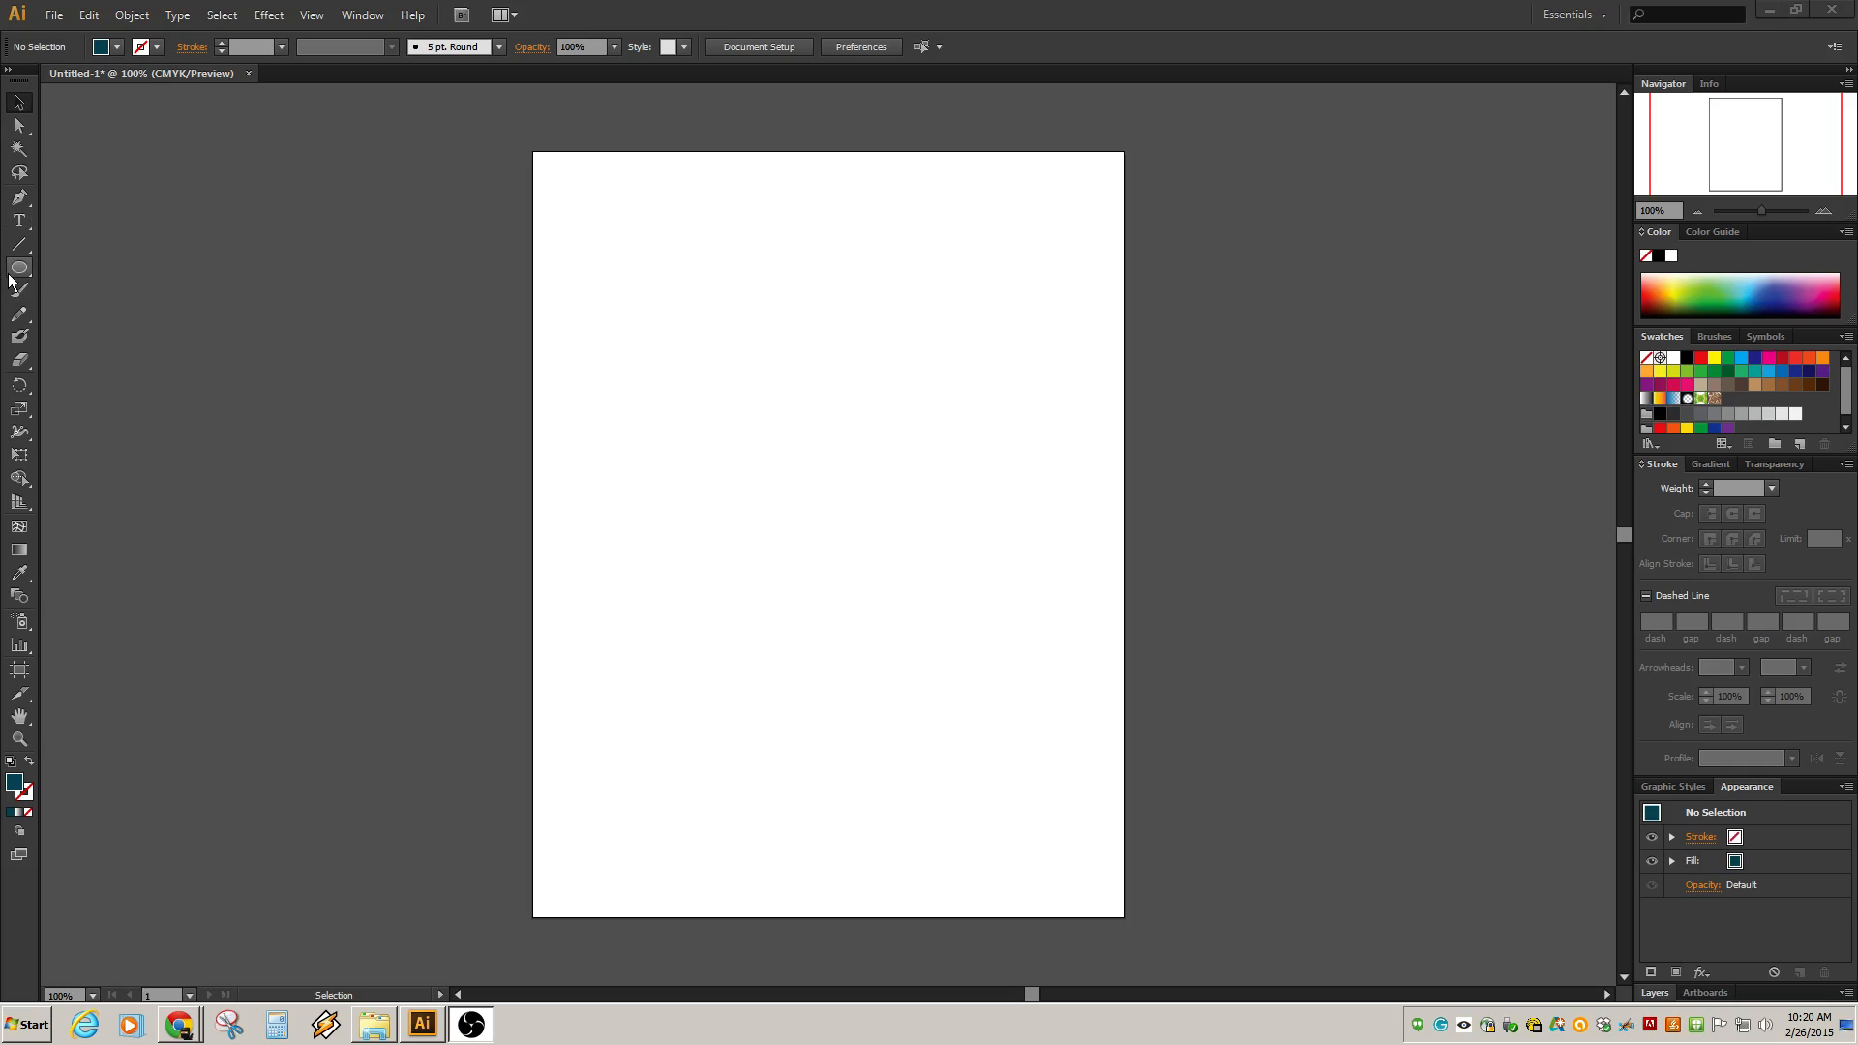
# Study the Locke & Key guide-to-the-known-keys reference image in the browser, then return to Illustrator.
pyautogui.click(179, 1028)
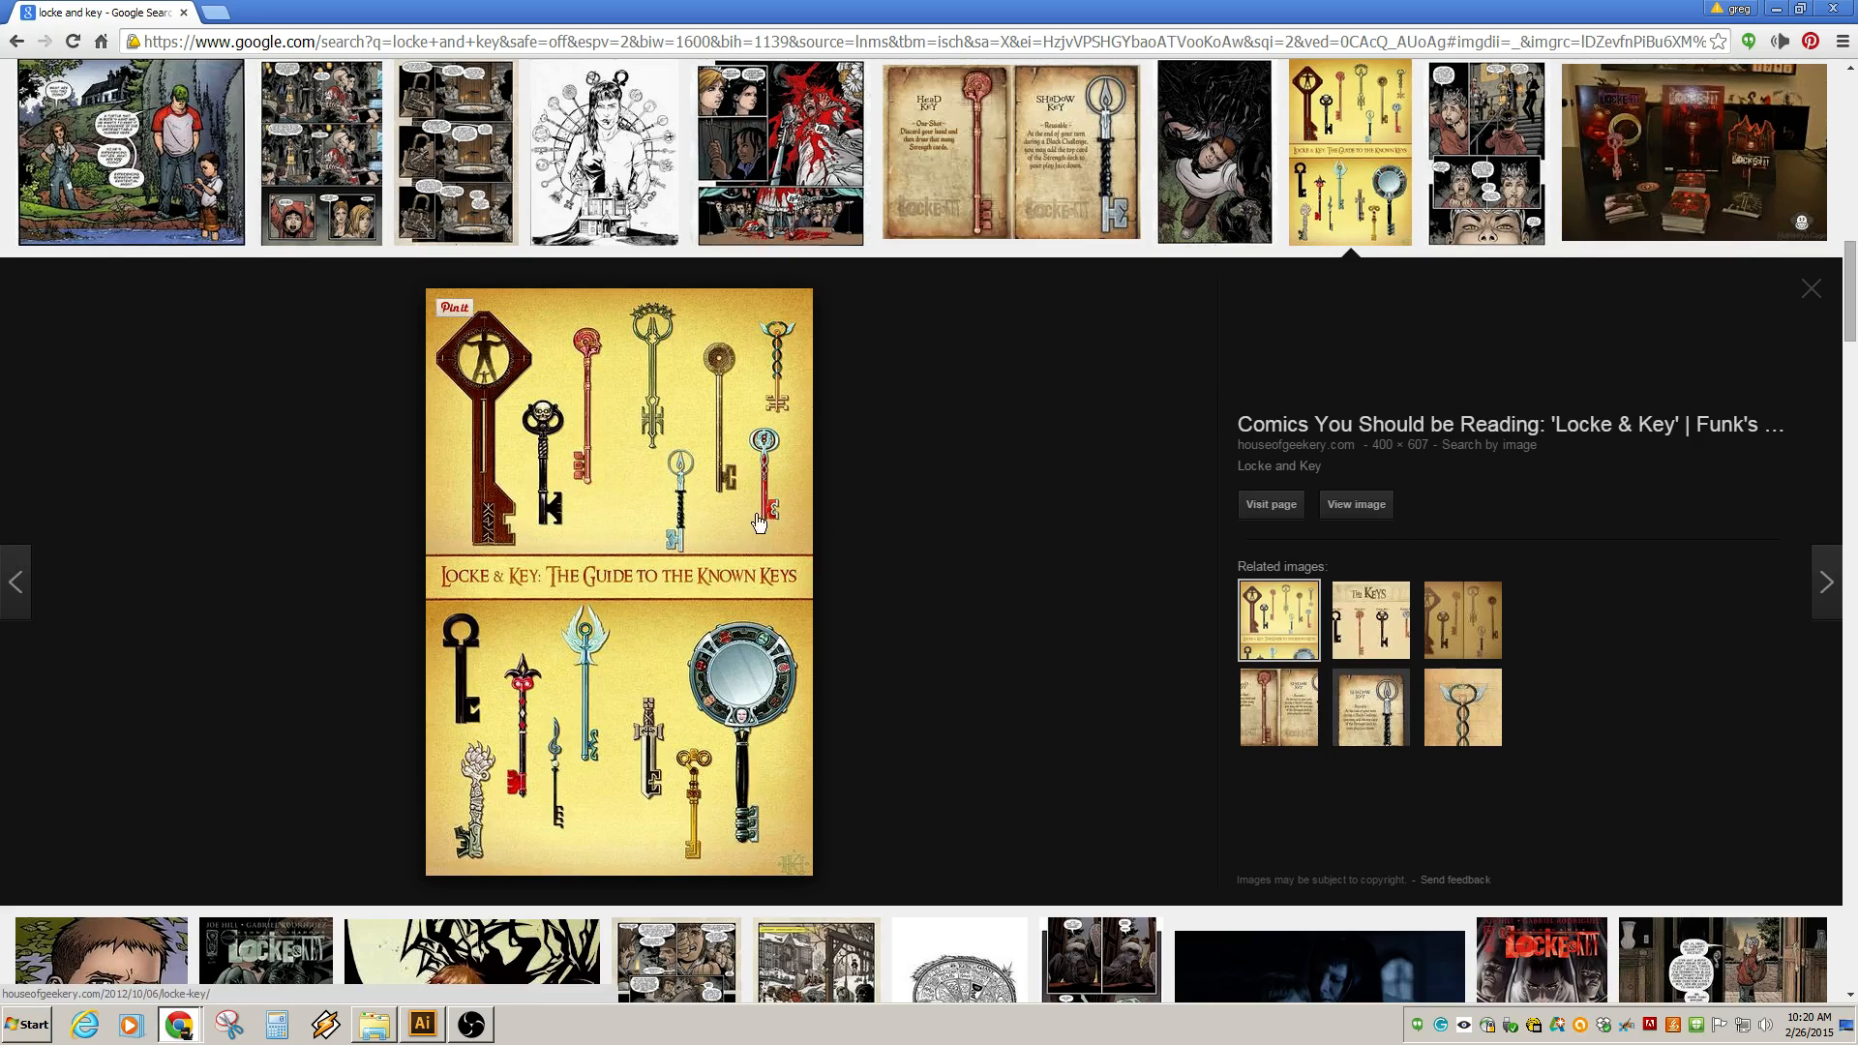
pyautogui.scroll(-7, 901, 552)
pyautogui.scroll(5, 897, 552)
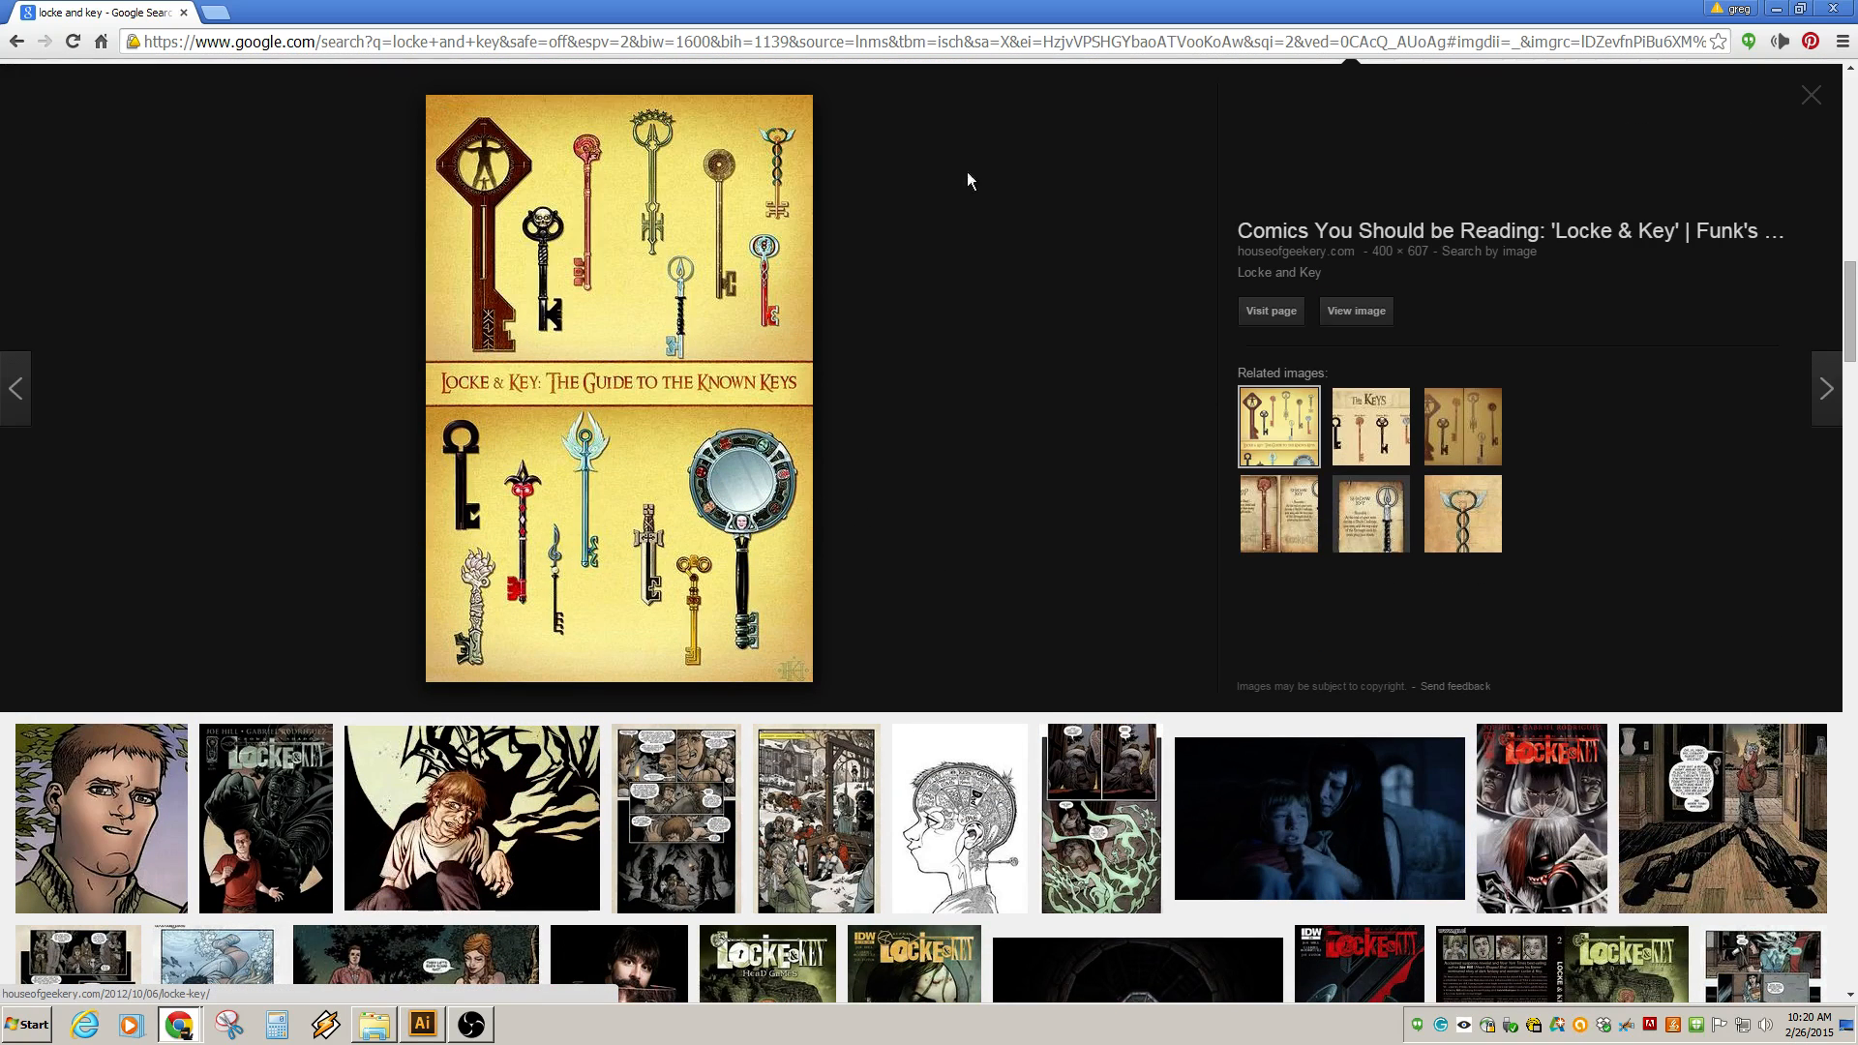
pyautogui.scroll(1, 968, 179)
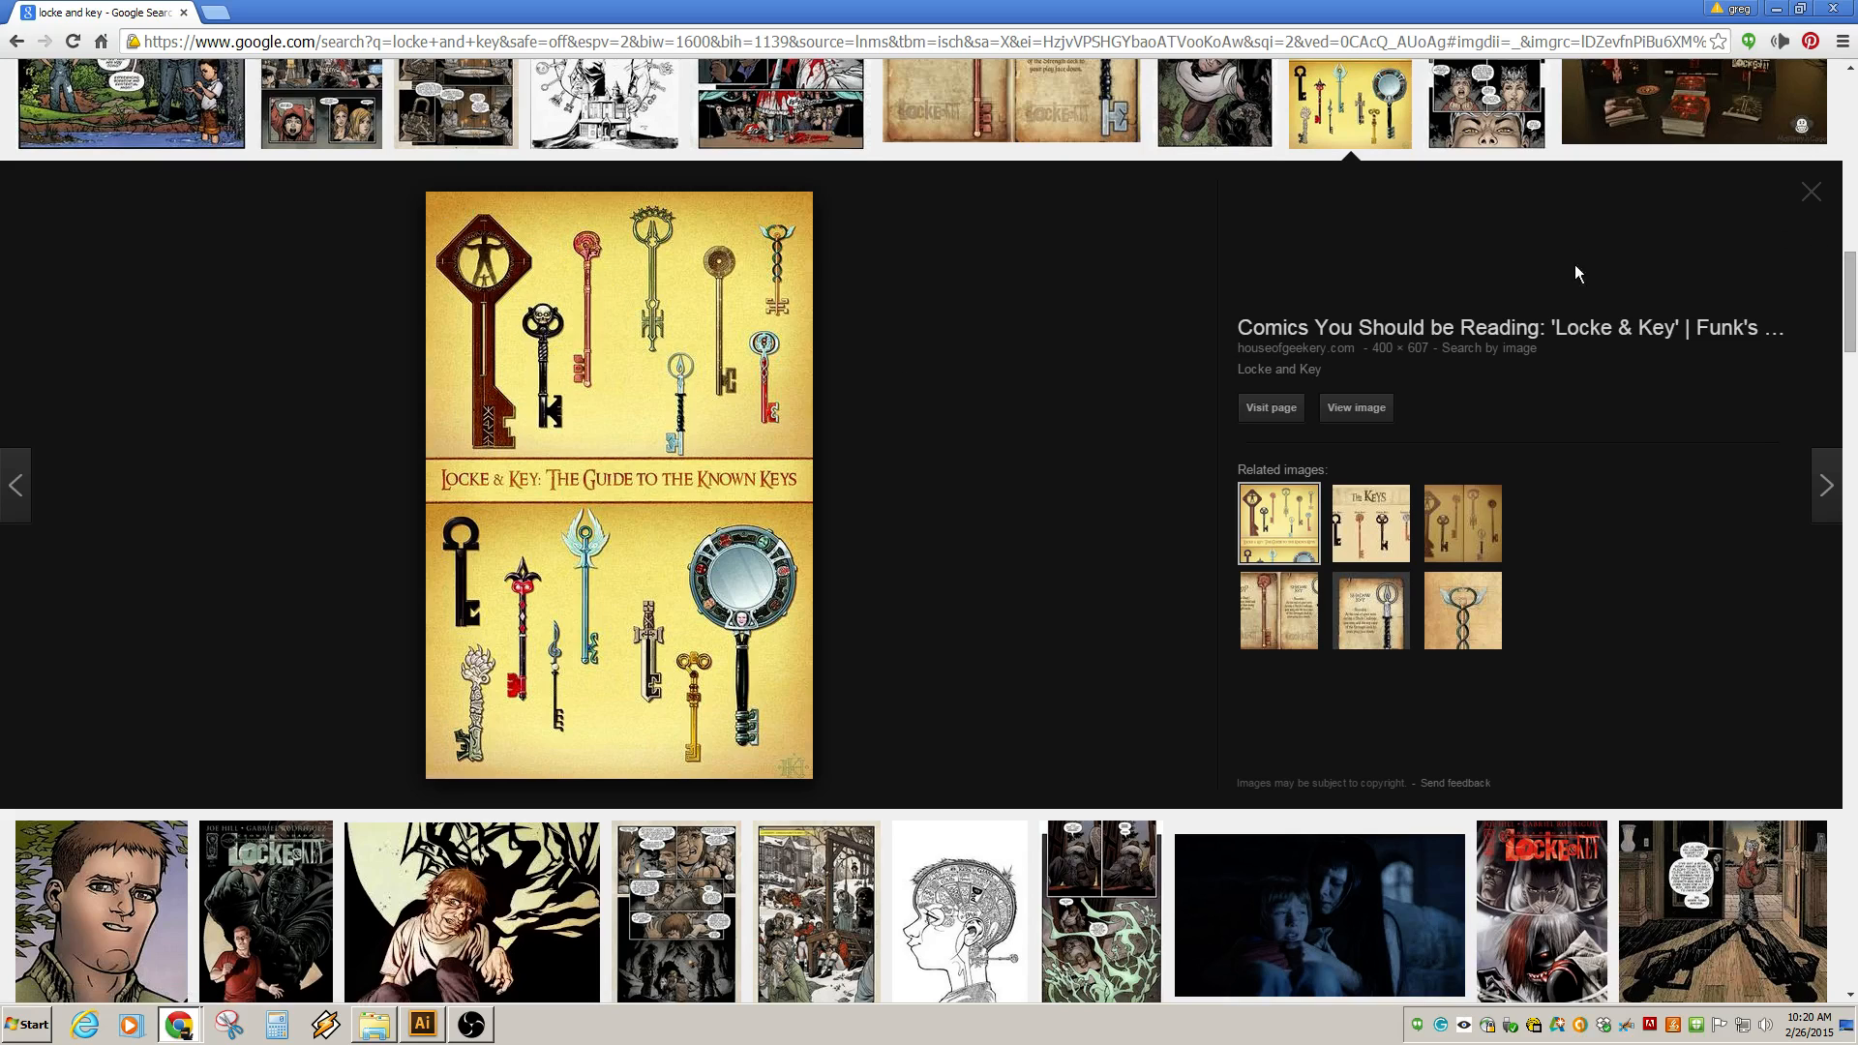
pyautogui.click(1777, 11)
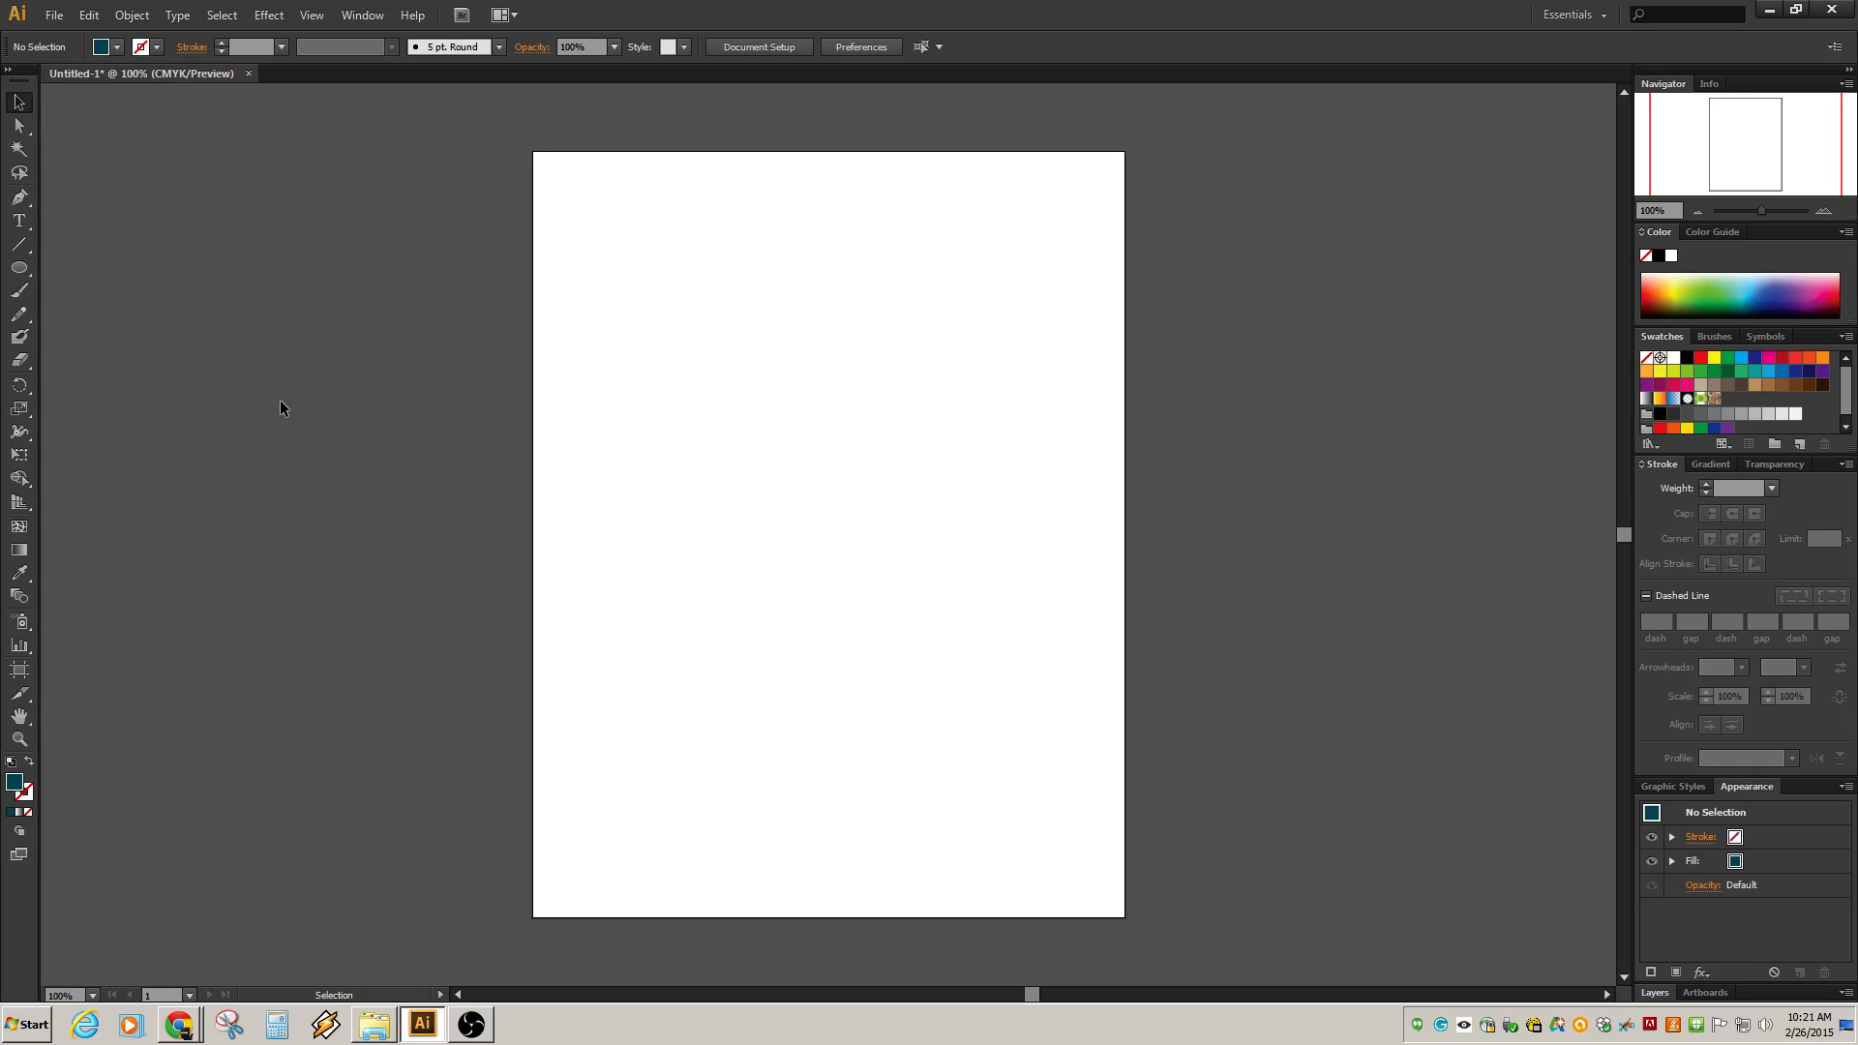
# Draw a tall thin rectangle about 21 pt wide and 438 pt high as the key's shaft.
pyautogui.click(21, 271)
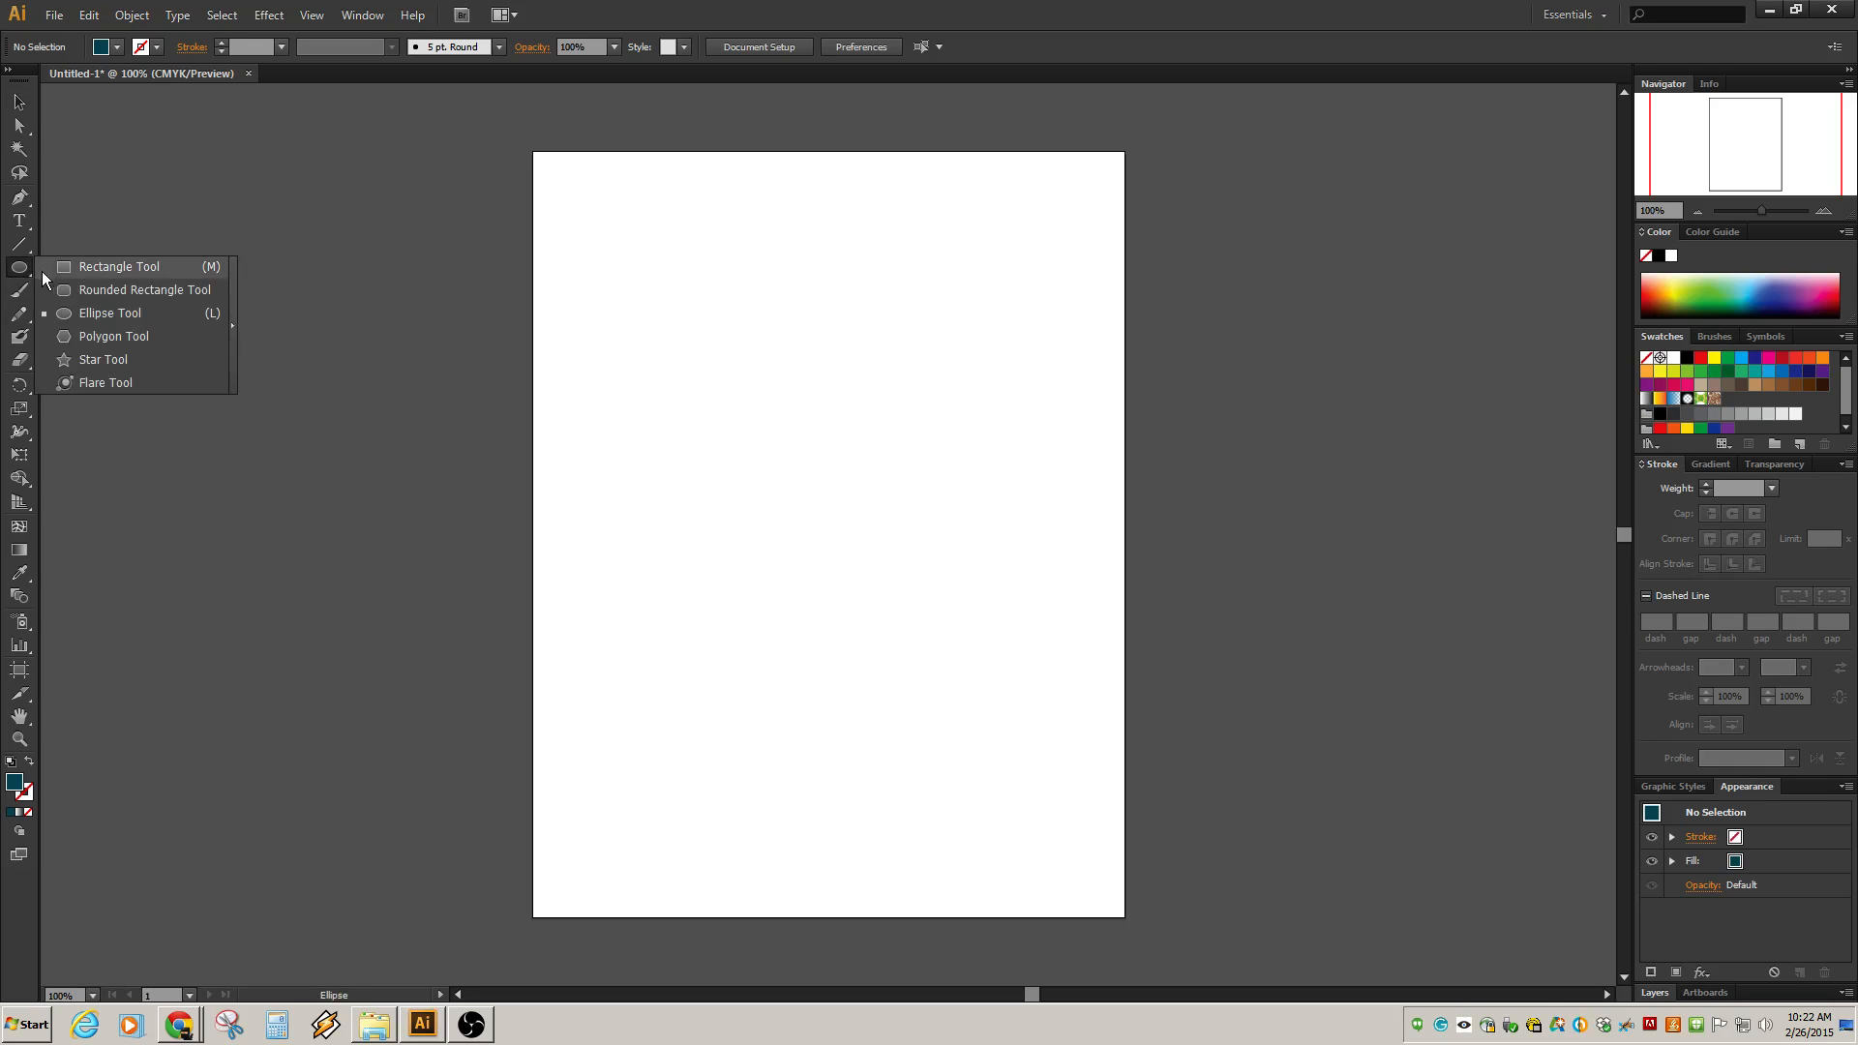
pyautogui.click(121, 269)
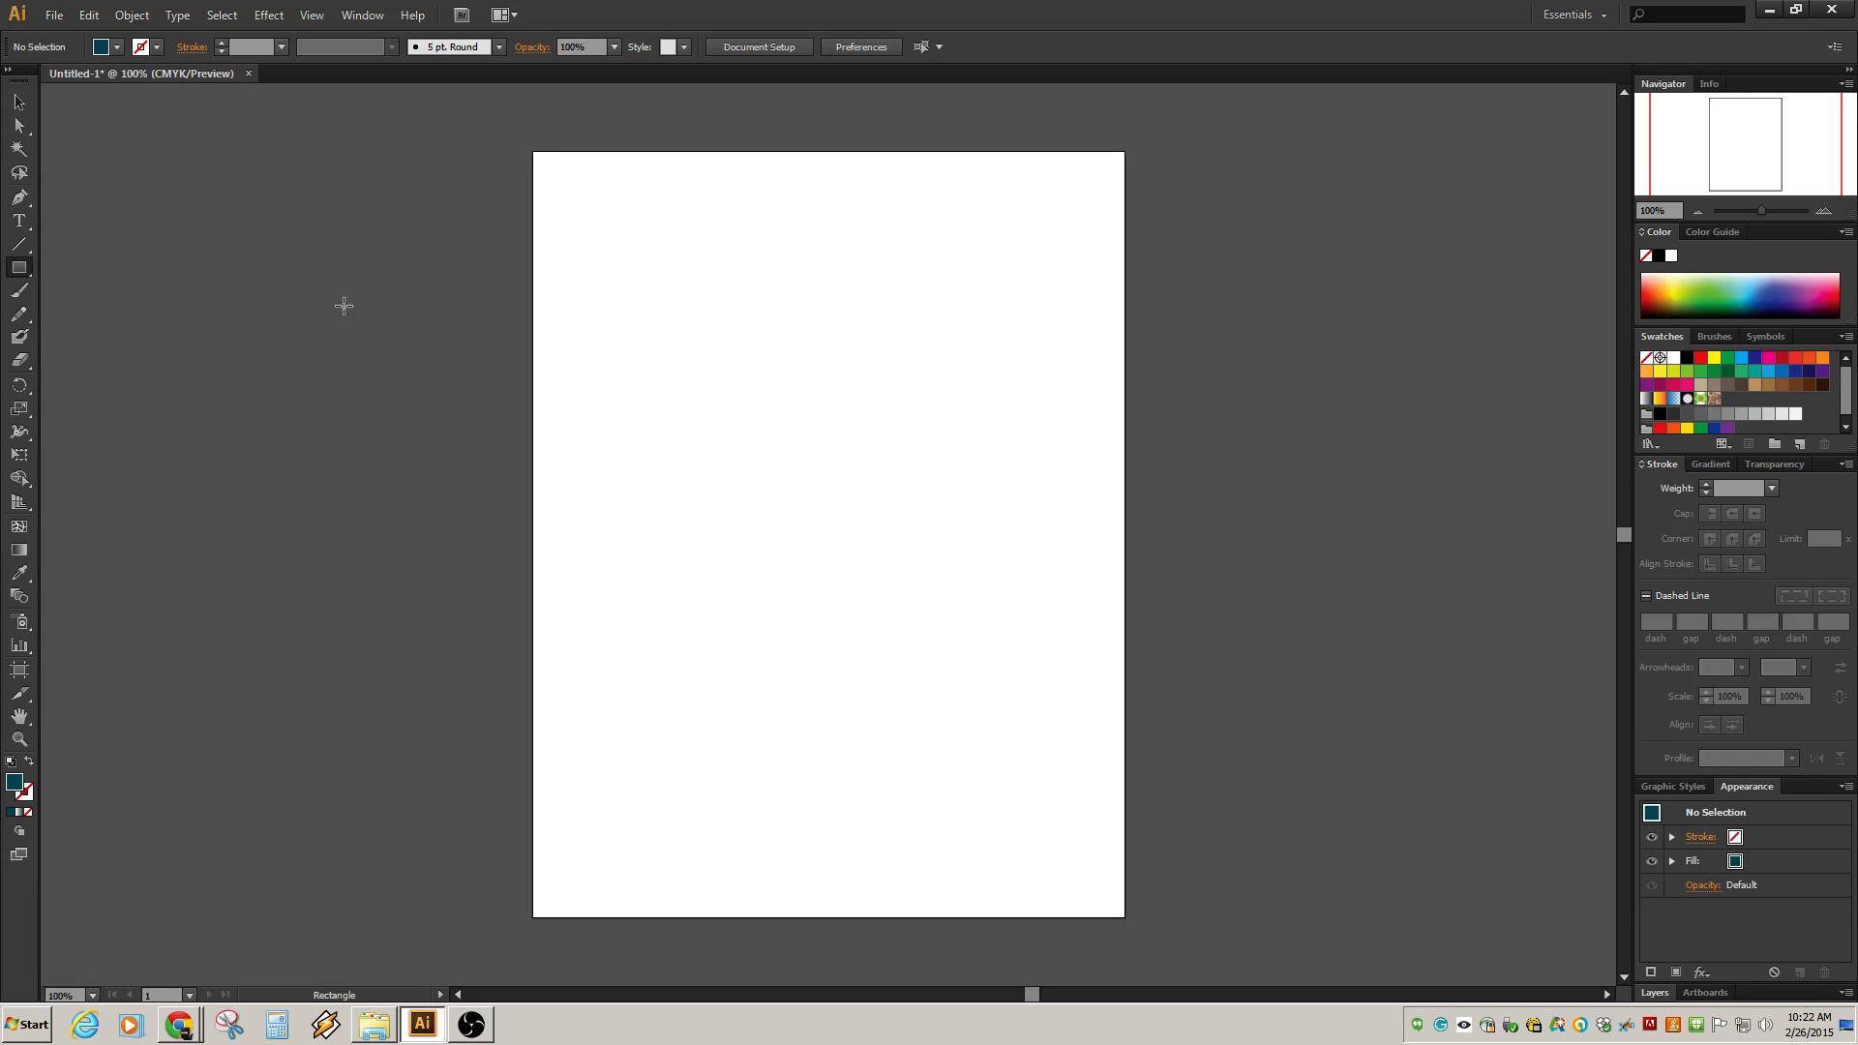
pyautogui.moveTo(684, 295); pyautogui.dragTo(703, 717)
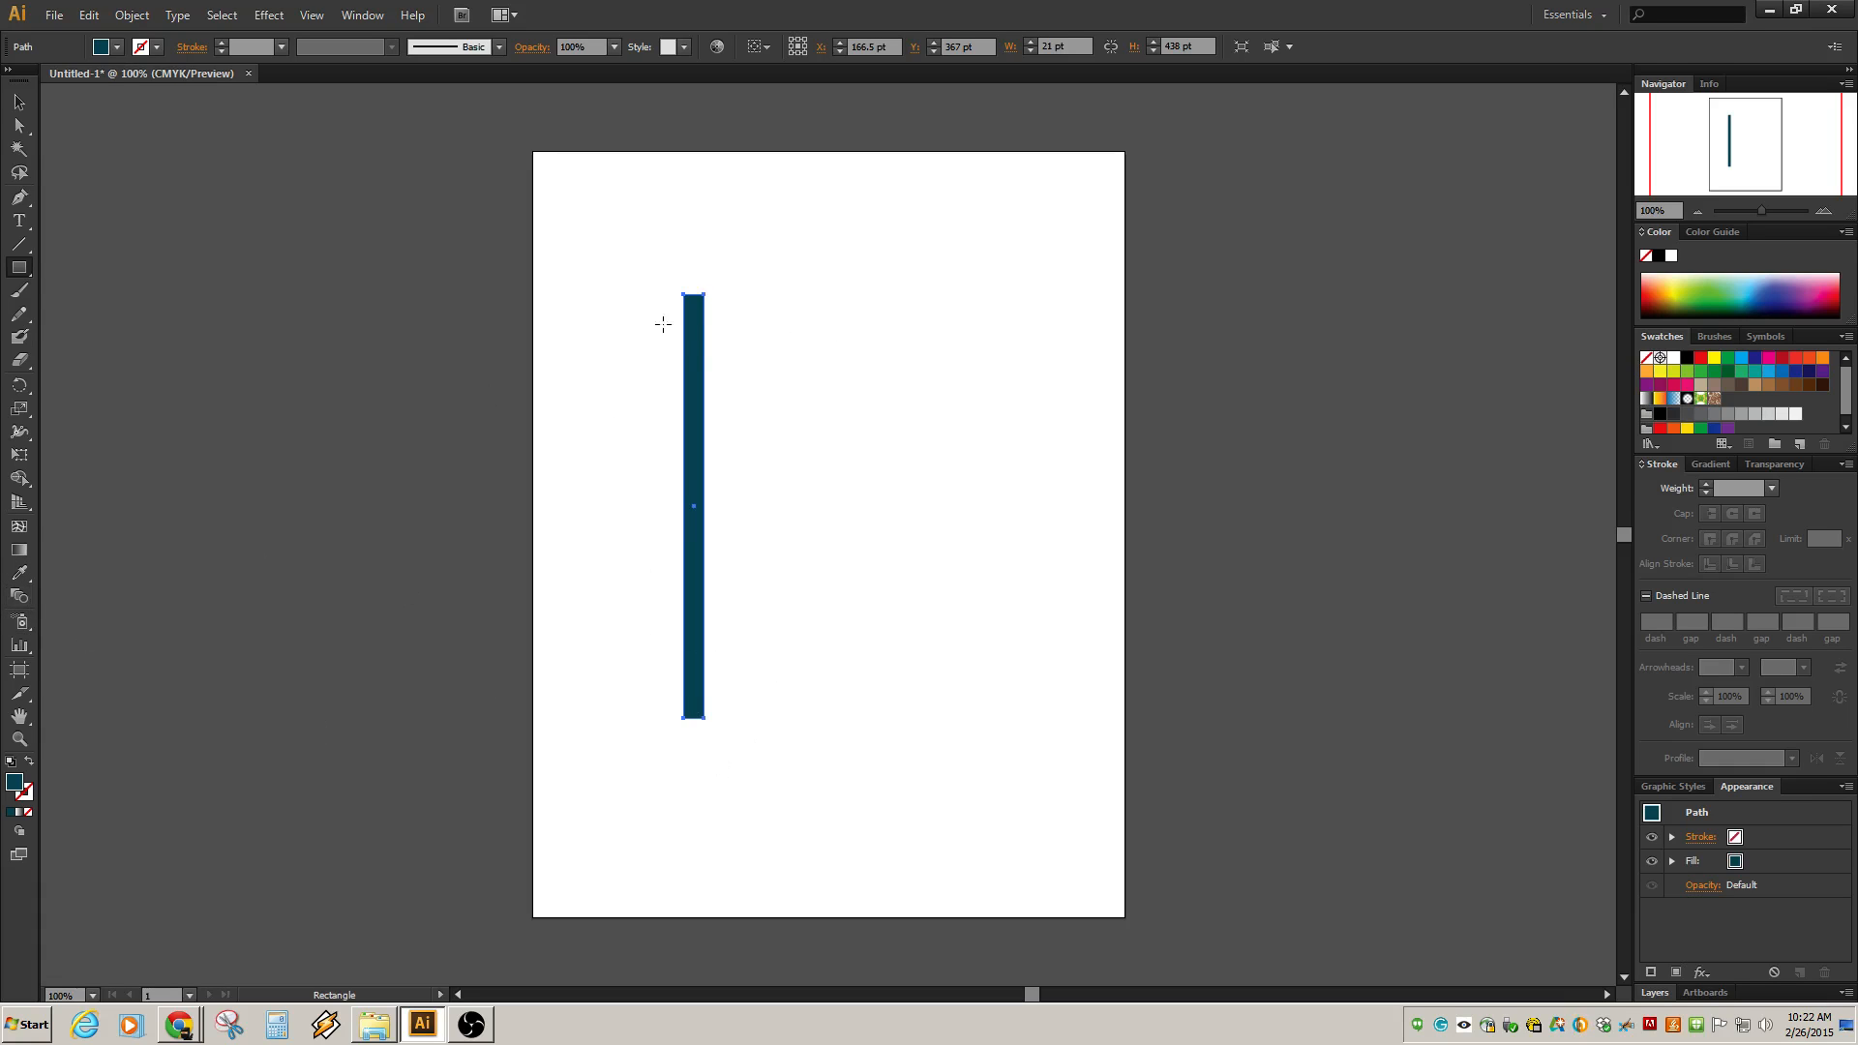
# Turn on Smart Guides and draw an ellipse about 115 by 102 pt on the shaft's top end as the key's bow.
pyautogui.click(20, 269)
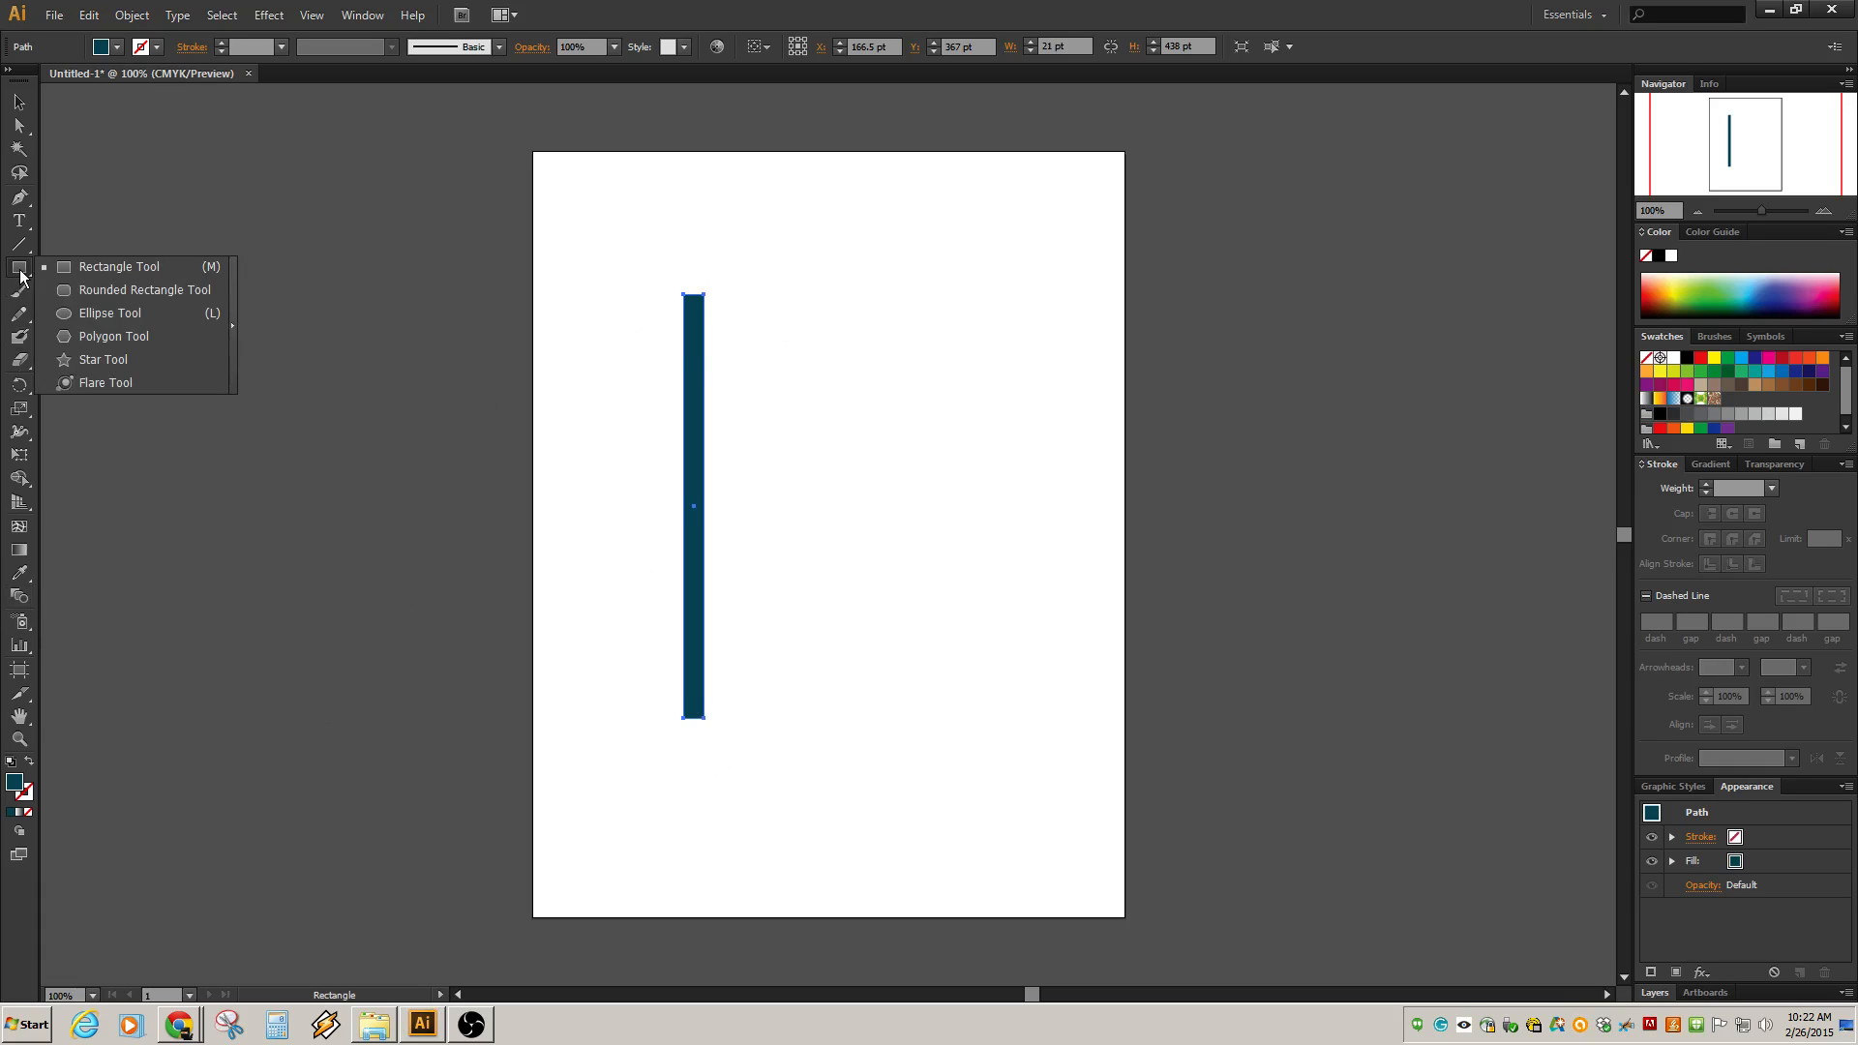
pyautogui.click(101, 316)
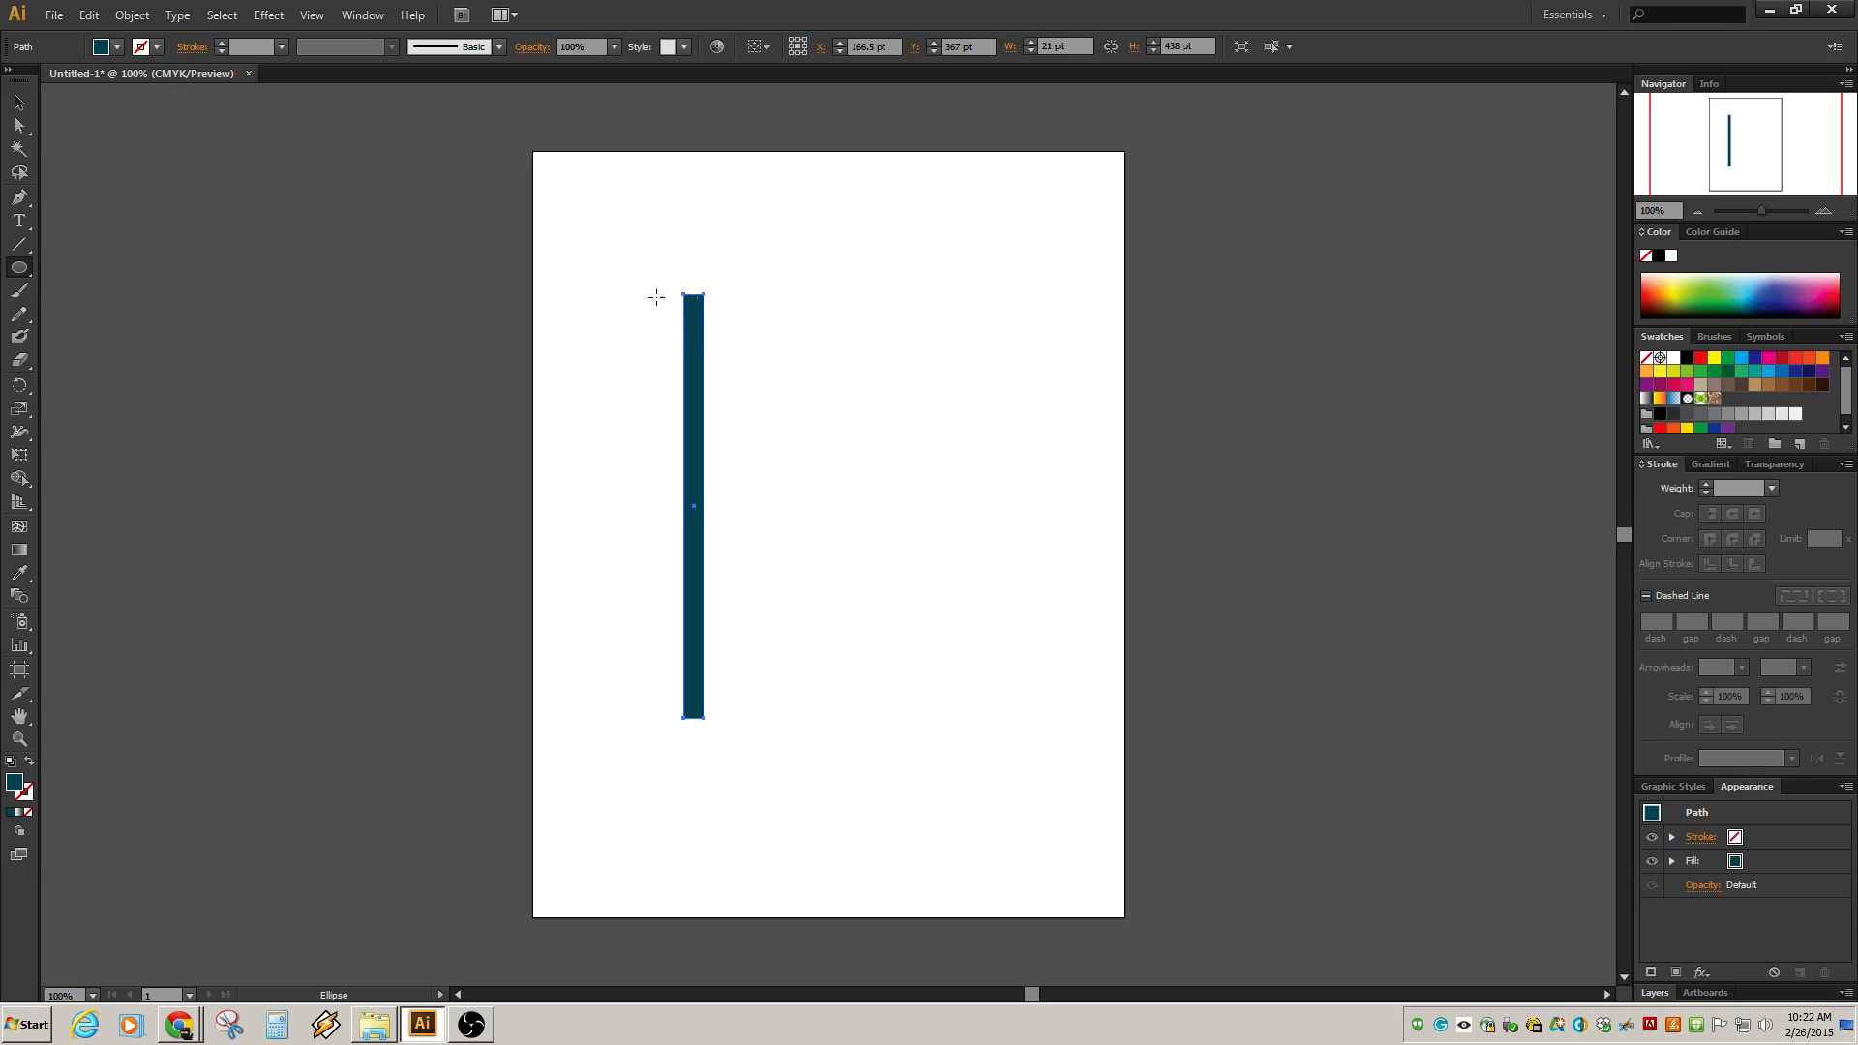
pyautogui.click(318, 19)
pyautogui.click(323, 492)
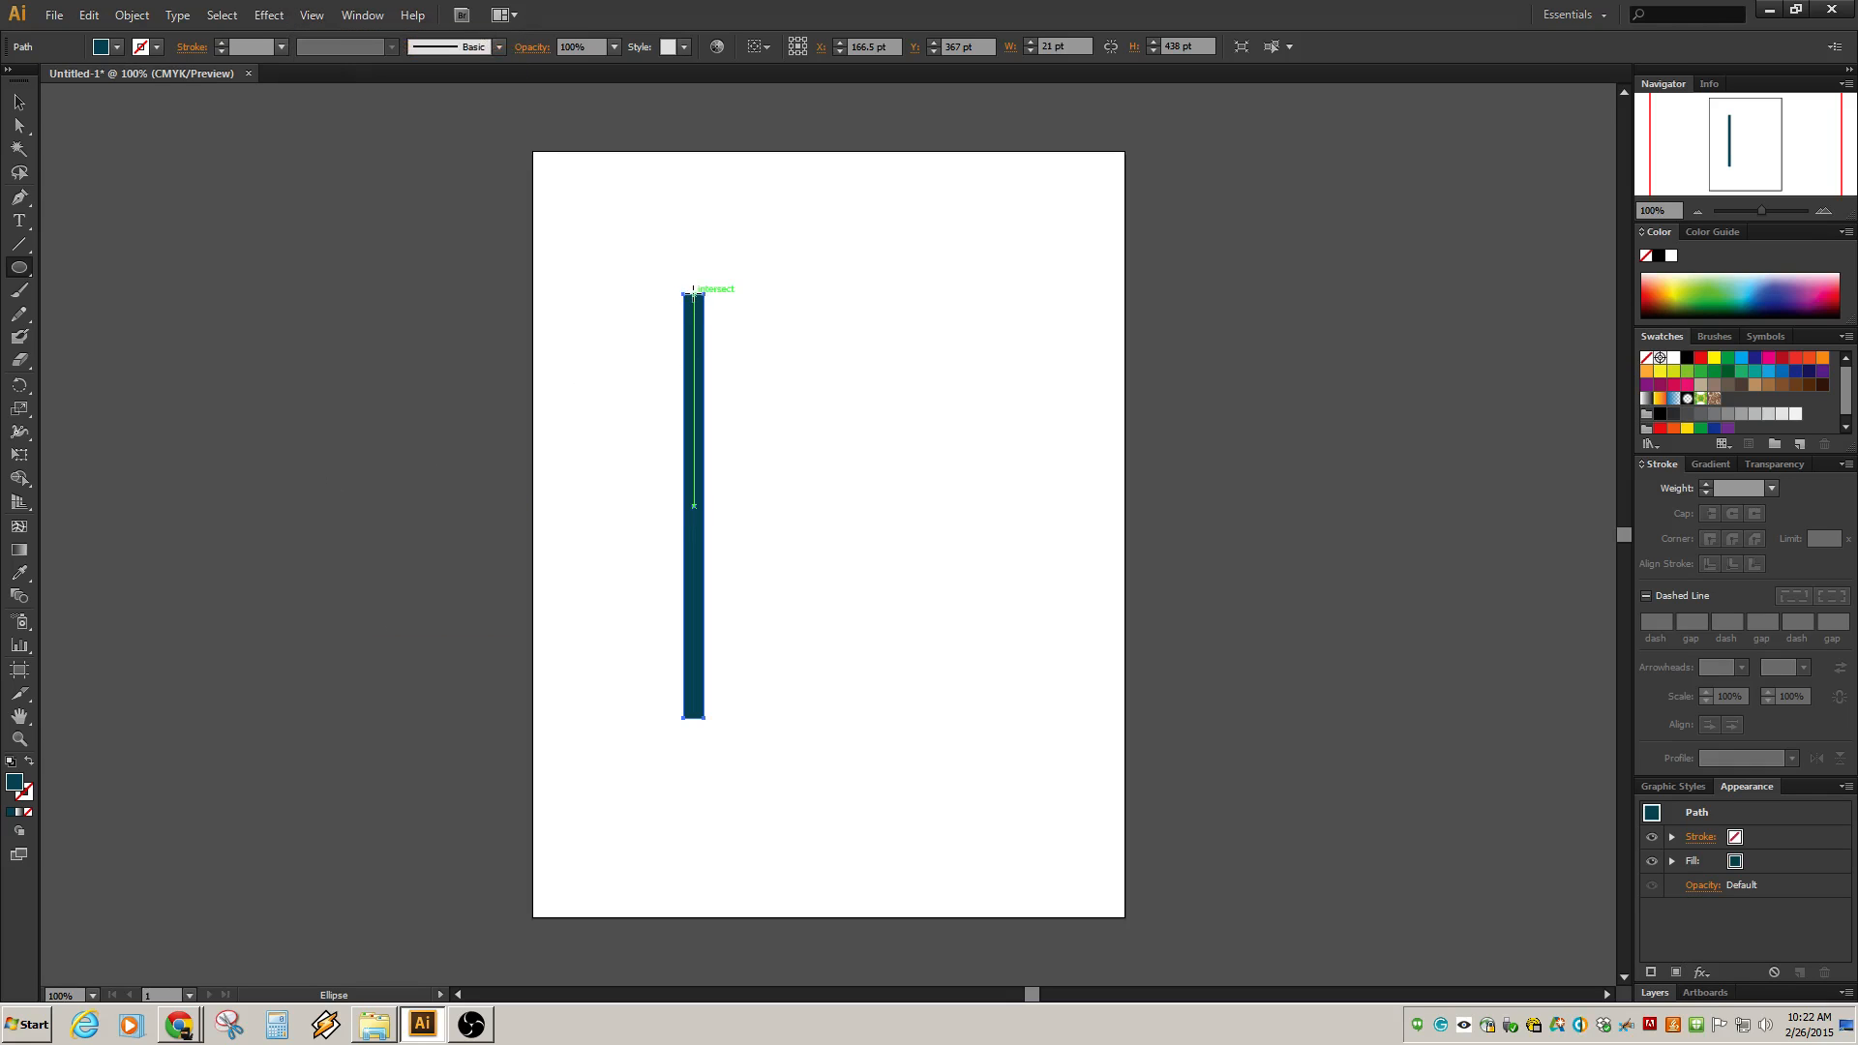
pyautogui.moveTo(693, 291); pyautogui.dragTo(750, 345)
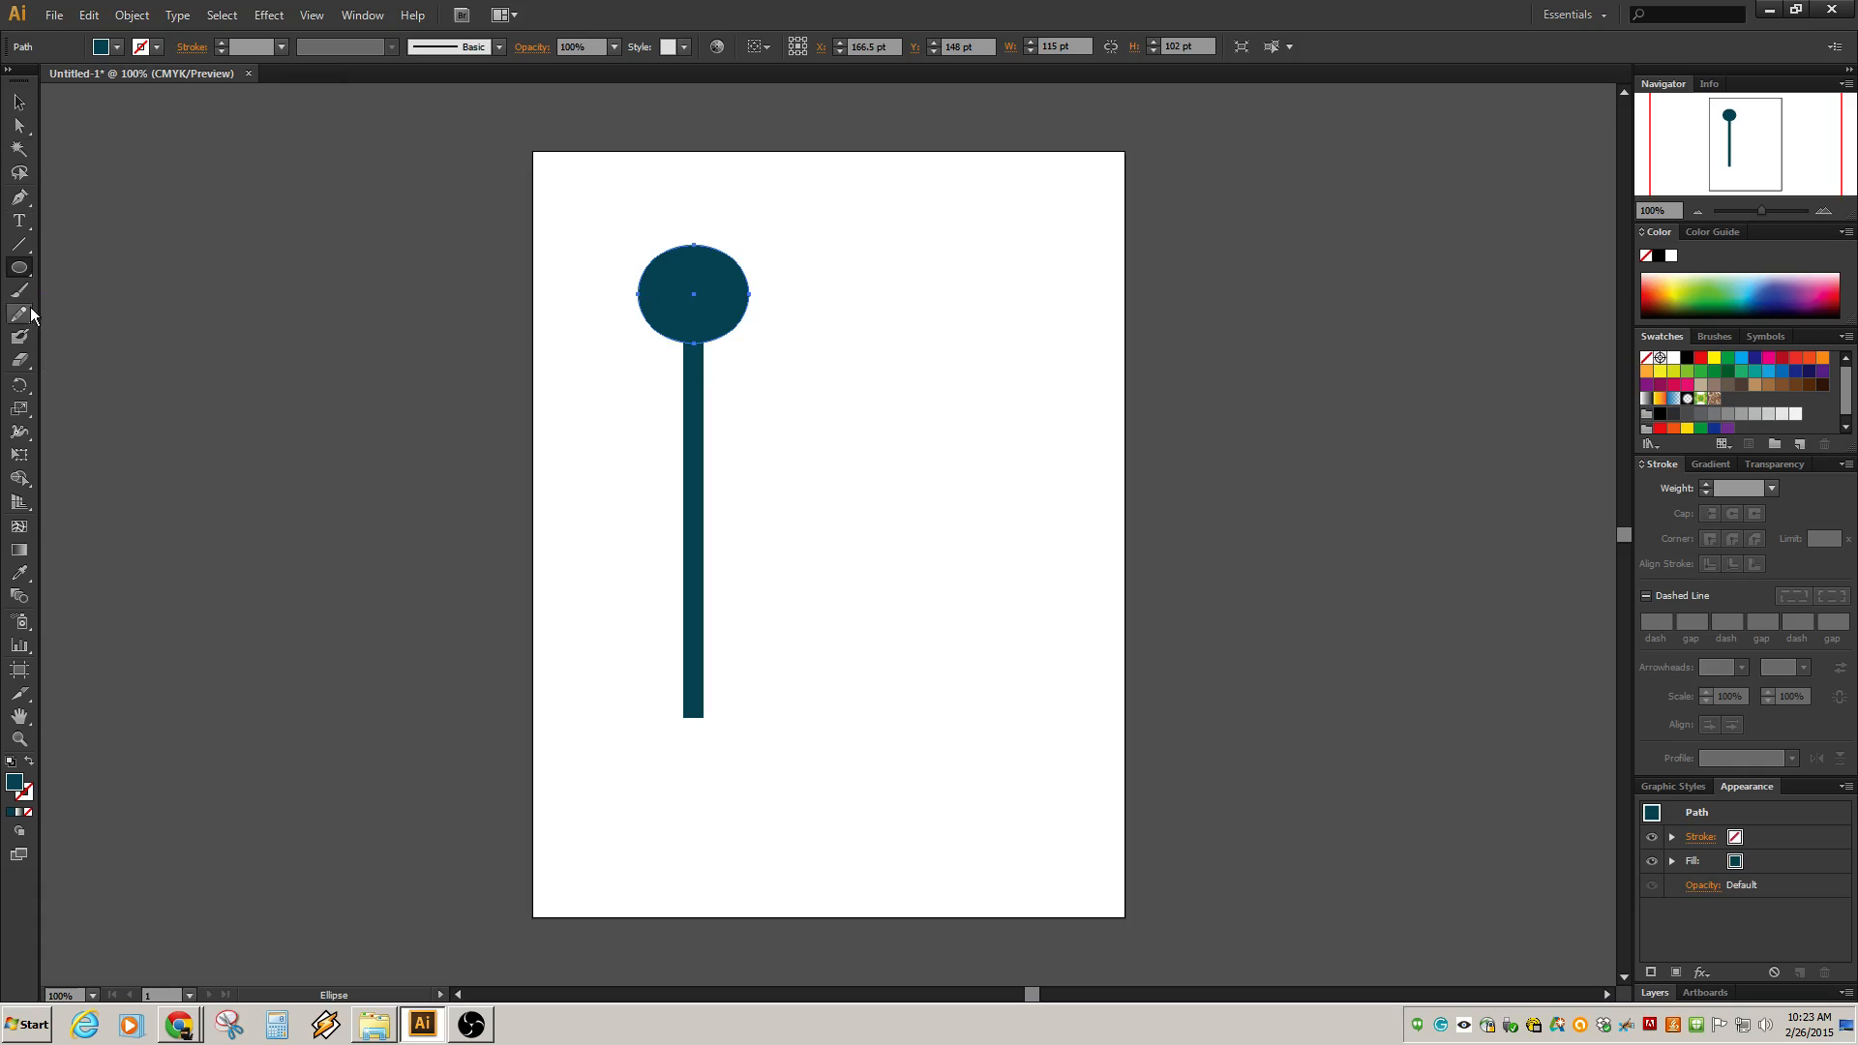
# Draw a small rounded rectangle about 47 by 14 pt sticking out from the lower part of the shaft.
pyautogui.click(27, 272)
pyautogui.click(145, 289)
pyautogui.moveTo(699, 631); pyautogui.dragTo(744, 647)
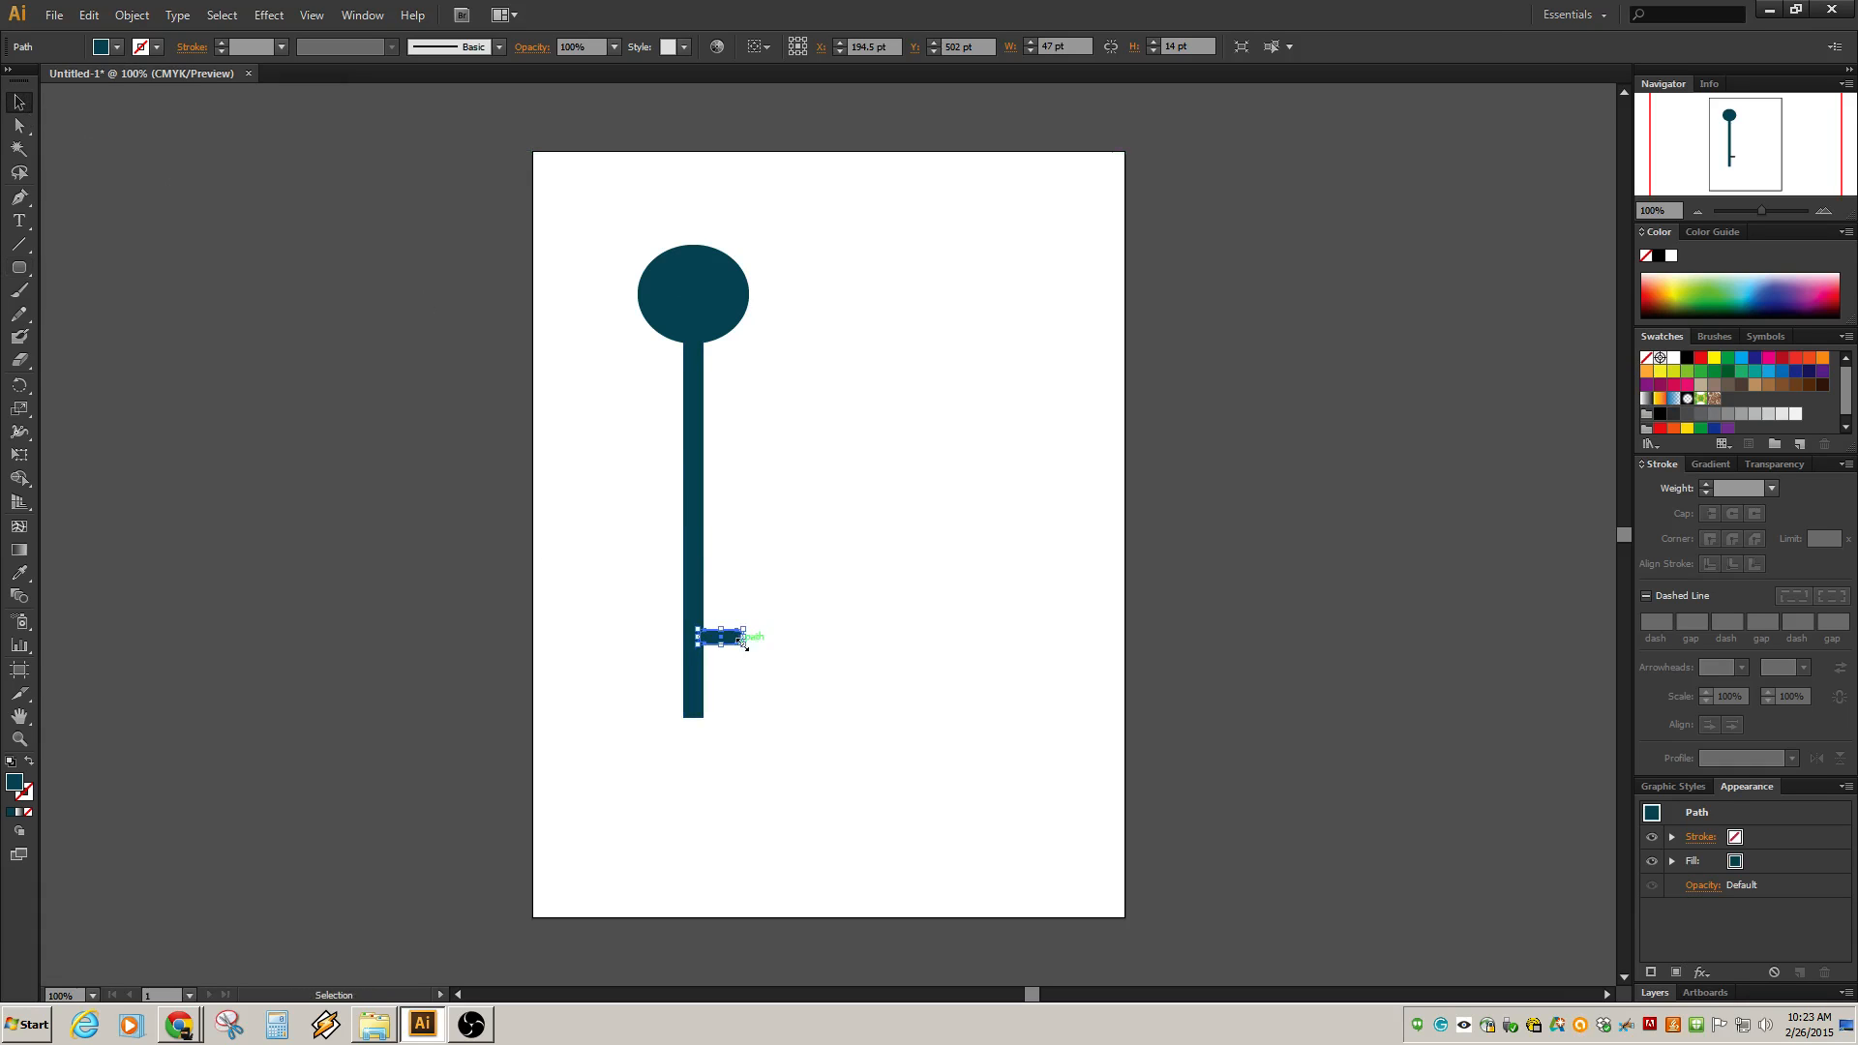
# Nudge the rounded rectangle slightly so it sits flush against the shaft.
pyautogui.scroll(1, 734, 643)
pyautogui.scroll(-2, 739, 670)
pyautogui.scroll(3, 736, 657)
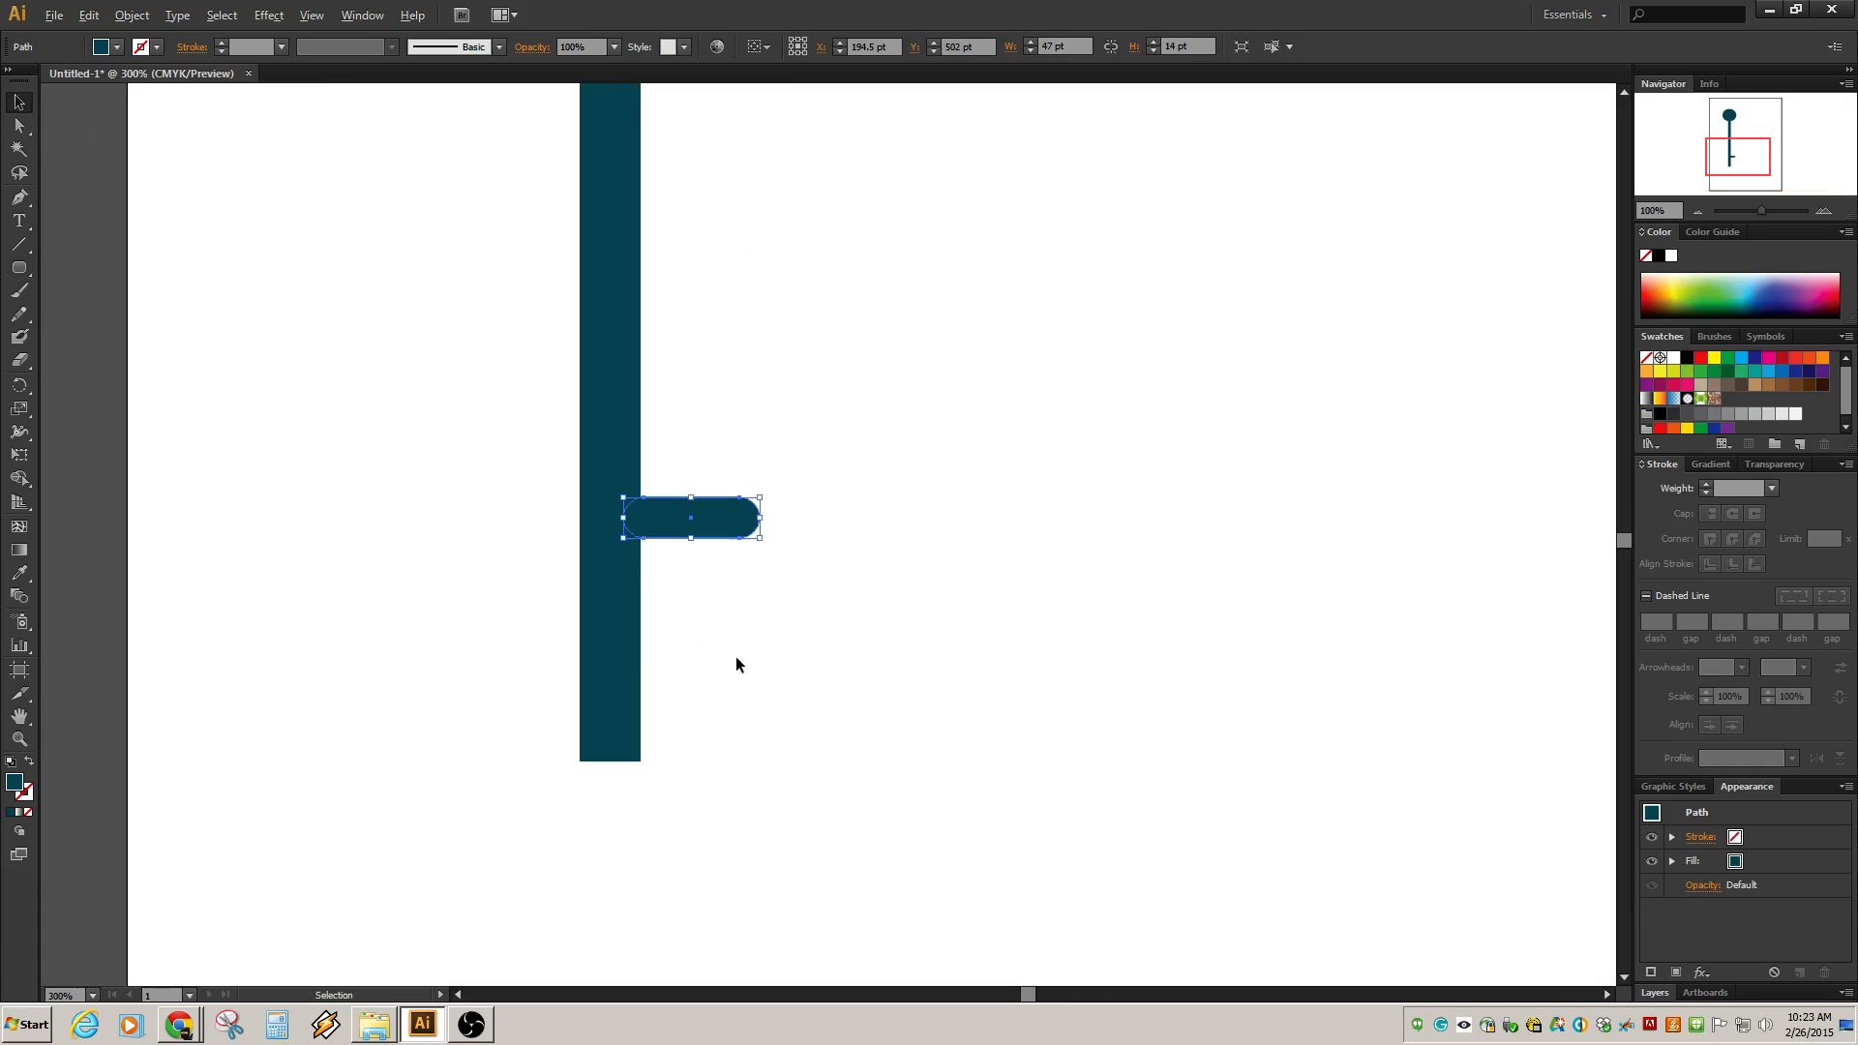
pyautogui.scroll(-1, 726, 610)
pyautogui.moveTo(720, 546); pyautogui.dragTo(711, 552)
pyautogui.click(556, 560)
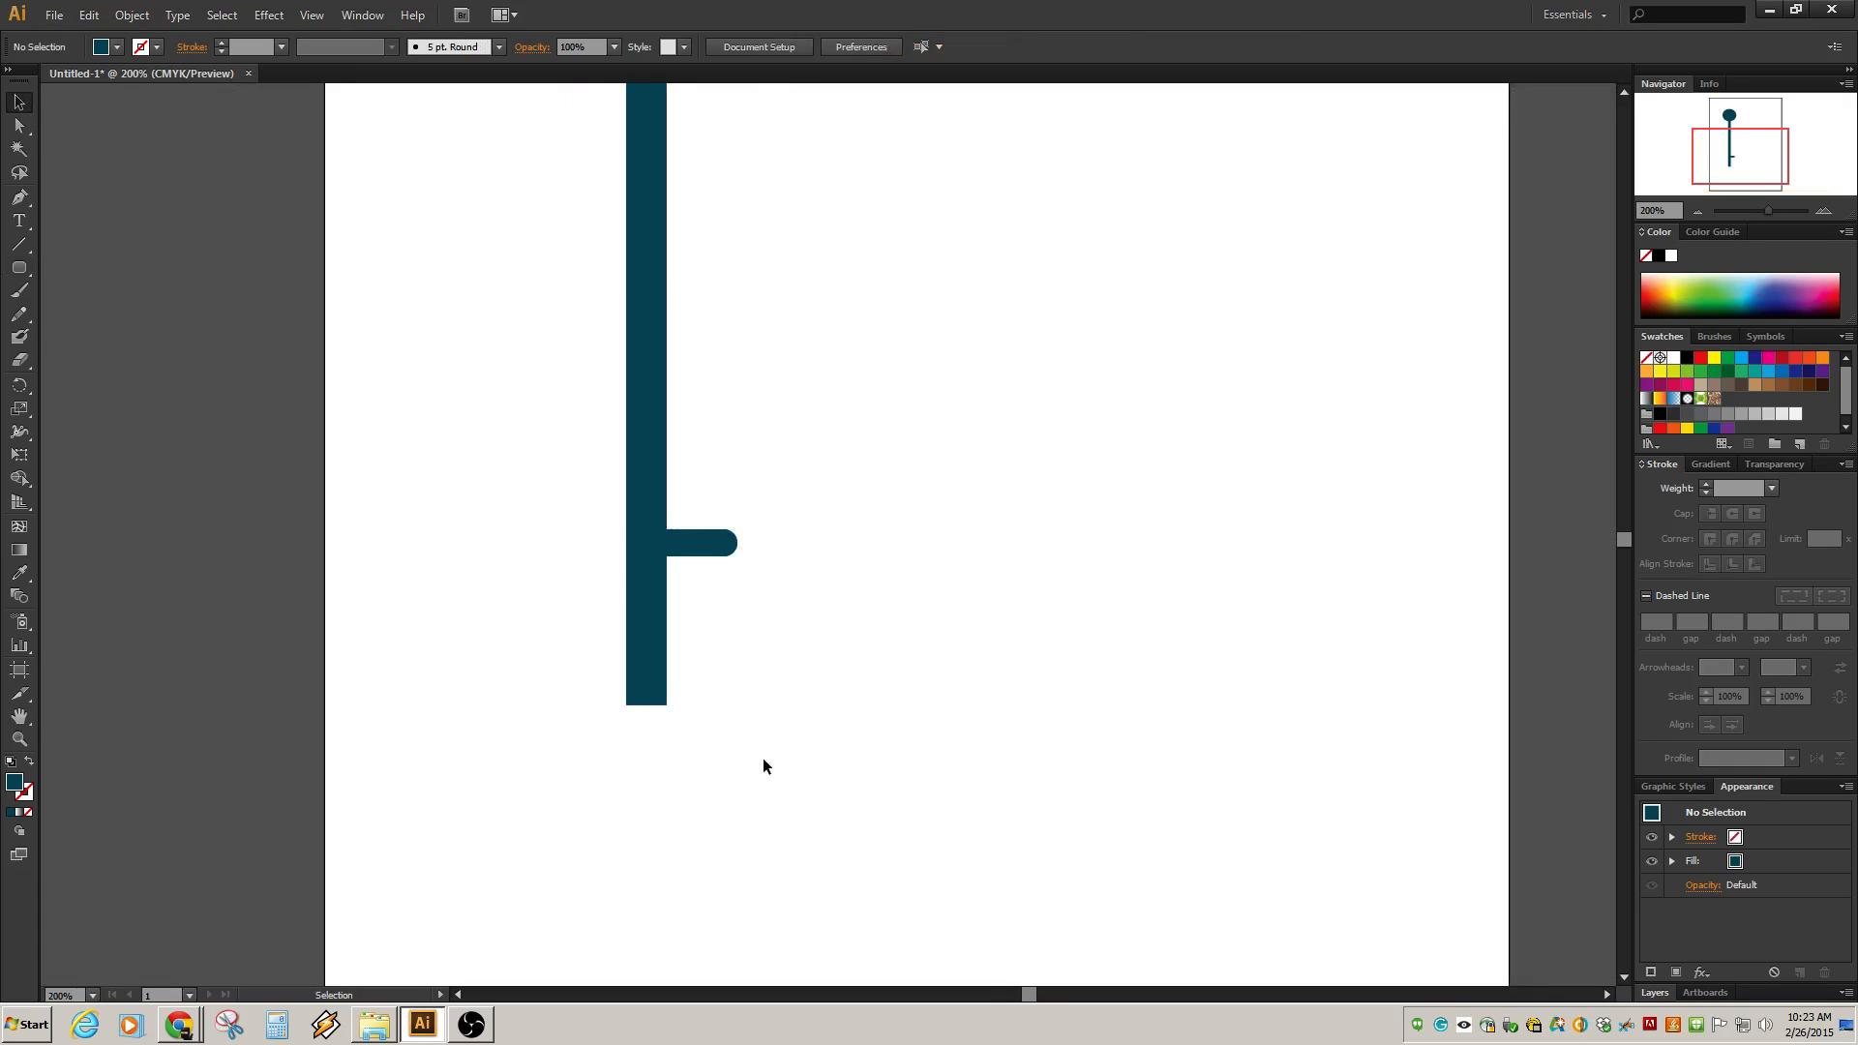
# Enlarge the rounded rectangle into a block bit about 86.5 pt wide and 122.5 pt high beside the shaft's bottom.
pyautogui.scroll(-3, 712, 602)
pyautogui.scroll(4, 711, 602)
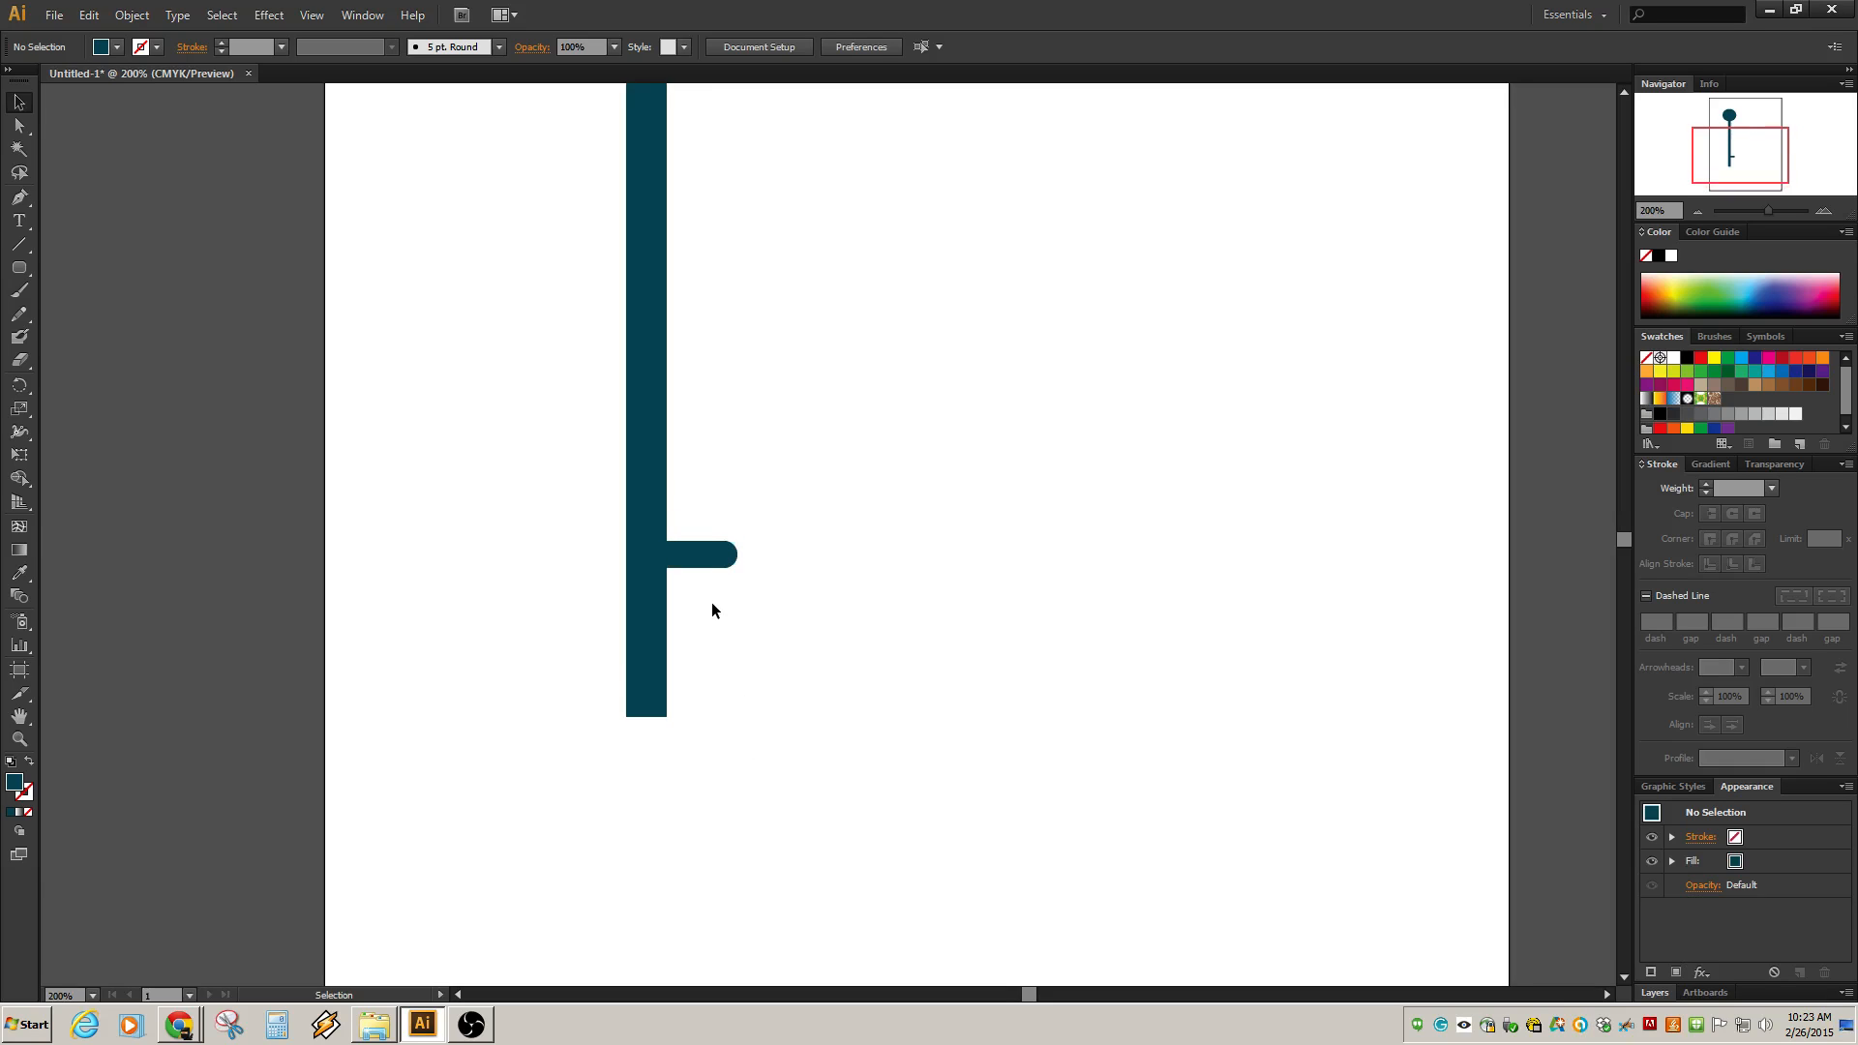
pyautogui.scroll(-1, 712, 602)
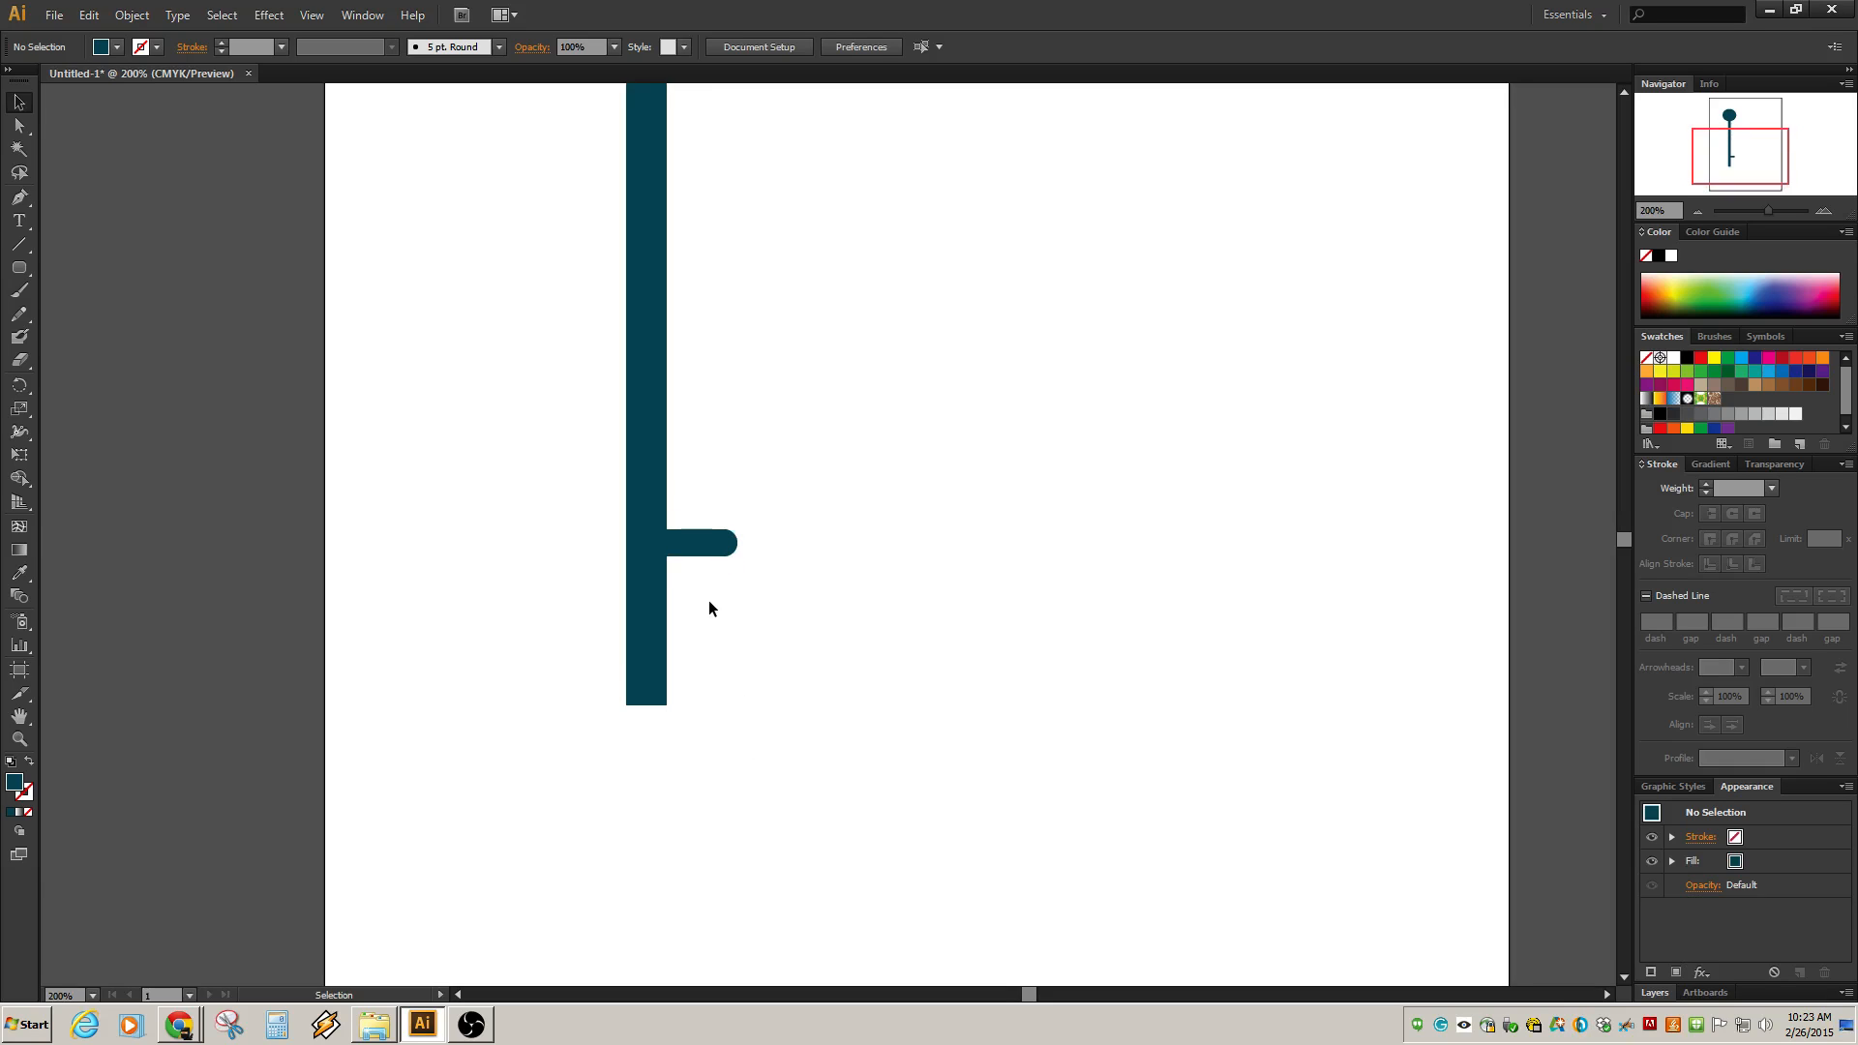
pyautogui.click(691, 559)
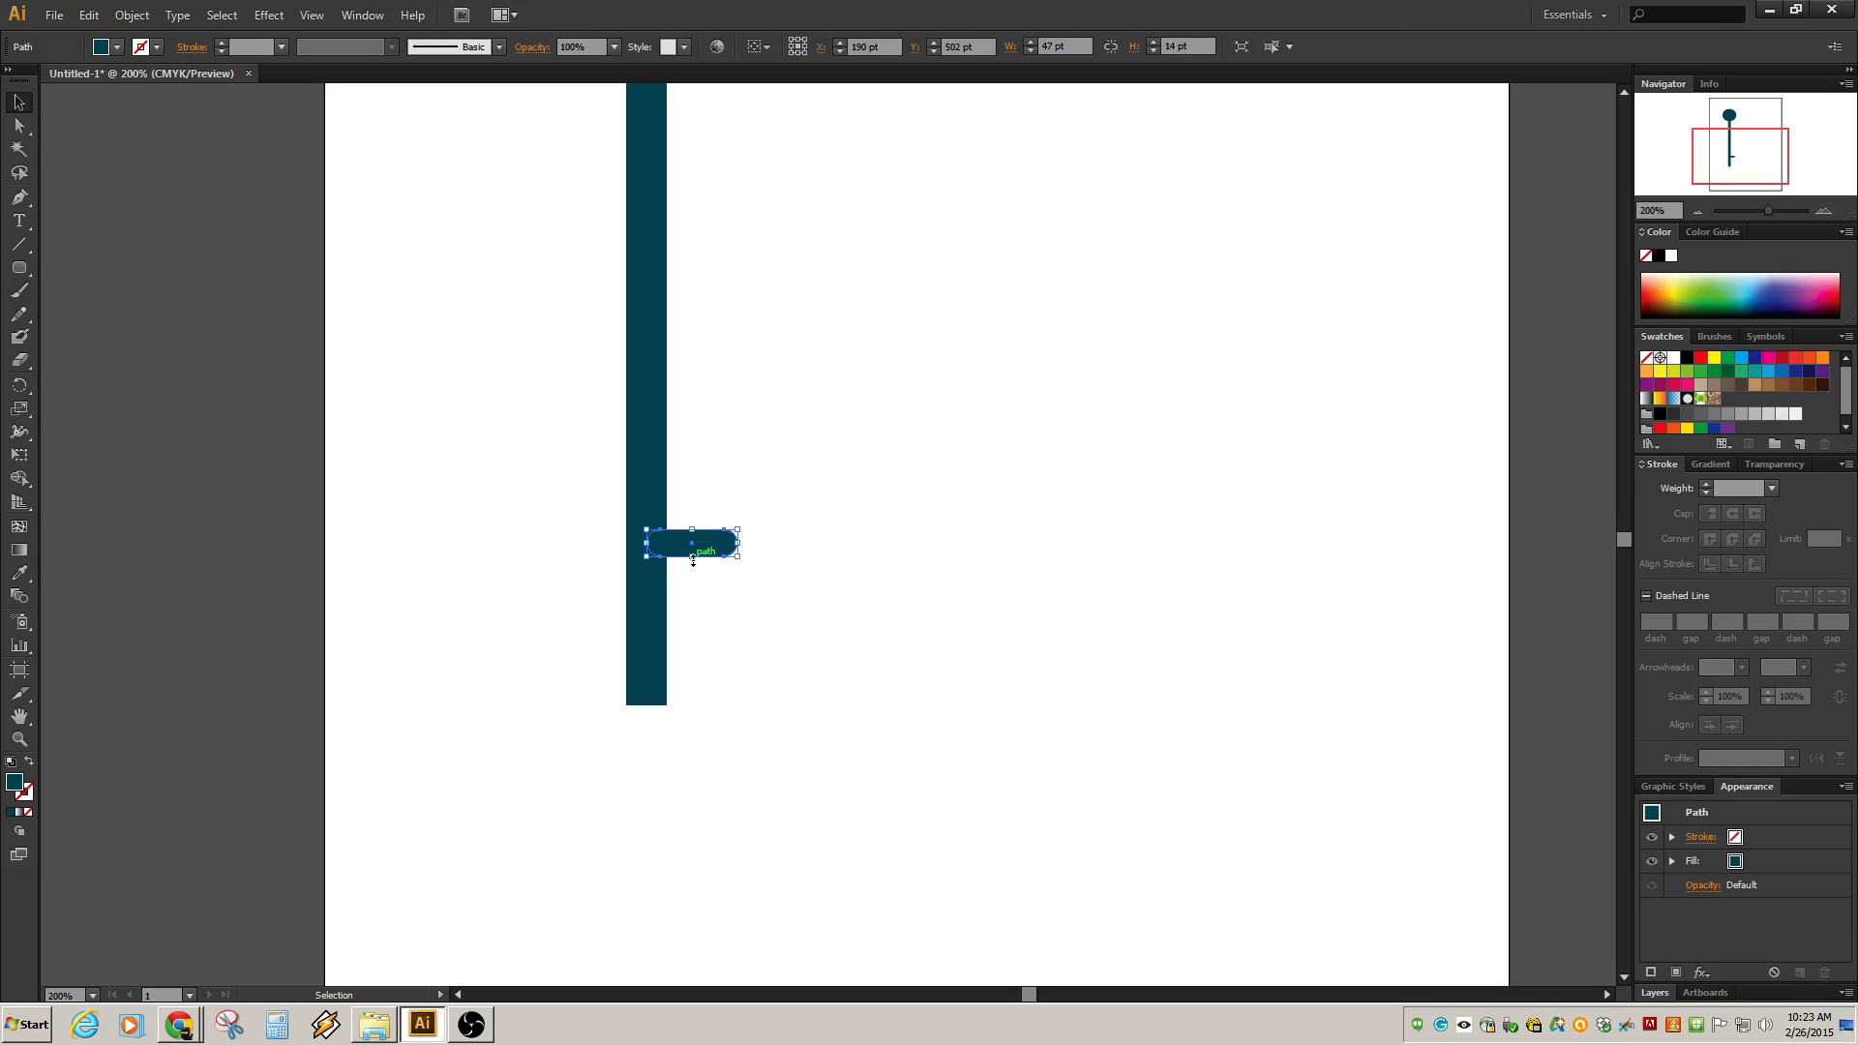
pyautogui.moveTo(694, 558); pyautogui.dragTo(702, 681)
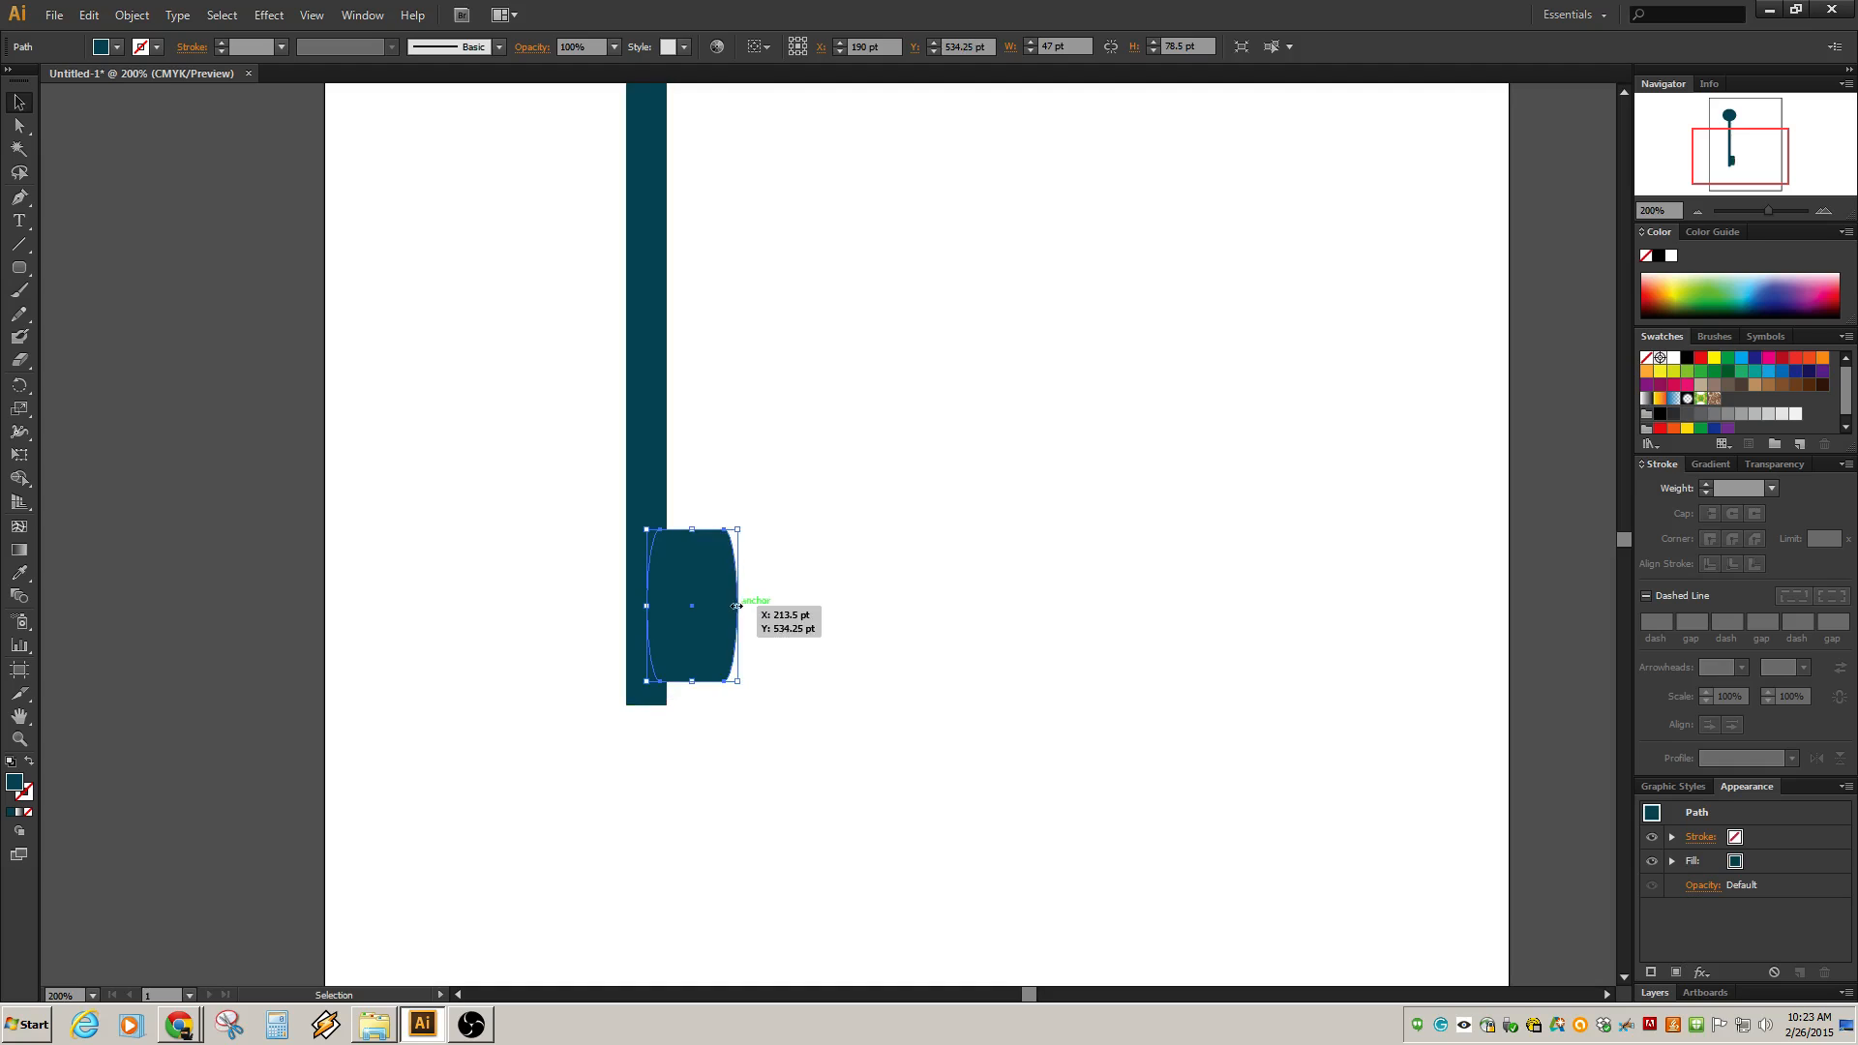
pyautogui.moveTo(737, 606)
pyautogui.mouseDown()
pyautogui.moveTo(815, 606)
pyautogui.moveTo(733, 597)
pyautogui.mouseUp()
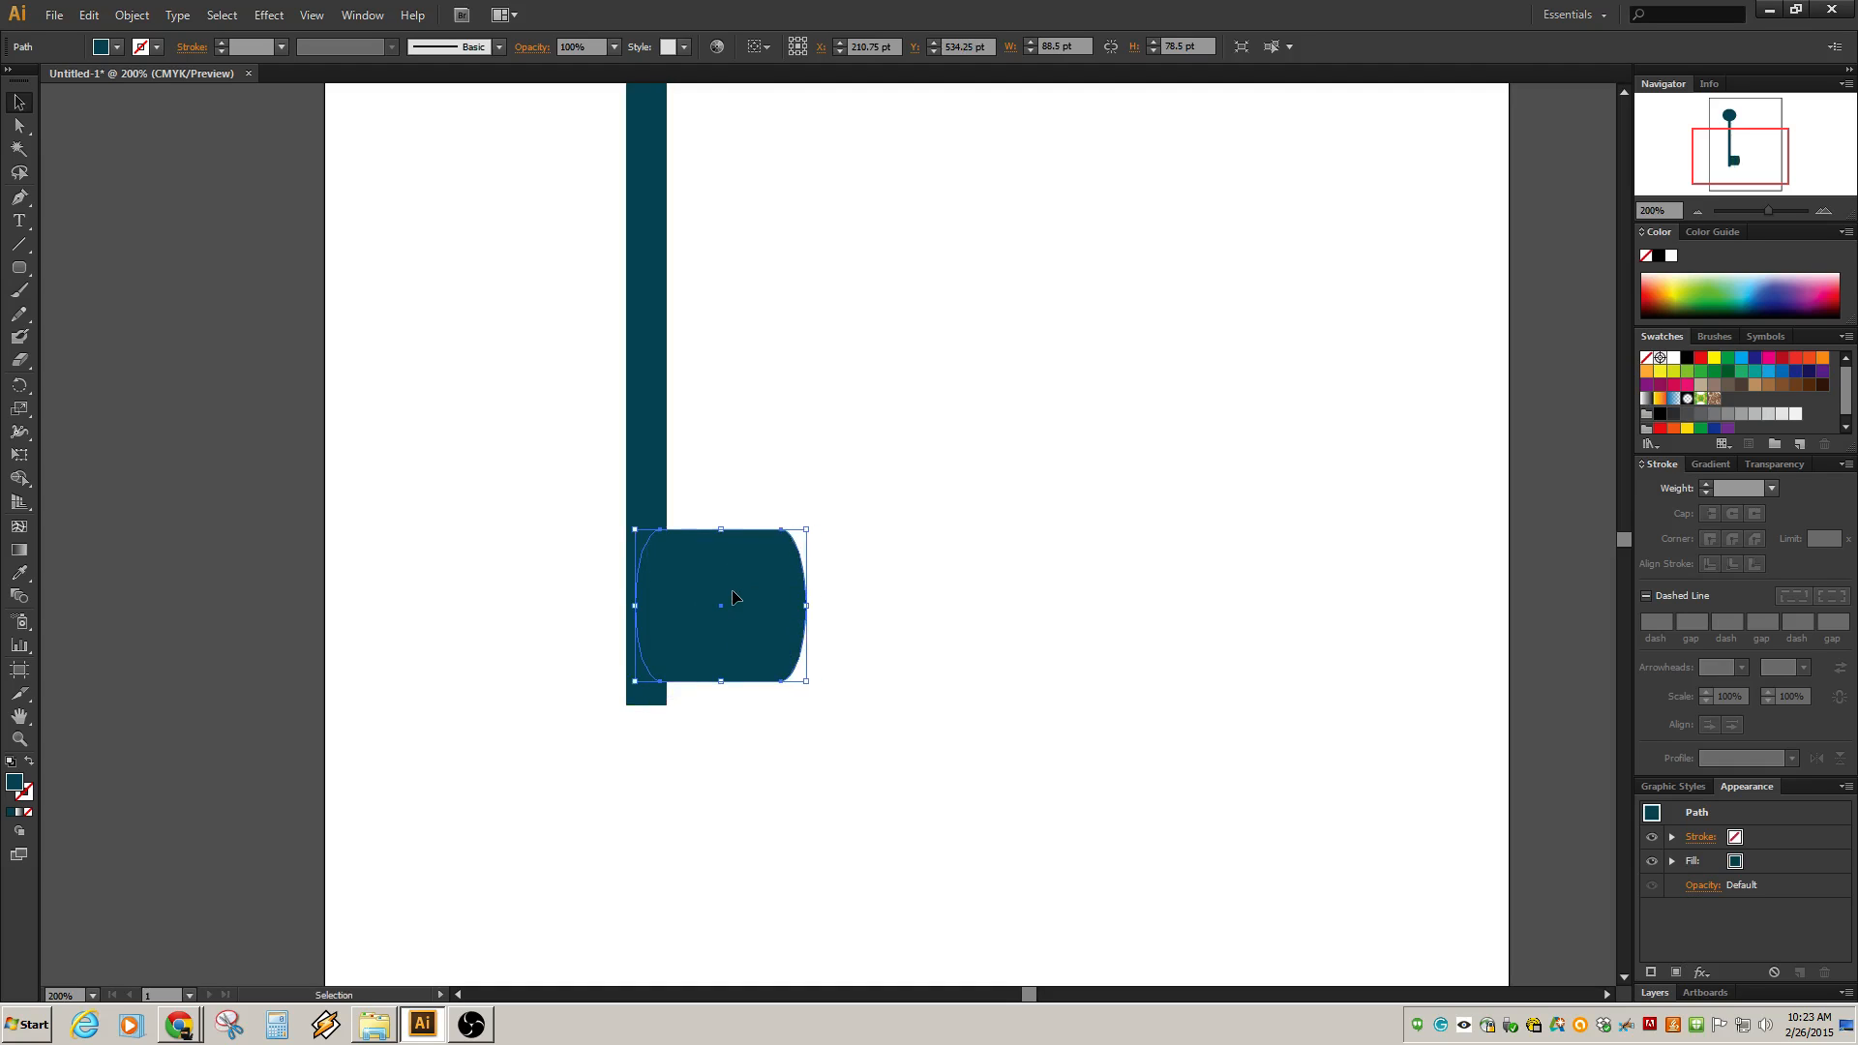
pyautogui.moveTo(721, 529); pyautogui.dragTo(721, 444)
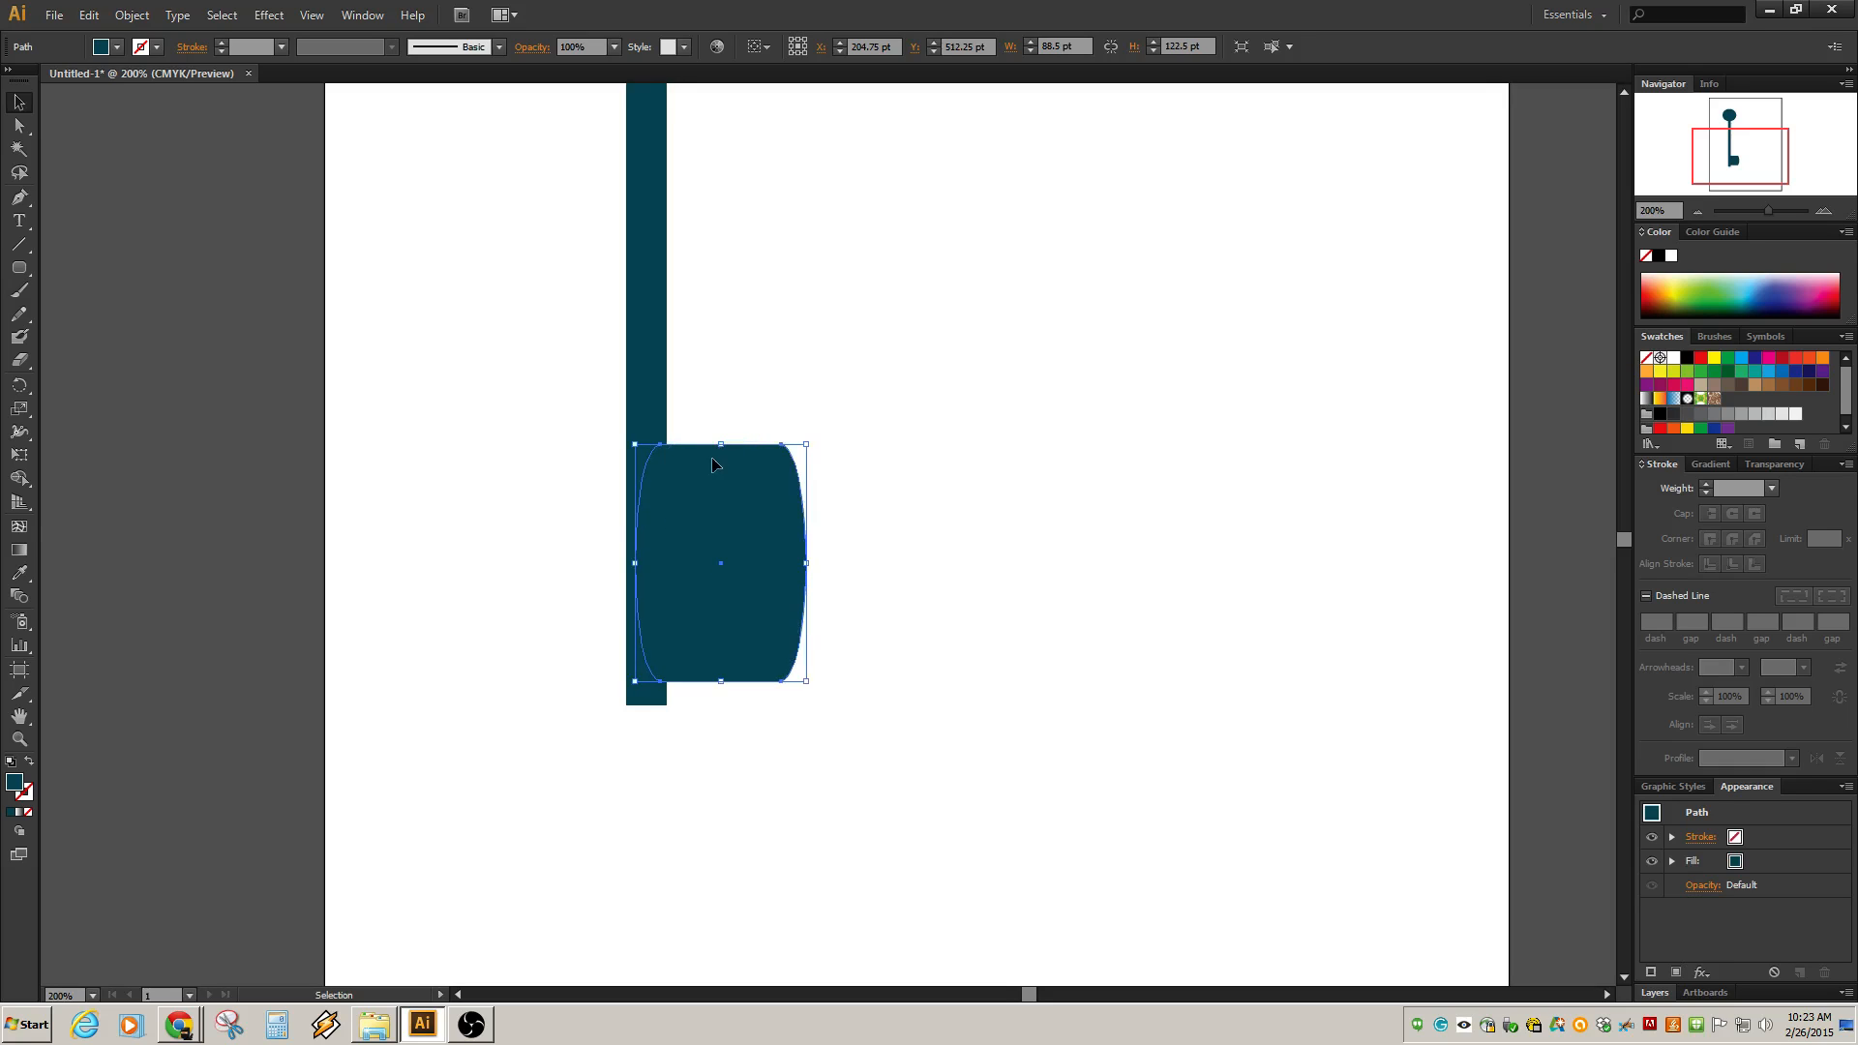
pyautogui.click(270, 371)
# Zoom out and select the bow, shaft and bit one after another to check the key's parts.
pyautogui.scroll(-4, 547, 511)
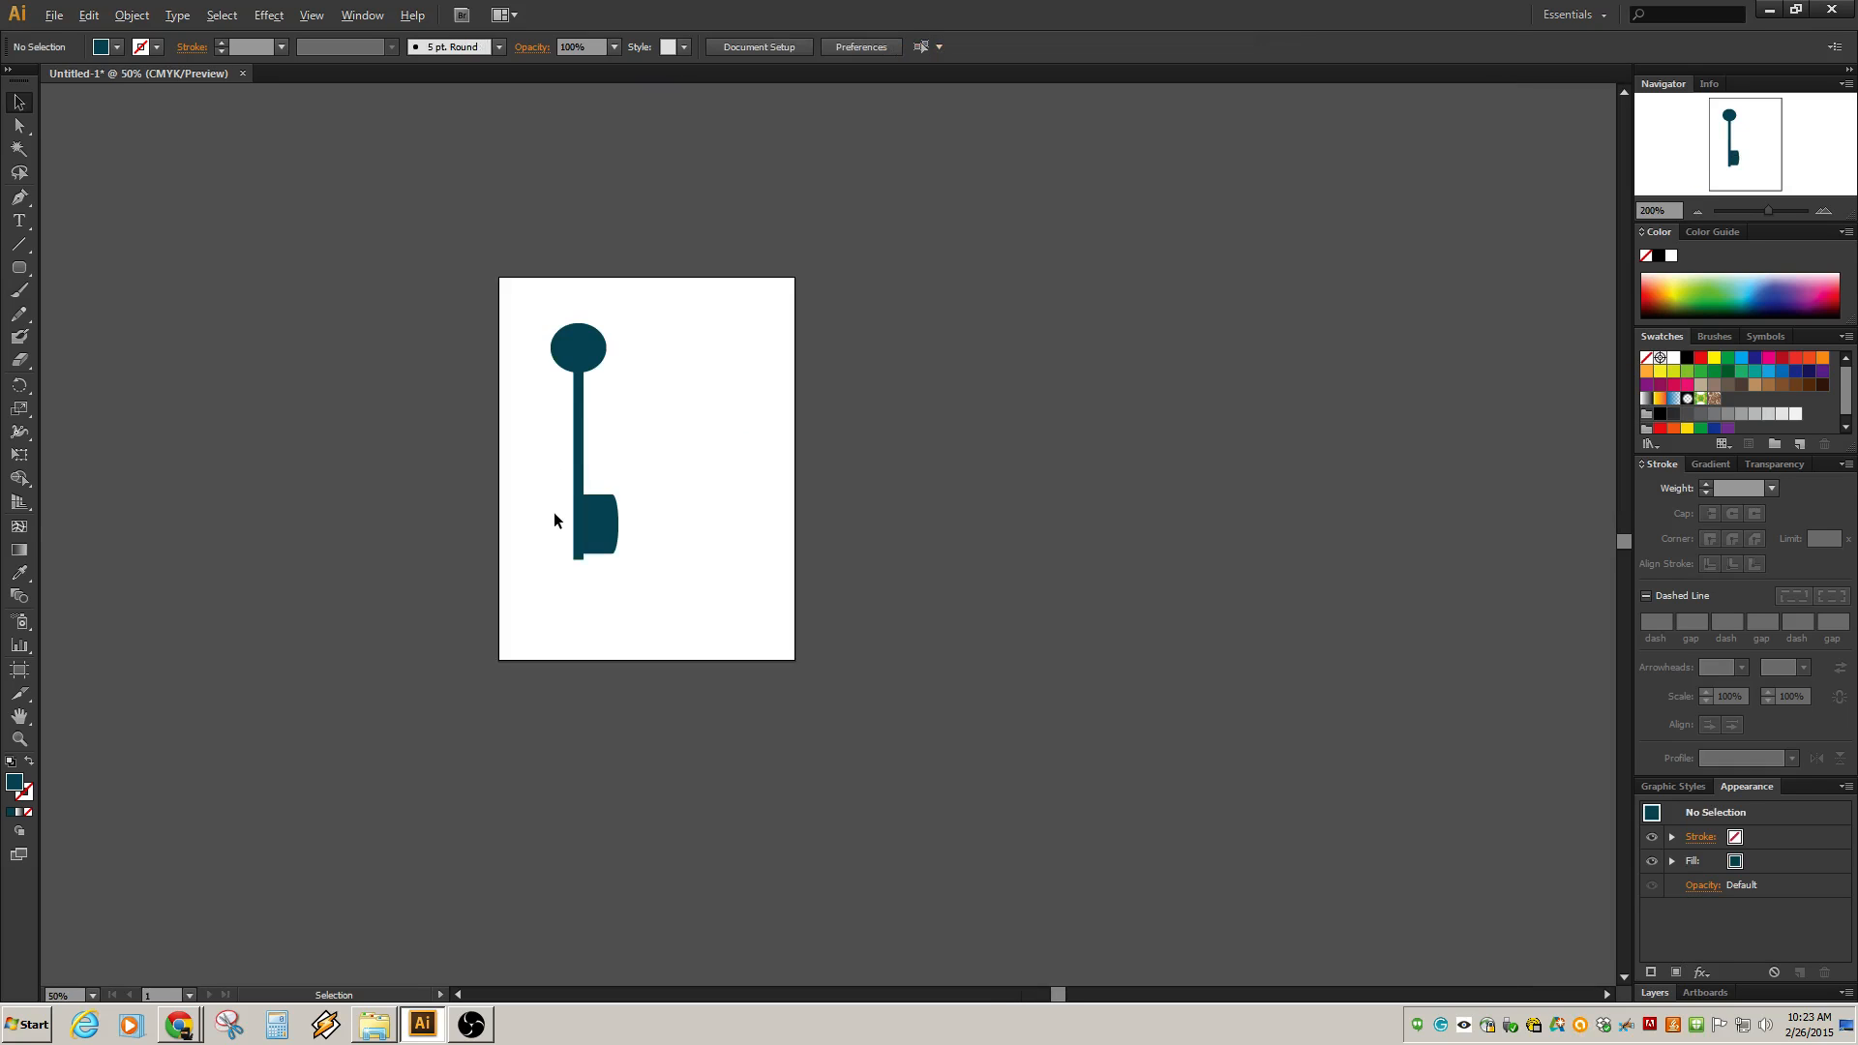
pyautogui.scroll(4, 589, 532)
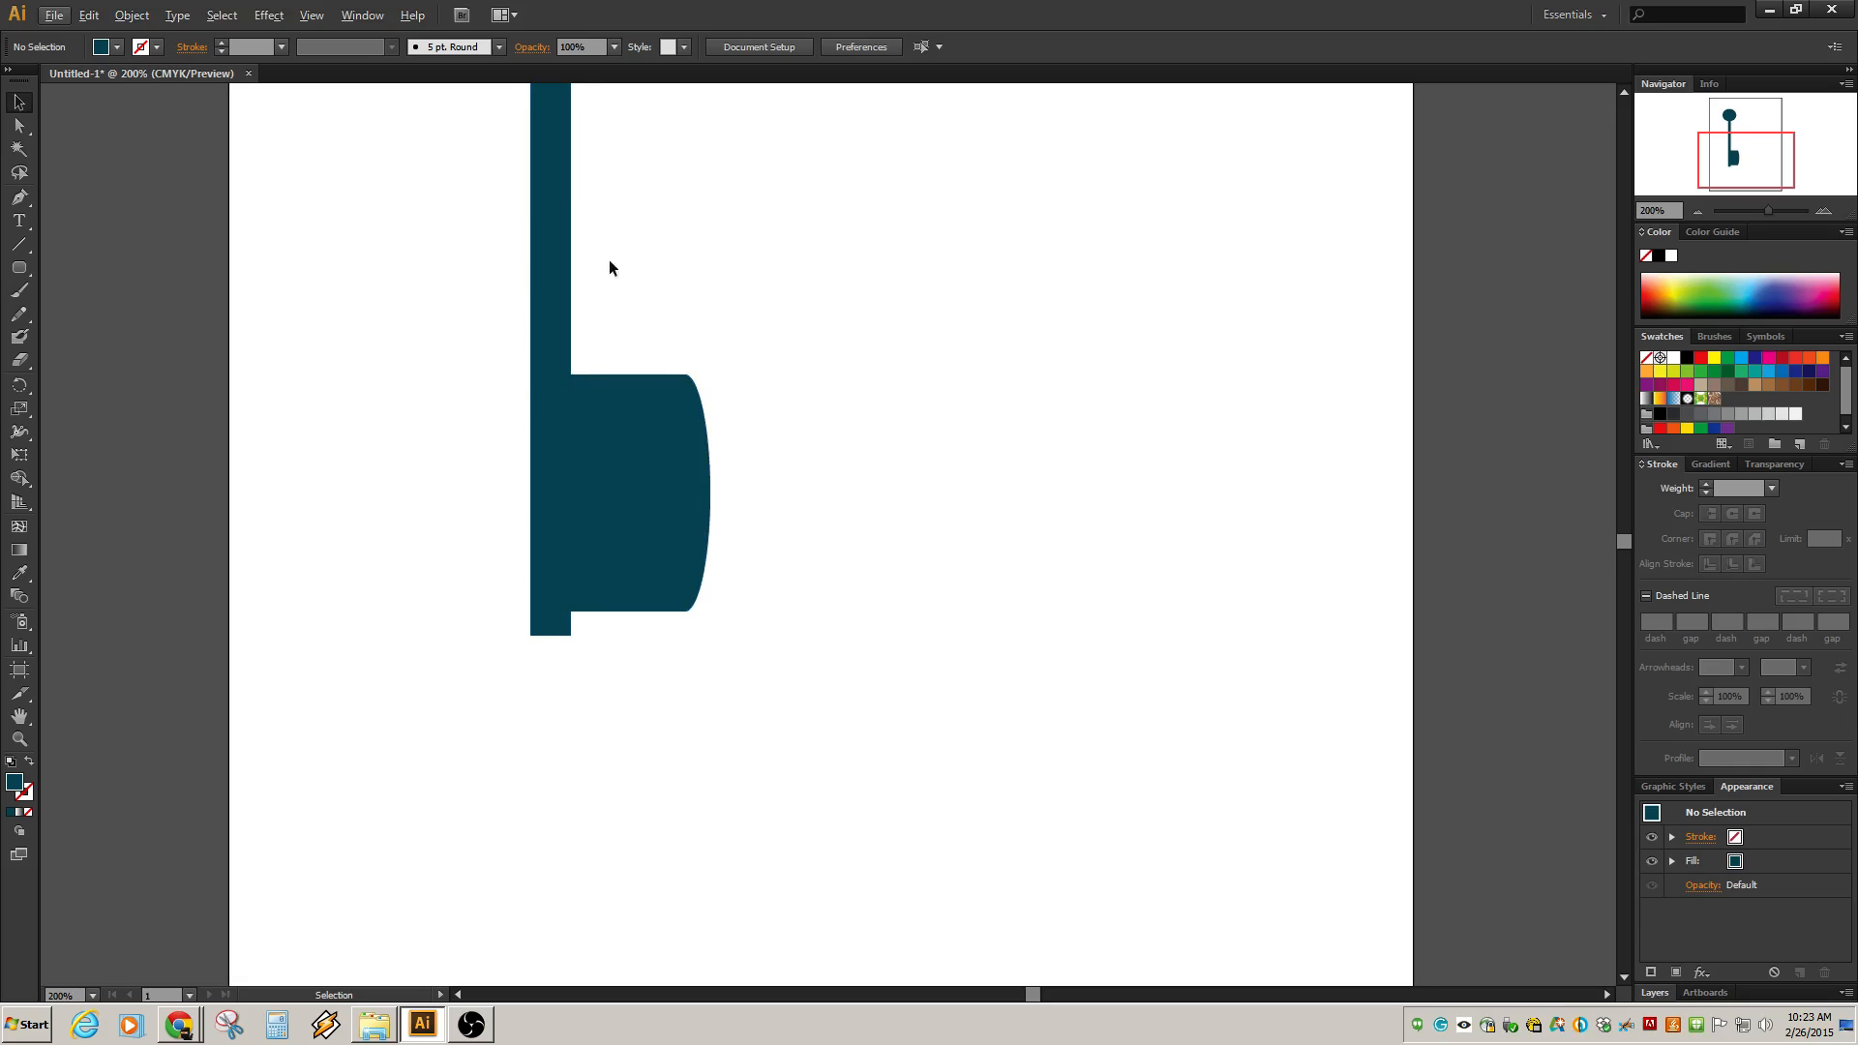
pyautogui.scroll(-3, 647, 316)
pyautogui.scroll(1, 645, 310)
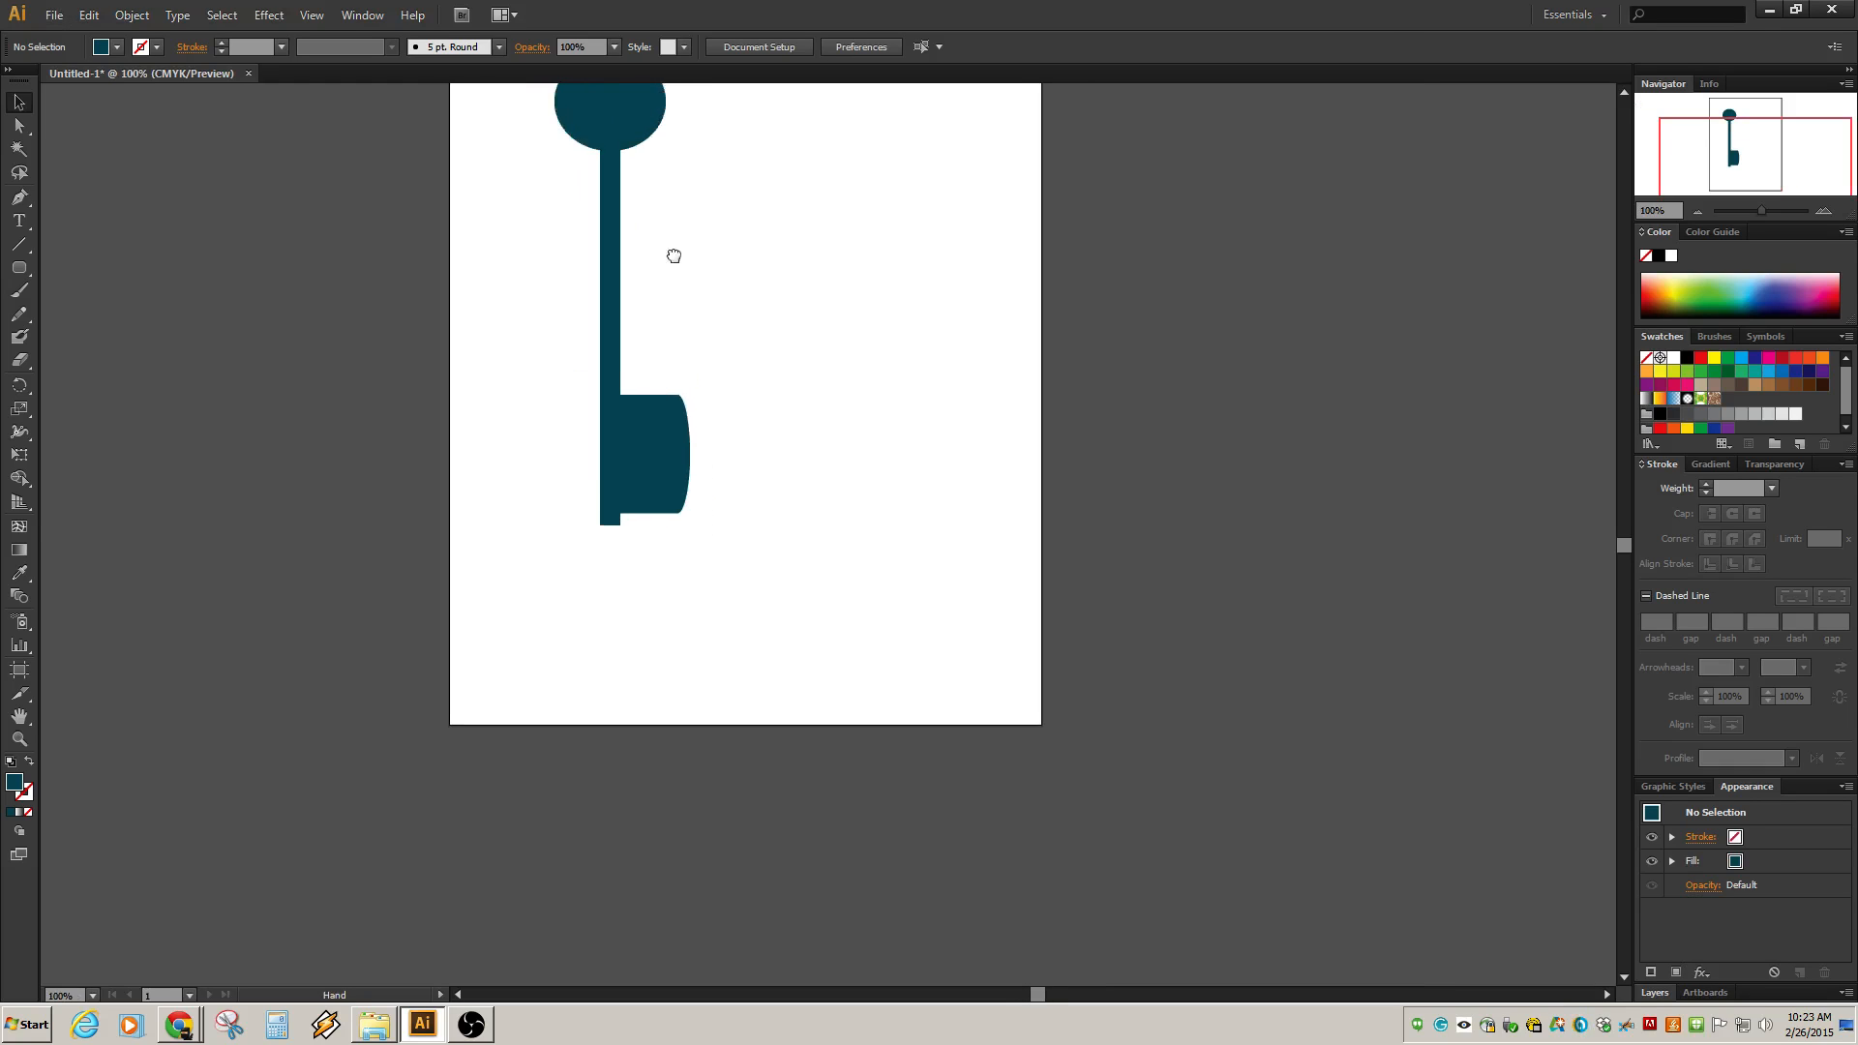
pyautogui.moveTo(674, 255); pyautogui.dragTo(695, 352)
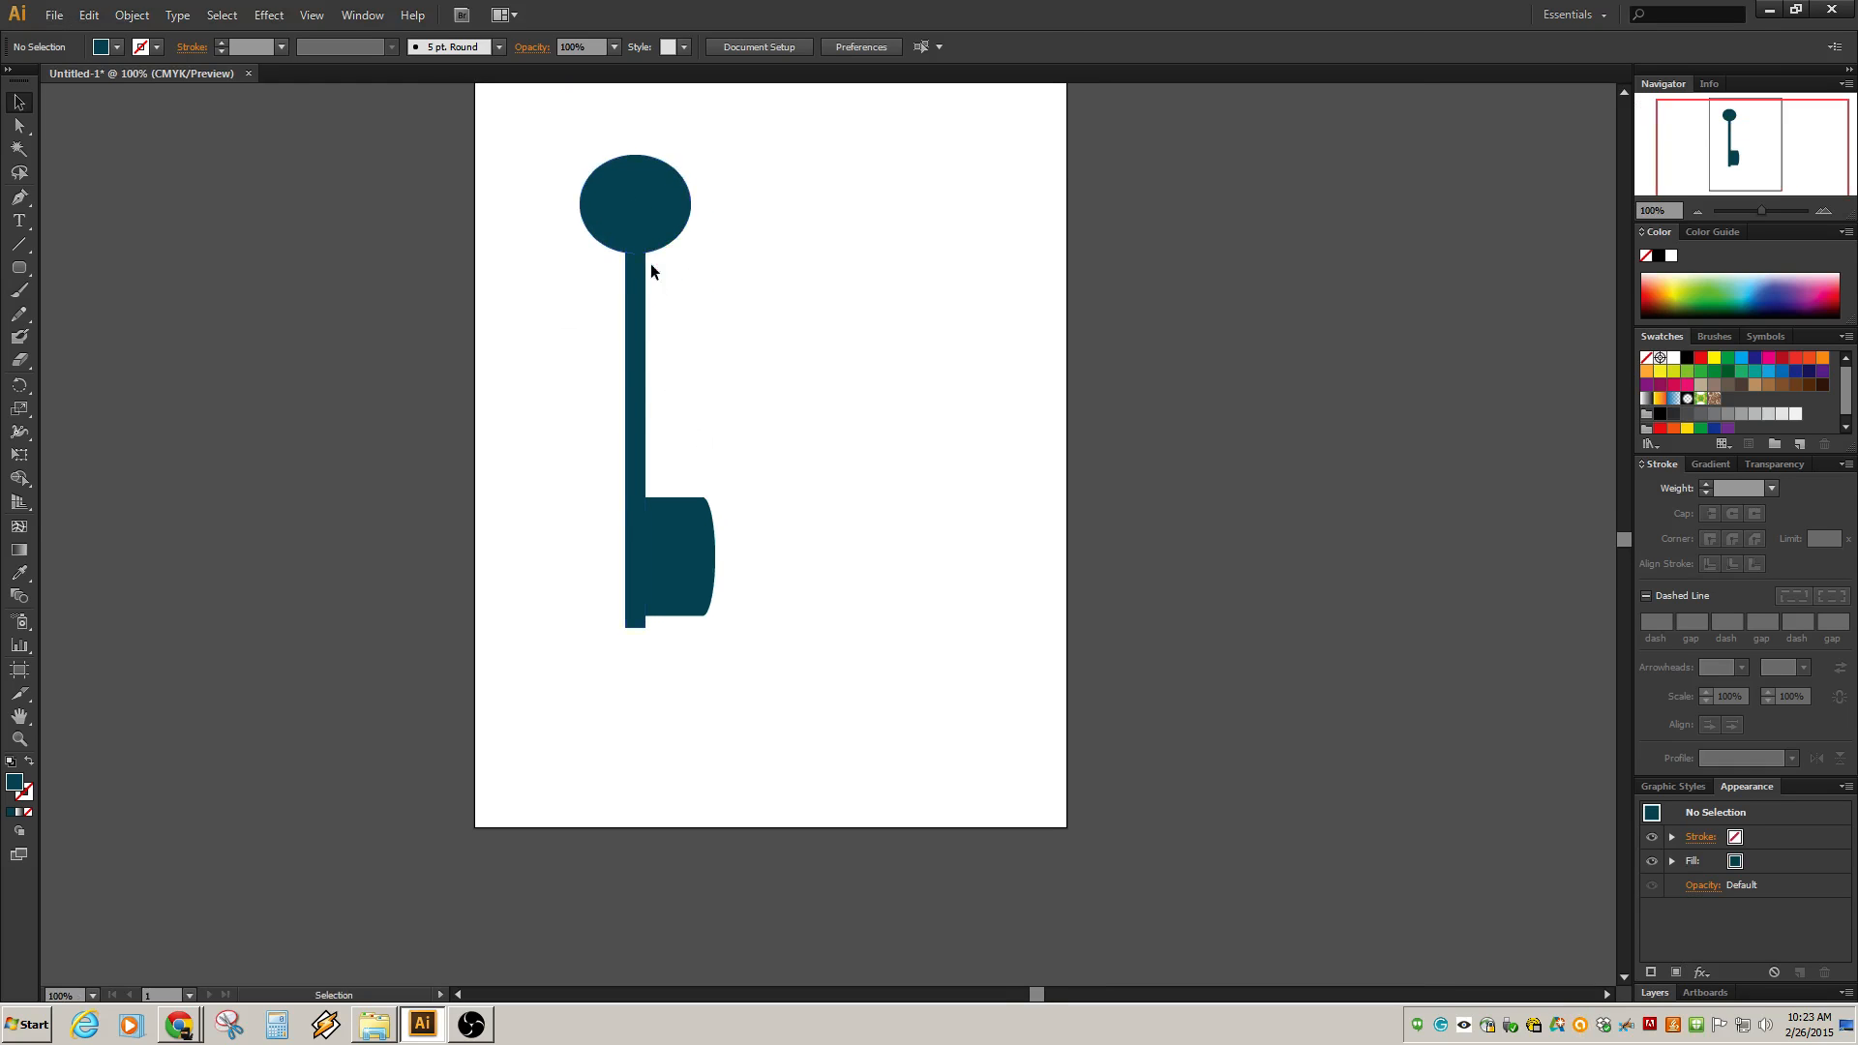
pyautogui.click(640, 177)
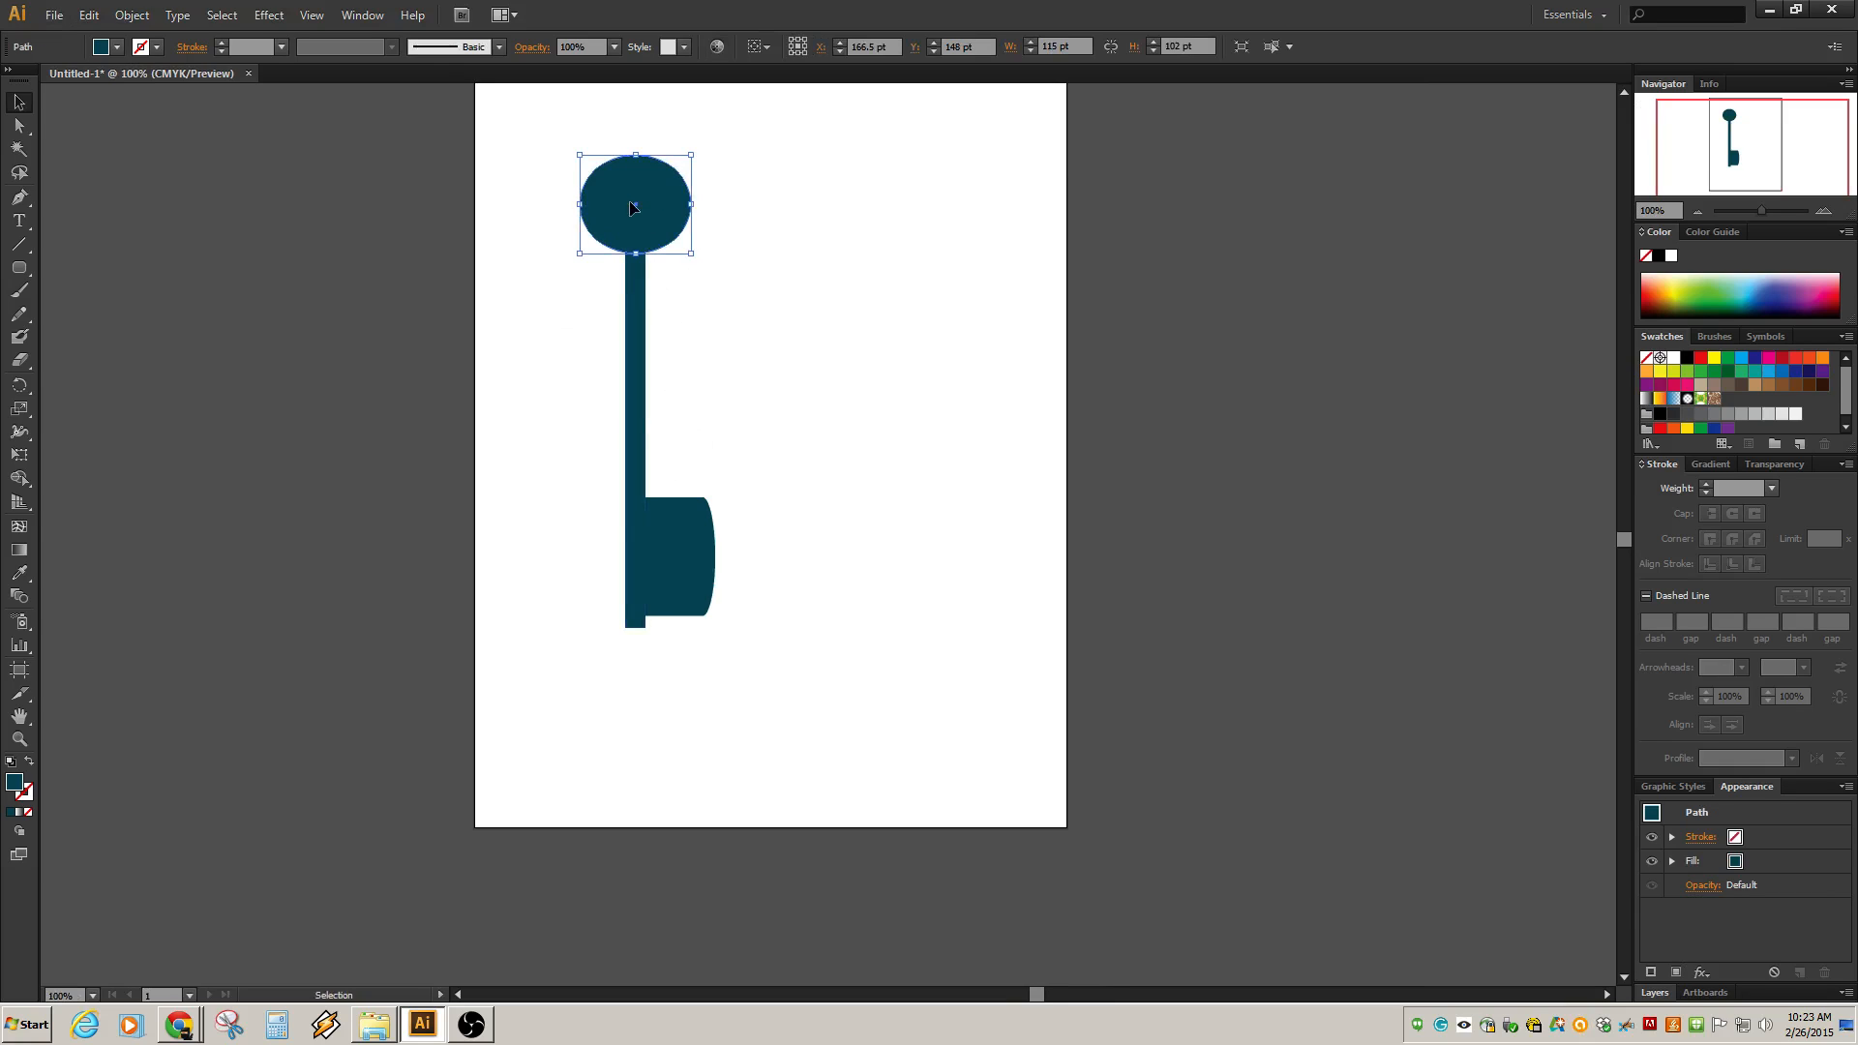
pyautogui.click(808, 303)
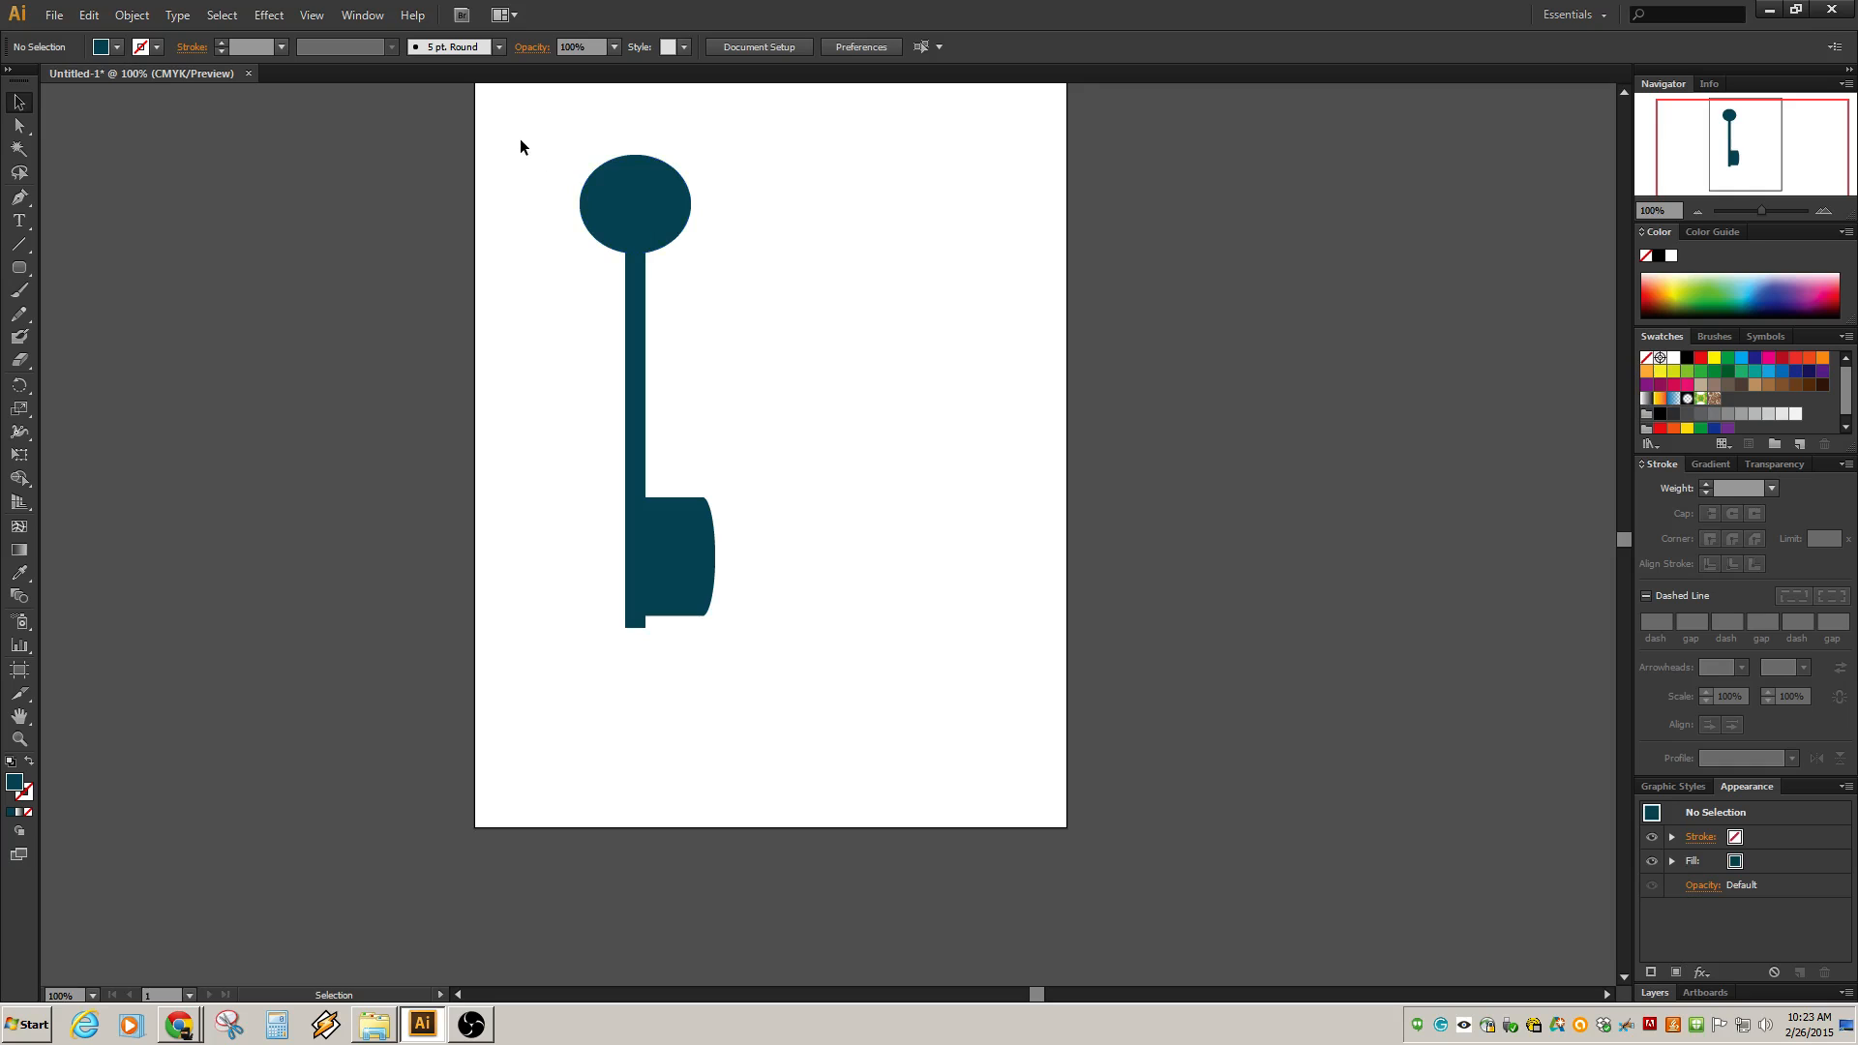
pyautogui.click(639, 218)
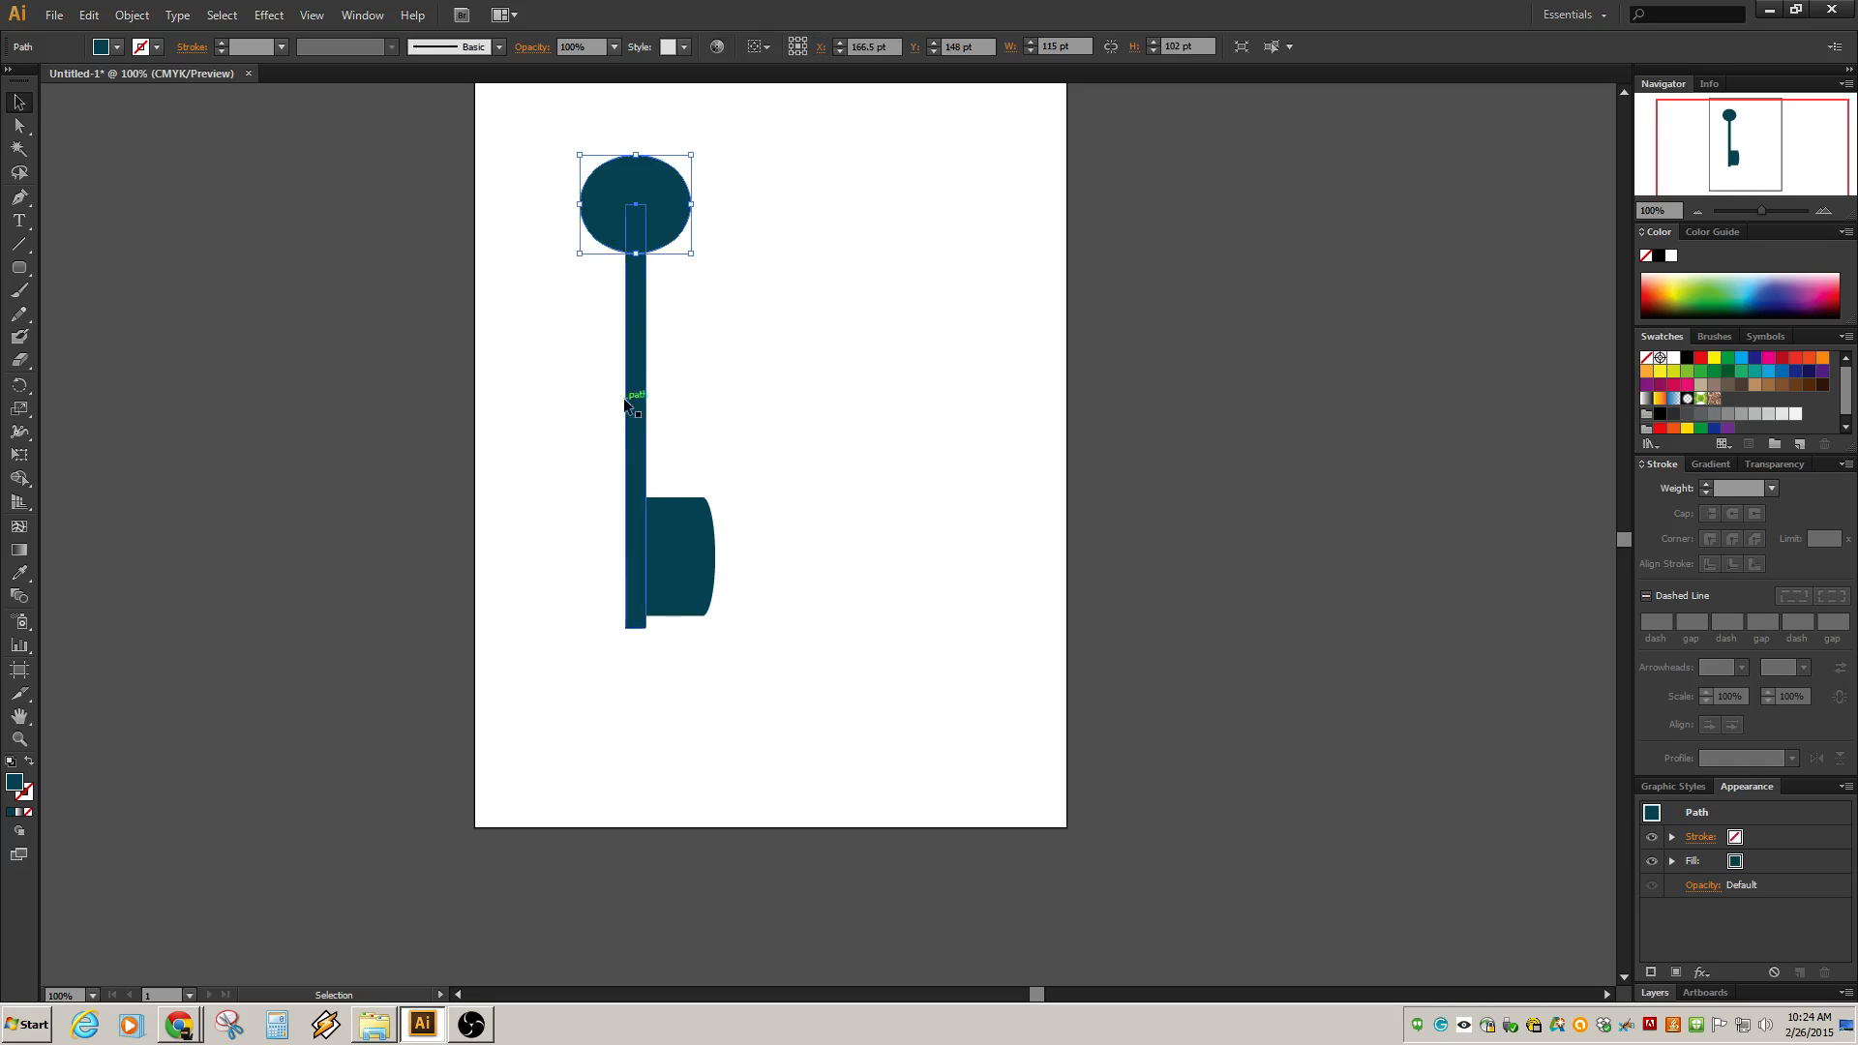
pyautogui.click(546, 193)
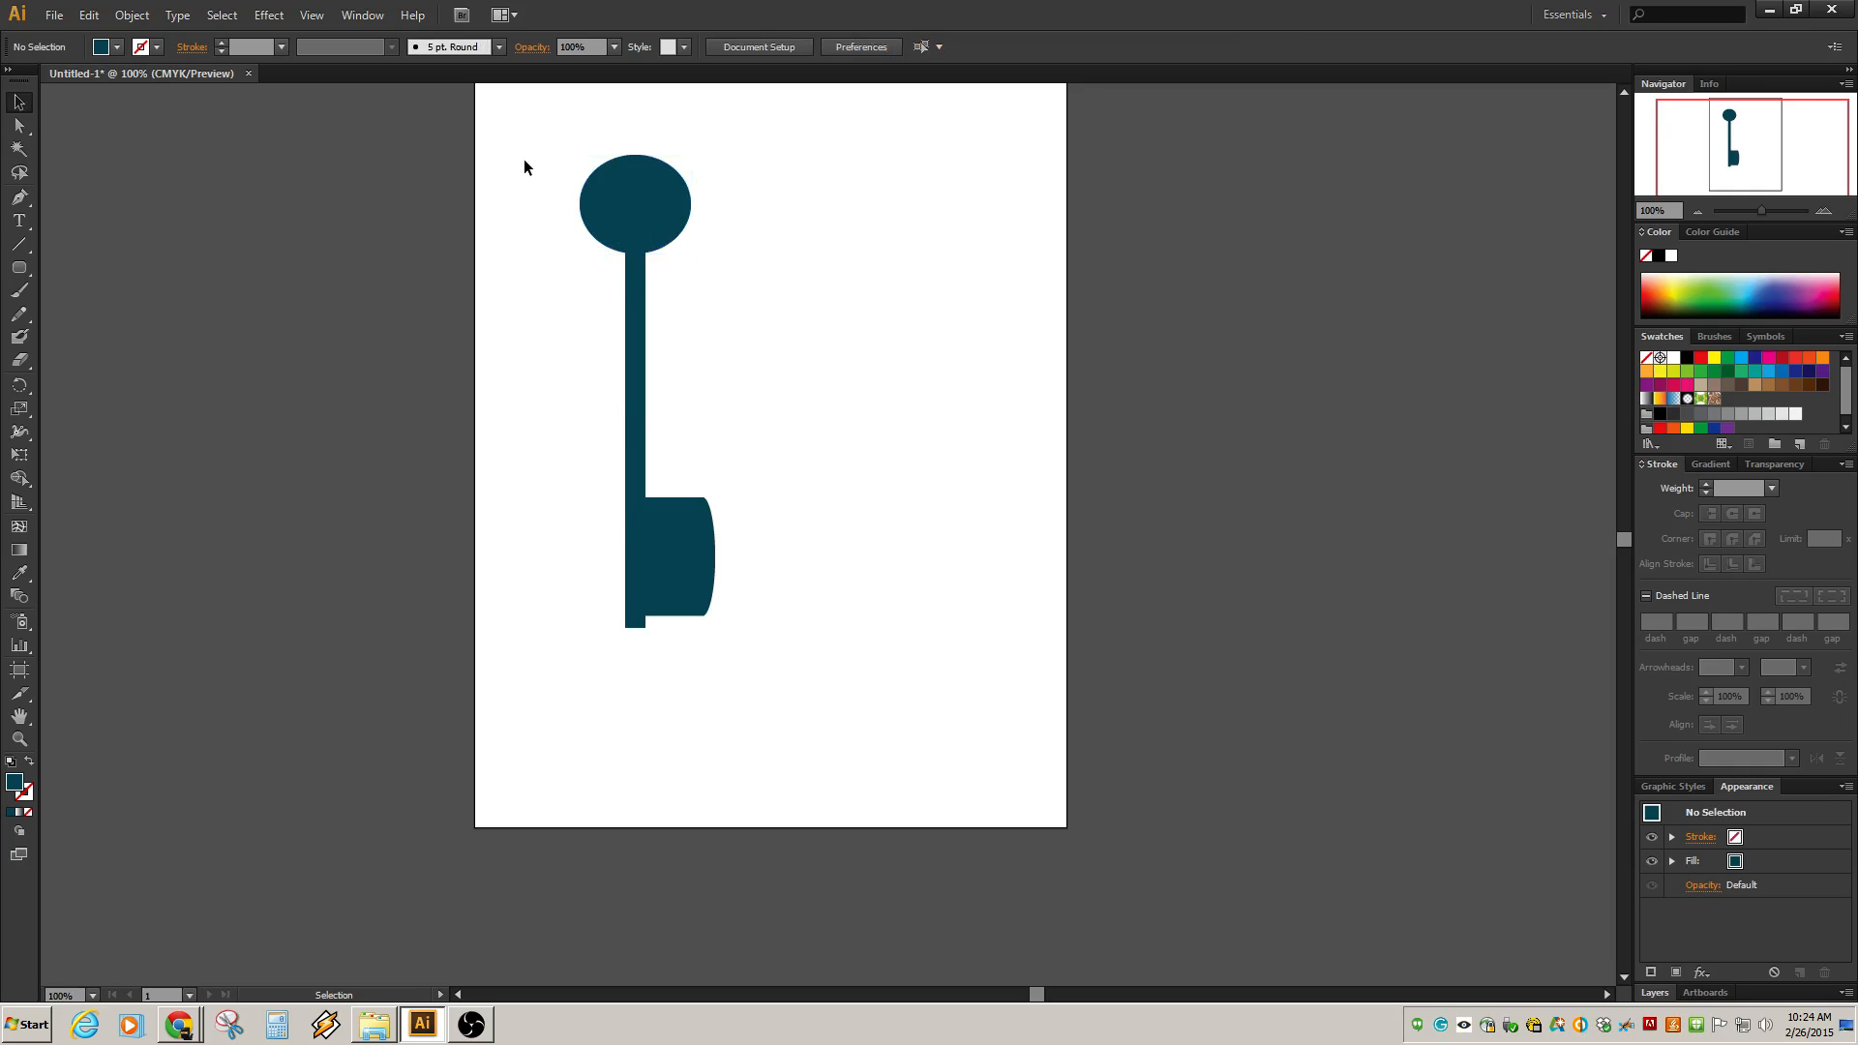
pyautogui.click(670, 554)
pyautogui.click(635, 416)
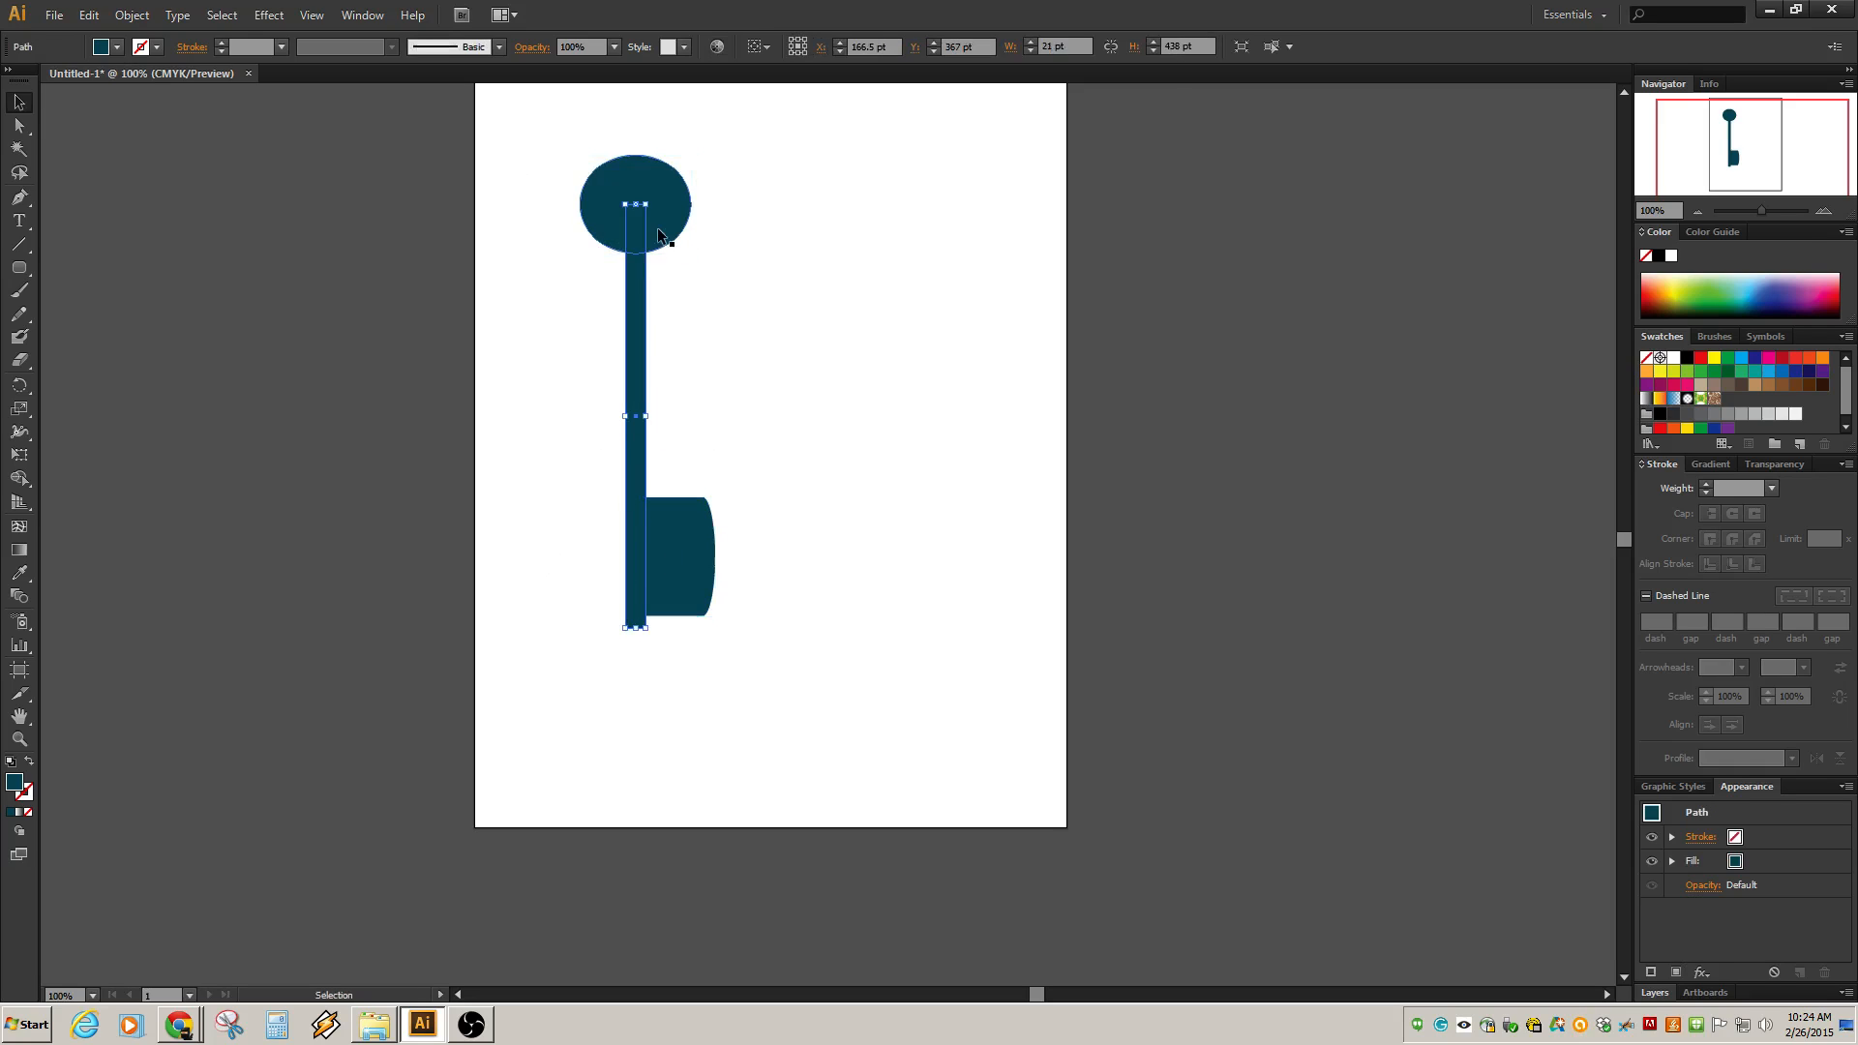
pyautogui.click(659, 226)
# Duplicate the bit block to the right of the key and squash the copy into a thin horizontal bar.
pyautogui.click(683, 595)
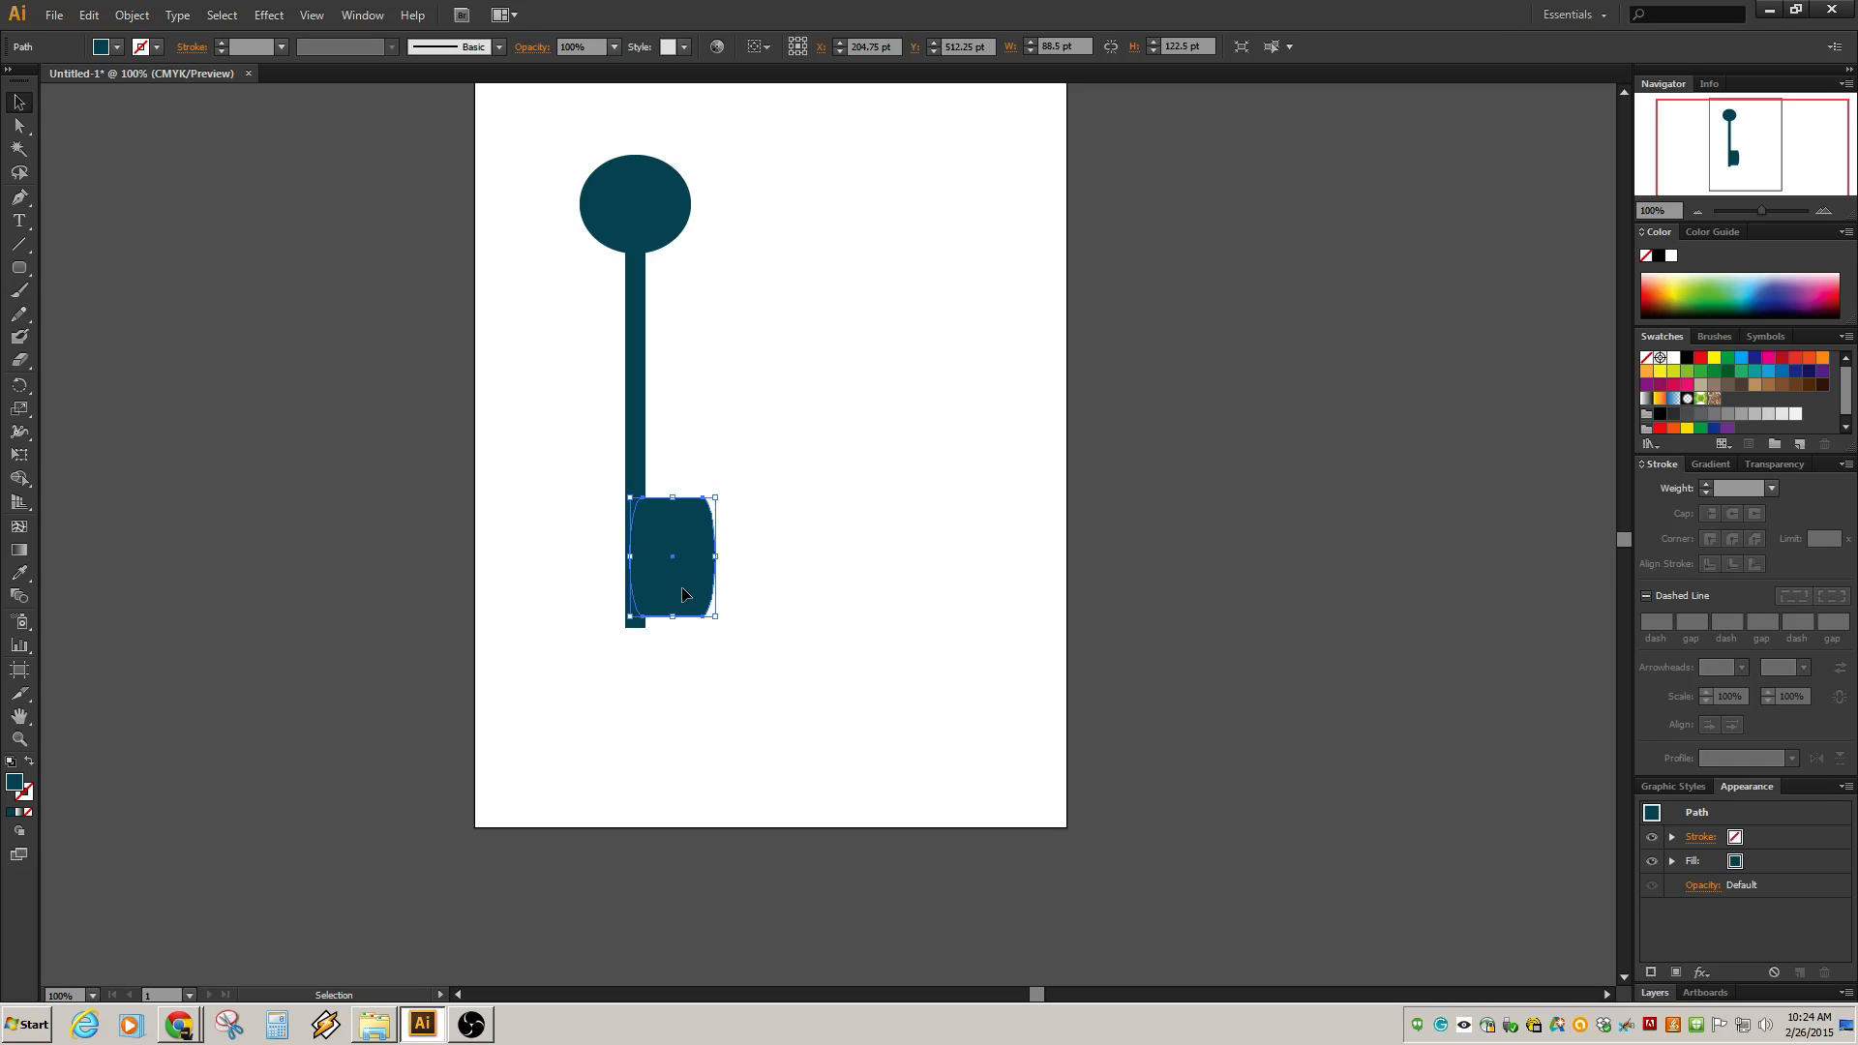
pyautogui.press('alt')
pyautogui.keyDown('alt'); pyautogui.click(696, 548); pyautogui.keyUp('alt')
pyautogui.moveTo(692, 545); pyautogui.dragTo(836, 540)
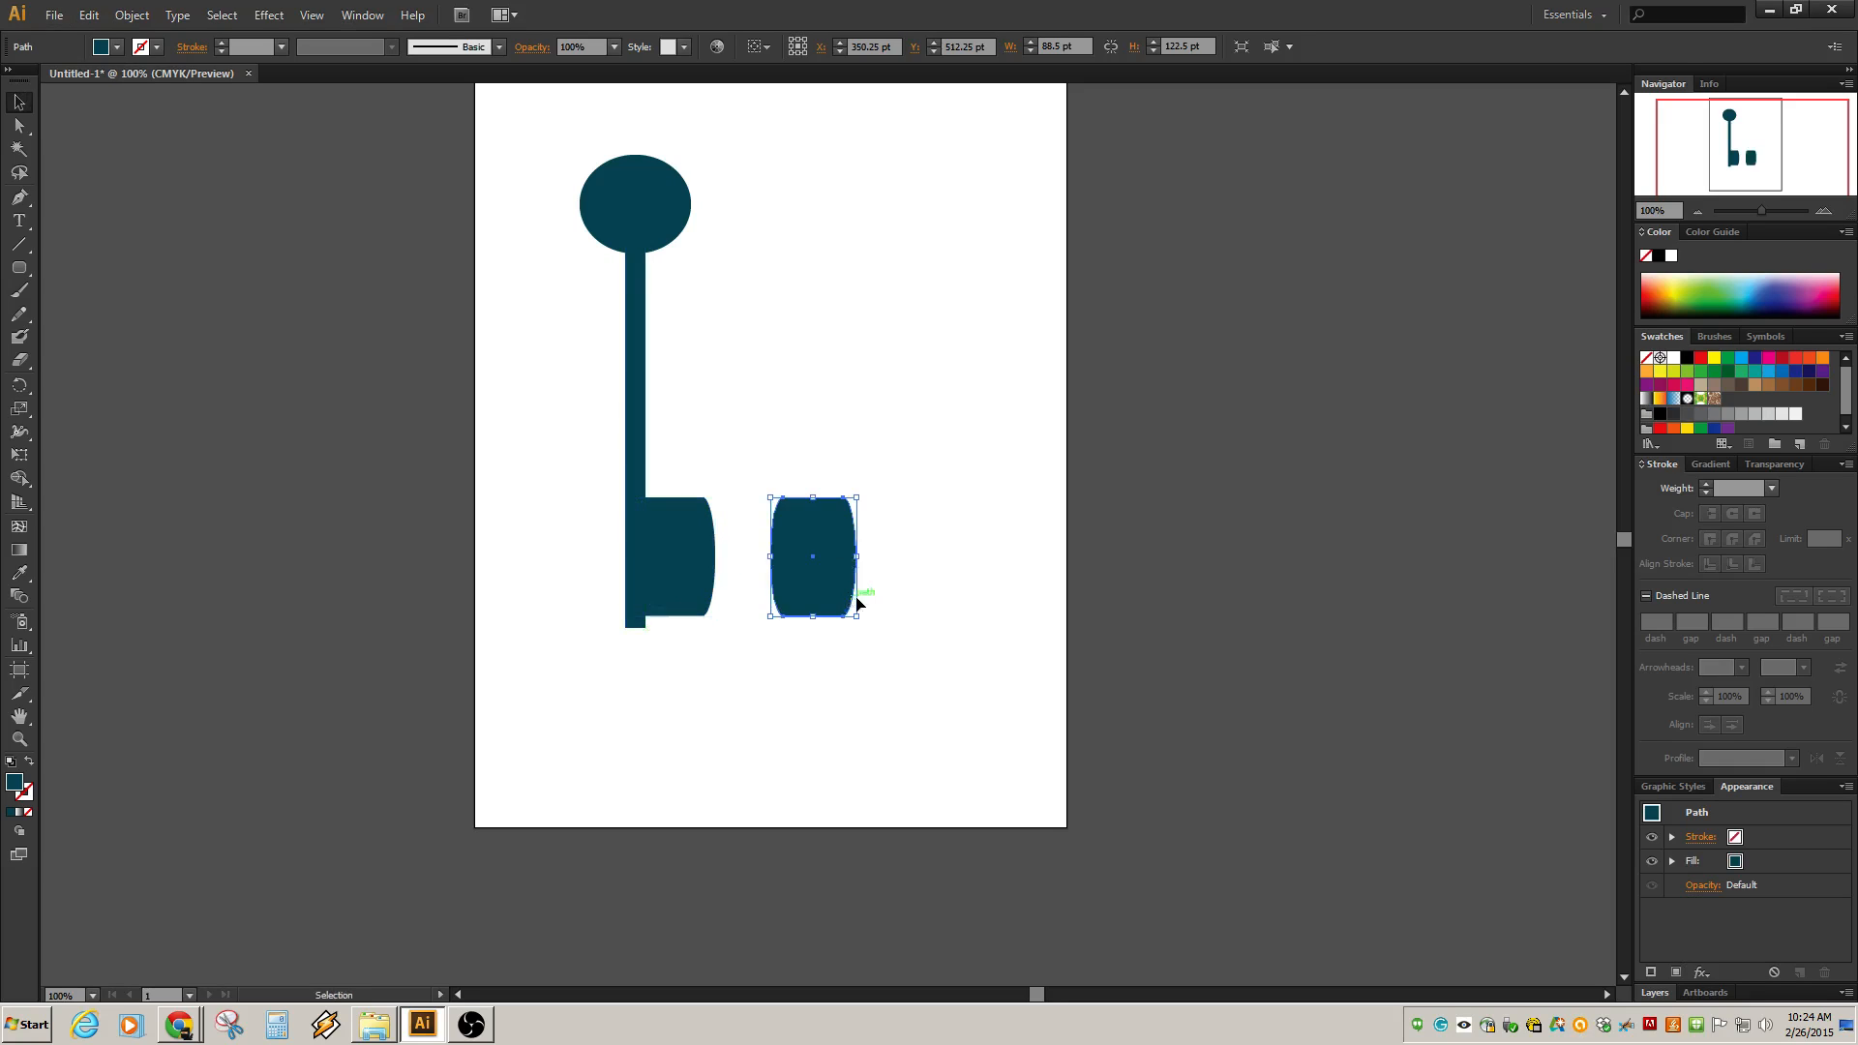
pyautogui.moveTo(812, 496); pyautogui.dragTo(806, 601)
pyautogui.click(799, 484)
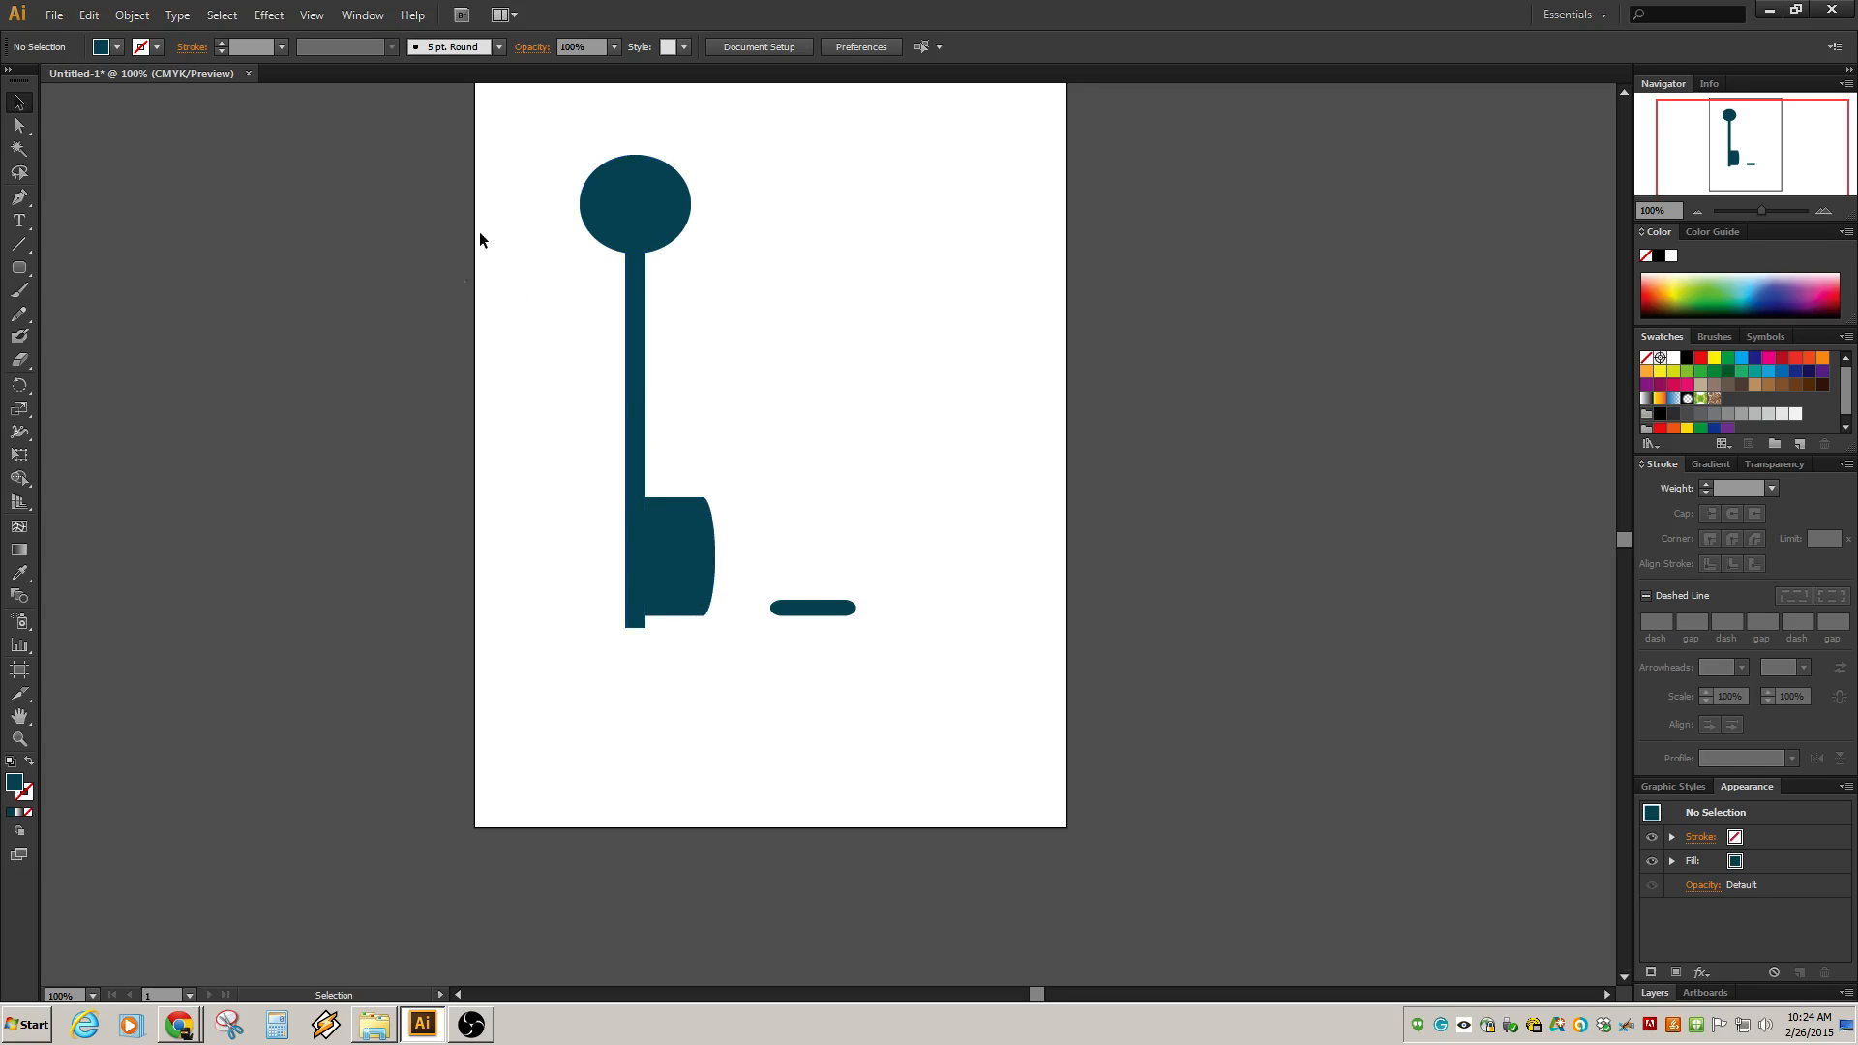
# Select the bow, shaft and bit and merge the bow into the shaft with the Shape Builder tool.
pyautogui.moveTo(531, 139); pyautogui.dragTo(741, 660)
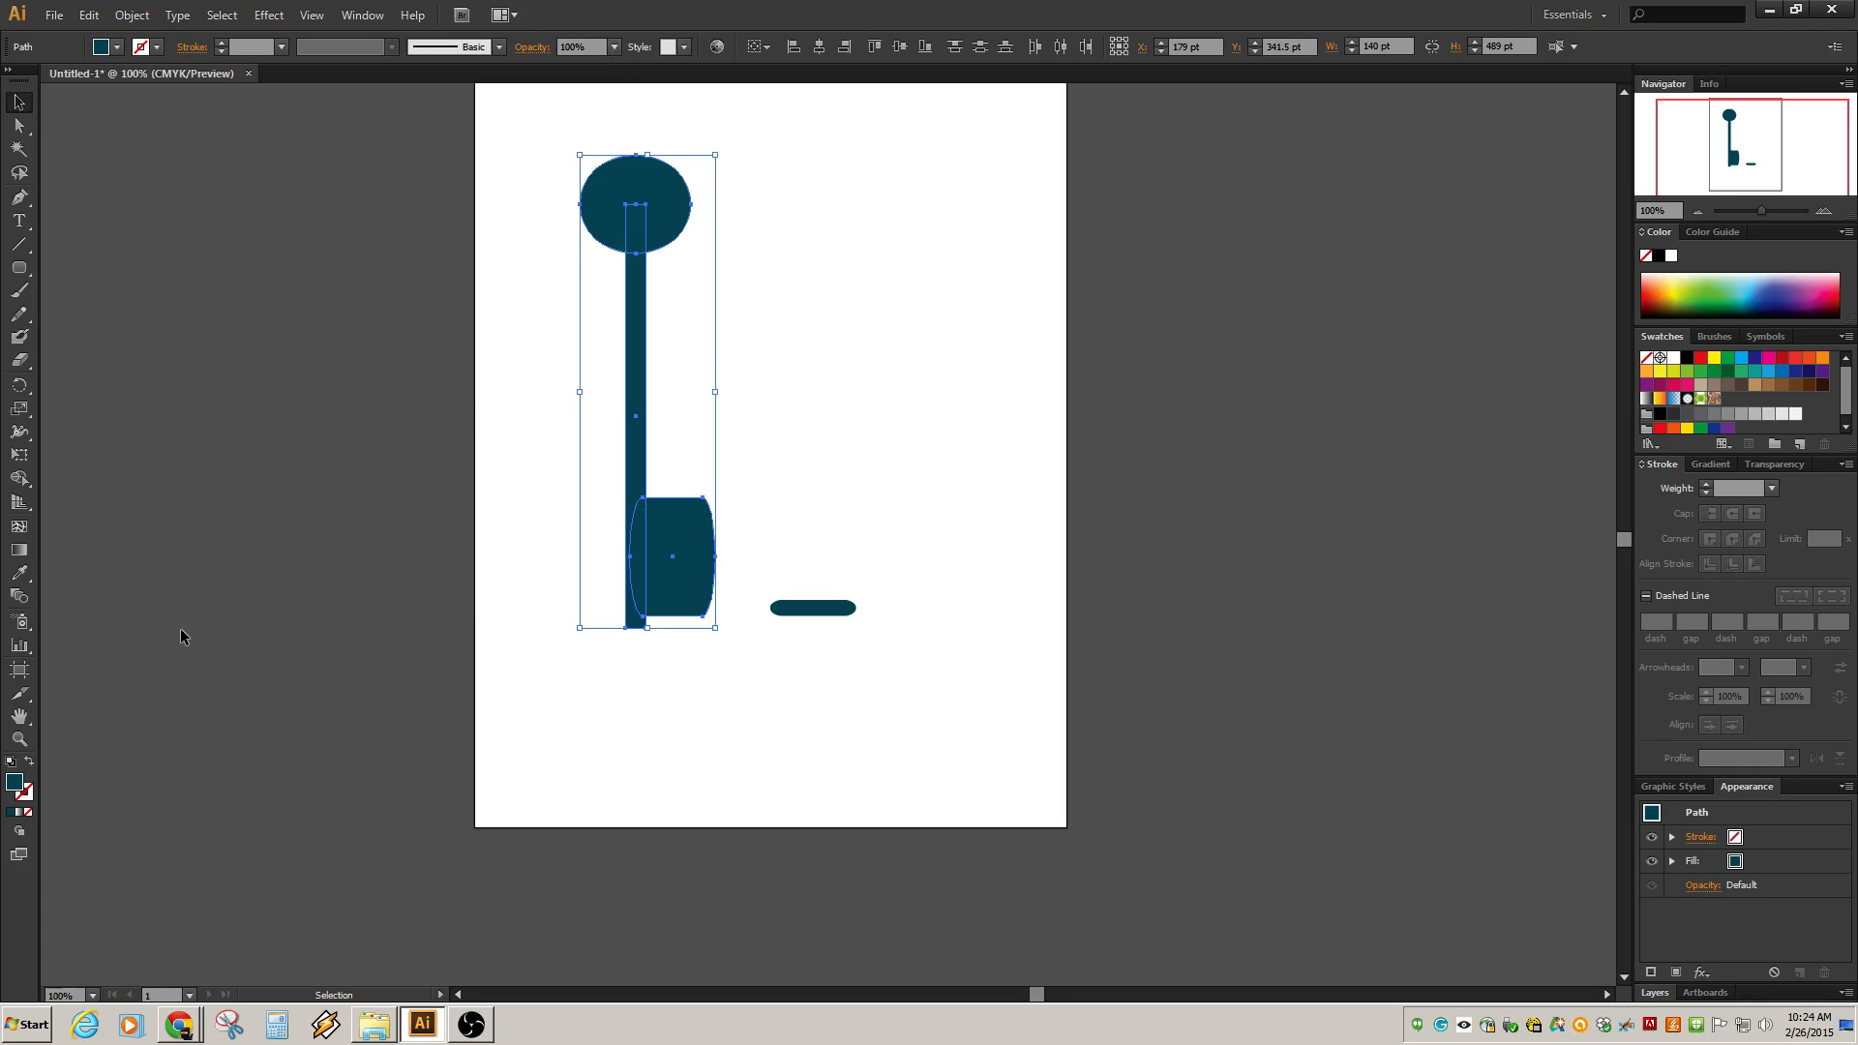
pyautogui.click(20, 481)
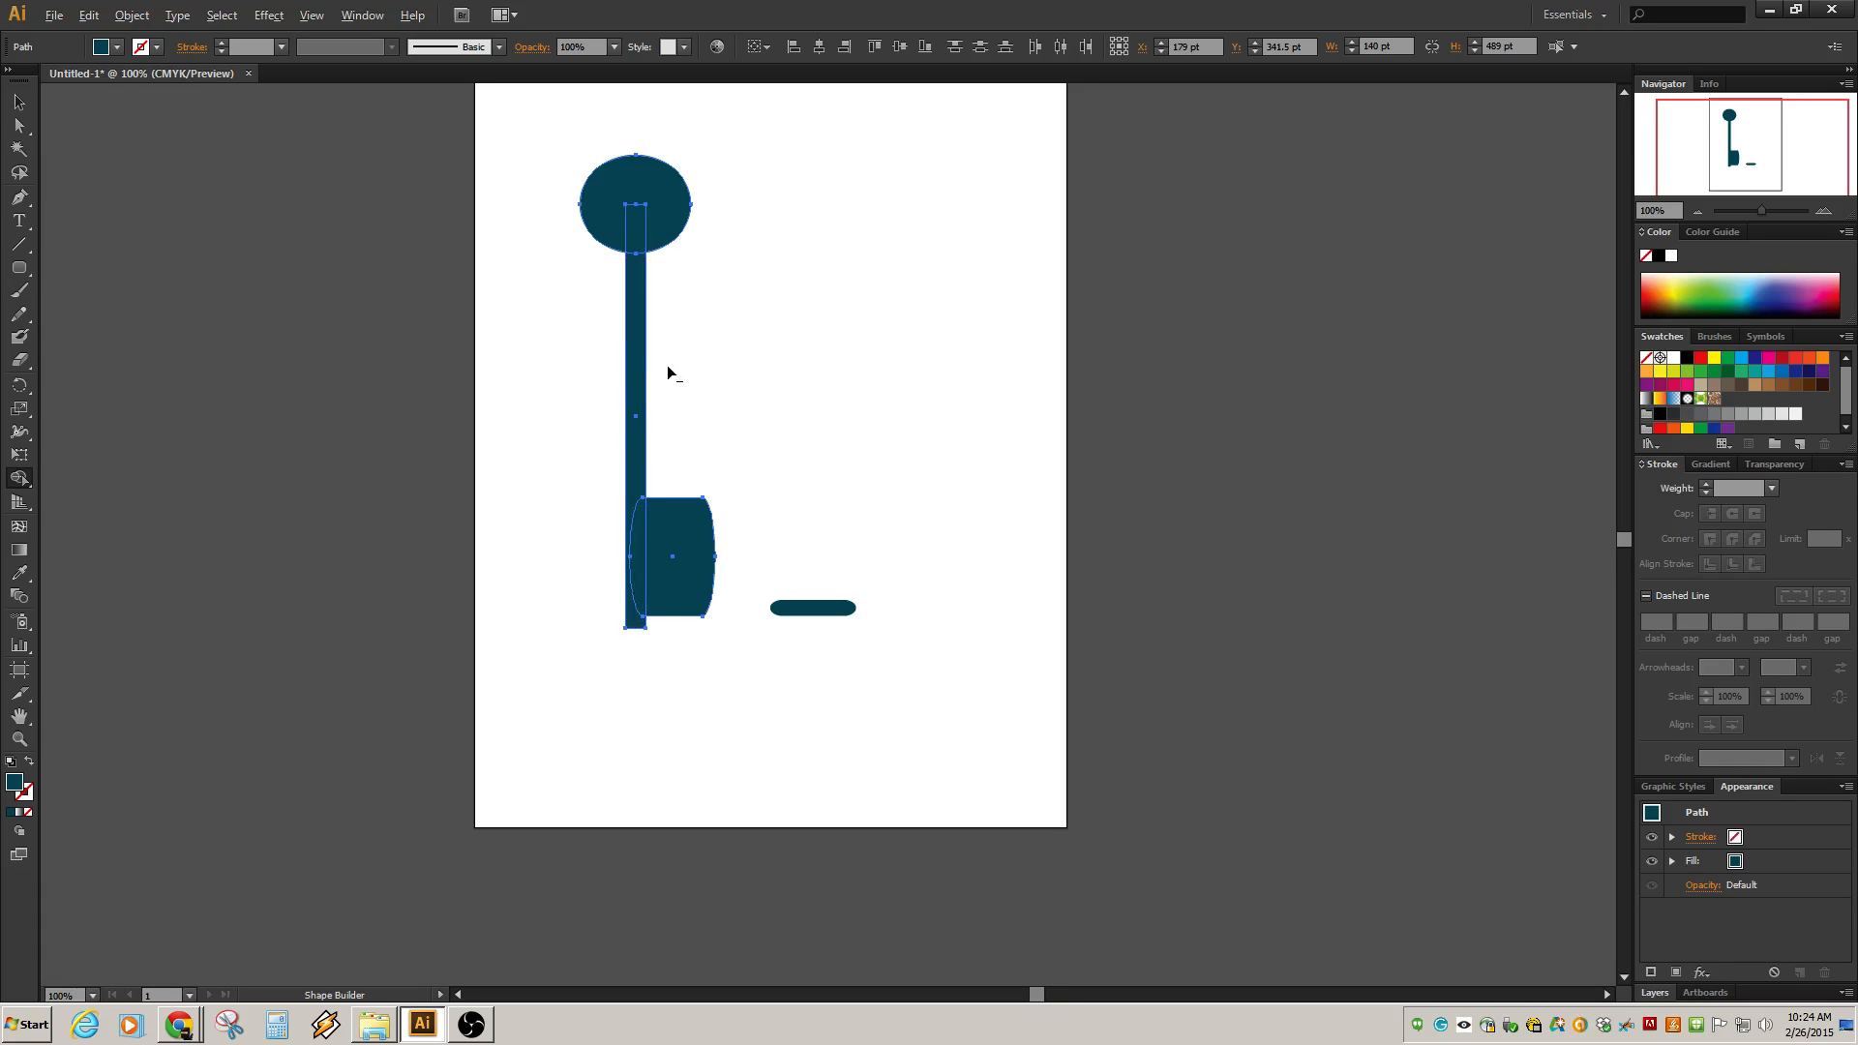
pyautogui.scroll(2, 668, 373)
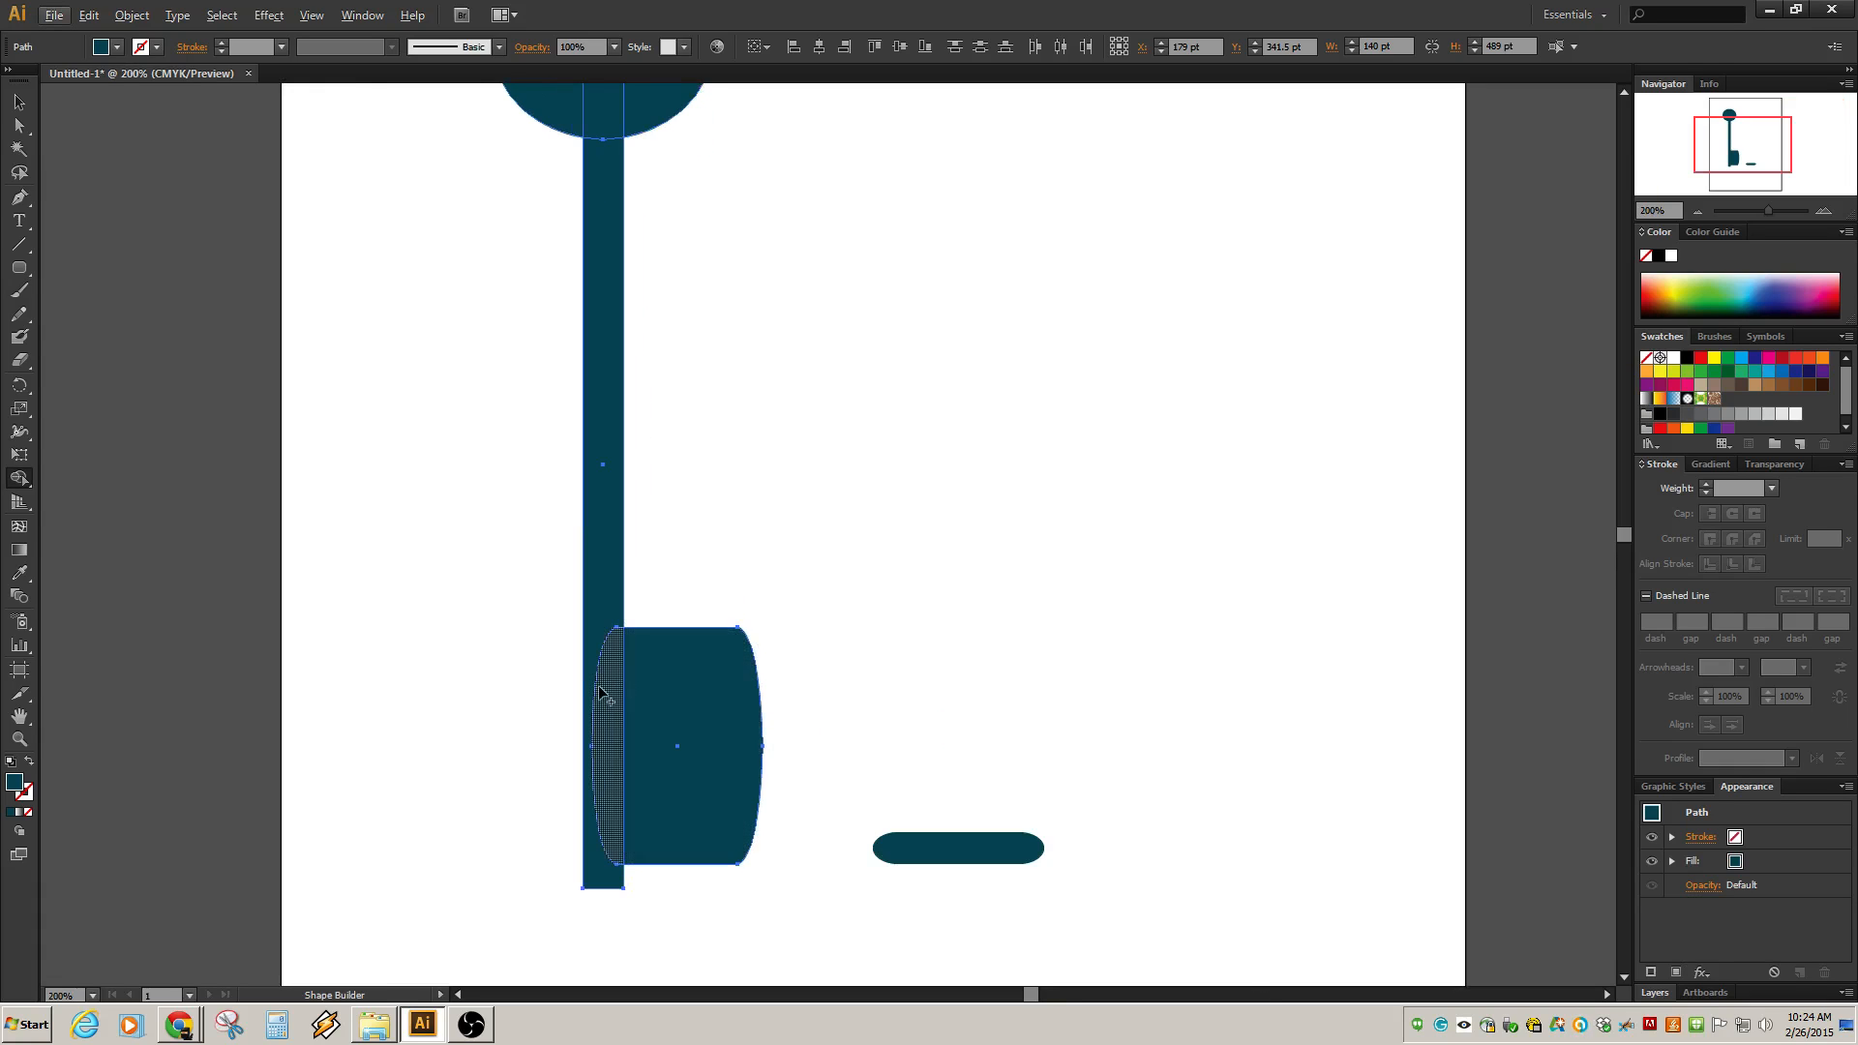
pyautogui.moveTo(607, 695); pyautogui.dragTo(639, 697)
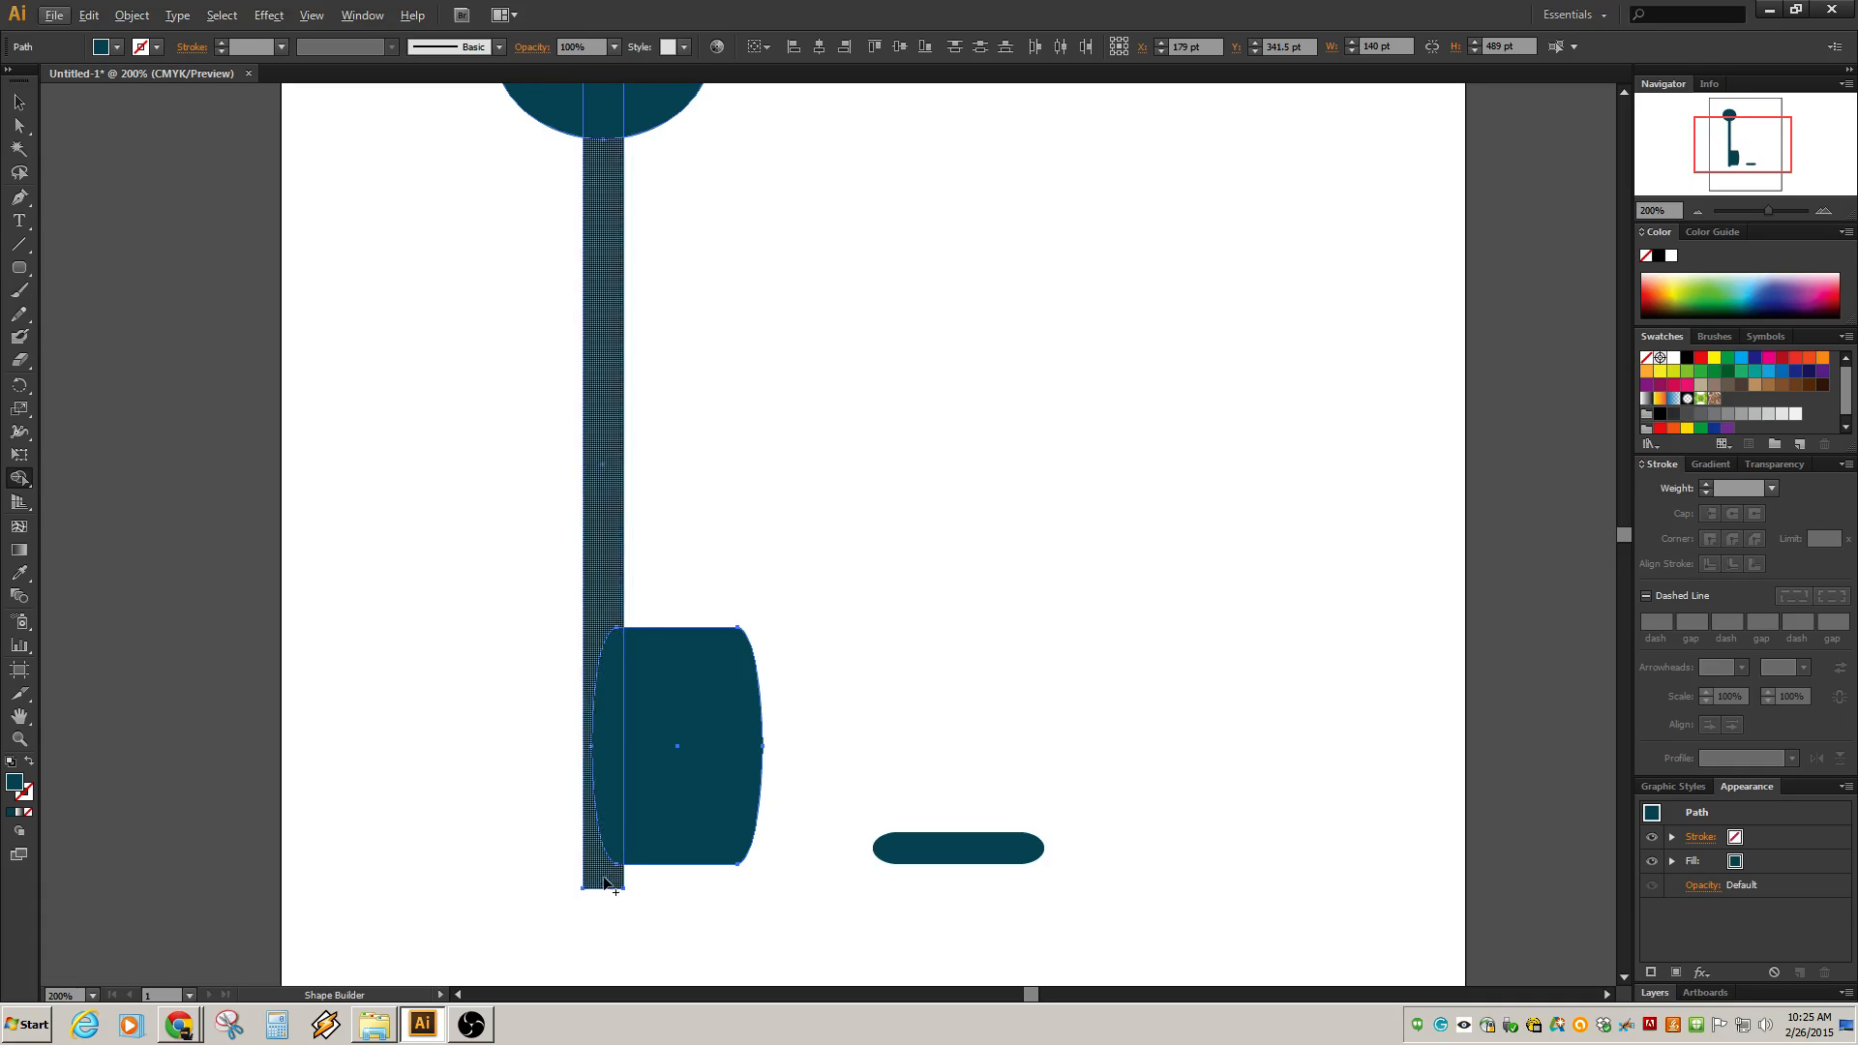
pyautogui.scroll(2, 710, 174)
pyautogui.scroll(4, 711, 232)
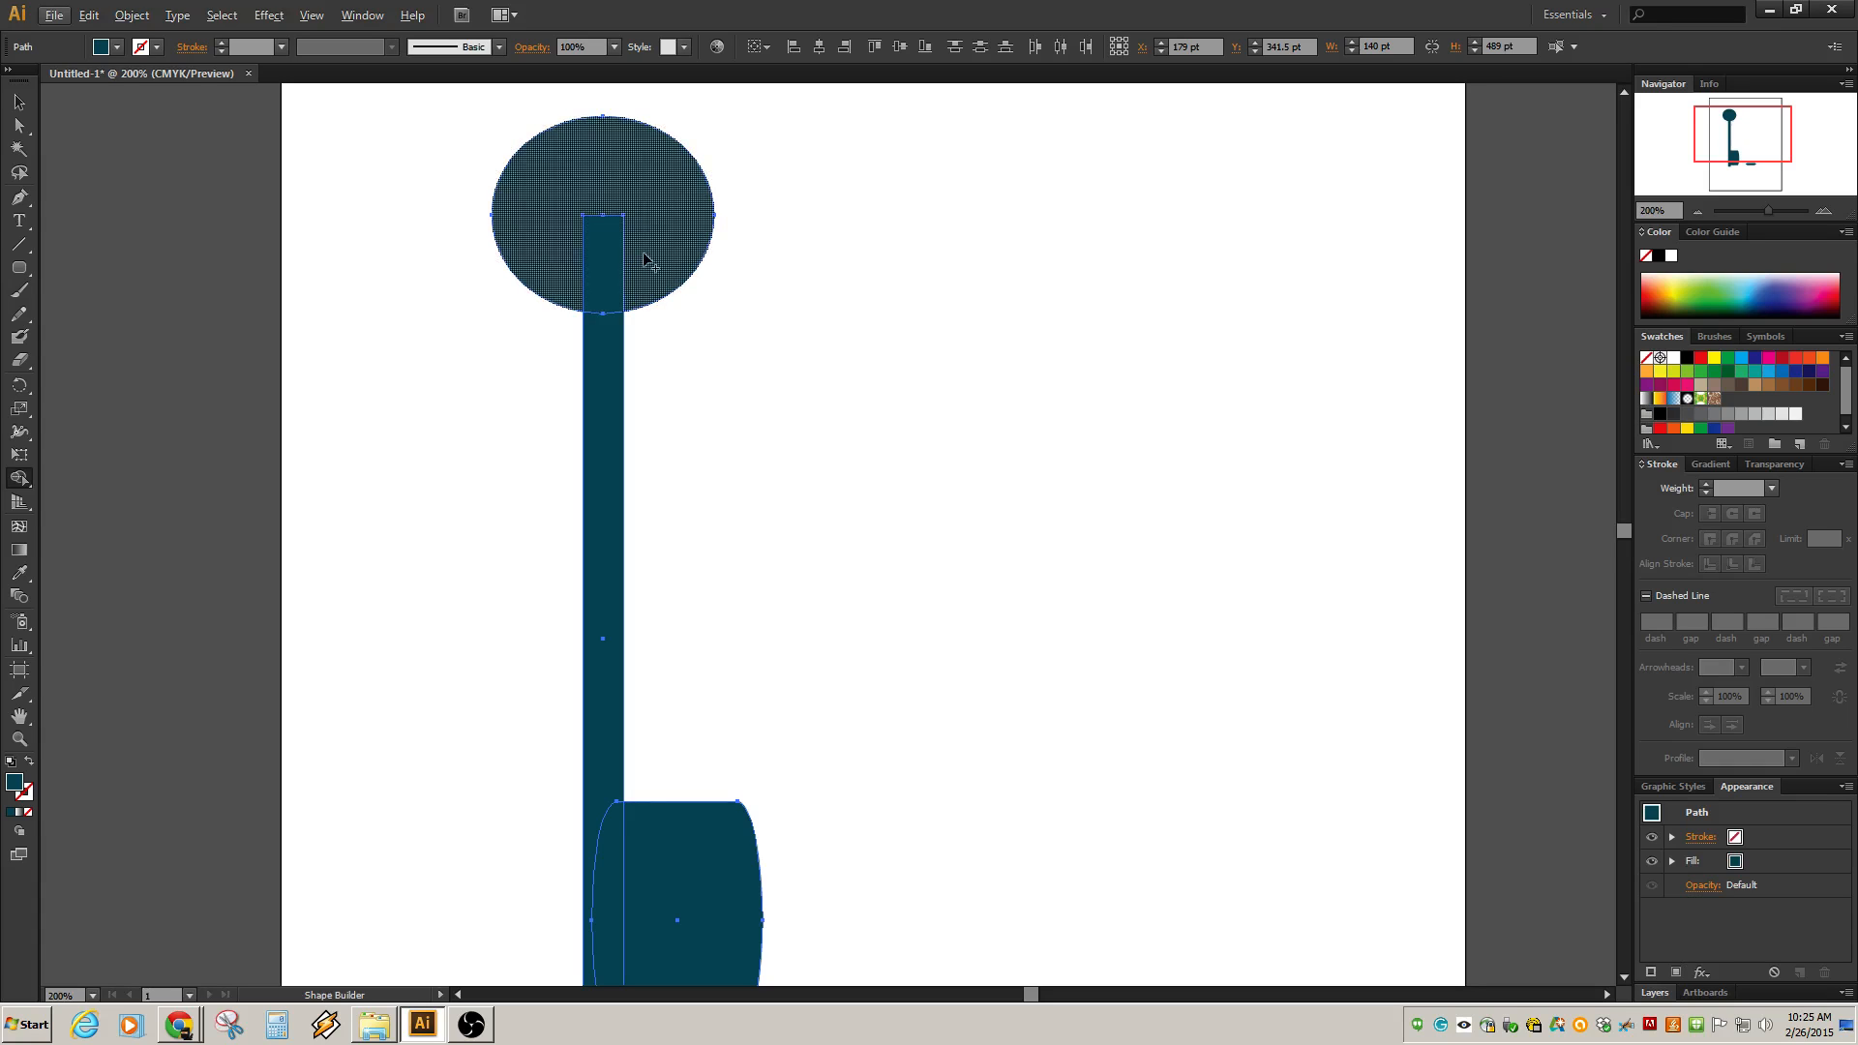
pyautogui.click(662, 224)
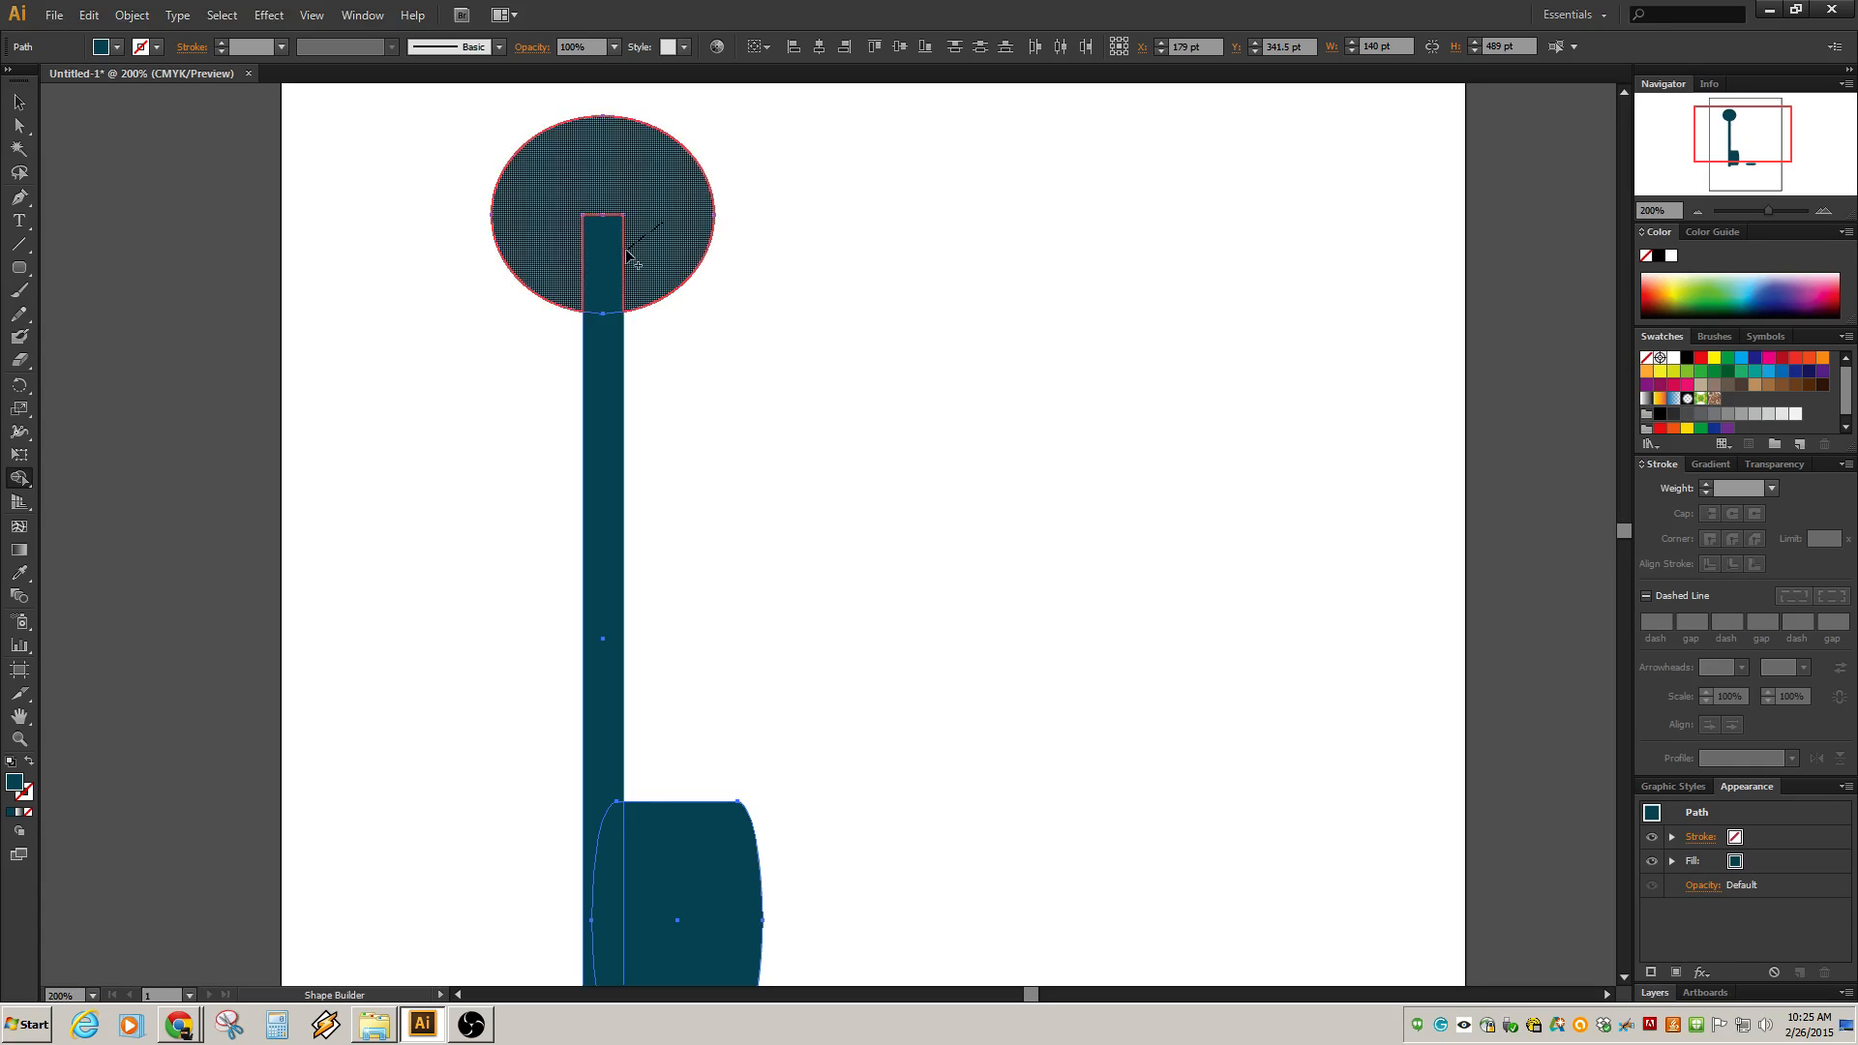
pyautogui.moveTo(625, 249); pyautogui.dragTo(606, 325)
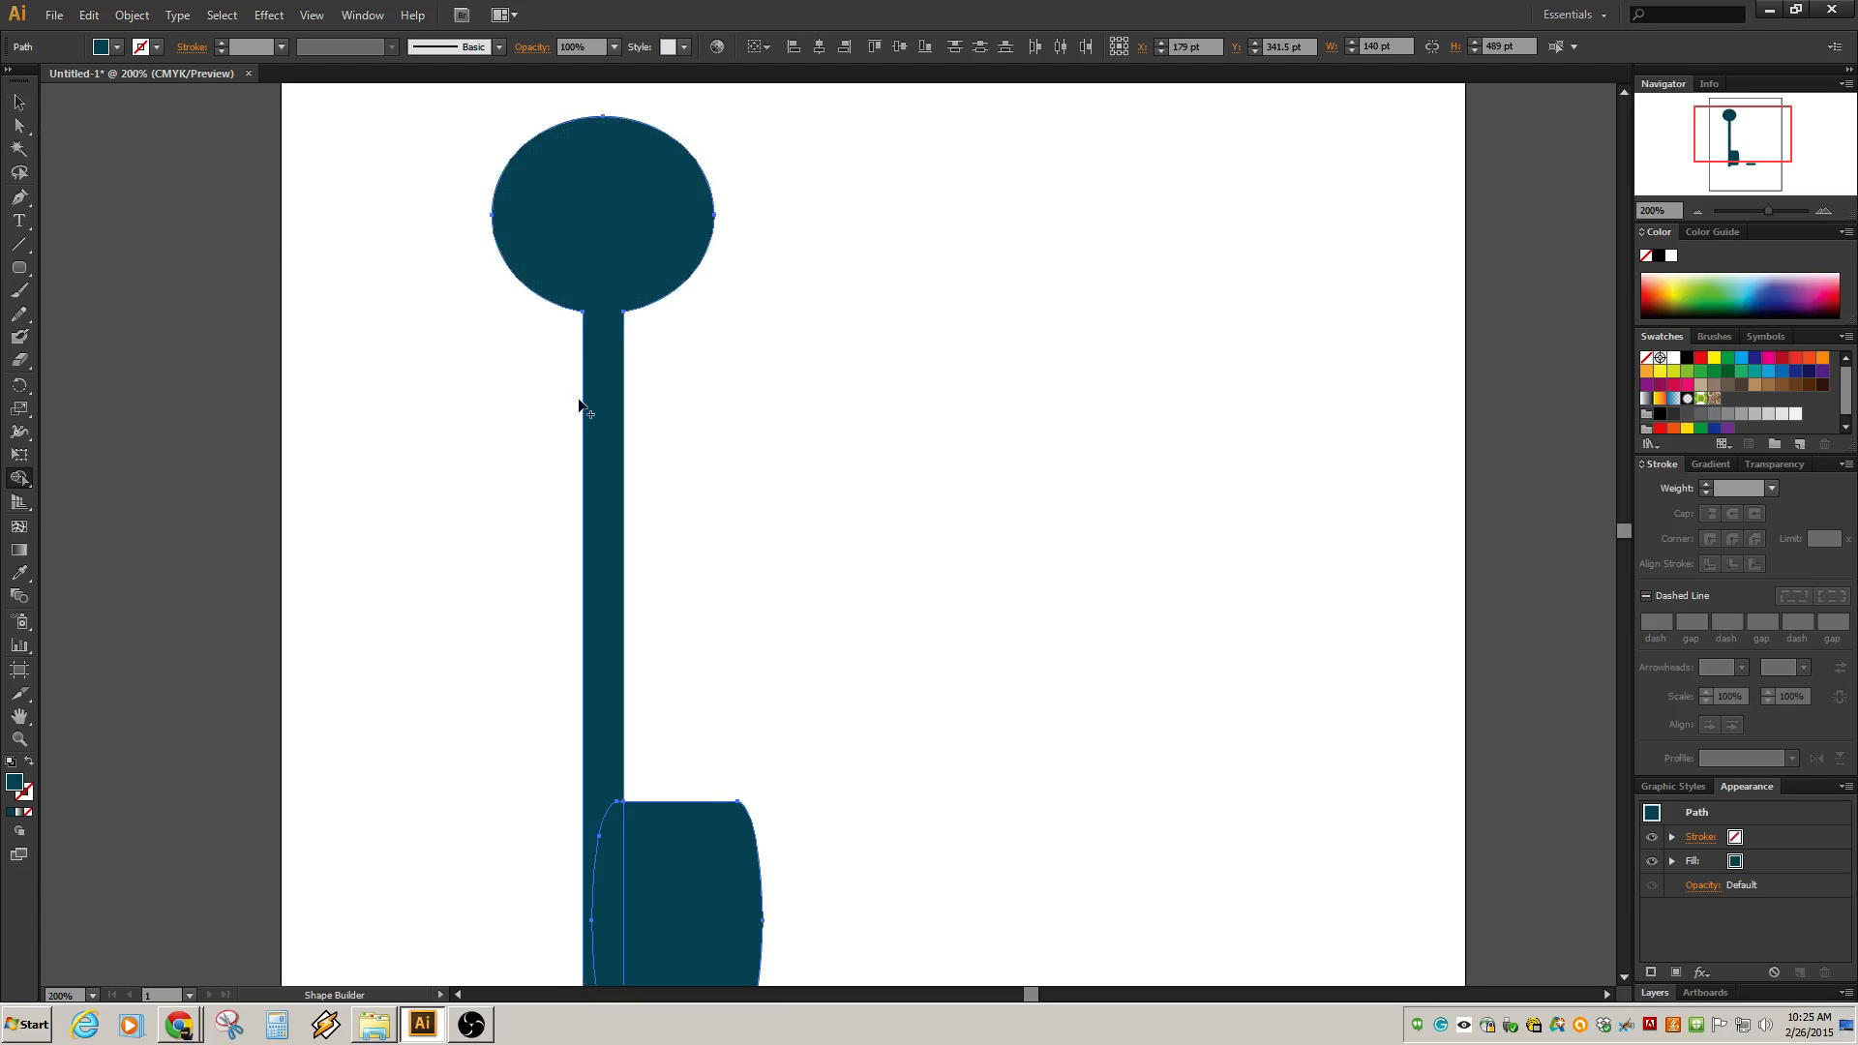
# Merge the shaft and the bit into one shape with the Shape Builder tool.
pyautogui.click(20, 102)
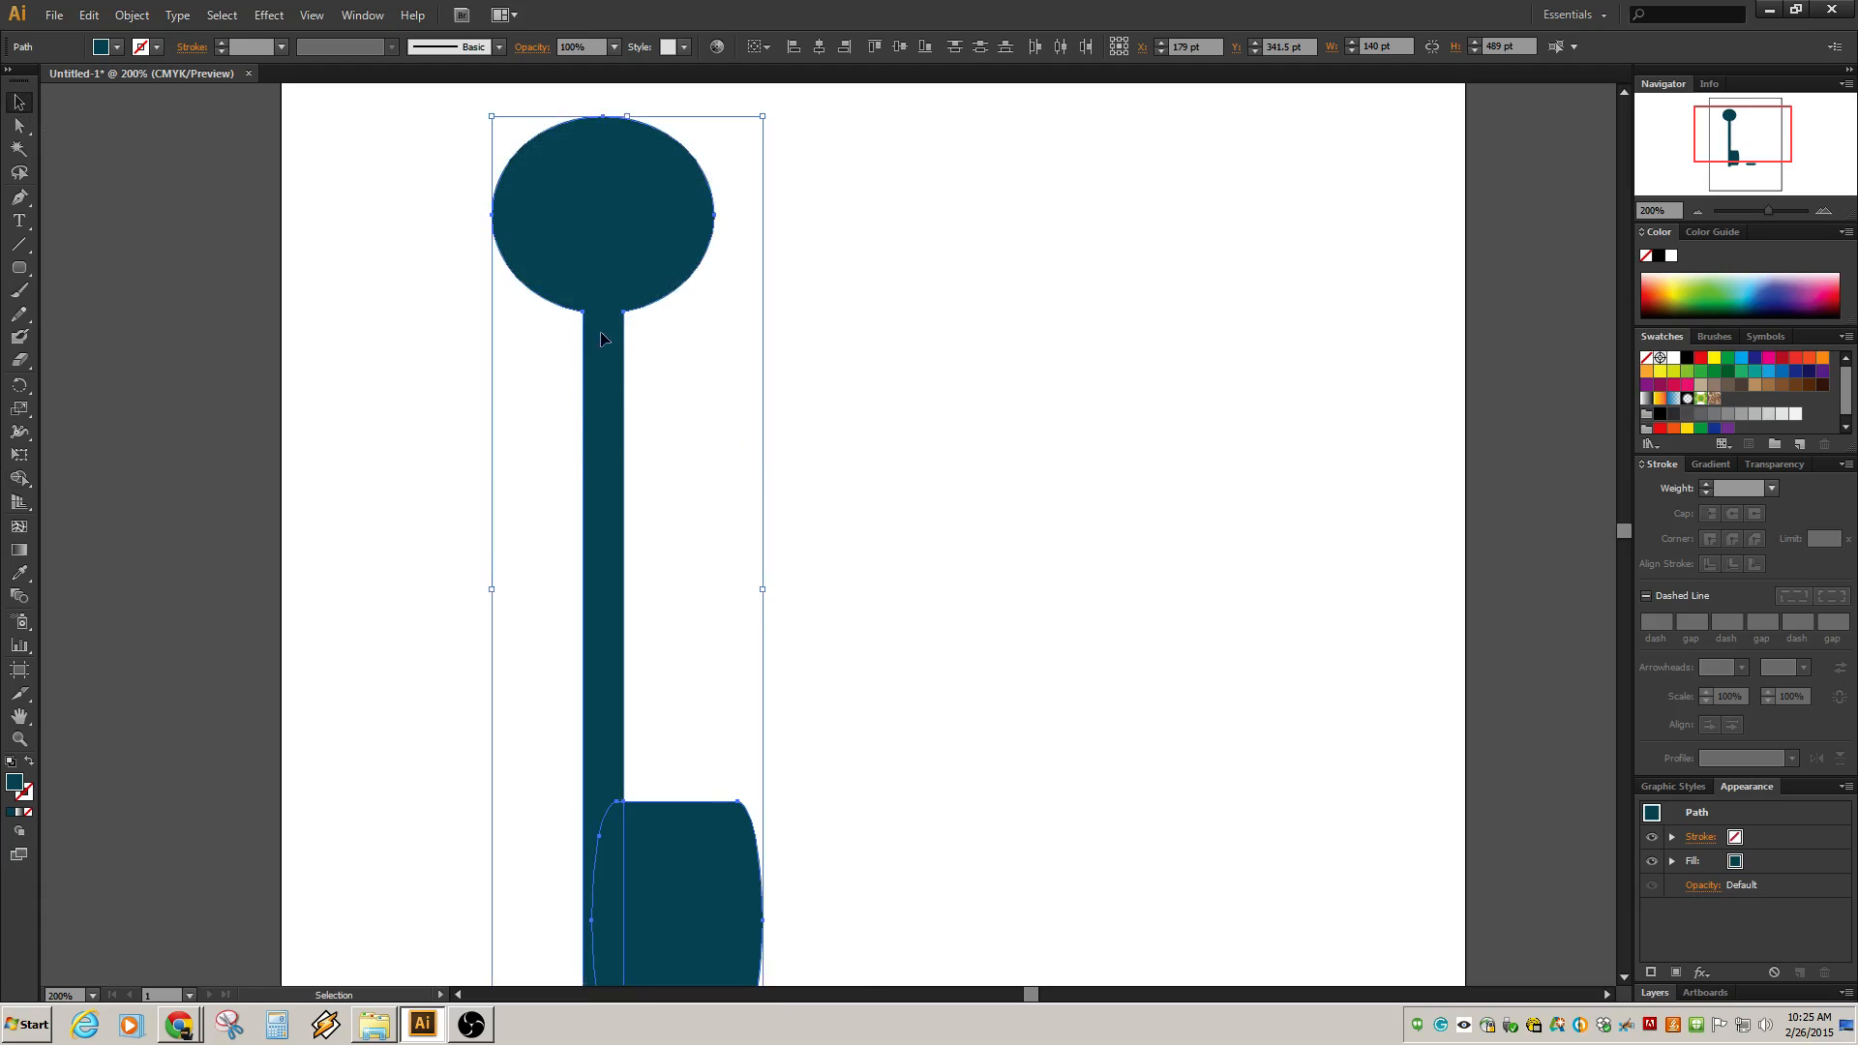
pyautogui.scroll(-1, 653, 414)
pyautogui.scroll(-1, 681, 461)
pyautogui.scroll(2, 683, 462)
pyautogui.scroll(-4, 683, 450)
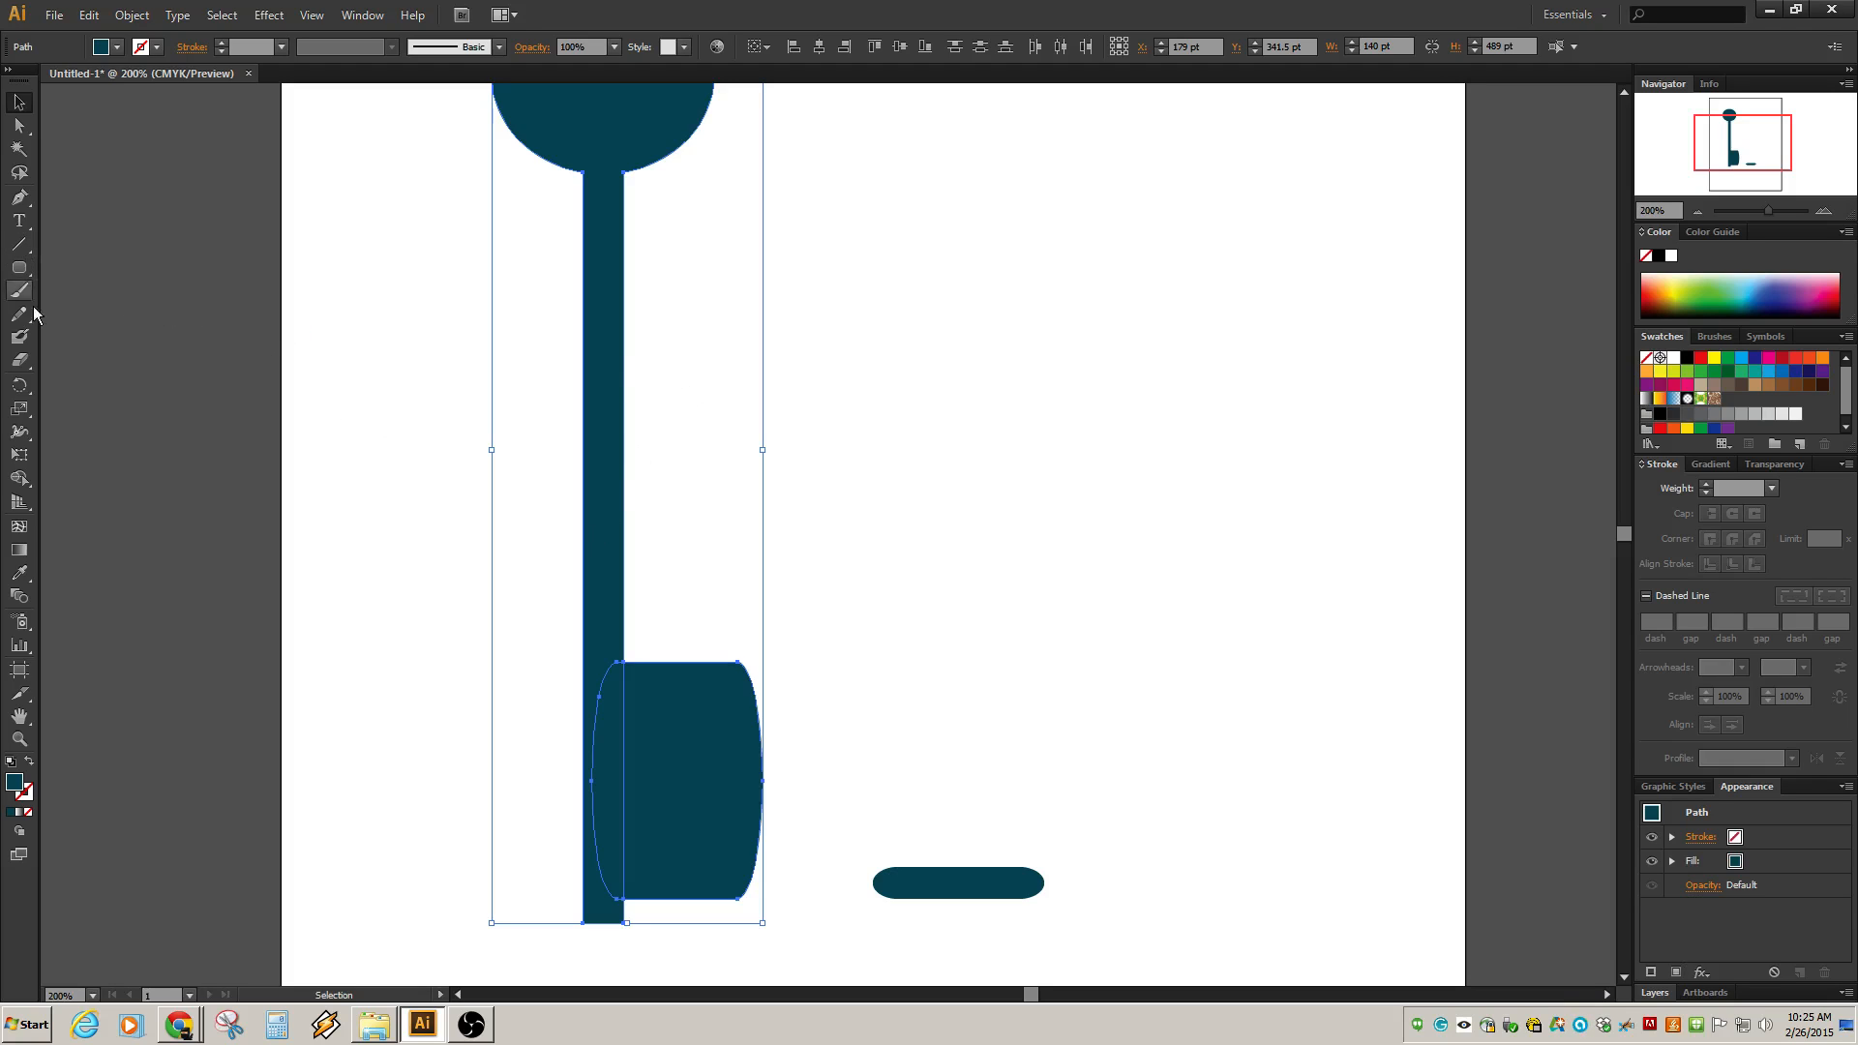
pyautogui.click(21, 479)
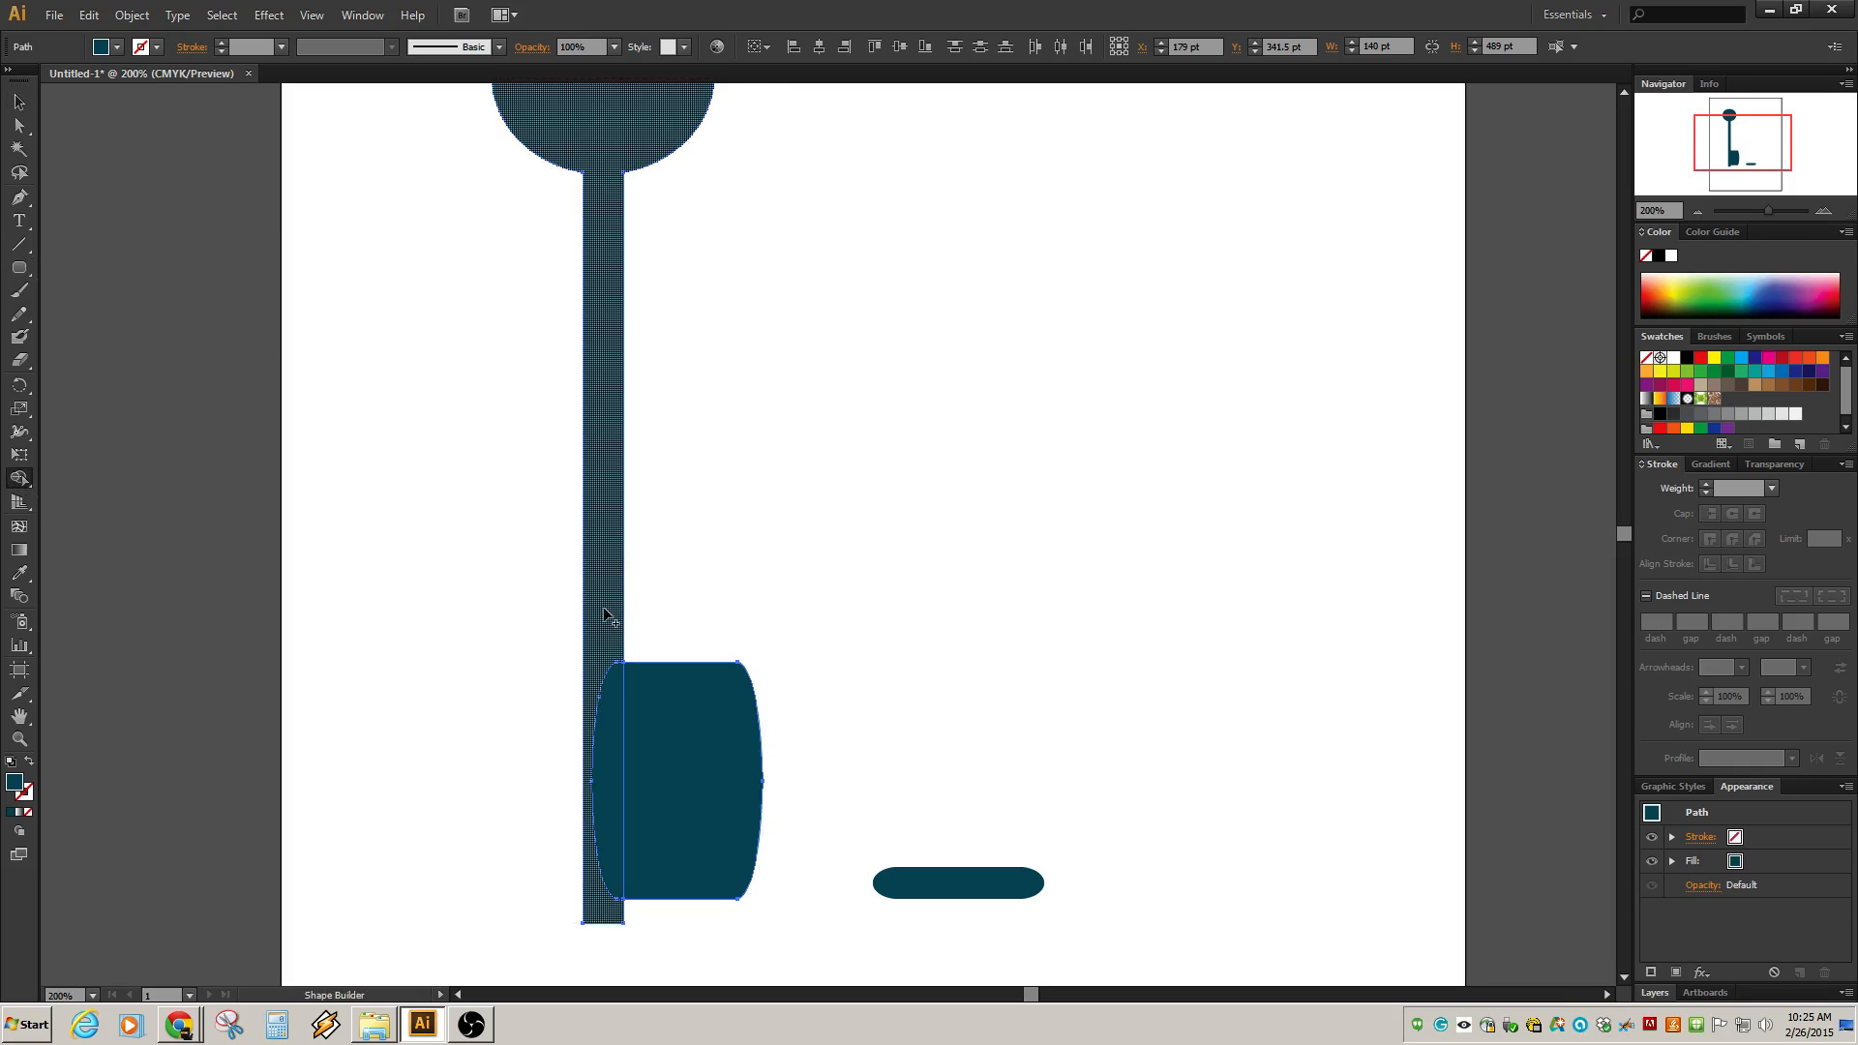
pyautogui.moveTo(604, 617)
pyautogui.mouseDown()
pyautogui.moveTo(632, 747)
pyautogui.moveTo(685, 751)
pyautogui.mouseUp()
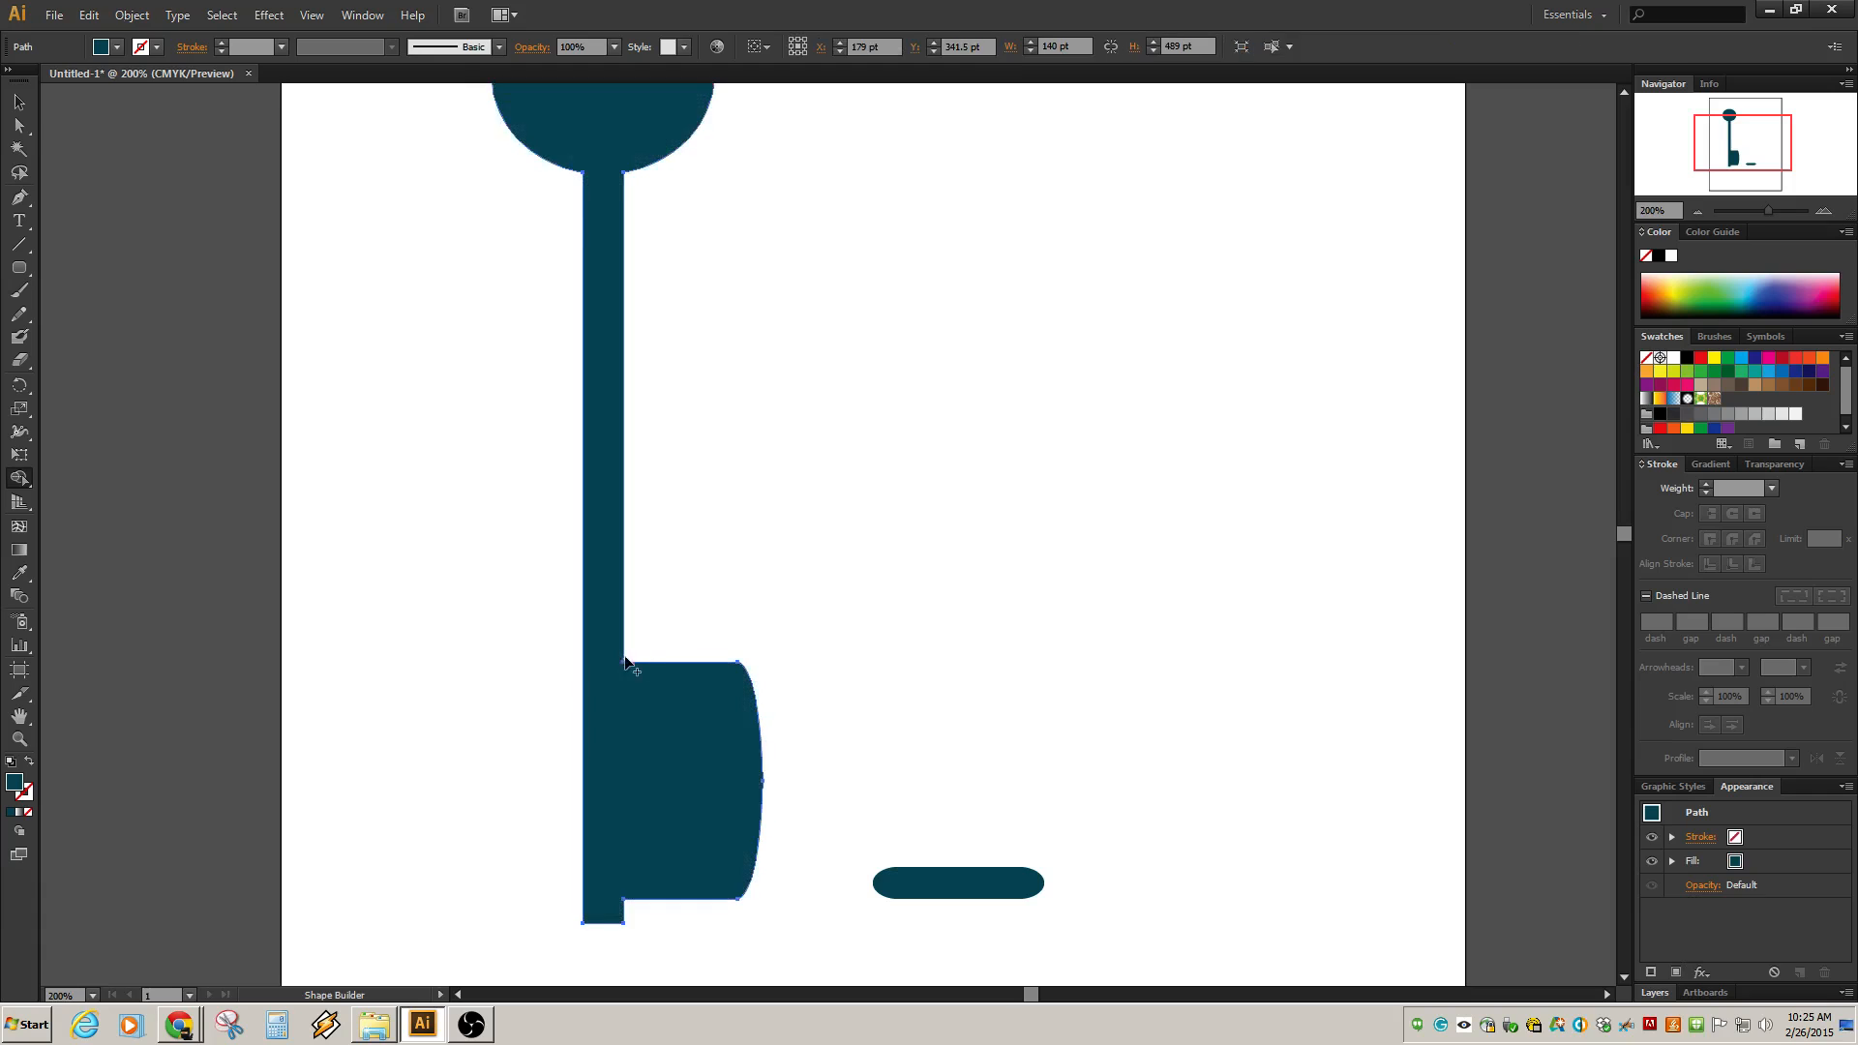
# Delete the thin horizontal bar lying beside the key.
pyautogui.scroll(-3, 637, 648)
pyautogui.scroll(3, 637, 649)
pyautogui.scroll(-1, 639, 647)
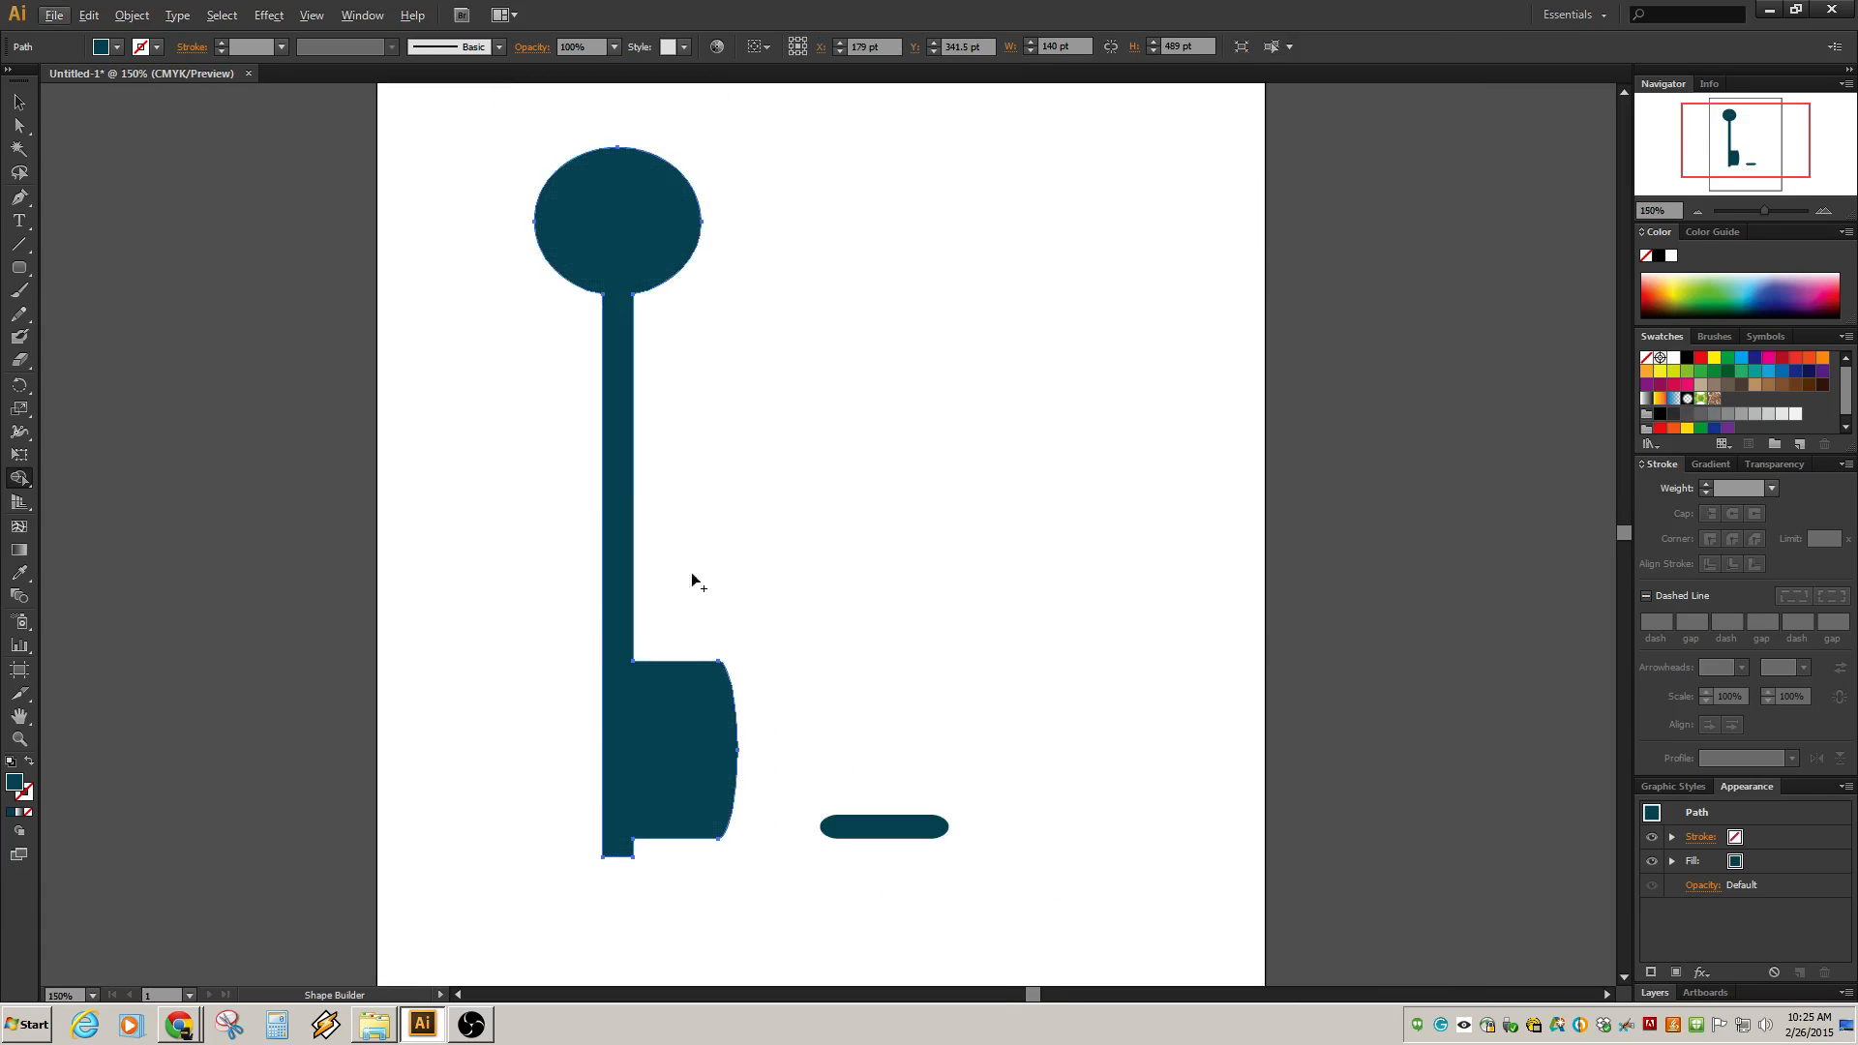
pyautogui.click(19, 103)
pyautogui.click(849, 703)
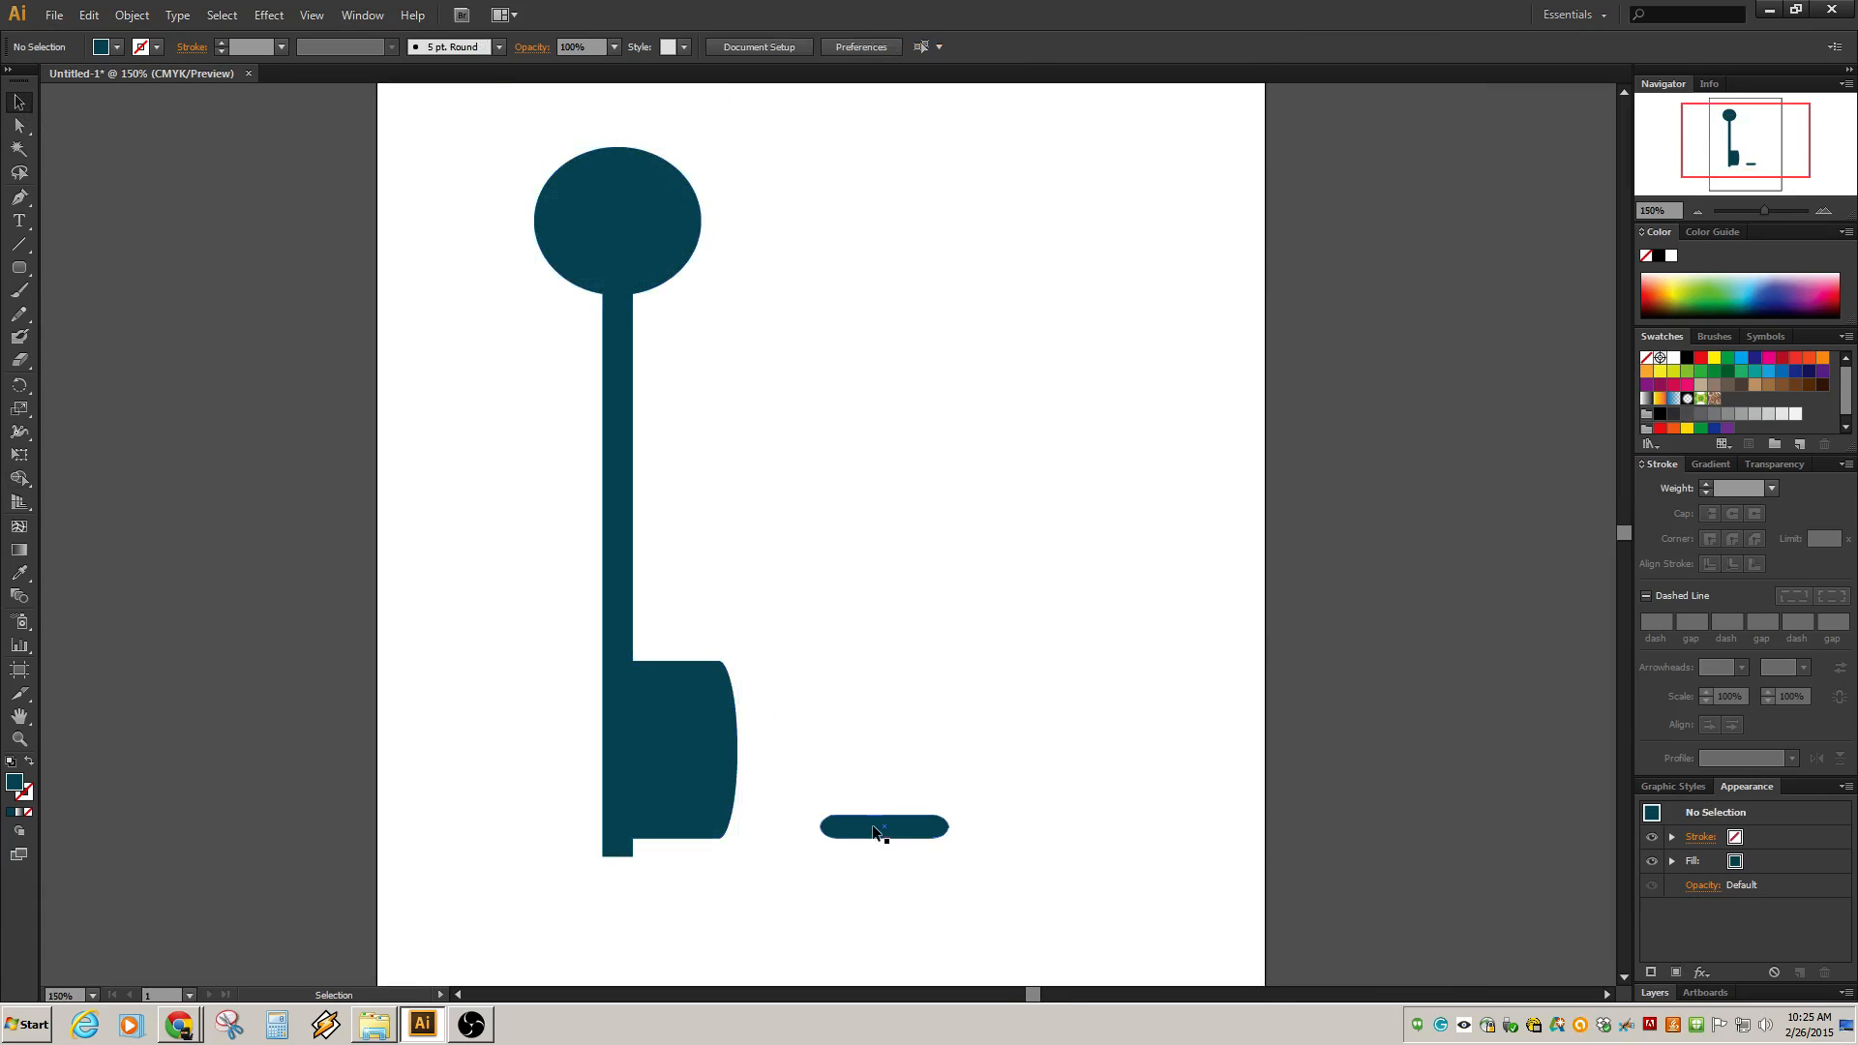
pyautogui.click(874, 830)
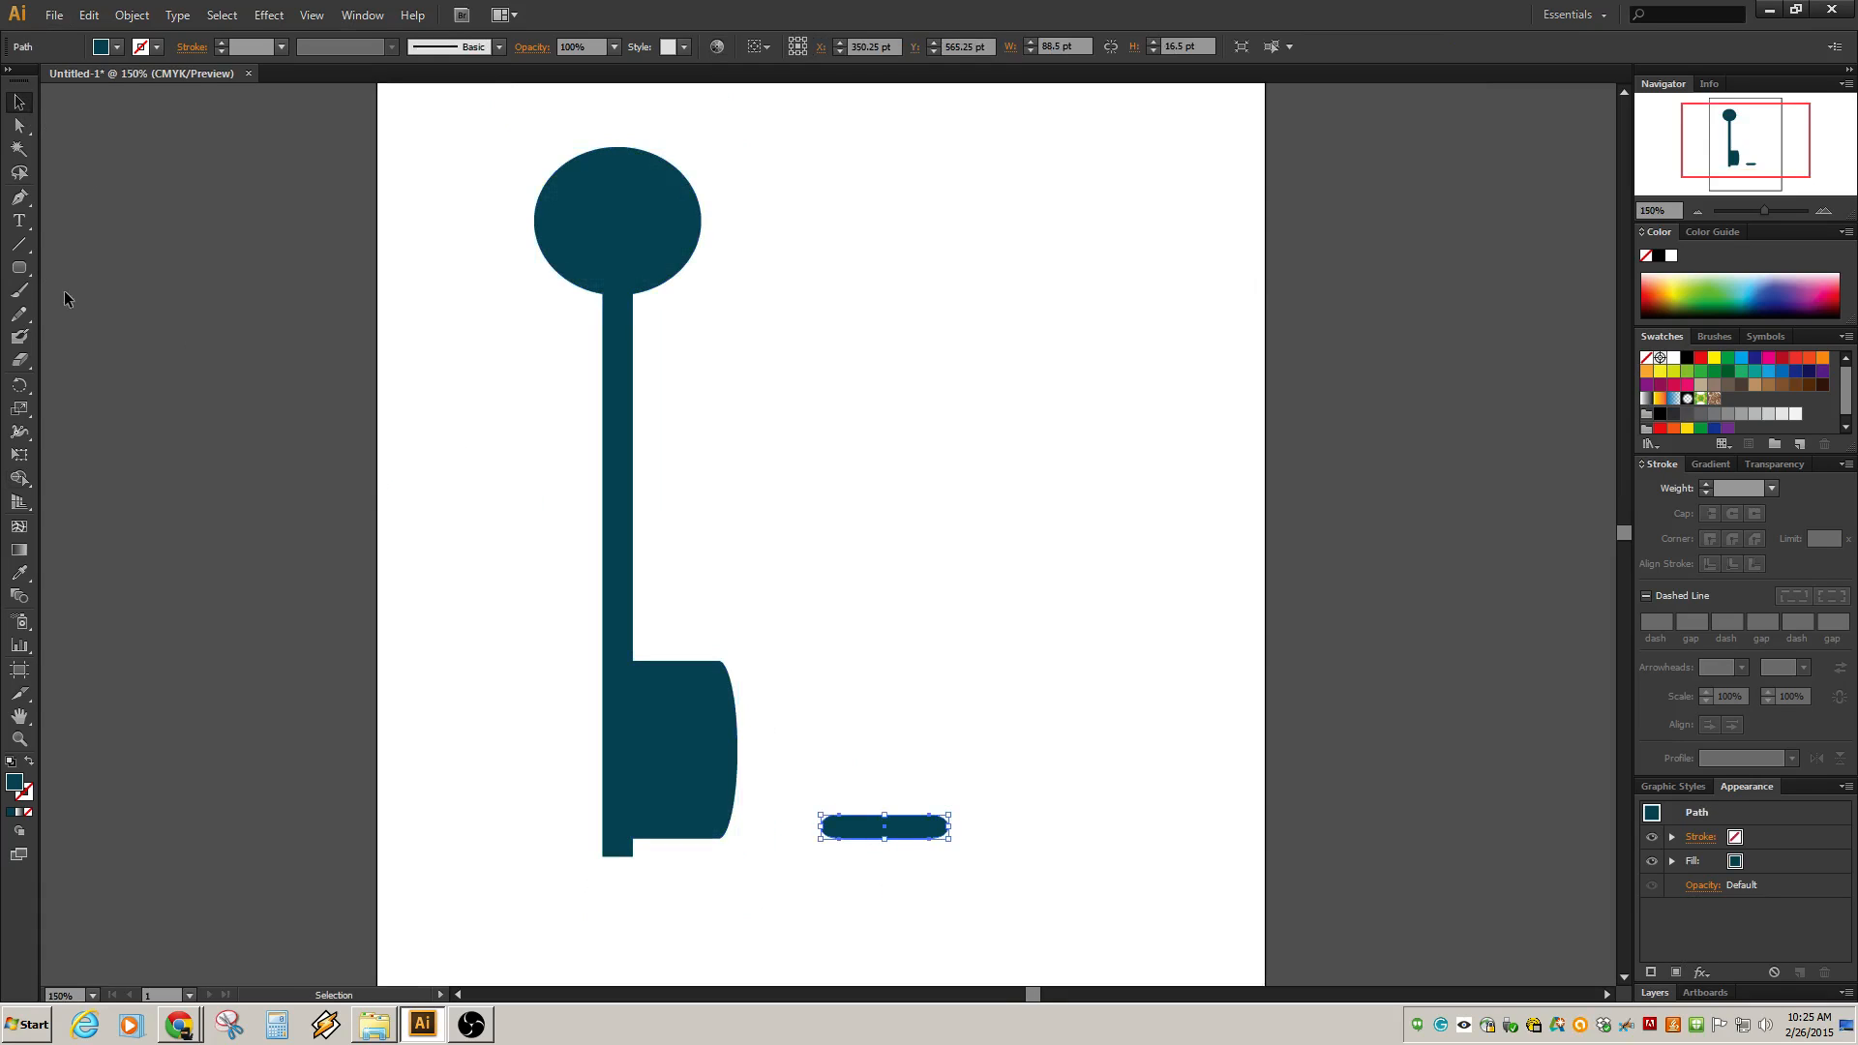
pyautogui.press('Delete')
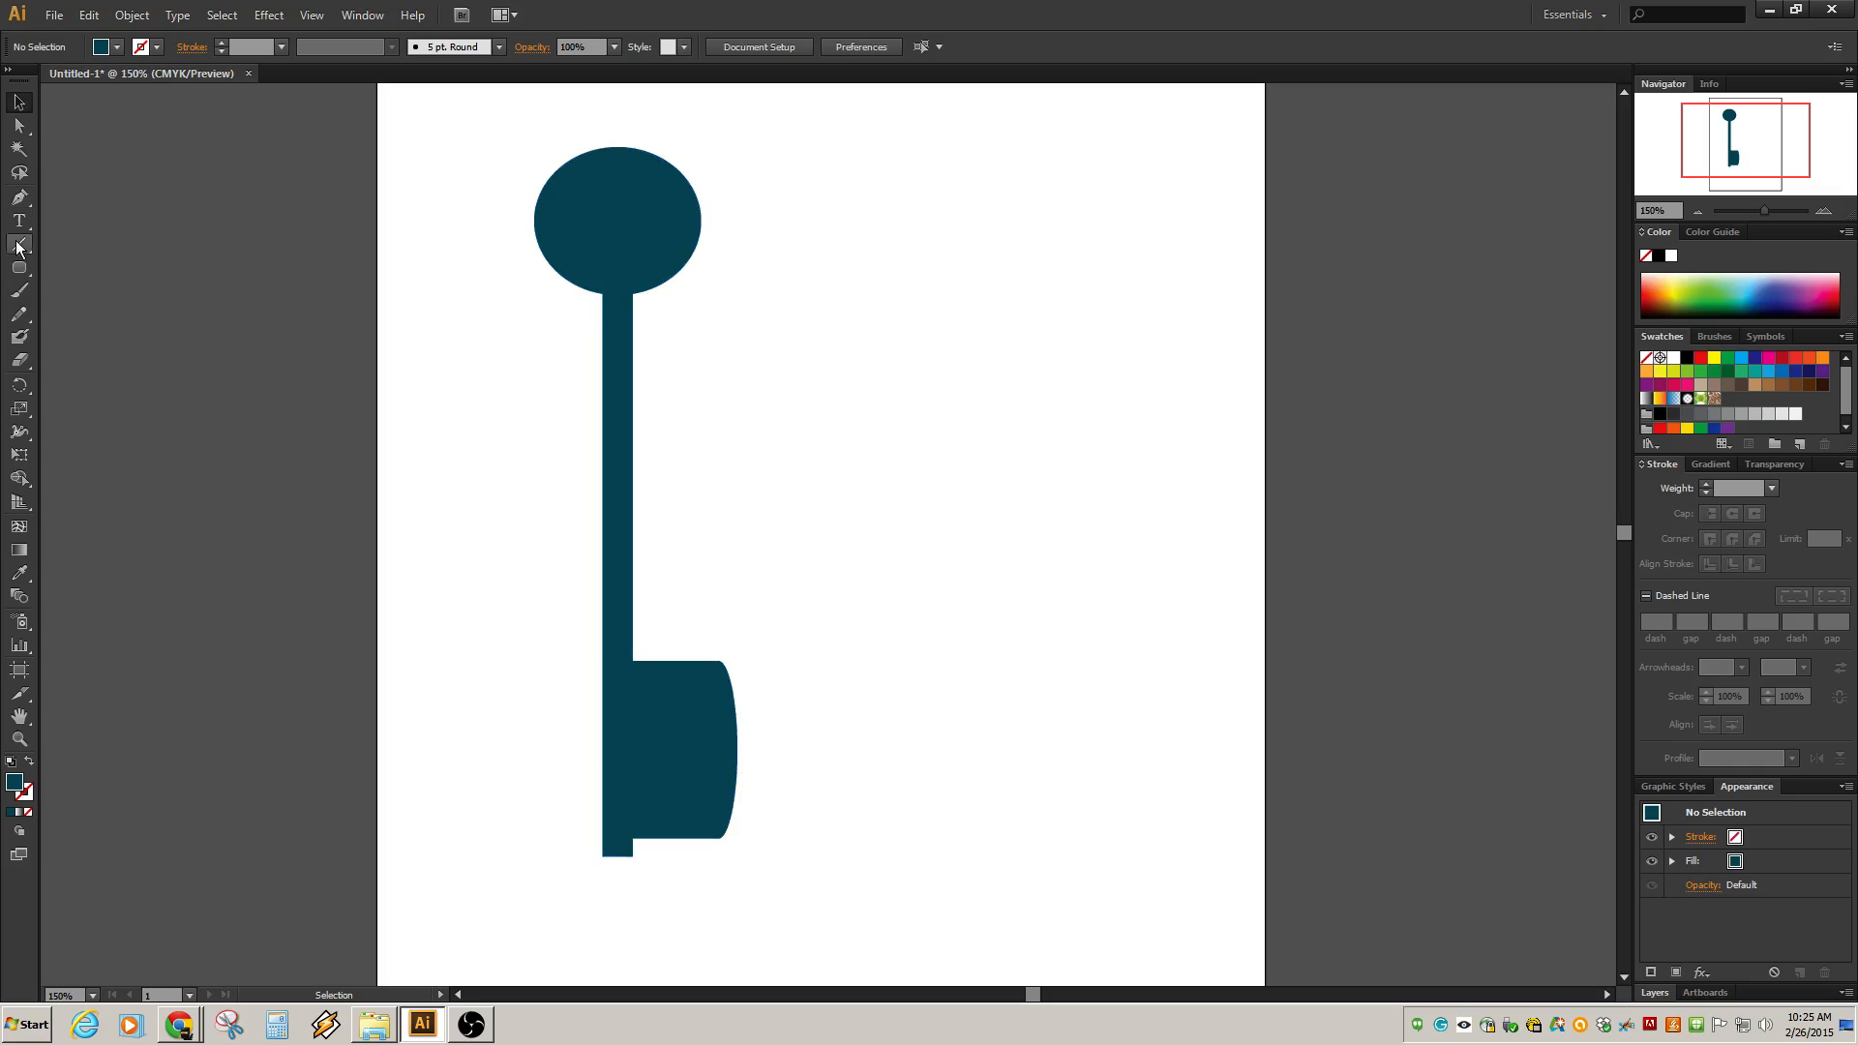
# Draw a thin rectangle about 72 pt wide and 14 pt high beside the key.
pyautogui.click(21, 271)
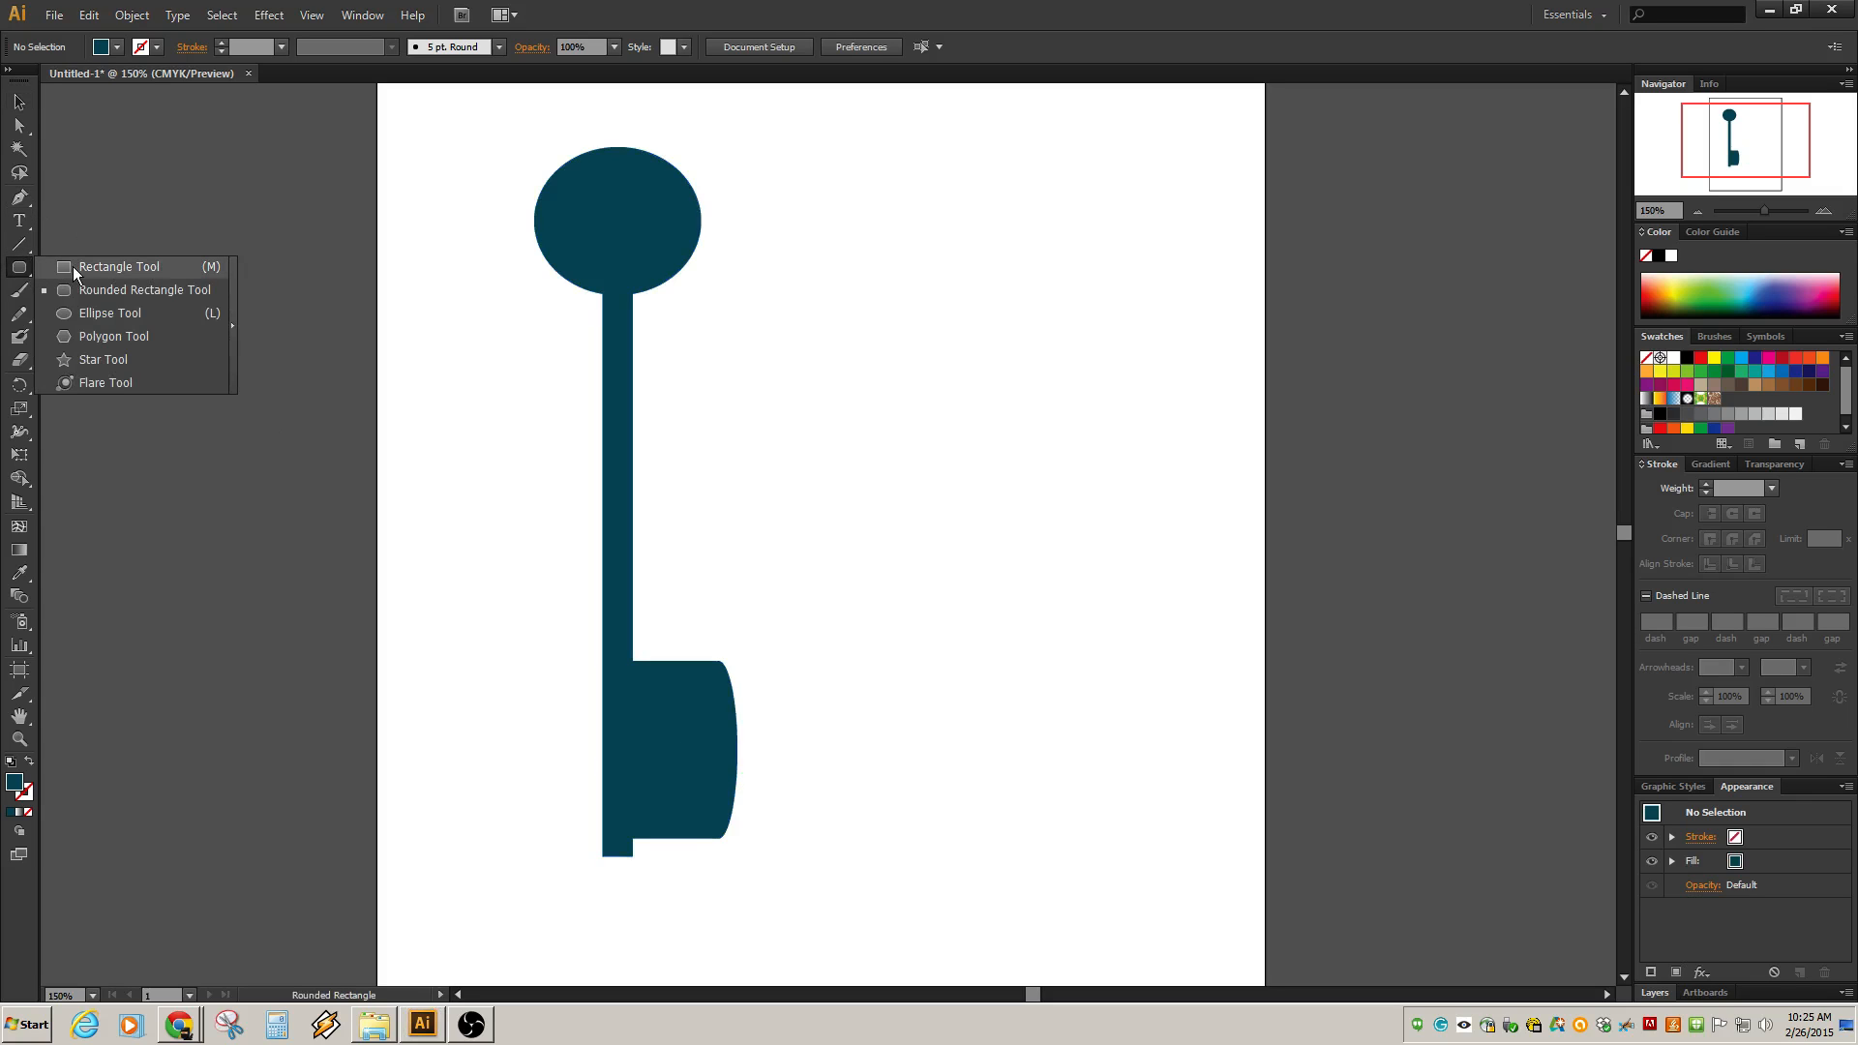
pyautogui.click(75, 267)
pyautogui.moveTo(792, 533)
pyautogui.mouseDown()
pyautogui.moveTo(859, 561)
pyautogui.moveTo(897, 553)
pyautogui.mouseUp()
pyautogui.click(19, 98)
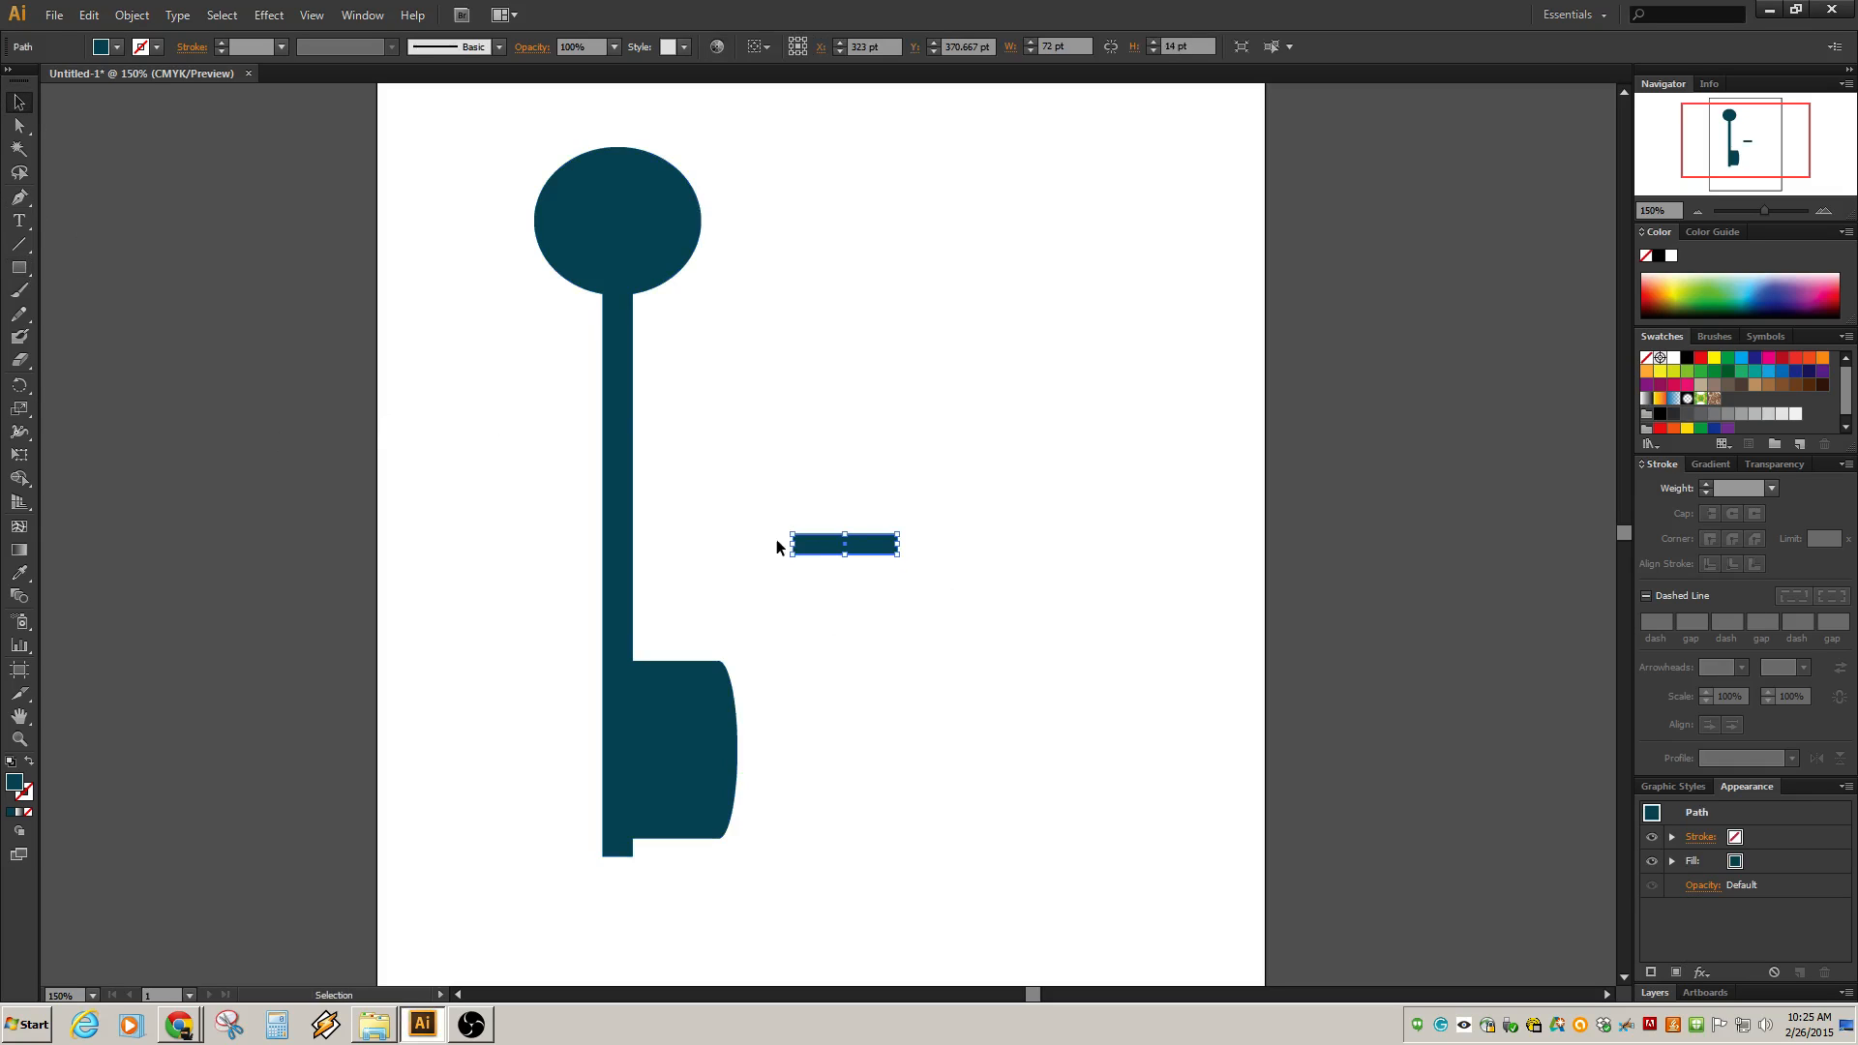
# Move the thin rectangle onto the bit so it overhangs the bit's upper right edge.
pyautogui.click(853, 505)
pyautogui.moveTo(872, 553); pyautogui.dragTo(753, 702)
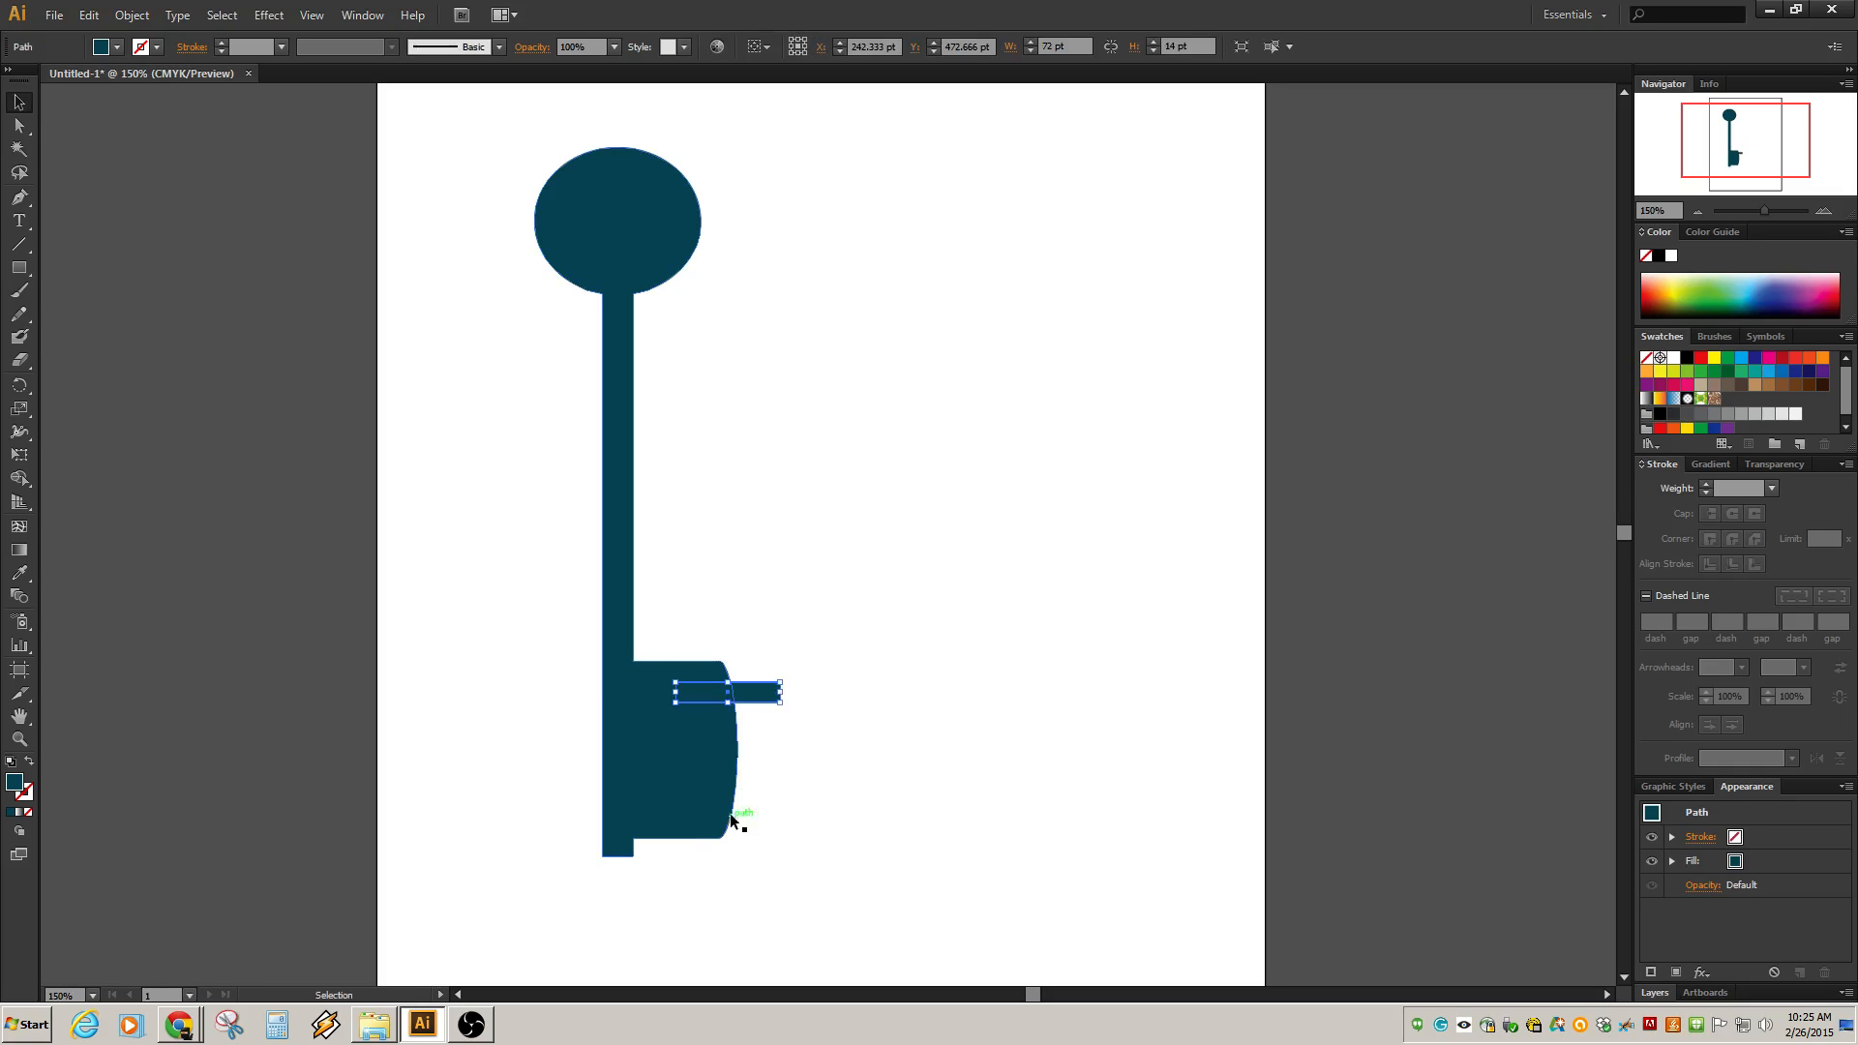
pyautogui.scroll(3, 798, 738)
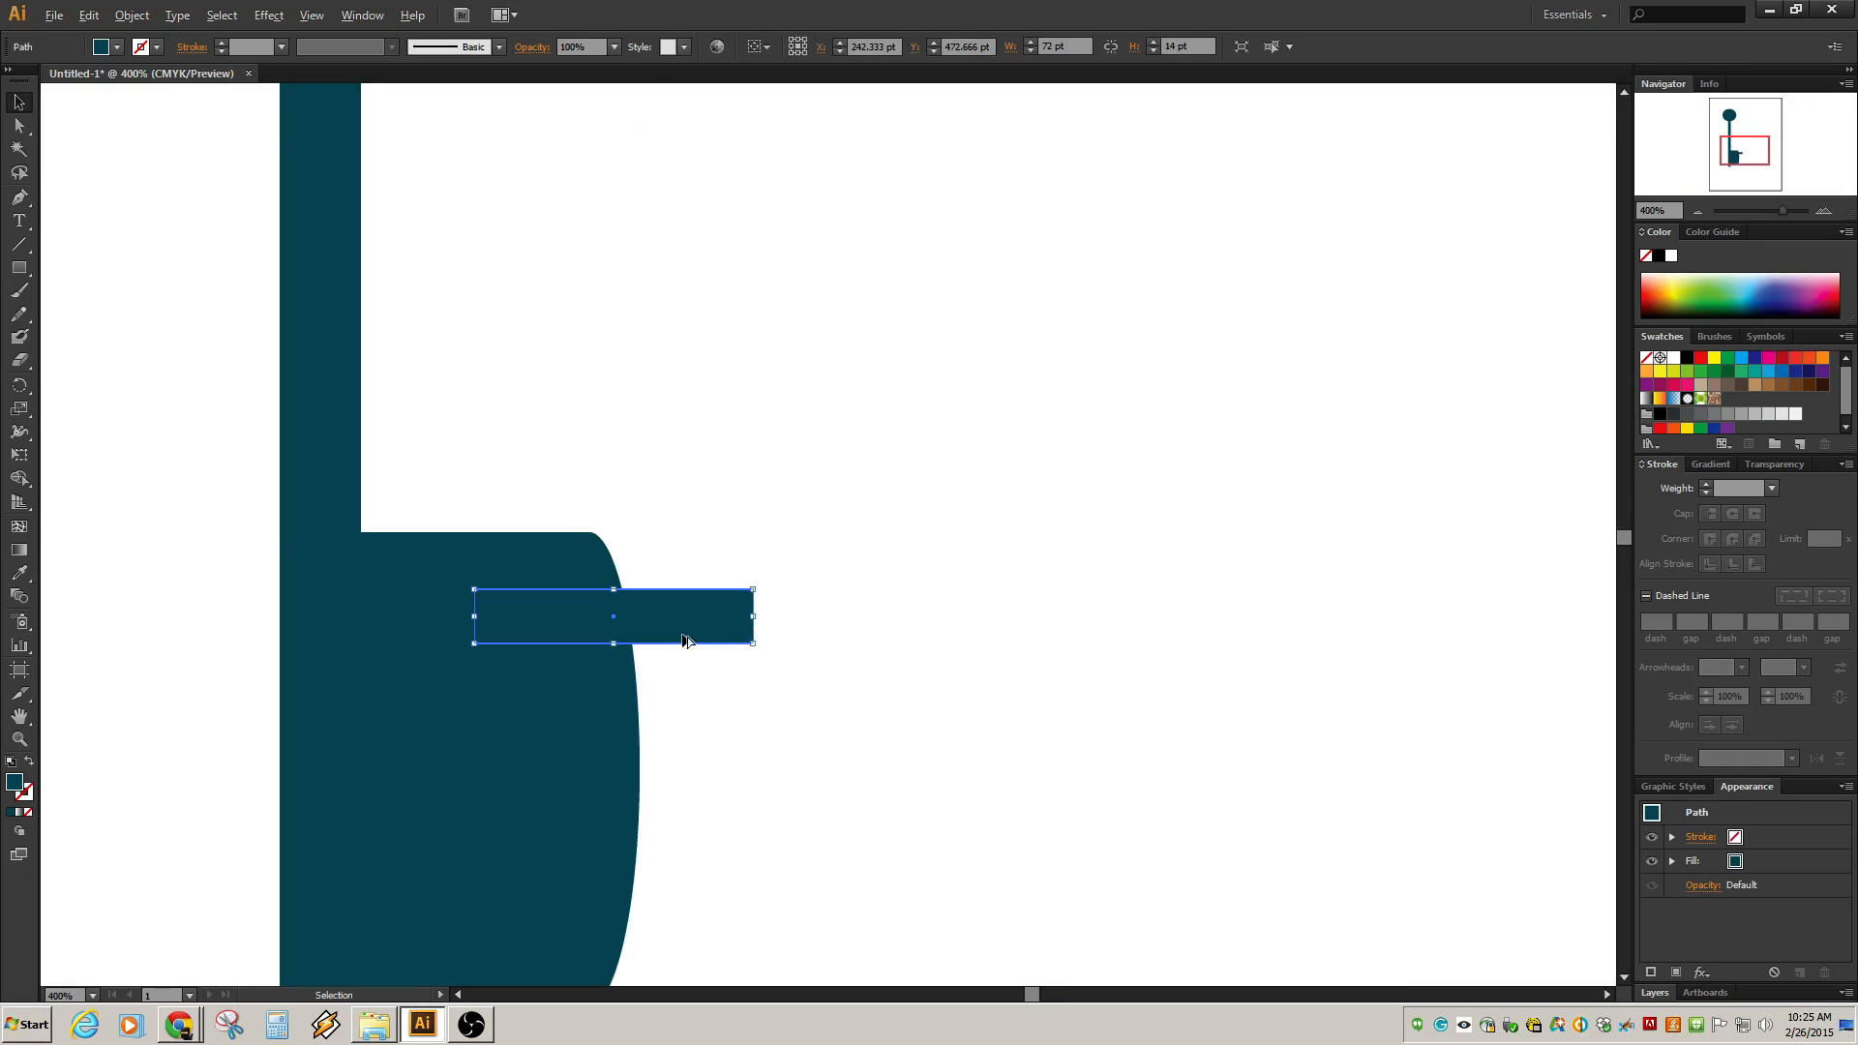
pyautogui.moveTo(755, 739); pyautogui.dragTo(821, 531)
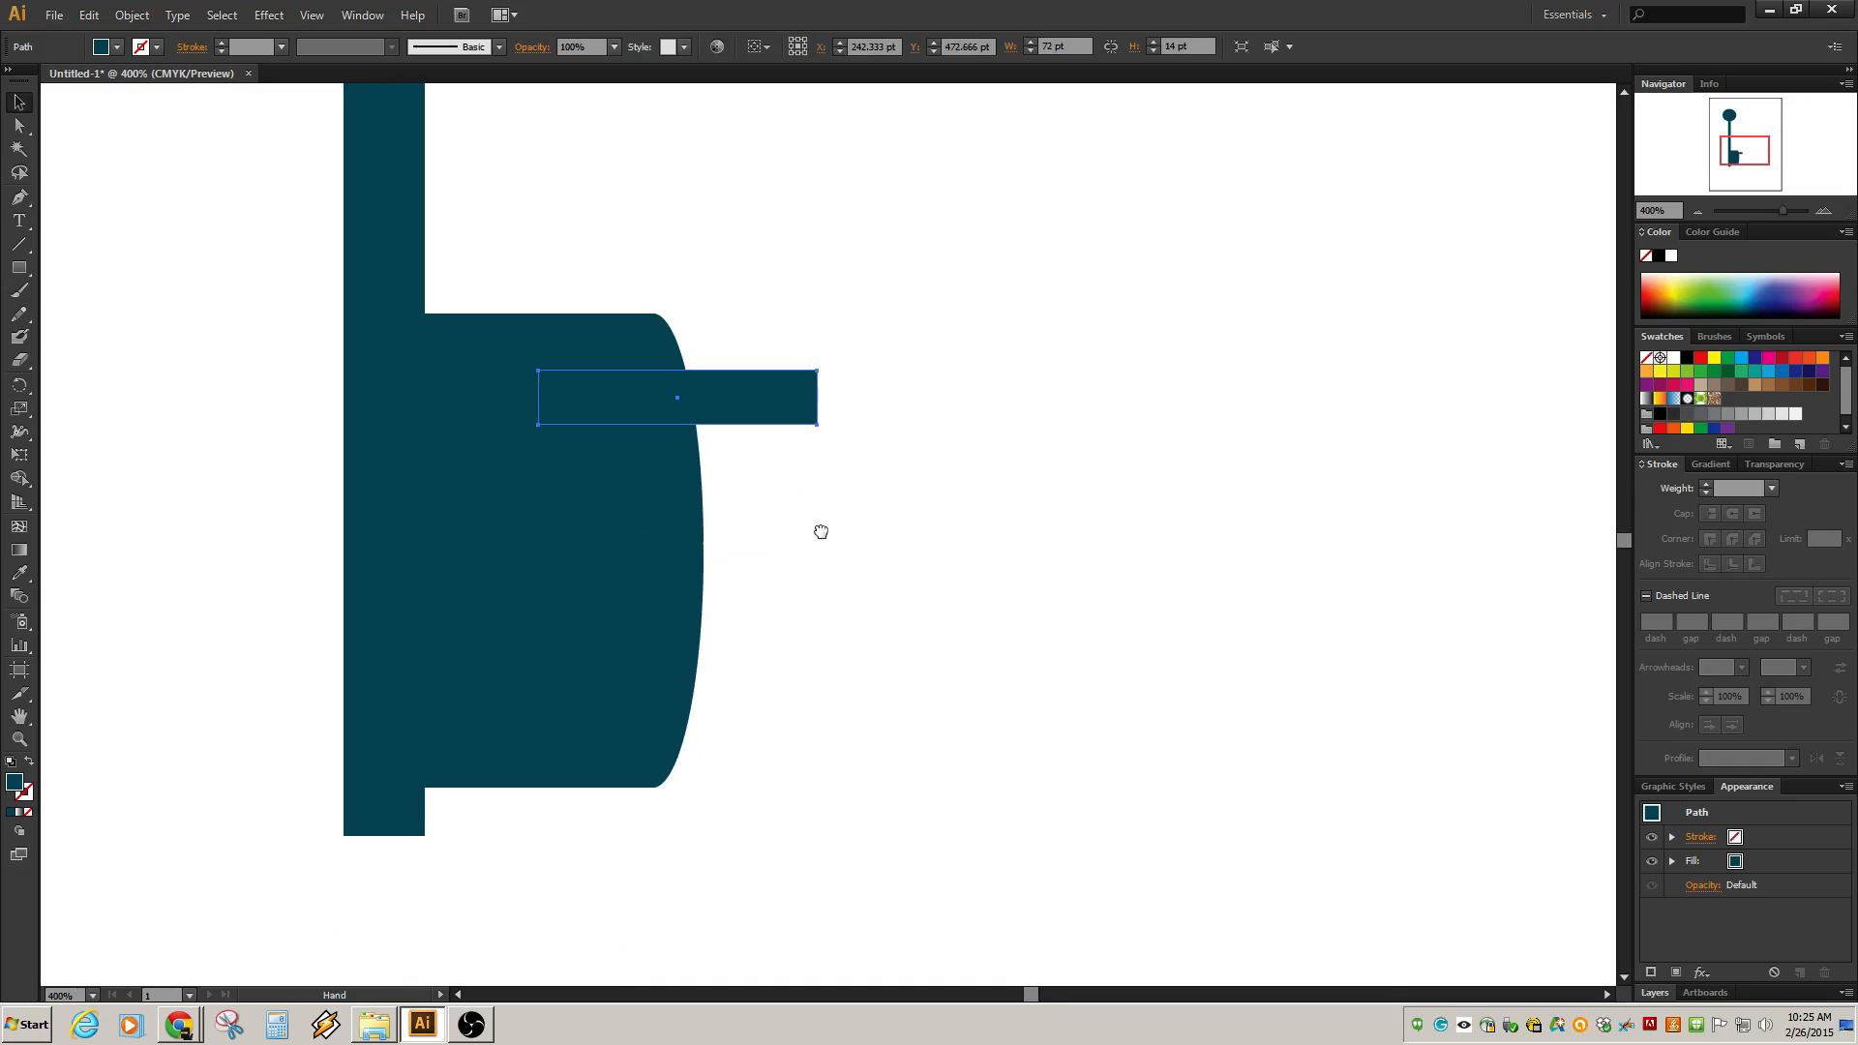
# Duplicate the bar twice, placing the copies lower down across the bit's edge.
pyautogui.moveTo(727, 404); pyautogui.dragTo(676, 470)
pyautogui.click(730, 404)
pyautogui.moveTo(716, 406); pyautogui.dragTo(769, 535)
pyautogui.moveTo(968, 301); pyautogui.dragTo(568, 690)
pyautogui.click(1134, 449)
pyautogui.hotkey('ctrl', 'z')
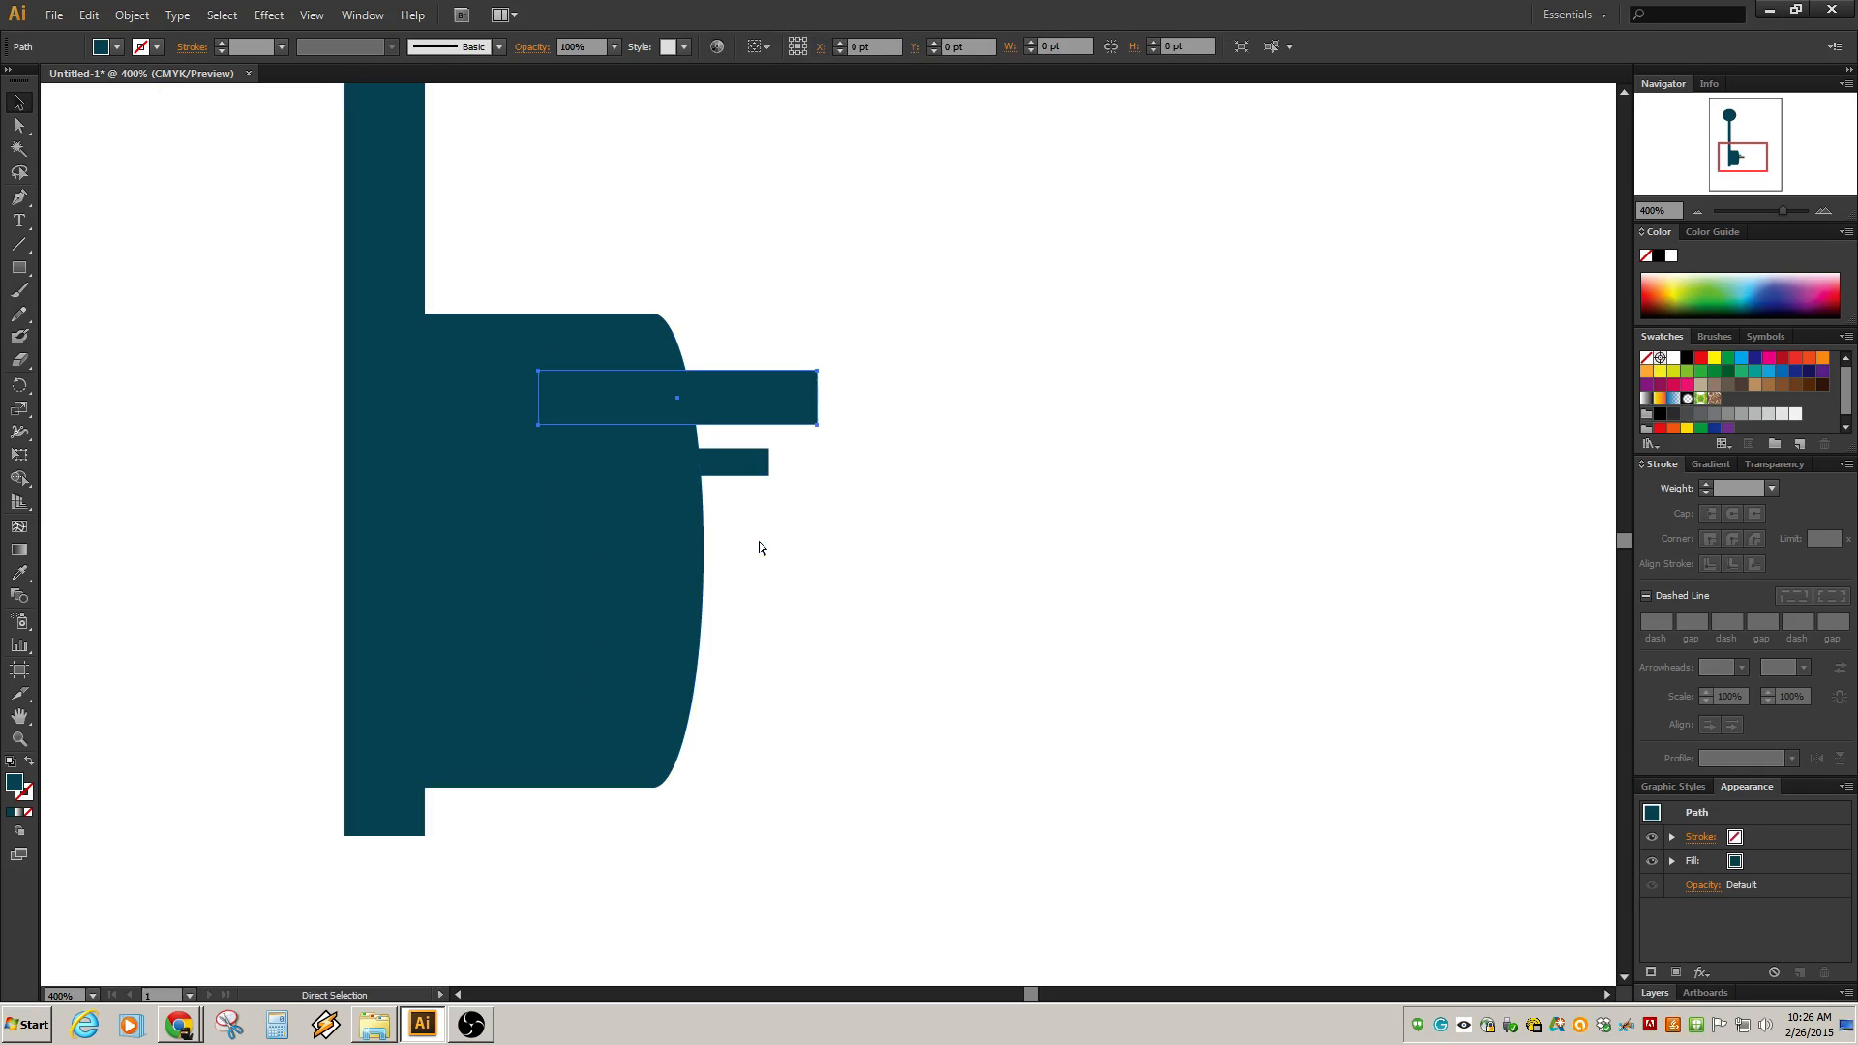
pyautogui.moveTo(756, 410); pyautogui.dragTo(809, 535)
pyautogui.moveTo(1087, 244); pyautogui.dragTo(561, 668)
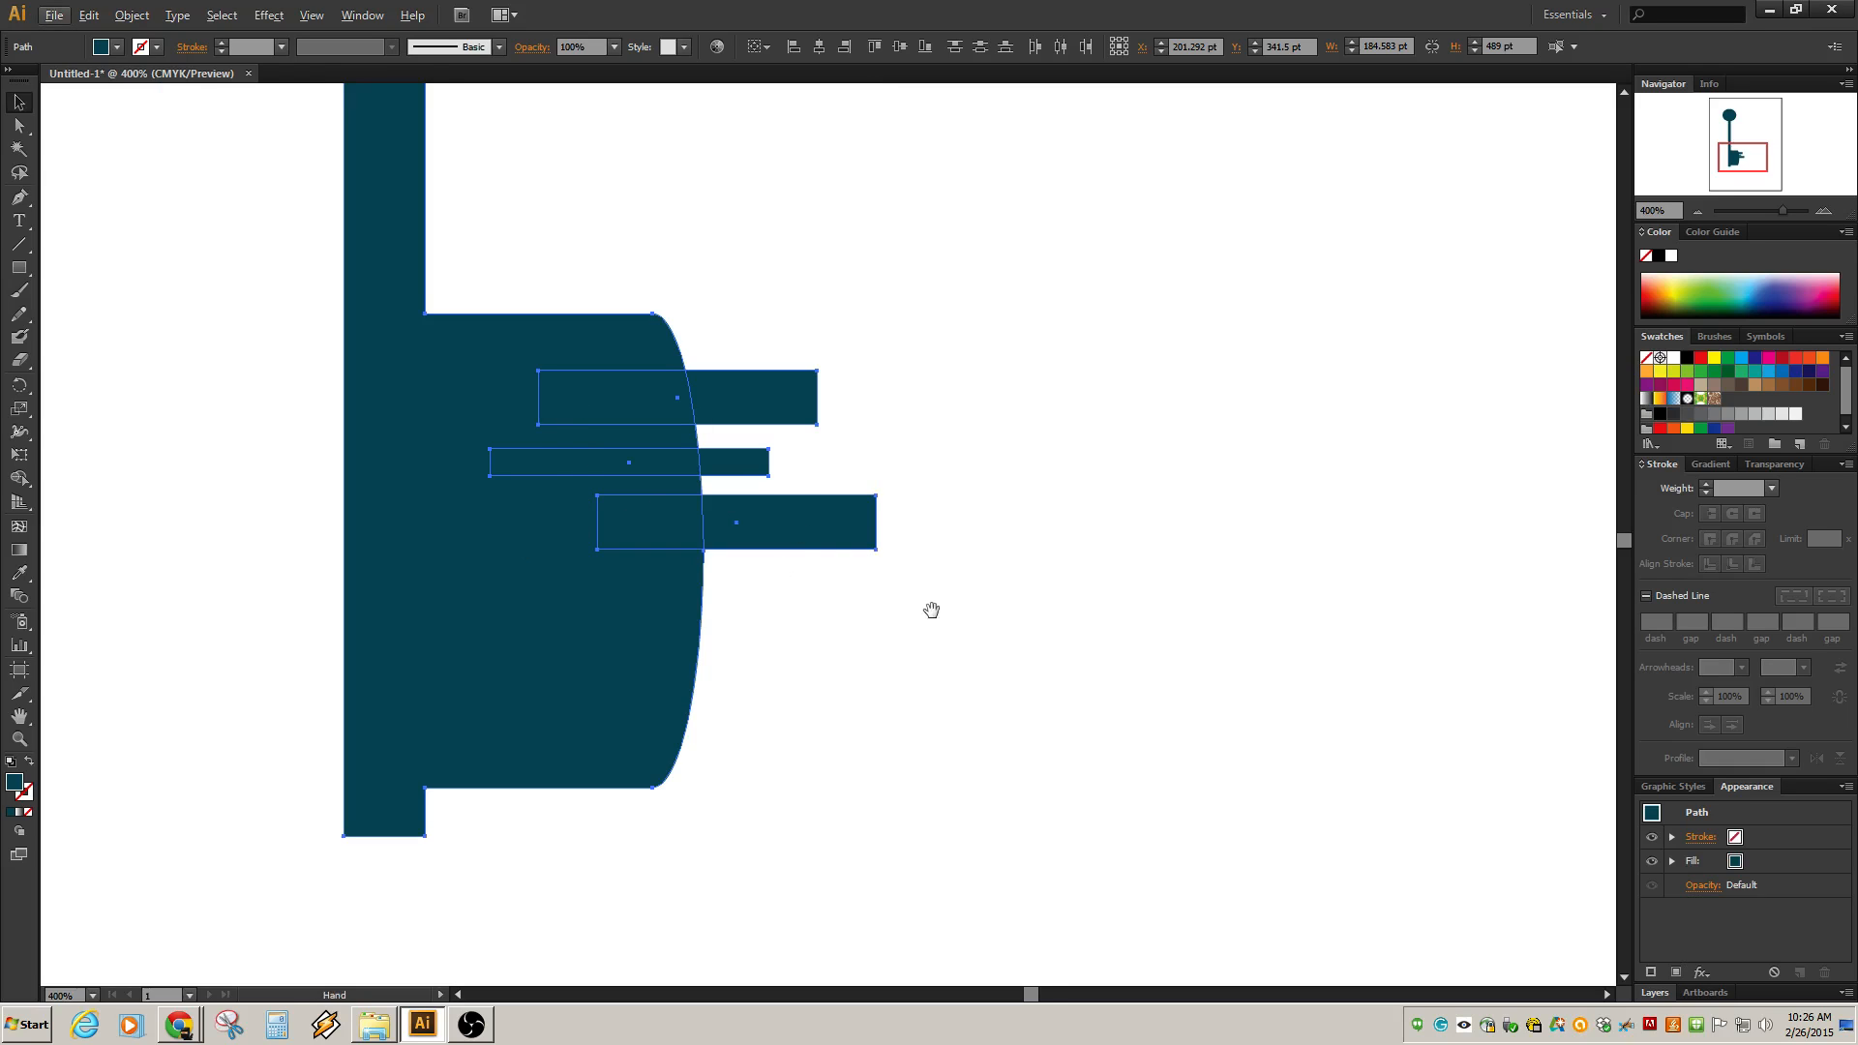
# Duplicate the lowest bar into two more copies further down the bit's edge.
pyautogui.moveTo(933, 608); pyautogui.dragTo(985, 468)
pyautogui.click(848, 394)
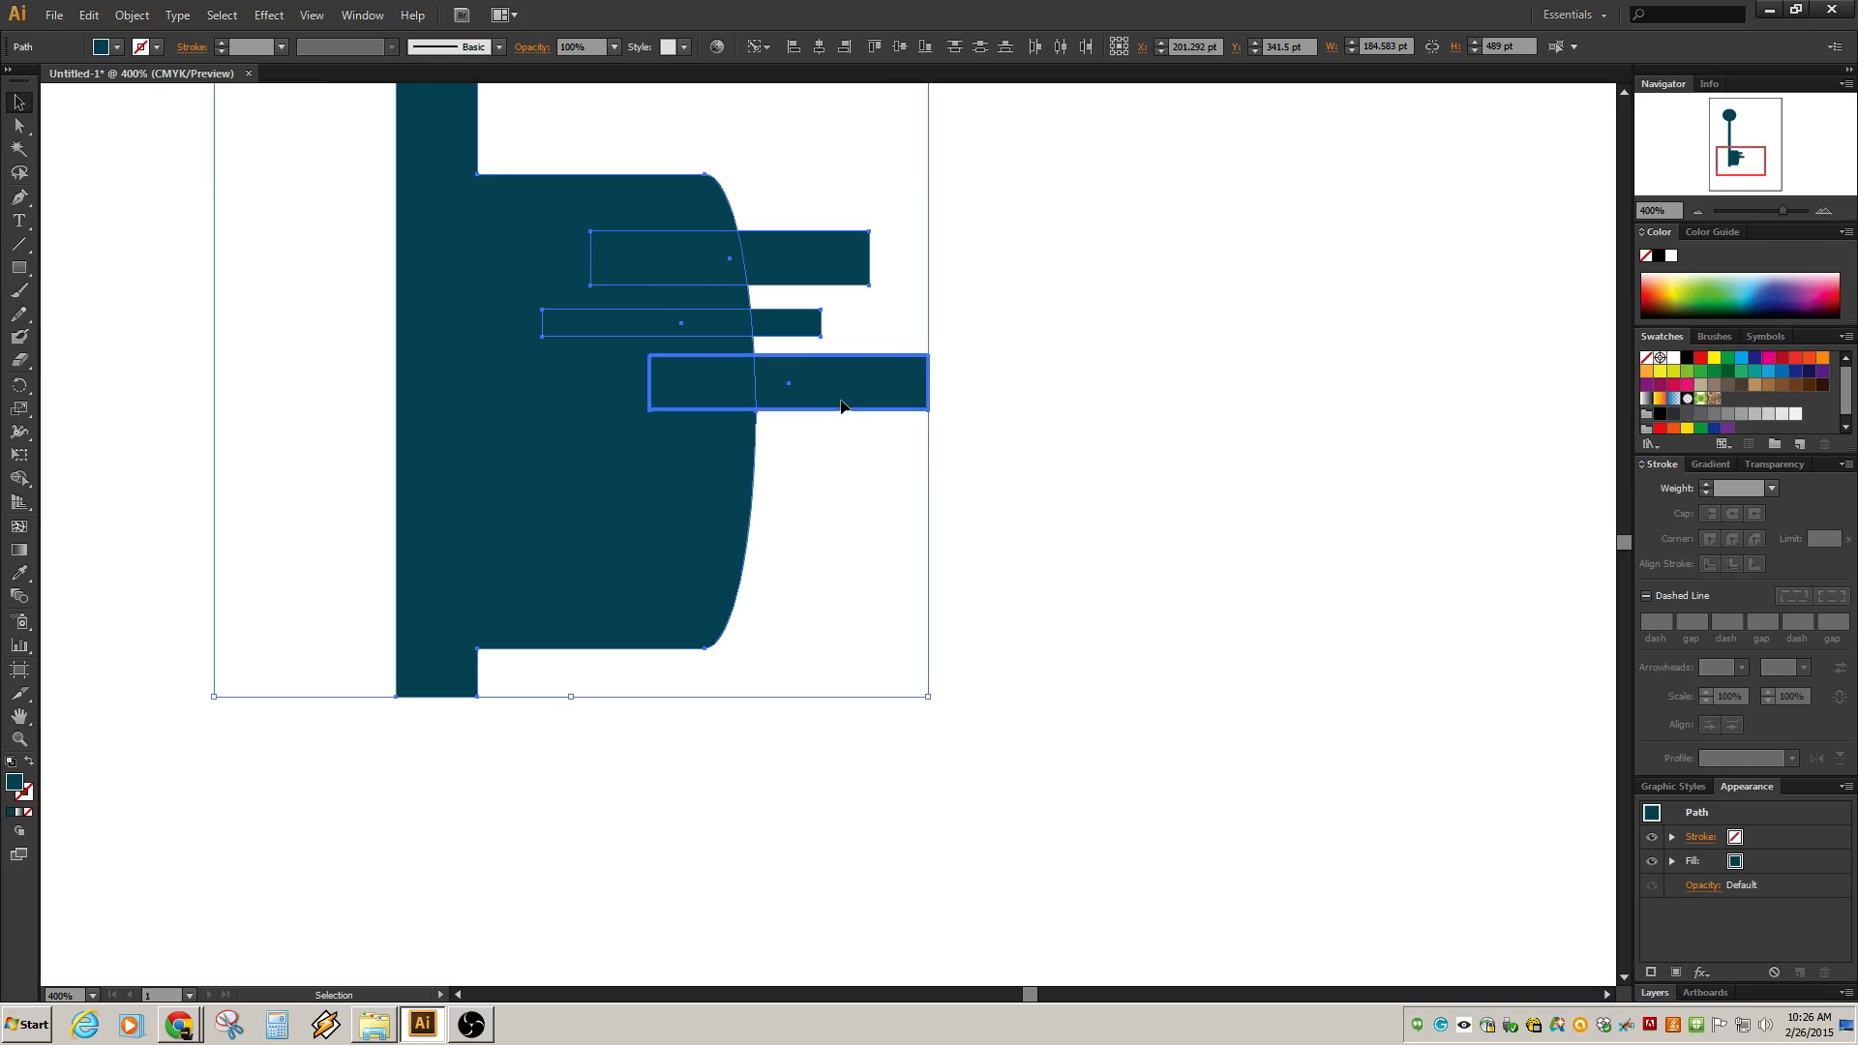
pyautogui.click(1202, 413)
pyautogui.click(780, 386)
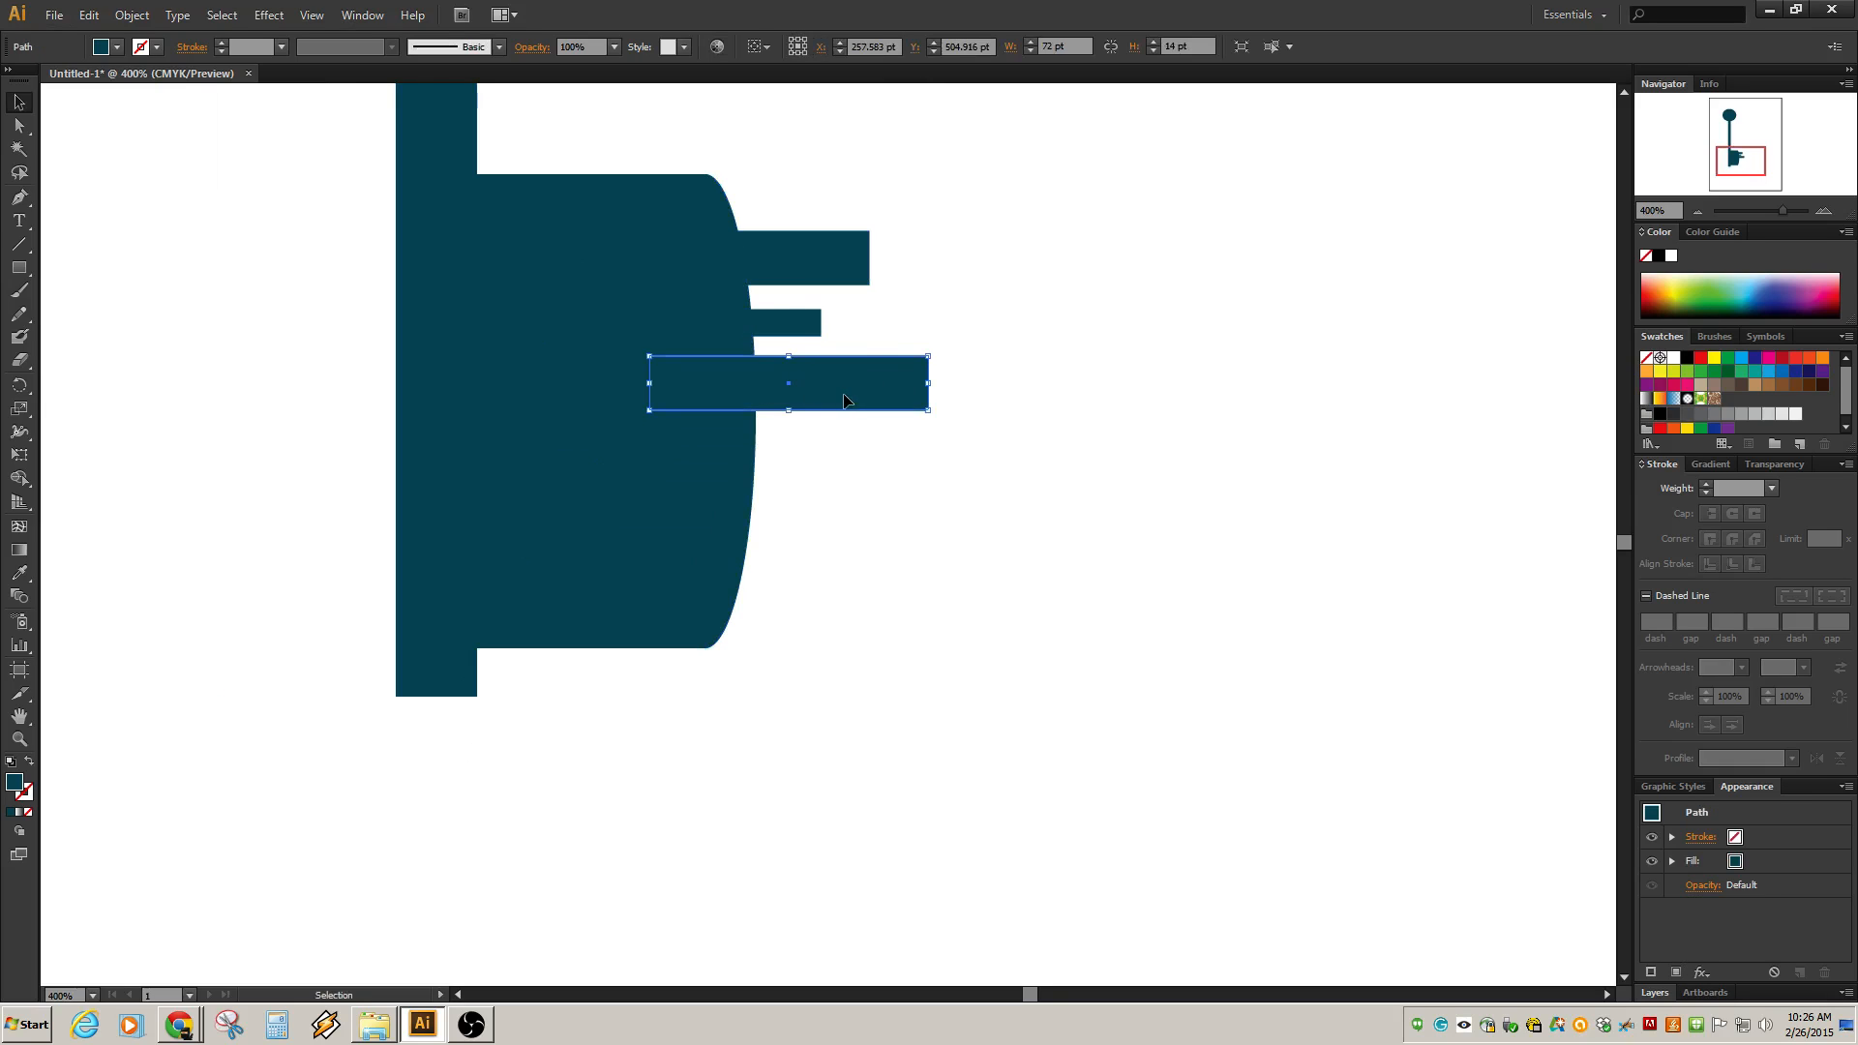
pyautogui.moveTo(849, 402); pyautogui.dragTo(746, 509)
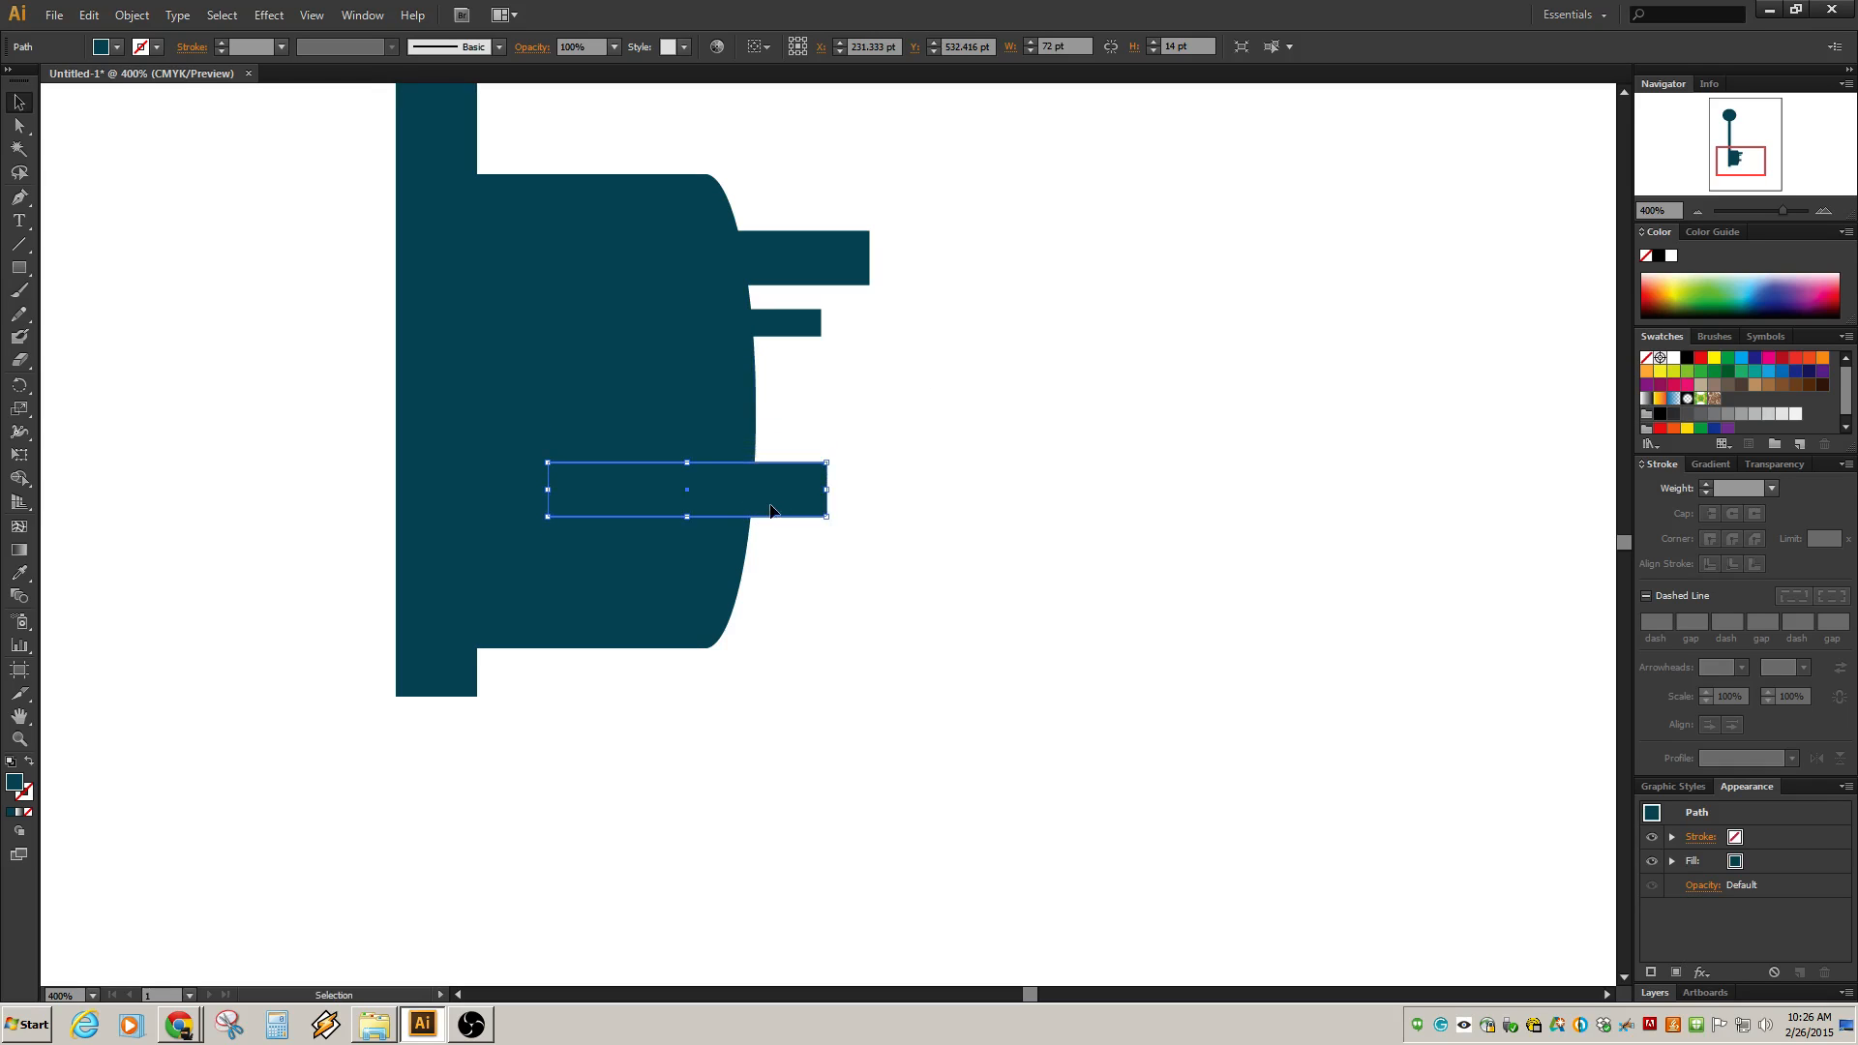
pyautogui.hotkey('ctrl', 'z')
pyautogui.moveTo(818, 397); pyautogui.dragTo(726, 504)
pyautogui.moveTo(796, 332); pyautogui.dragTo(851, 588)
pyautogui.moveTo(1228, 212); pyautogui.dragTo(536, 676)
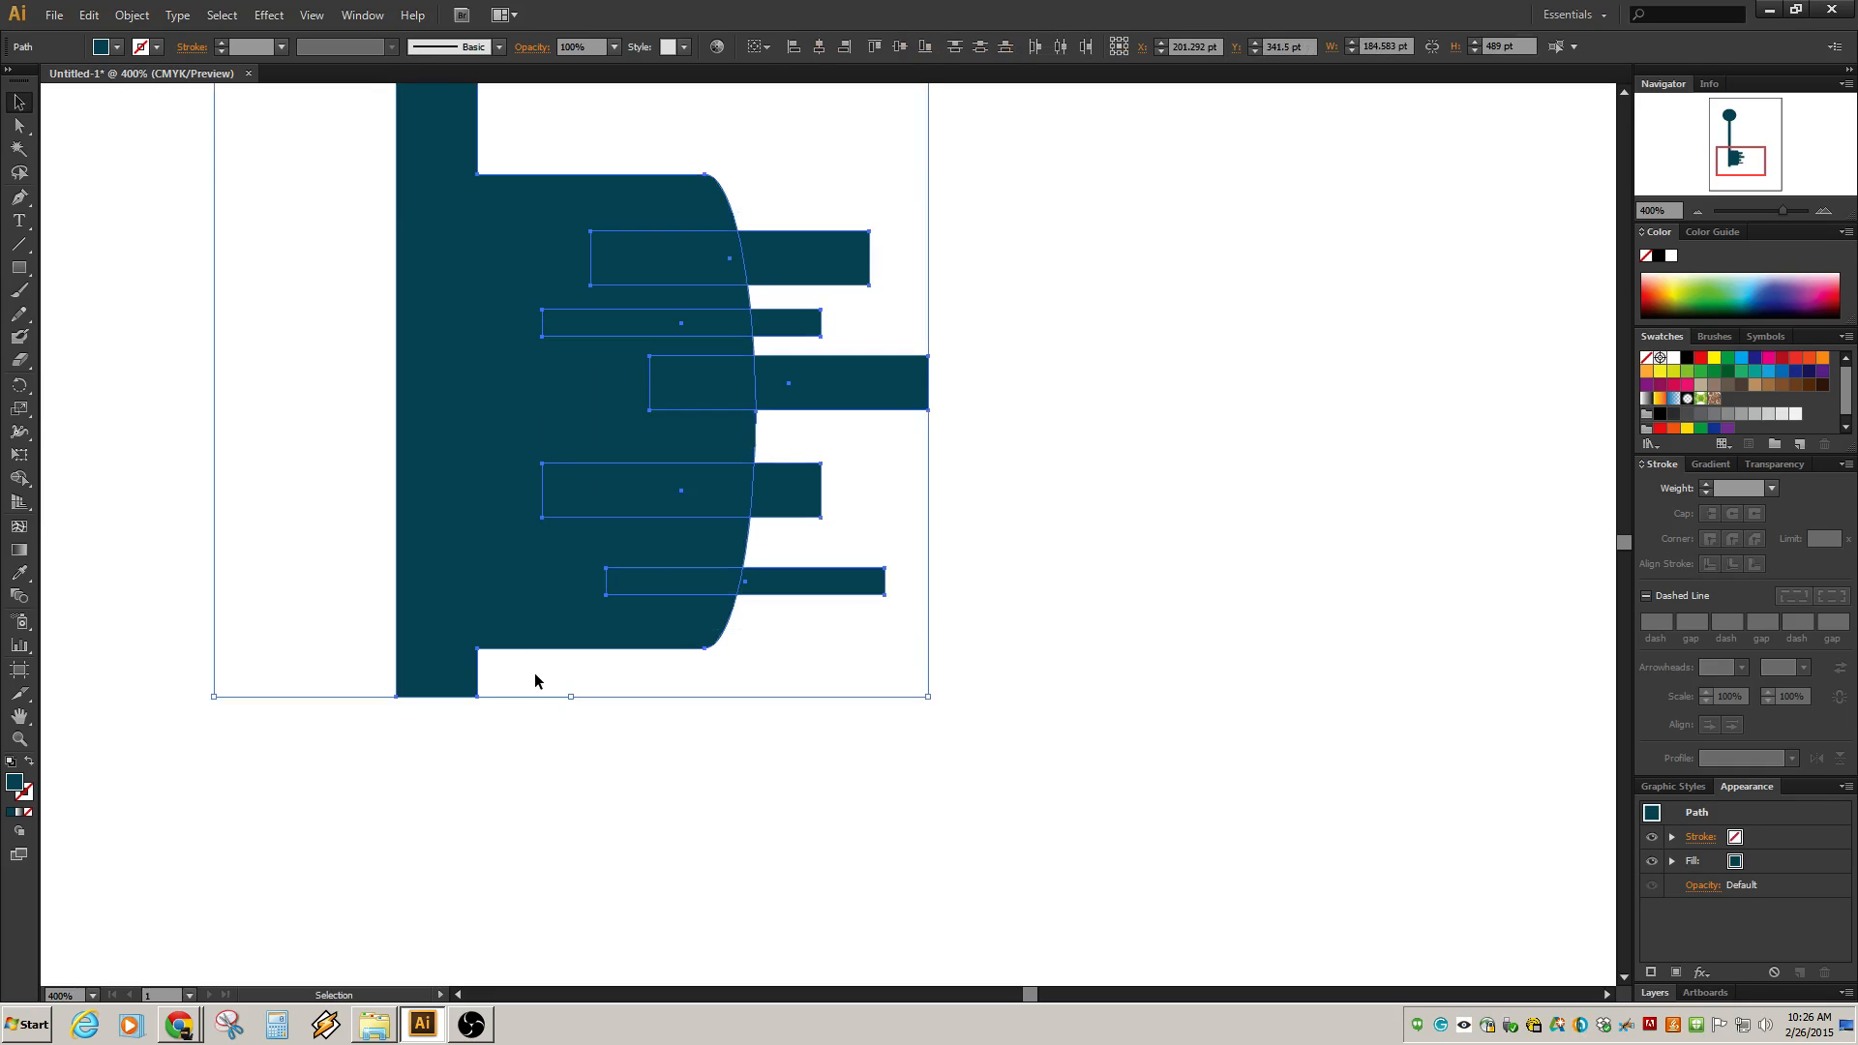
# Slide the middle bar left so it only slightly overhangs the bit.
pyautogui.click(1036, 392)
pyautogui.click(873, 378)
pyautogui.moveTo(886, 384); pyautogui.dragTo(771, 381)
pyautogui.moveTo(1070, 215); pyautogui.dragTo(494, 667)
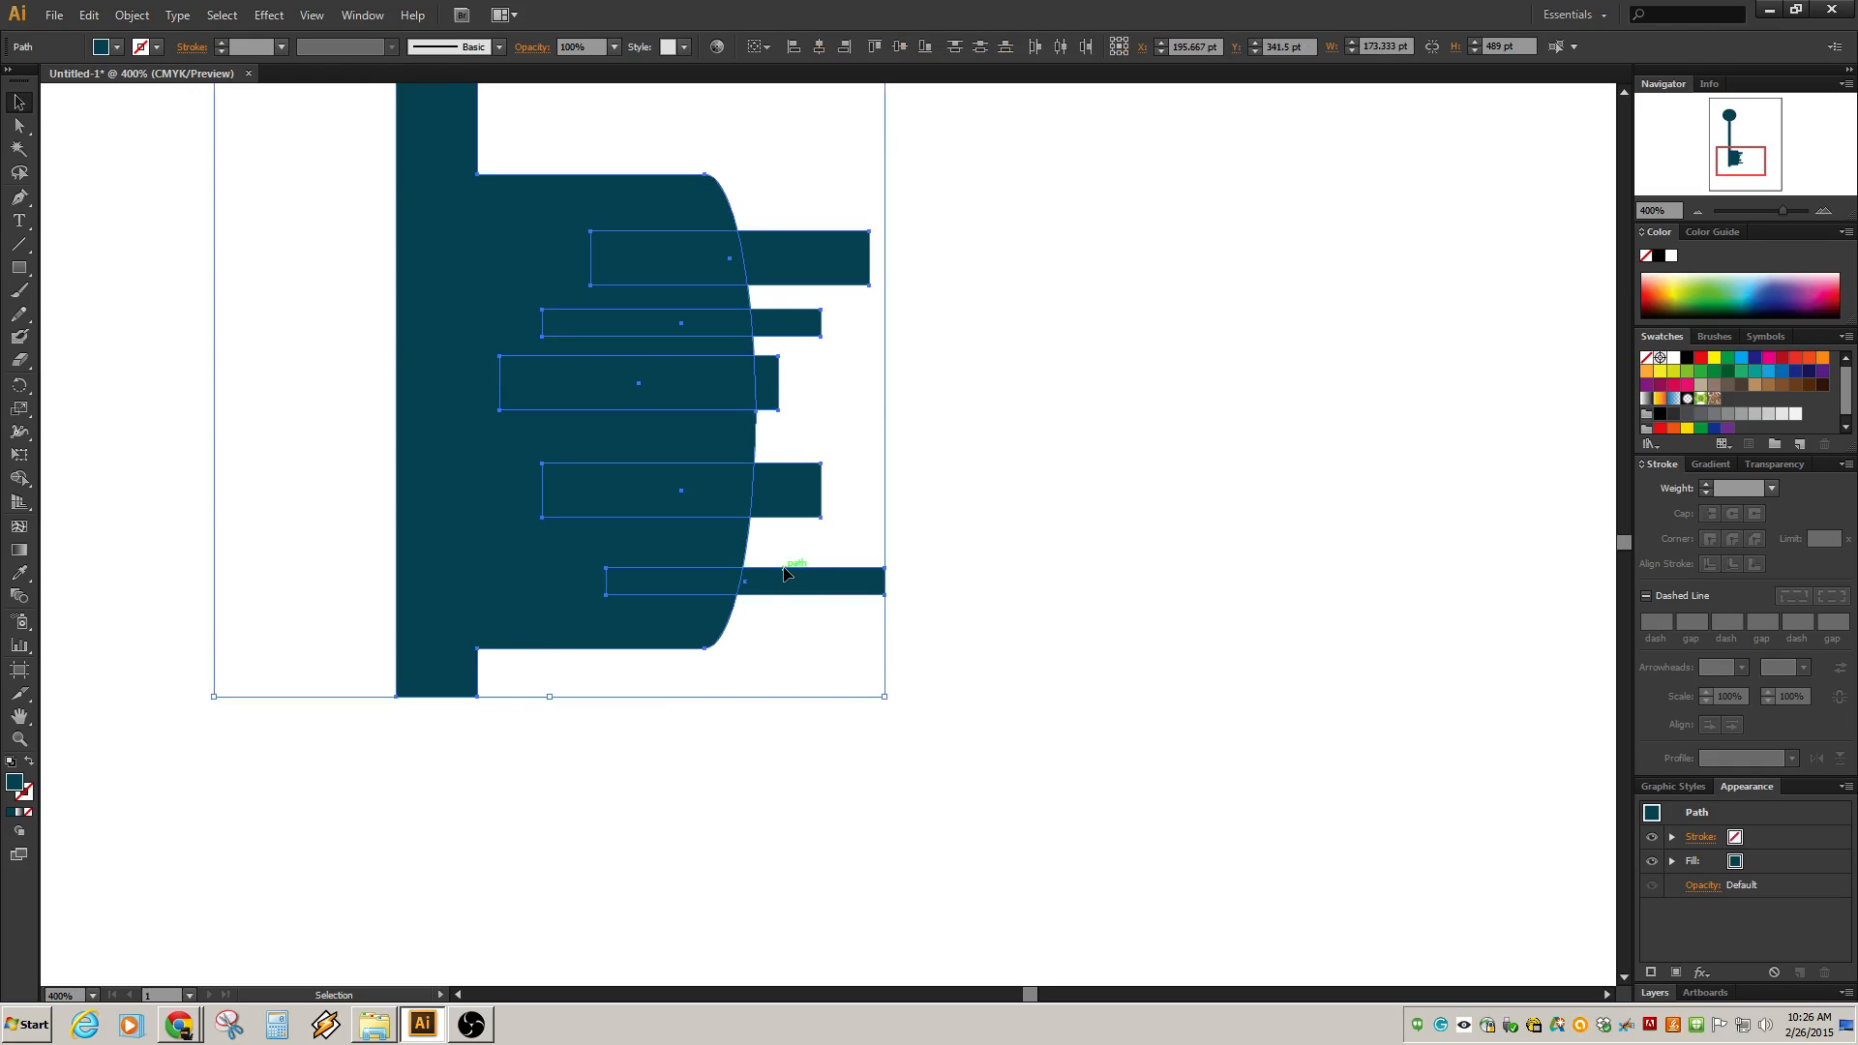
pyautogui.click(893, 466)
# Nudge the middle bar slightly downward.
pyautogui.click(755, 368)
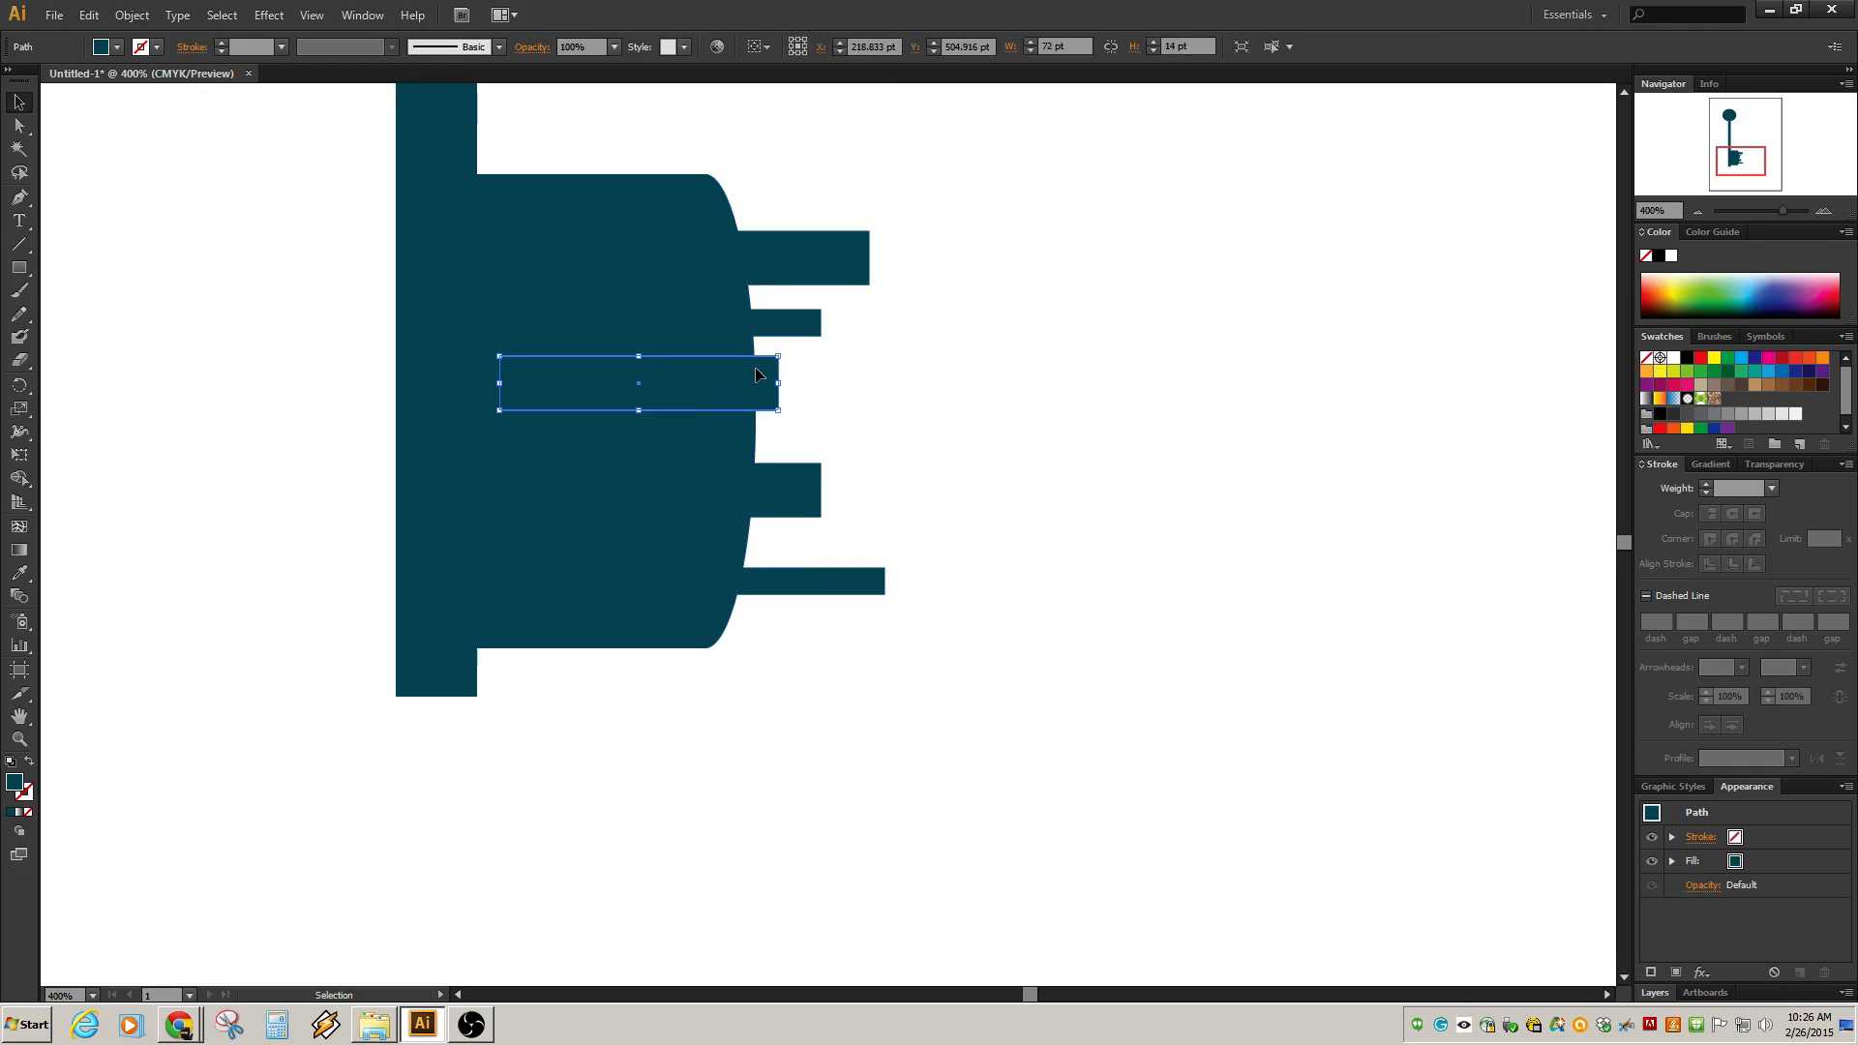
pyautogui.press('Left')
pyautogui.press('Left')
pyautogui.press('Right')
pyautogui.press('Right')
pyautogui.press('Down')
pyautogui.press('Down')
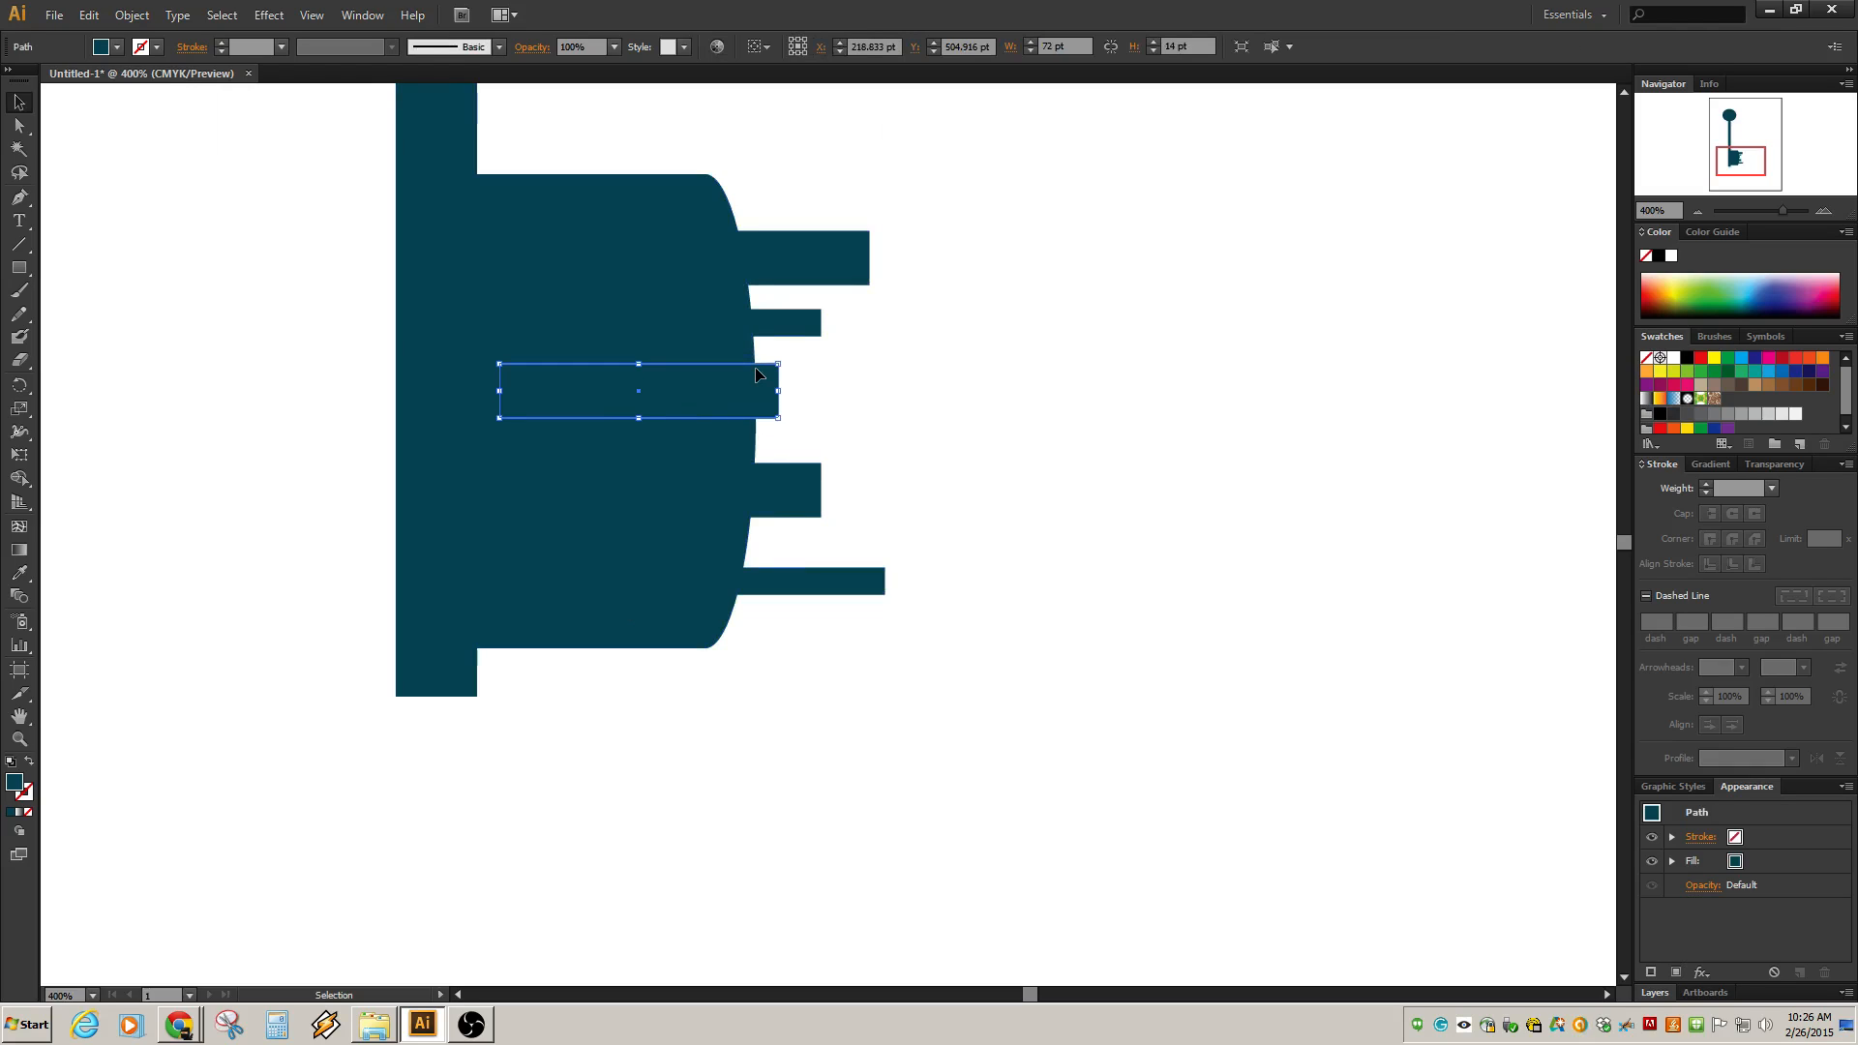
pyautogui.click(1059, 331)
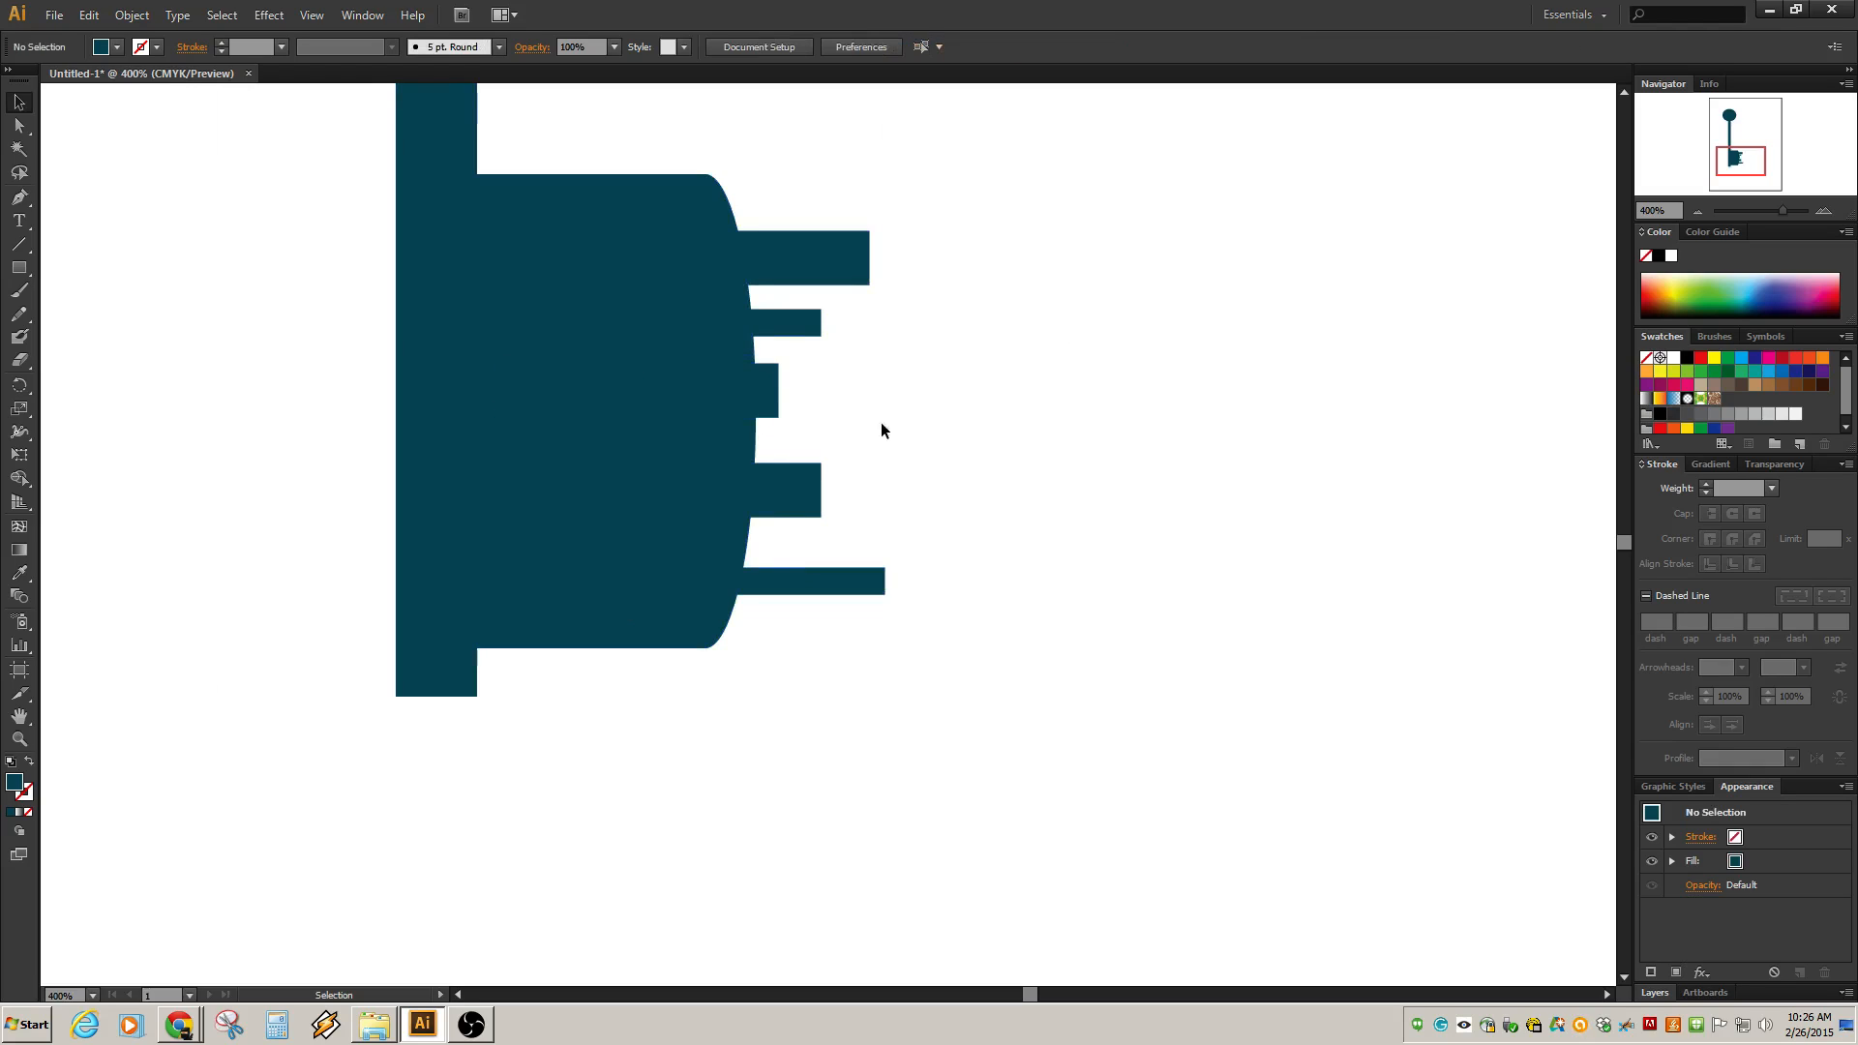
# Select the bit and all bars, then use Shape Builder to delete the bars and overlaps, cutting notches into the bit.
pyautogui.click(775, 253)
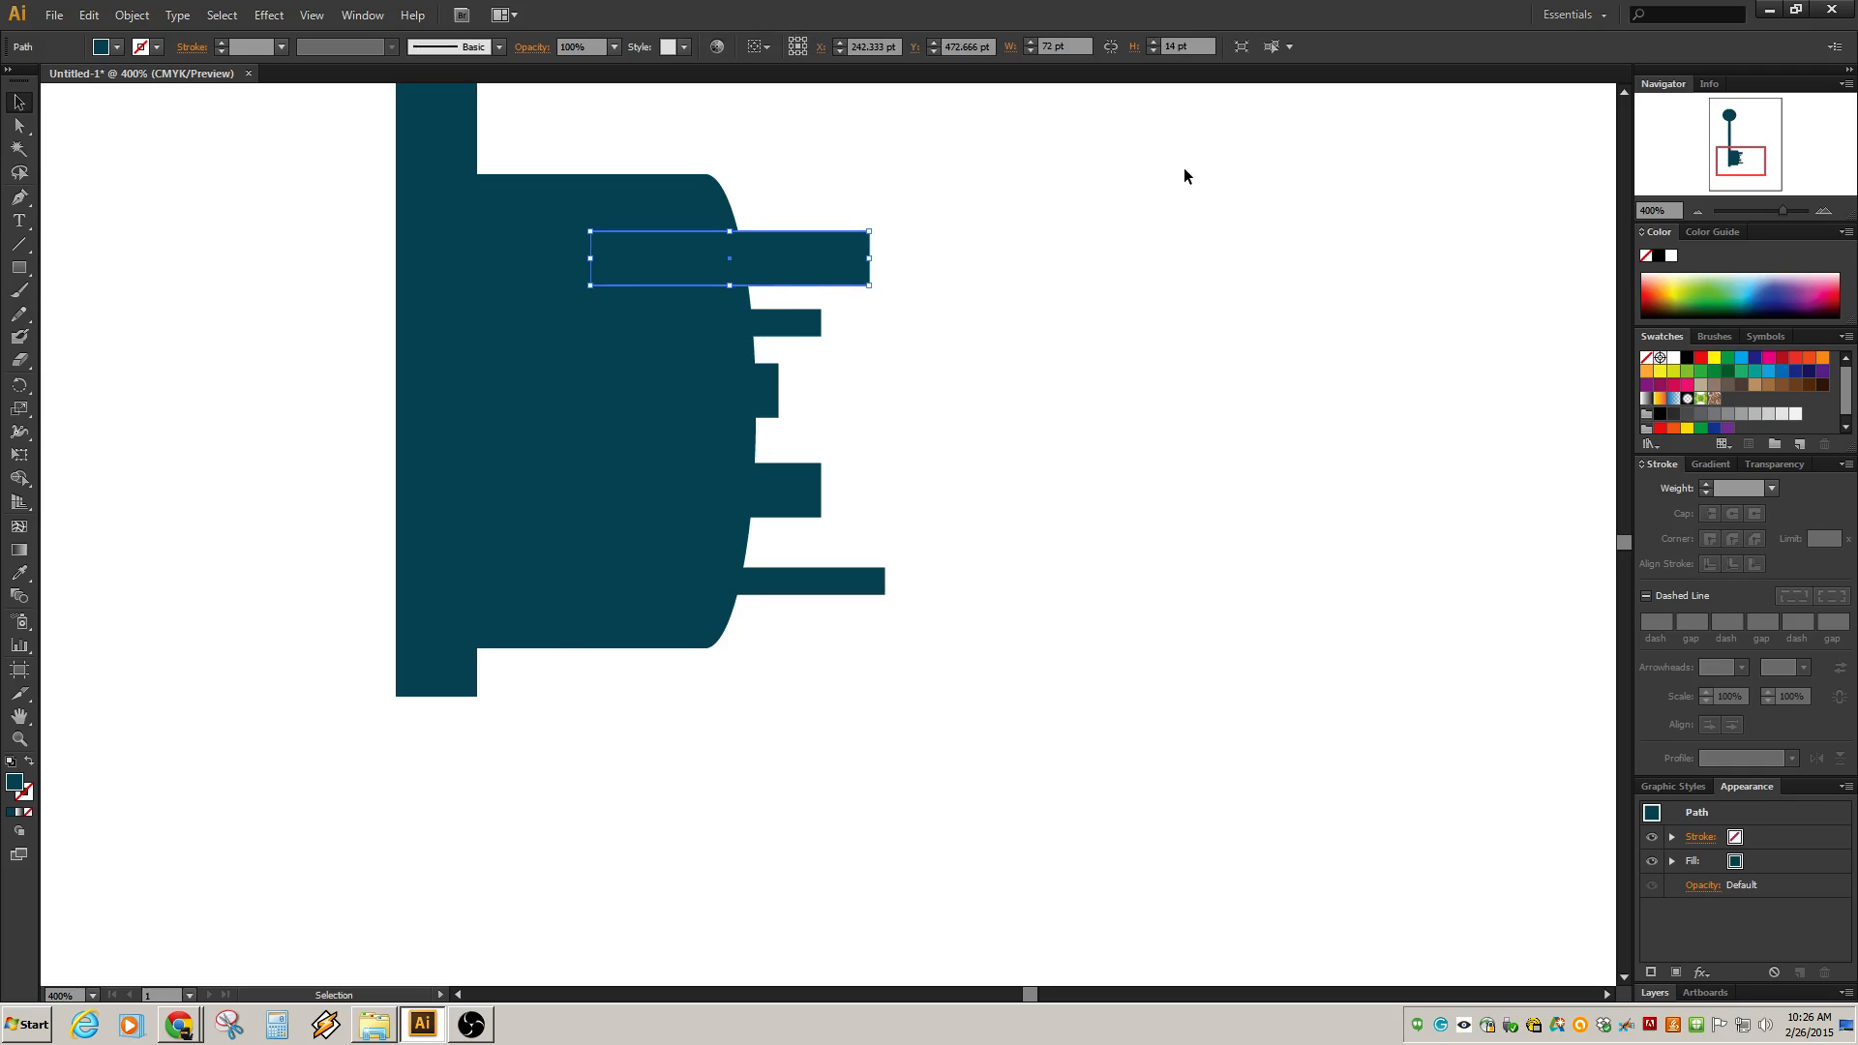
pyautogui.moveTo(1182, 174); pyautogui.dragTo(398, 758)
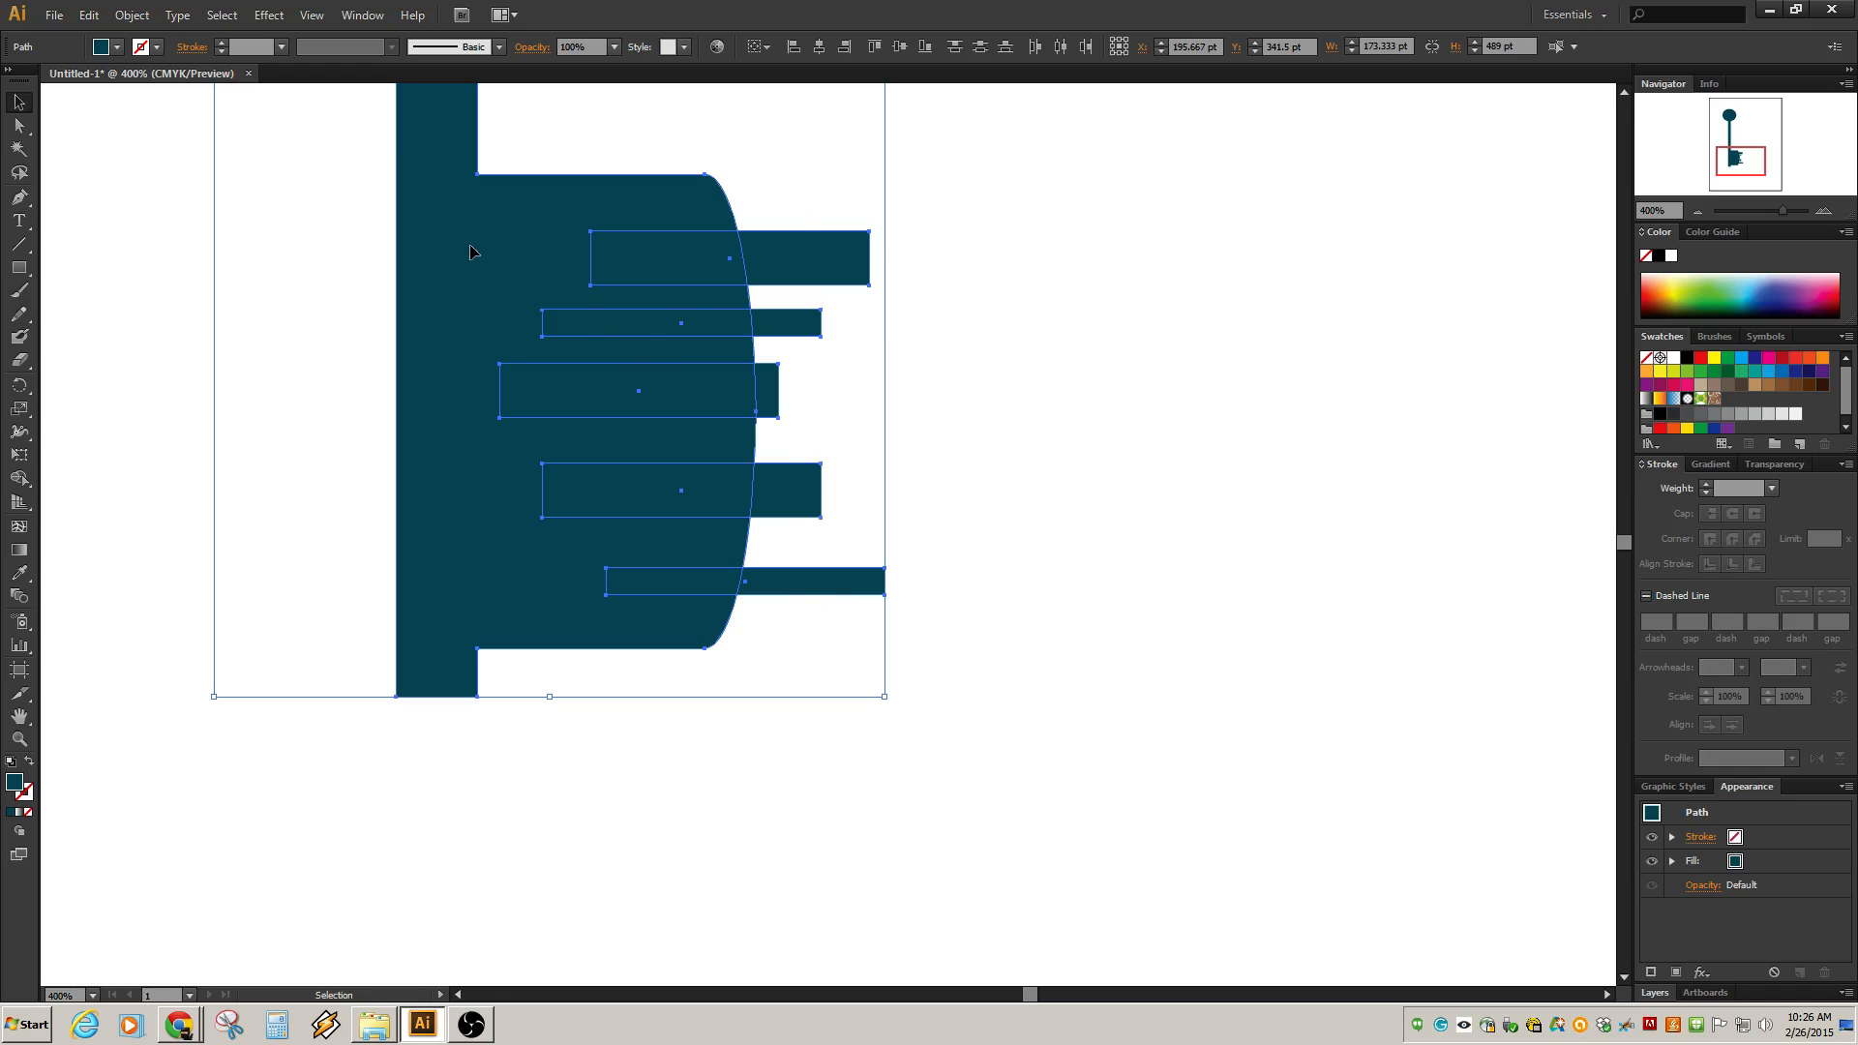
pyautogui.click(147, 224)
pyautogui.moveTo(168, 137); pyautogui.dragTo(958, 789)
pyautogui.click(23, 480)
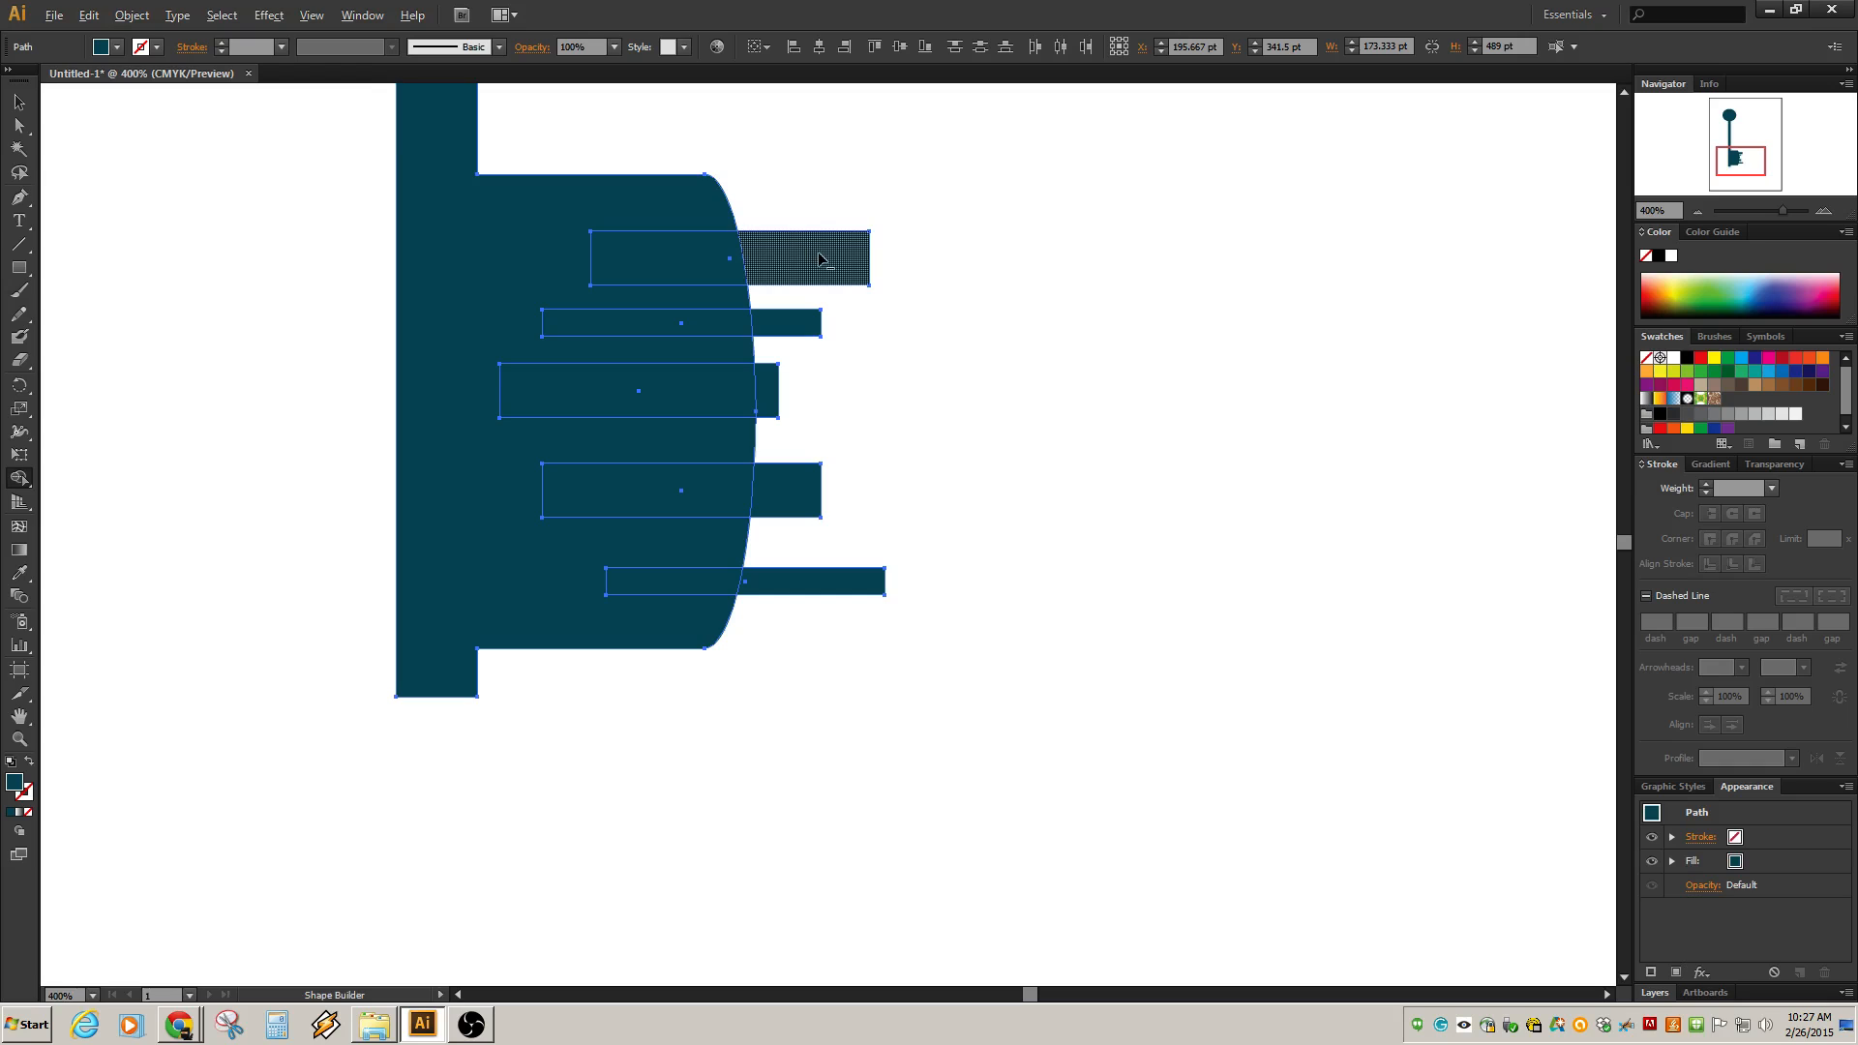
pyautogui.moveTo(821, 258); pyautogui.dragTo(711, 263)
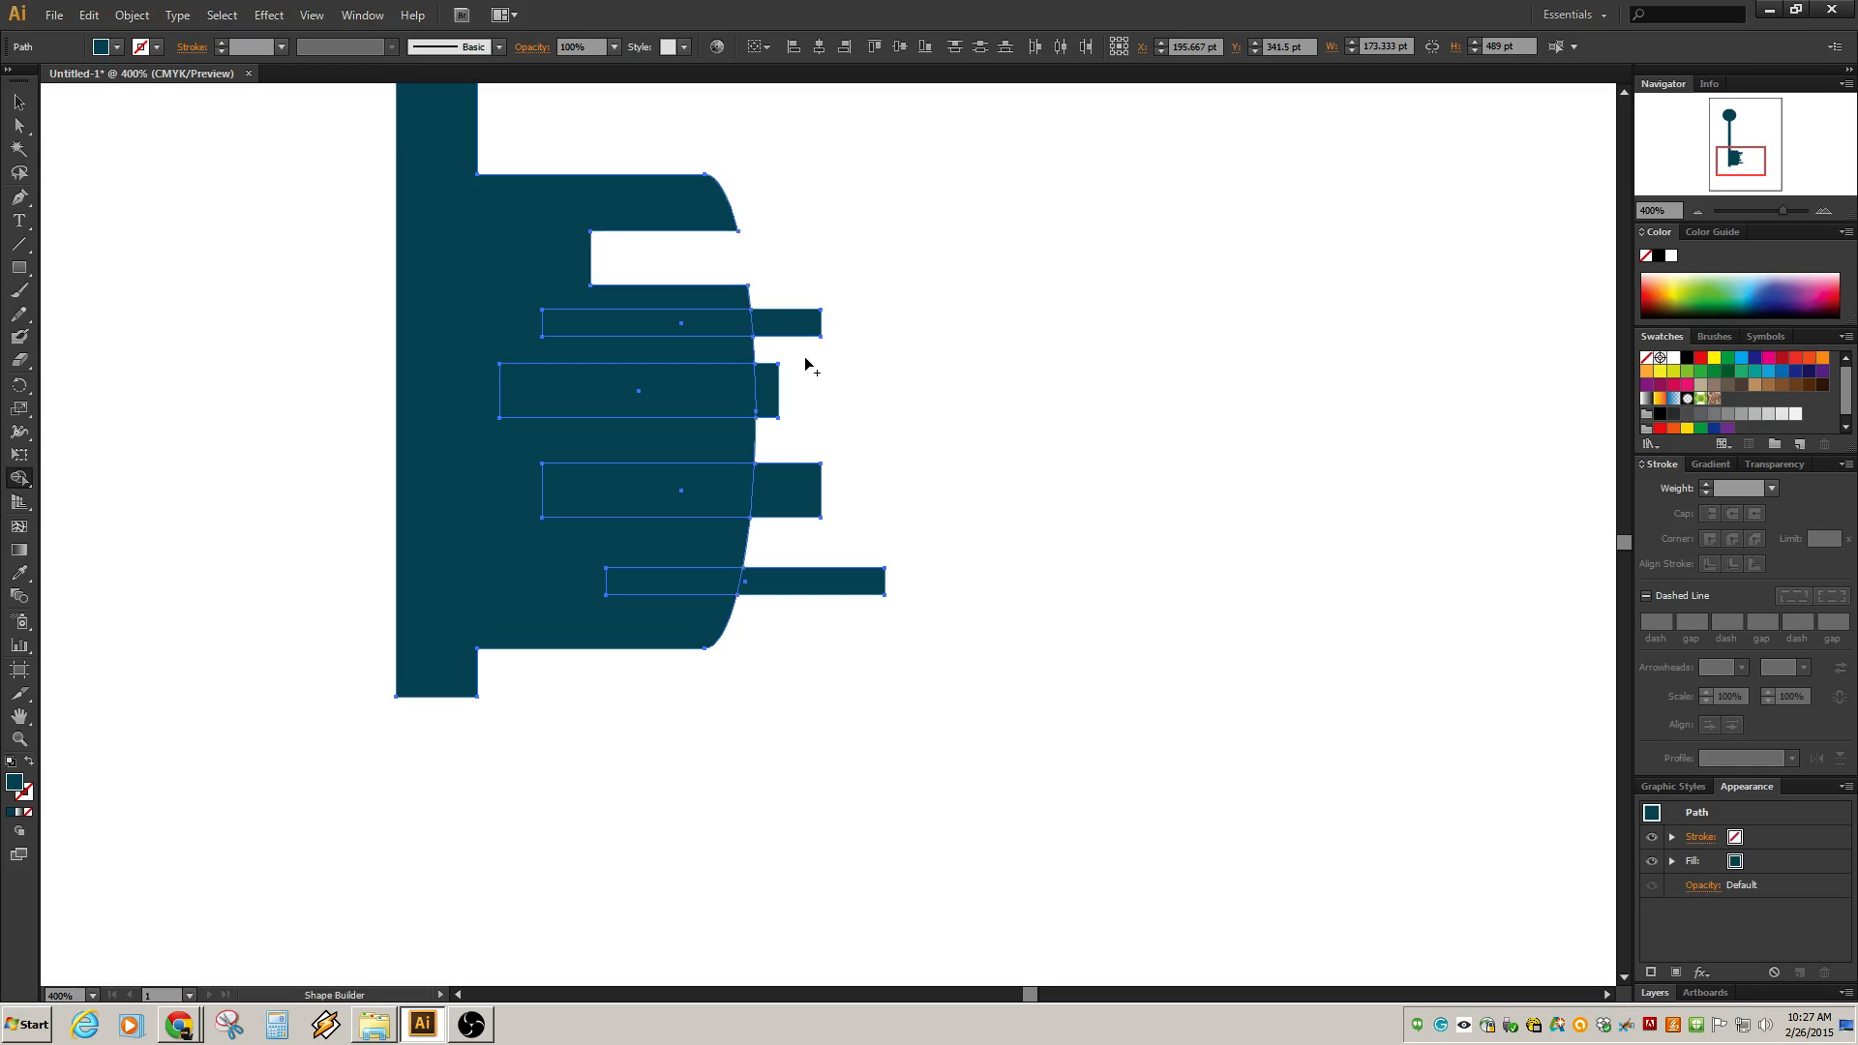
pyautogui.moveTo(792, 331); pyautogui.dragTo(677, 325)
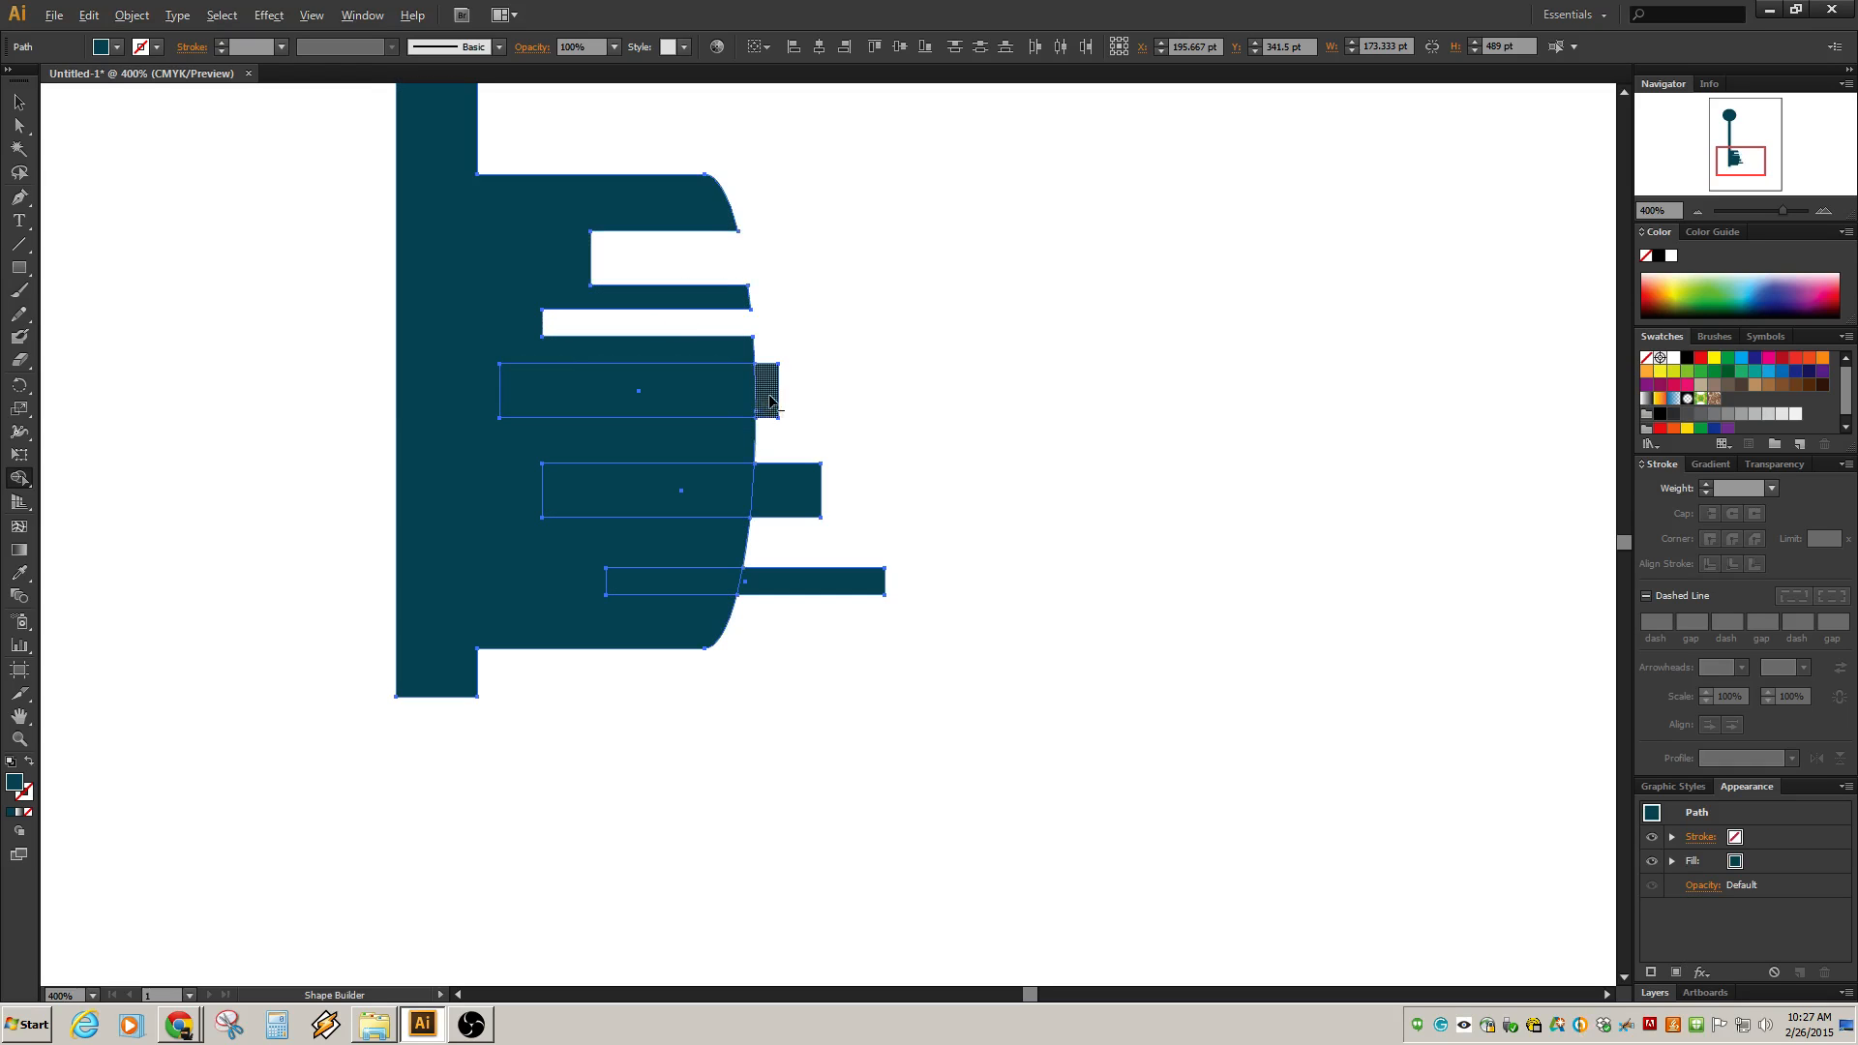
pyautogui.moveTo(767, 399); pyautogui.dragTo(658, 385)
pyautogui.moveTo(789, 490); pyautogui.dragTo(678, 494)
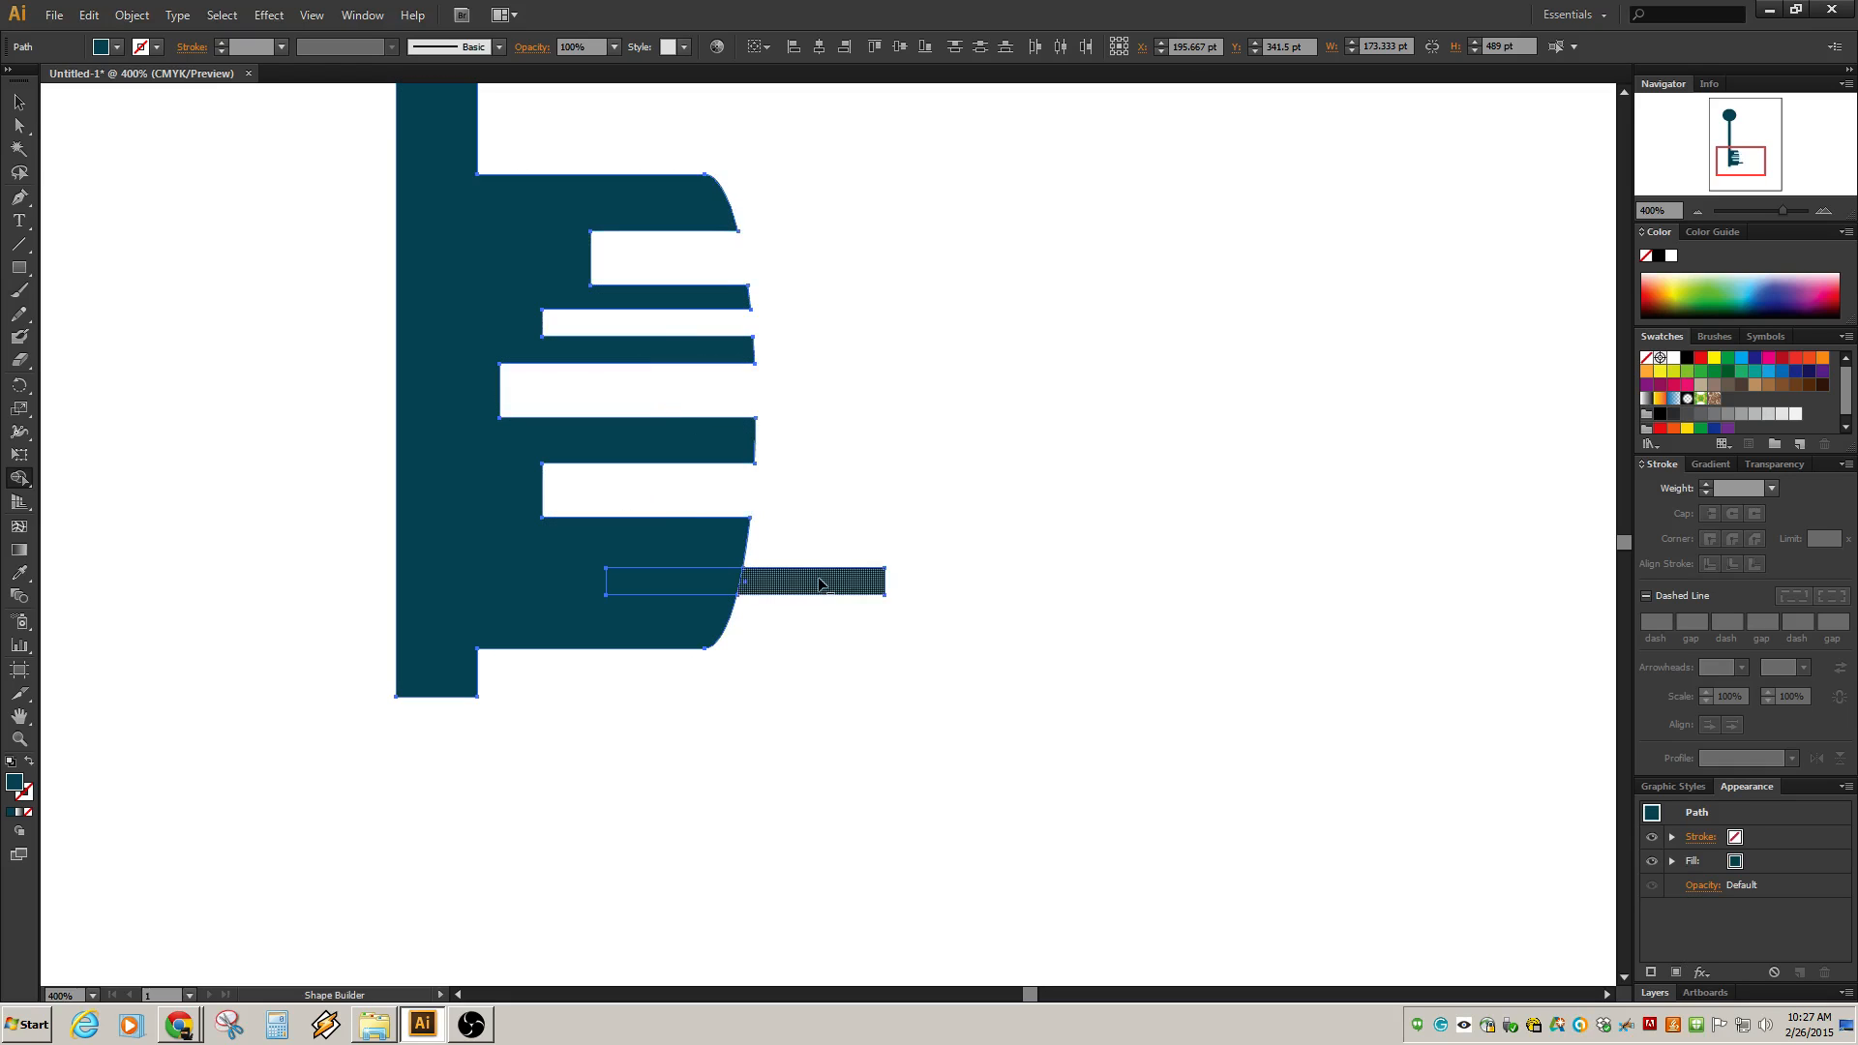
pyautogui.moveTo(852, 580); pyautogui.dragTo(673, 579)
# Zoom out and in to review the key's overall shape.
pyautogui.scroll(-5, 818, 577)
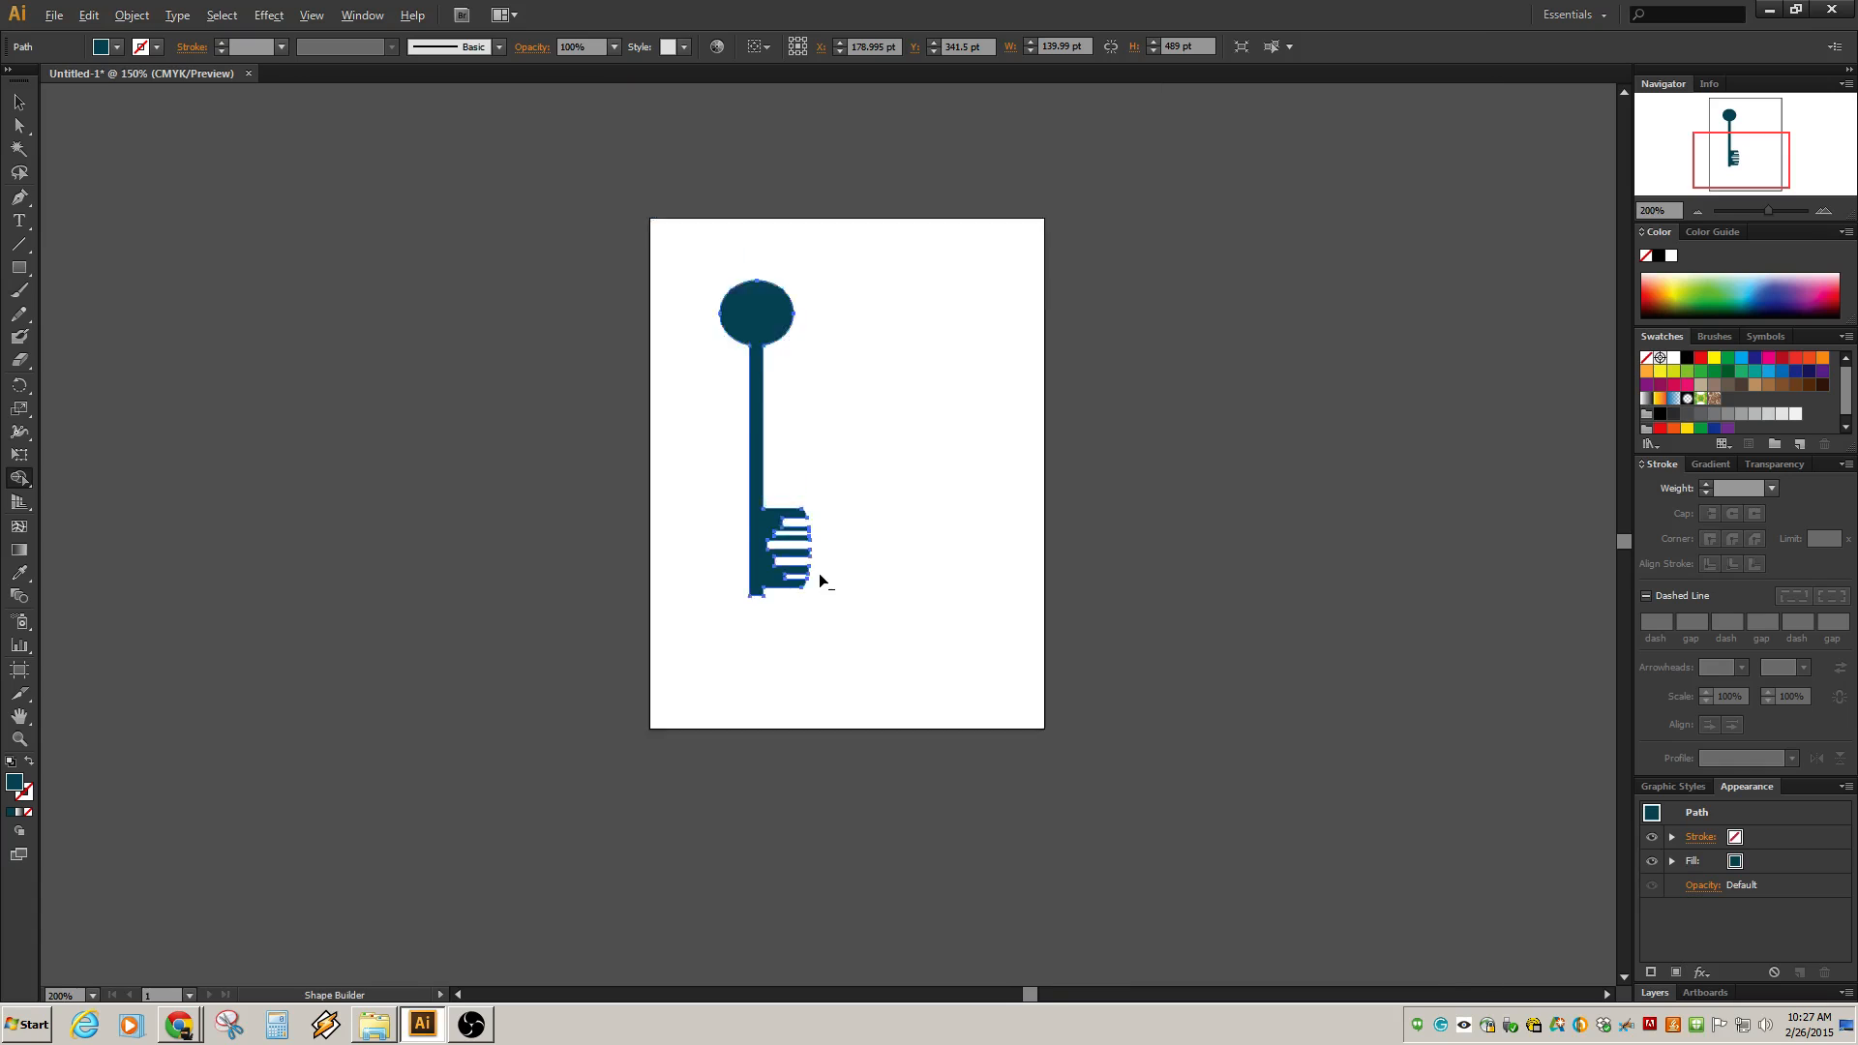
pyautogui.scroll(4, 826, 578)
pyautogui.scroll(-3, 826, 577)
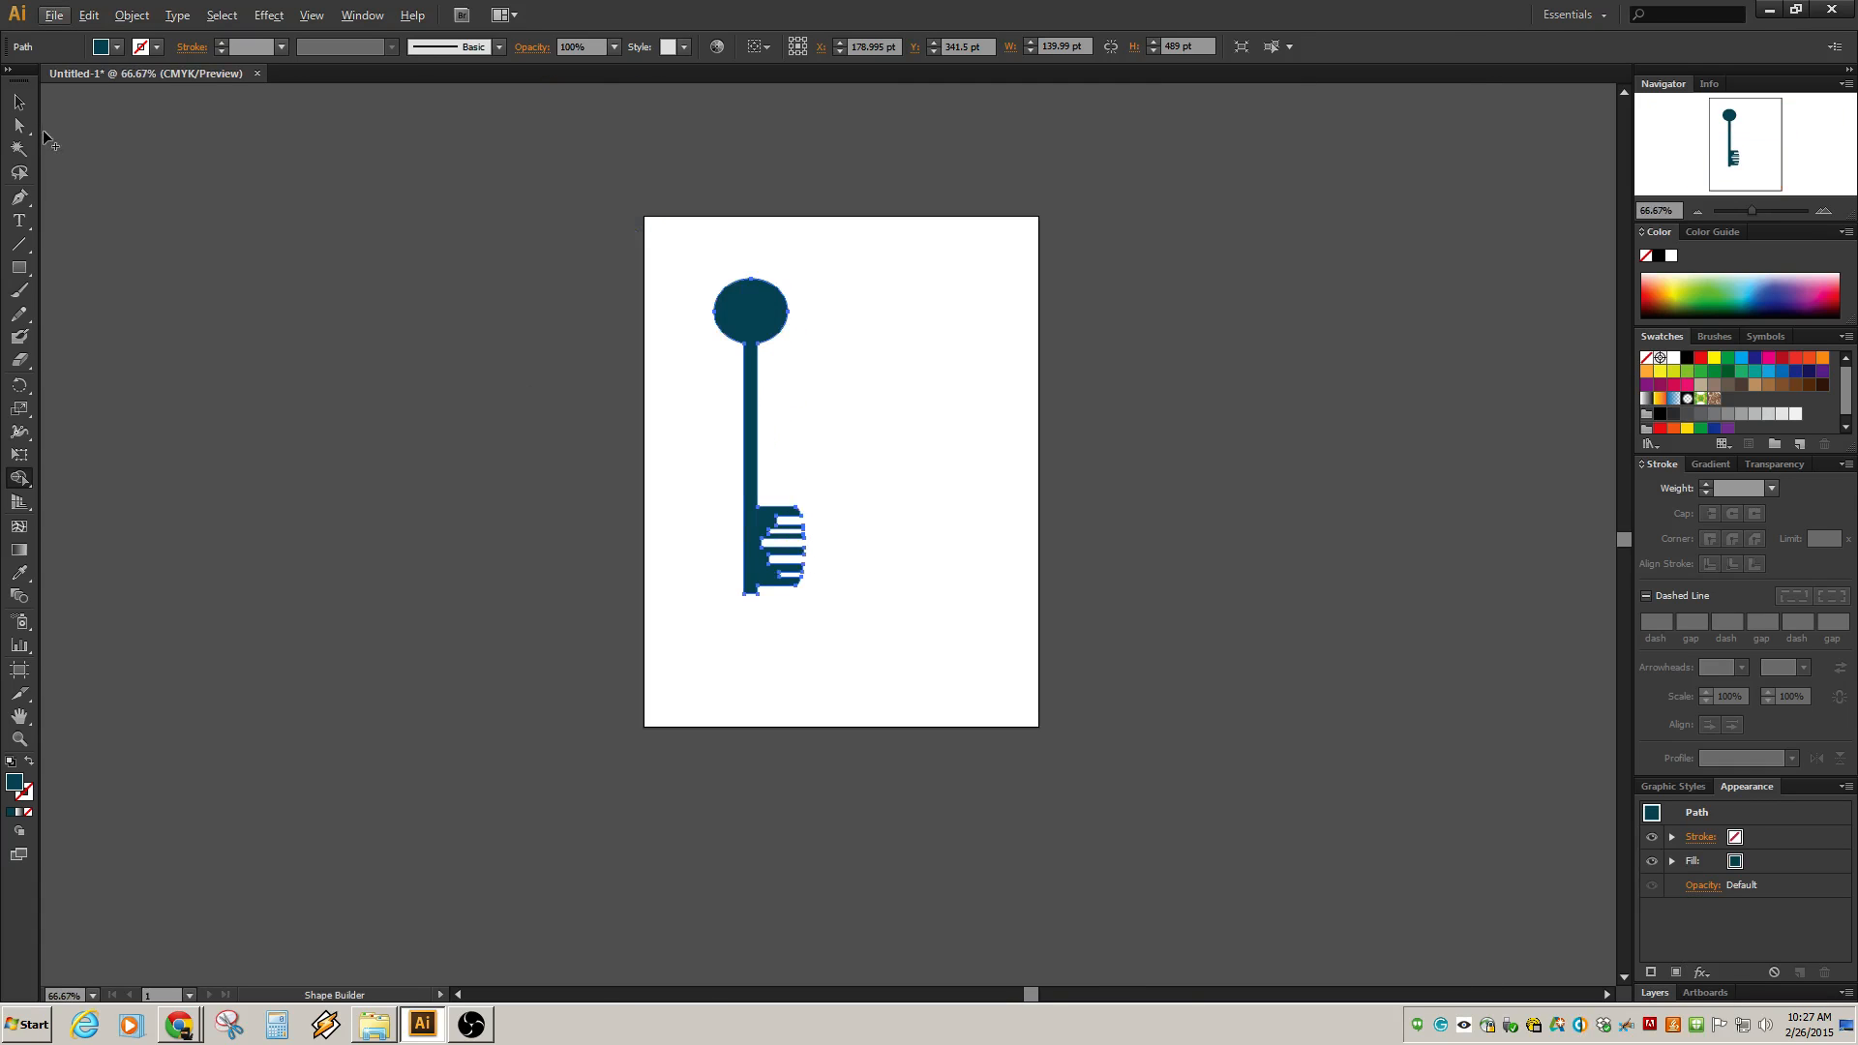
pyautogui.click(20, 102)
pyautogui.click(880, 438)
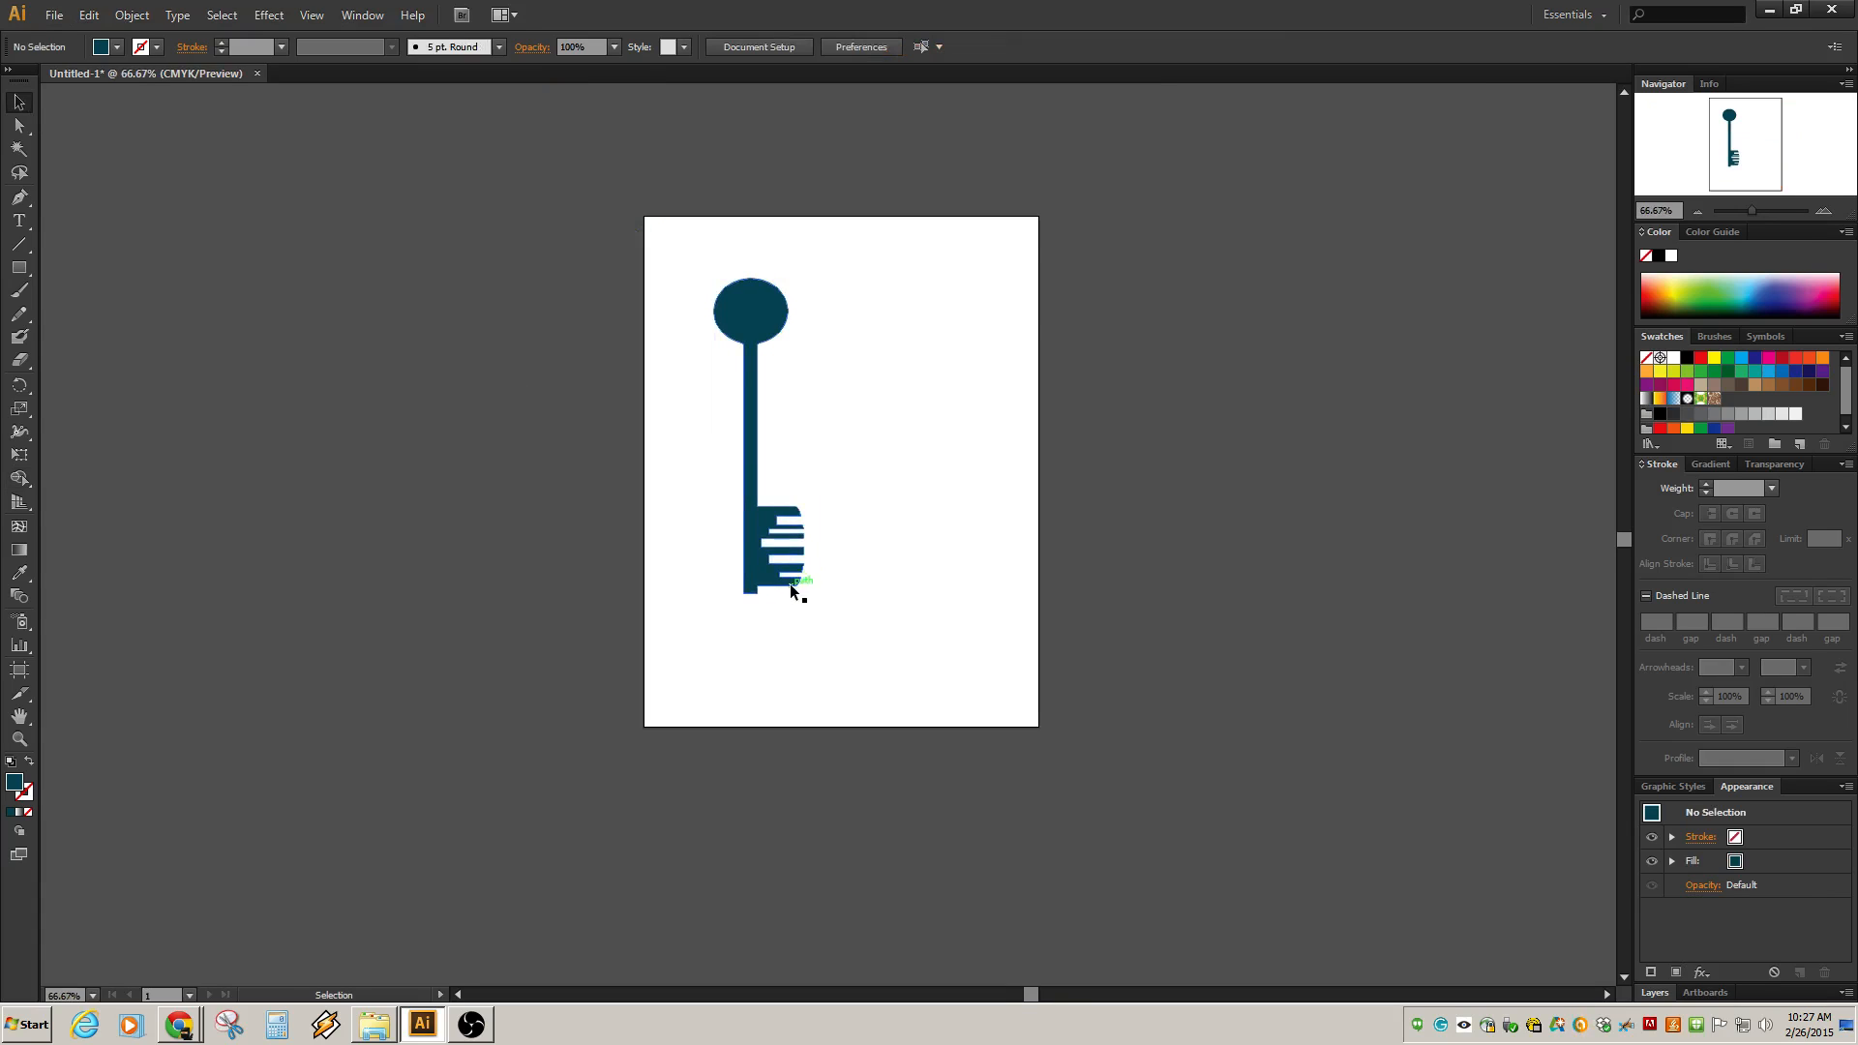
pyautogui.scroll(1, 789, 584)
pyautogui.scroll(-1, 792, 584)
pyautogui.scroll(3, 786, 589)
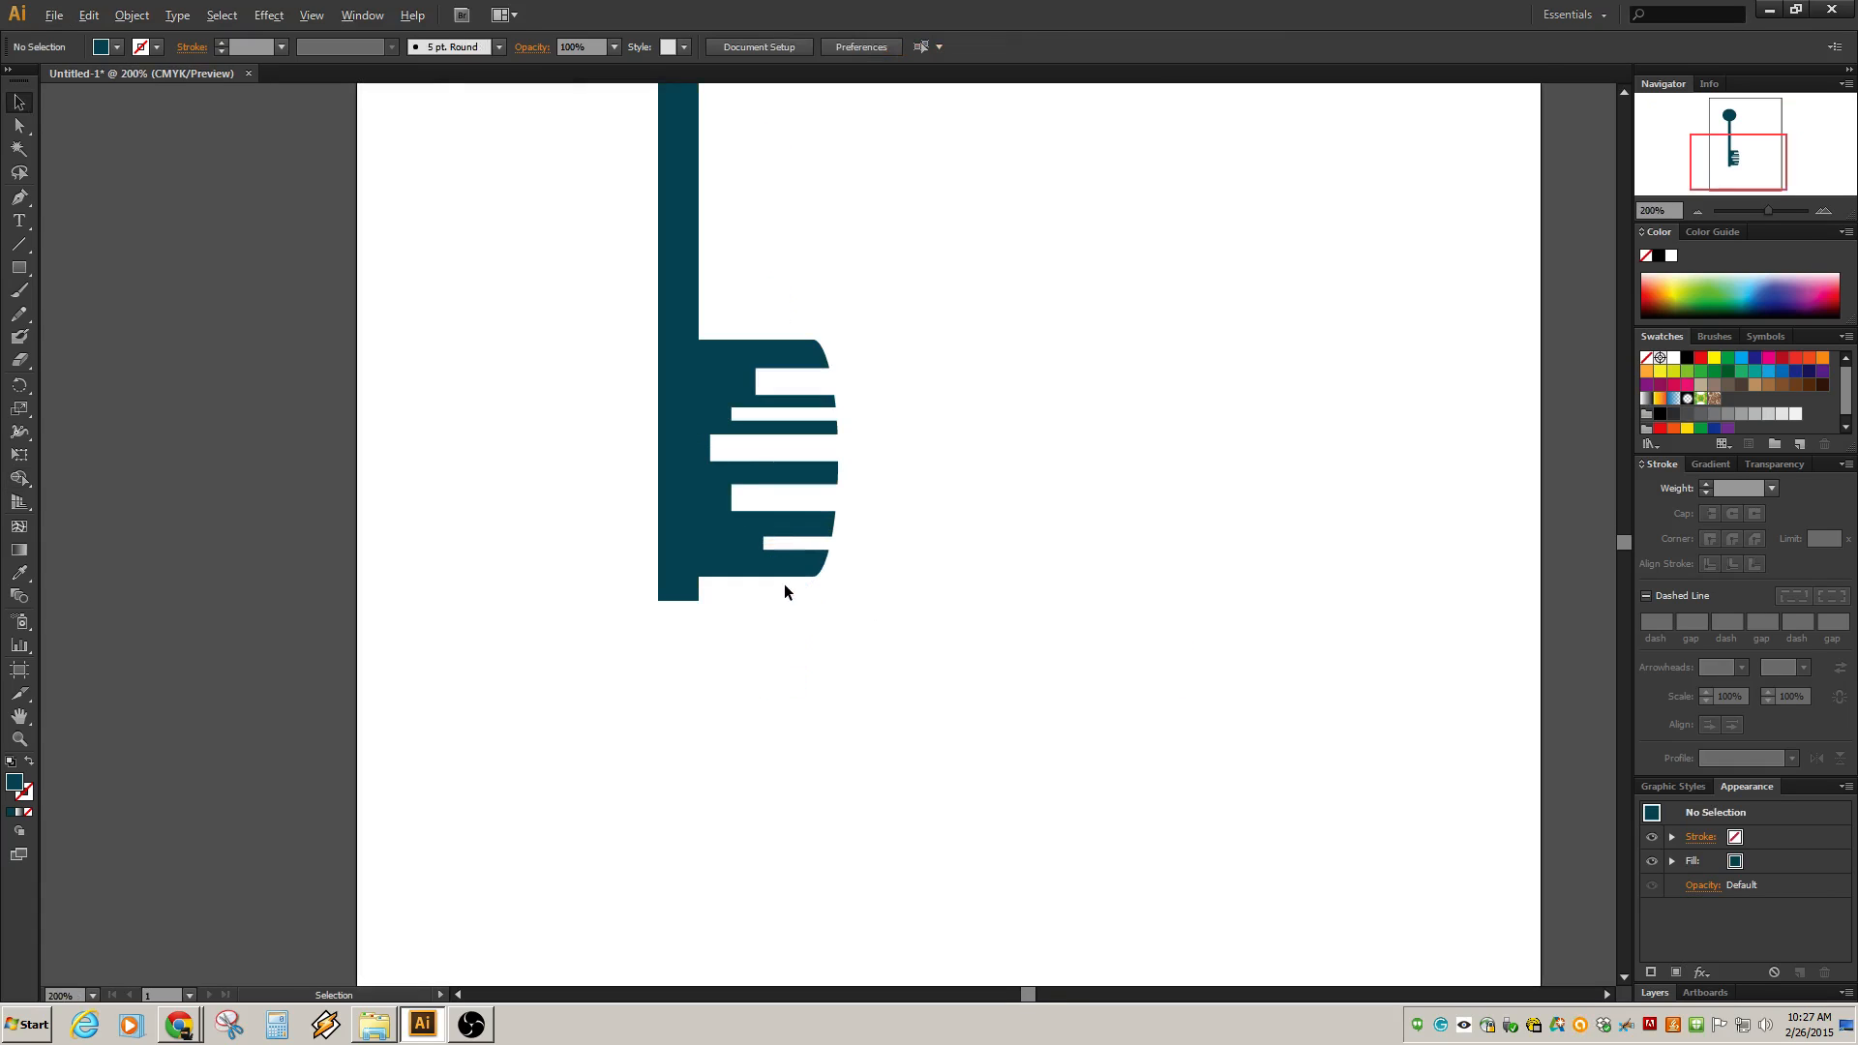
pyautogui.scroll(-1, 784, 583)
pyautogui.rightClick(788, 555)
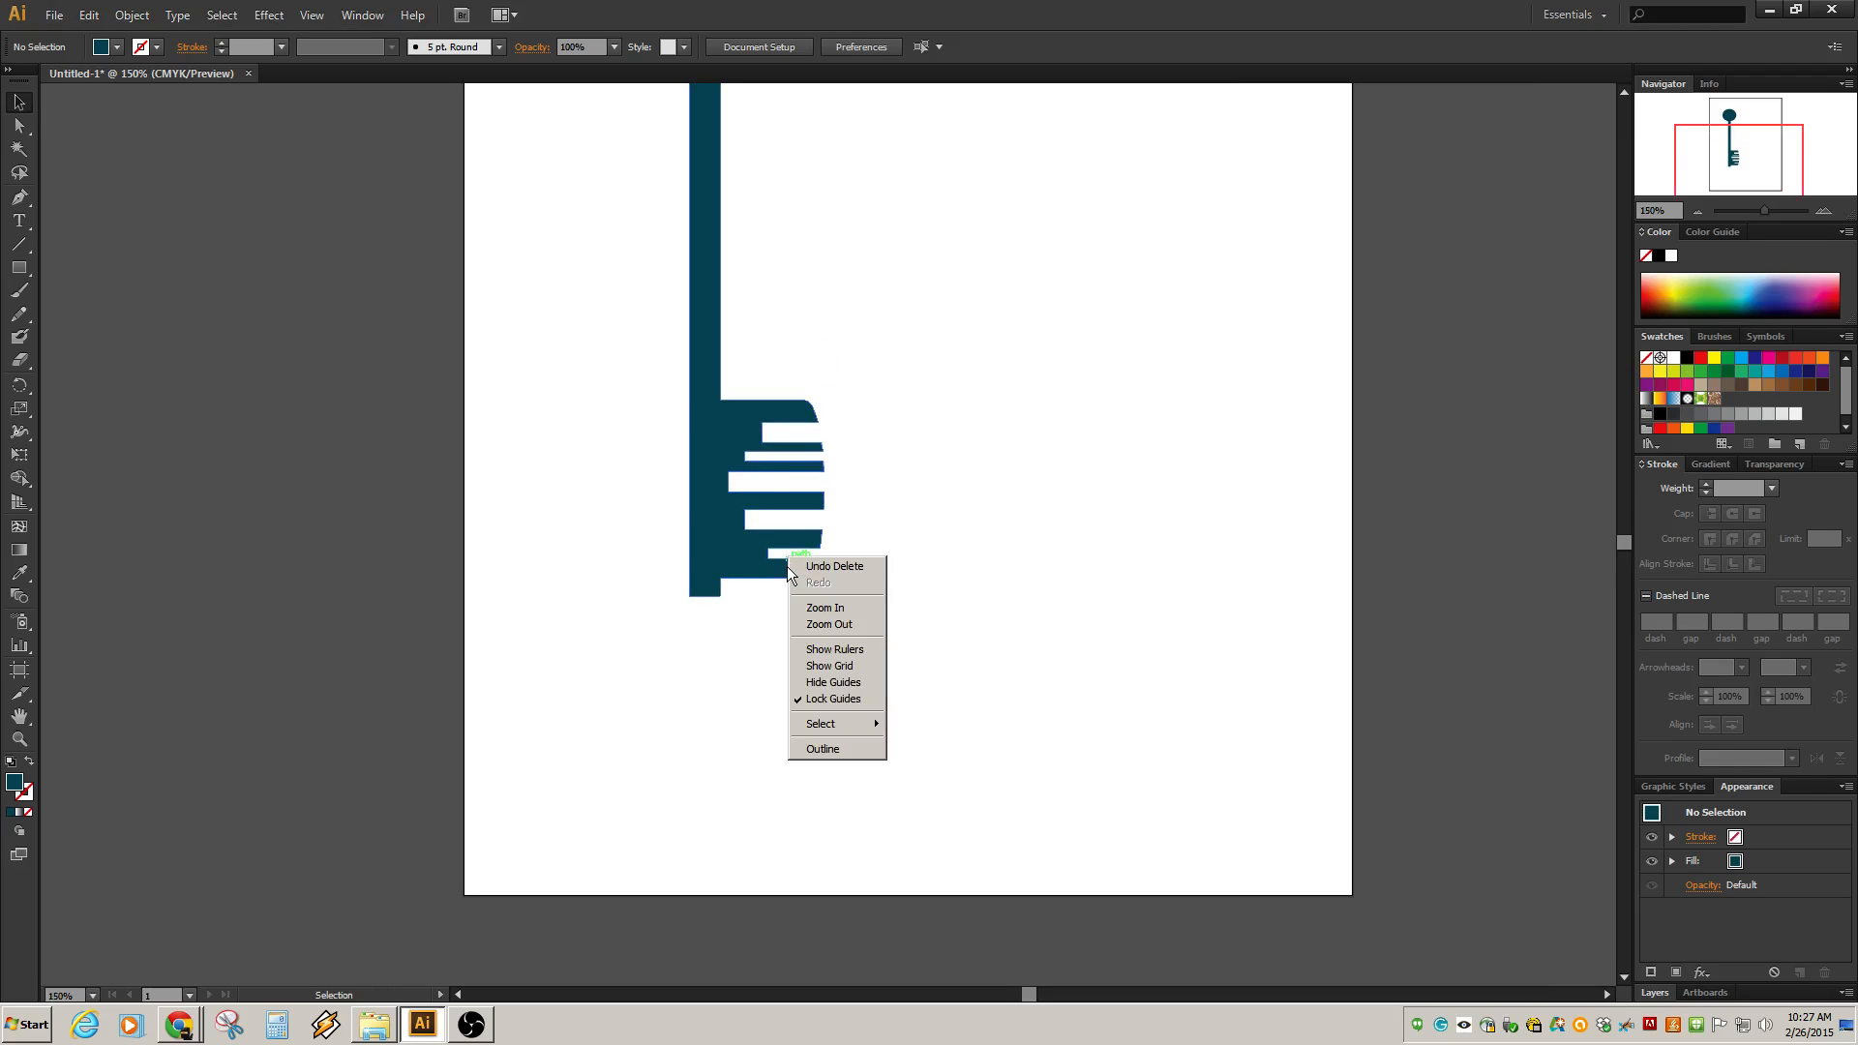
# Select the anchors along the bit's notched right edge and nudge them left to shorten the teeth.
pyautogui.click(18, 127)
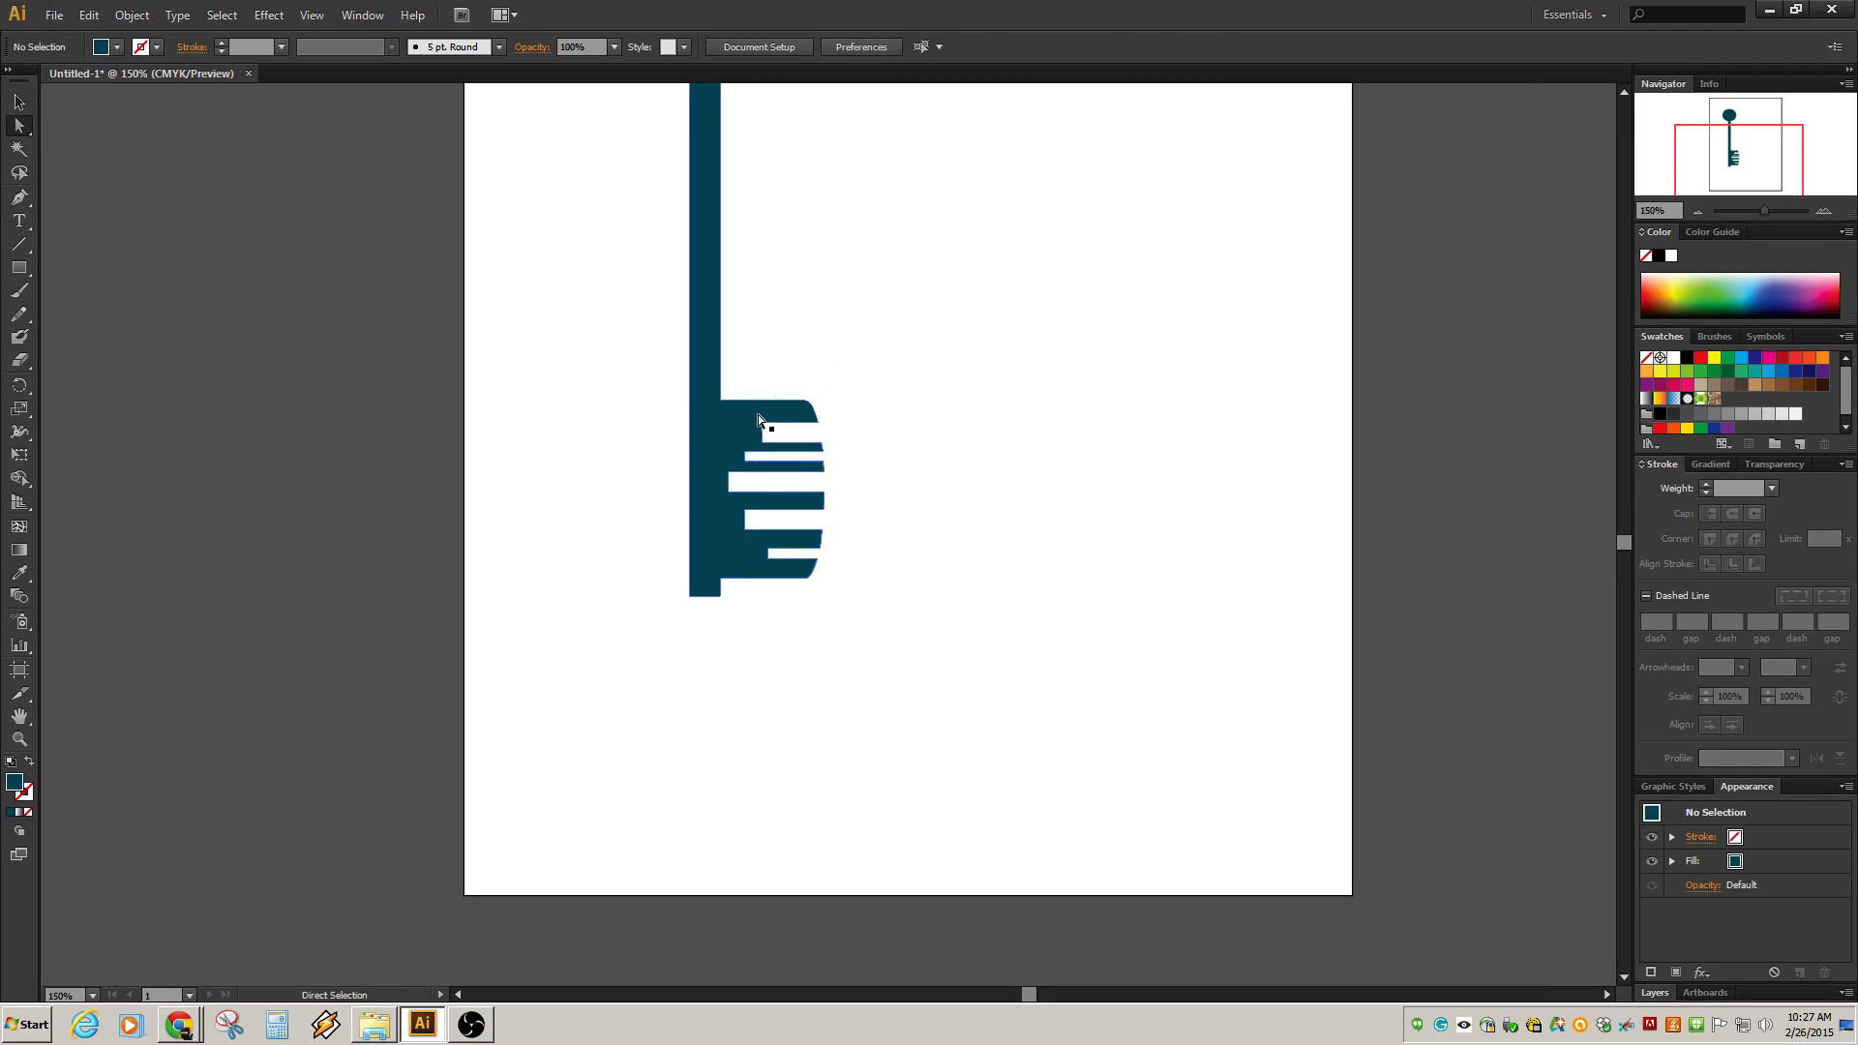
pyautogui.click(761, 424)
pyautogui.rightClick(811, 522)
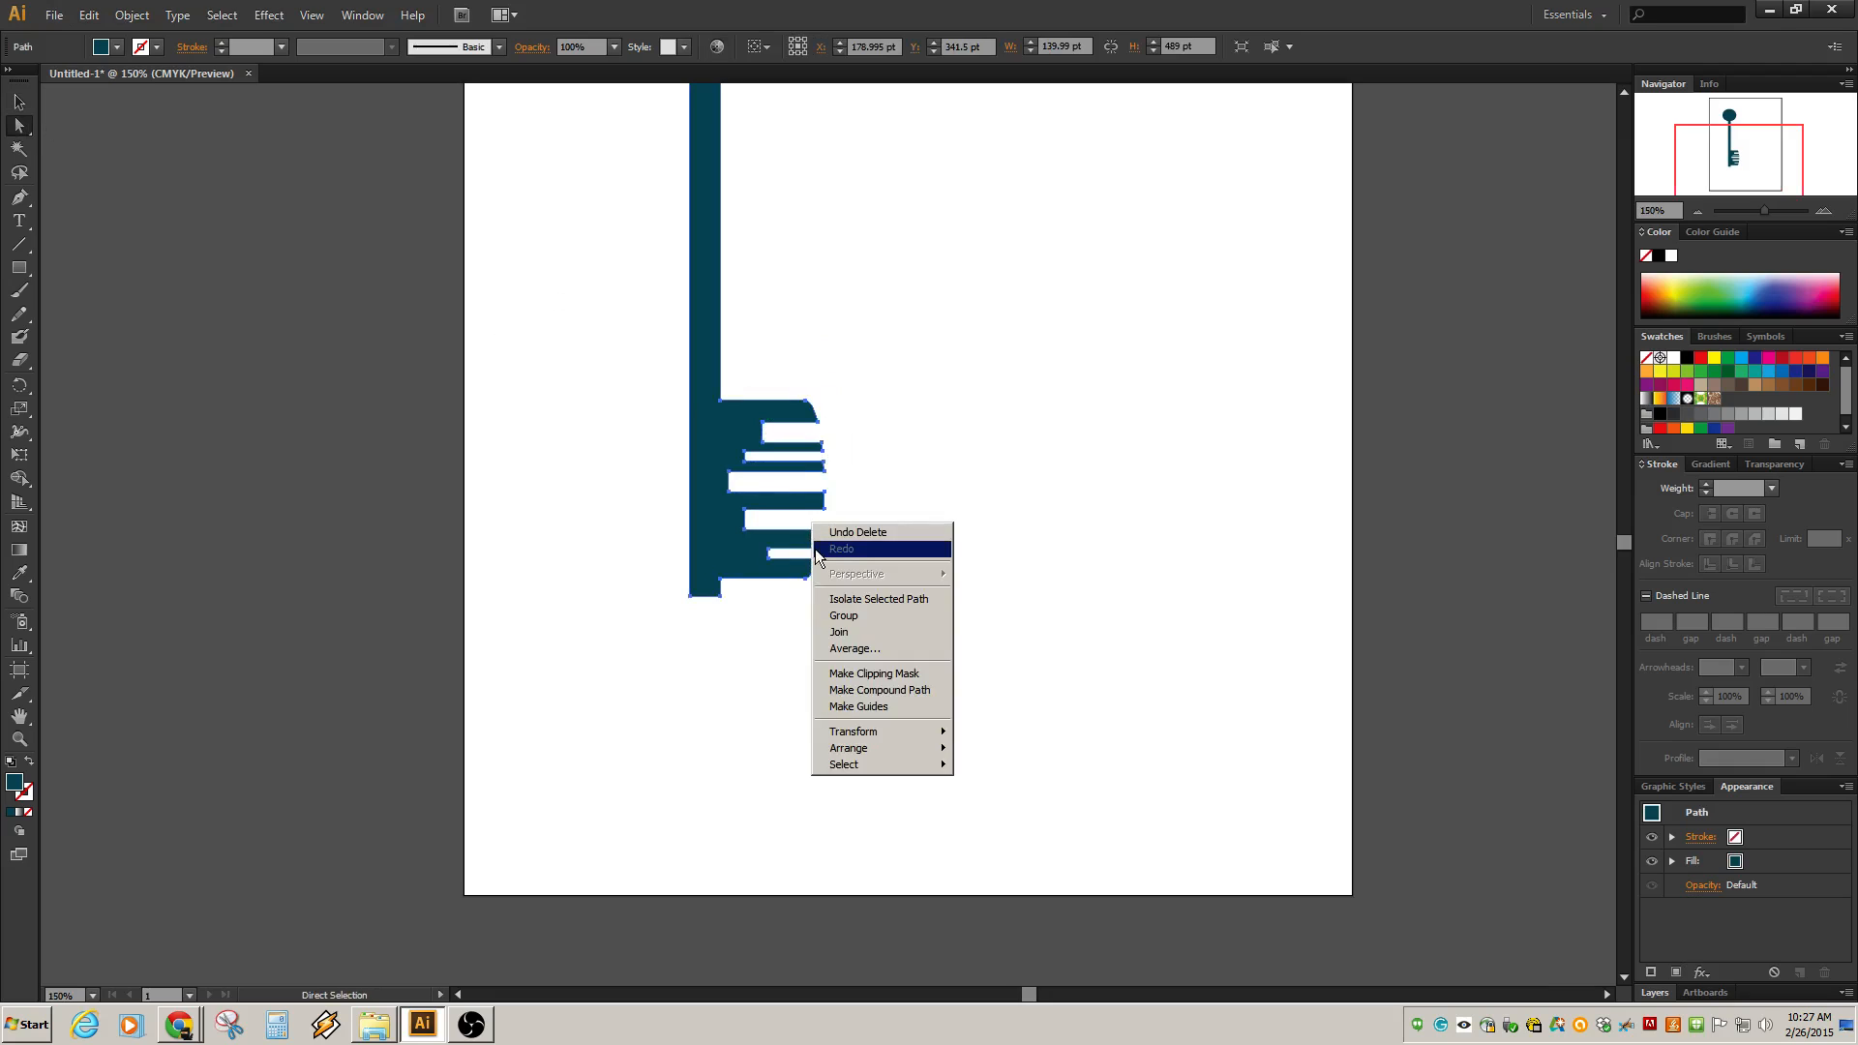
pyautogui.moveTo(765, 346); pyautogui.dragTo(858, 634)
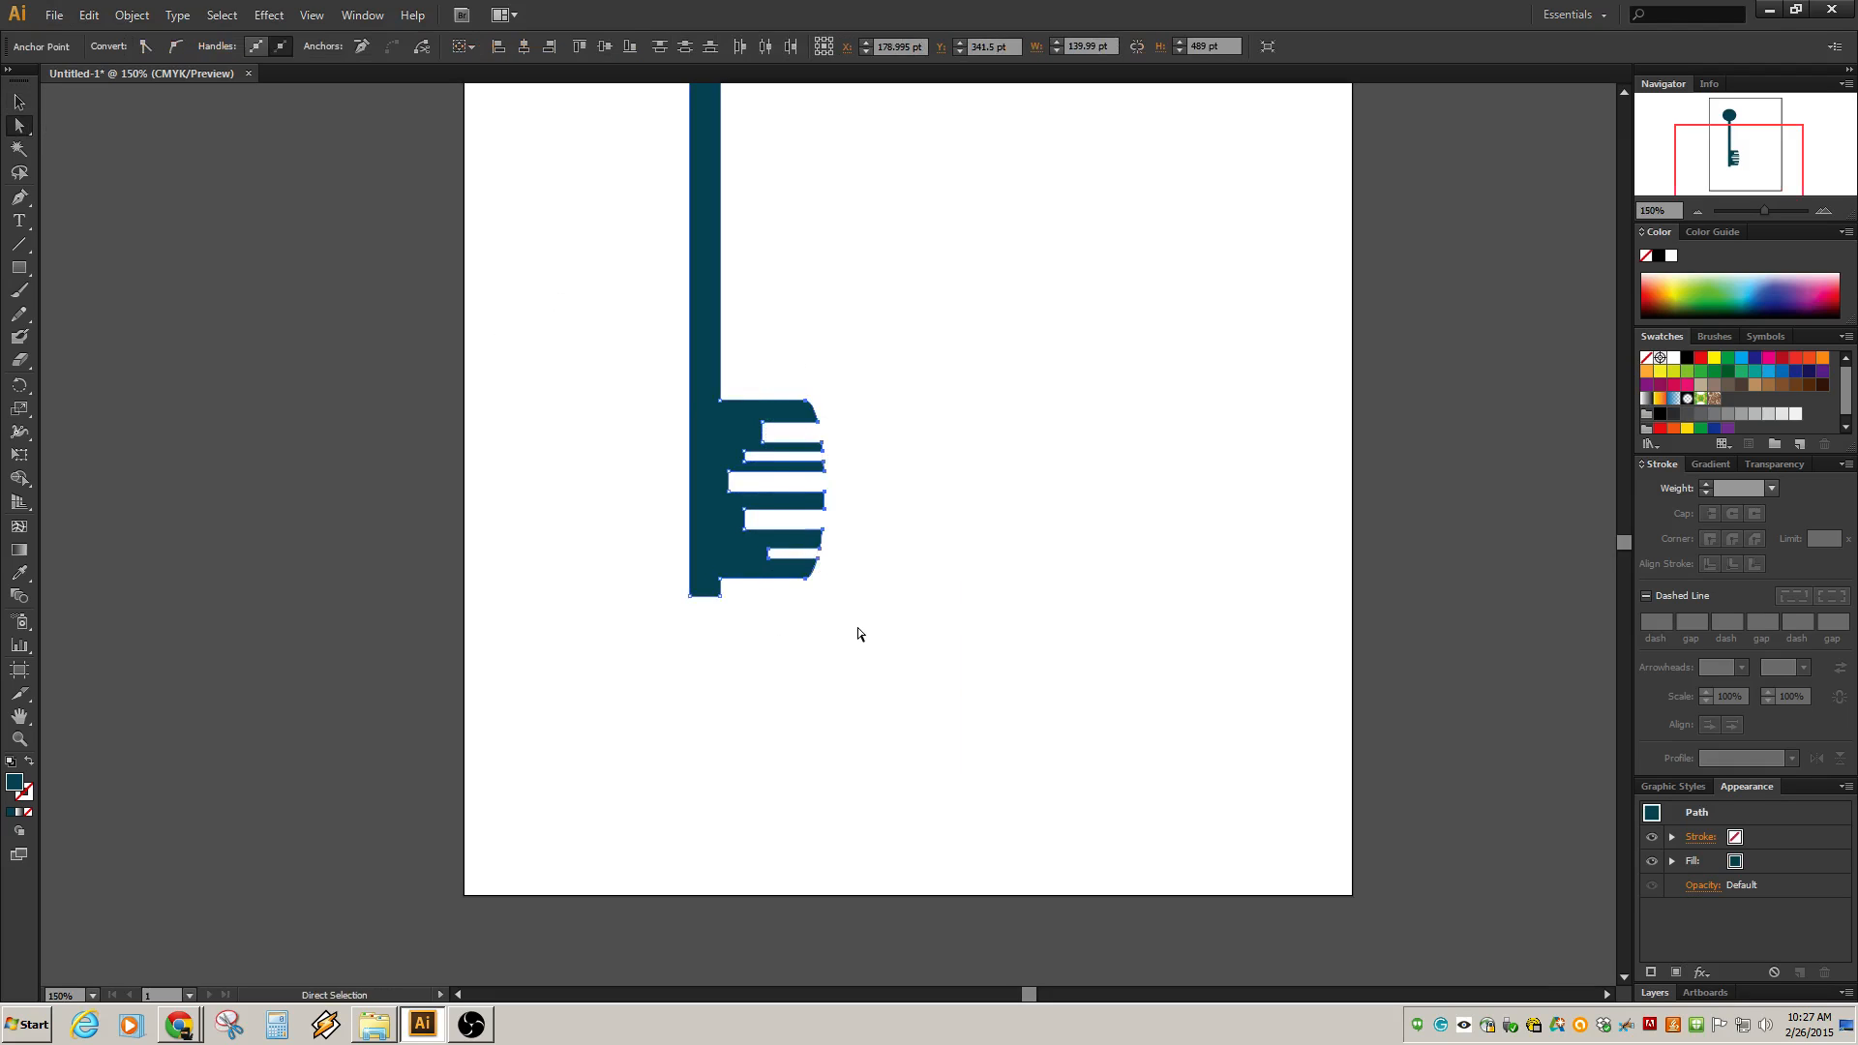
pyautogui.press('w')
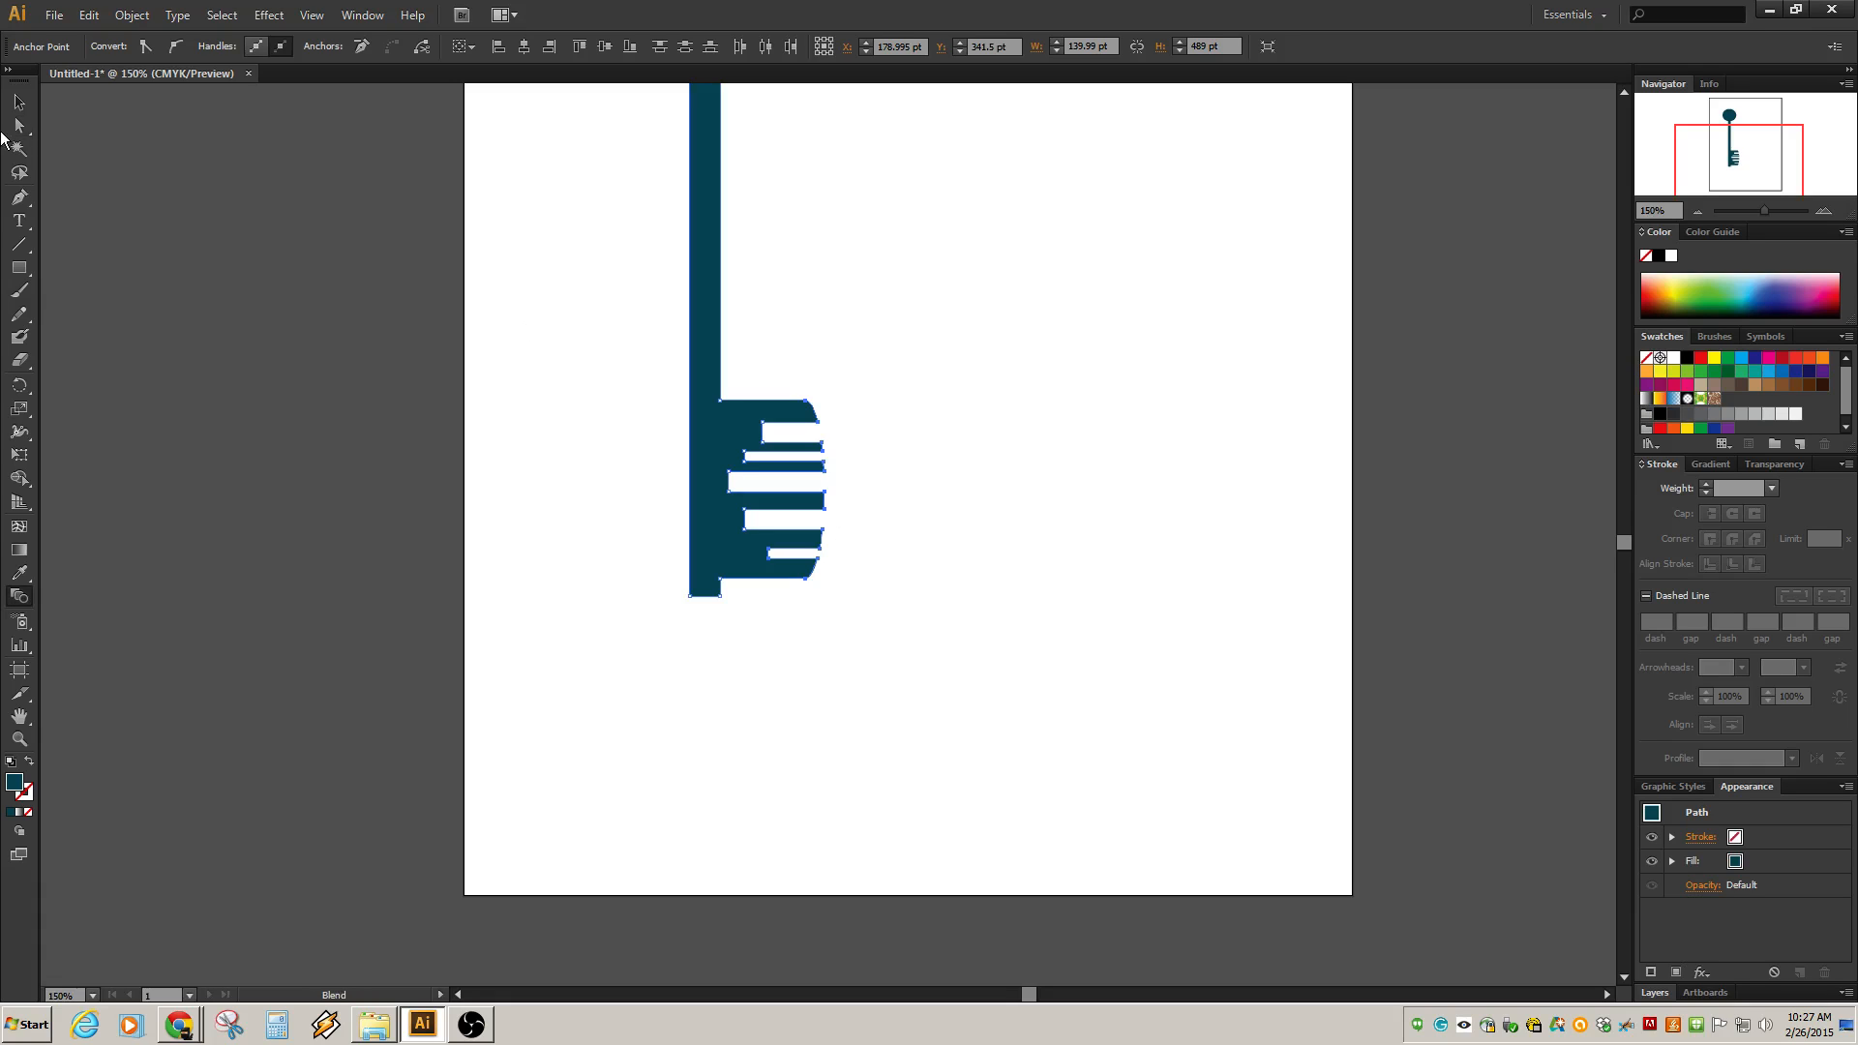
pyautogui.press('v')
pyautogui.press('a')
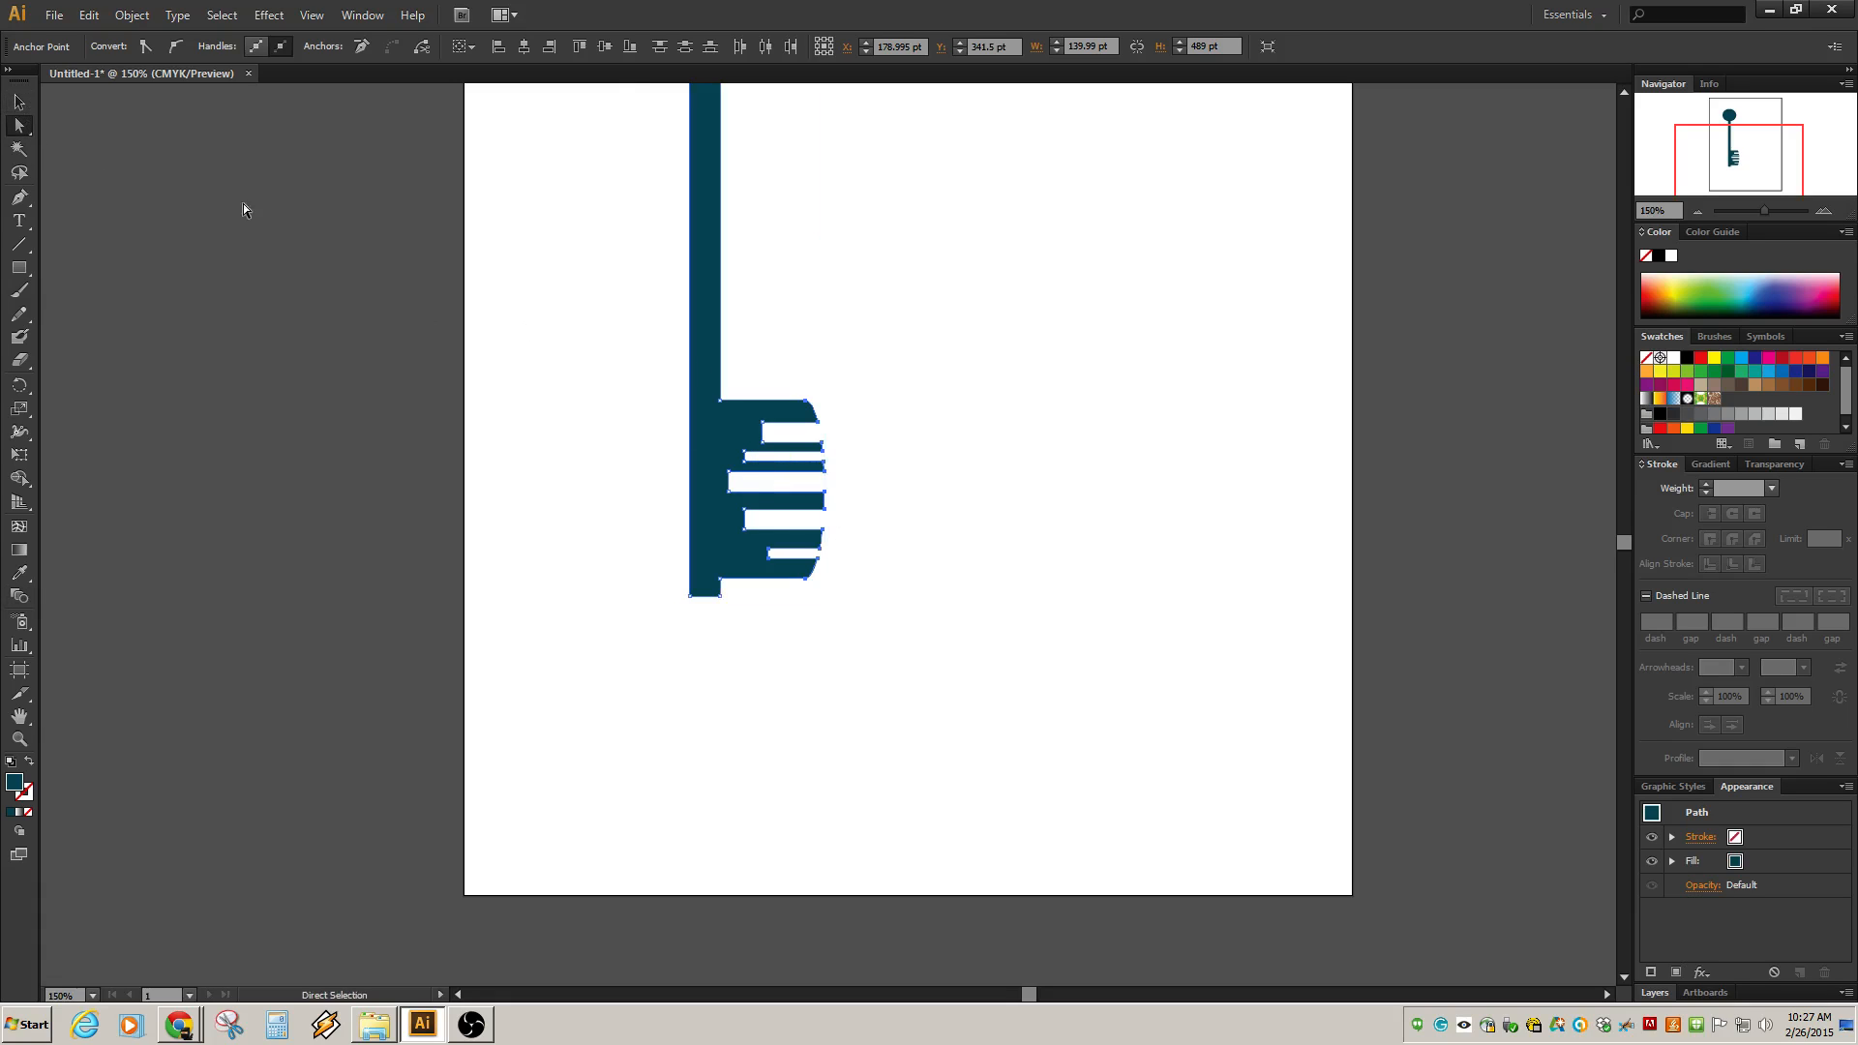
pyautogui.moveTo(950, 355); pyautogui.dragTo(760, 653)
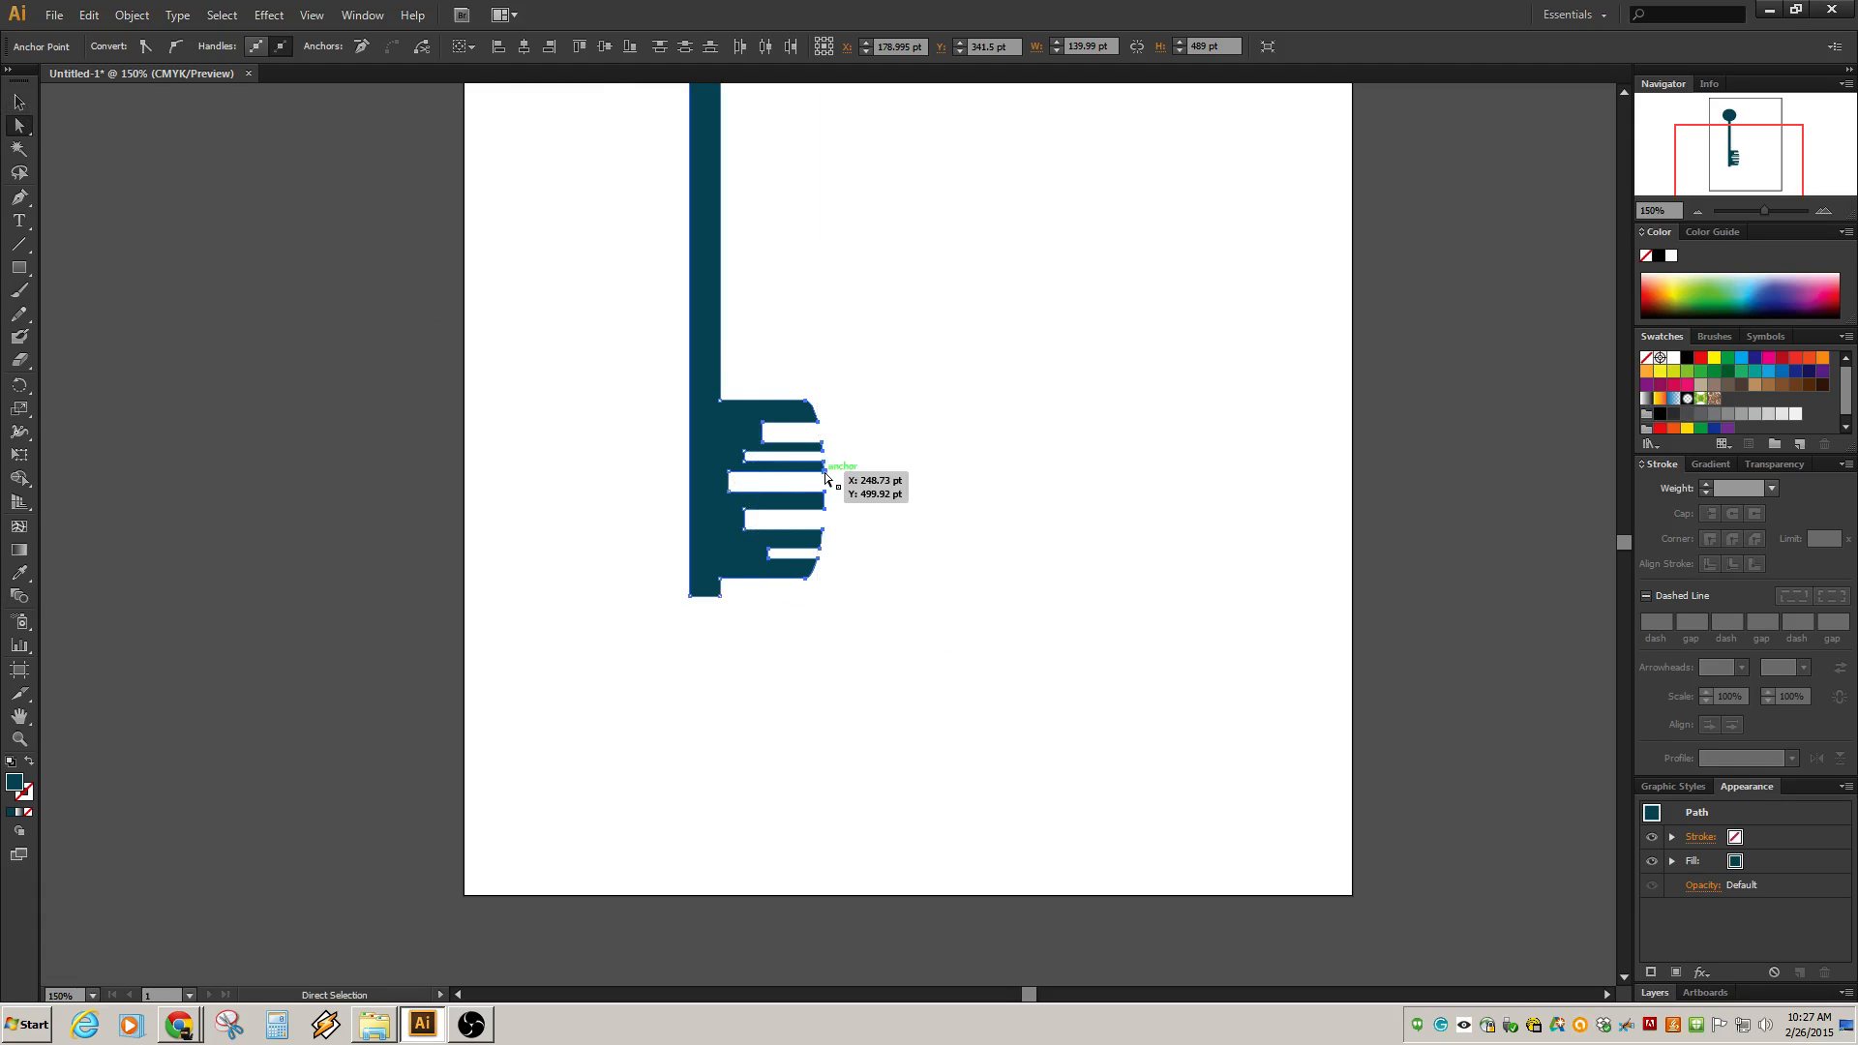
pyautogui.press('Left')
pyautogui.press('Left')
pyautogui.press('Left')
pyautogui.press('Left')
pyautogui.press('Left')
pyautogui.press('Left')
pyautogui.press('Left')
pyautogui.press('Left')
pyautogui.press('Left')
pyautogui.press('Left')
pyautogui.press('Left')
pyautogui.press('Left')
pyautogui.press('Left')
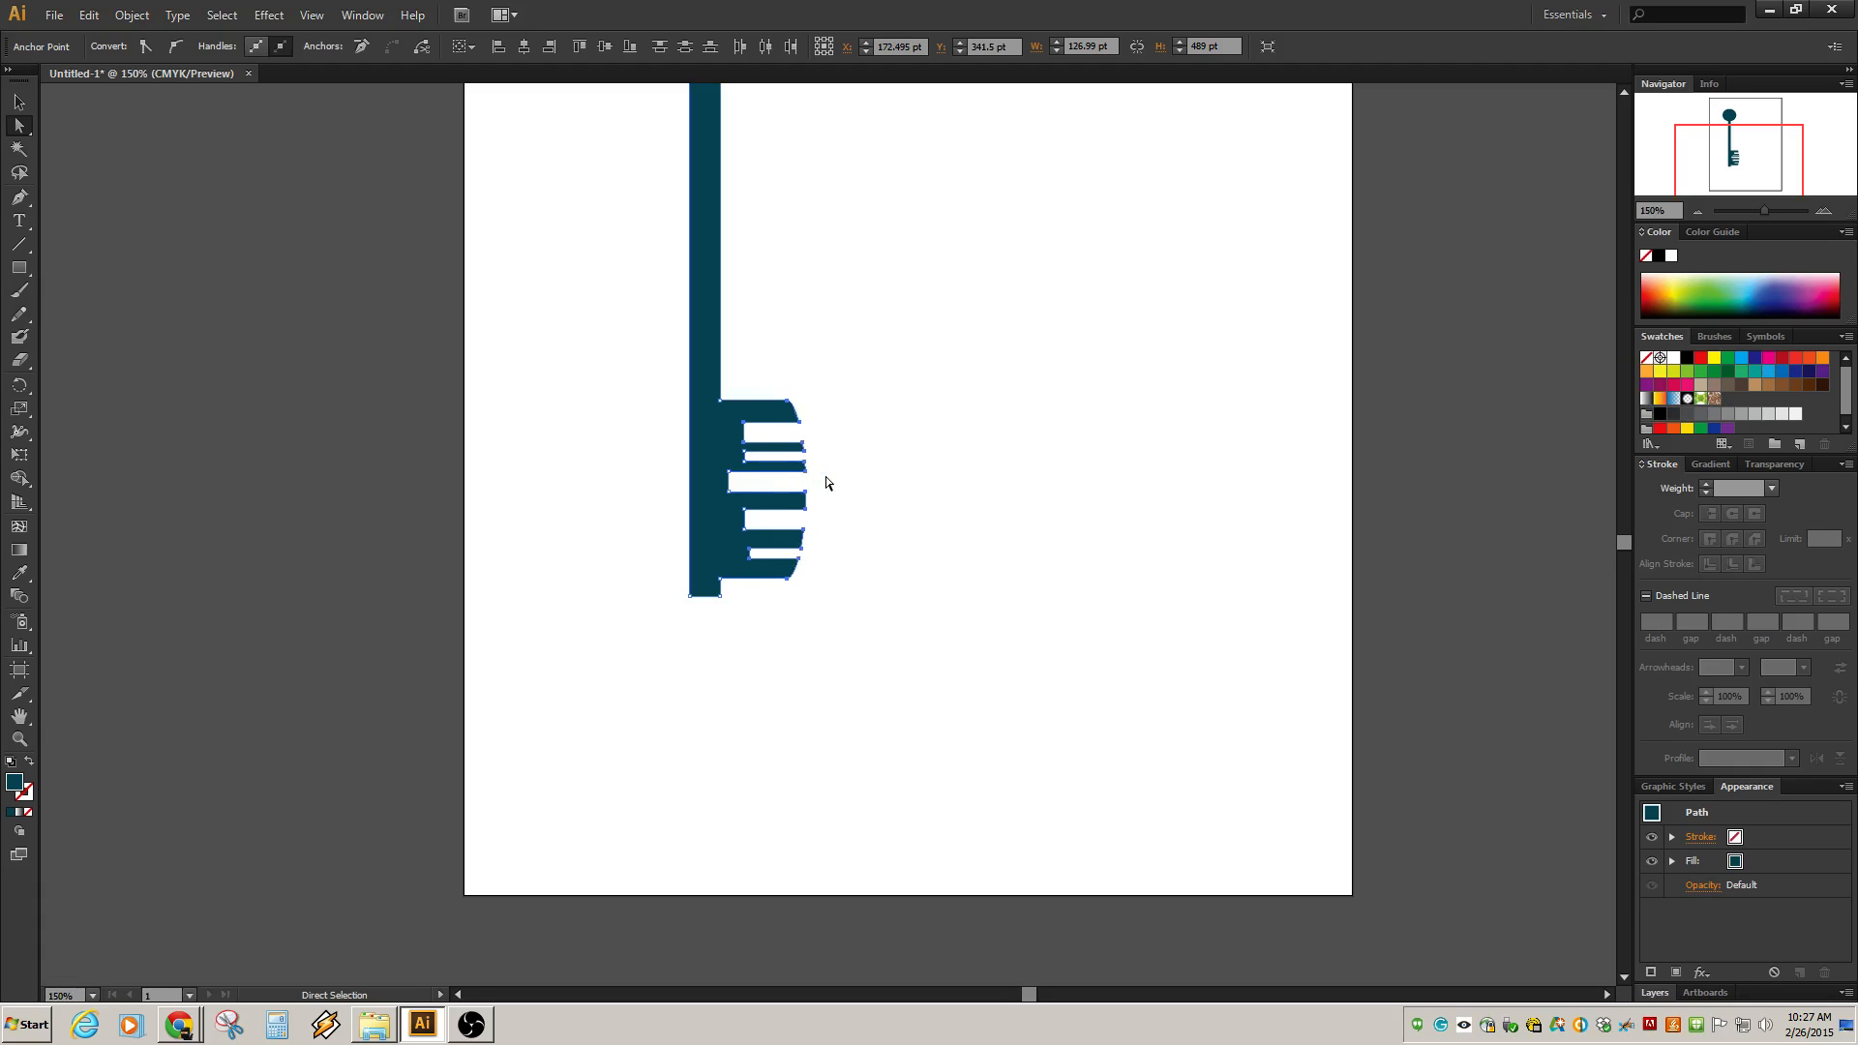
pyautogui.press('Left')
pyautogui.press('Left')
pyautogui.press('Left')
pyautogui.press('Left')
pyautogui.press('Left')
pyautogui.press('Left')
pyautogui.press('Left')
pyautogui.press('Left')
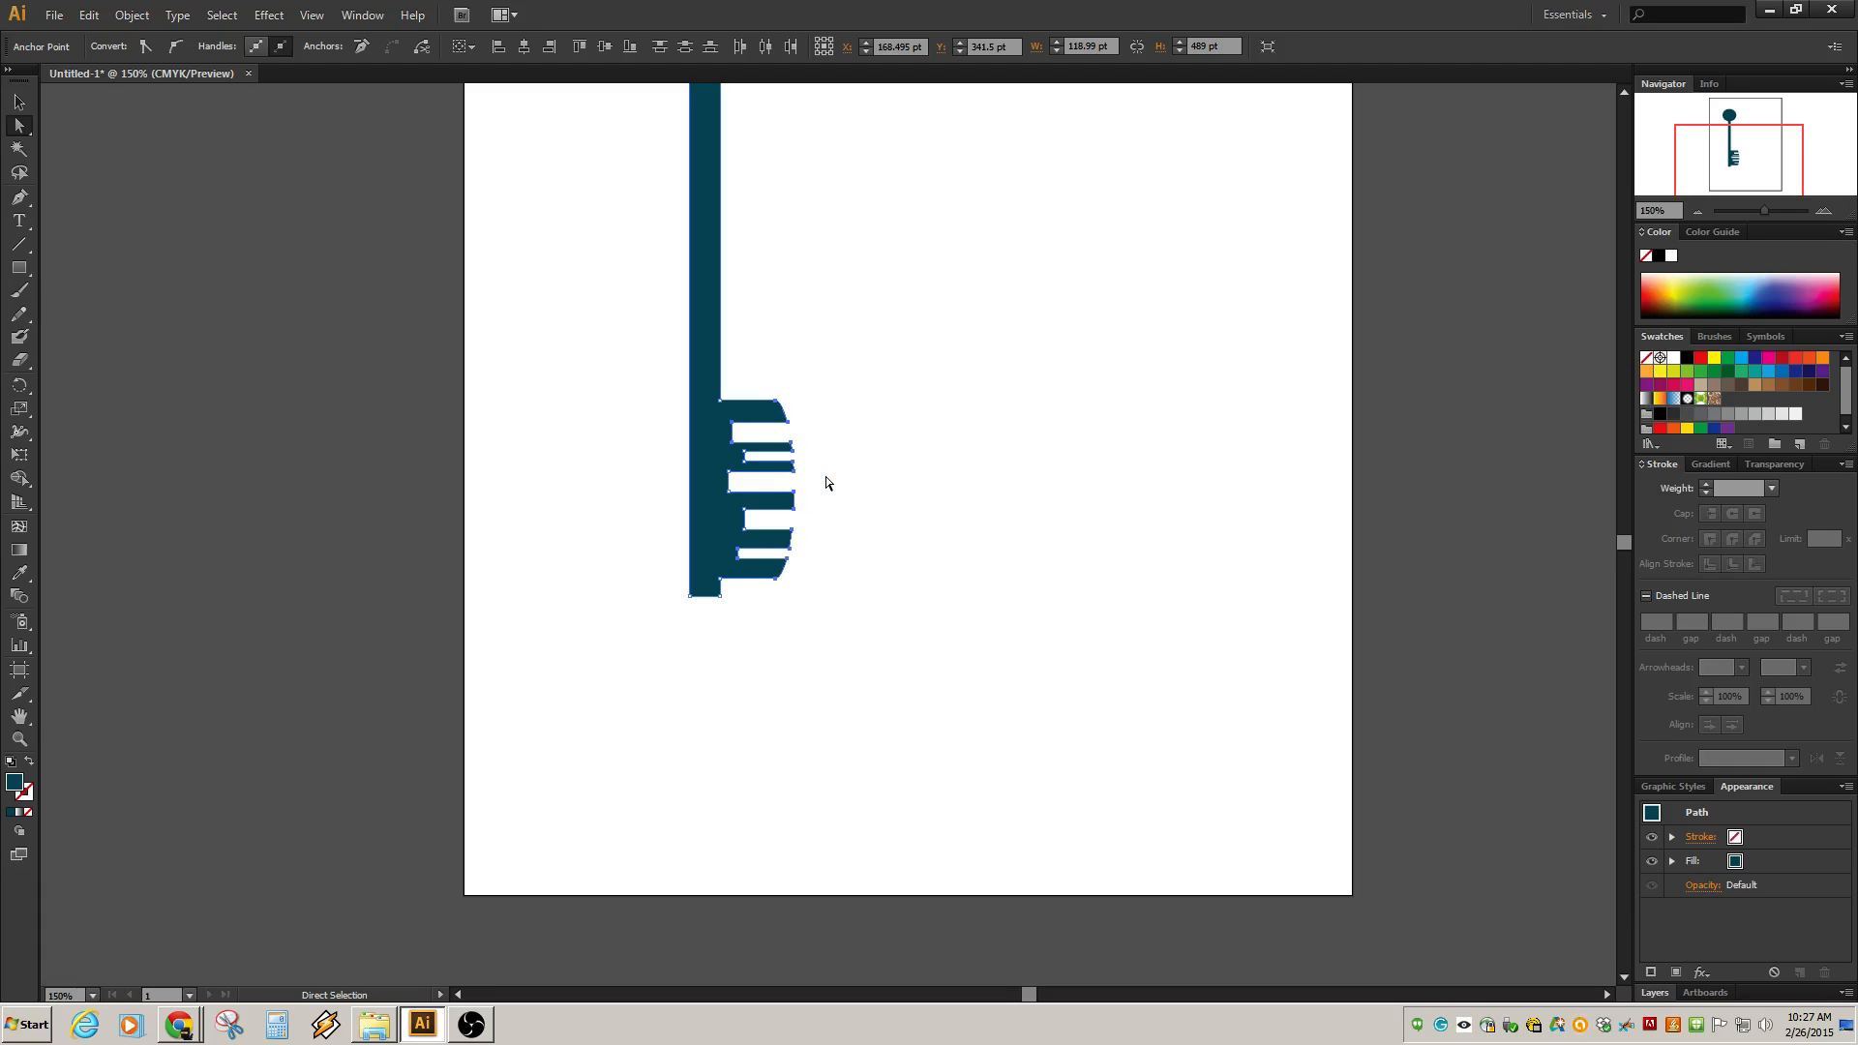
pyautogui.press('Right')
pyautogui.click(863, 486)
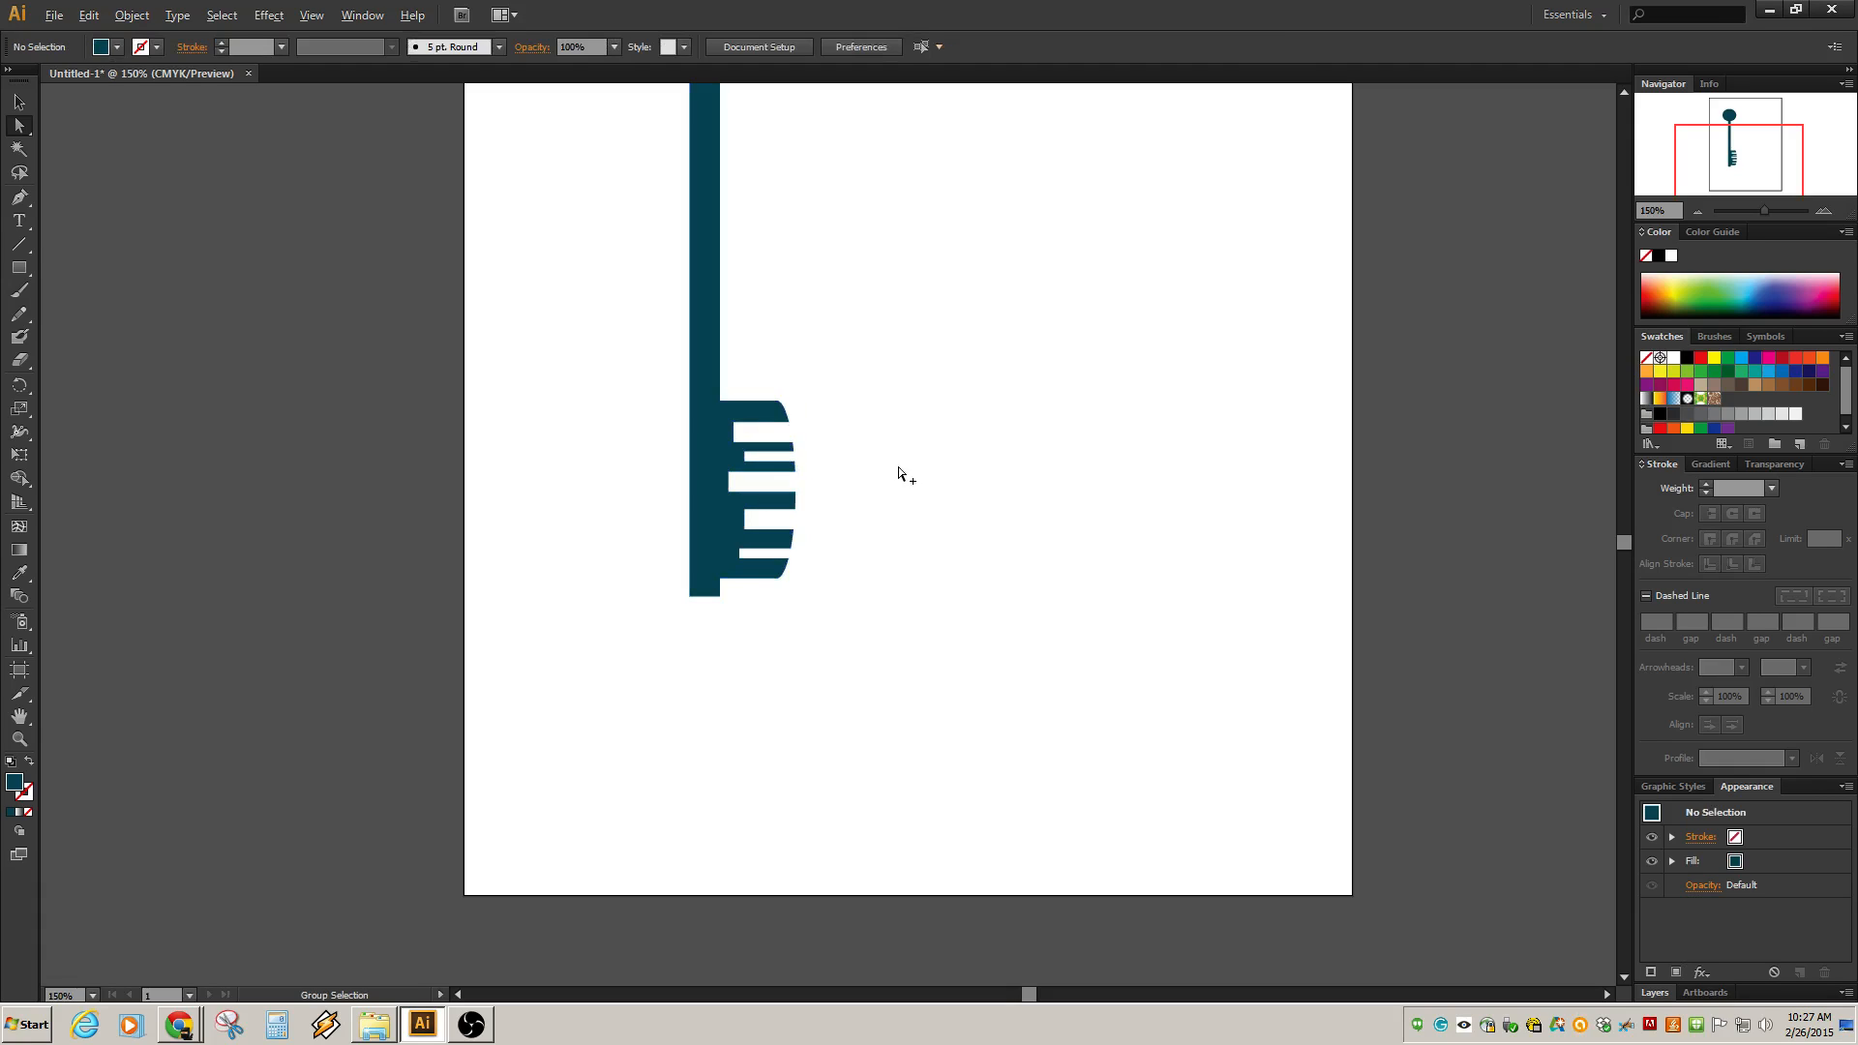
# Select the key and open the Pathfinder panel beside it.
pyautogui.scroll(-3, 902, 474)
pyautogui.moveTo(920, 317); pyautogui.dragTo(909, 319)
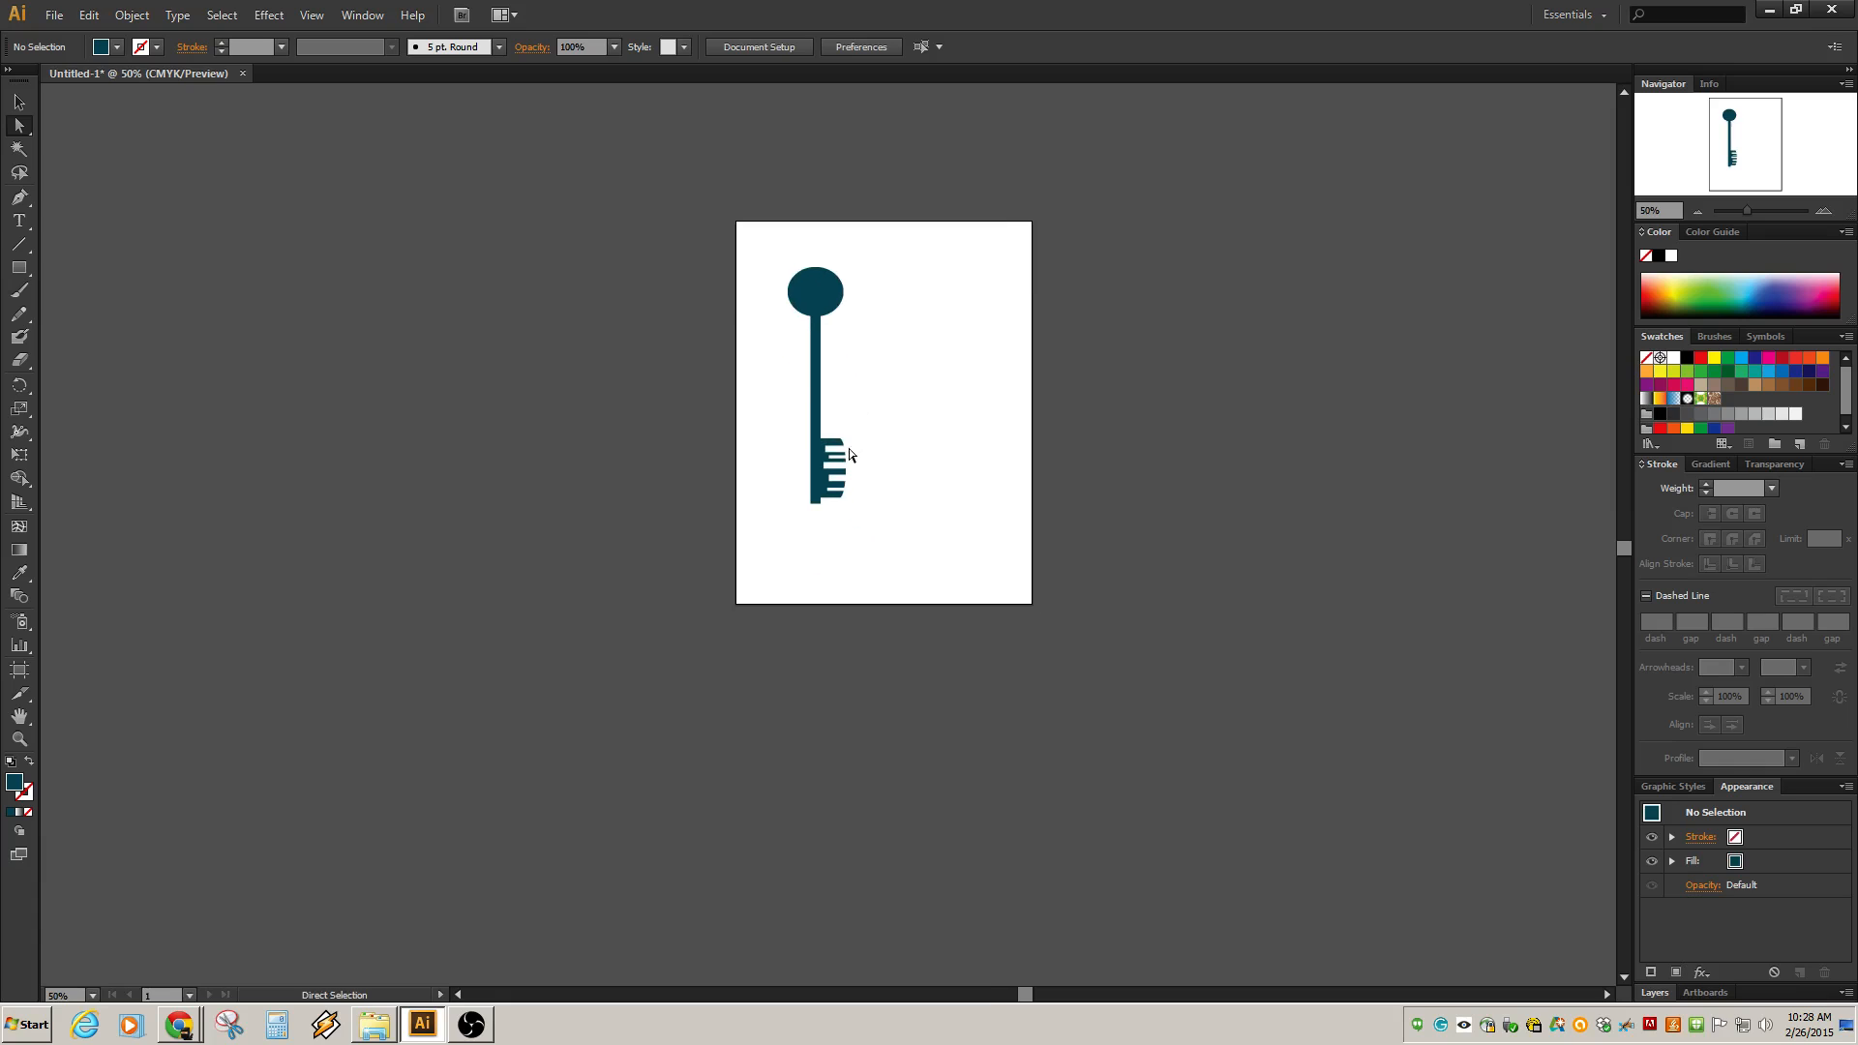
pyautogui.scroll(3, 845, 459)
pyautogui.scroll(-2, 845, 458)
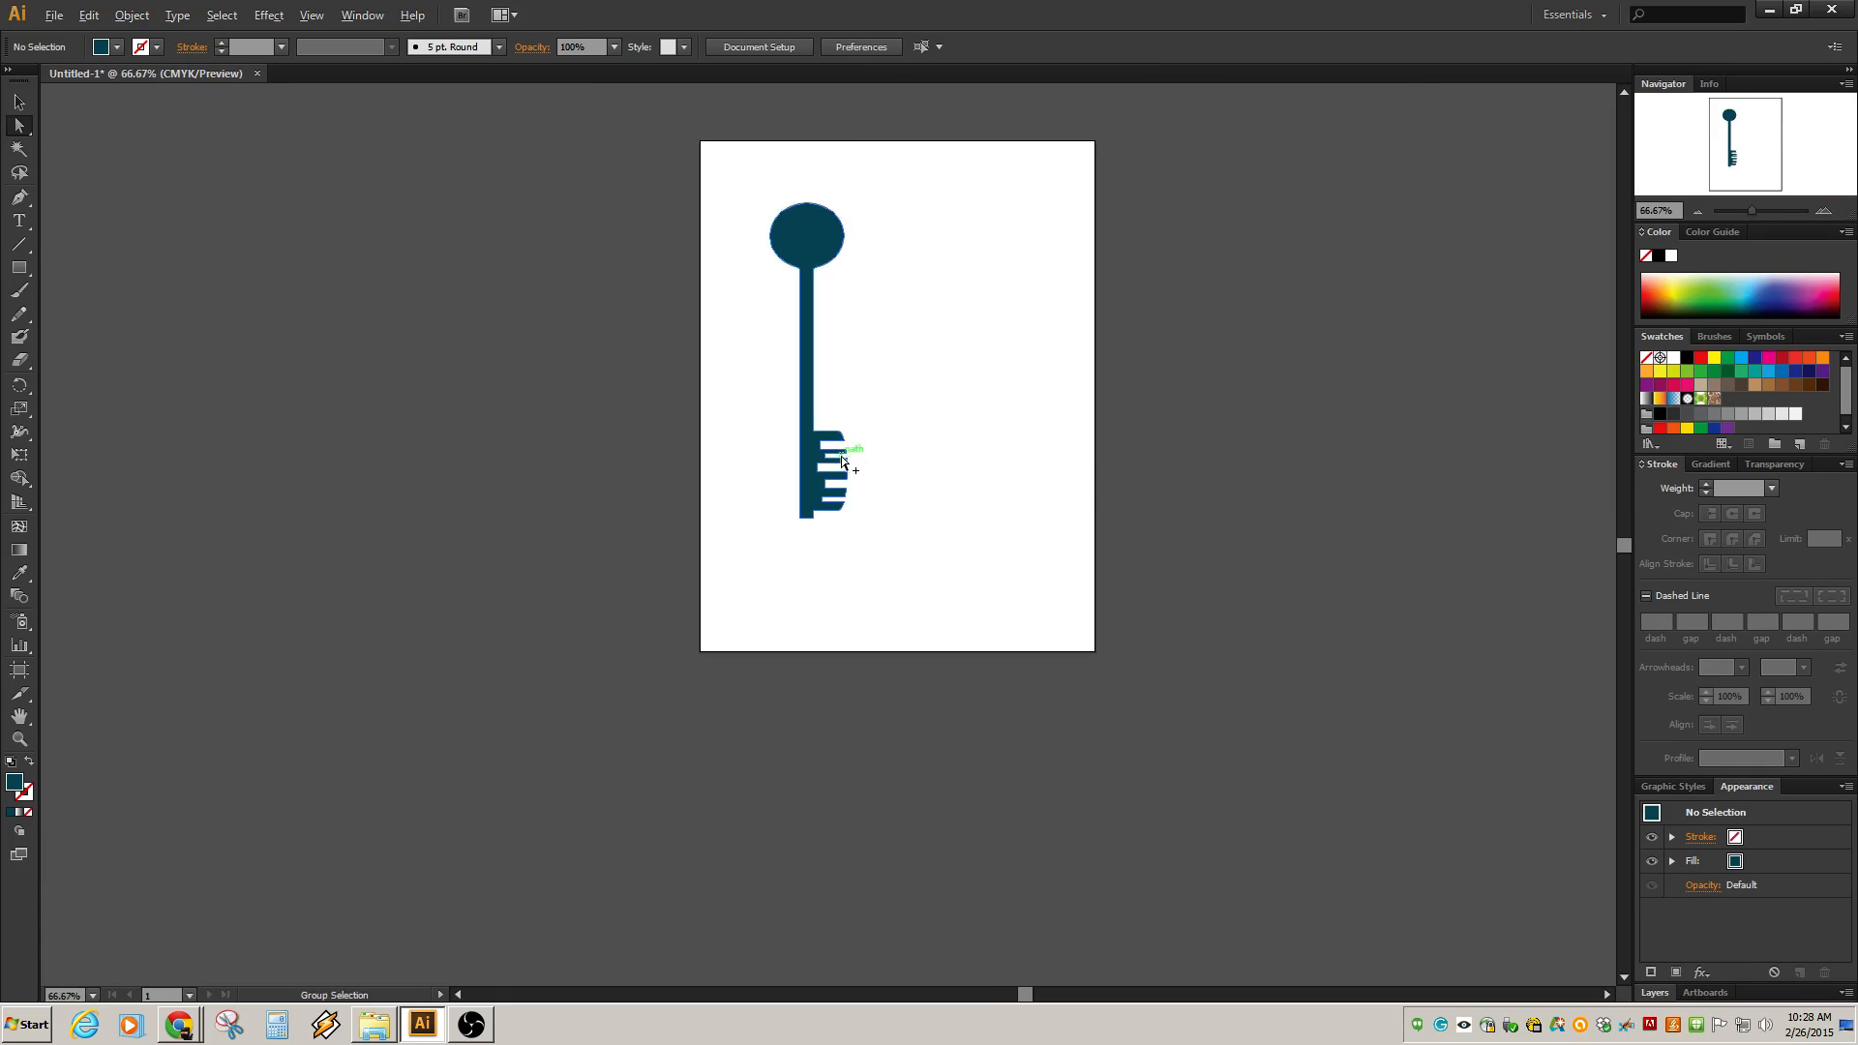
pyautogui.scroll(1, 820, 421)
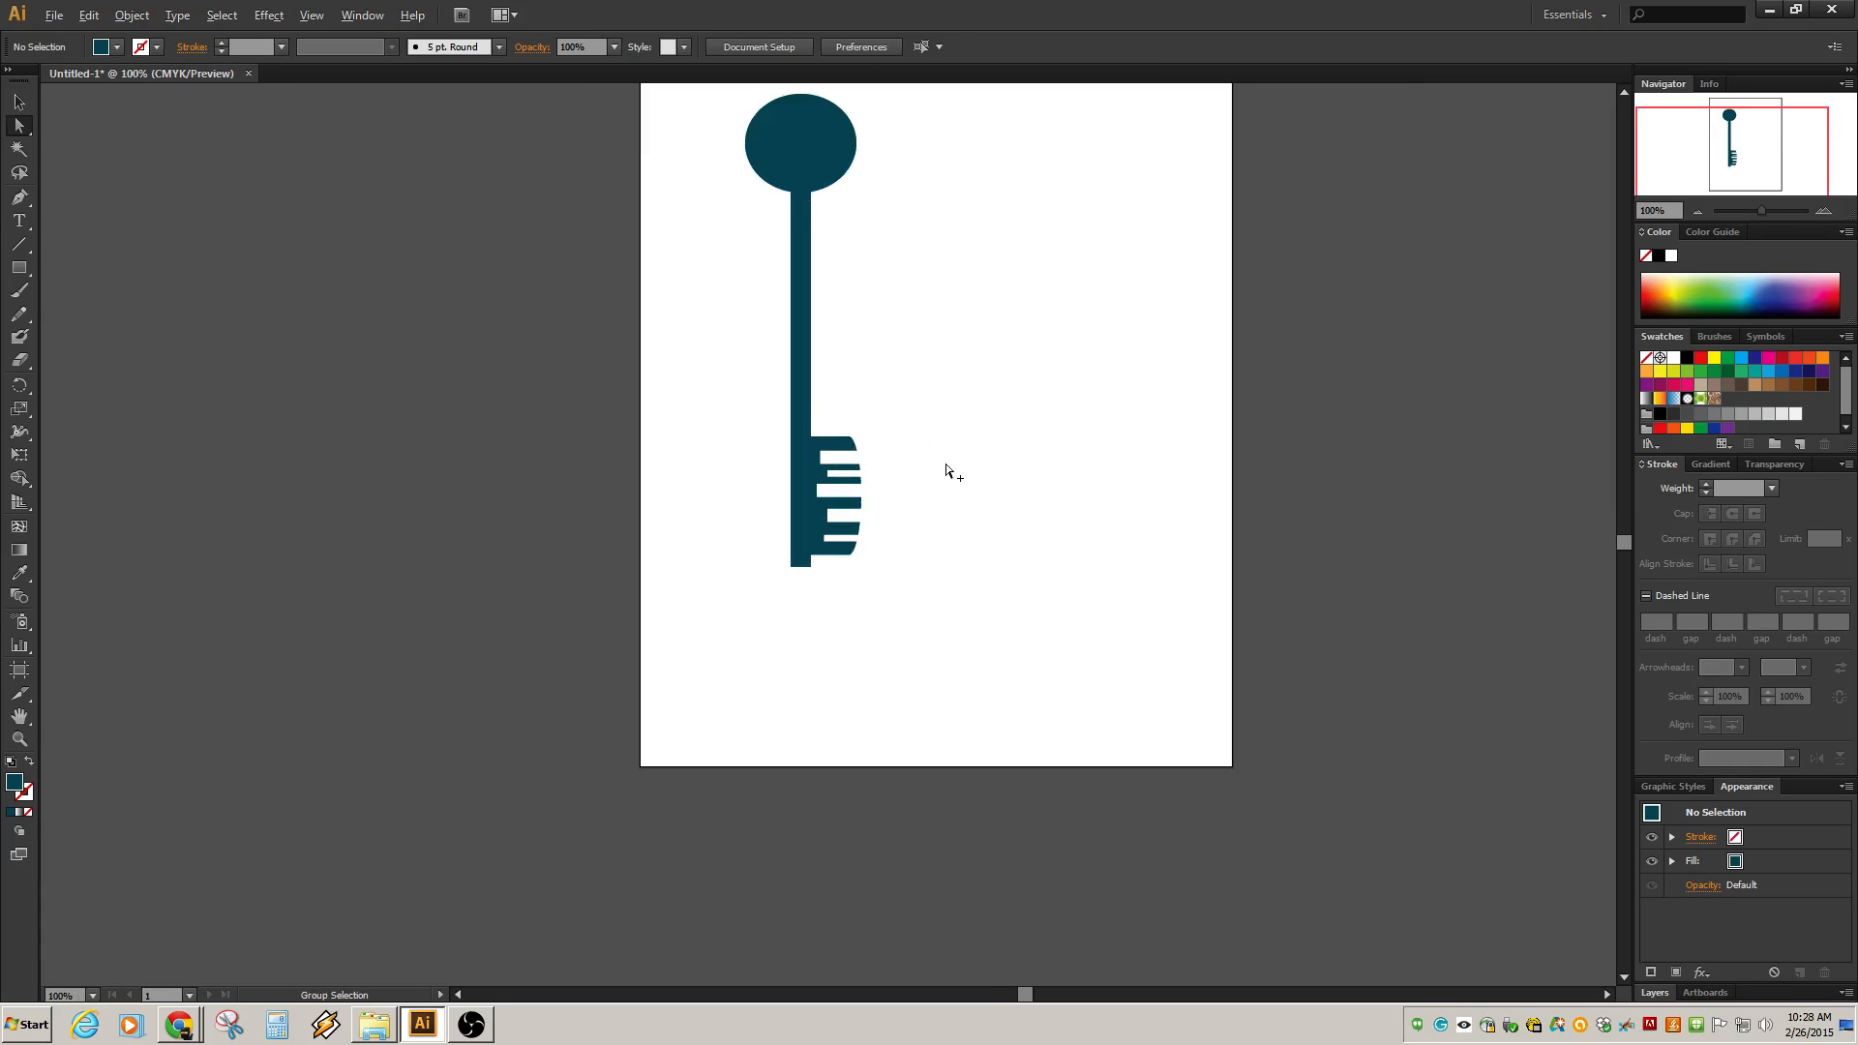
pyautogui.moveTo(933, 255); pyautogui.dragTo(987, 462)
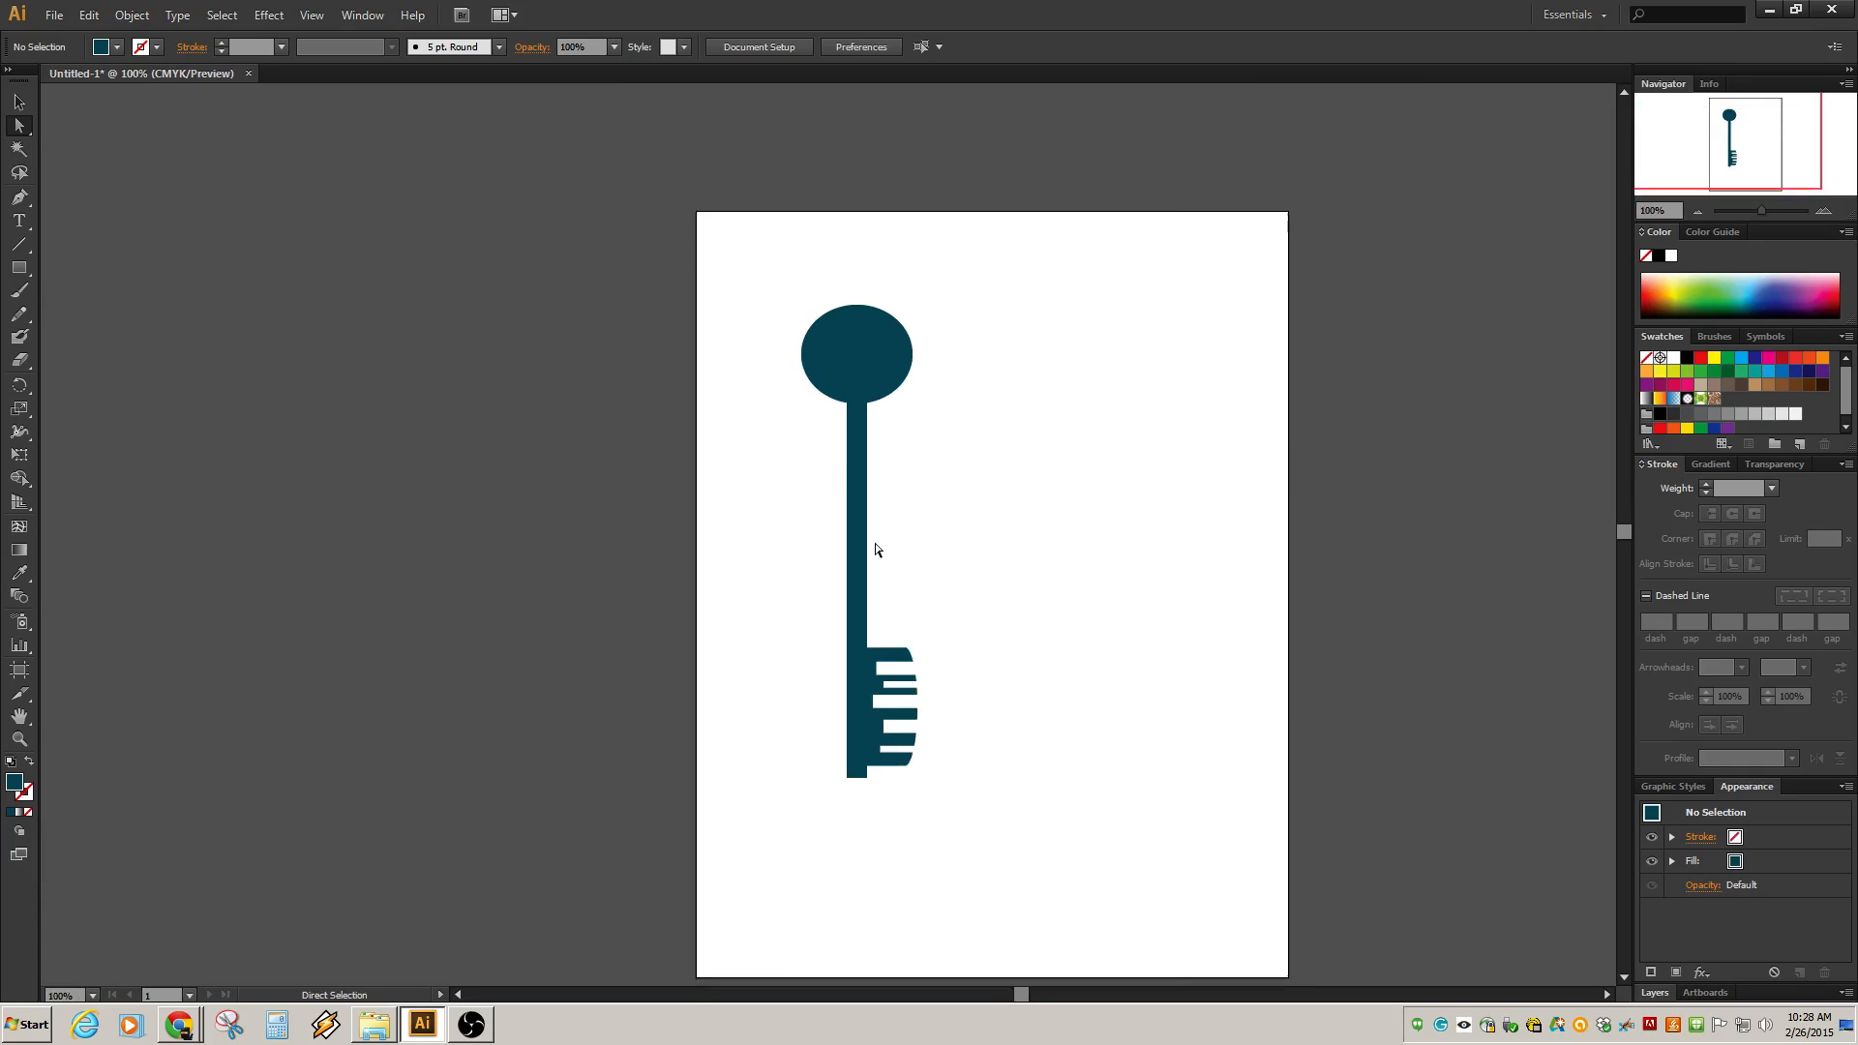
pyautogui.scroll(-1, 873, 542)
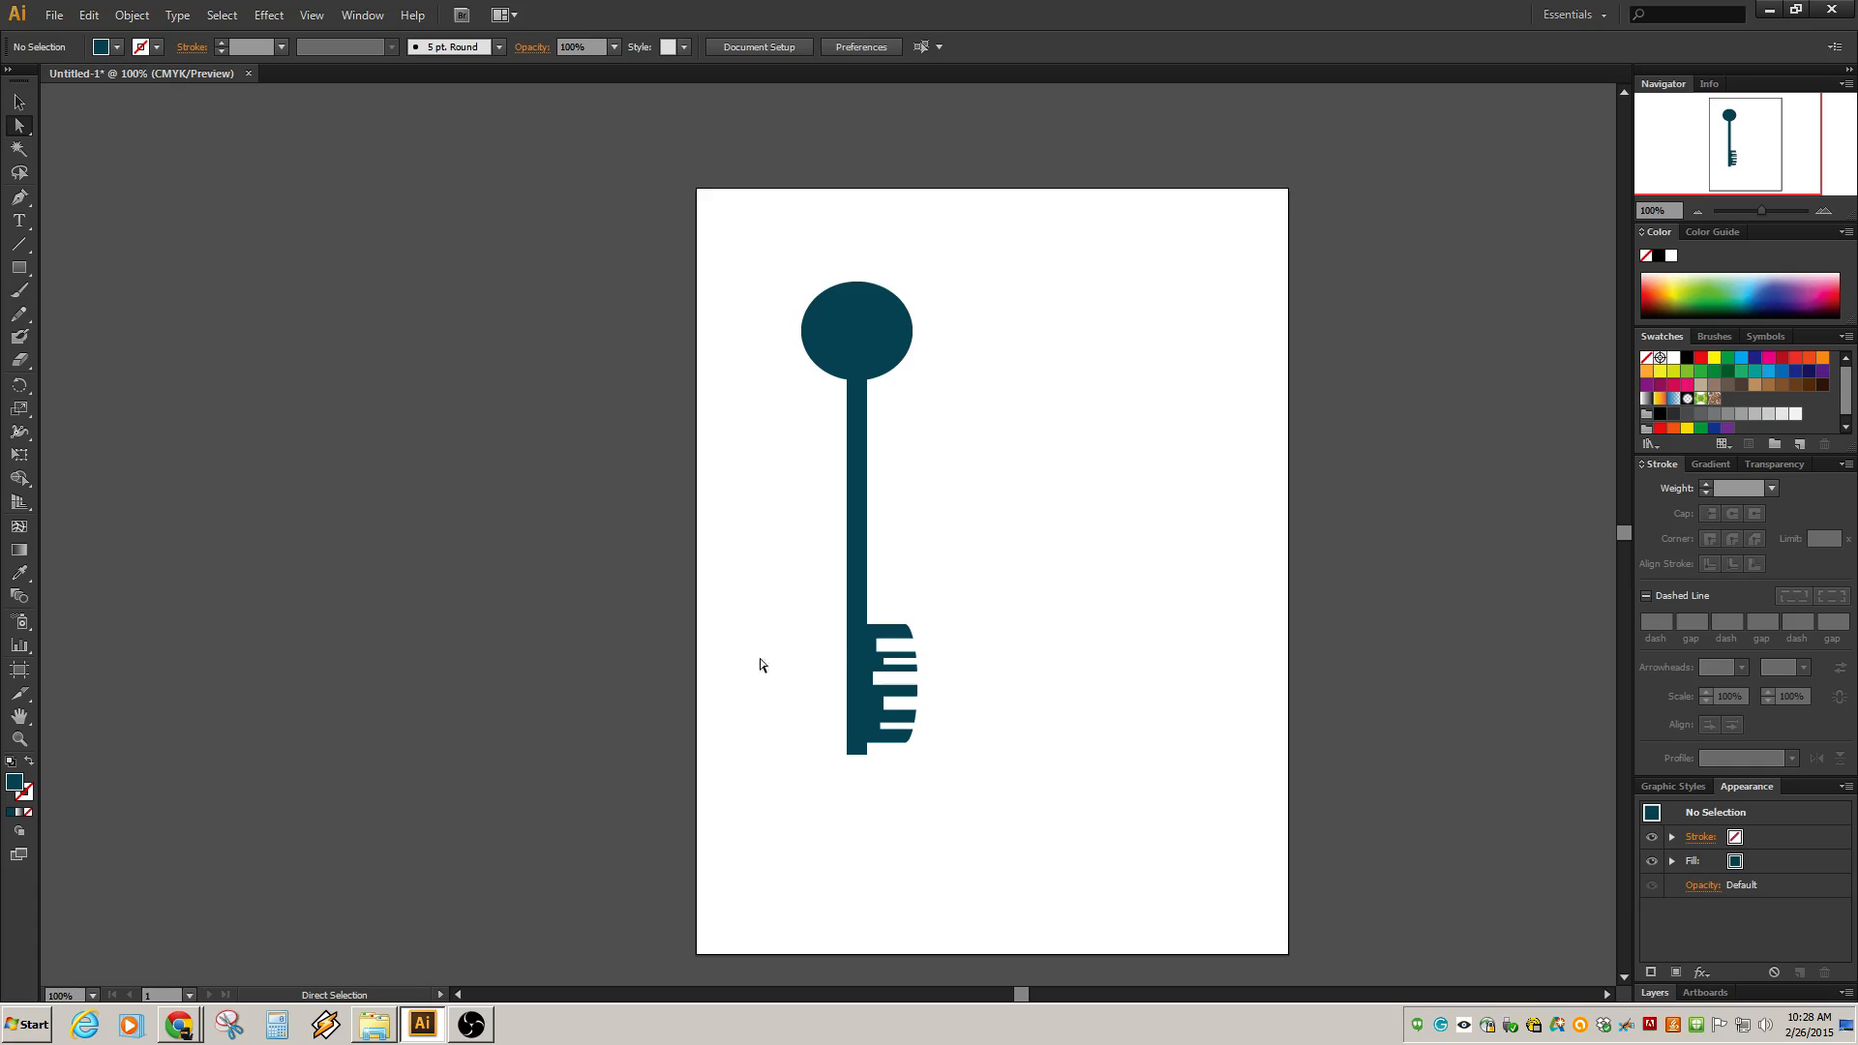
pyautogui.click(855, 432)
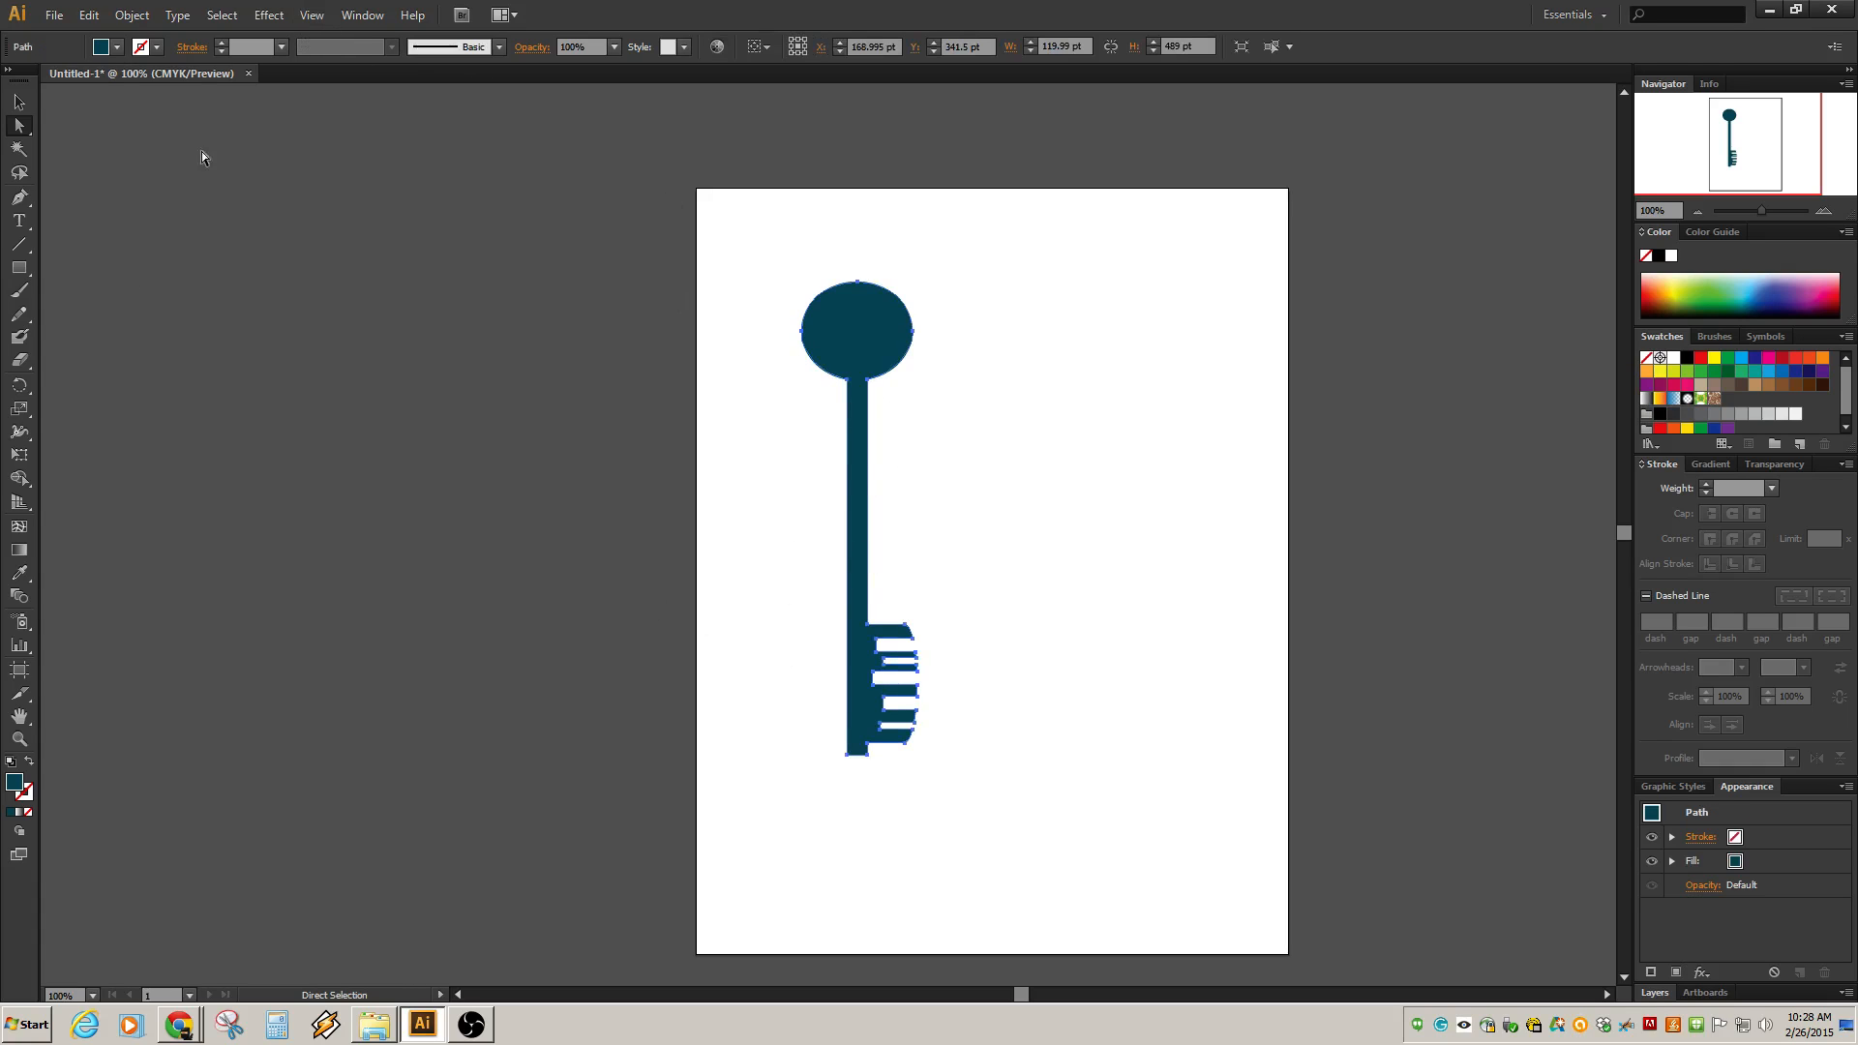
pyautogui.click(376, 18)
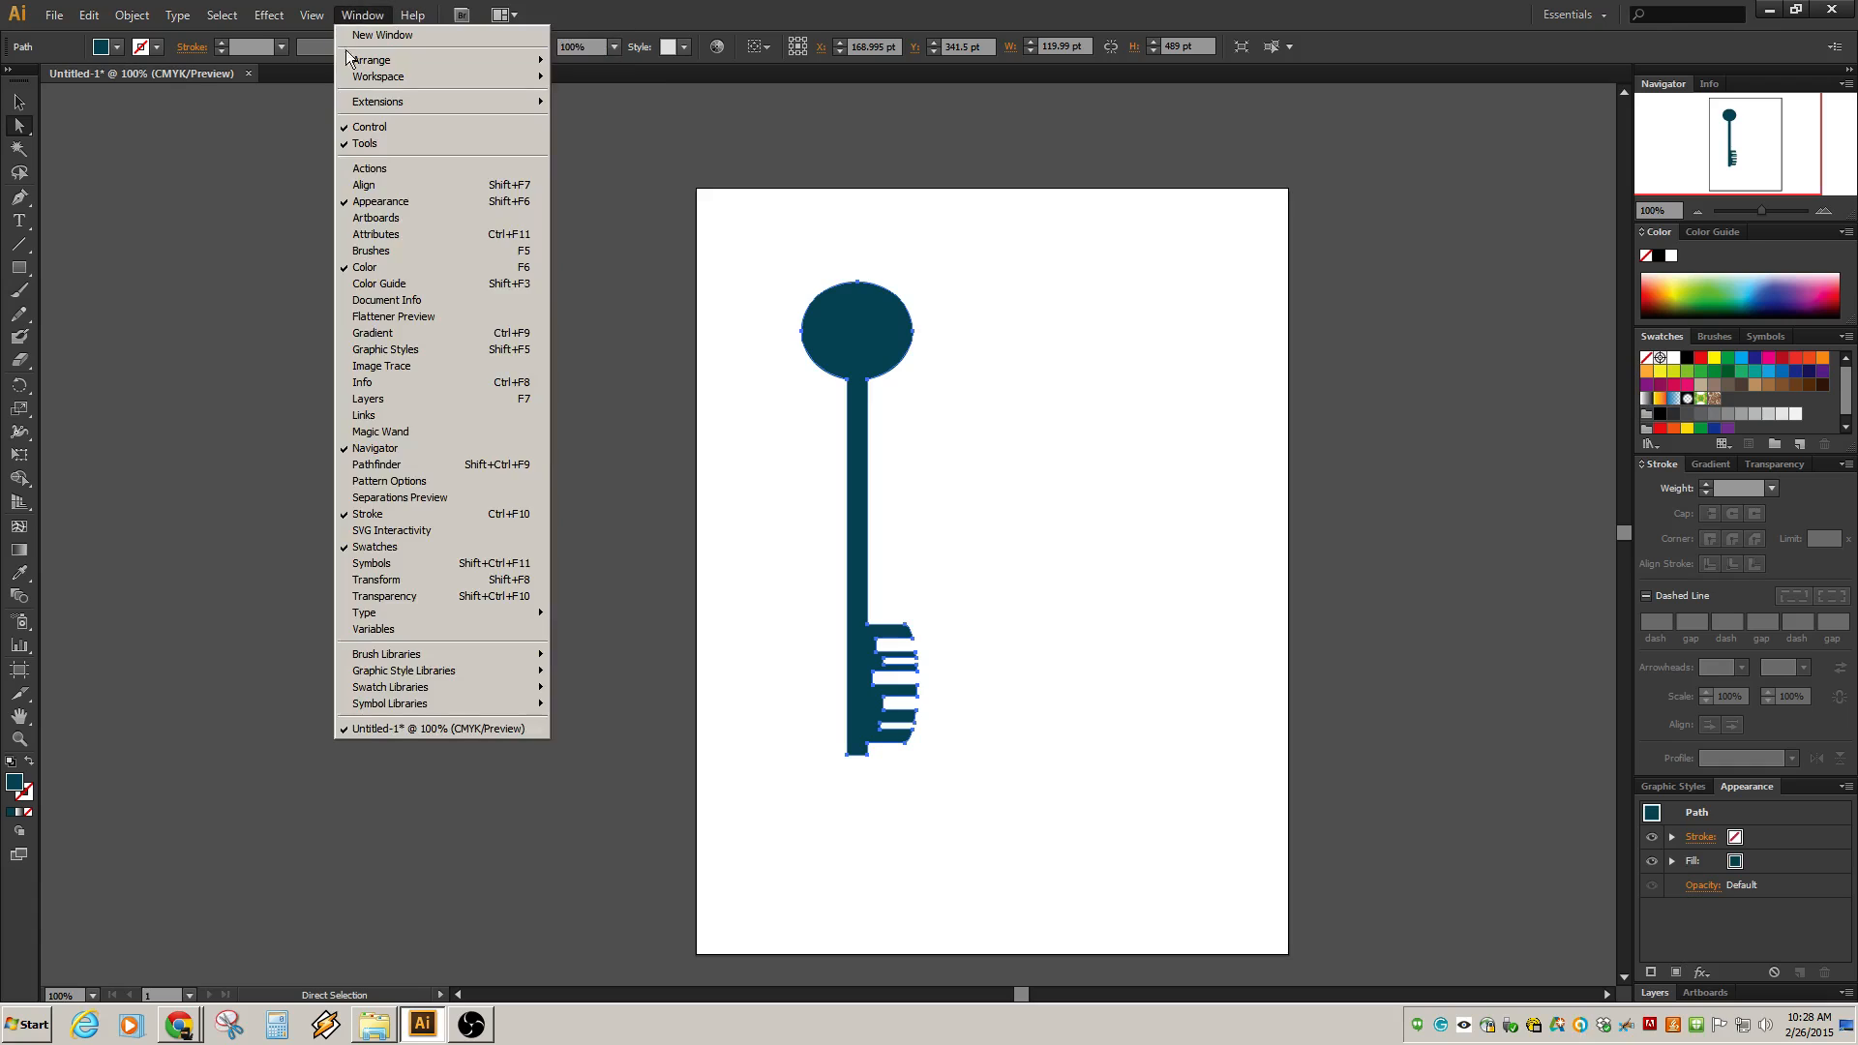
pyautogui.click(373, 466)
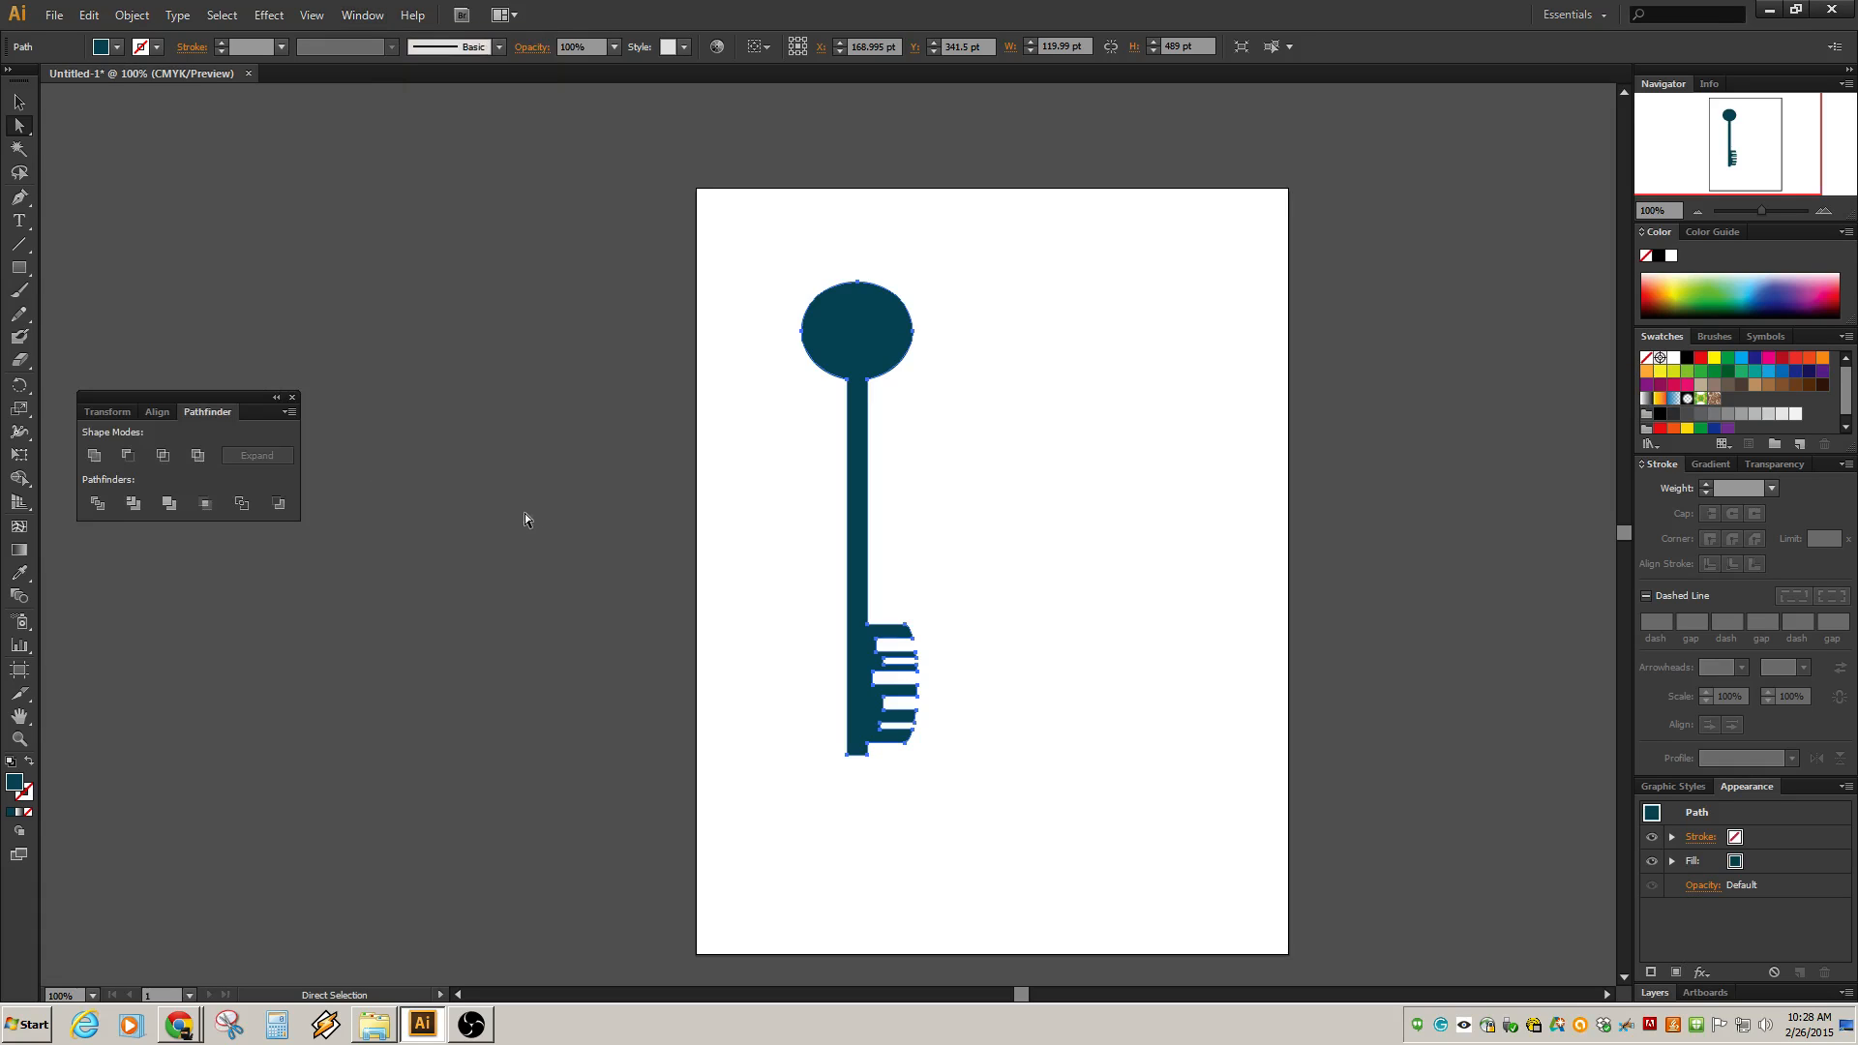
pyautogui.moveTo(208, 408); pyautogui.dragTo(655, 279)
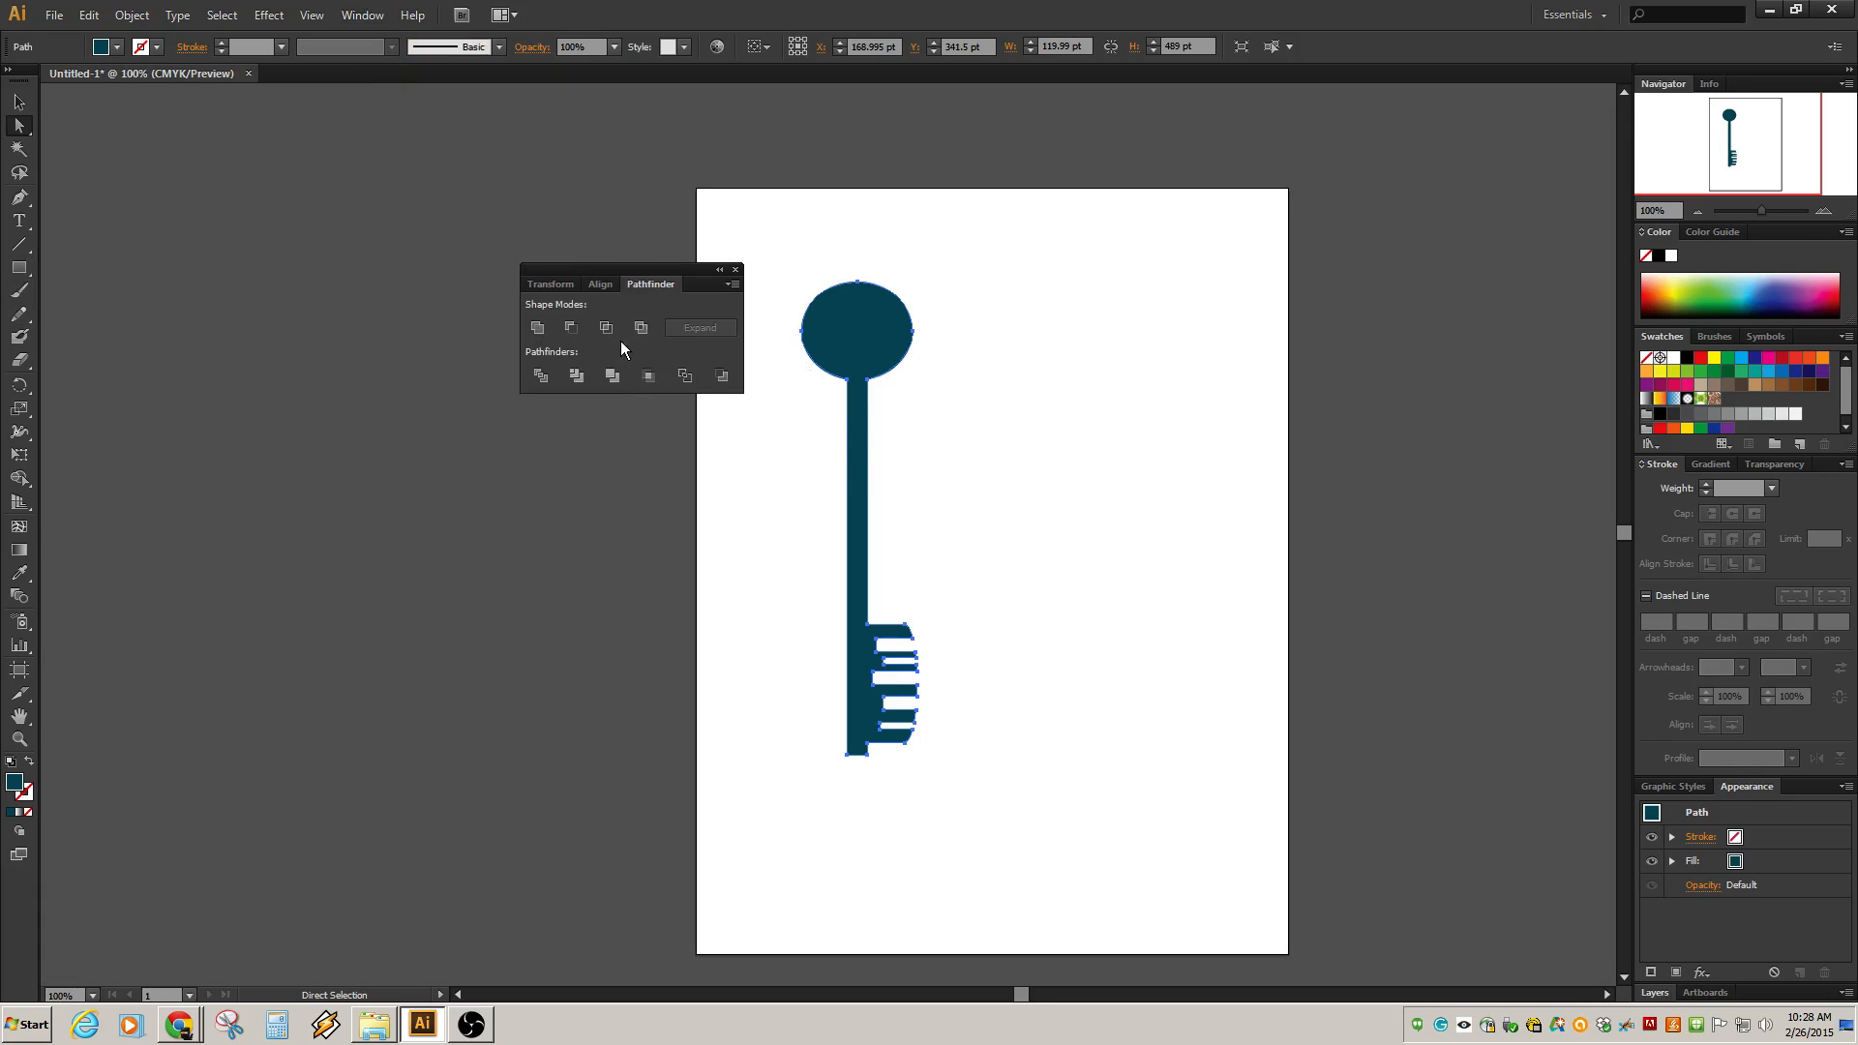
# Draw a rectangle about 210 x 72 pt across the top of the bow and select it together with the key.
pyautogui.click(19, 268)
pyautogui.moveTo(802, 233)
pyautogui.mouseDown()
pyautogui.moveTo(882, 294)
pyautogui.moveTo(1005, 303)
pyautogui.mouseUp()
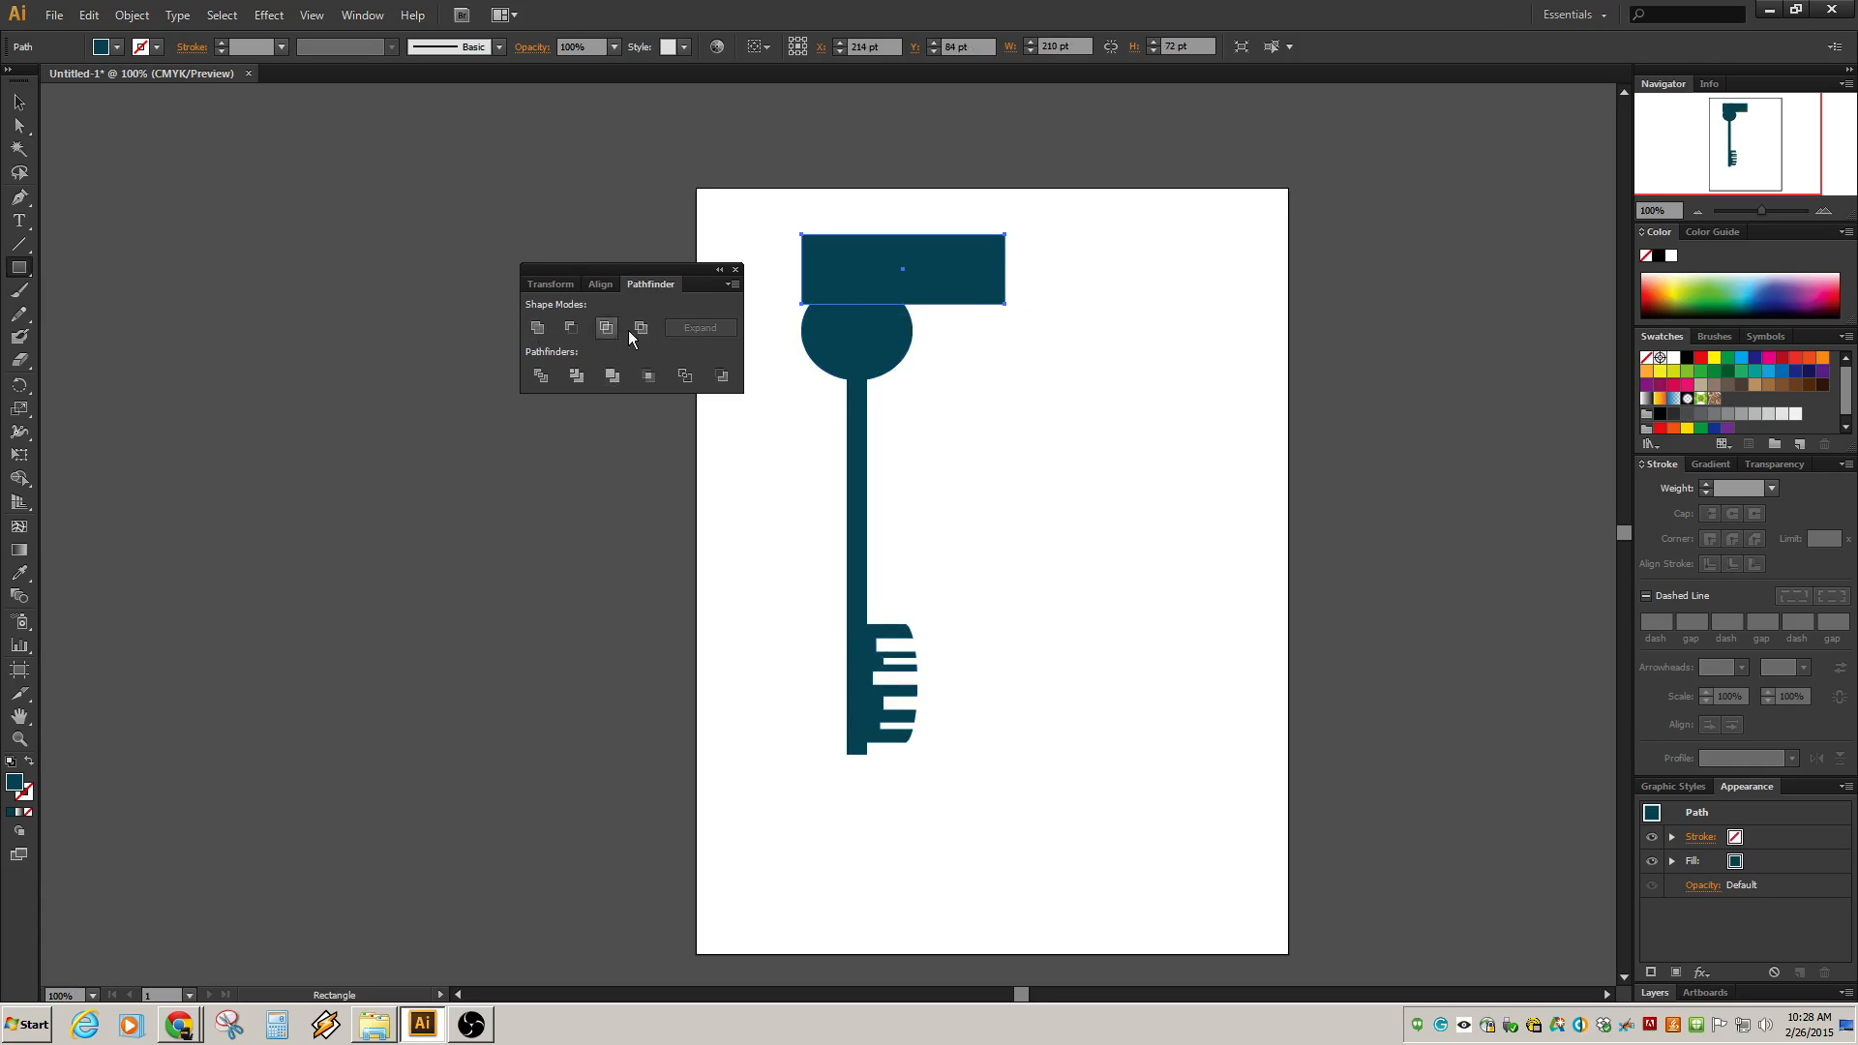
pyautogui.click(19, 101)
pyautogui.click(837, 350)
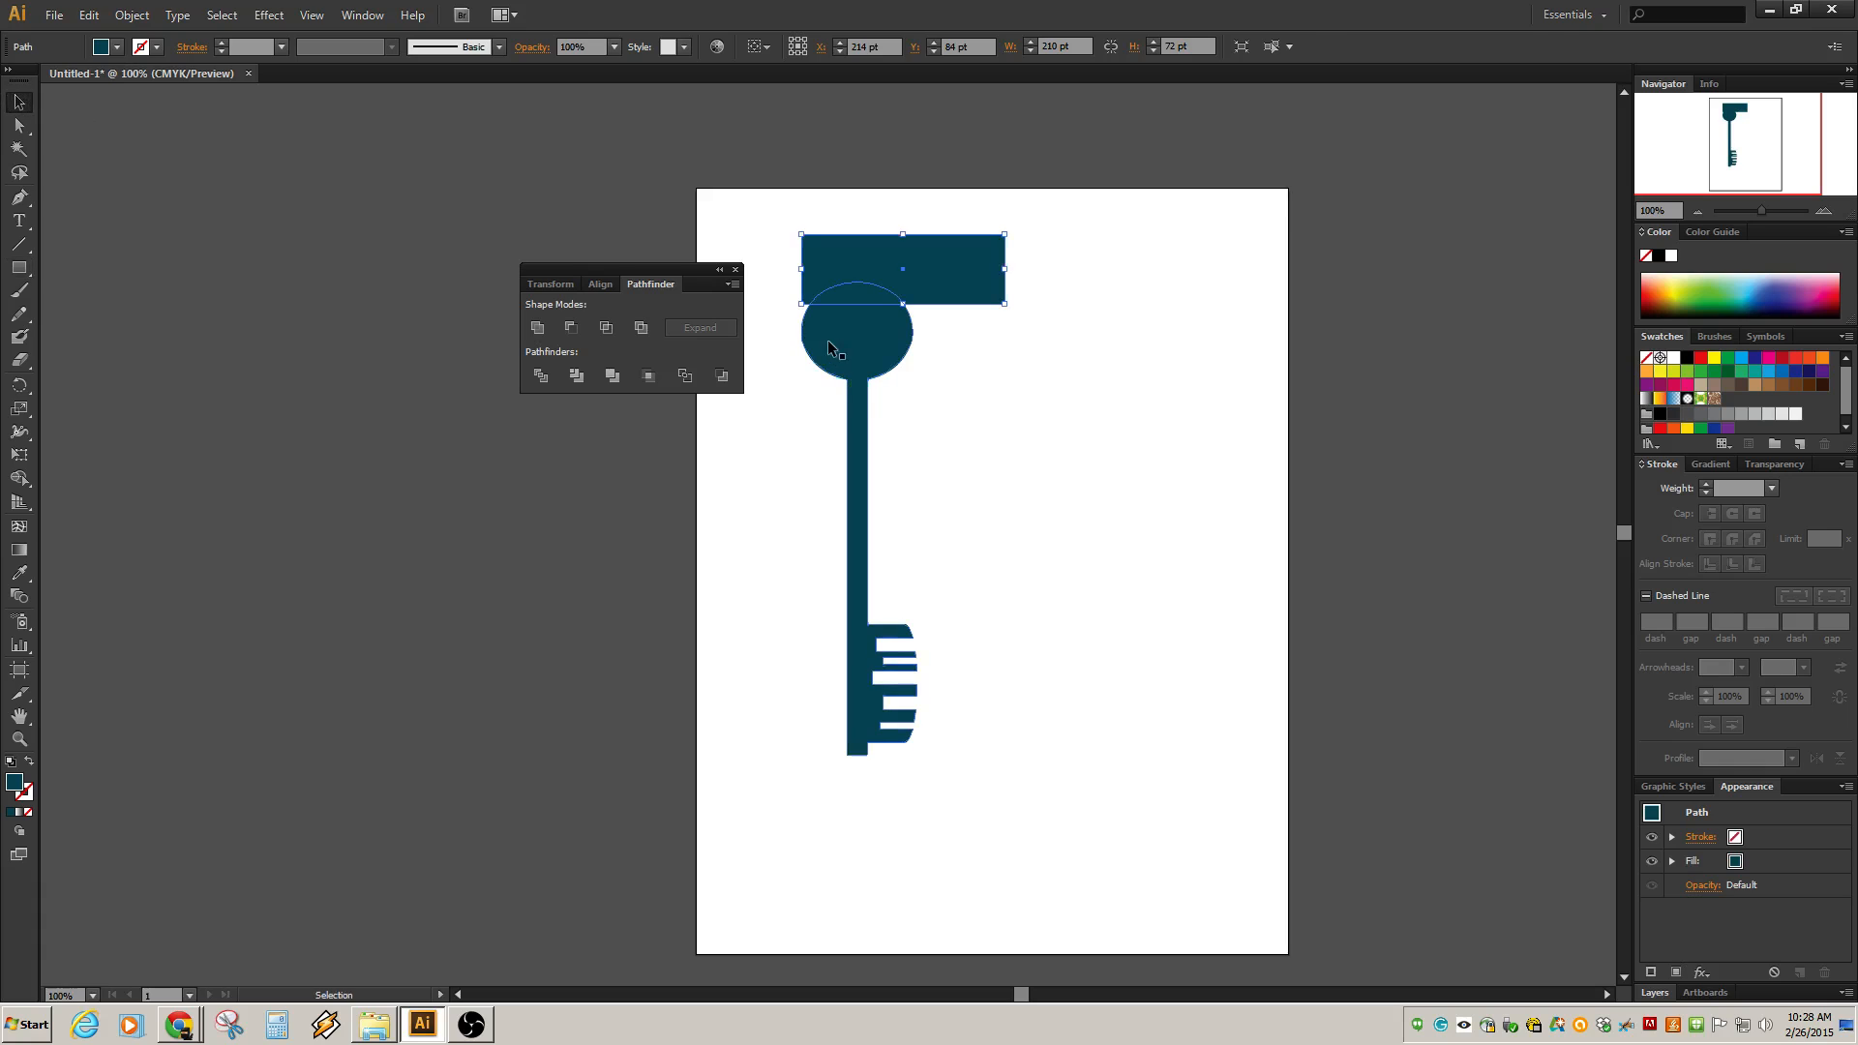
pyautogui.keyDown('shift'); pyautogui.click(971, 250); pyautogui.keyUp('shift')
# Try combining the rectangle with the key using Unite, then Minus Front, undoing each attempt.
pyautogui.click(537, 327)
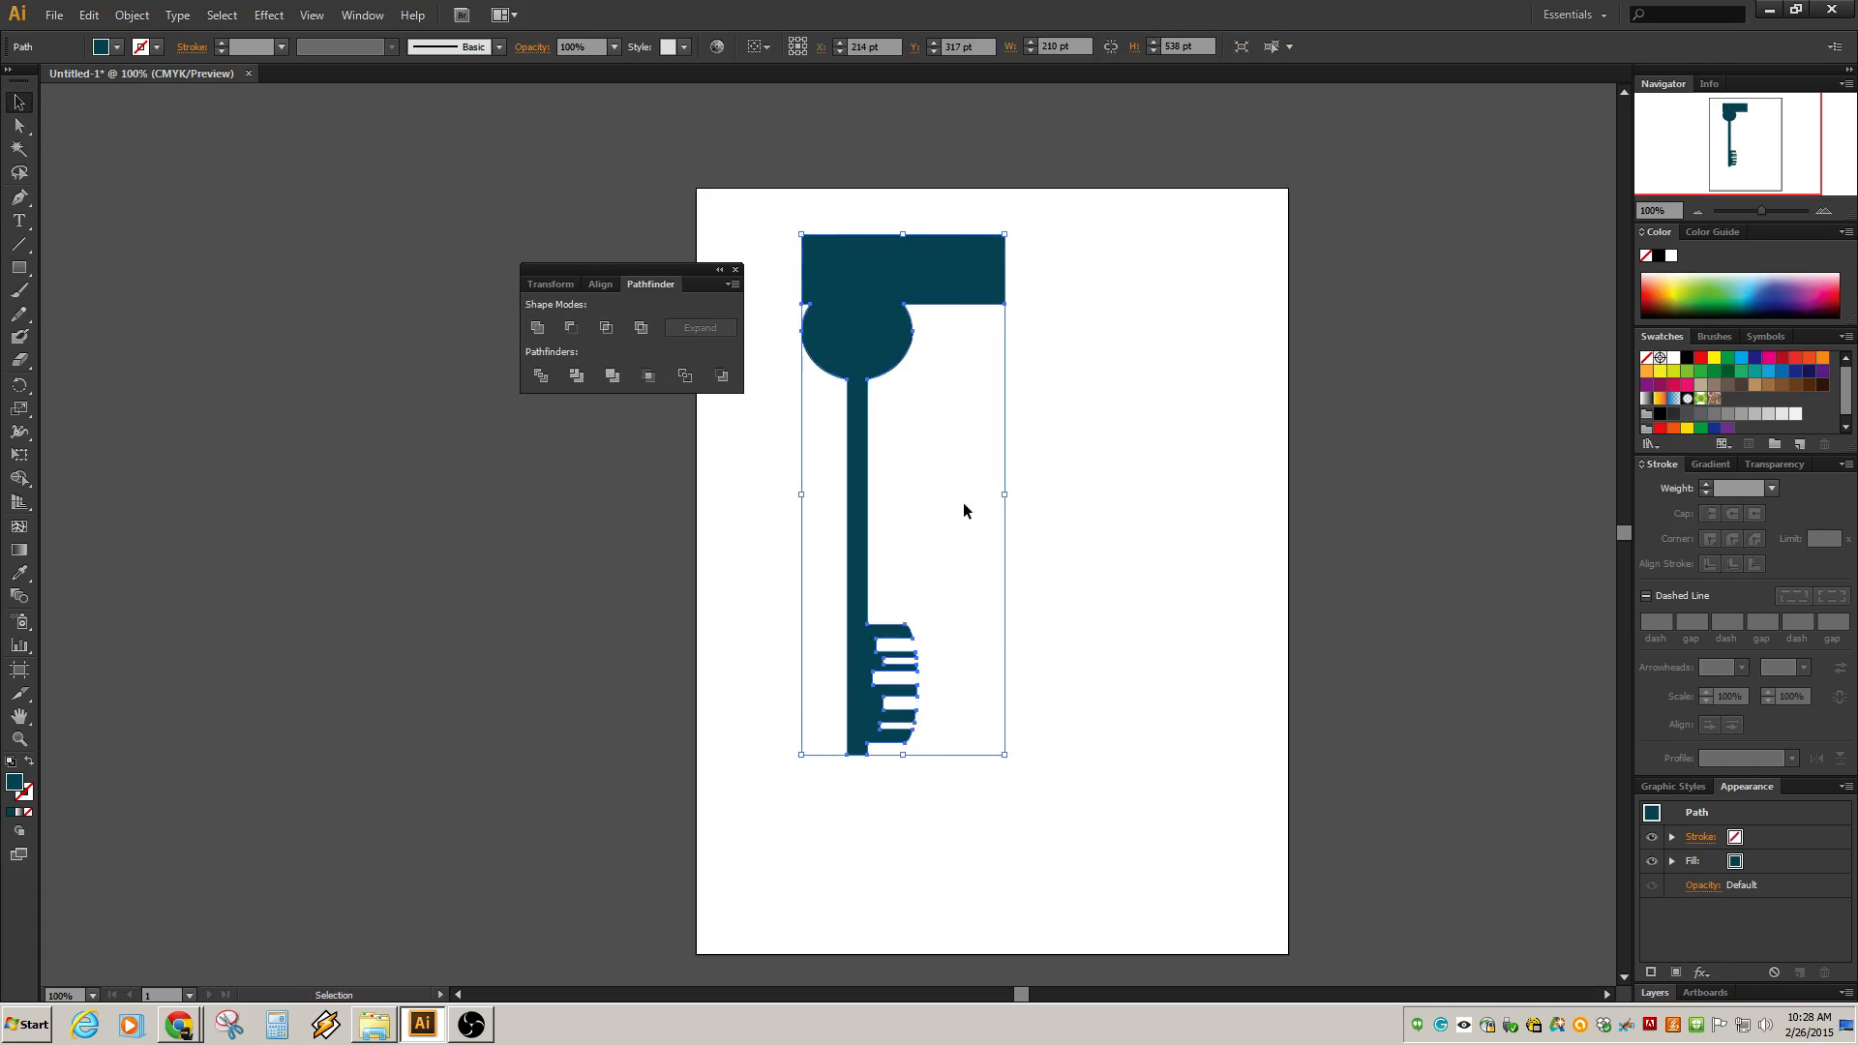
pyautogui.hotkey('ctrl', 'z')
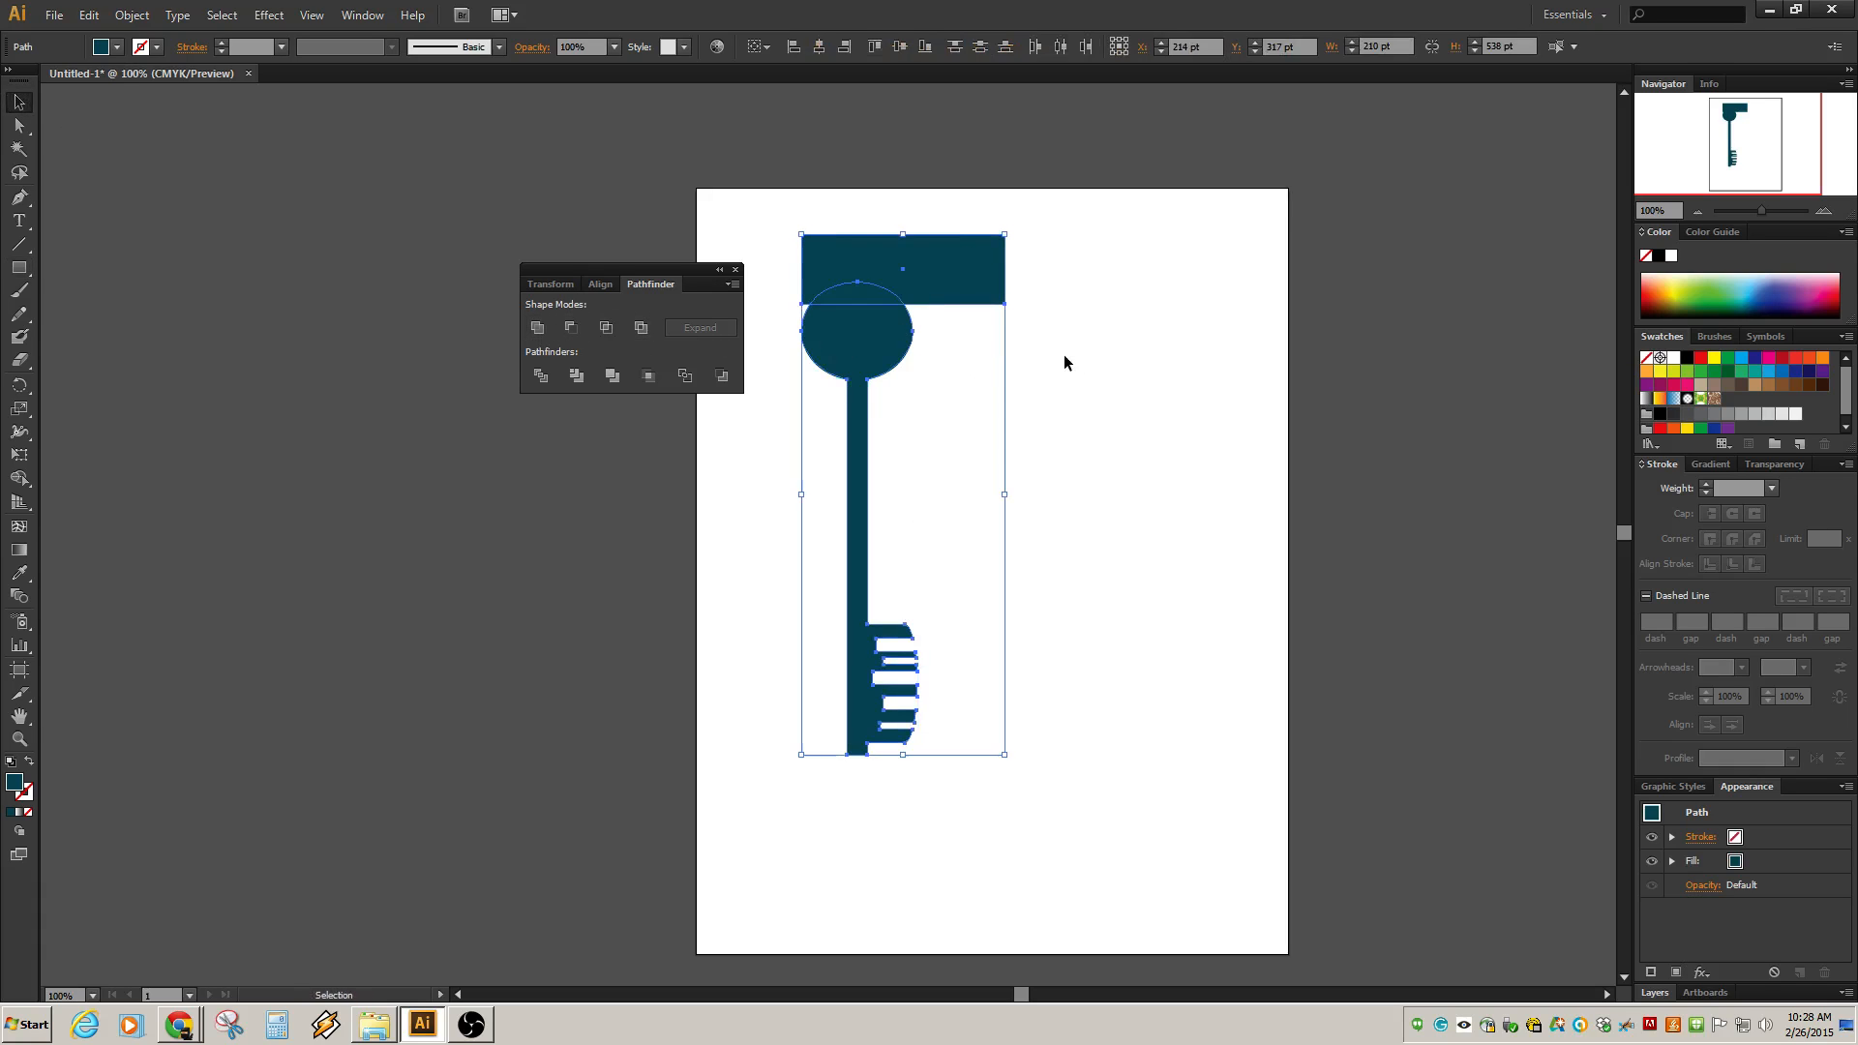
pyautogui.click(573, 331)
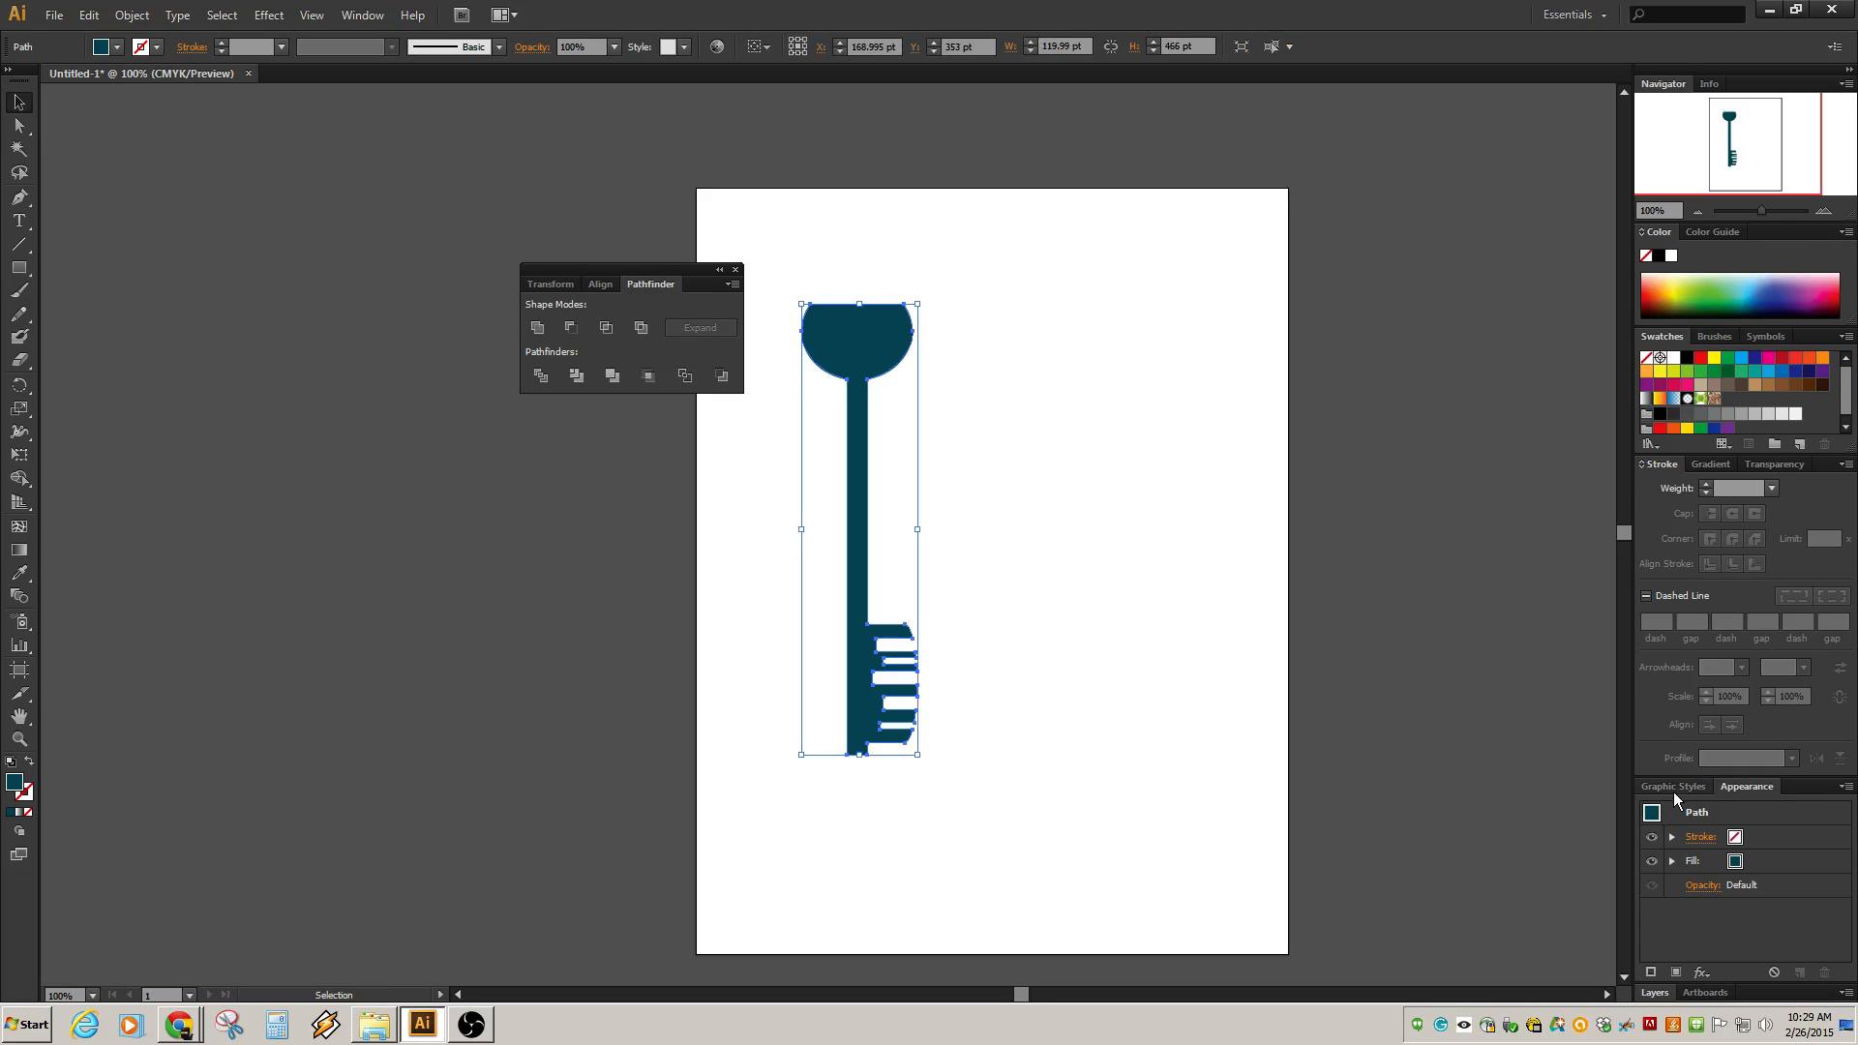
pyautogui.hotkey('ctrl', 'z')
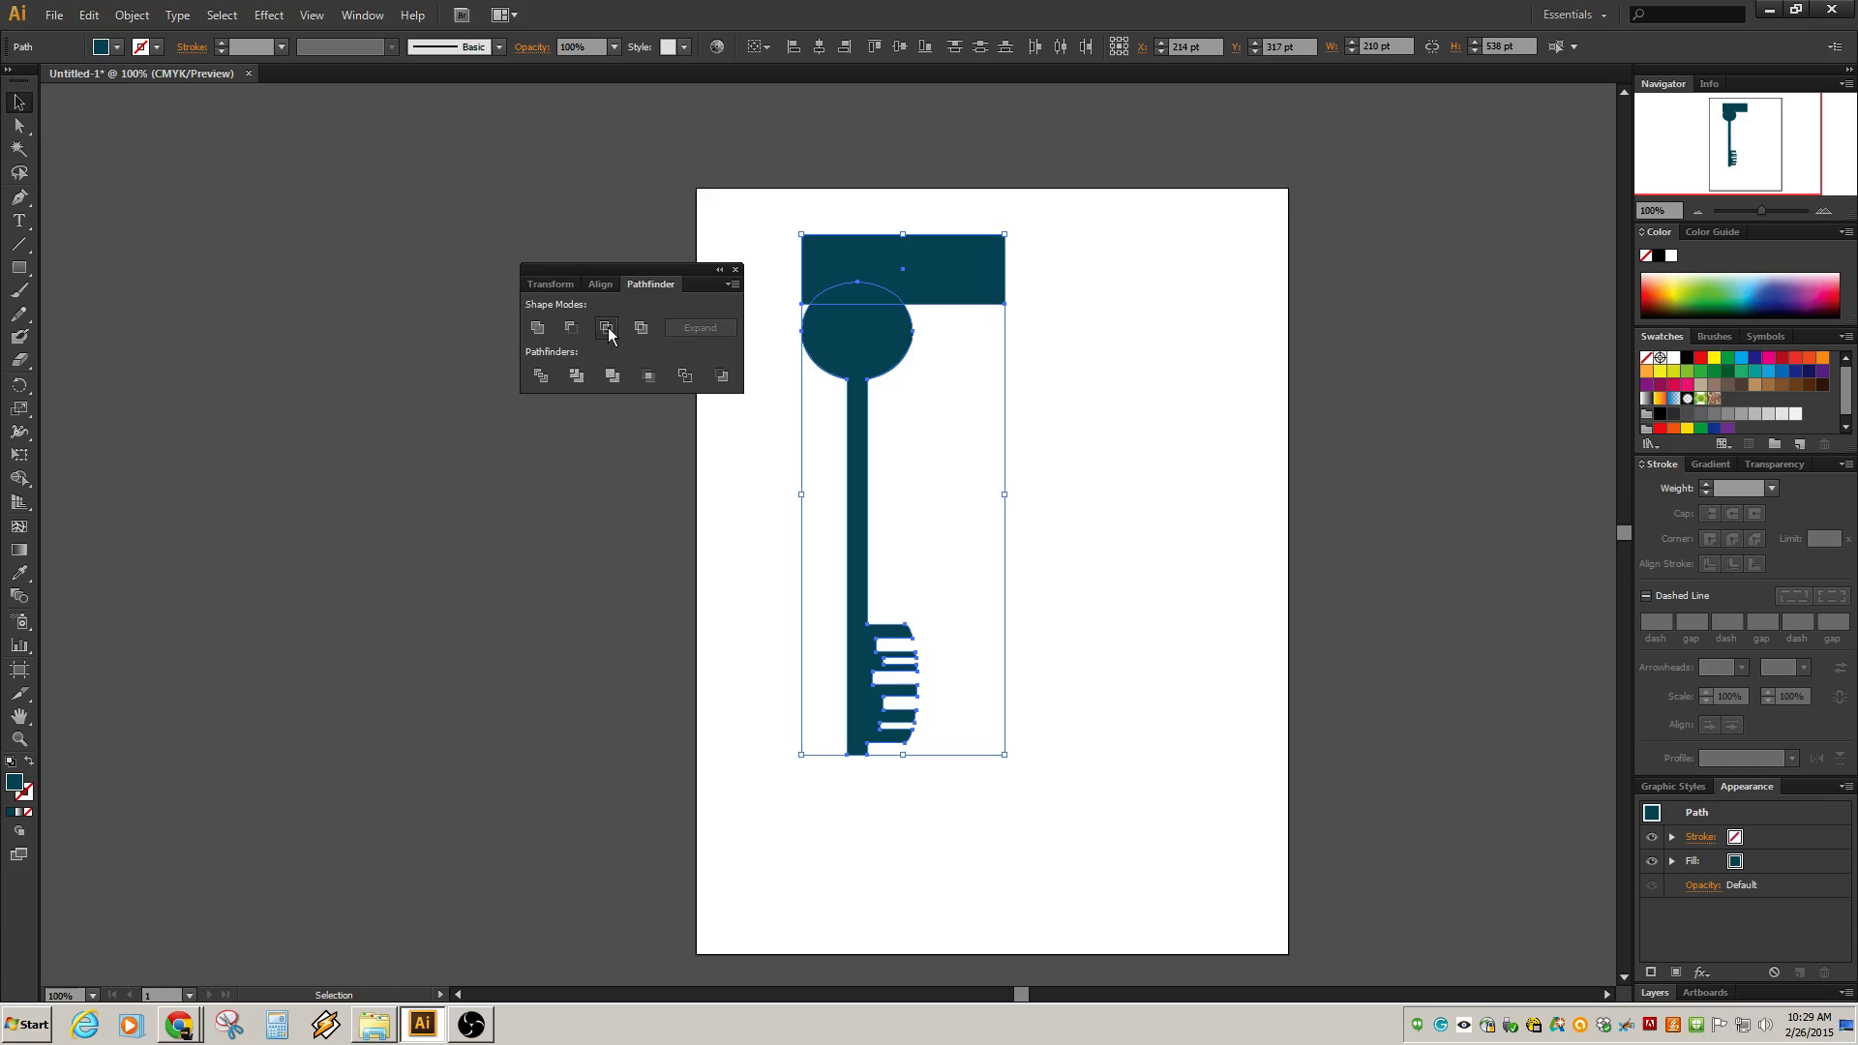
# Try combining the rectangle and key with Intersect and then Exclude, undoing each attempt.
pyautogui.click(608, 329)
pyautogui.hotkey('ctrl', 'z')
pyautogui.click(641, 330)
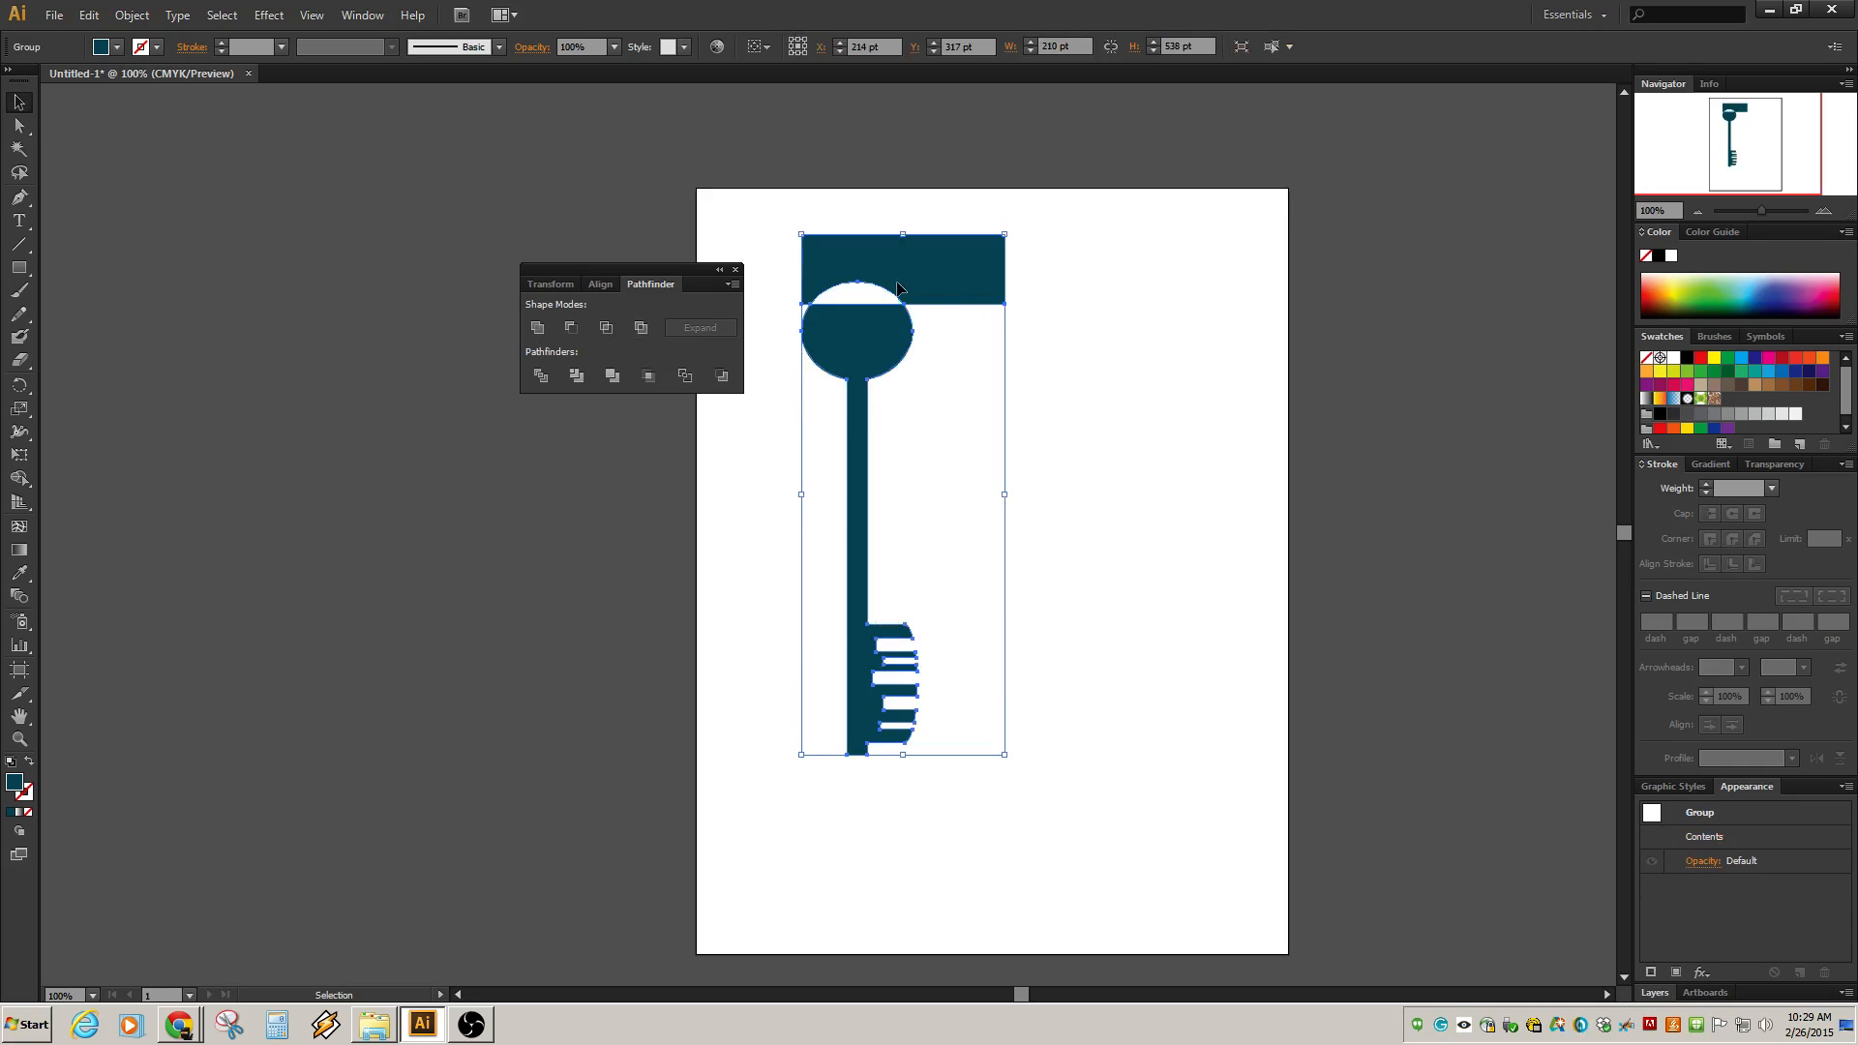
pyautogui.click(1134, 337)
pyautogui.click(956, 287)
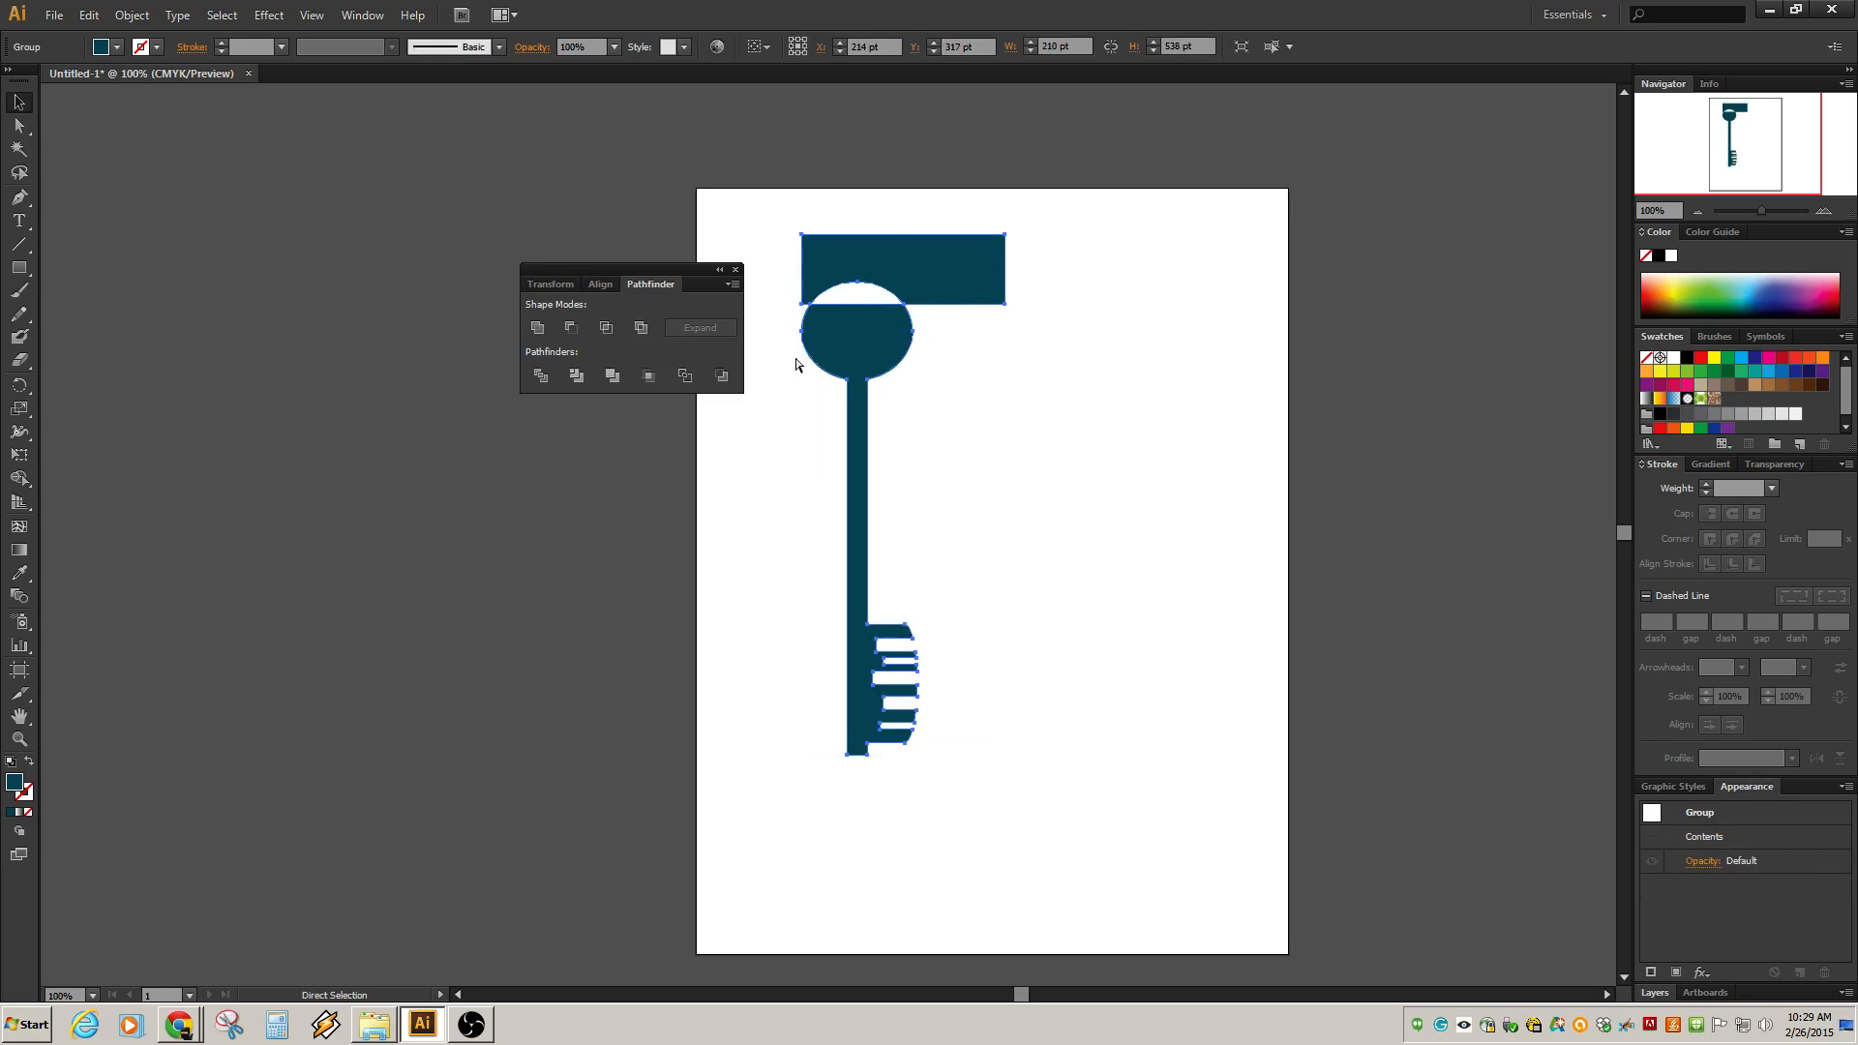
pyautogui.hotkey('ctrl', 'z')
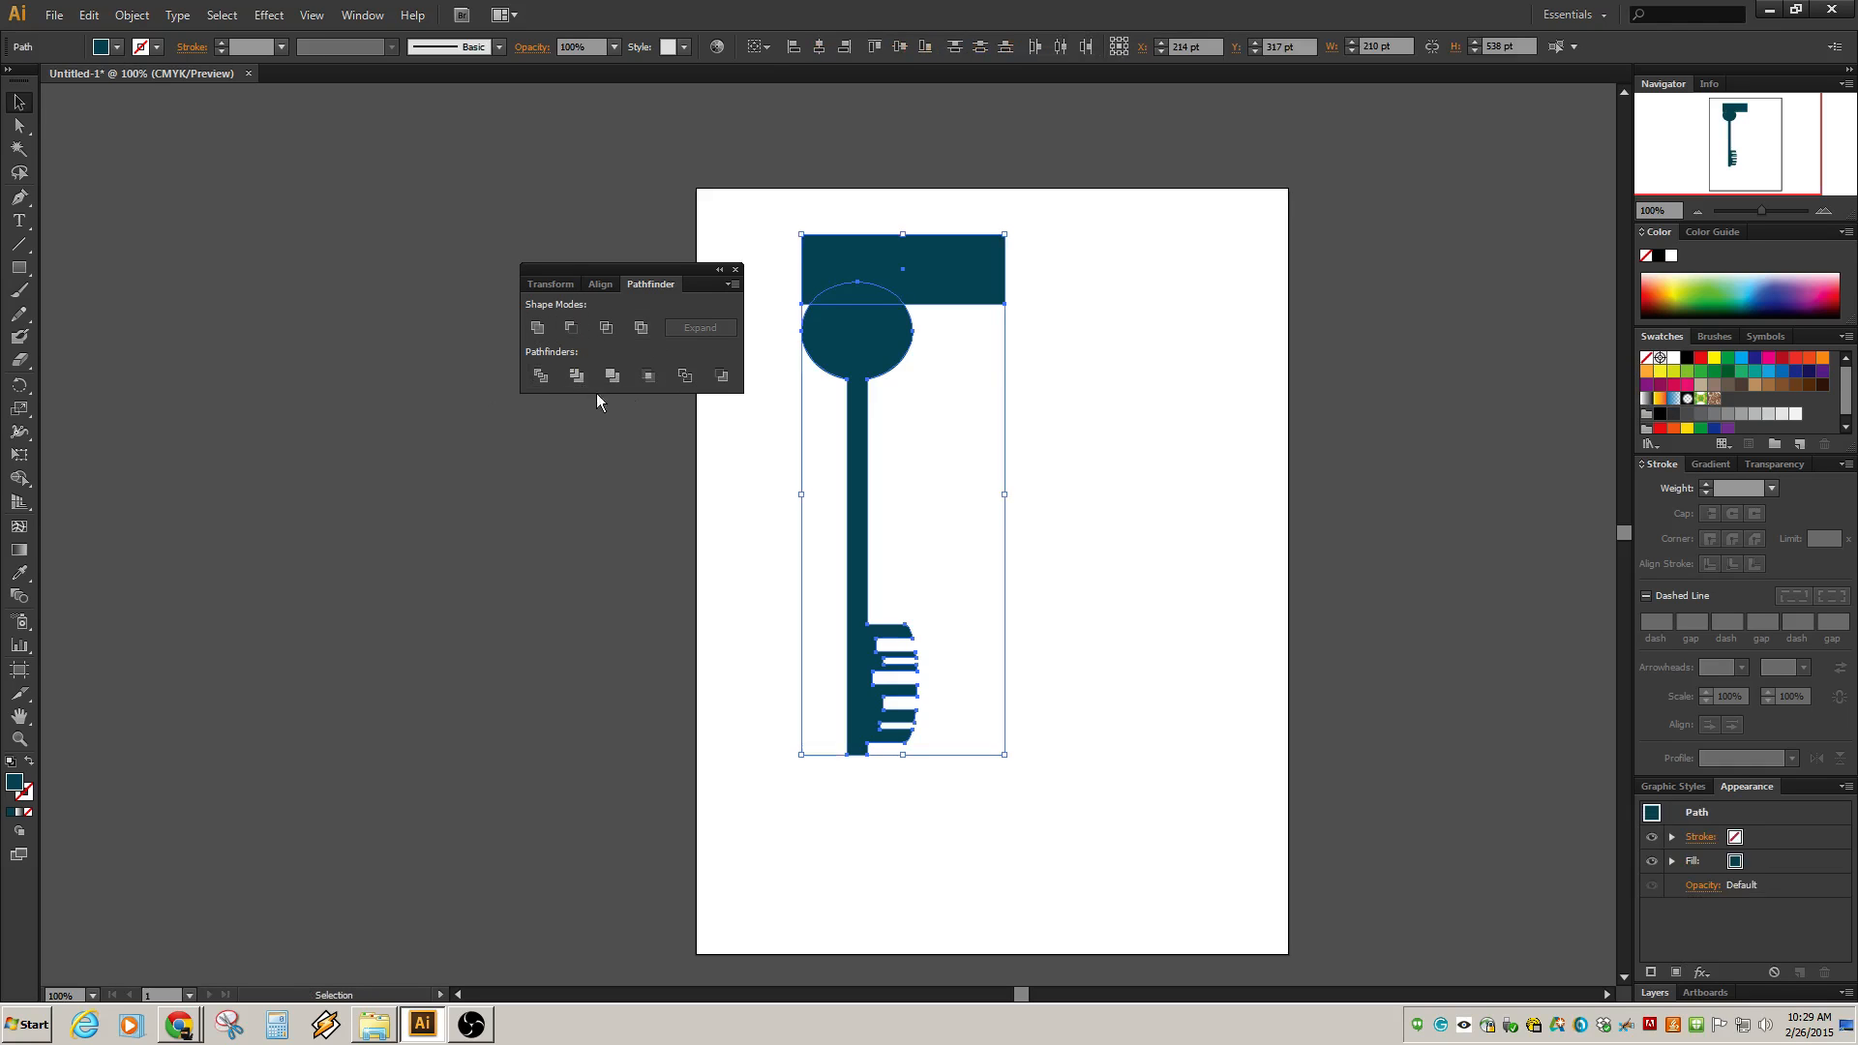
# Try dividing the rectangle and key with Divide, expanding the layer to select the resulting pieces individually.
pyautogui.click(541, 375)
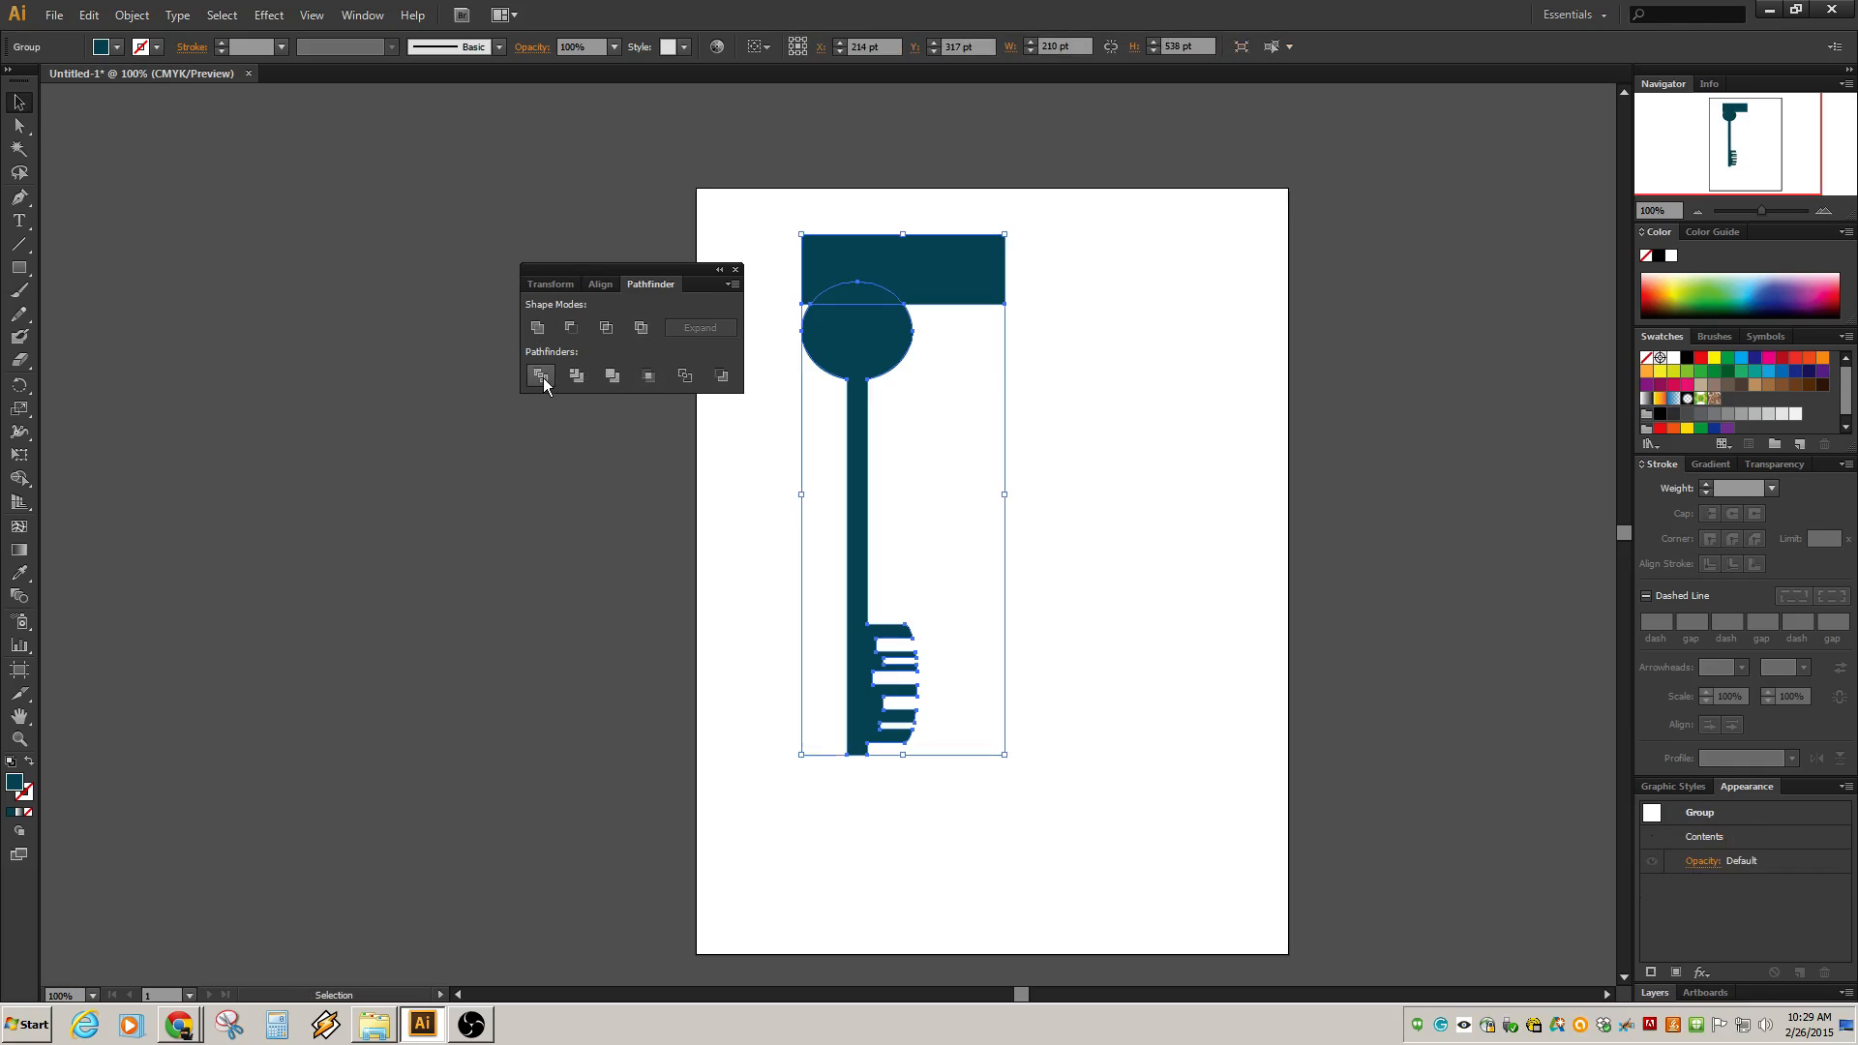
pyautogui.click(1164, 362)
pyautogui.click(892, 306)
pyautogui.click(1188, 325)
pyautogui.click(862, 301)
pyautogui.click(1652, 993)
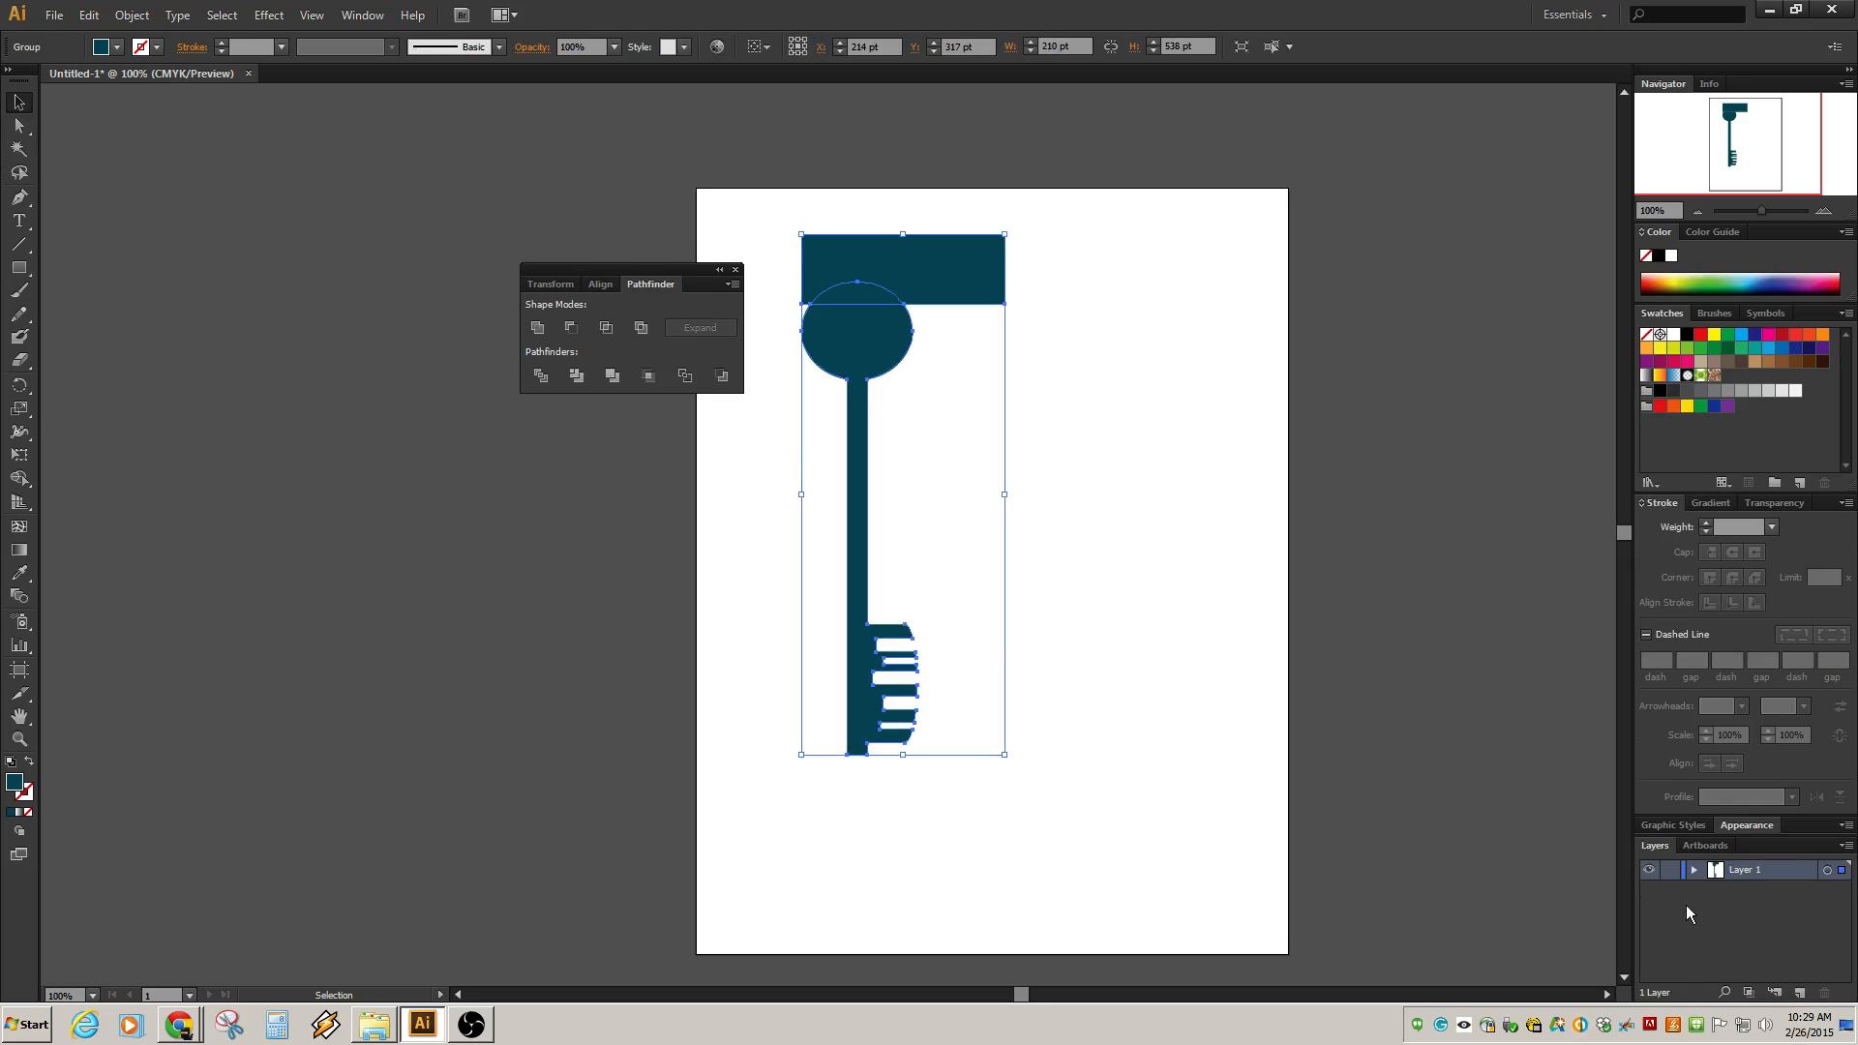
pyautogui.click(1694, 869)
pyautogui.click(1714, 891)
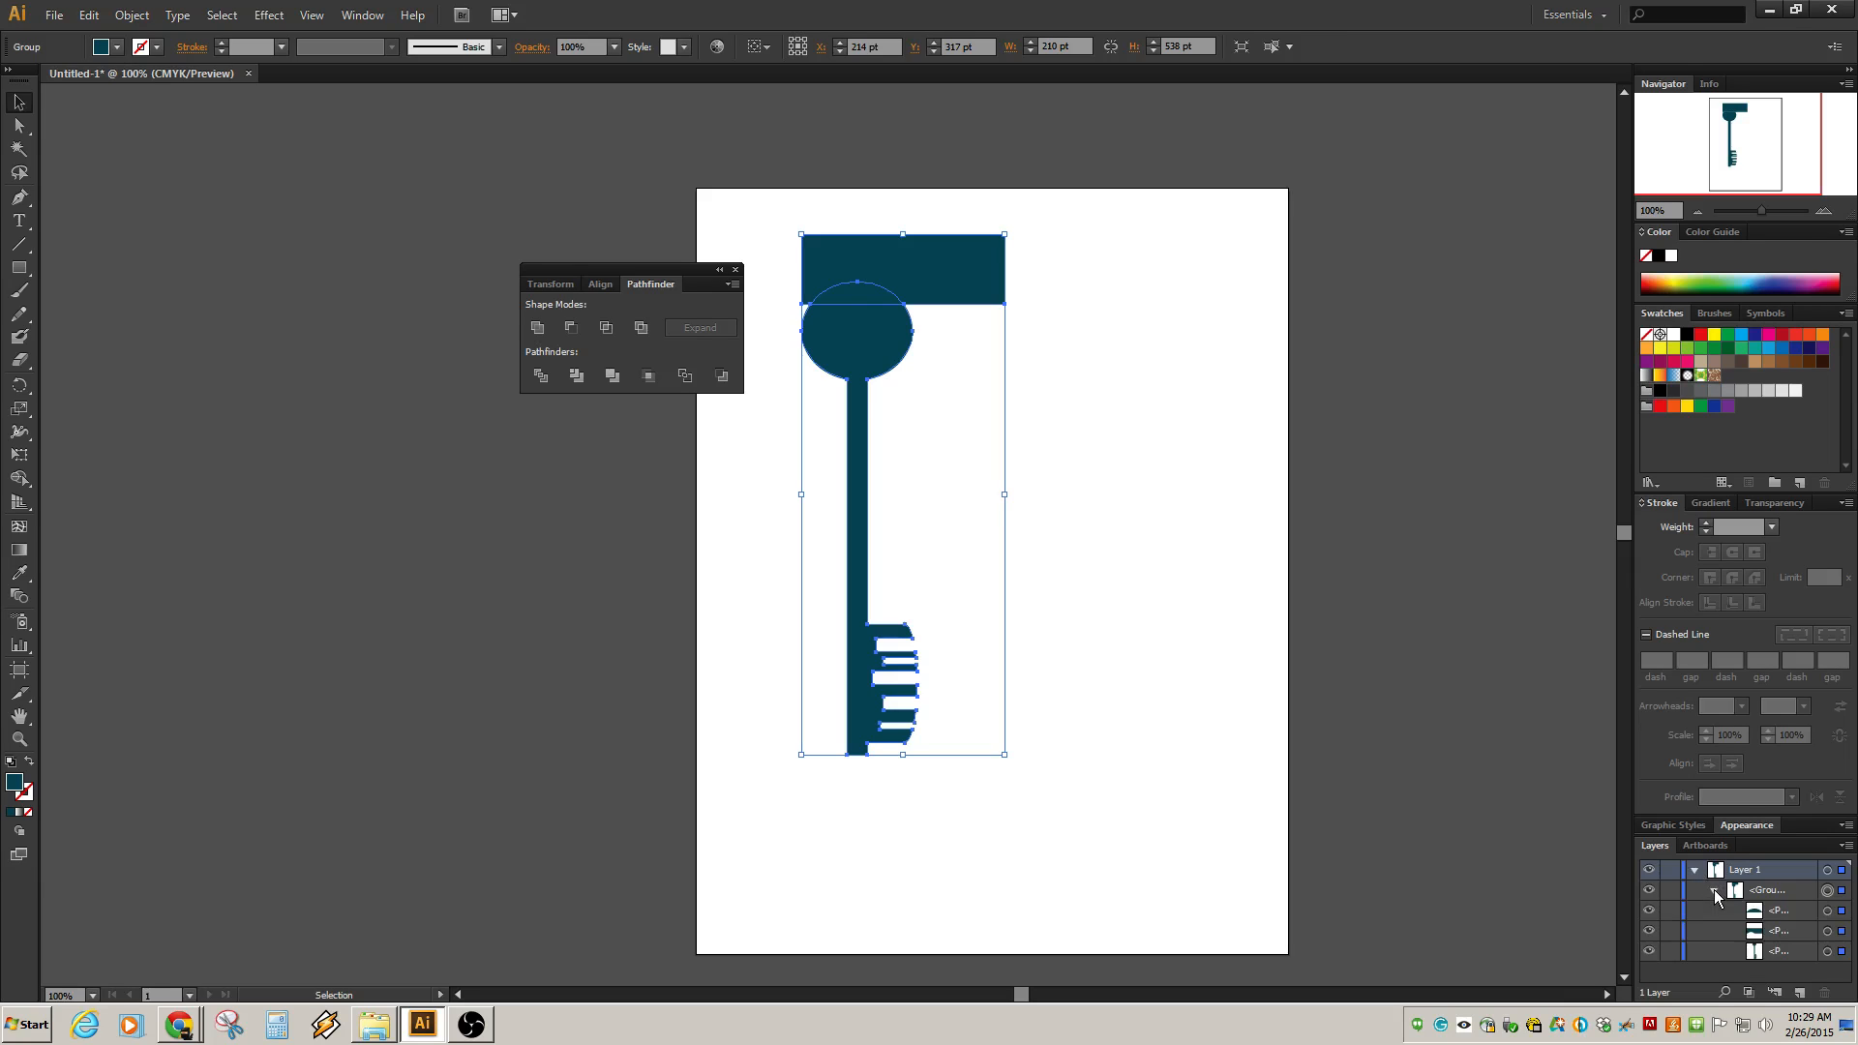
pyautogui.click(1828, 910)
pyautogui.click(1827, 931)
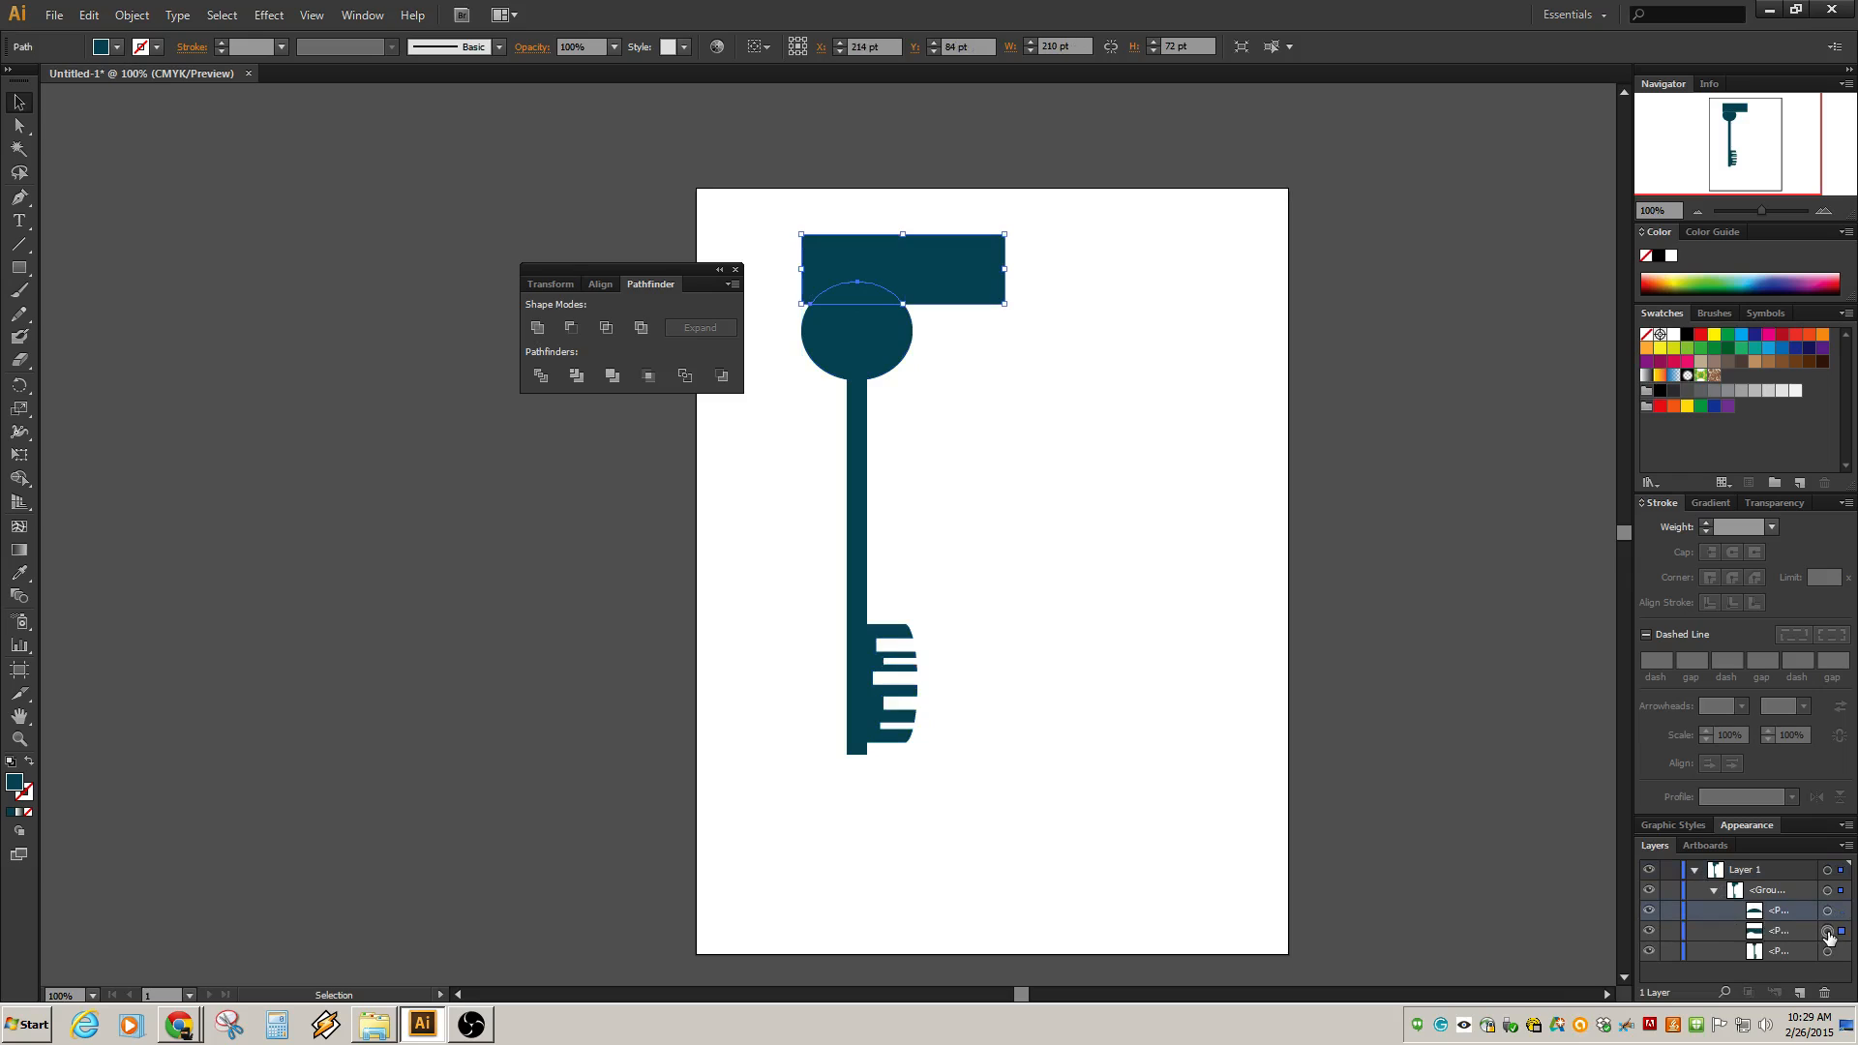
pyautogui.click(1828, 951)
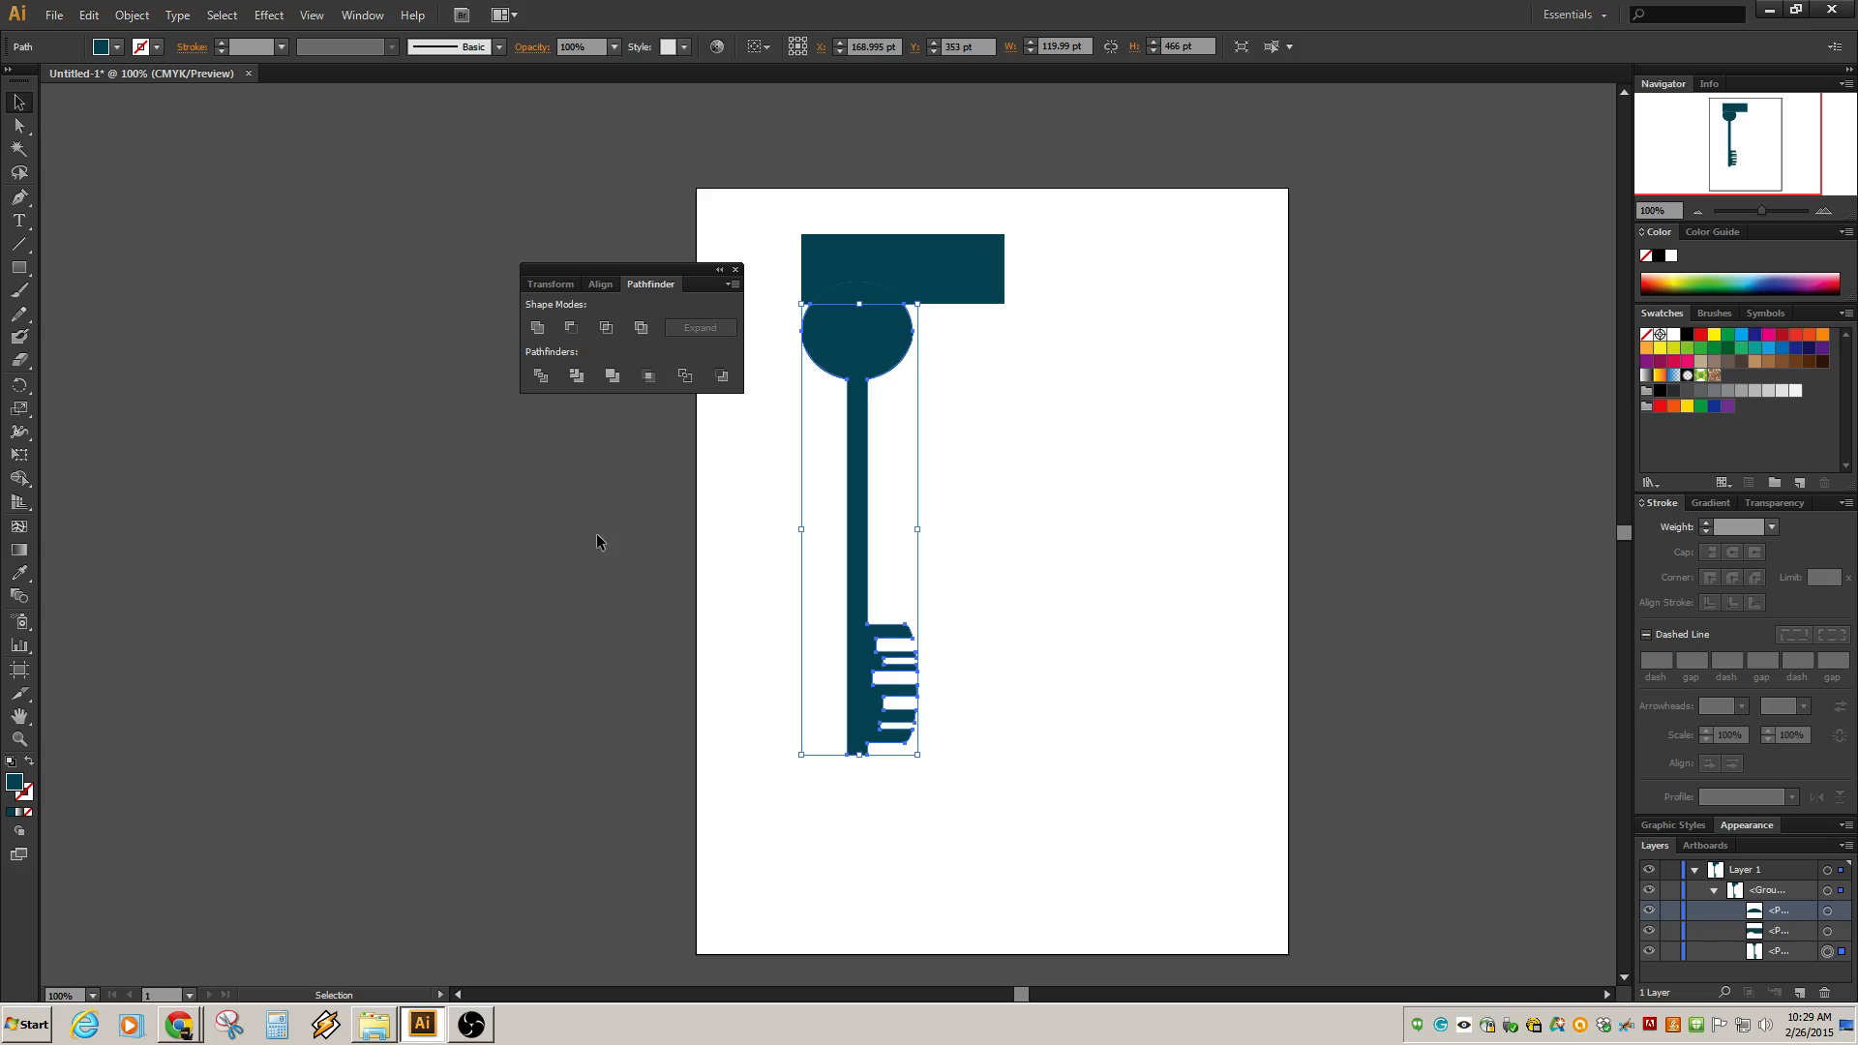
# Undo the Divide and restore the separate rectangle above the key's bow.
pyautogui.hotkey('ctrl', 'z')
pyautogui.hotkey('ctrl', 'z')
pyautogui.hotkey('ctrl', 'z')
pyautogui.hotkey('ctrl', 'z')
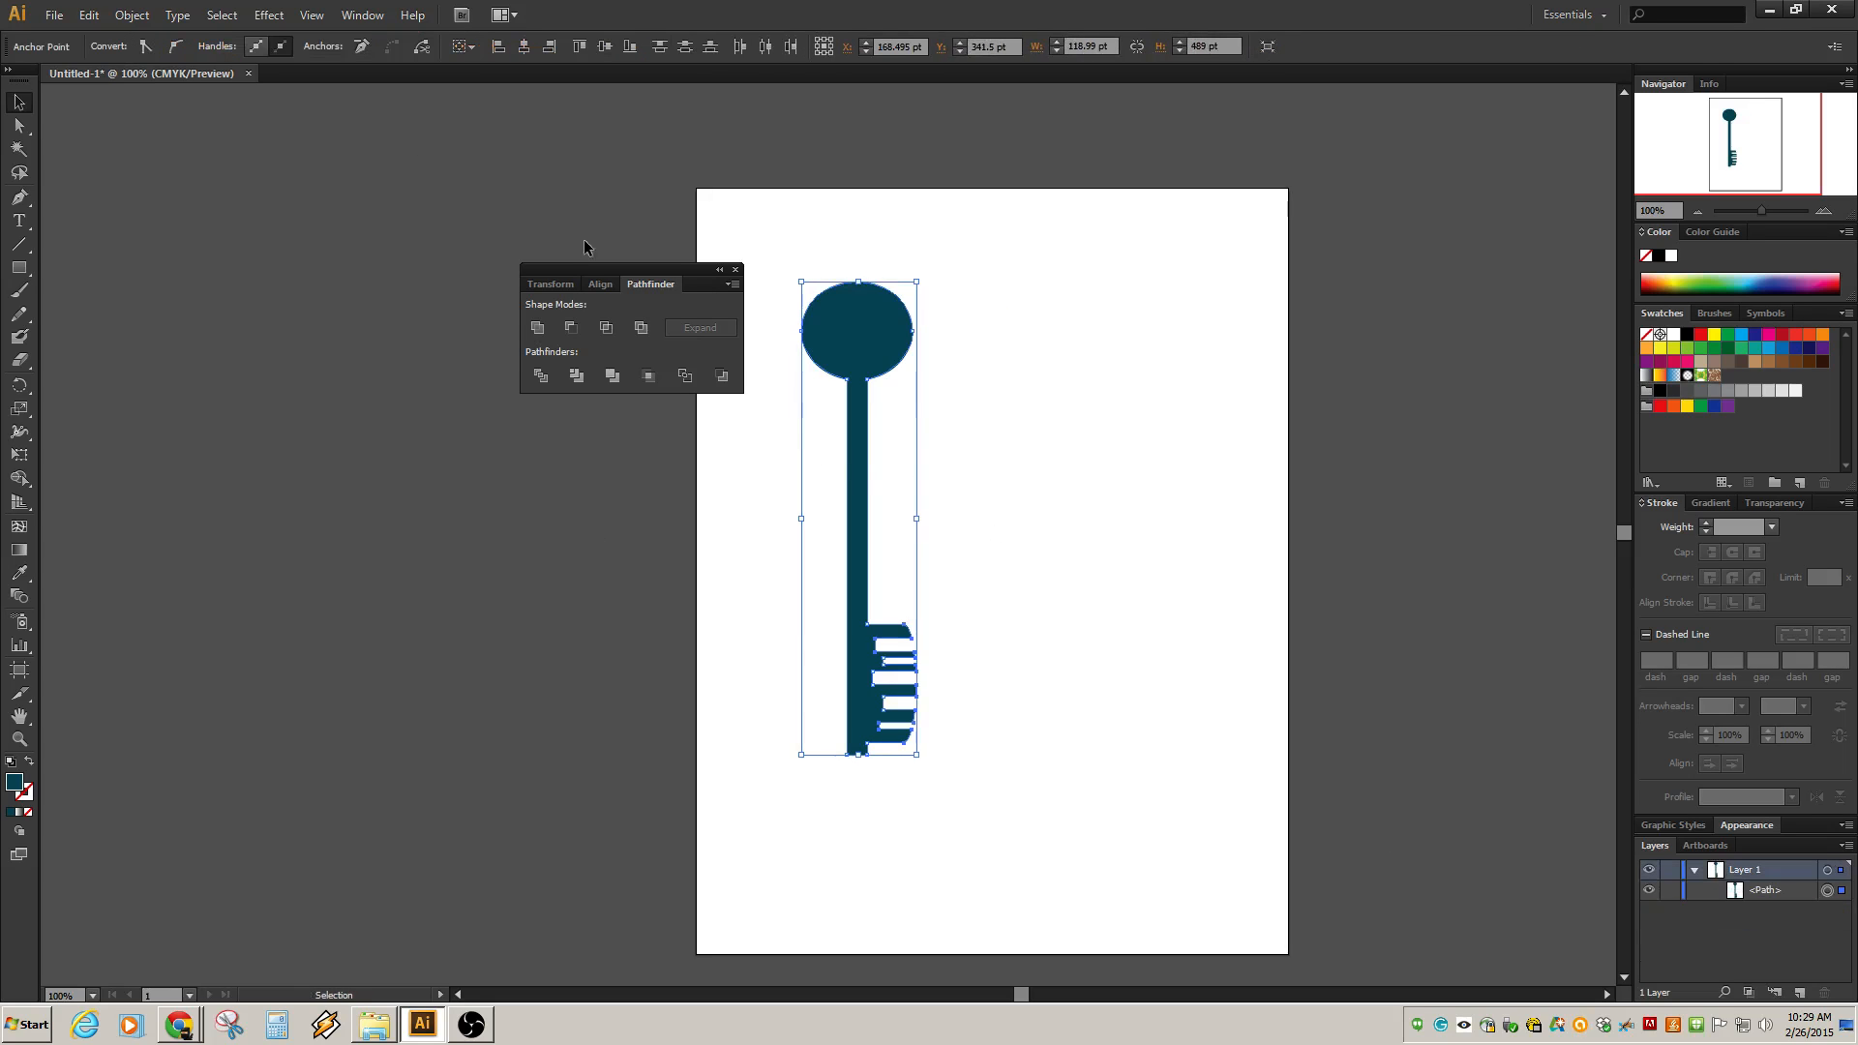
pyautogui.click(83, 17)
pyautogui.click(100, 52)
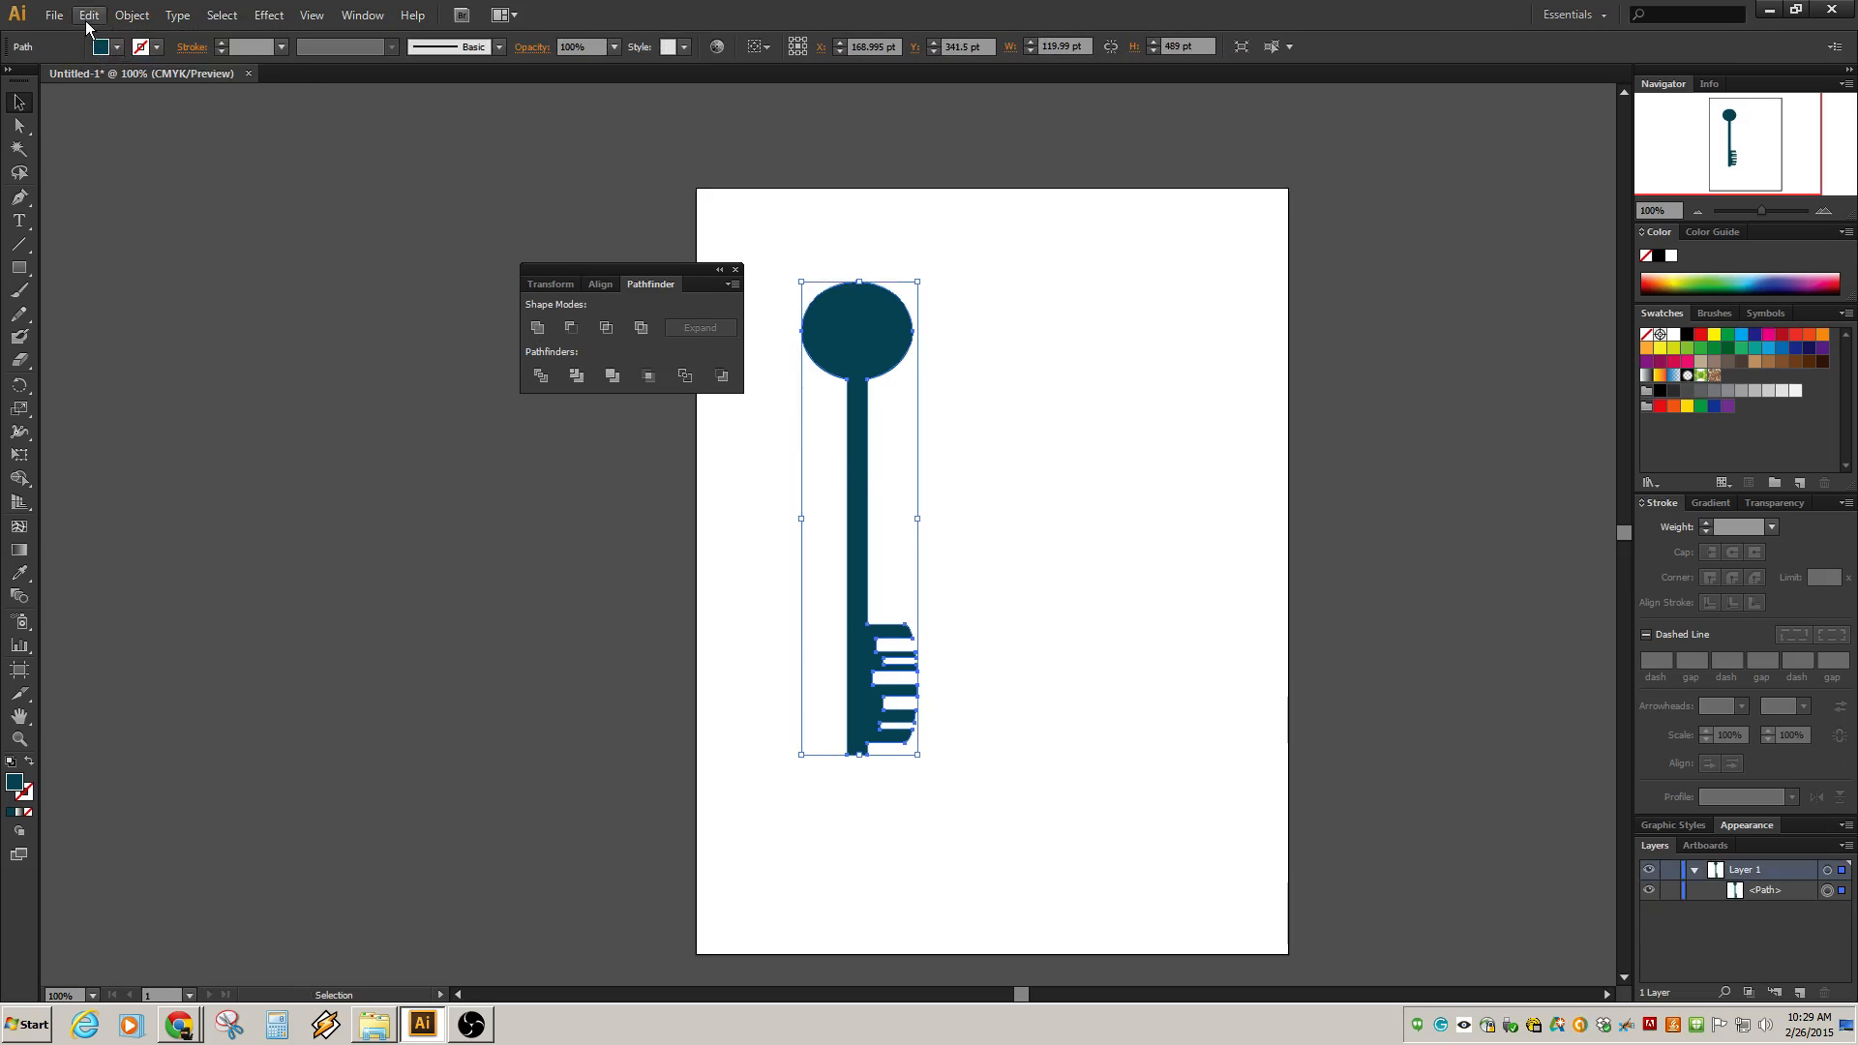
pyautogui.click(85, 19)
pyautogui.click(96, 52)
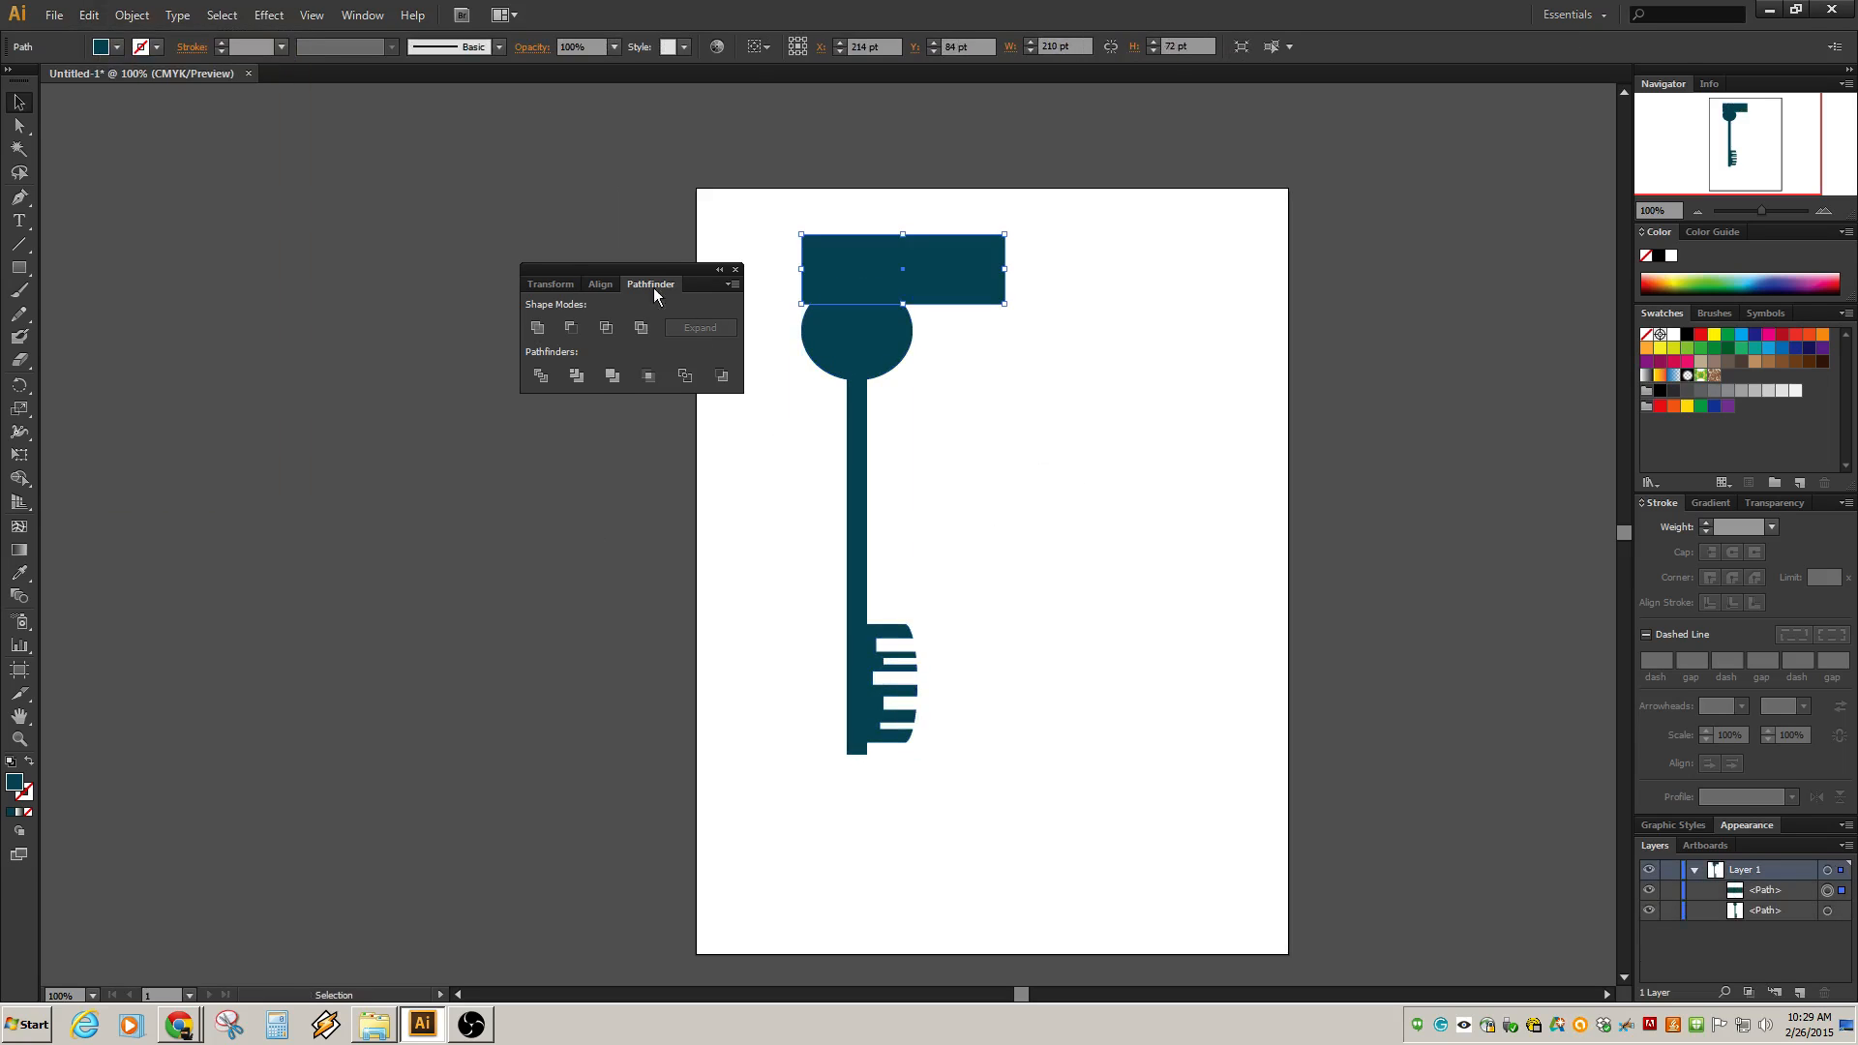
# Select the rectangle and key together and try Trim and Merge, undoing each result.
pyautogui.moveTo(775, 216); pyautogui.dragTo(1100, 842)
pyautogui.click(576, 376)
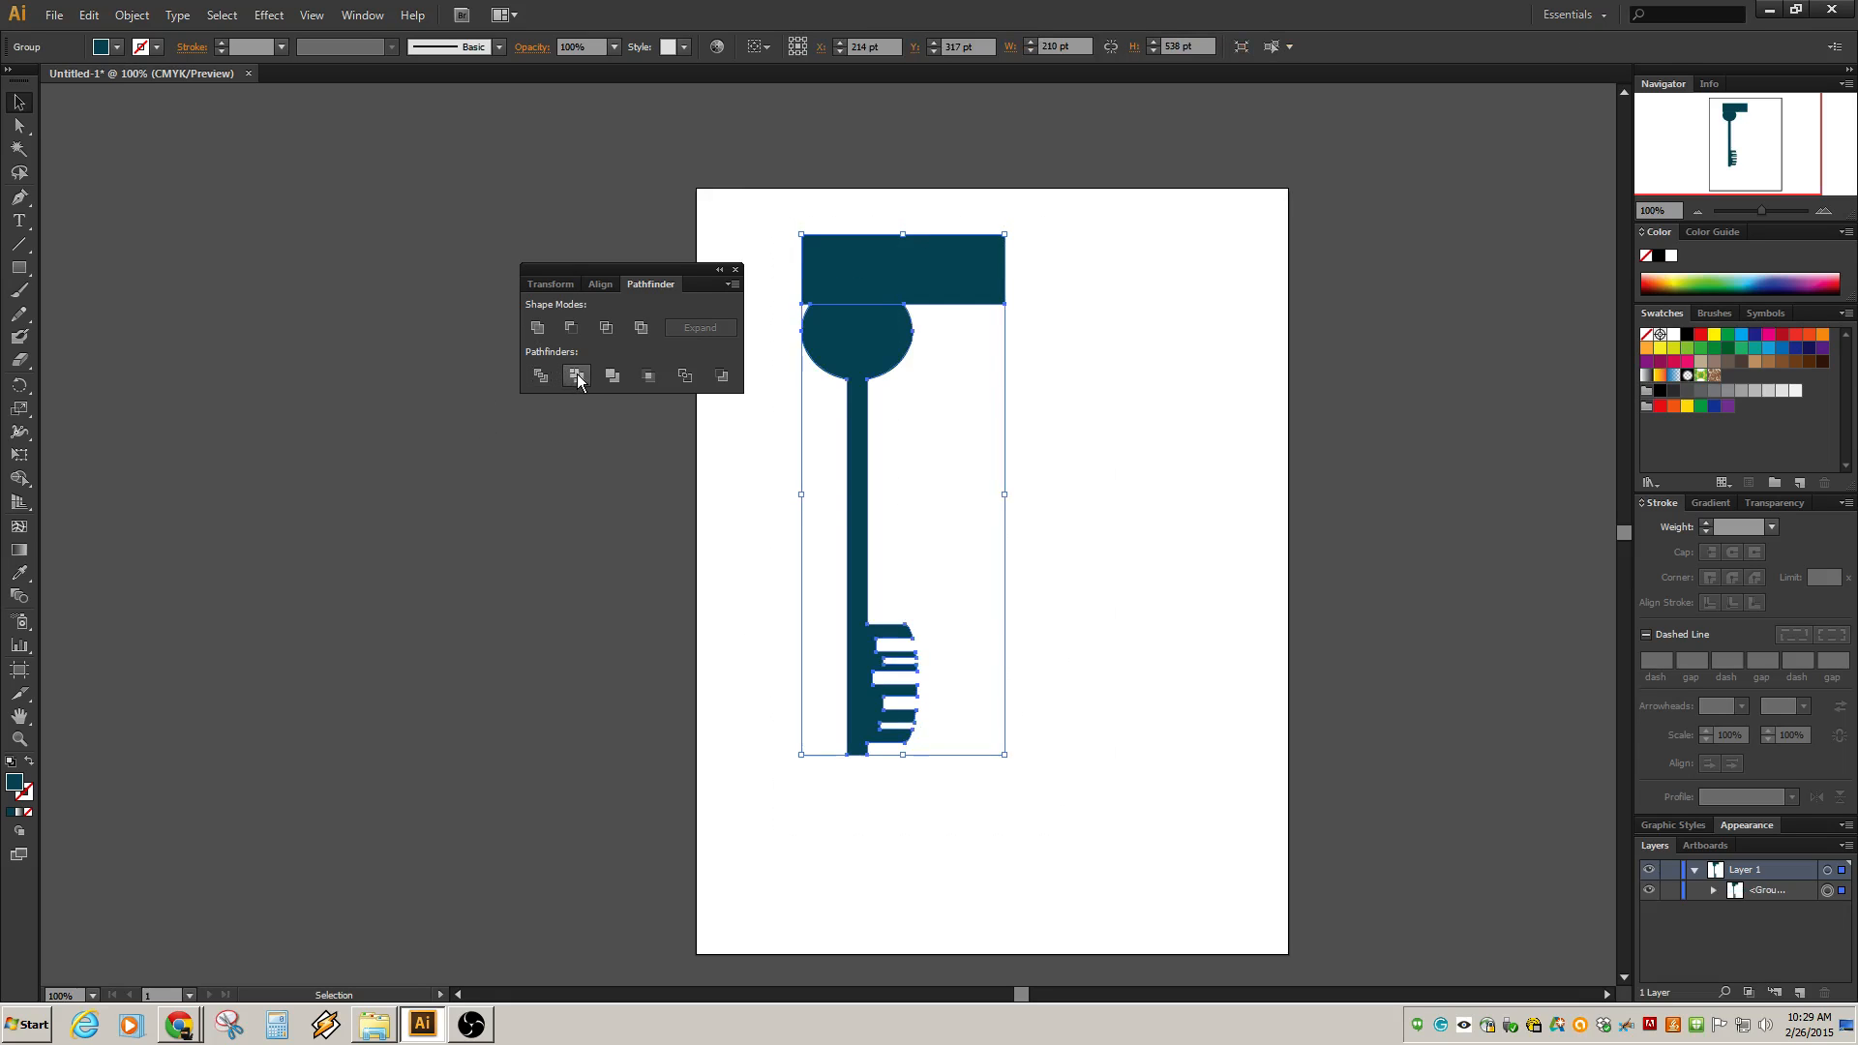
pyautogui.hotkey('ctrl', 'z')
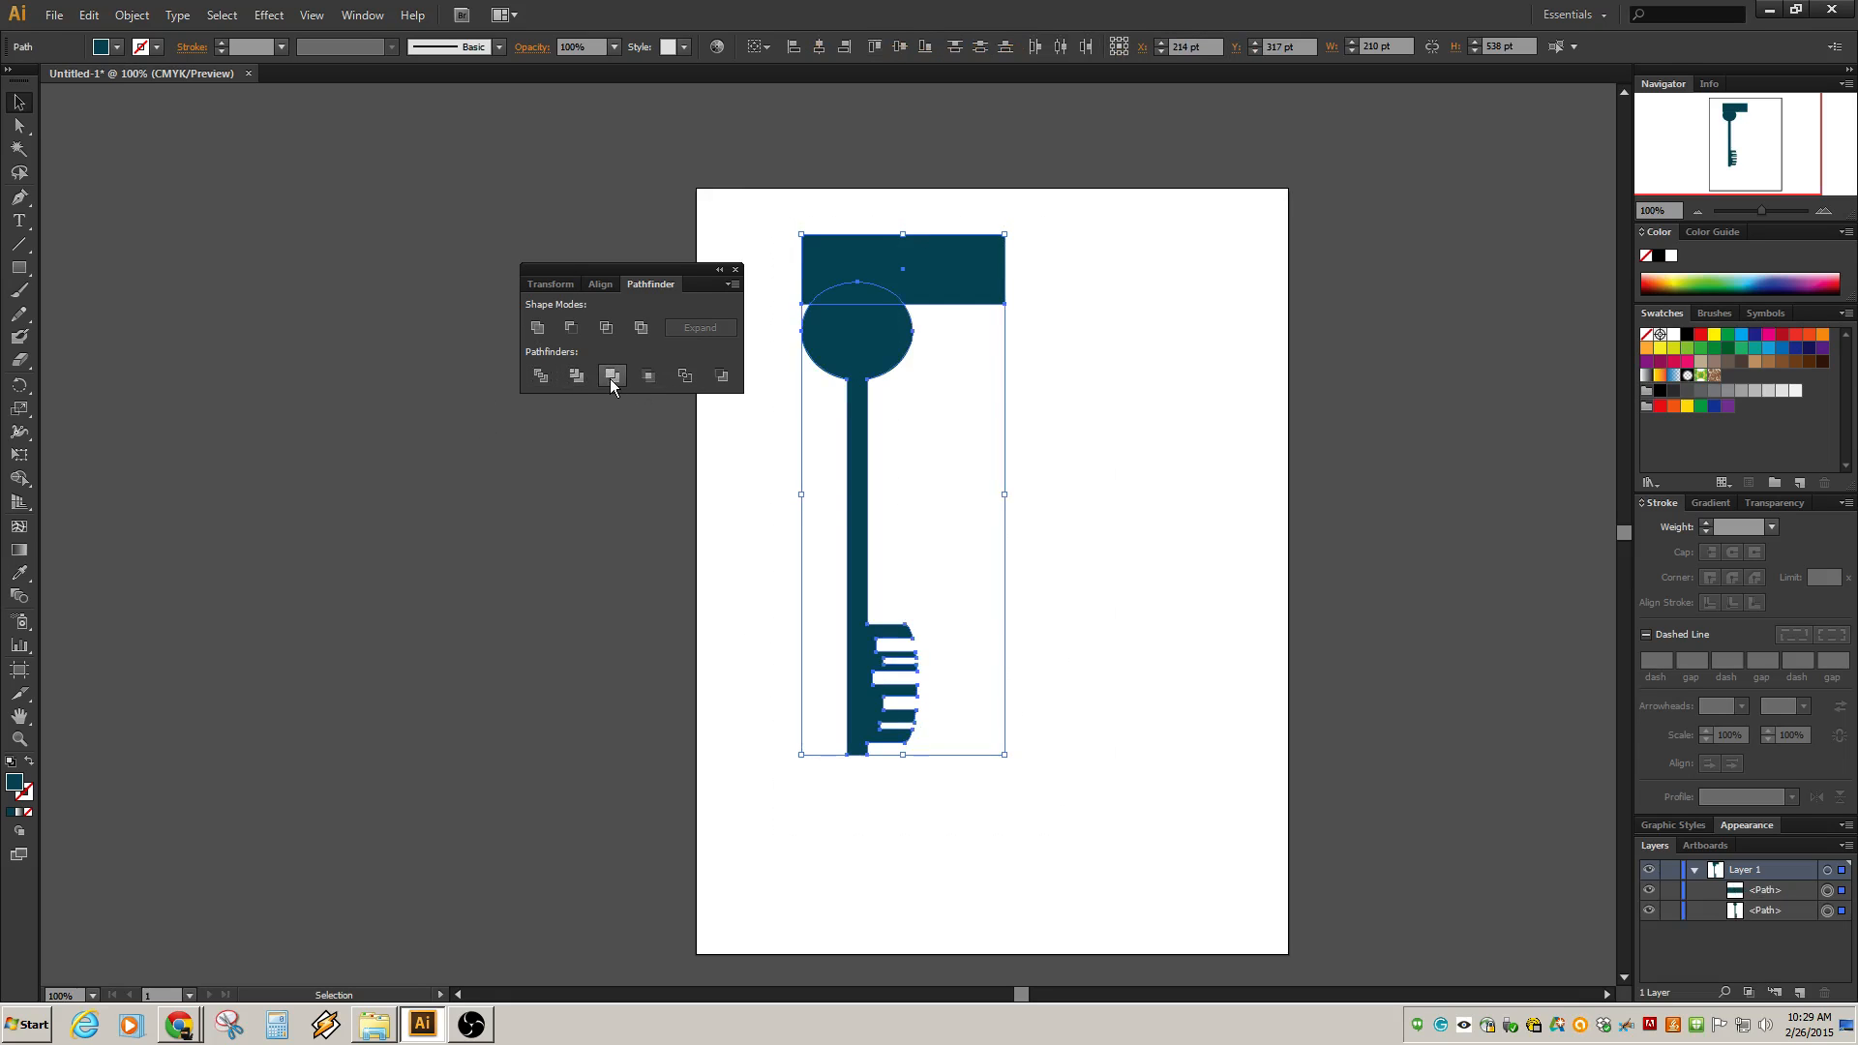
pyautogui.click(611, 378)
pyautogui.hotkey('ctrl', 'z')
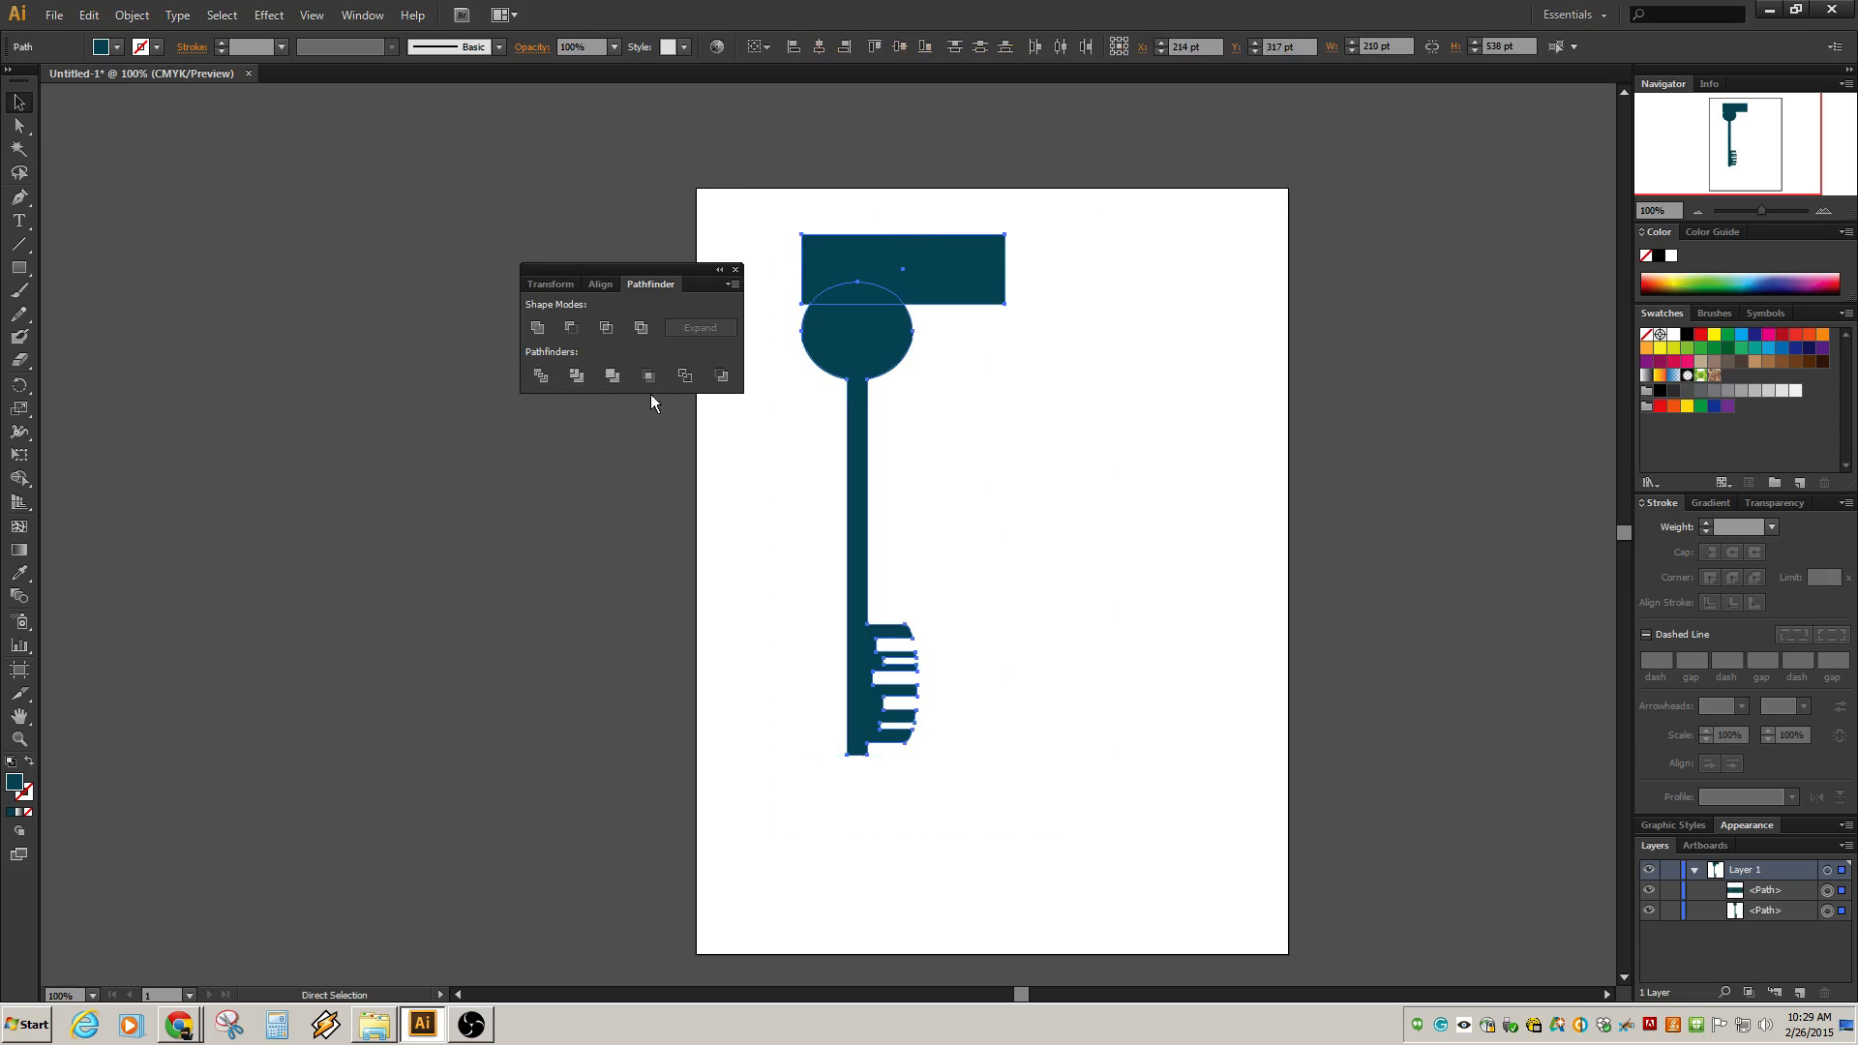
pyautogui.click(619, 377)
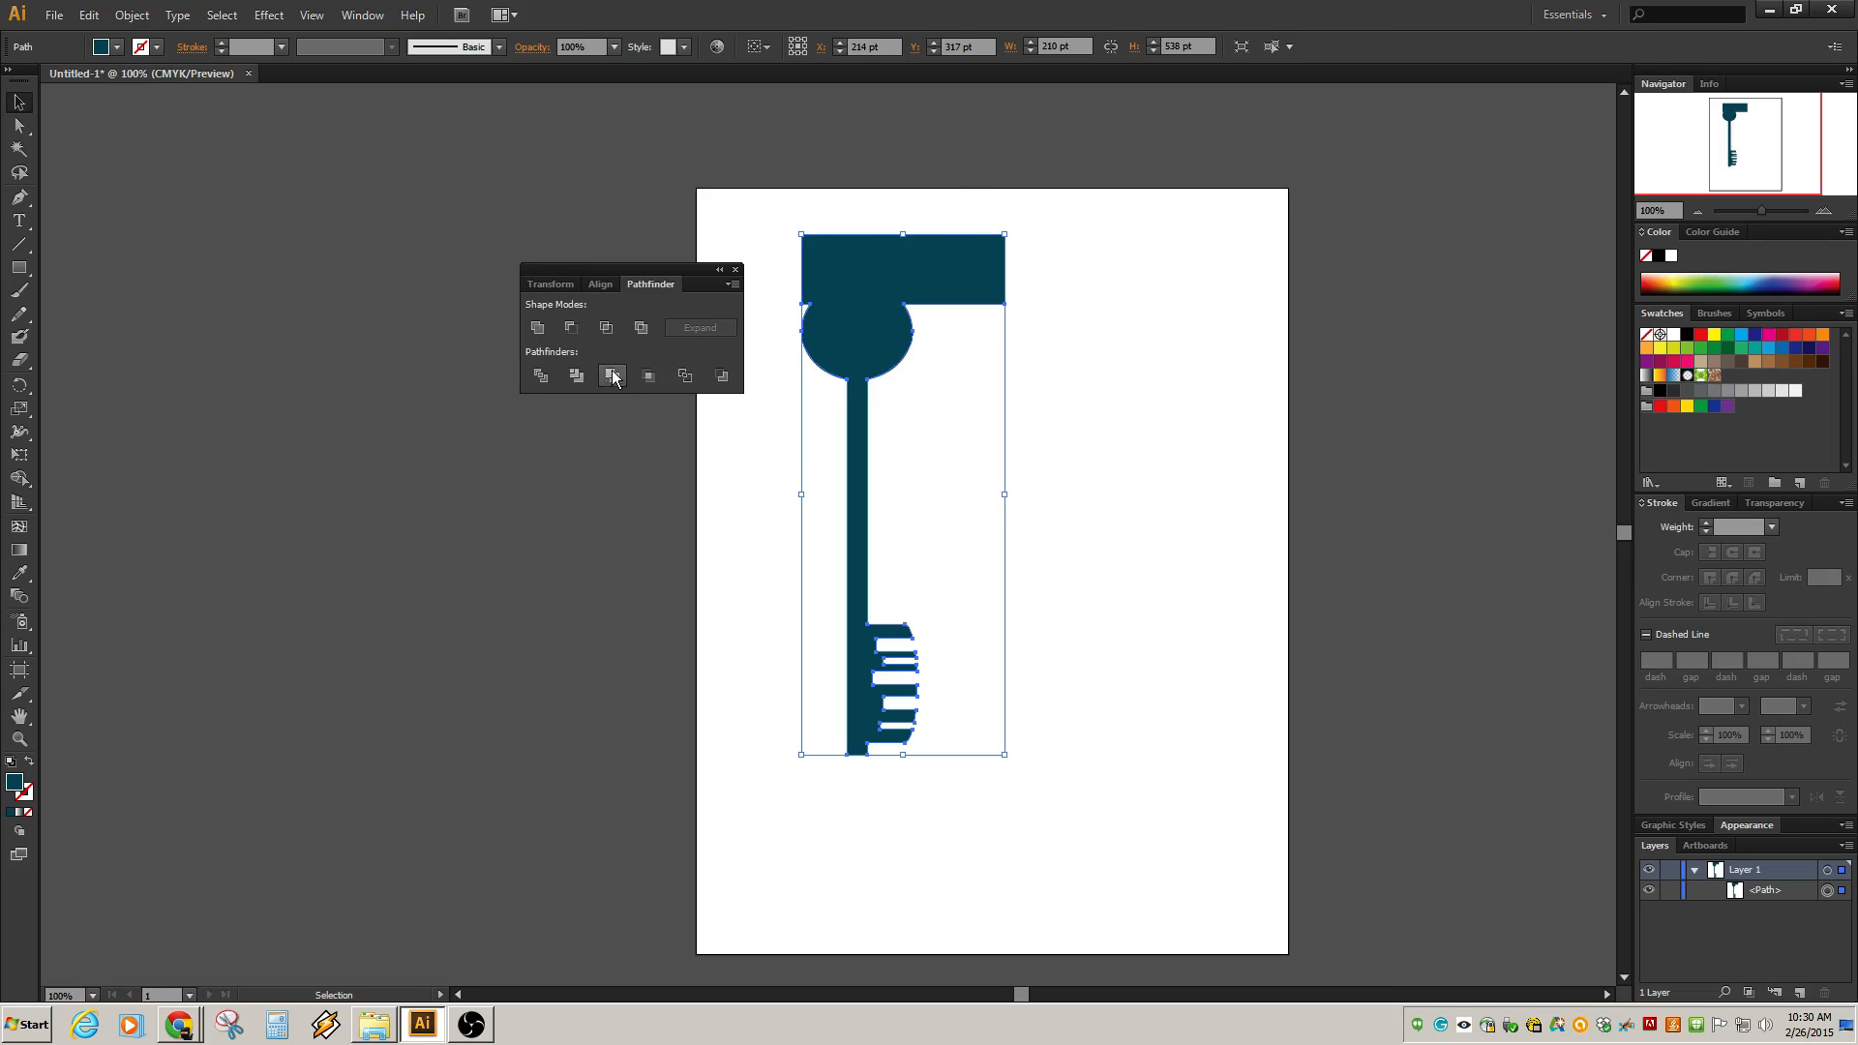
pyautogui.click(654, 380)
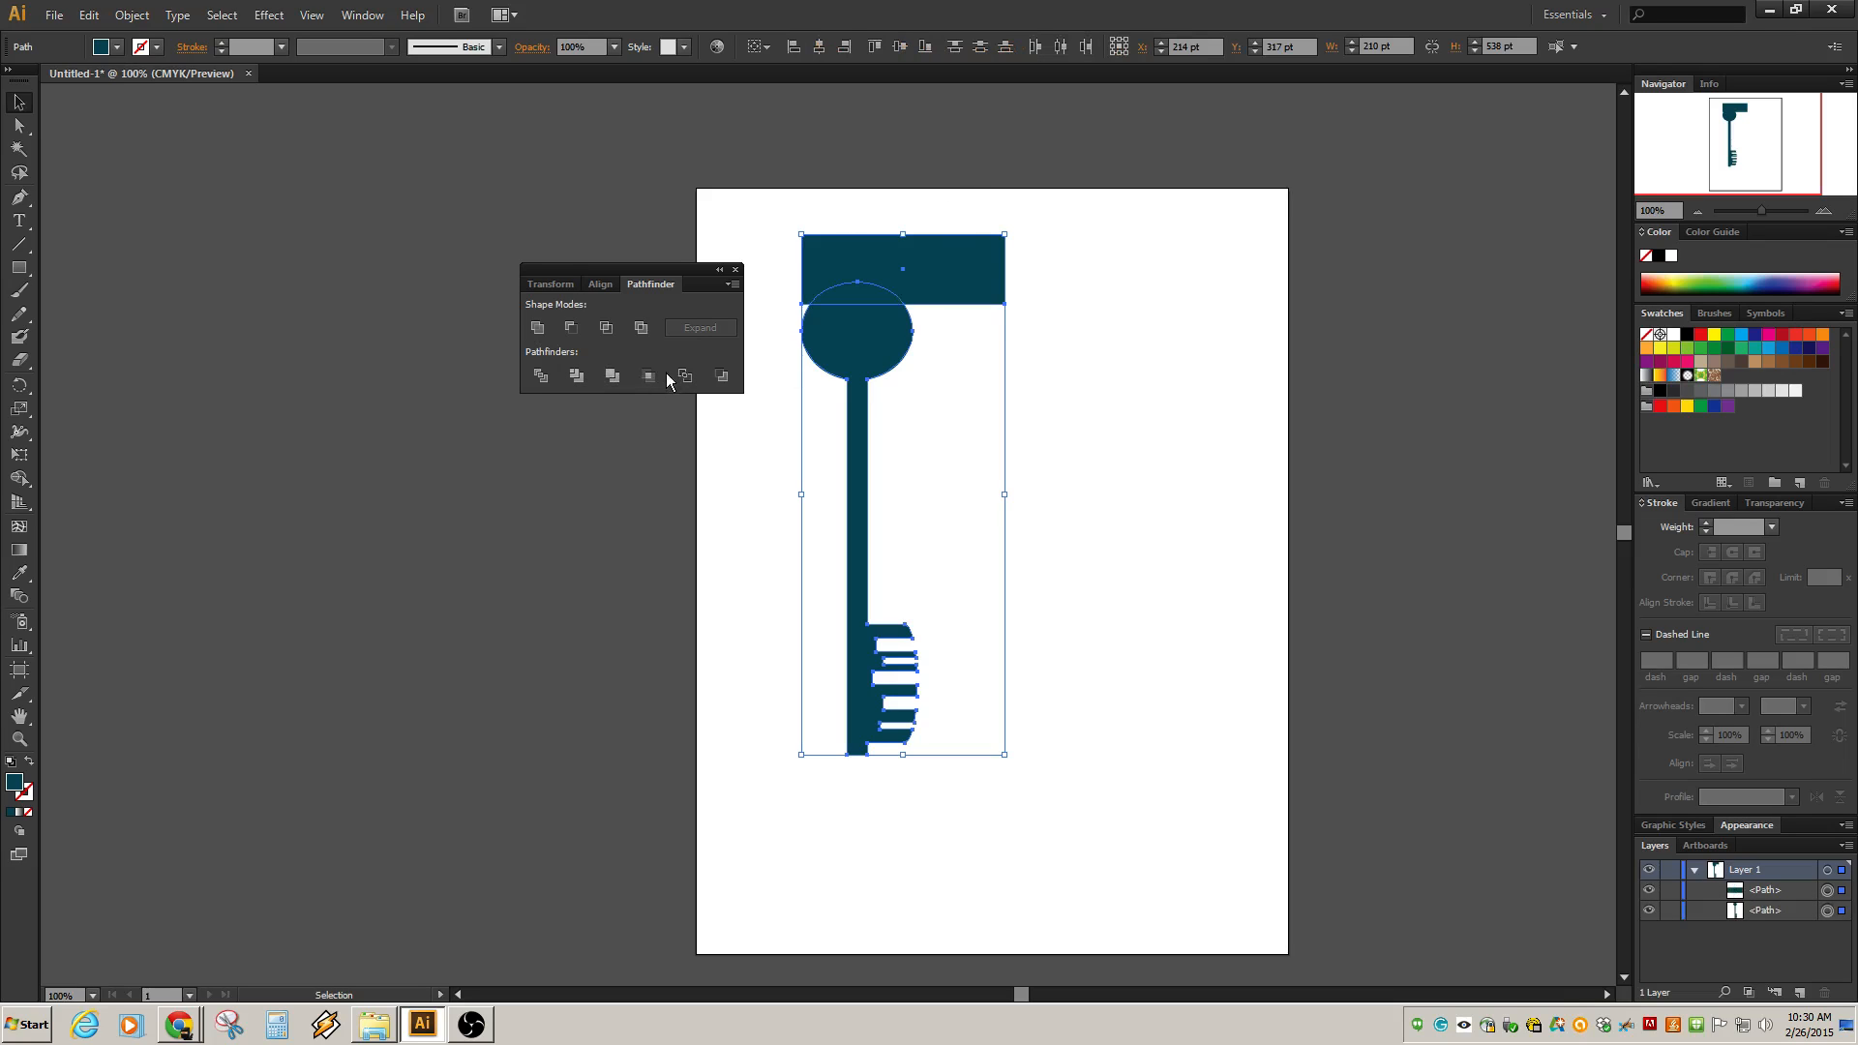
# Try Crop, Outline and Minus Back on the rectangle and key, undoing each result.
pyautogui.click(649, 377)
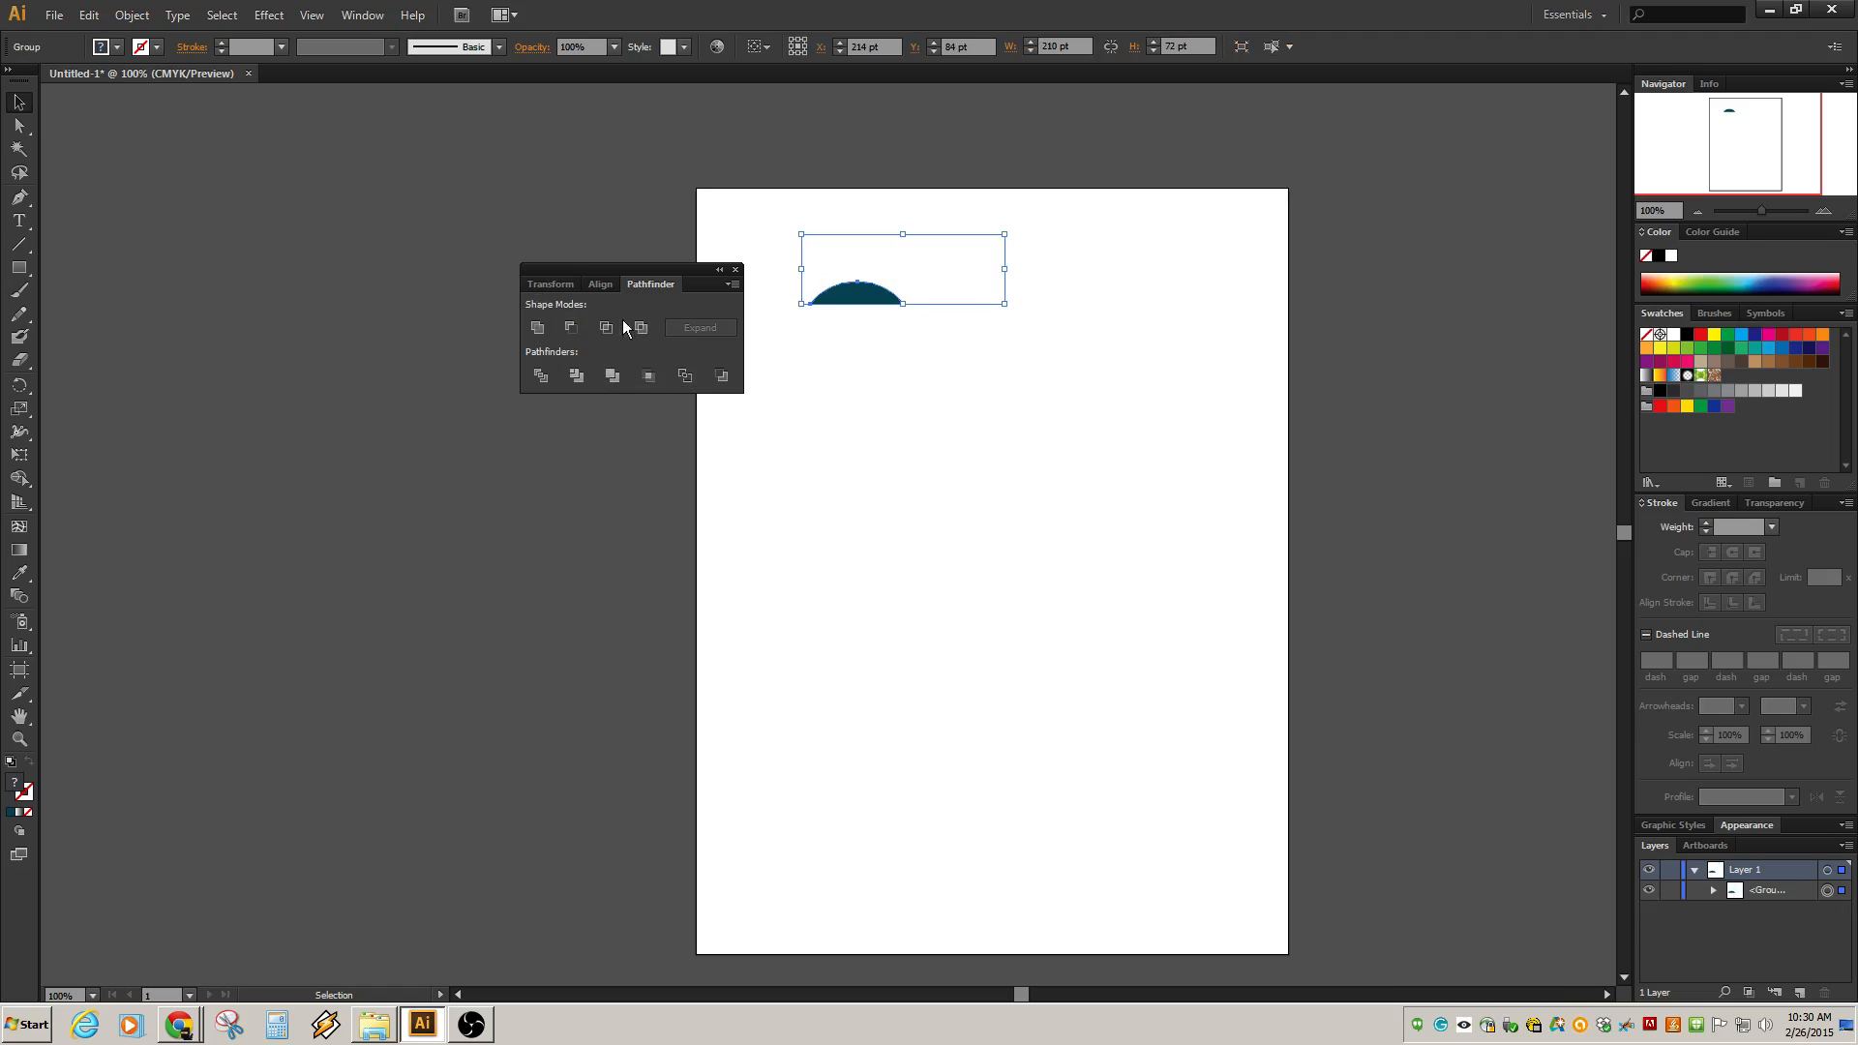
pyautogui.hotkey('ctrl', 'z')
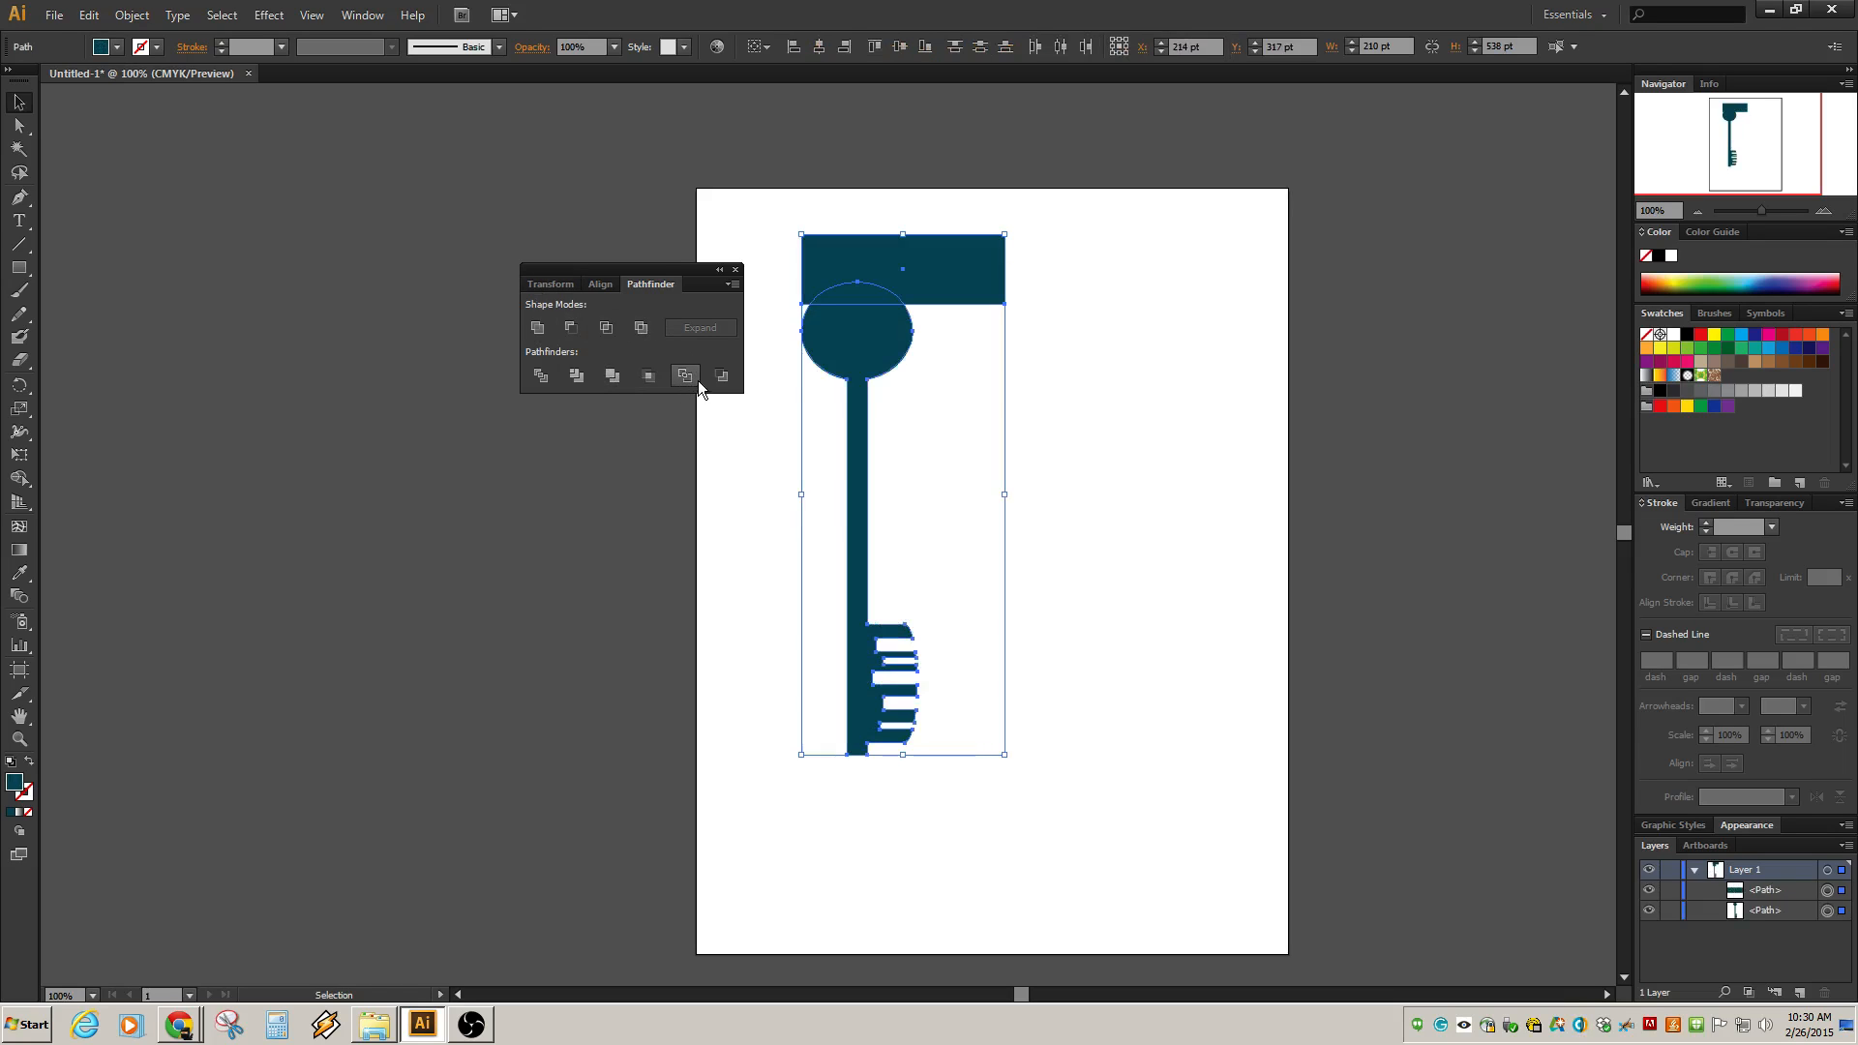
pyautogui.click(687, 377)
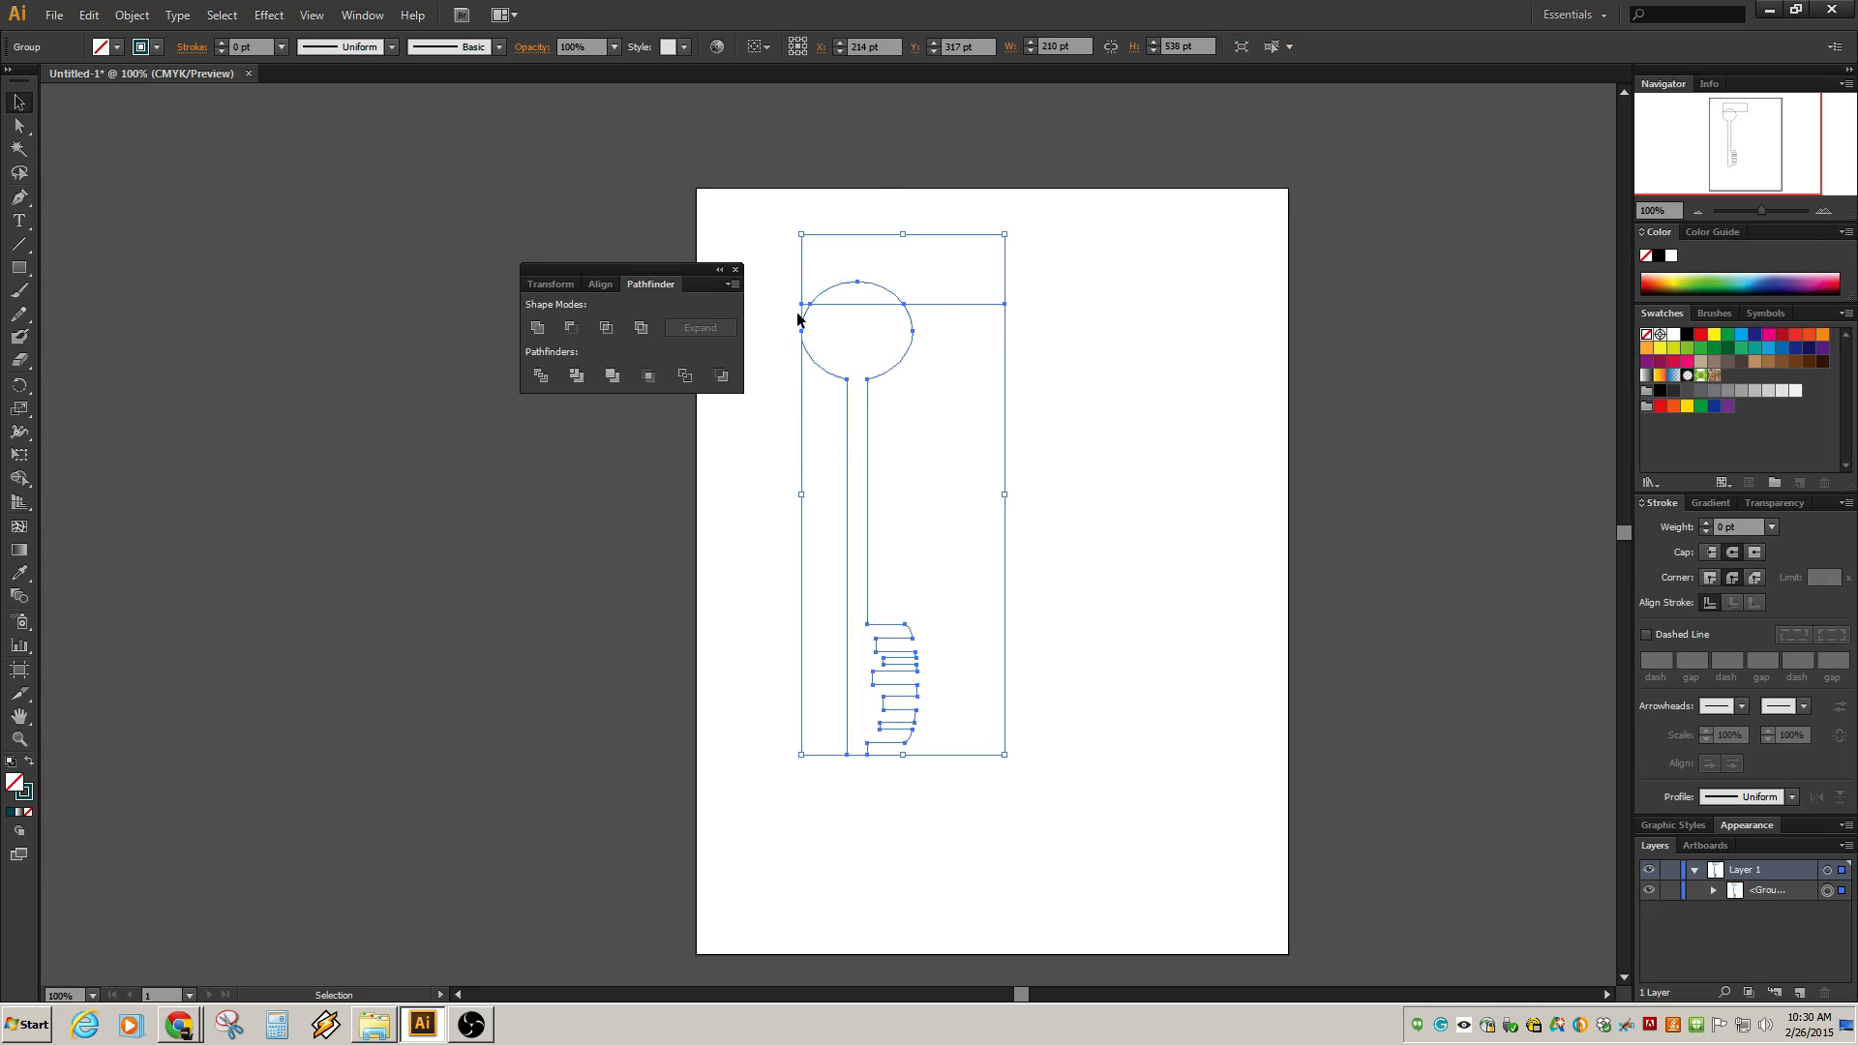
pyautogui.hotkey('ctrl', 'z')
pyautogui.click(721, 376)
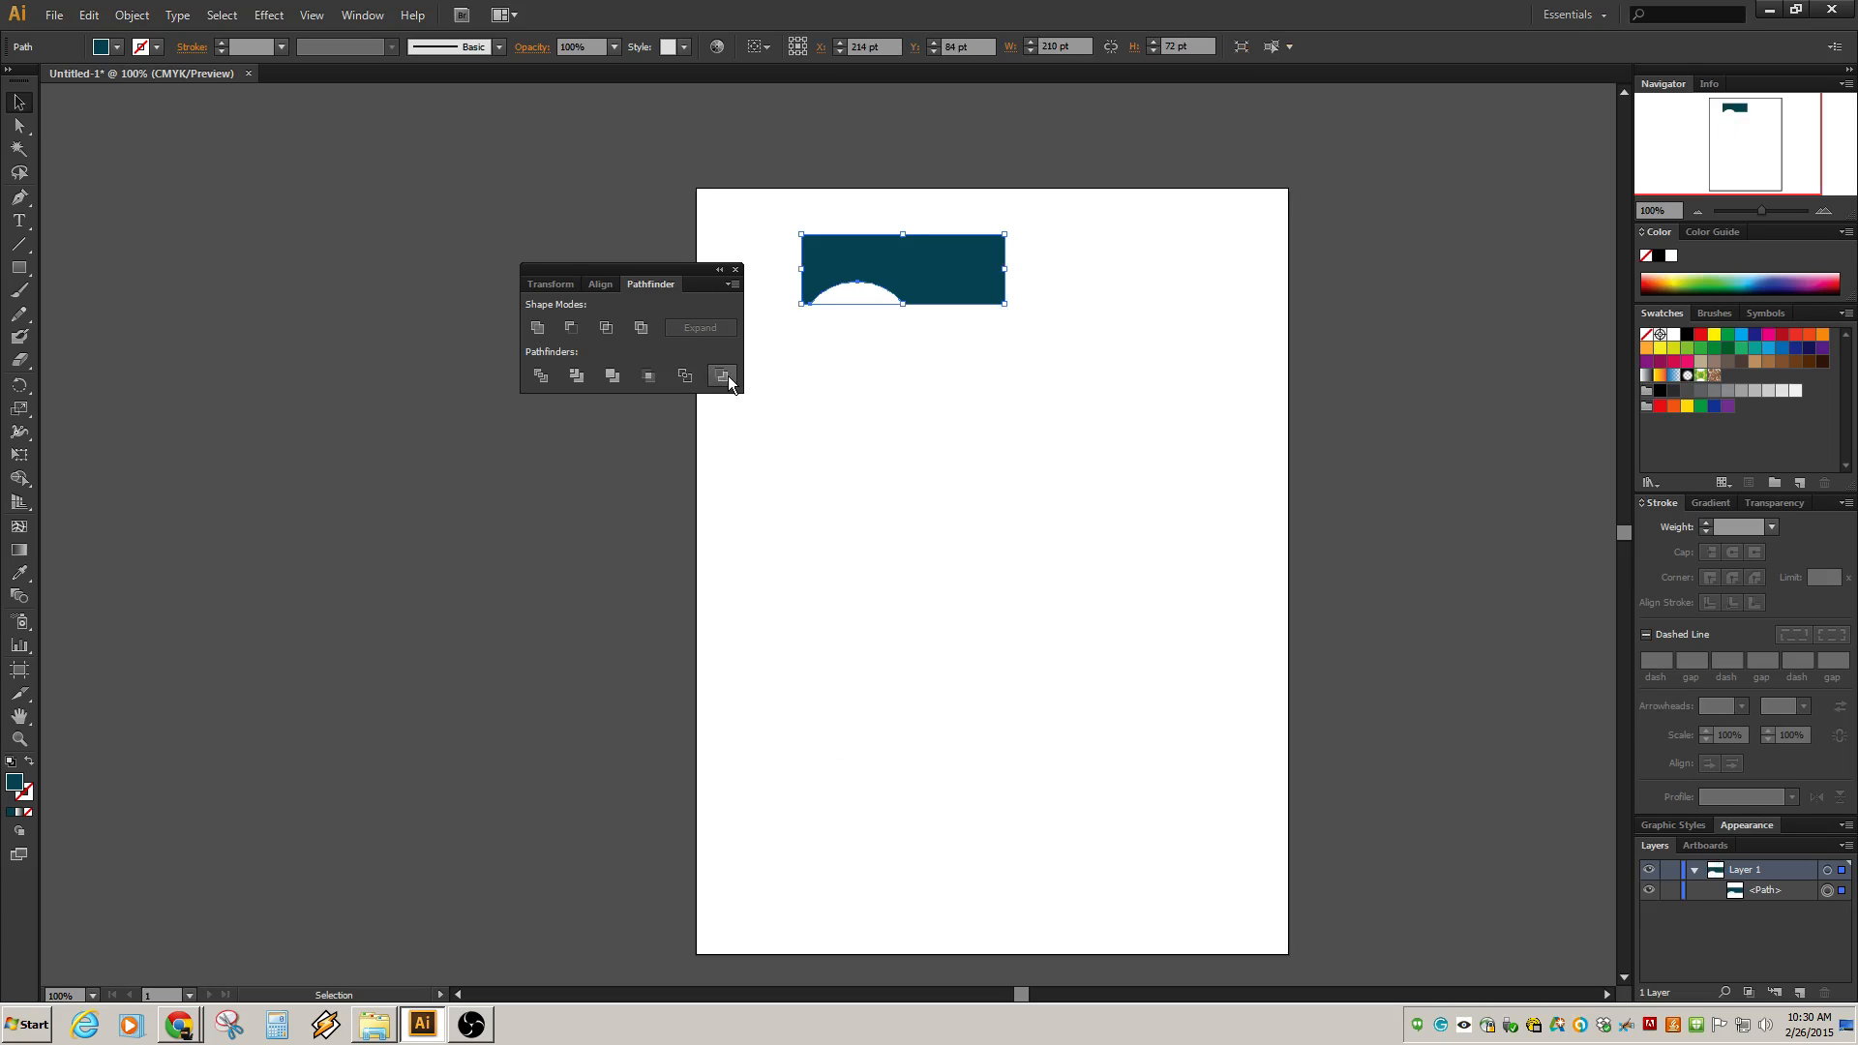
pyautogui.hotkey('ctrl', 'z')
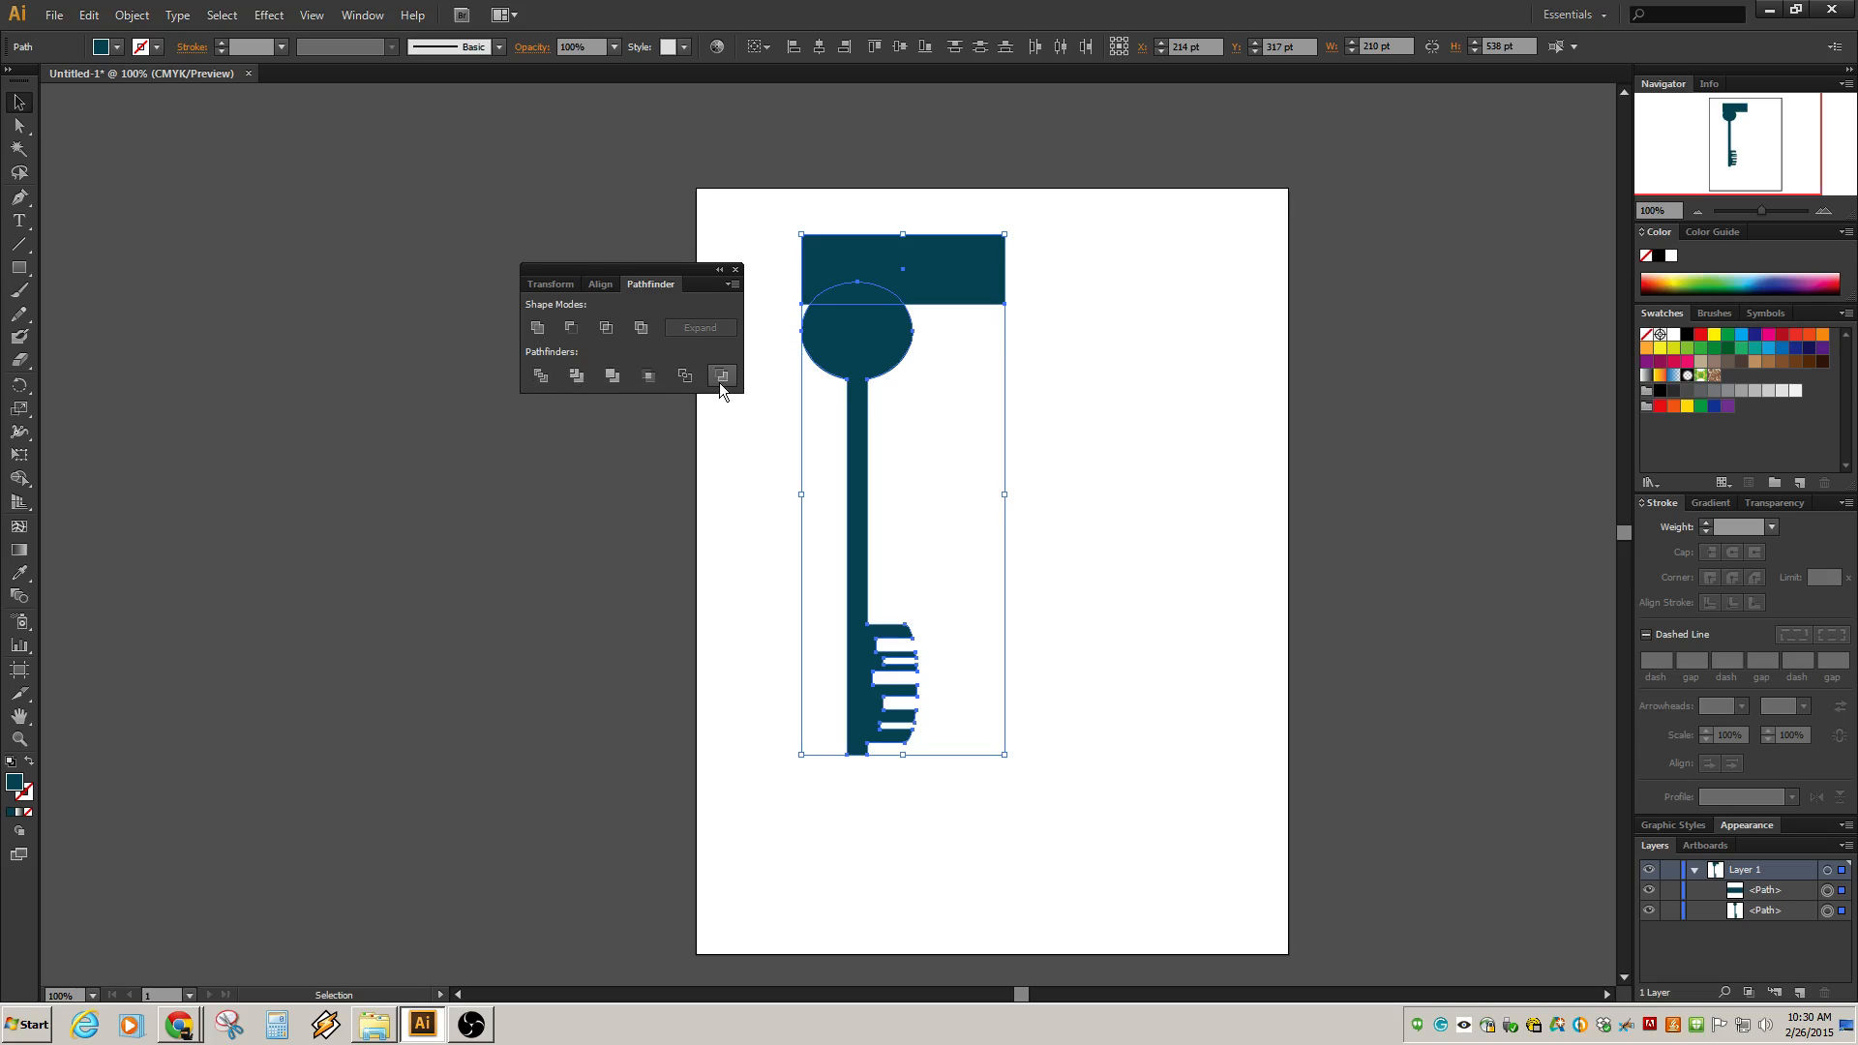
# Select the rectangle above the bow and delete it.
pyautogui.click(738, 478)
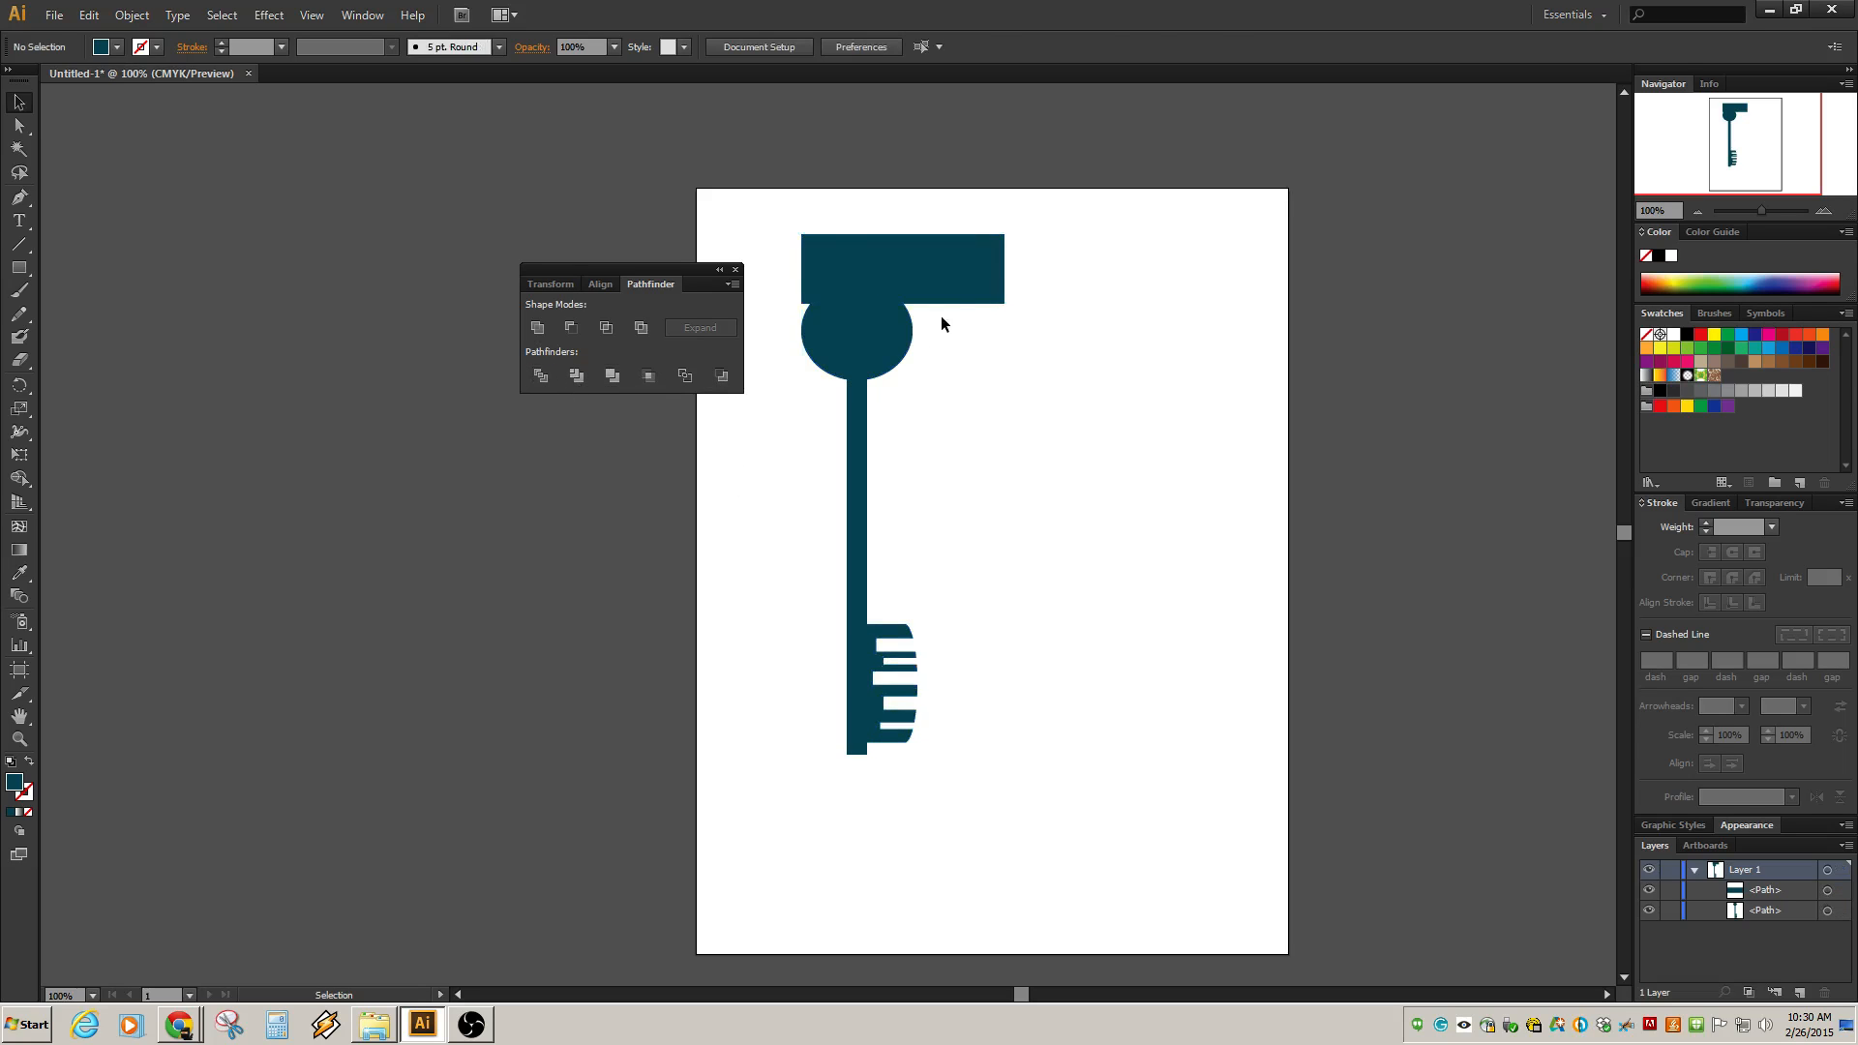
pyautogui.click(954, 279)
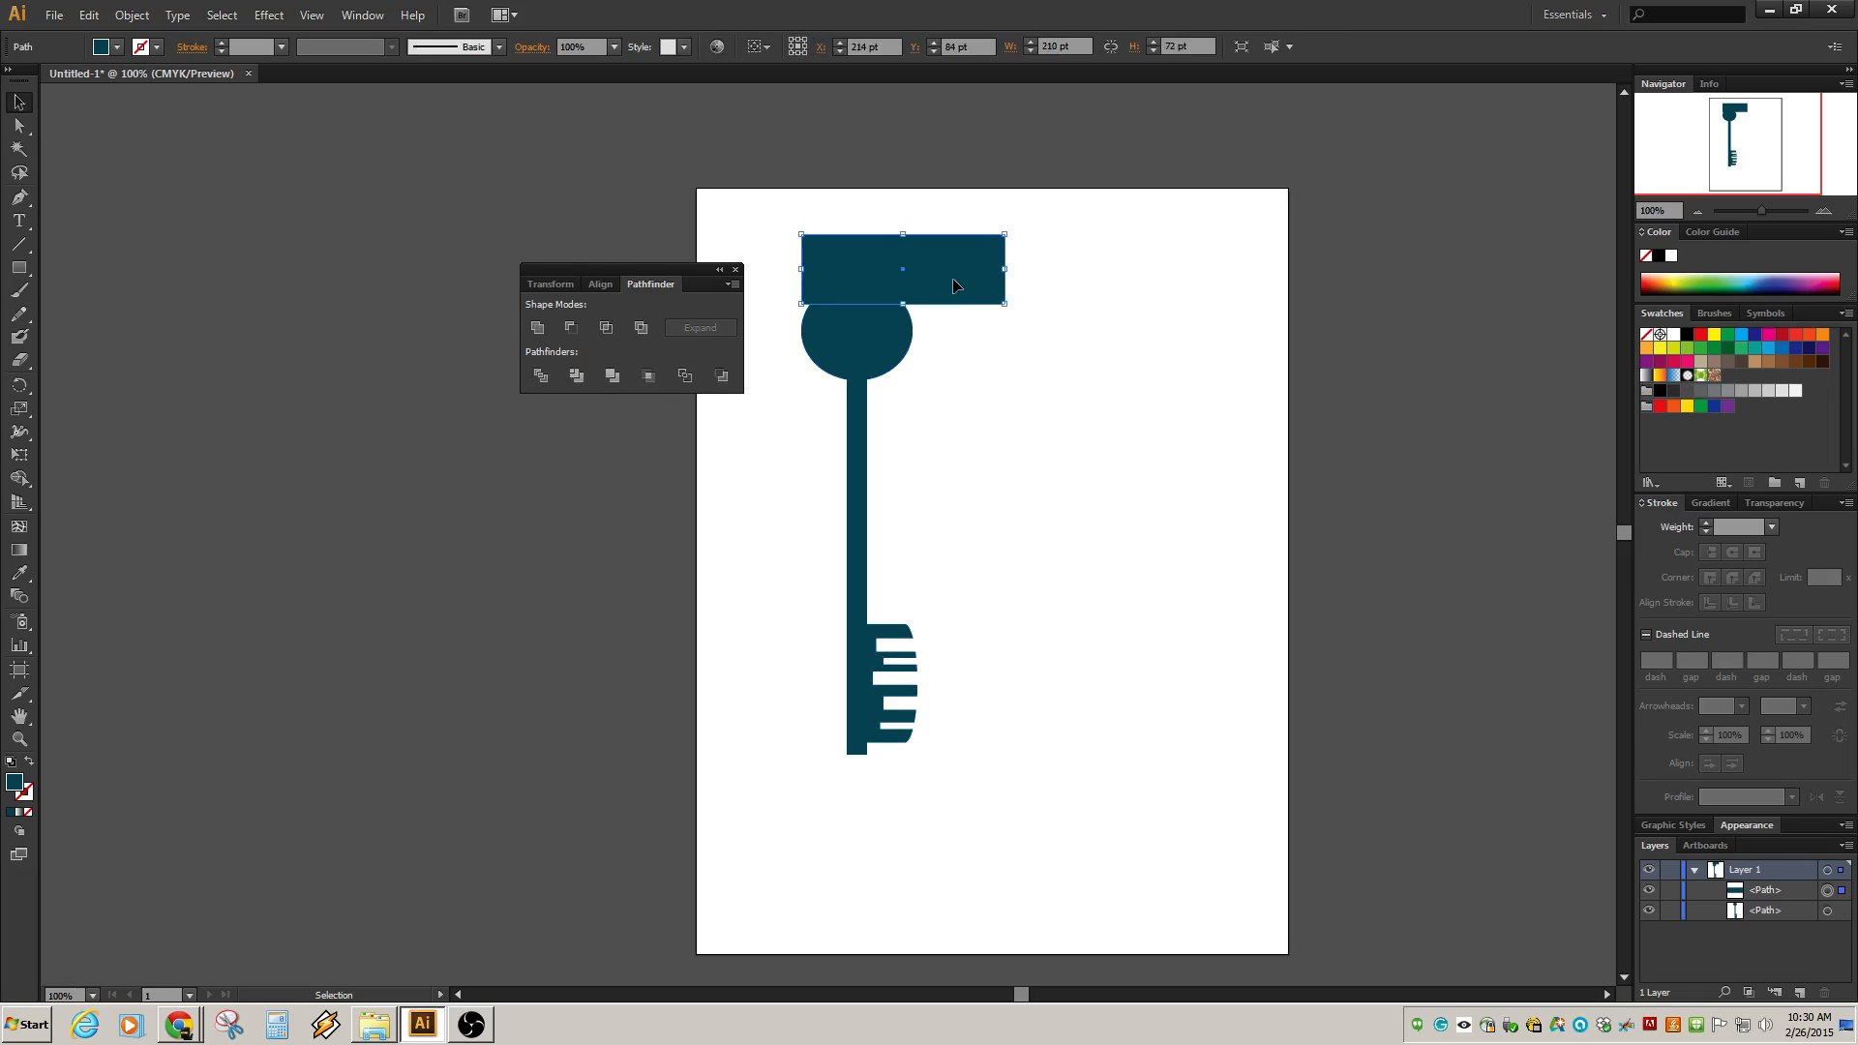
pyautogui.press('Delete')
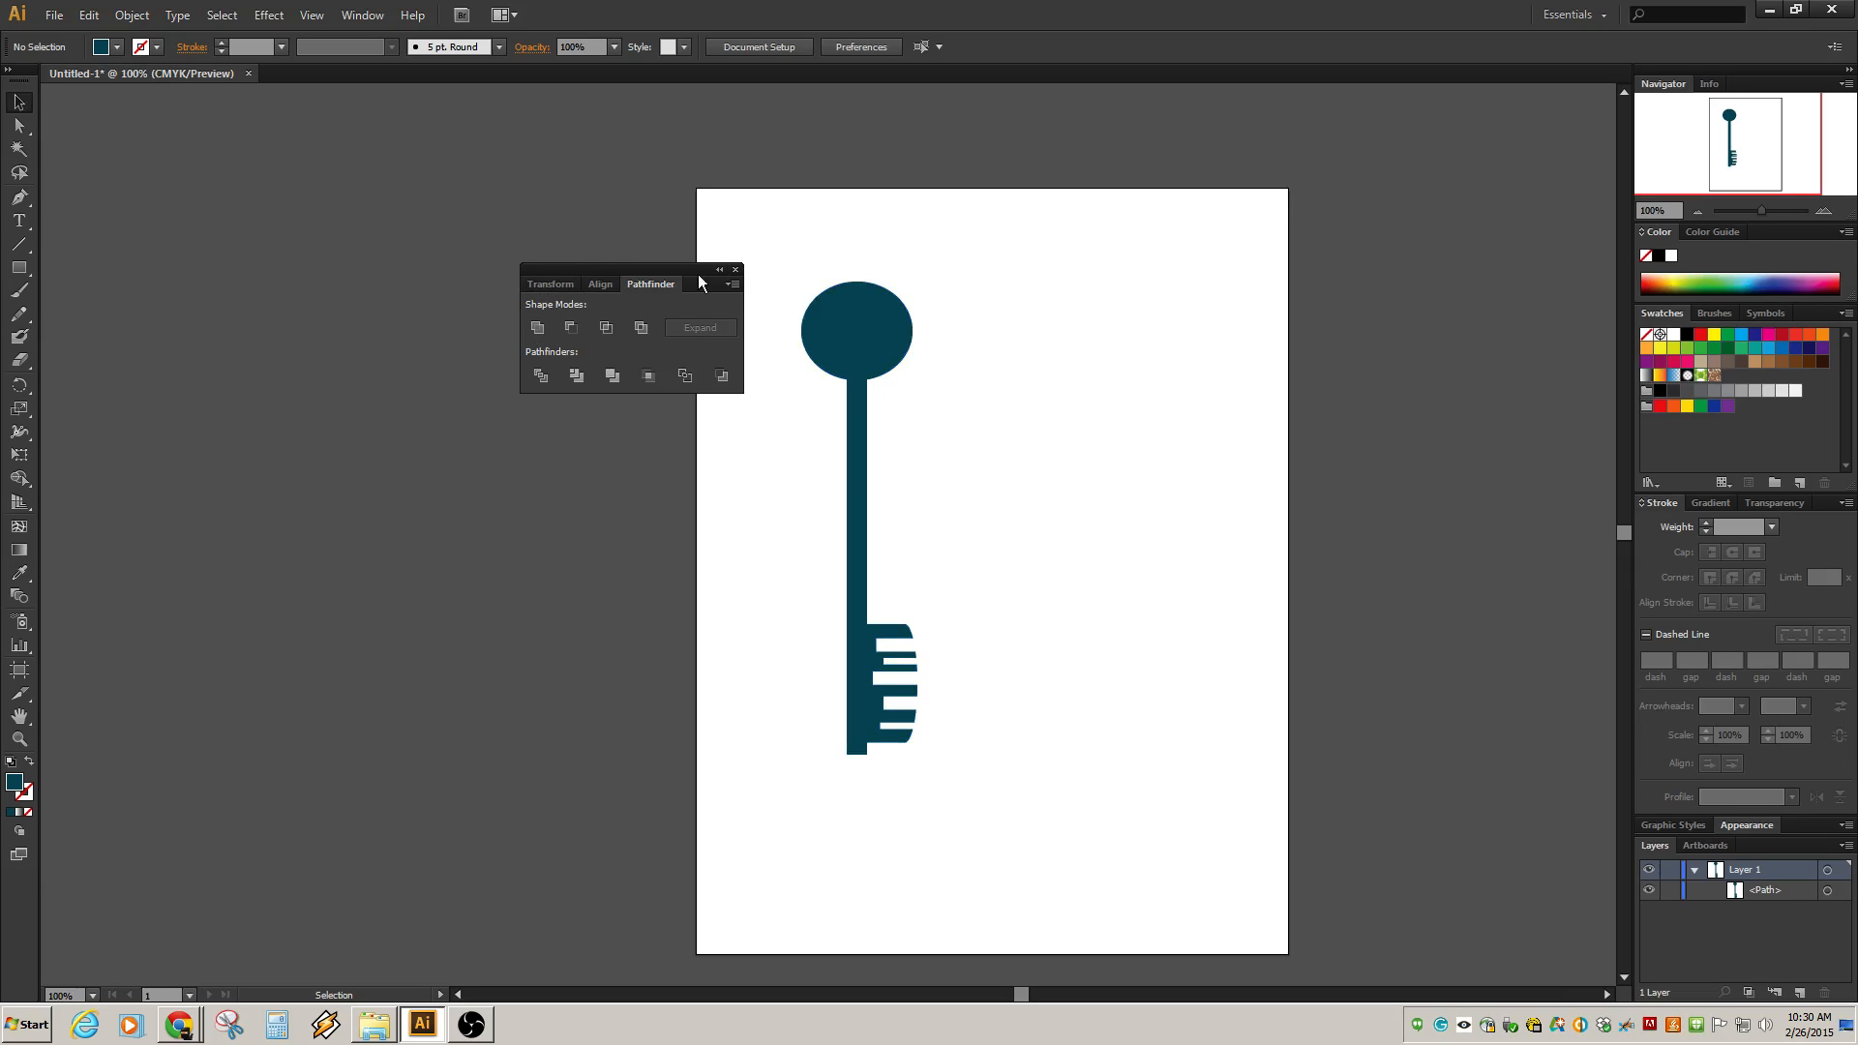
# Close the Pathfinder panel and select the key, opening the reshape tools group.
pyautogui.moveTo(680, 278); pyautogui.dragTo(480, 210)
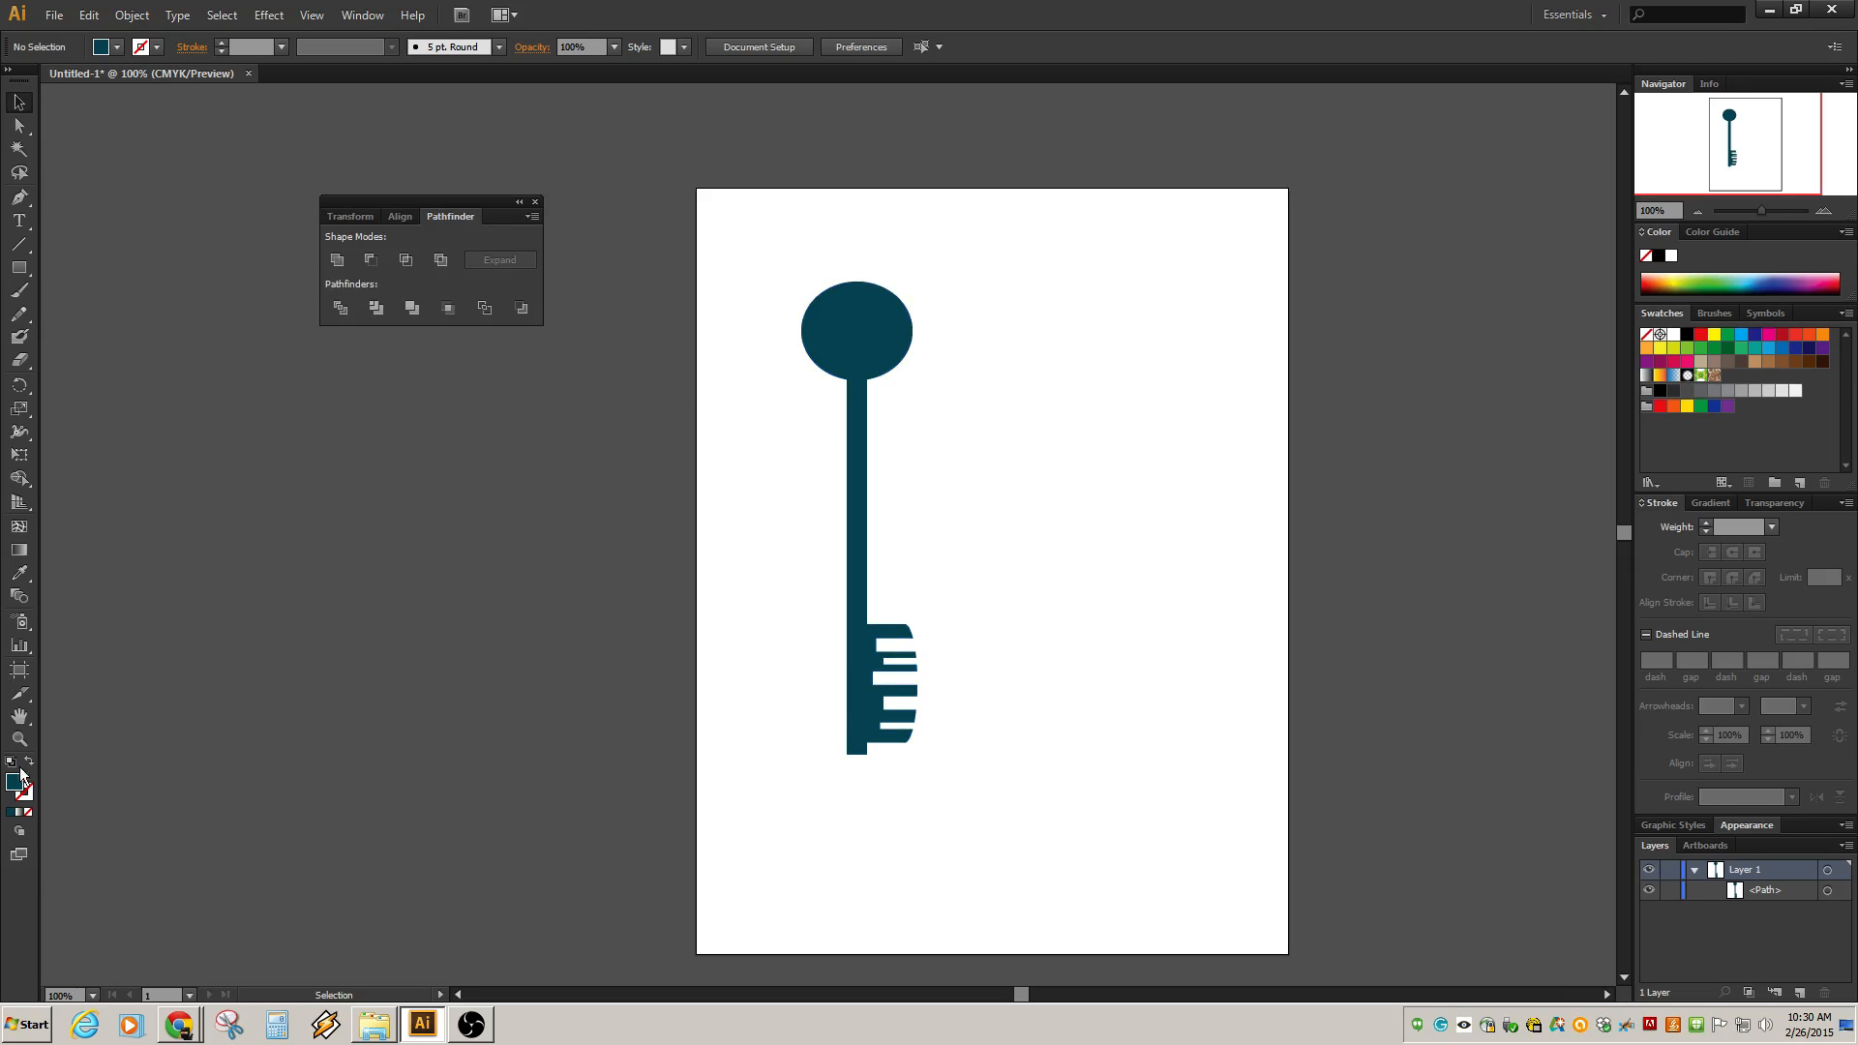
pyautogui.click(534, 201)
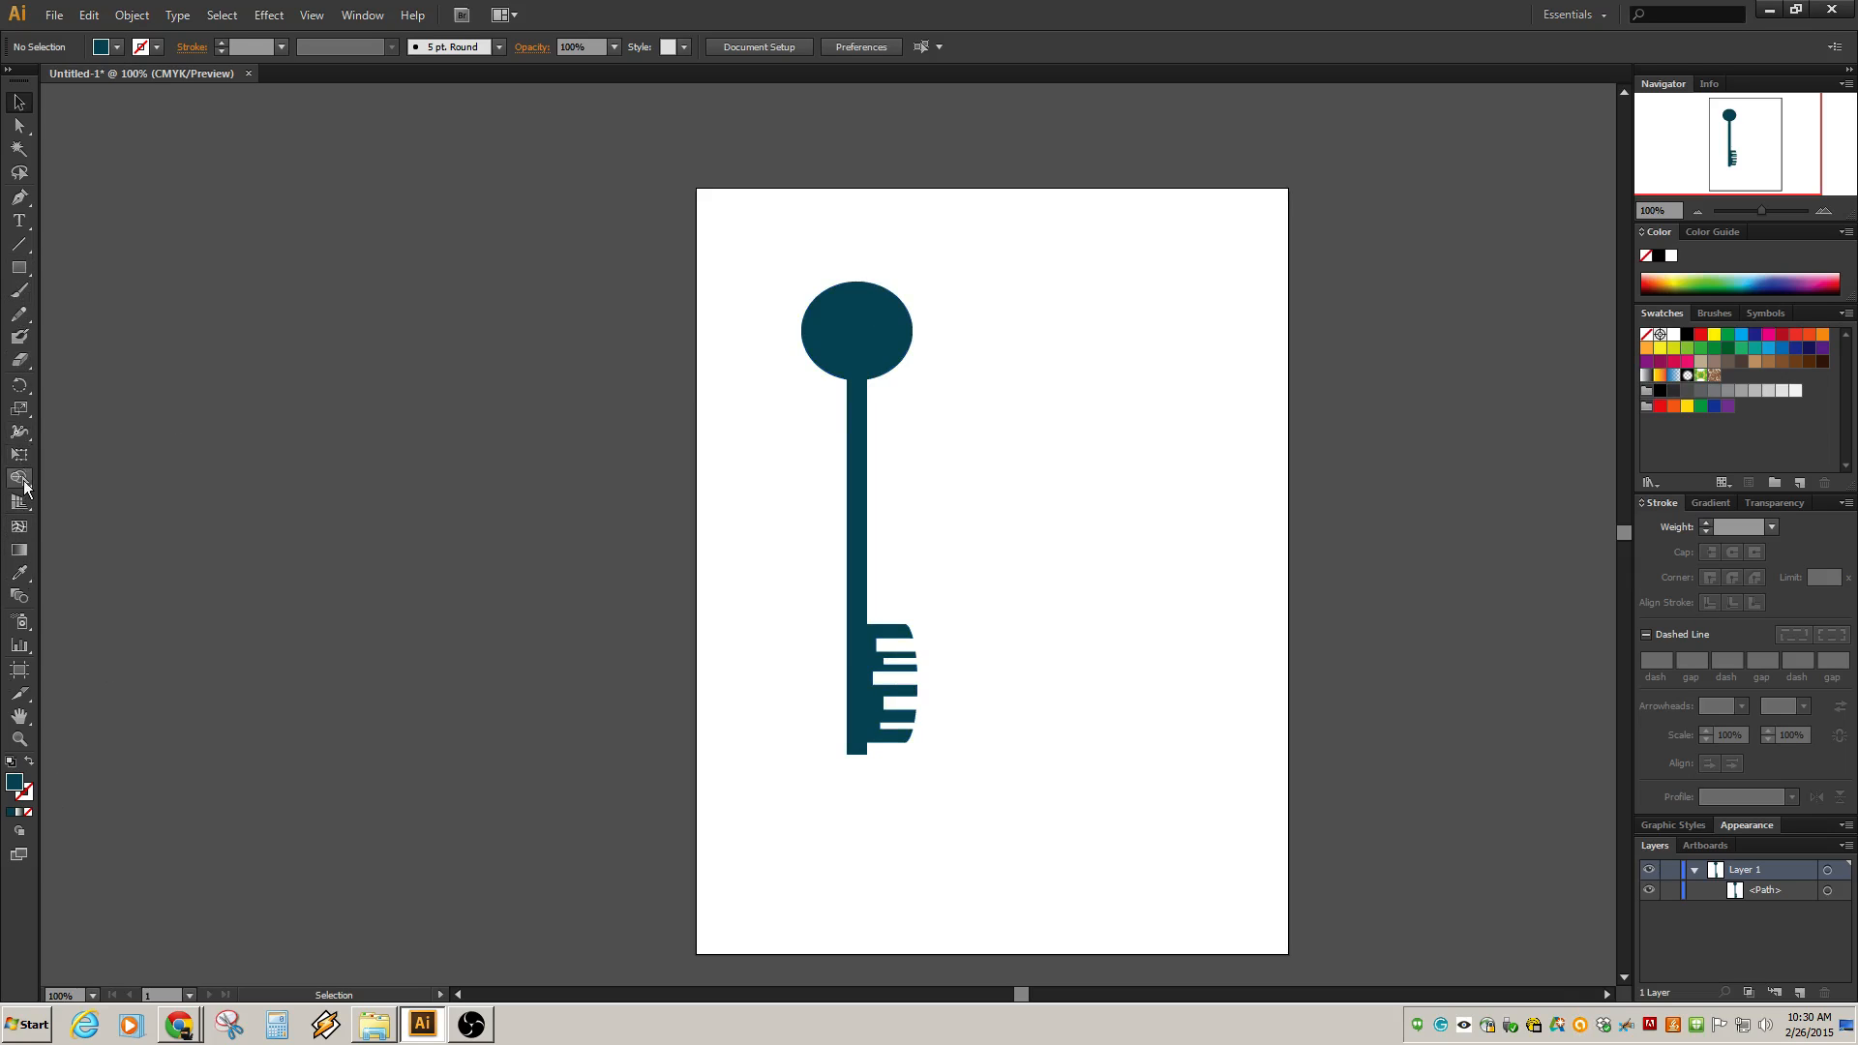
pyautogui.click(851, 334)
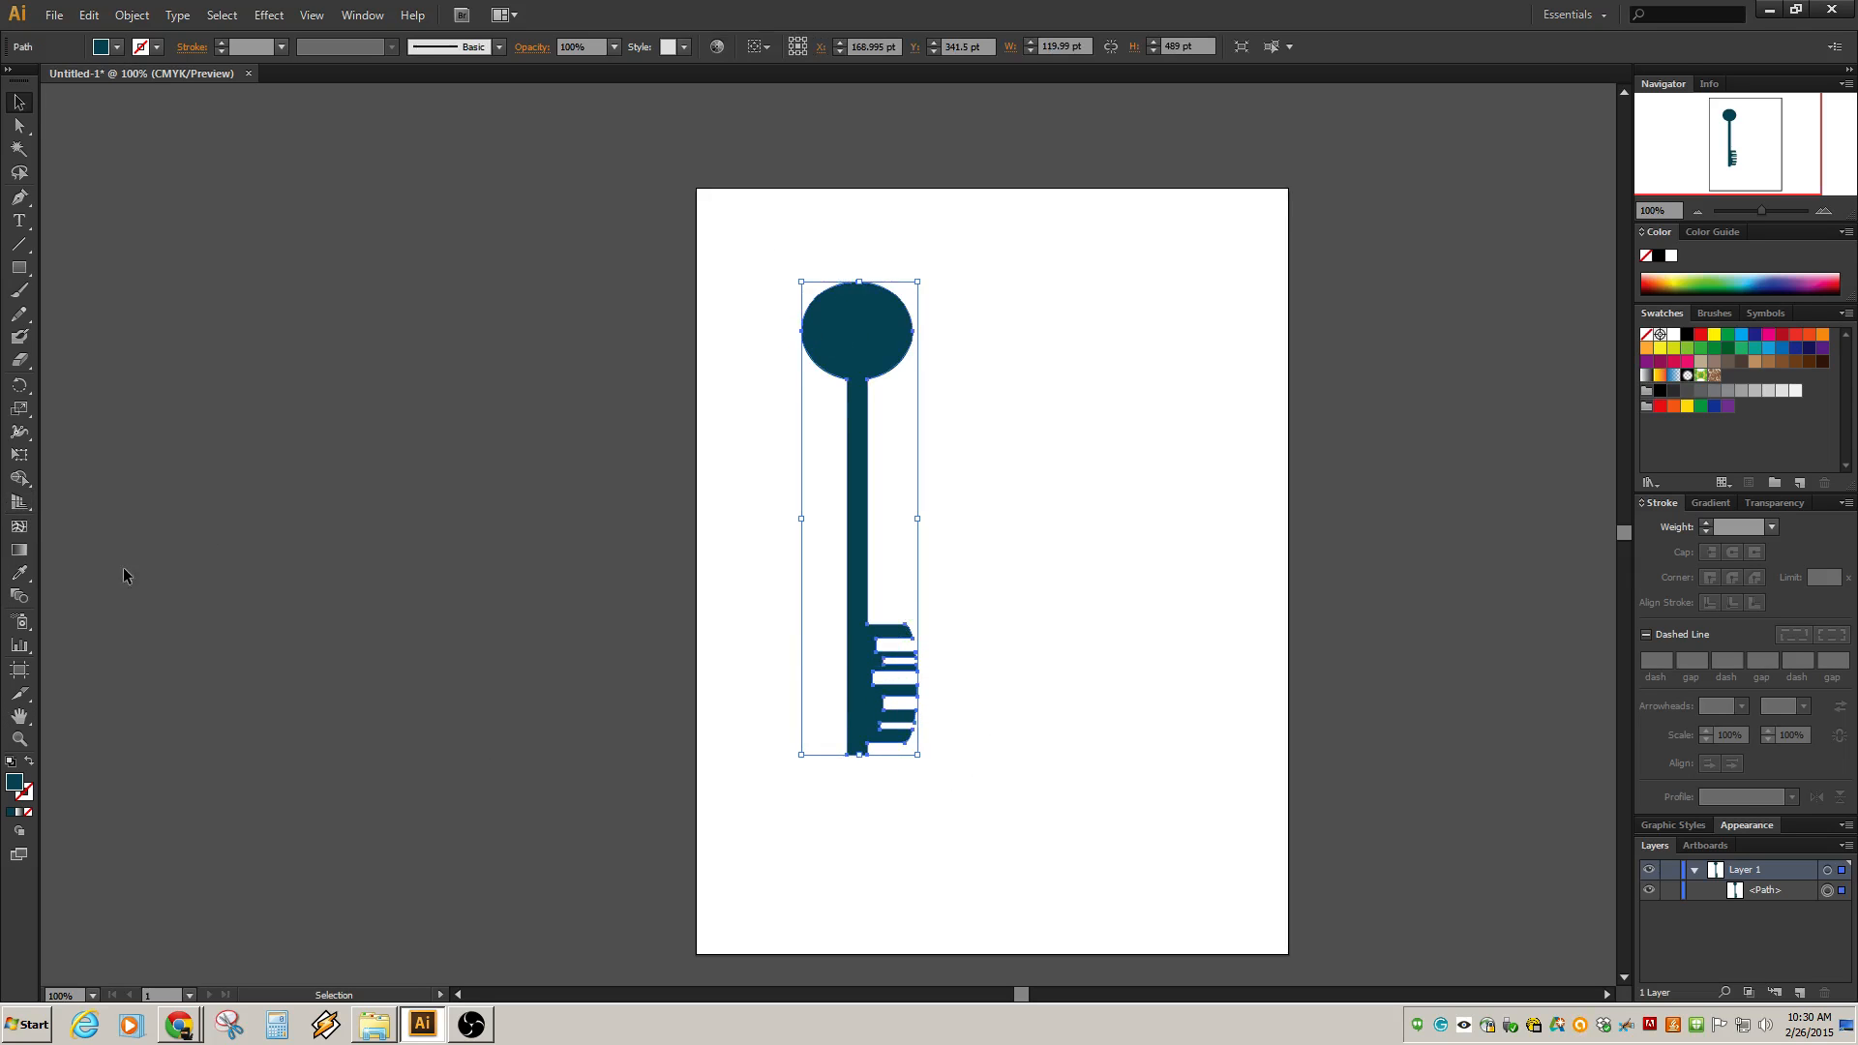
pyautogui.rightClick(866, 713)
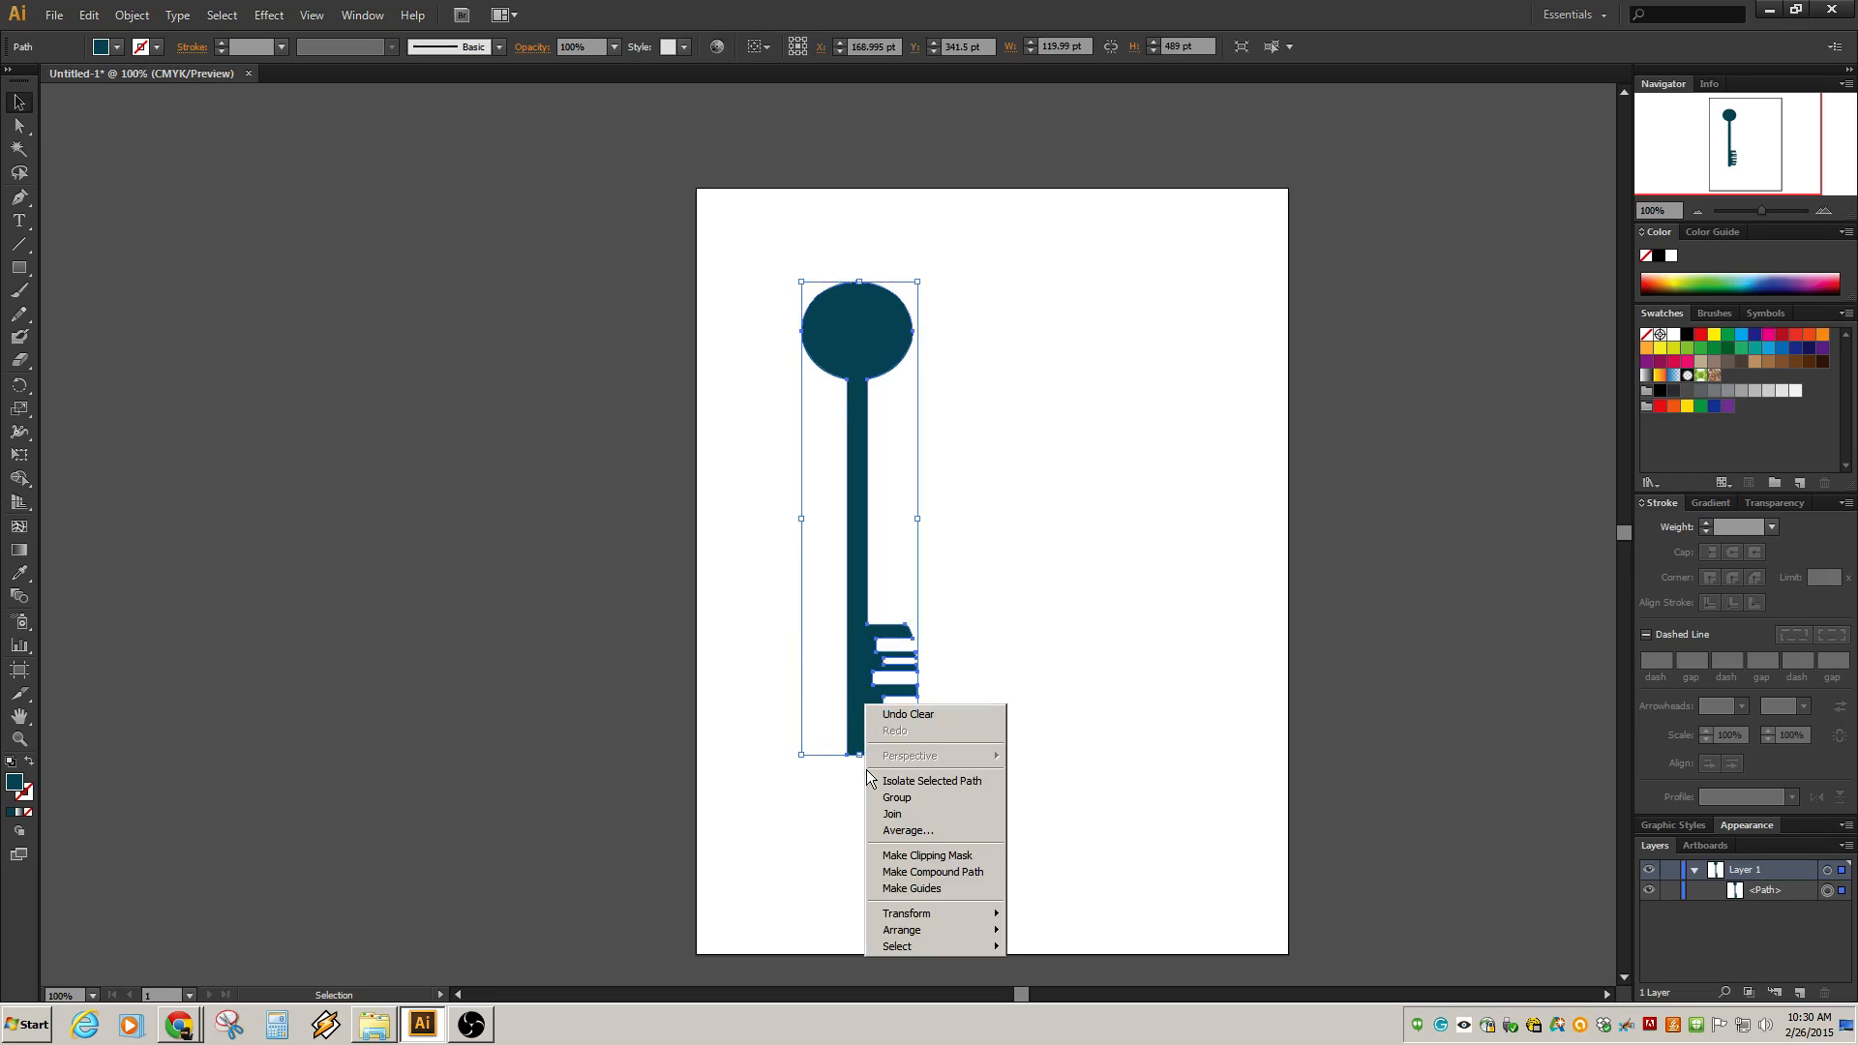
pyautogui.click(25, 439)
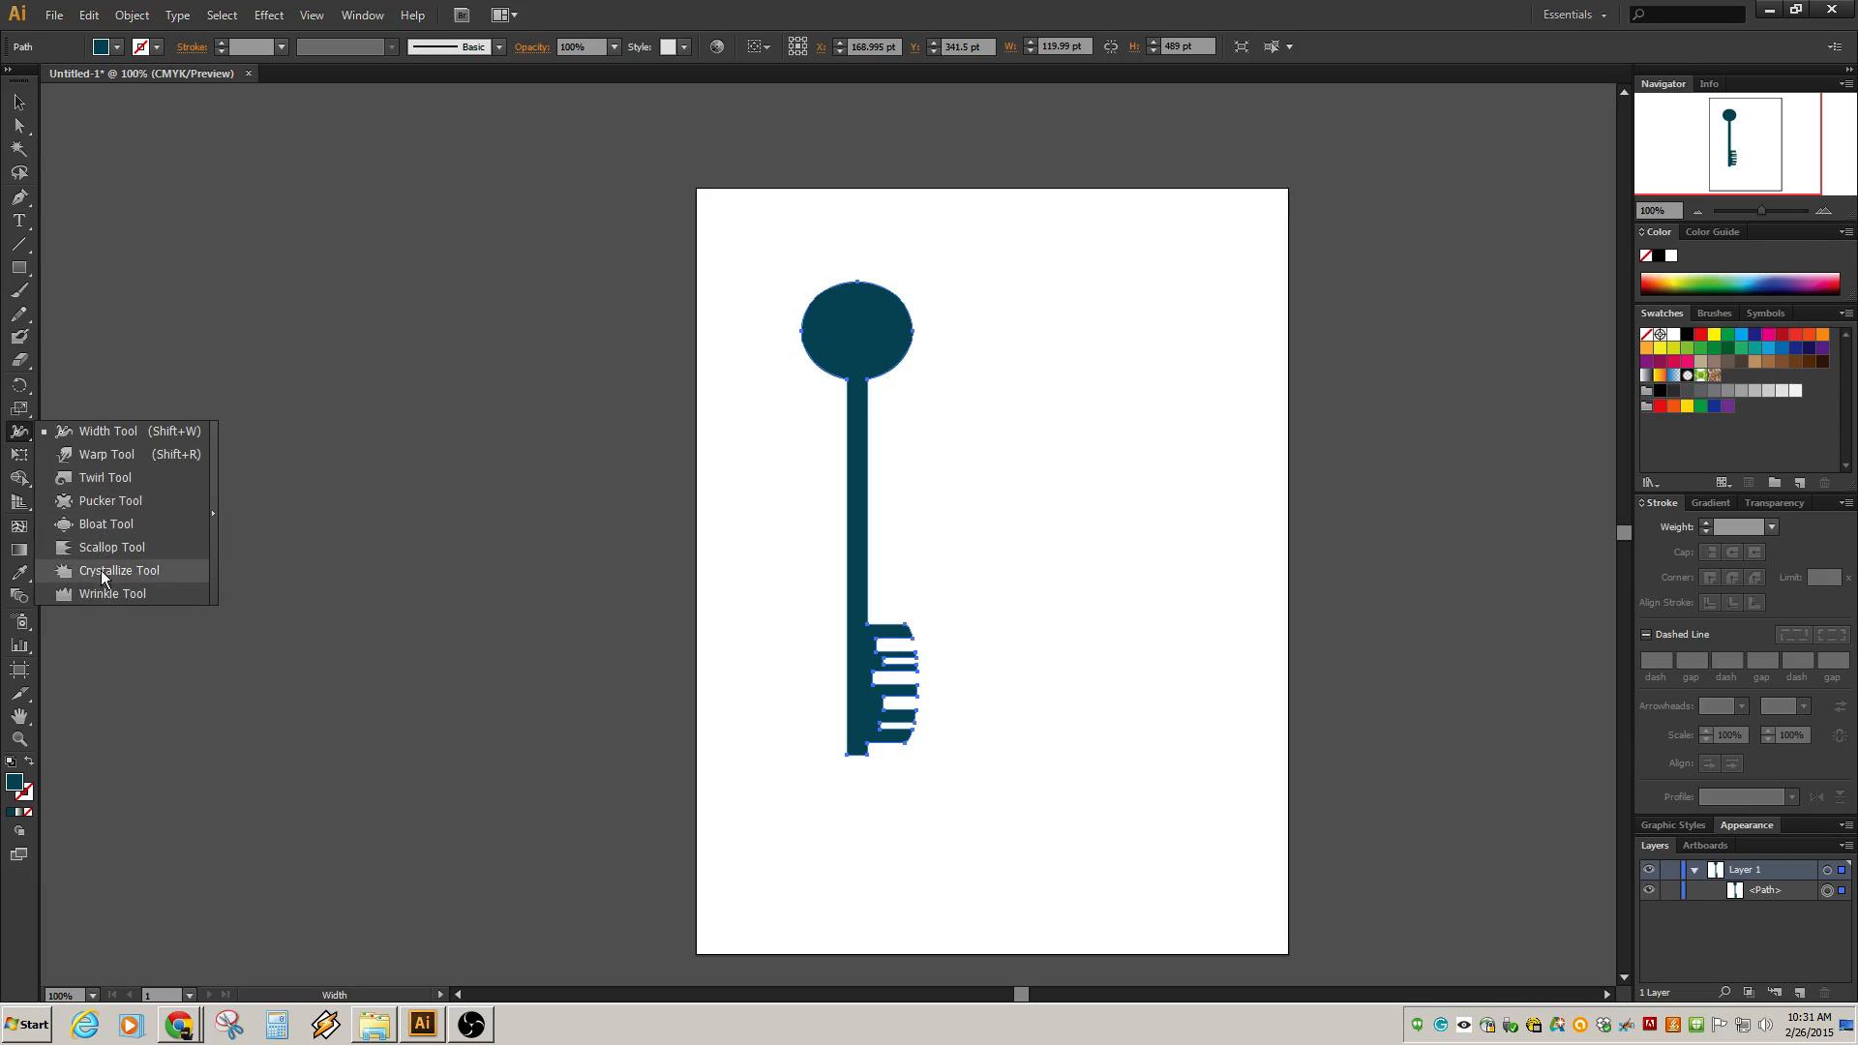
# Try distorting the key's round bow with the Warp tool, undoing all the warp strokes.
pyautogui.click(108, 460)
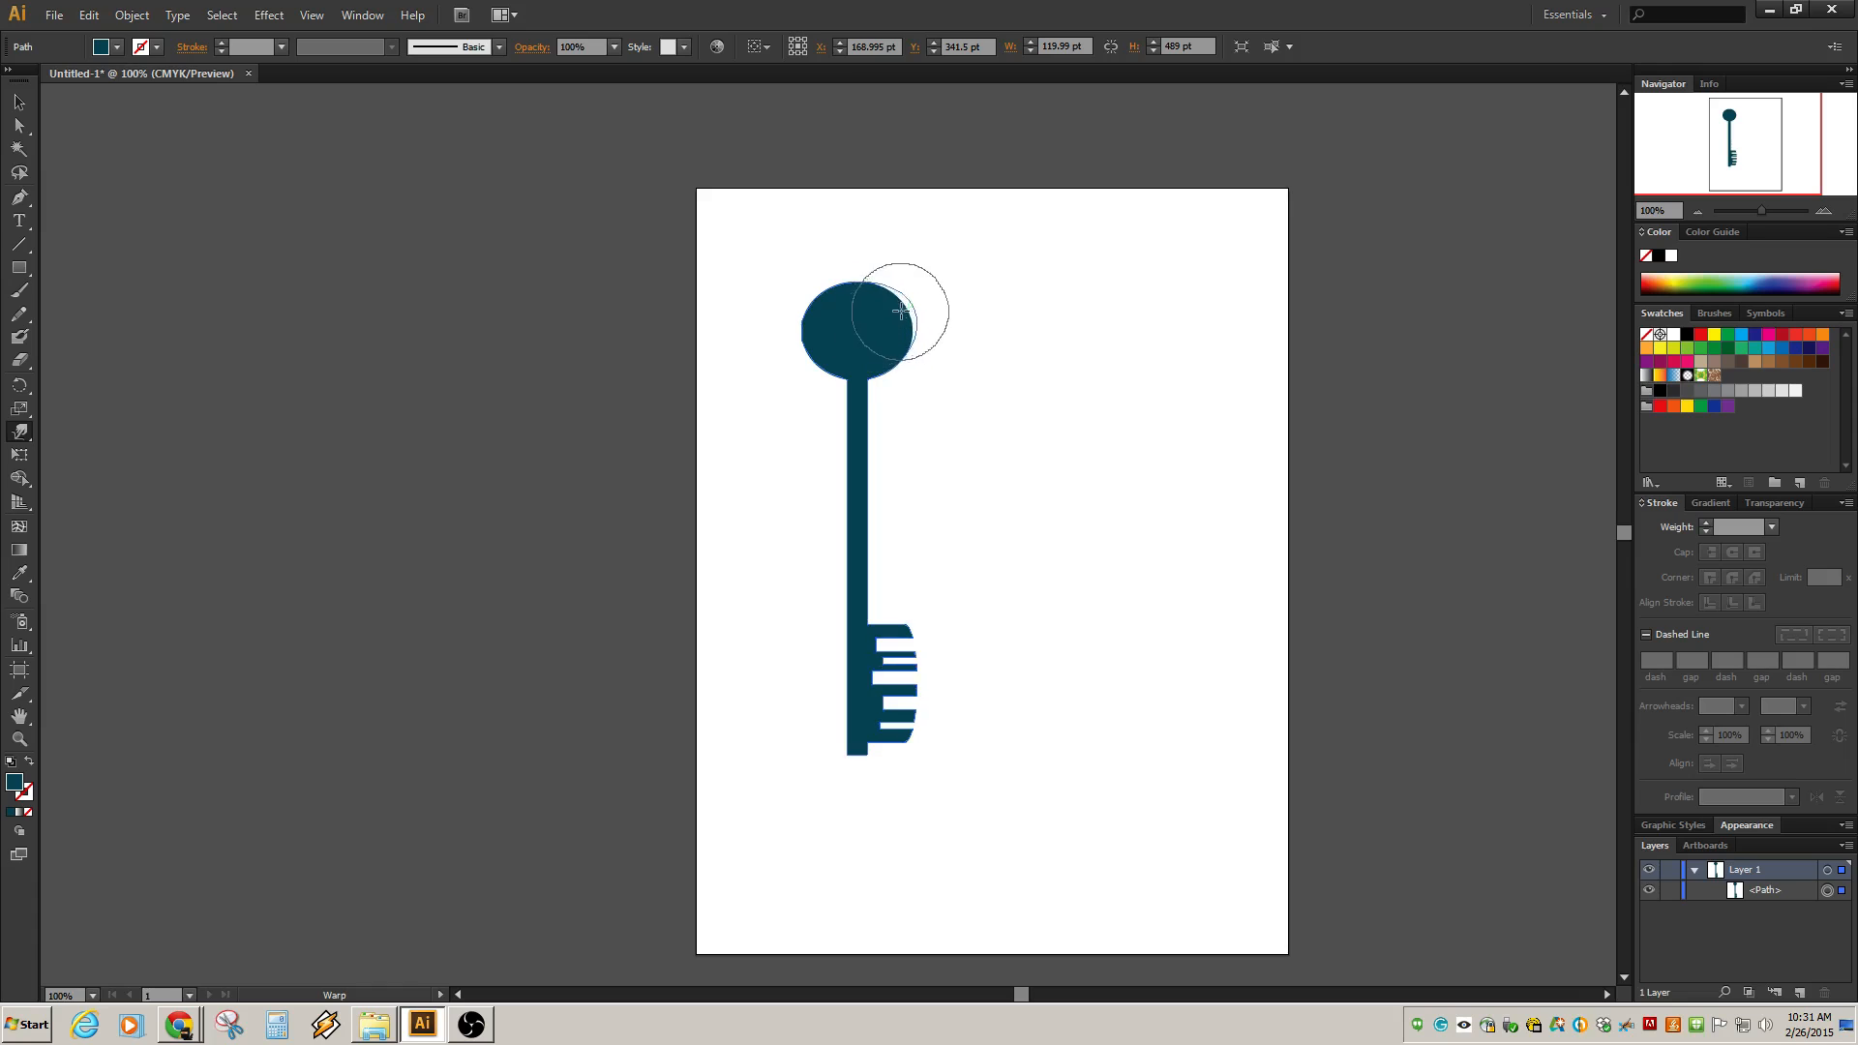
pyautogui.moveTo(901, 311)
pyautogui.mouseDown()
pyautogui.moveTo(929, 281)
pyautogui.moveTo(842, 311)
pyautogui.moveTo(788, 299)
pyautogui.moveTo(789, 280)
pyautogui.mouseUp()
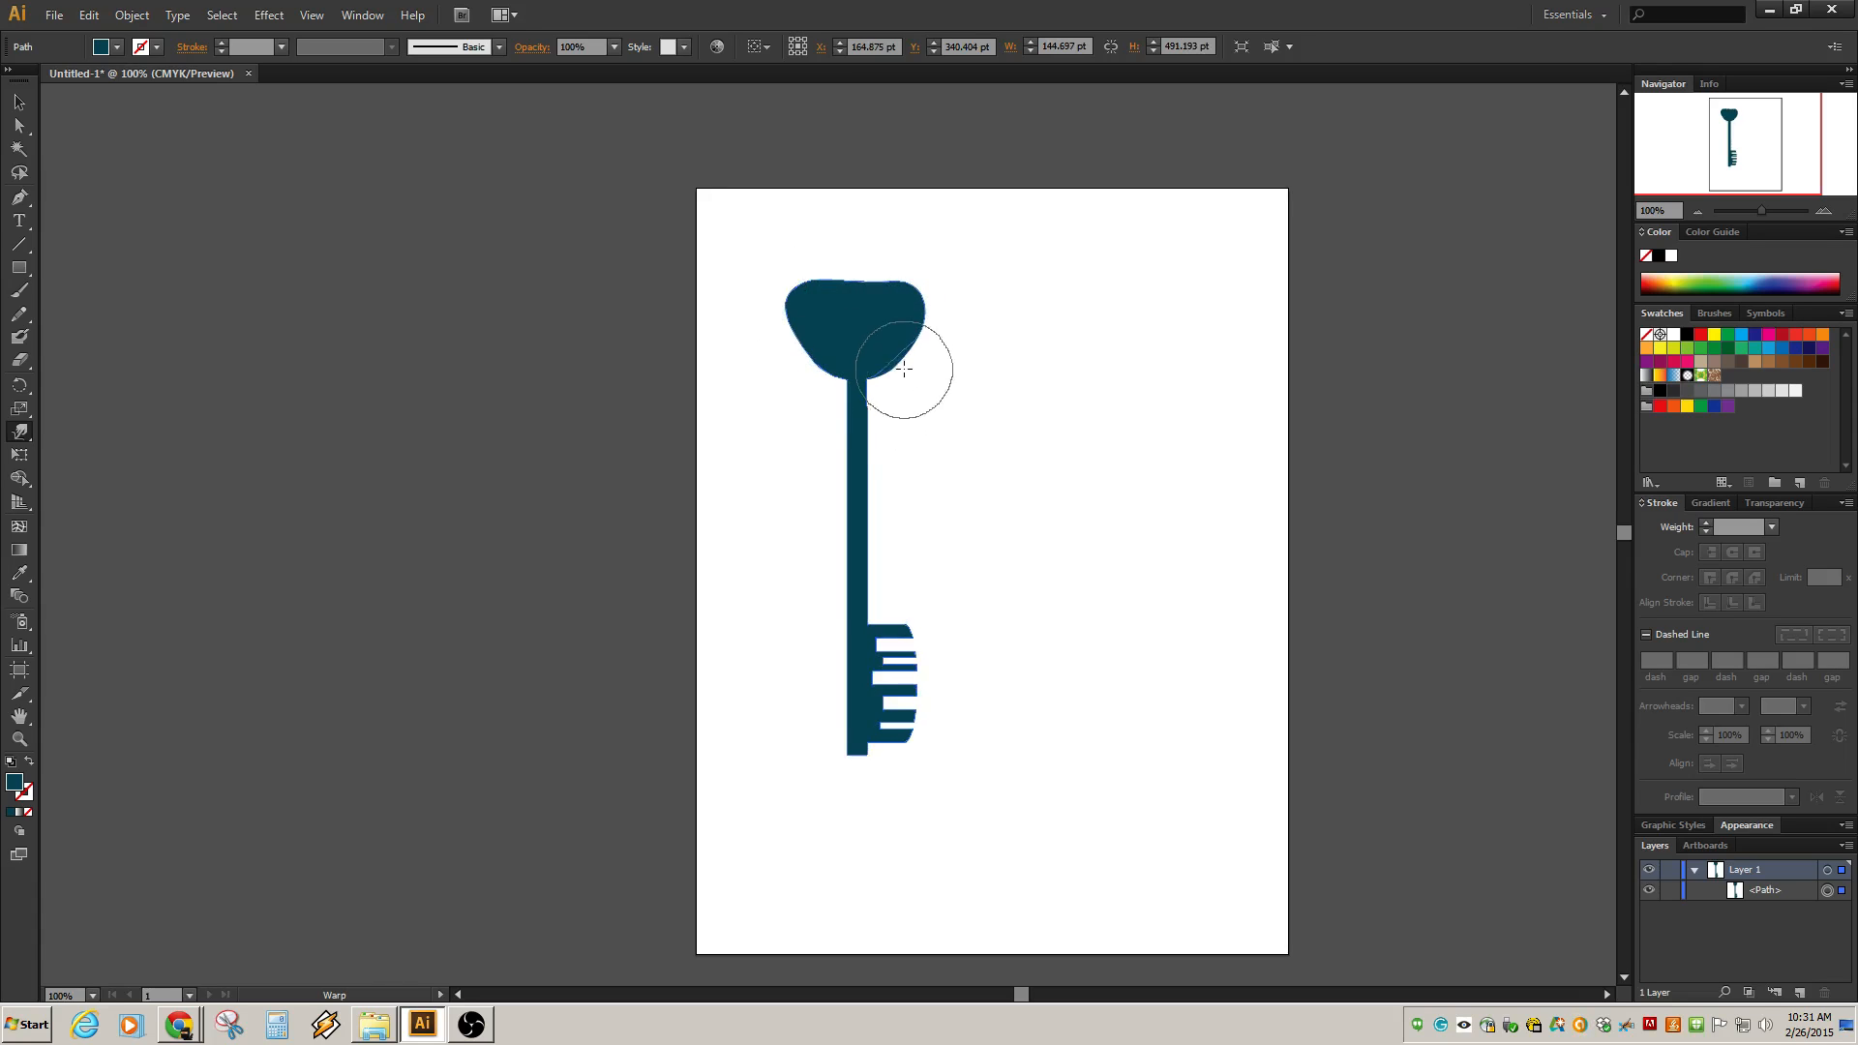
pyautogui.moveTo(904, 369)
pyautogui.mouseDown()
pyautogui.moveTo(902, 334)
pyautogui.moveTo(829, 331)
pyautogui.moveTo(831, 368)
pyautogui.moveTo(815, 368)
pyautogui.moveTo(838, 370)
pyautogui.moveTo(844, 397)
pyautogui.mouseUp()
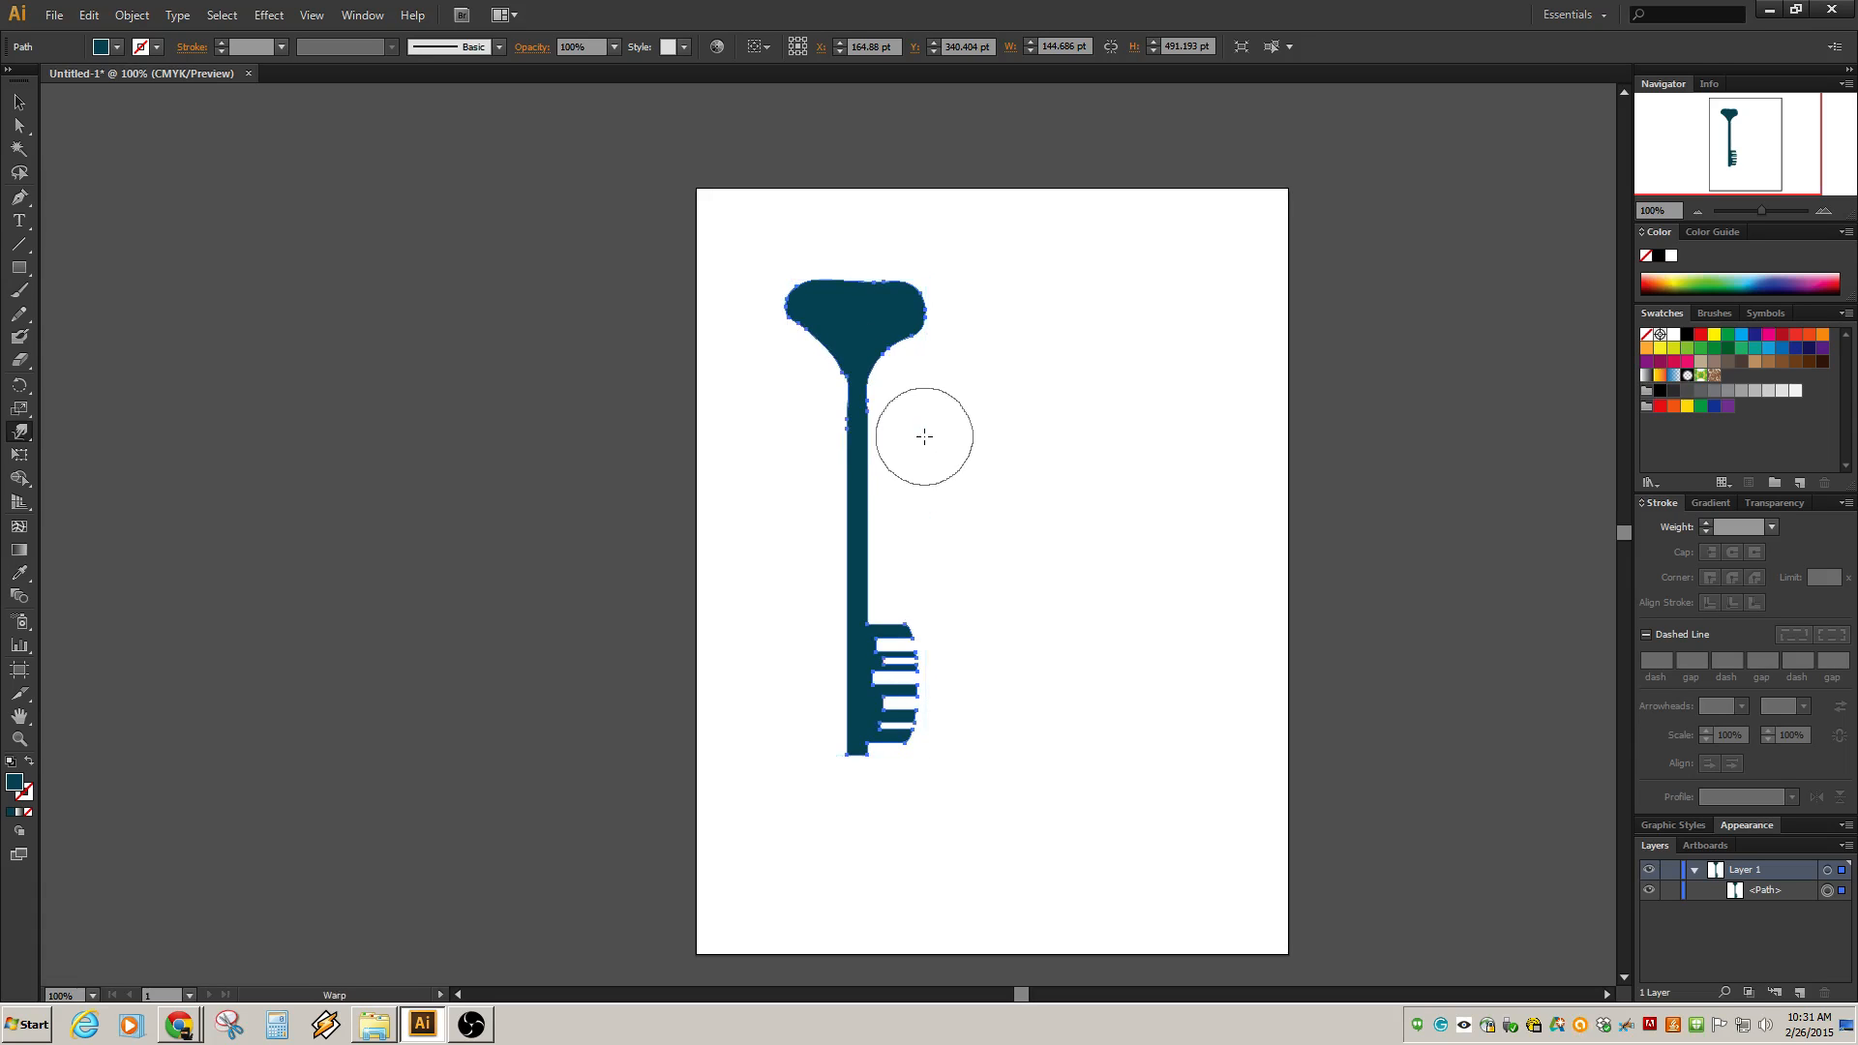
pyautogui.hotkey('ctrl', 'z')
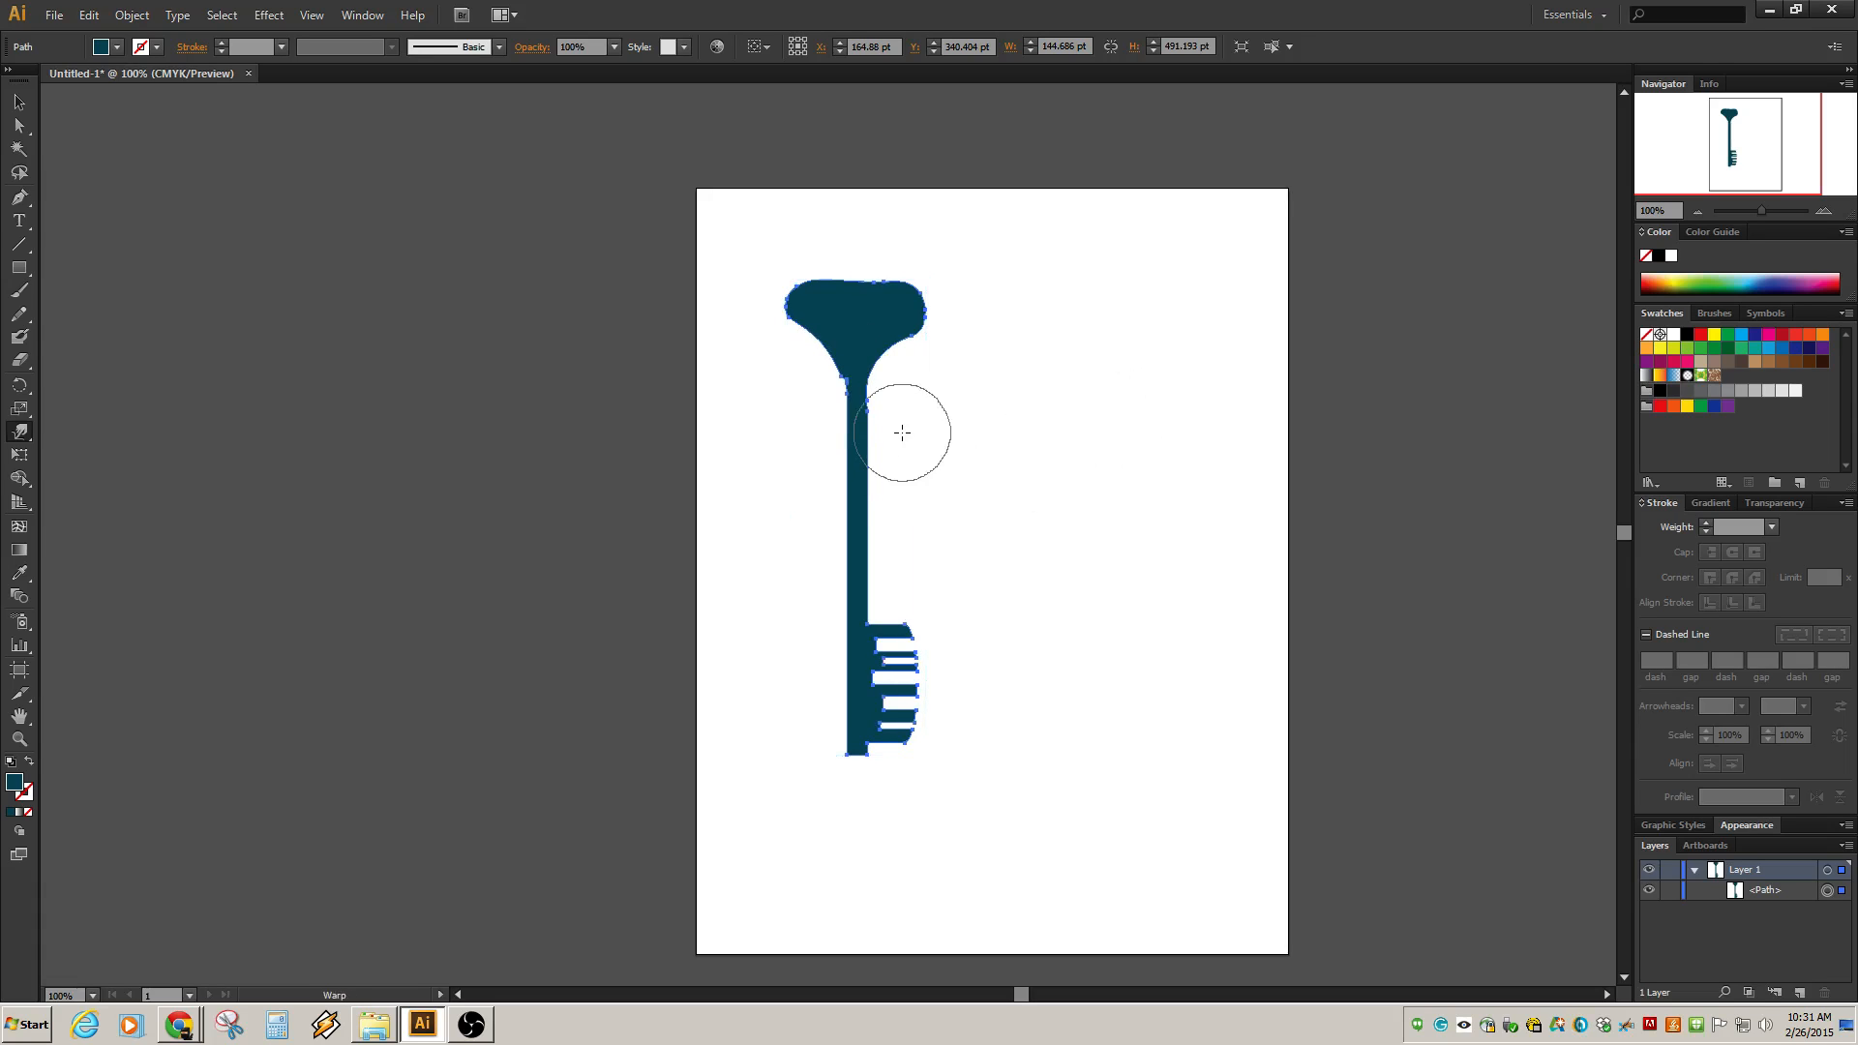
pyautogui.hotkey('ctrl', 'z')
pyautogui.hotkey('ctrl', 'z')
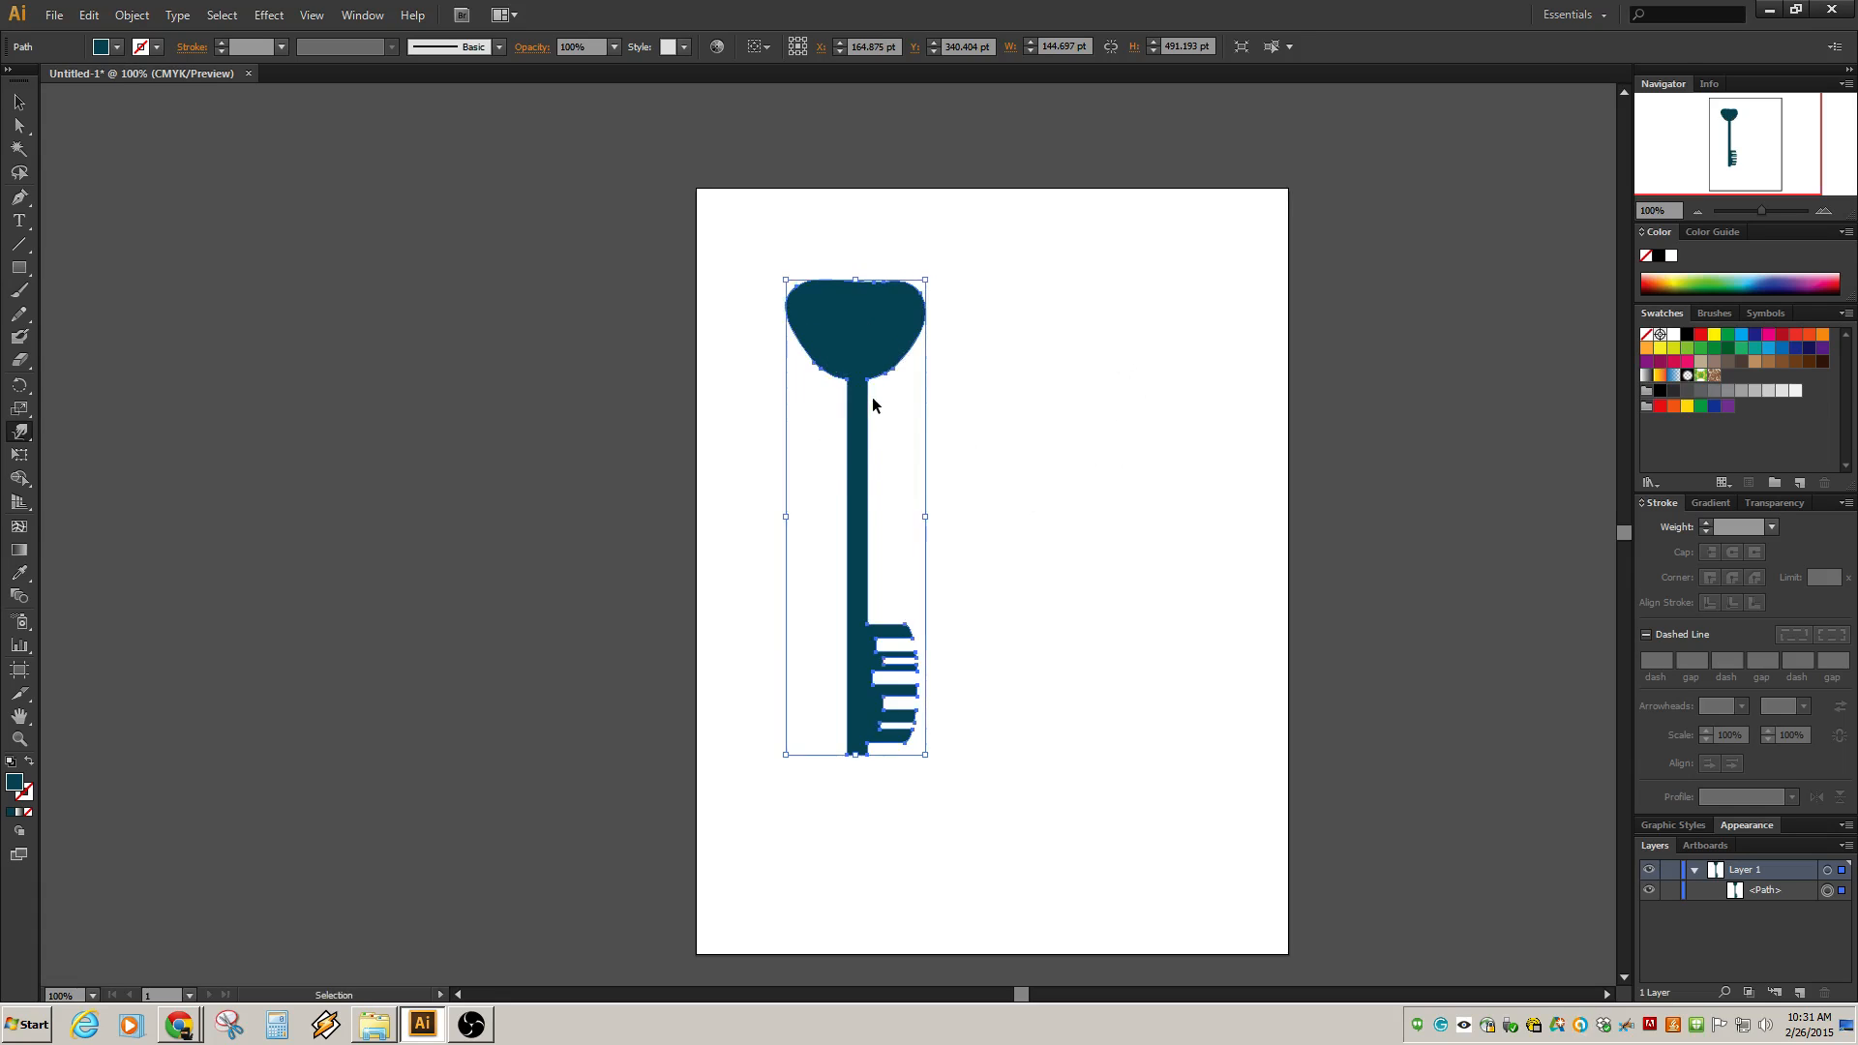
pyautogui.hotkey('ctrl', 'z')
pyautogui.hotkey('ctrl', 'z')
pyautogui.hotkey('ctrl', 'z')
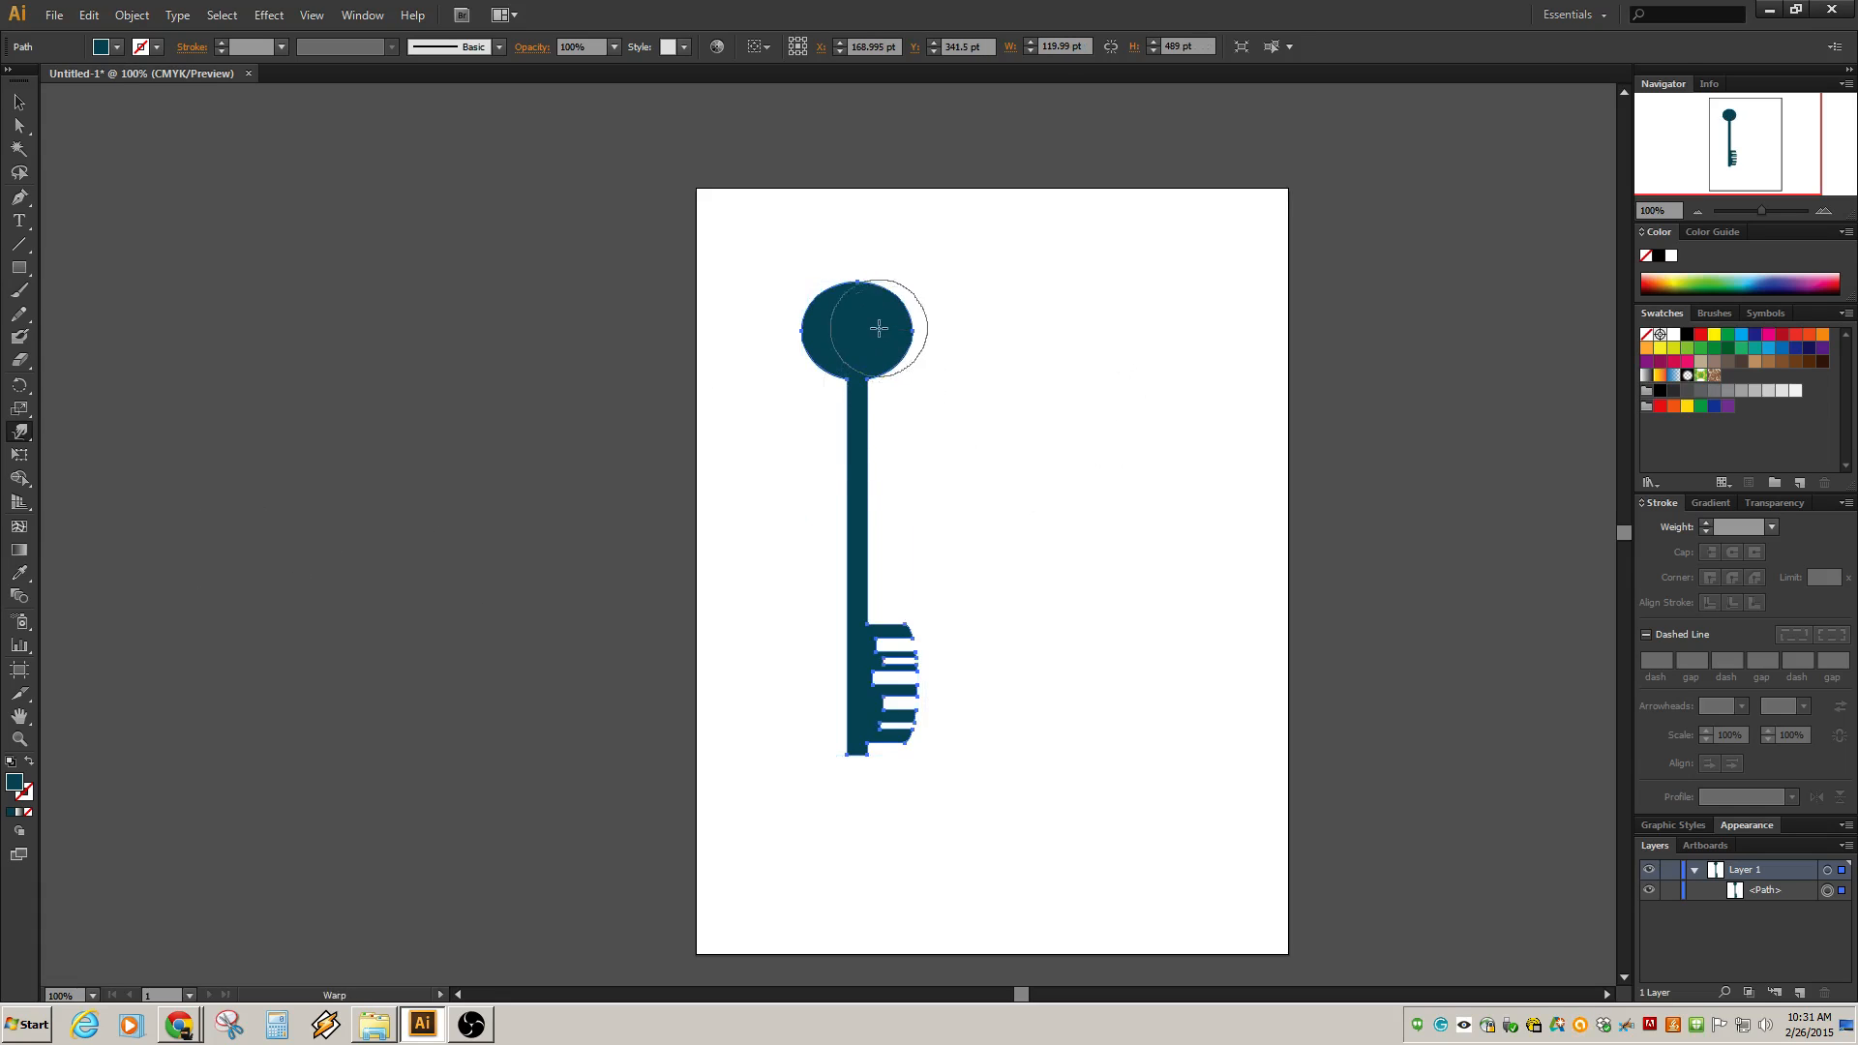
# Try another warp stroke across the key's round bow.
pyautogui.moveTo(856, 317); pyautogui.dragTo(859, 269)
pyautogui.hotkey('ctrl', 'z')
pyautogui.moveTo(881, 336)
pyautogui.mouseDown()
pyautogui.moveTo(921, 270)
pyautogui.moveTo(817, 311)
pyautogui.moveTo(775, 262)
pyautogui.mouseUp()
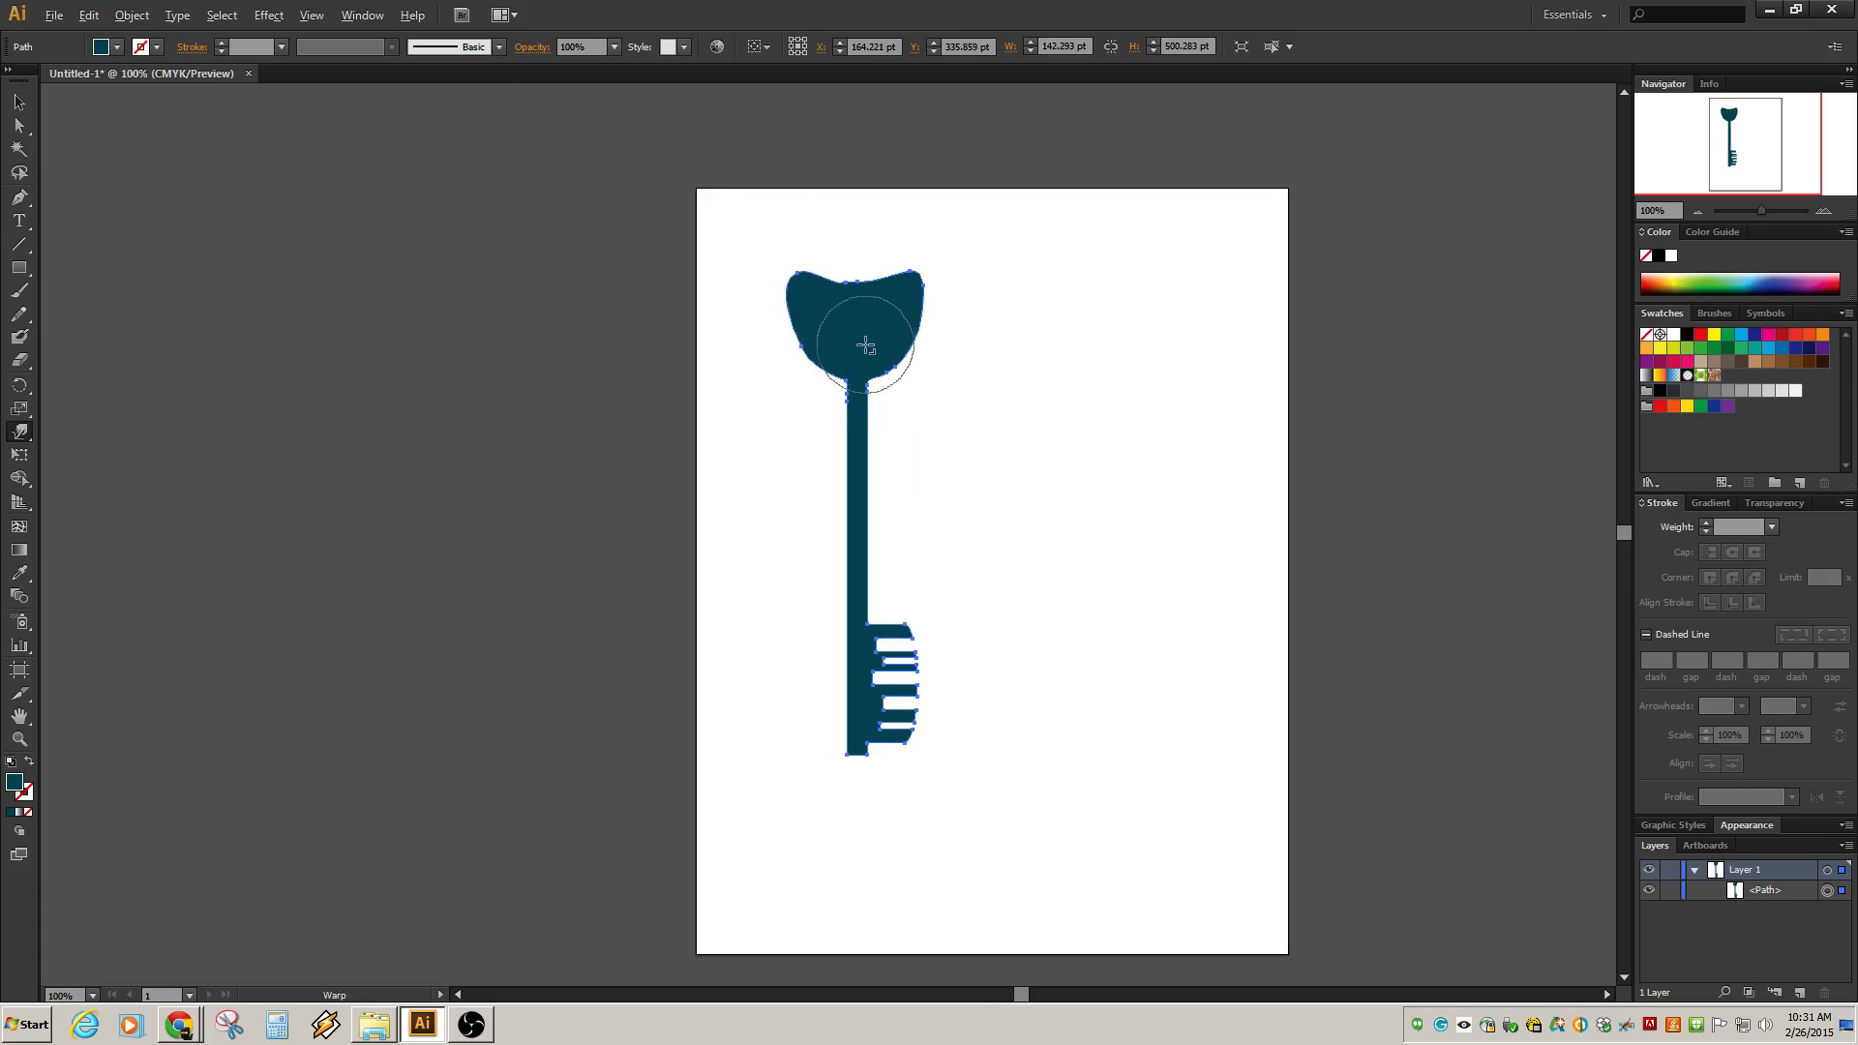
pyautogui.scroll(3, 866, 346)
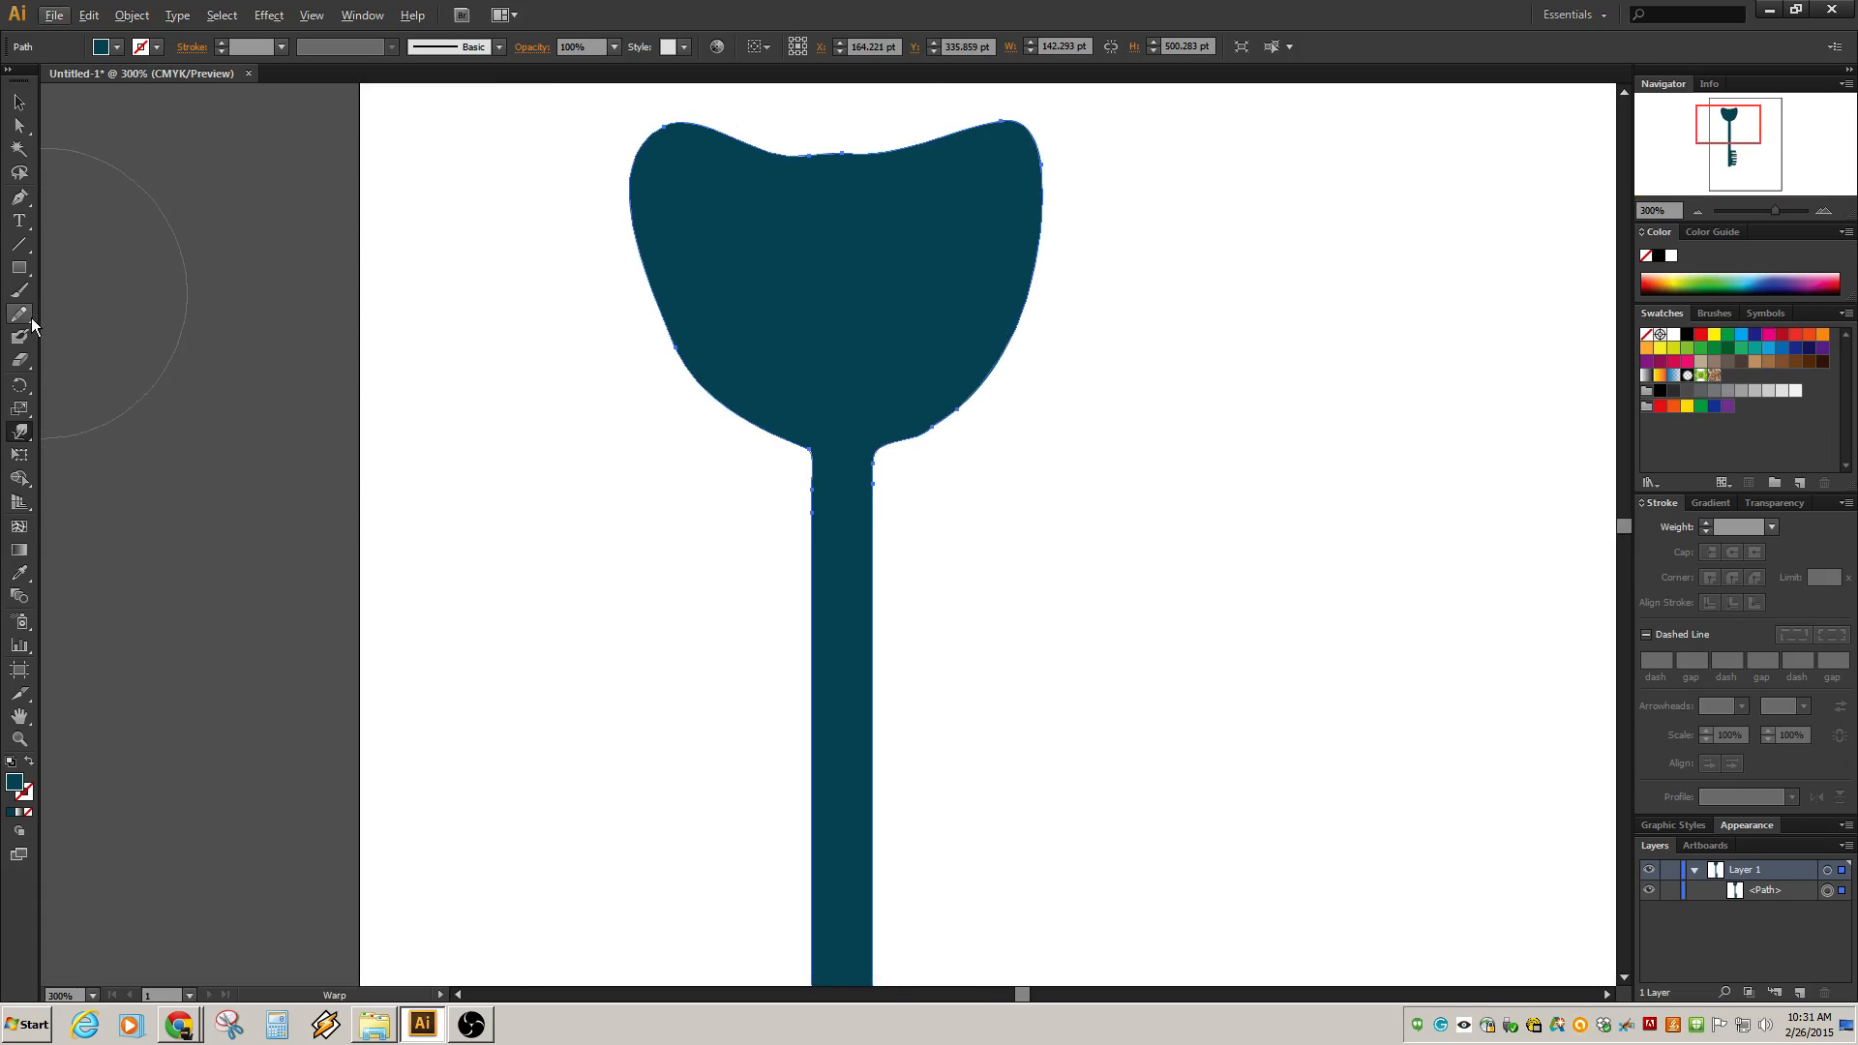
# Try smoothing the warped bow's edges with the Smooth tool, undoing back to the round bow.
pyautogui.moveTo(31, 323); pyautogui.dragTo(87, 336)
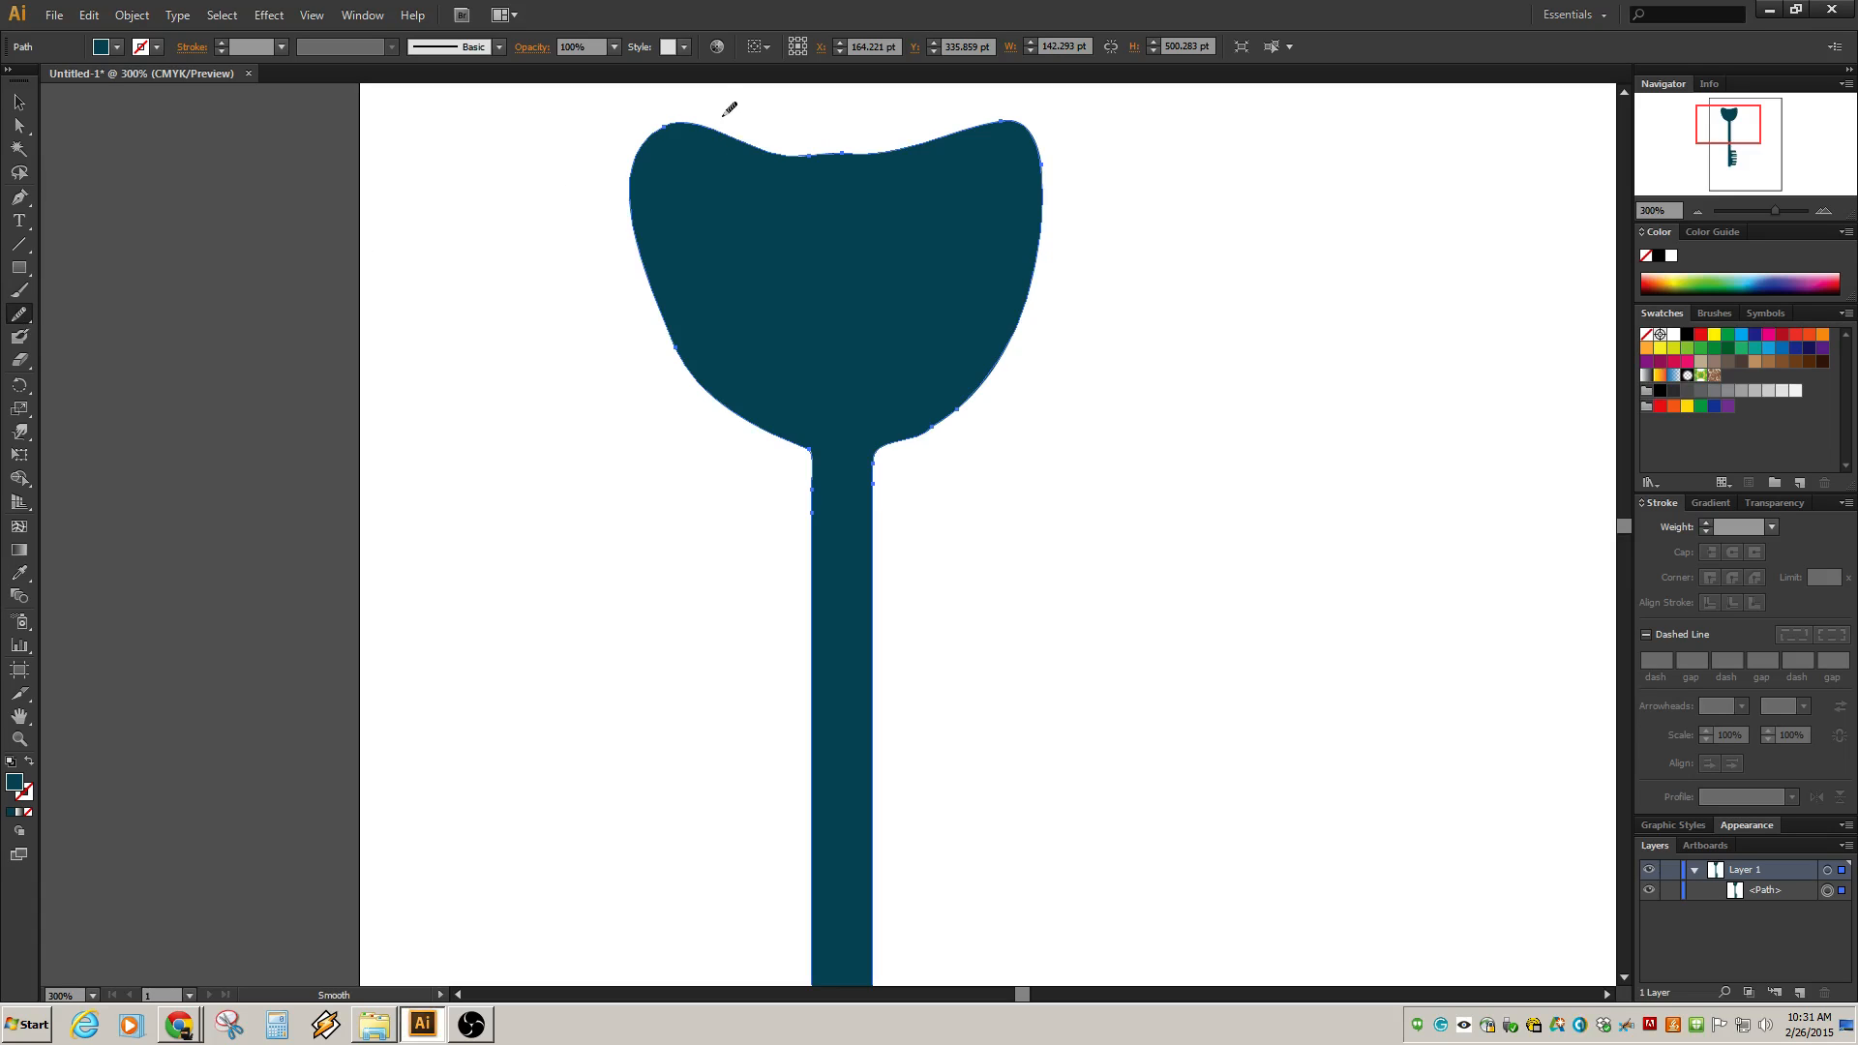
pyautogui.moveTo(877, 141); pyautogui.dragTo(907, 149)
pyautogui.moveTo(688, 142); pyautogui.dragTo(689, 142)
pyautogui.moveTo(764, 126)
pyautogui.mouseDown()
pyautogui.moveTo(906, 143)
pyautogui.moveTo(750, 133)
pyautogui.mouseUp()
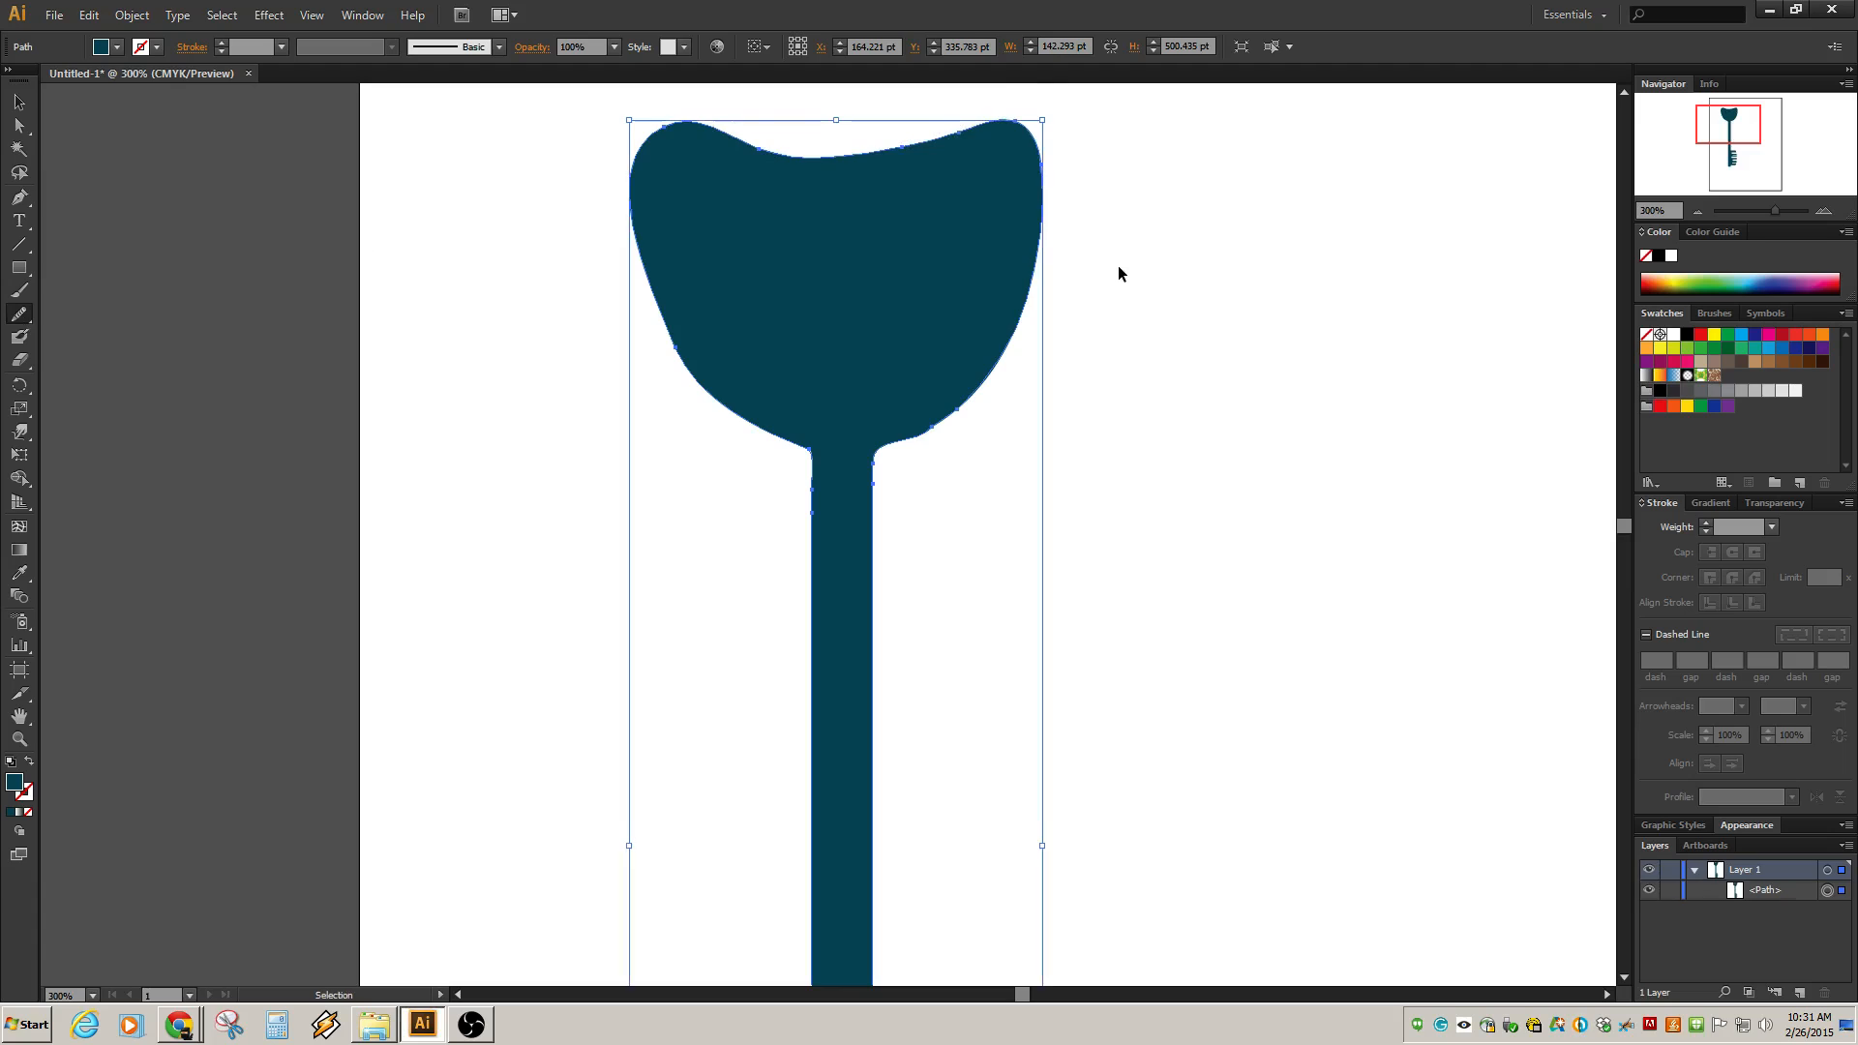
pyautogui.hotkey('ctrl', 'z')
pyautogui.hotkey('ctrl', 'z')
pyautogui.hotkey('ctrl', 'z')
pyautogui.hotkey('ctrl', 'z')
pyautogui.hotkey('ctrl', 'z')
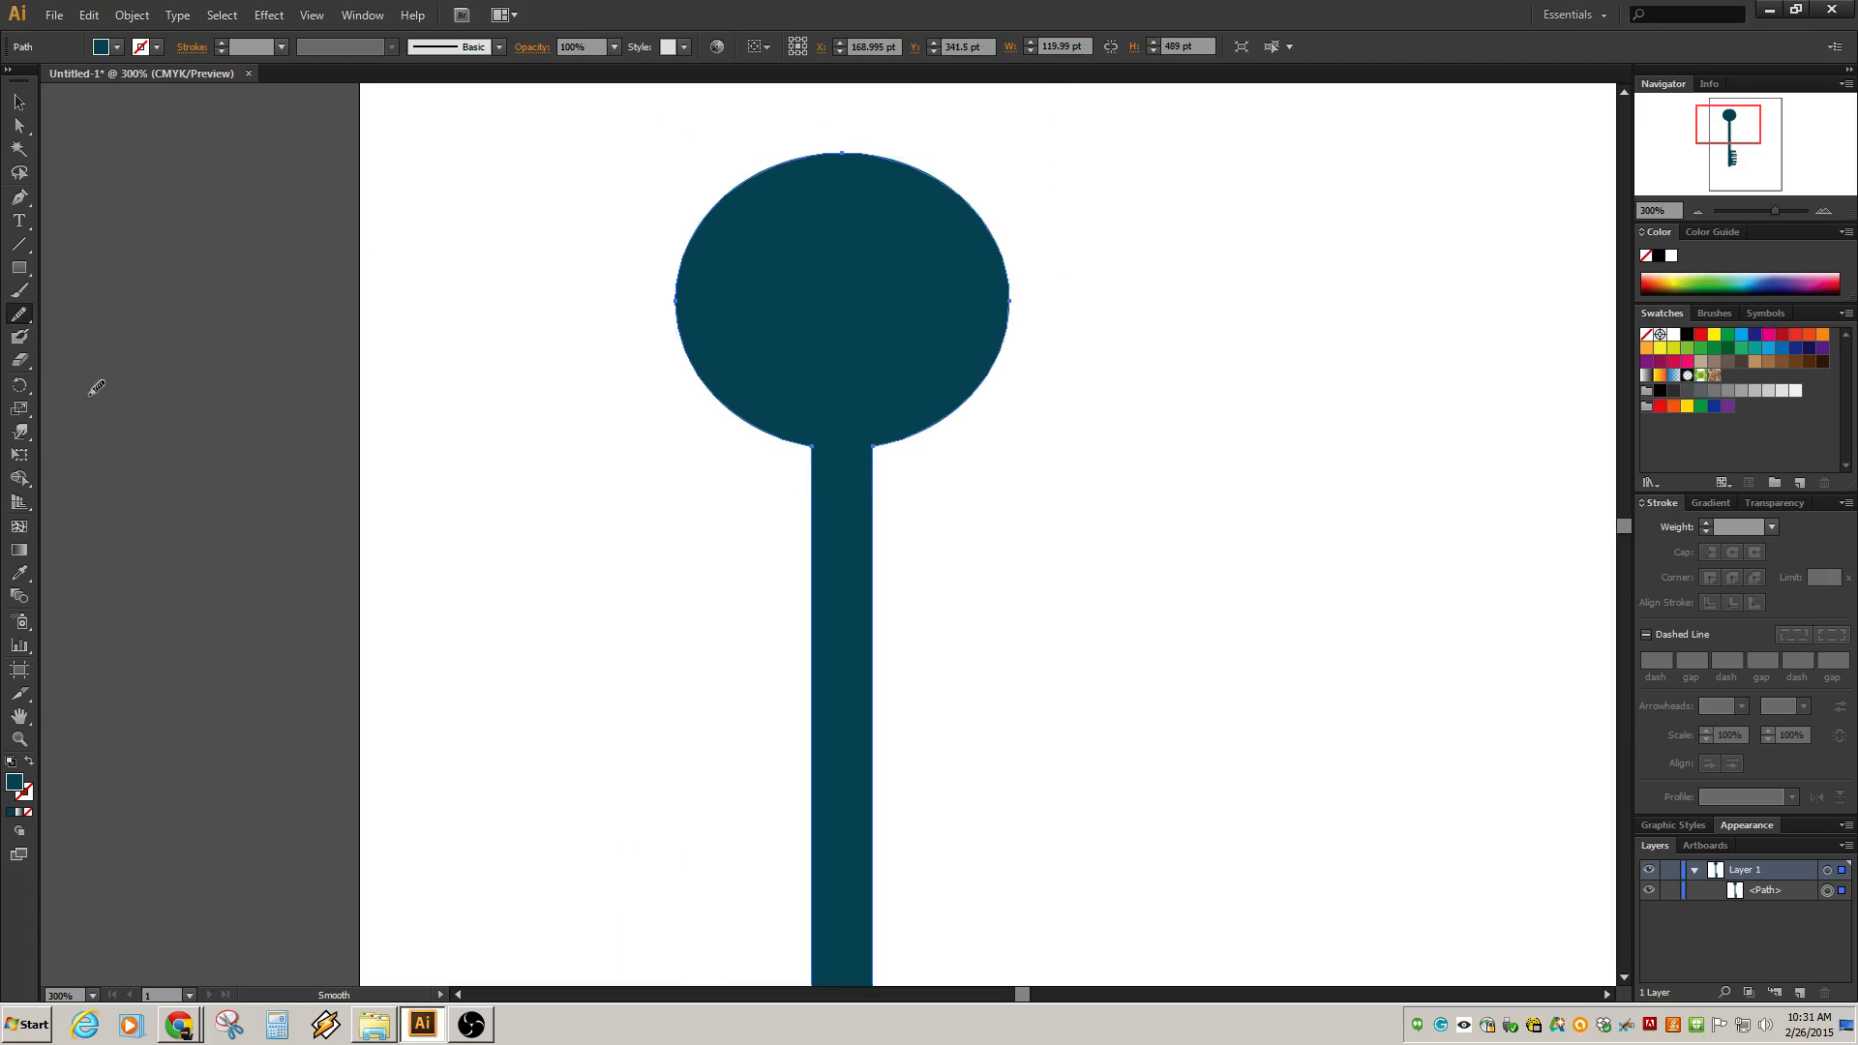
# Switch to the Twirl tool and try curling the bow's left side, undoing every twirl.
pyautogui.click(23, 441)
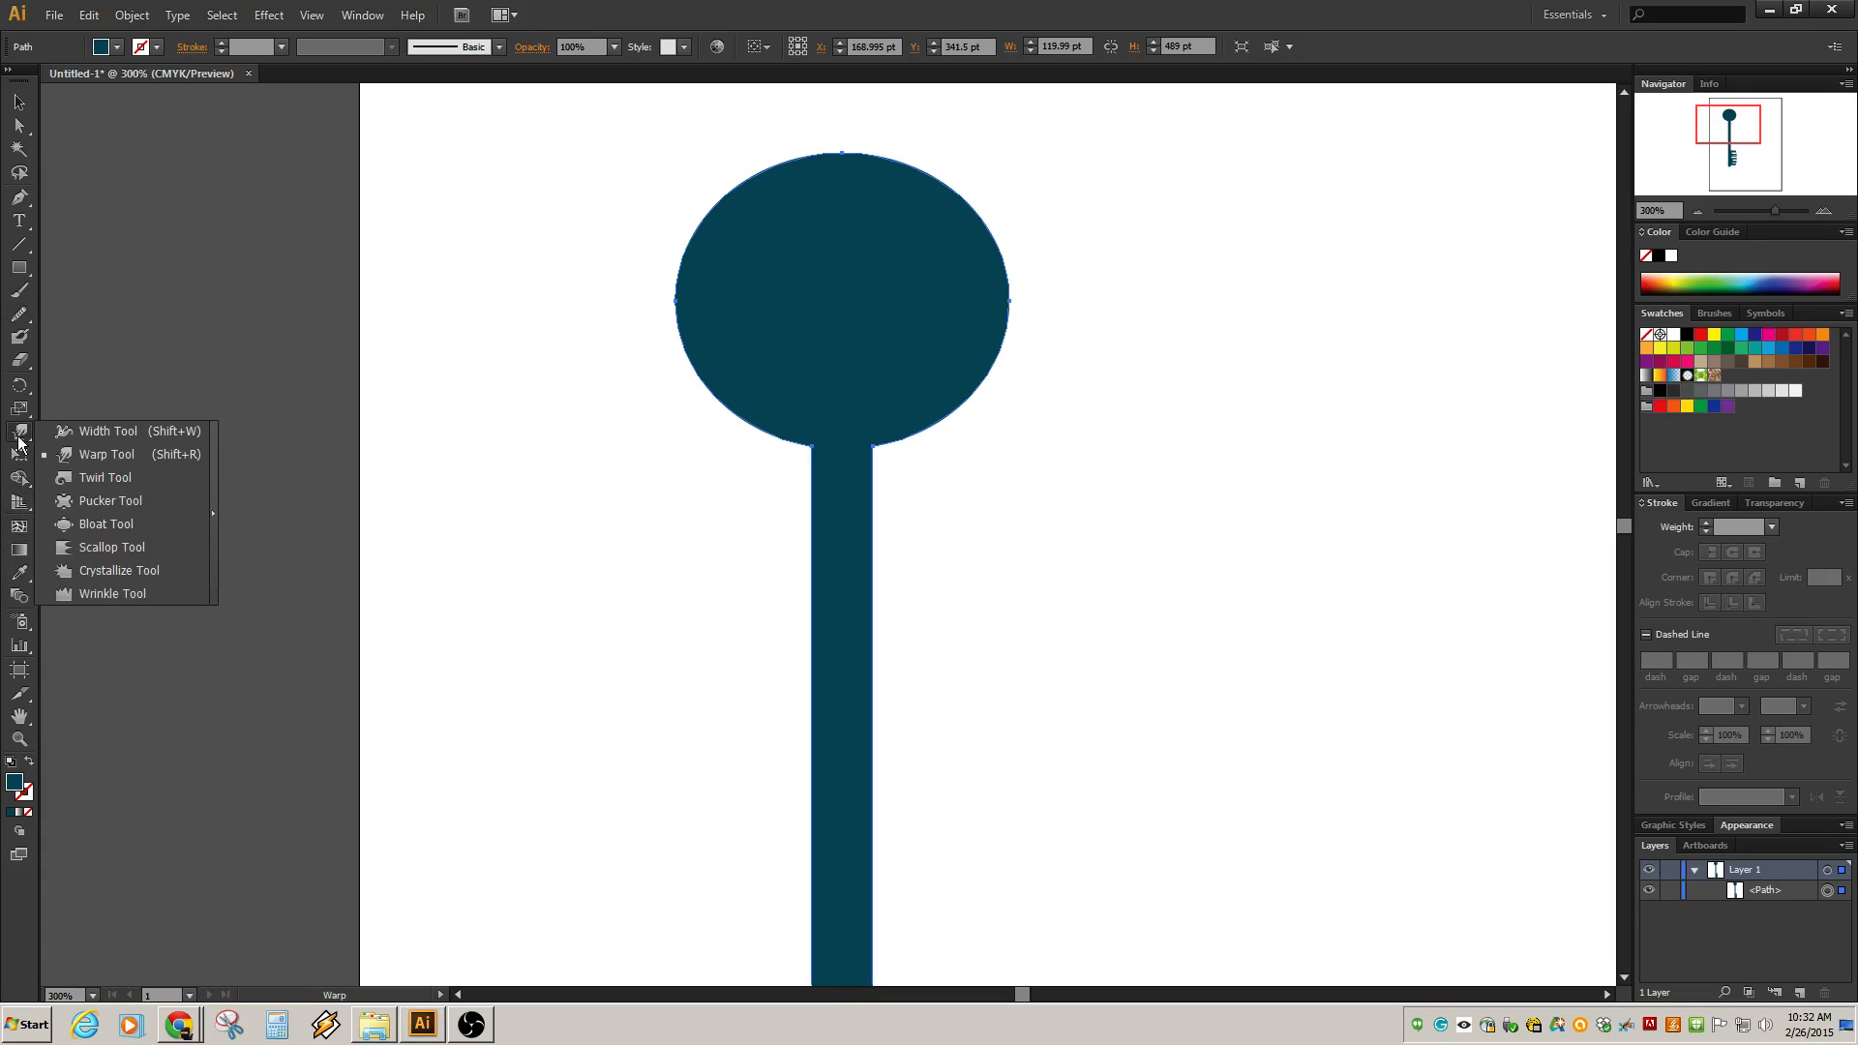
pyautogui.click(101, 479)
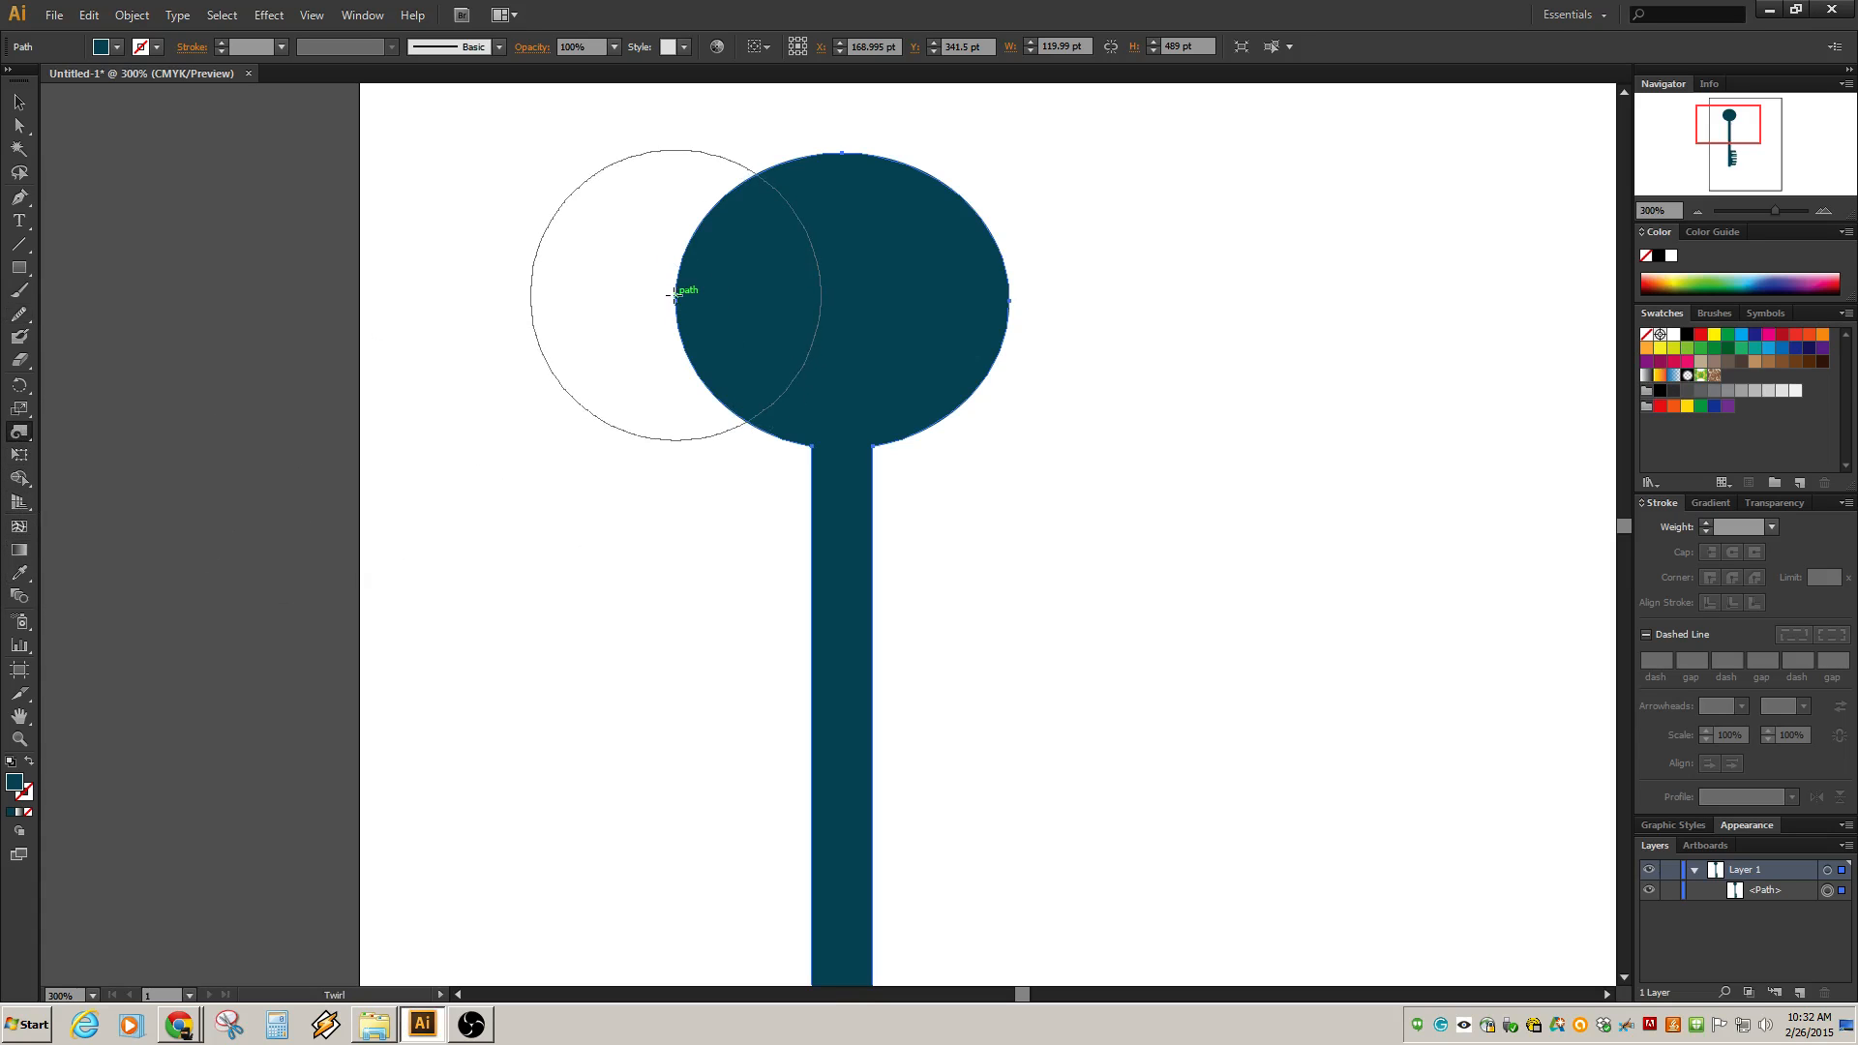
pyautogui.moveTo(676, 309); pyautogui.dragTo(664, 311)
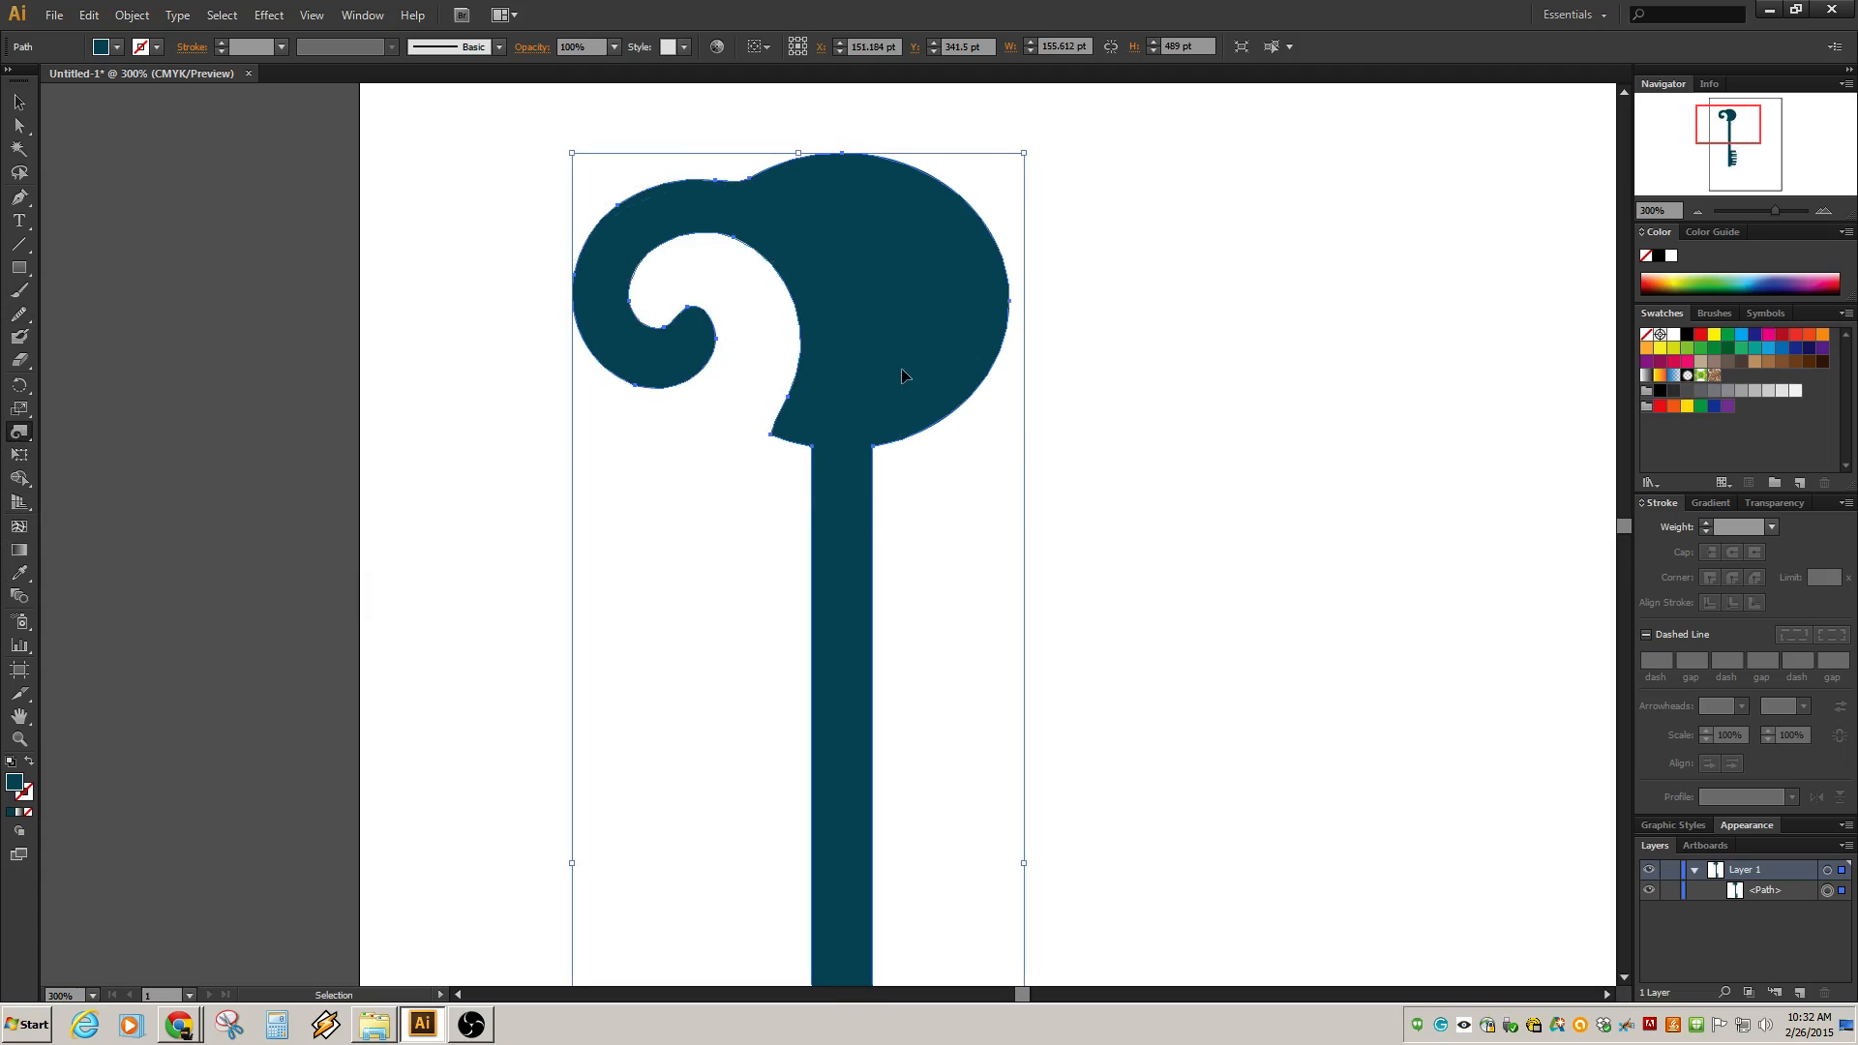
pyautogui.hotkey('ctrl', 'z')
pyautogui.moveTo(701, 378); pyautogui.dragTo(706, 373)
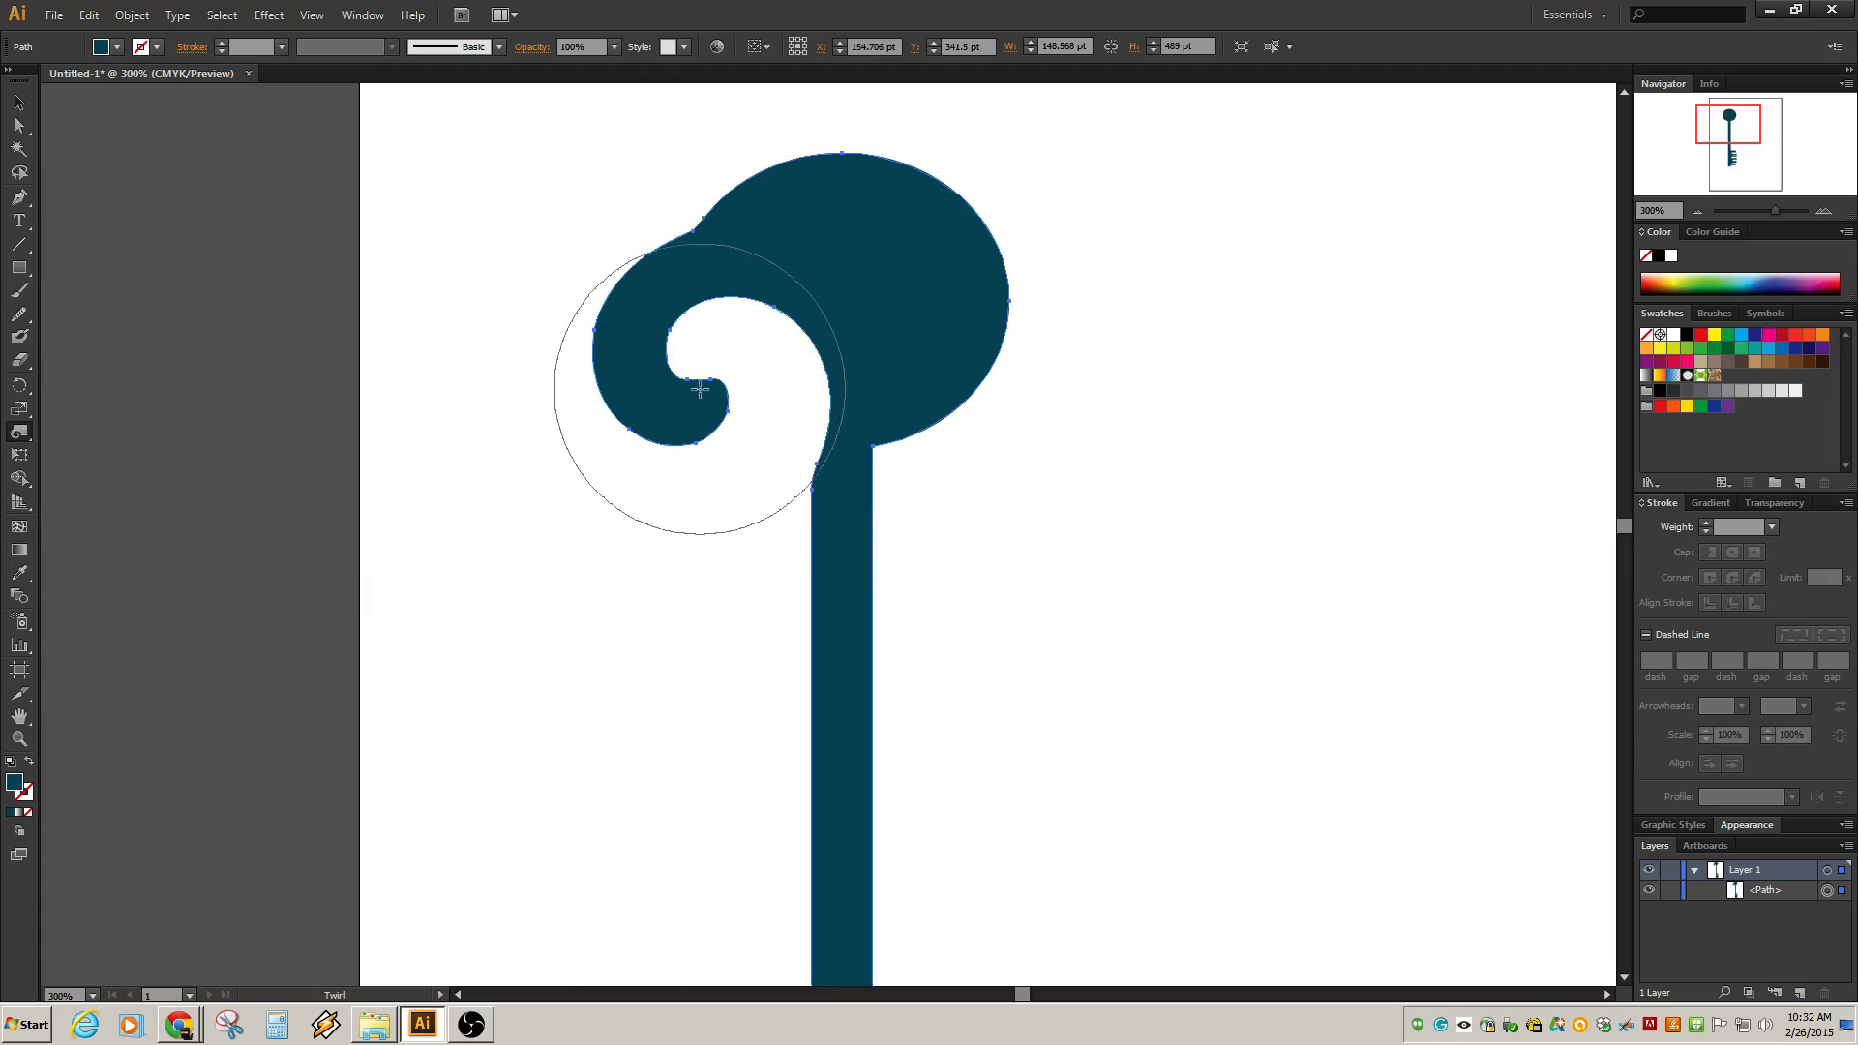
pyautogui.scroll(-3, 961, 505)
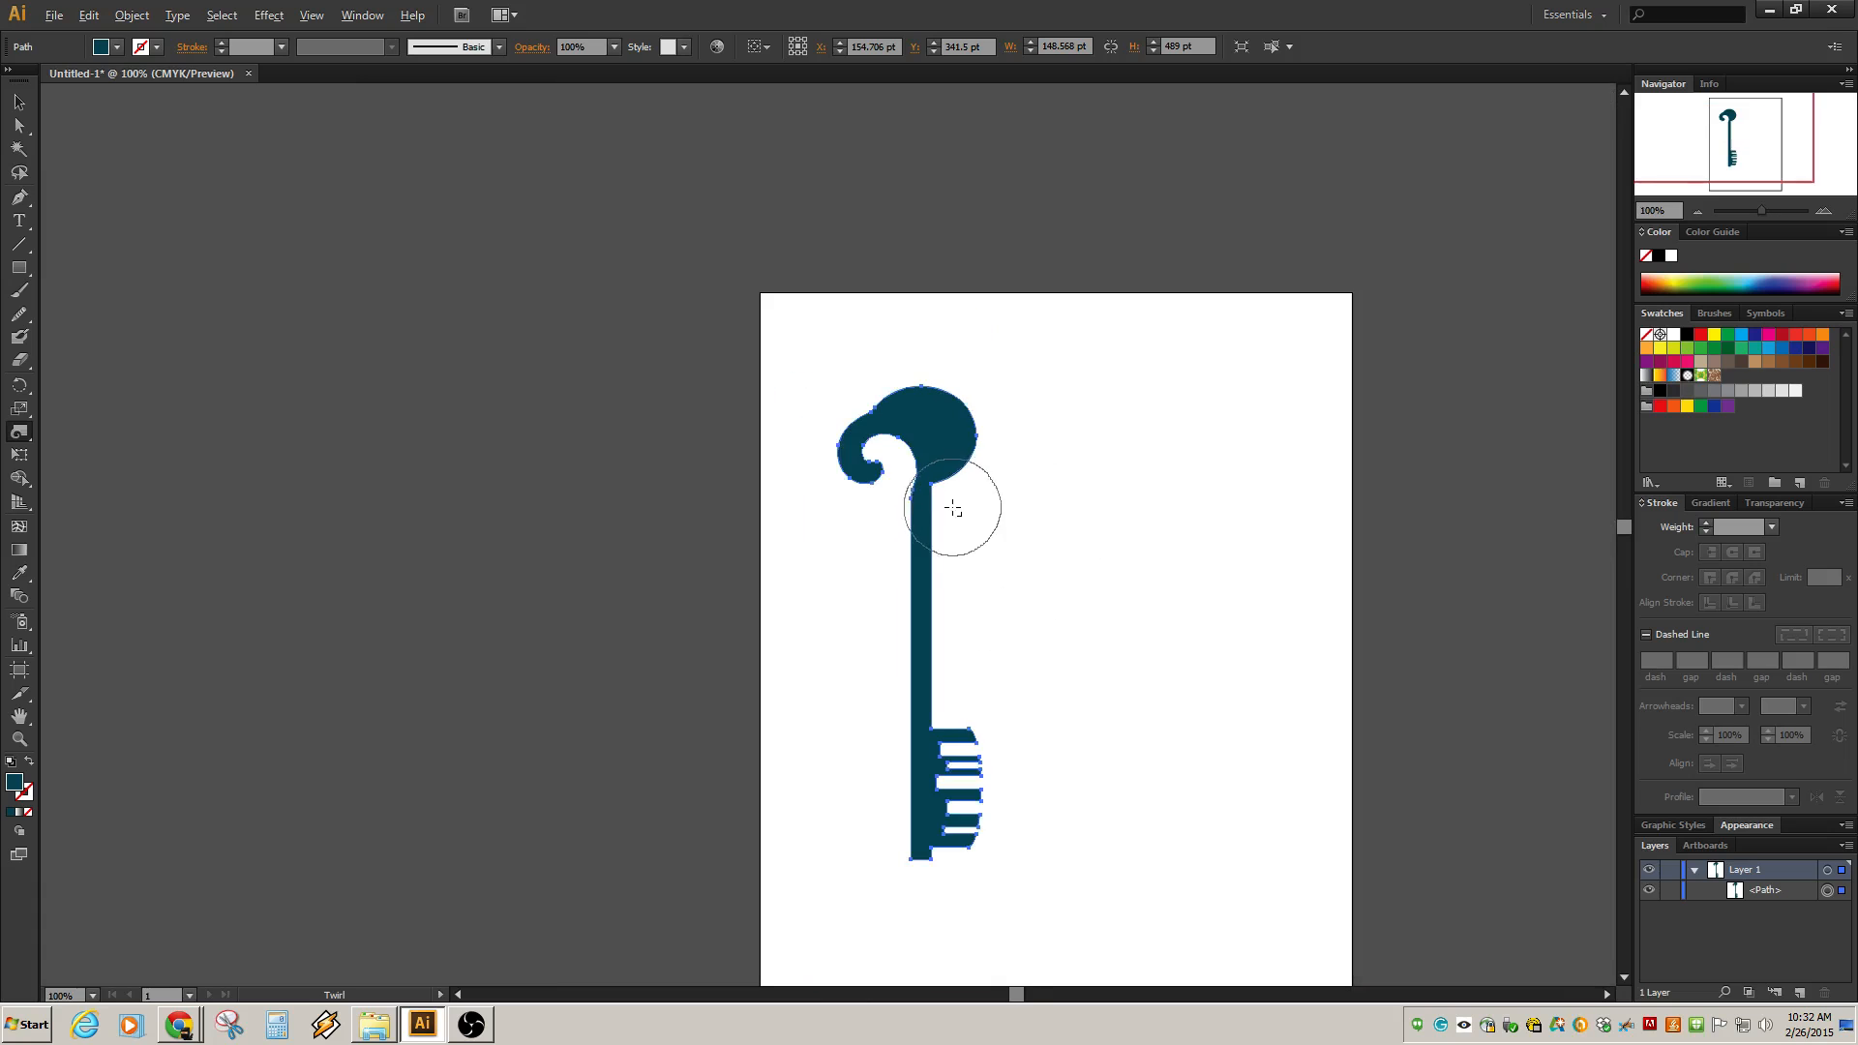
pyautogui.scroll(1, 947, 536)
pyautogui.hotkey('ctrl', 'z')
pyautogui.scroll(1, 945, 535)
pyautogui.moveTo(851, 394)
pyautogui.mouseDown()
pyautogui.moveTo(800, 381)
pyautogui.moveTo(824, 382)
pyautogui.moveTo(846, 329)
pyautogui.mouseUp()
pyautogui.hotkey('ctrl', 'z')
pyautogui.hotkey('ctrl', 'z')
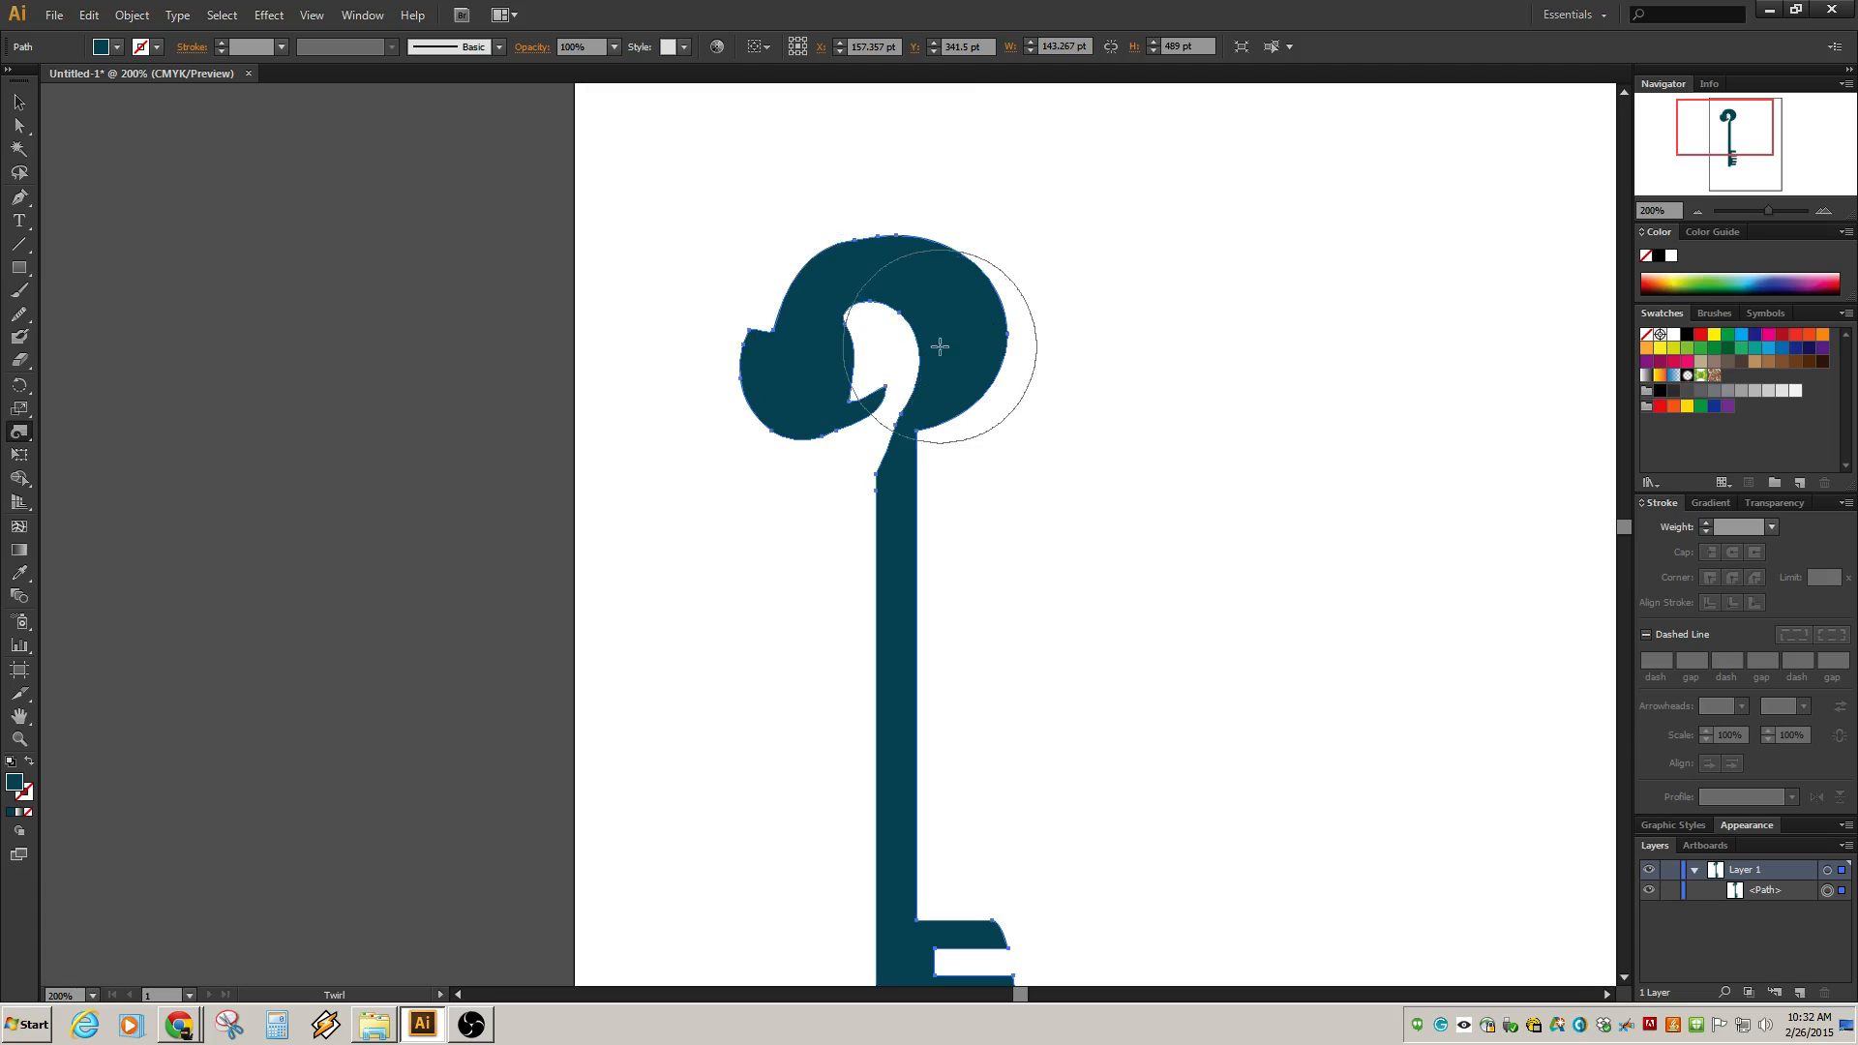
pyautogui.hotkey('ctrl', 'z')
pyautogui.hotkey('ctrl', 'z')
pyautogui.hotkey('ctrl', 'z')
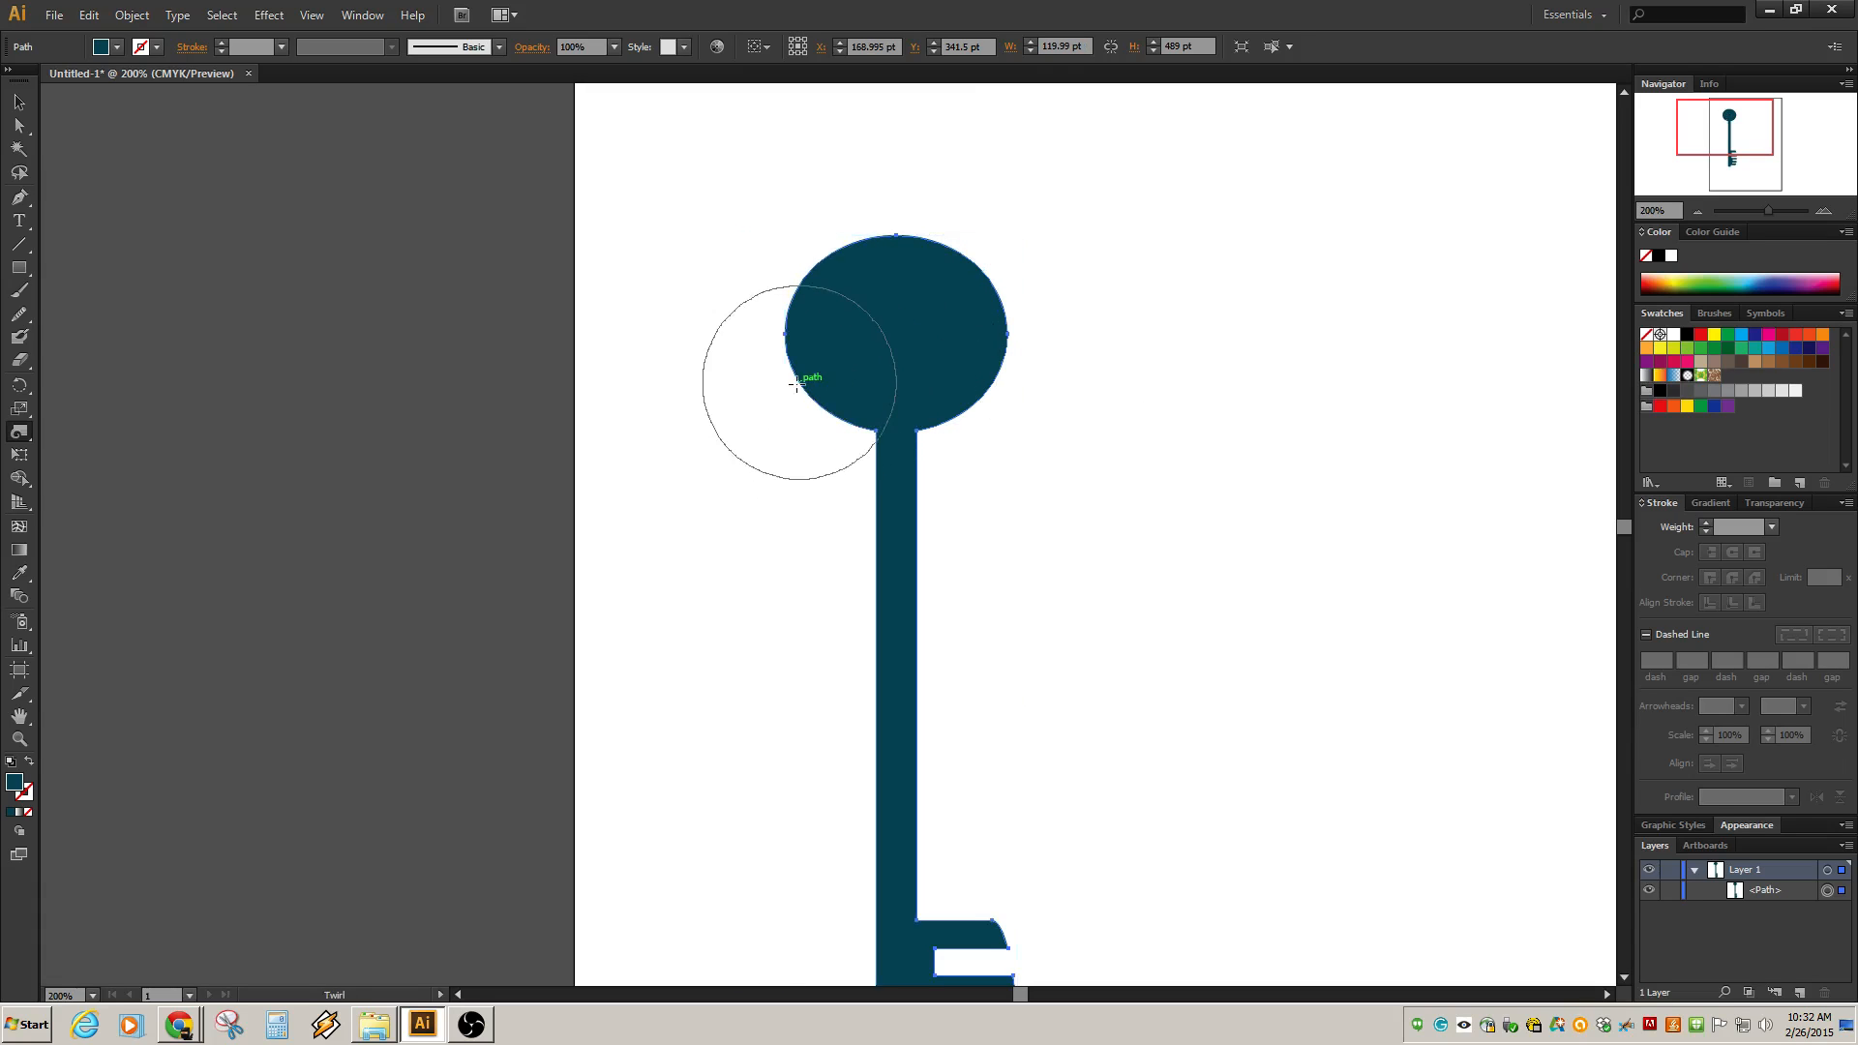
# Twirl the bow's left side once more, review the whole key, and undo the twirl.
pyautogui.moveTo(796, 381); pyautogui.dragTo(802, 385)
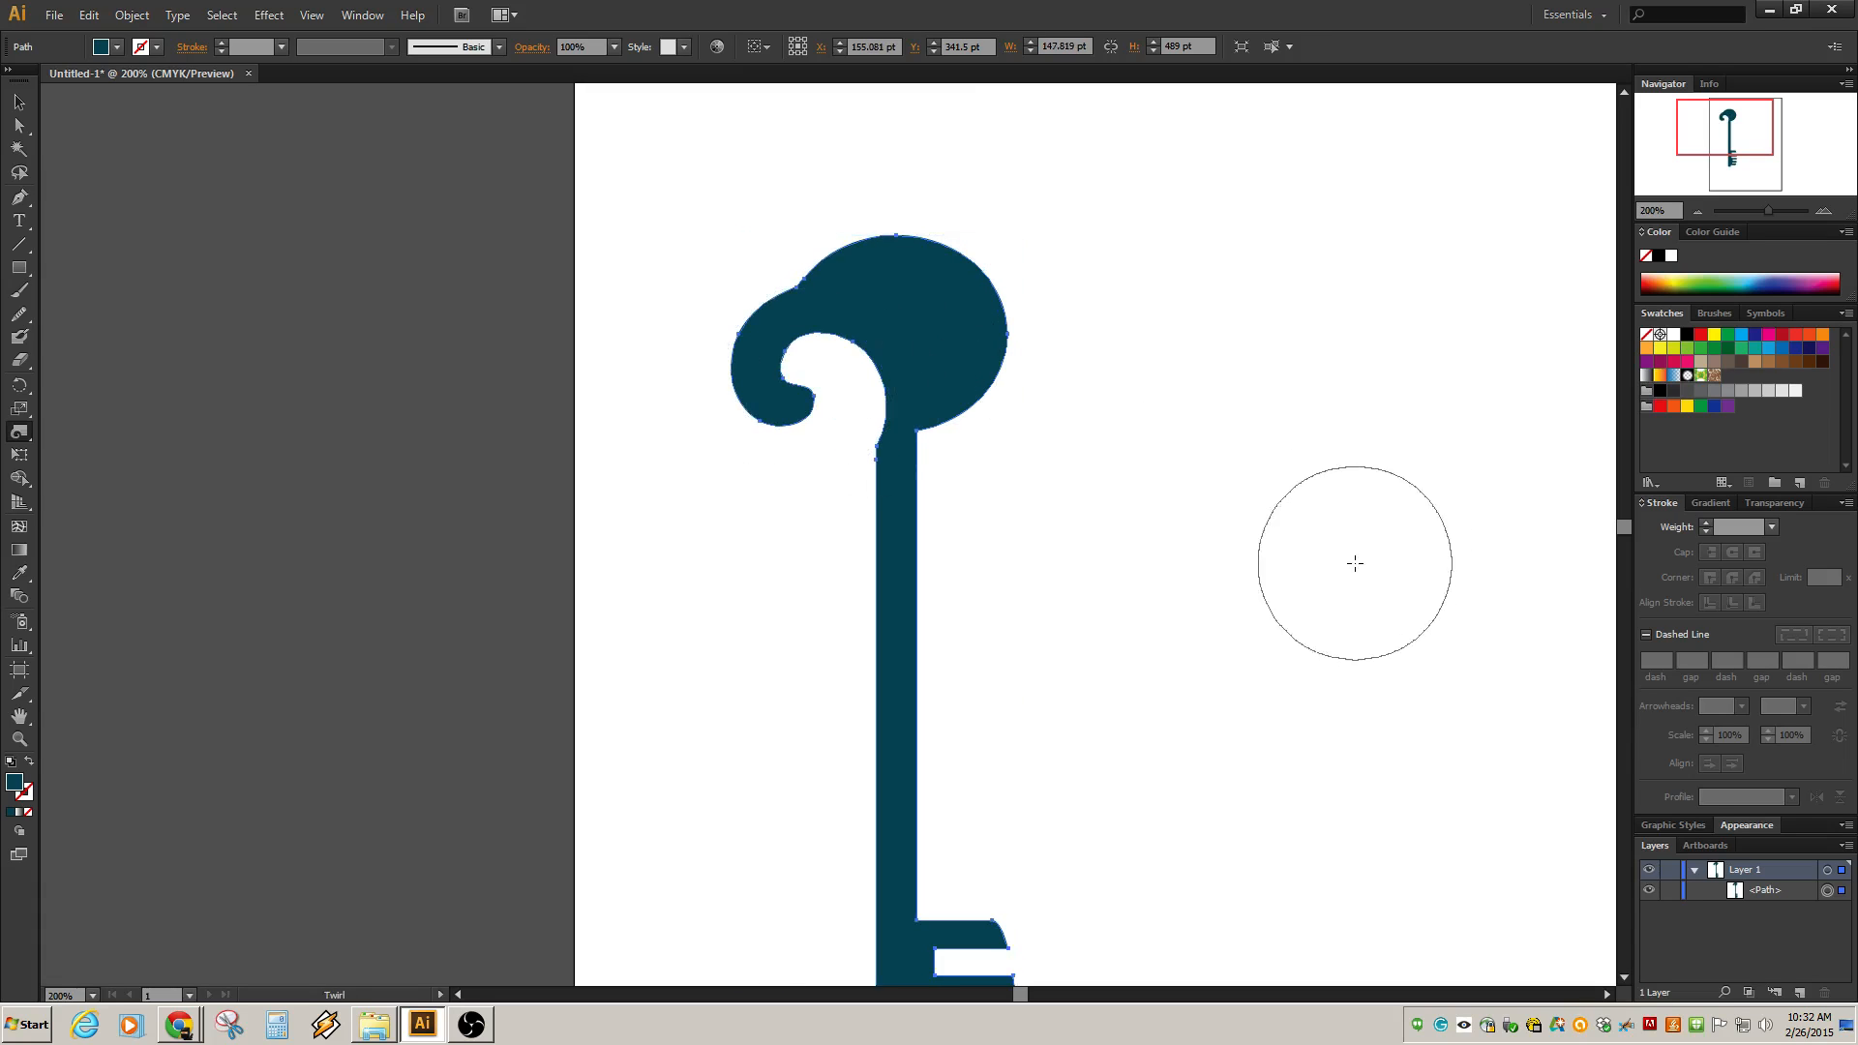
pyautogui.hotkey('ctrl', '-')
pyautogui.scroll(-2, 1049, 589)
pyautogui.scroll(3, 1066, 642)
pyautogui.scroll(-3, 1047, 634)
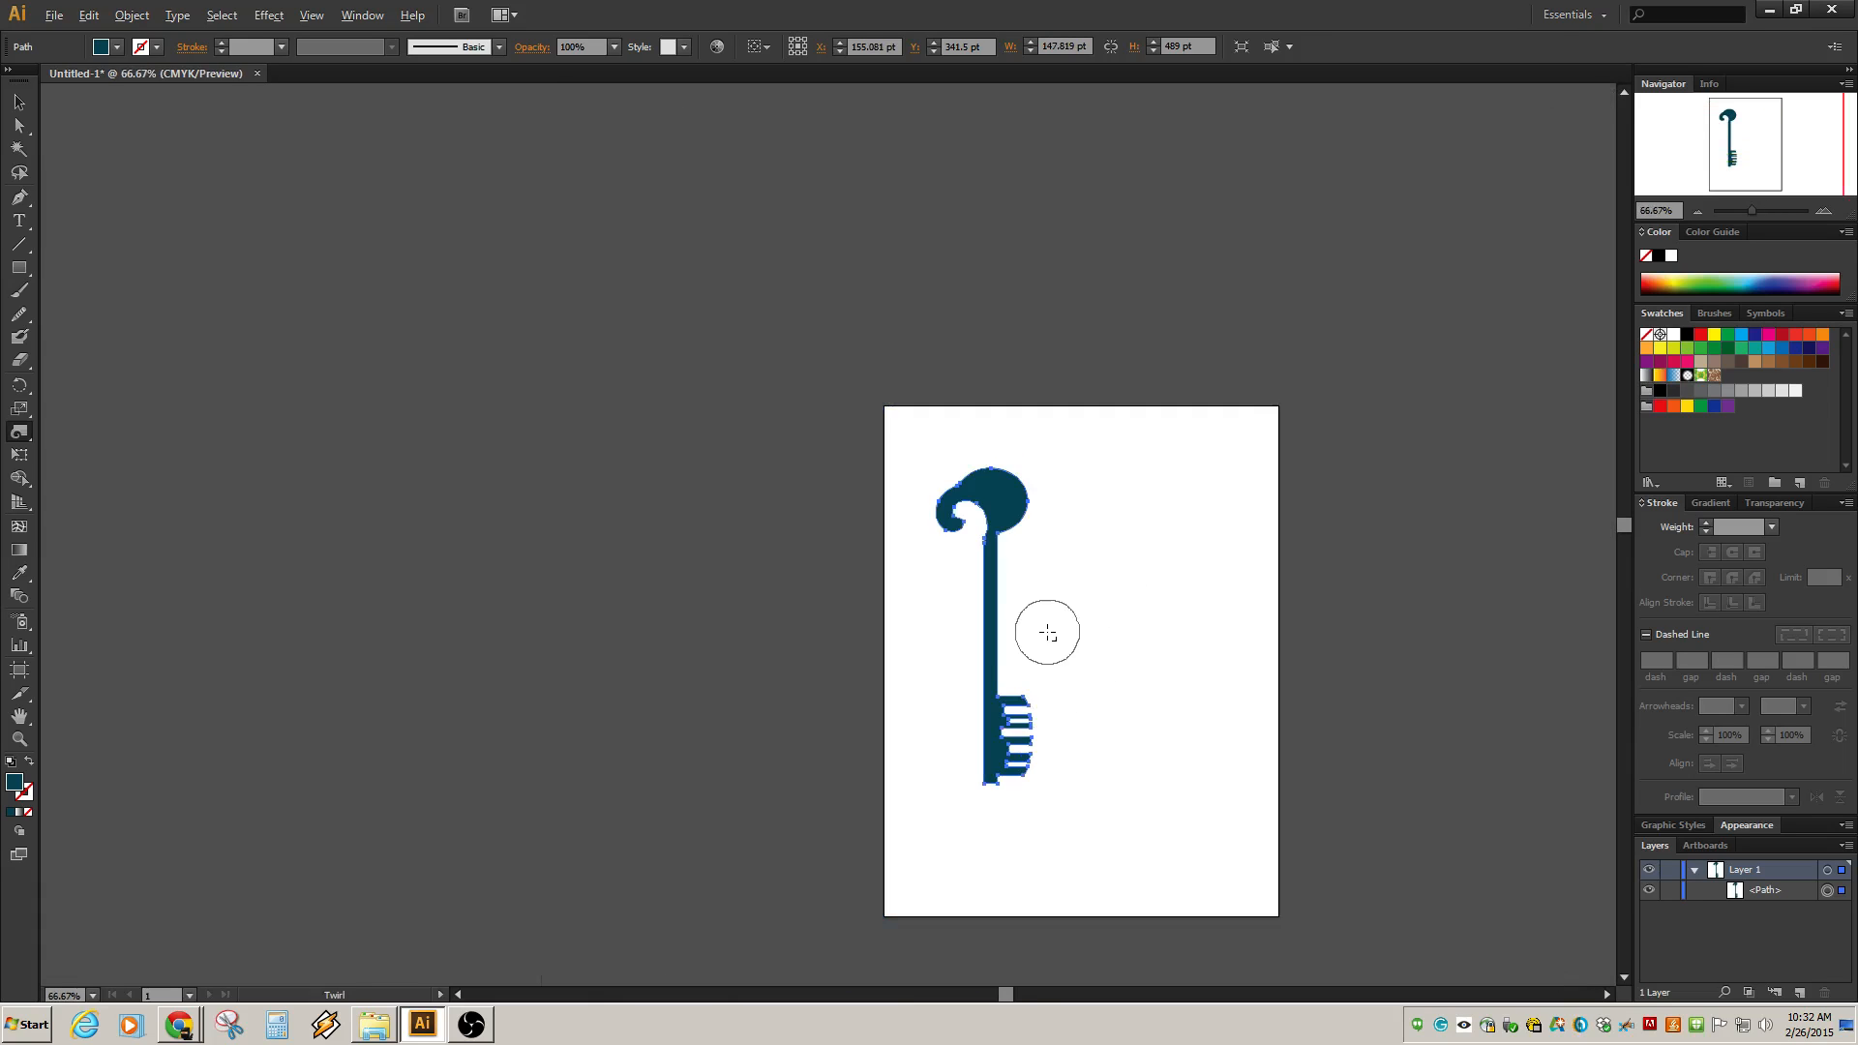
pyautogui.scroll(2, 1055, 635)
pyautogui.hotkey('ctrl', 'z')
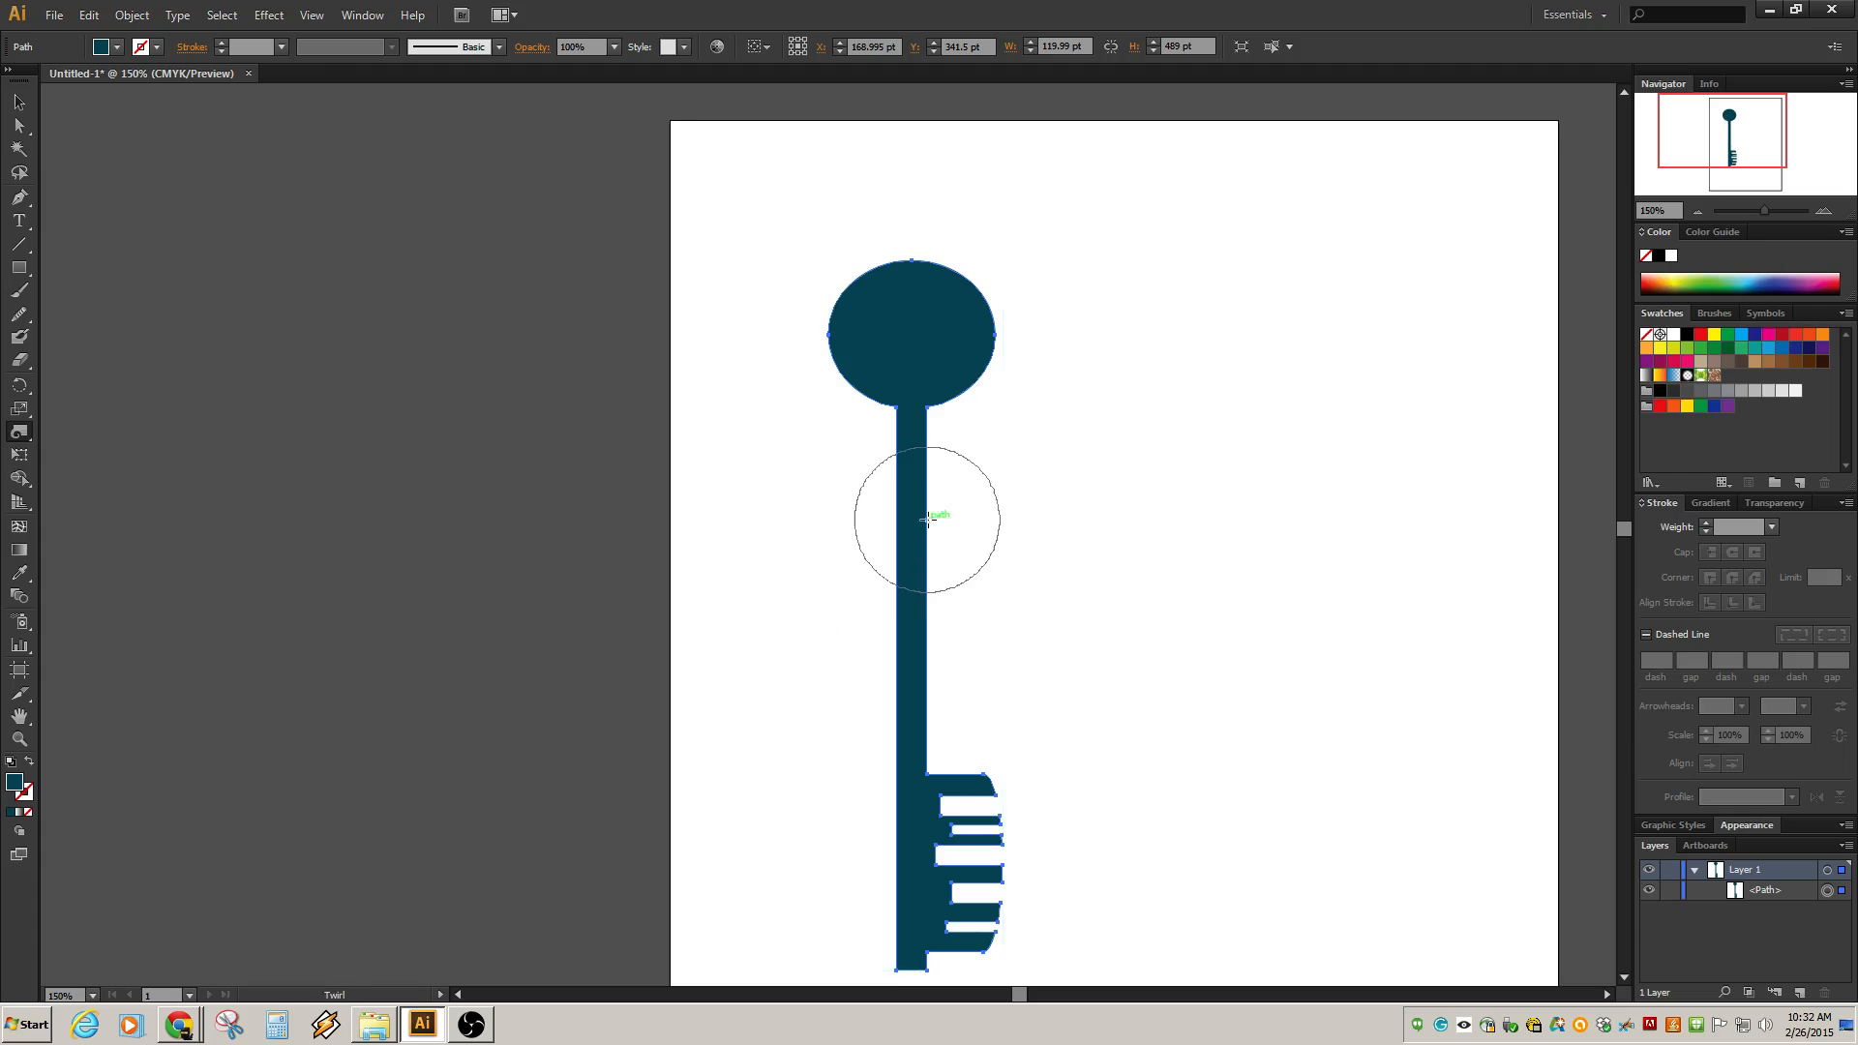
# Try twirls on the shank and on the bow's upper right side, undoing each one.
pyautogui.moveTo(909, 524); pyautogui.dragTo(940, 544)
pyautogui.hotkey('ctrl', 'z')
pyautogui.hotkey('ctrl', 'z')
pyautogui.moveTo(981, 365); pyautogui.dragTo(978, 360)
pyautogui.hotkey('ctrl', 'z')
pyautogui.moveTo(956, 259); pyautogui.dragTo(944, 253)
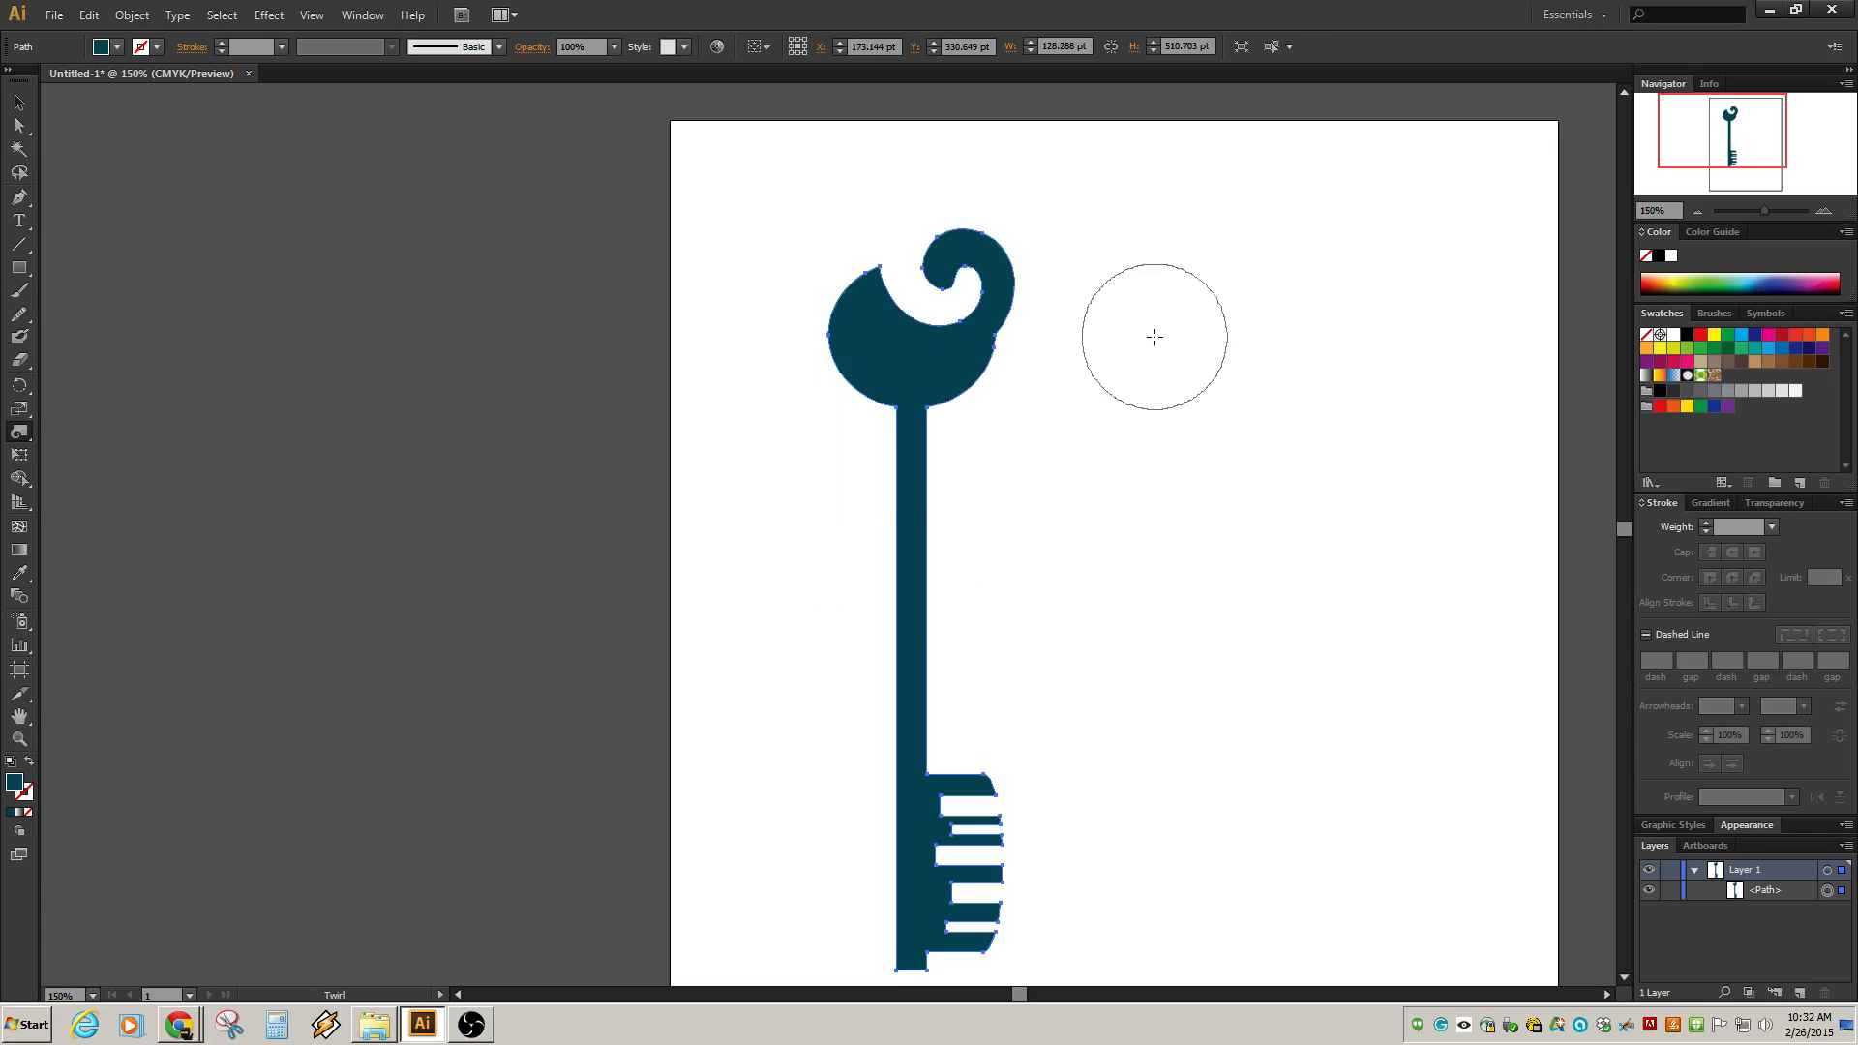
pyautogui.hotkey('ctrl', 'z')
pyautogui.moveTo(1003, 349); pyautogui.dragTo(985, 302)
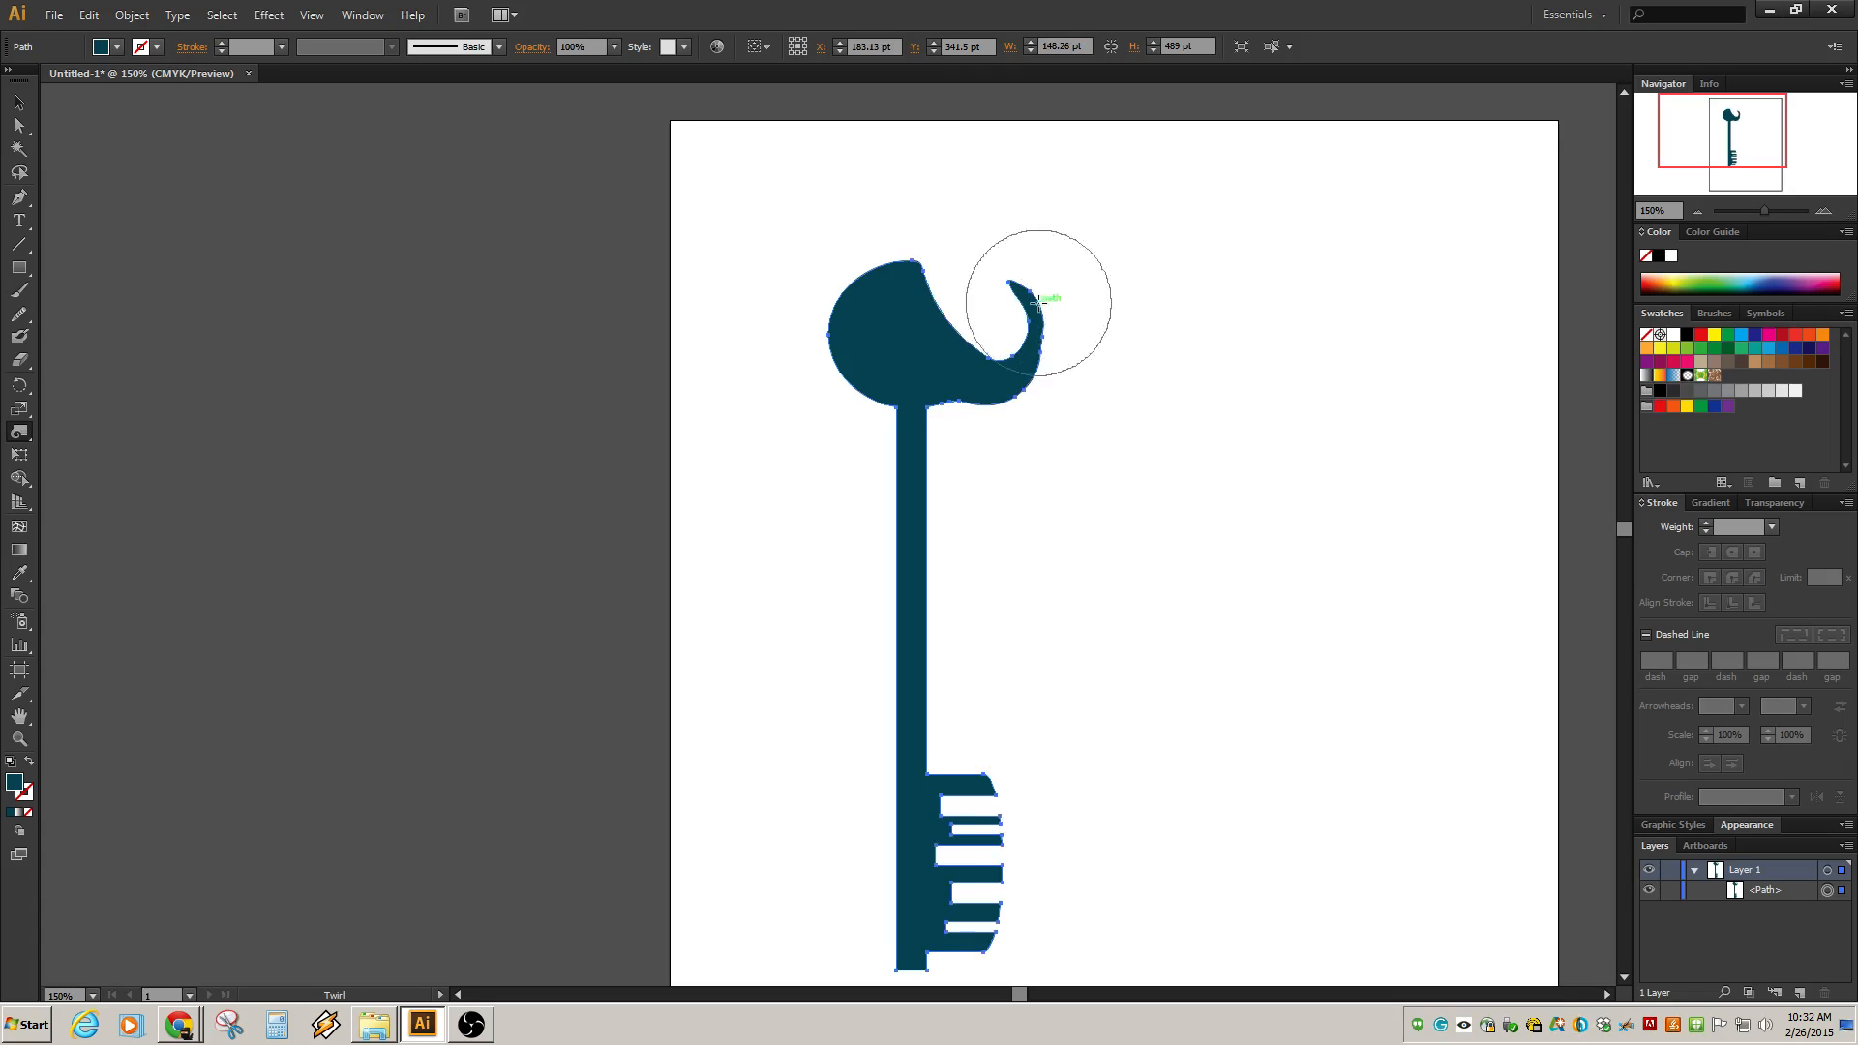
pyautogui.hotkey('ctrl', 'z')
pyautogui.hotkey('ctrl', 'z')
# Twirl the bow's lower left edge into an inward curl.
pyautogui.moveTo(830, 374); pyautogui.dragTo(929, 458)
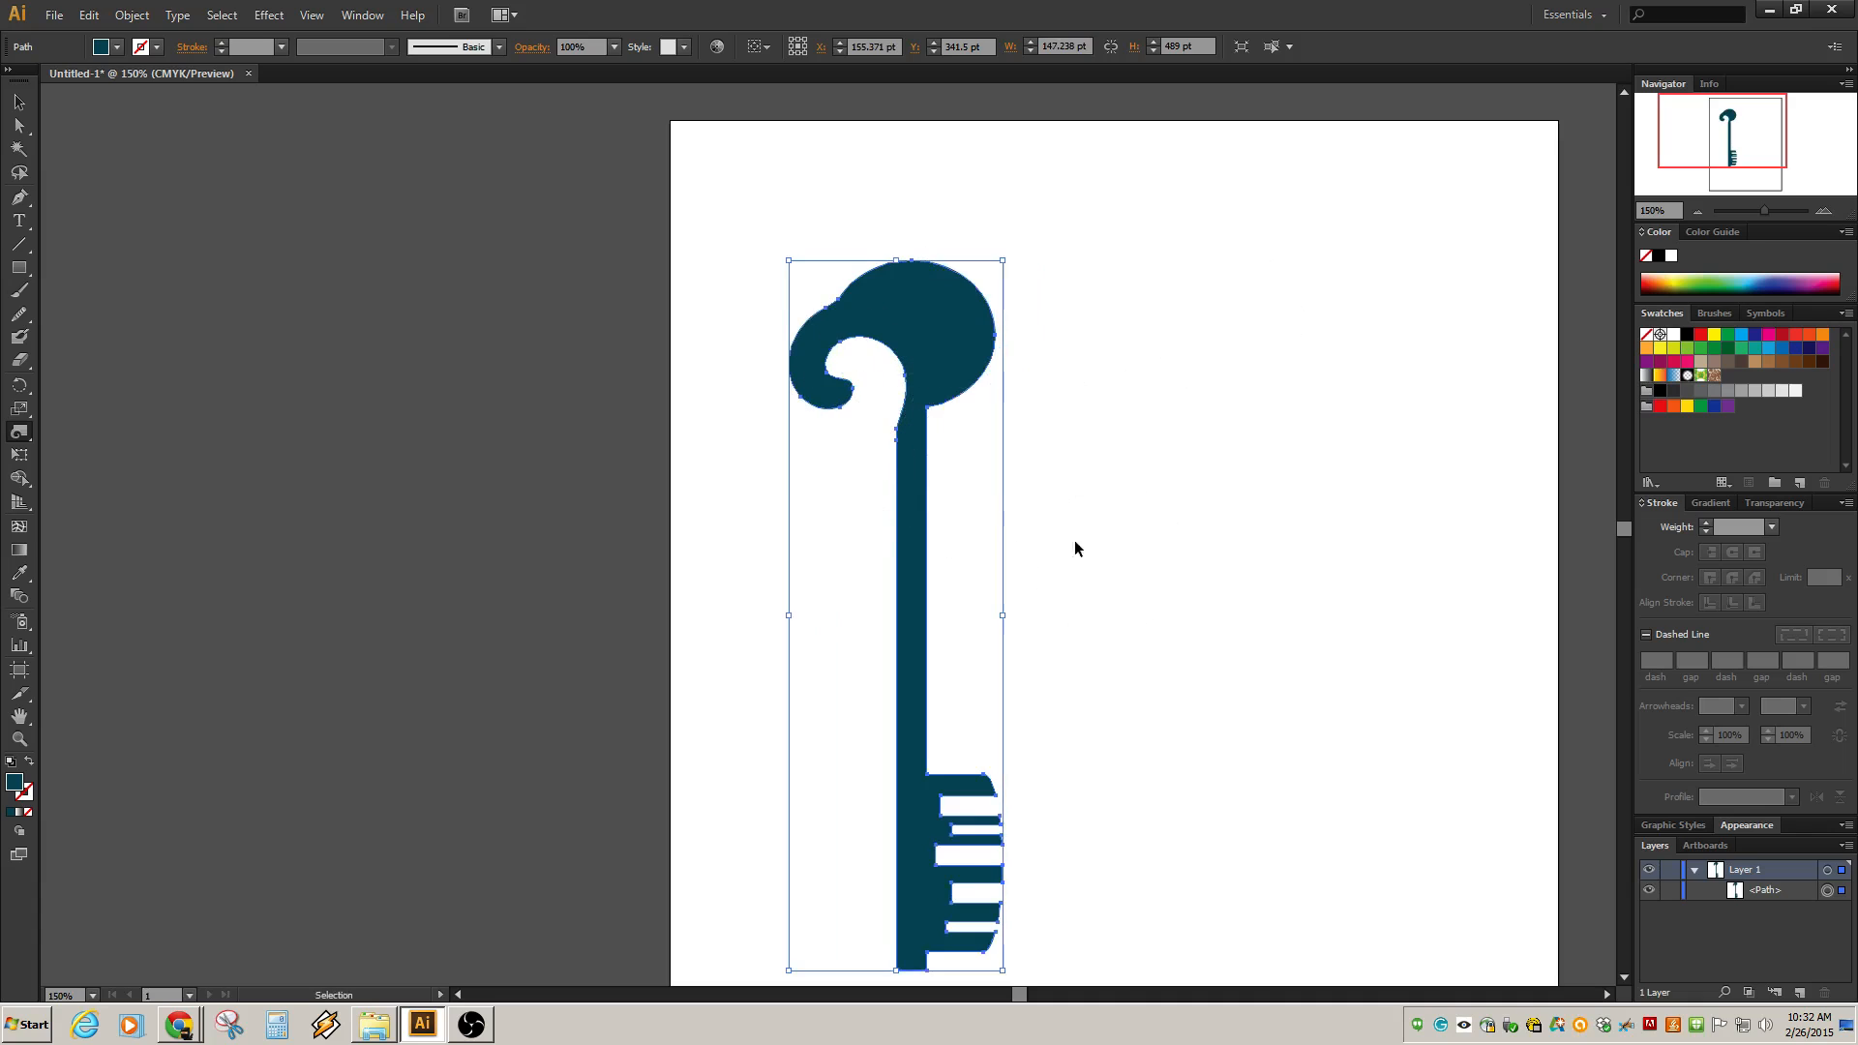
pyautogui.hotkey('ctrl', 'z')
pyautogui.moveTo(861, 366)
pyautogui.mouseDown()
pyautogui.moveTo(829, 290)
pyautogui.moveTo(856, 373)
pyautogui.mouseUp()
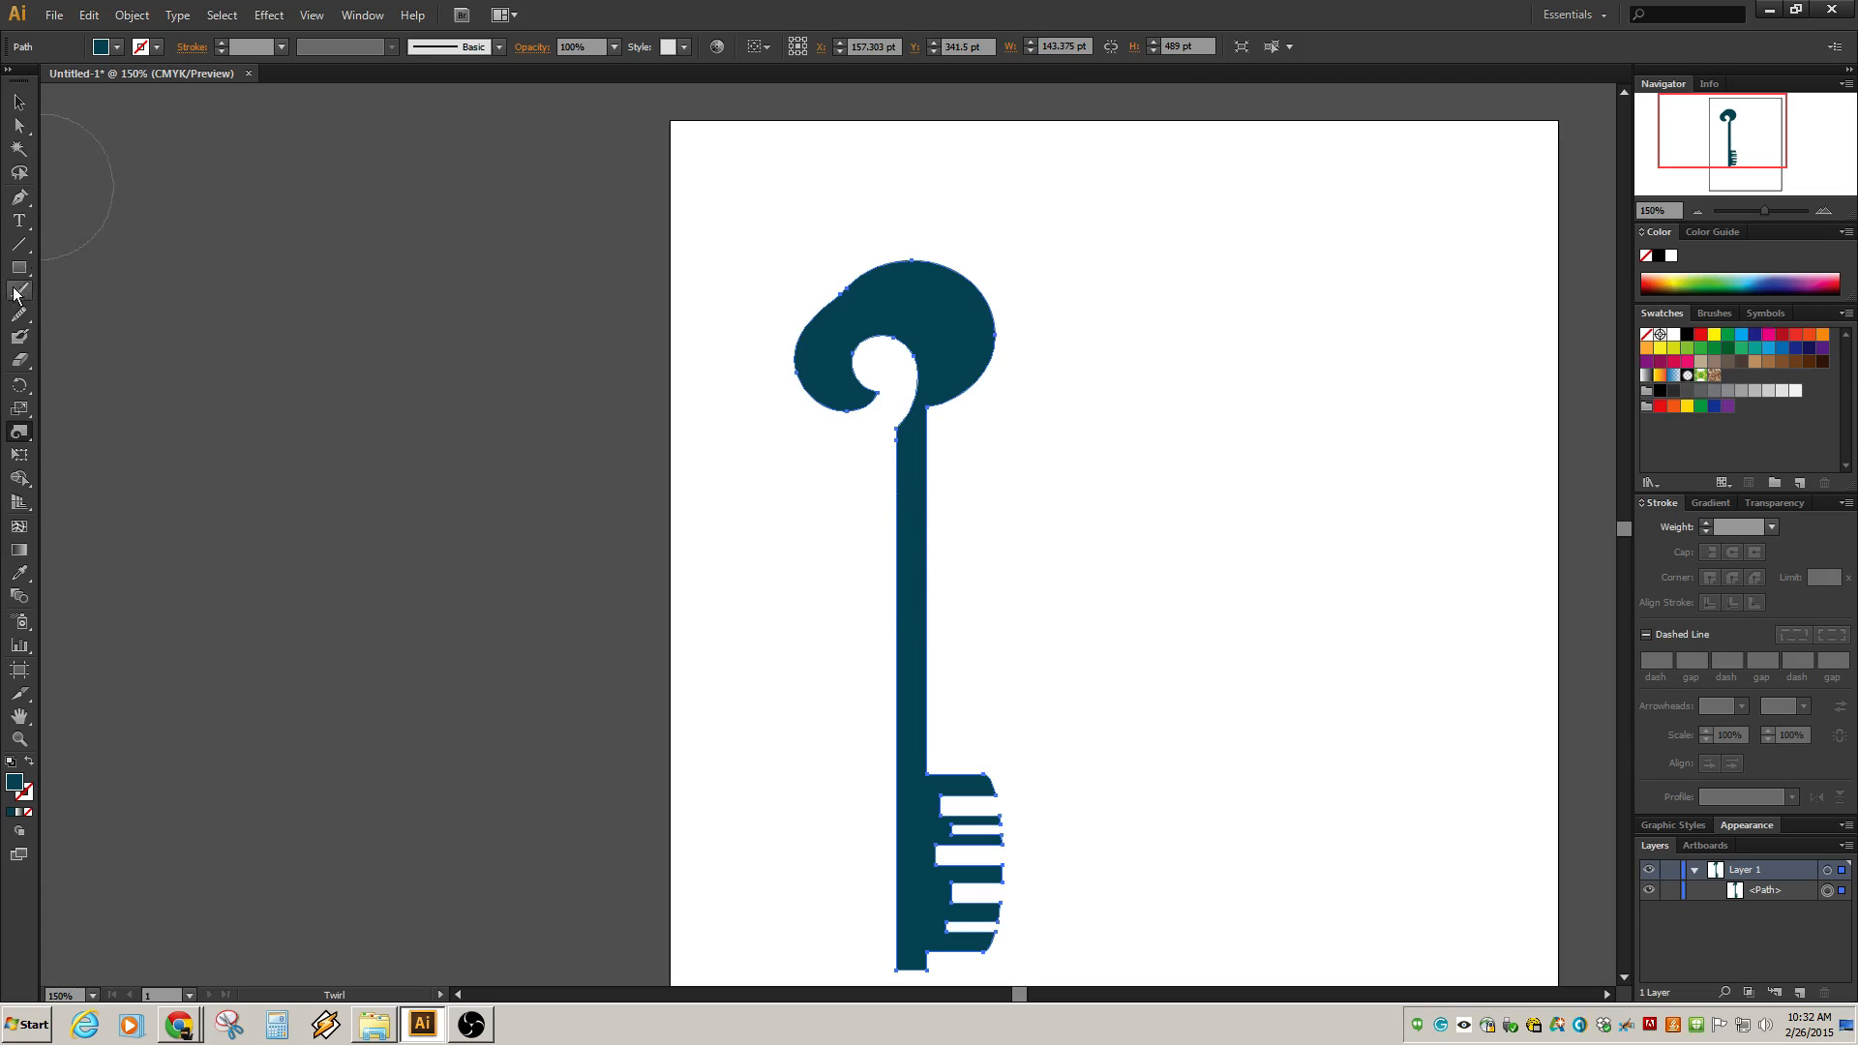
# Switch to the Warp tool and bend the shank just below the bow into a curved neck.
pyautogui.click(19, 432)
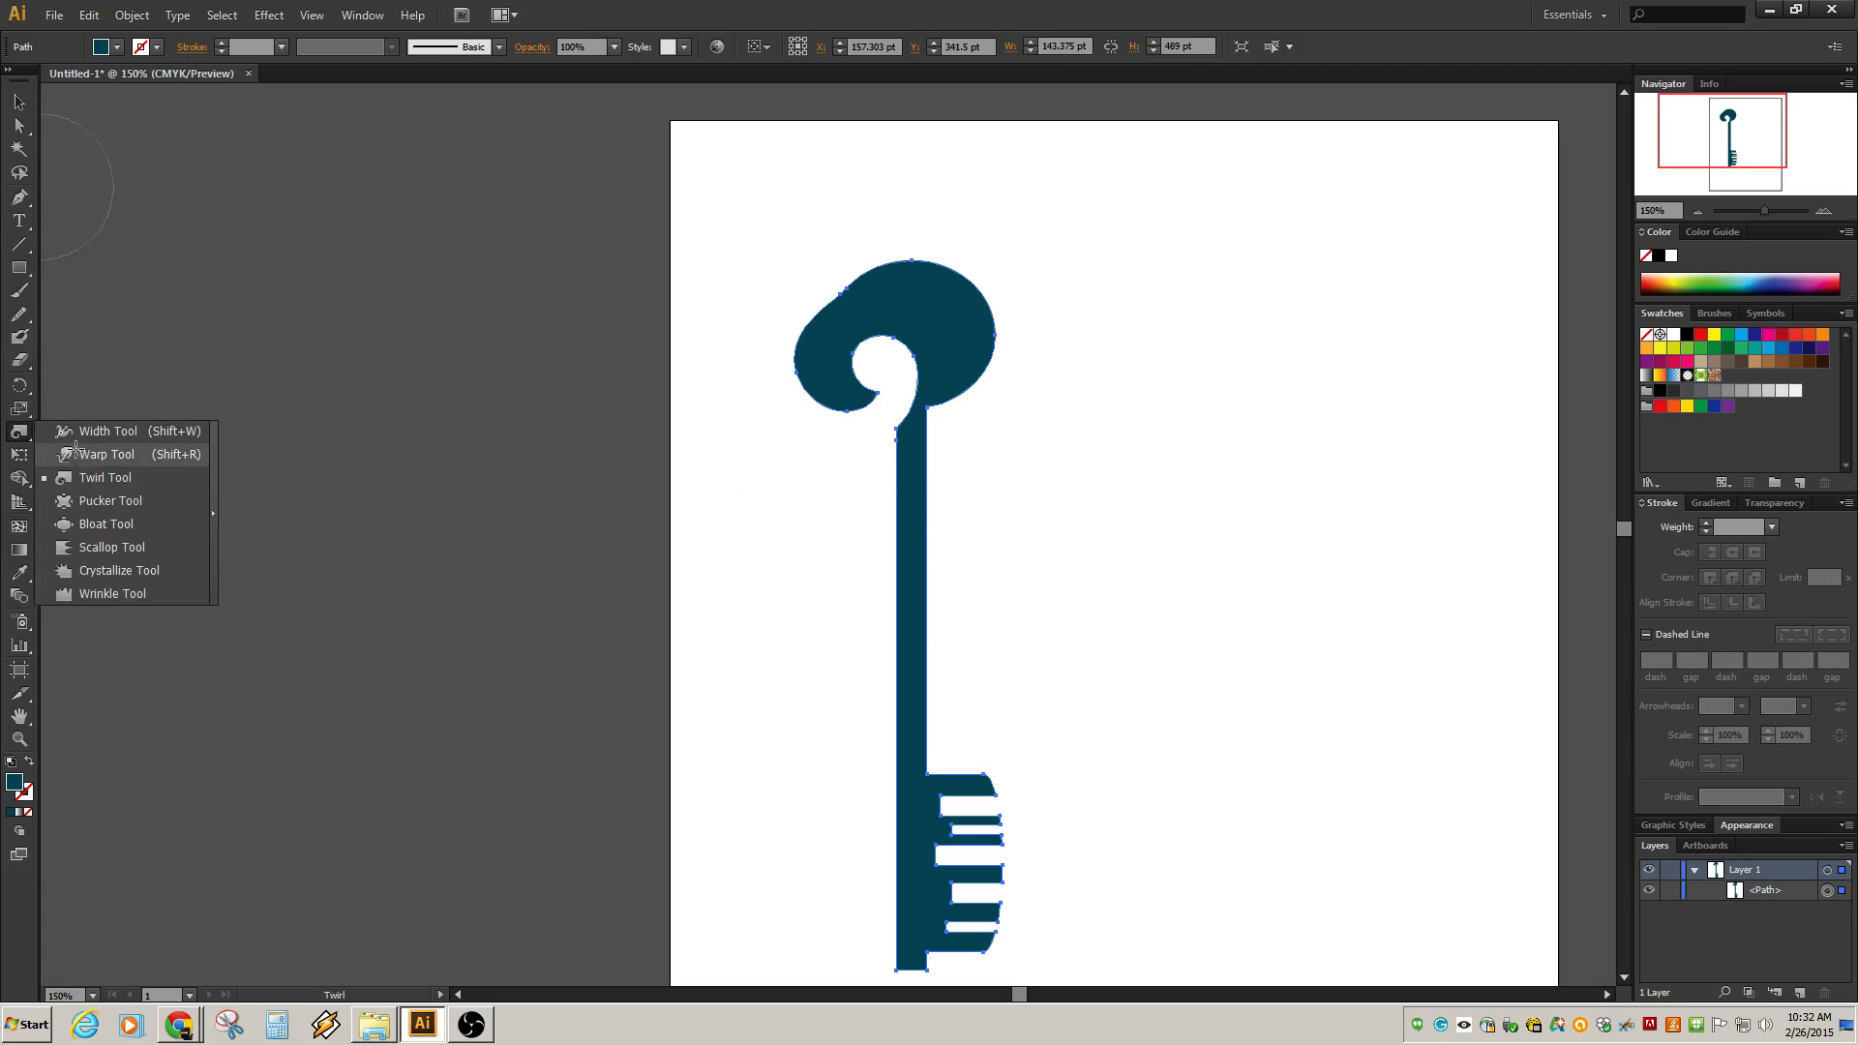
pyautogui.click(75, 447)
pyautogui.moveTo(962, 381)
pyautogui.mouseDown()
pyautogui.moveTo(921, 415)
pyautogui.moveTo(904, 398)
pyautogui.moveTo(962, 432)
pyautogui.moveTo(888, 514)
pyautogui.mouseUp()
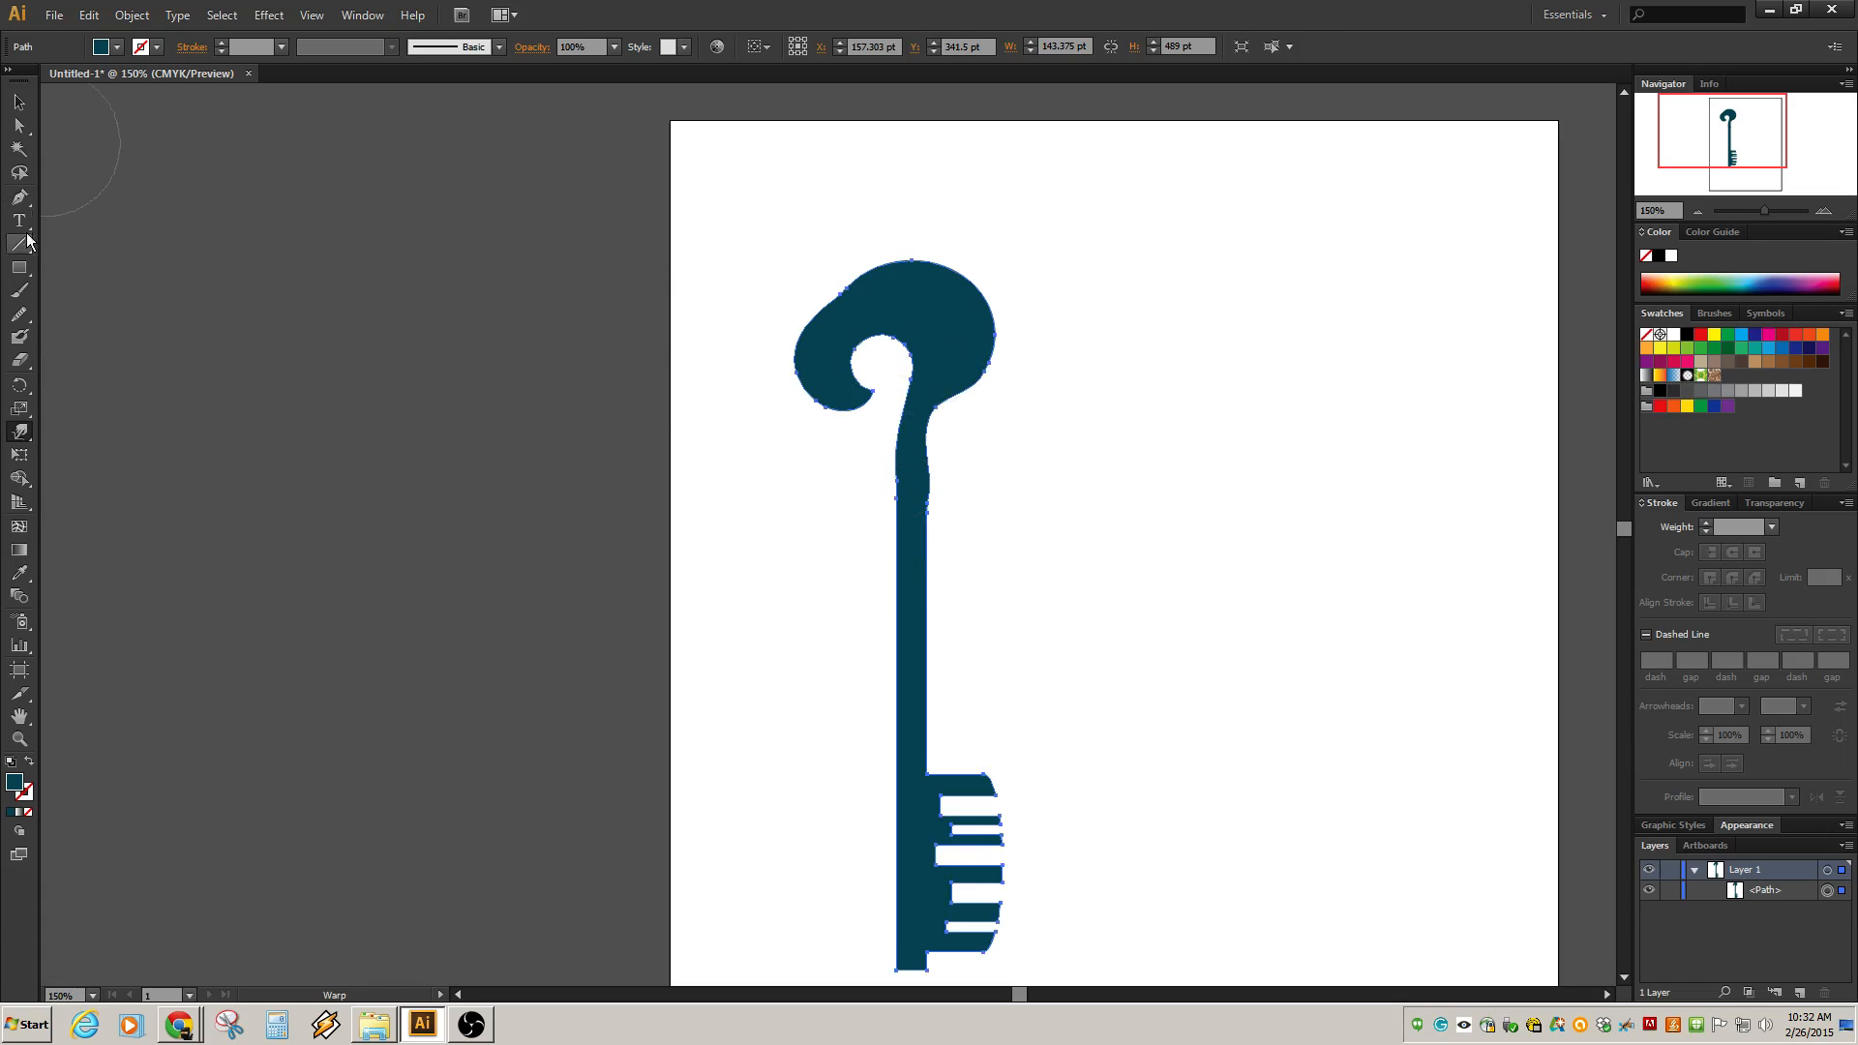
# Smooth the curved neck and the bow's top edge with the Smooth tool.
pyautogui.keyDown('alt'); pyautogui.click(19, 314); pyautogui.keyUp('alt')
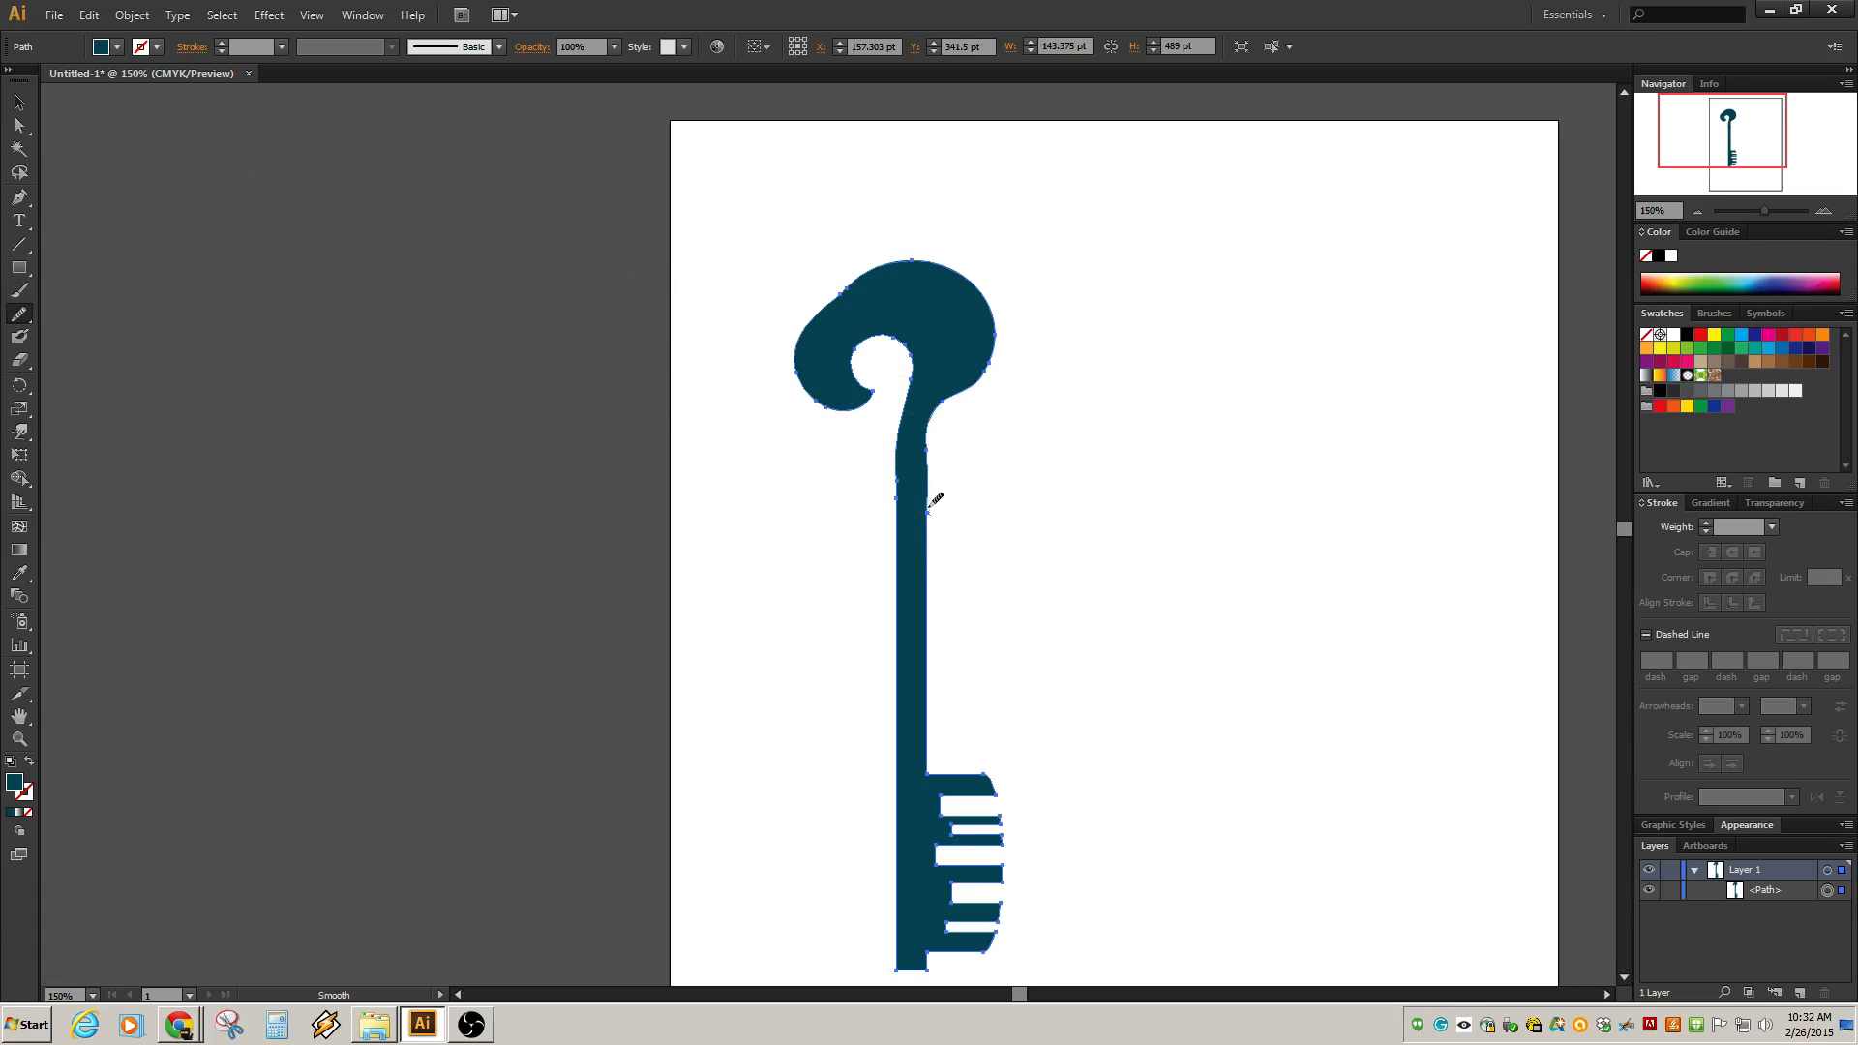
pyautogui.moveTo(929, 510); pyautogui.dragTo(936, 391)
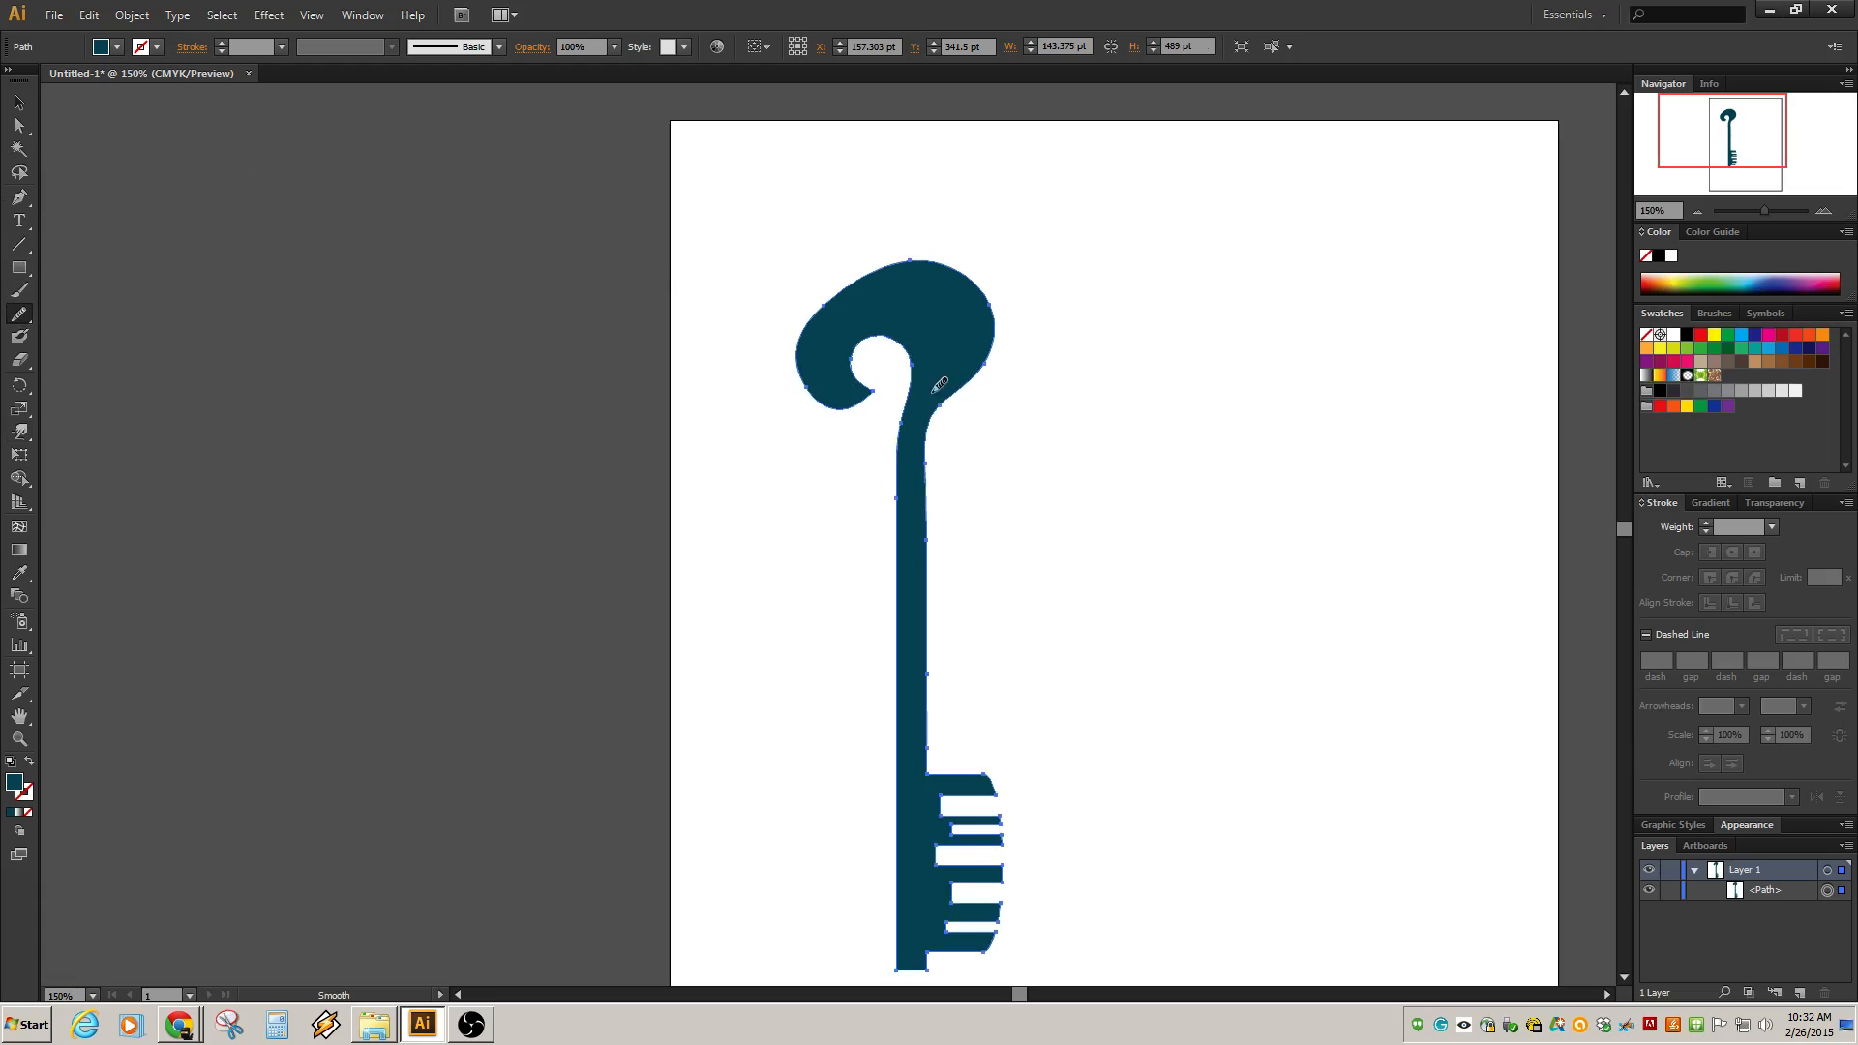
pyautogui.moveTo(911, 454); pyautogui.dragTo(919, 382)
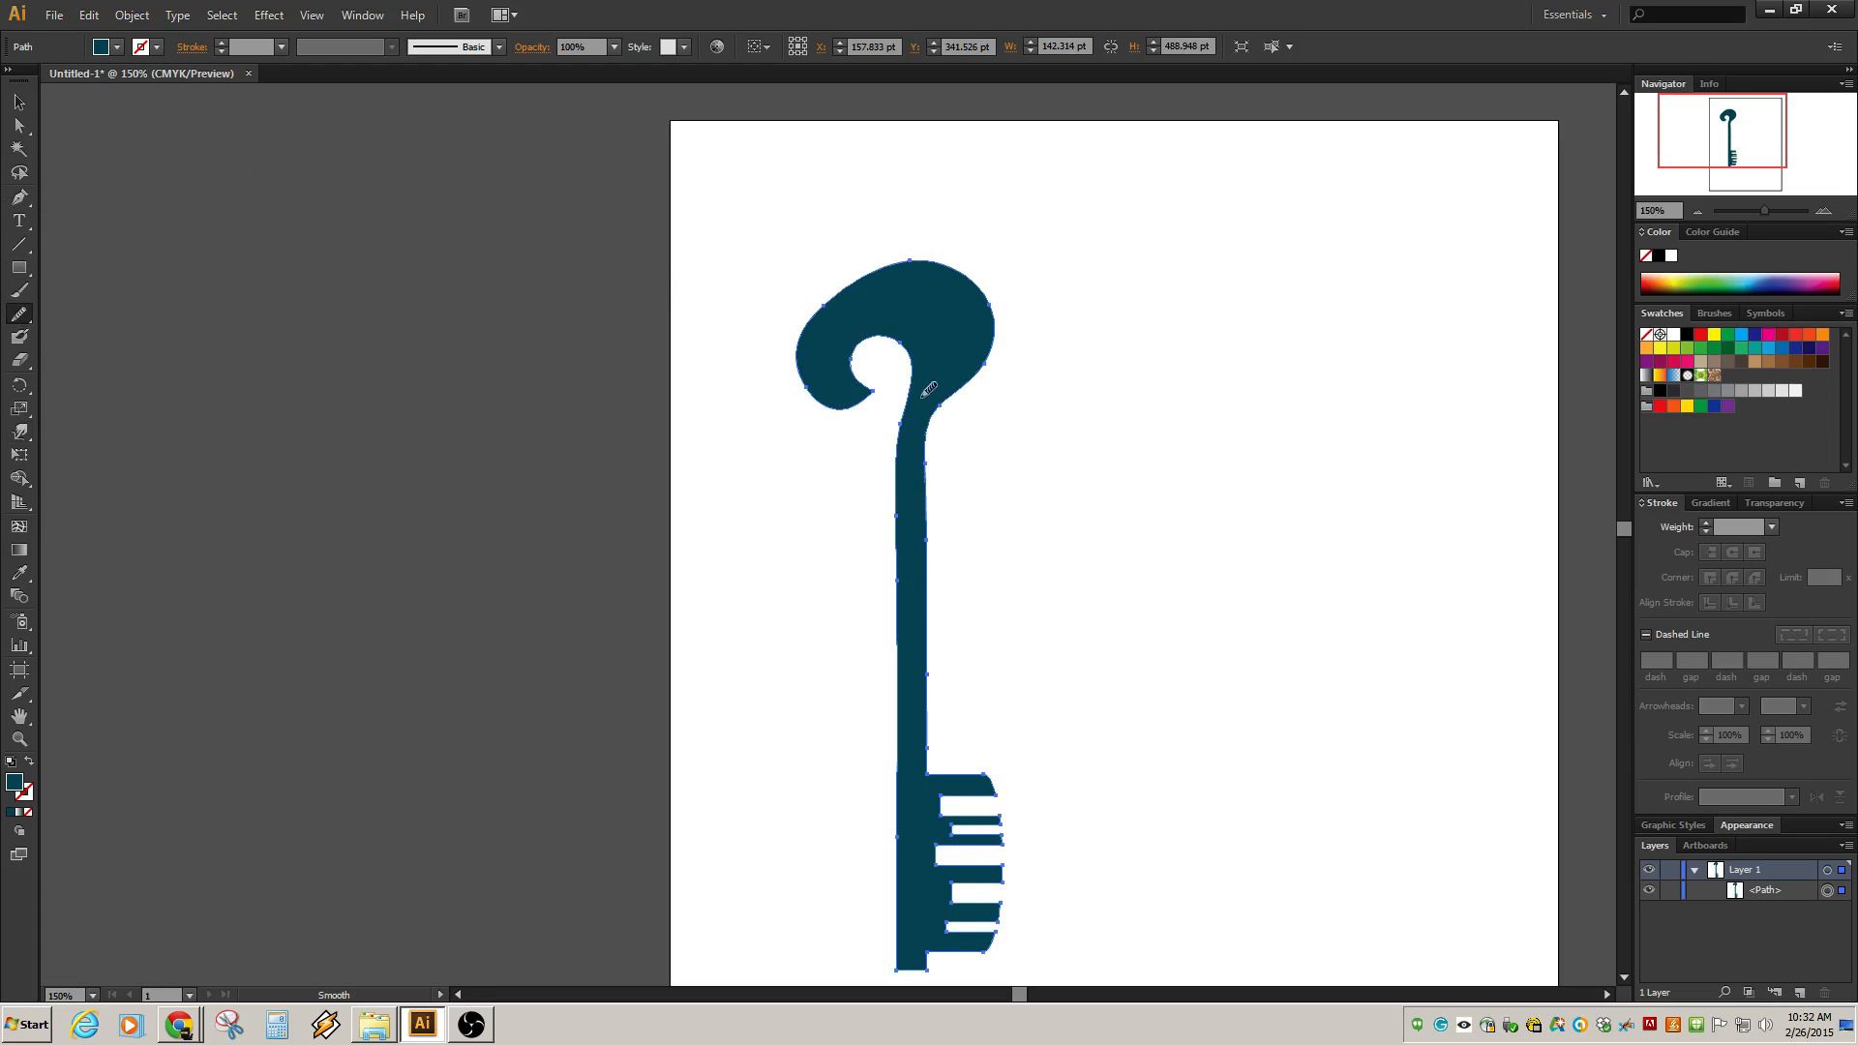
pyautogui.moveTo(883, 276)
pyautogui.mouseDown()
pyautogui.moveTo(838, 288)
pyautogui.moveTo(977, 281)
pyautogui.mouseUp()
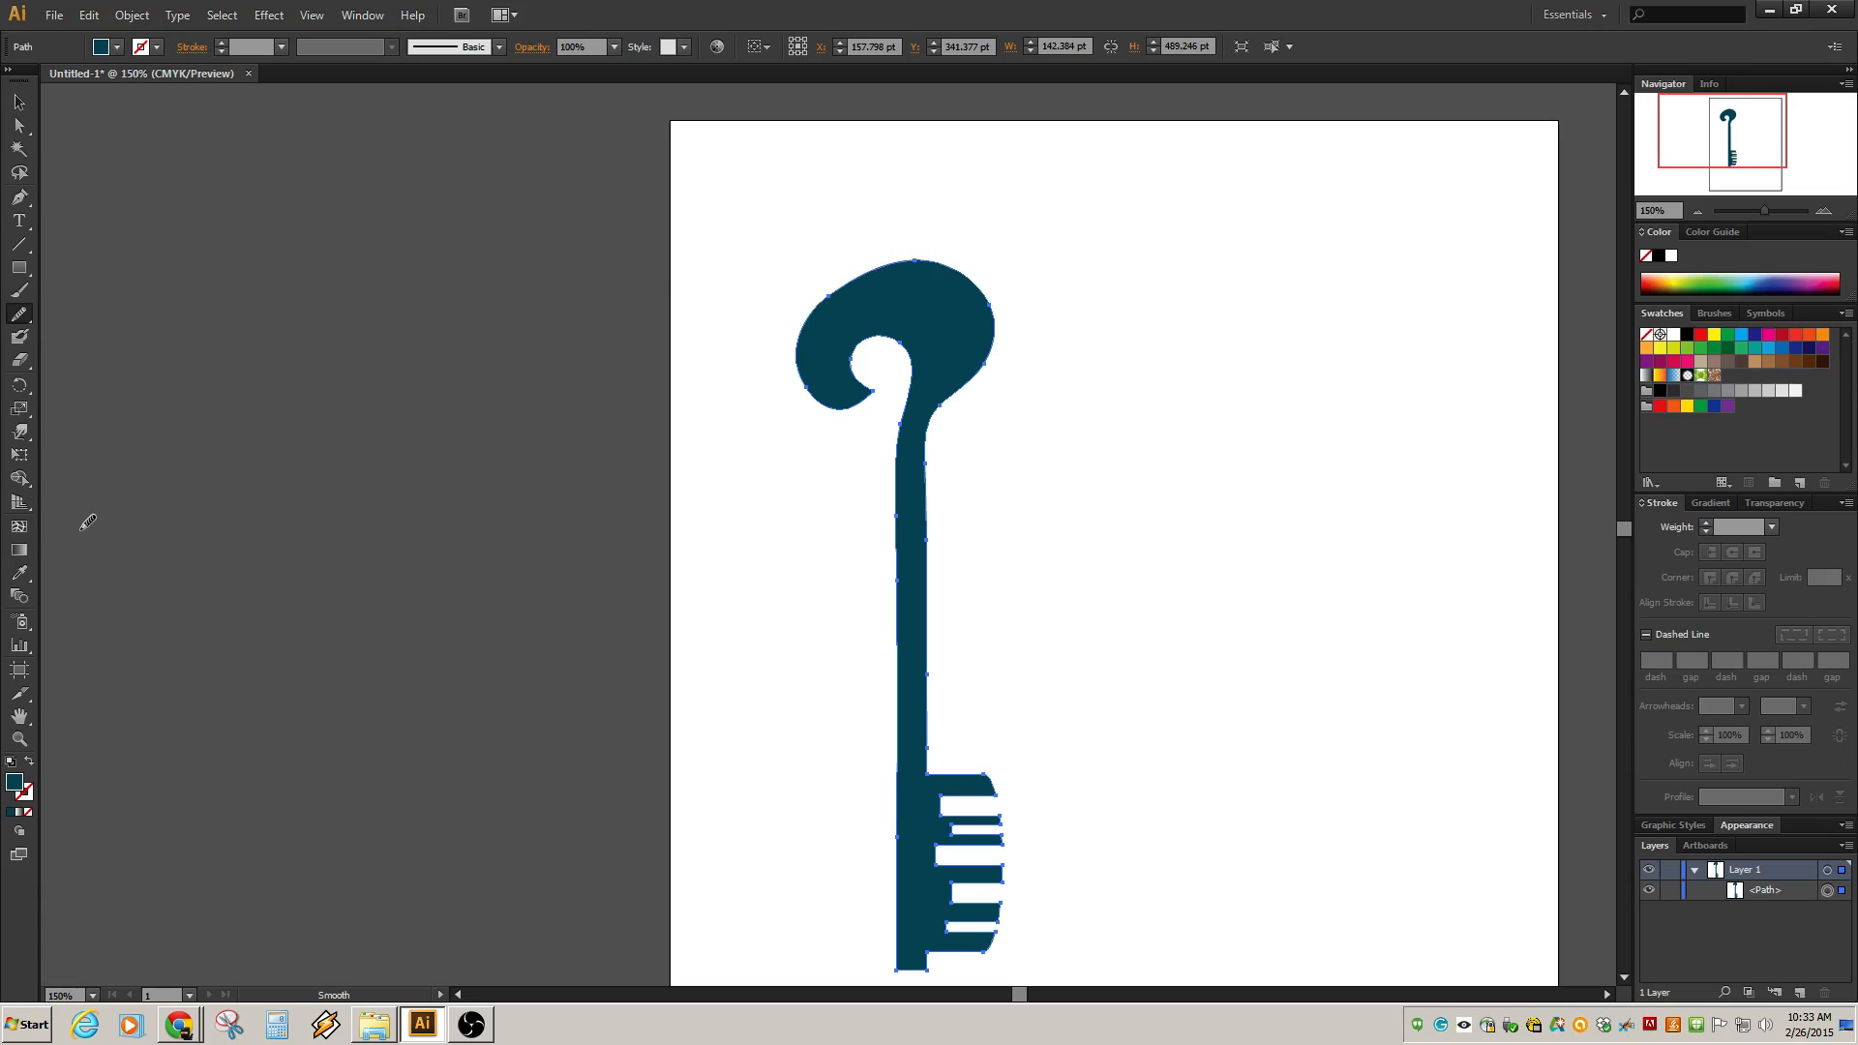
# Try spiking the bow's top edge with the Crystallize tool, undoing the result.
pyautogui.click(19, 431)
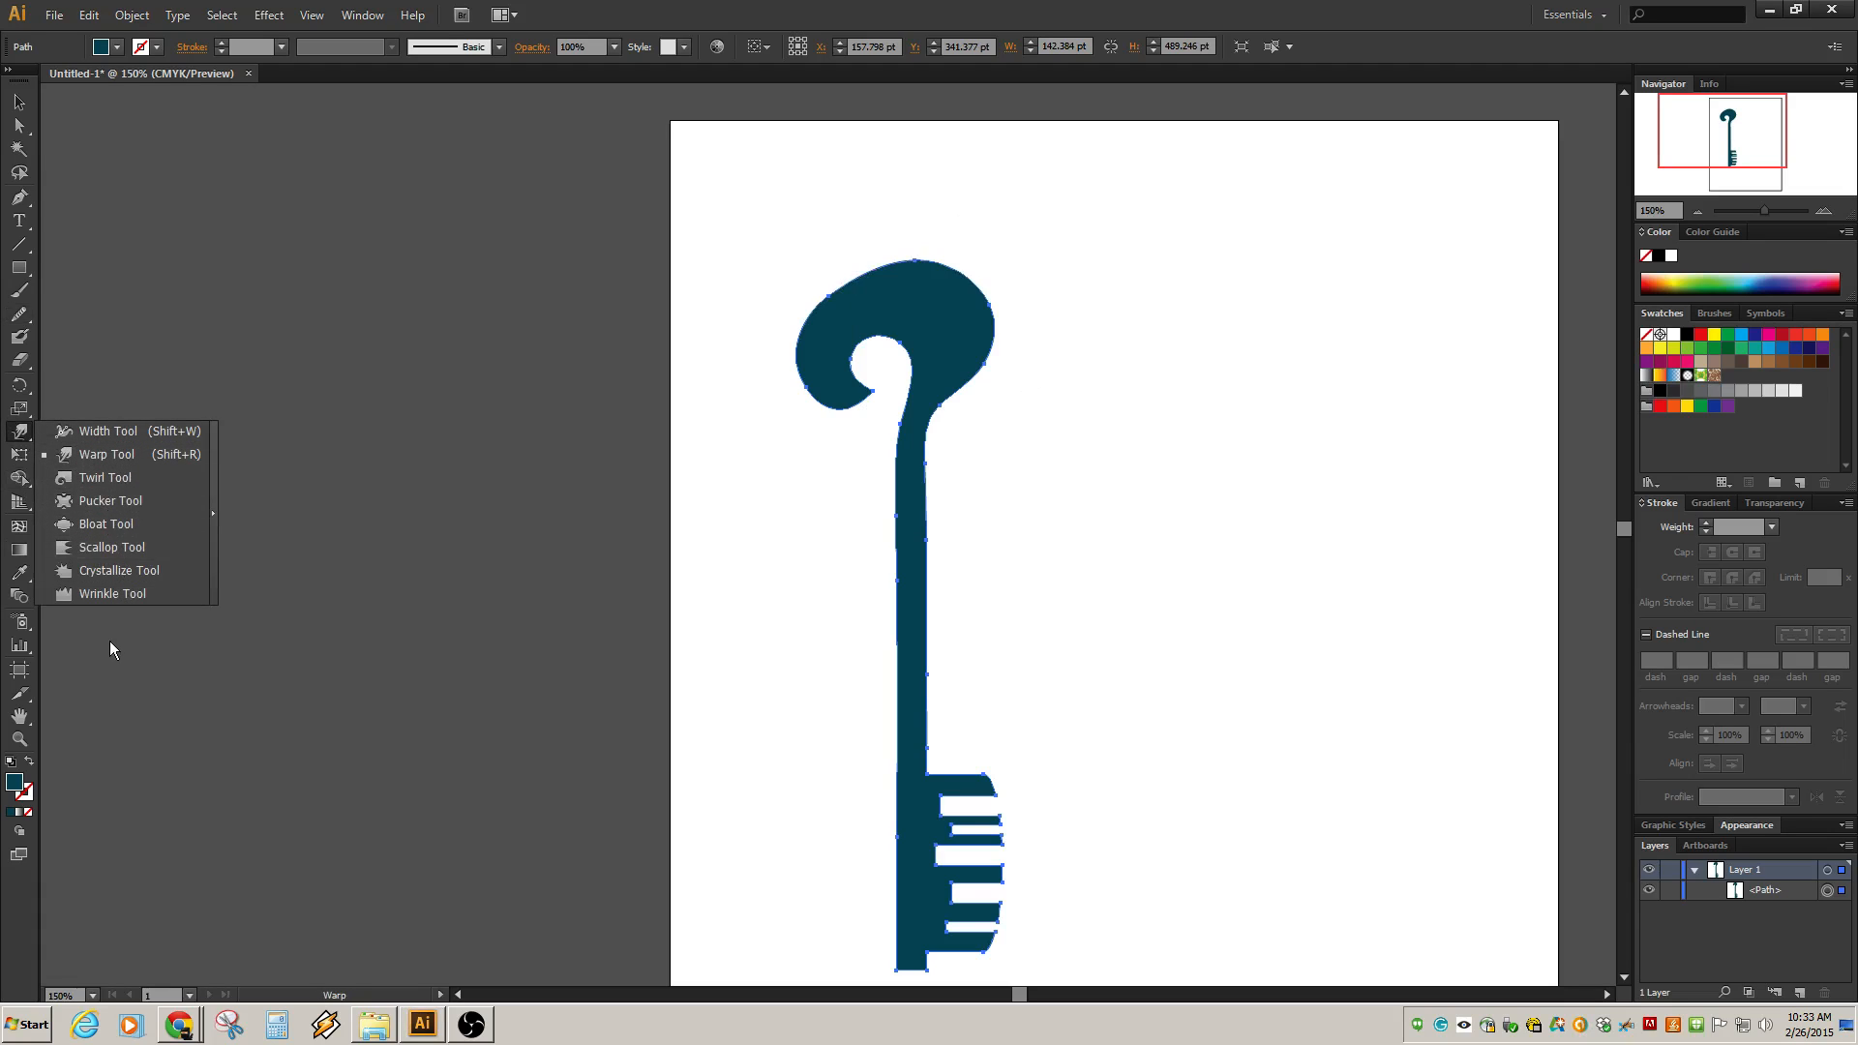
pyautogui.click(128, 571)
pyautogui.click(922, 256)
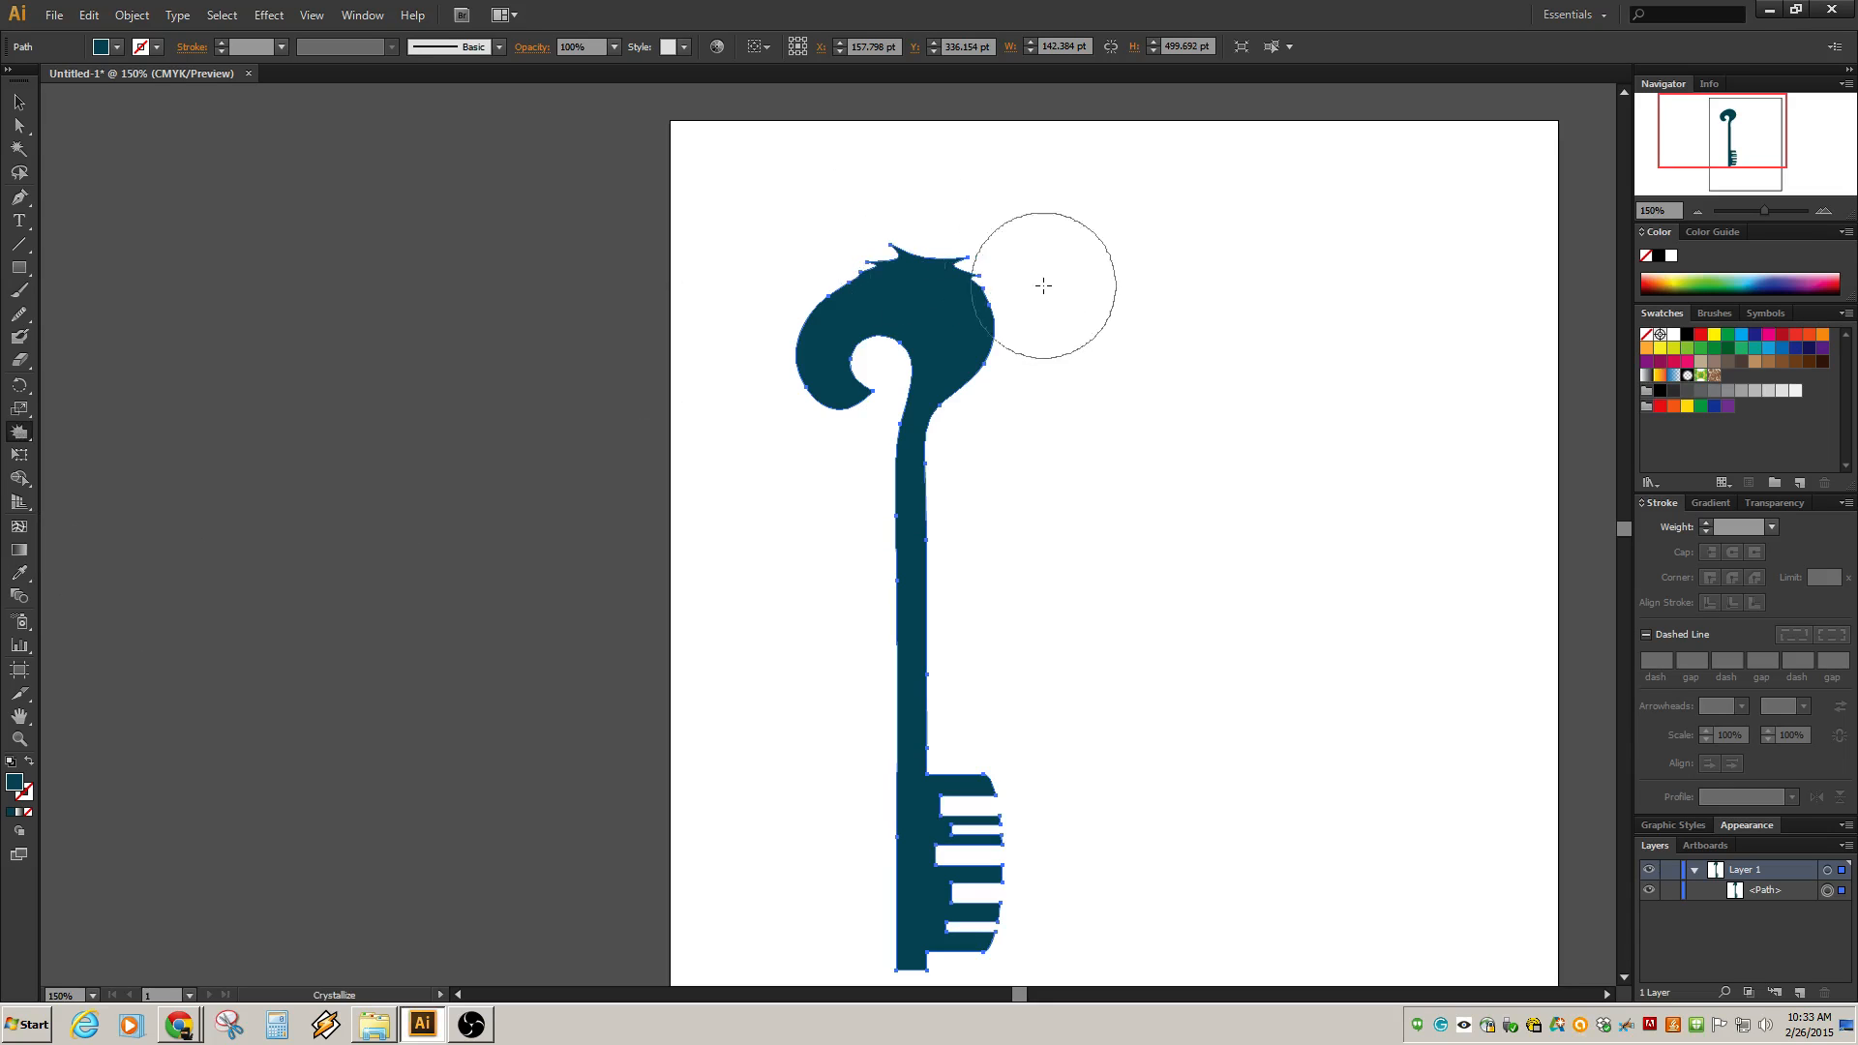
pyautogui.click(962, 271)
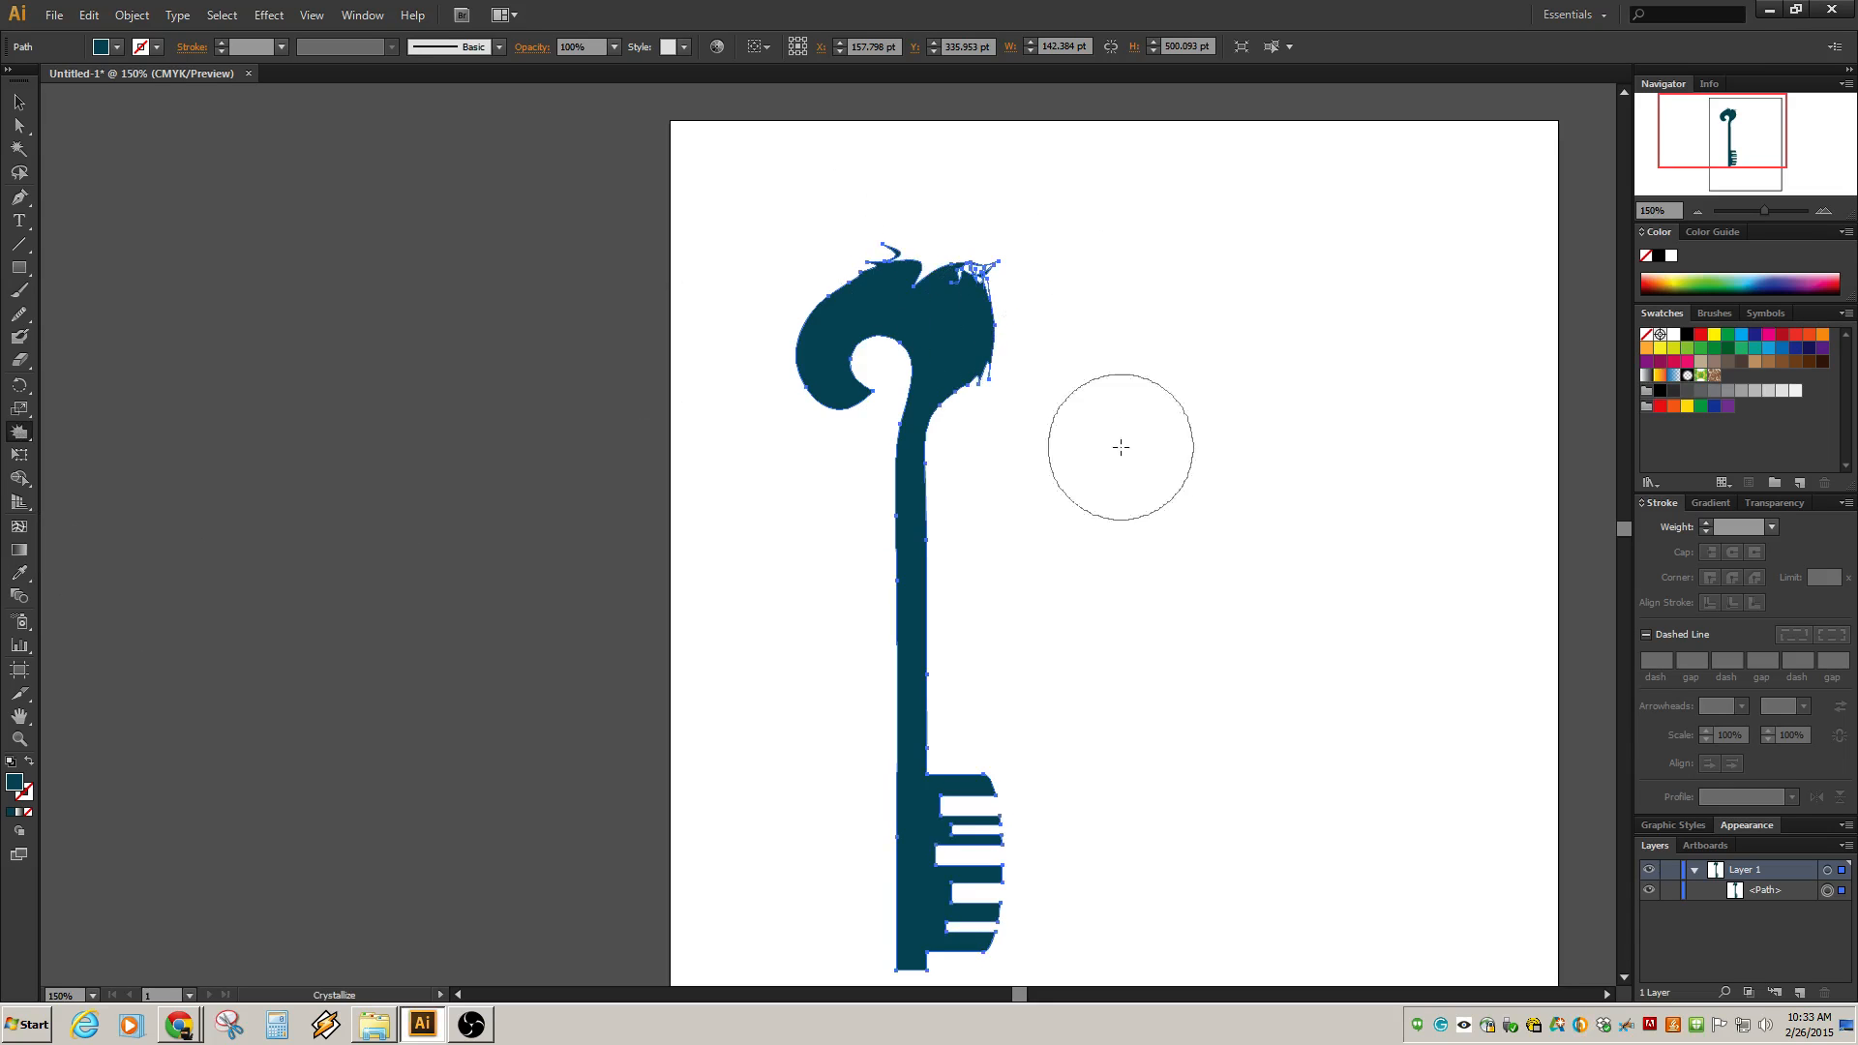
pyautogui.press('v')
pyautogui.hotkey('ctrl', 'z')
pyautogui.hotkey('ctrl', 'z')
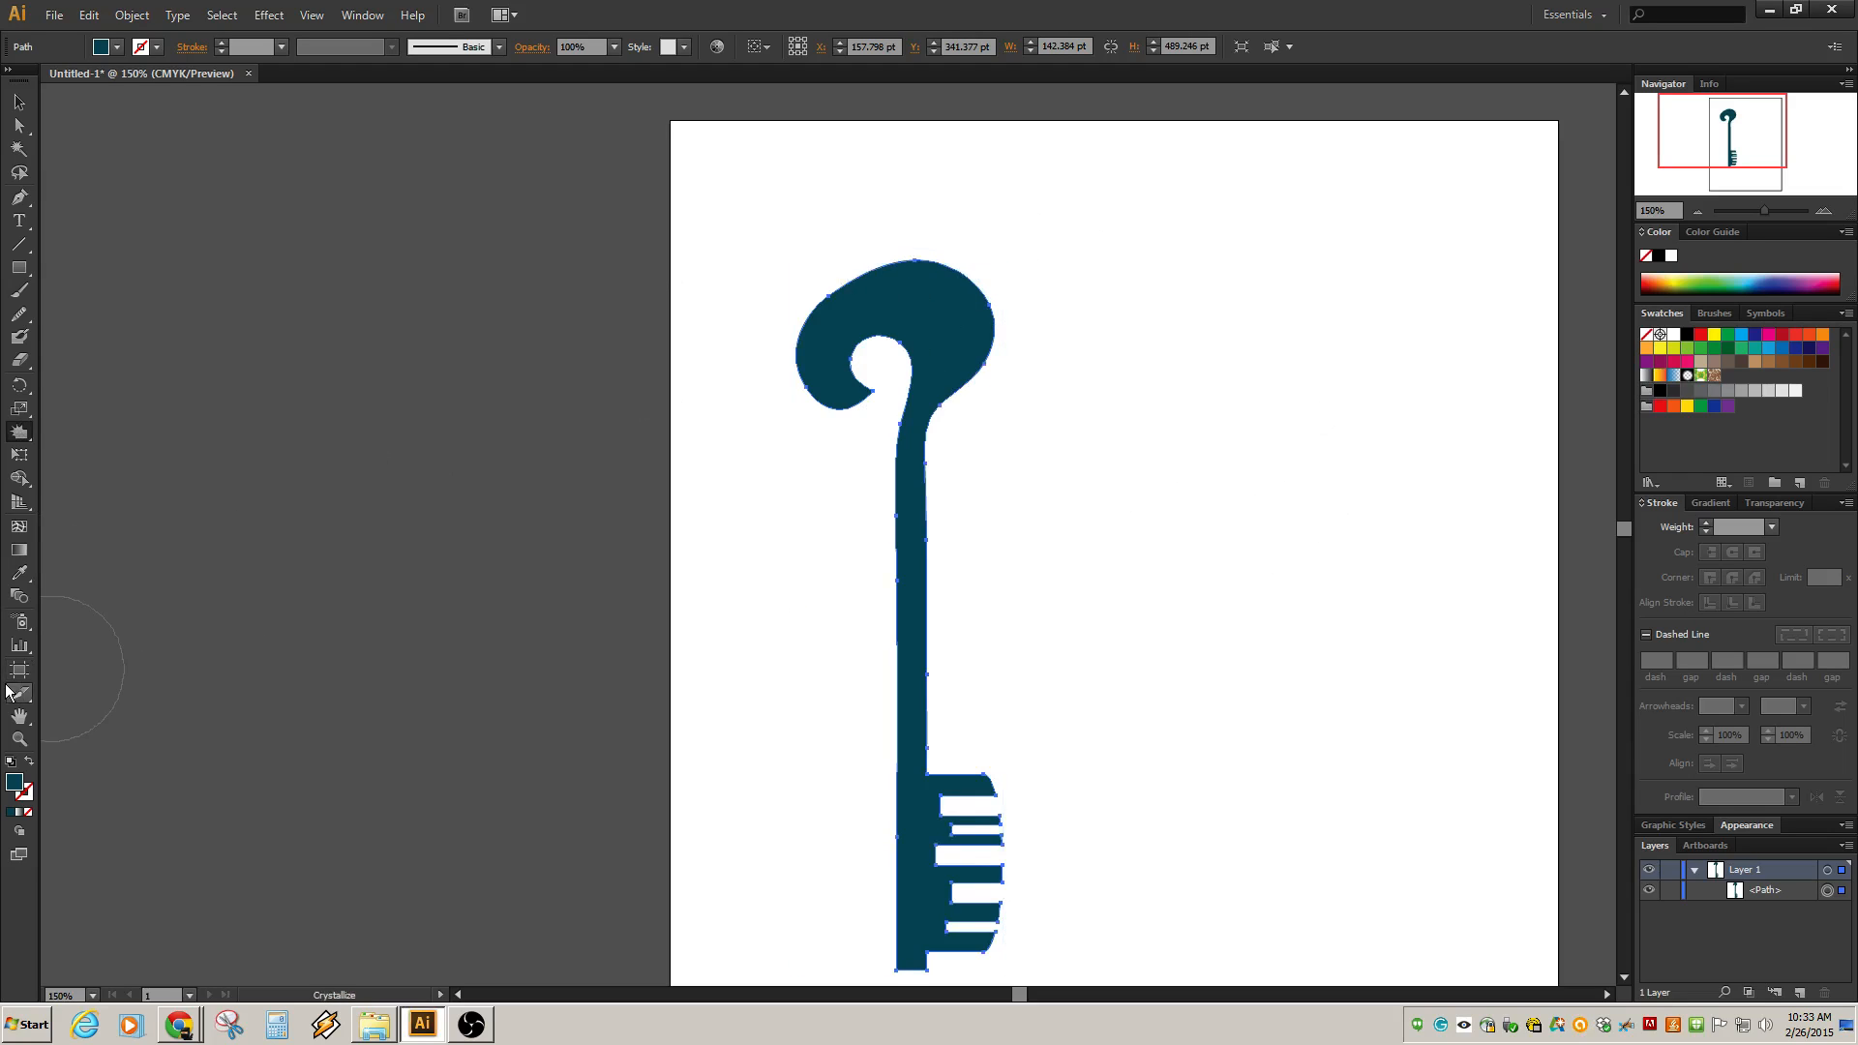
# Try roughening the bow's top edge with the Wrinkle tool, review it, and undo it.
pyautogui.moveTo(19, 445); pyautogui.dragTo(105, 604)
pyautogui.moveTo(932, 261); pyautogui.dragTo(930, 250)
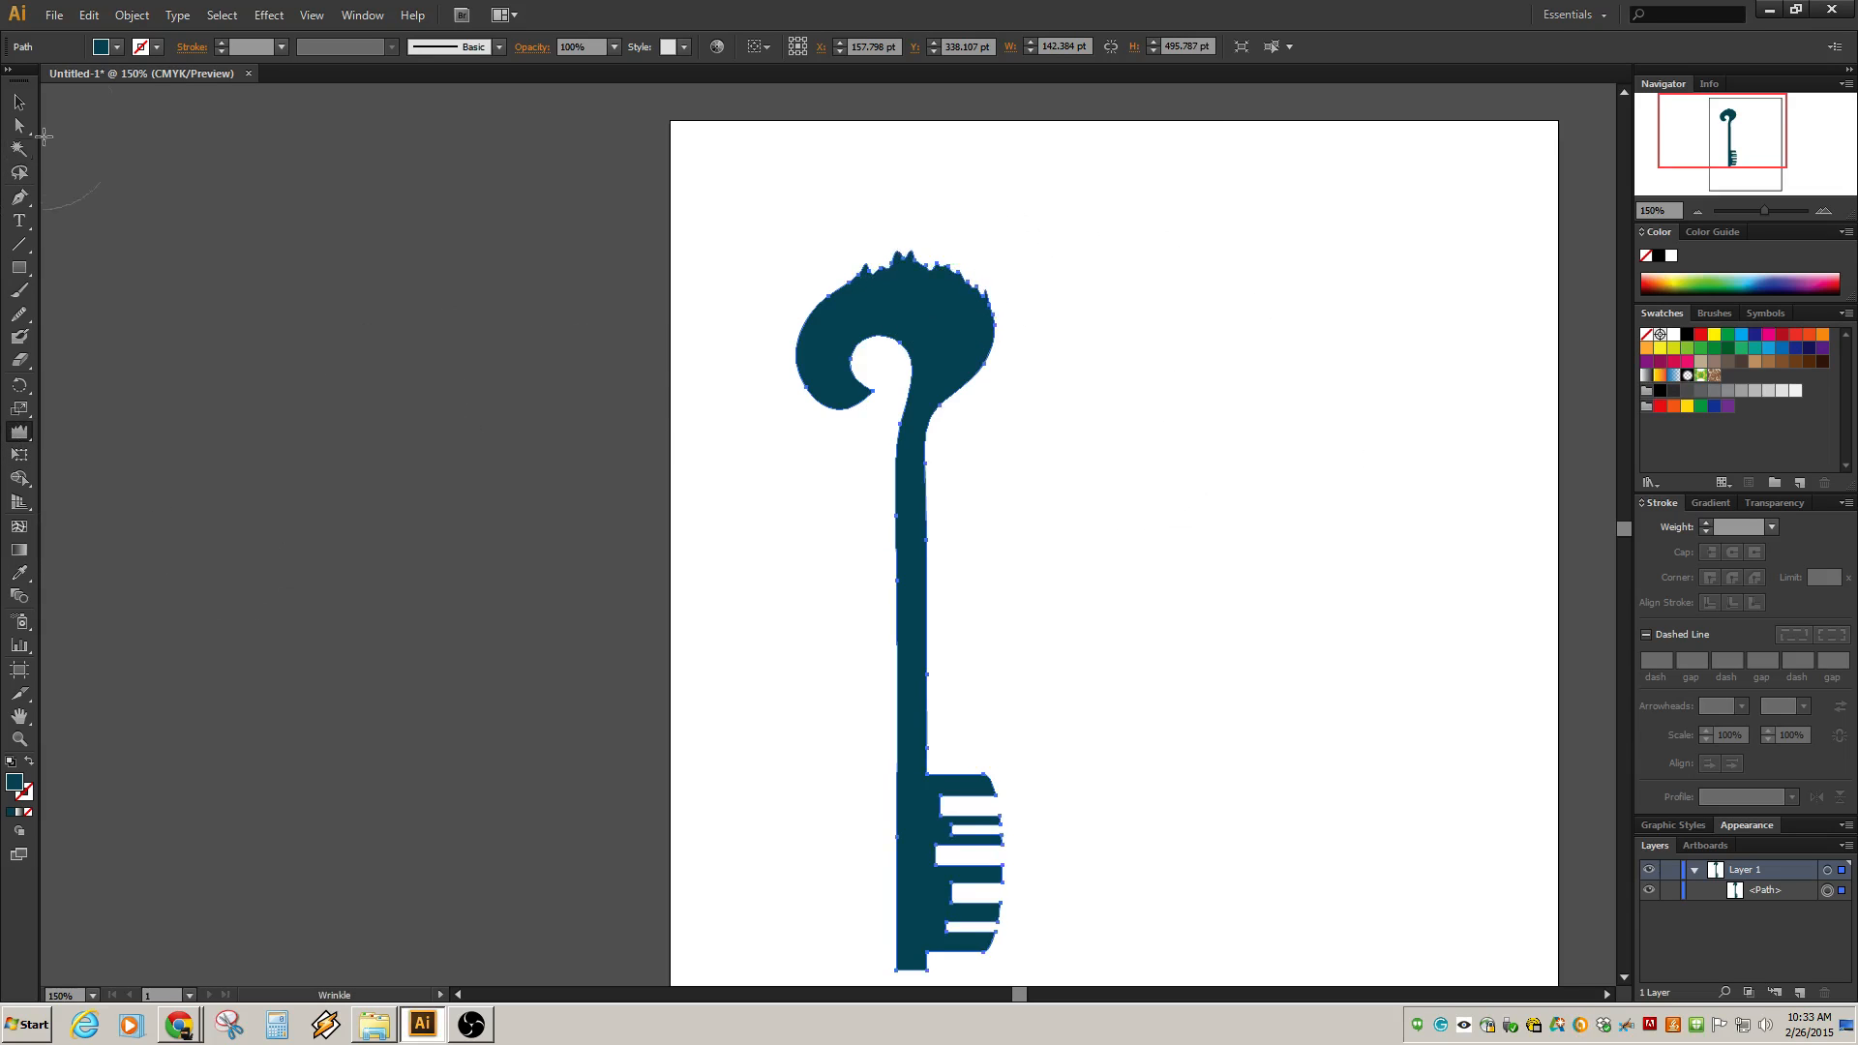
pyautogui.click(19, 102)
pyautogui.click(734, 171)
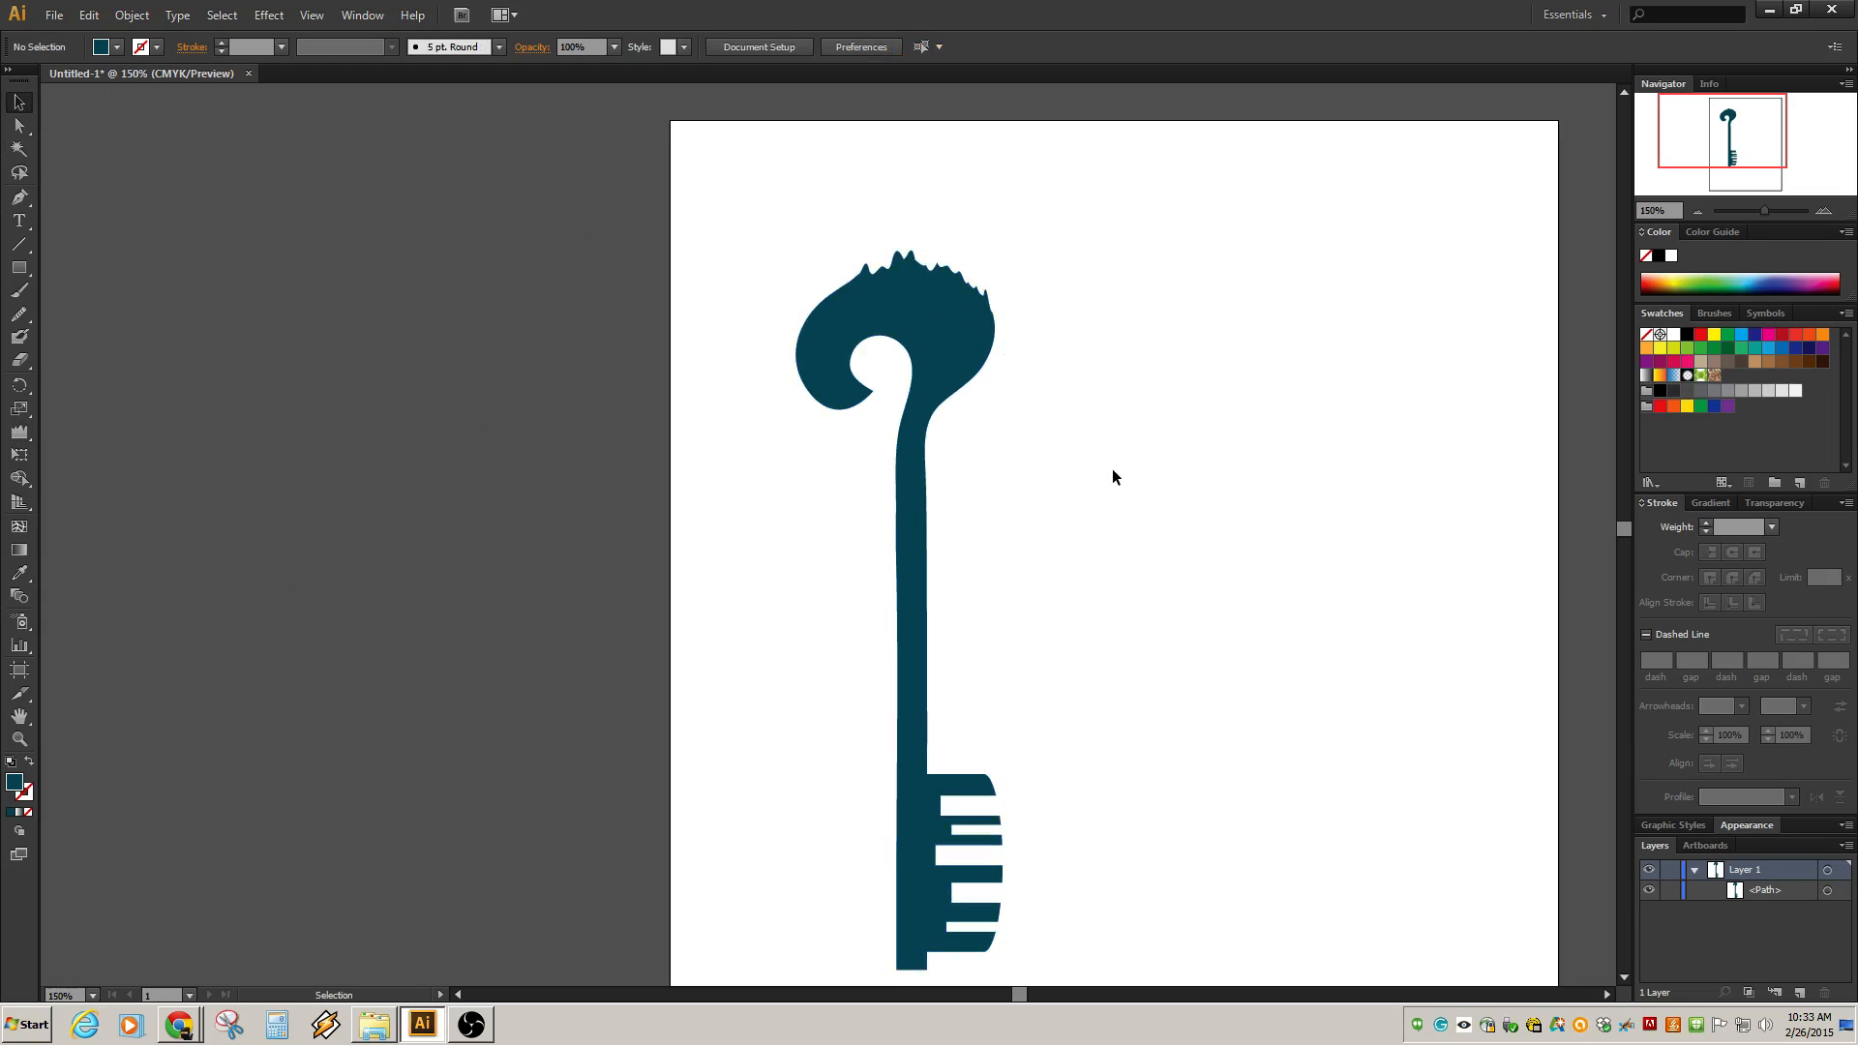
pyautogui.scroll(-3, 986, 380)
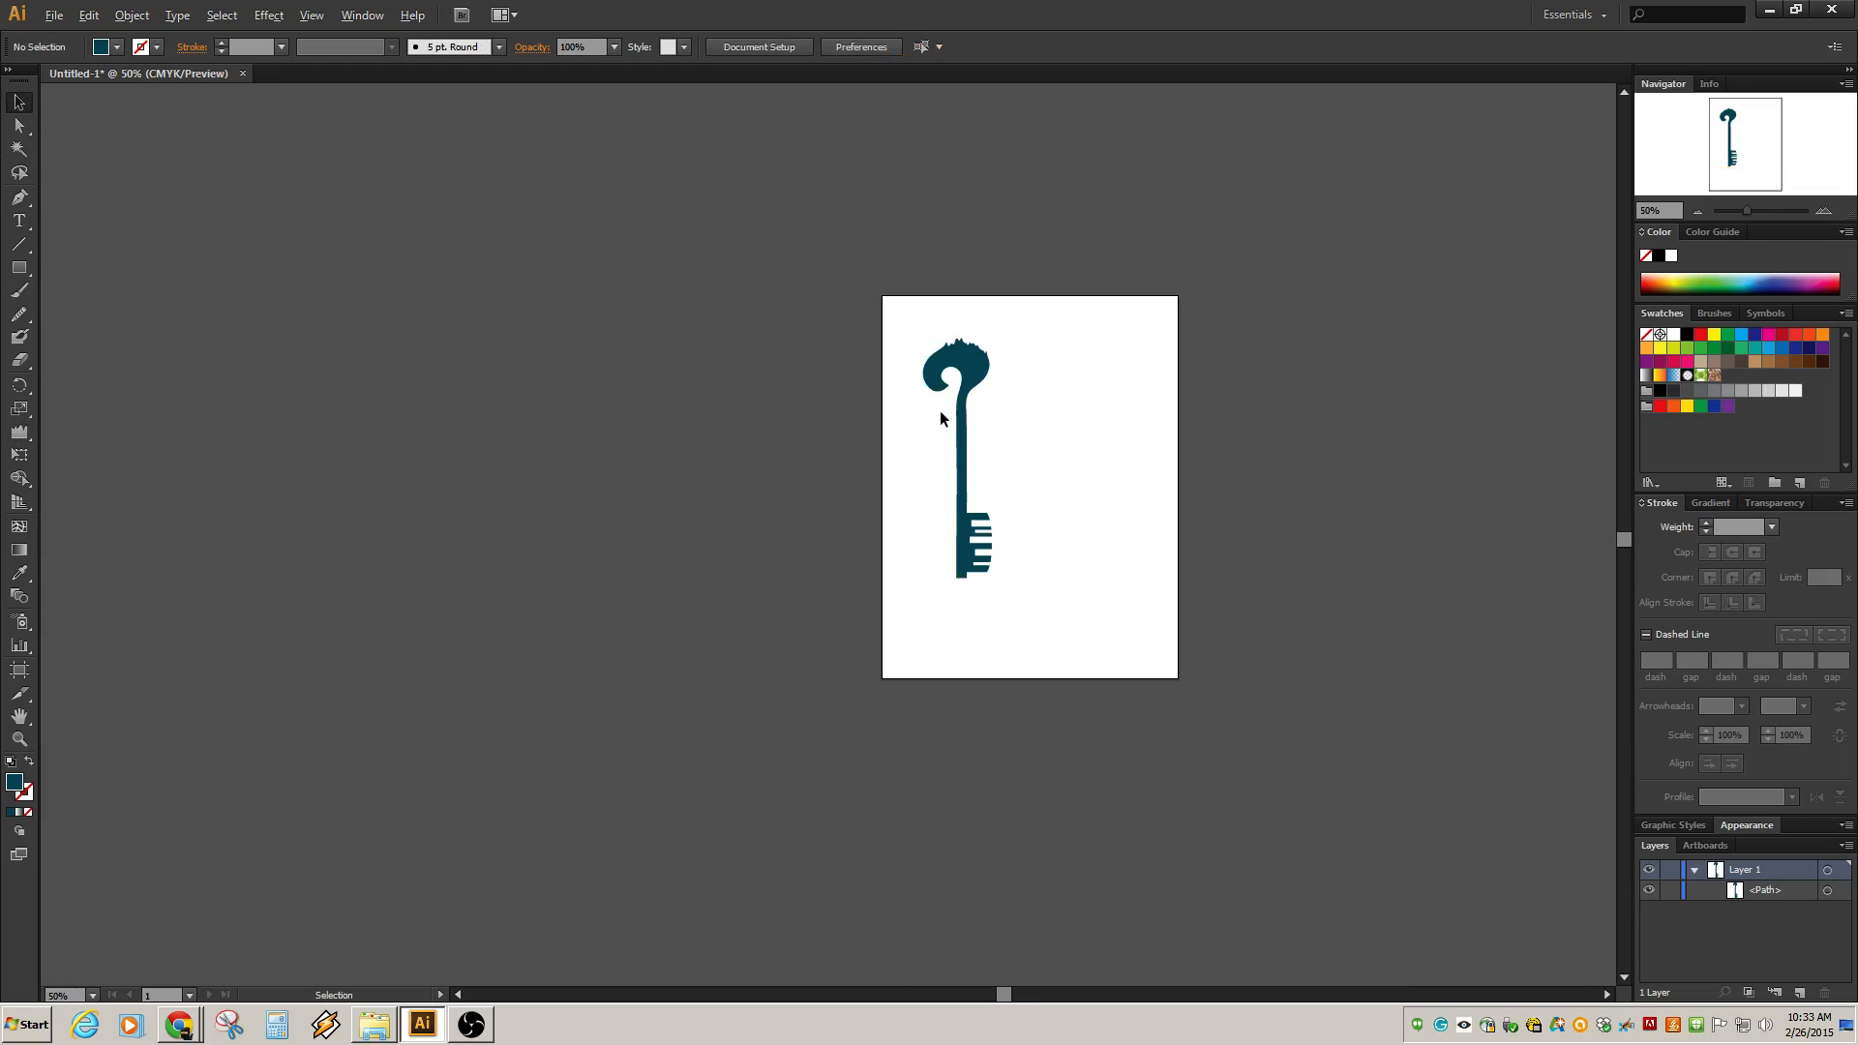
pyautogui.scroll(4, 944, 411)
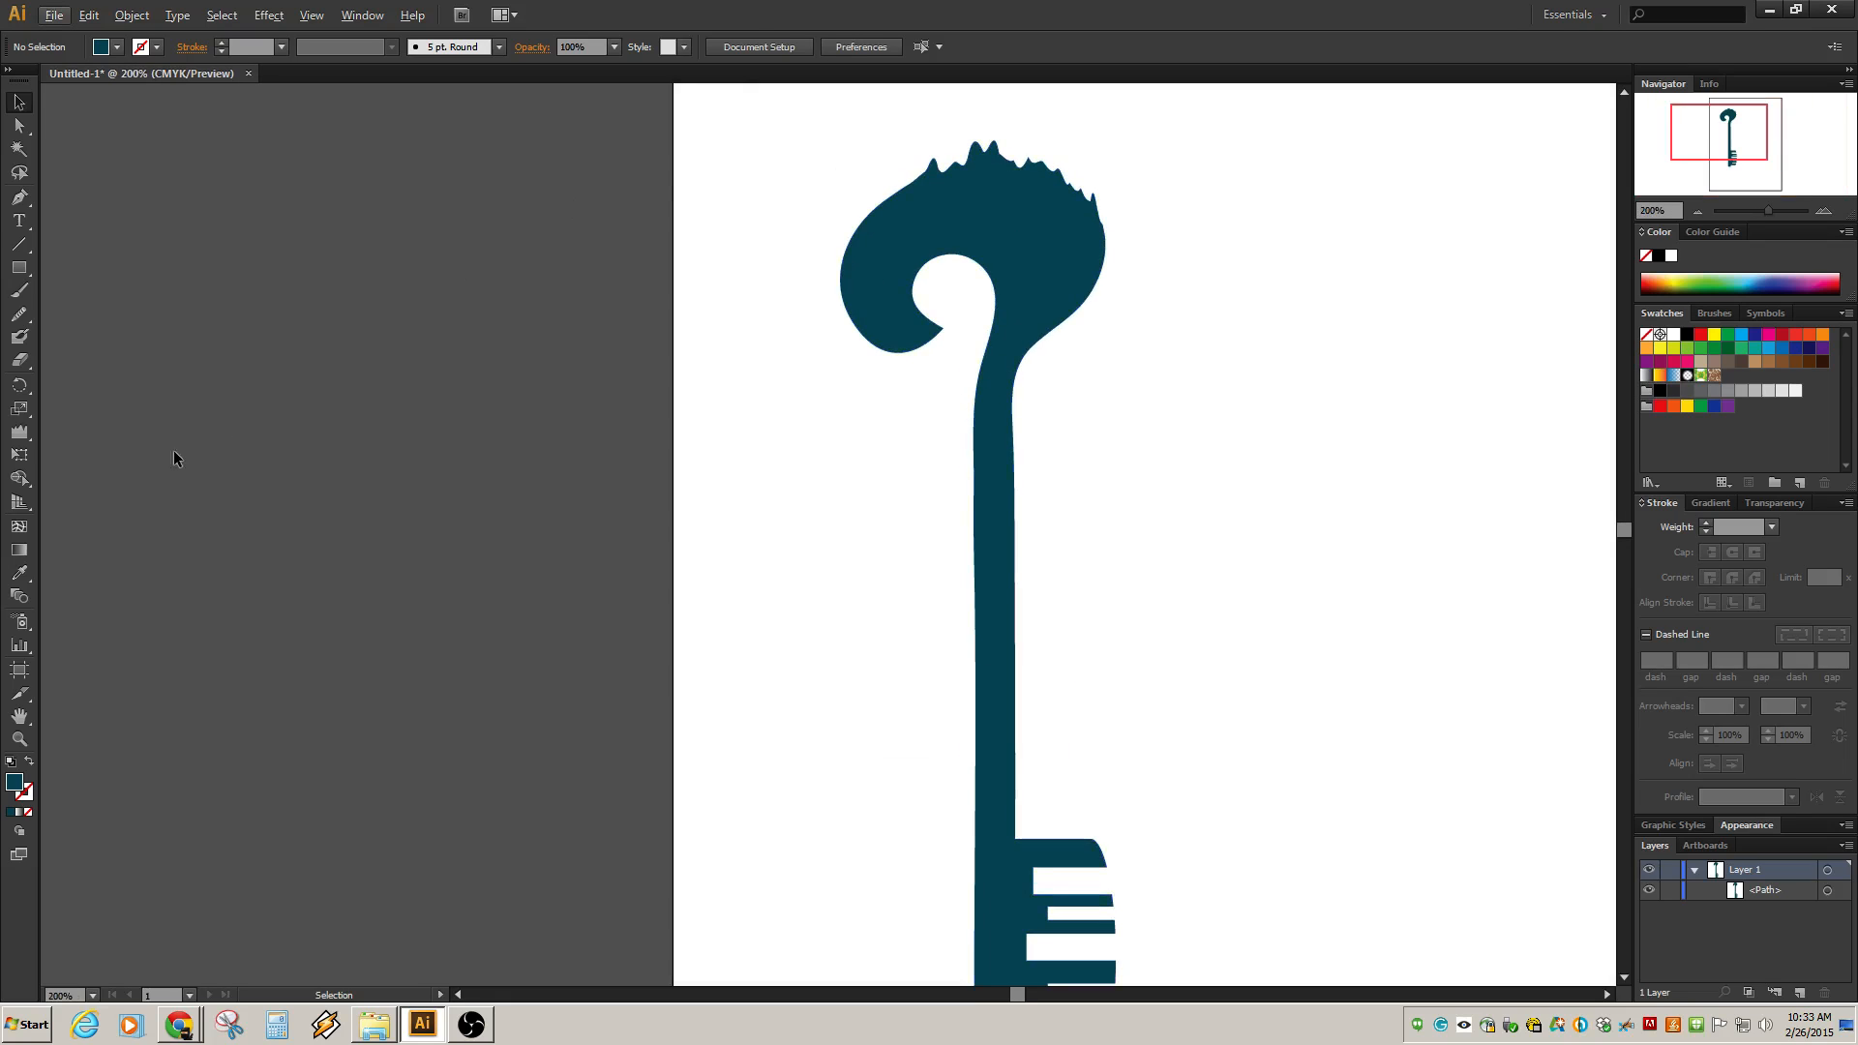
pyautogui.hotkey('ctrl', 'z')
pyautogui.hotkey('ctrl', 'z')
pyautogui.hotkey('ctrl', 'z')
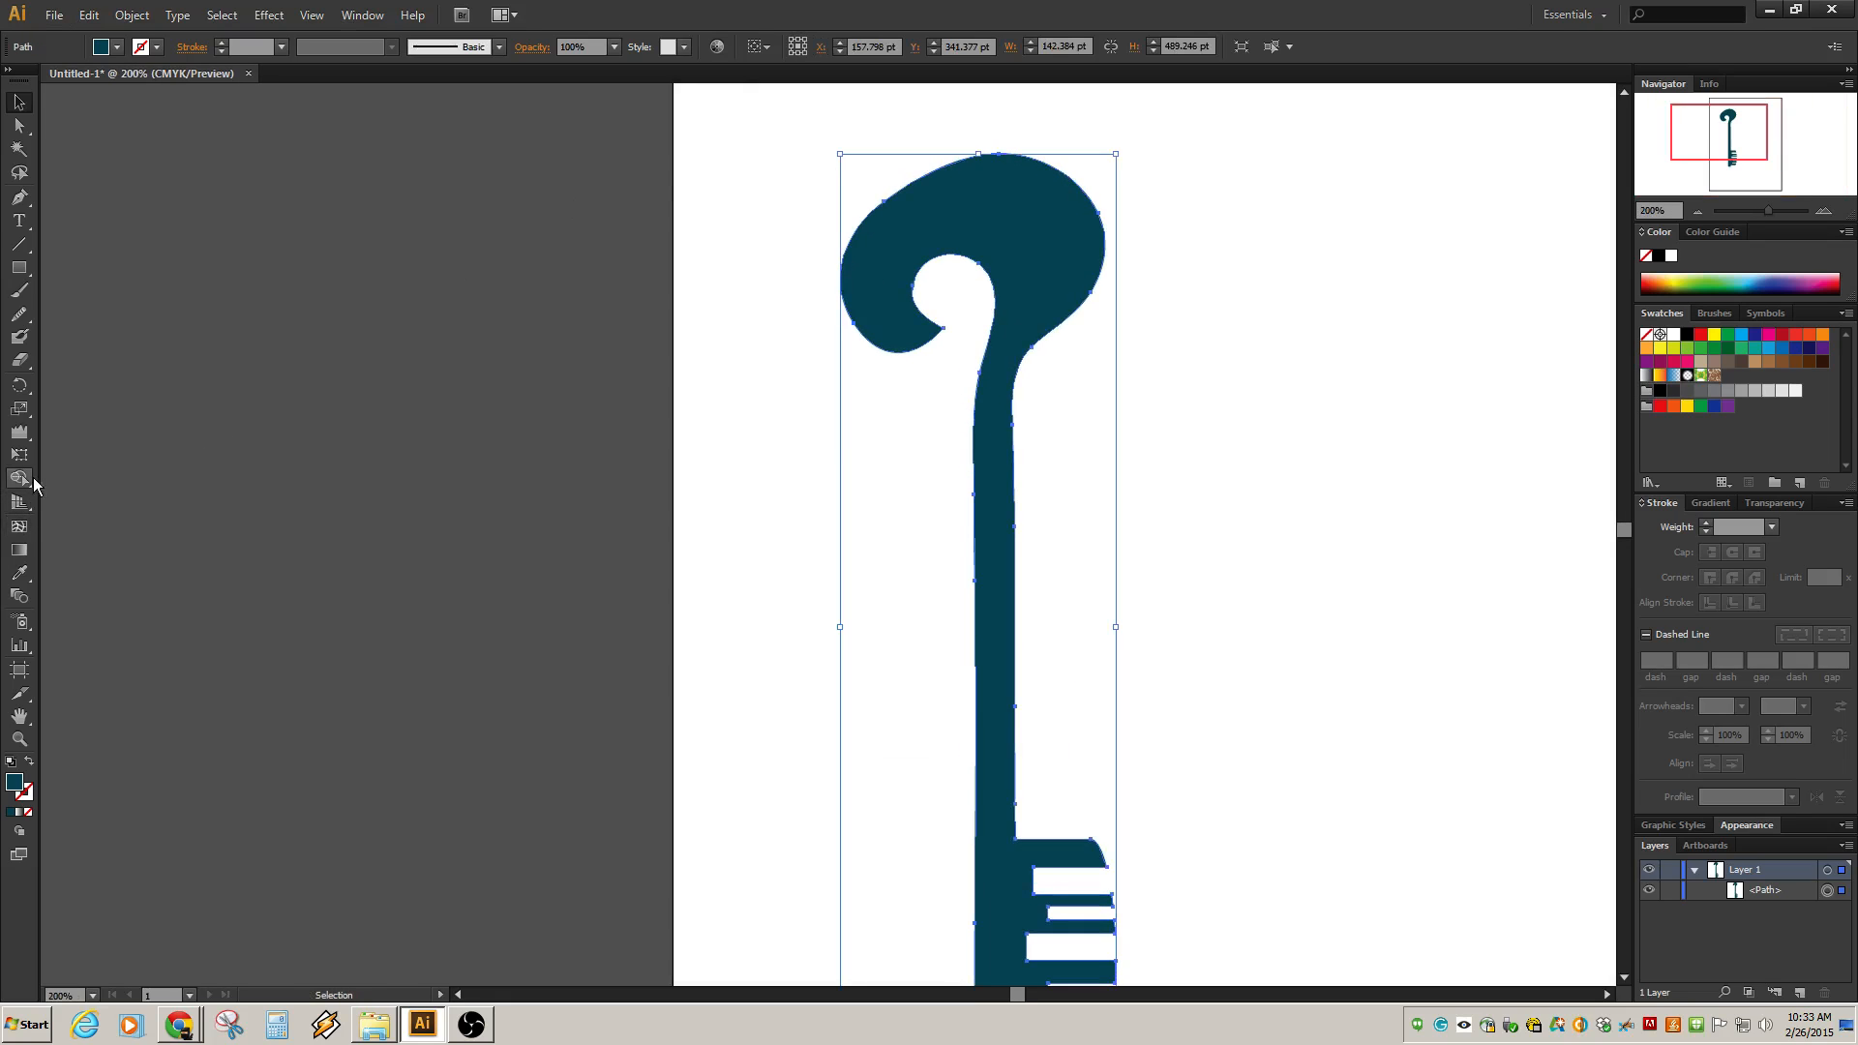
# Try scalloping the bow's top edge with the Scallop tool, undoing each attempt.
pyautogui.moveTo(20, 432); pyautogui.dragTo(68, 545)
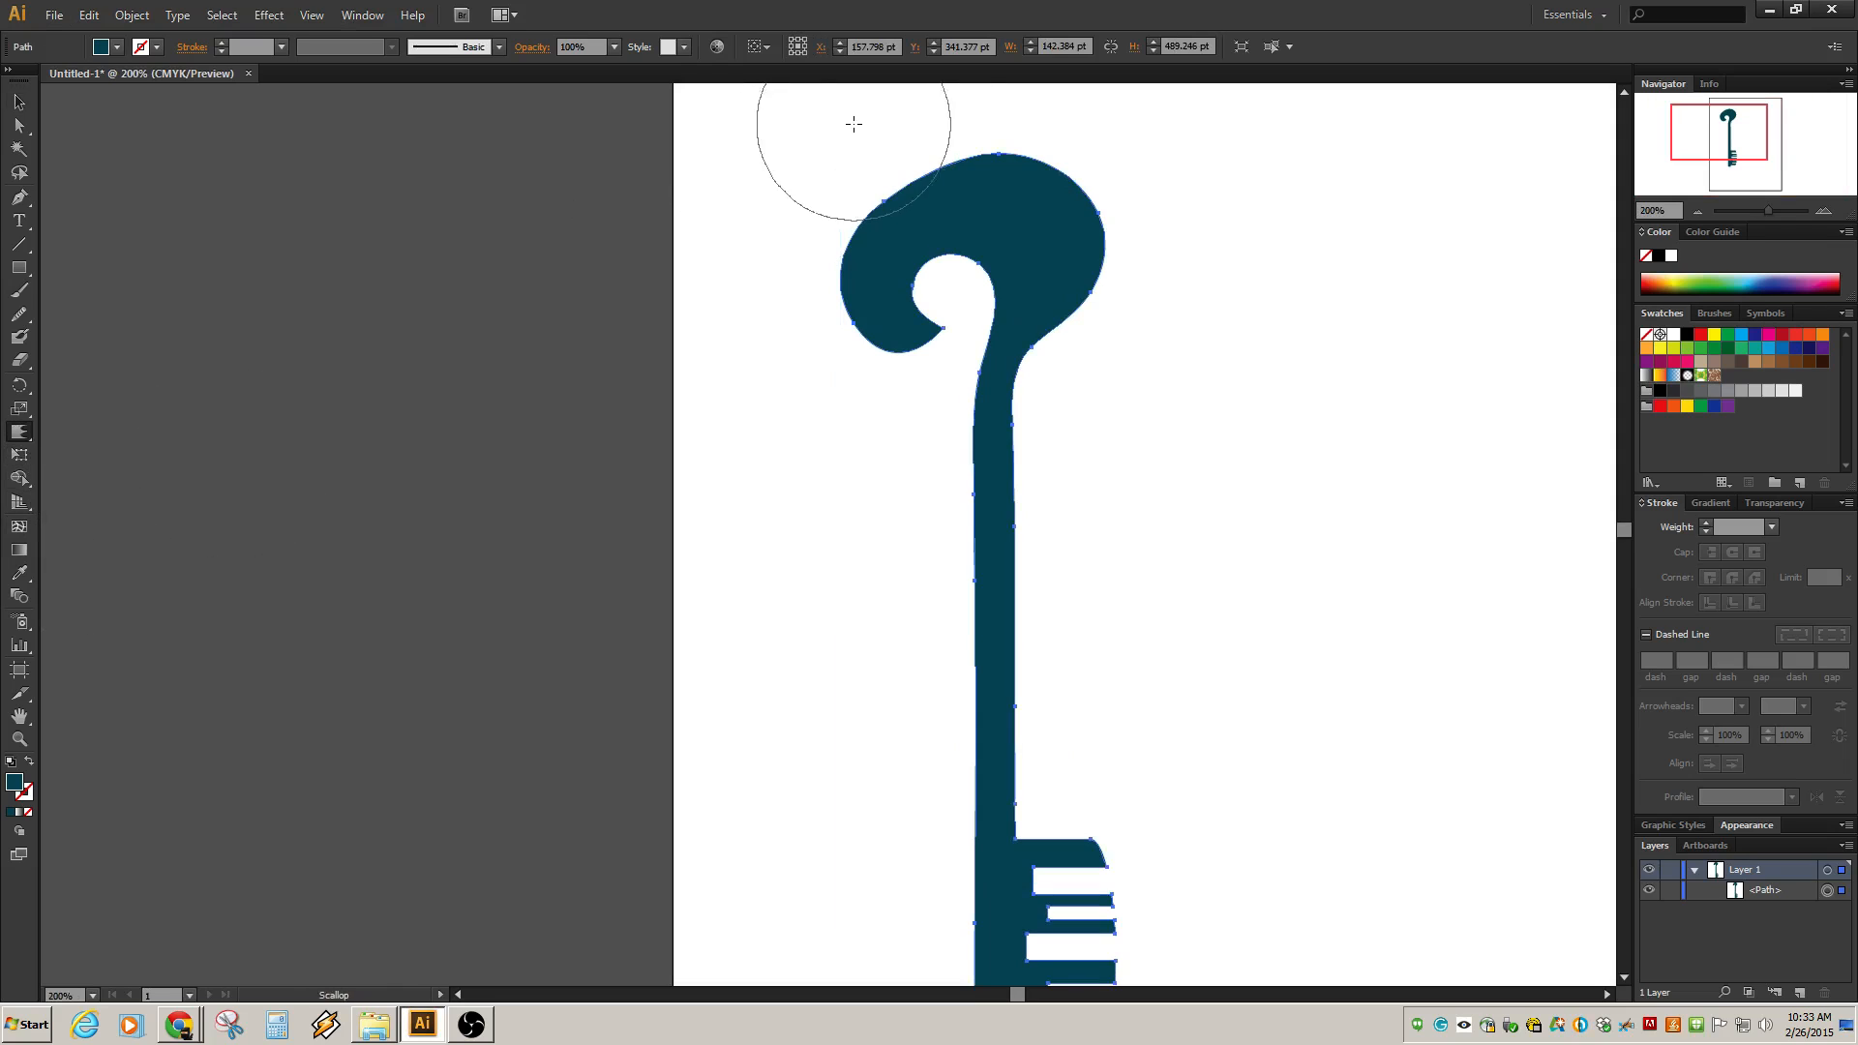
pyautogui.click(996, 157)
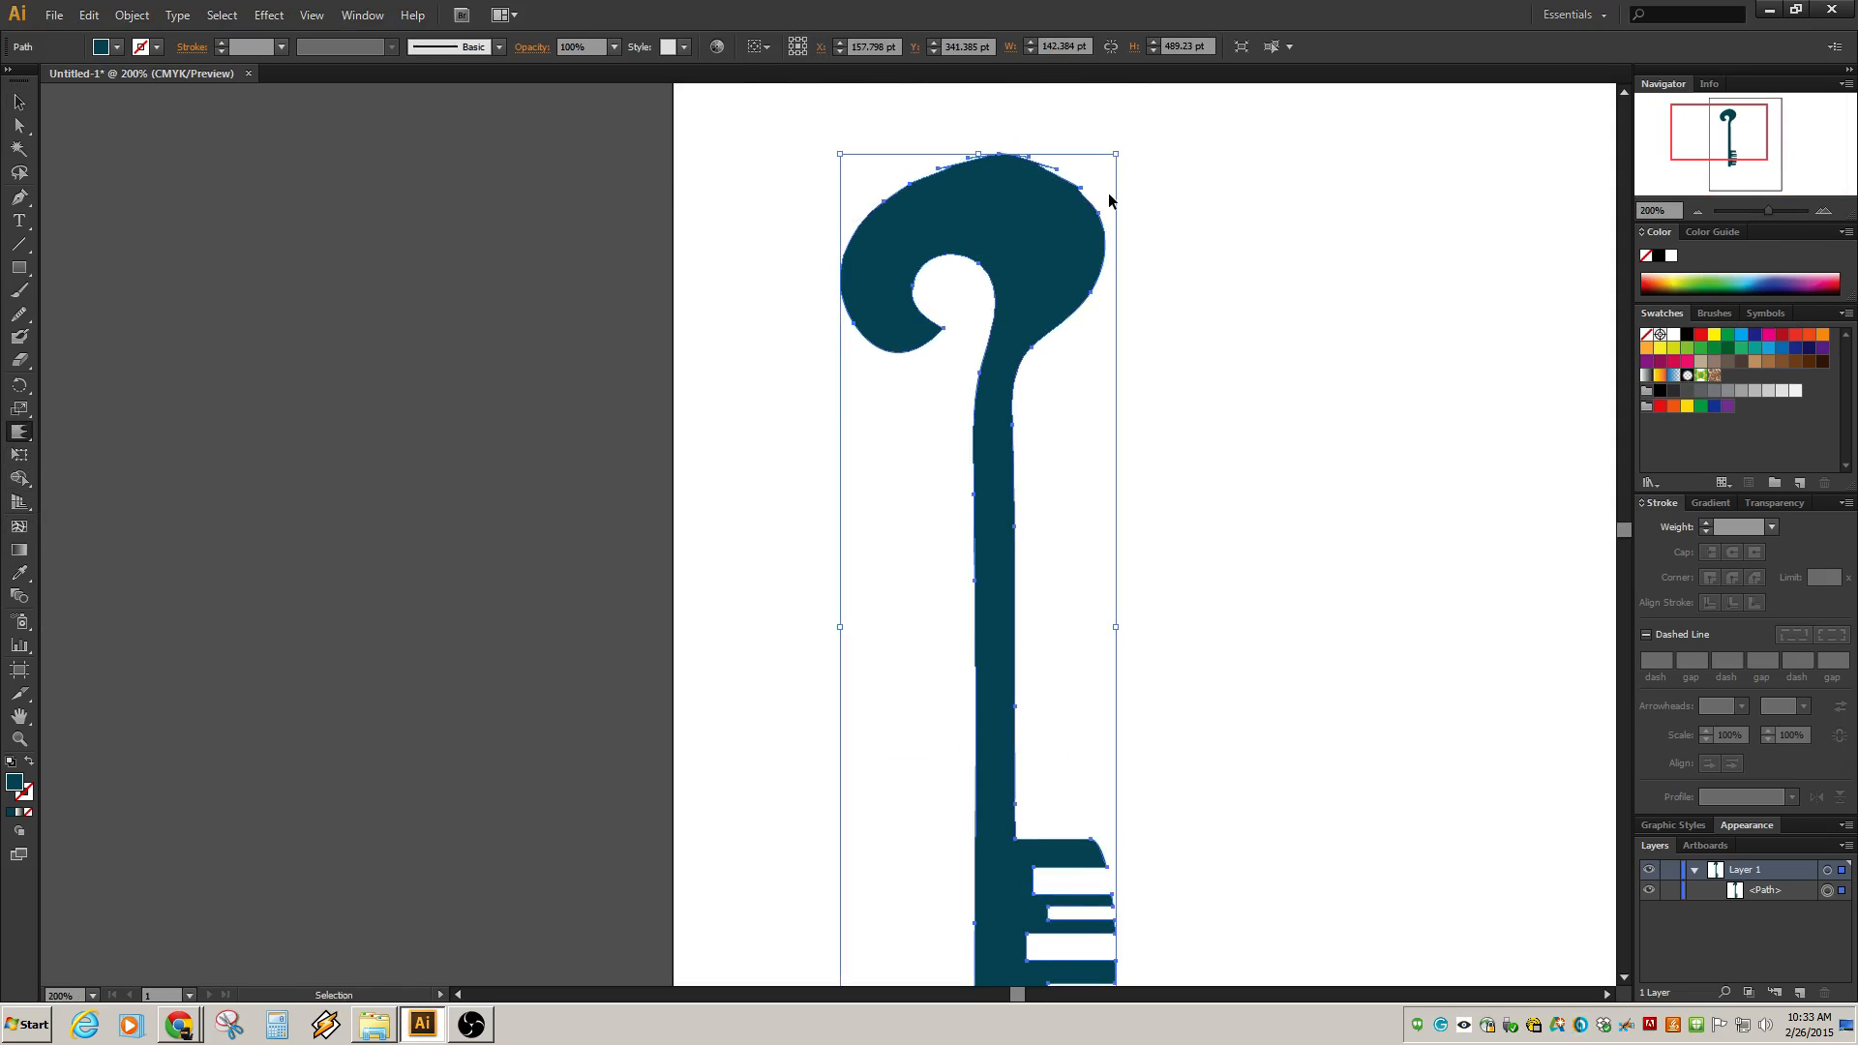
pyautogui.hotkey('ctrl', 'z')
pyautogui.hotkey('ctrl', 'z')
pyautogui.moveTo(1051, 165); pyautogui.dragTo(1136, 208)
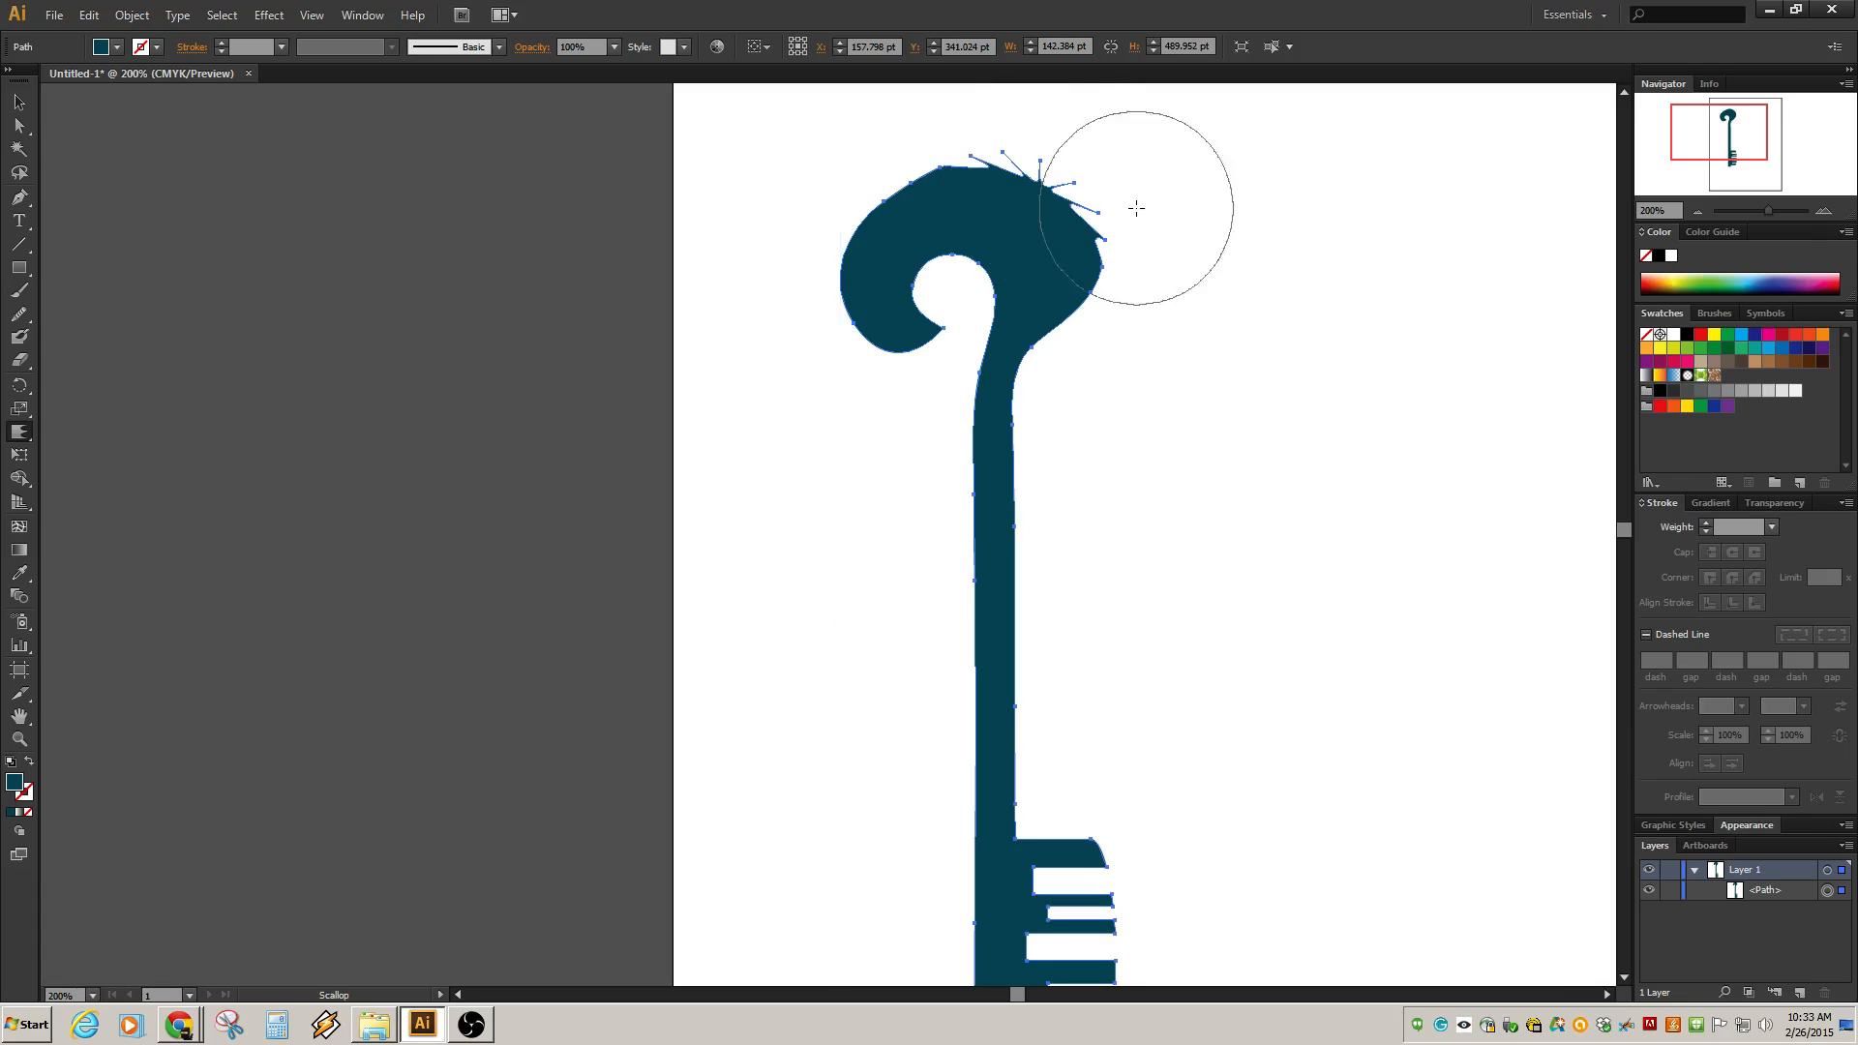
pyautogui.hotkey('ctrl', 'z')
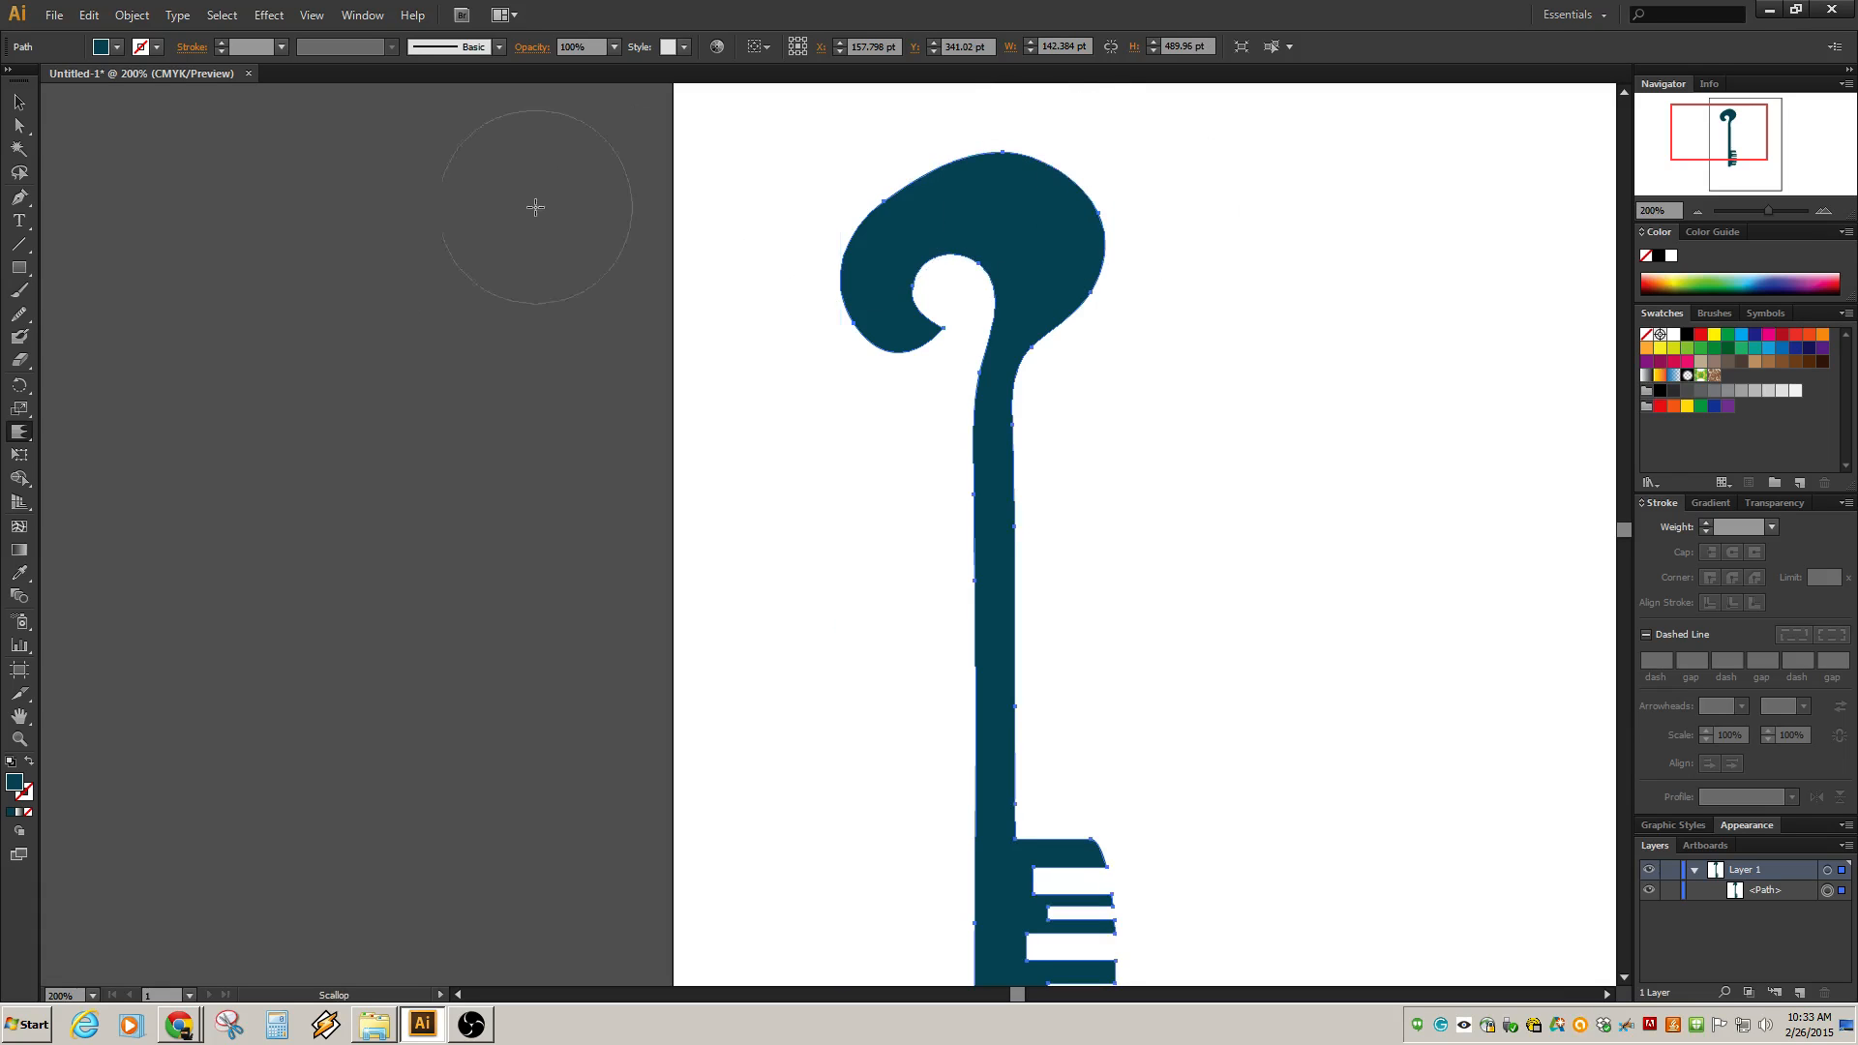
# Try crystallizing the top of the bow with the Crystallize tool and undo it.
pyautogui.click(20, 432)
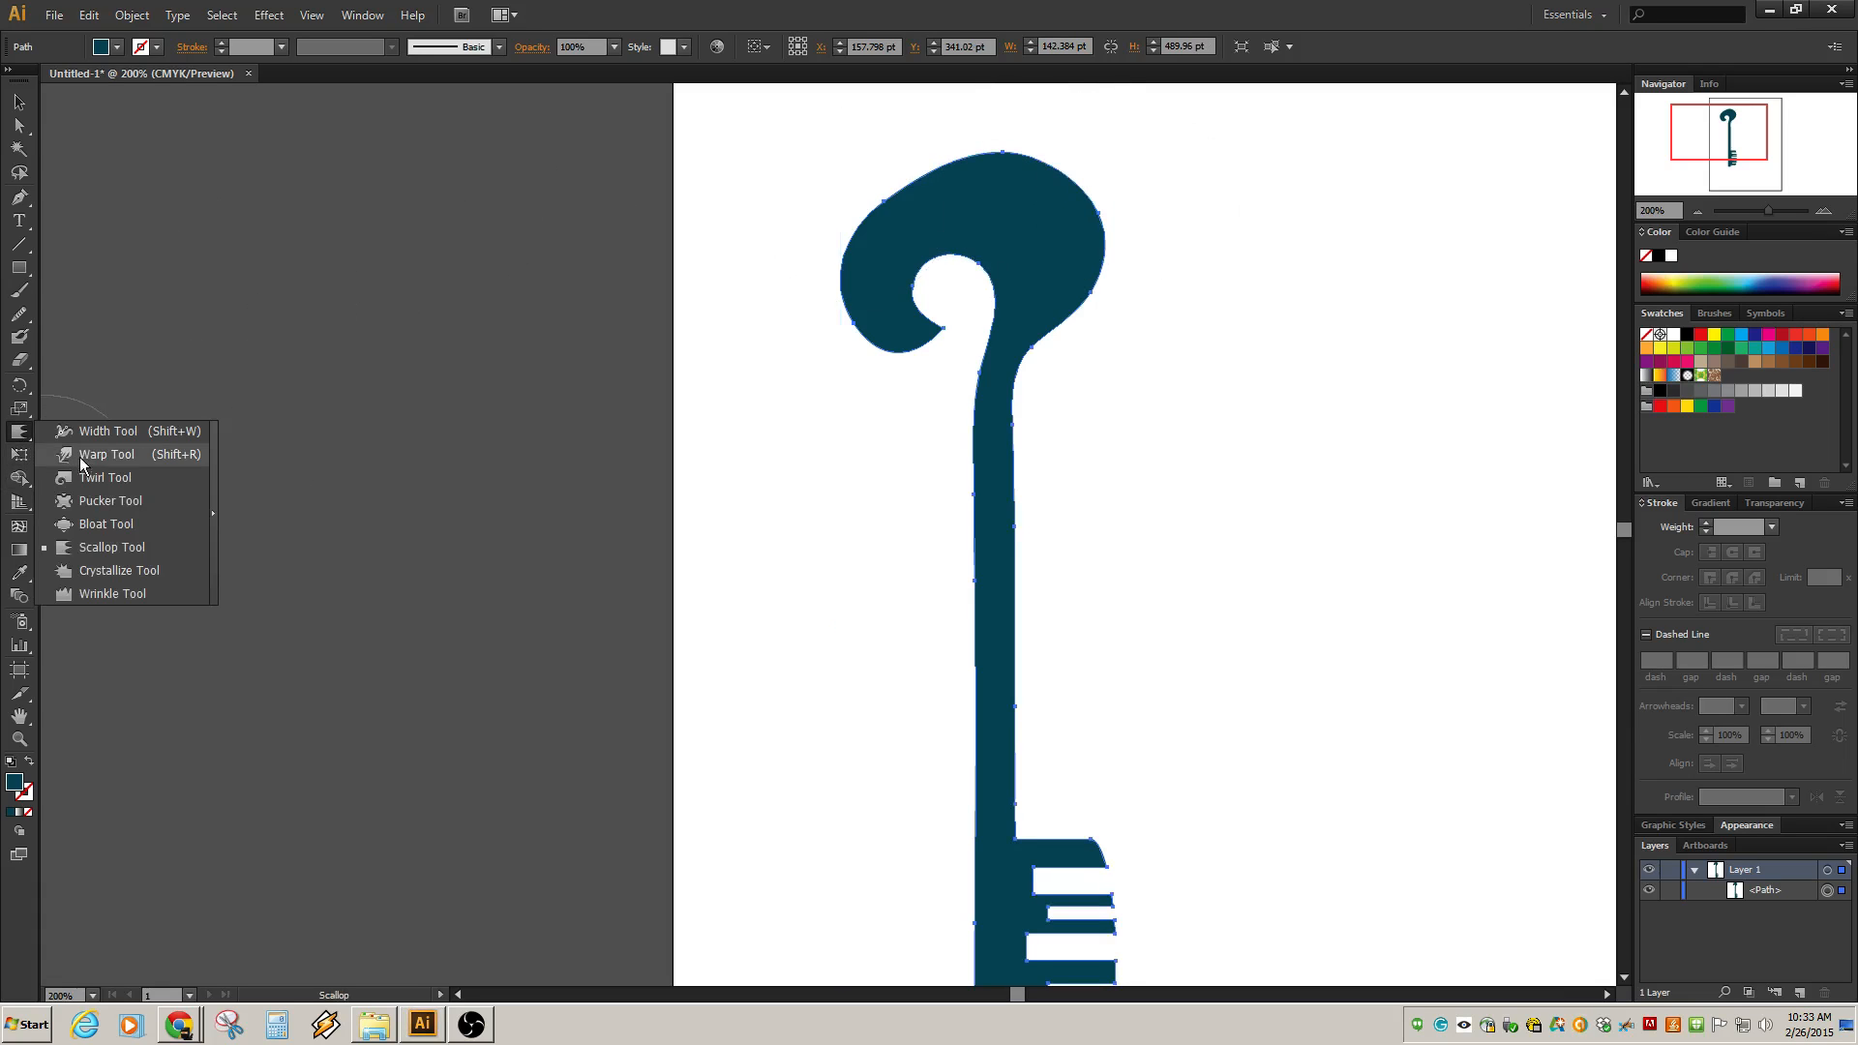
pyautogui.click(114, 579)
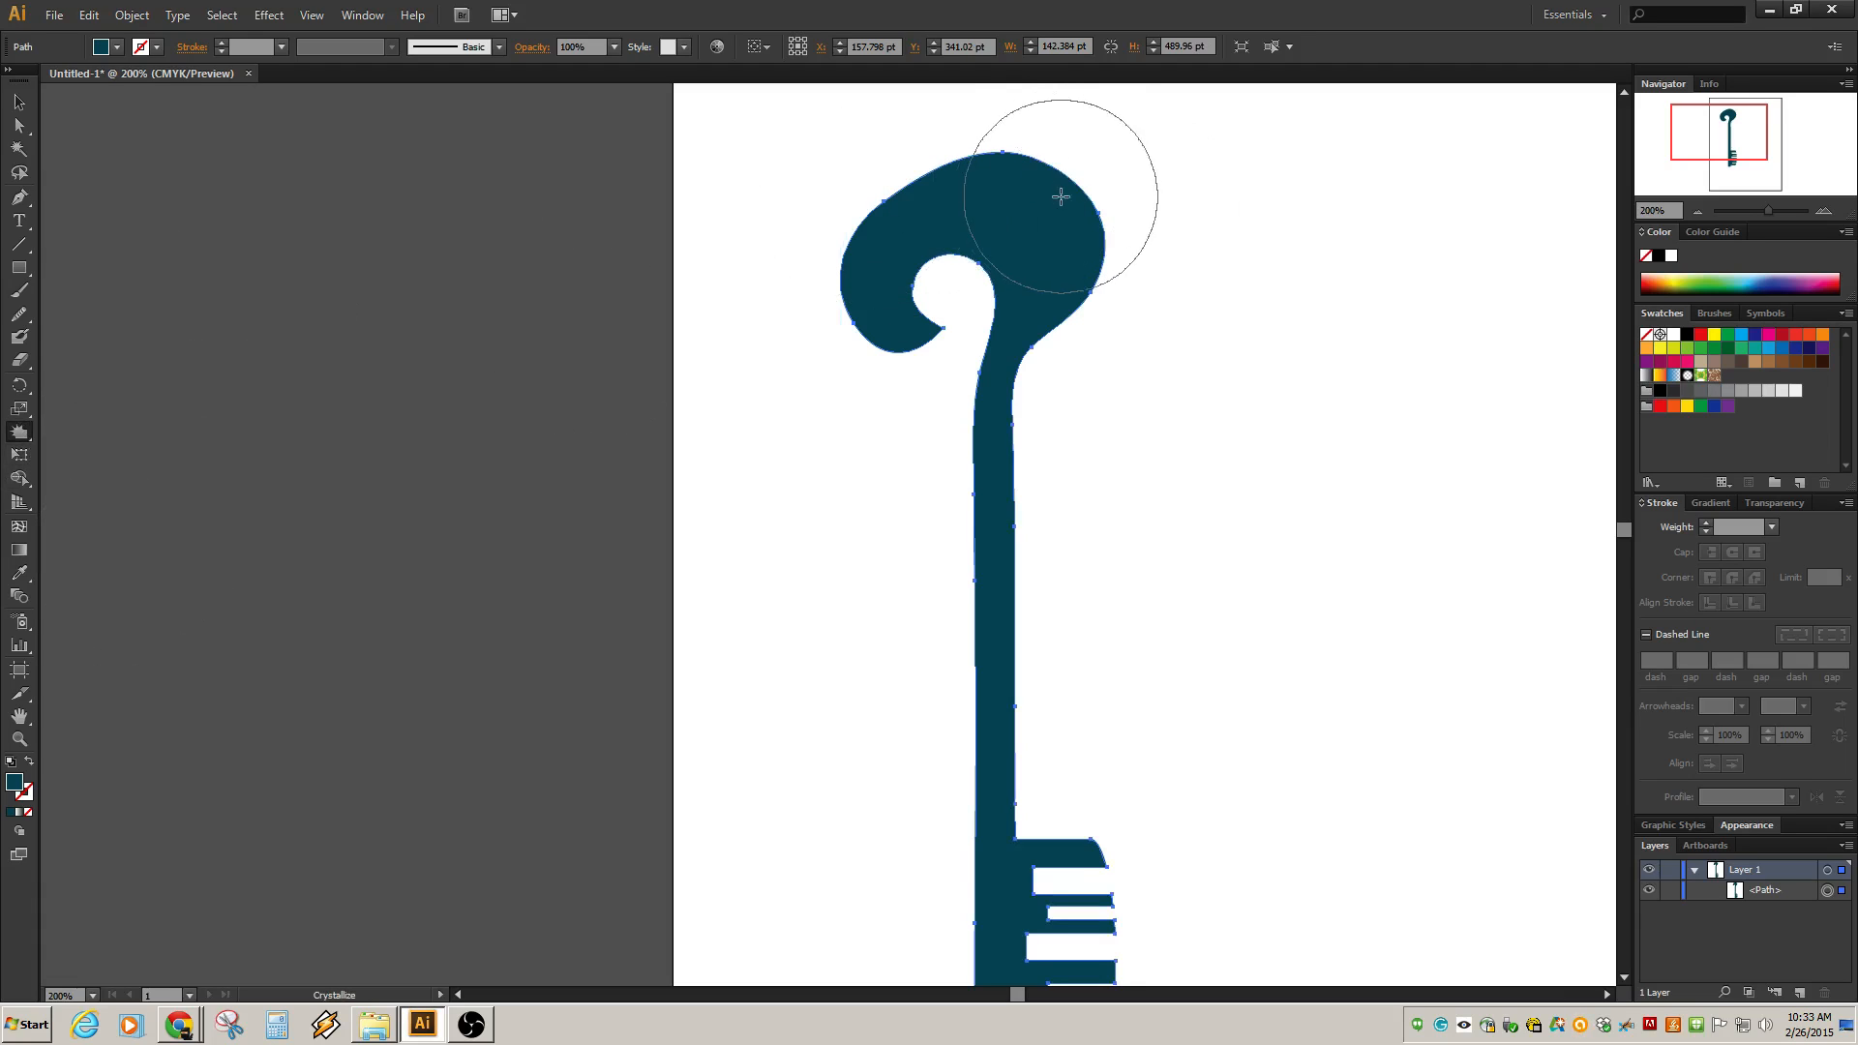
pyautogui.scroll(-1, 1065, 184)
pyautogui.scroll(-3, 1065, 184)
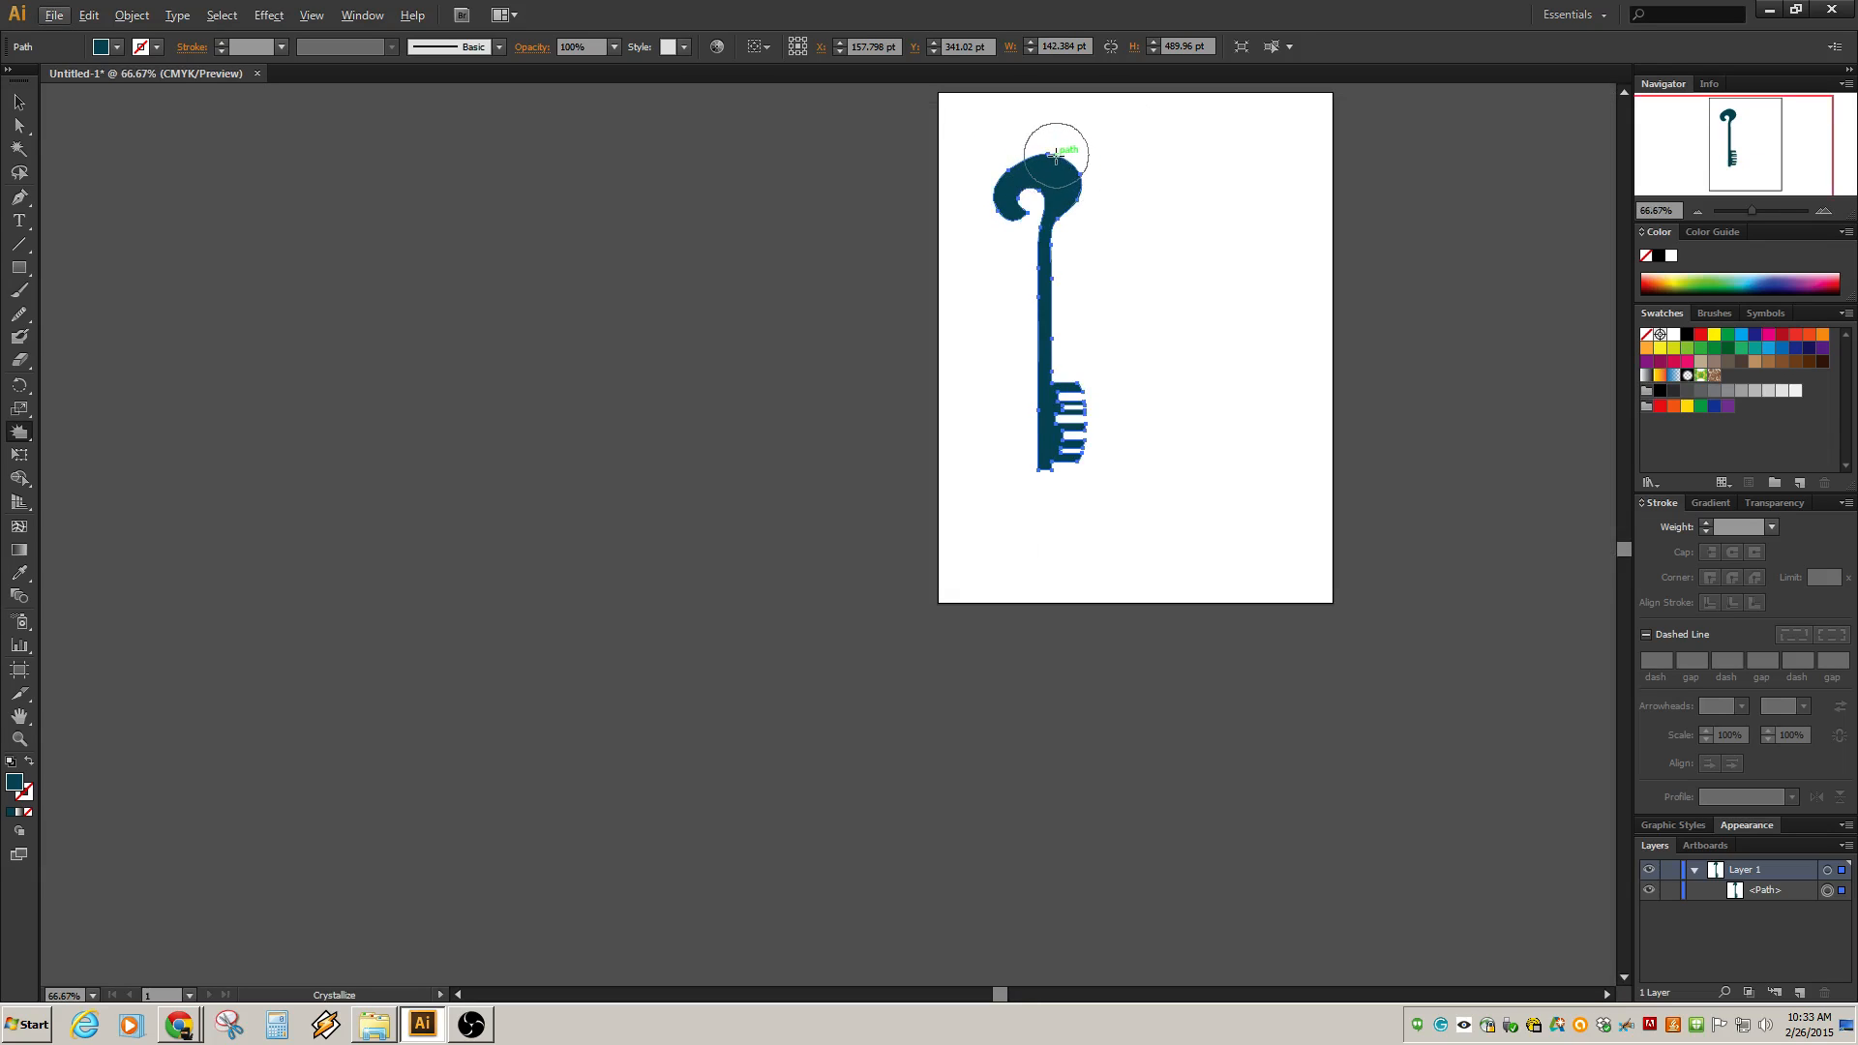
pyautogui.click(1056, 155)
pyautogui.press('v')
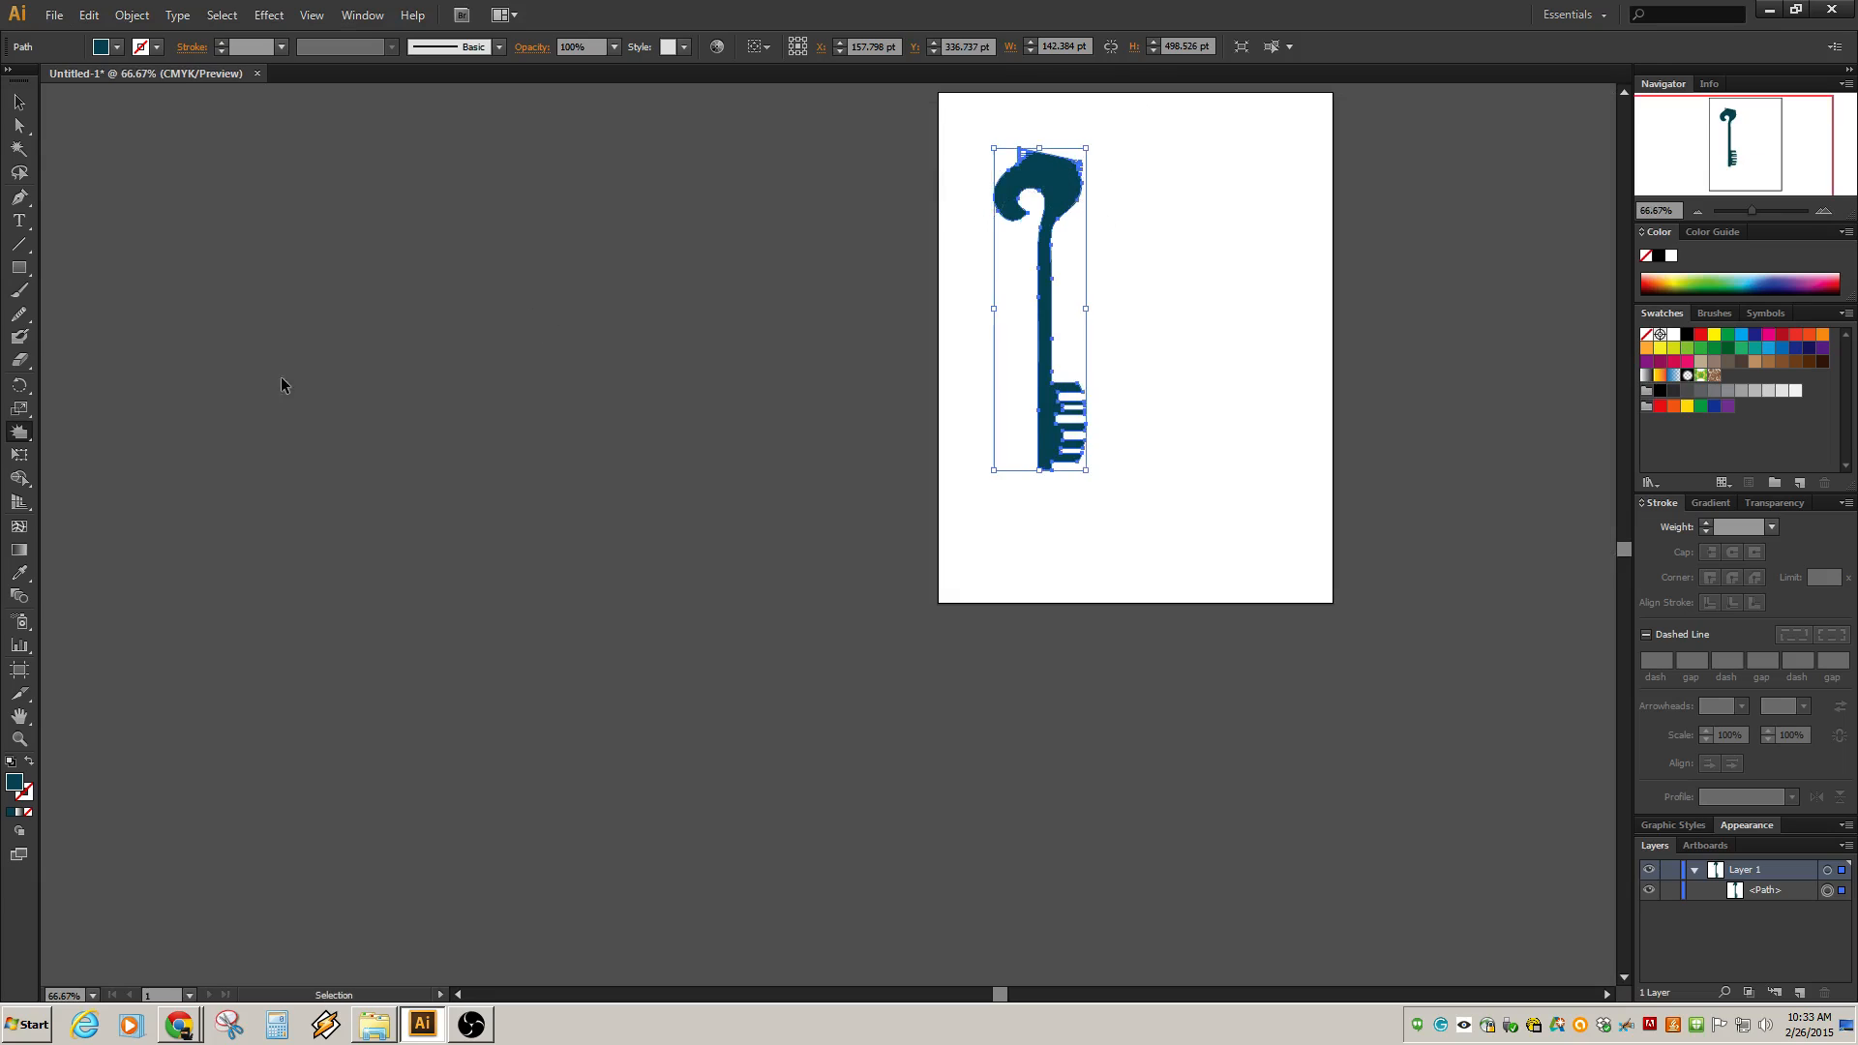
pyautogui.hotkey('ctrl', 'z')
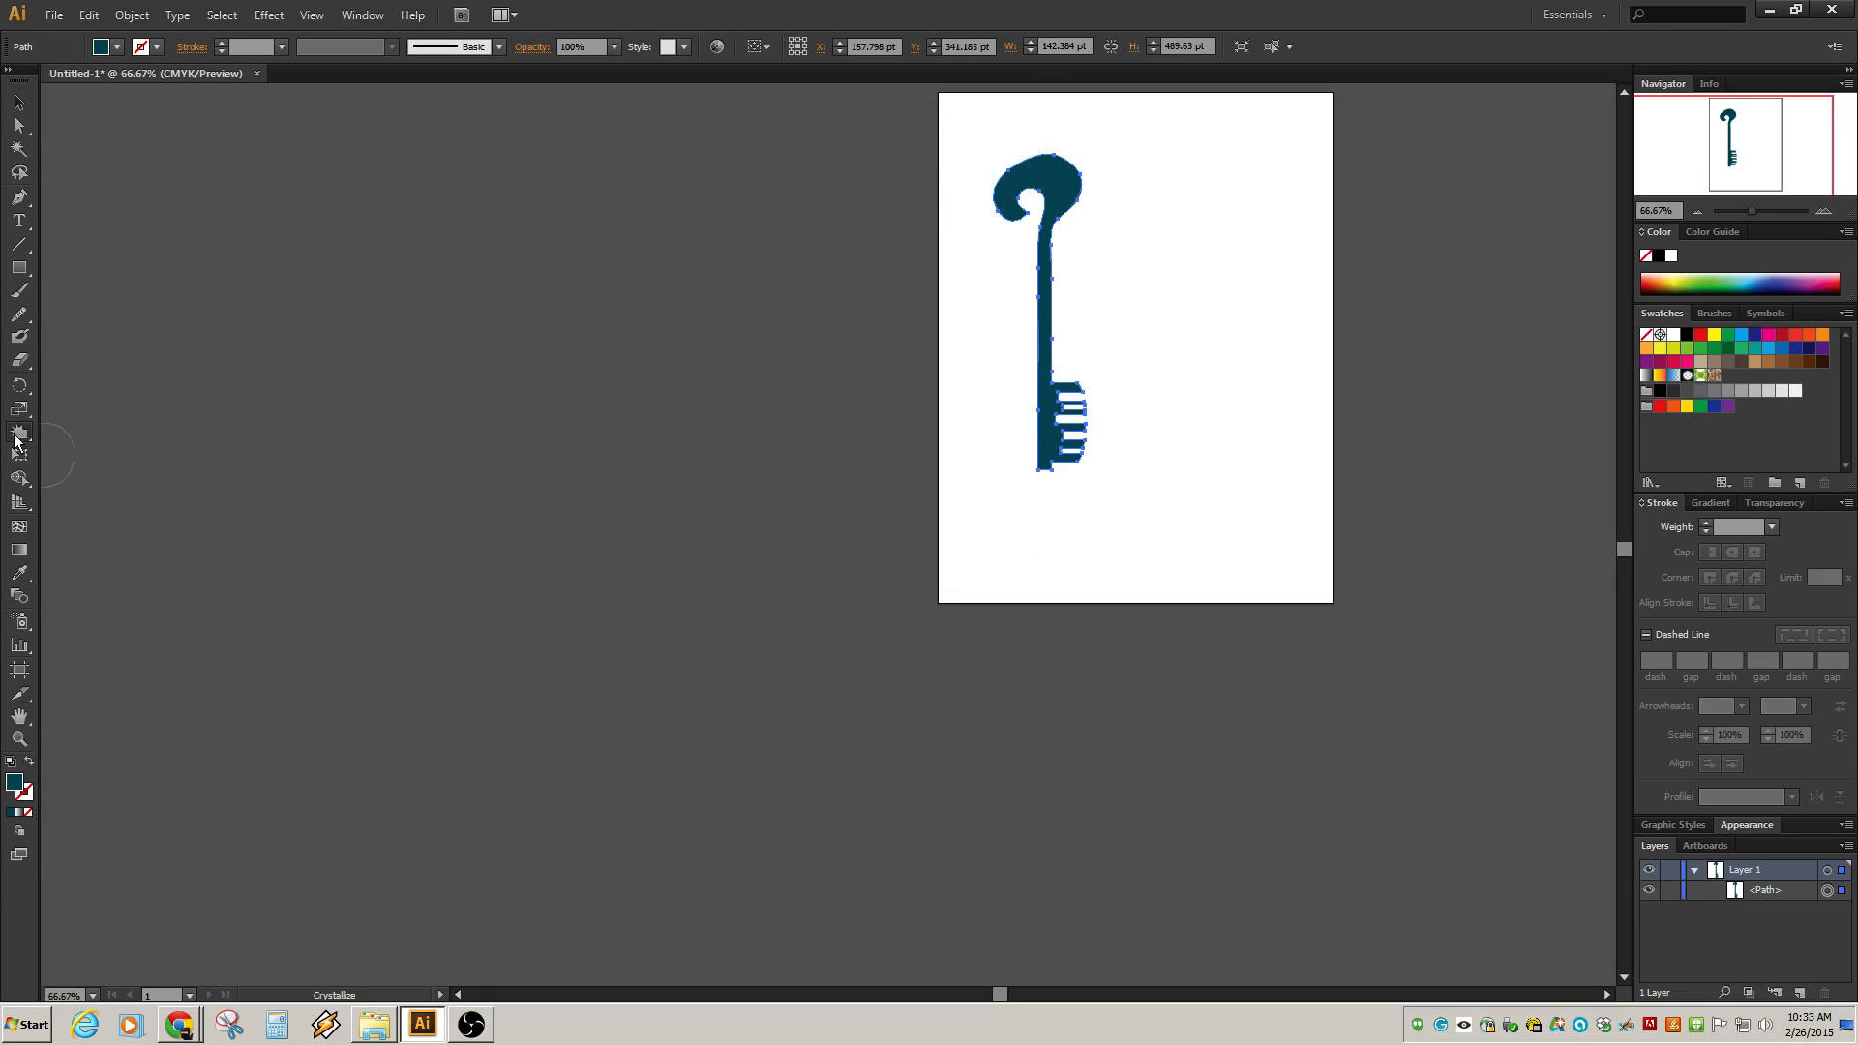
# Try wrinkling the bow's top edge with the Wrinkle tool once more and undo the result.
pyautogui.moveTo(14, 440); pyautogui.dragTo(77, 594)
pyautogui.scroll(2, 1099, 232)
pyautogui.scroll(4, 1087, 278)
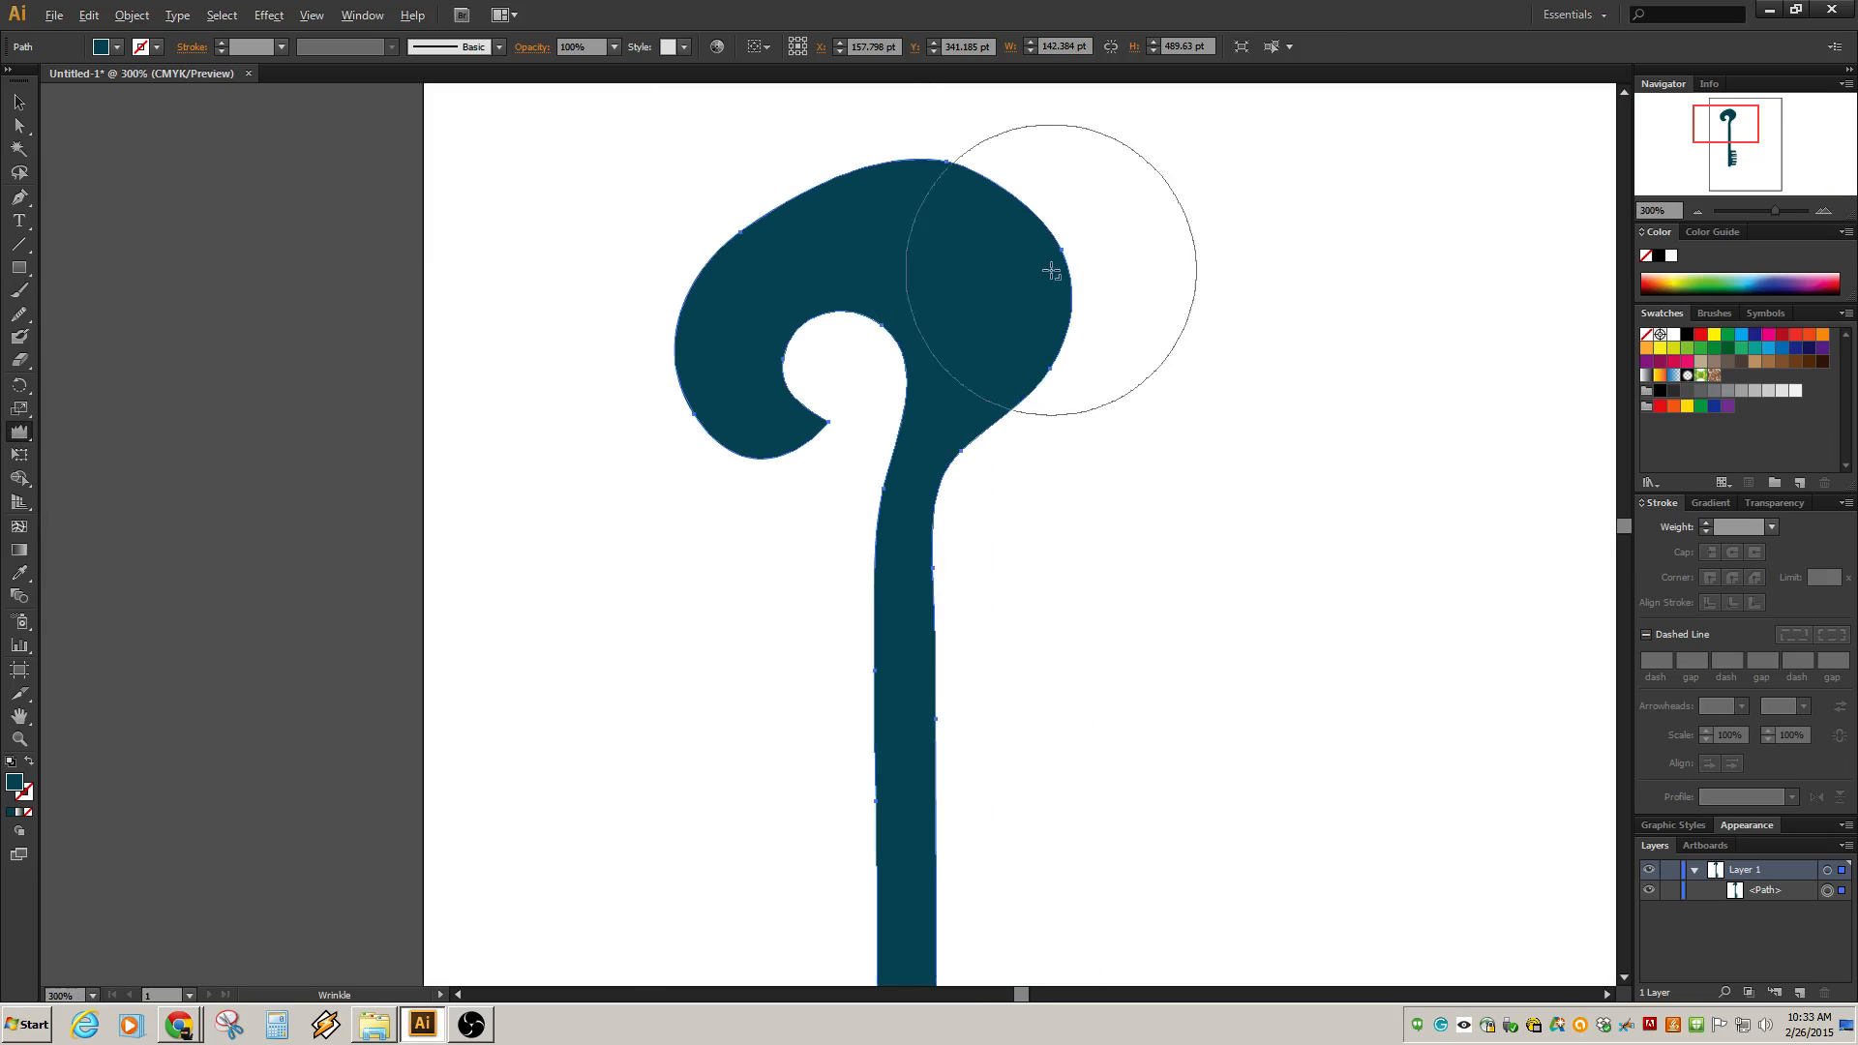
pyautogui.moveTo(1052, 272)
pyautogui.mouseDown()
pyautogui.moveTo(983, 194)
pyautogui.moveTo(978, 215)
pyautogui.moveTo(887, 199)
pyautogui.mouseUp()
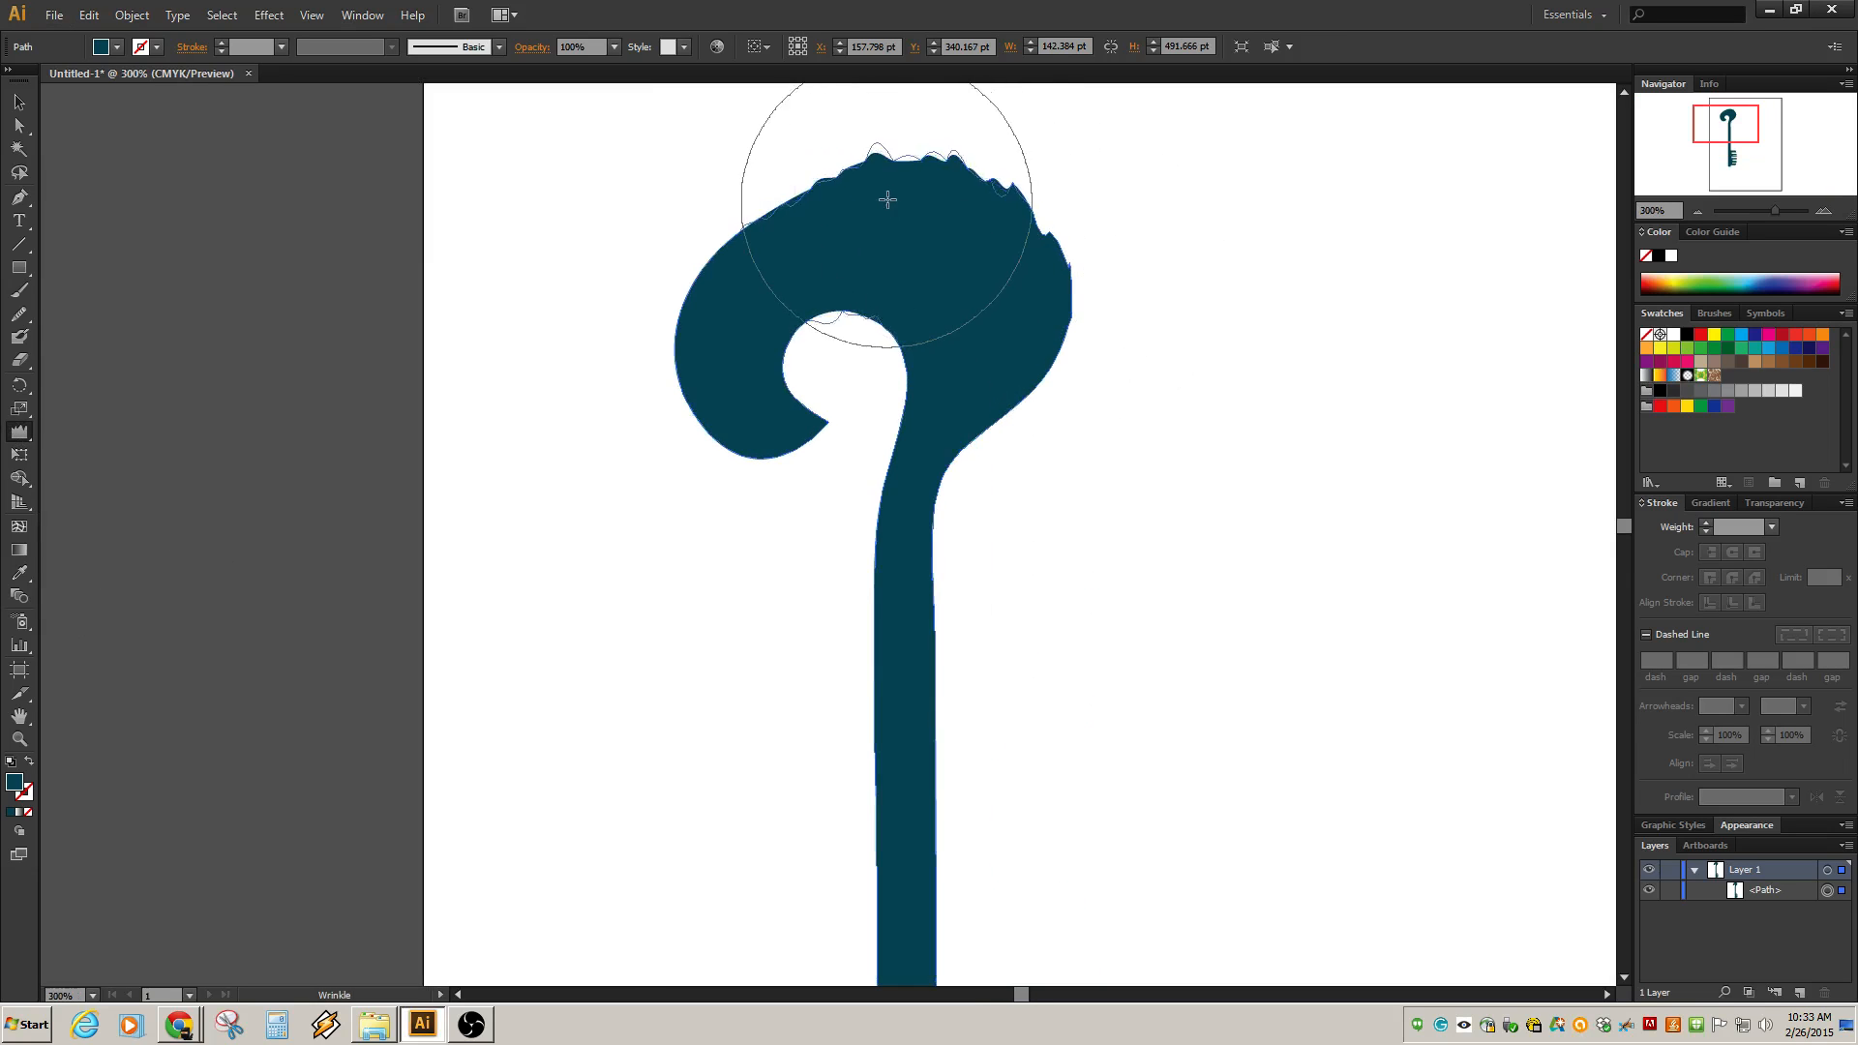
pyautogui.hotkey('ctrl', 'z')
pyautogui.hotkey('ctrl', 'z')
pyautogui.hotkey('ctrl', 'z')
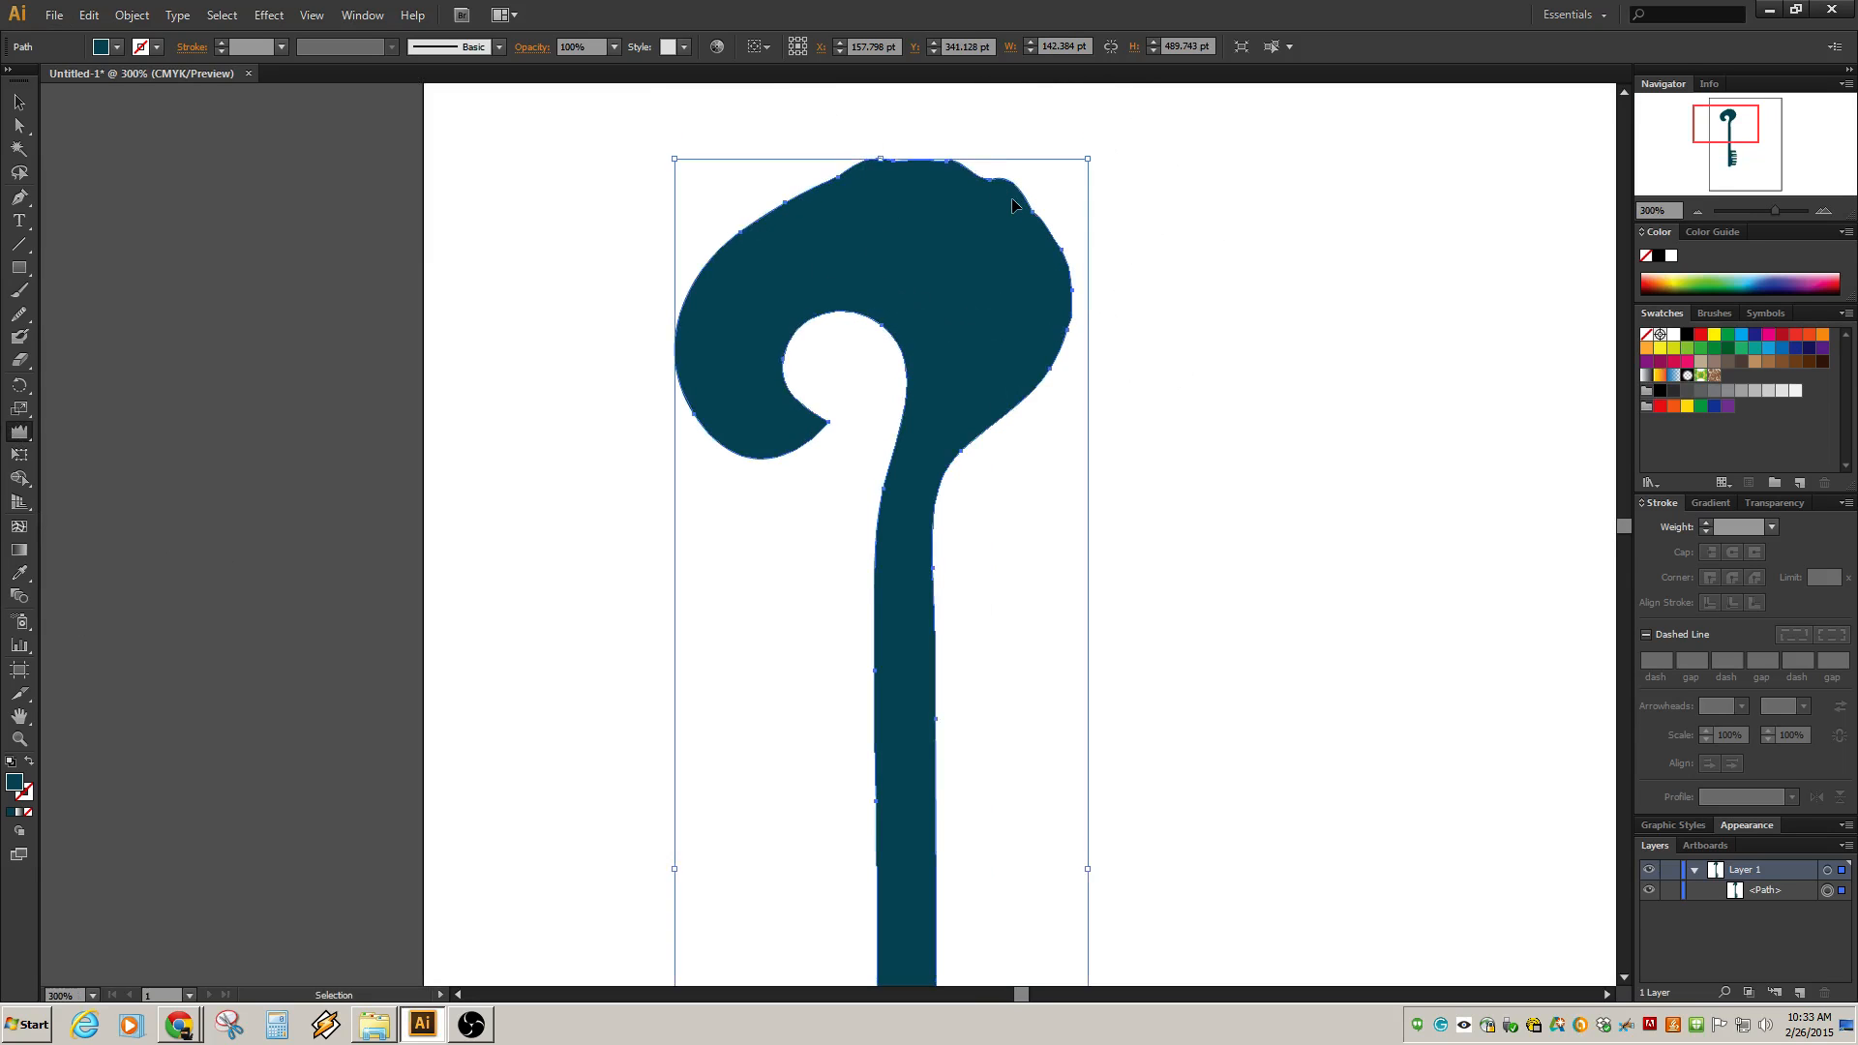
pyautogui.hotkey('ctrl', 'z')
# Raise a crown of tall, jagged spikes on the bow's top edge with the Wrinkle tool, then deselect.
pyautogui.moveTo(1161, 232); pyautogui.dragTo(1112, 432)
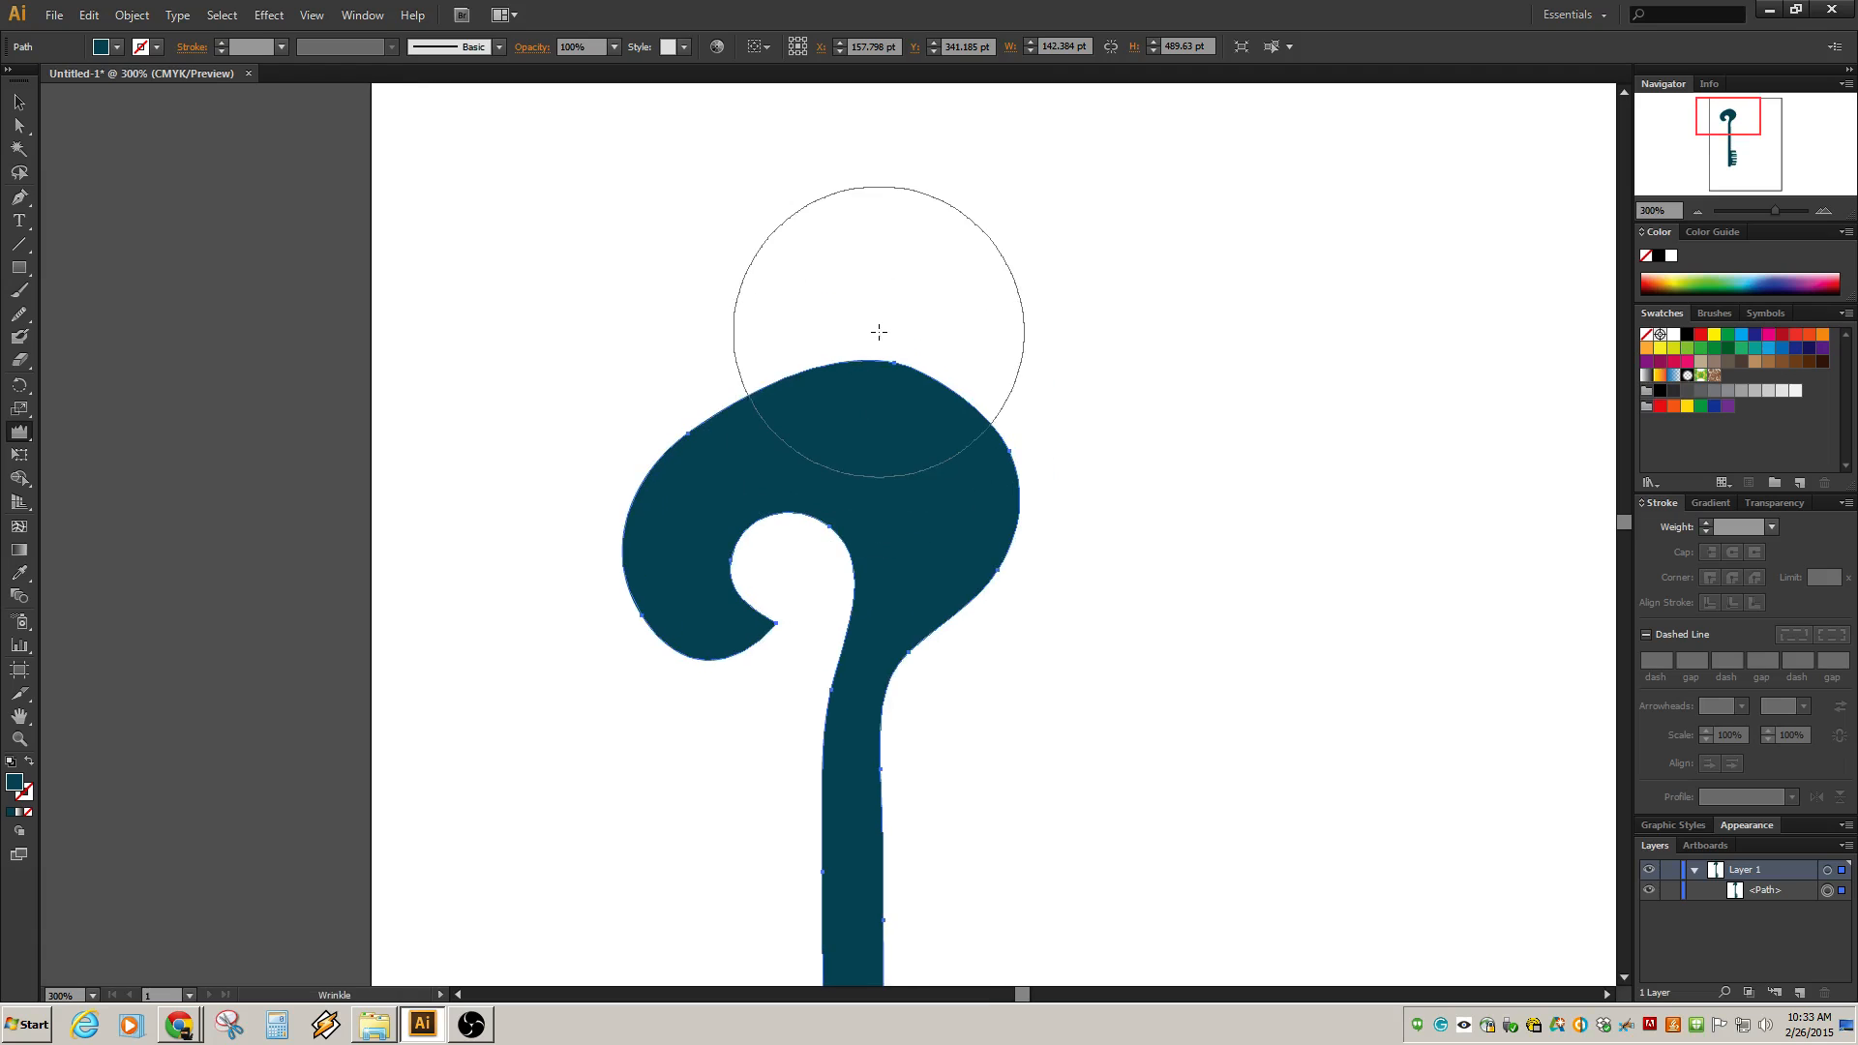
pyautogui.moveTo(879, 332); pyautogui.dragTo(874, 332)
pyautogui.click(19, 102)
pyautogui.click(503, 196)
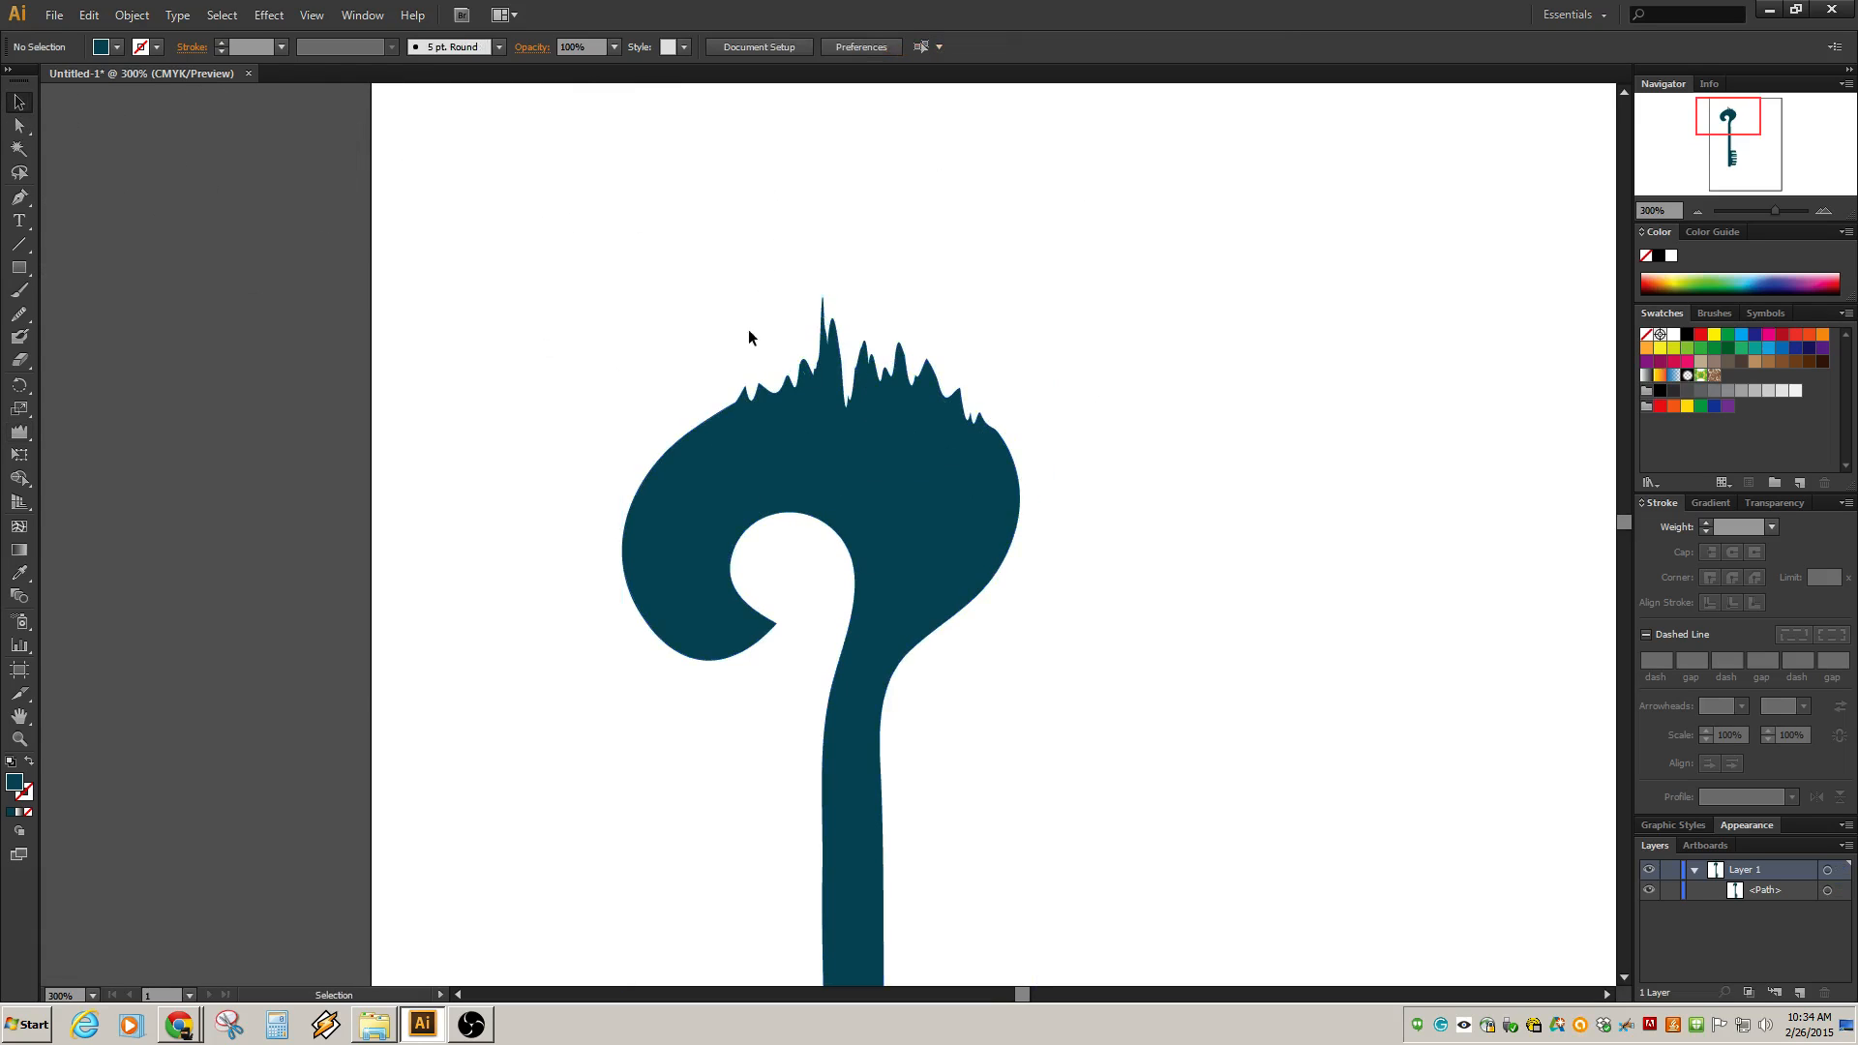
# Select the key and soften the jagged crown spikes with the Smooth tool, then deselect.
pyautogui.scroll(-5, 815, 438)
pyautogui.scroll(5, 816, 440)
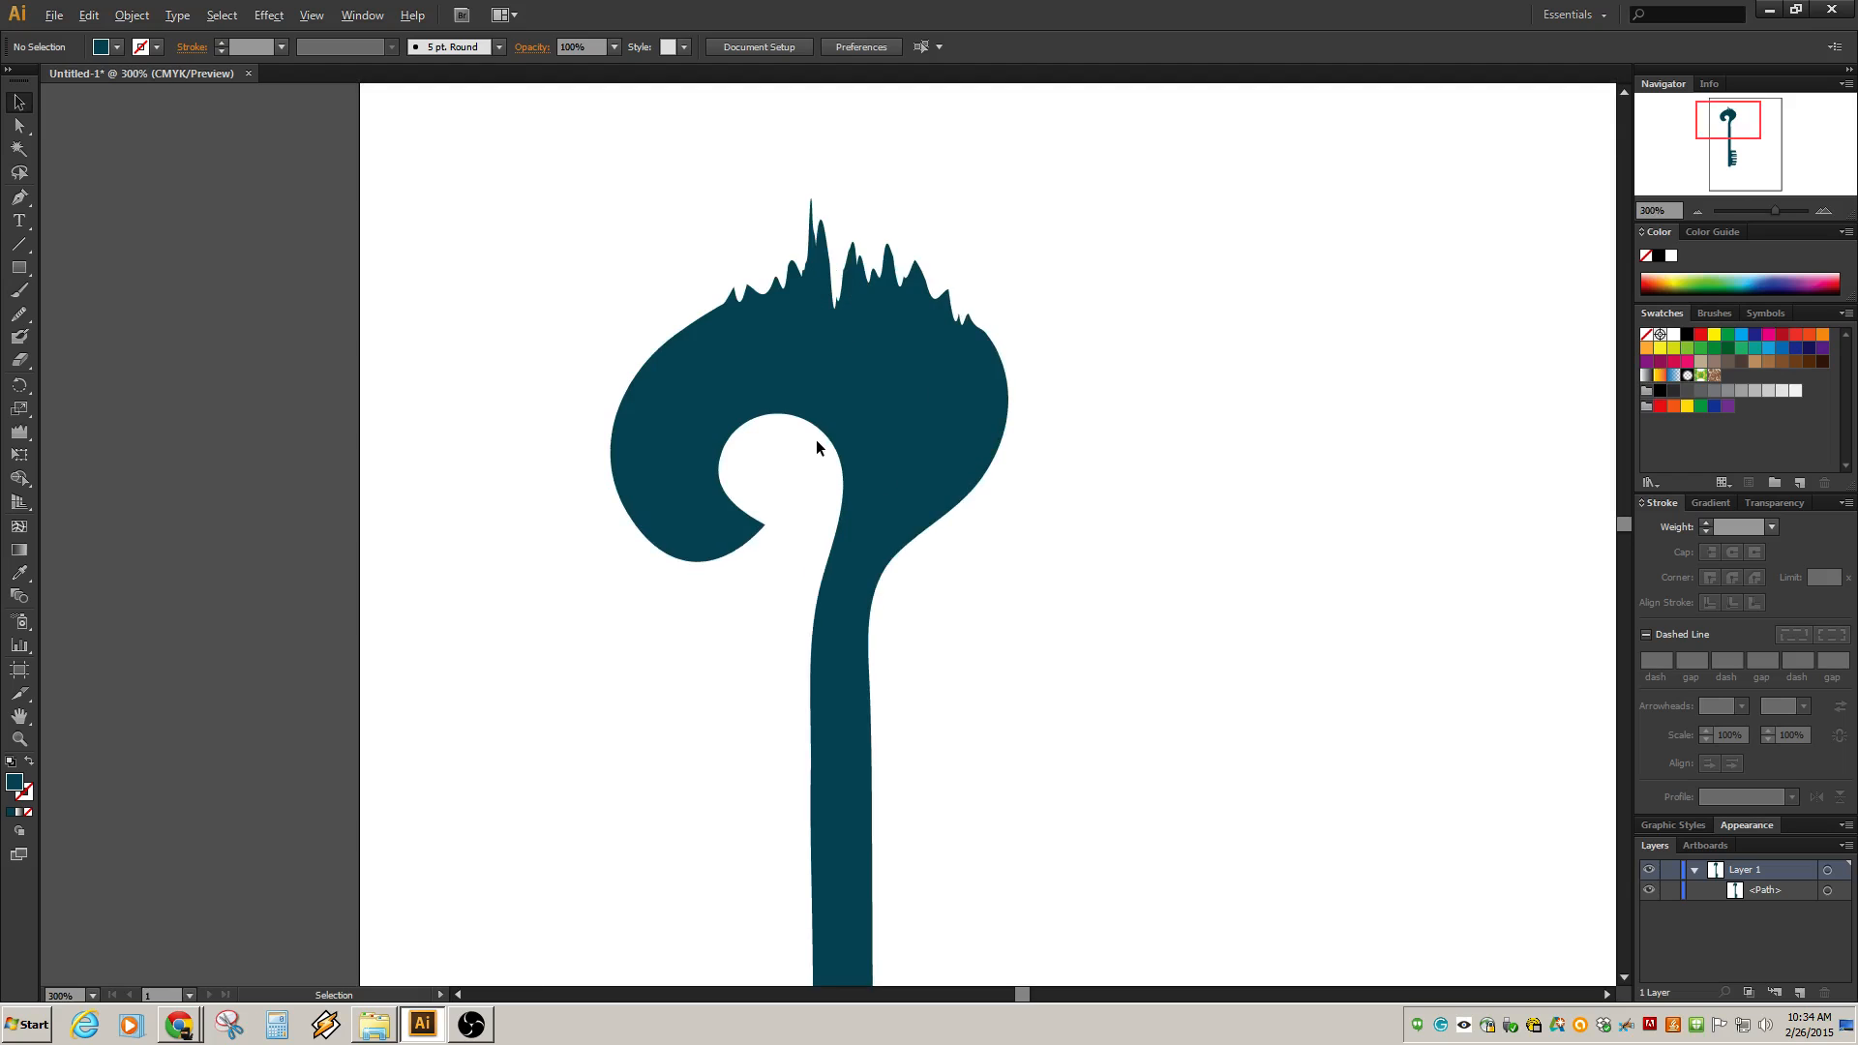
pyautogui.click(682, 367)
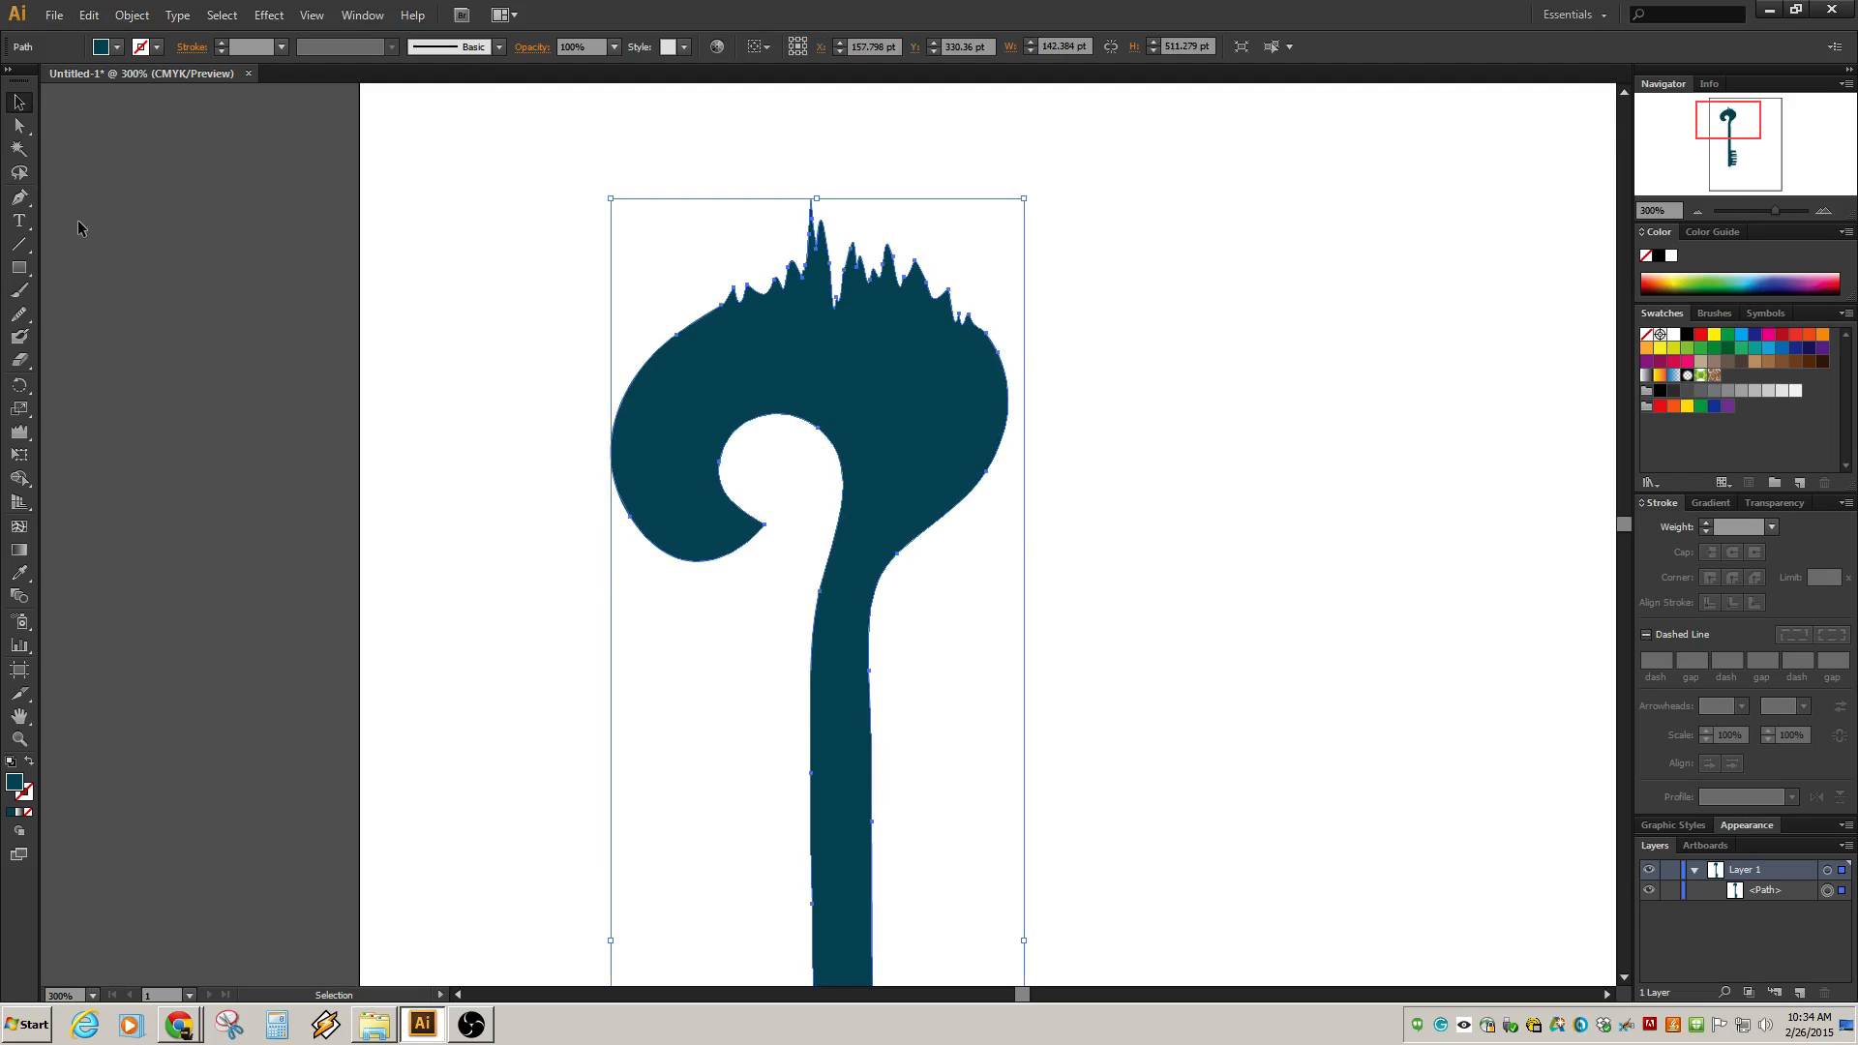
pyautogui.click(16, 323)
pyautogui.moveTo(713, 314)
pyautogui.mouseDown()
pyautogui.moveTo(782, 290)
pyautogui.moveTo(982, 310)
pyautogui.moveTo(811, 260)
pyautogui.moveTo(763, 292)
pyautogui.mouseUp()
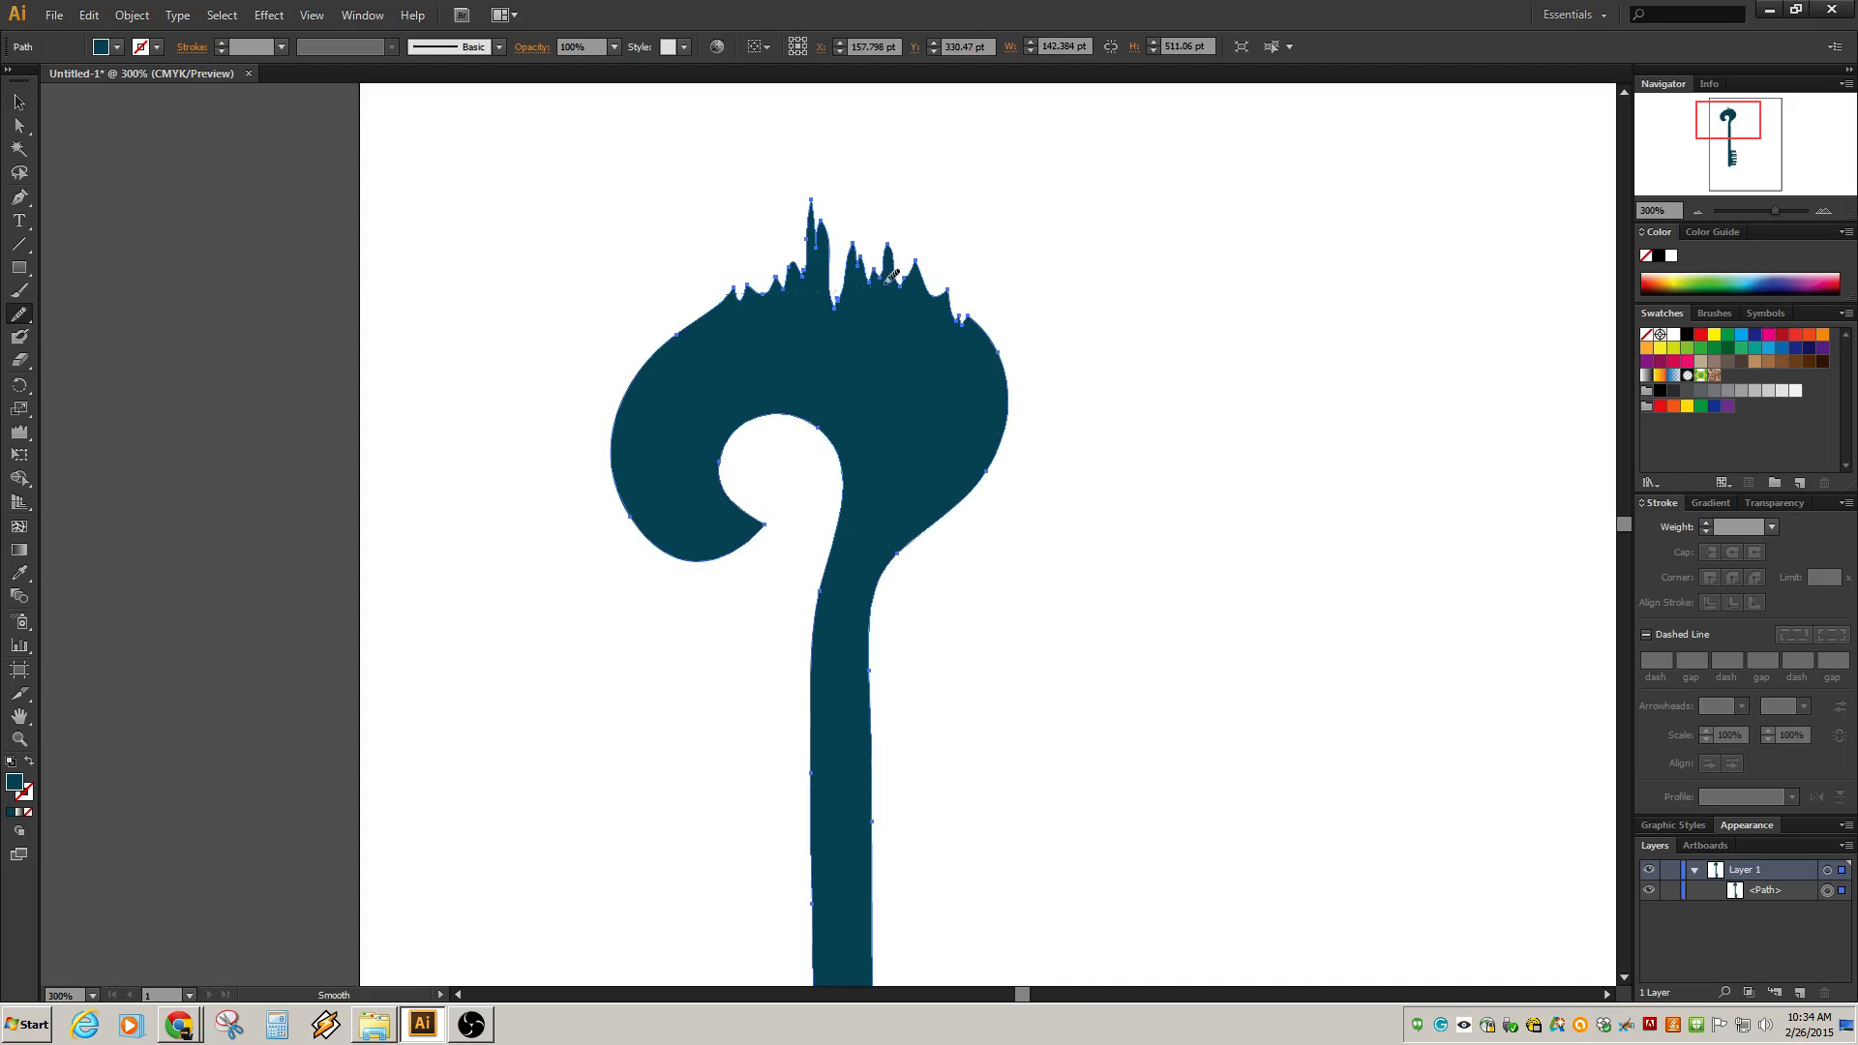
pyautogui.moveTo(885, 284); pyautogui.dragTo(913, 280)
pyautogui.moveTo(681, 296)
pyautogui.mouseDown()
pyautogui.moveTo(938, 280)
pyautogui.moveTo(787, 317)
pyautogui.moveTo(860, 288)
pyautogui.moveTo(751, 282)
pyautogui.mouseUp()
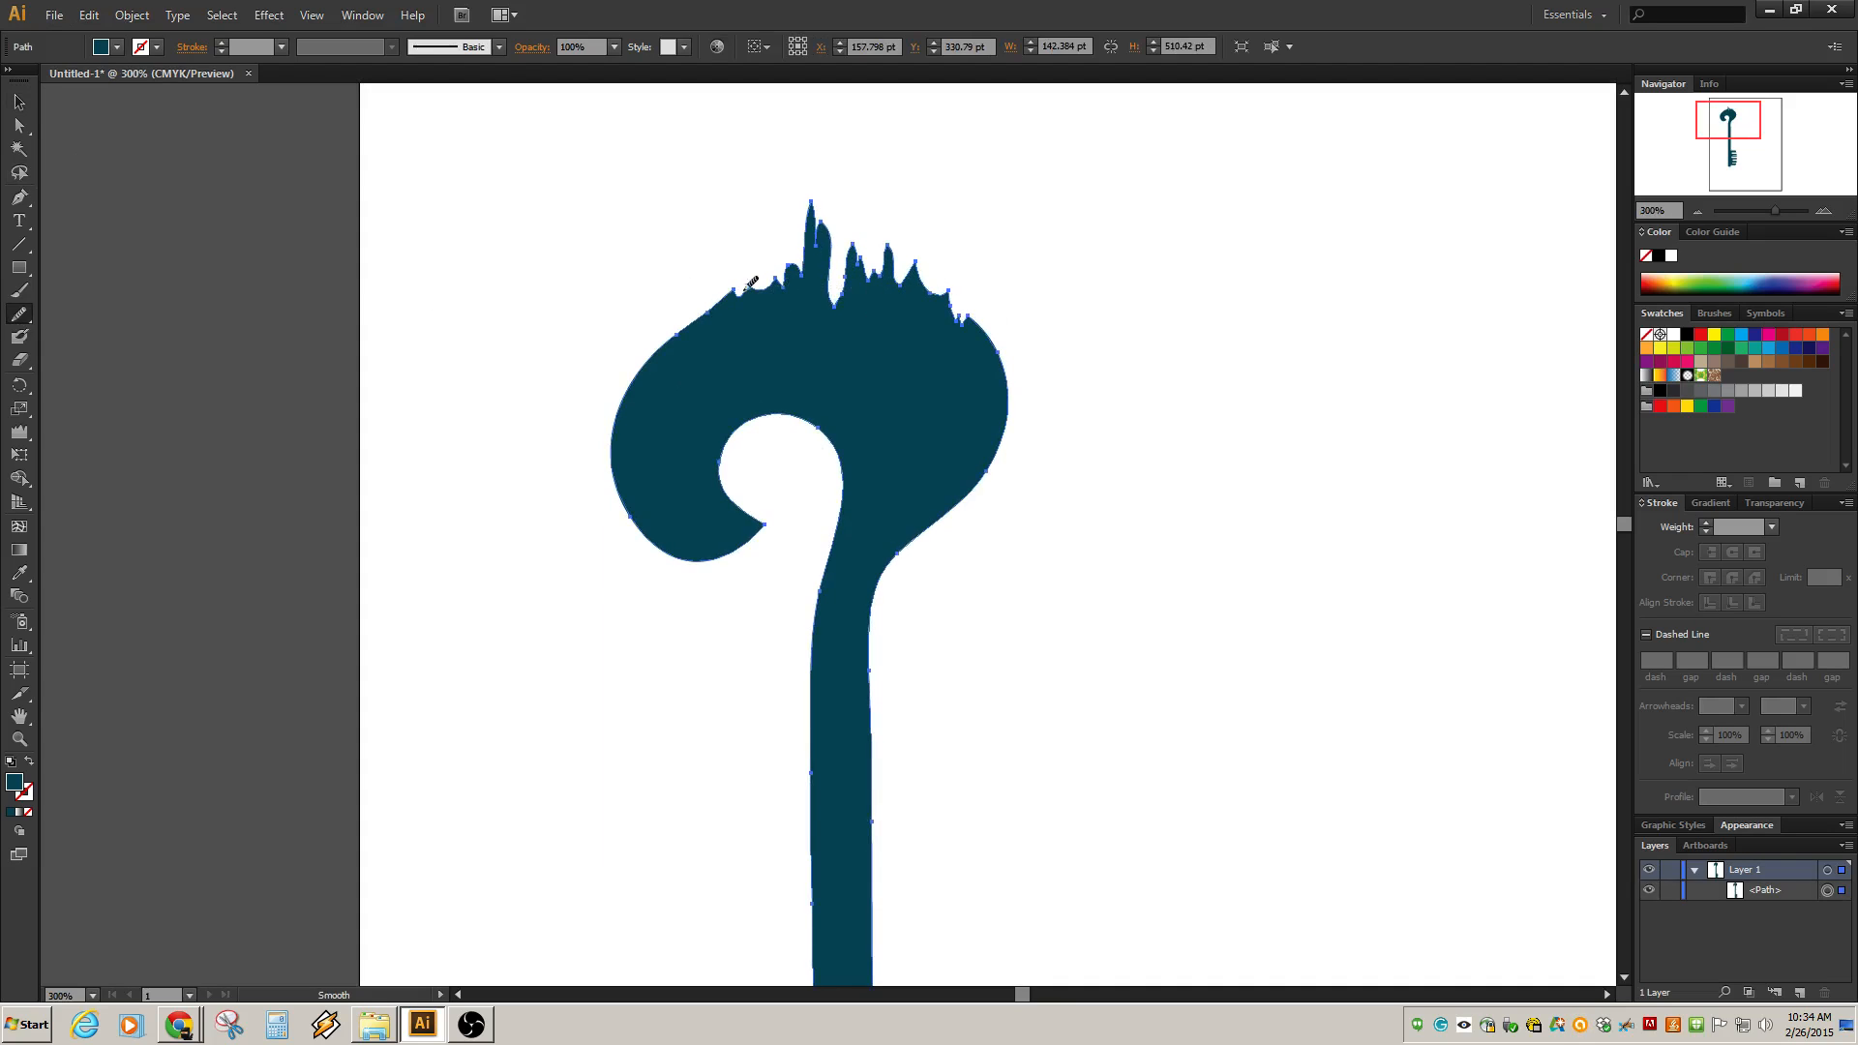
pyautogui.moveTo(979, 318); pyautogui.dragTo(987, 335)
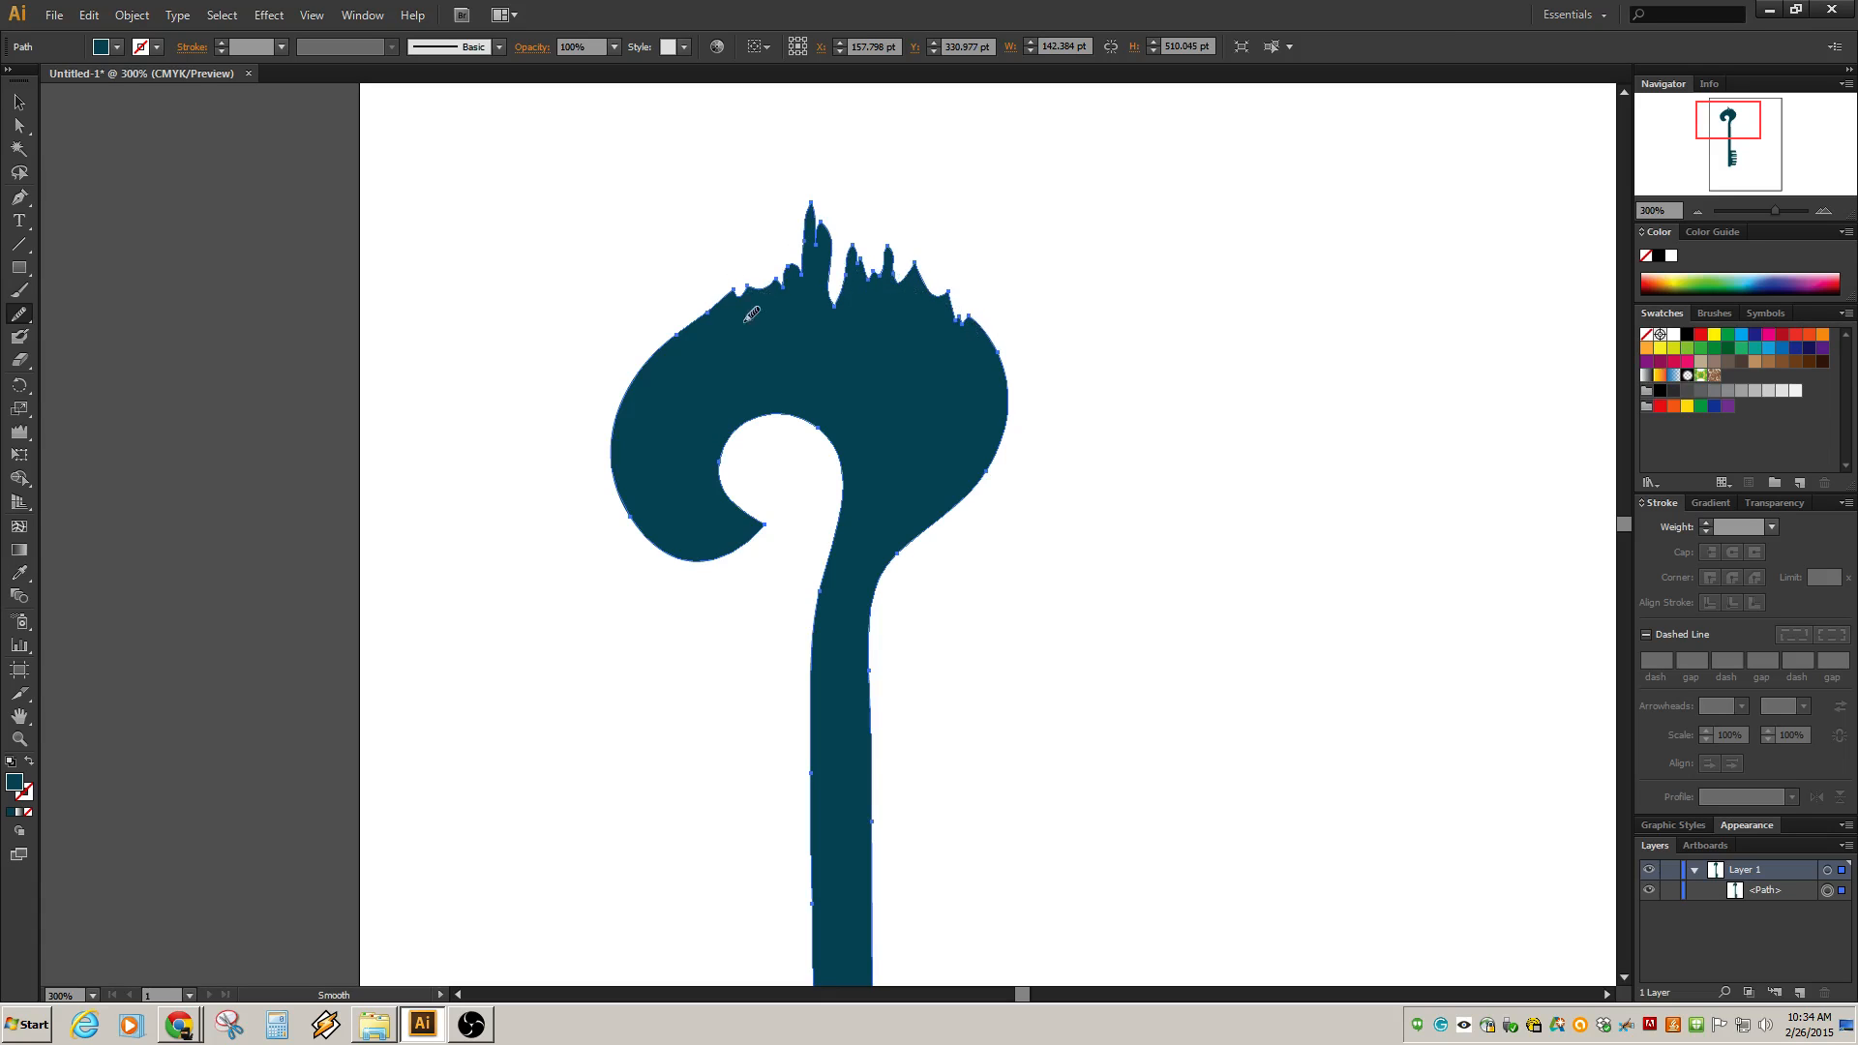
pyautogui.moveTo(751, 314); pyautogui.dragTo(949, 291)
pyautogui.press('v')
pyautogui.click(622, 365)
# Reshape the tallest crown spike by dragging its anchor handle with the Direct Selection tool.
pyautogui.scroll(-2, 652, 389)
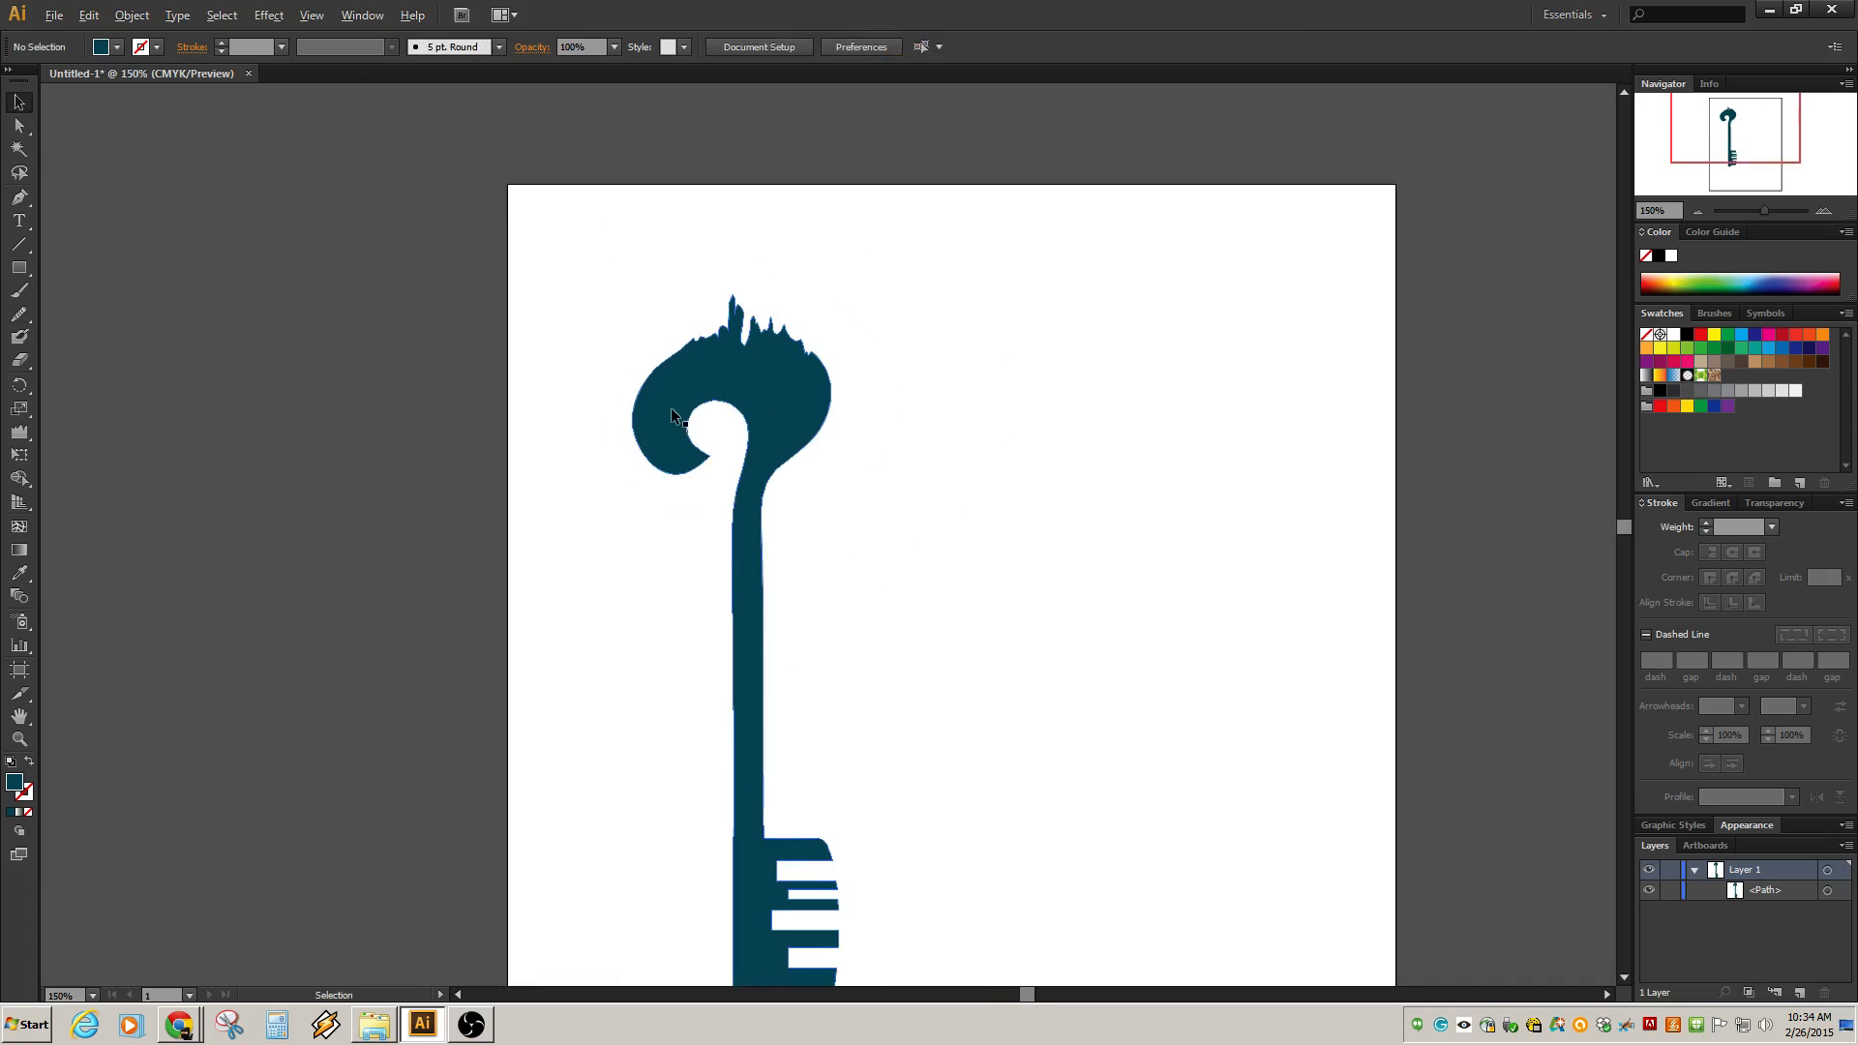
pyautogui.scroll(4, 674, 417)
pyautogui.moveTo(814, 175); pyautogui.dragTo(687, 418)
pyautogui.click(800, 286)
pyautogui.press('a')
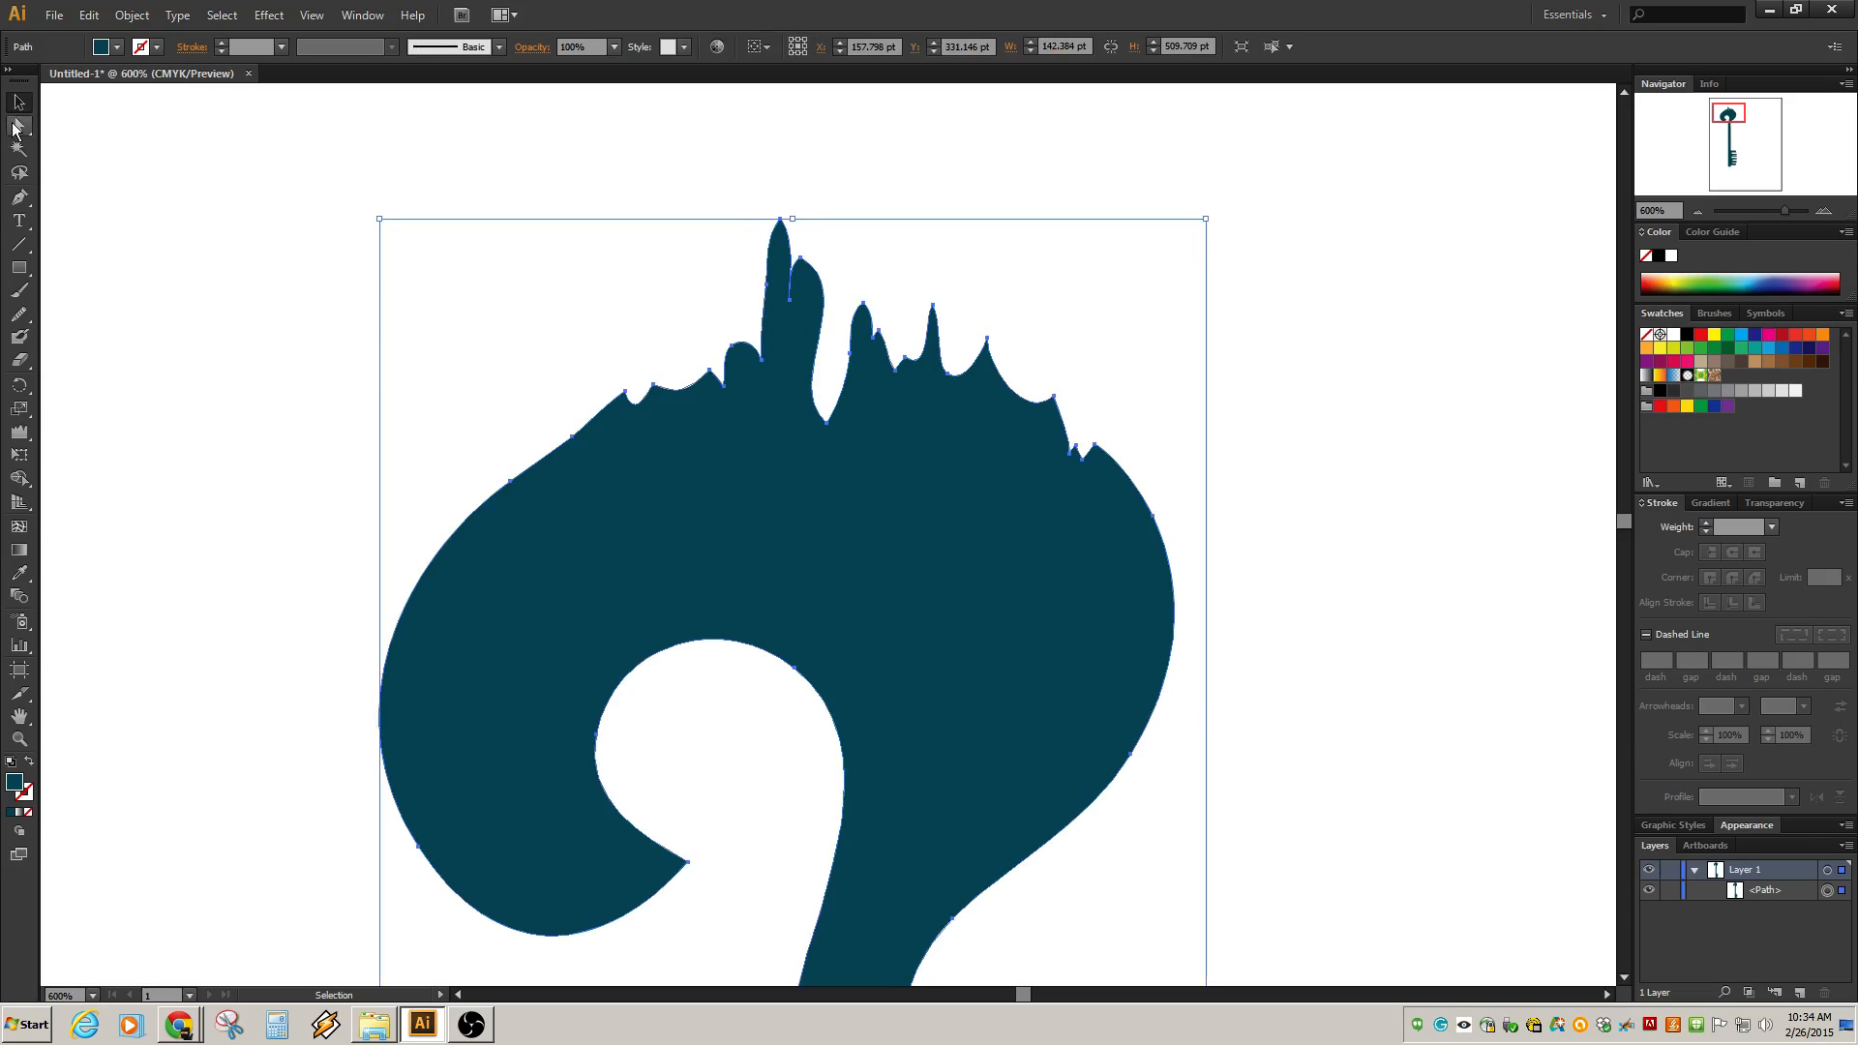
pyautogui.click(790, 300)
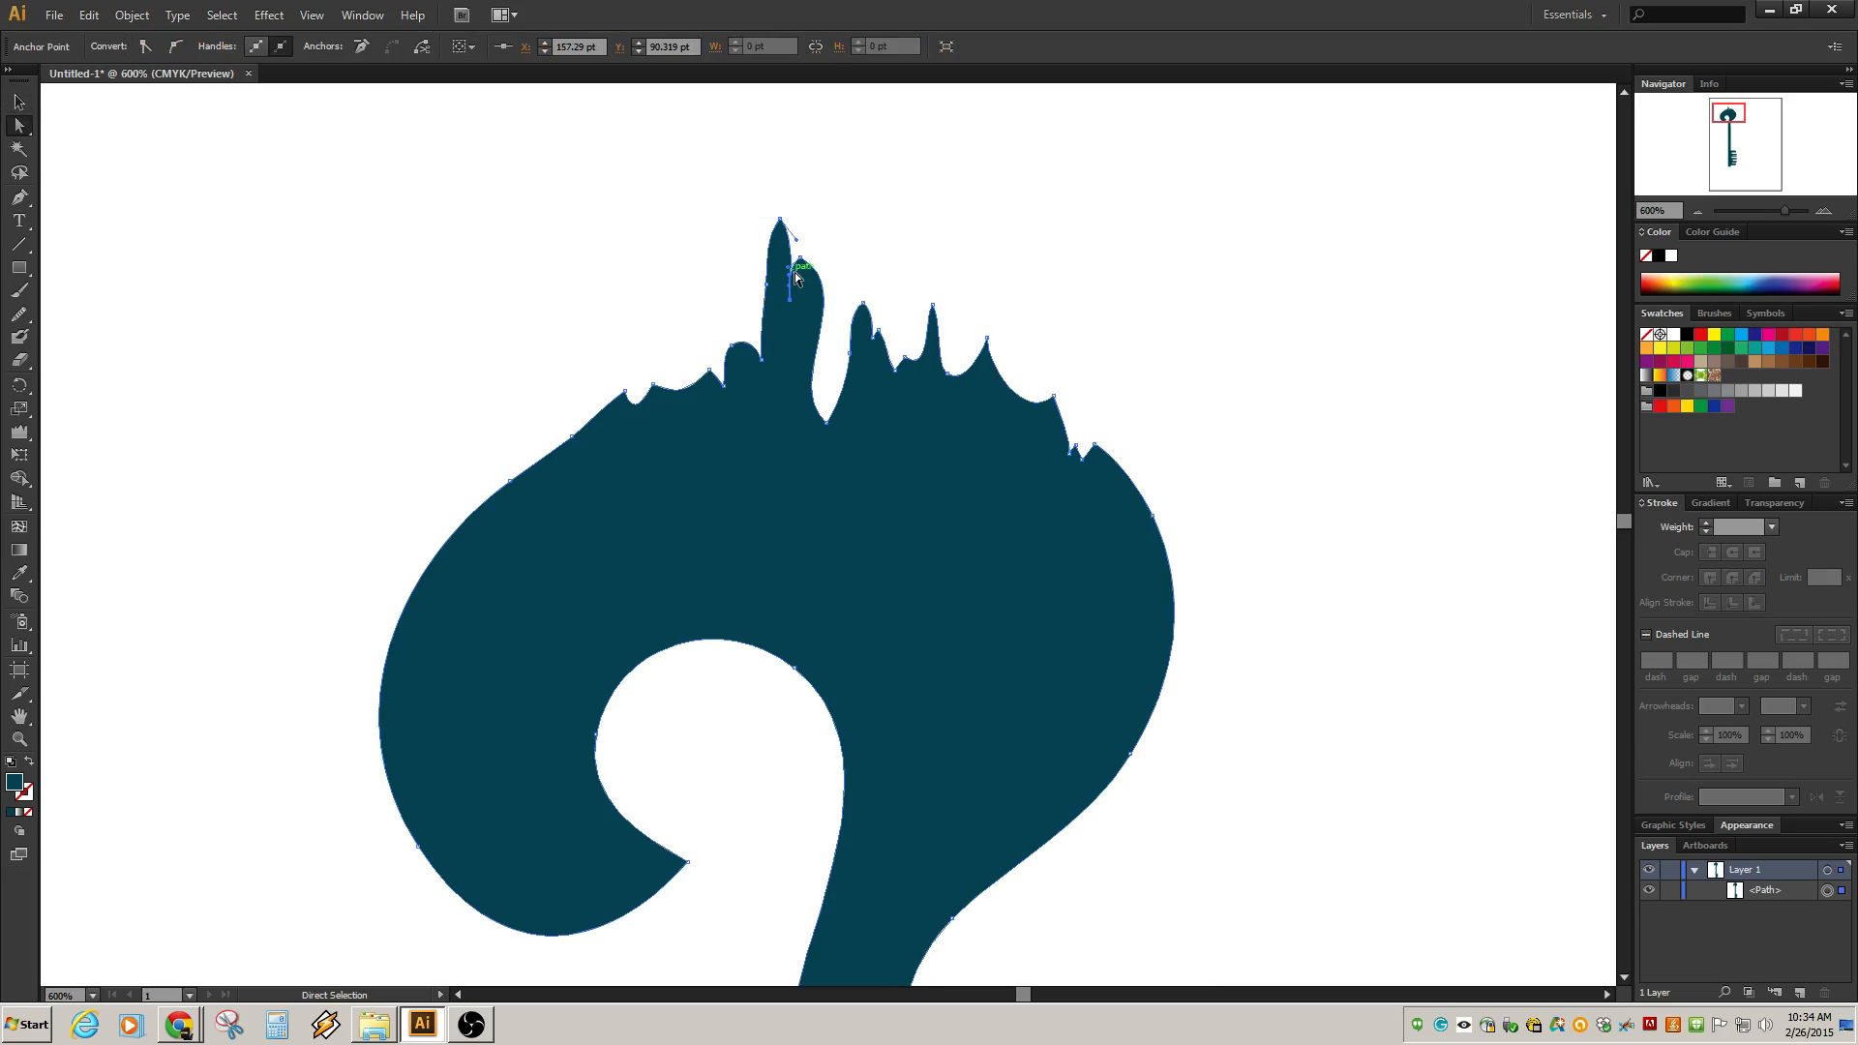
pyautogui.moveTo(790, 279); pyautogui.dragTo(794, 280)
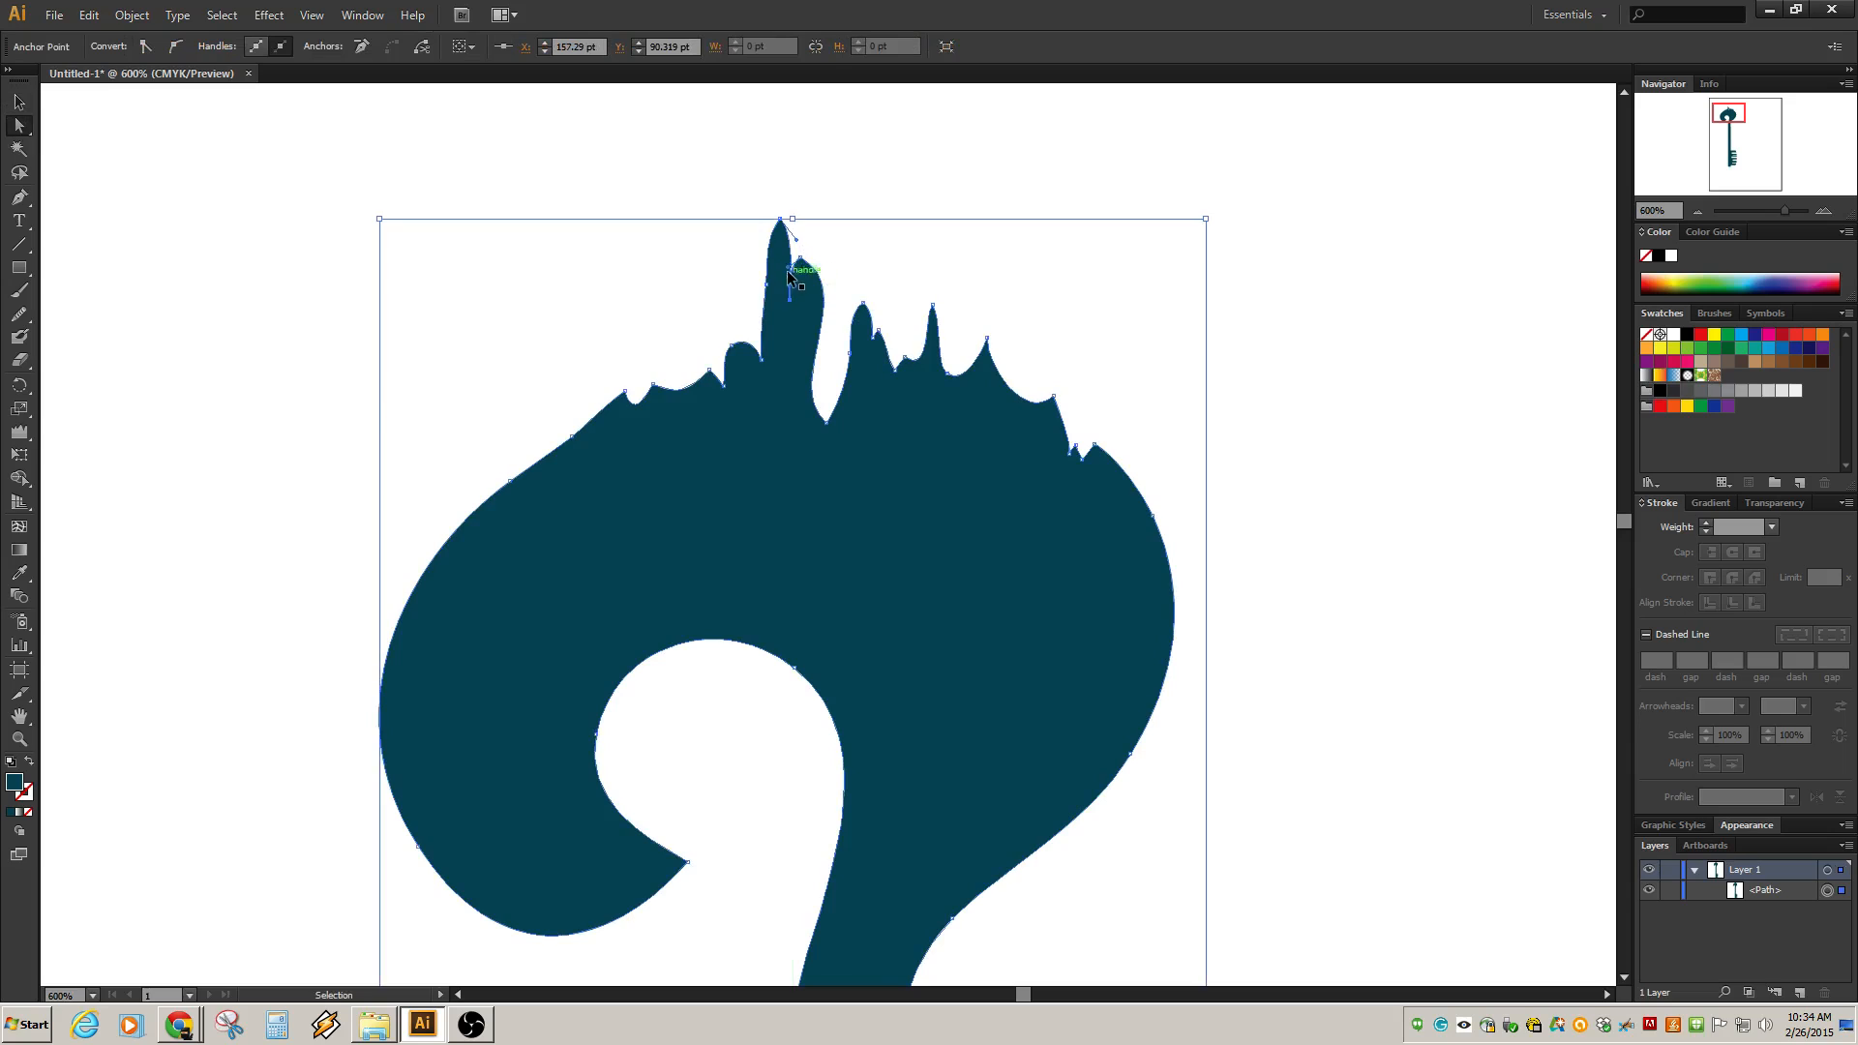
pyautogui.click(791, 271)
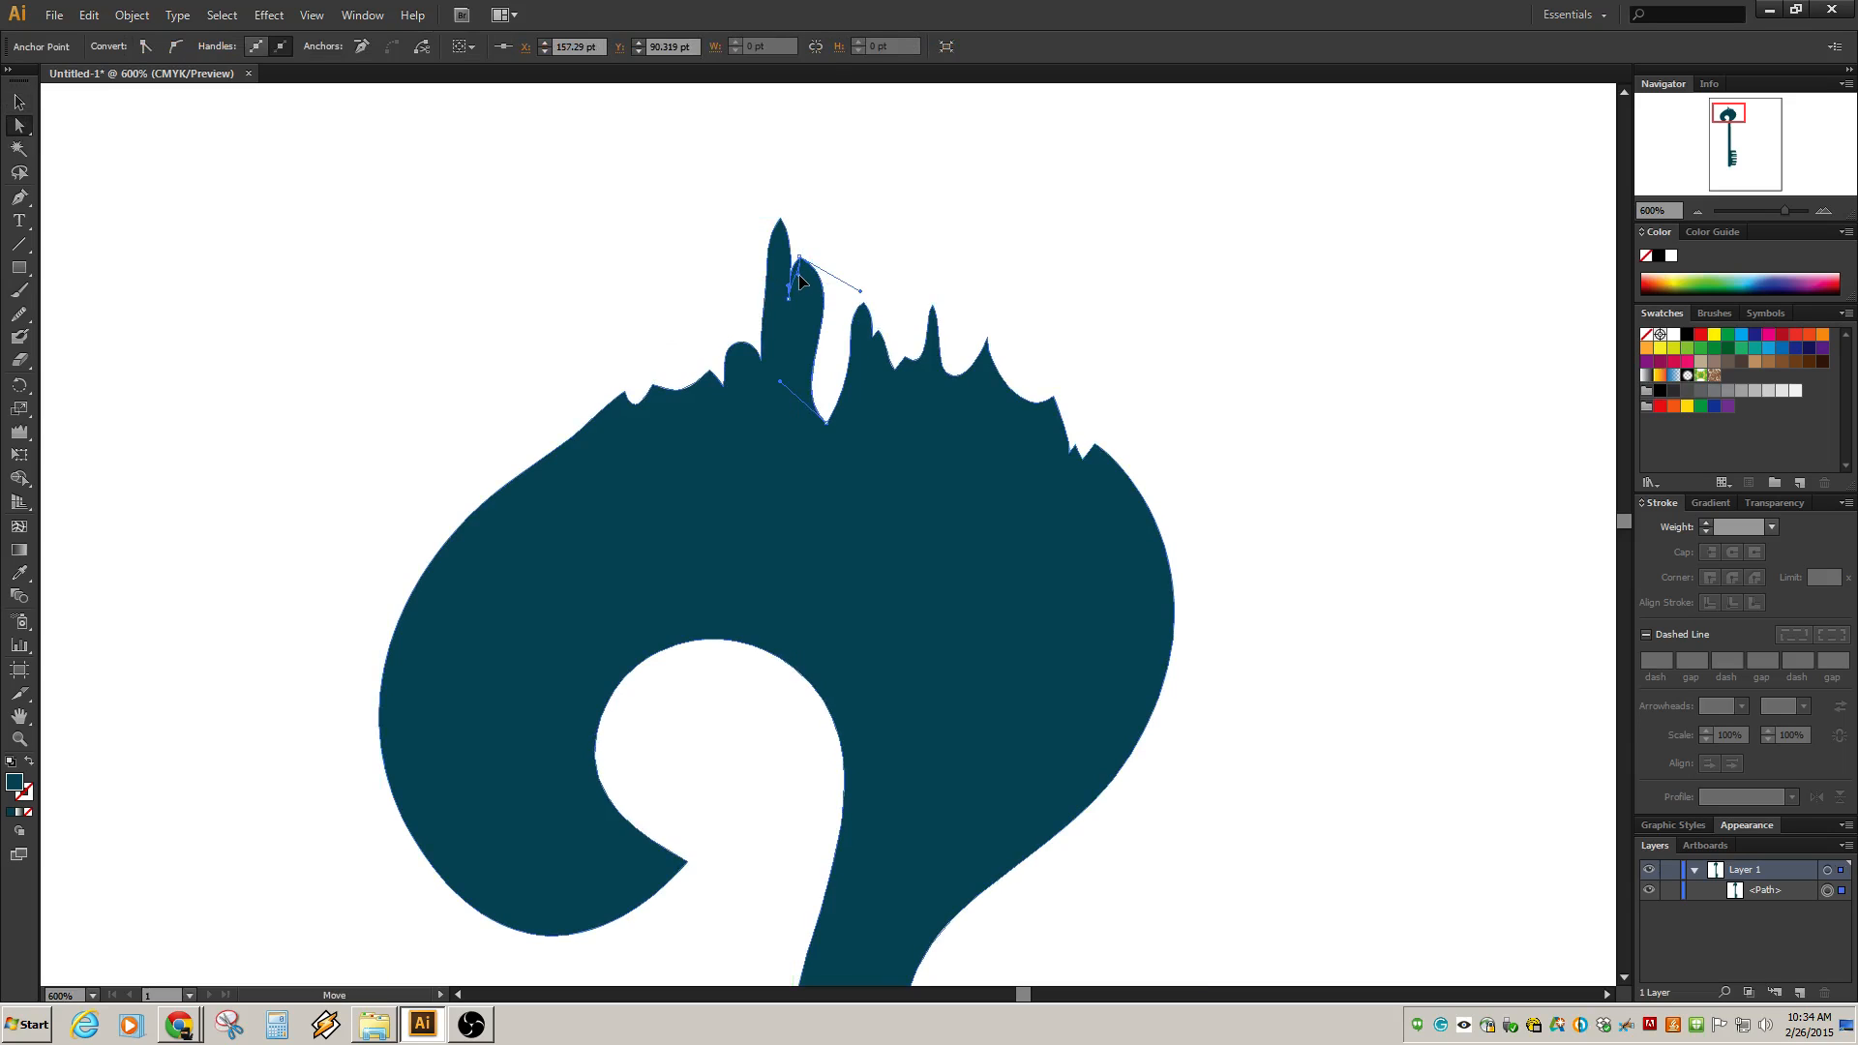
pyautogui.moveTo(799, 258); pyautogui.dragTo(821, 315)
pyautogui.click(870, 281)
# Pull individual spike anchors on the bow's crown into new positions with the Direct Selection tool.
pyautogui.scroll(-5, 817, 389)
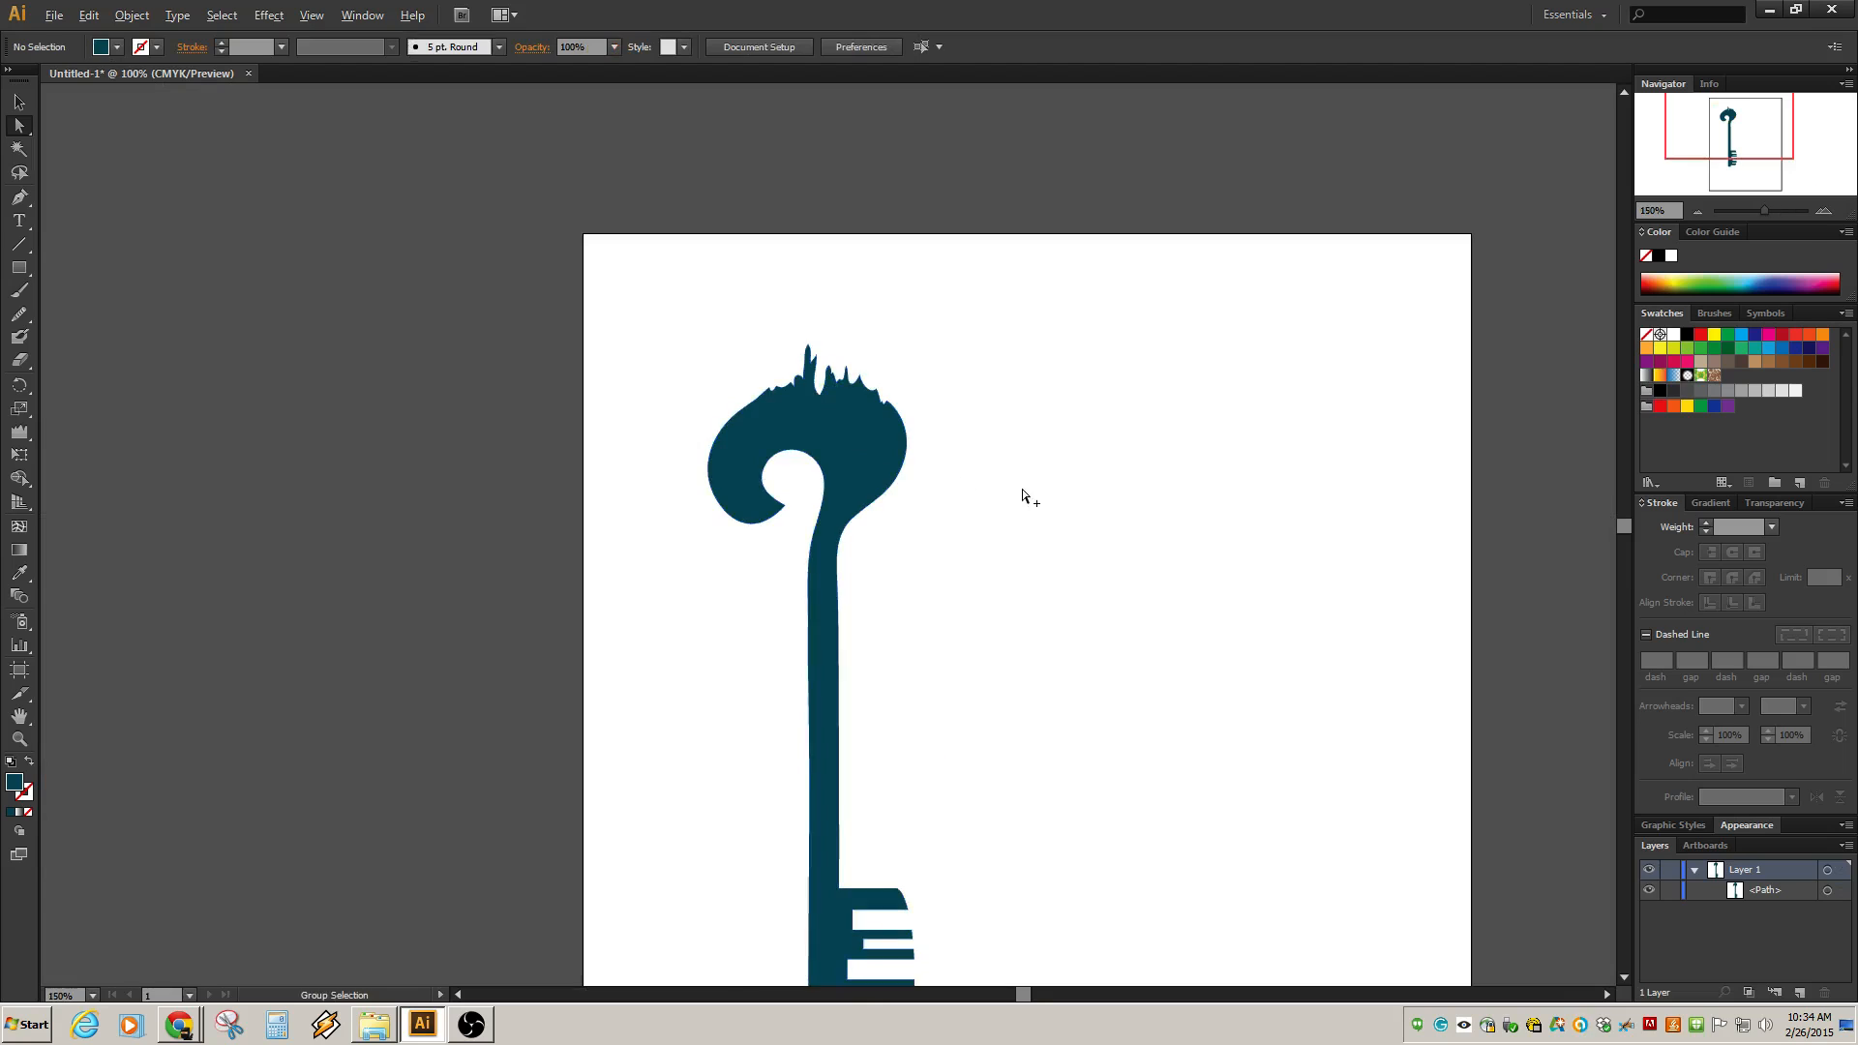
pyautogui.scroll(-1, 1041, 477)
pyautogui.scroll(4, 932, 438)
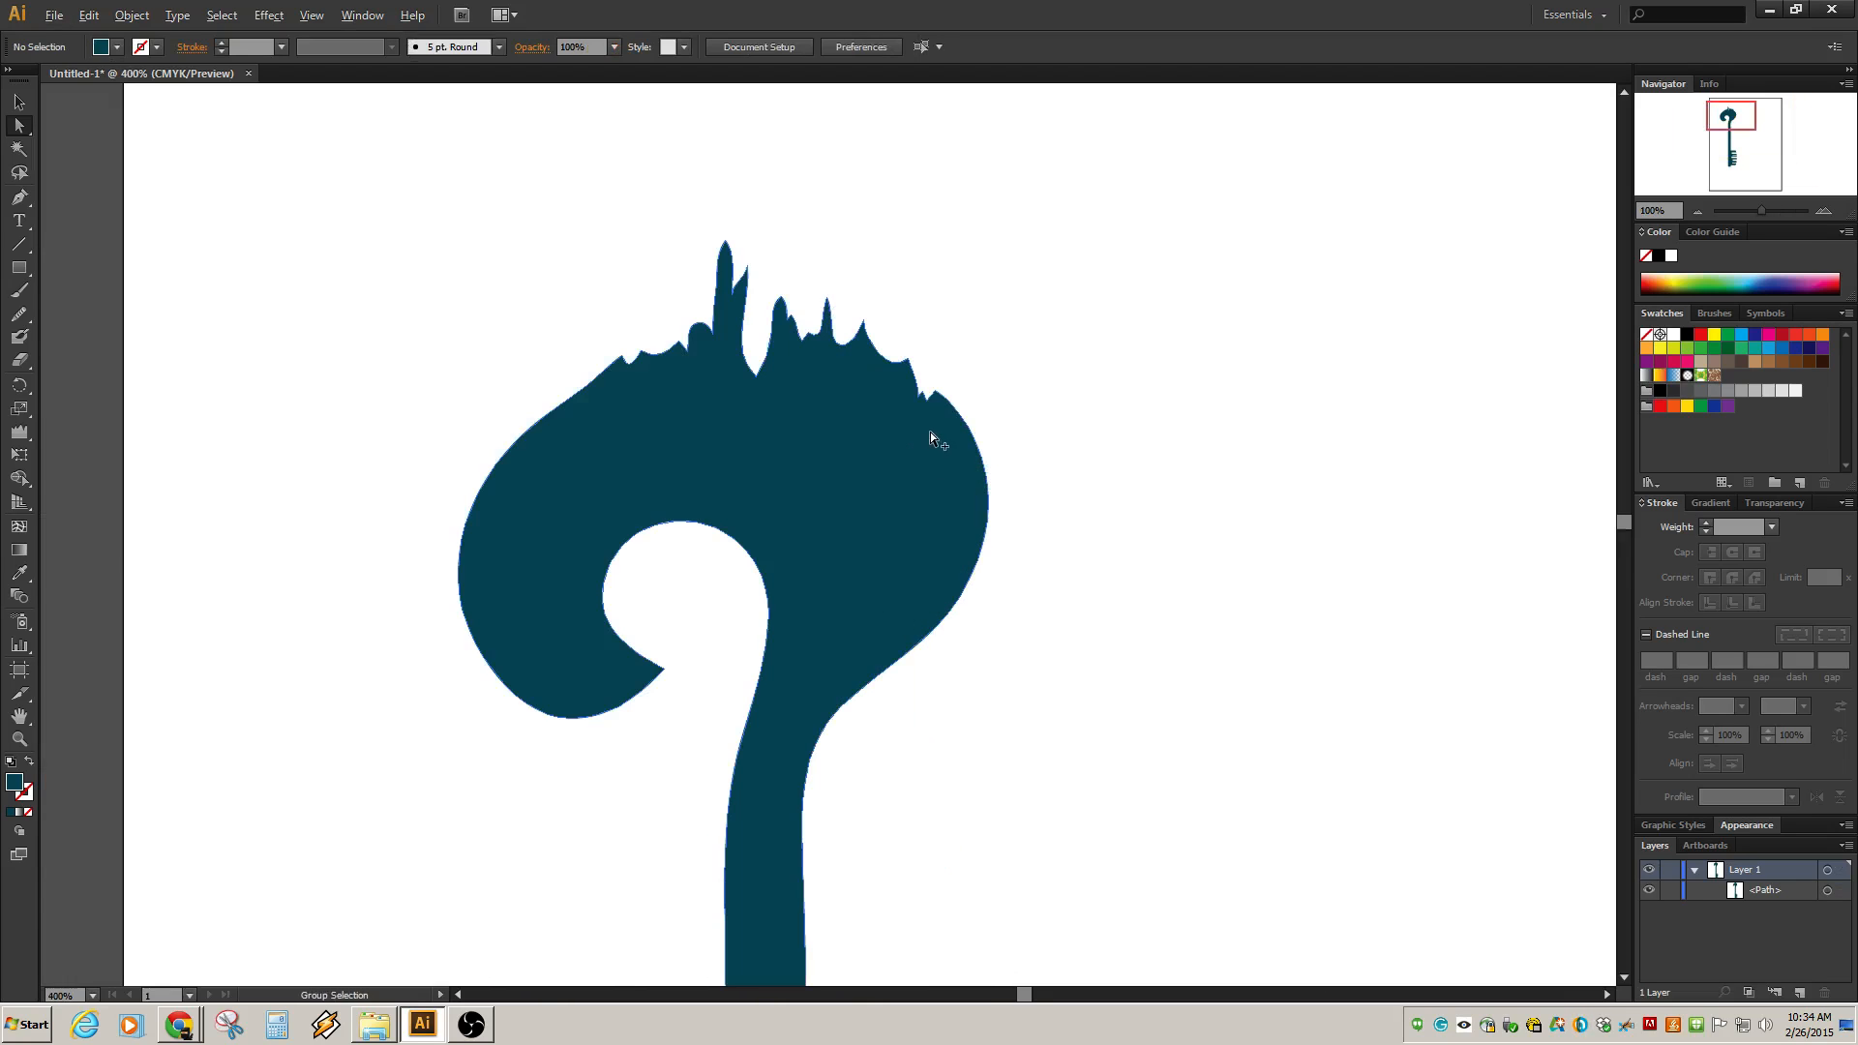
pyautogui.click(733, 288)
pyautogui.moveTo(685, 221); pyautogui.dragTo(727, 283)
pyautogui.click(790, 241)
pyautogui.click(769, 256)
# Select the key path and add a new layer above the key's layer.
pyautogui.scroll(-1, 817, 311)
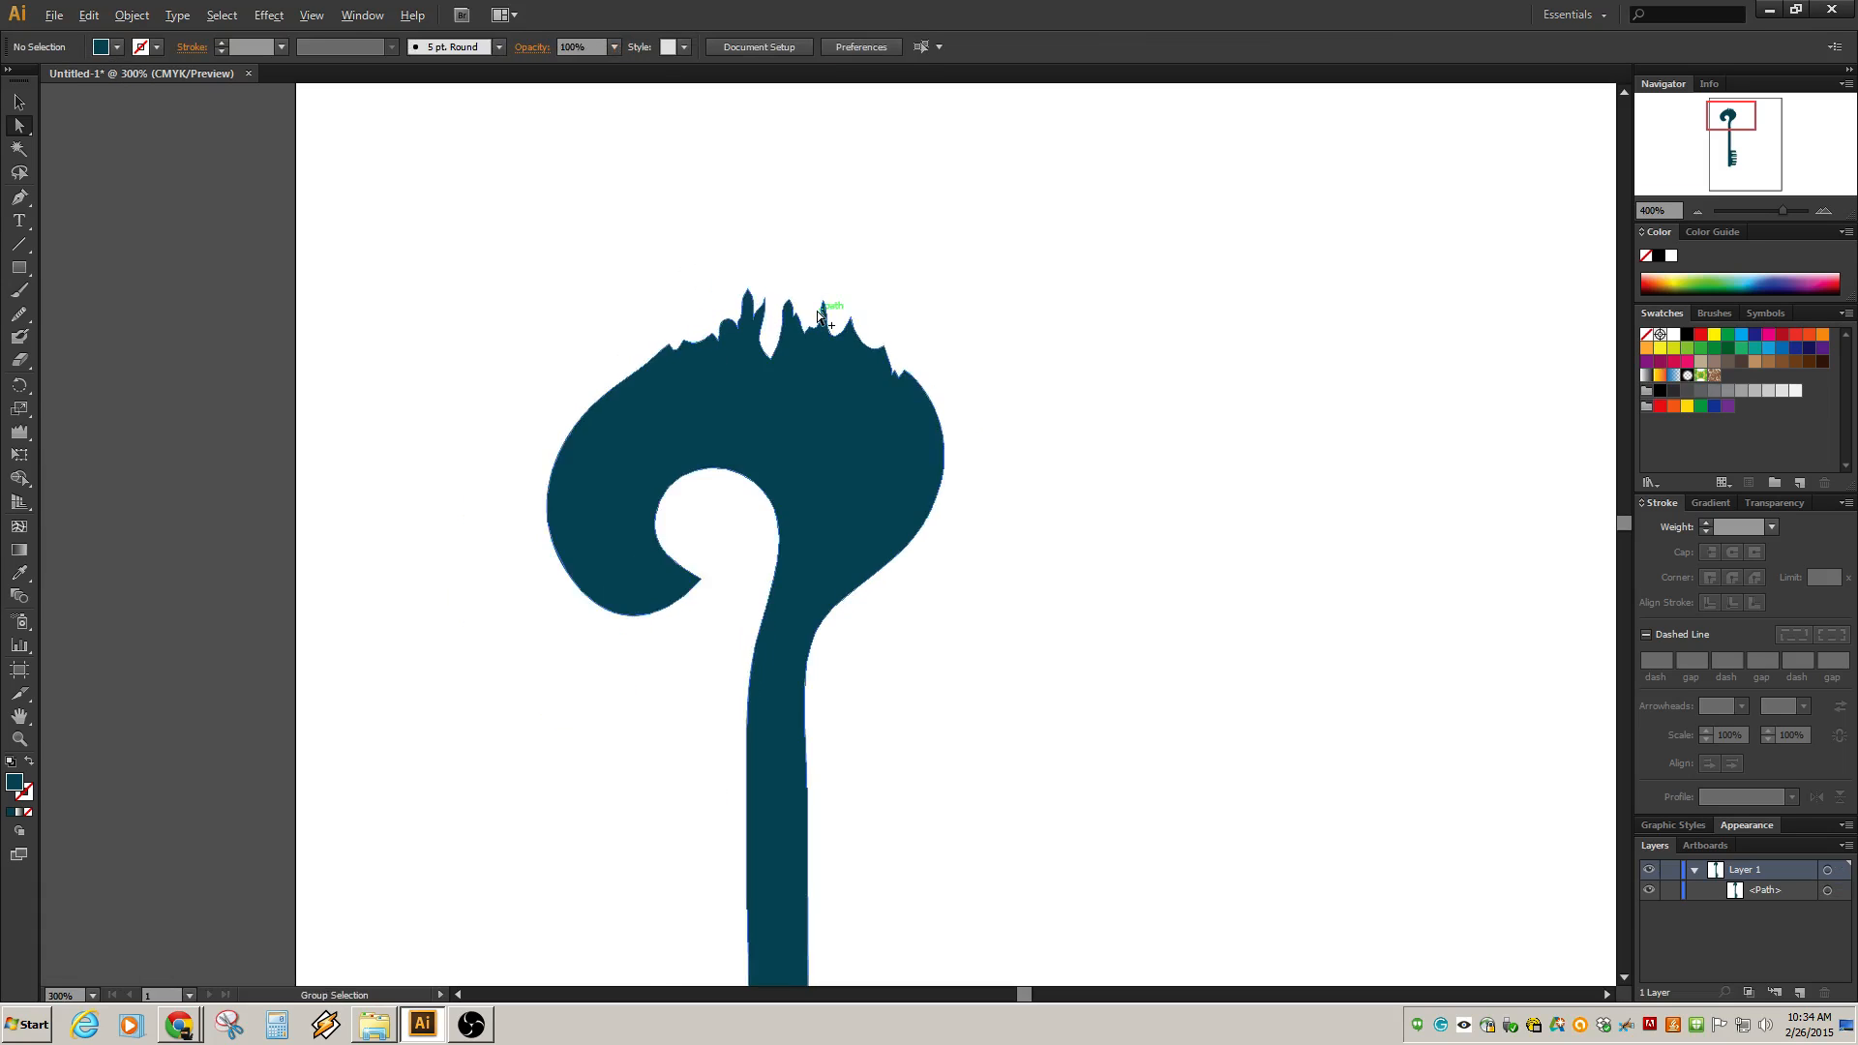
pyautogui.scroll(-3, 819, 315)
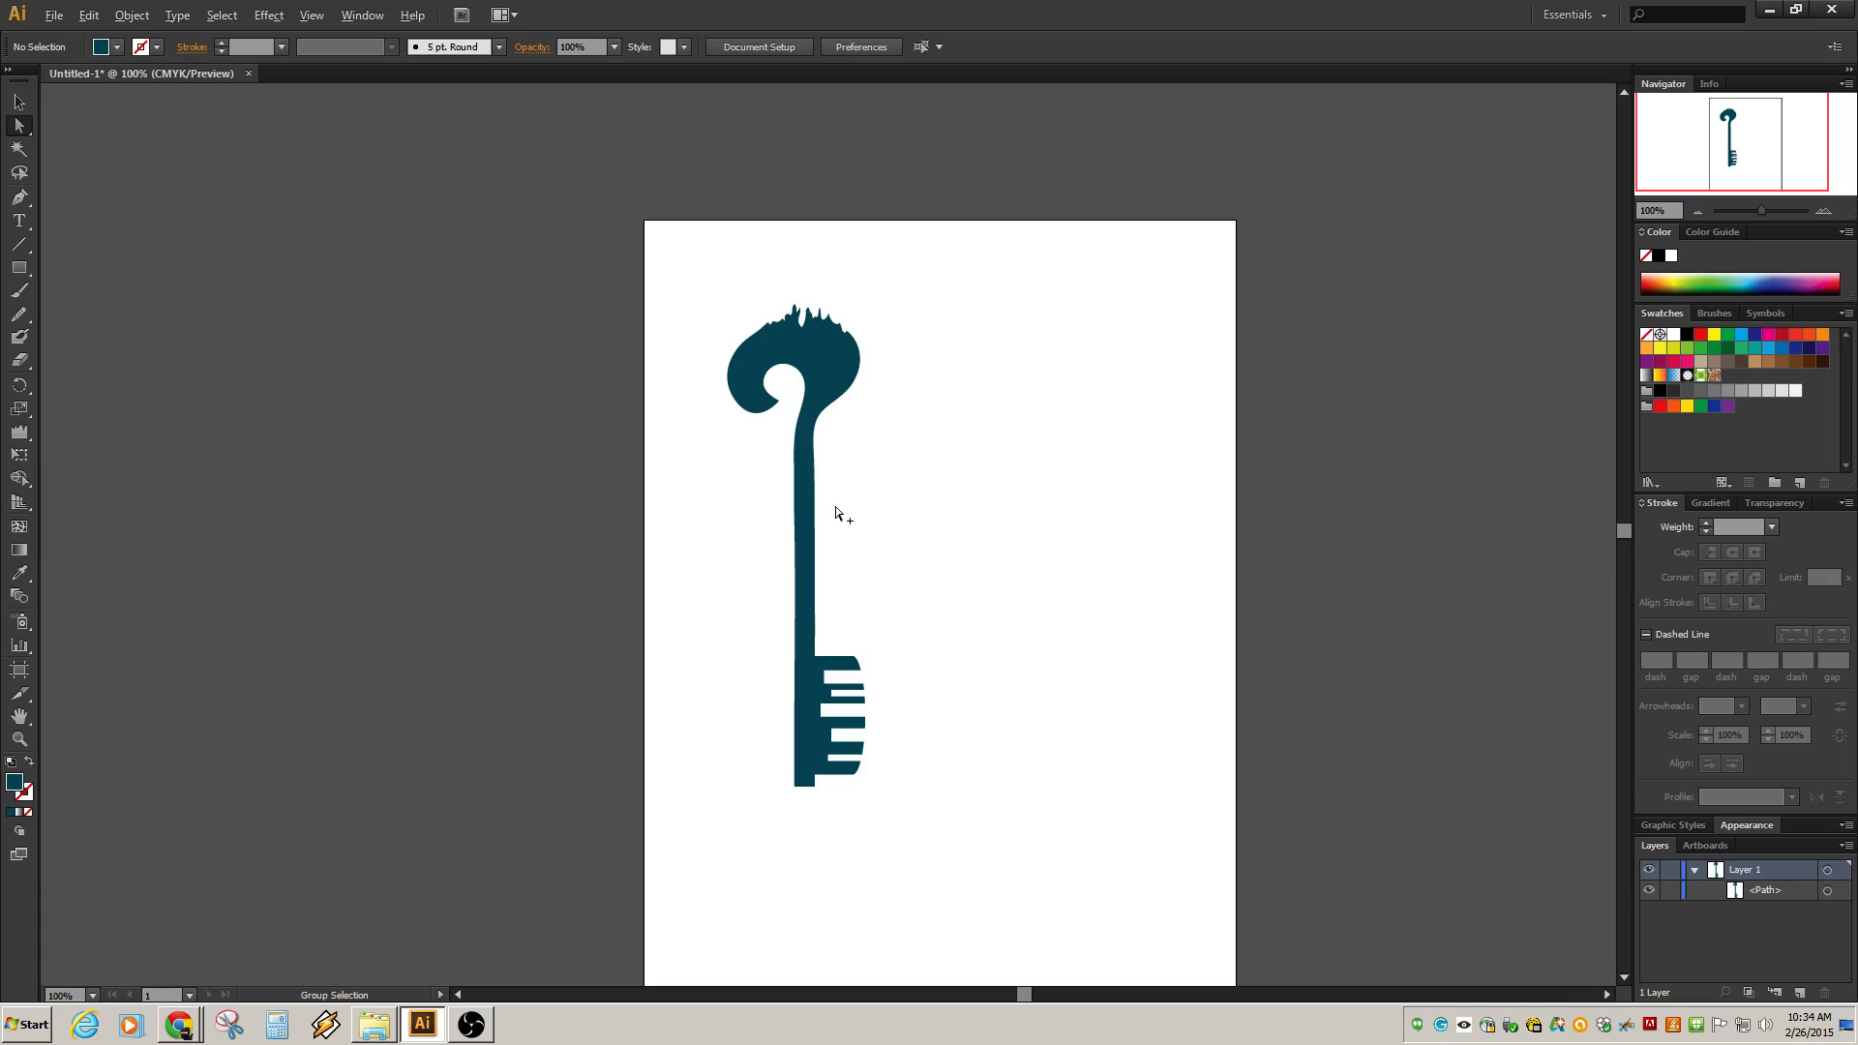
pyautogui.scroll(2, 776, 544)
pyautogui.moveTo(918, 622); pyautogui.dragTo(933, 440)
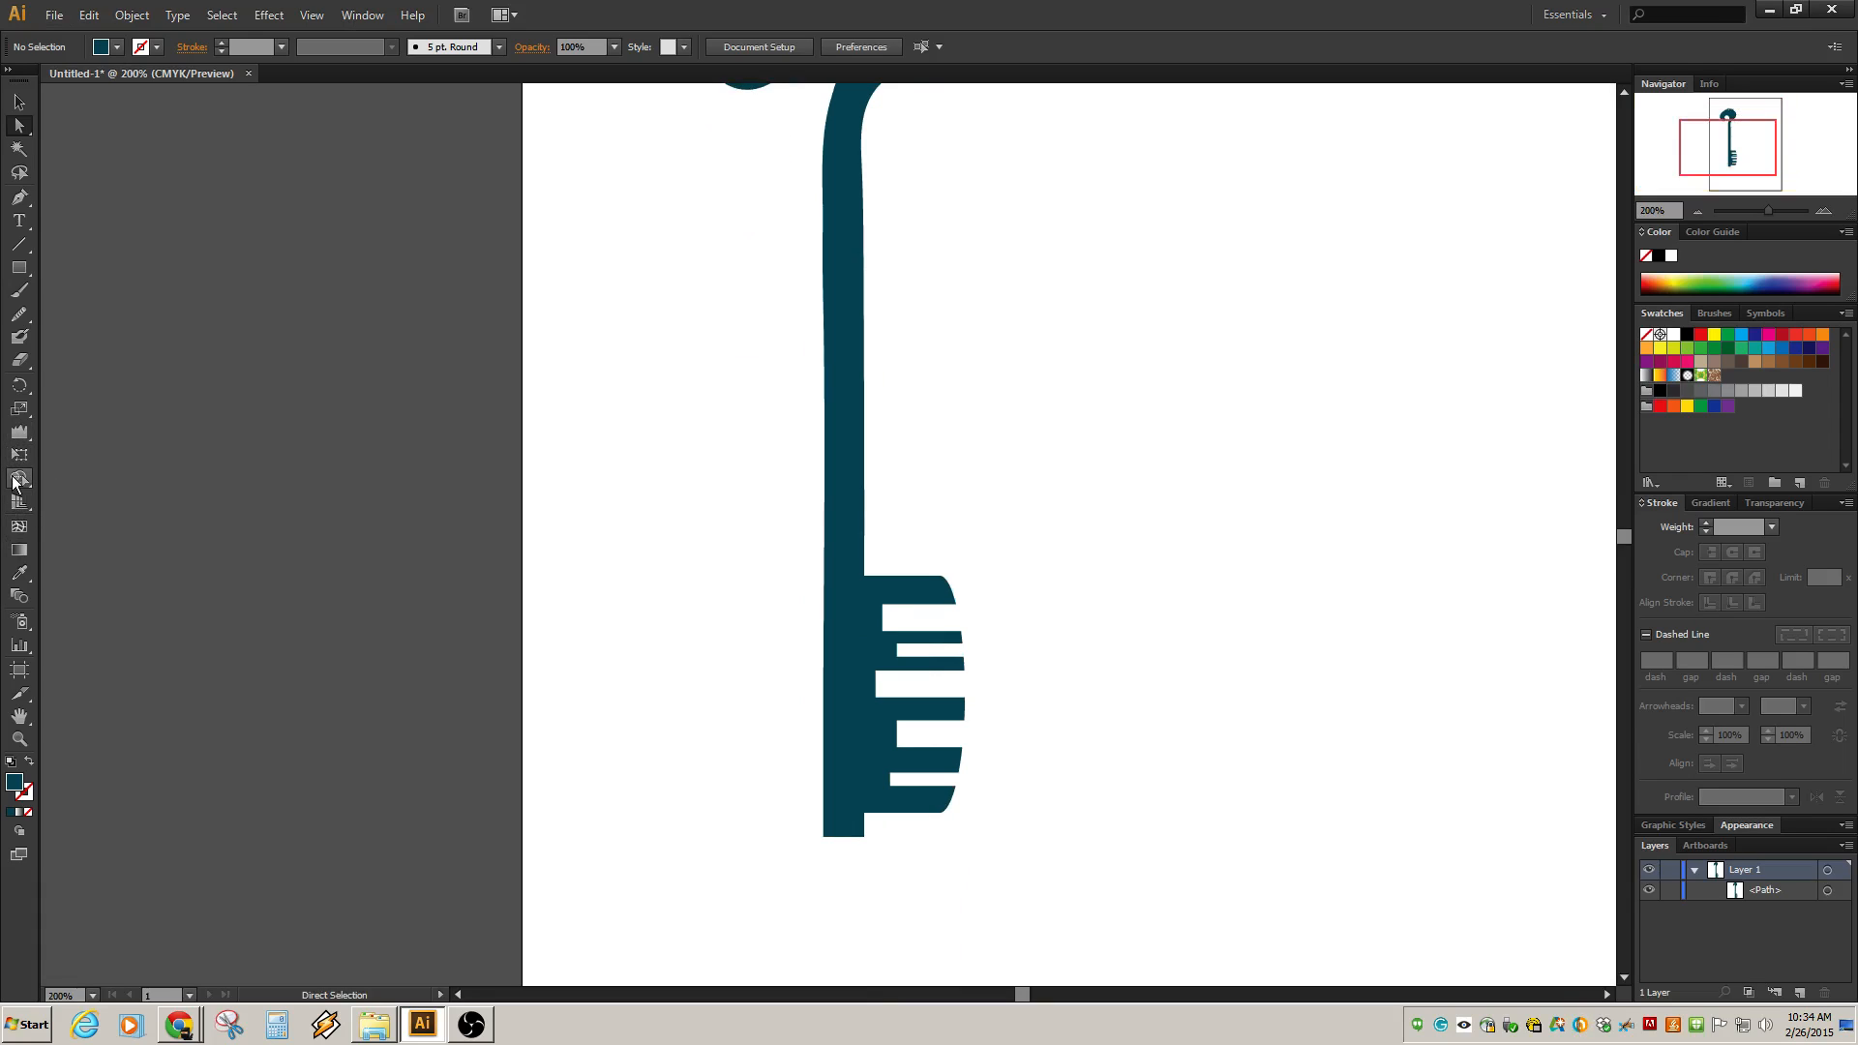
pyautogui.scroll(-2, 639, 439)
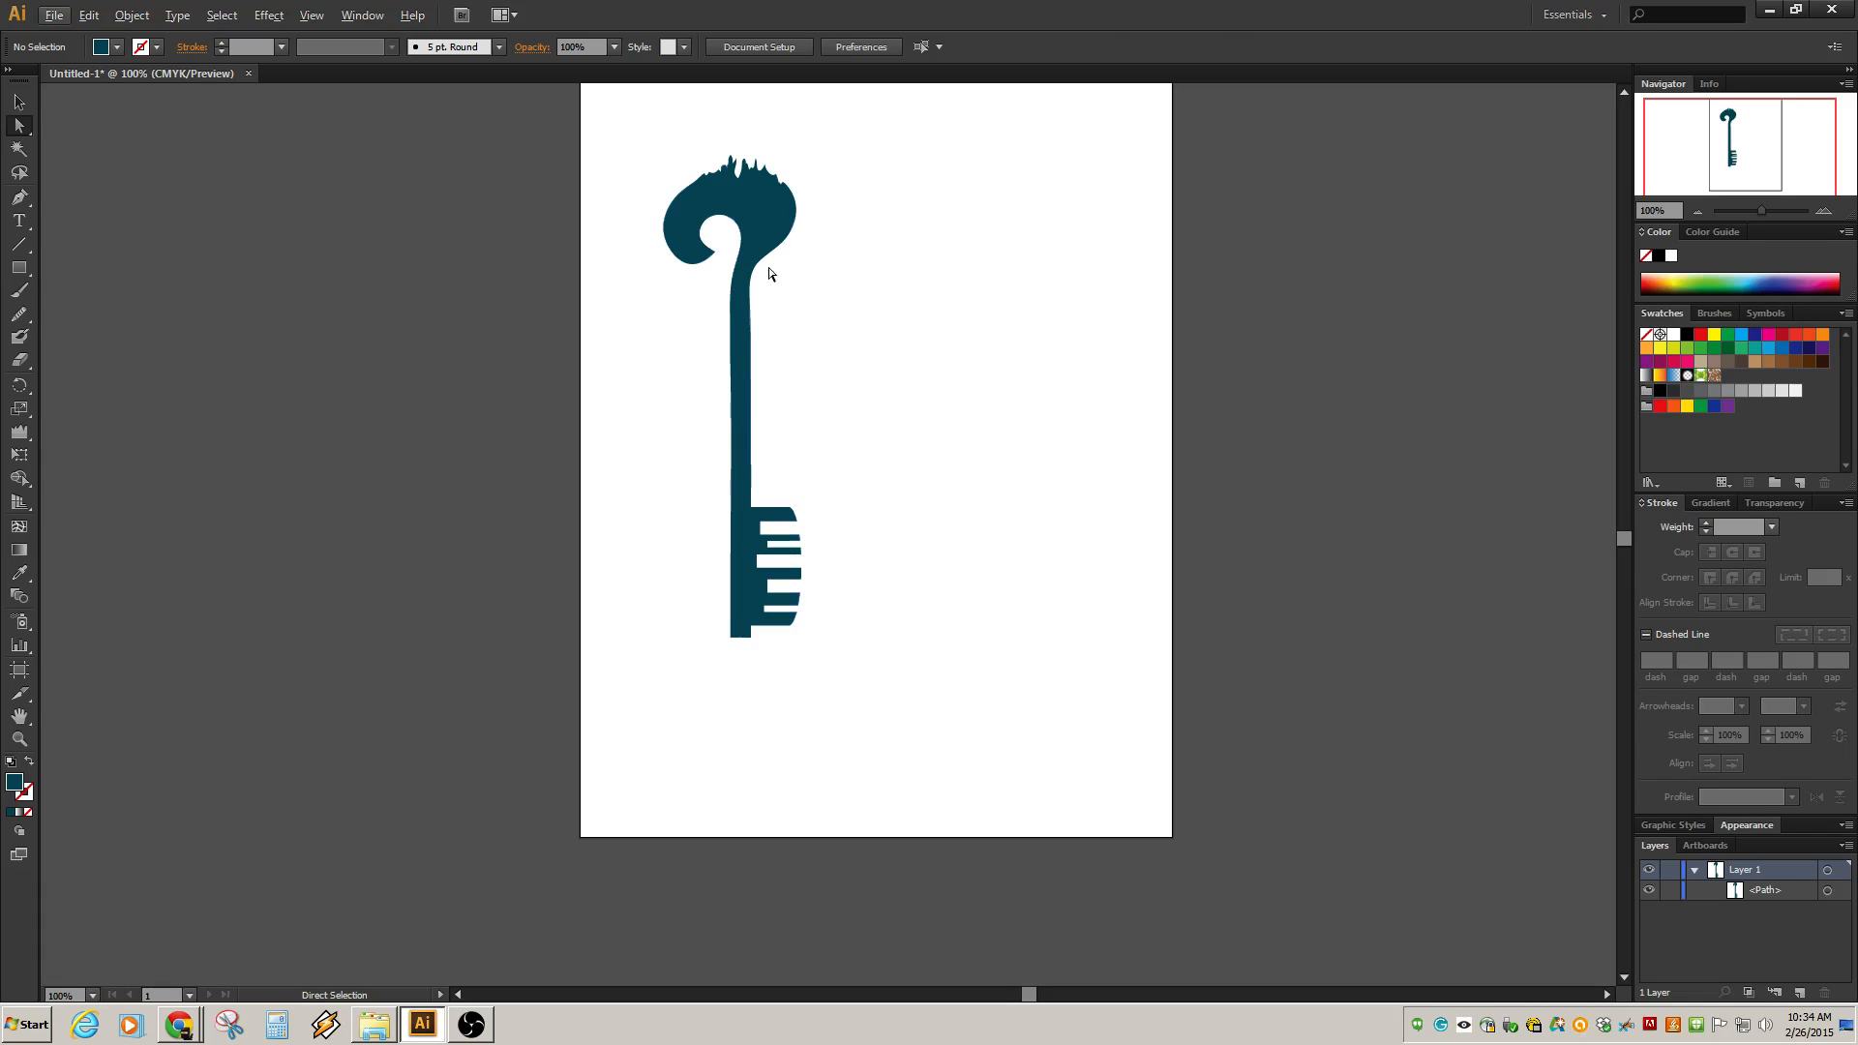
pyautogui.click(771, 242)
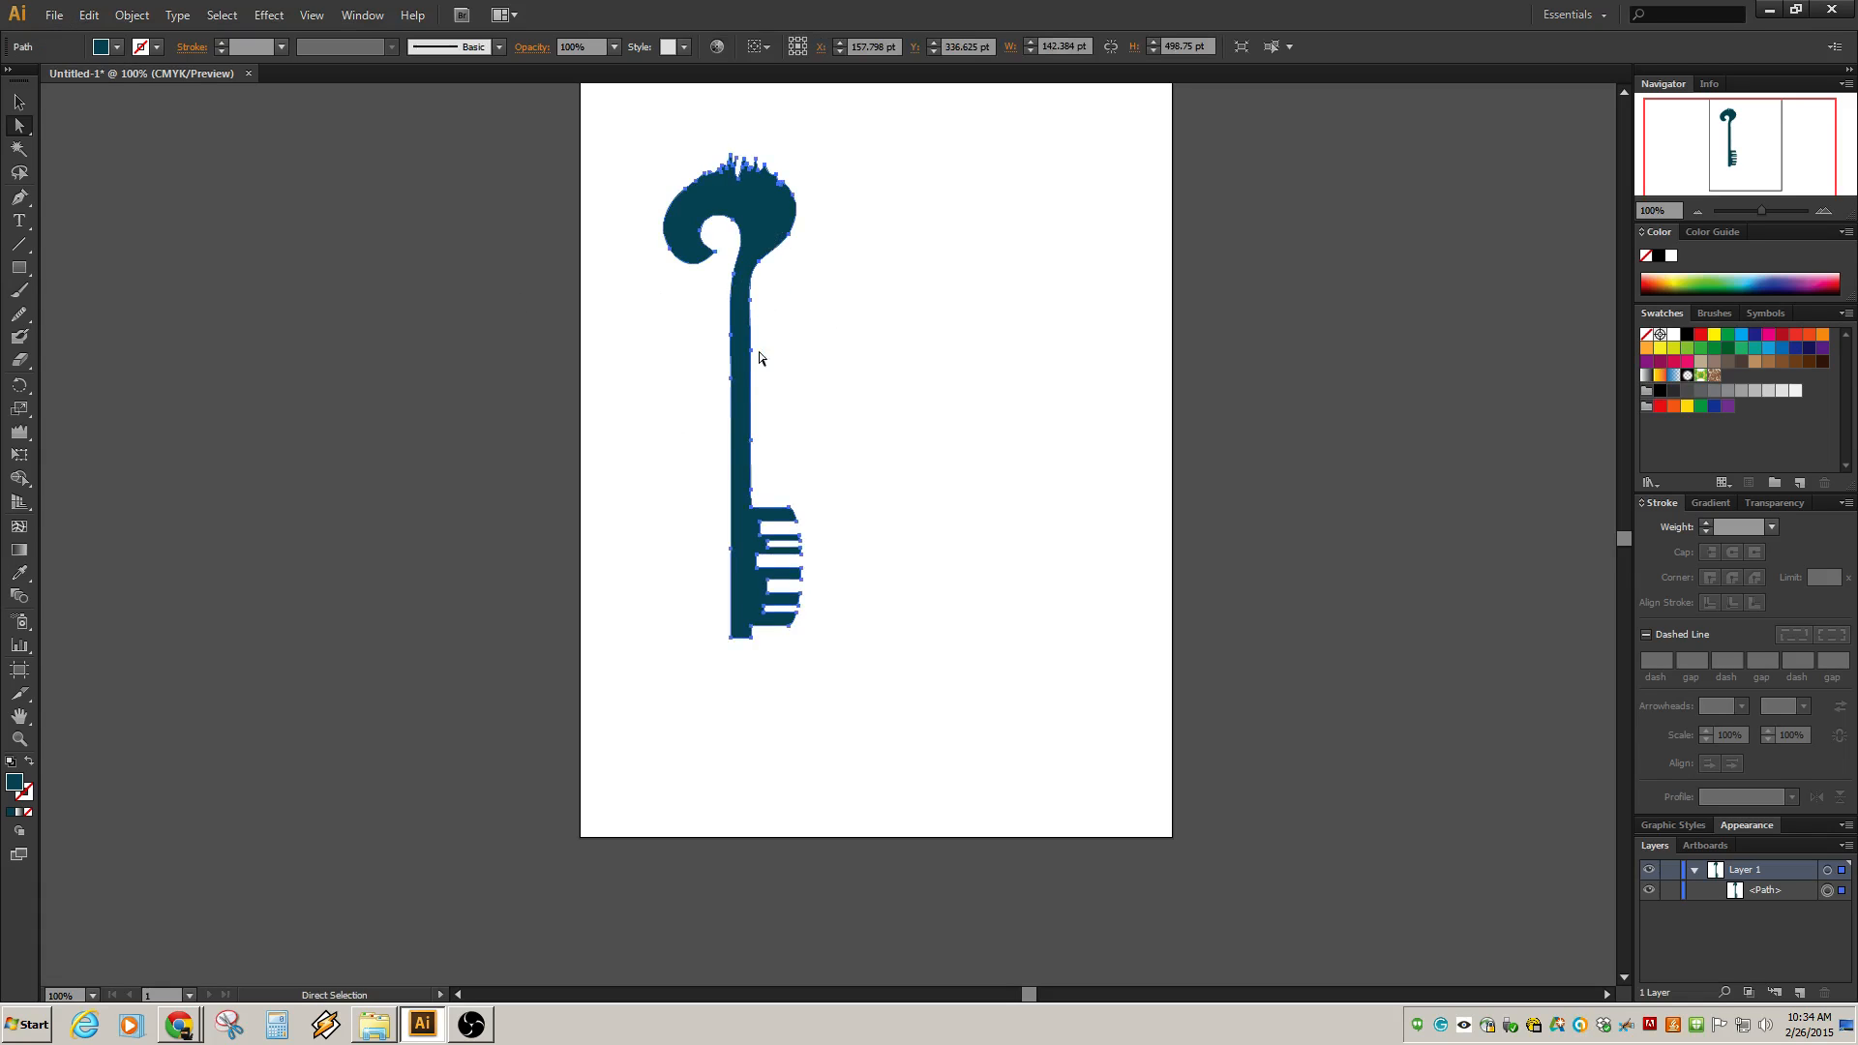
pyautogui.click(760, 279)
pyautogui.click(766, 263)
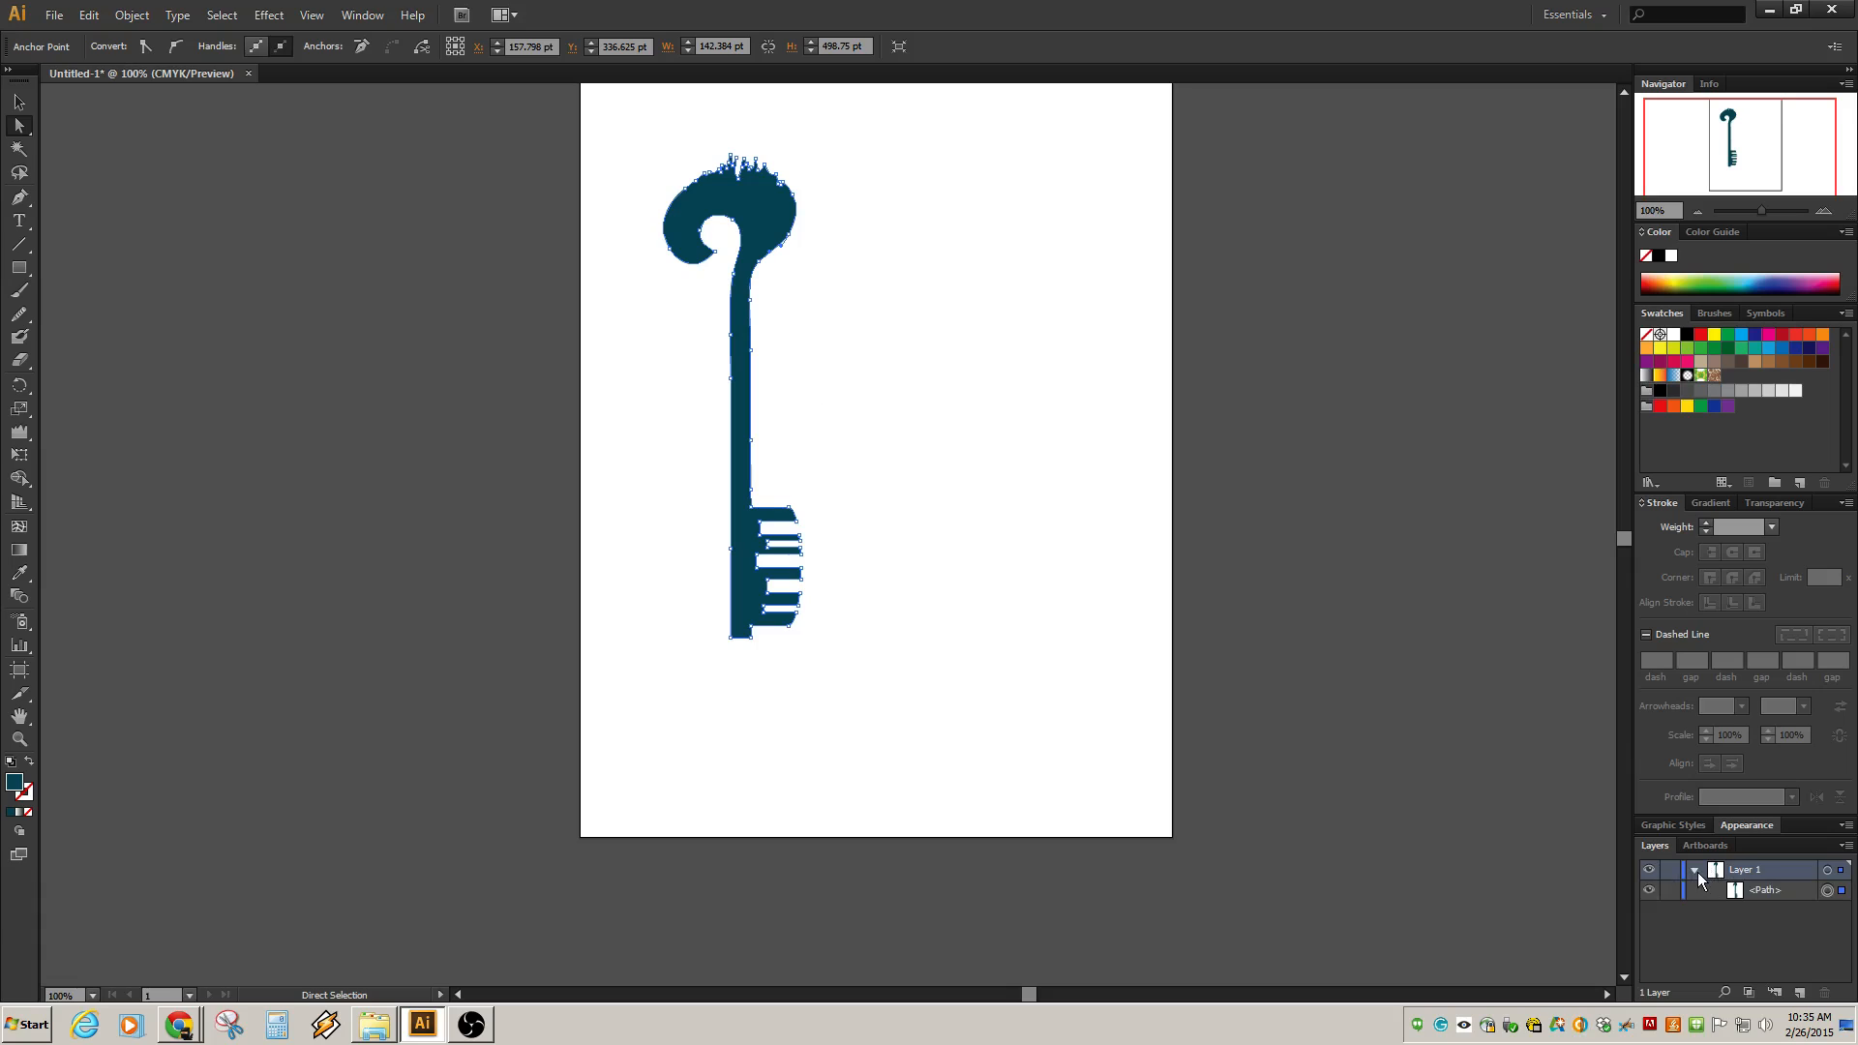
pyautogui.click(1751, 890)
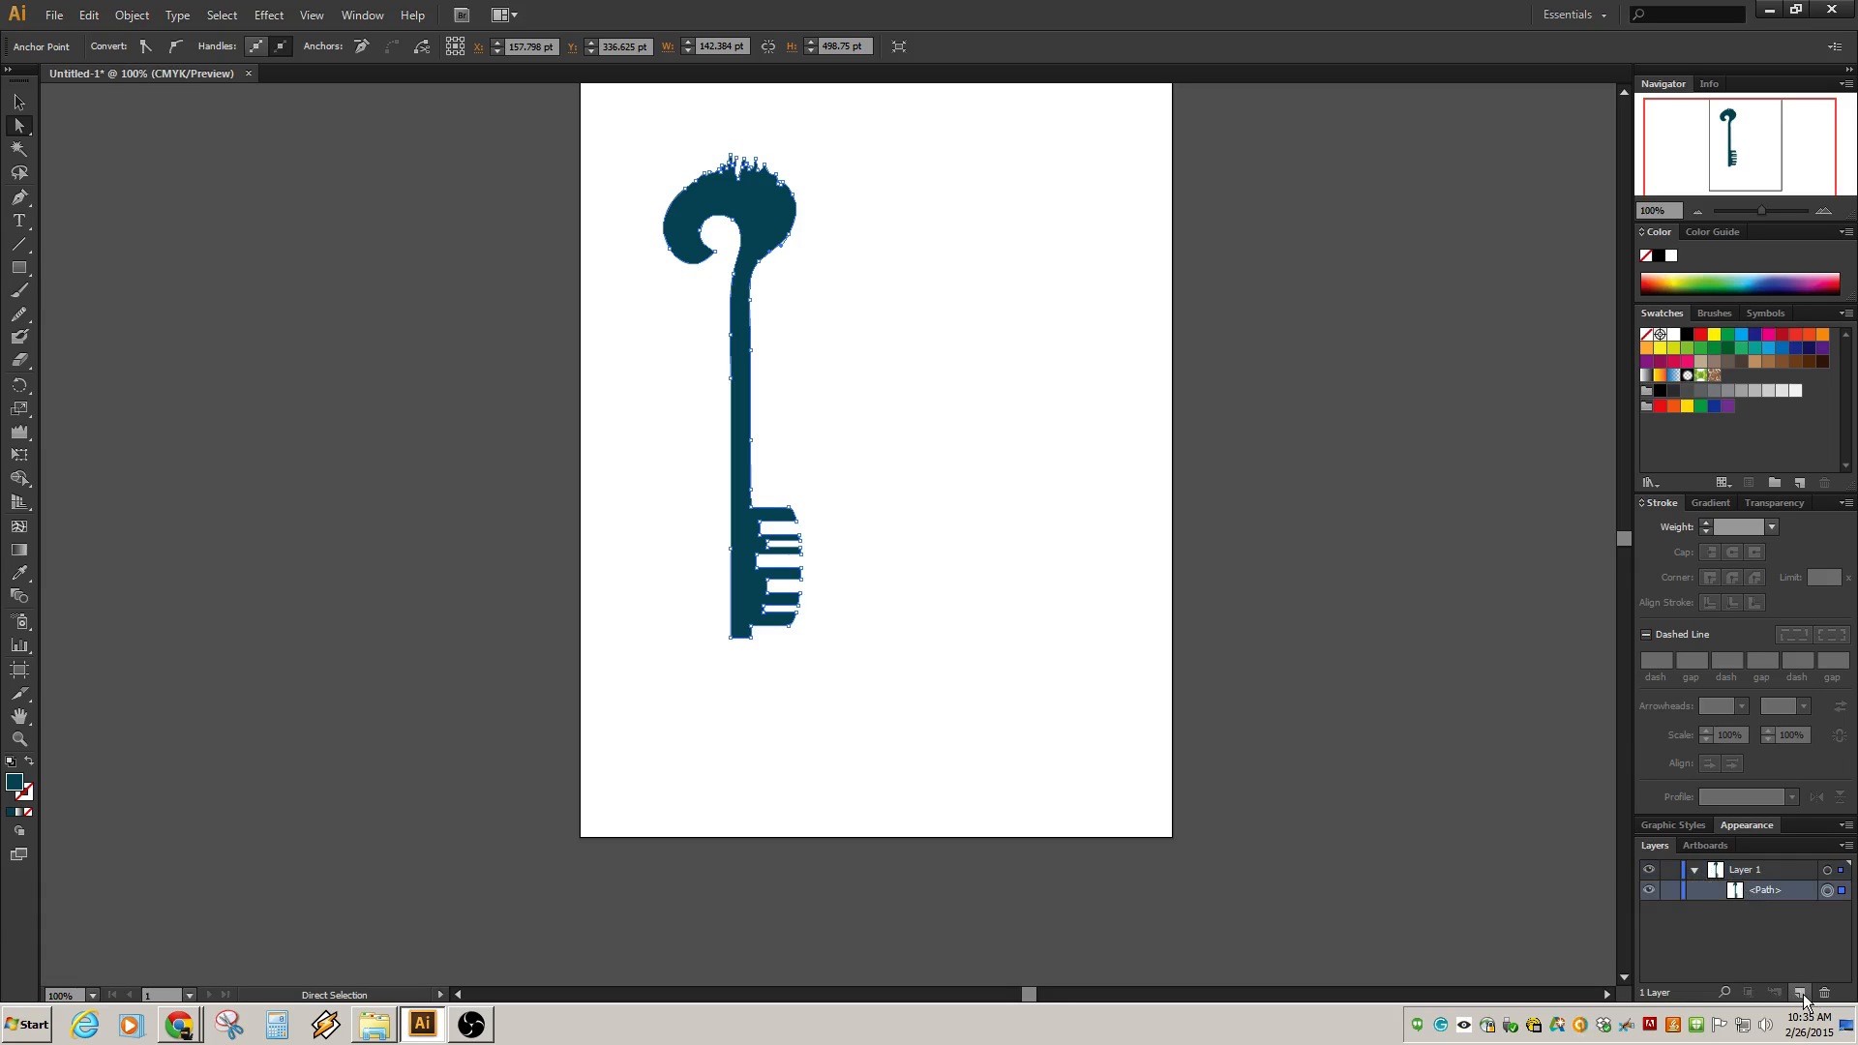
pyautogui.click(1801, 994)
pyautogui.click(1736, 912)
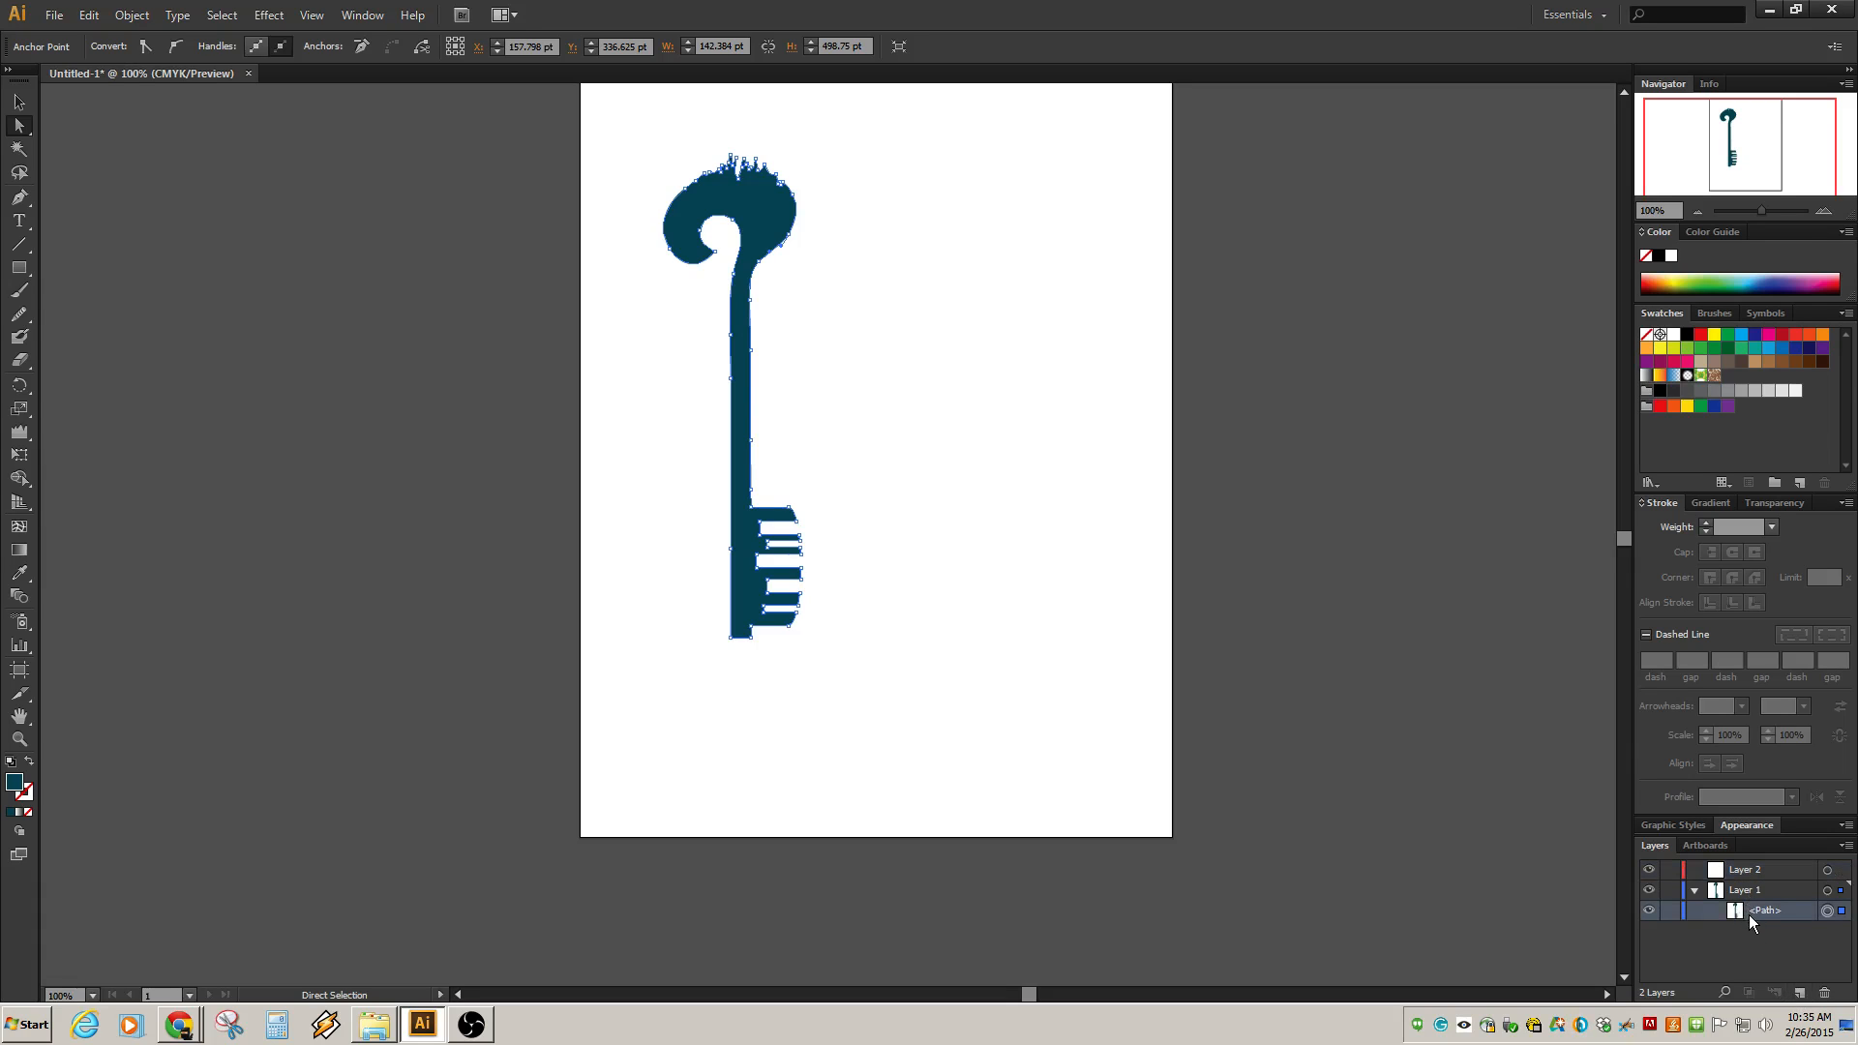
pyautogui.click(743, 374)
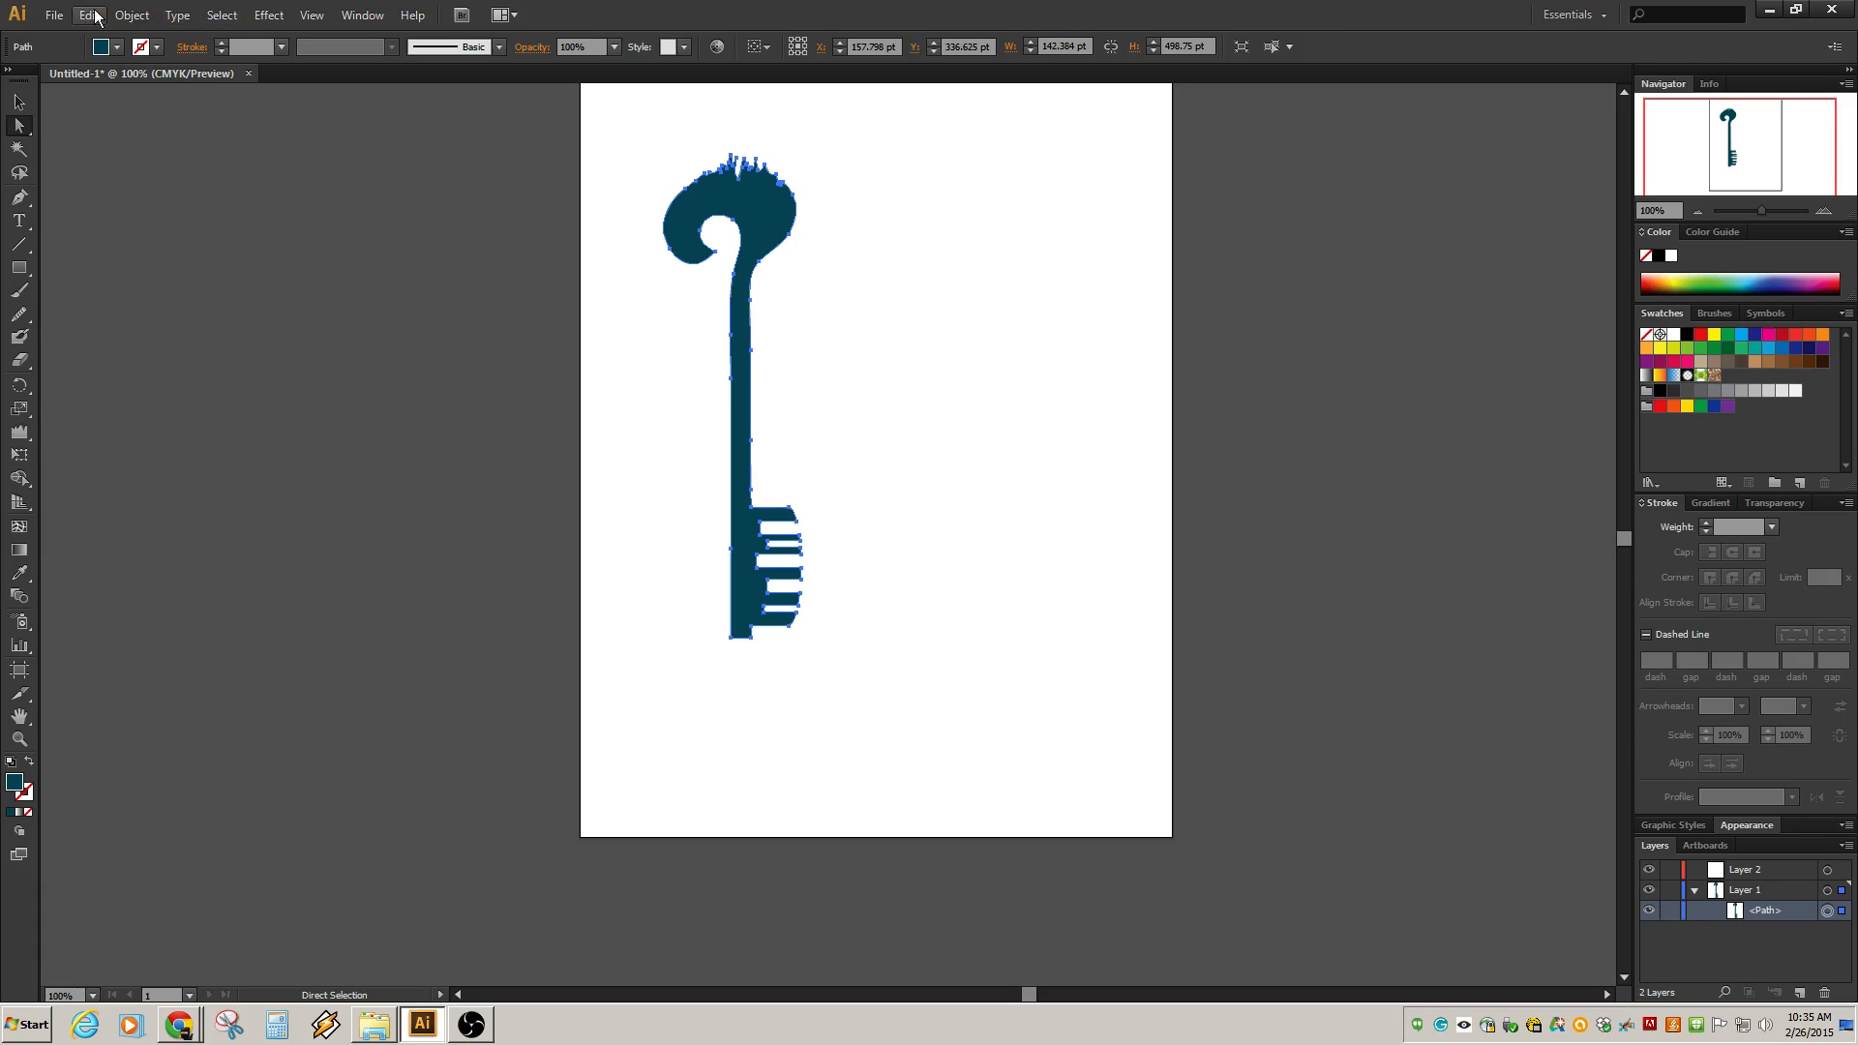
# Copy the key path, paste it in front, and move the pasted copy onto Layer 2.
pyautogui.click(127, 15)
pyautogui.moveTo(89, 16)
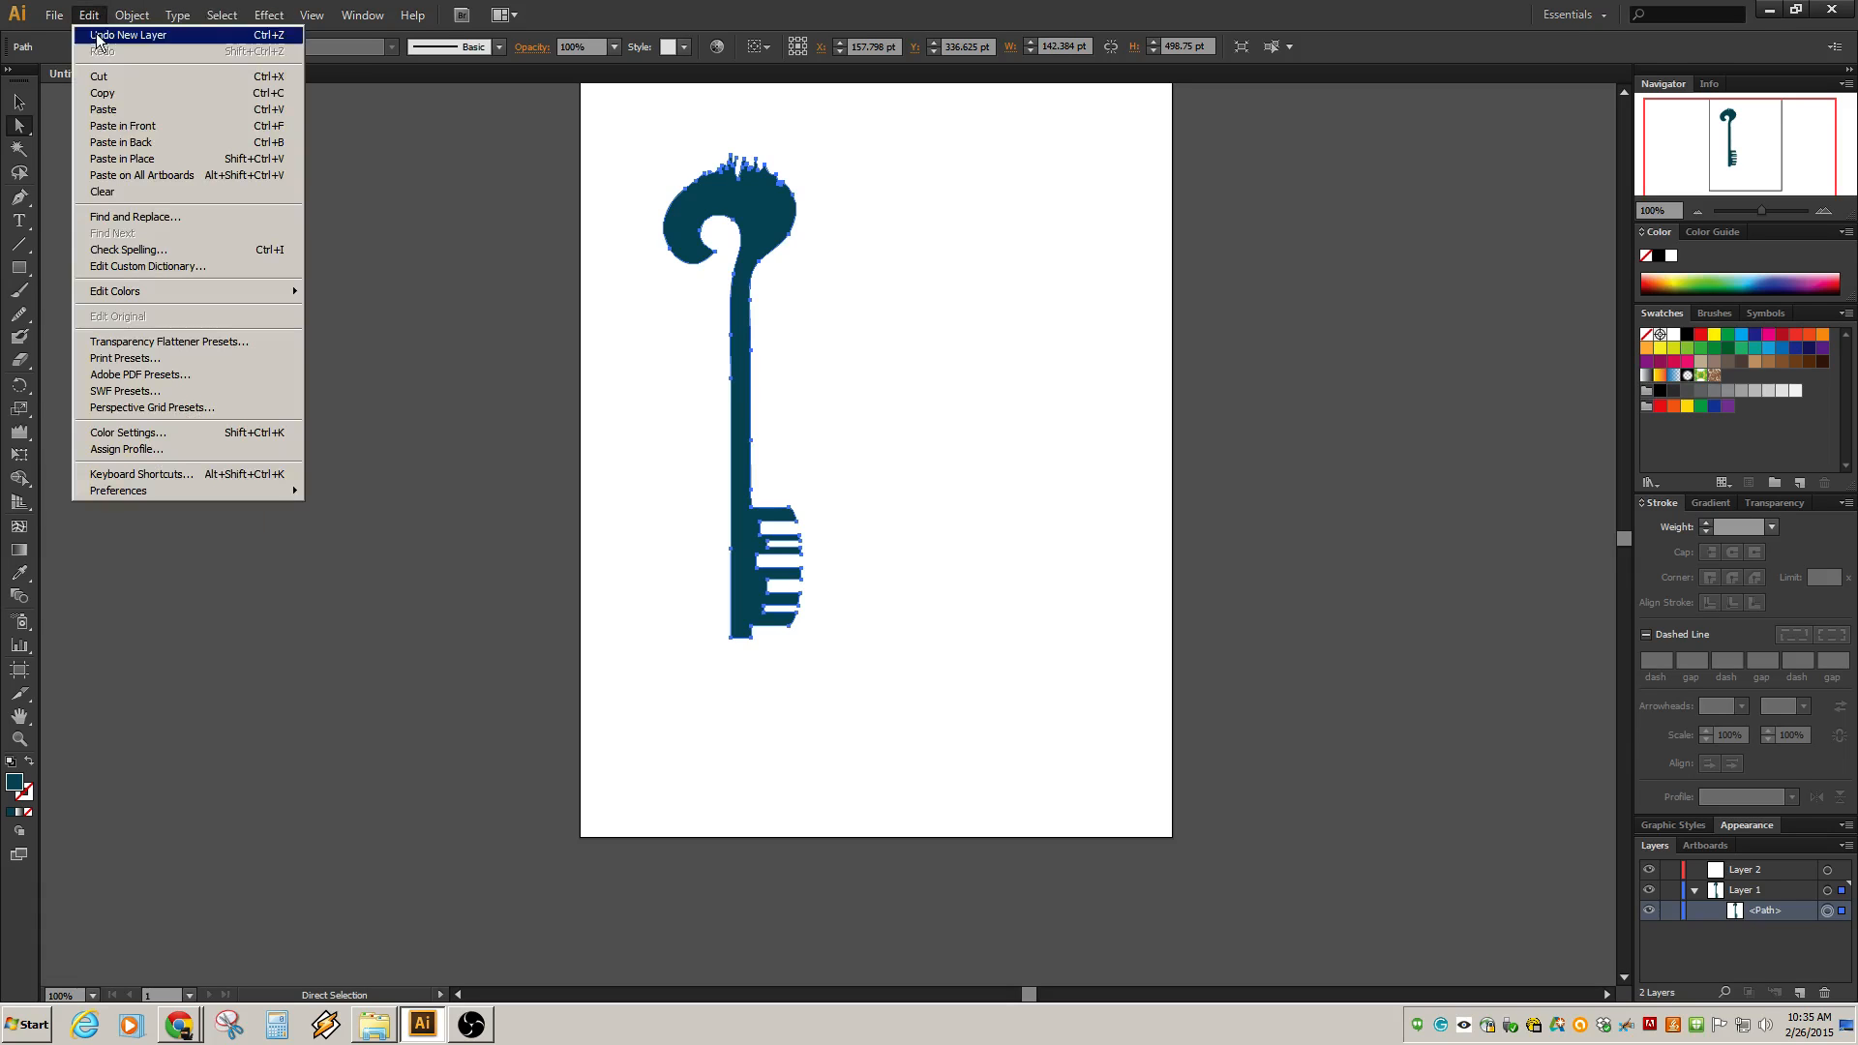
pyautogui.click(109, 97)
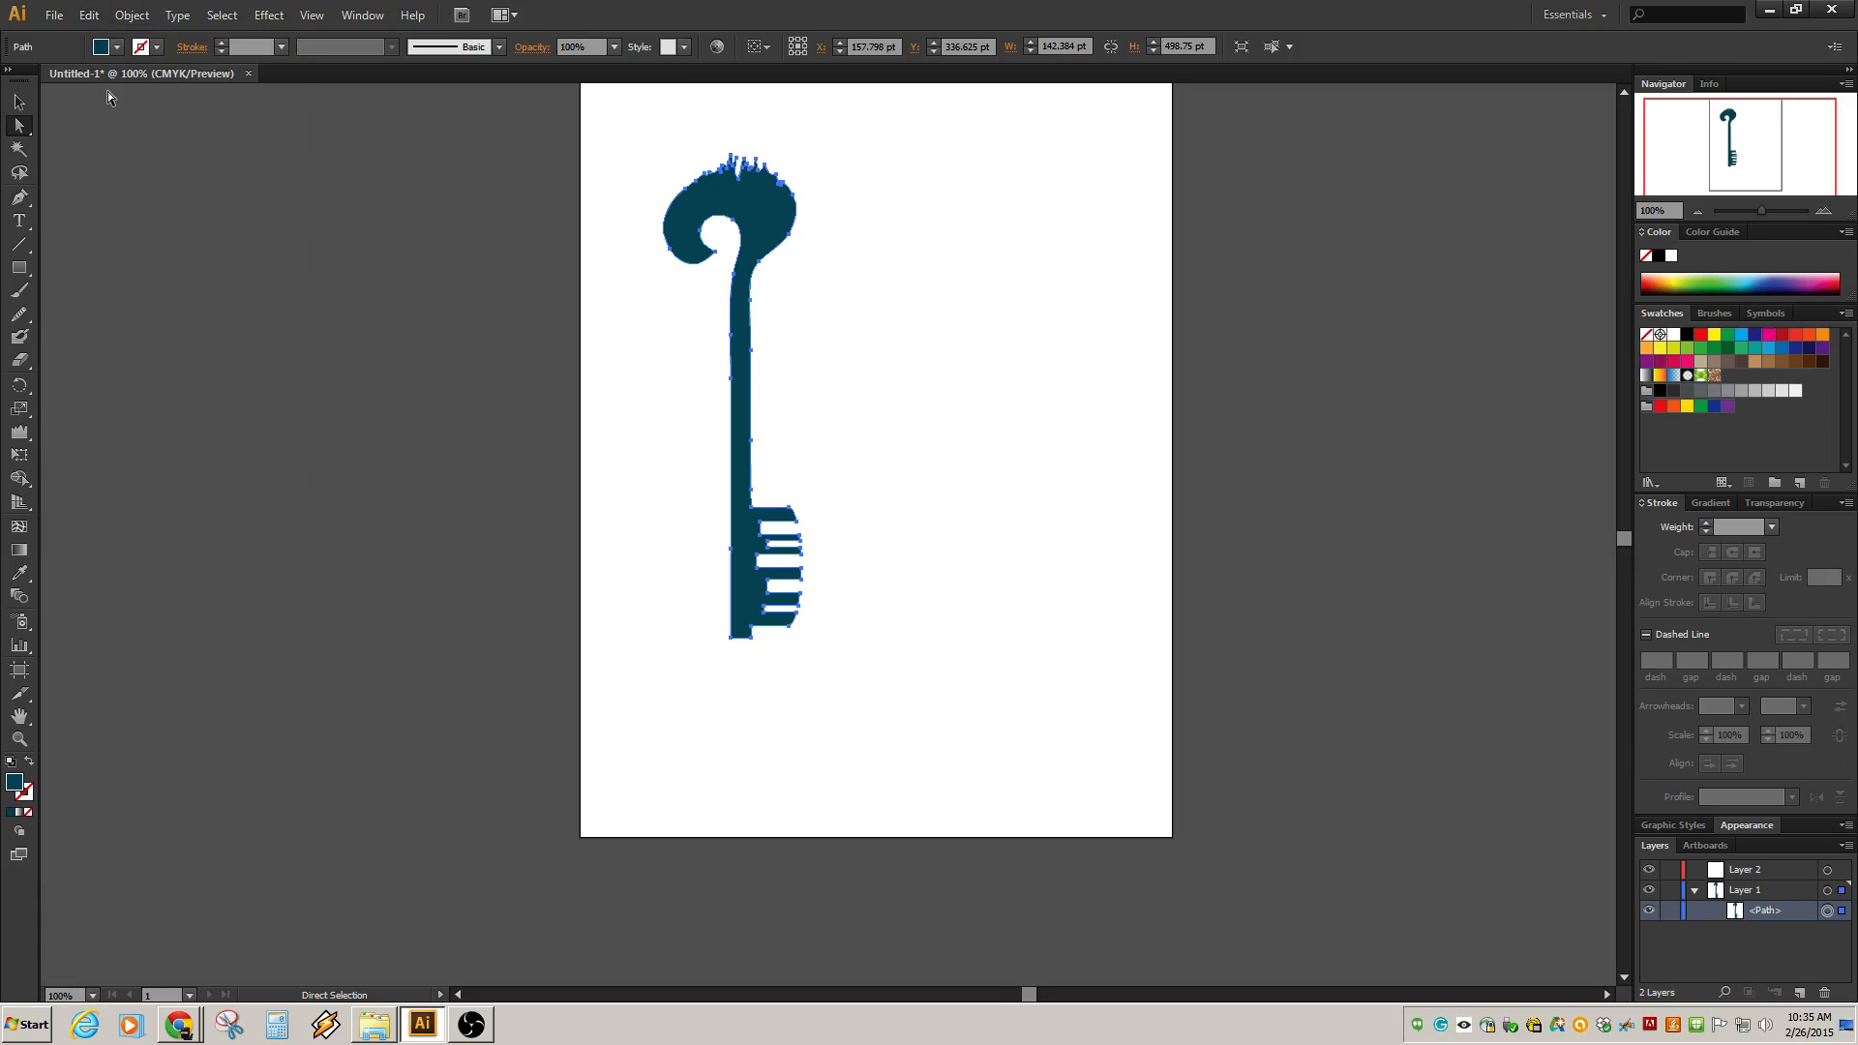
pyautogui.click(89, 15)
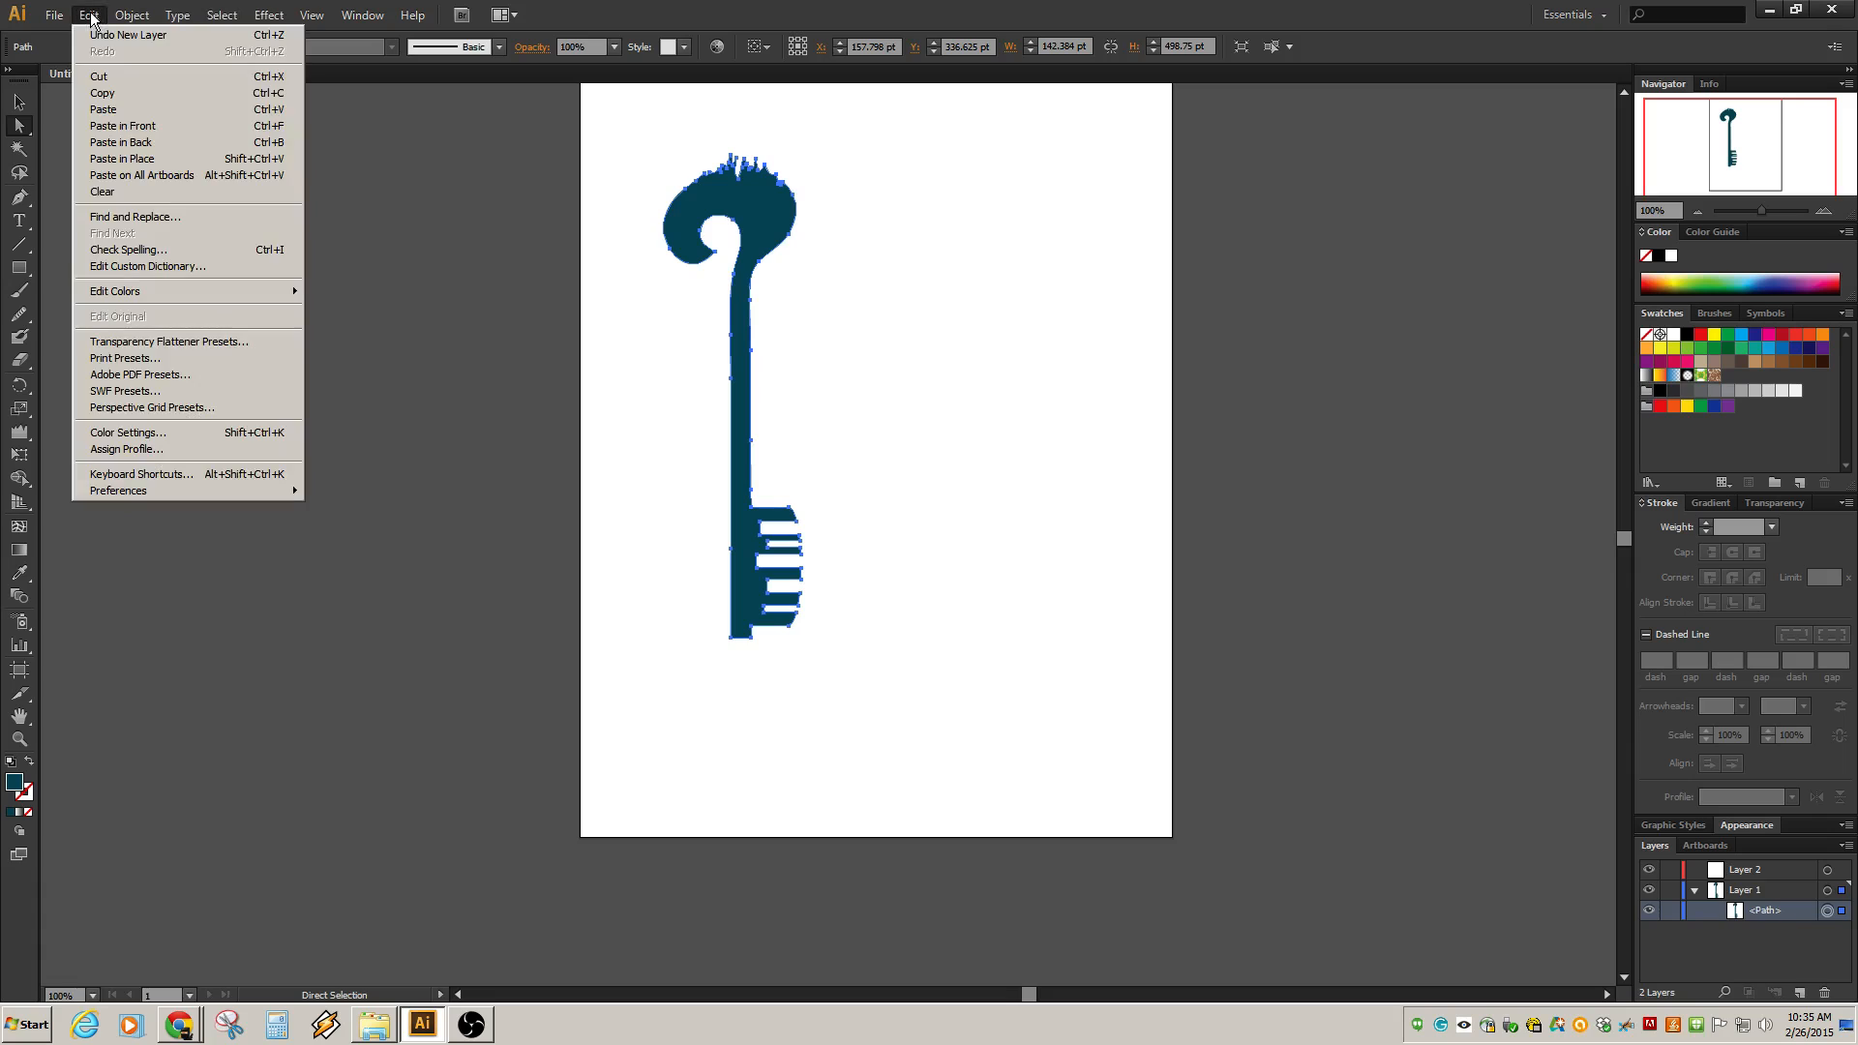
pyautogui.click(97, 127)
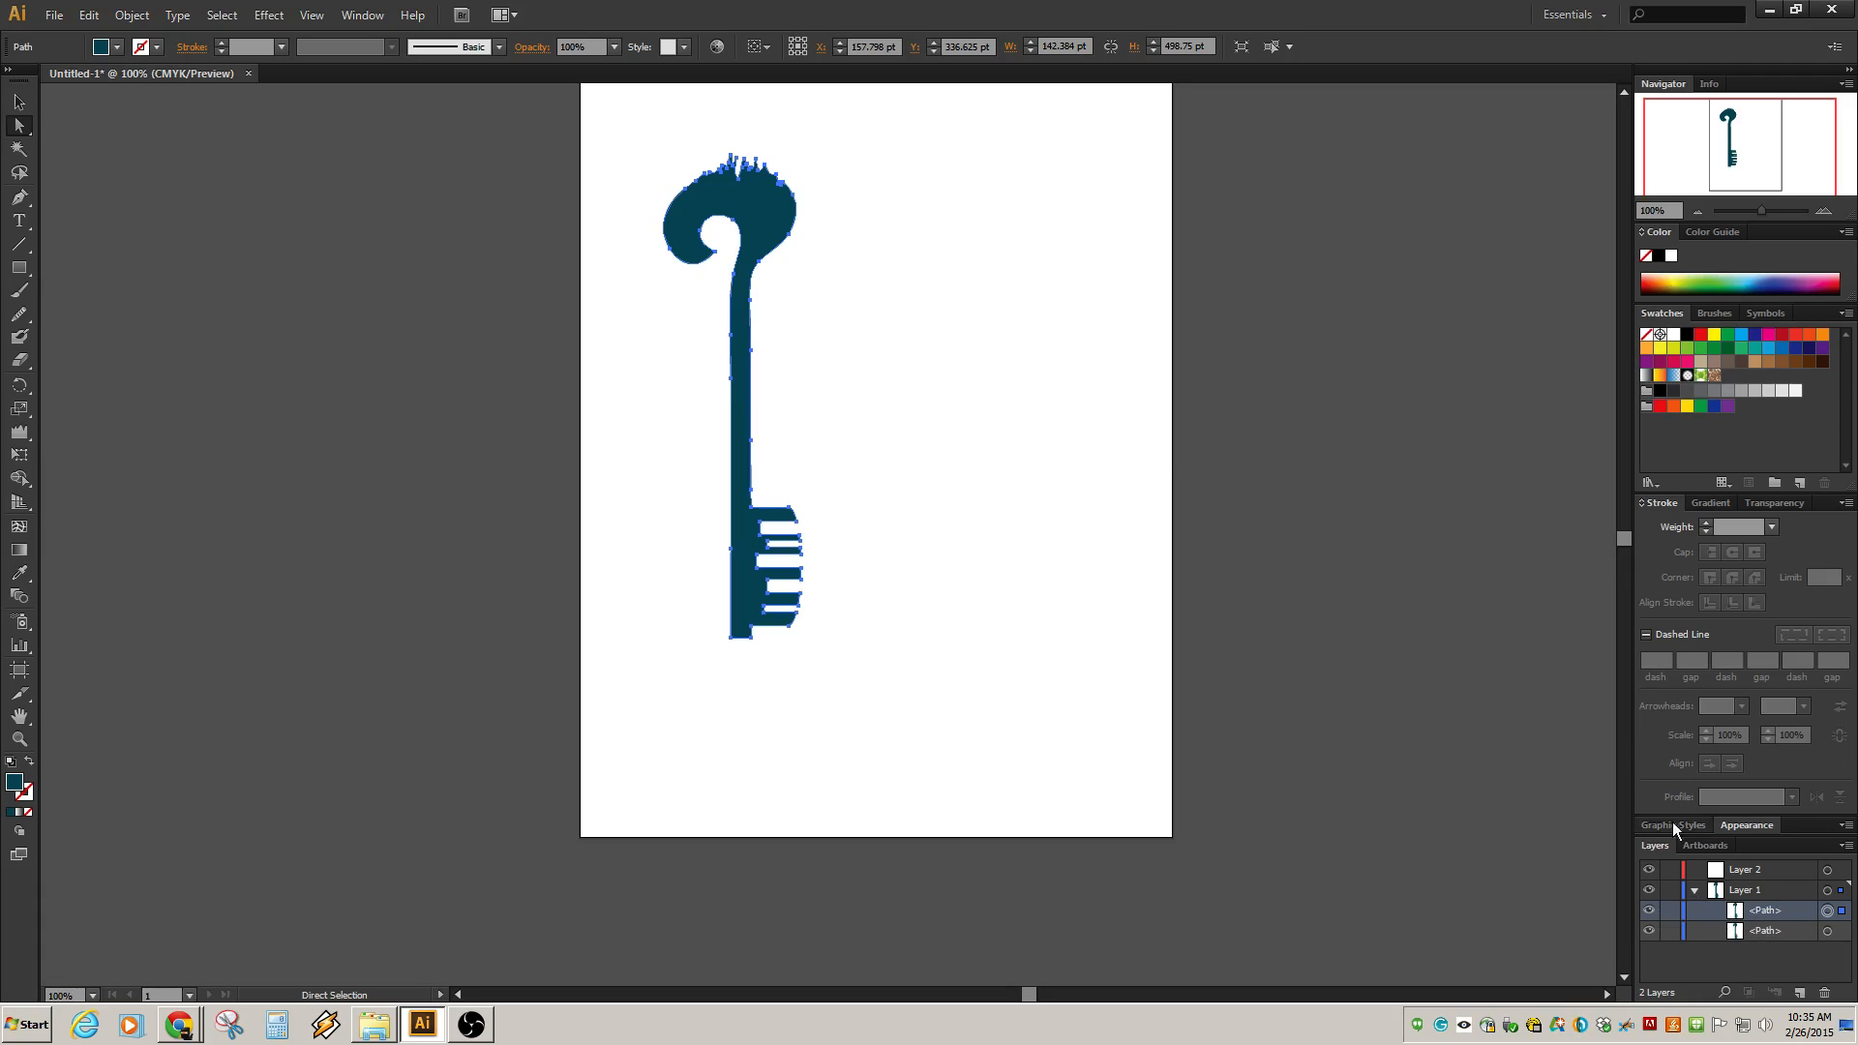
pyautogui.moveTo(1765, 915); pyautogui.dragTo(1765, 873)
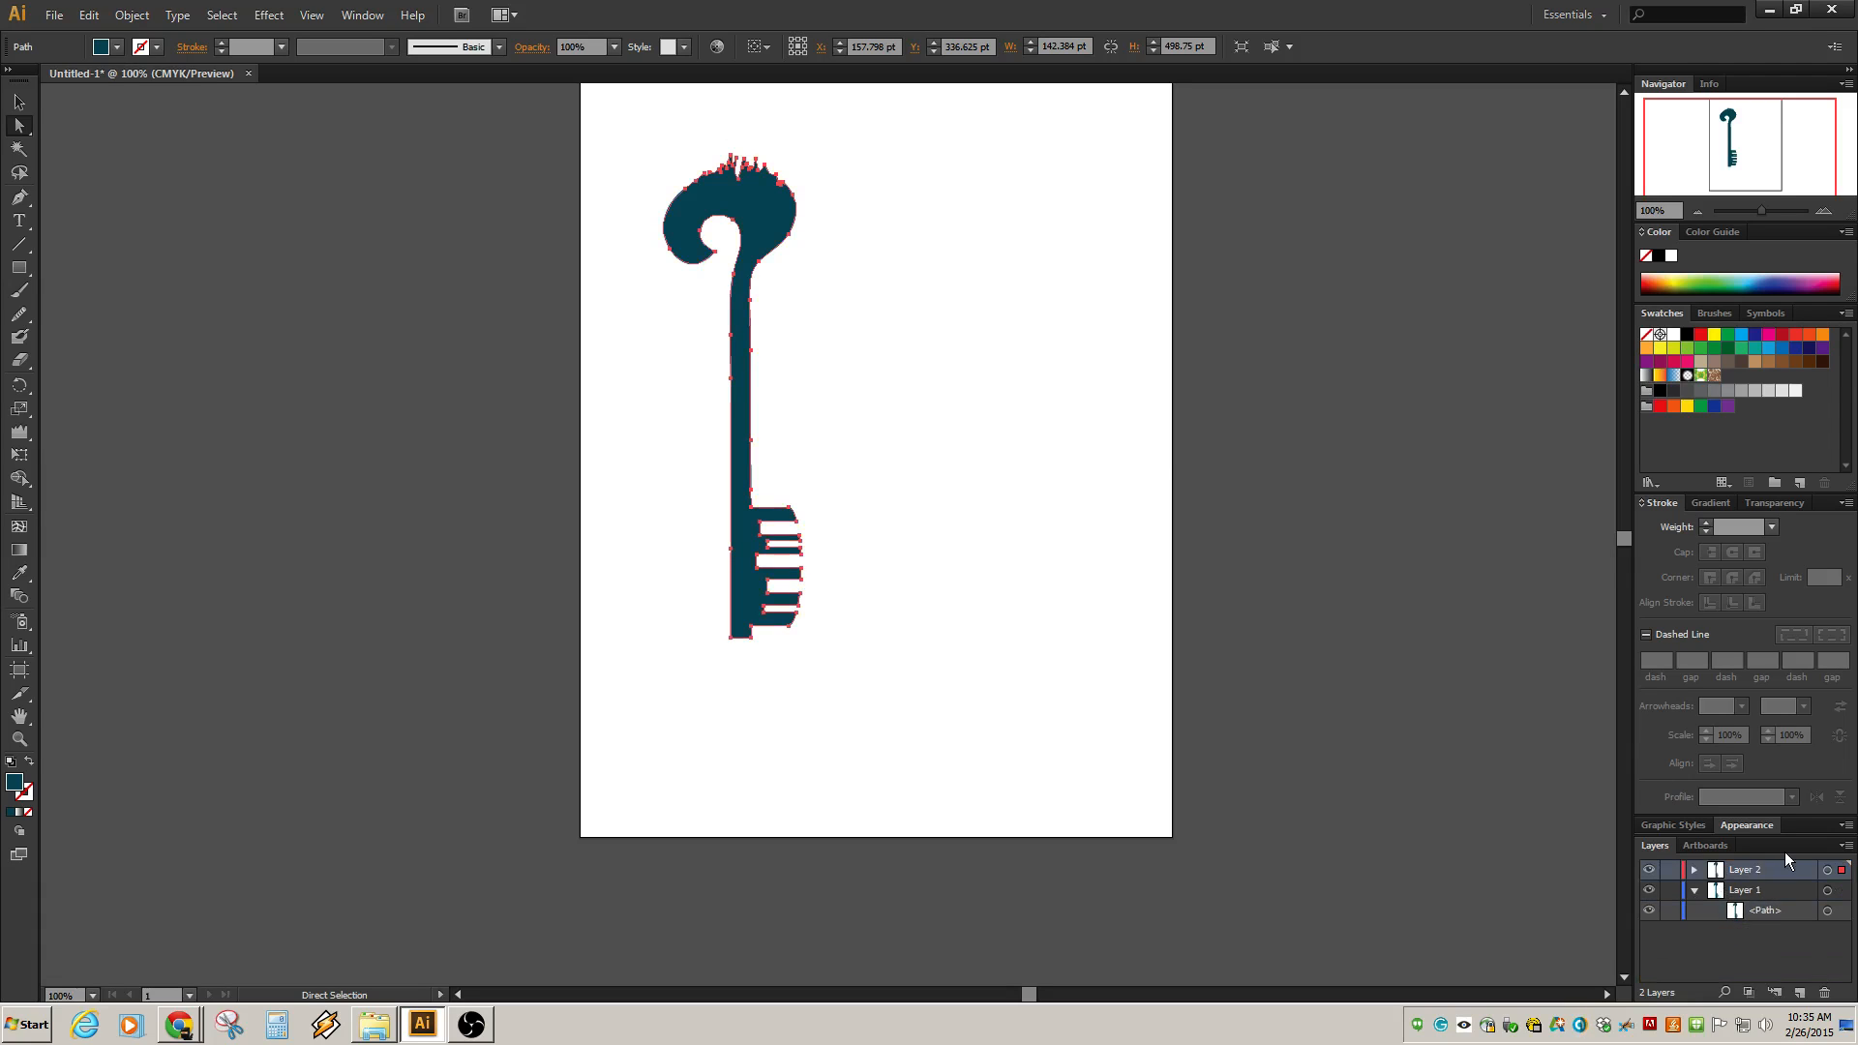
# Collapse Layer 1, lock it, and expand Layer 2 to reveal the copied path.
pyautogui.click(1695, 891)
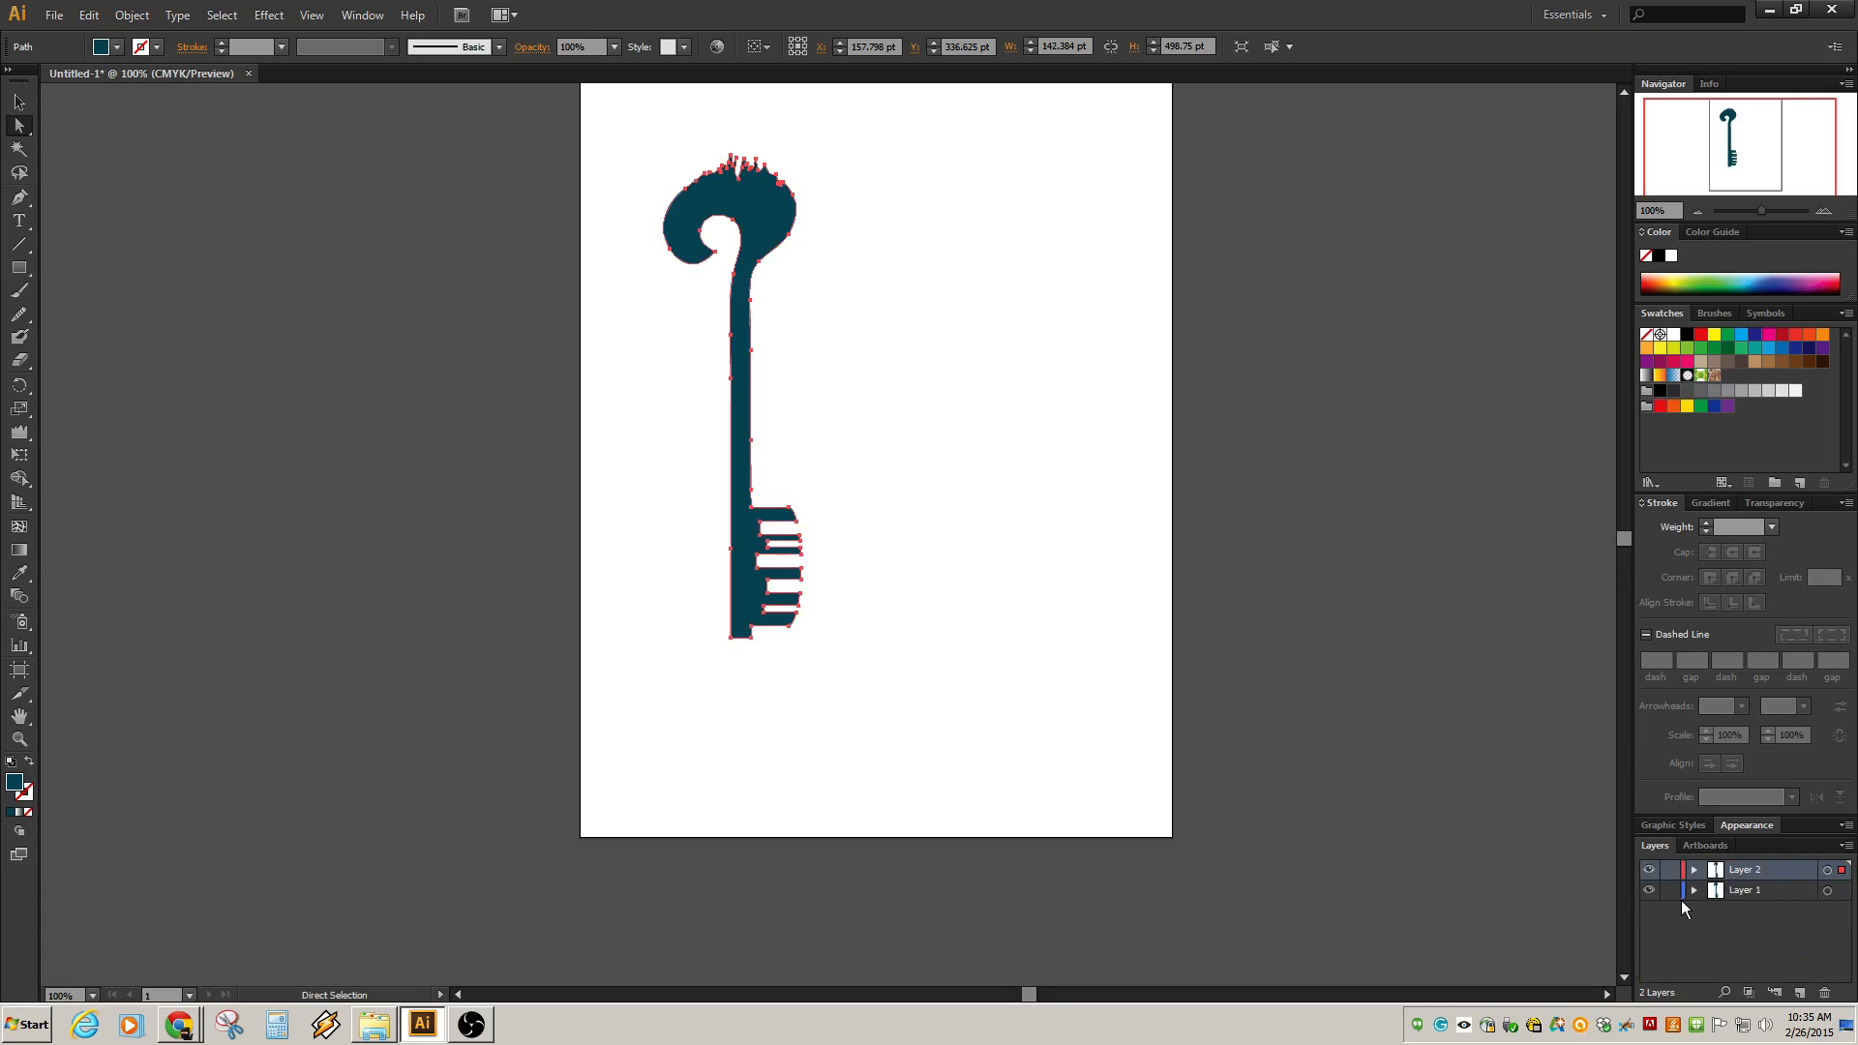
pyautogui.click(1649, 872)
pyautogui.click(1651, 872)
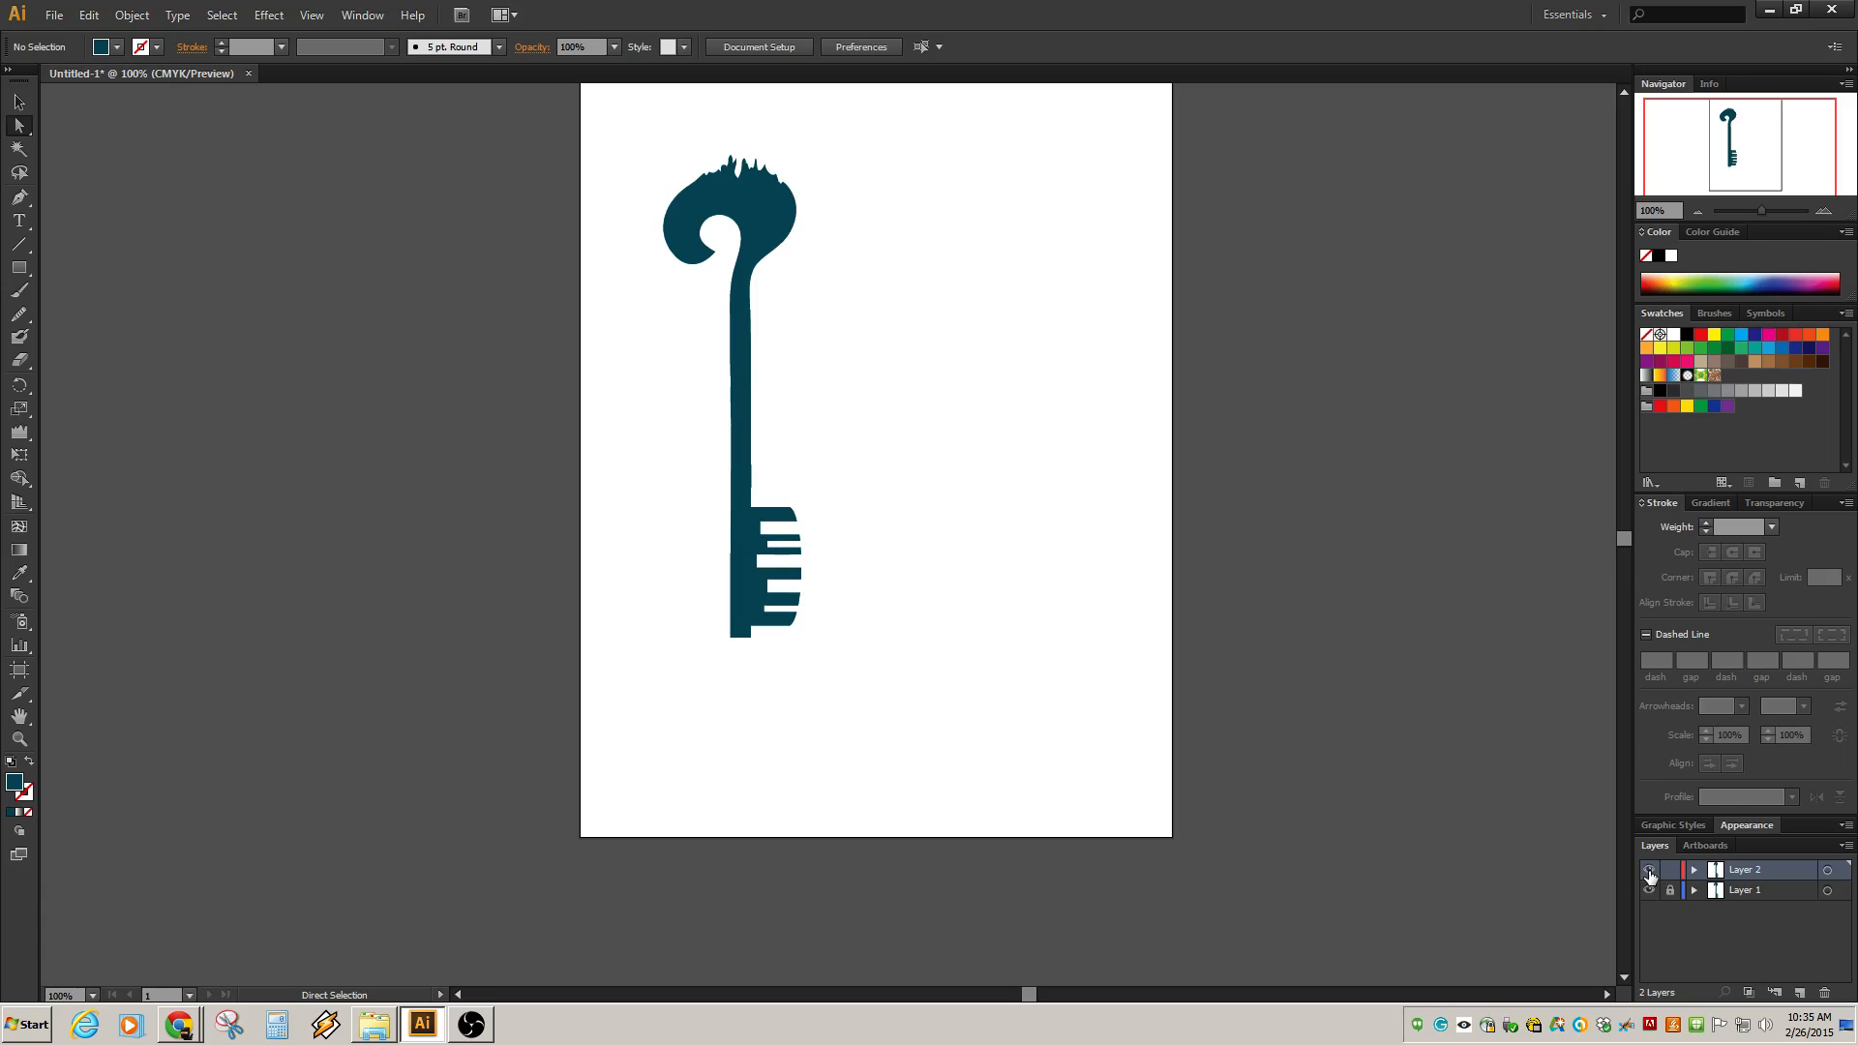
pyautogui.click(1652, 869)
pyautogui.click(1652, 872)
pyautogui.click(1650, 891)
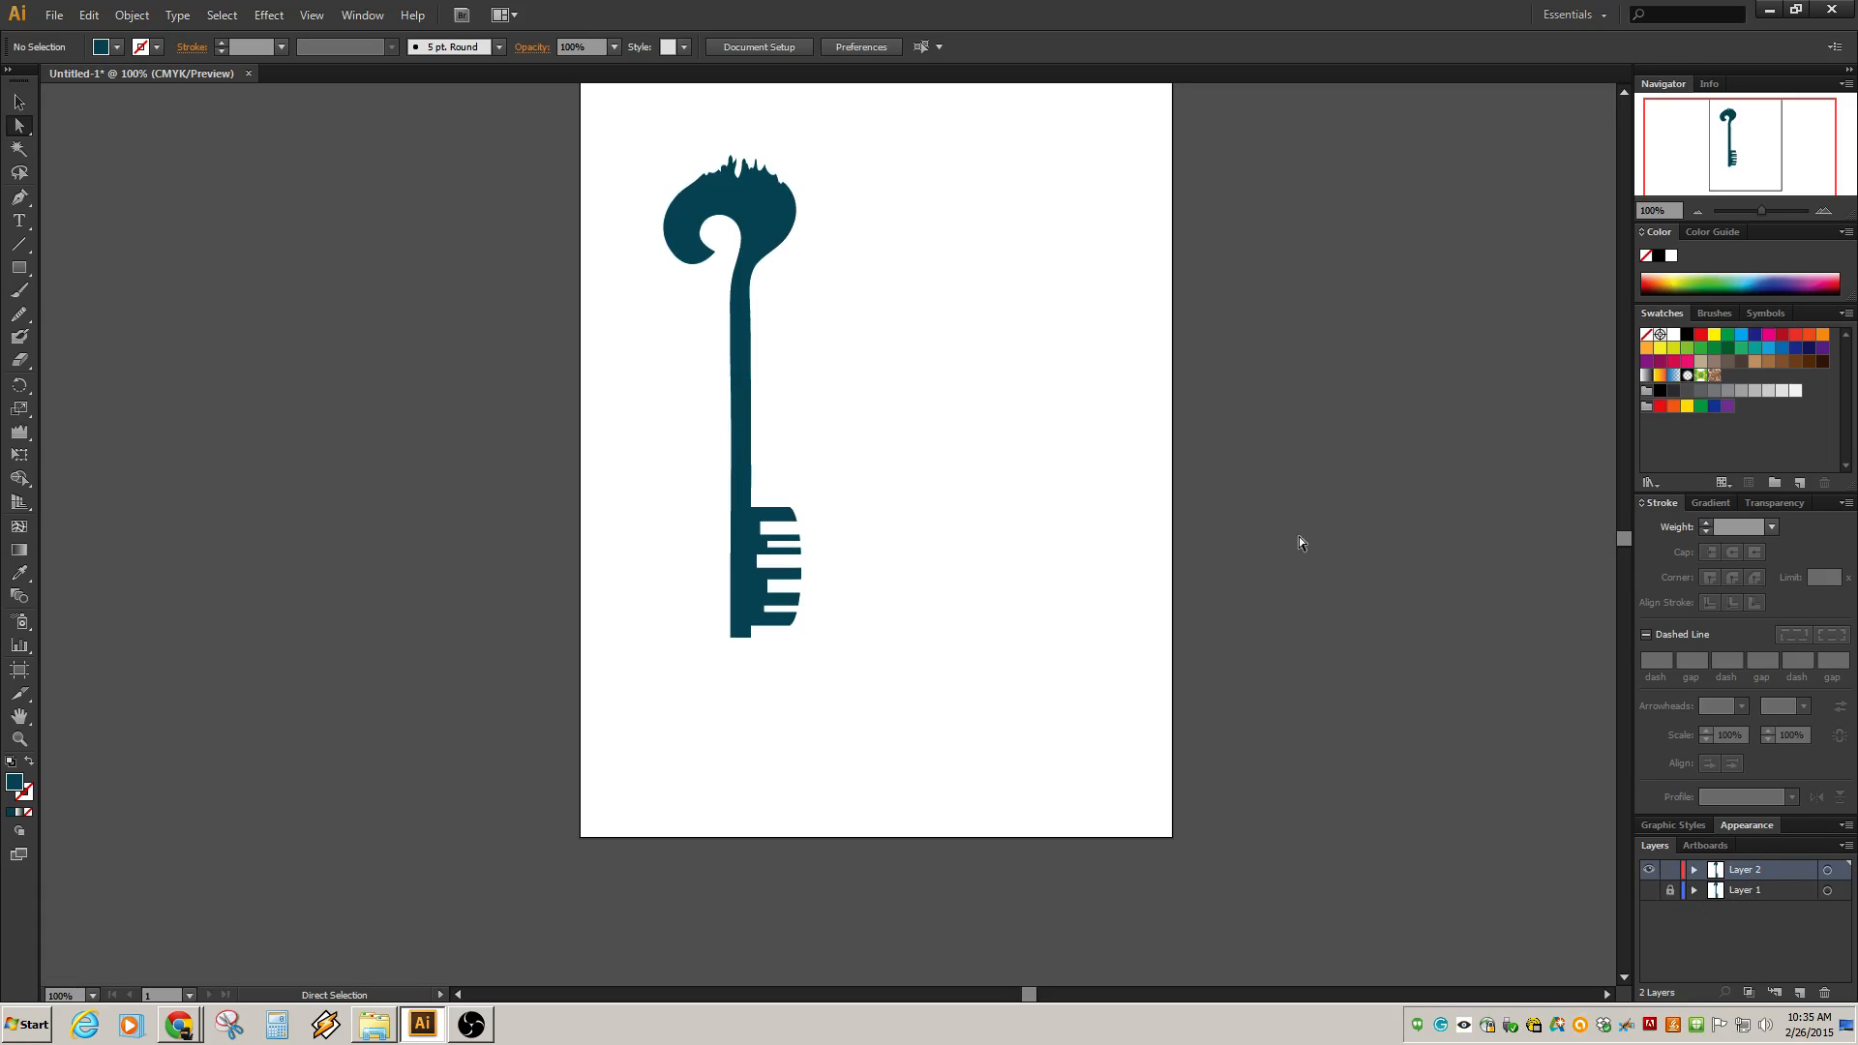
pyautogui.click(1695, 871)
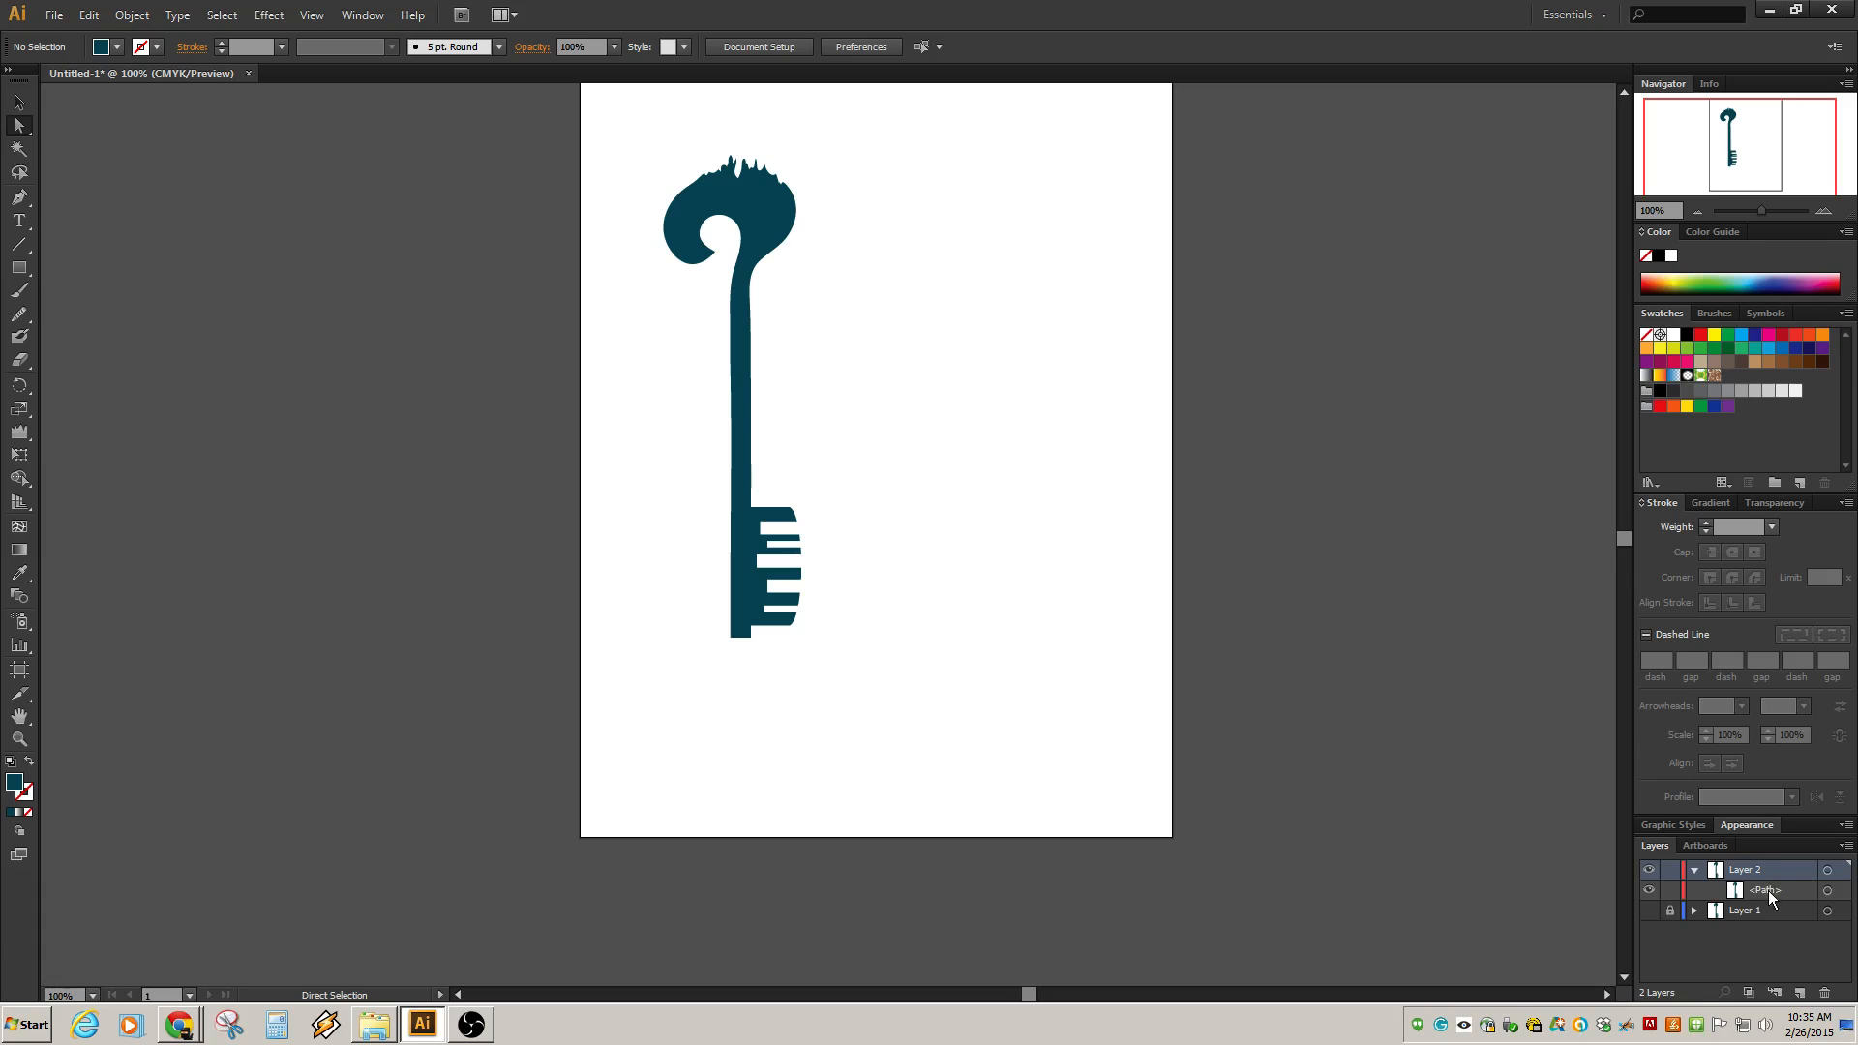
# Duplicate the key path on Layer 2 and offset the copy about 3 pt to the left.
pyautogui.click(744, 368)
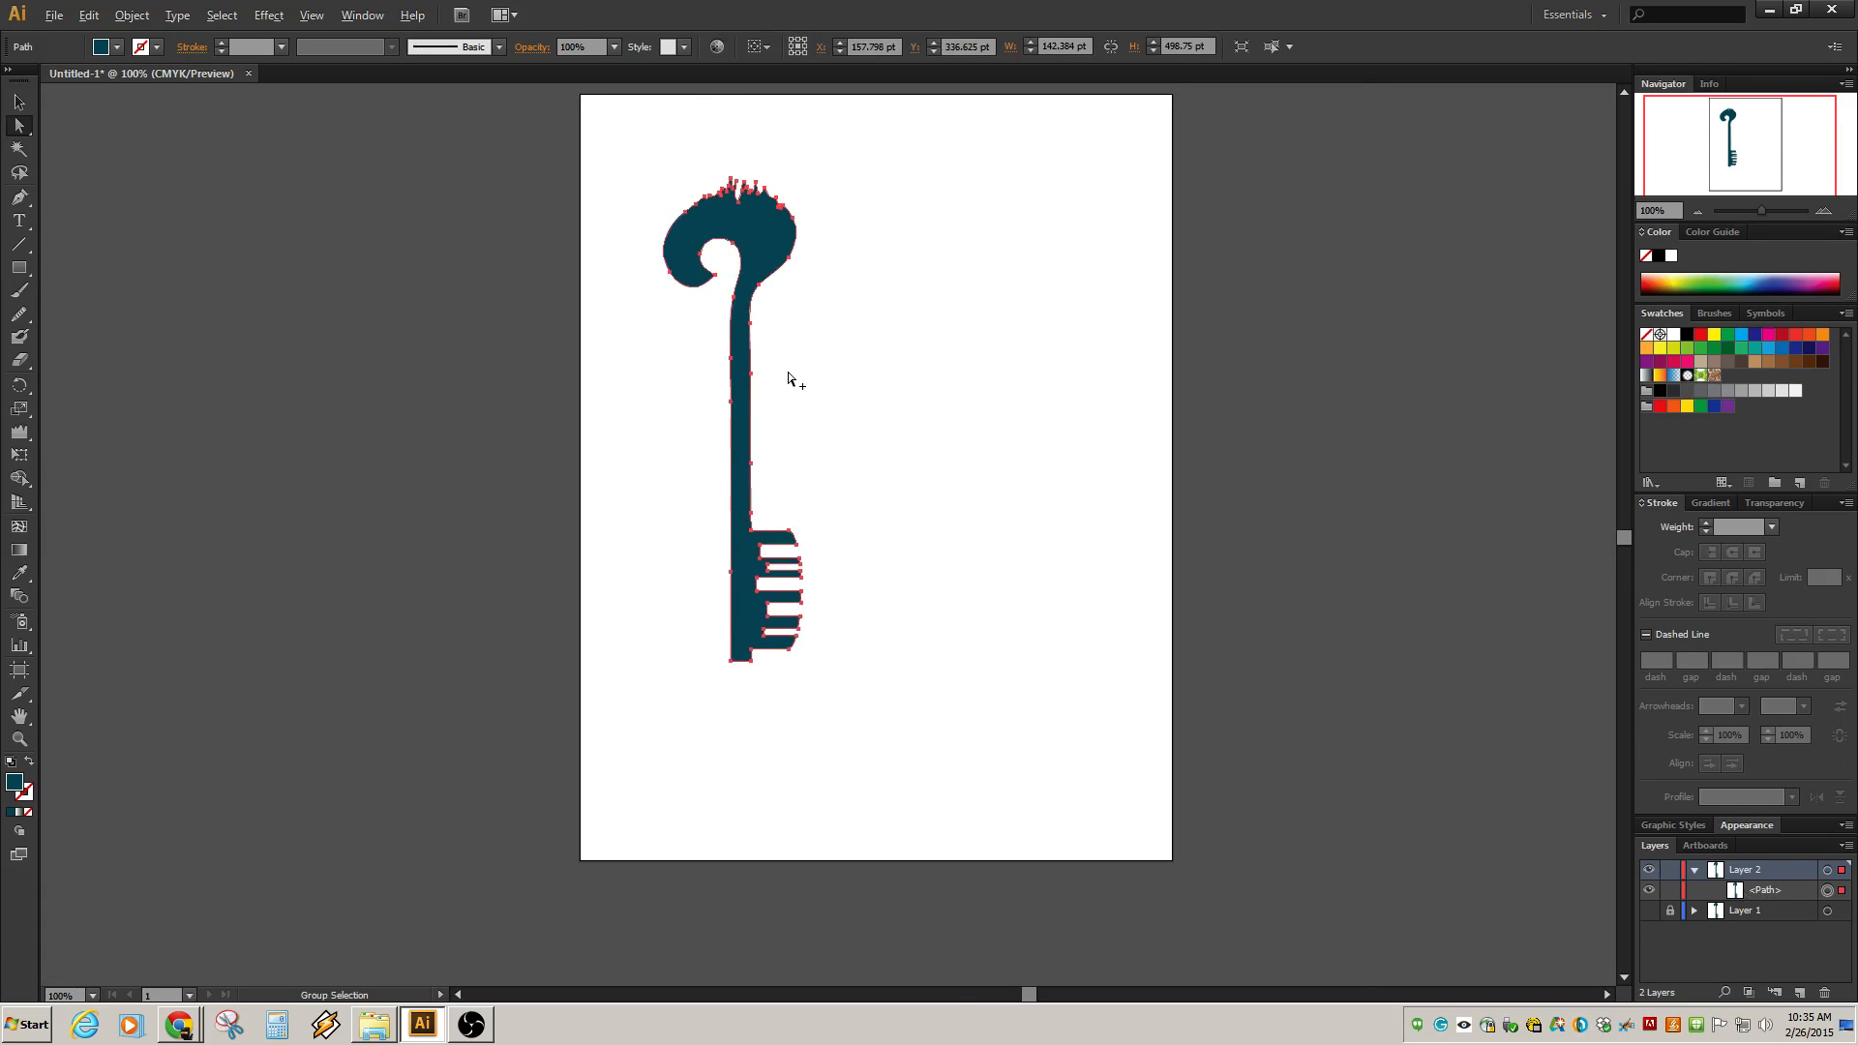
pyautogui.scroll(1, 788, 371)
pyautogui.press('alt')
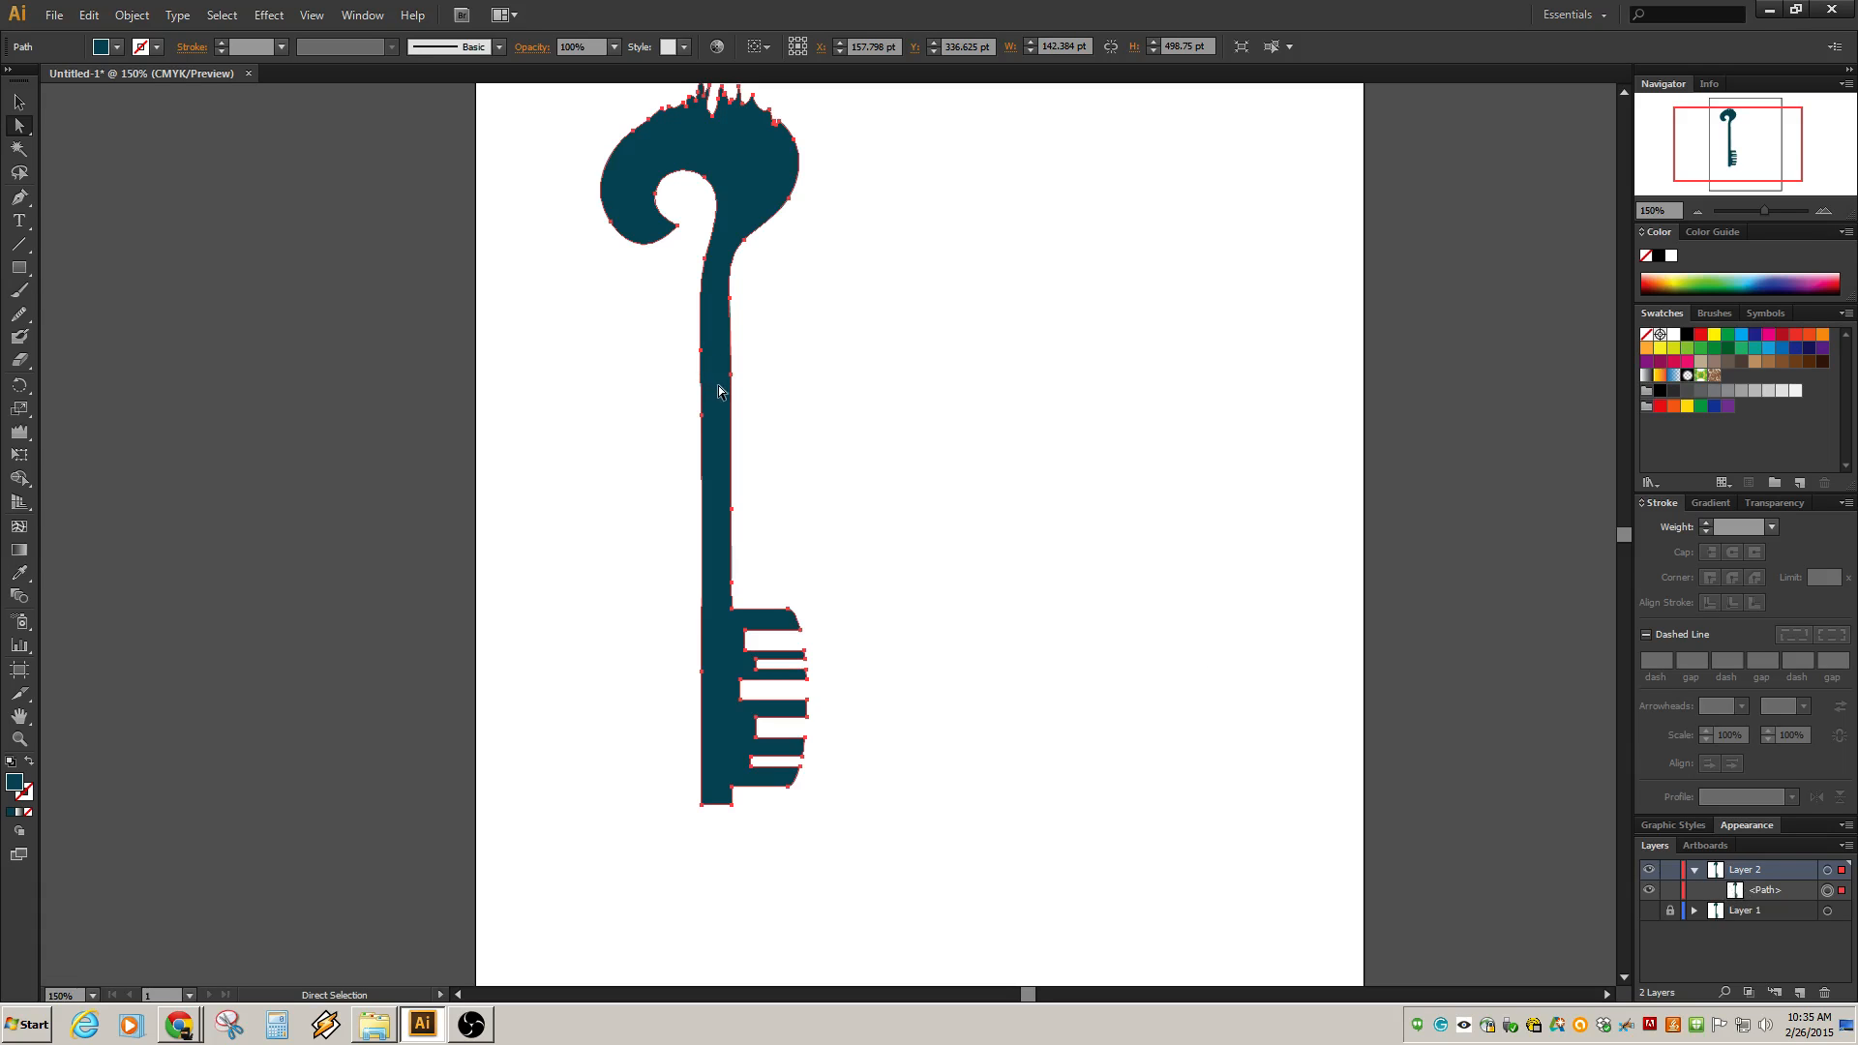
pyautogui.moveTo(718, 390); pyautogui.dragTo(718, 394)
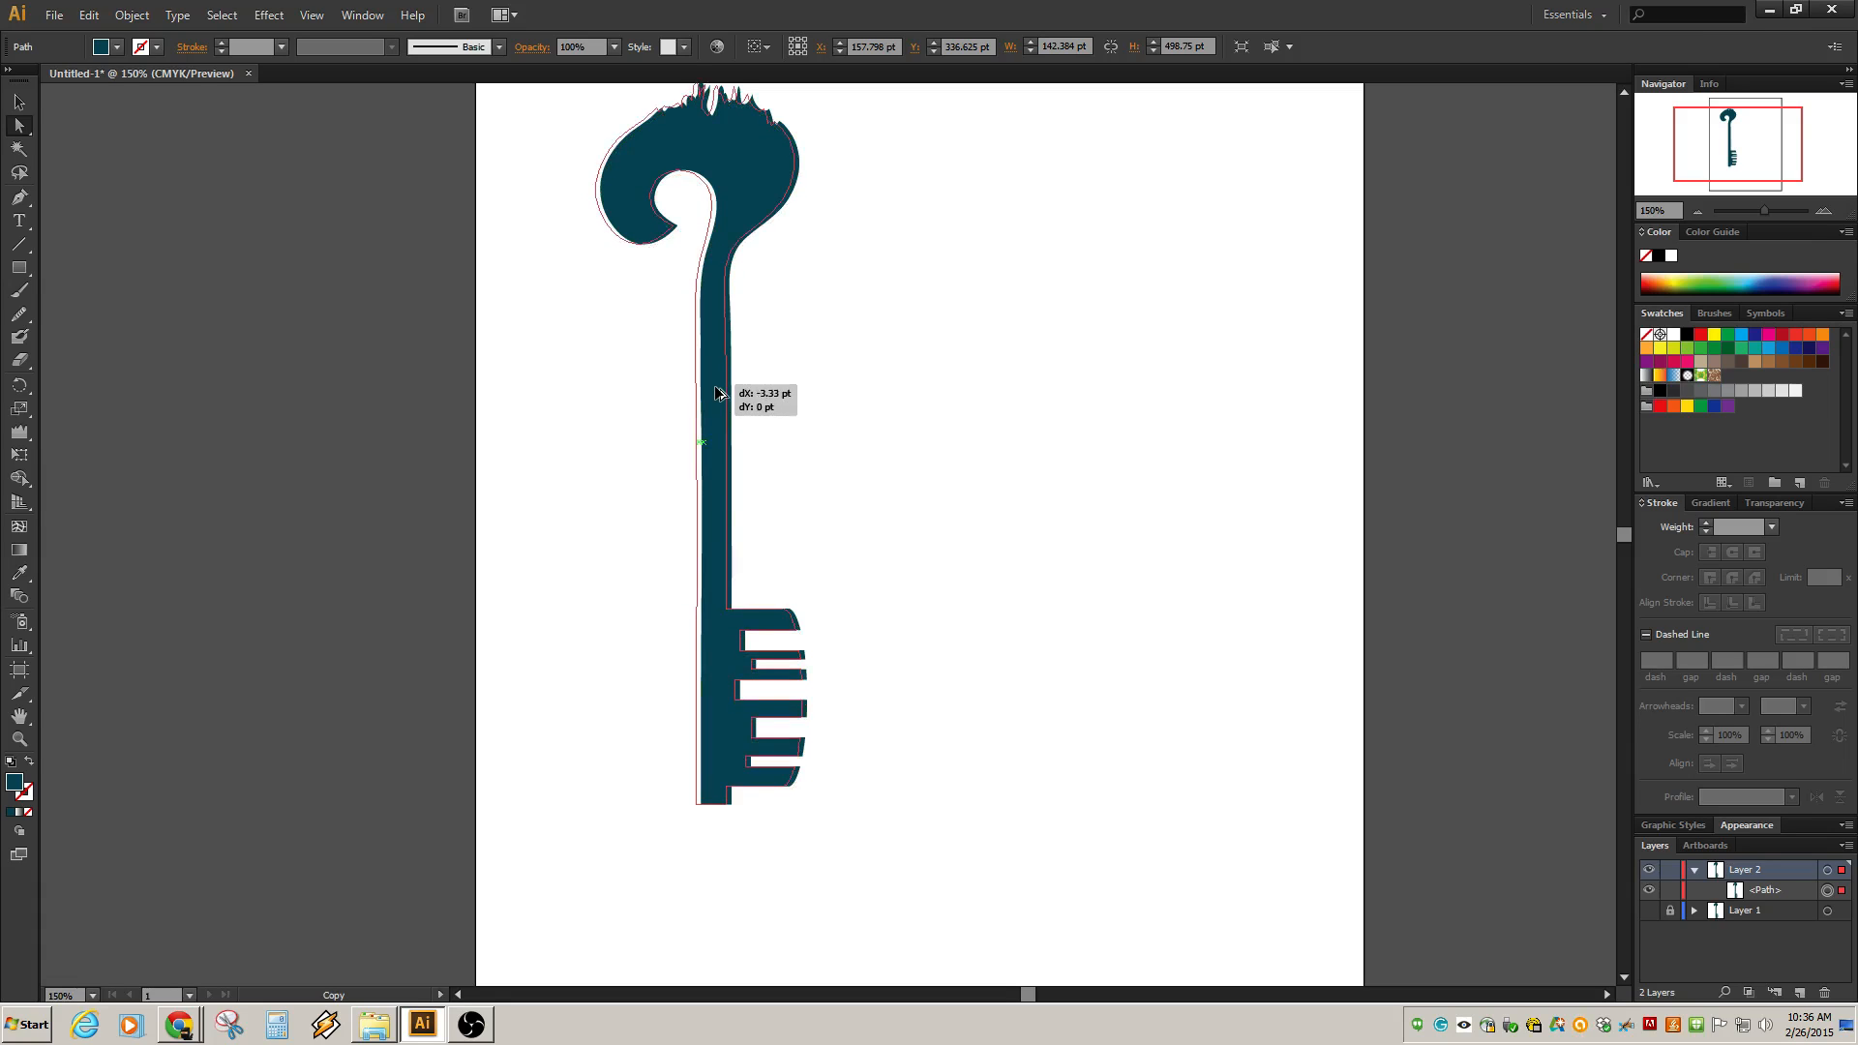
pyautogui.moveTo(717, 394); pyautogui.dragTo(717, 393)
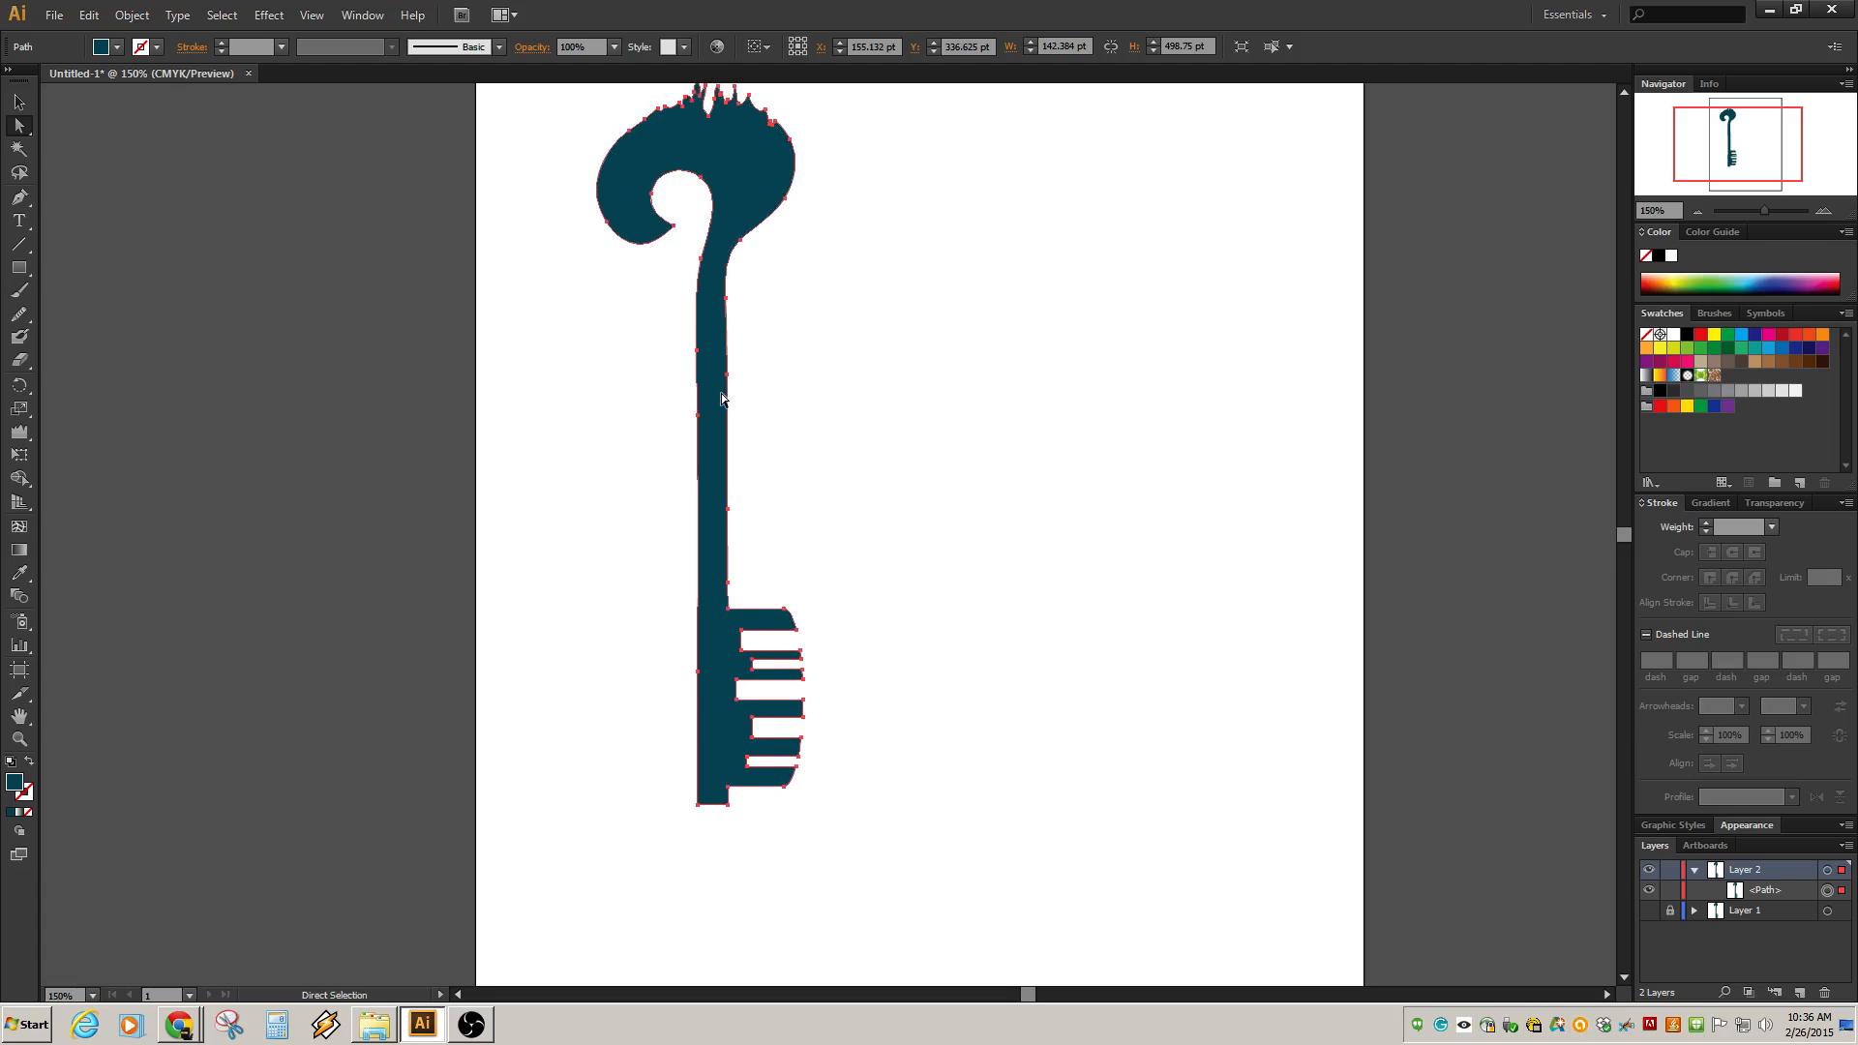
pyautogui.hotkey('ctrl', 'z')
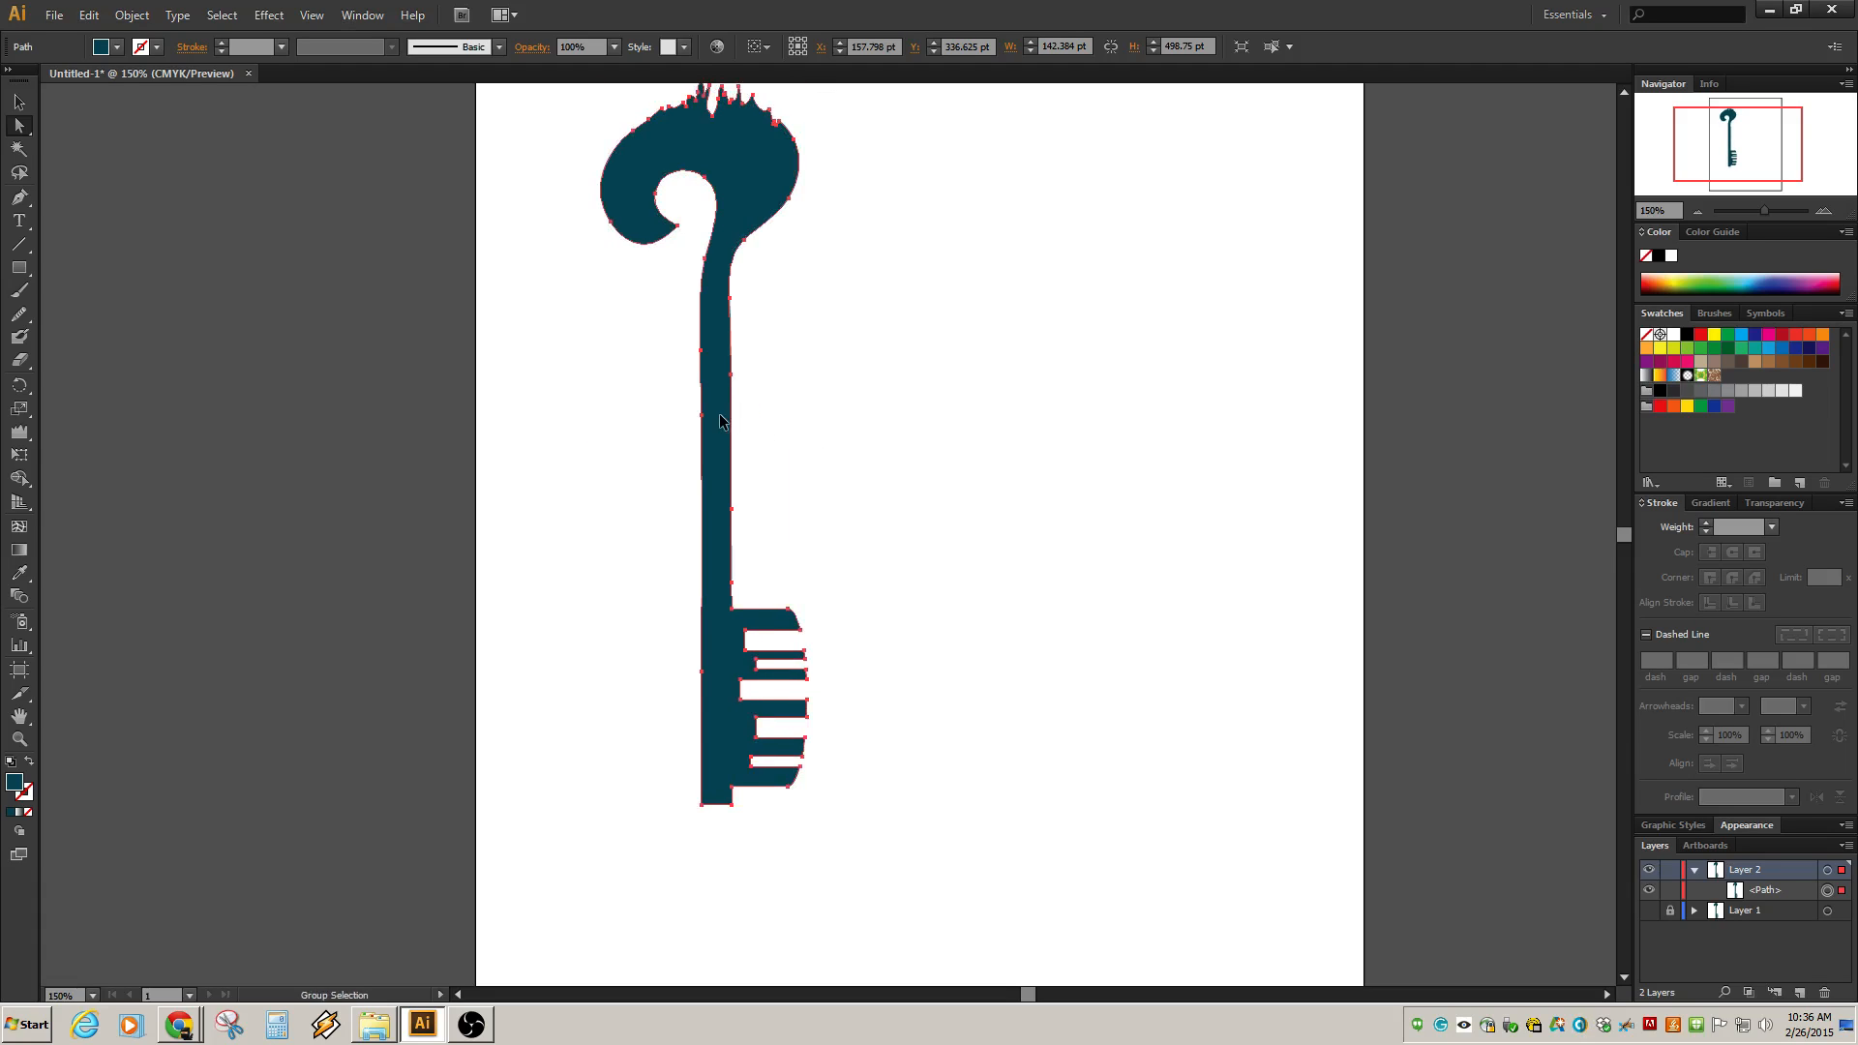
pyautogui.moveTo(720, 421); pyautogui.dragTo(718, 417)
pyautogui.click(823, 420)
pyautogui.click(704, 466)
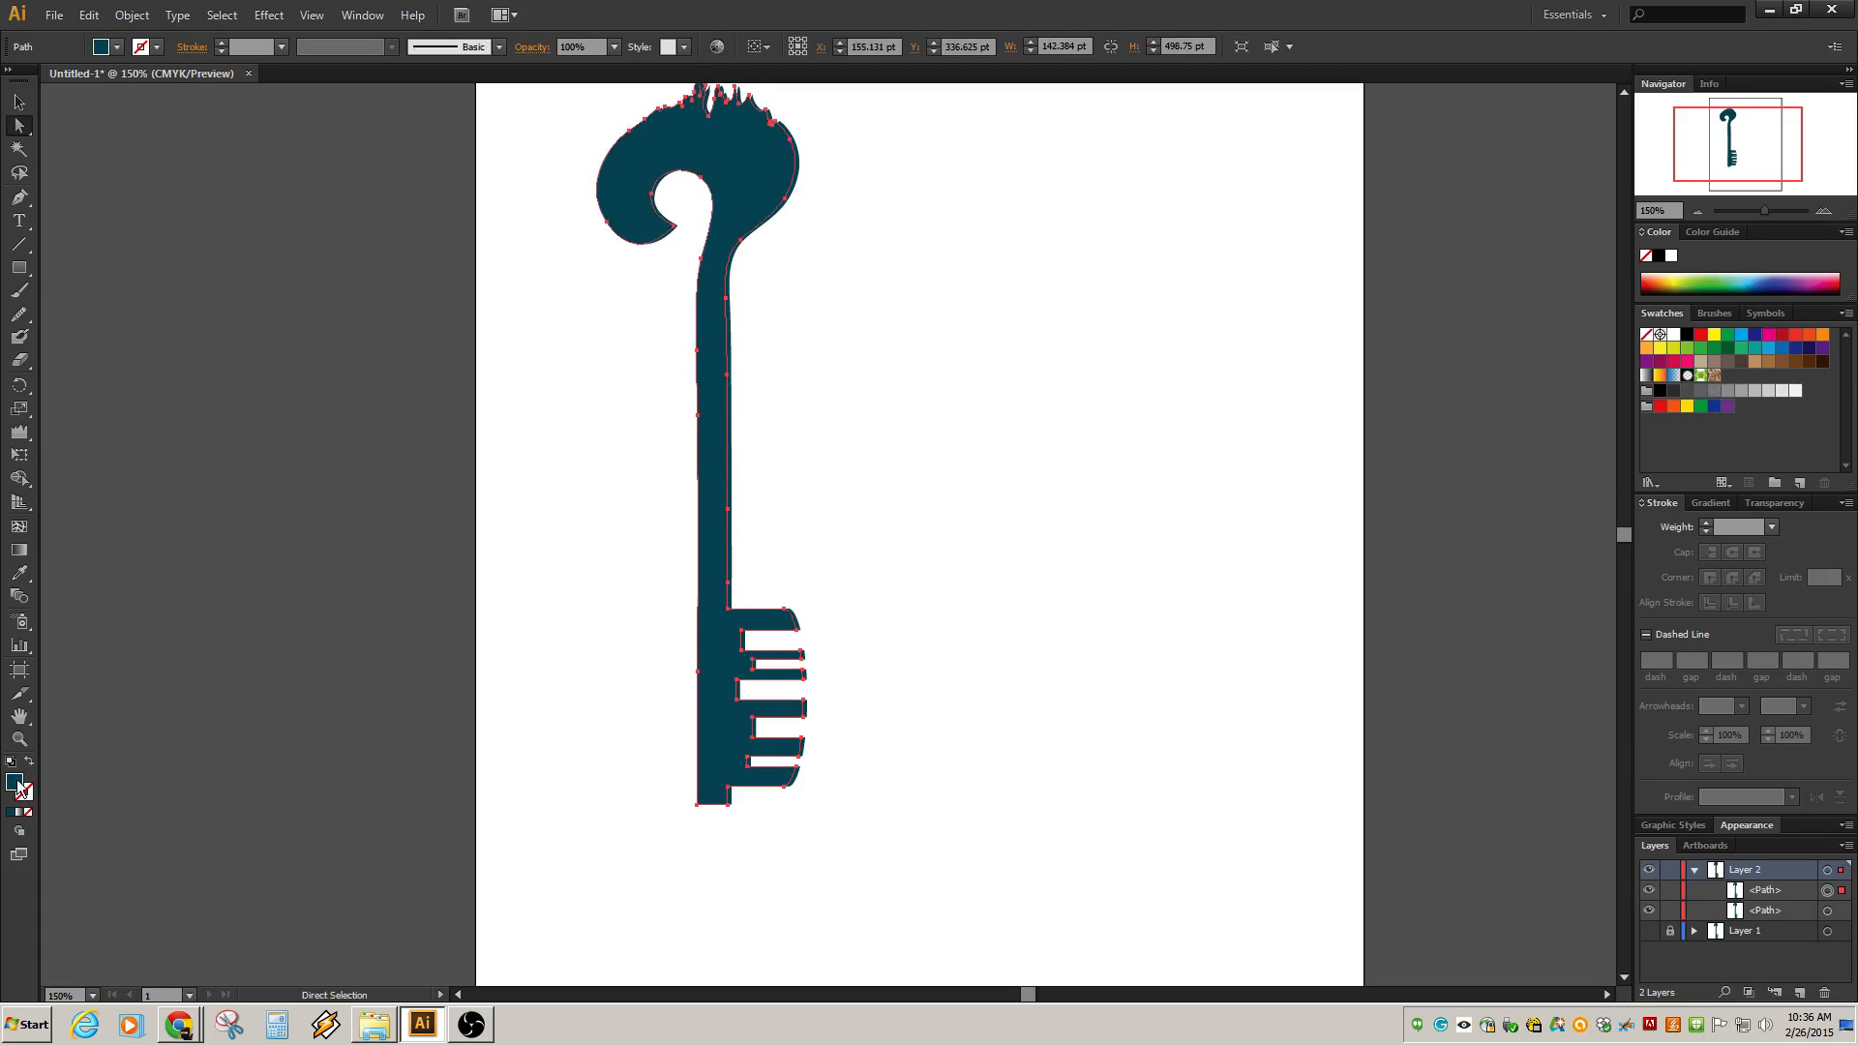
# Fill the selected key copy with yellow and deselect it.
pyautogui.moveTo(18, 785); pyautogui.dragTo(1738, 370)
pyautogui.click(1712, 339)
pyautogui.click(925, 351)
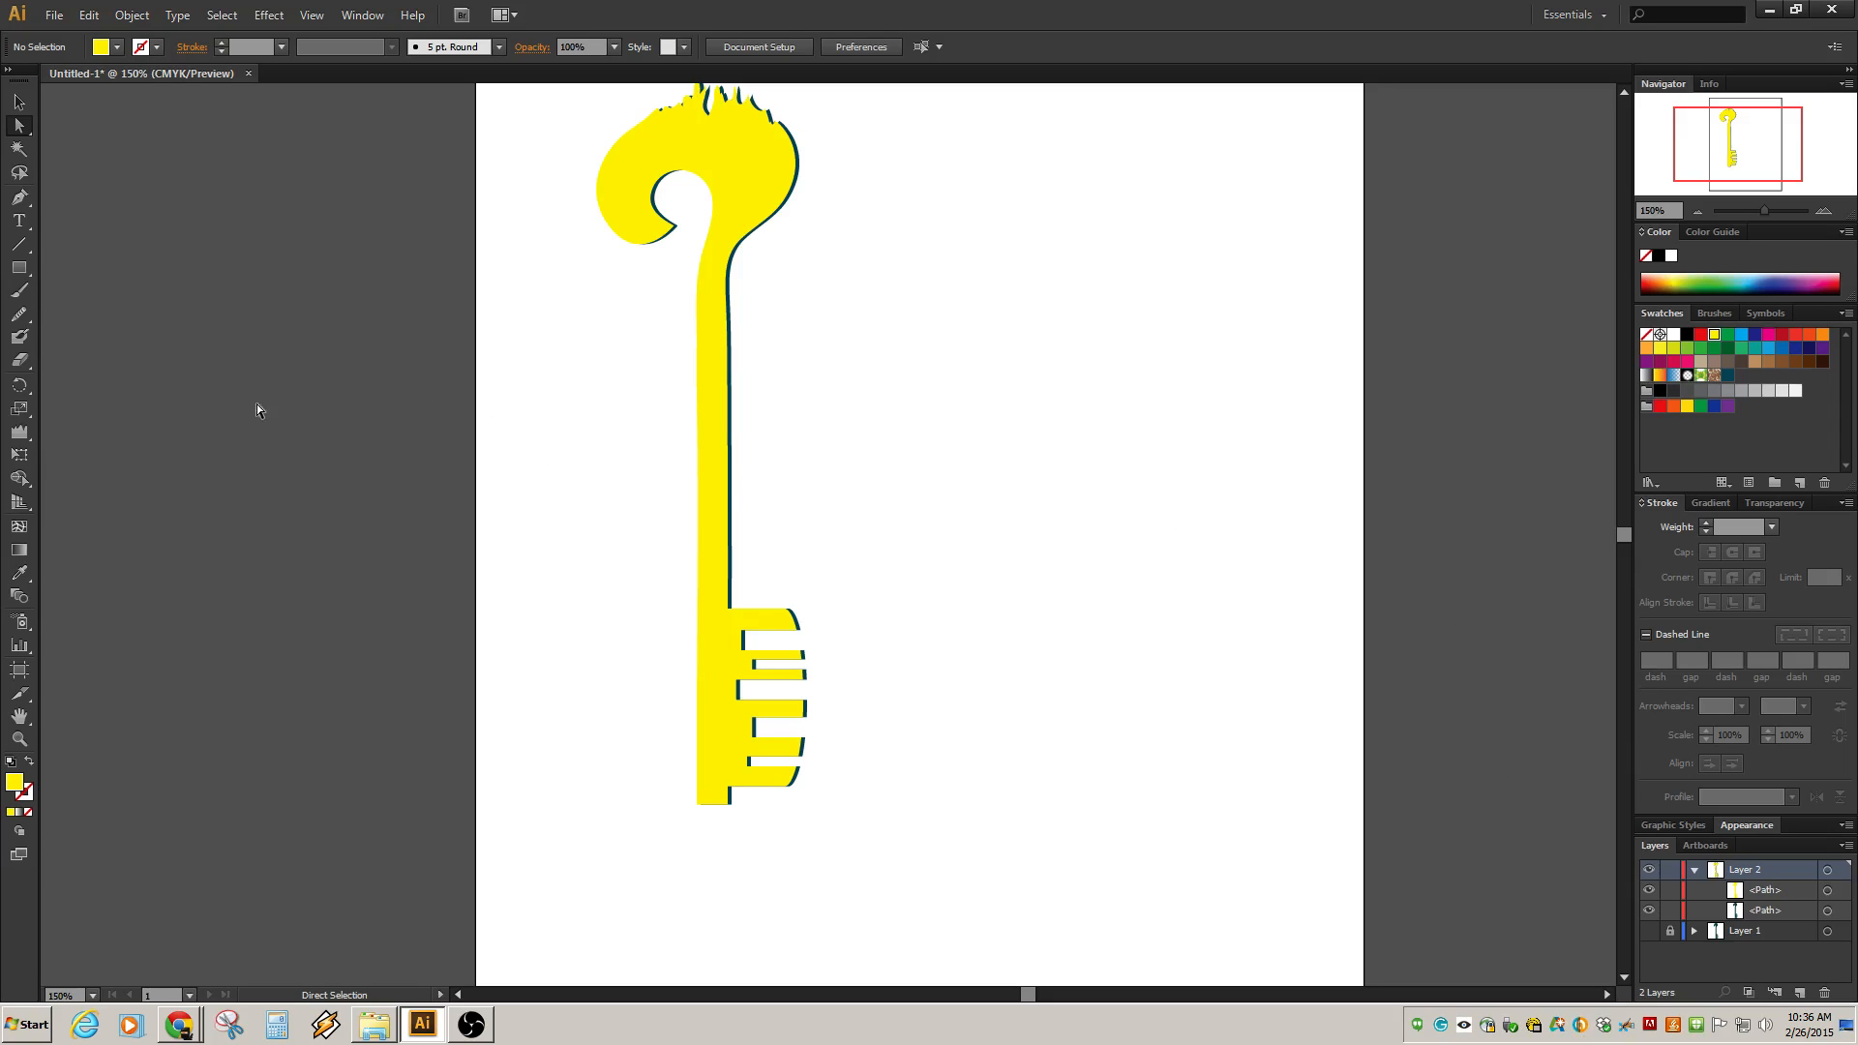
# Select both key copies and subtract the front one using Pathfinder's Minus Front to leave an edge sliver.
pyautogui.moveTo(522, 170); pyautogui.dragTo(770, 331)
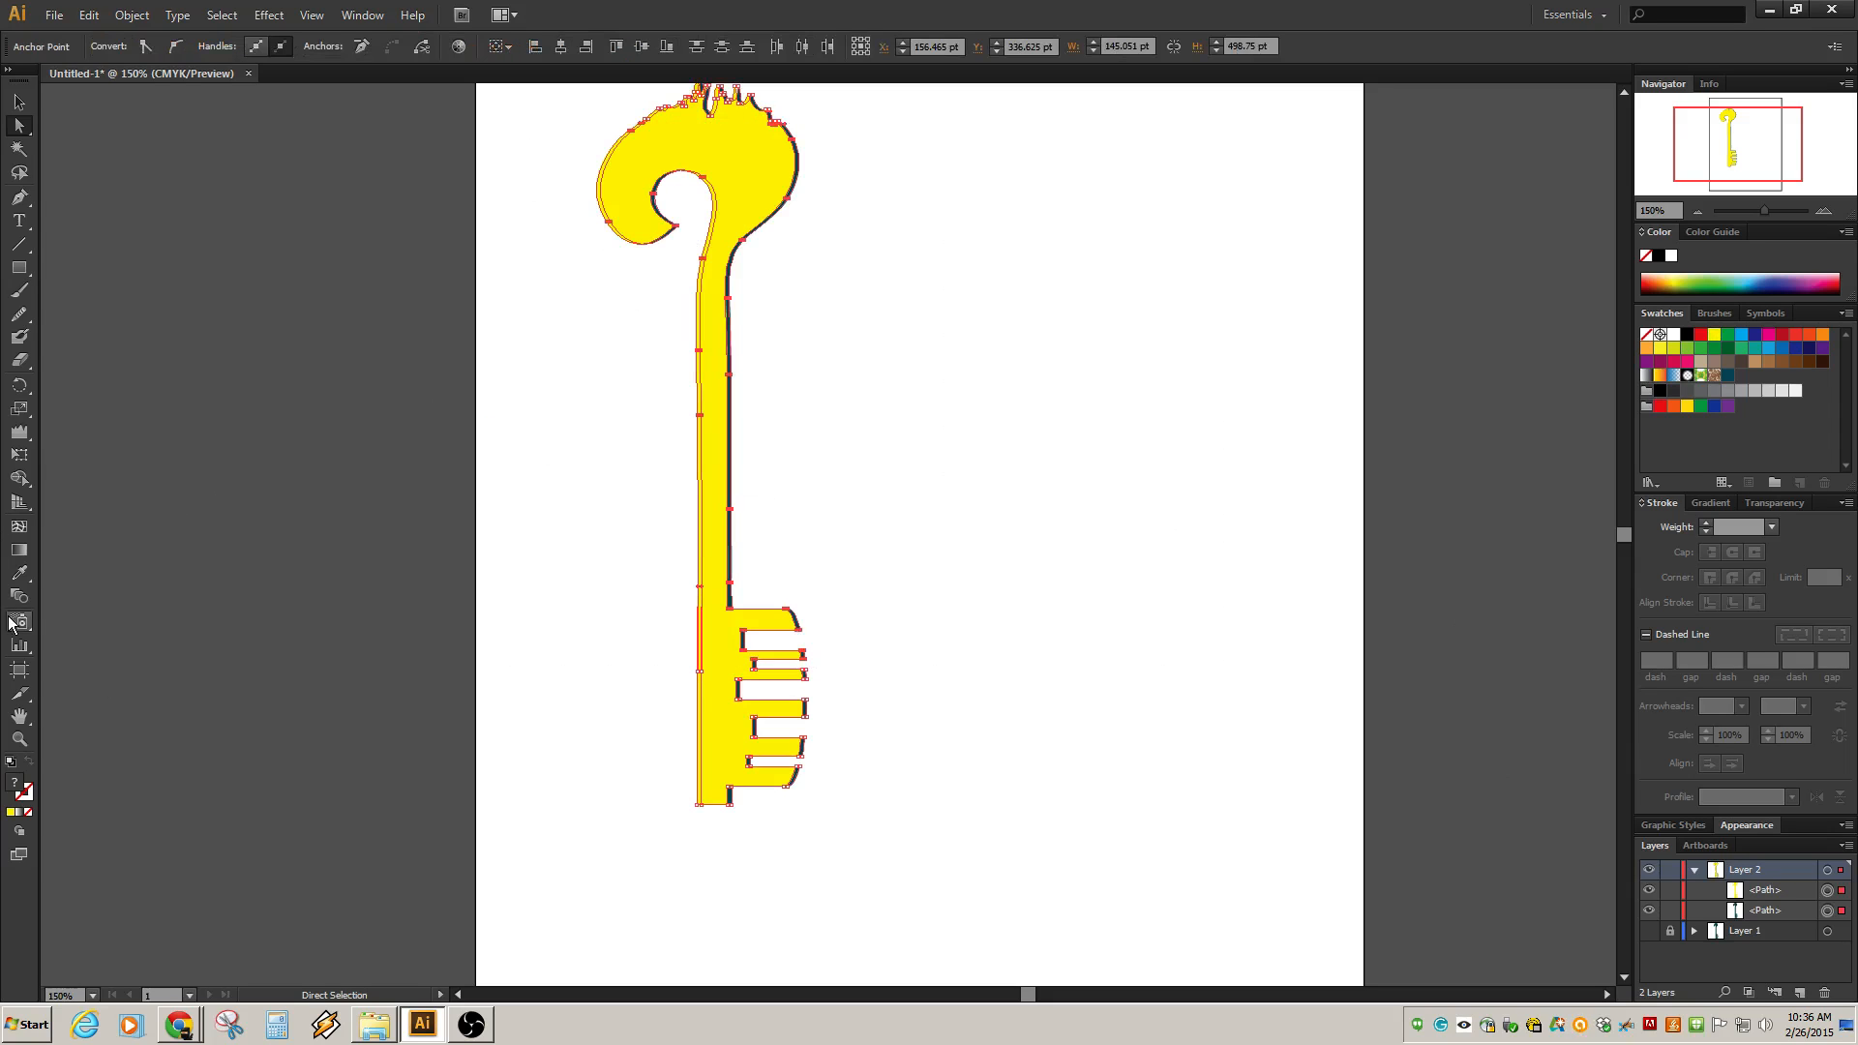
pyautogui.click(363, 14)
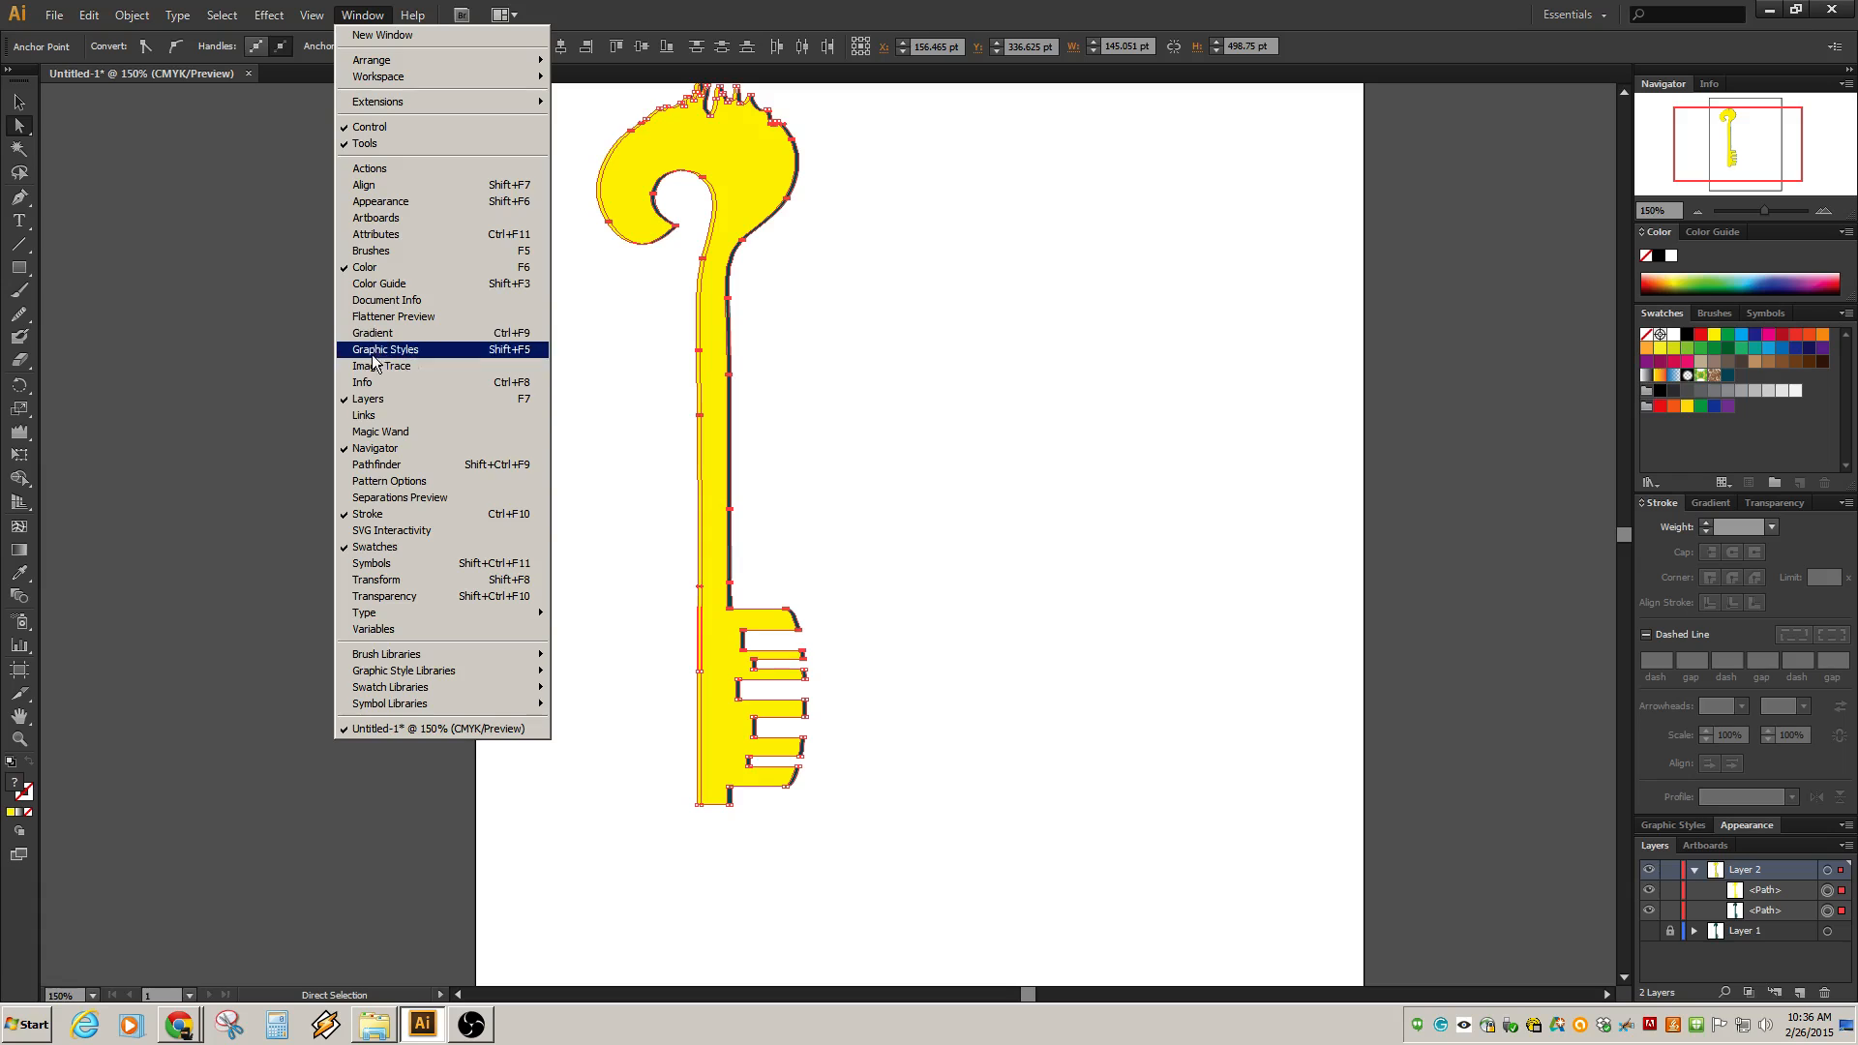
pyautogui.click(399, 462)
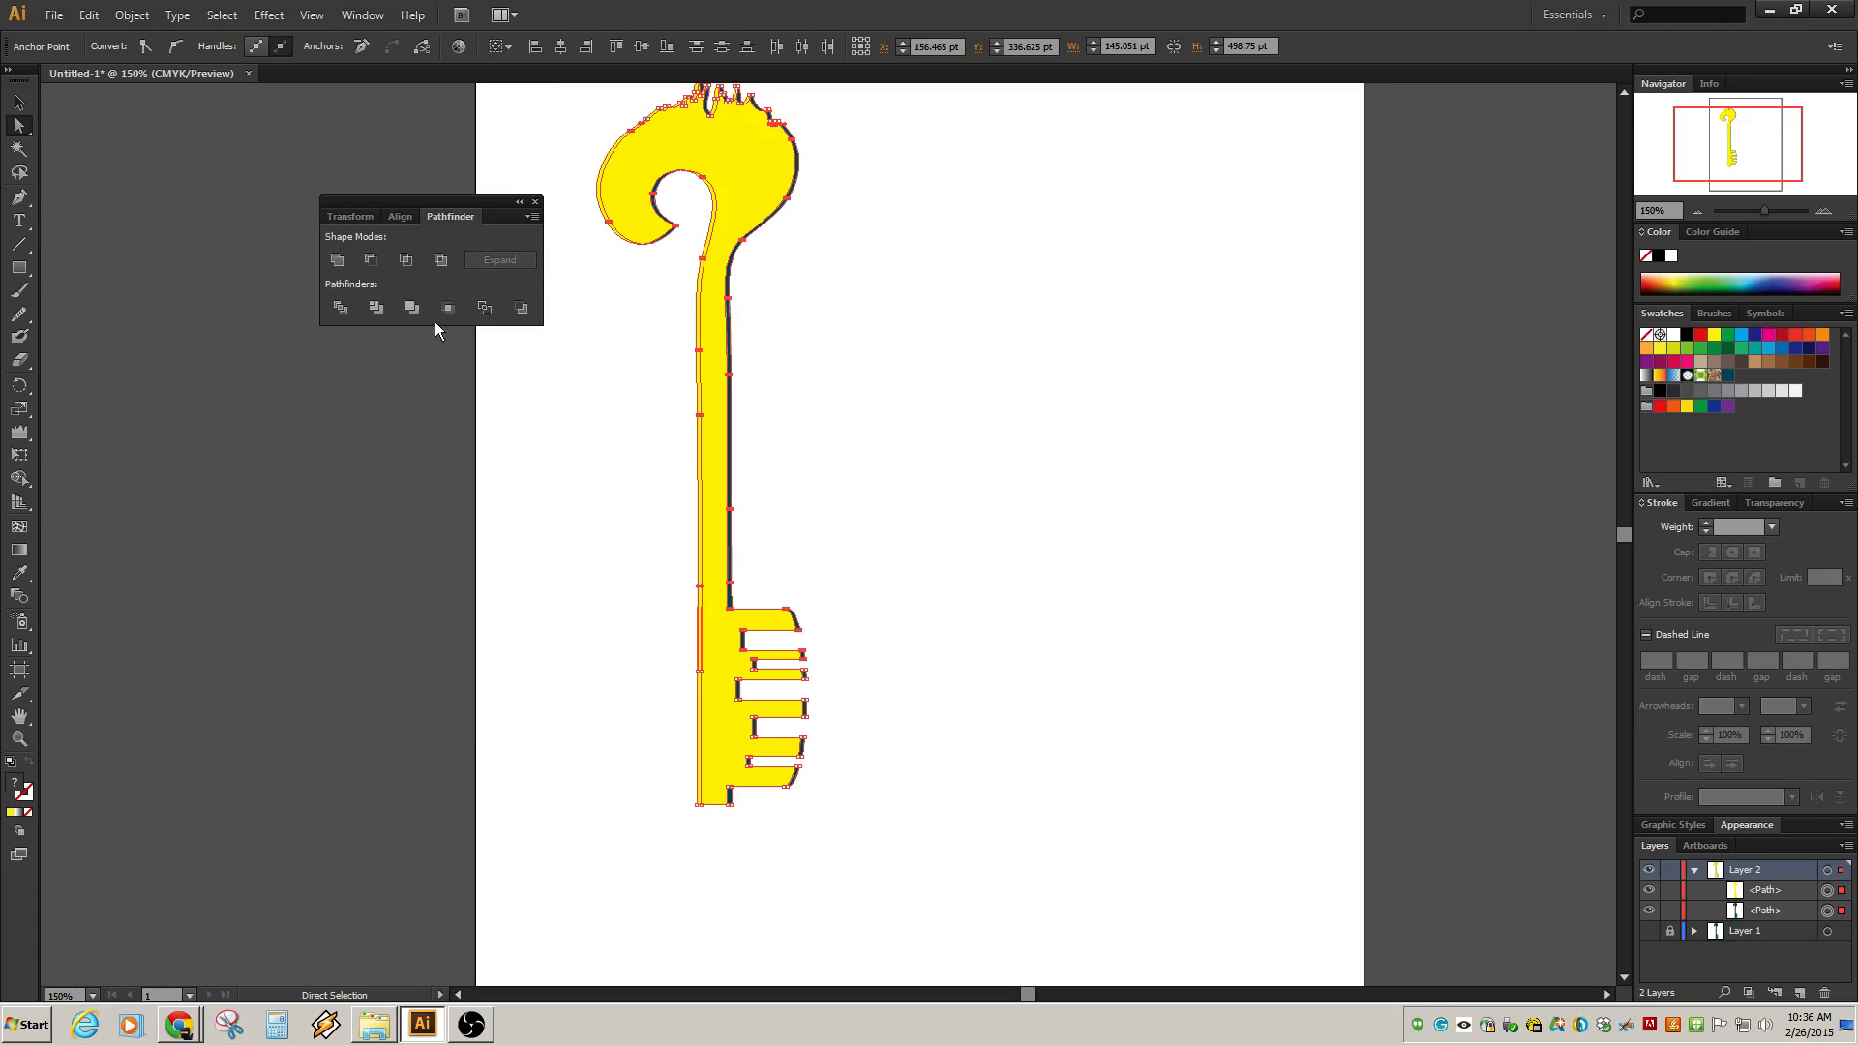
pyautogui.click(367, 260)
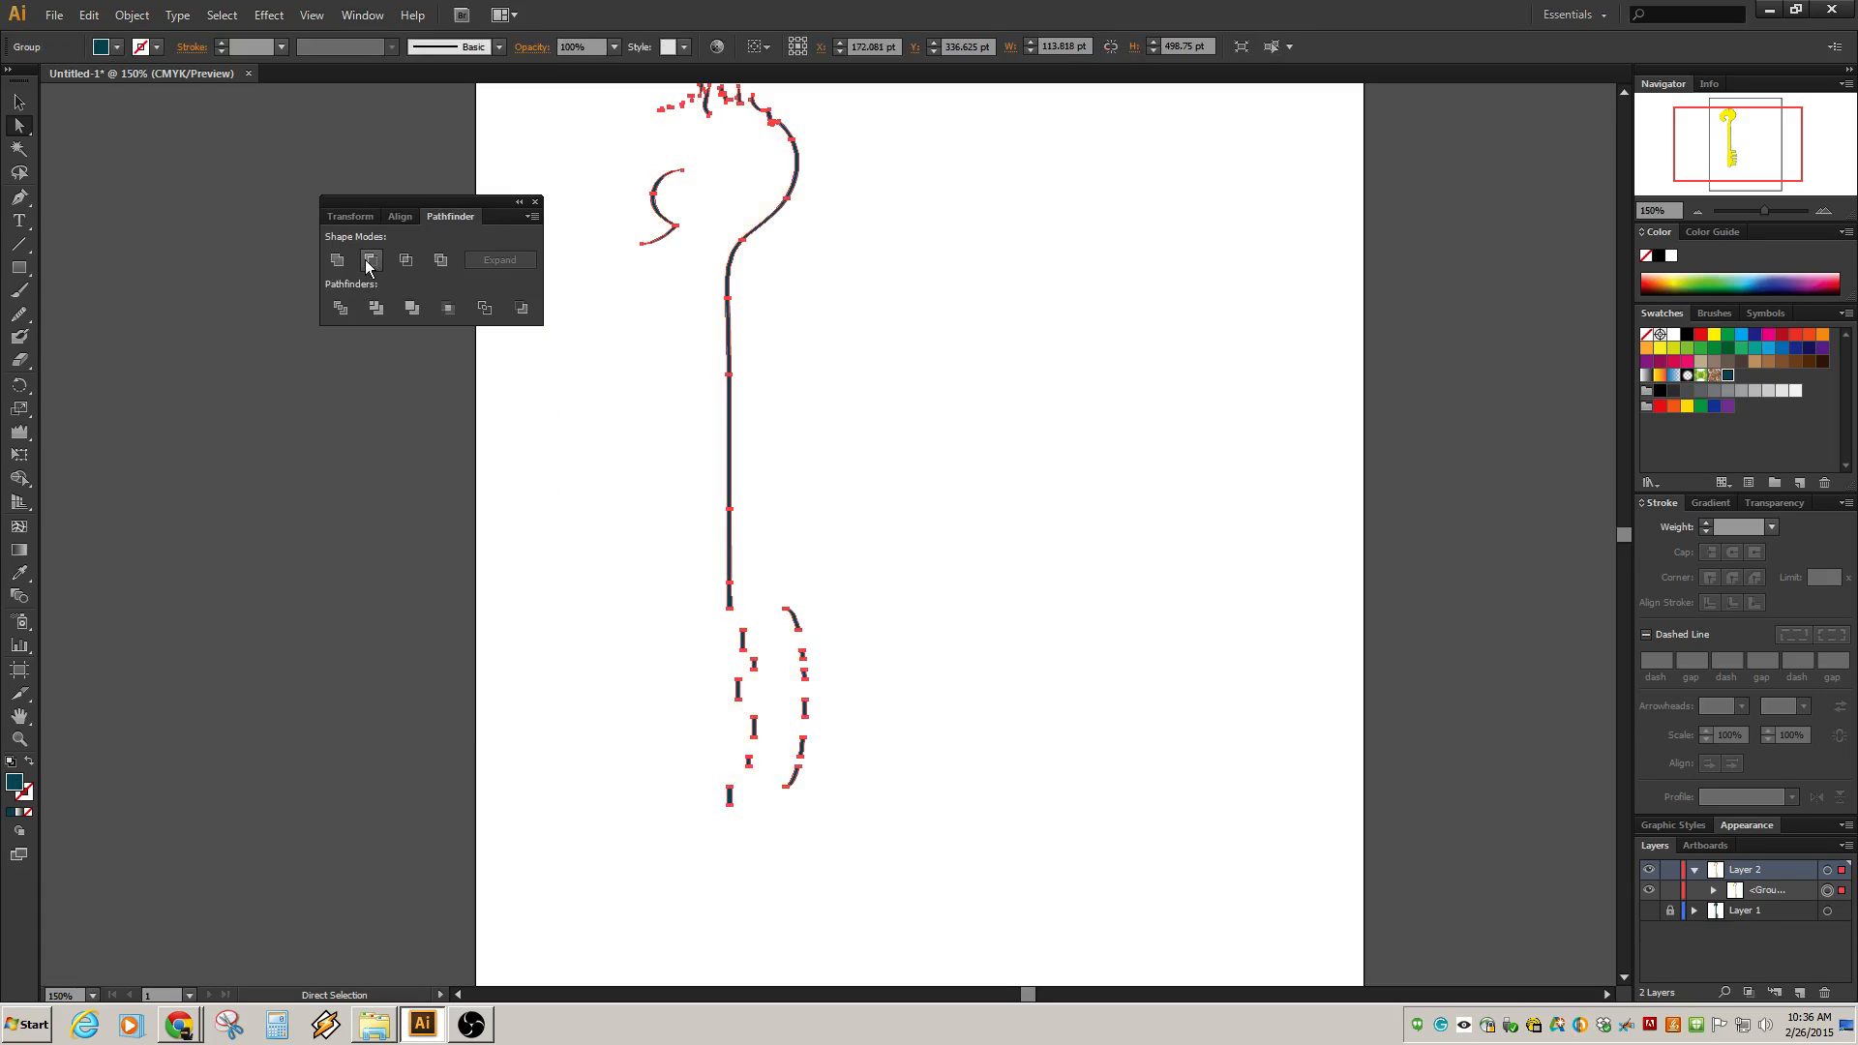
# Select the resulting edge slivers and fill them pale yellow from the color spectrum.
pyautogui.click(746, 364)
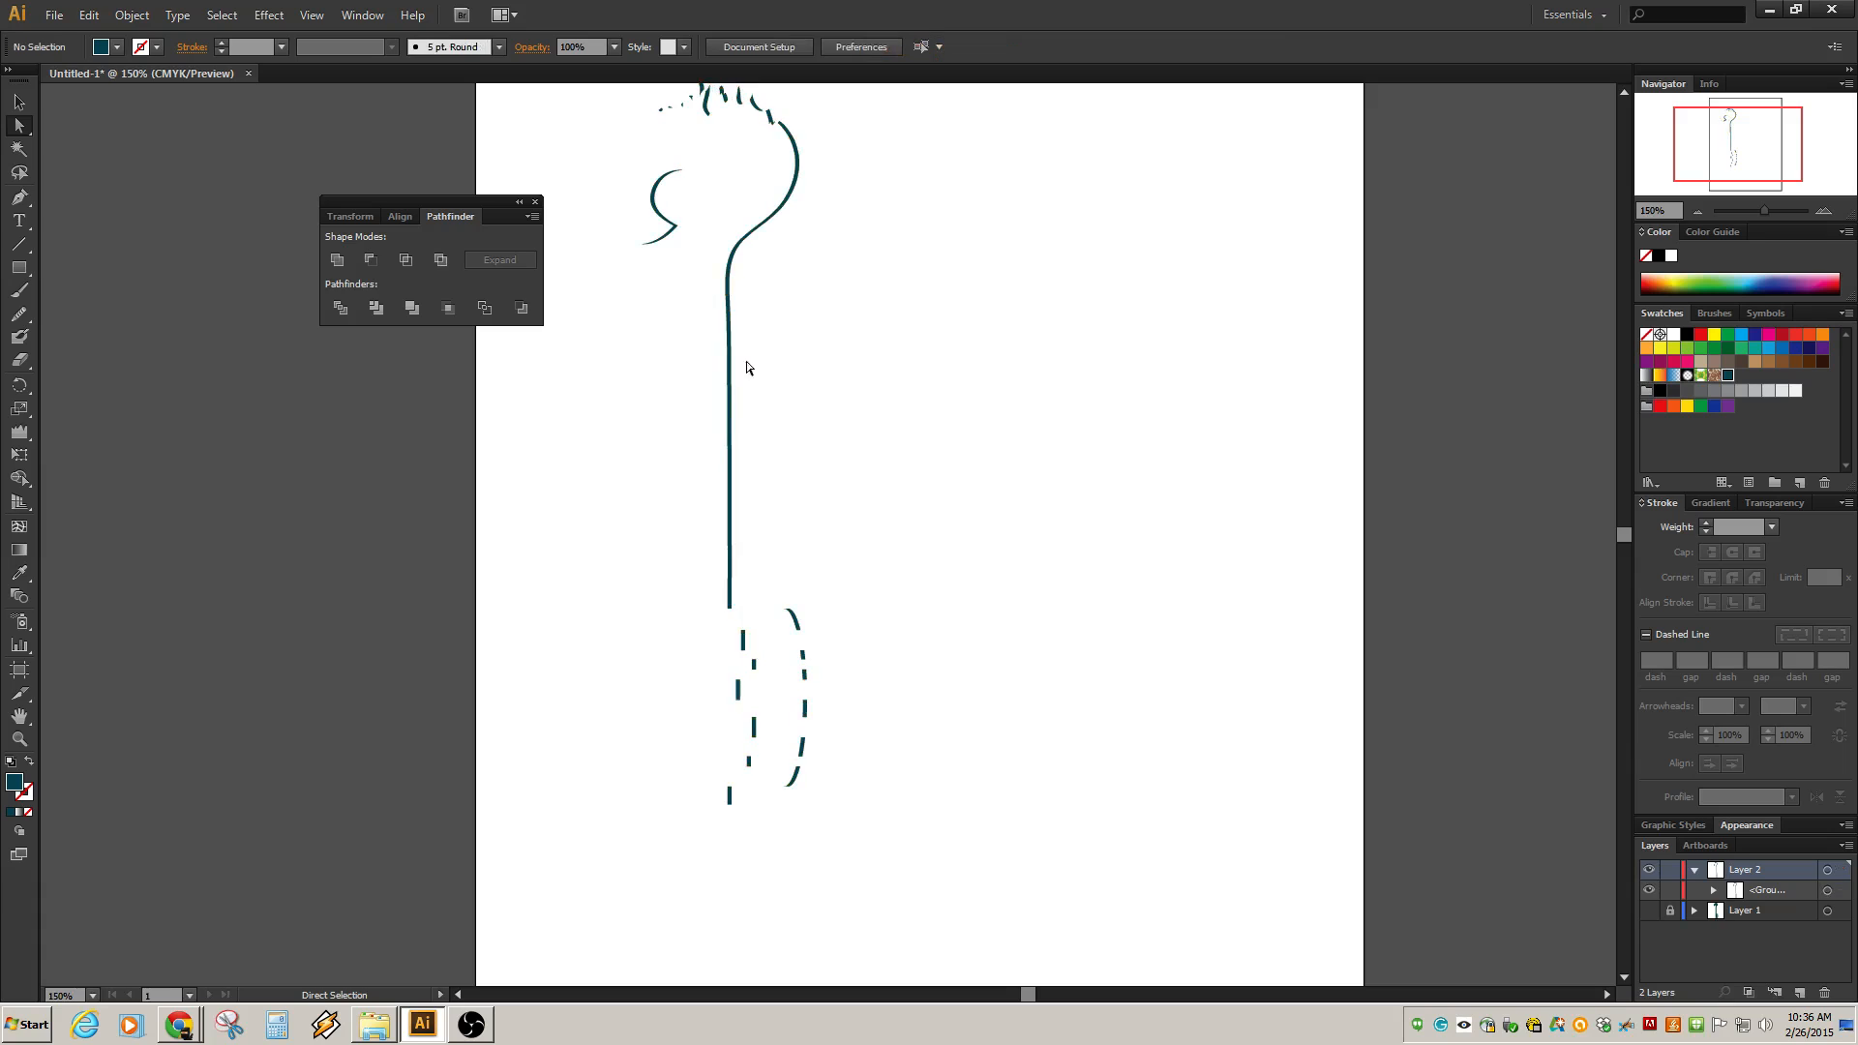
pyautogui.keyDown('alt'); pyautogui.click(728, 420); pyautogui.keyUp('alt')
pyautogui.hotkey('ctrl', '-')
pyautogui.hotkey('ctrl', '-')
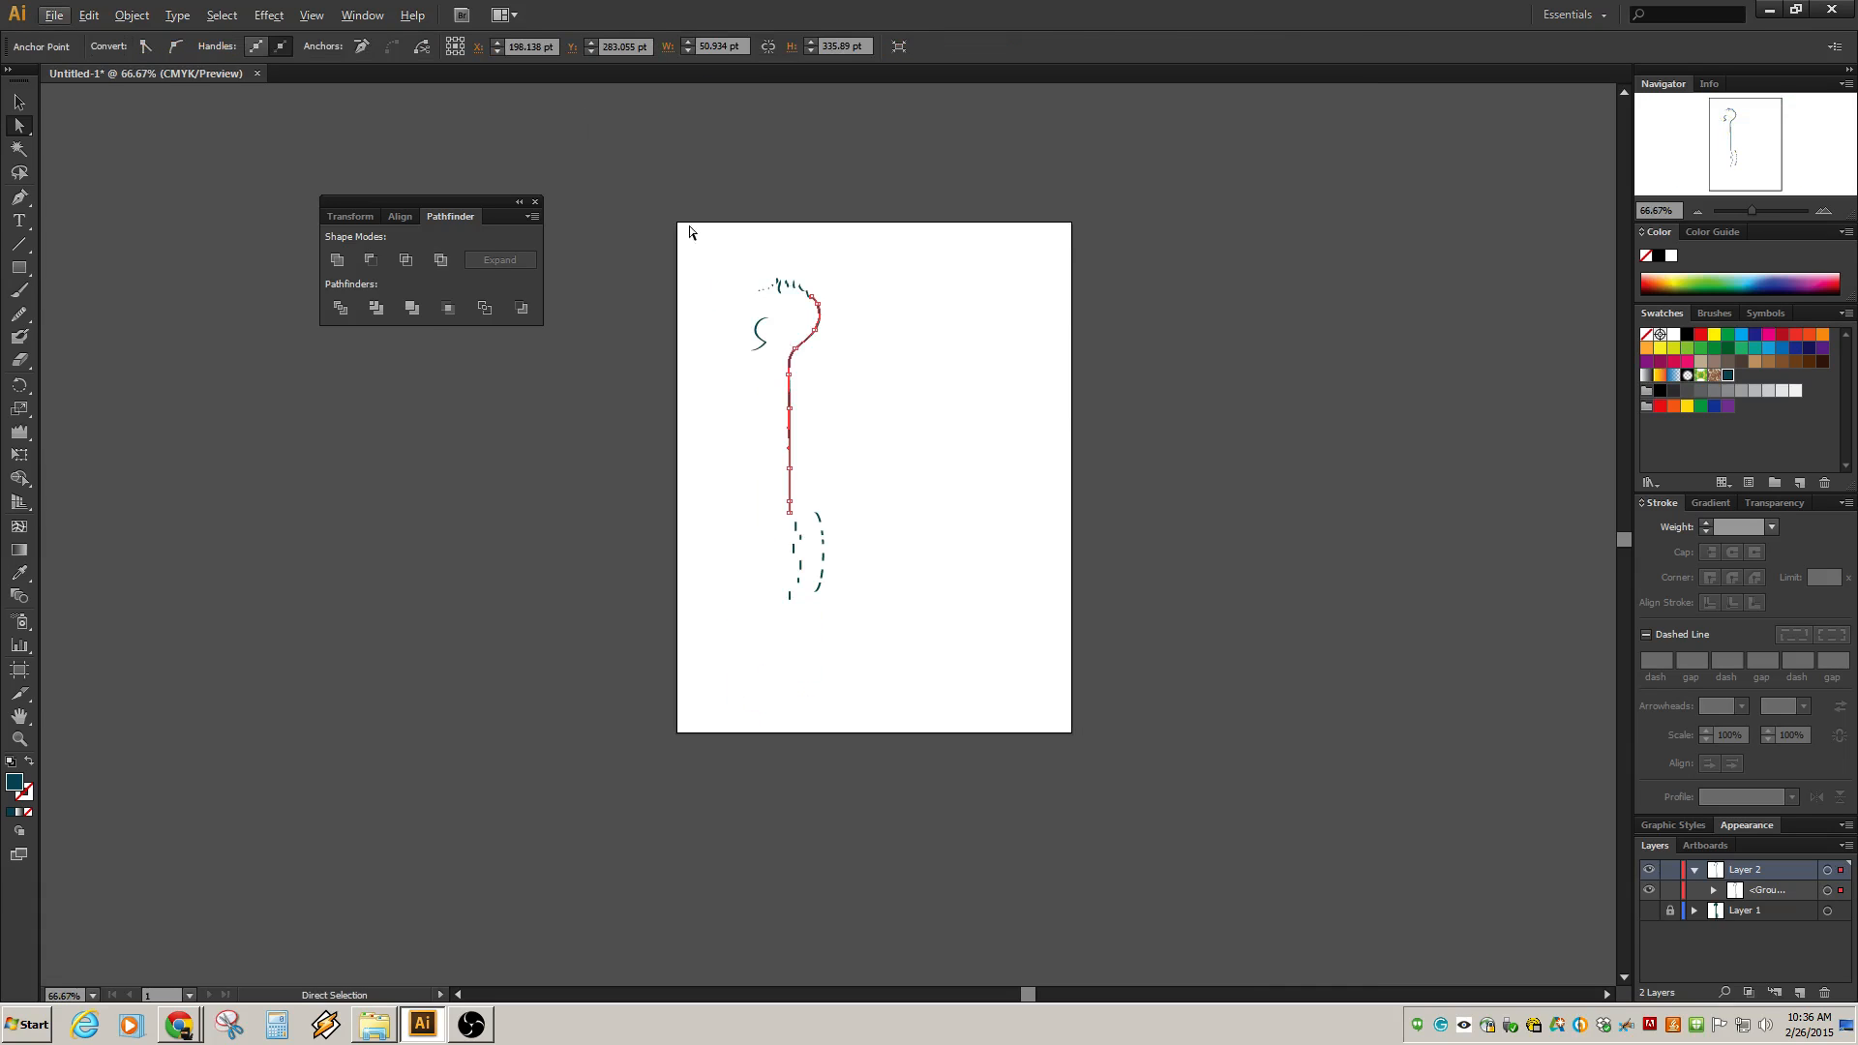
pyautogui.moveTo(684, 230); pyautogui.dragTo(908, 656)
pyautogui.hotkey('ctrl', '+')
pyautogui.hotkey('ctrl', '+')
pyautogui.hotkey('ctrl', '-')
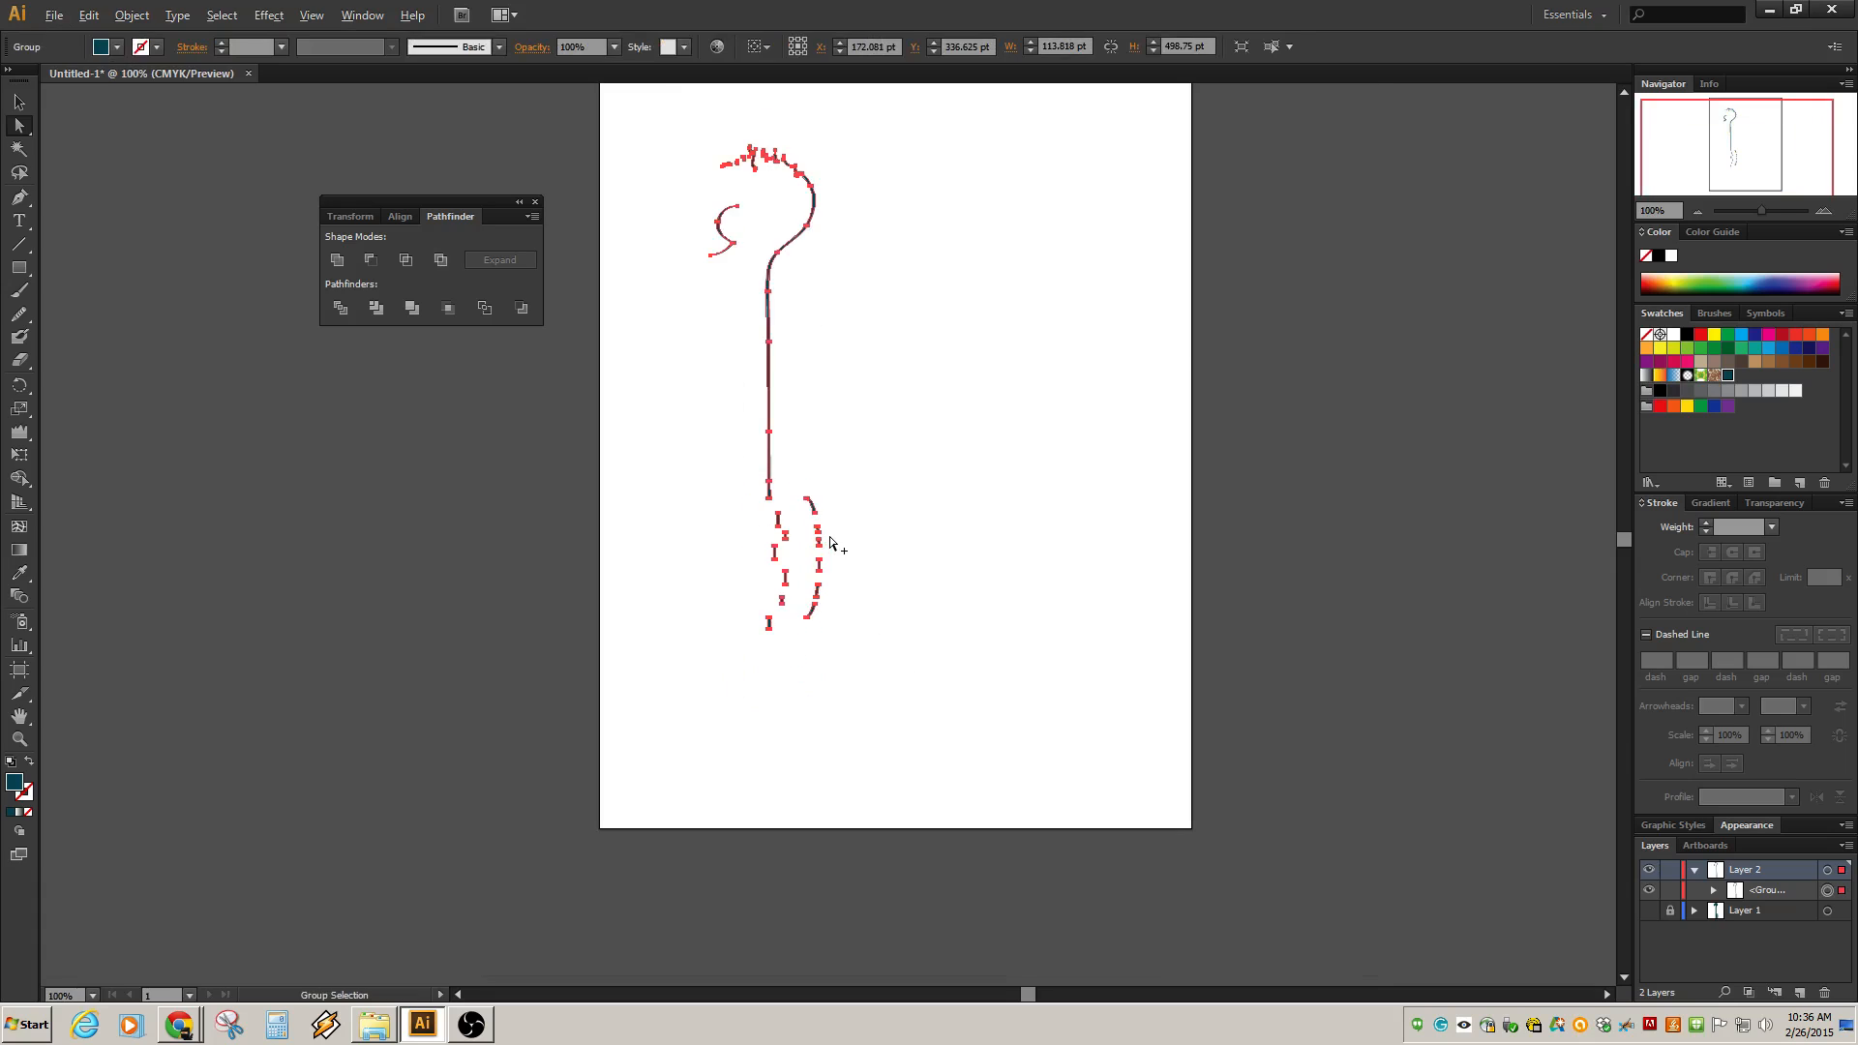
pyautogui.scroll(2, 846, 348)
pyautogui.scroll(1, 811, 407)
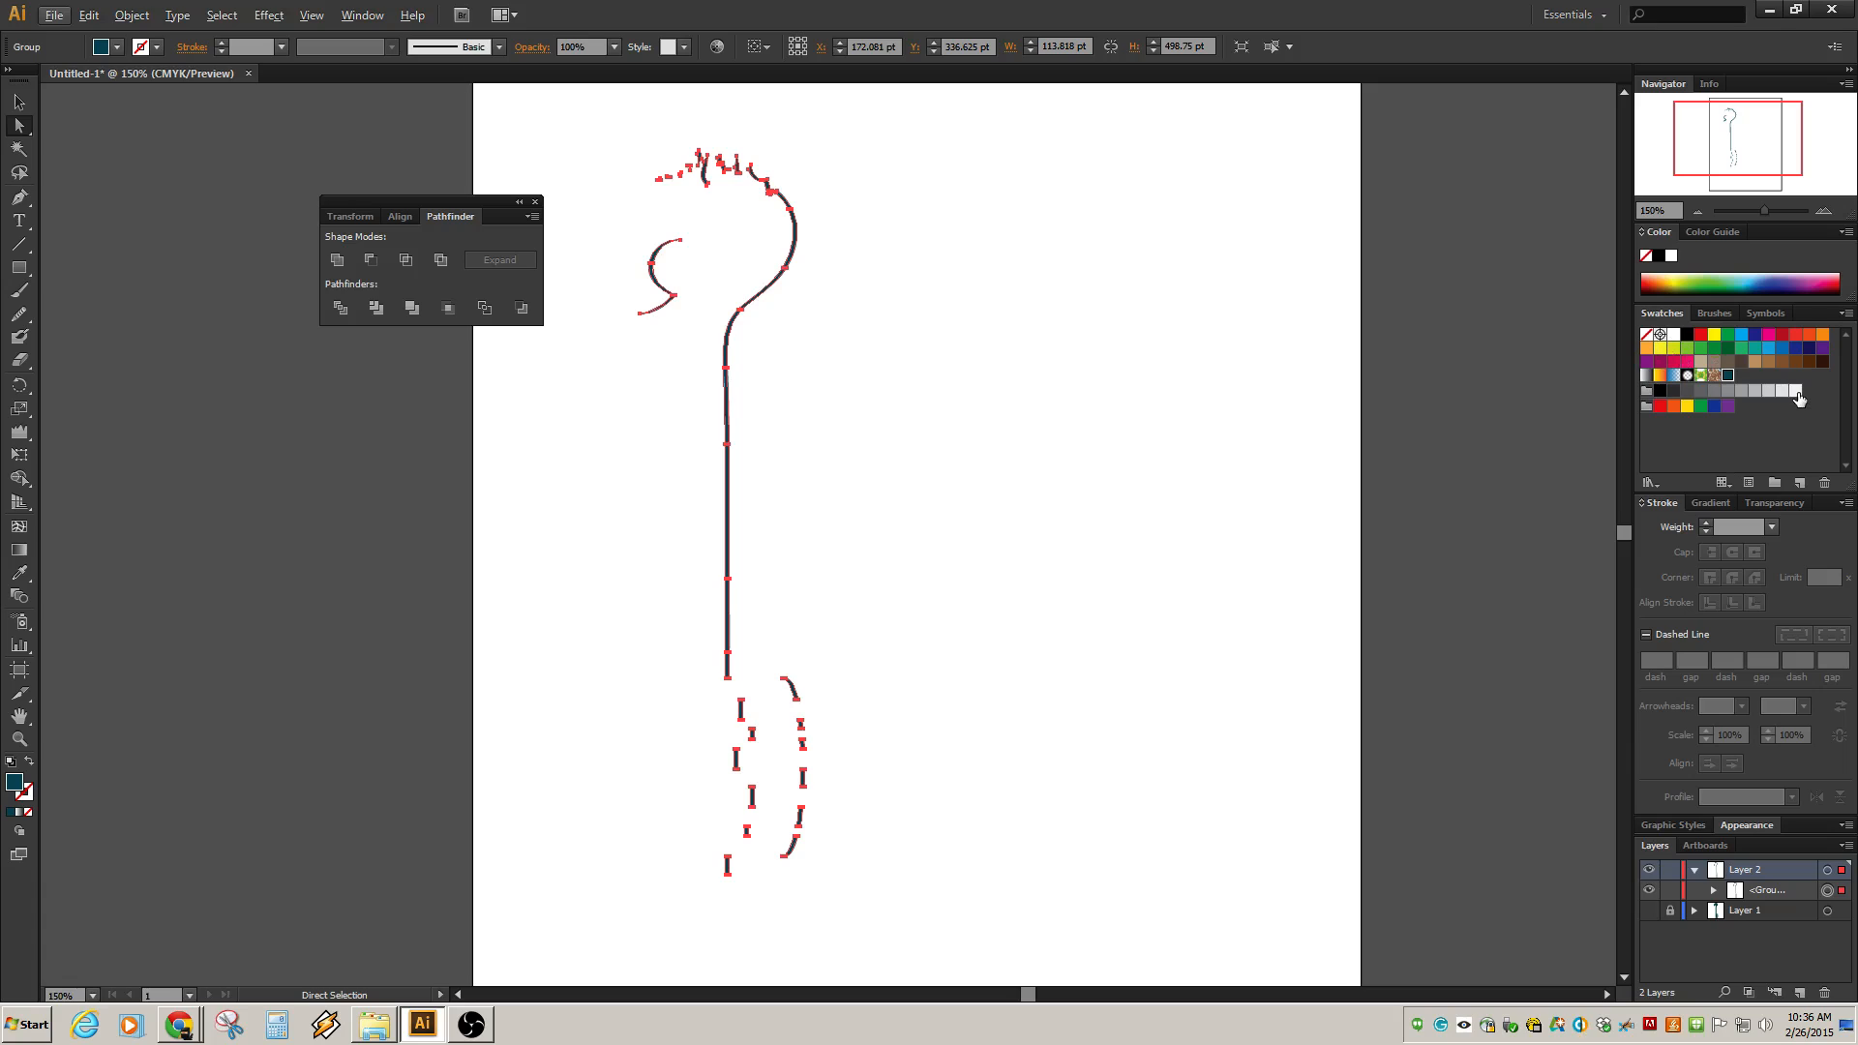
pyautogui.click(1677, 278)
pyautogui.click(1673, 275)
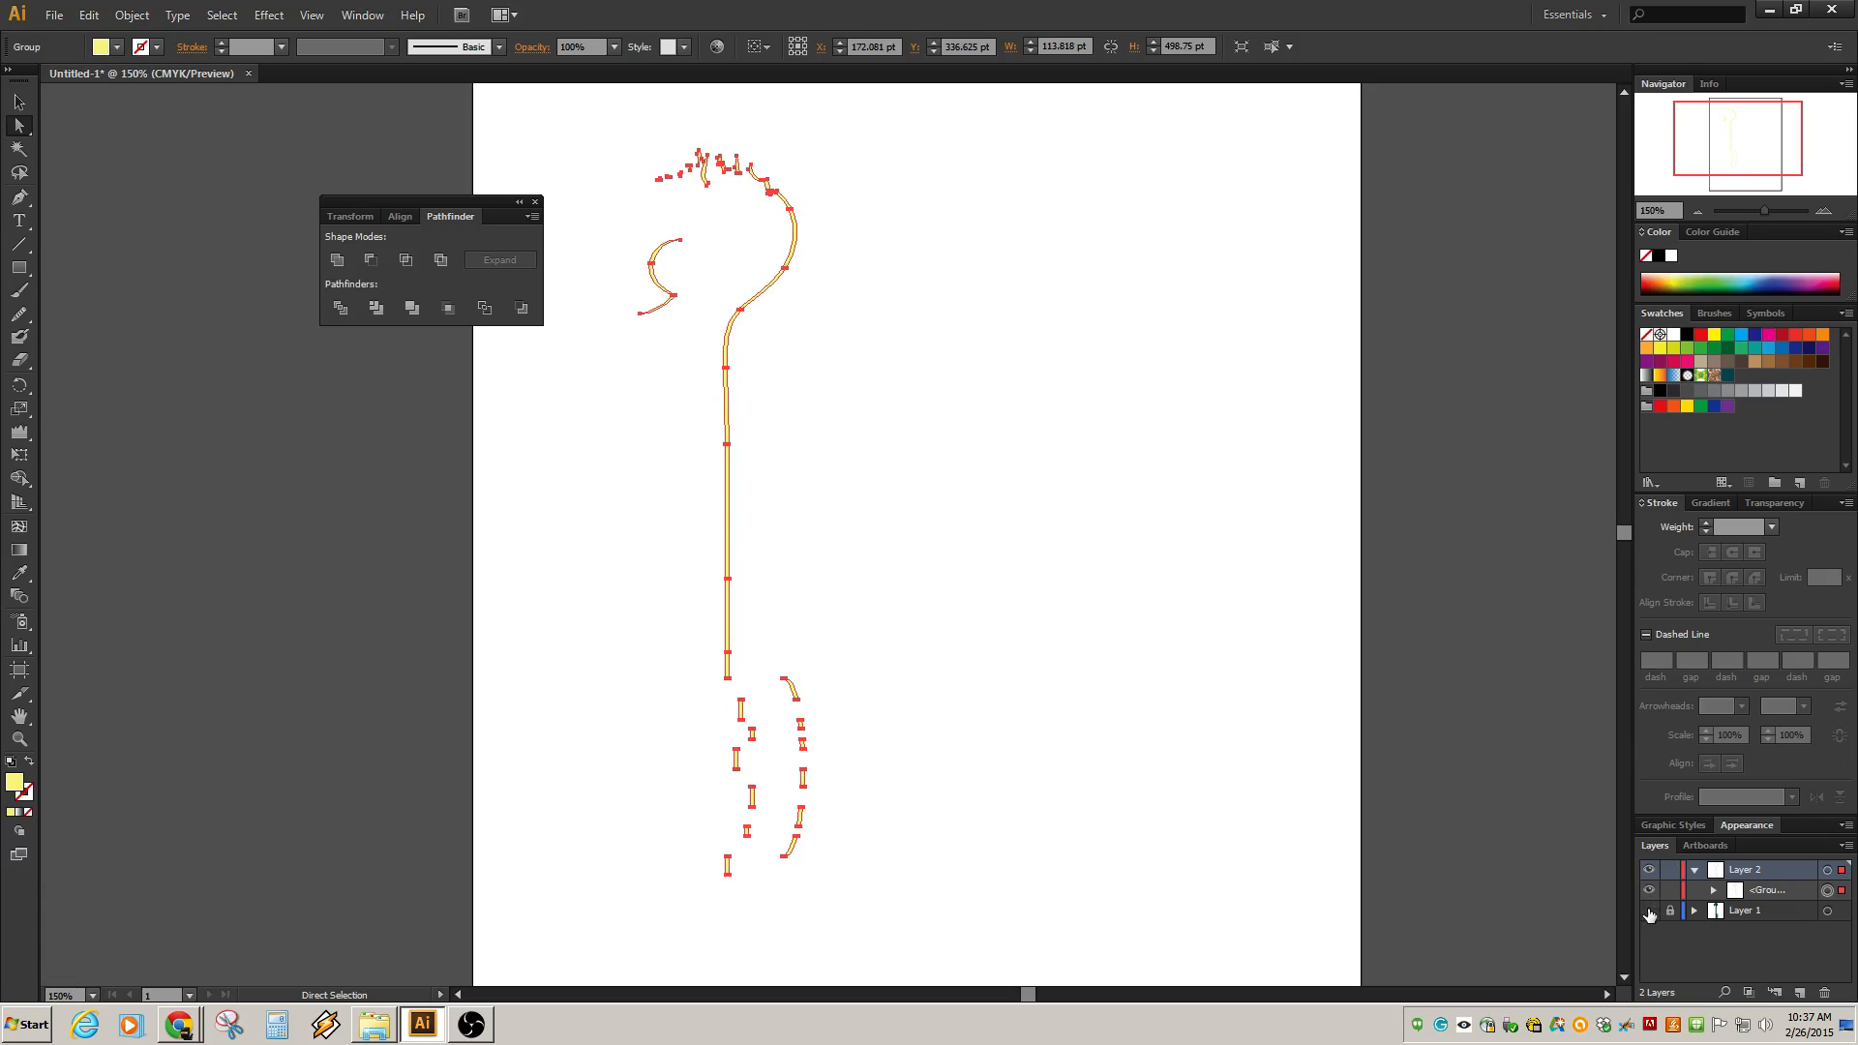
# Make Layer 1 visible again and expand the highlight group on Layer 2, selecting its sub-paths.
pyautogui.click(1649, 911)
pyautogui.click(1068, 508)
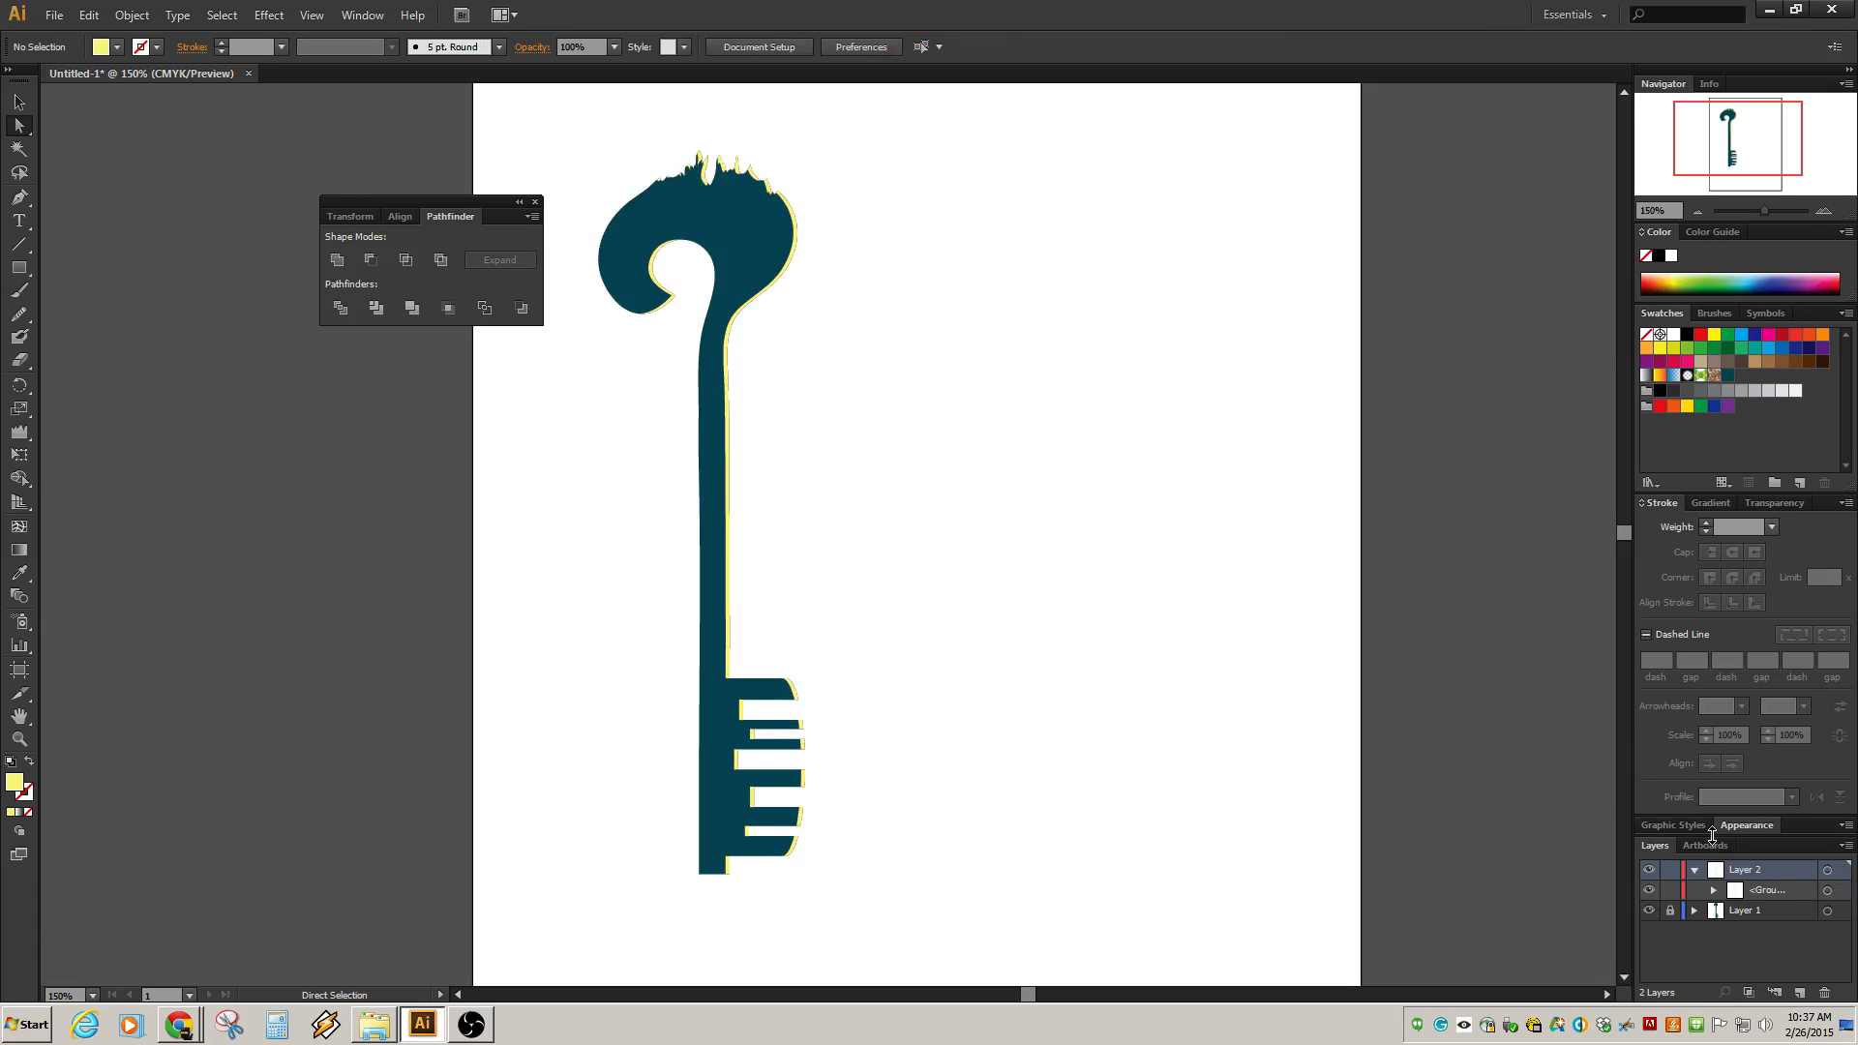
pyautogui.click(1715, 891)
pyautogui.scroll(-3, 1770, 932)
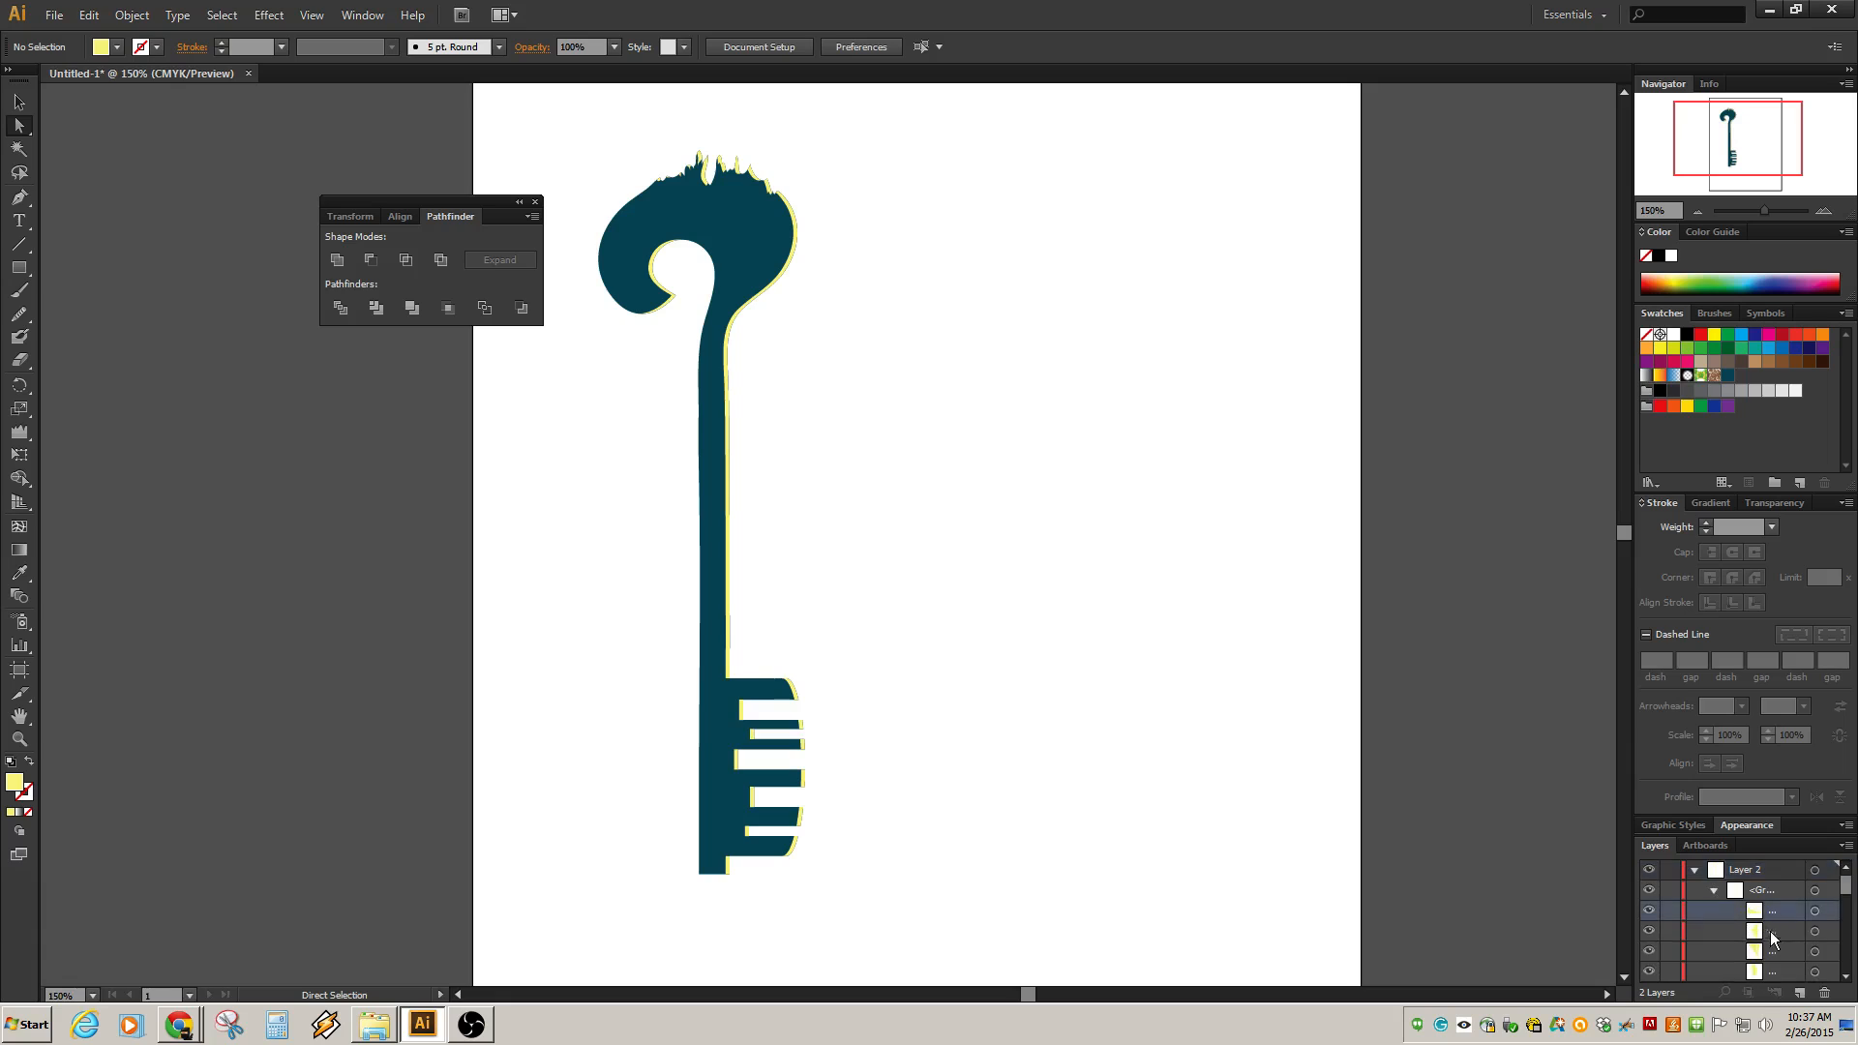
pyautogui.scroll(-3, 1773, 936)
pyautogui.keyDown('shift'); pyautogui.click(1771, 953); pyautogui.keyUp('shift')
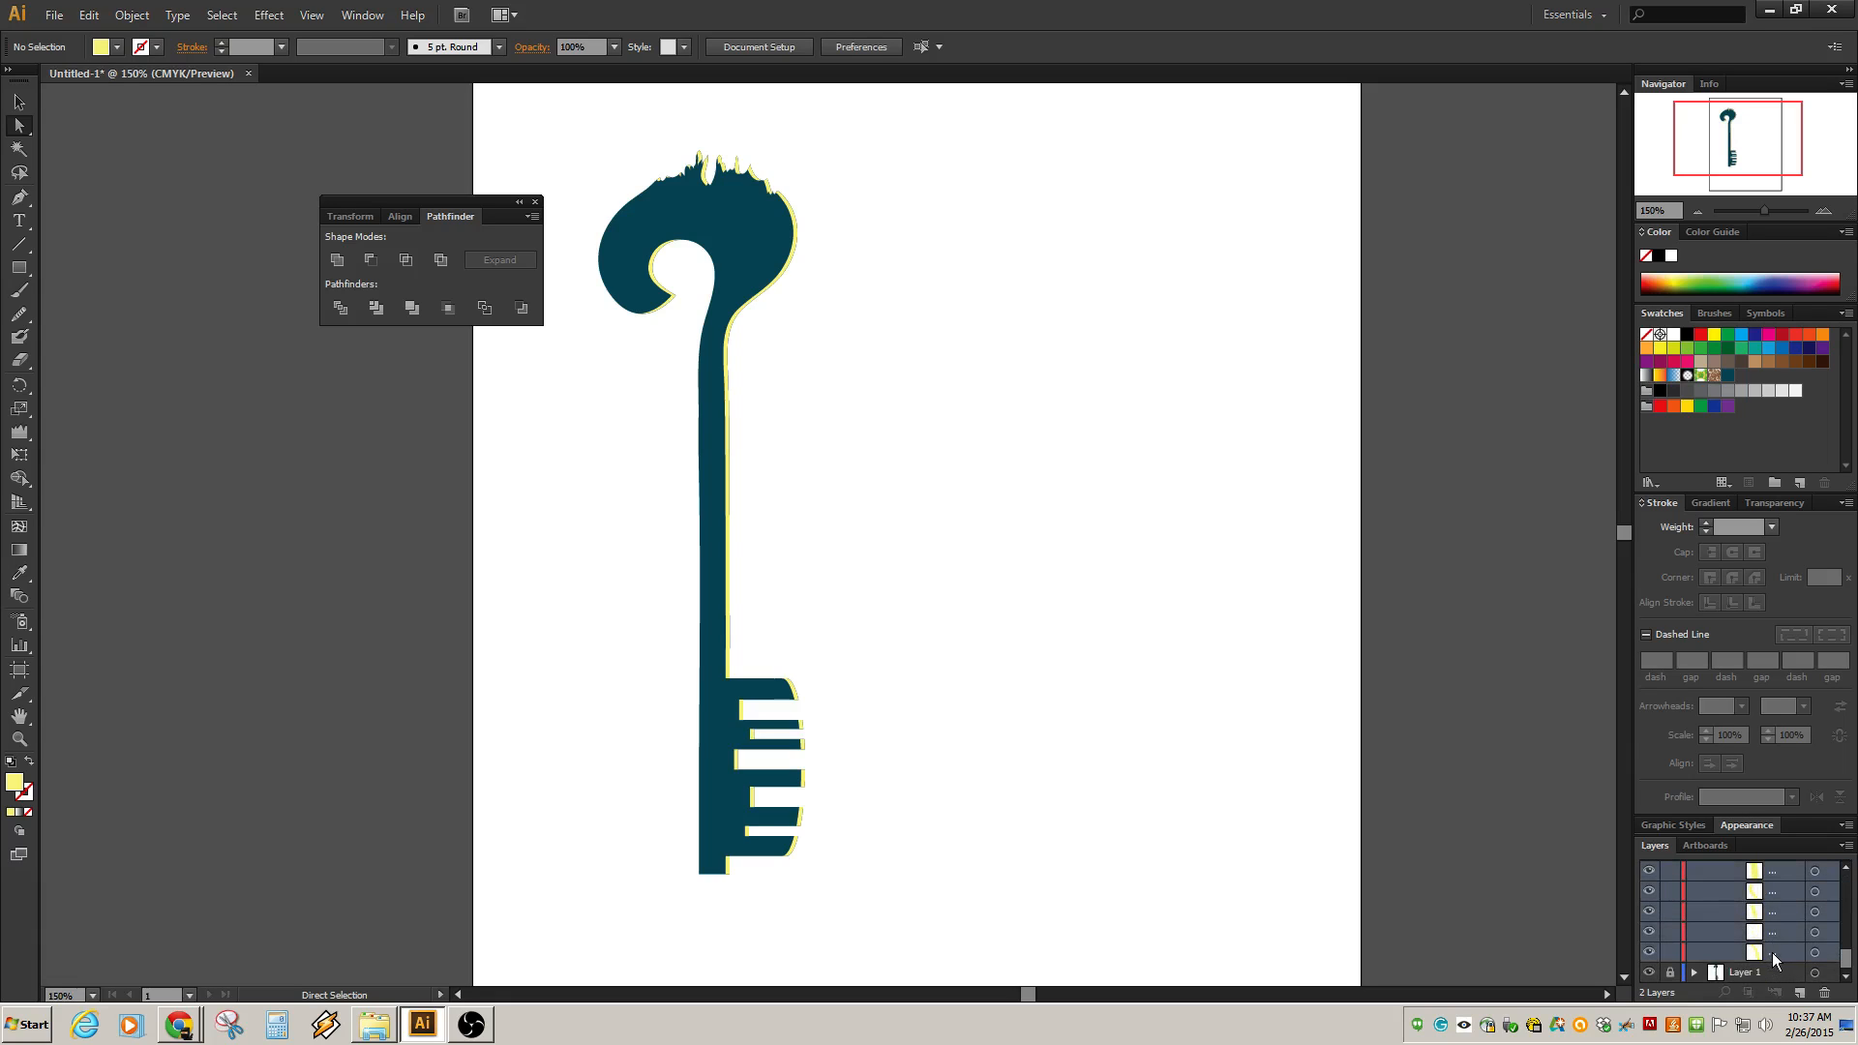
pyautogui.scroll(3, 790, 523)
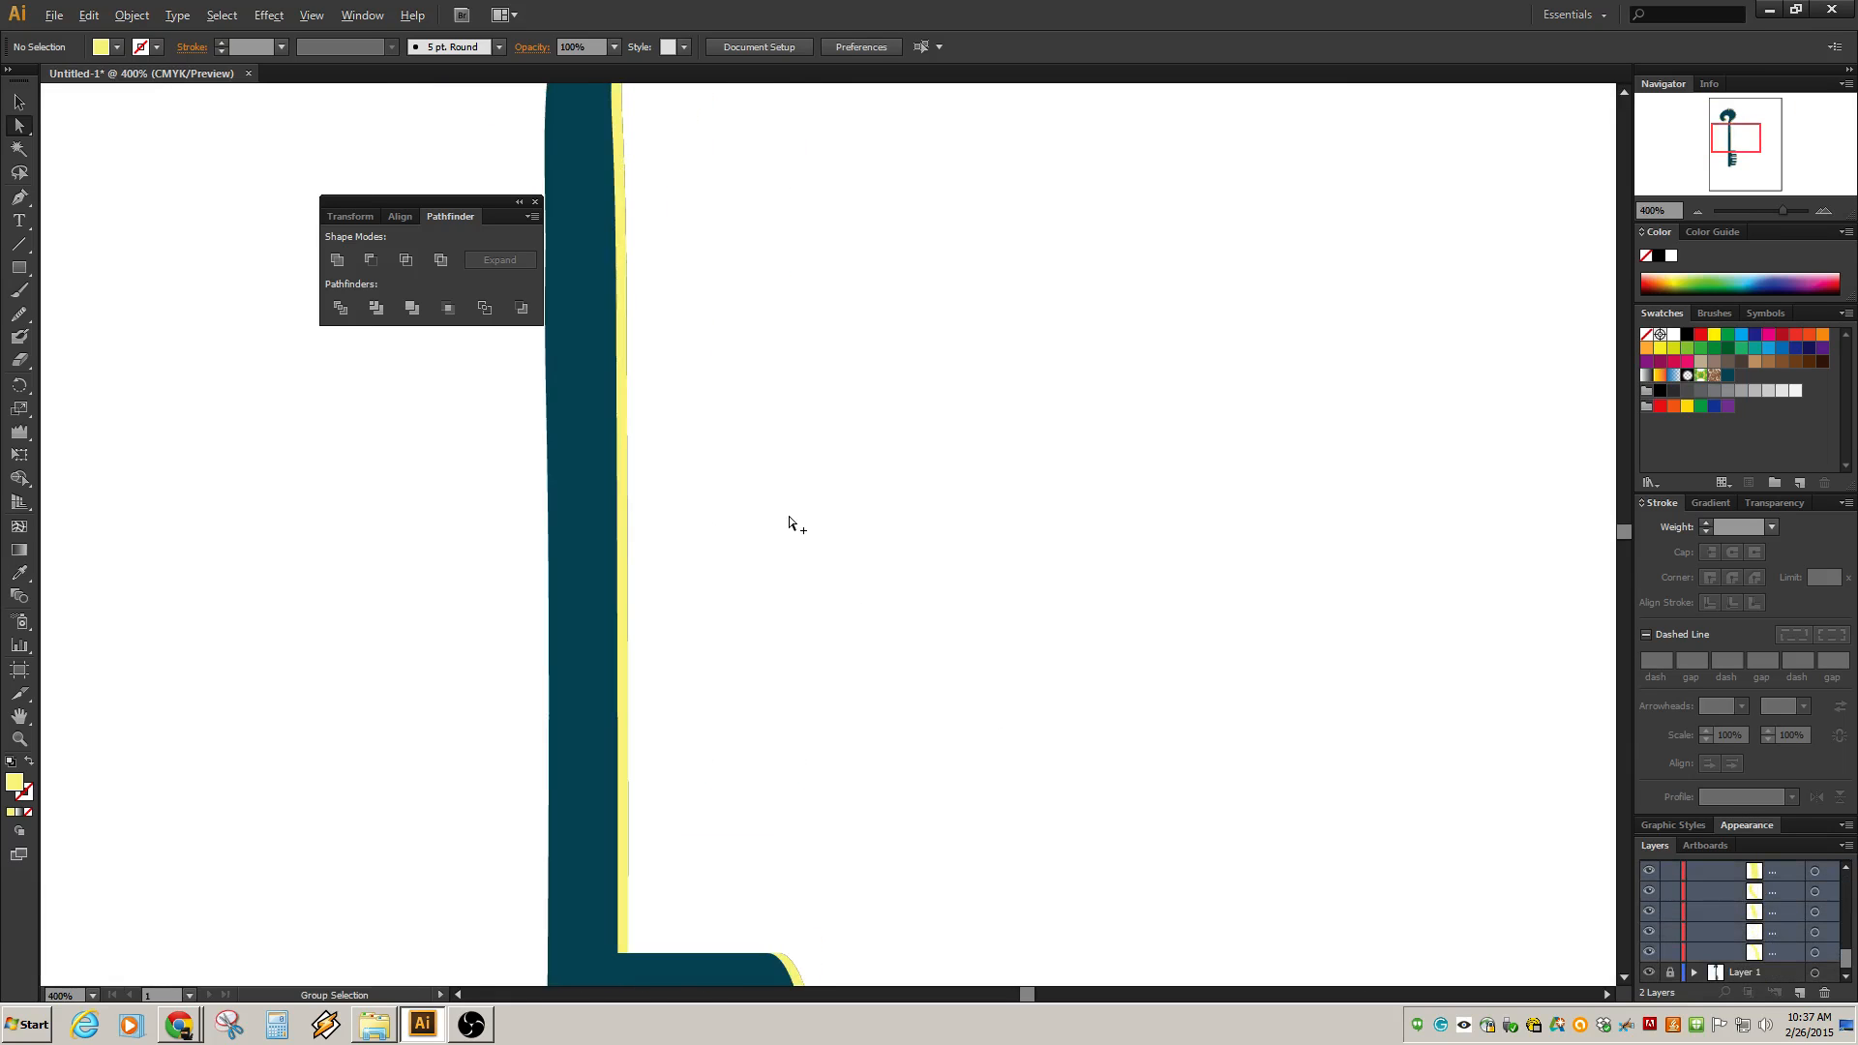
pyautogui.scroll(-3, 790, 524)
pyautogui.click(1817, 953)
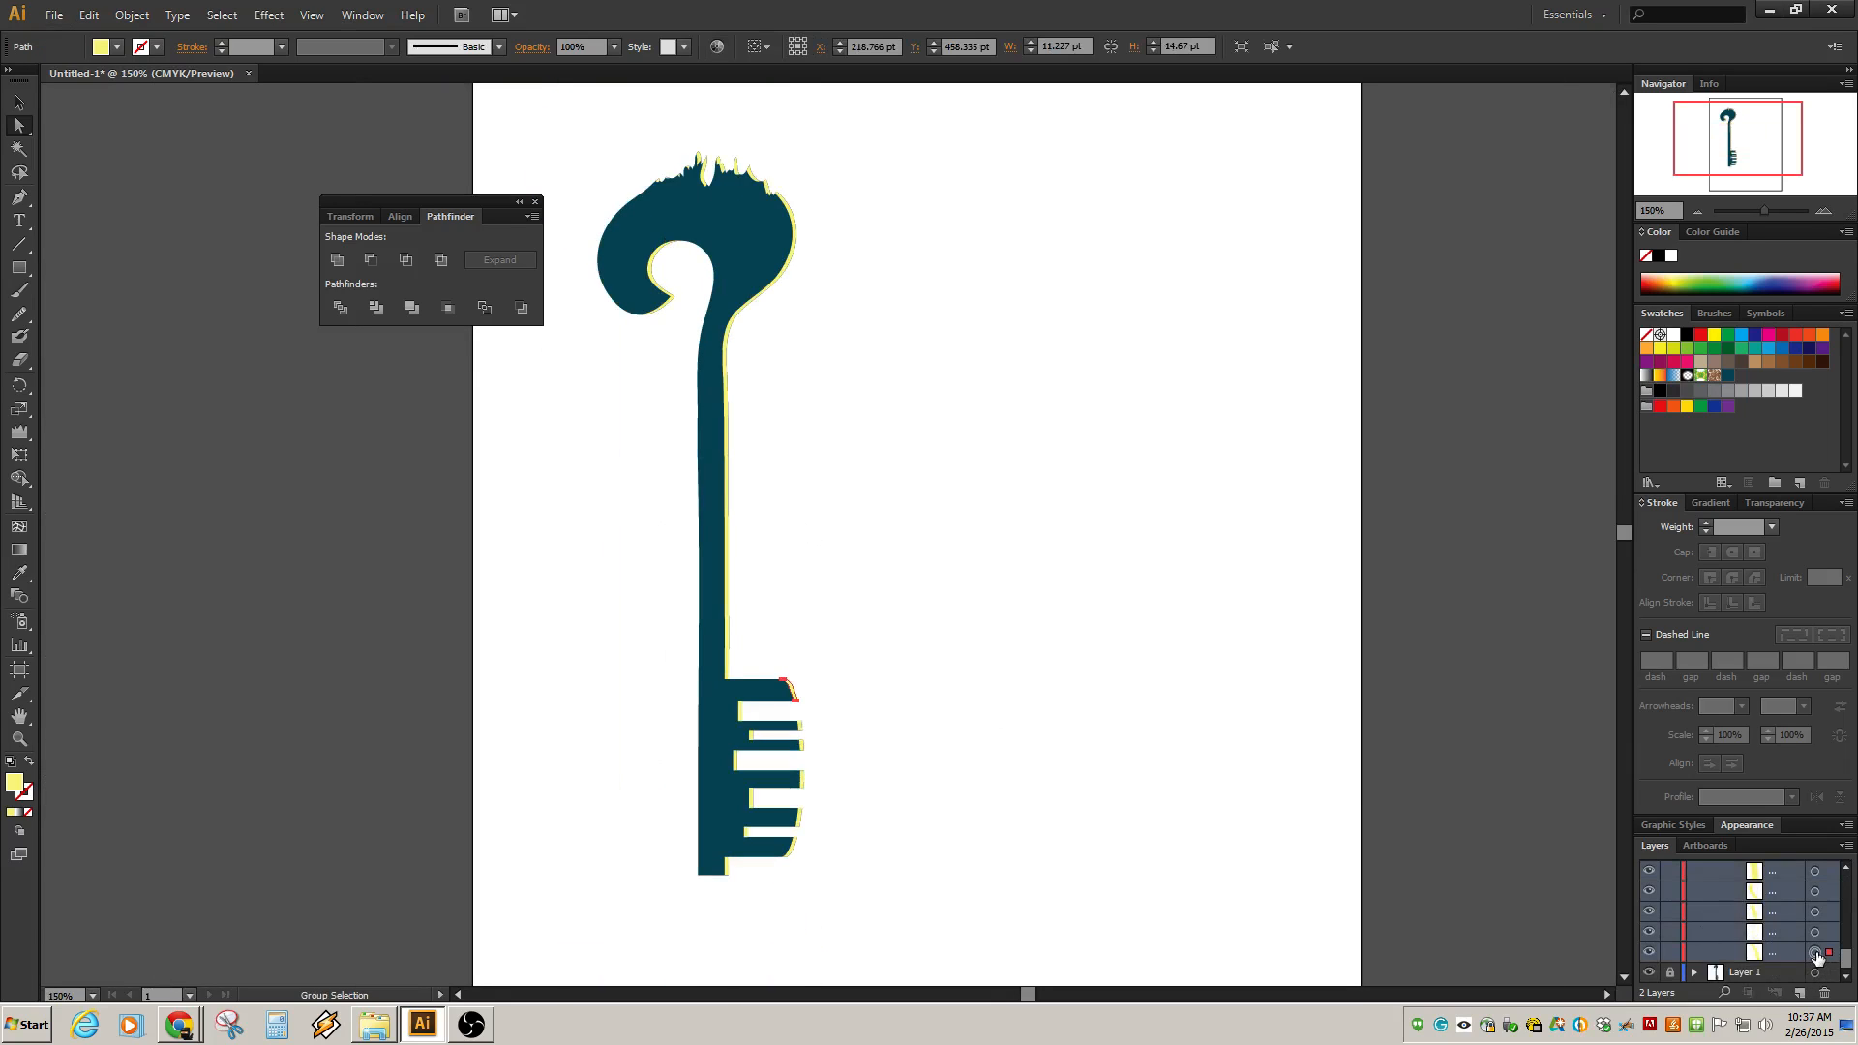
pyautogui.keyDown('shift'); pyautogui.click(1816, 932); pyautogui.keyUp('shift')
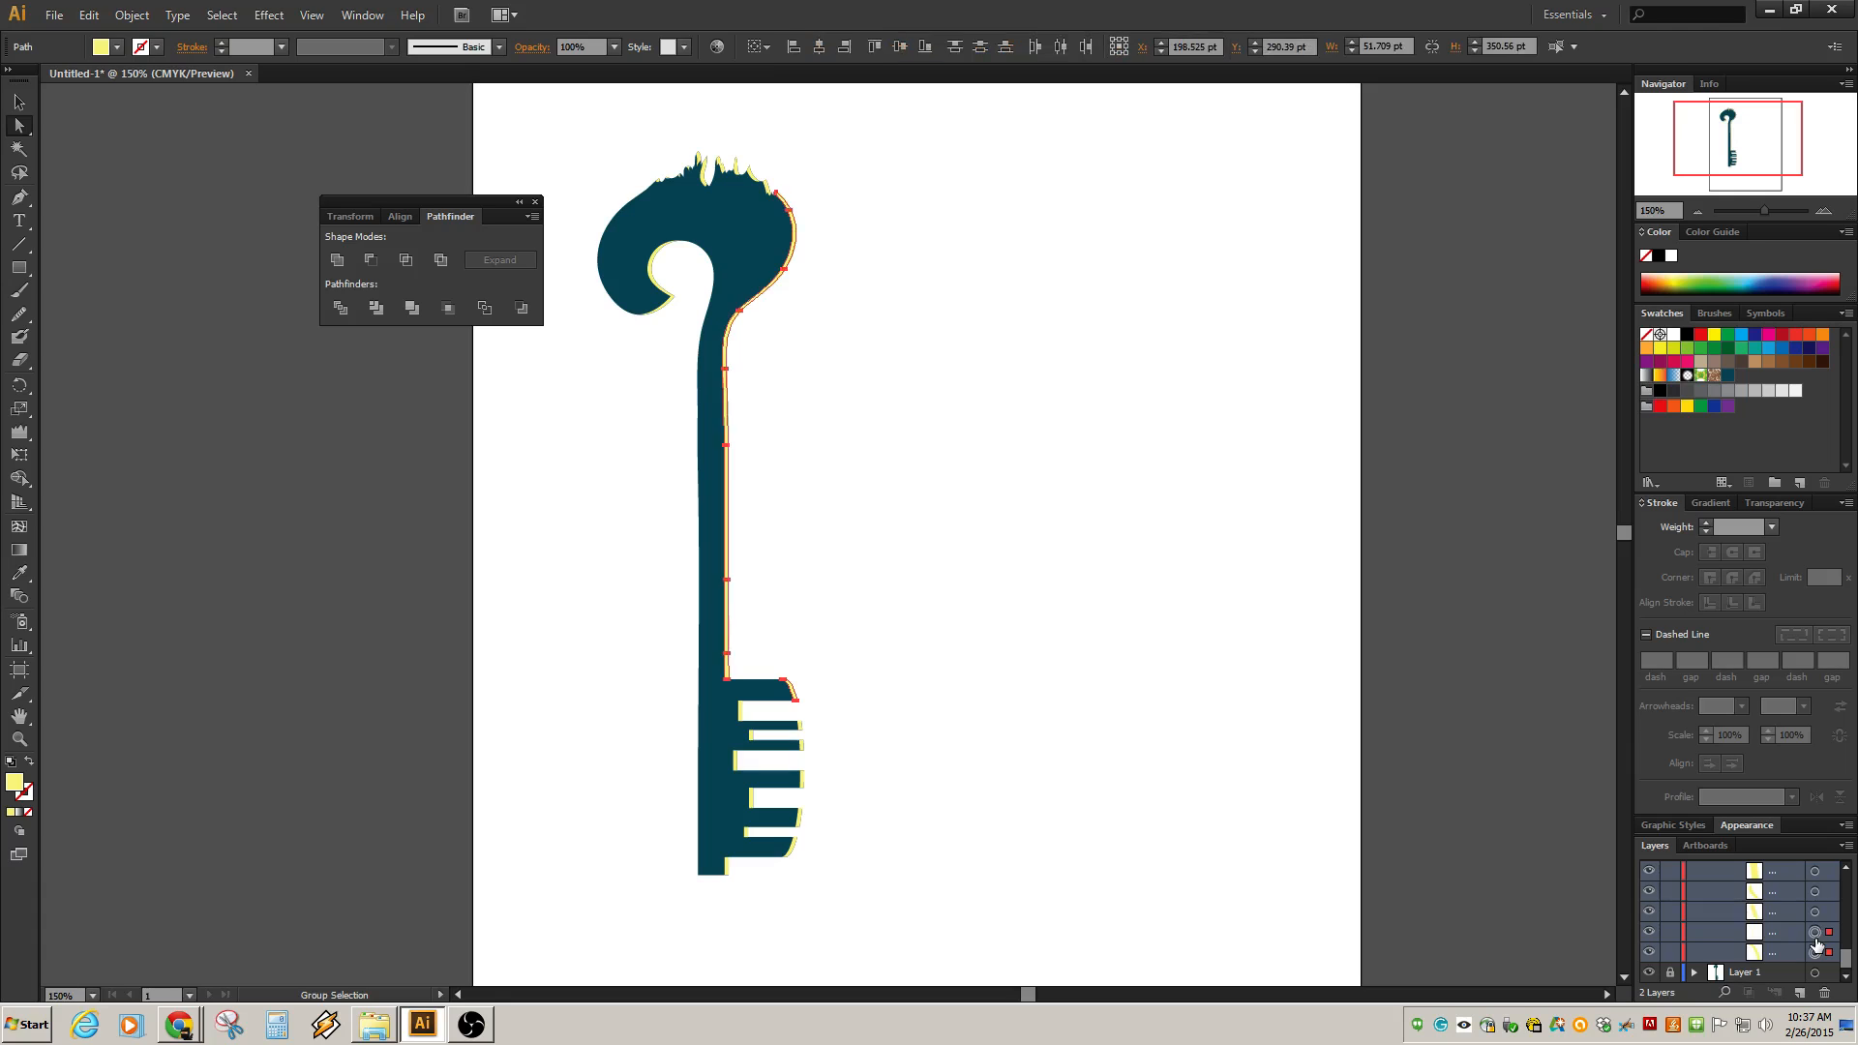
pyautogui.scroll(2, 1793, 921)
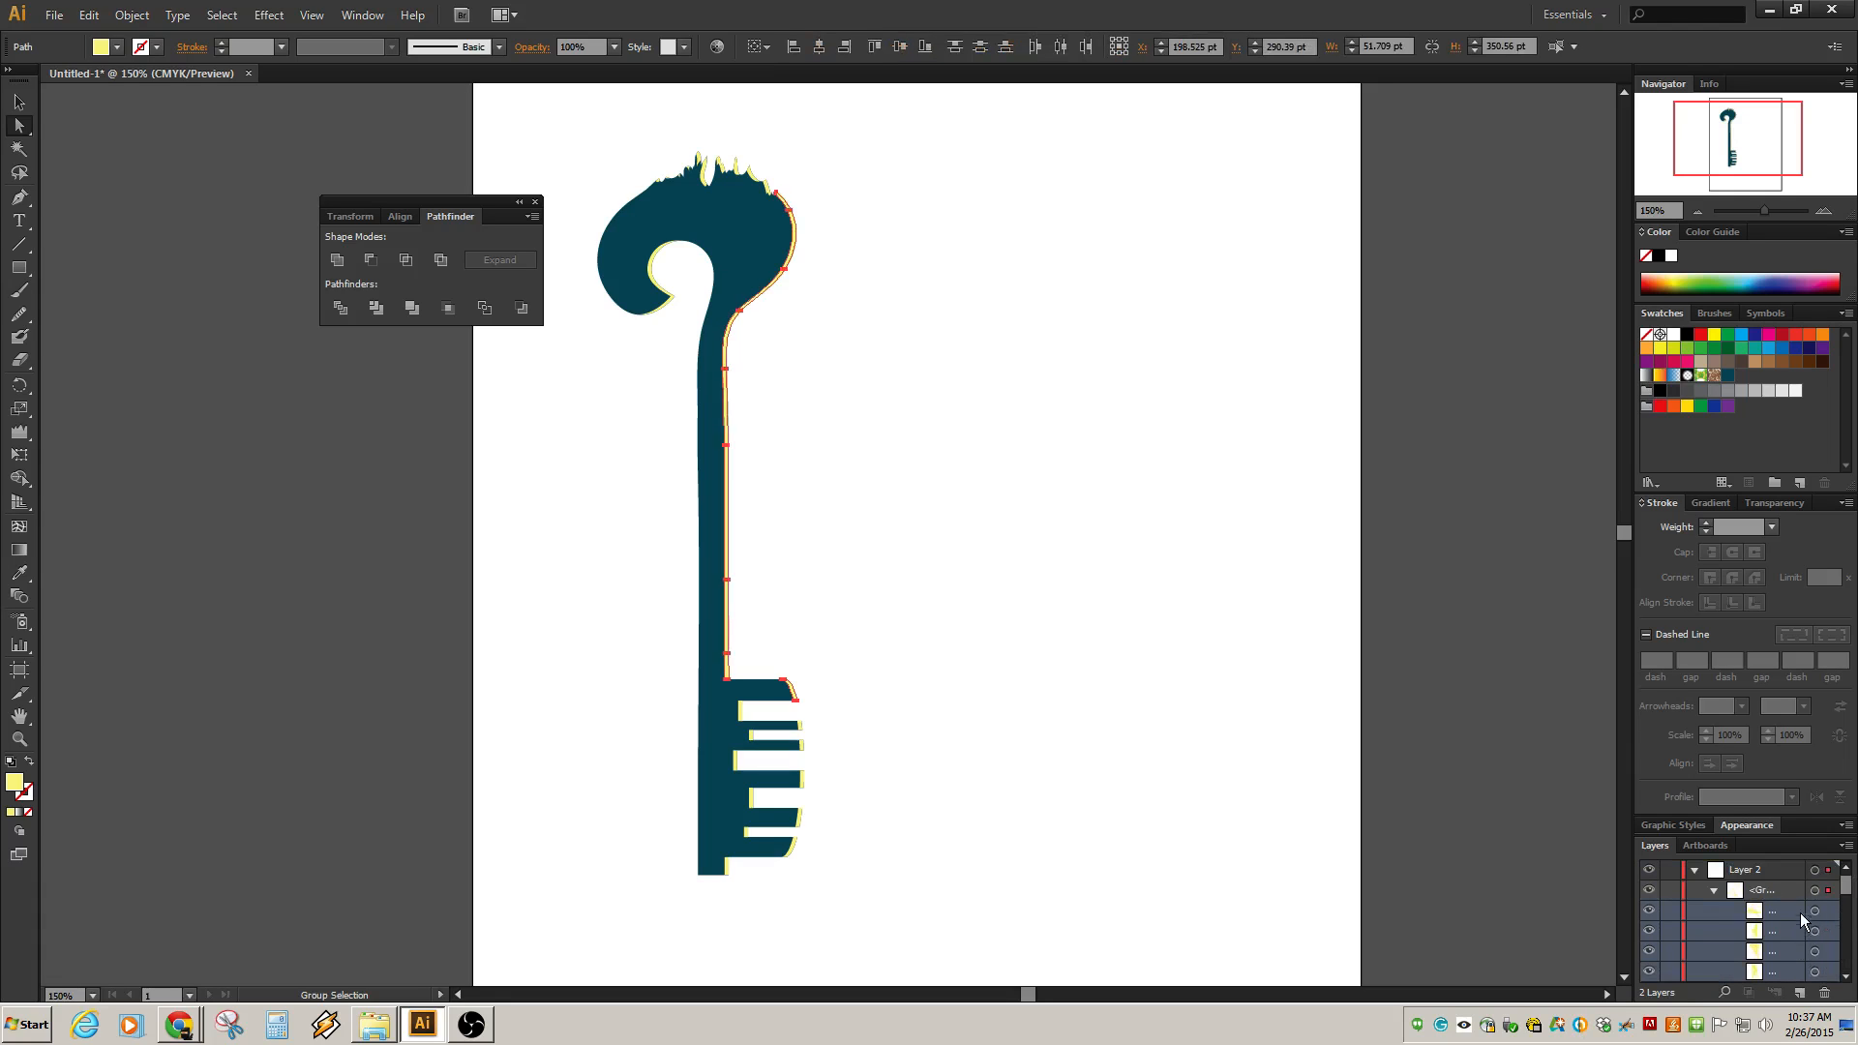
pyautogui.click(1815, 890)
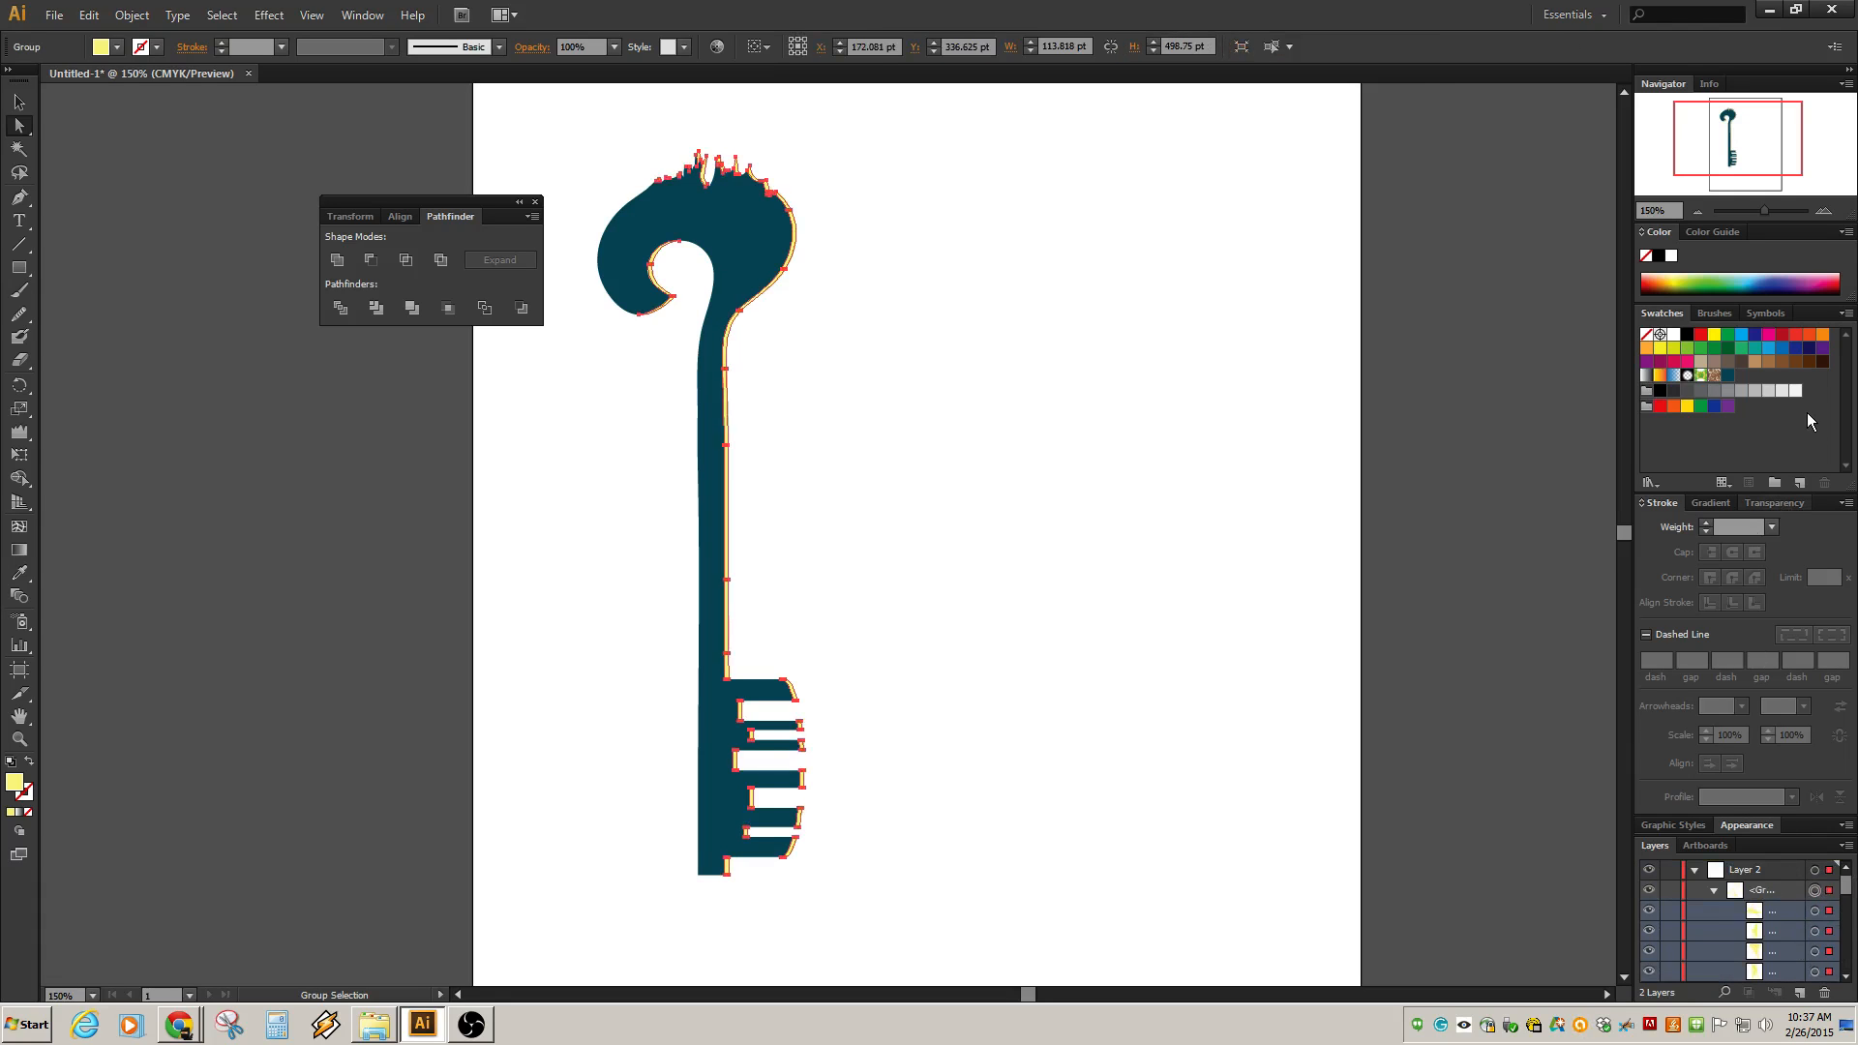
# Refill the selected highlight group with pale yellow from the color spectrum.
pyautogui.click(1795, 390)
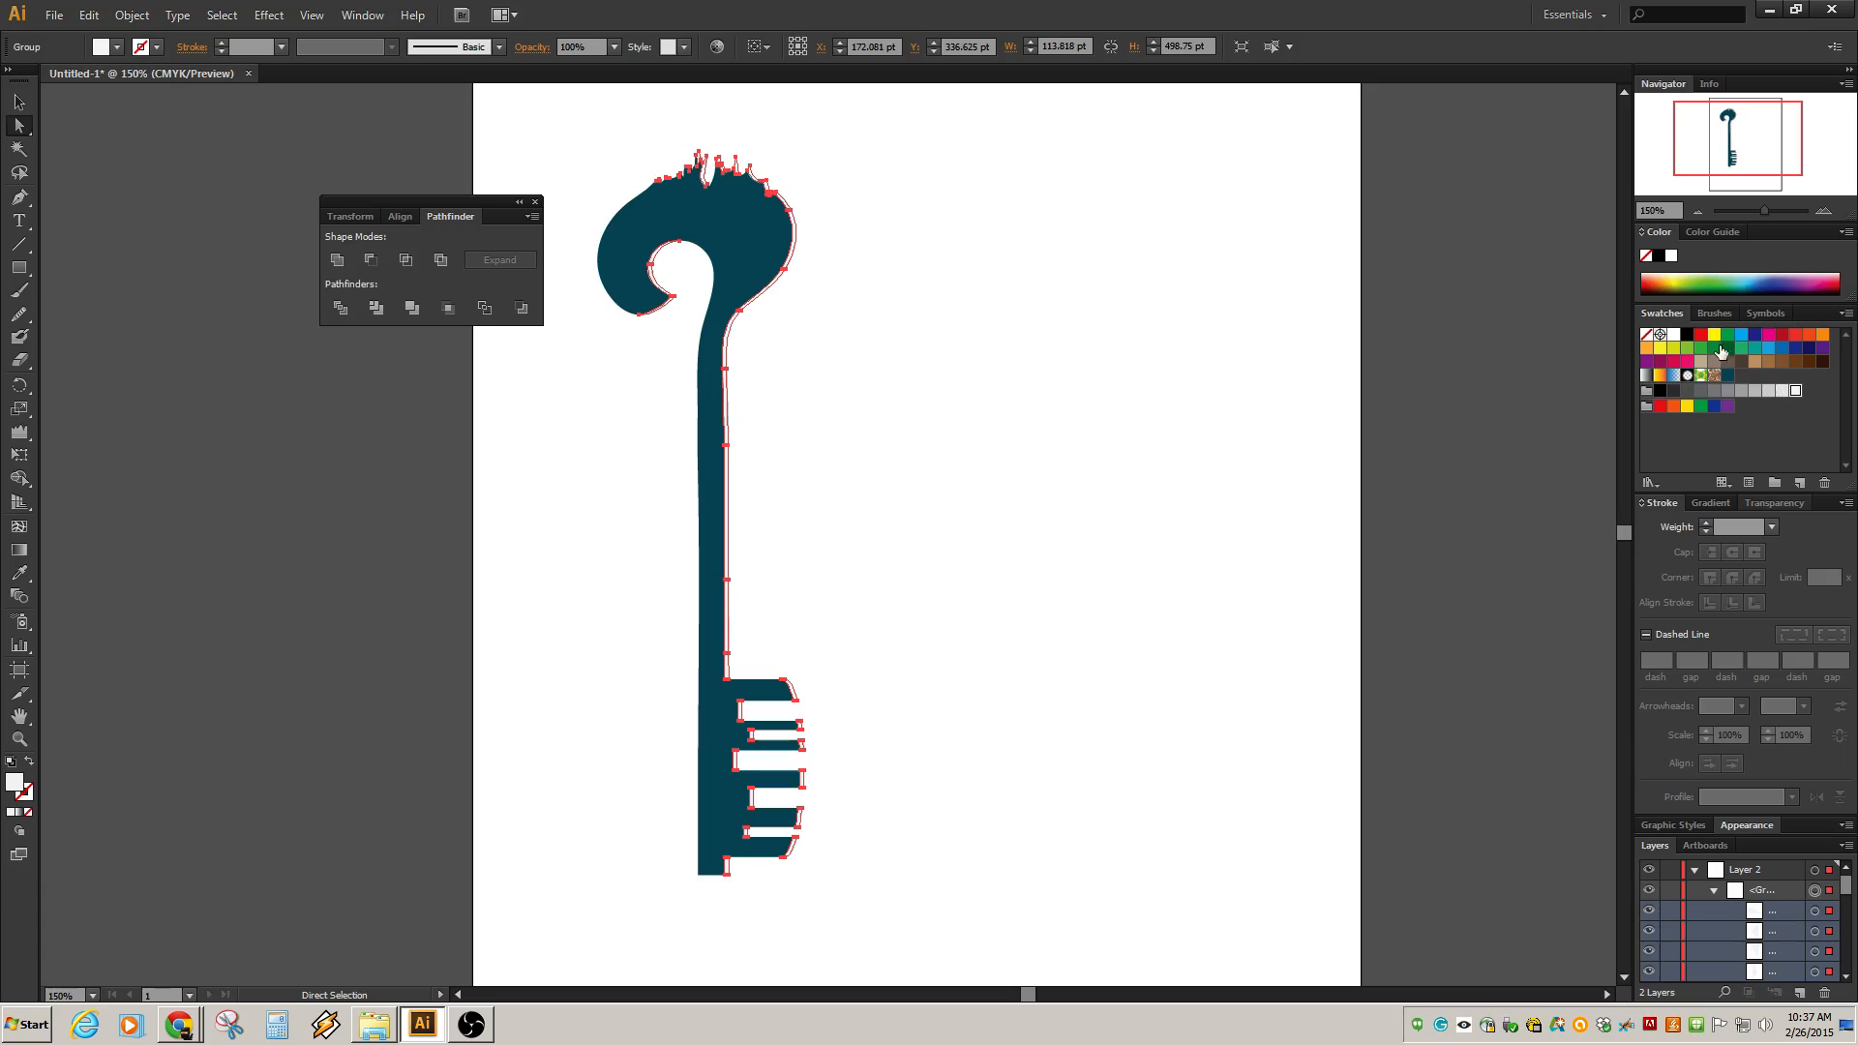
pyautogui.click(1676, 275)
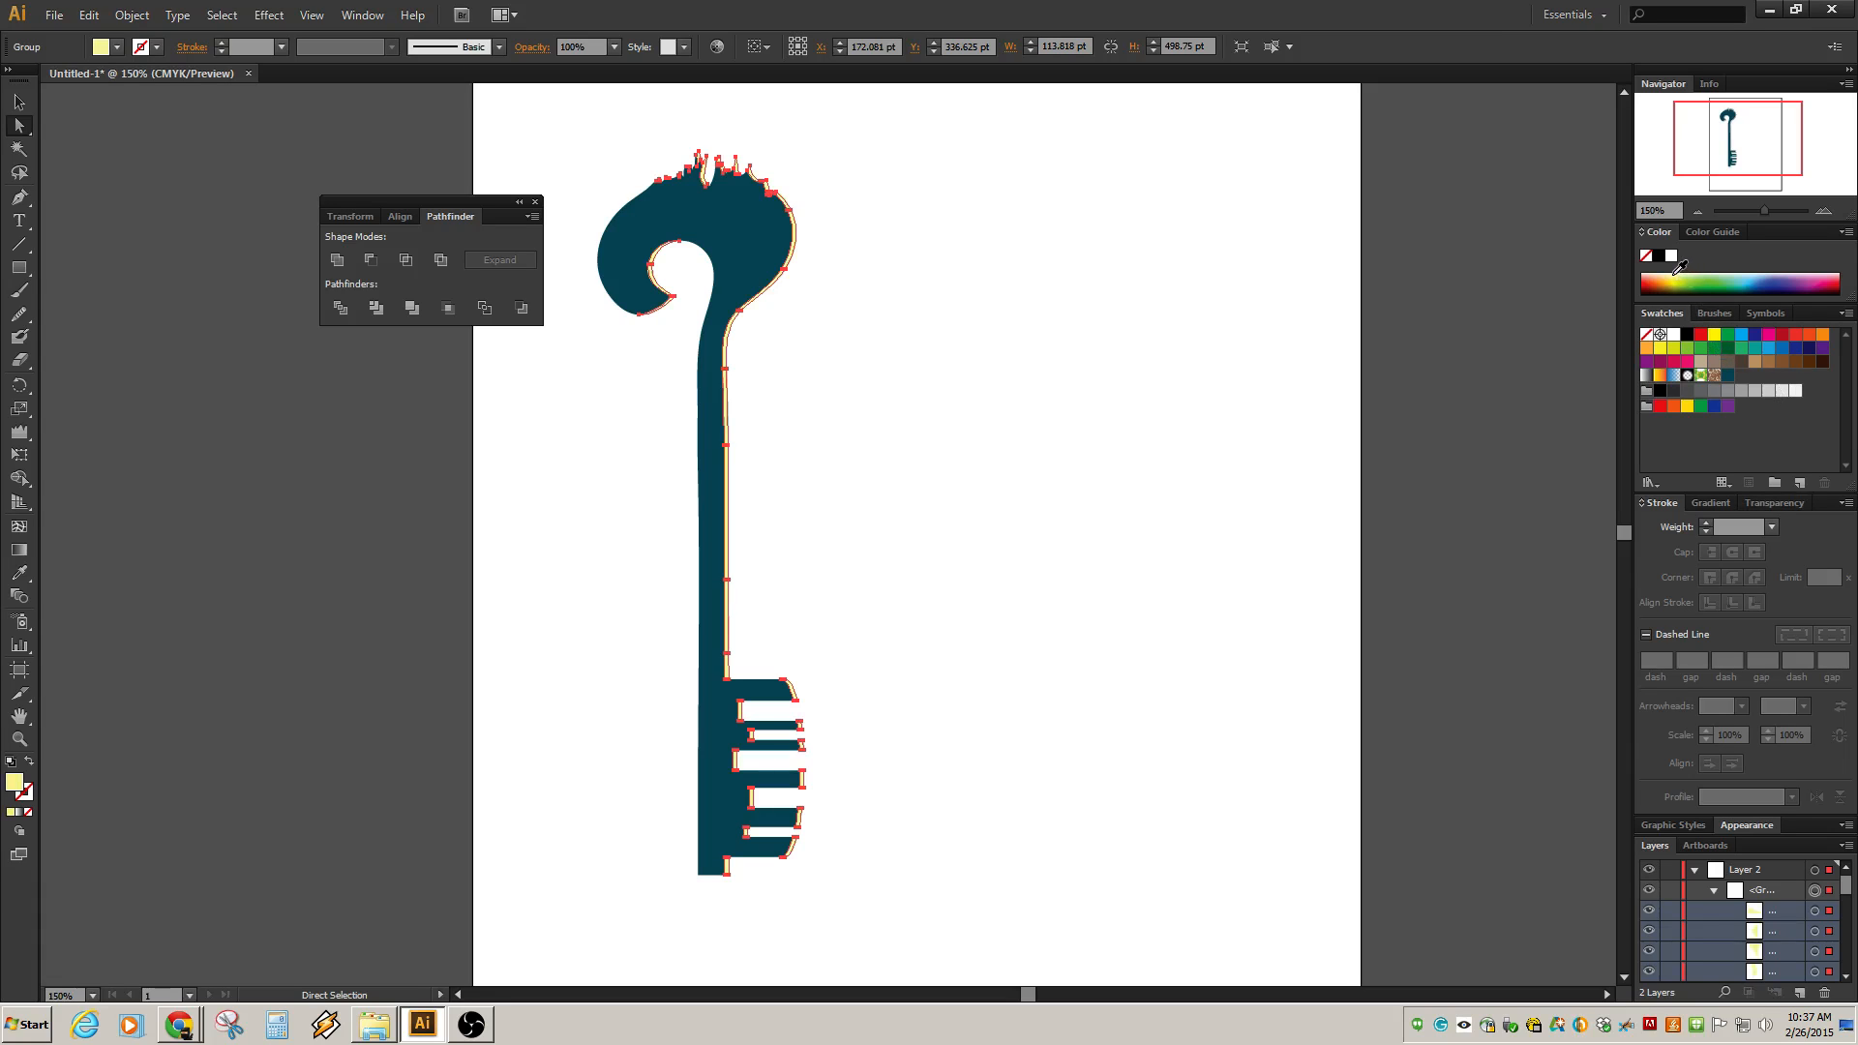
pyautogui.scroll(2, 802, 552)
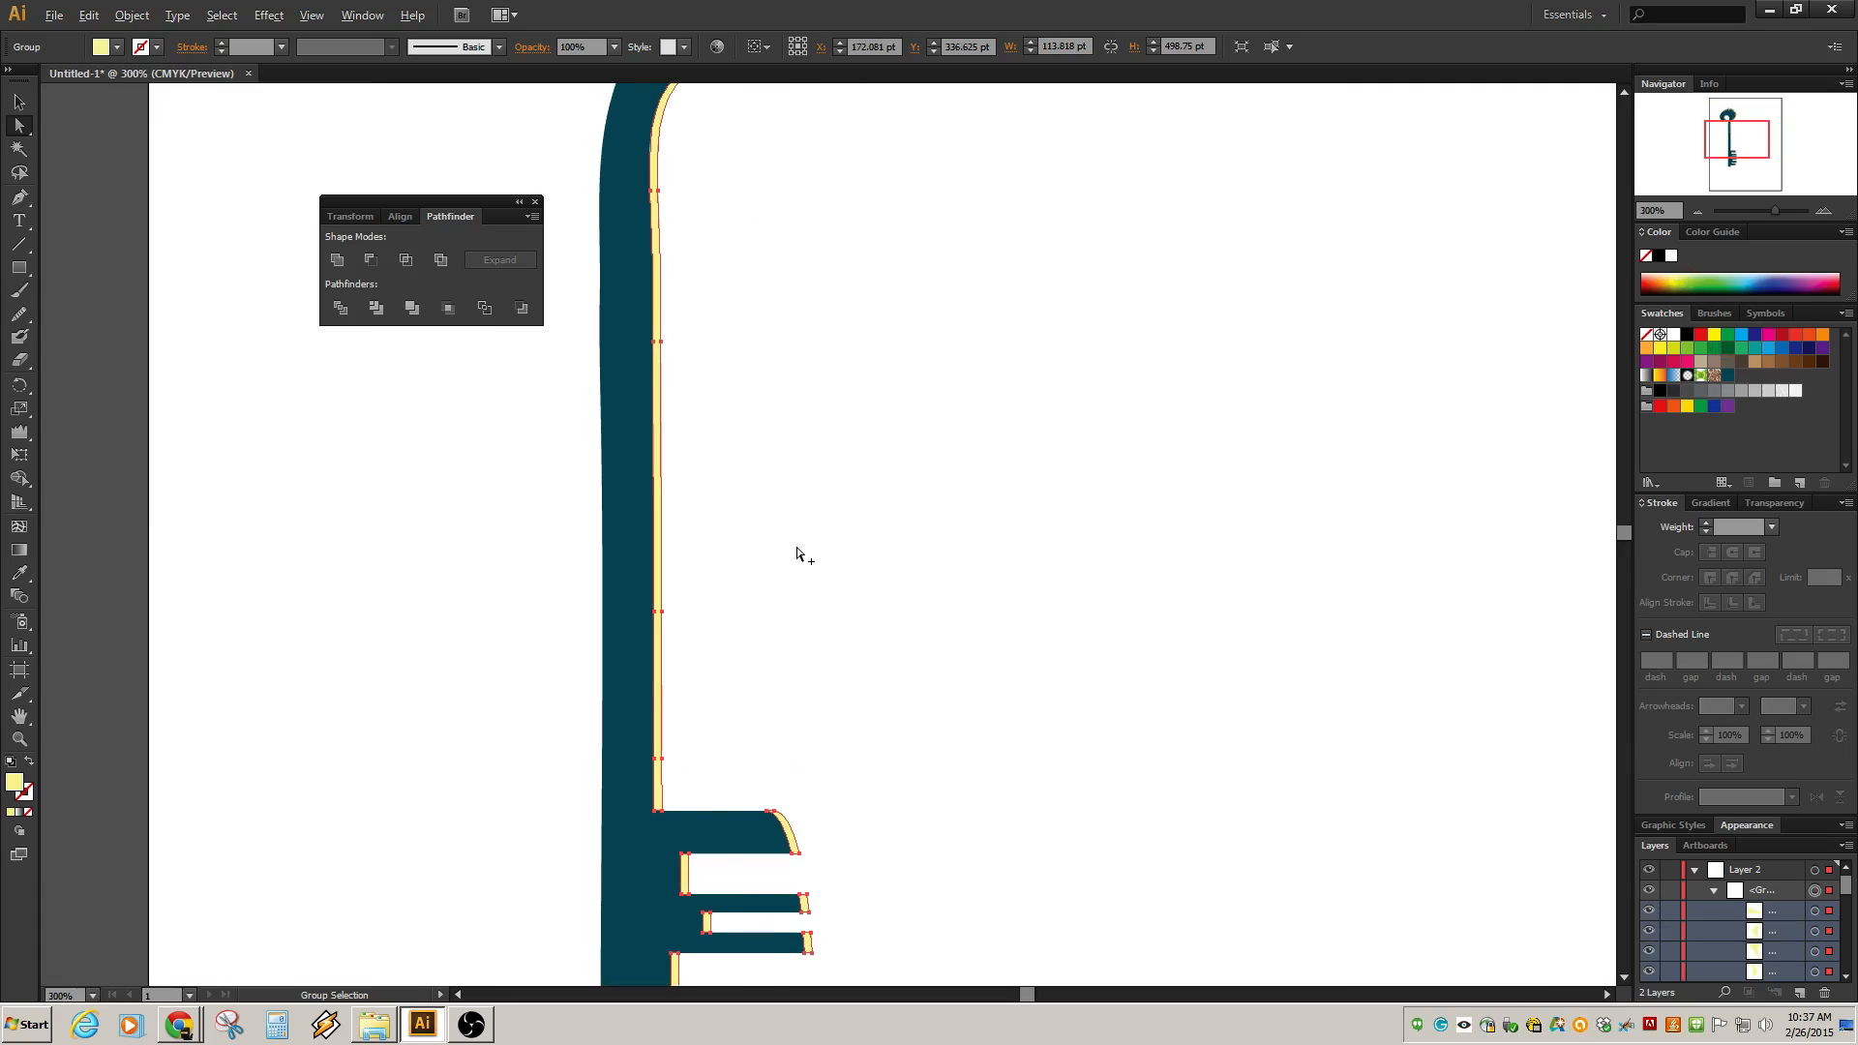
pyautogui.scroll(-1, 802, 552)
pyautogui.press('alt')
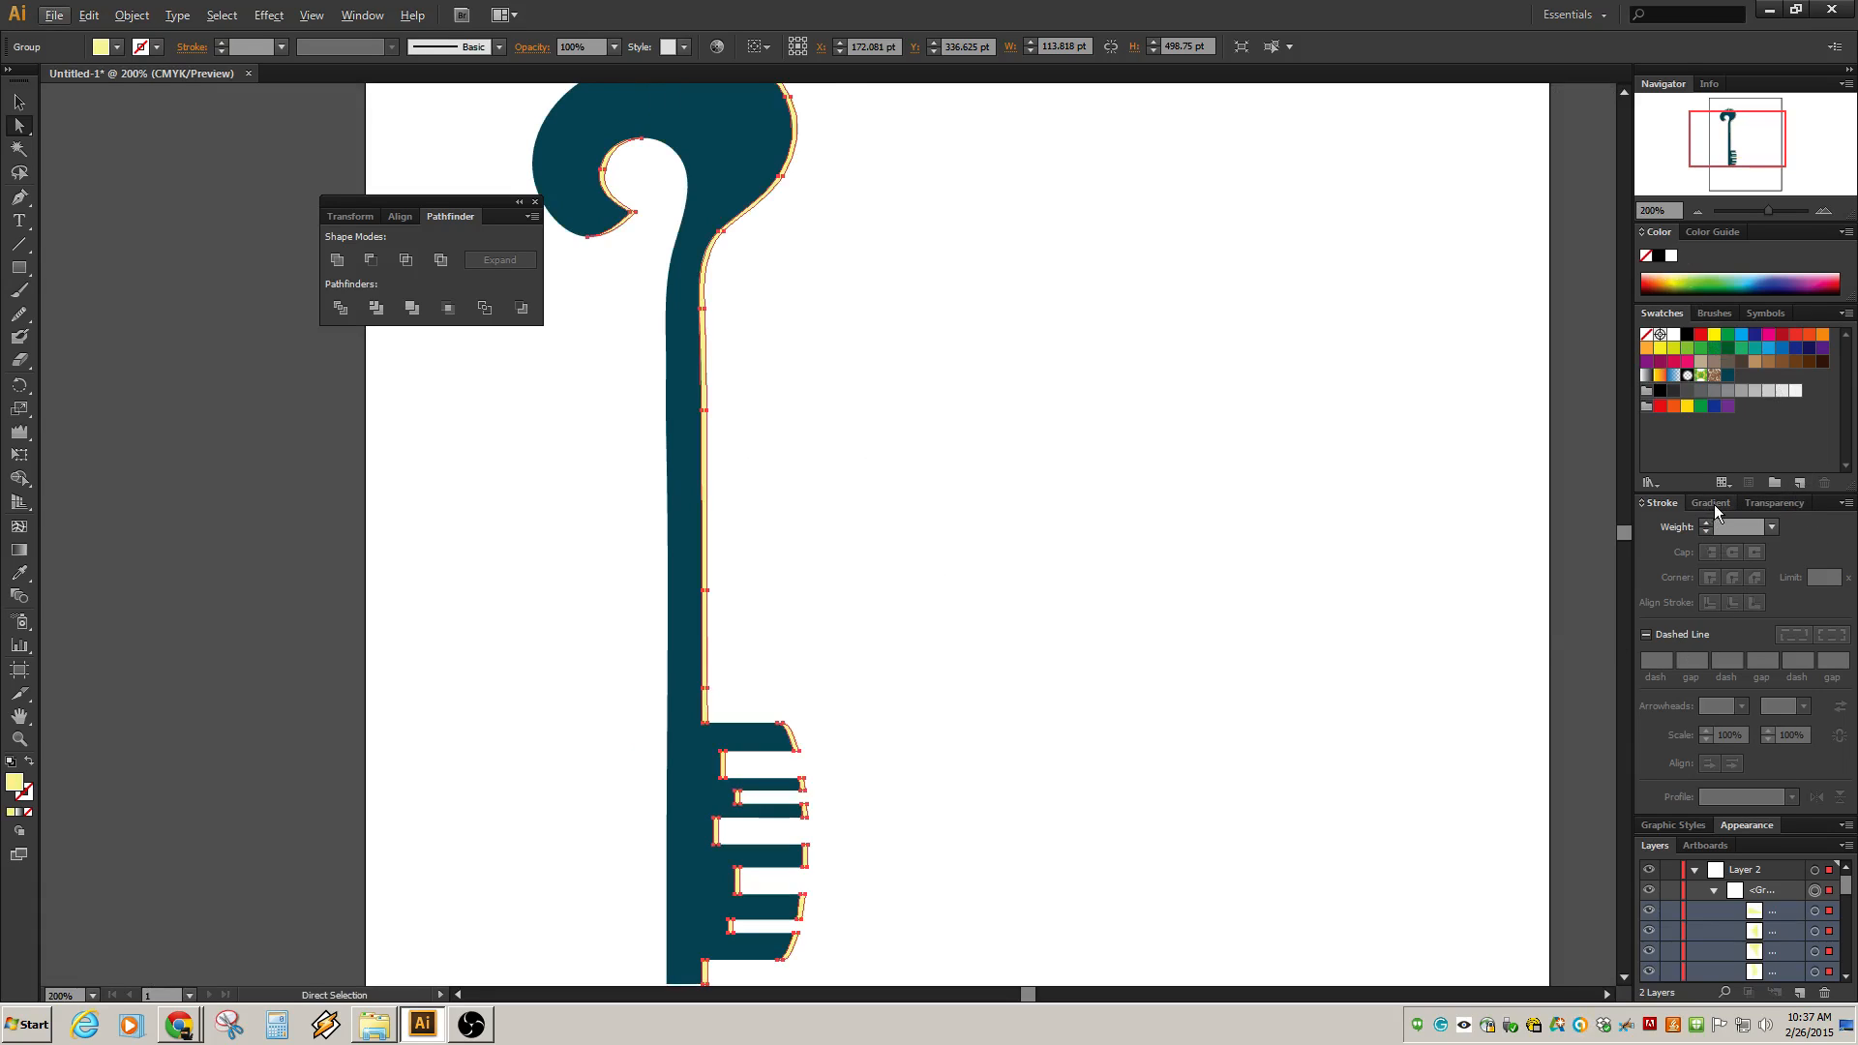
# Try the Overlay blend mode on the selected highlight group.
pyautogui.click(1771, 503)
pyautogui.click(1719, 531)
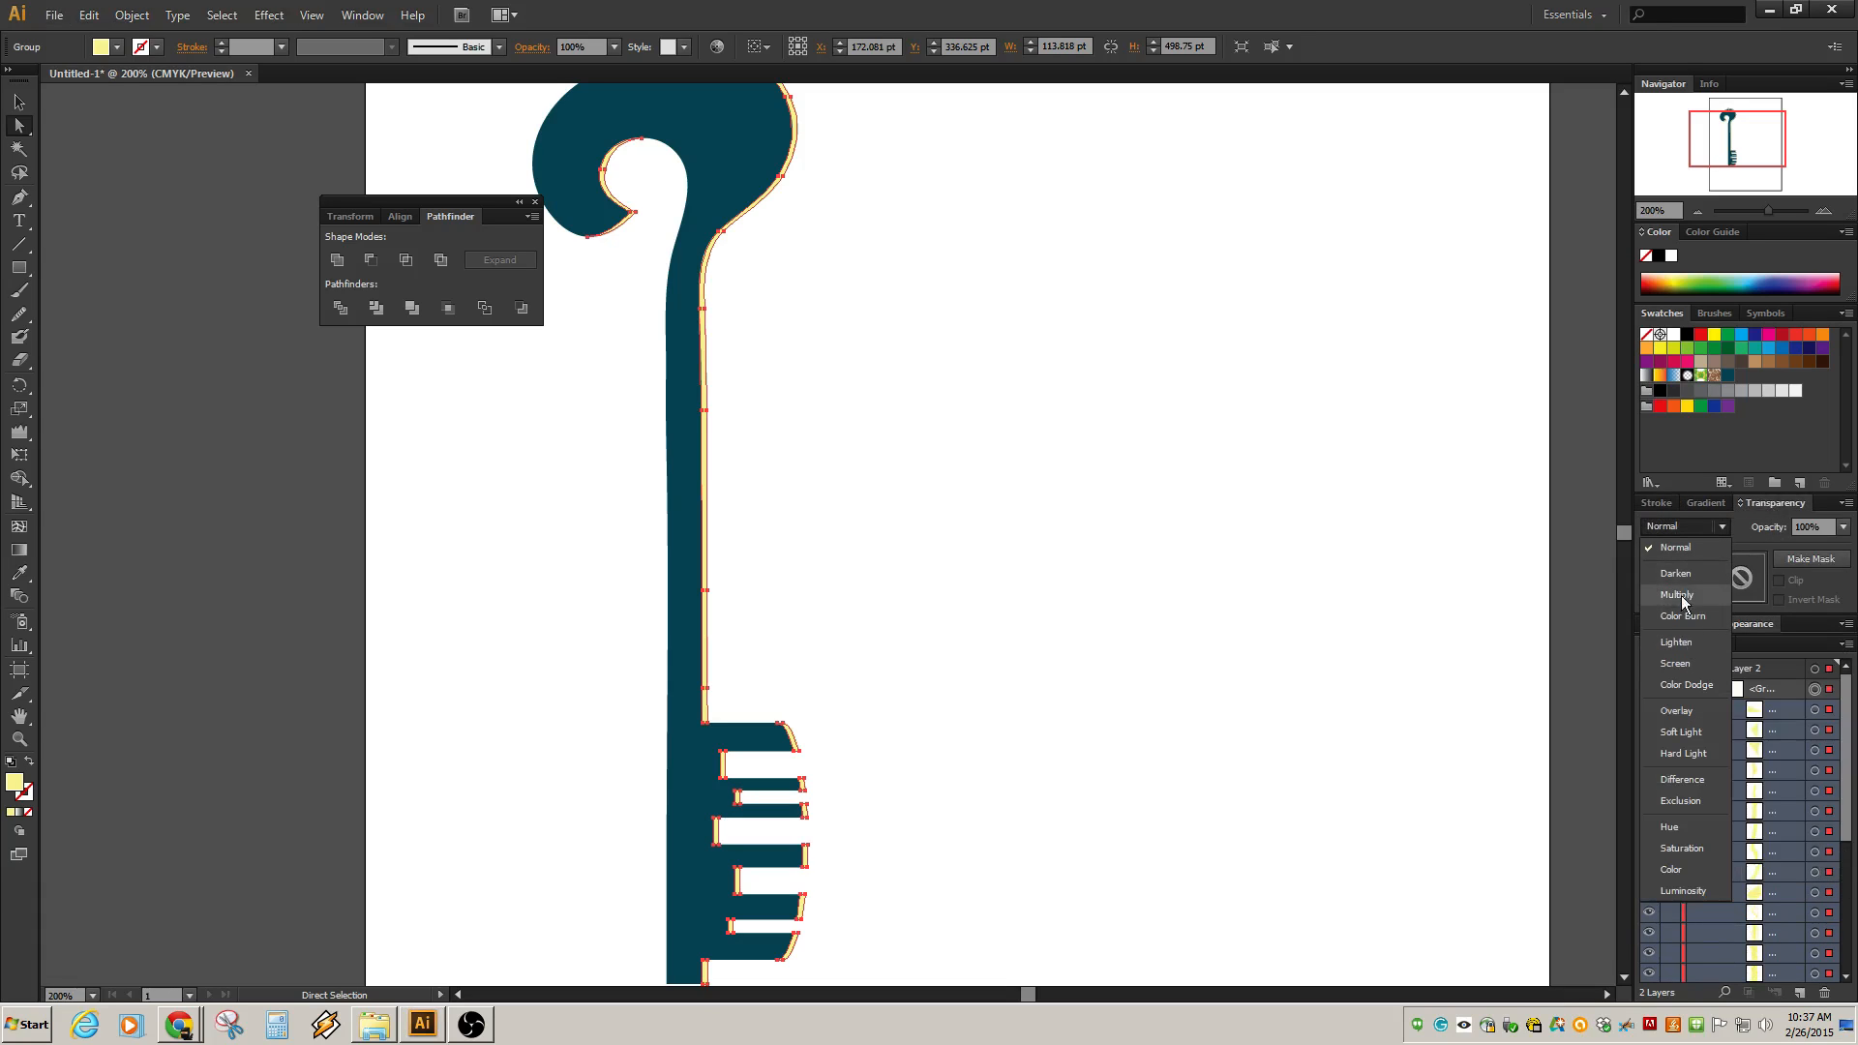
pyautogui.click(1685, 713)
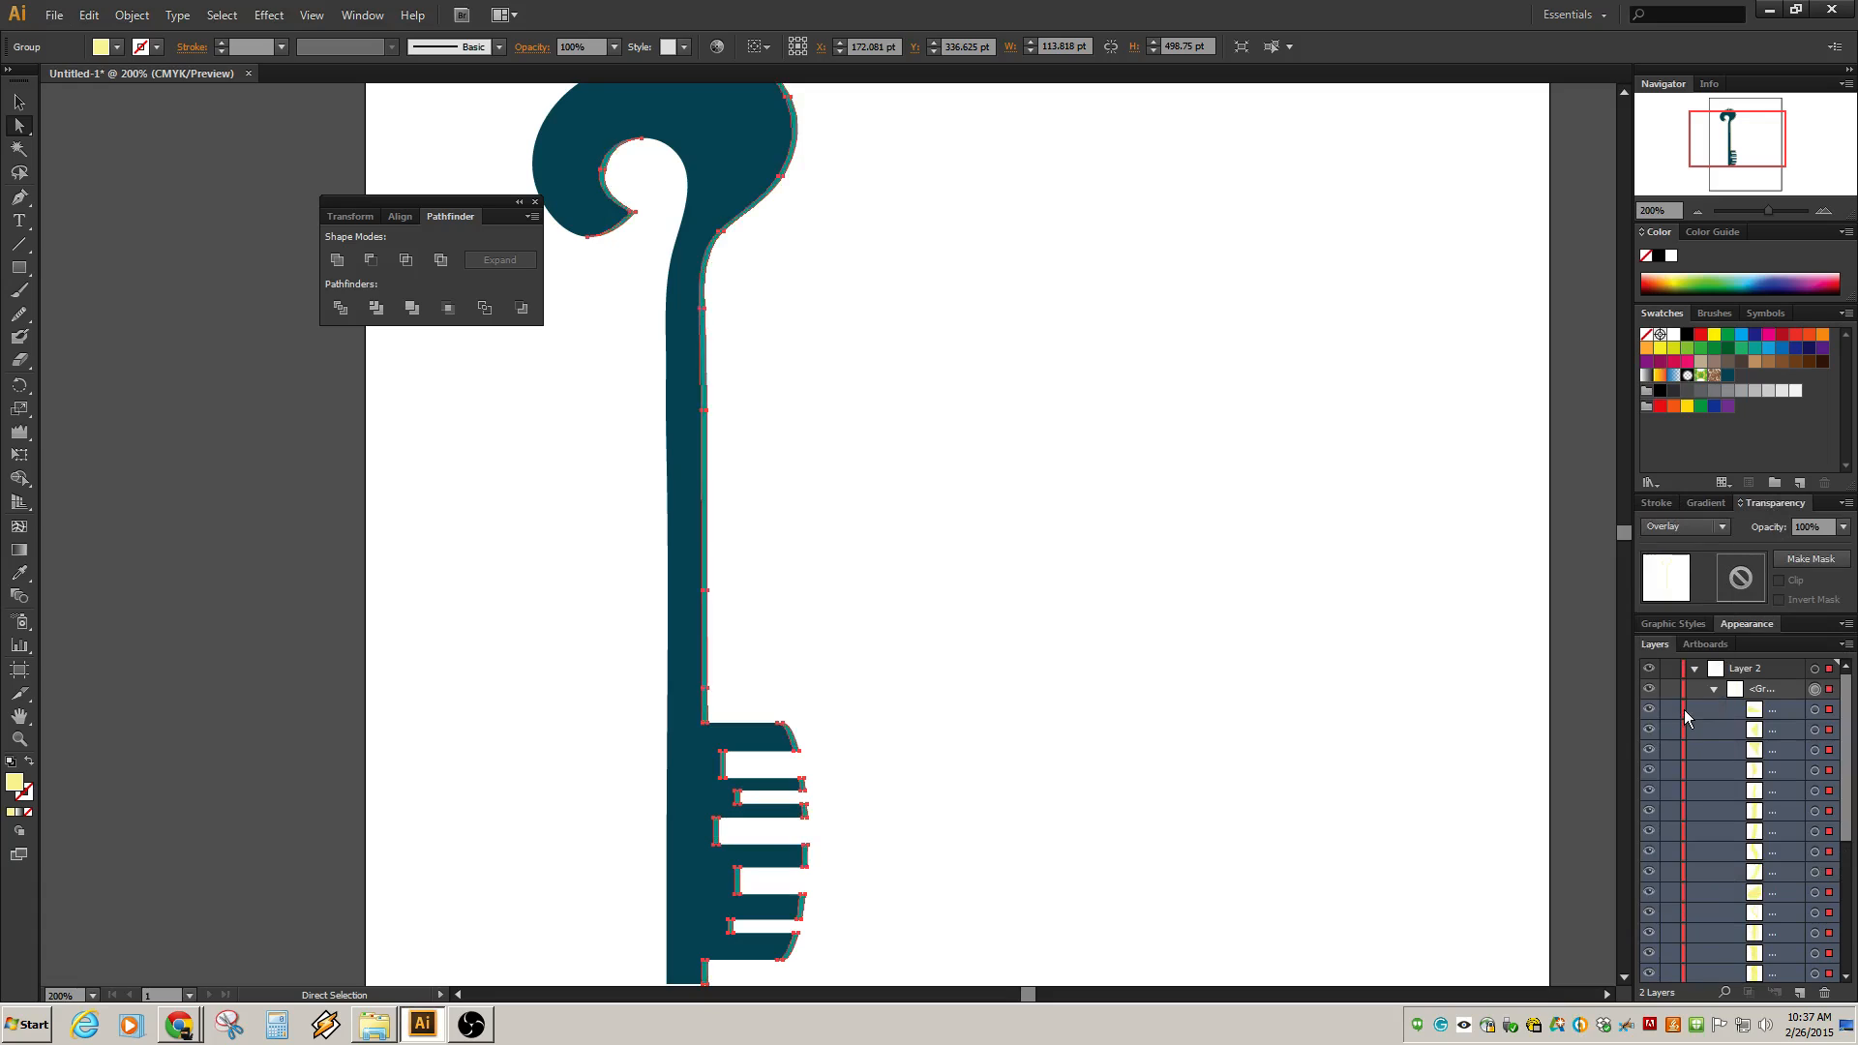
pyautogui.click(975, 654)
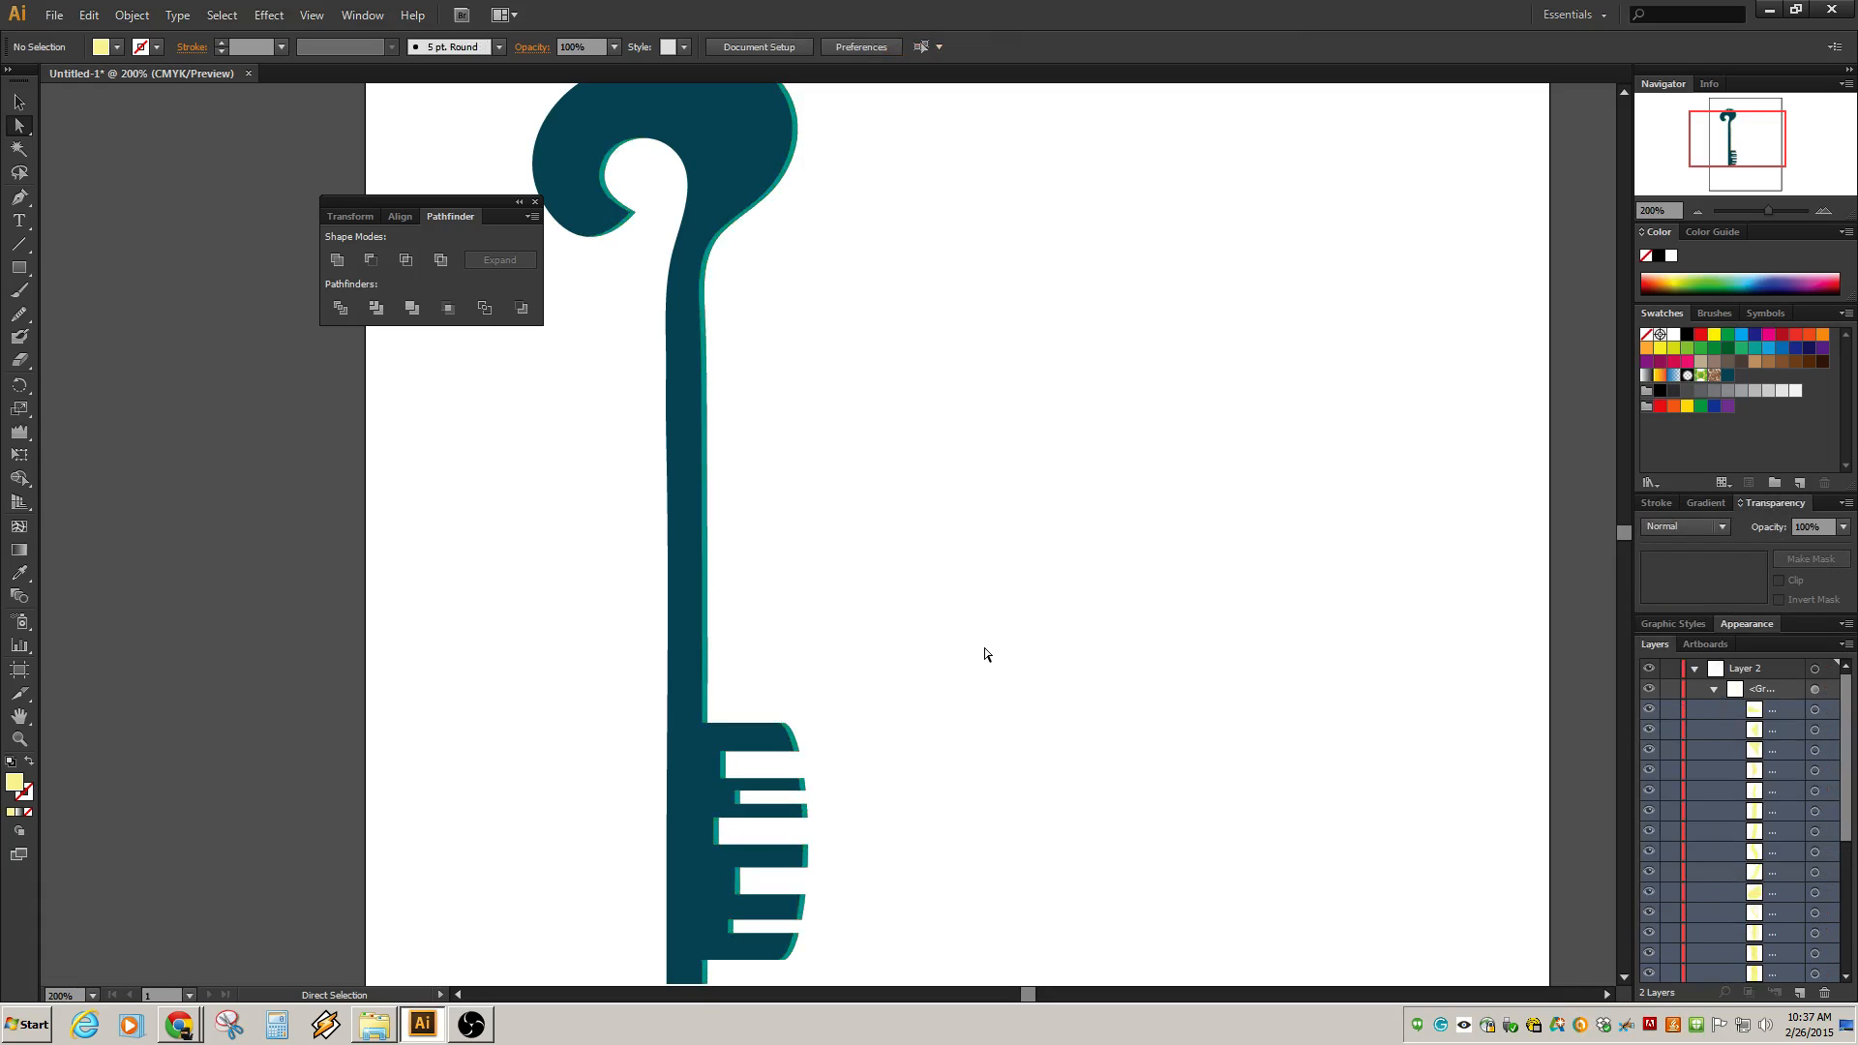
# Set the highlight group's blend mode to Screen and its opacity to 40%.
pyautogui.hotkey('ctrl', 'a')
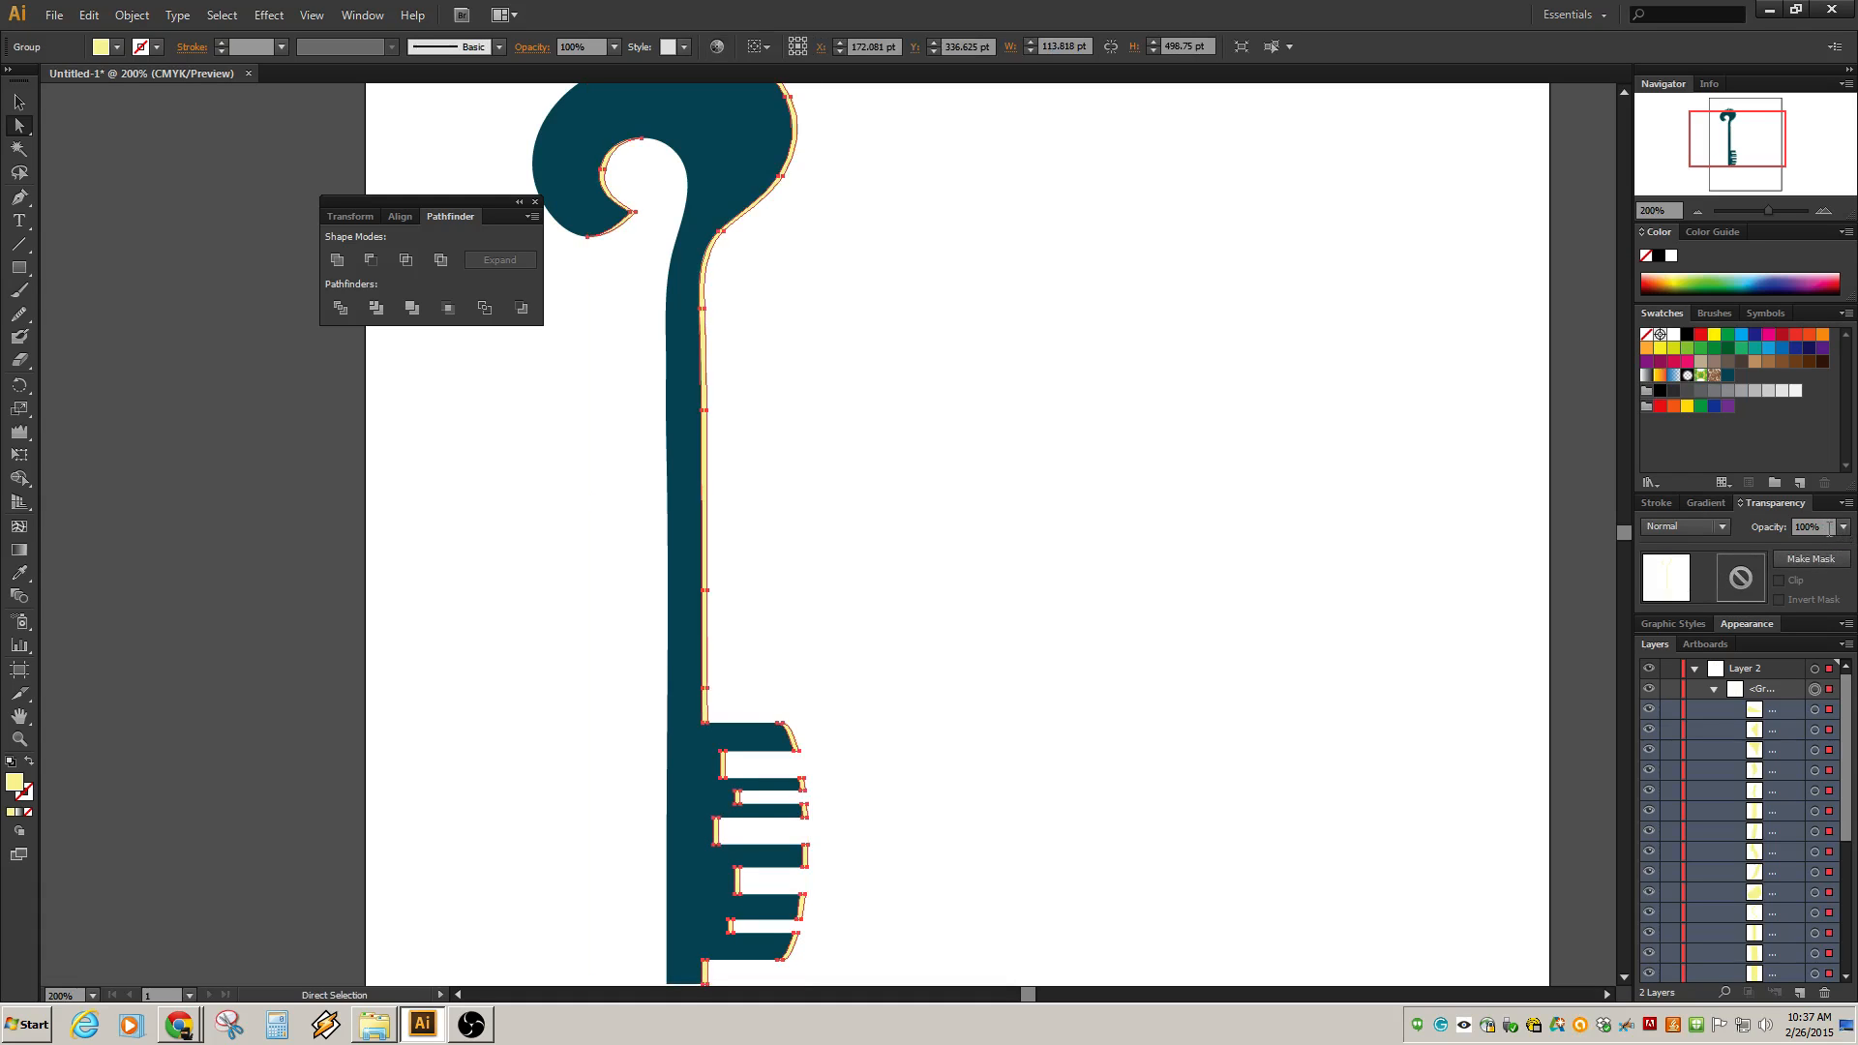
pyautogui.click(1717, 529)
pyautogui.click(1692, 666)
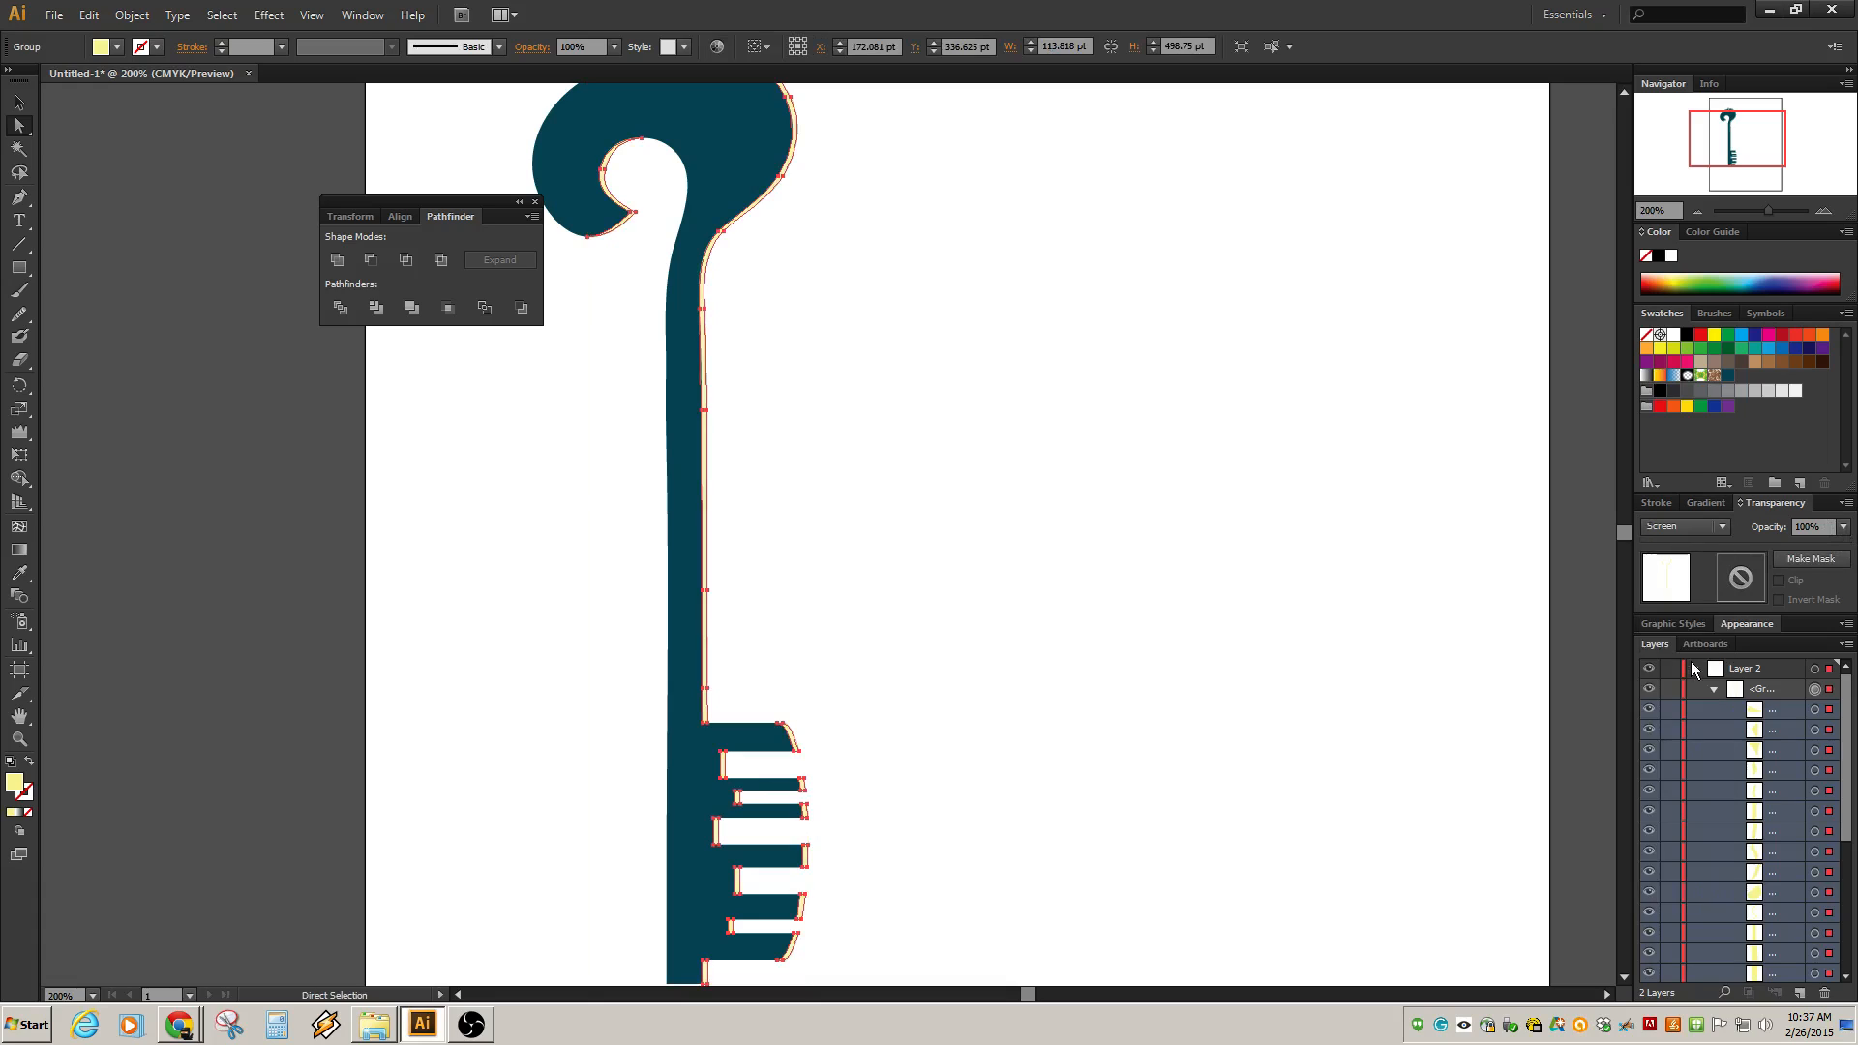
pyautogui.click(1843, 526)
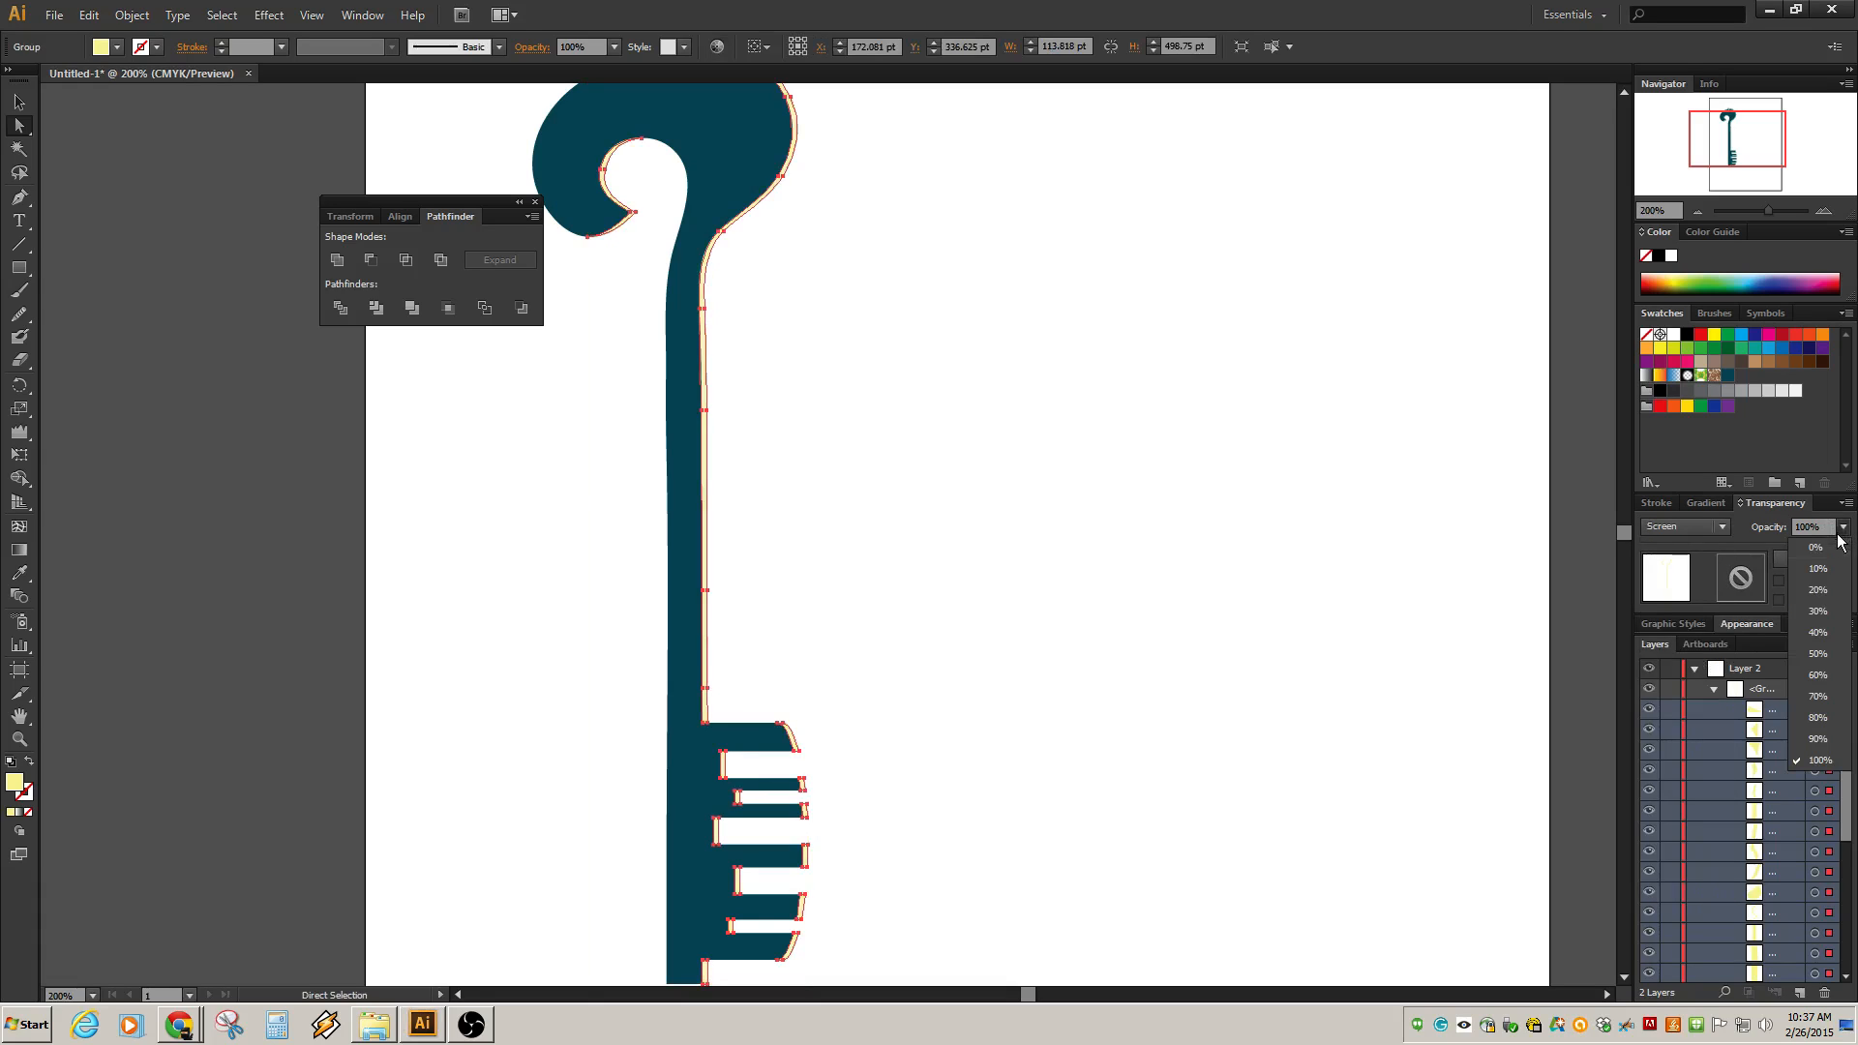
pyautogui.click(1819, 649)
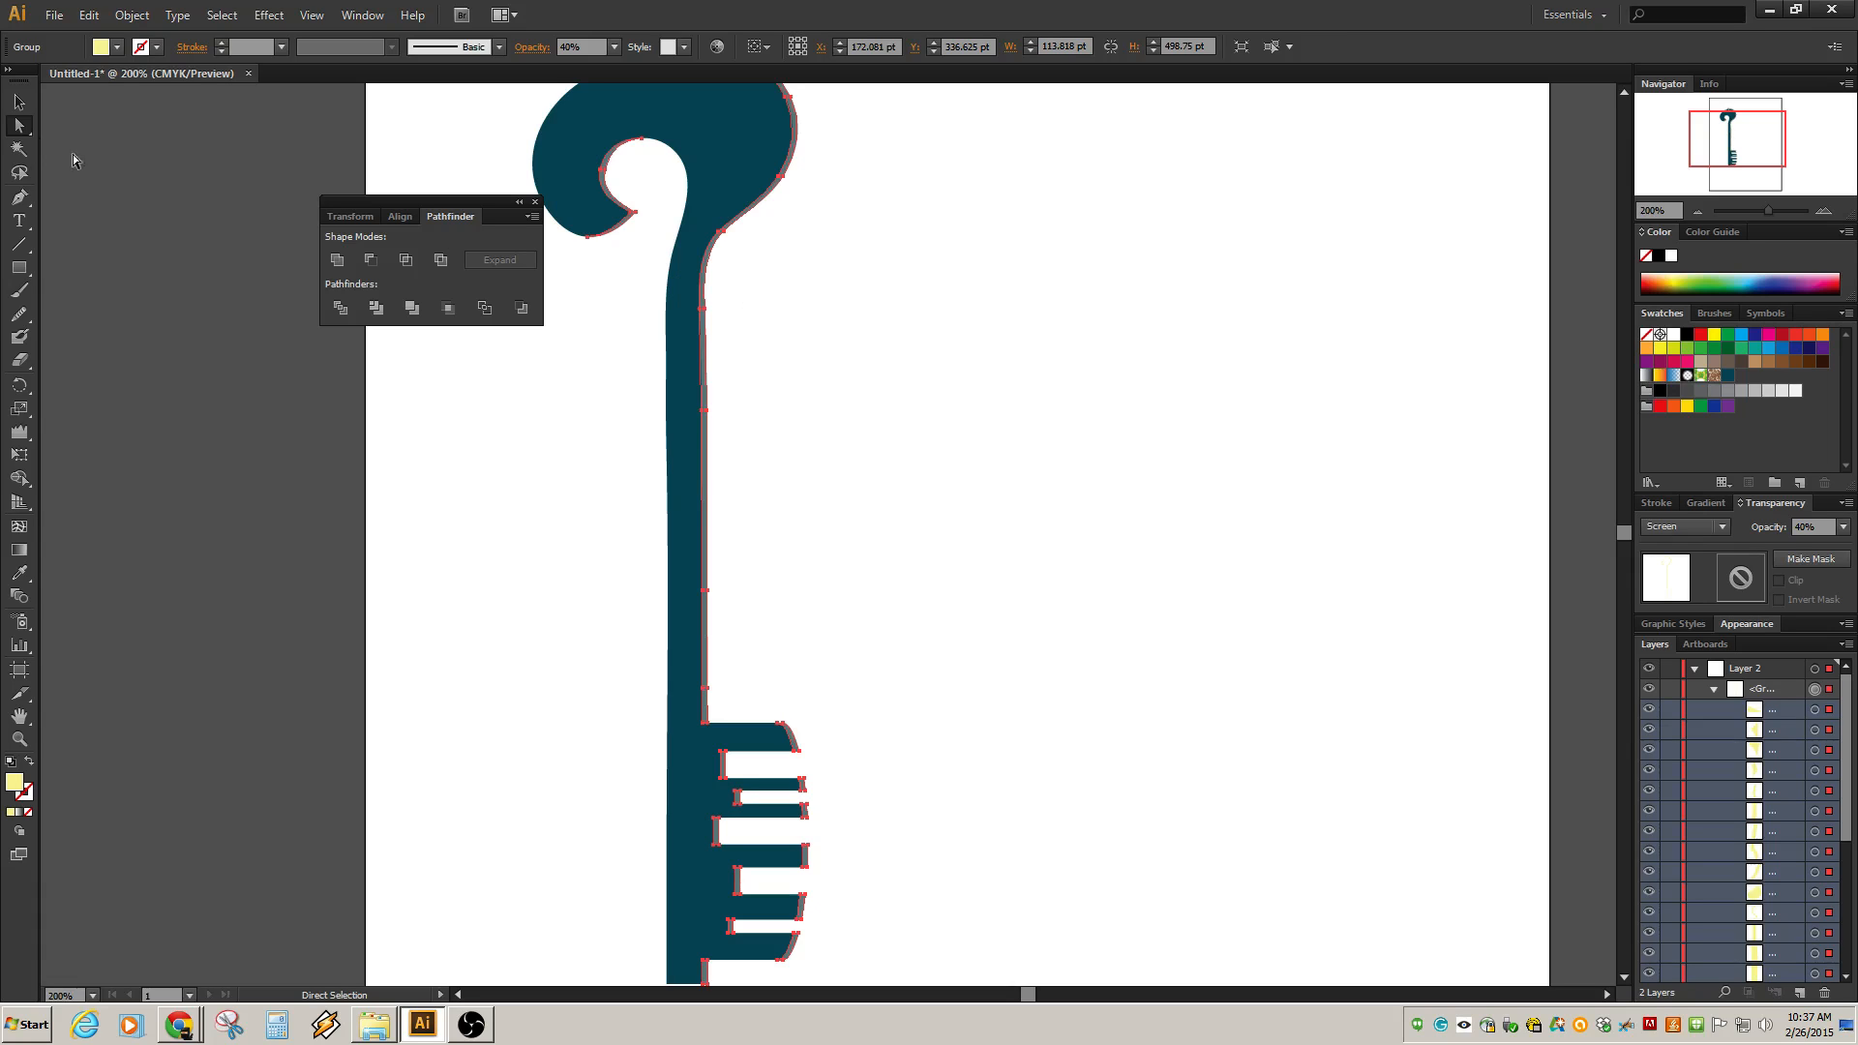
# Inspect the highlight edge path along the bow's outer curve.
pyautogui.moveTo(918, 290); pyautogui.dragTo(972, 353)
pyautogui.click(1085, 388)
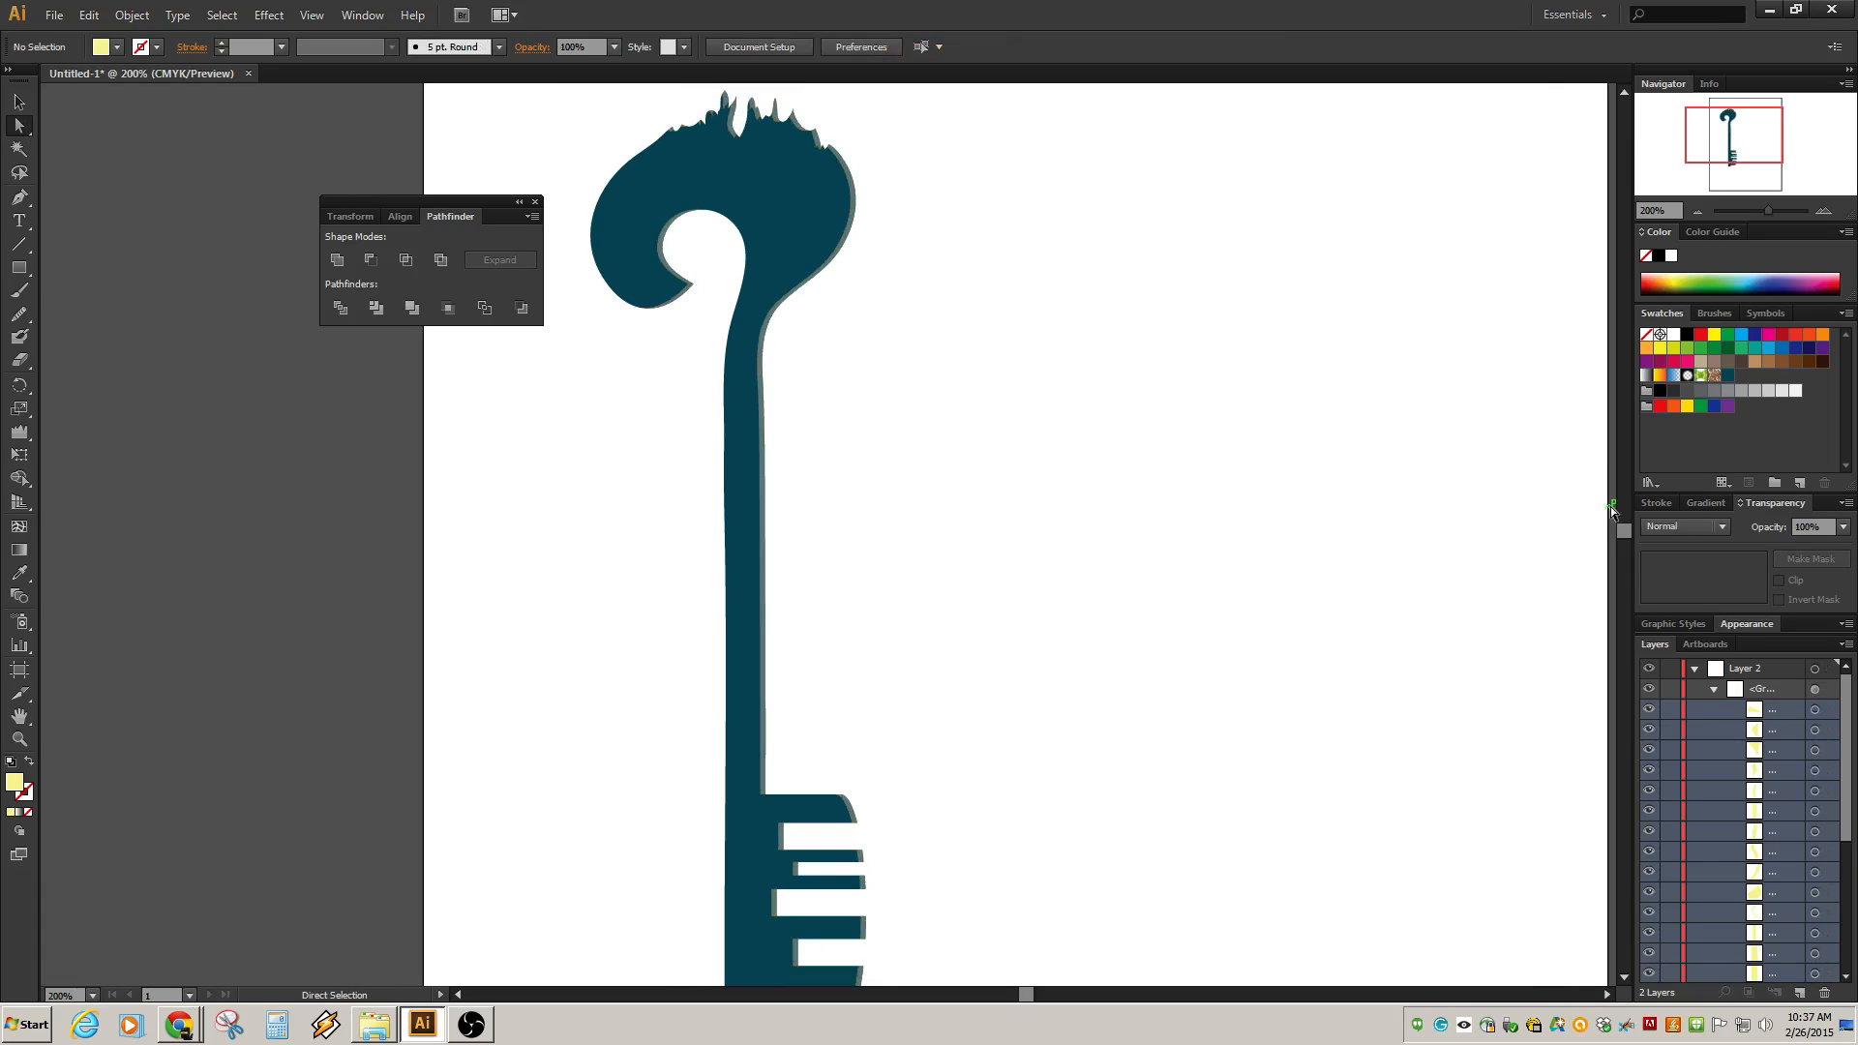
pyautogui.click(852, 207)
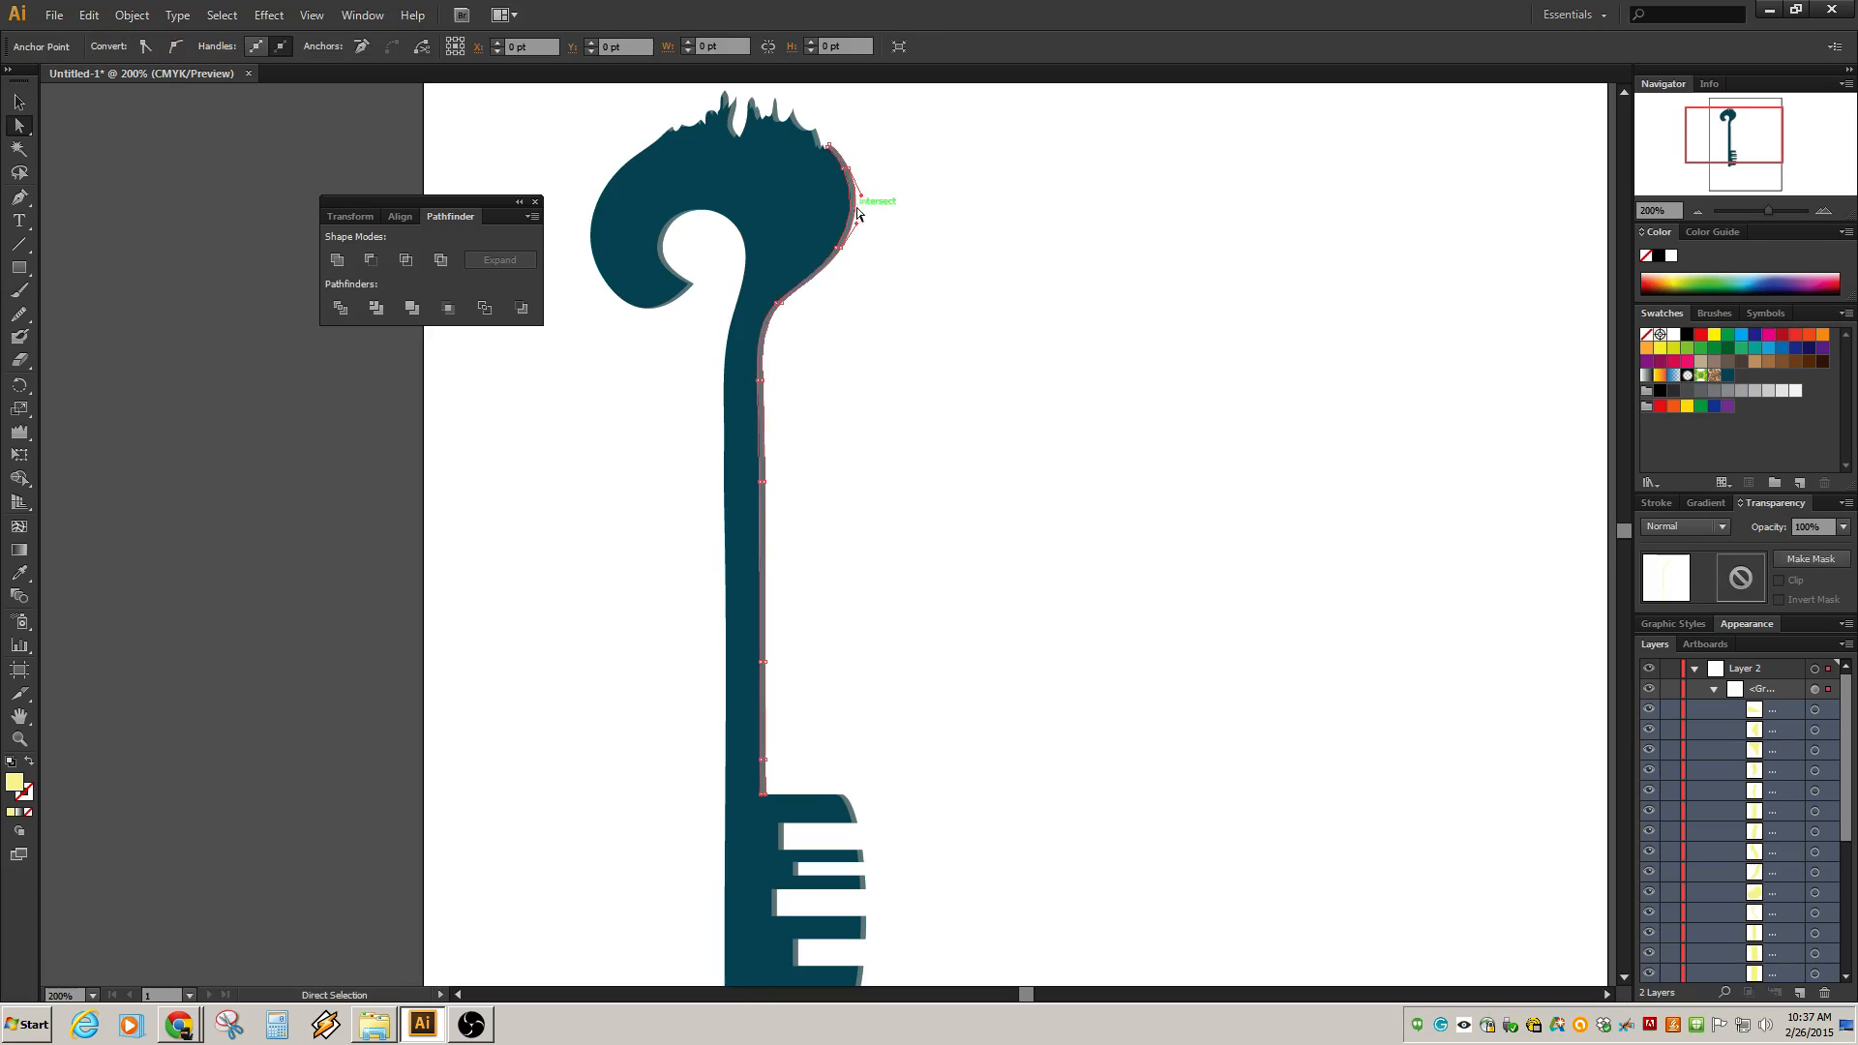
pyautogui.press('ctrl')
pyautogui.click(1011, 213)
pyautogui.click(845, 214)
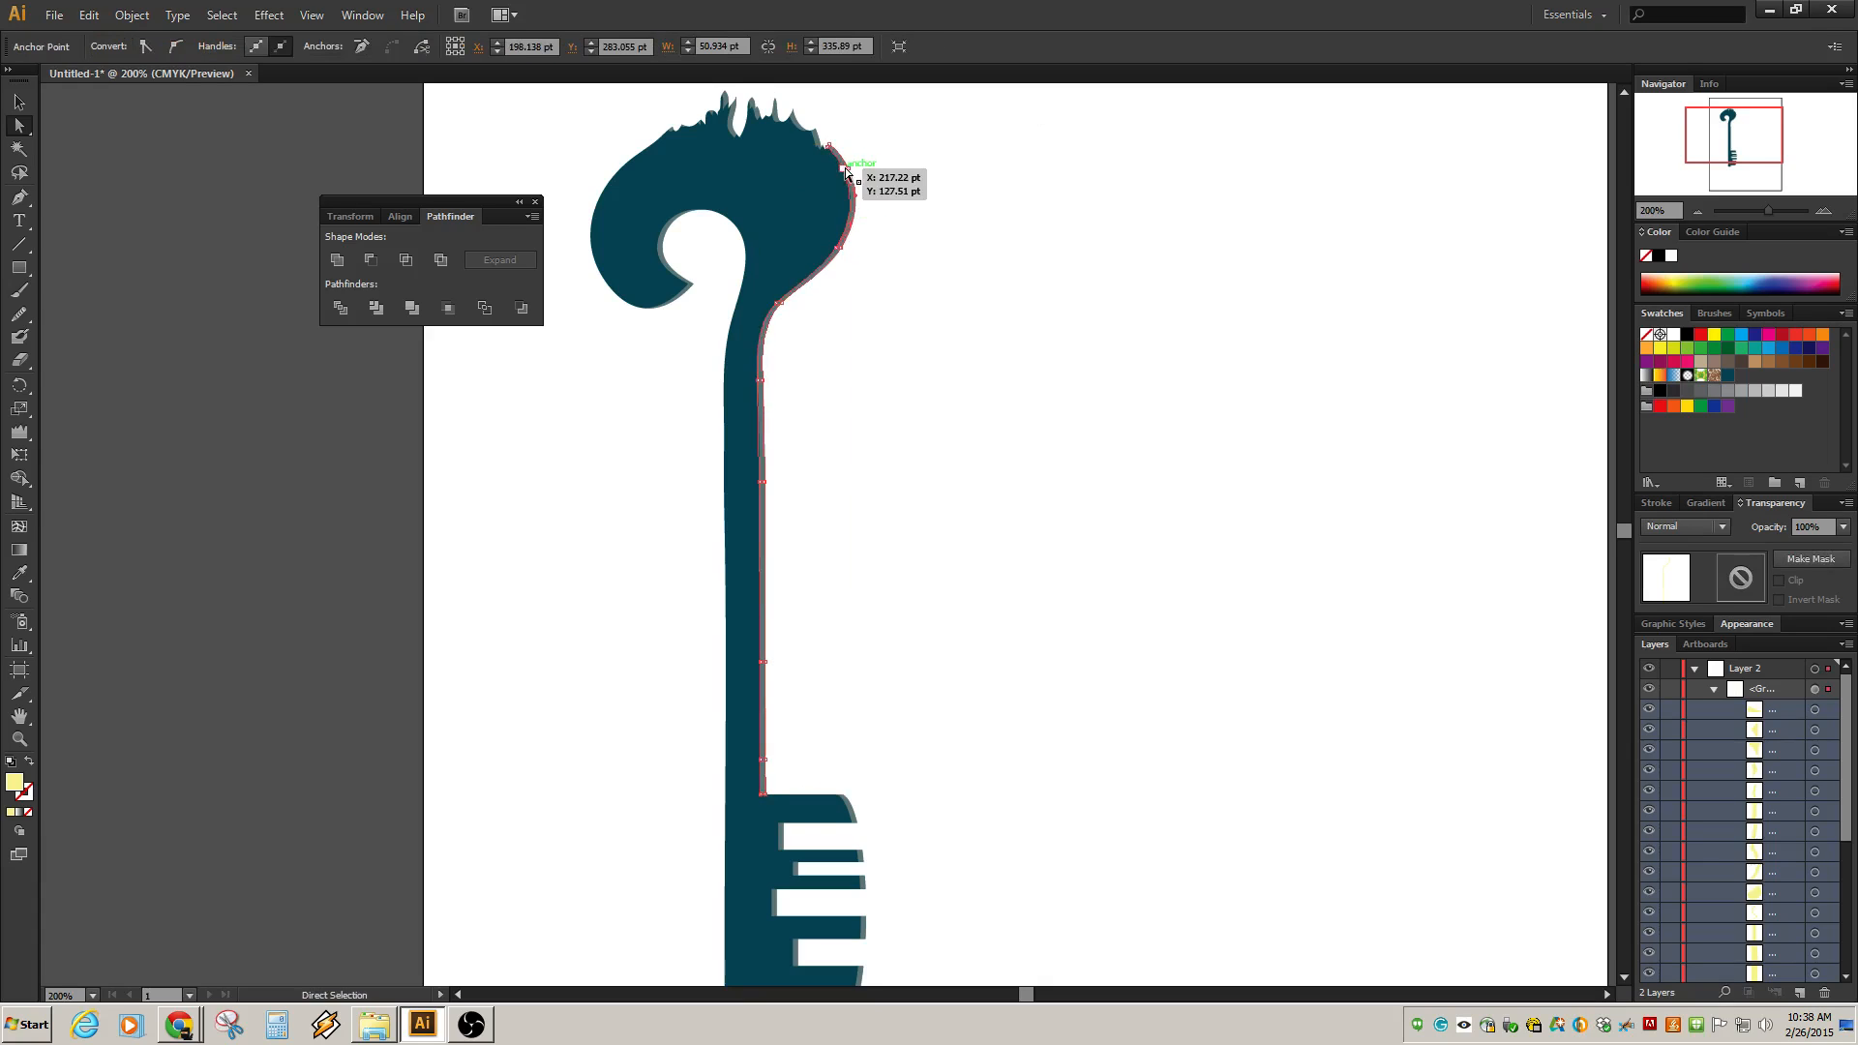
pyautogui.click(845, 166)
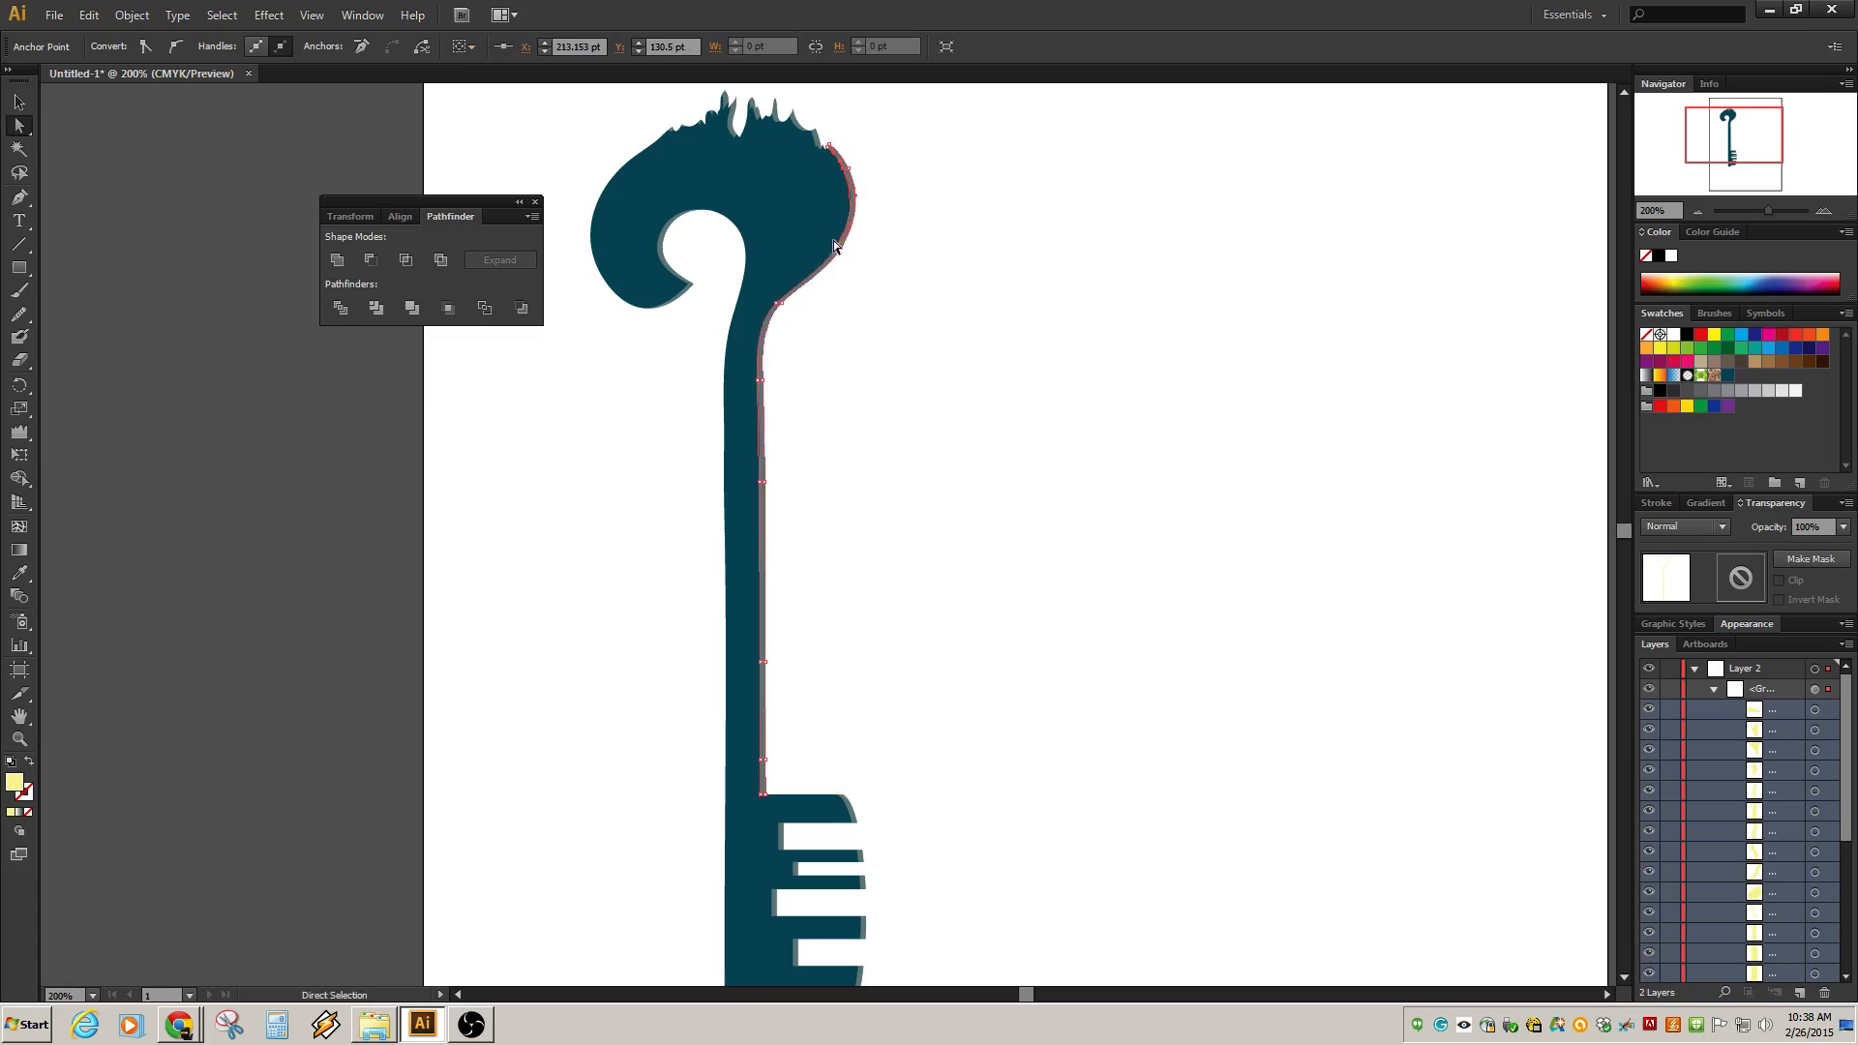
pyautogui.click(910, 326)
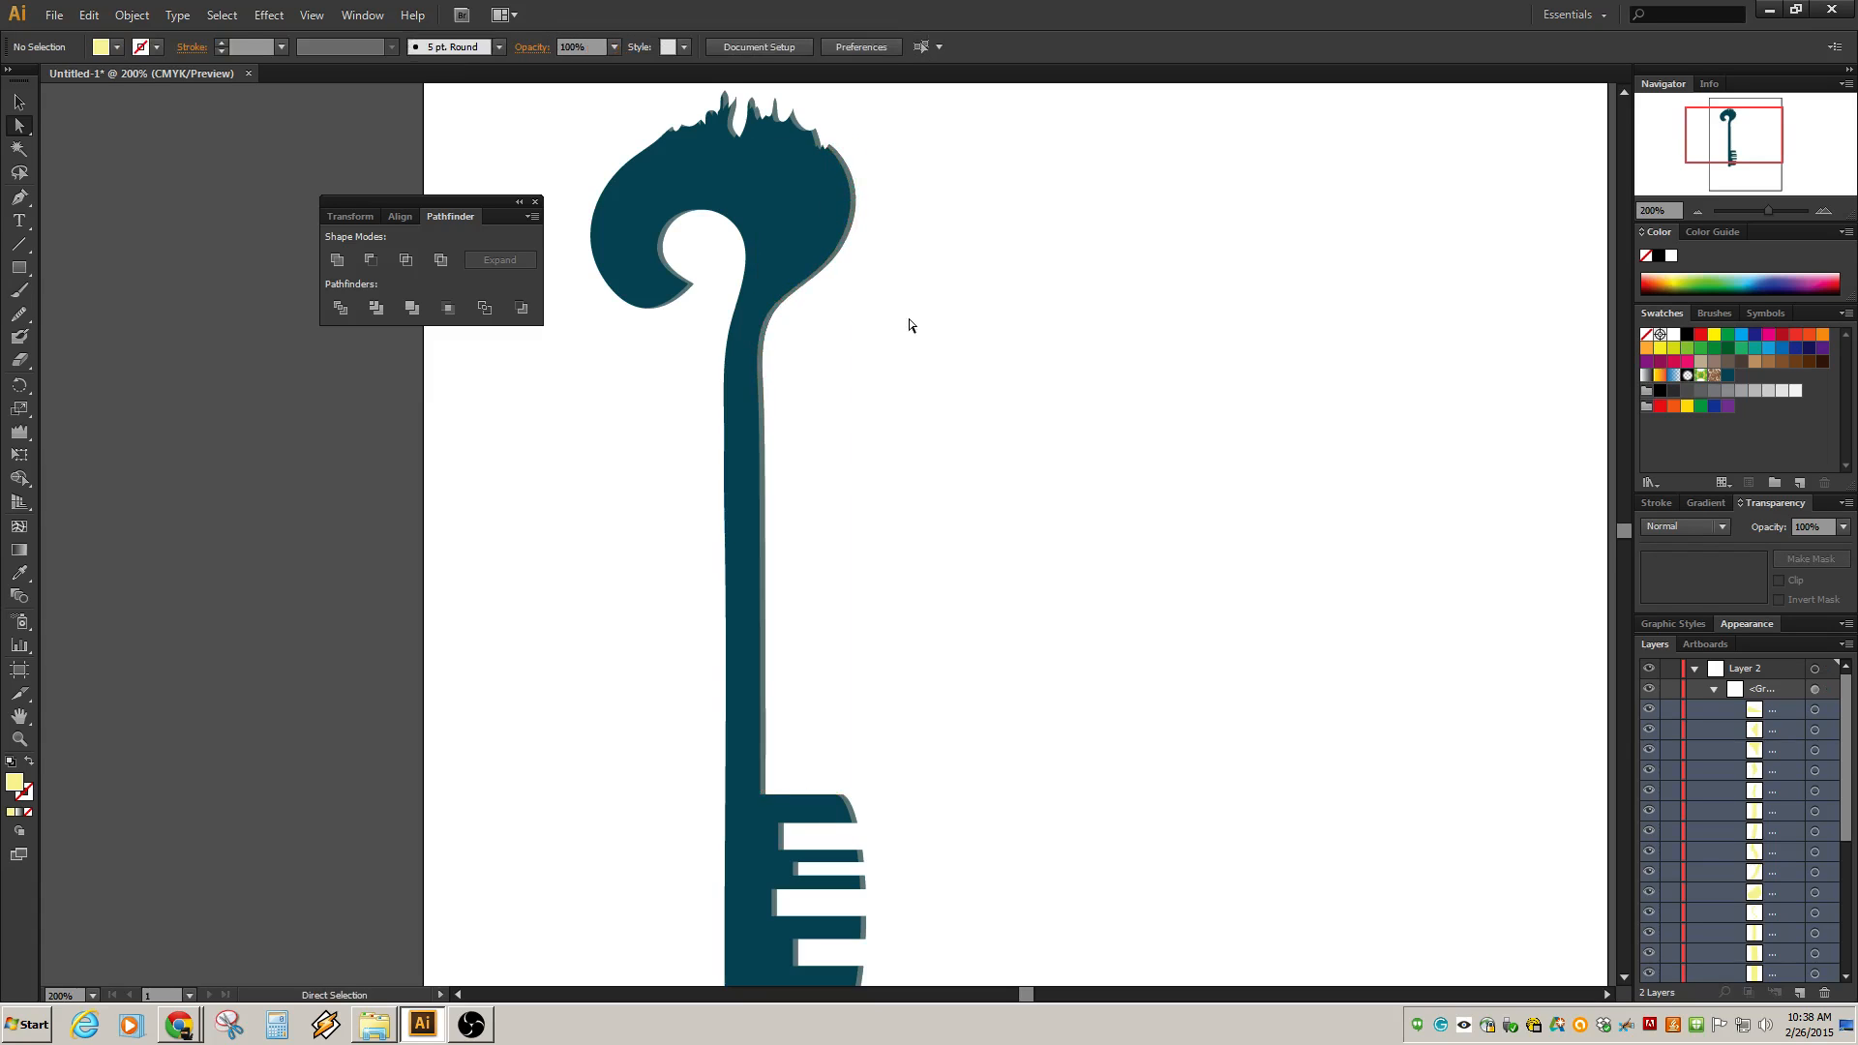
# Fill the whole highlight group black and set its blend mode to Darken.
pyautogui.click(851, 244)
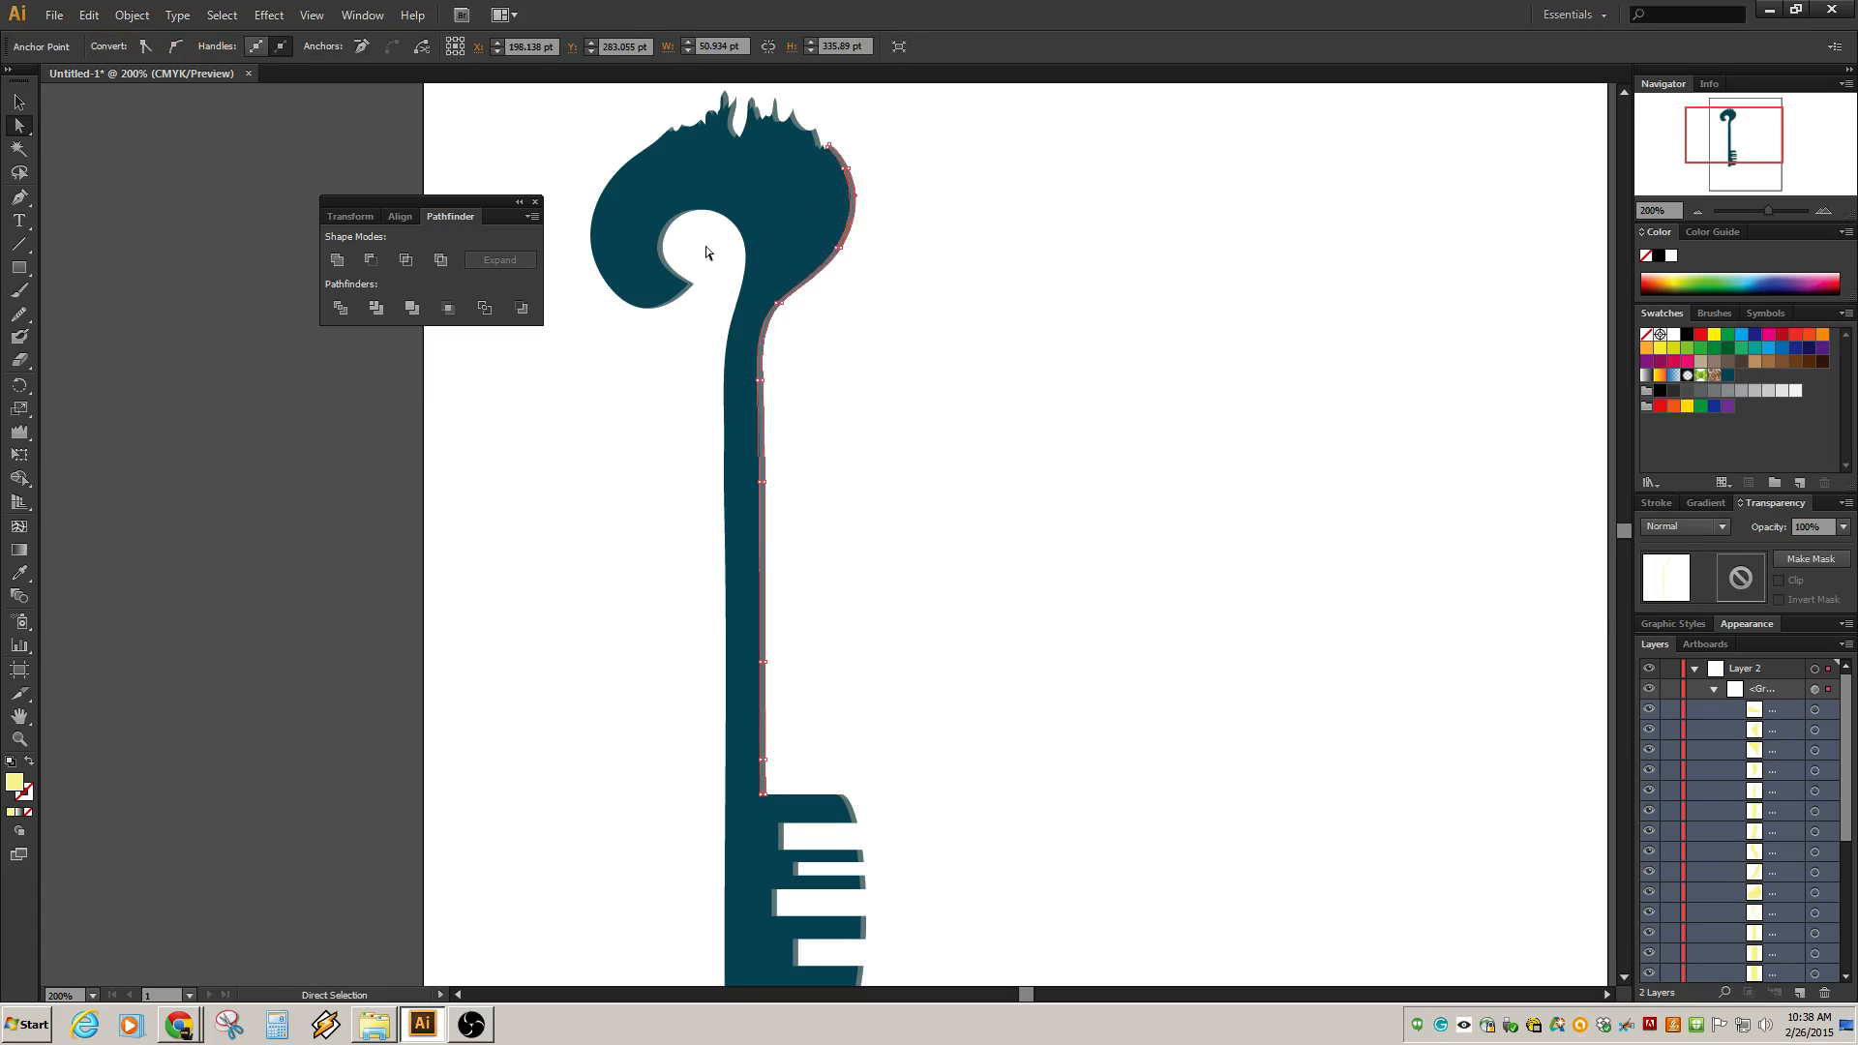
pyautogui.click(1816, 690)
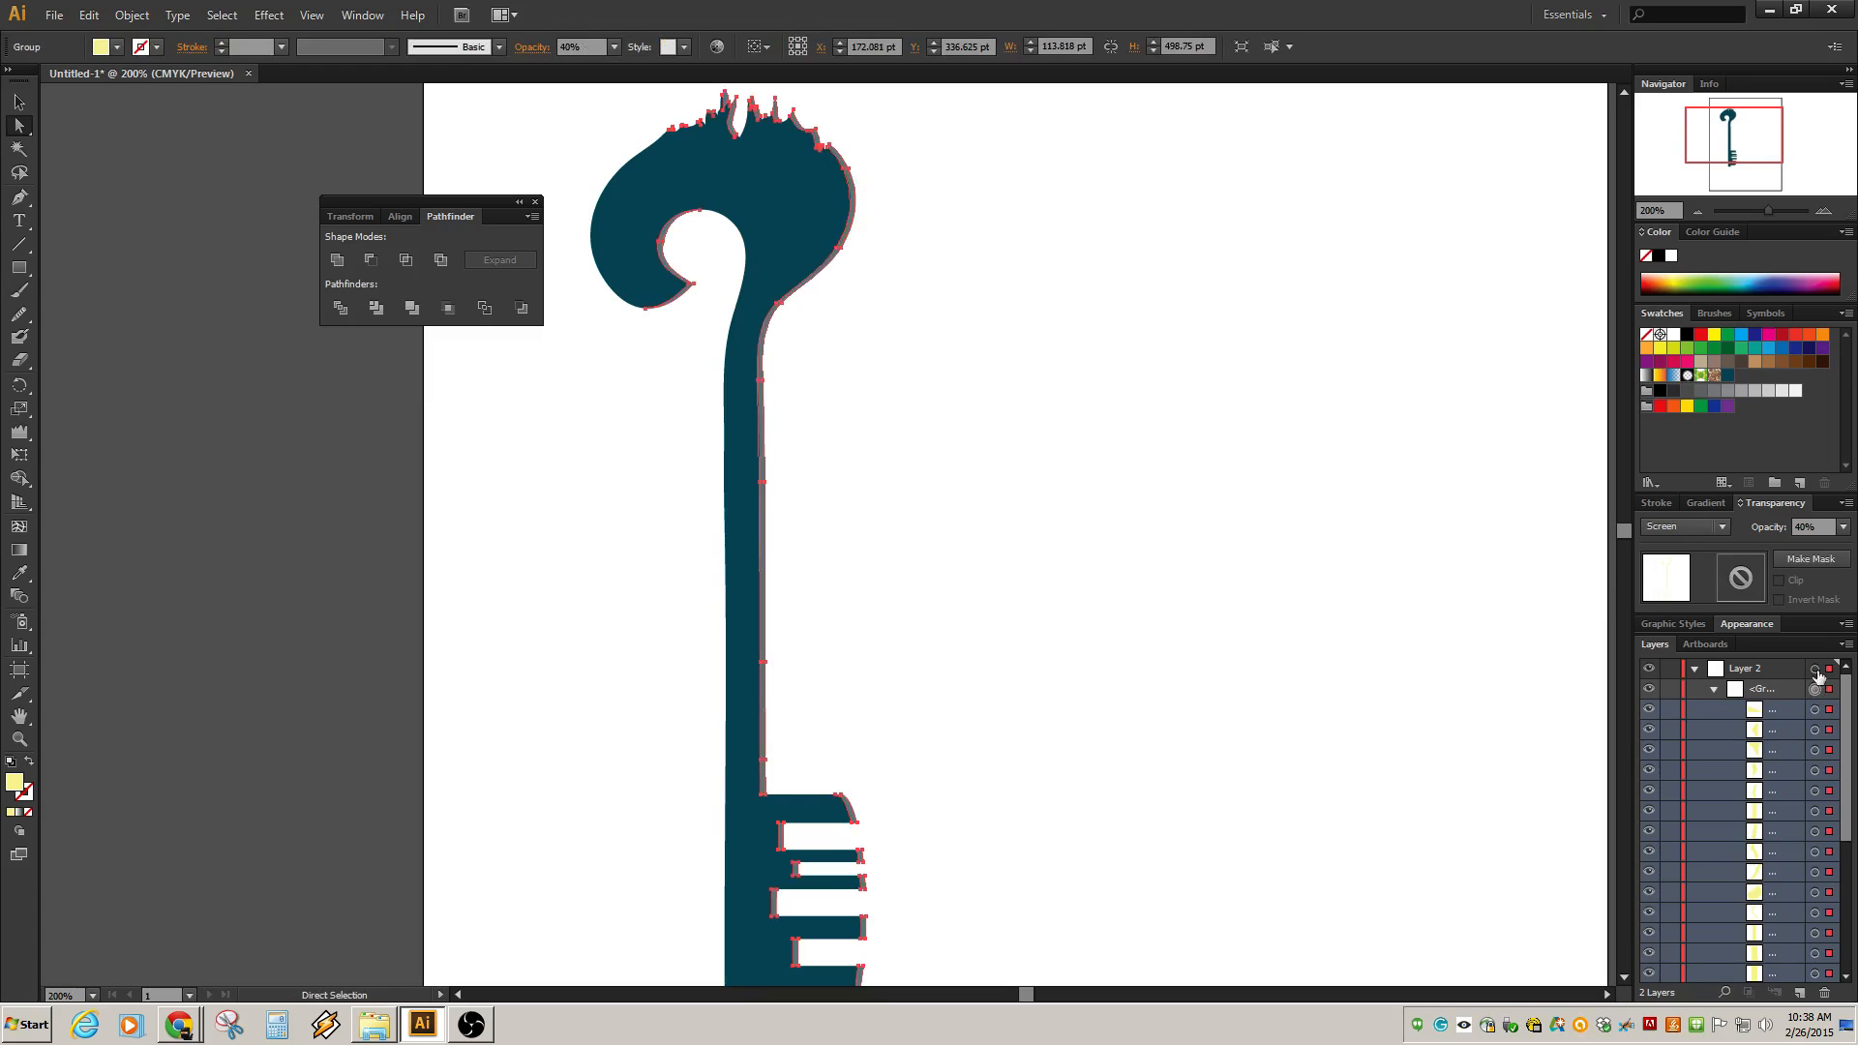
pyautogui.click(1687, 336)
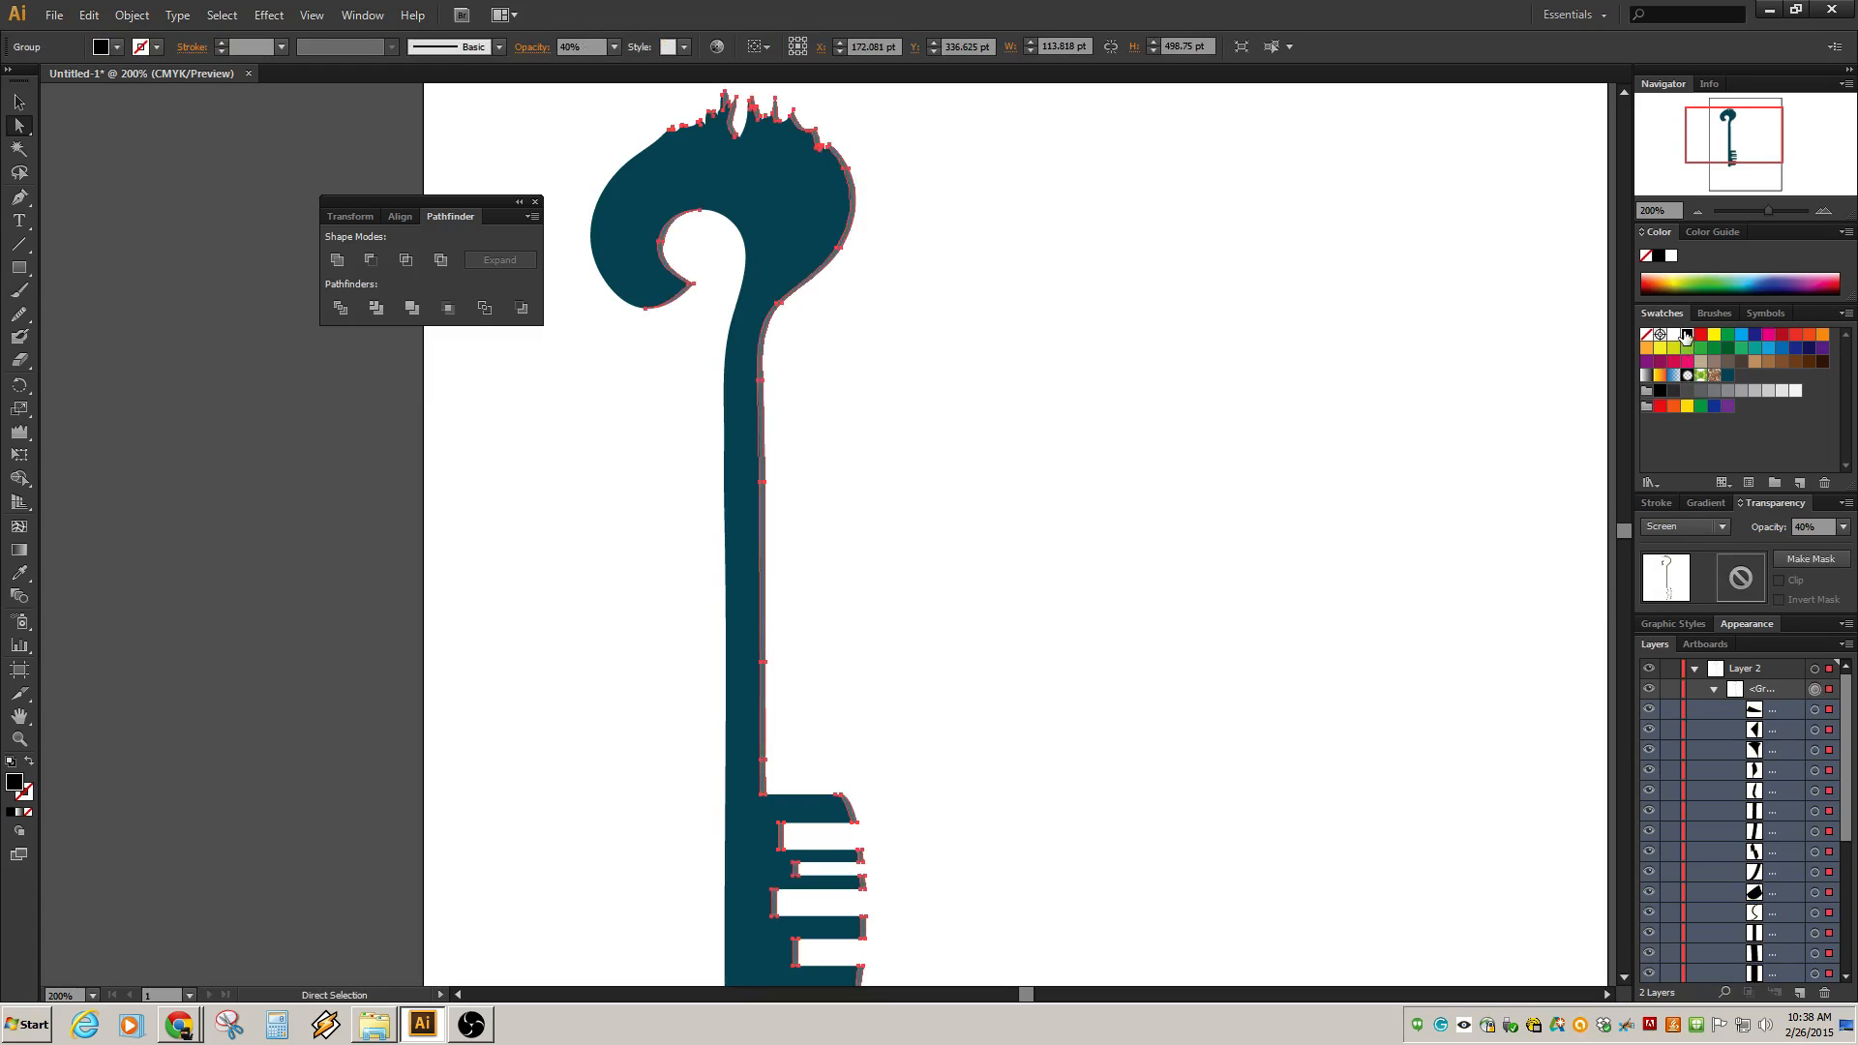
pyautogui.click(1721, 525)
pyautogui.click(1682, 577)
pyautogui.click(1164, 436)
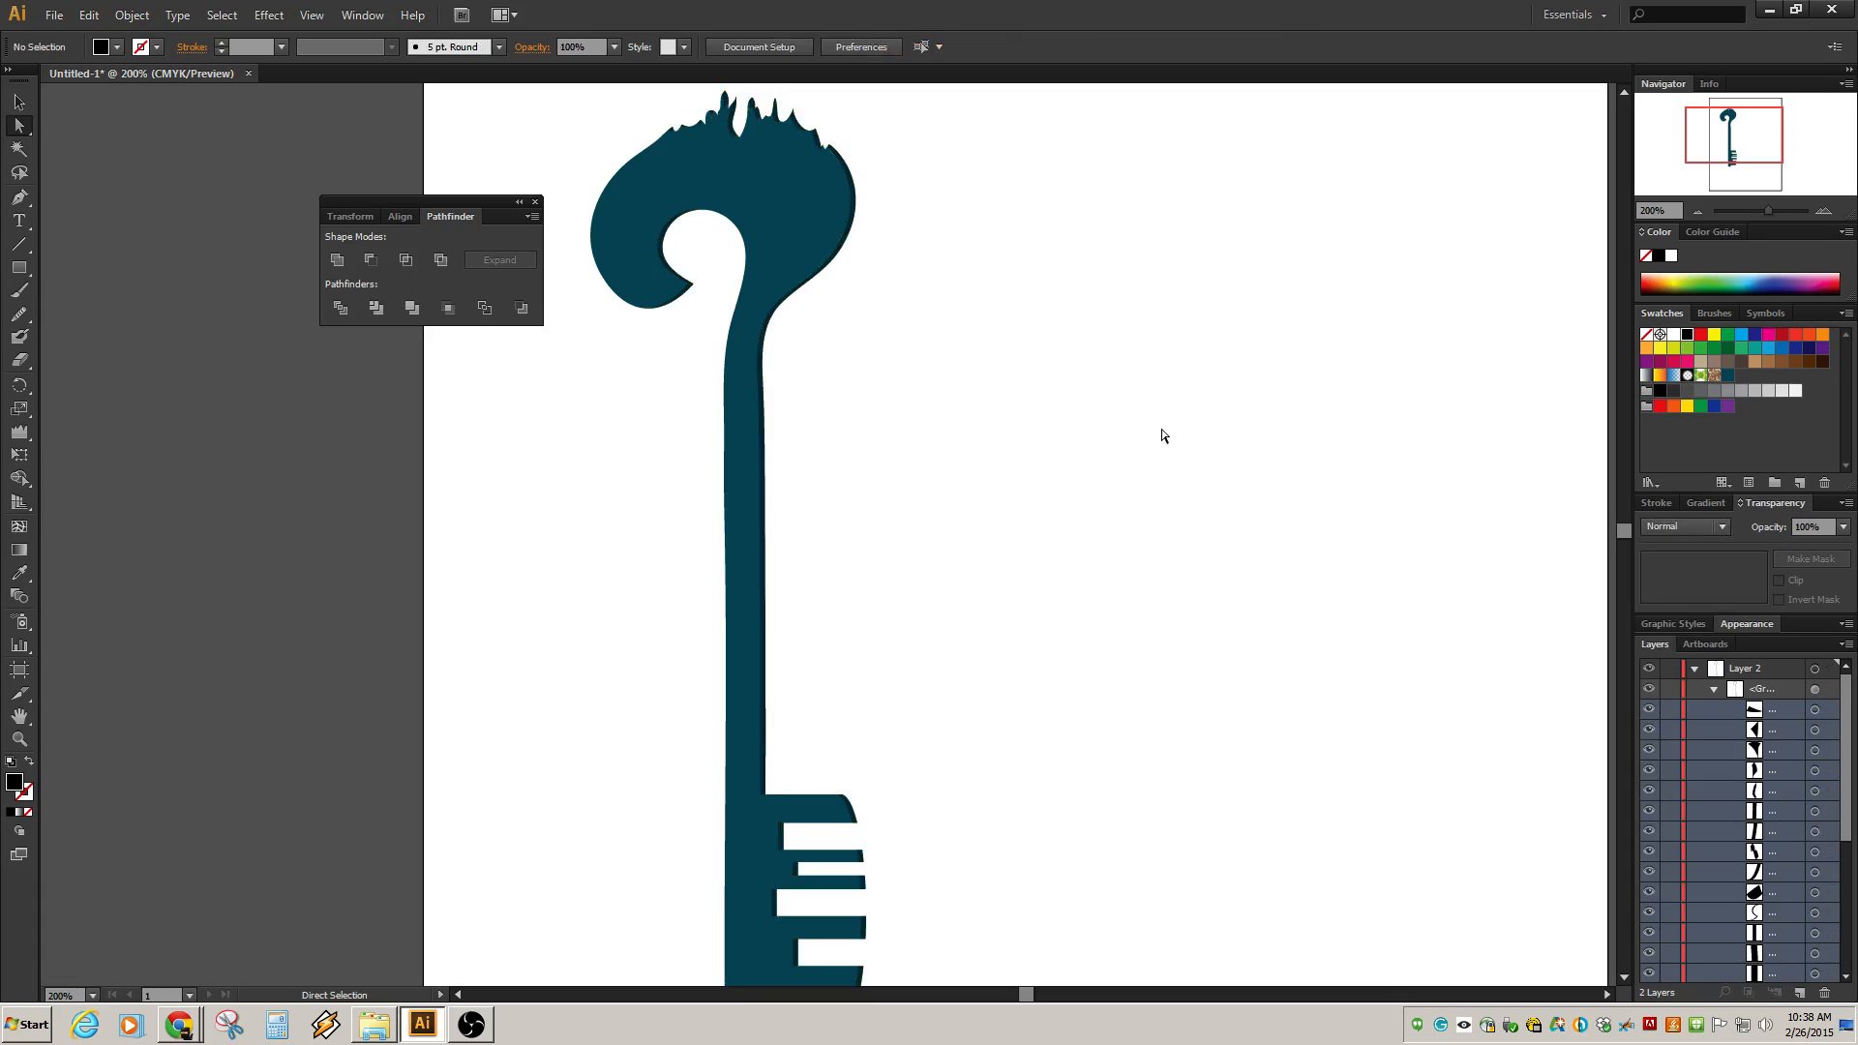
pyautogui.scroll(-2, 1162, 435)
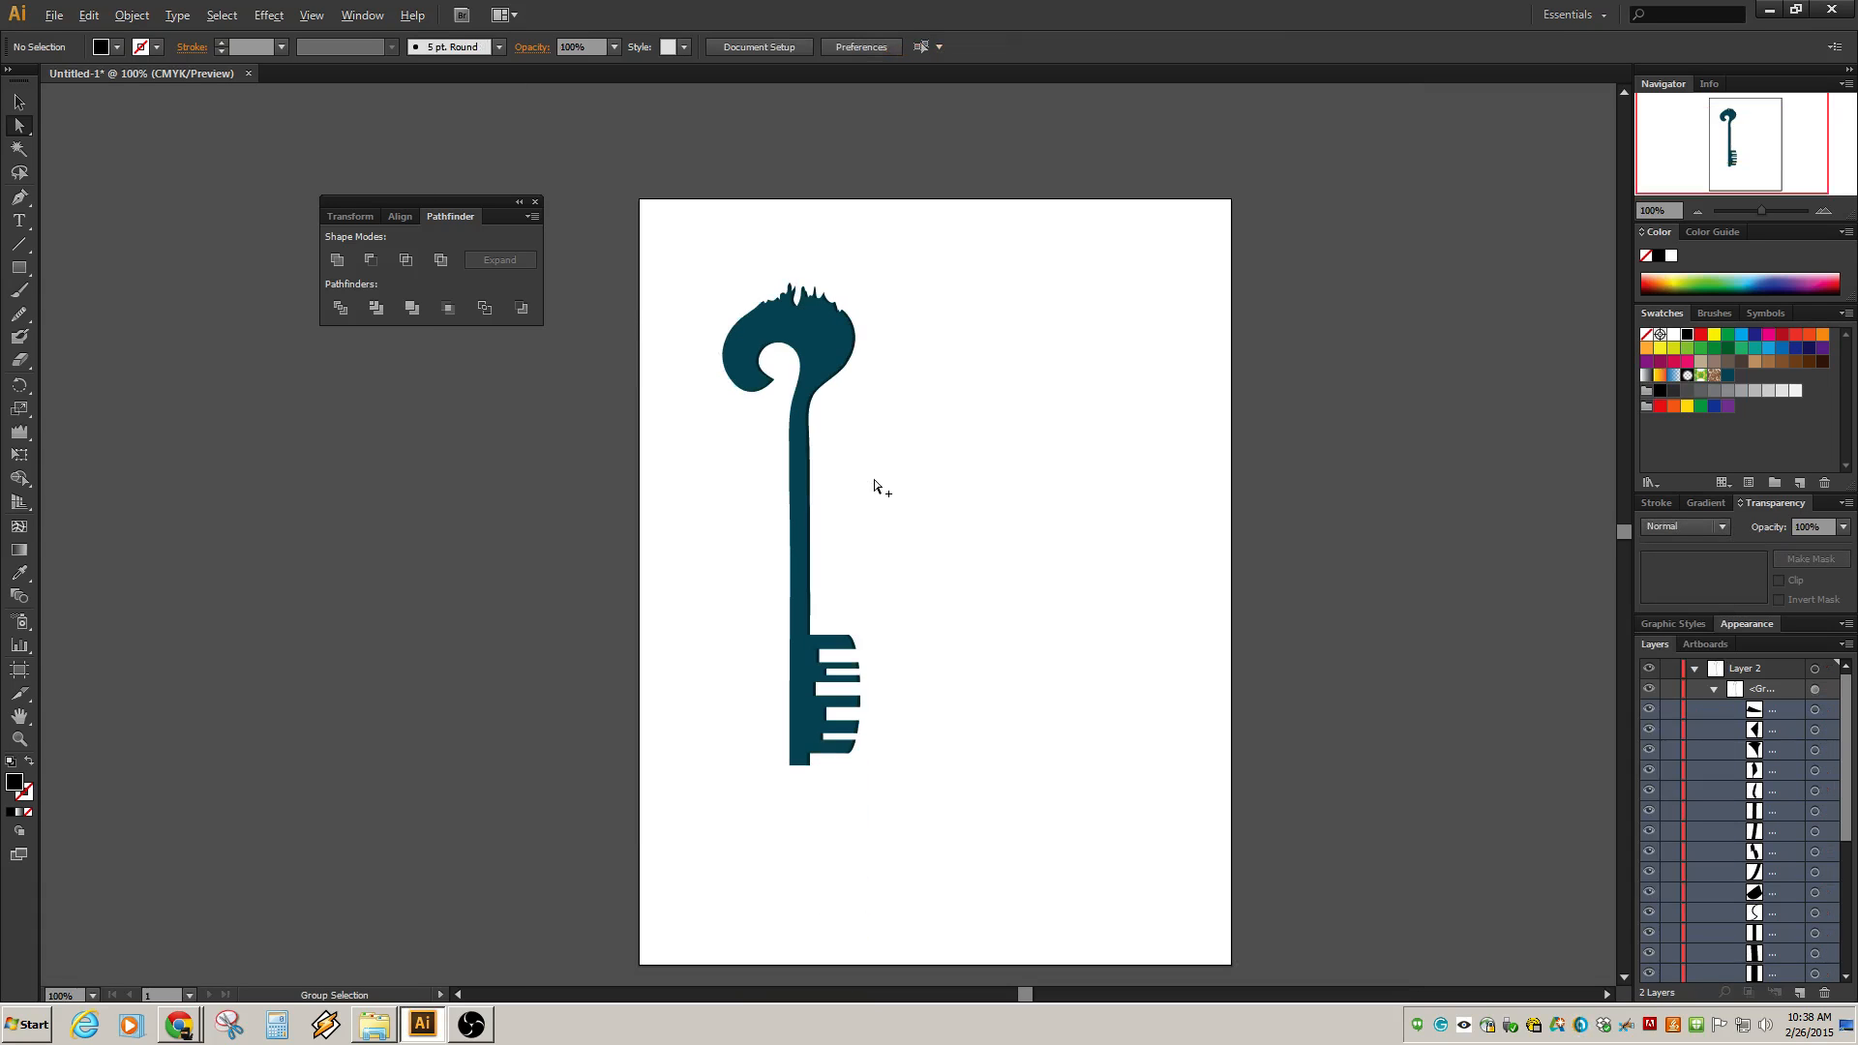
pyautogui.scroll(1, 872, 486)
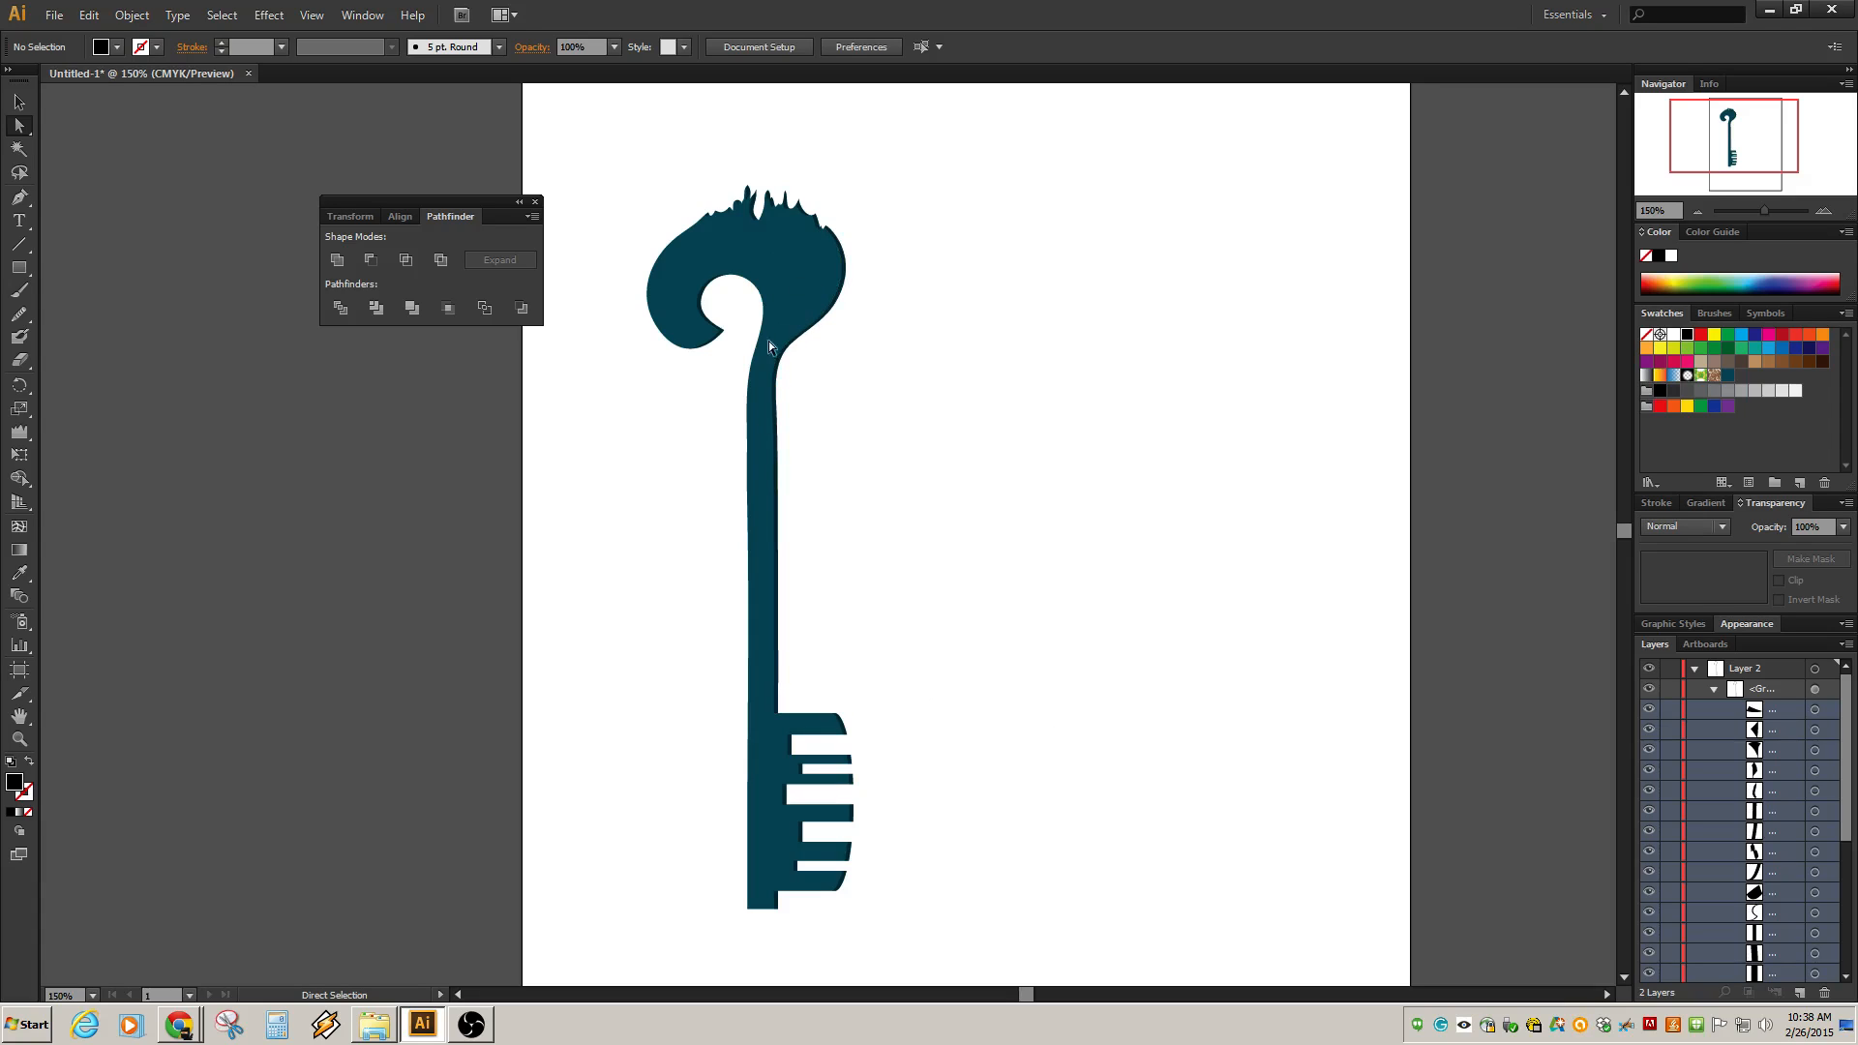
pyautogui.scroll(1, 759, 431)
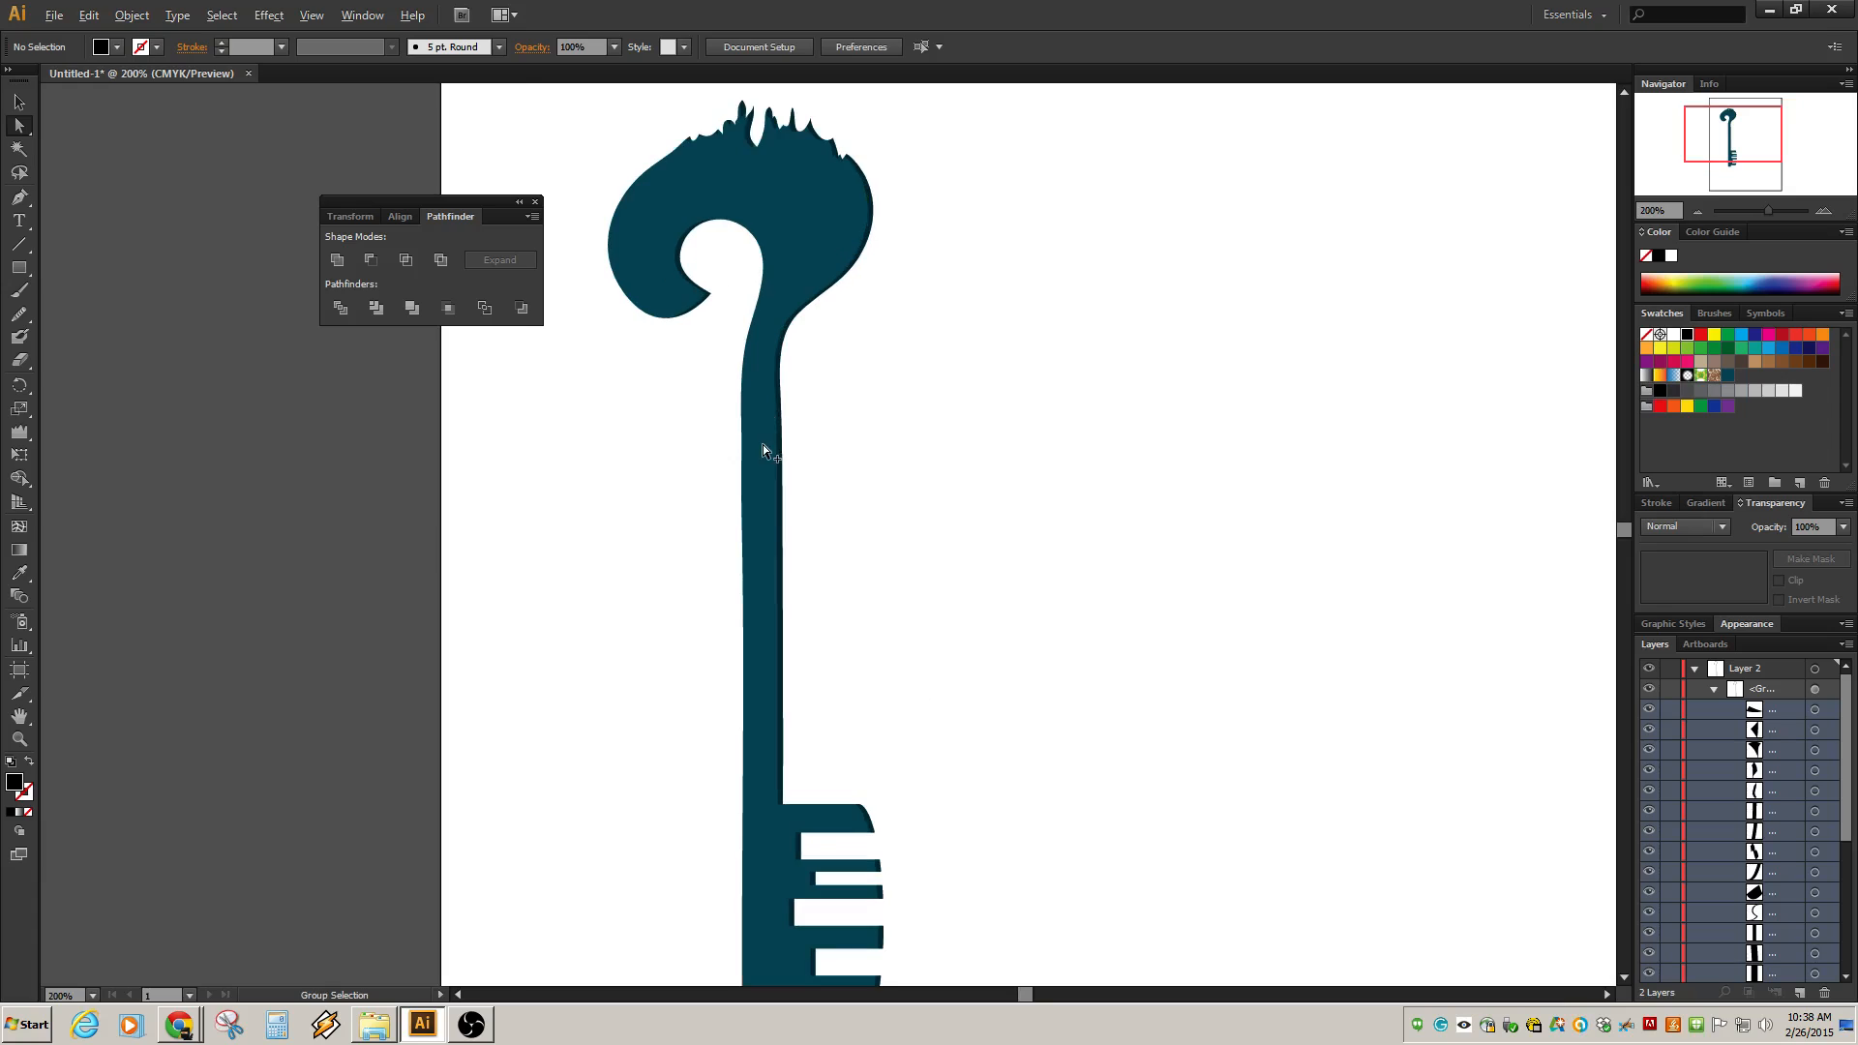
pyautogui.scroll(1, 866, 416)
pyautogui.scroll(-2, 866, 416)
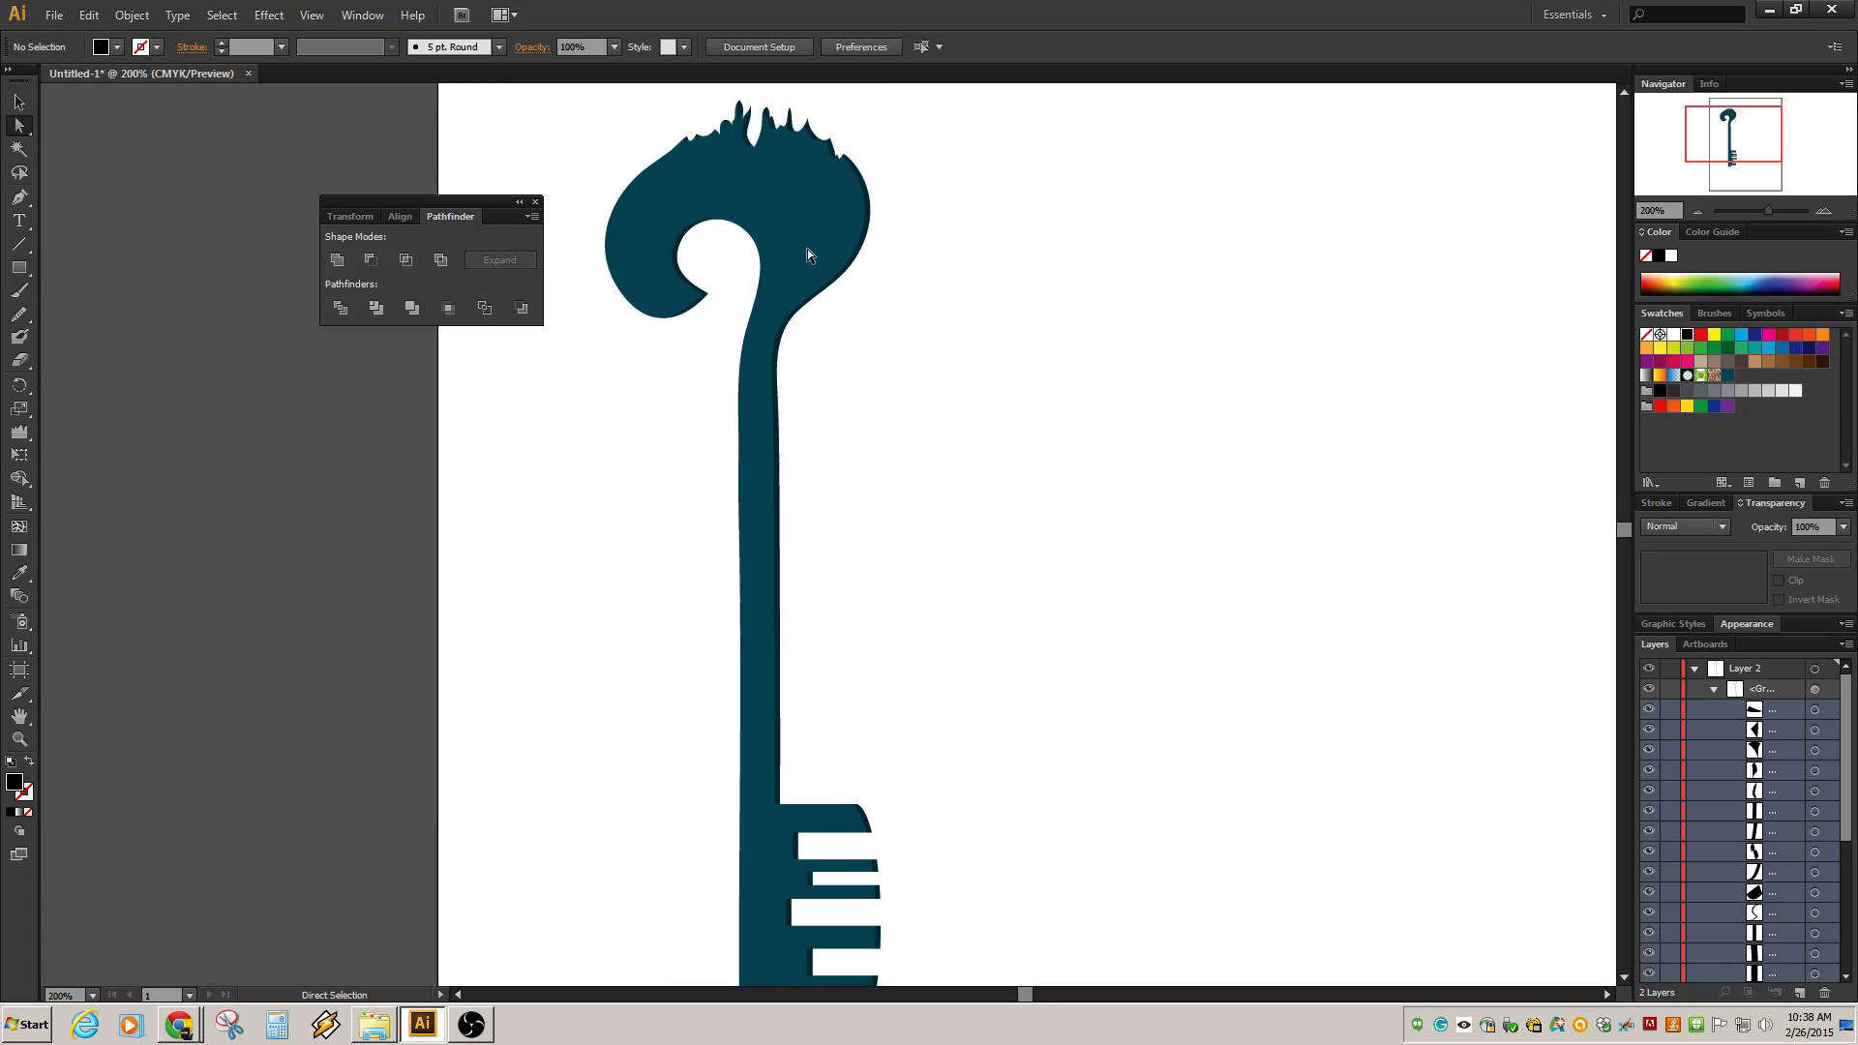
pyautogui.scroll(1, 833, 427)
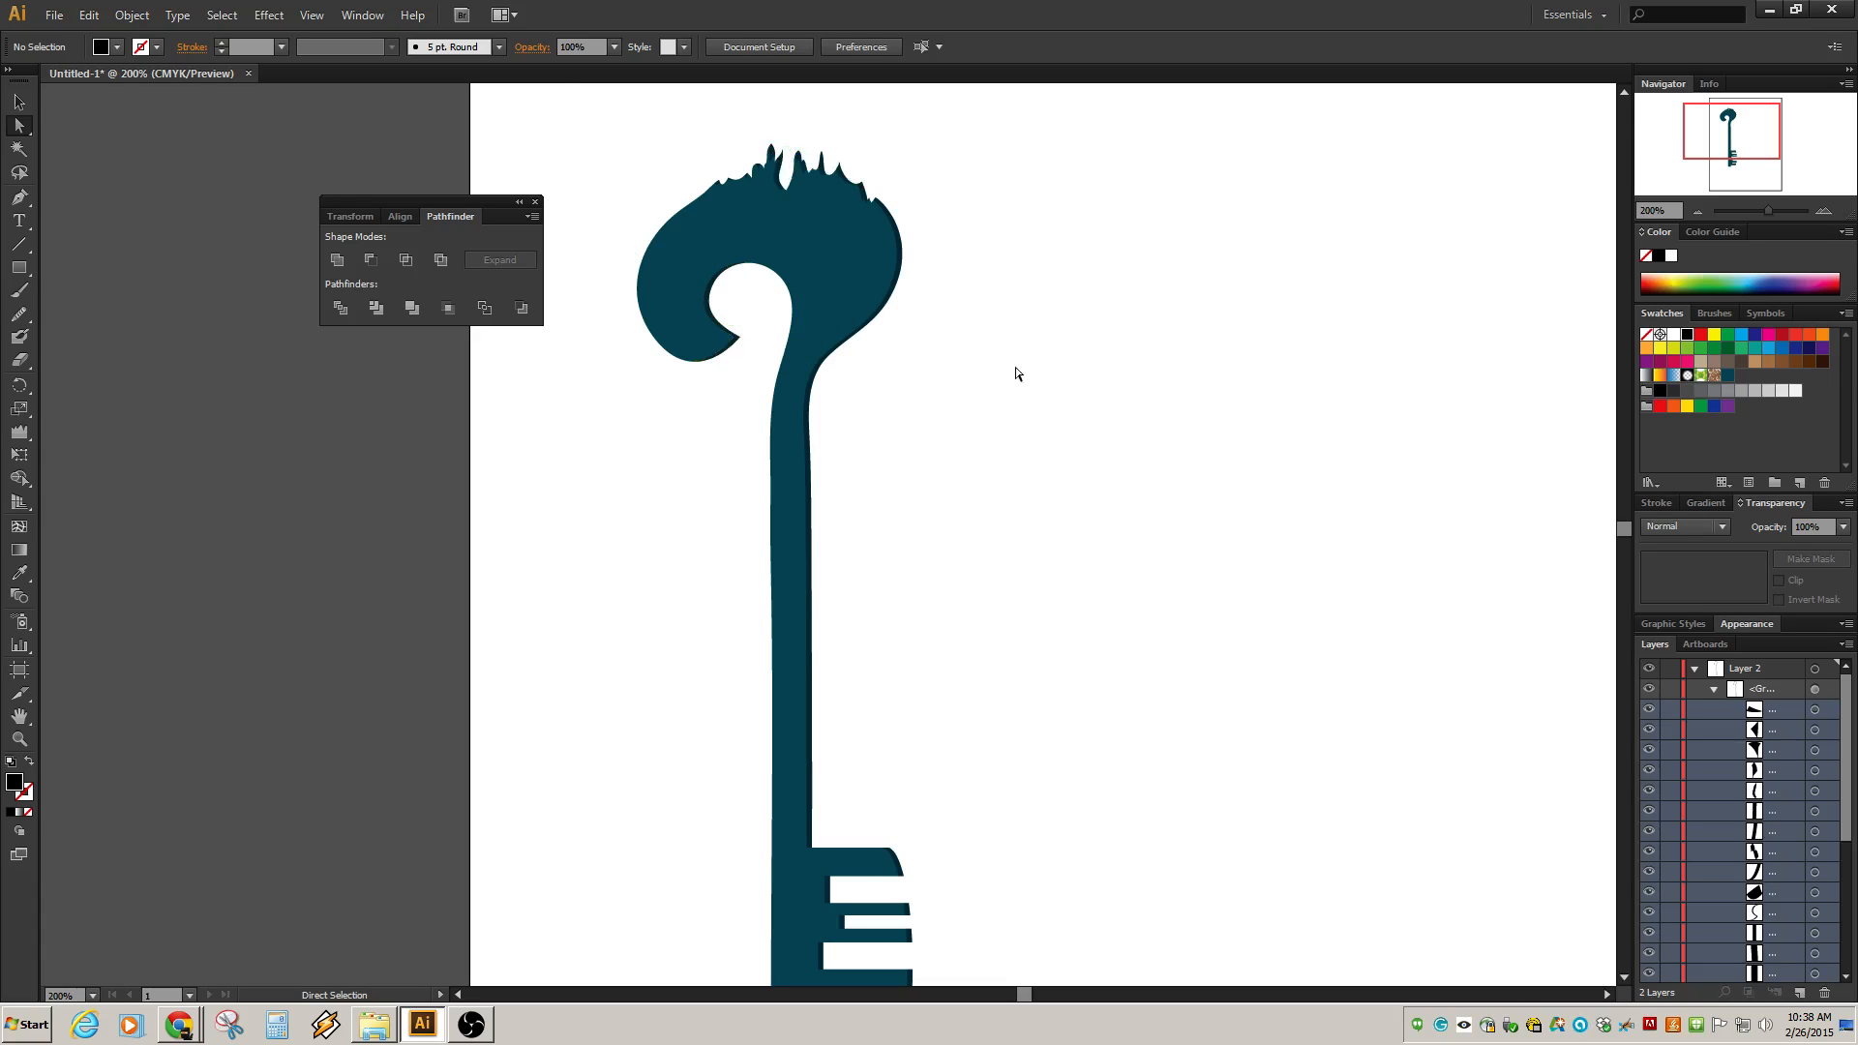
# Move an anchor of the shading edge at the tip of the bow's inner curl to reshape it.
pyautogui.scroll(1, 798, 397)
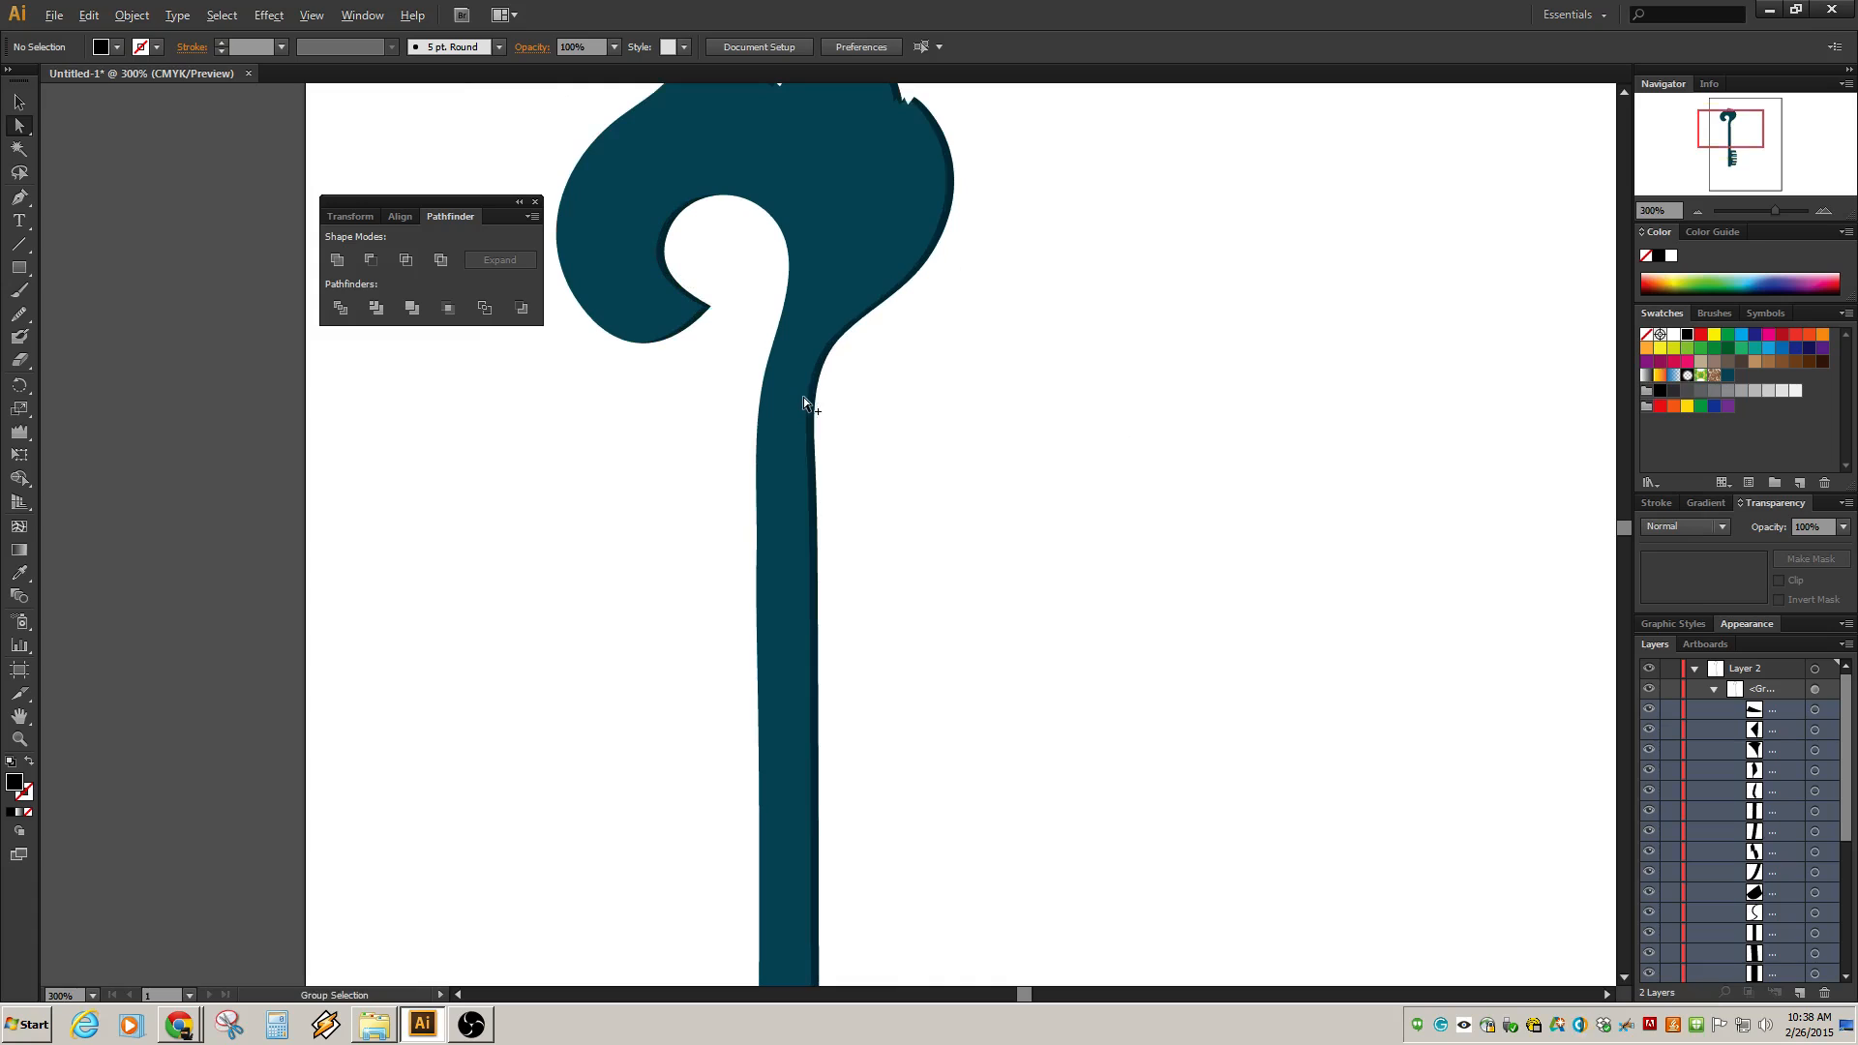
pyautogui.moveTo(839, 235); pyautogui.dragTo(1044, 344)
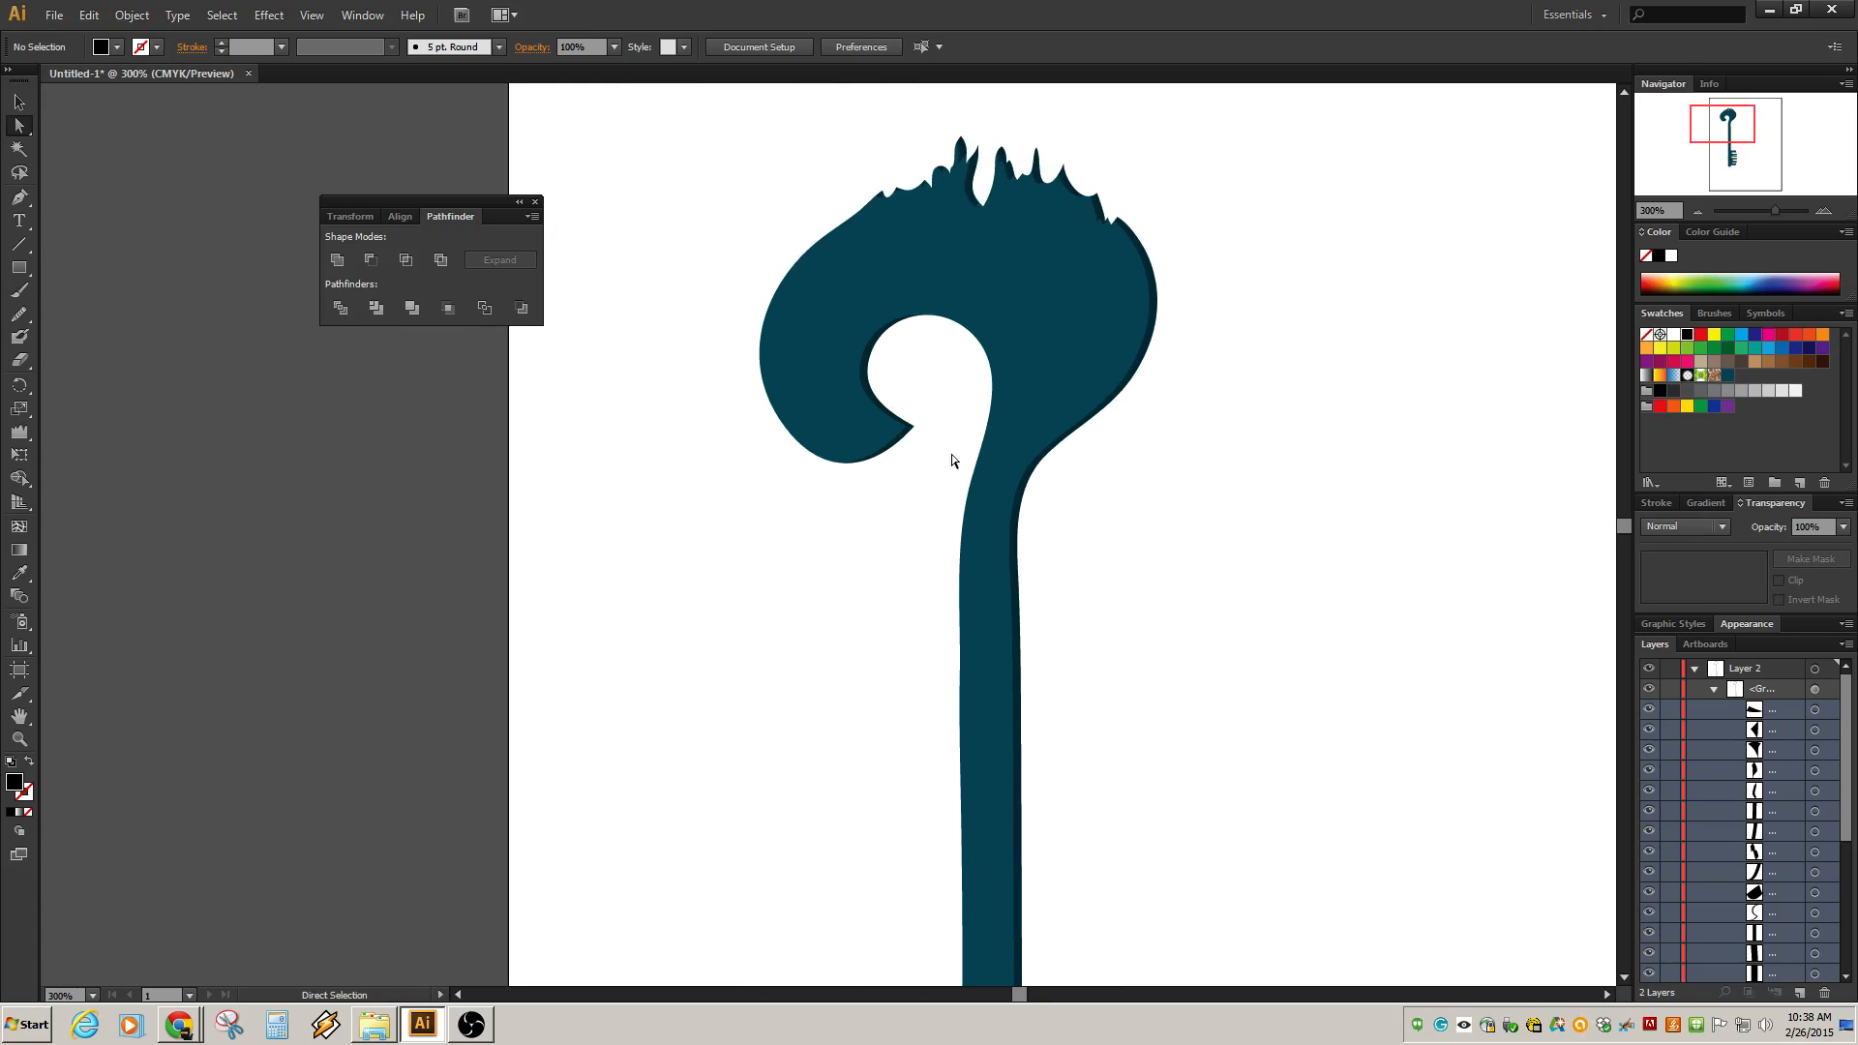
pyautogui.click(907, 427)
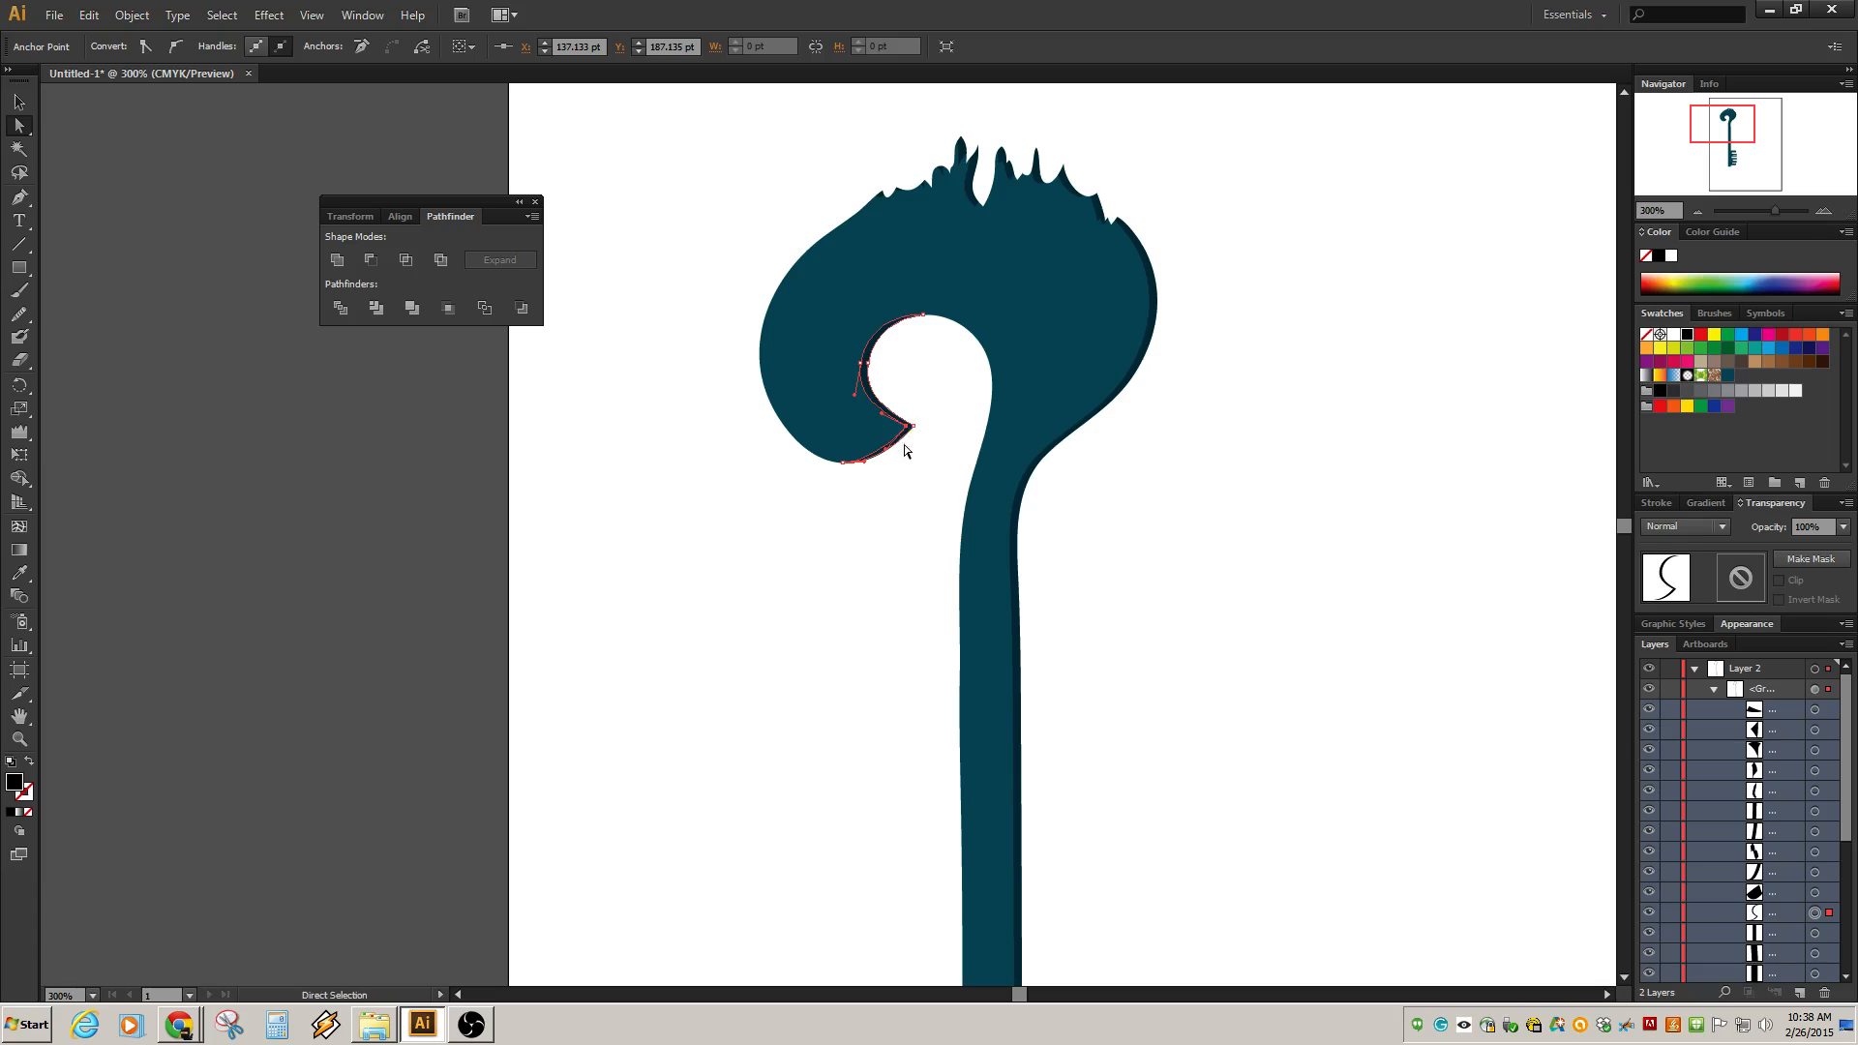
pyautogui.moveTo(906, 429); pyautogui.dragTo(882, 433)
pyautogui.click(923, 555)
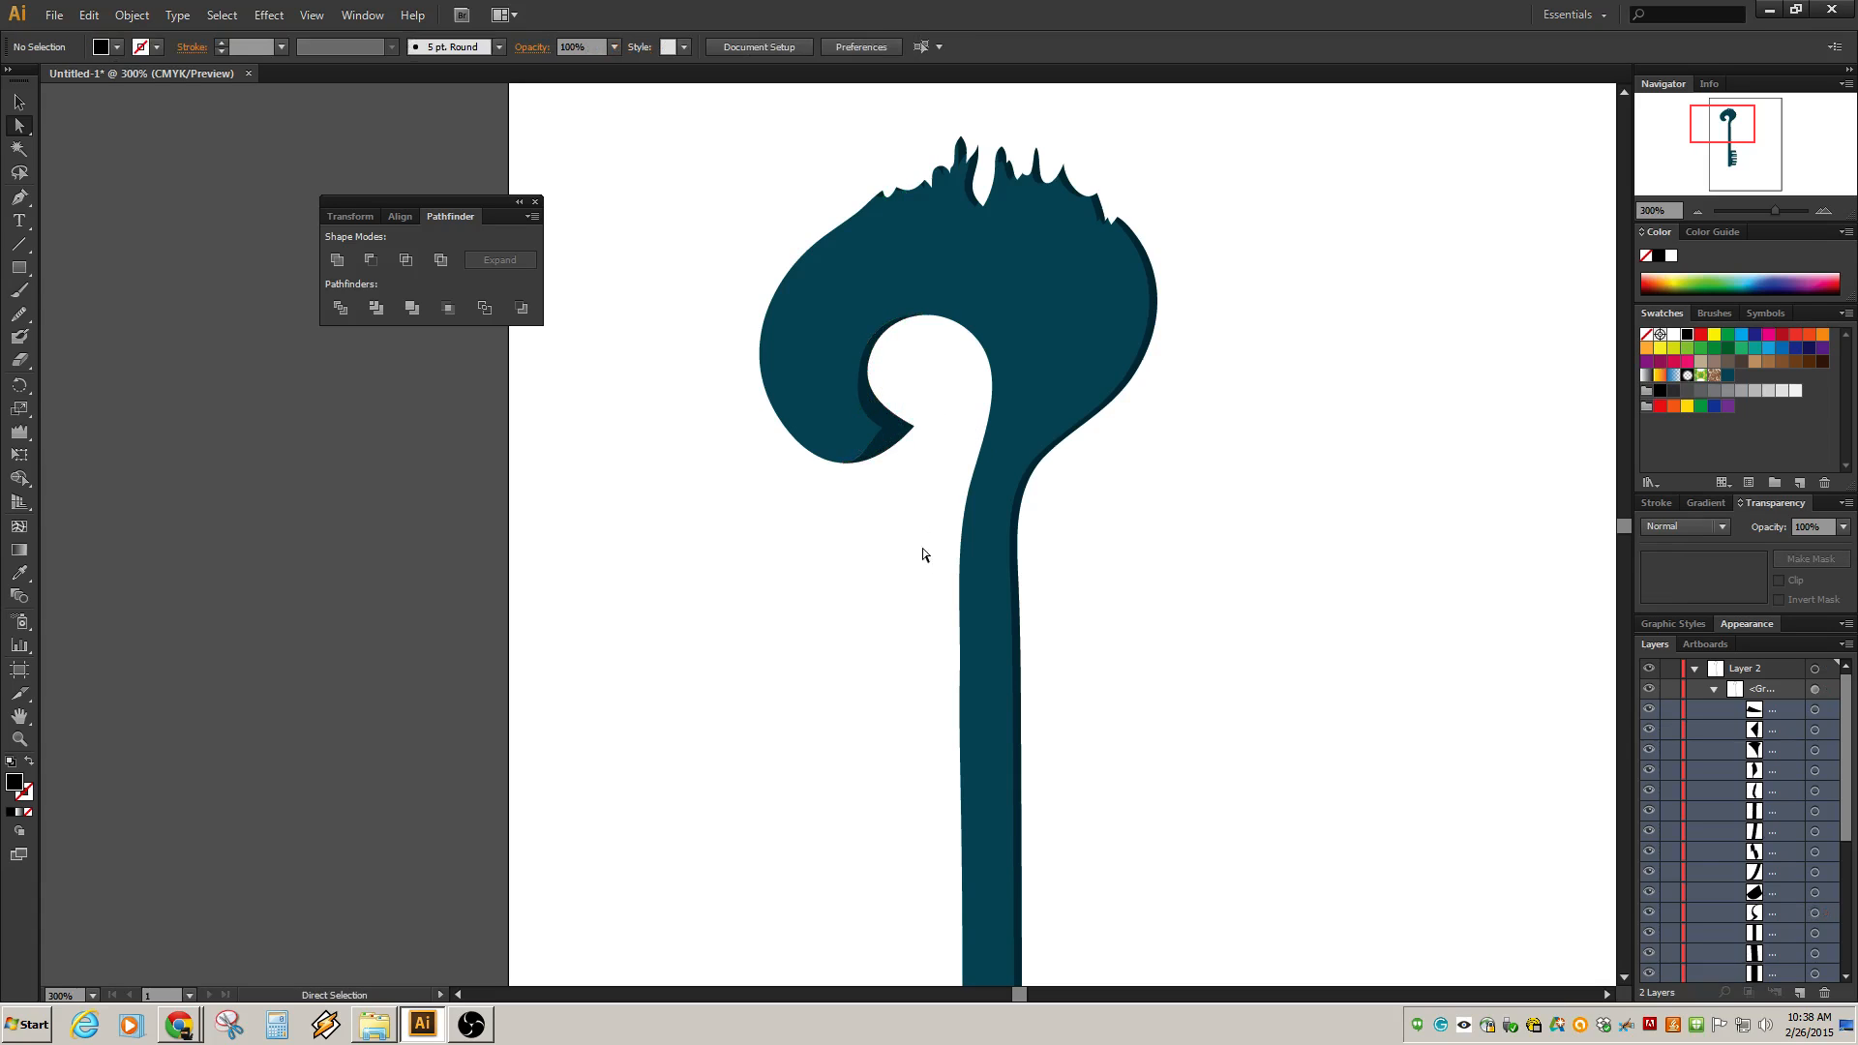
# Reshape the shading edge along the bow's outer right curve where it meets the shaft.
pyautogui.click(1034, 456)
pyautogui.moveTo(1034, 456); pyautogui.dragTo(1146, 258)
pyautogui.click(1170, 481)
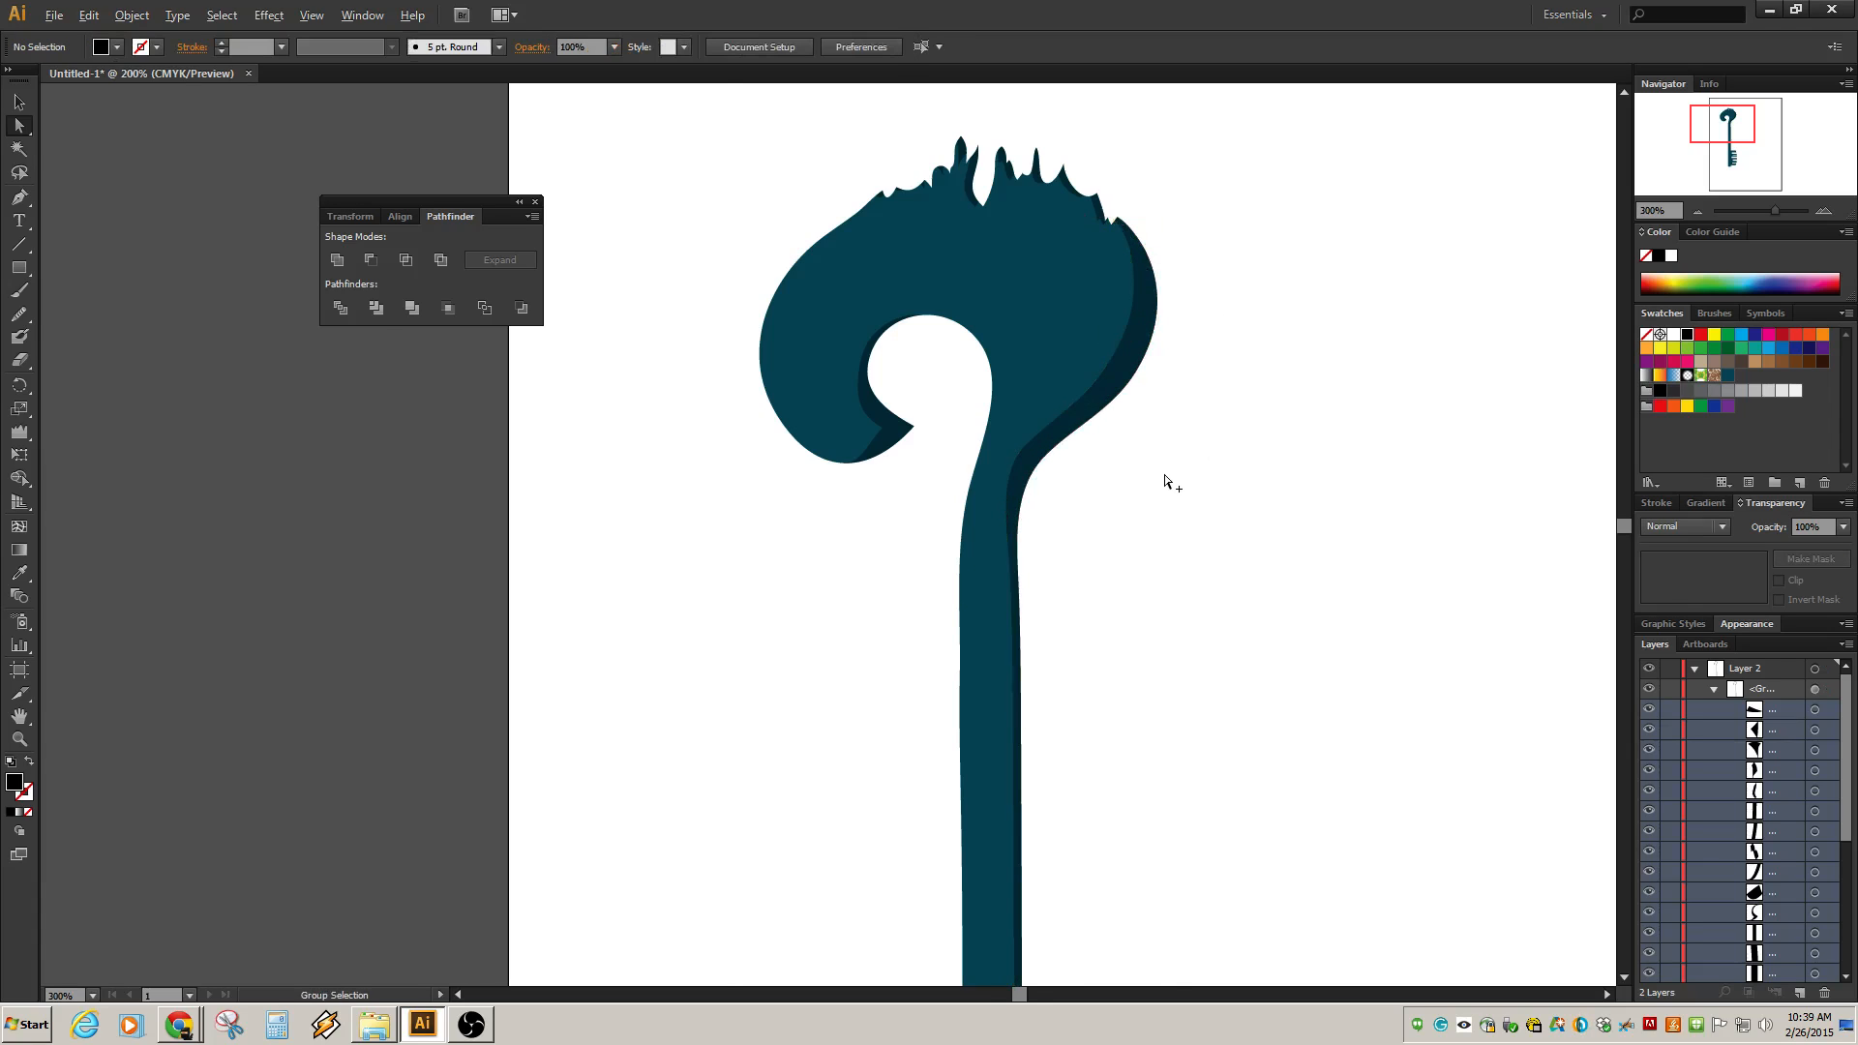
# Nudge a shading-edge anchor on the shaft's left side just below the bow.
pyautogui.scroll(-3, 1170, 481)
pyautogui.scroll(2, 1165, 563)
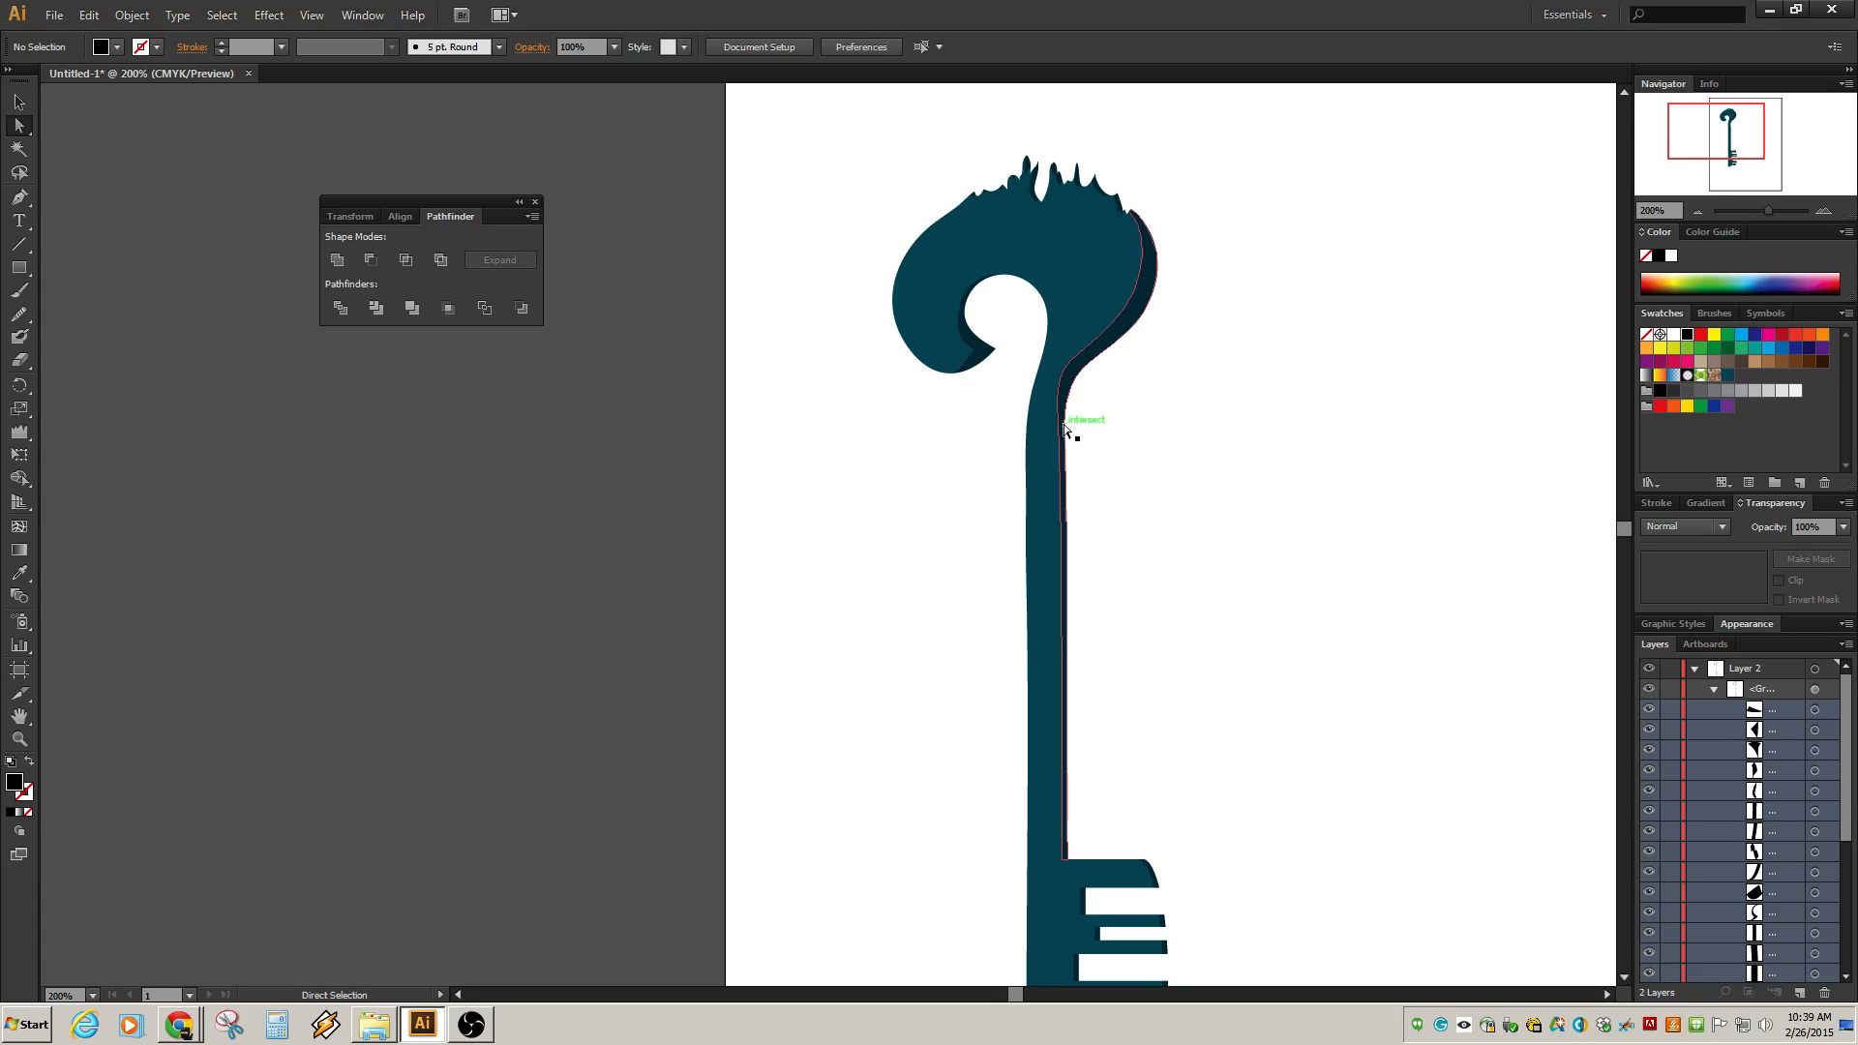
pyautogui.moveTo(1062, 449); pyautogui.dragTo(1054, 457)
pyautogui.click(1123, 470)
# Collapse Layer 2, expand Layer 1, and hide Layer 2.
pyautogui.scroll(-2, 1138, 631)
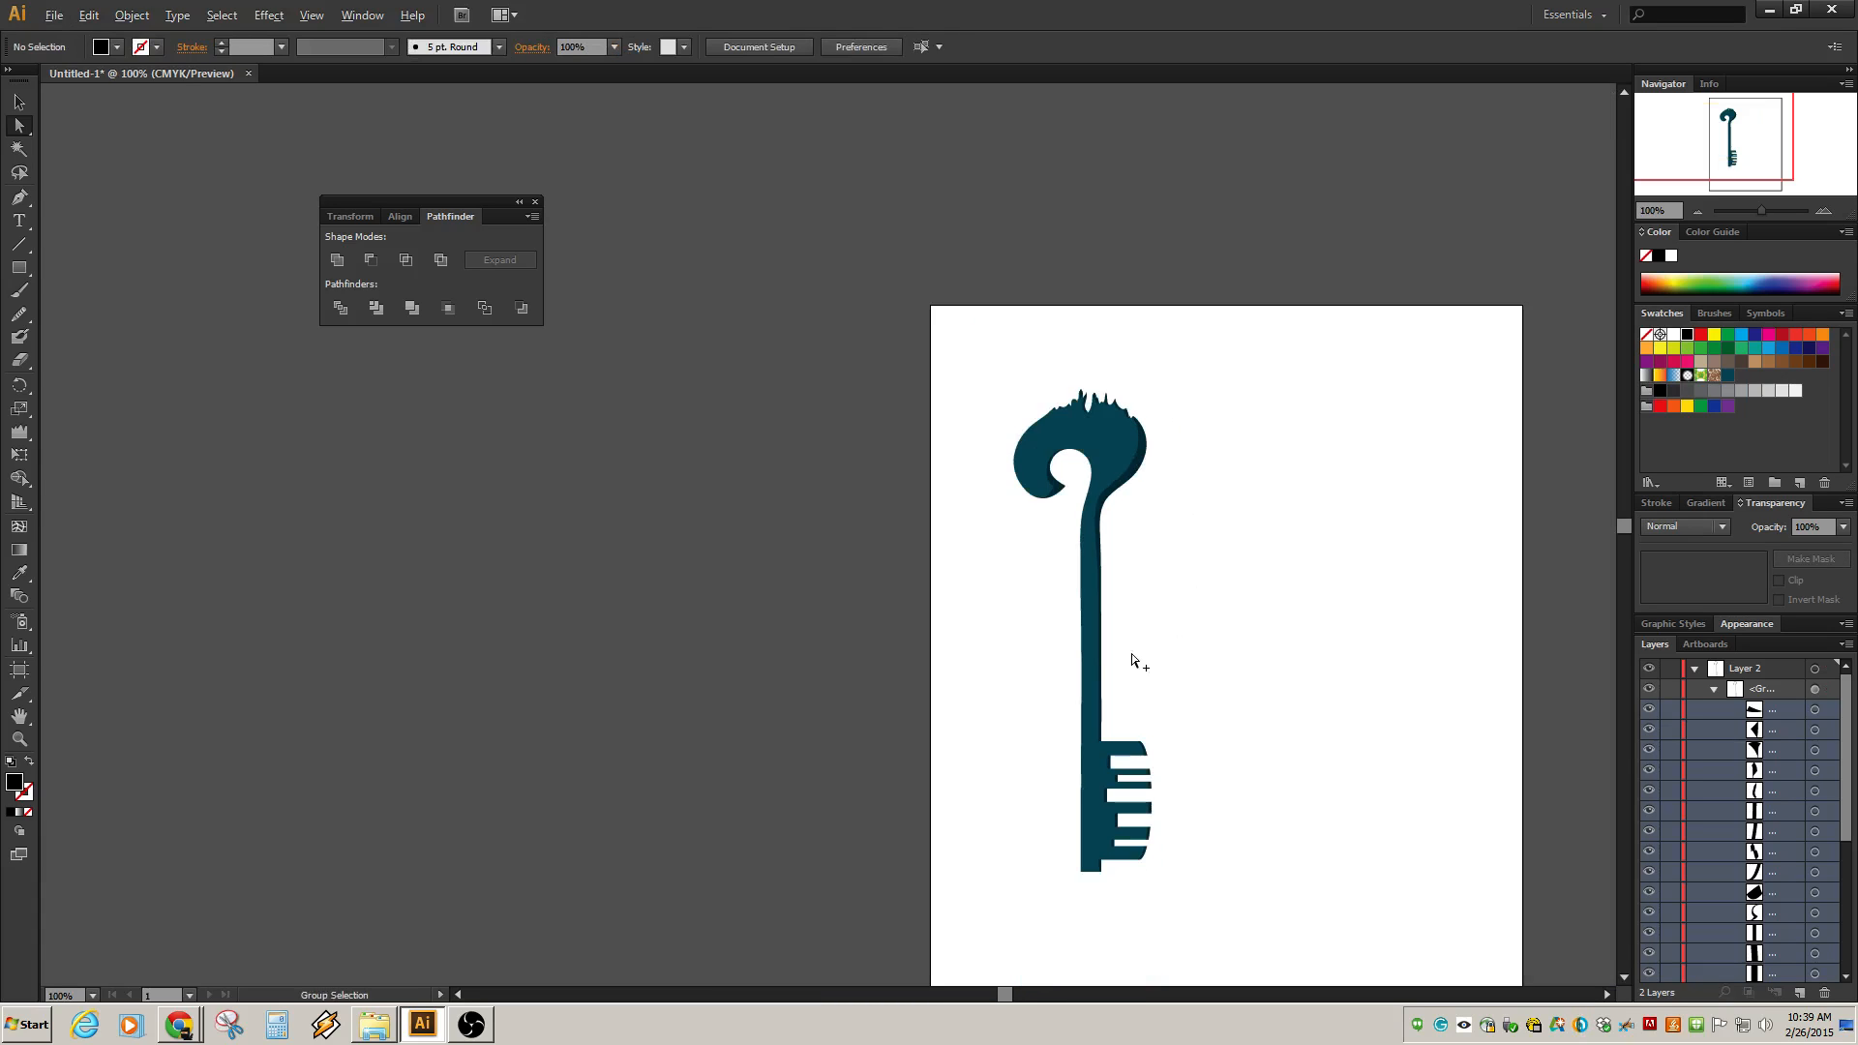
pyautogui.scroll(-1, 1133, 661)
pyautogui.scroll(4, 1133, 661)
pyautogui.scroll(1, 1134, 668)
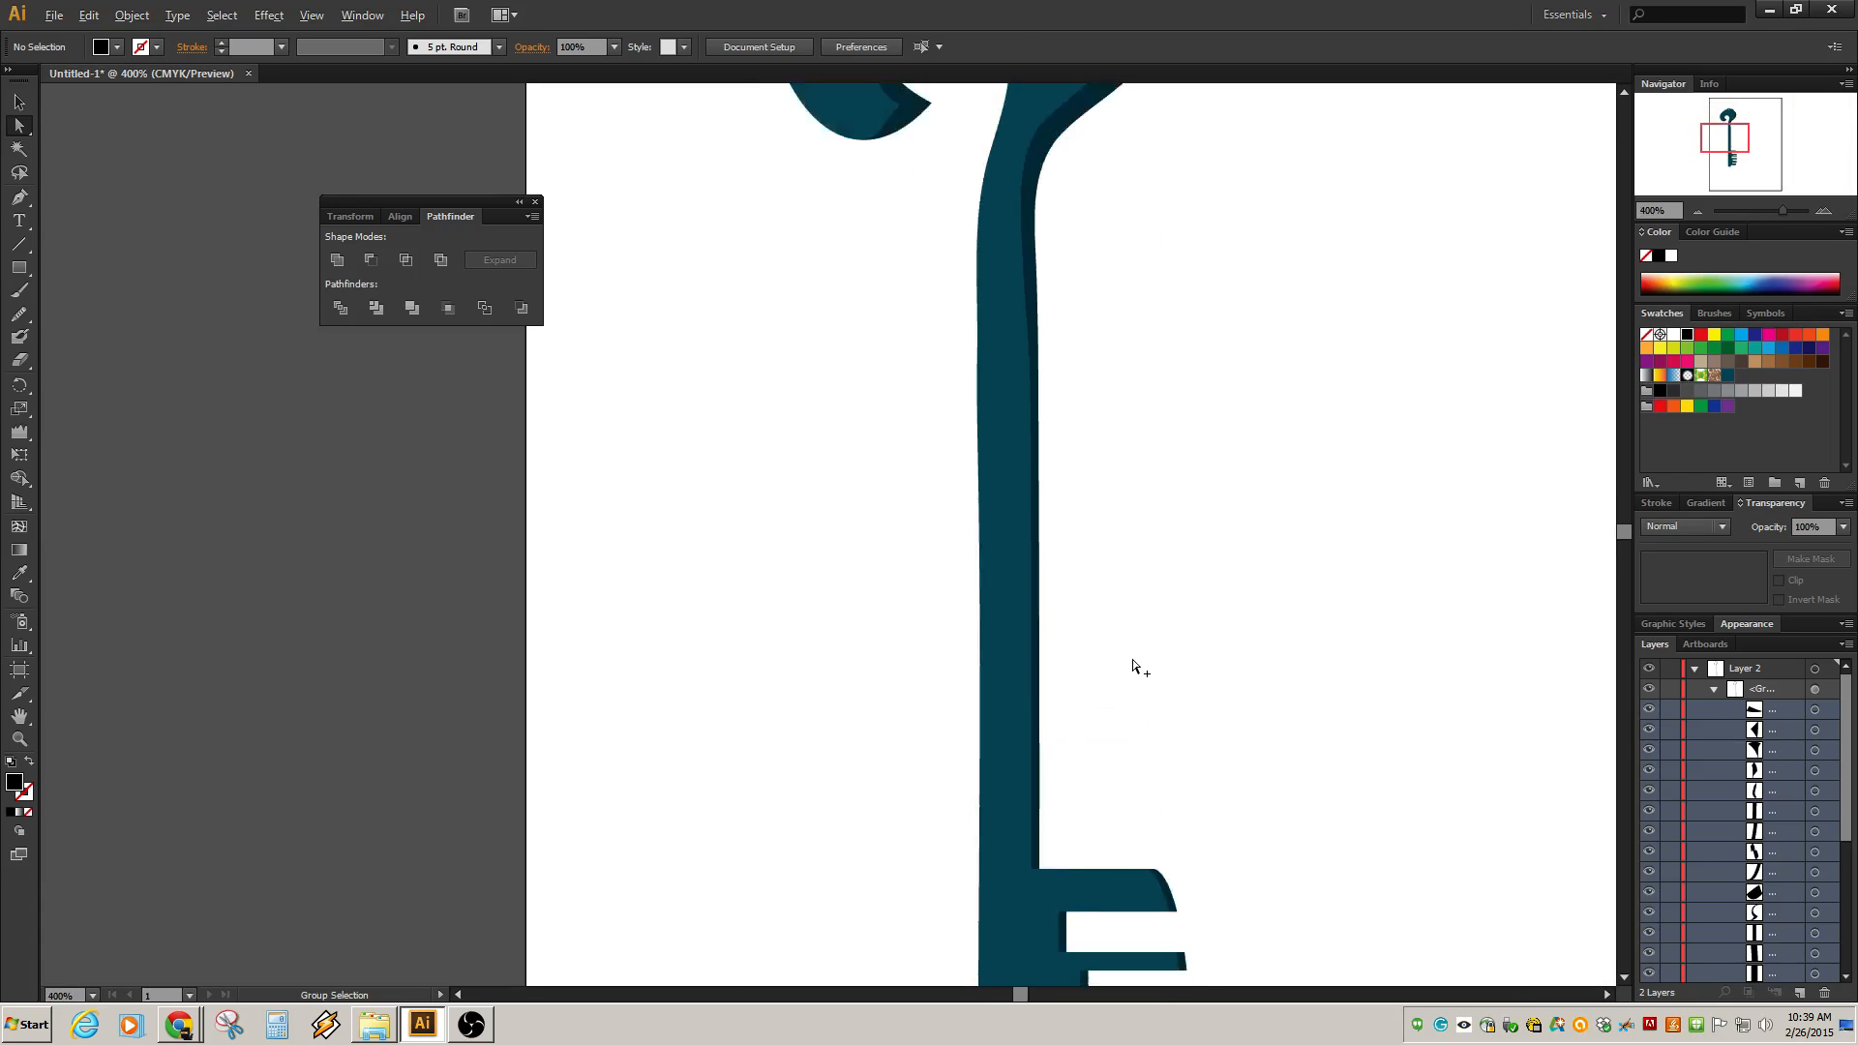
pyautogui.scroll(-3, 1135, 668)
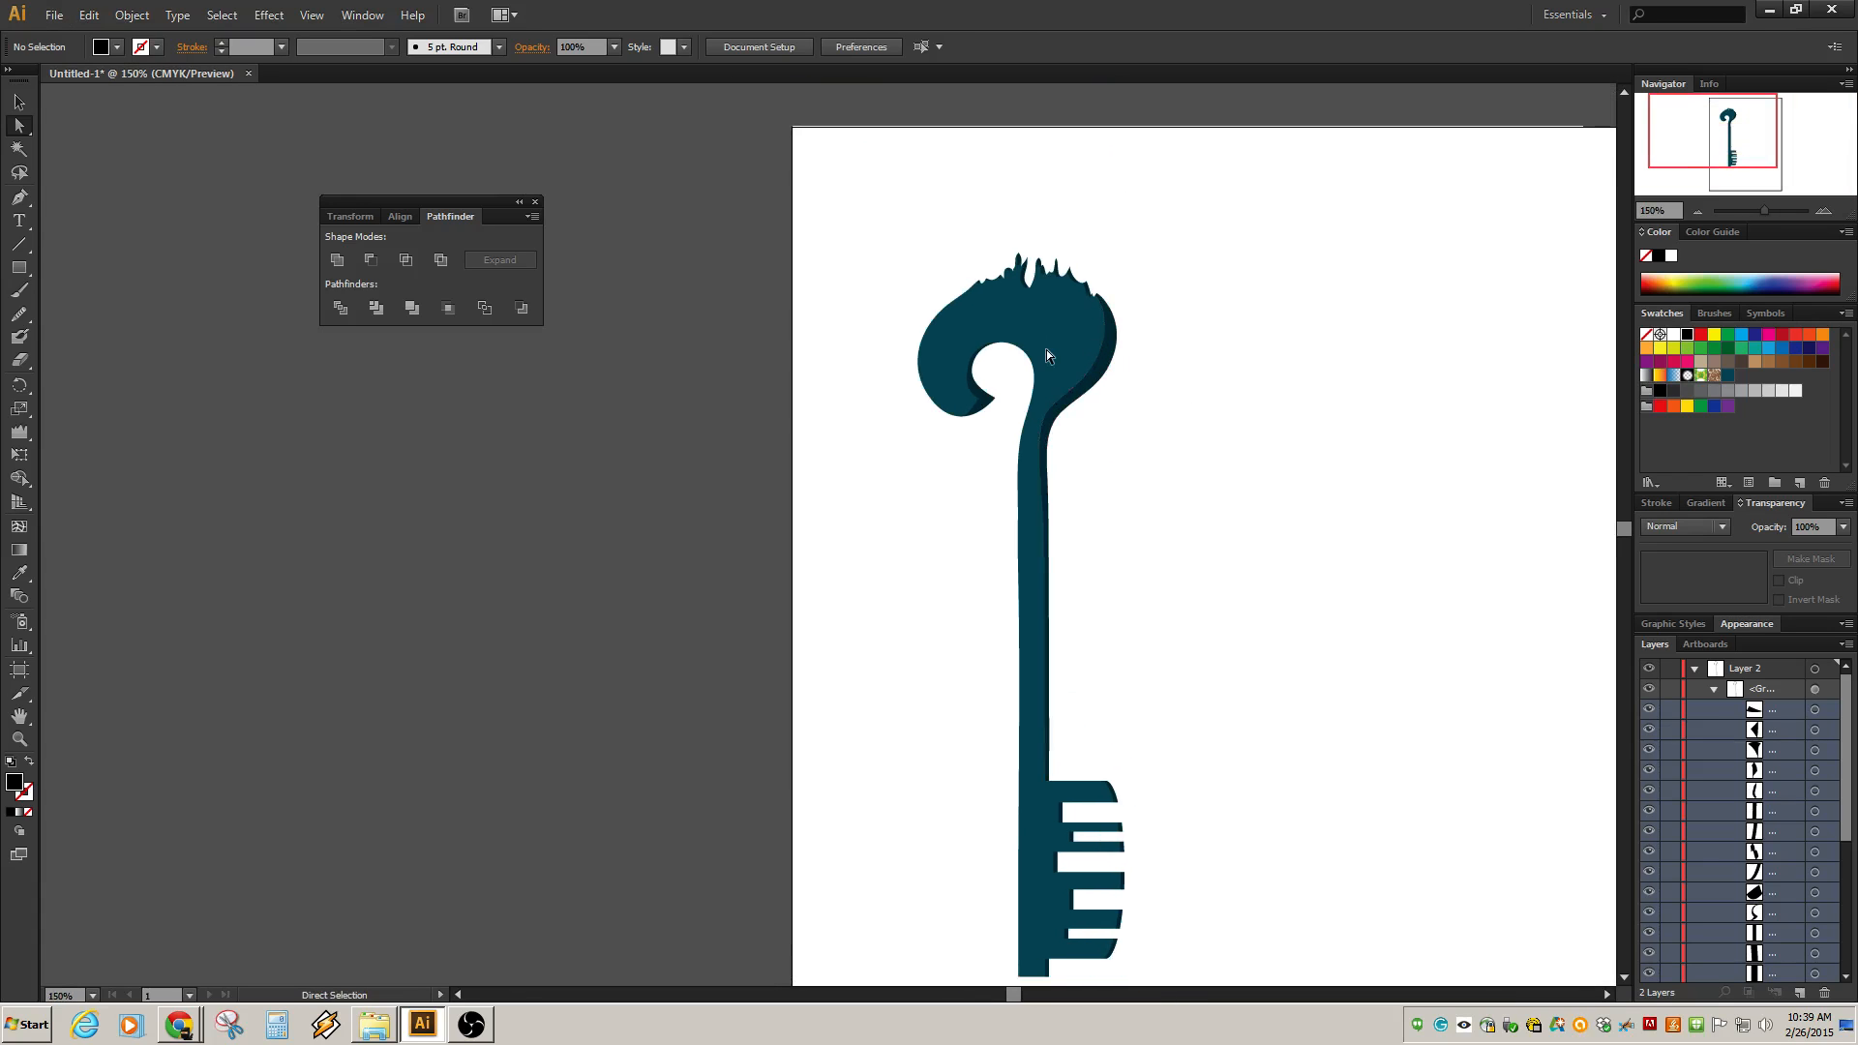
pyautogui.click(1715, 689)
pyautogui.click(1694, 672)
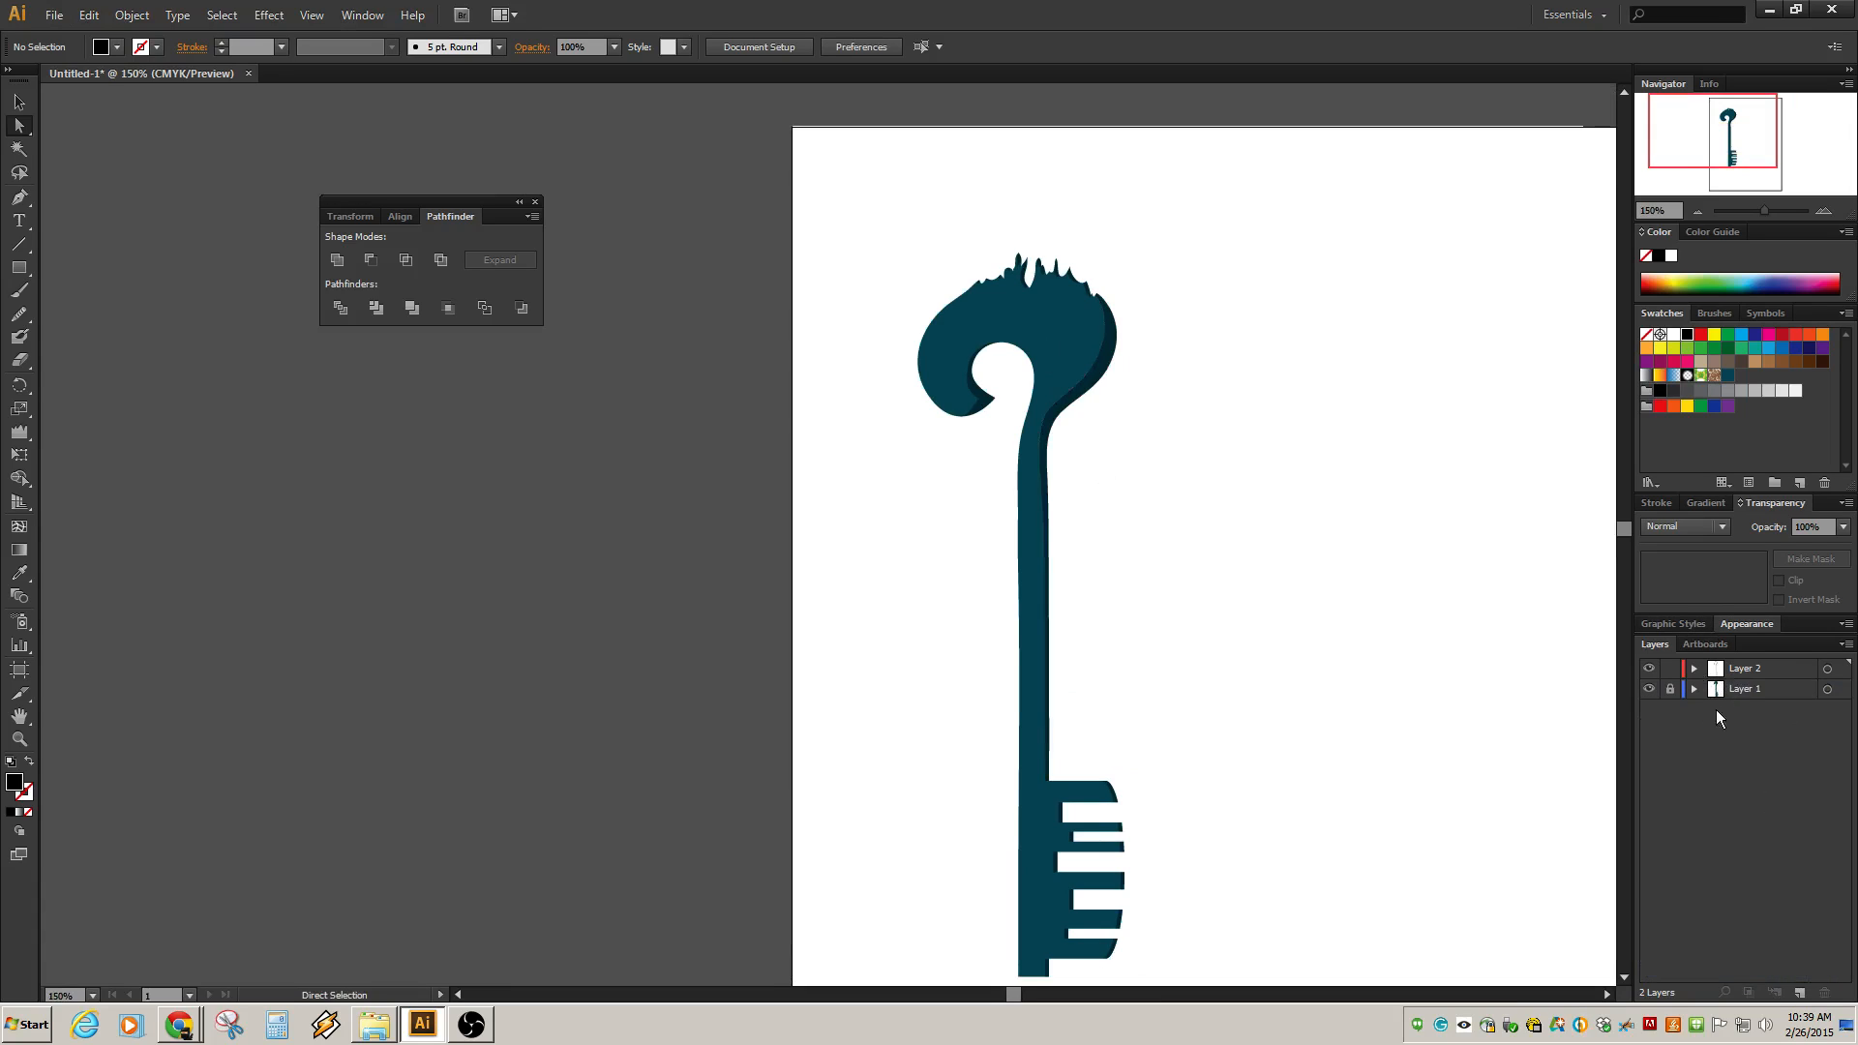
pyautogui.click(1694, 689)
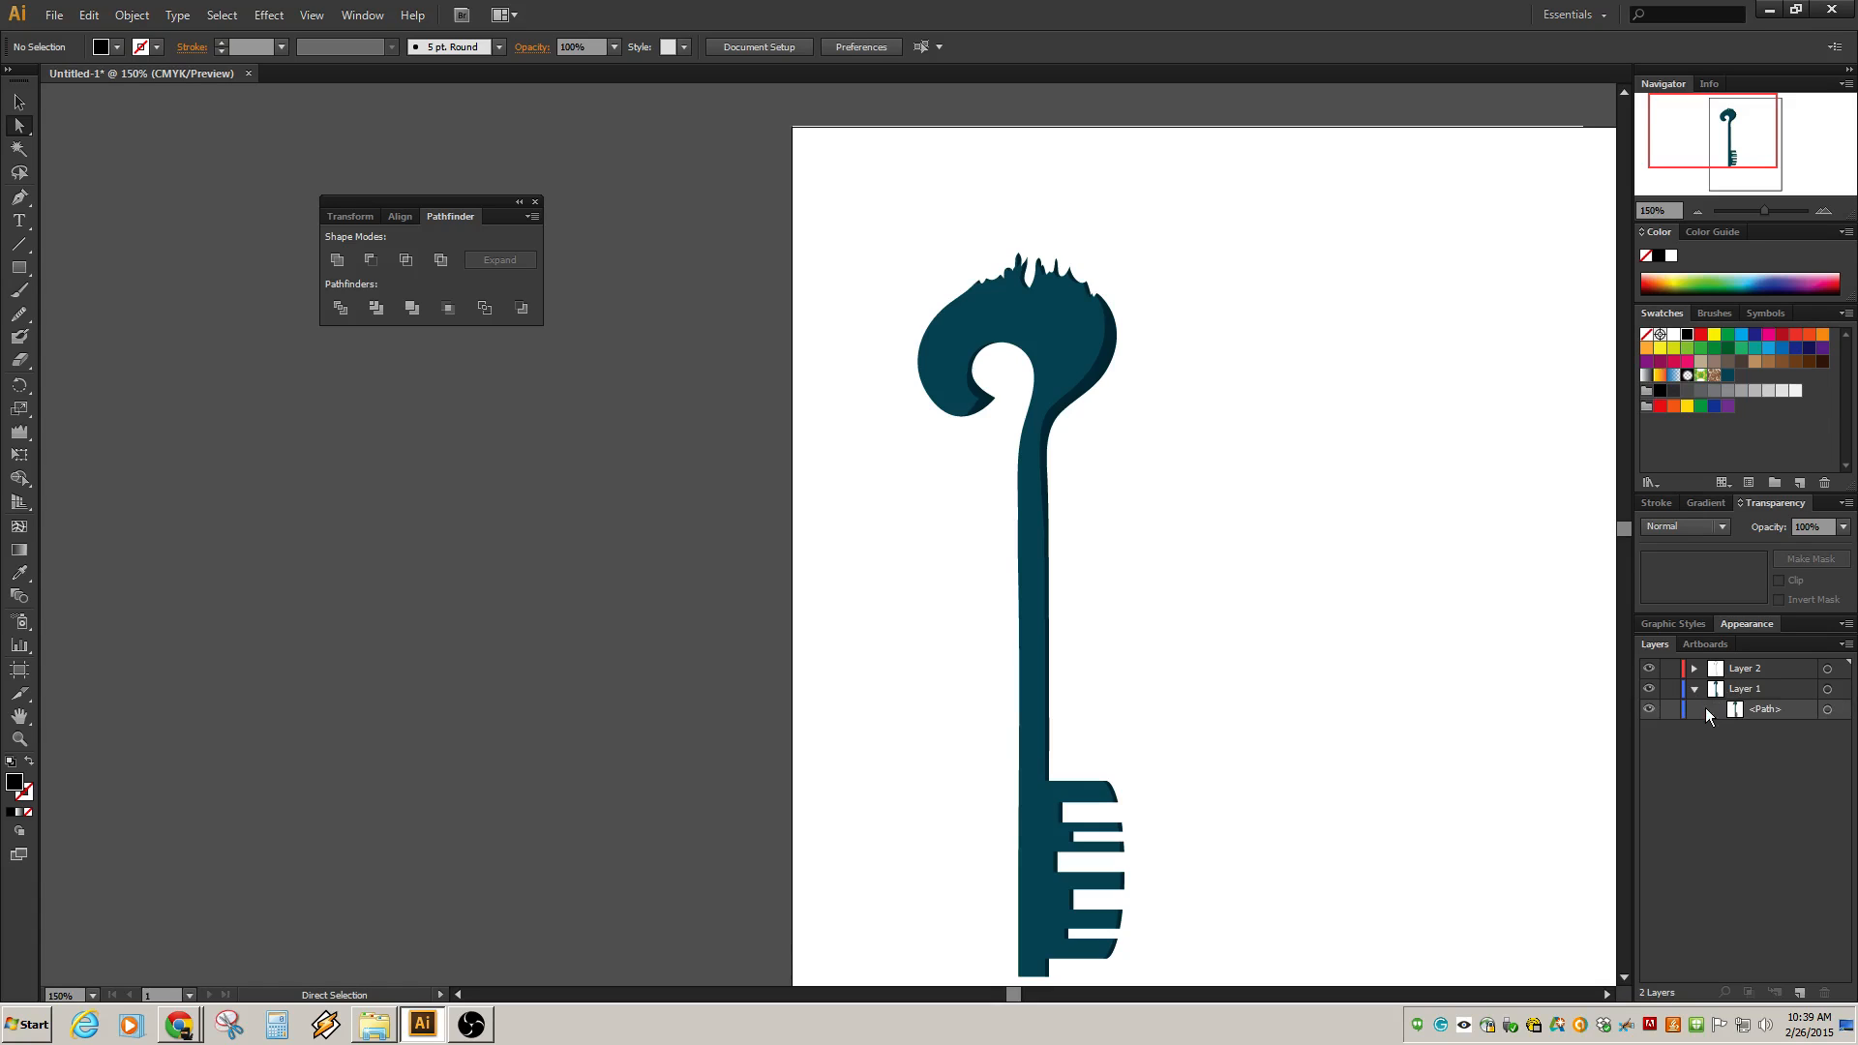
pyautogui.click(1649, 668)
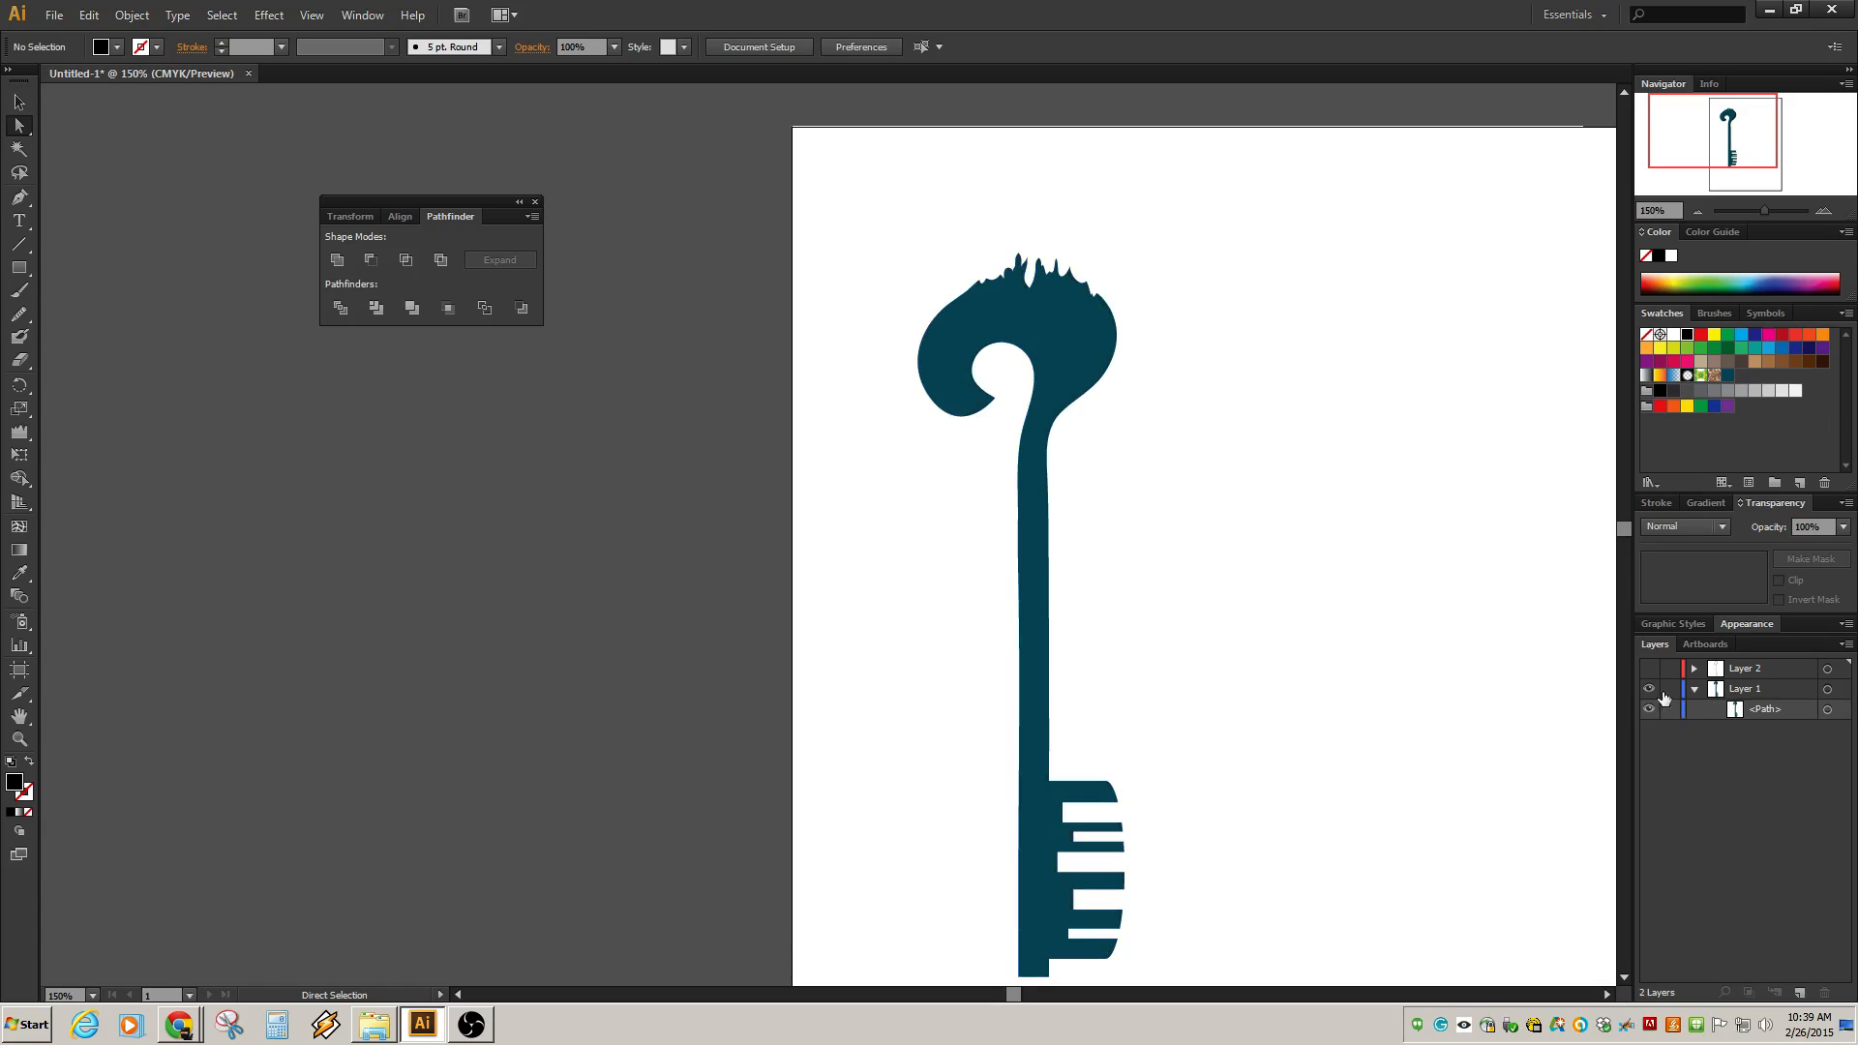
# Select the key's base path on Layer 1 and duplicate it in place.
pyautogui.click(1827, 711)
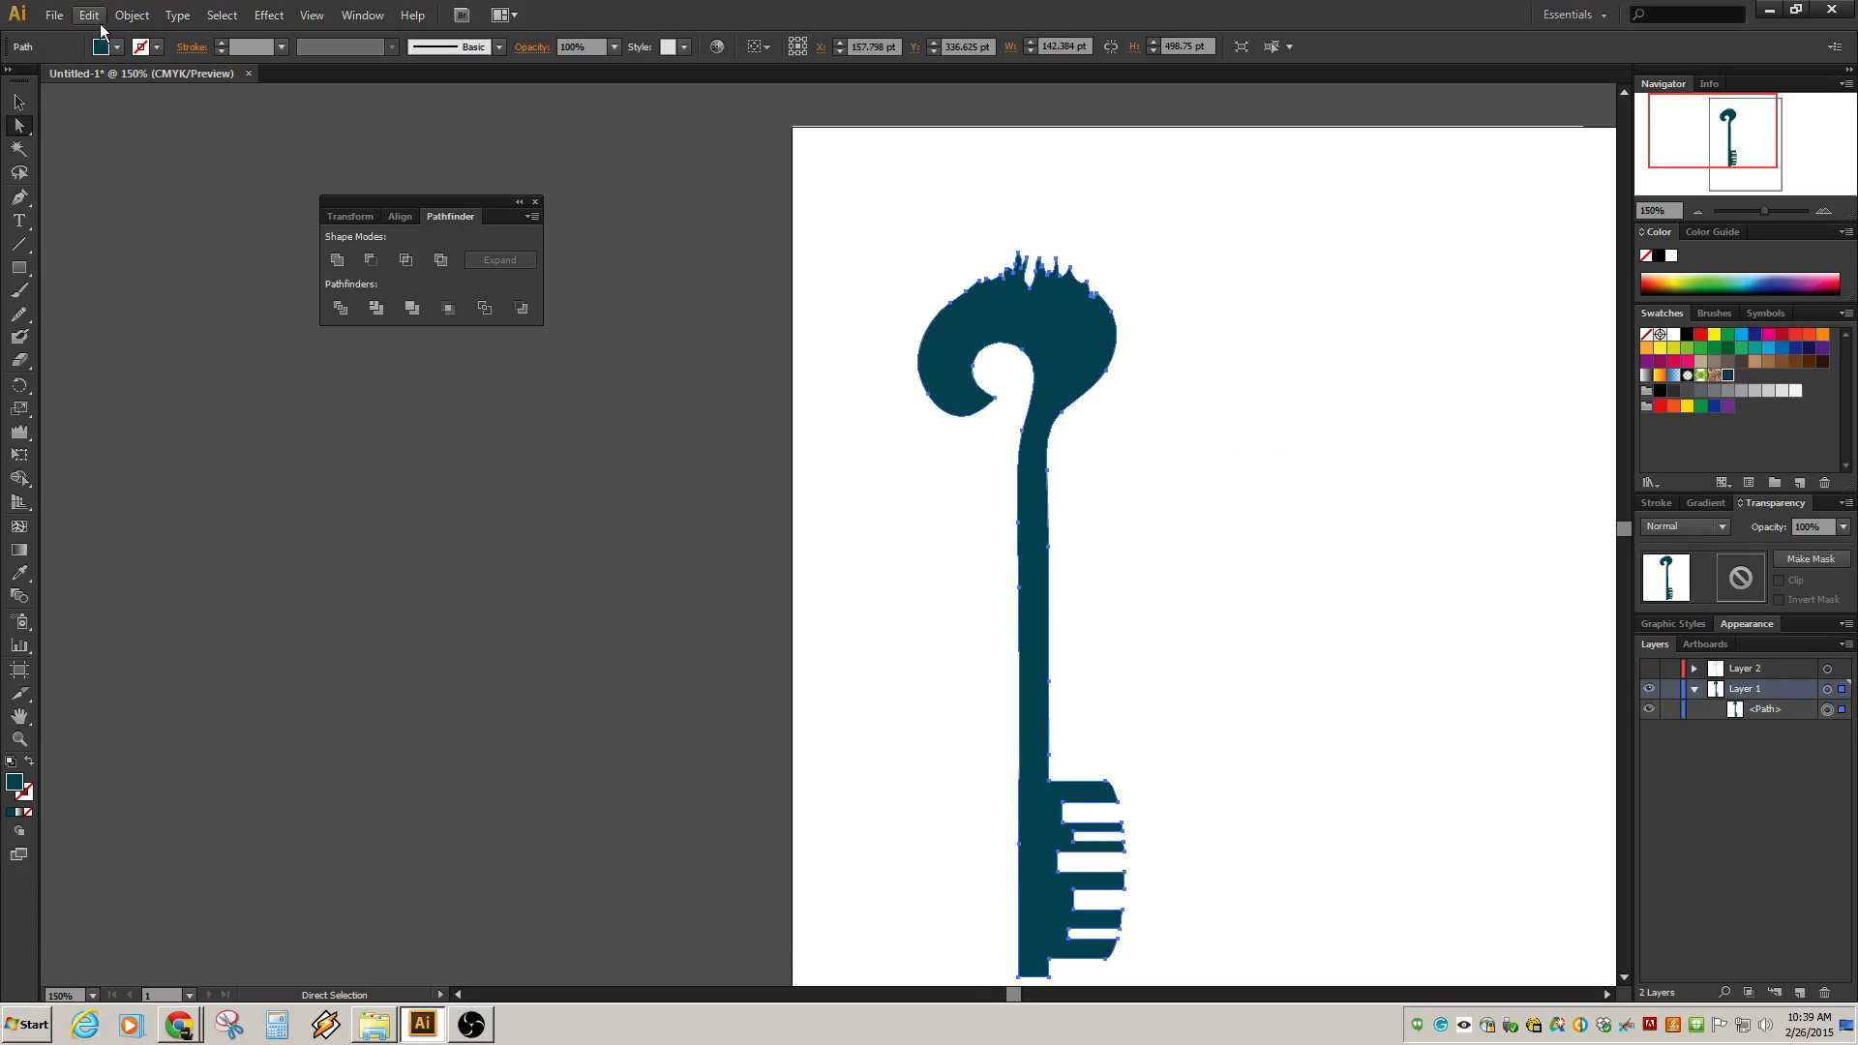
pyautogui.hotkey('ctrl', 'c')
pyautogui.hotkey('ctrl', 'f')
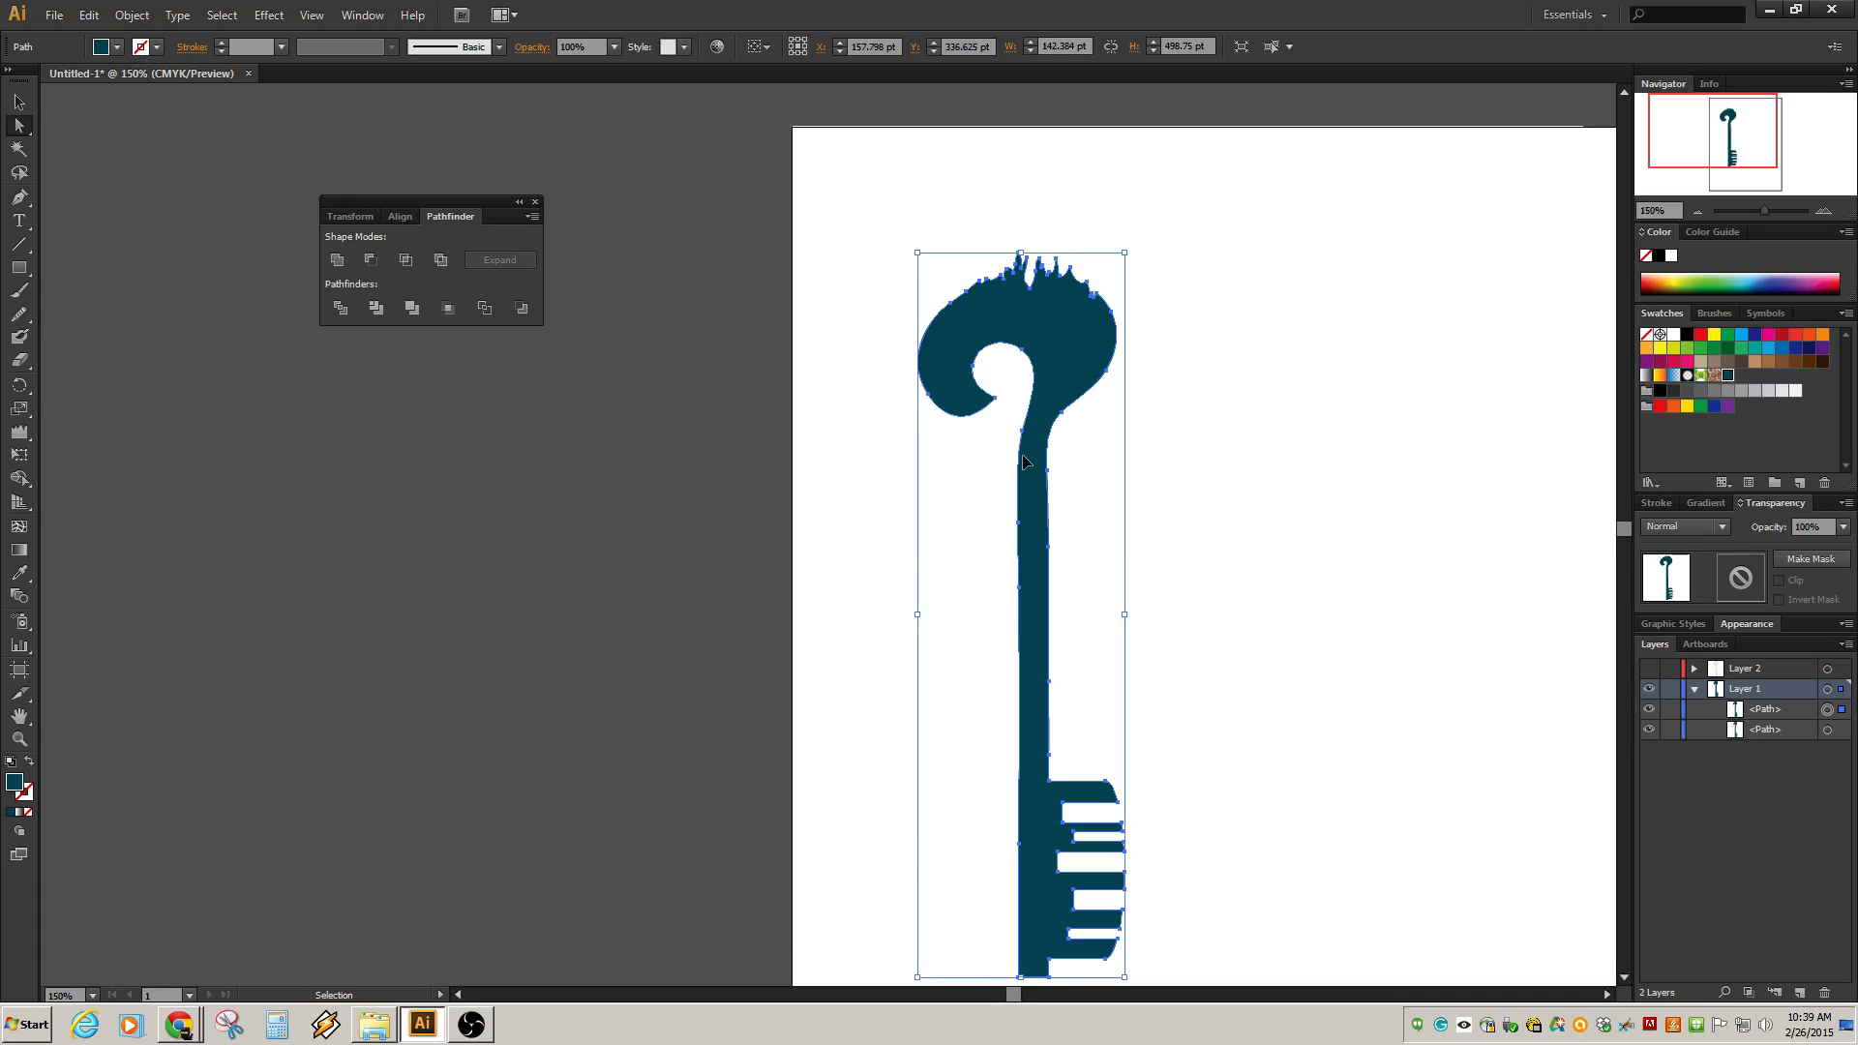
# Show Layer 2 again and lock it.
pyautogui.click(1649, 668)
pyautogui.click(1694, 667)
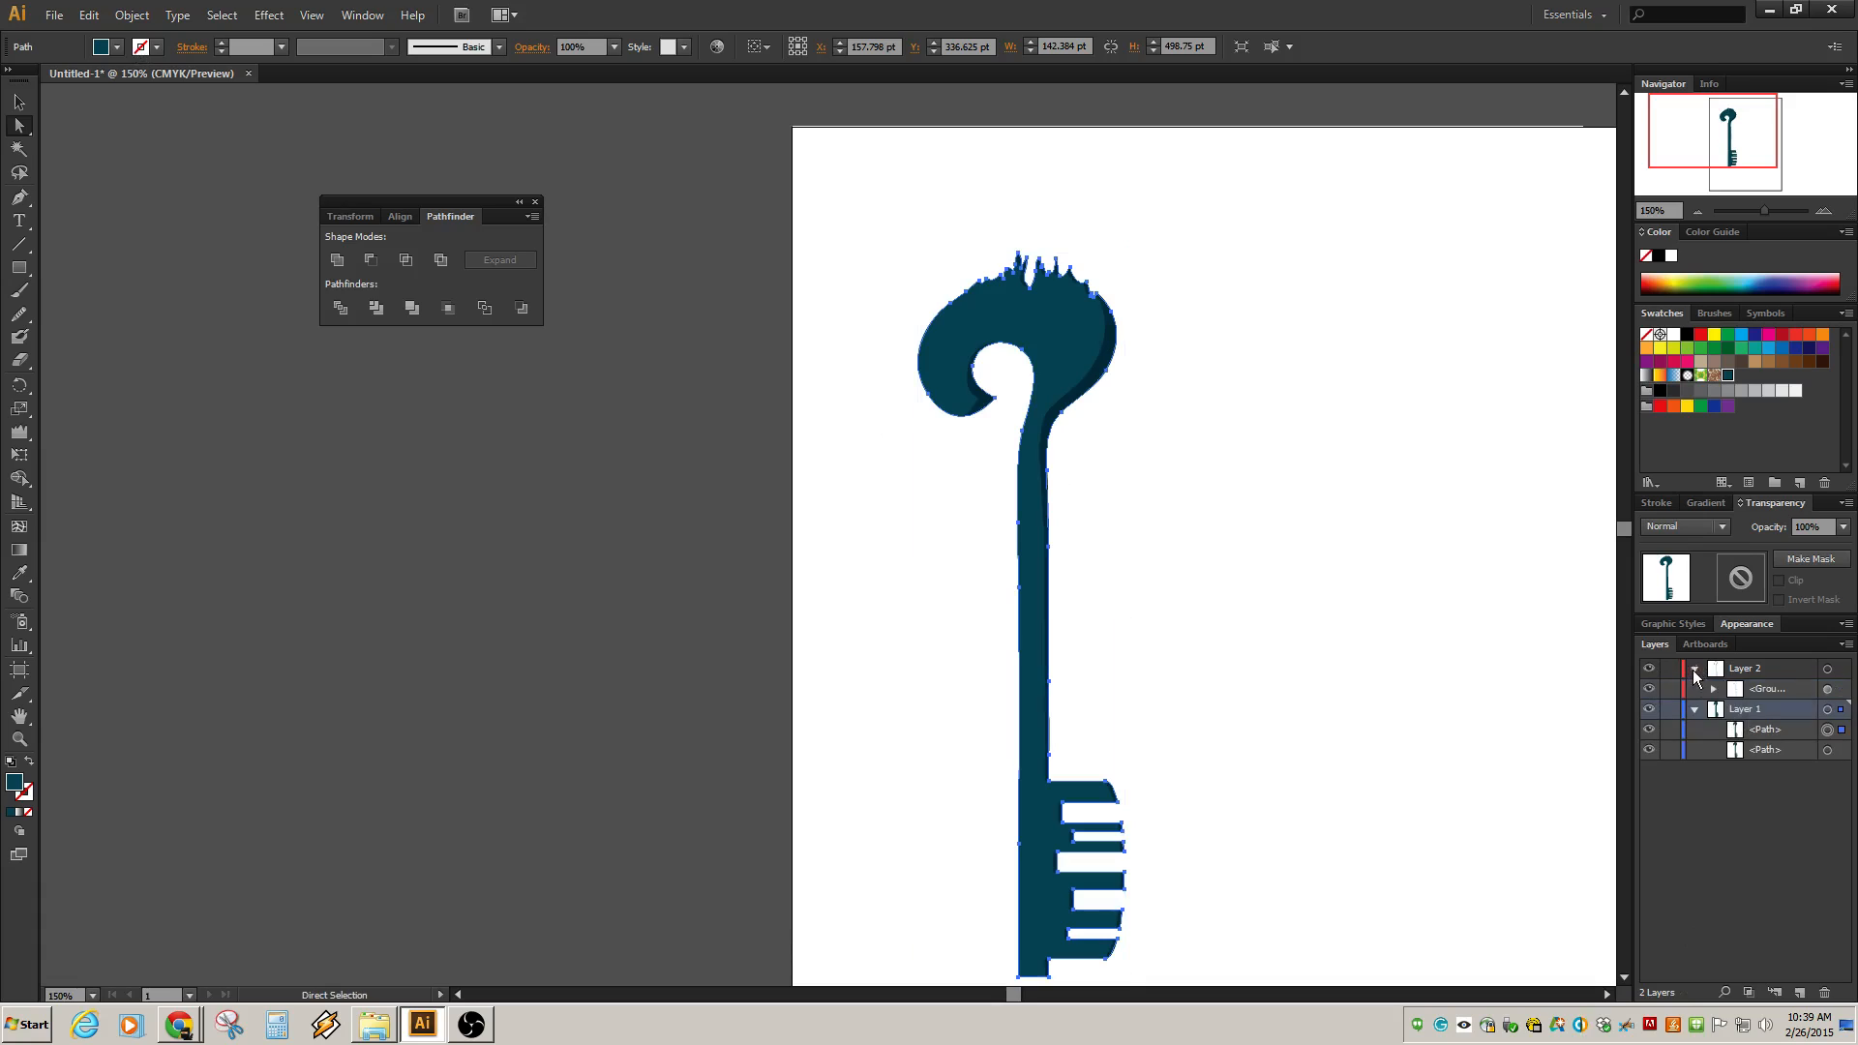
pyautogui.click(1670, 668)
pyautogui.click(1694, 669)
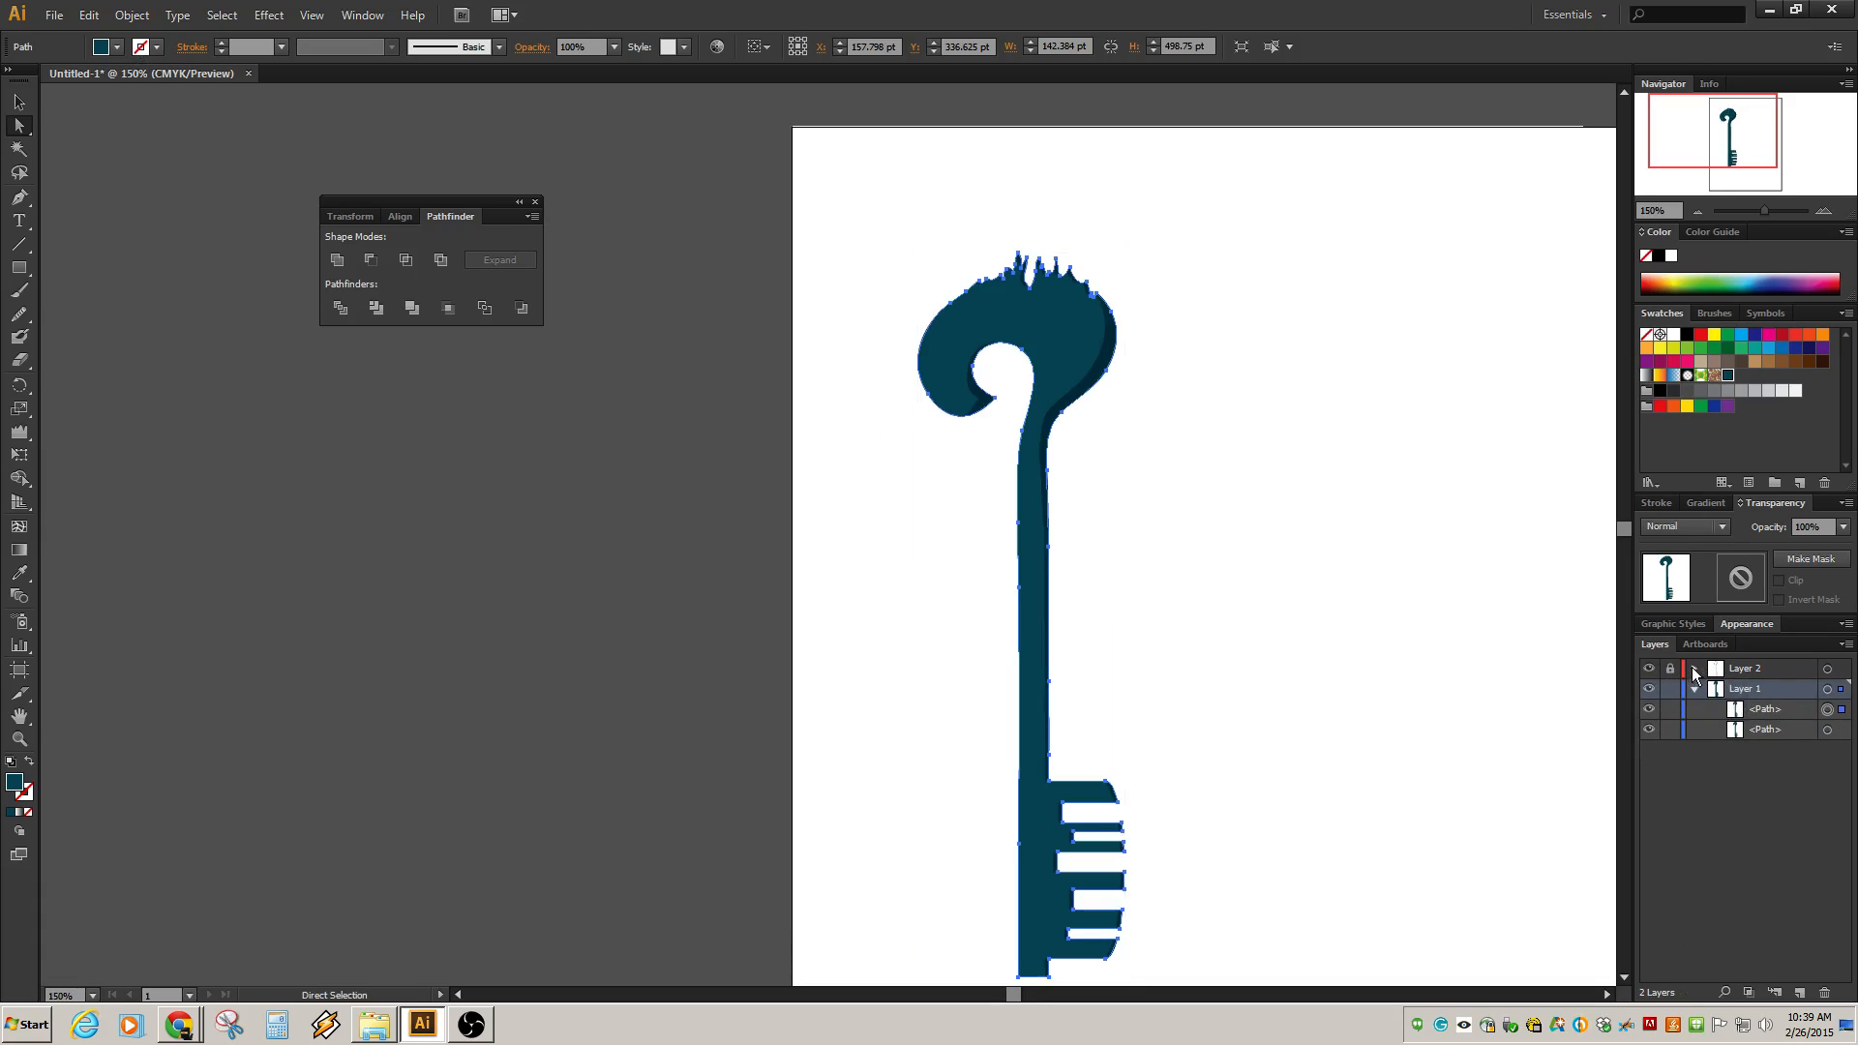
# Create a new Layer 3 and move the duplicated key path into it.
pyautogui.click(1799, 992)
pyautogui.moveTo(1745, 691); pyautogui.dragTo(1739, 671)
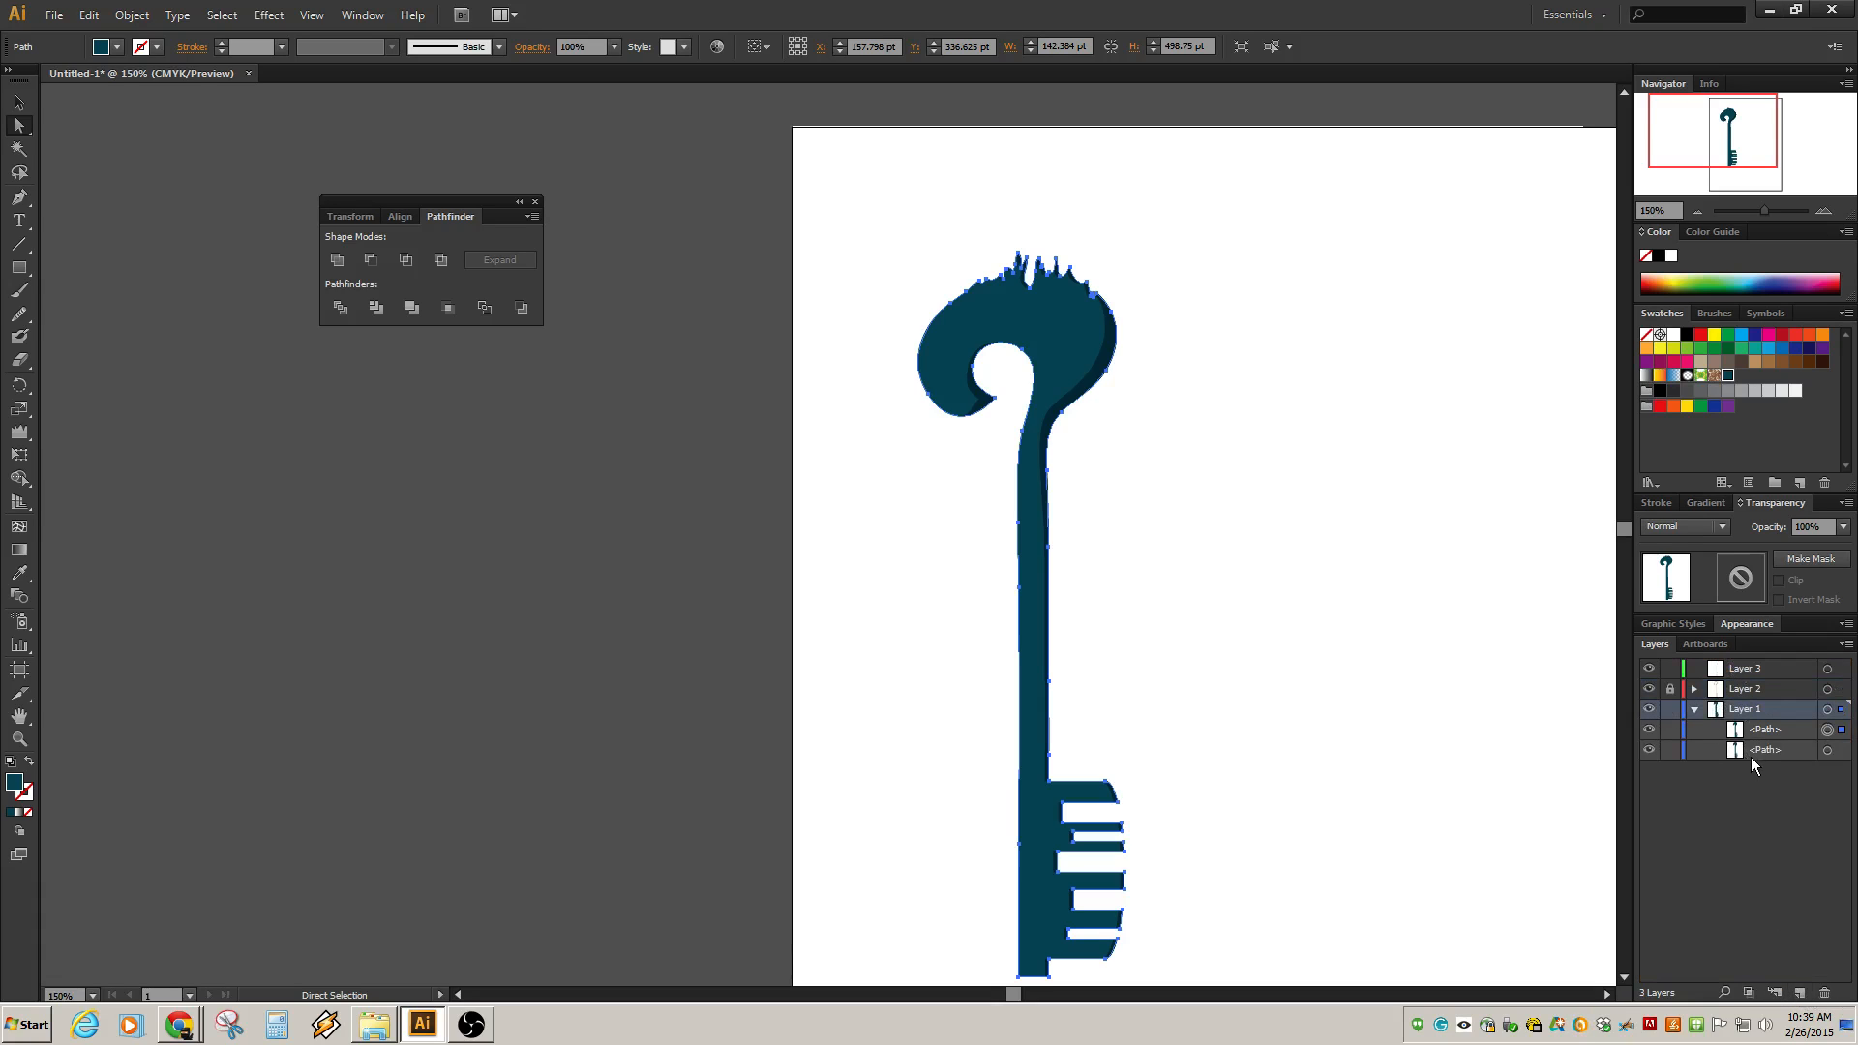
pyautogui.moveTo(1758, 751); pyautogui.dragTo(1746, 676)
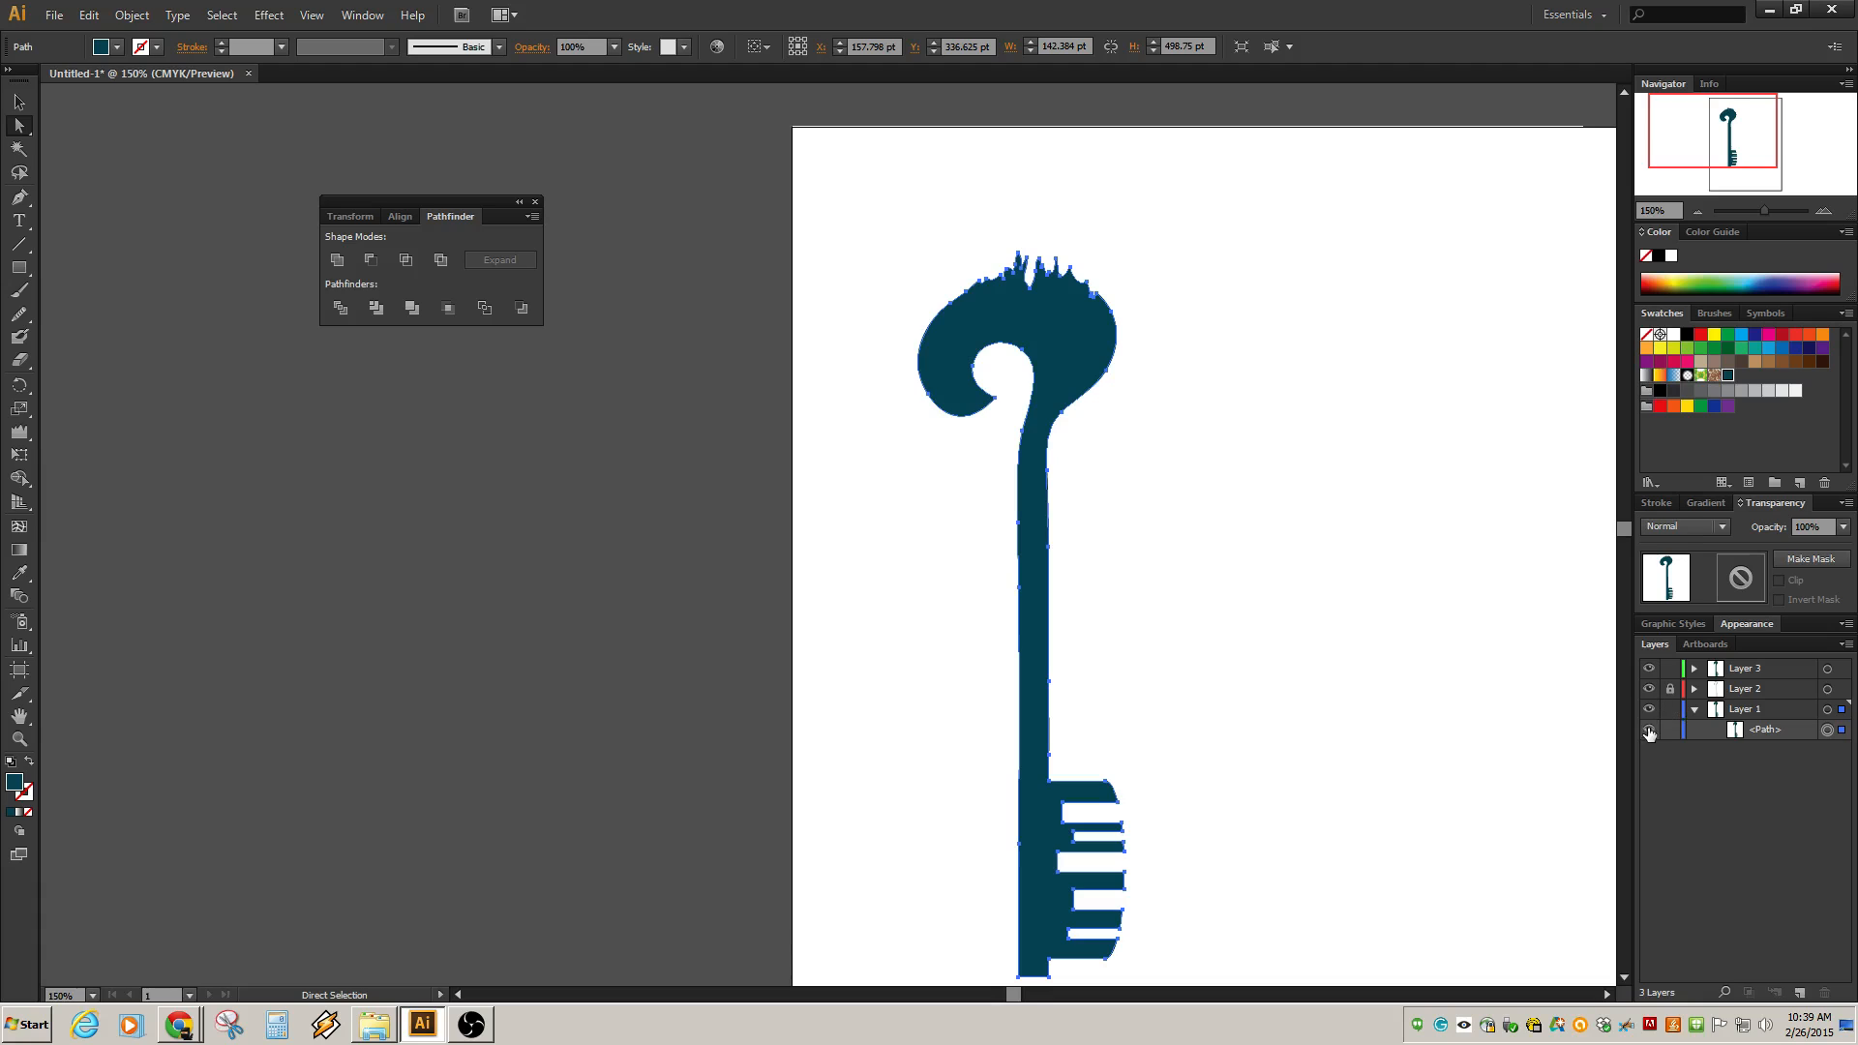
# Collapse Layer 1 and hide both Layer 1 and Layer 2.
pyautogui.click(1694, 709)
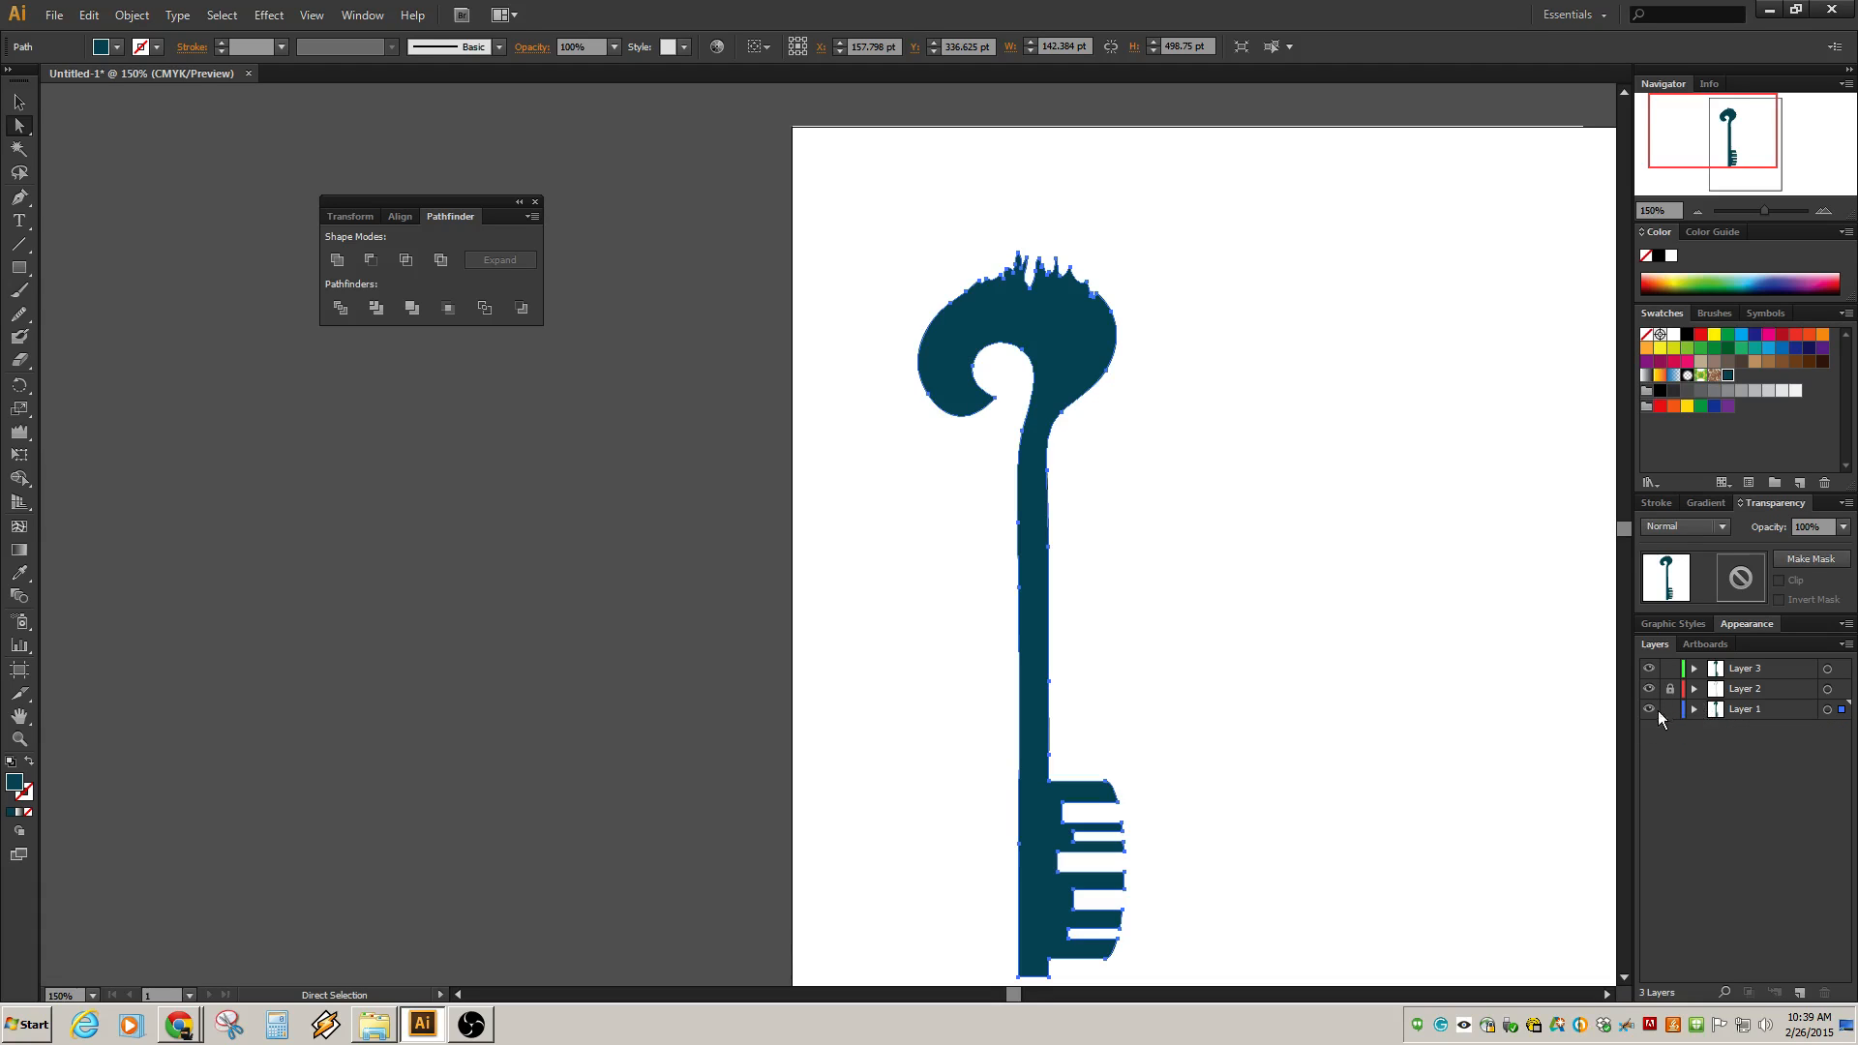
pyautogui.click(1655, 711)
pyautogui.click(1651, 689)
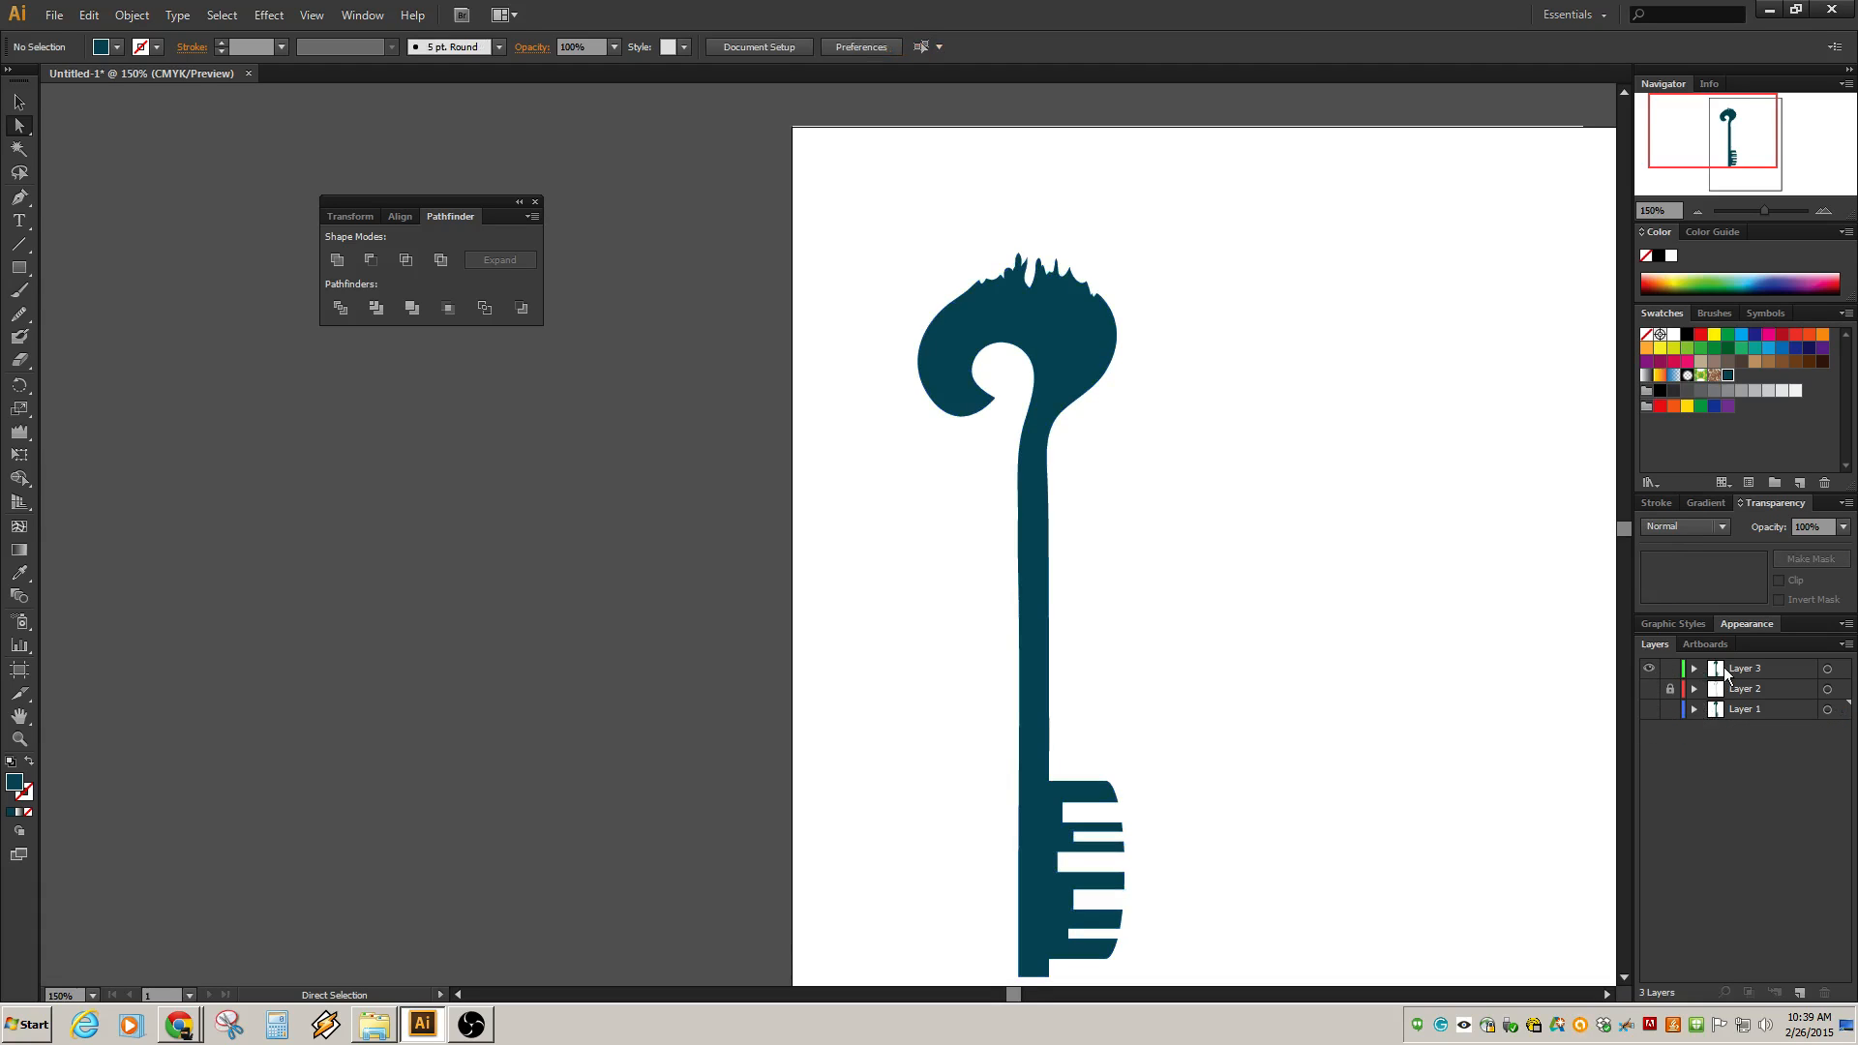
# Fill the copied key path on Layer 3 with a tan swatch.
pyautogui.click(1096, 345)
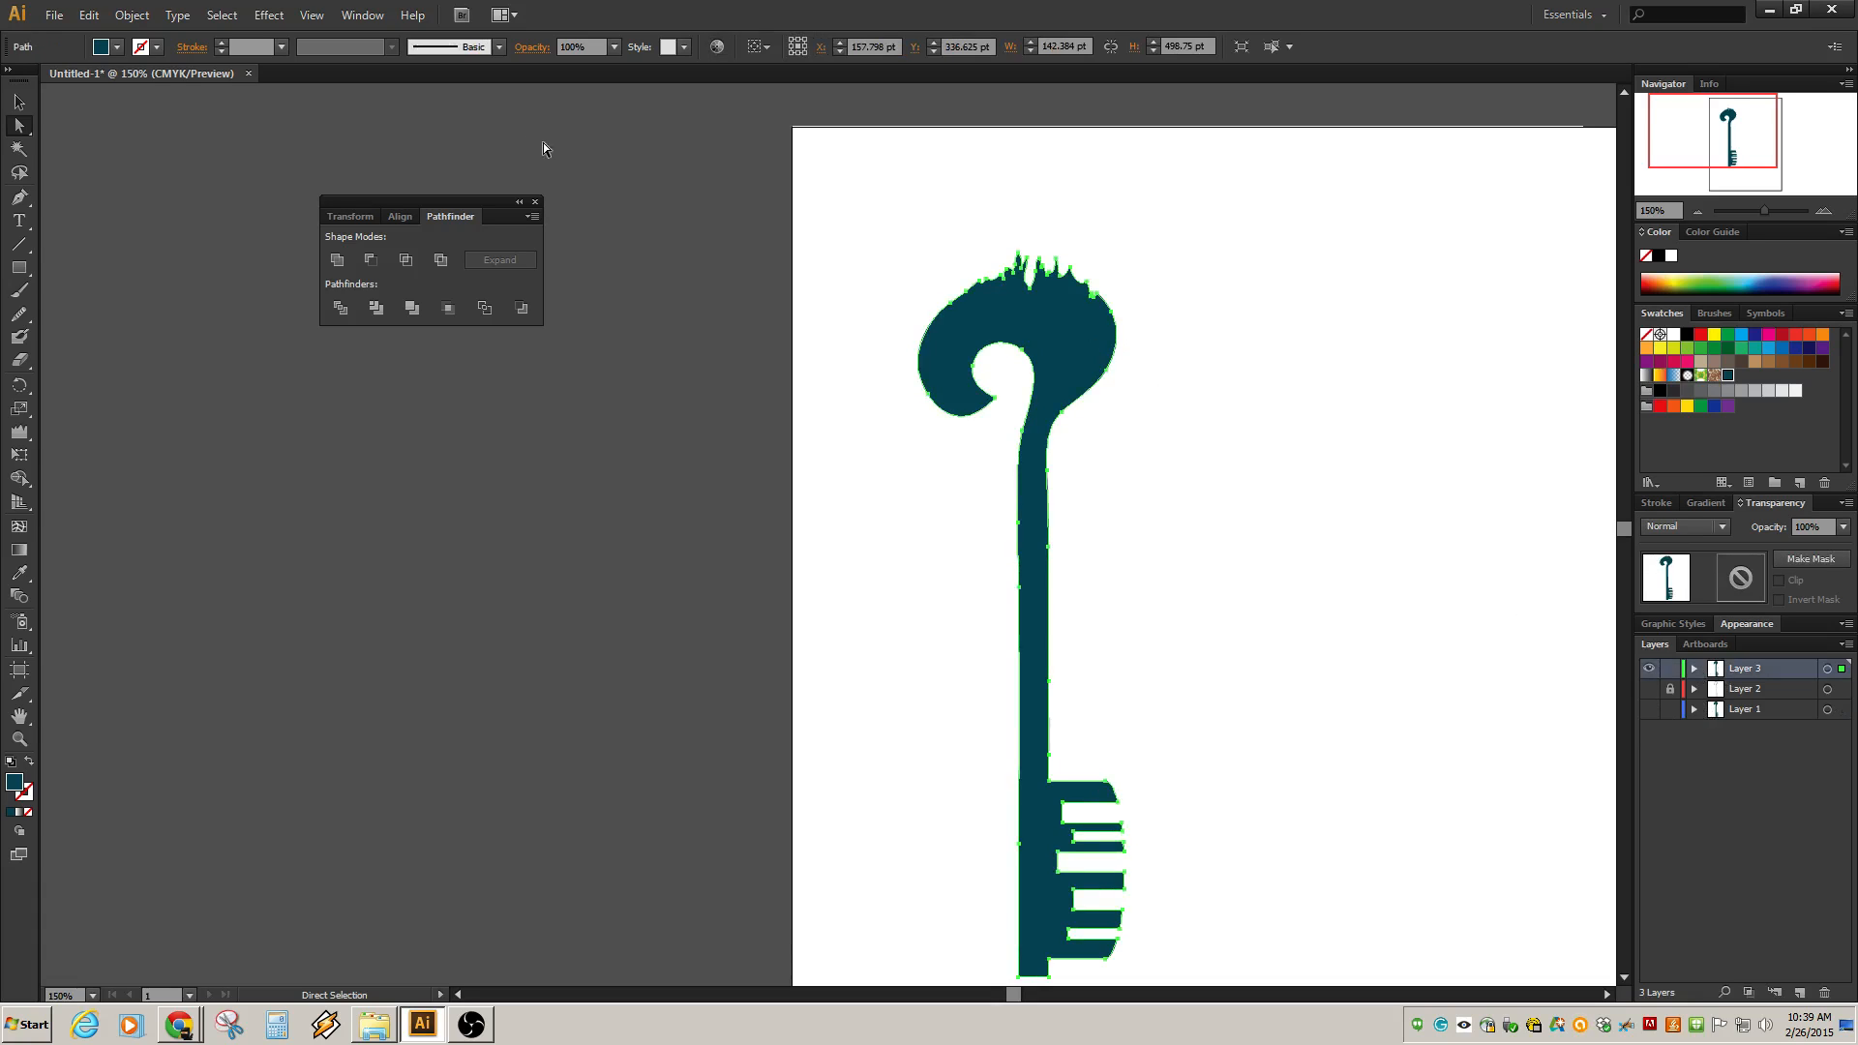
pyautogui.click(1714, 335)
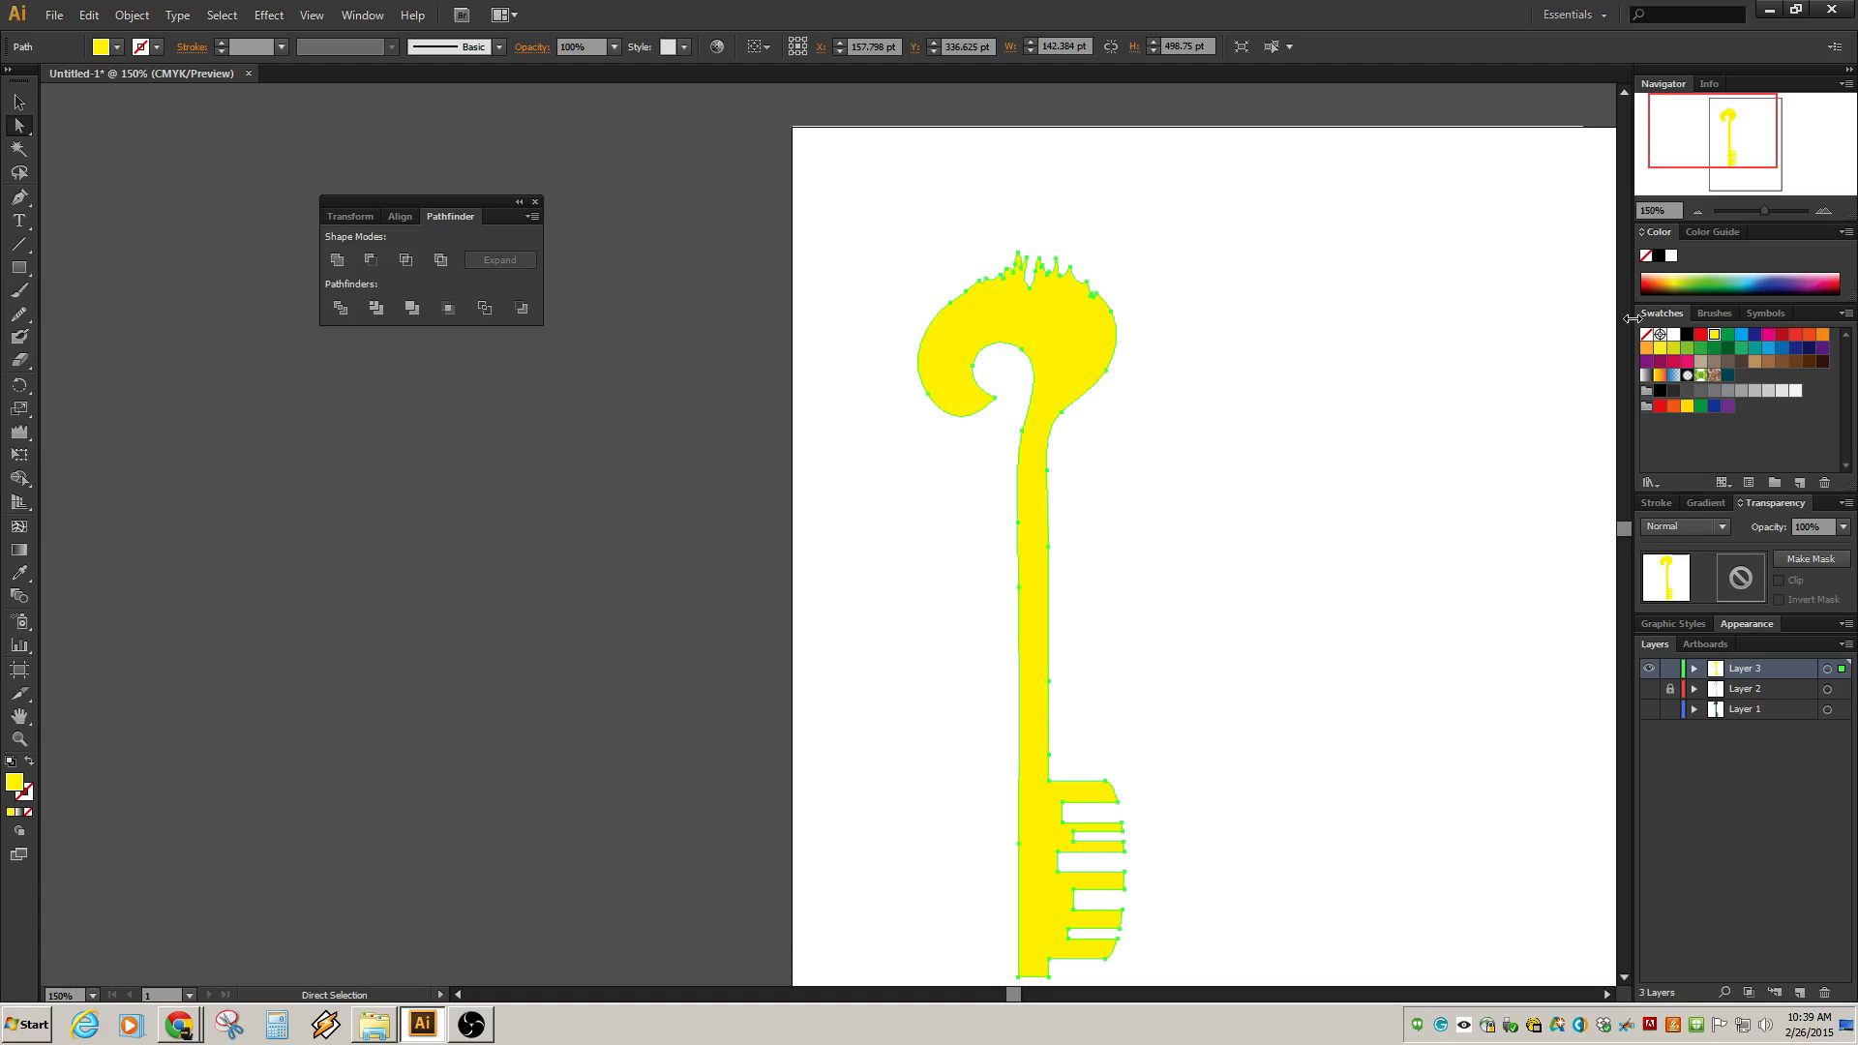
pyautogui.click(1755, 361)
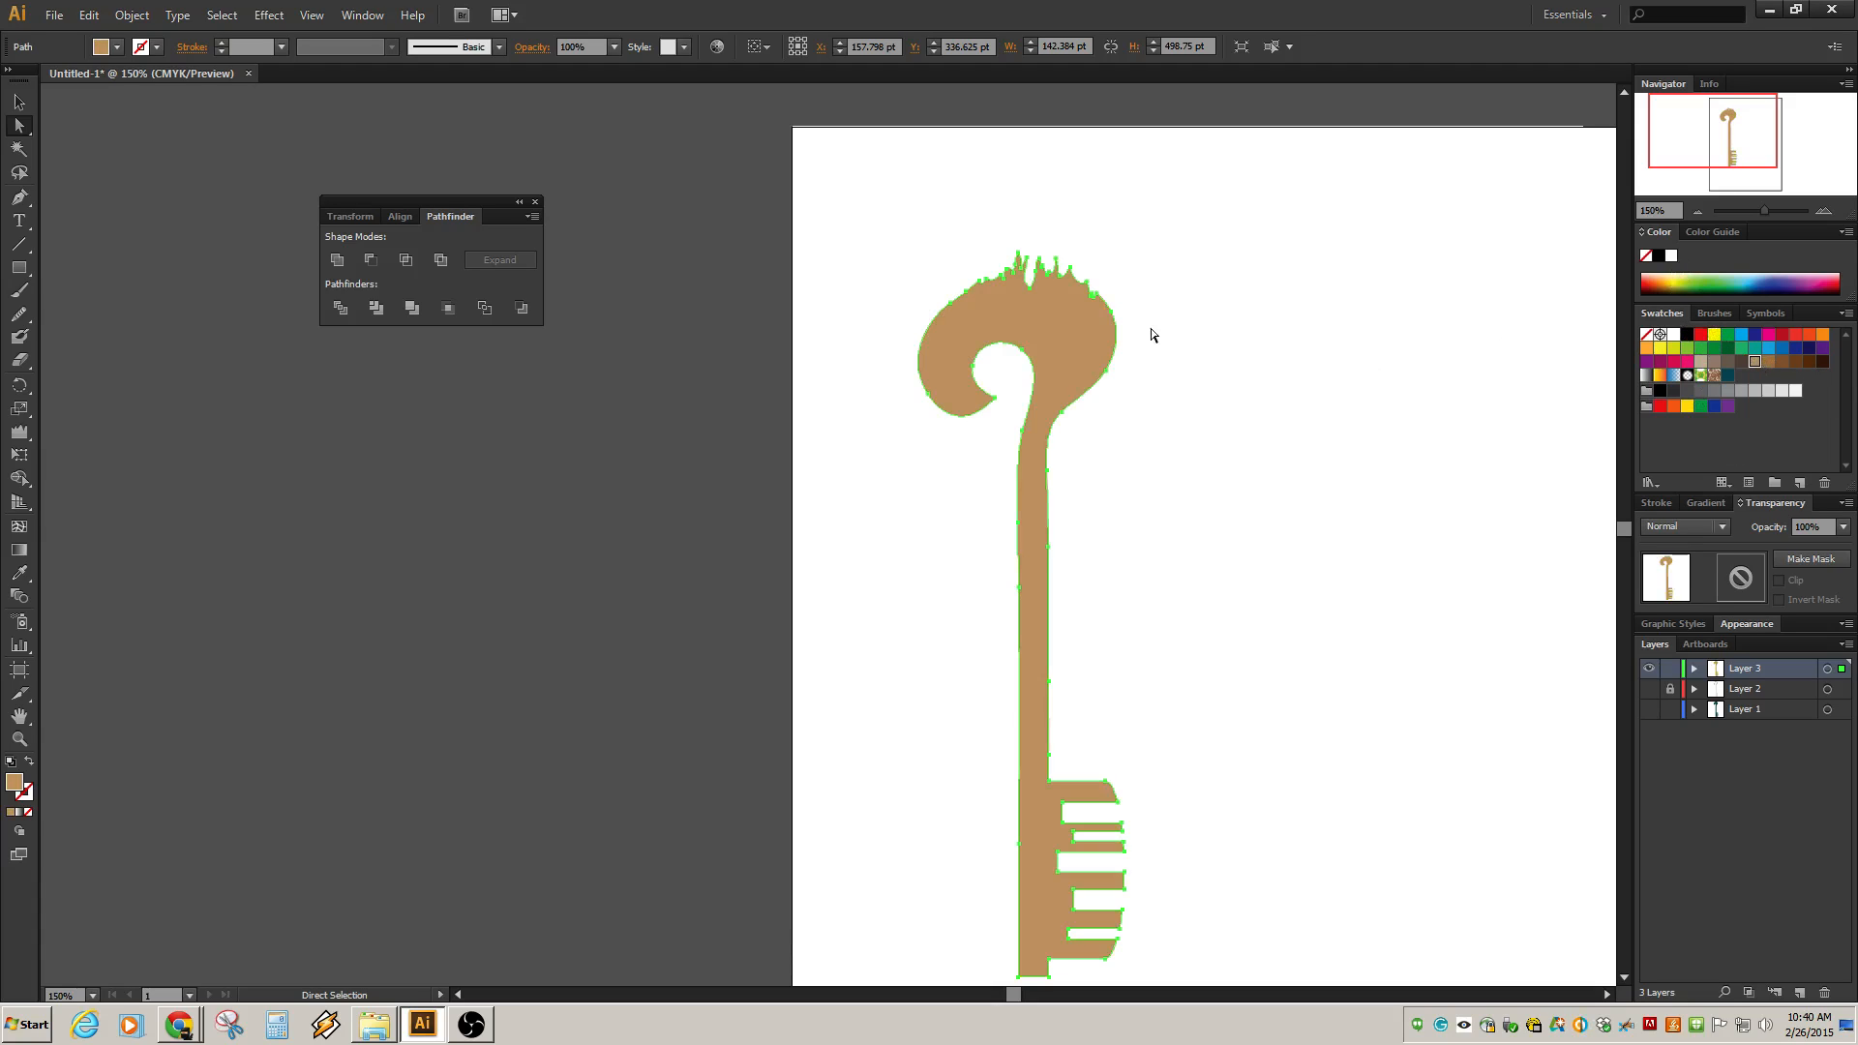
pyautogui.click(1201, 379)
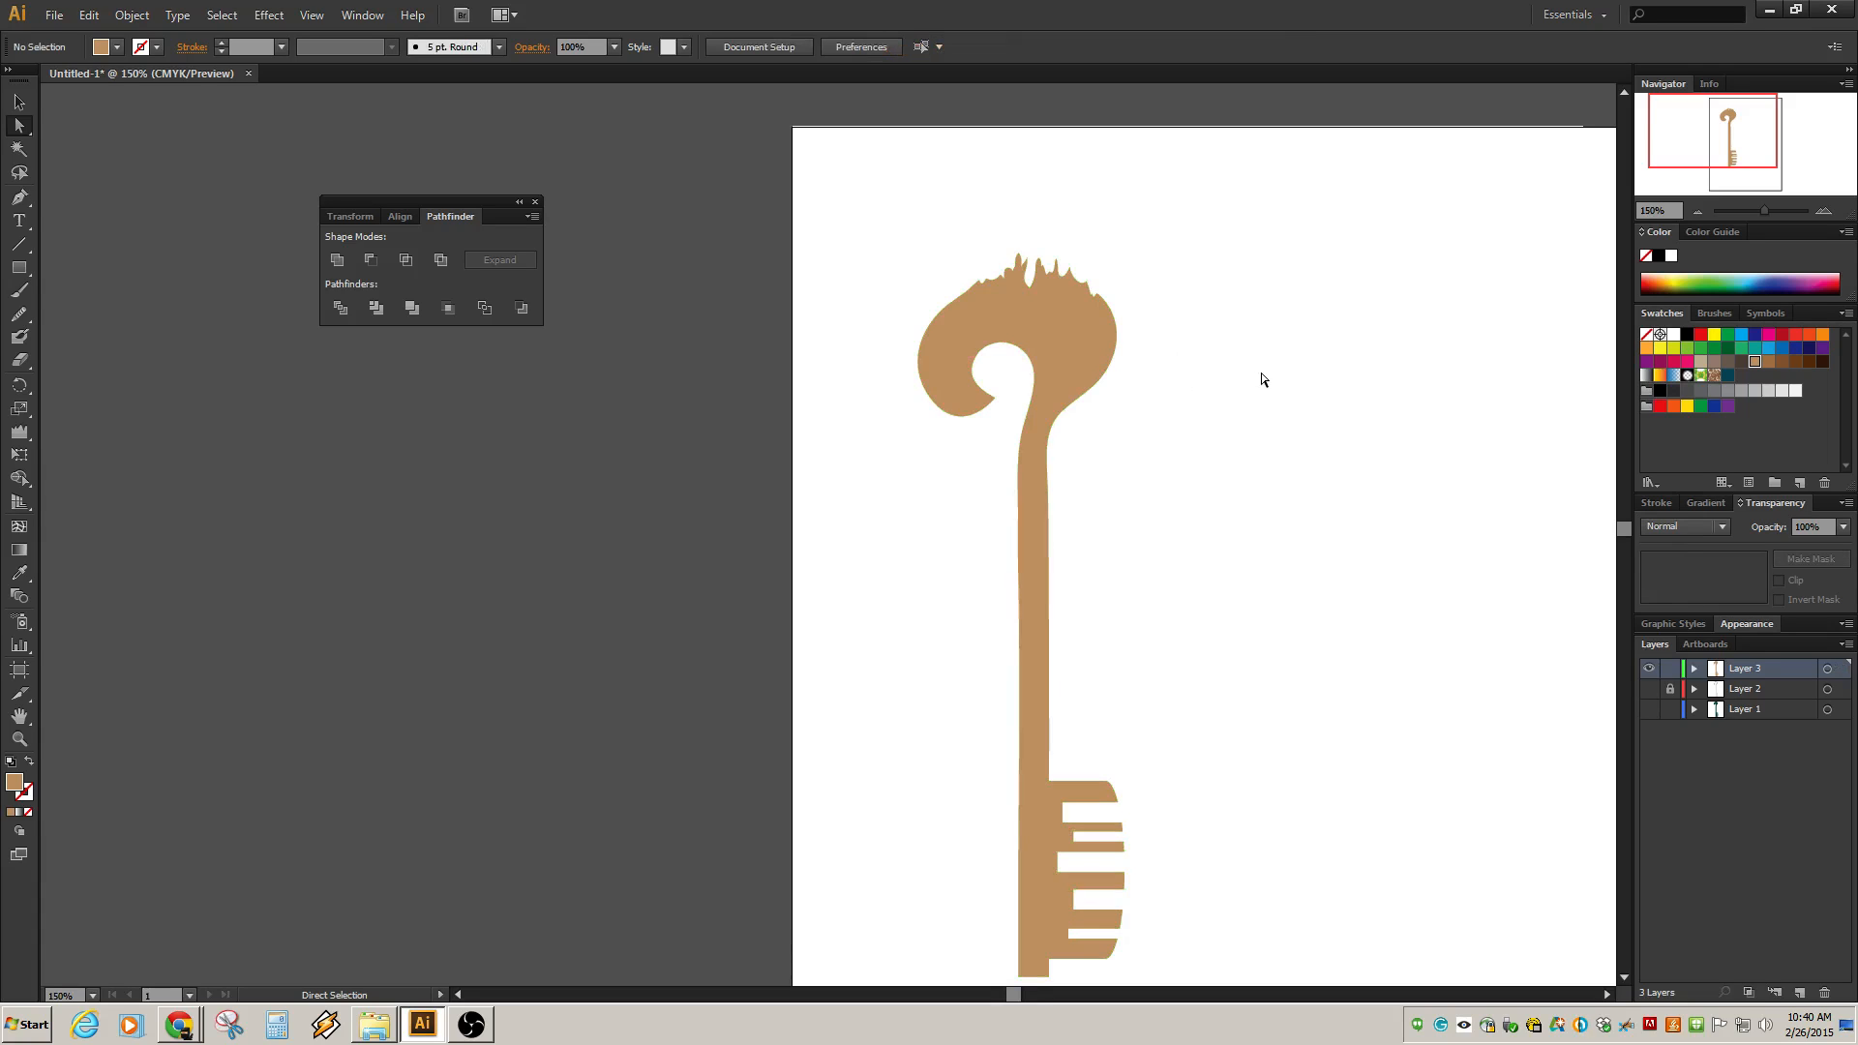
# Draw an ellipse about 115 by 133 pt over the bow with the Ellipse tool and fill it blue.
pyautogui.click(1068, 360)
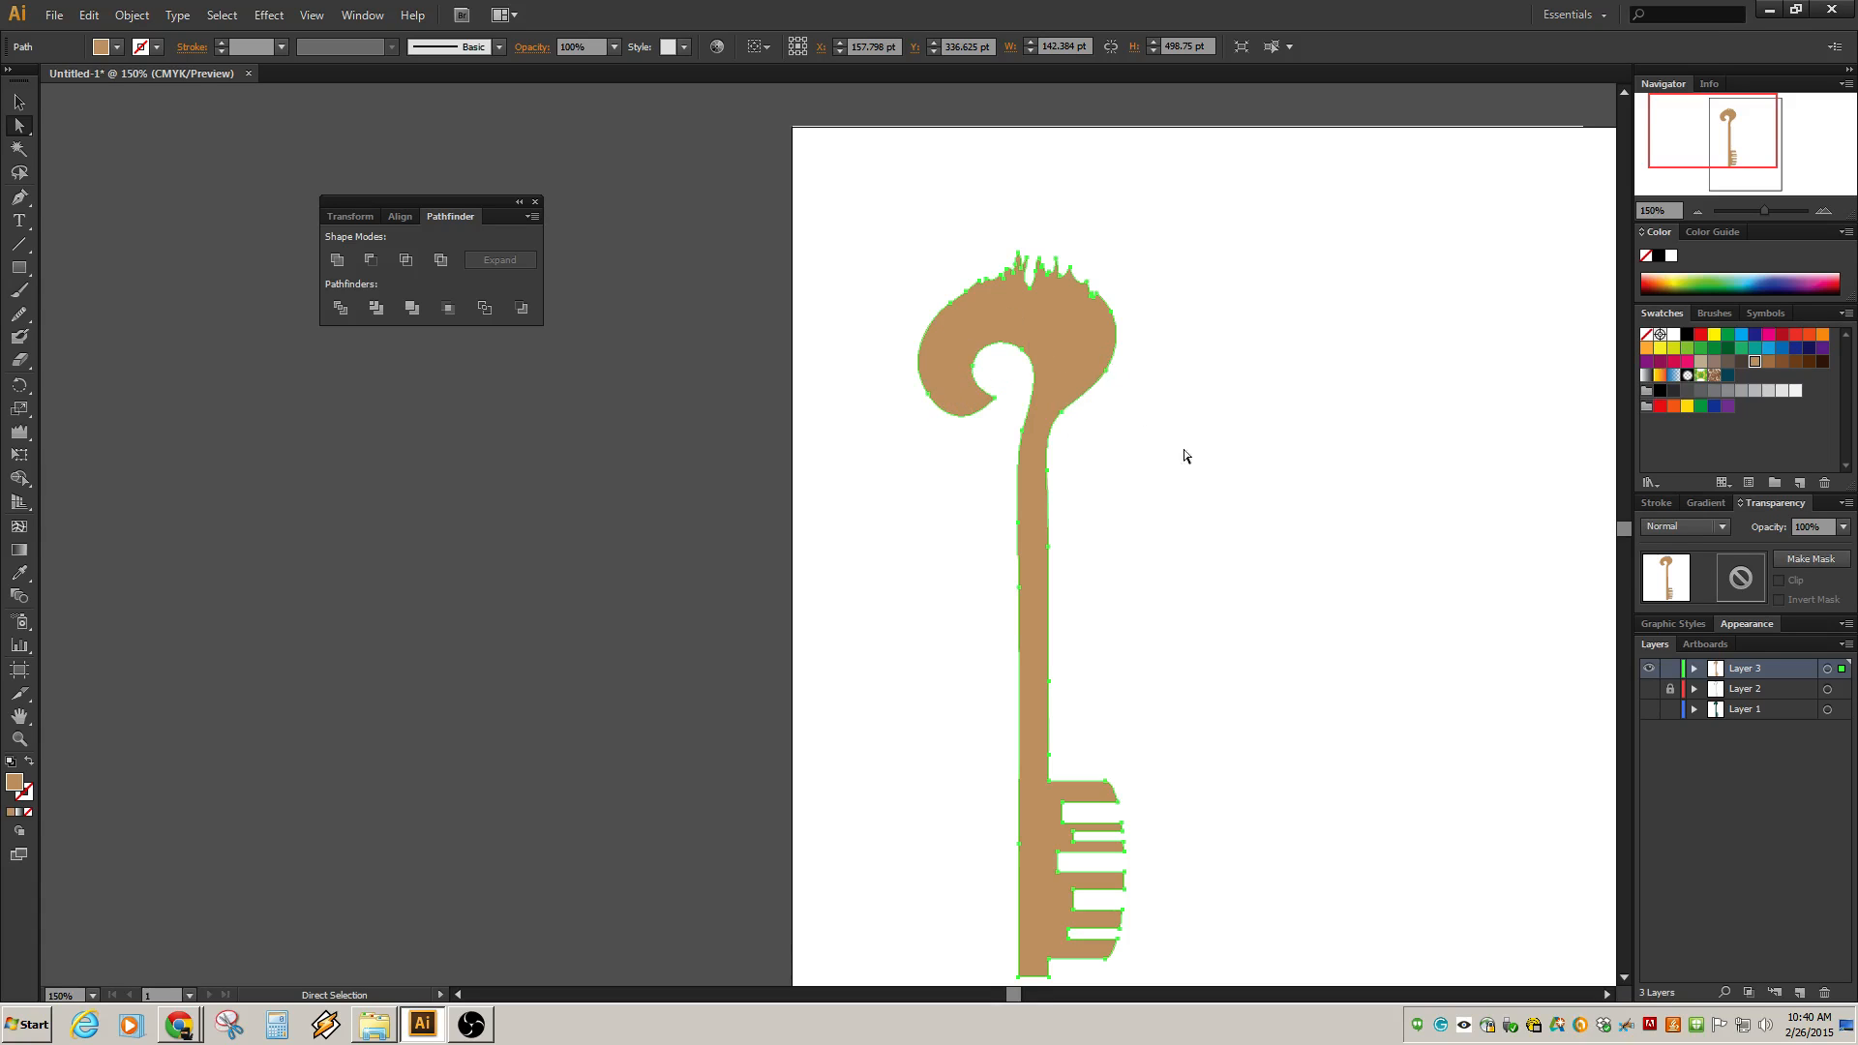
pyautogui.click(20, 270)
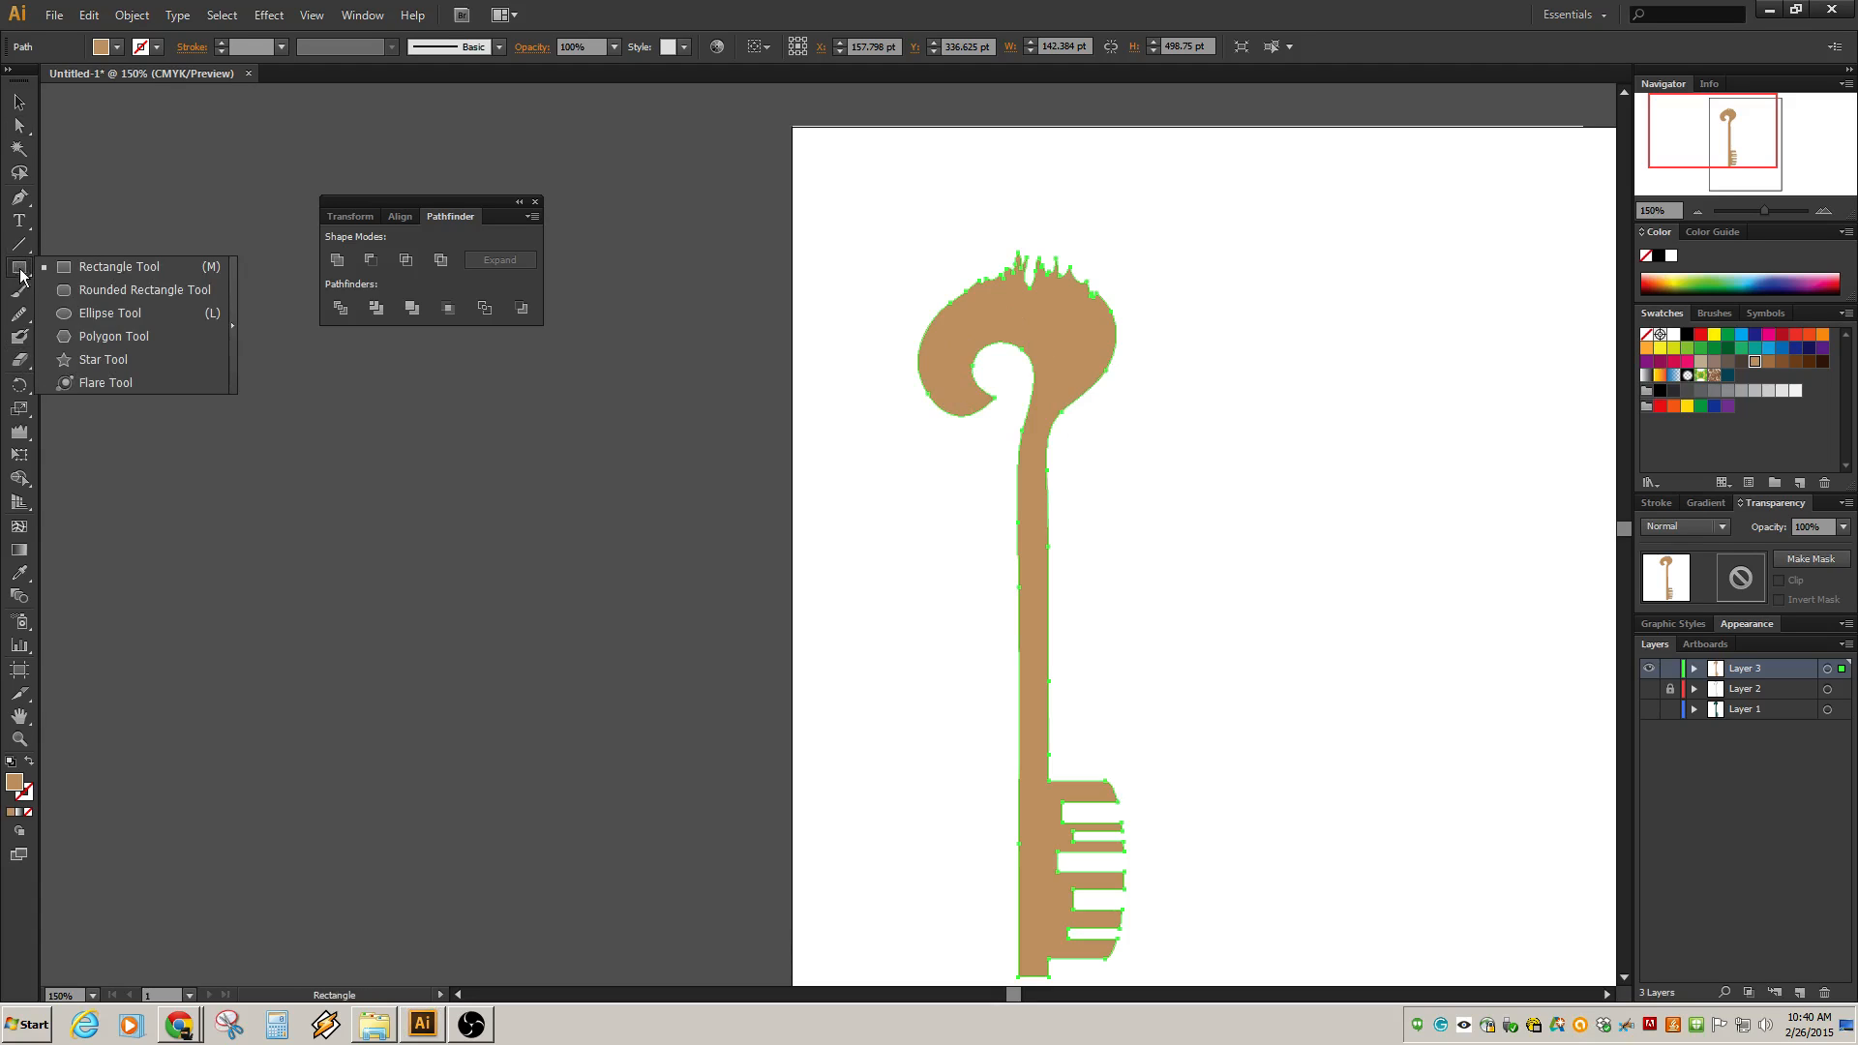
pyautogui.click(109, 314)
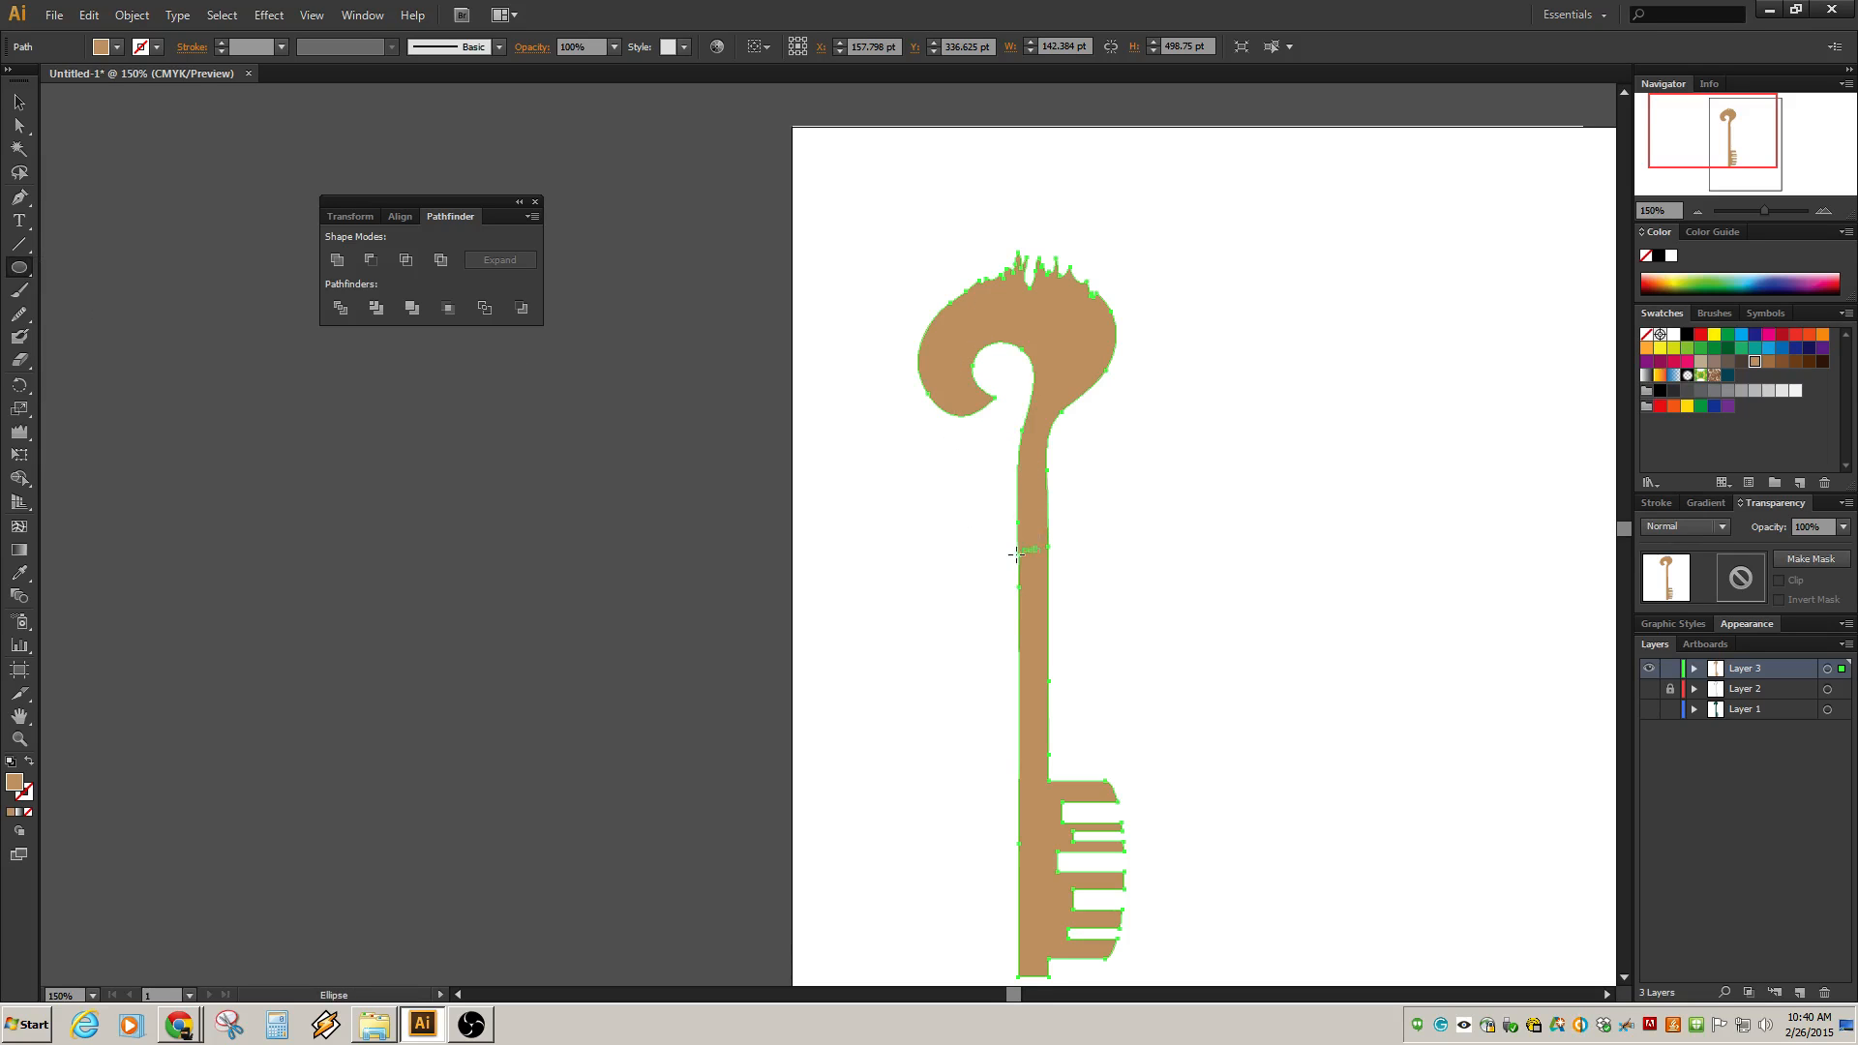
pyautogui.moveTo(925, 505); pyautogui.dragTo(1092, 318)
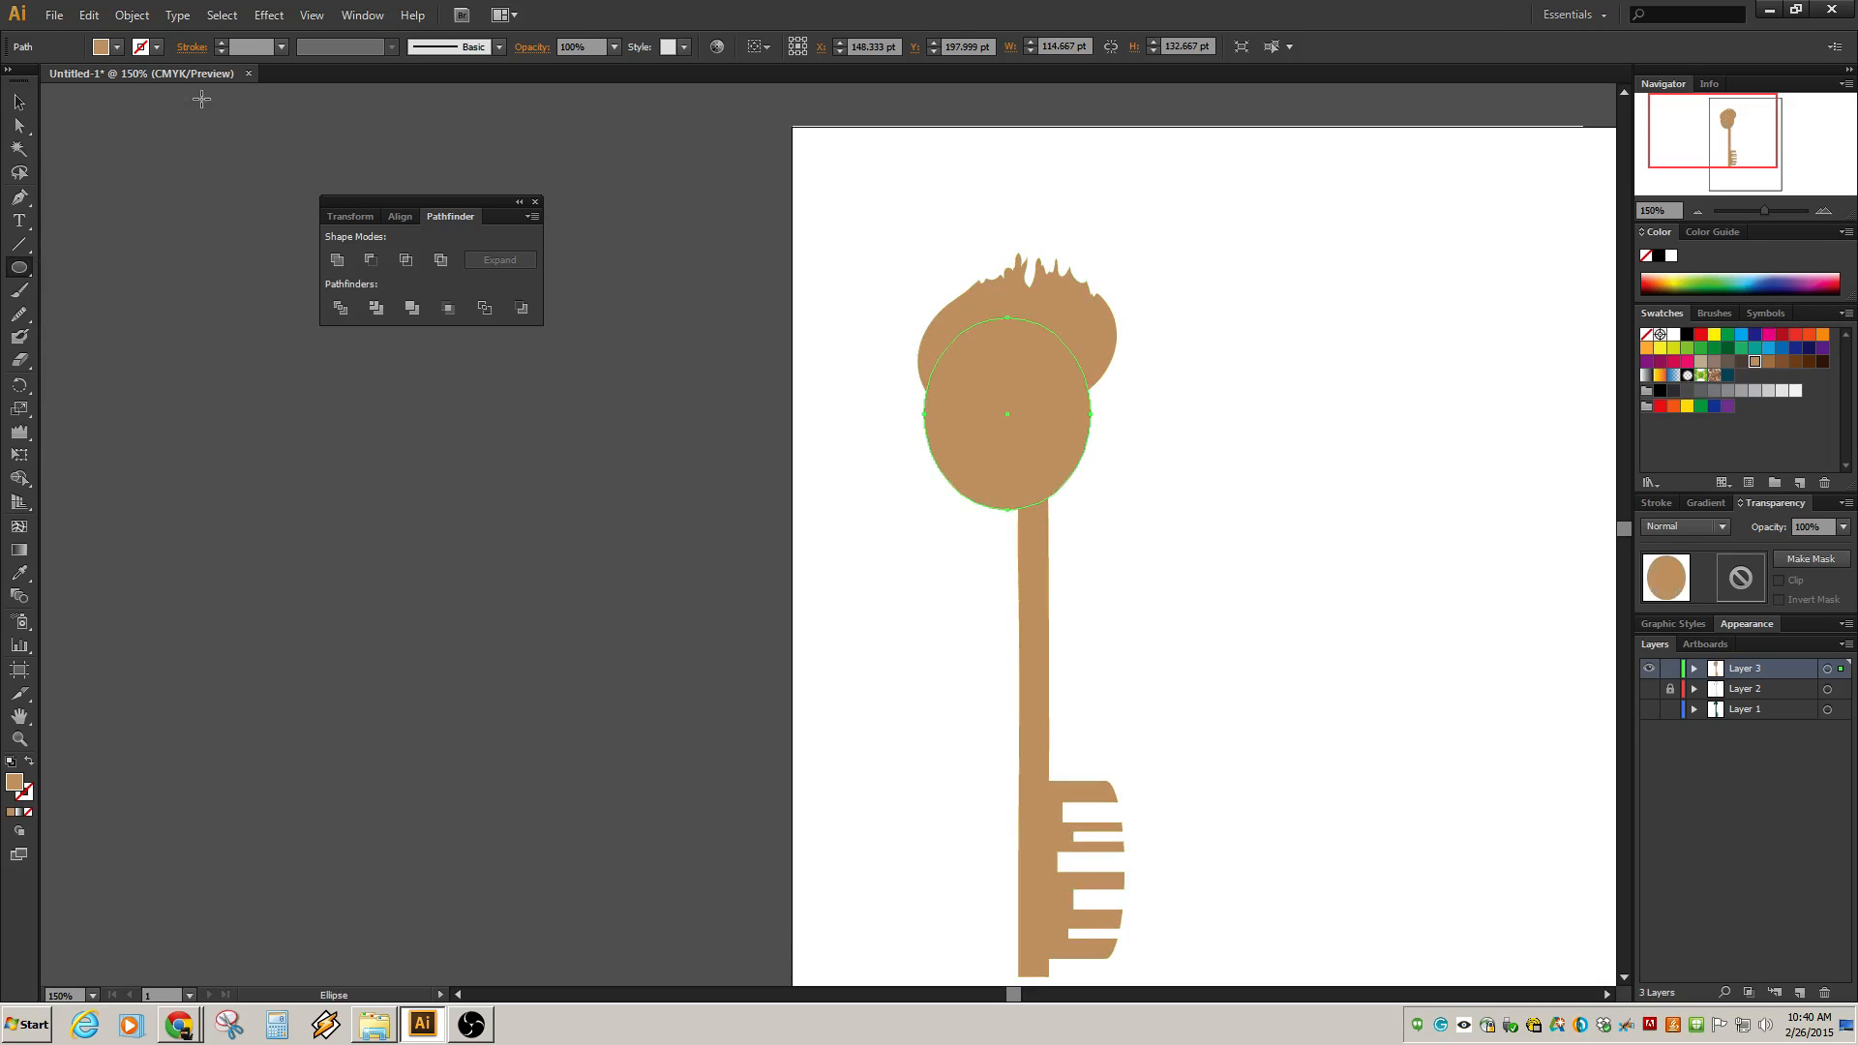
pyautogui.click(1768, 347)
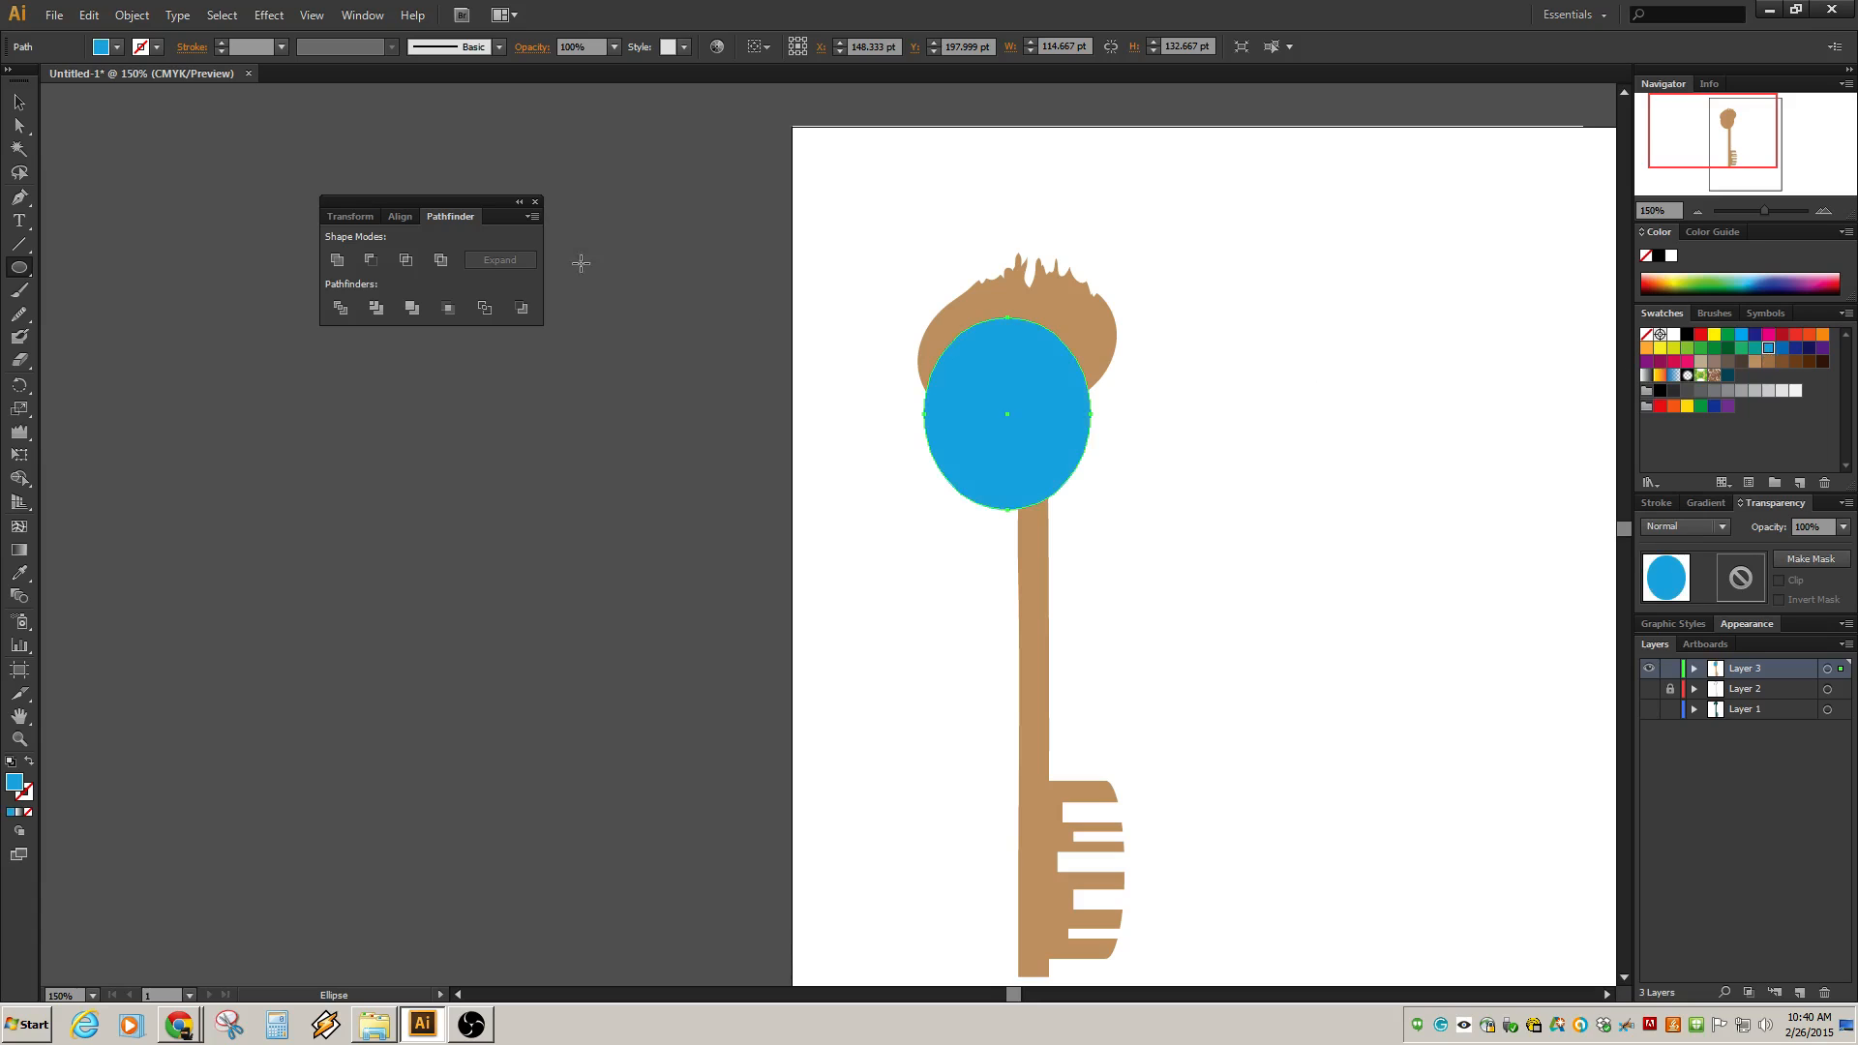
# Widen the blue ellipse, rotate it about 29 degrees, and move it over the bow.
pyautogui.click(19, 102)
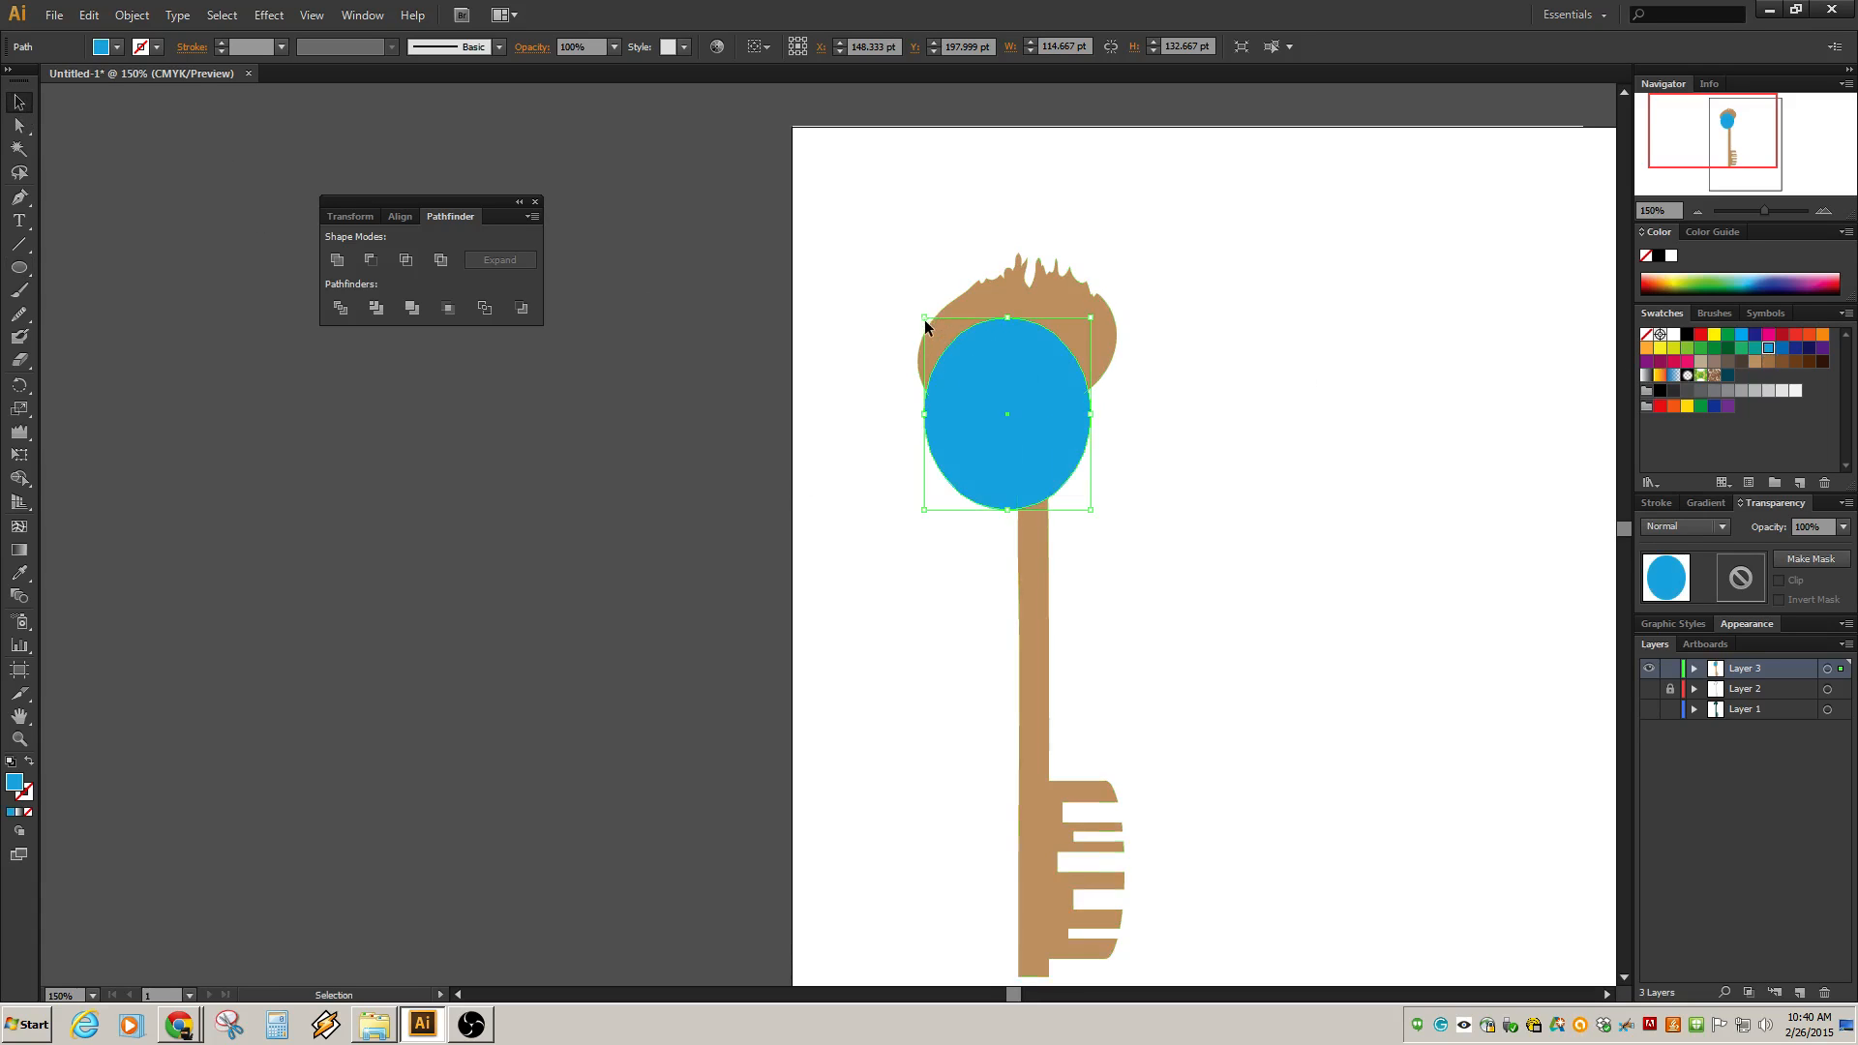
pyautogui.moveTo(920, 318); pyautogui.dragTo(877, 317)
pyautogui.moveTo(1099, 322); pyautogui.dragTo(1128, 373)
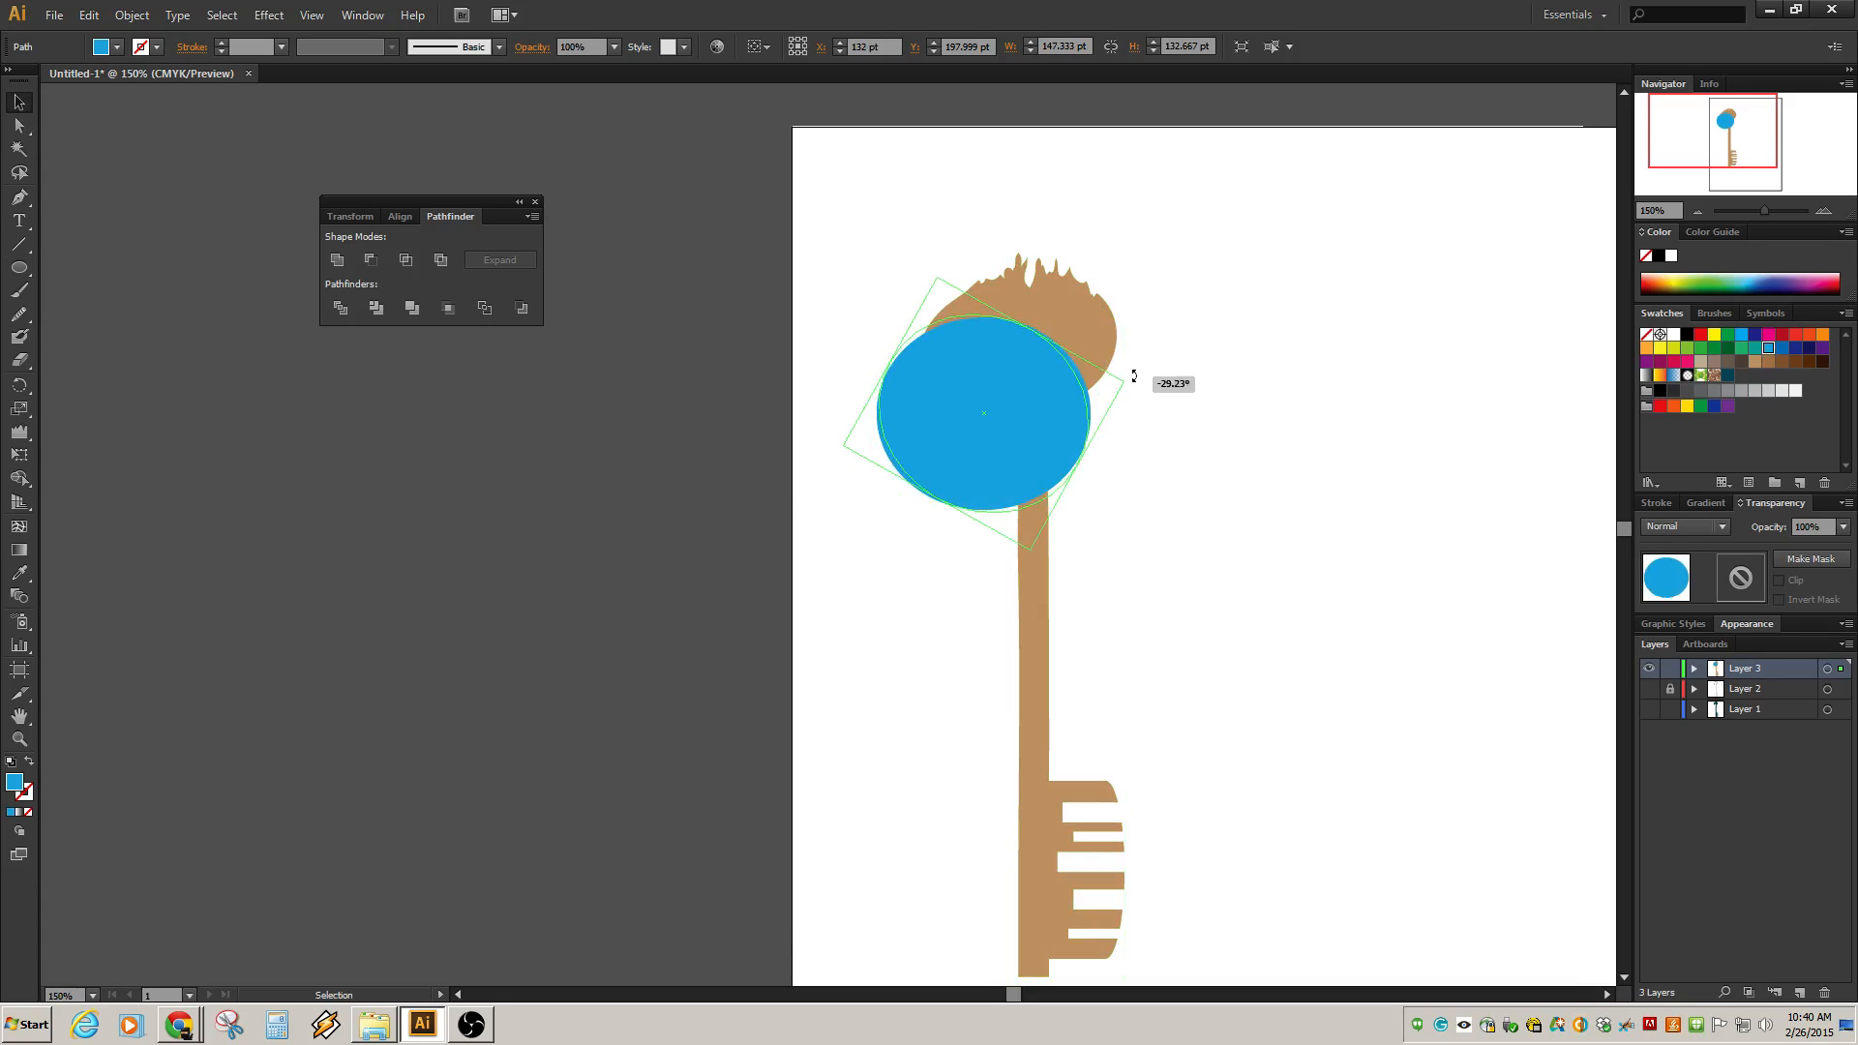
pyautogui.moveTo(1016, 404); pyautogui.dragTo(1055, 407)
# Reposition and stretch the ellipse to about 184 by 148 pt across the bow's top.
pyautogui.keyDown('shift'); pyautogui.click(1093, 327); pyautogui.keyUp('shift')
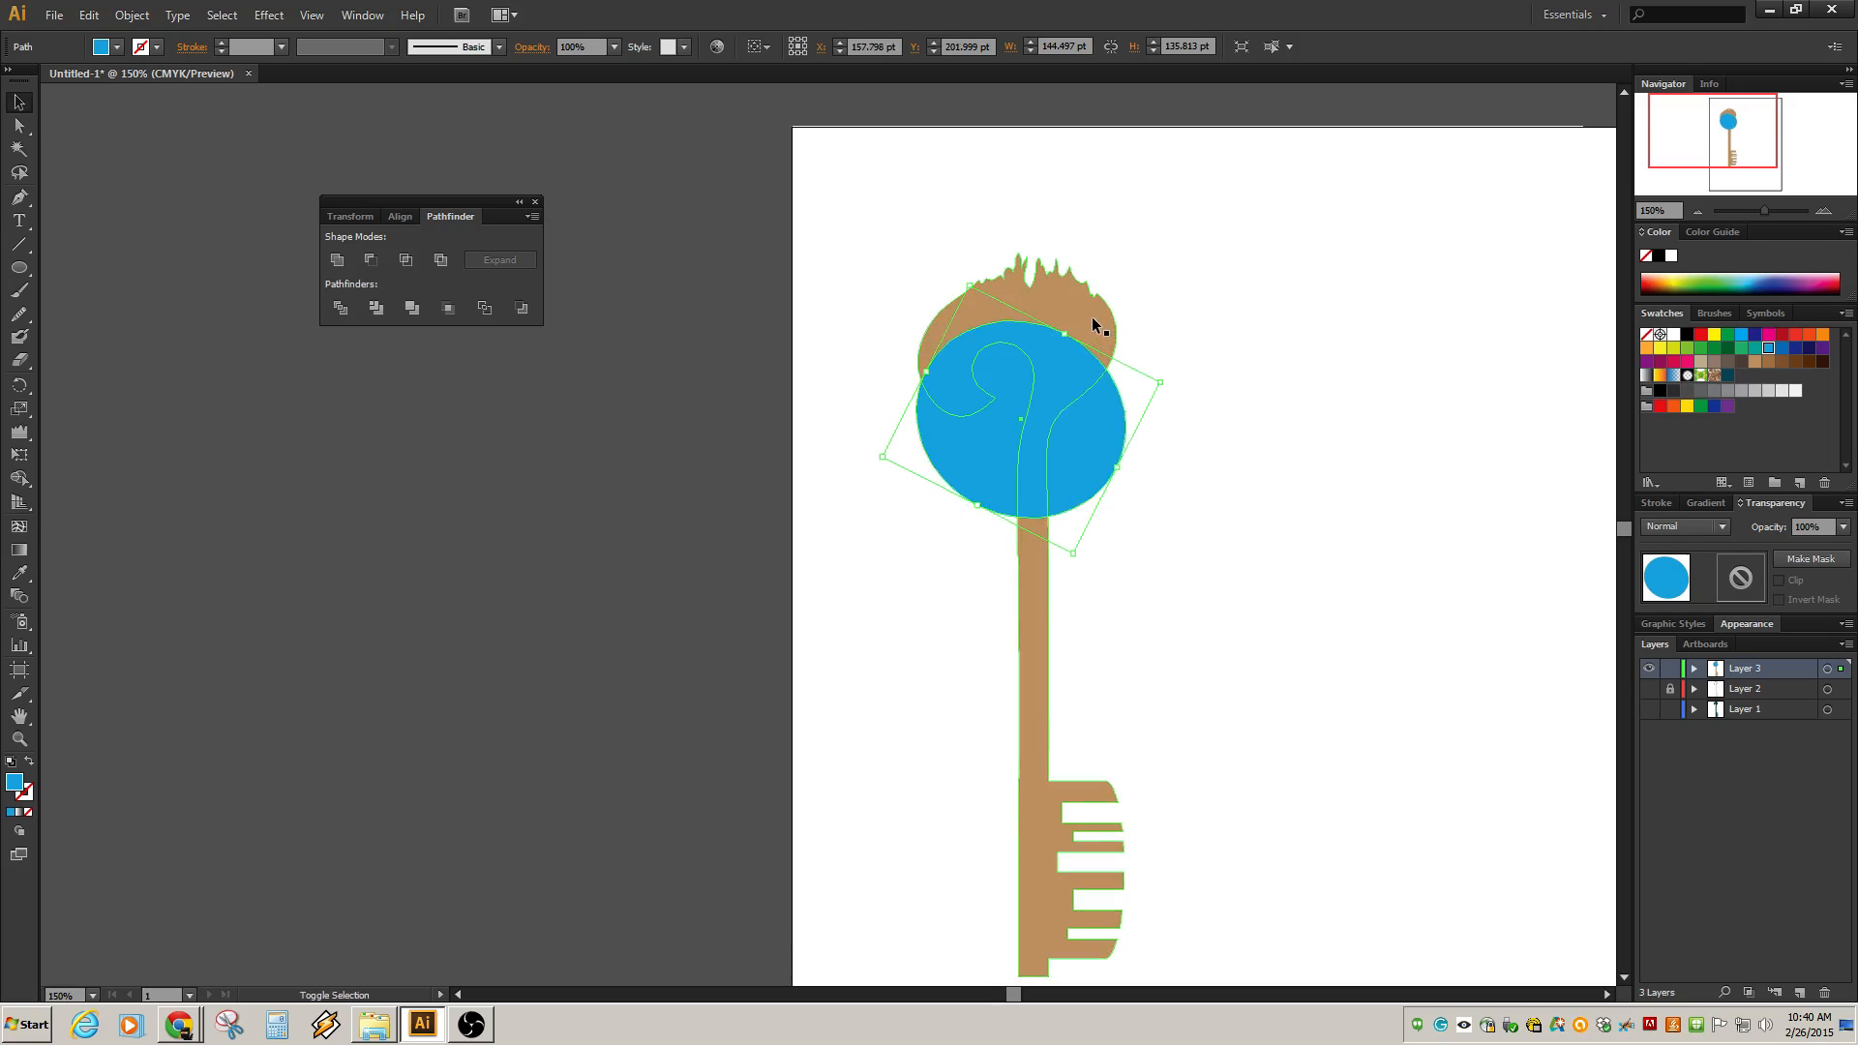
pyautogui.moveTo(926, 371); pyautogui.dragTo(936, 382)
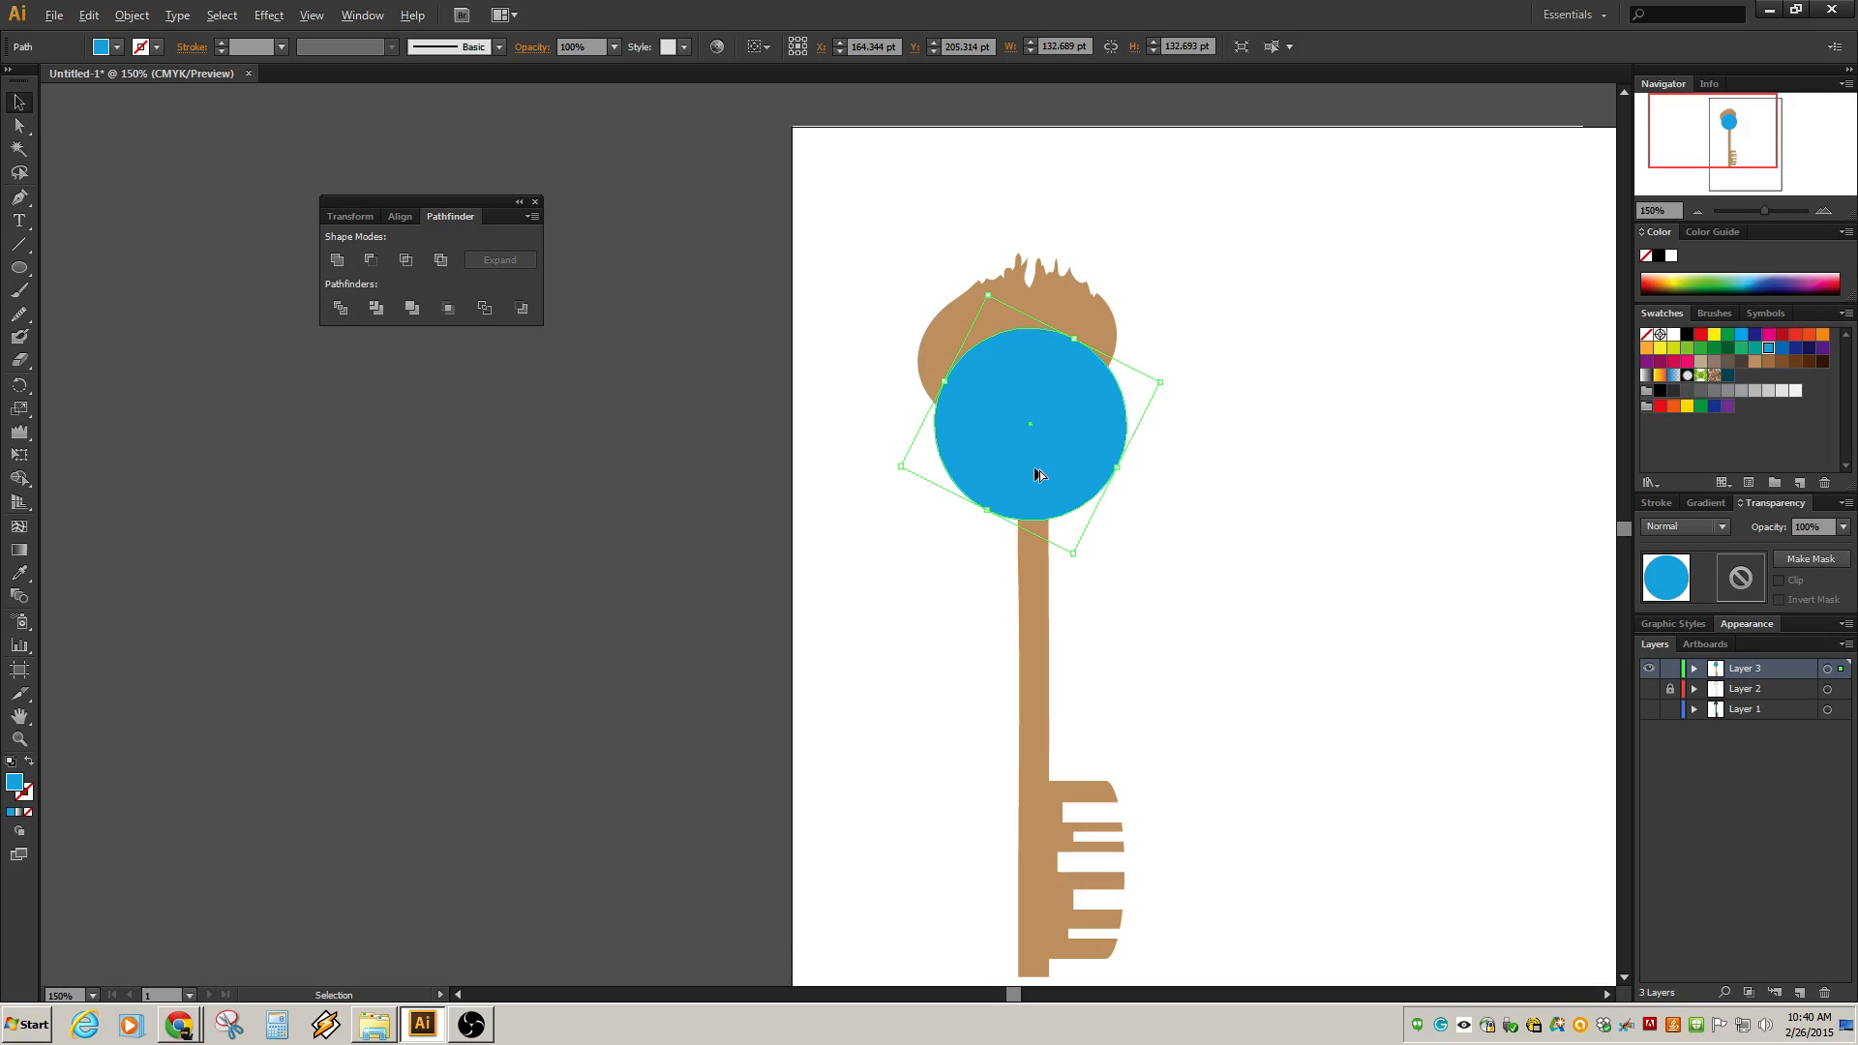
pyautogui.moveTo(1037, 474); pyautogui.dragTo(1033, 424)
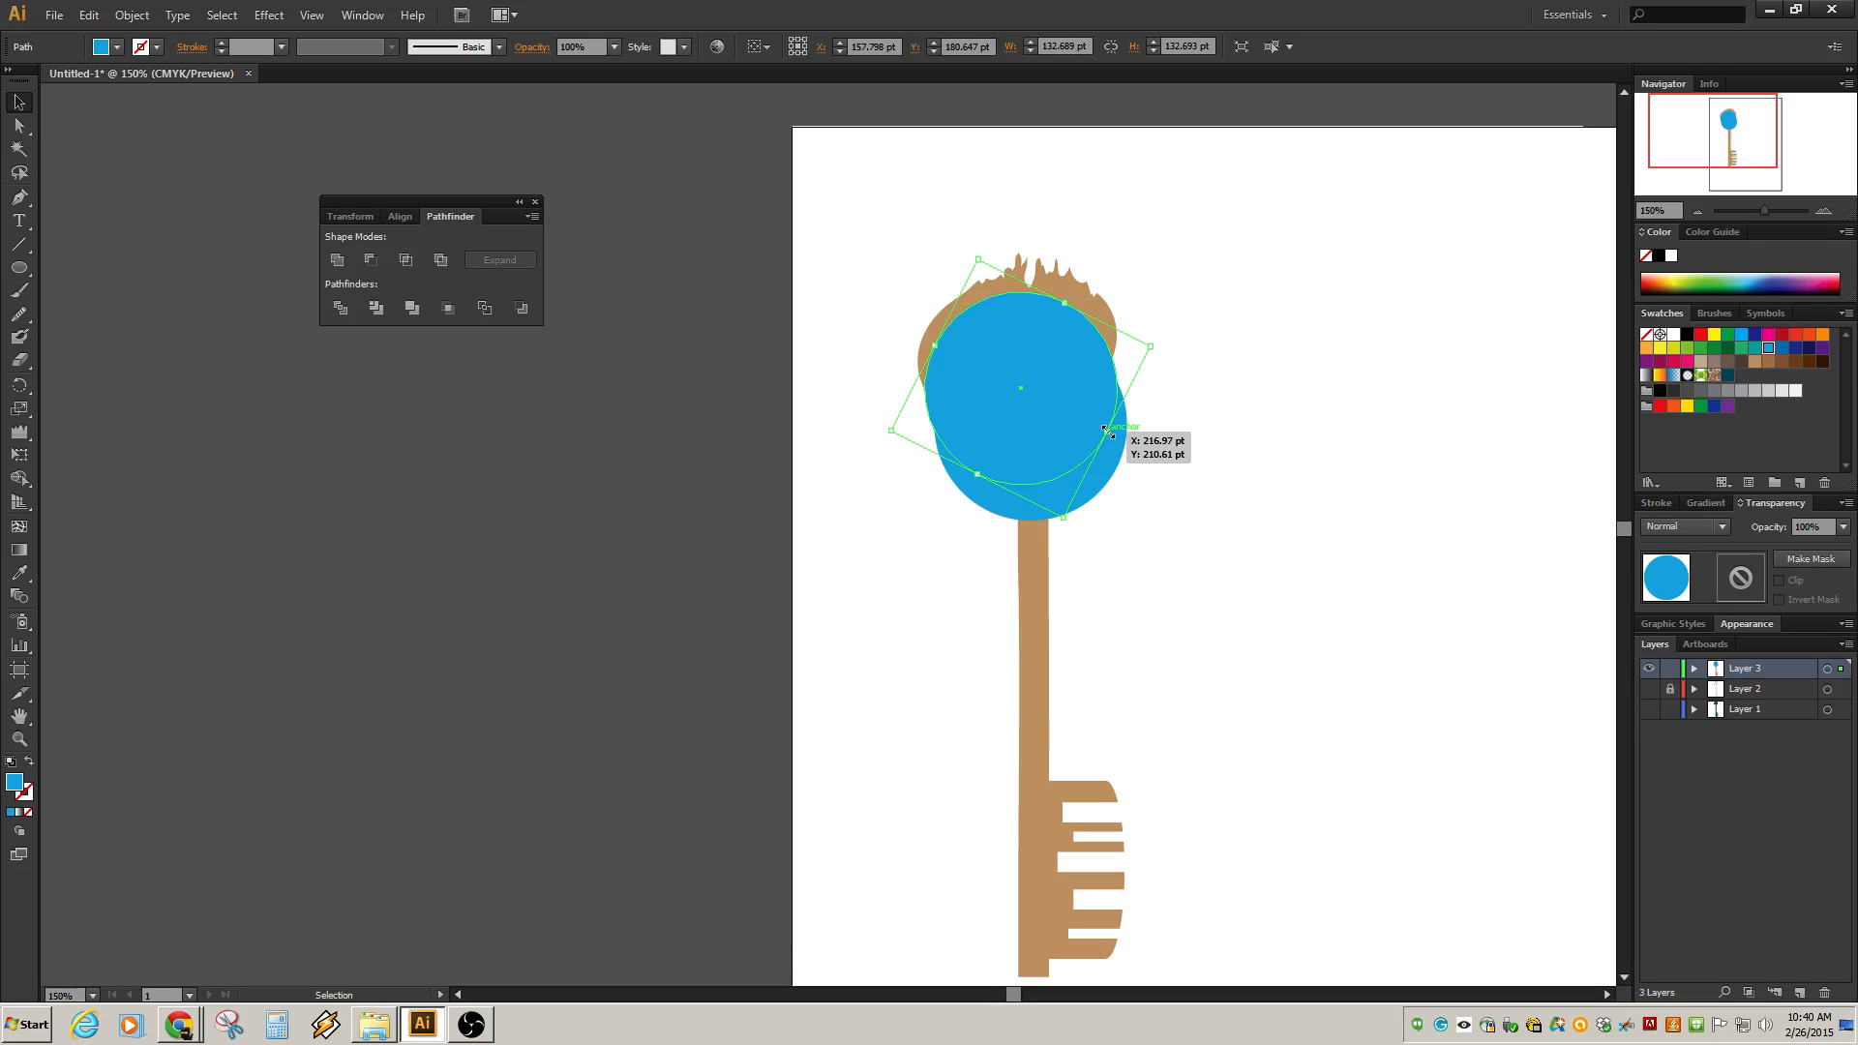
pyautogui.moveTo(1108, 432); pyautogui.dragTo(1189, 474)
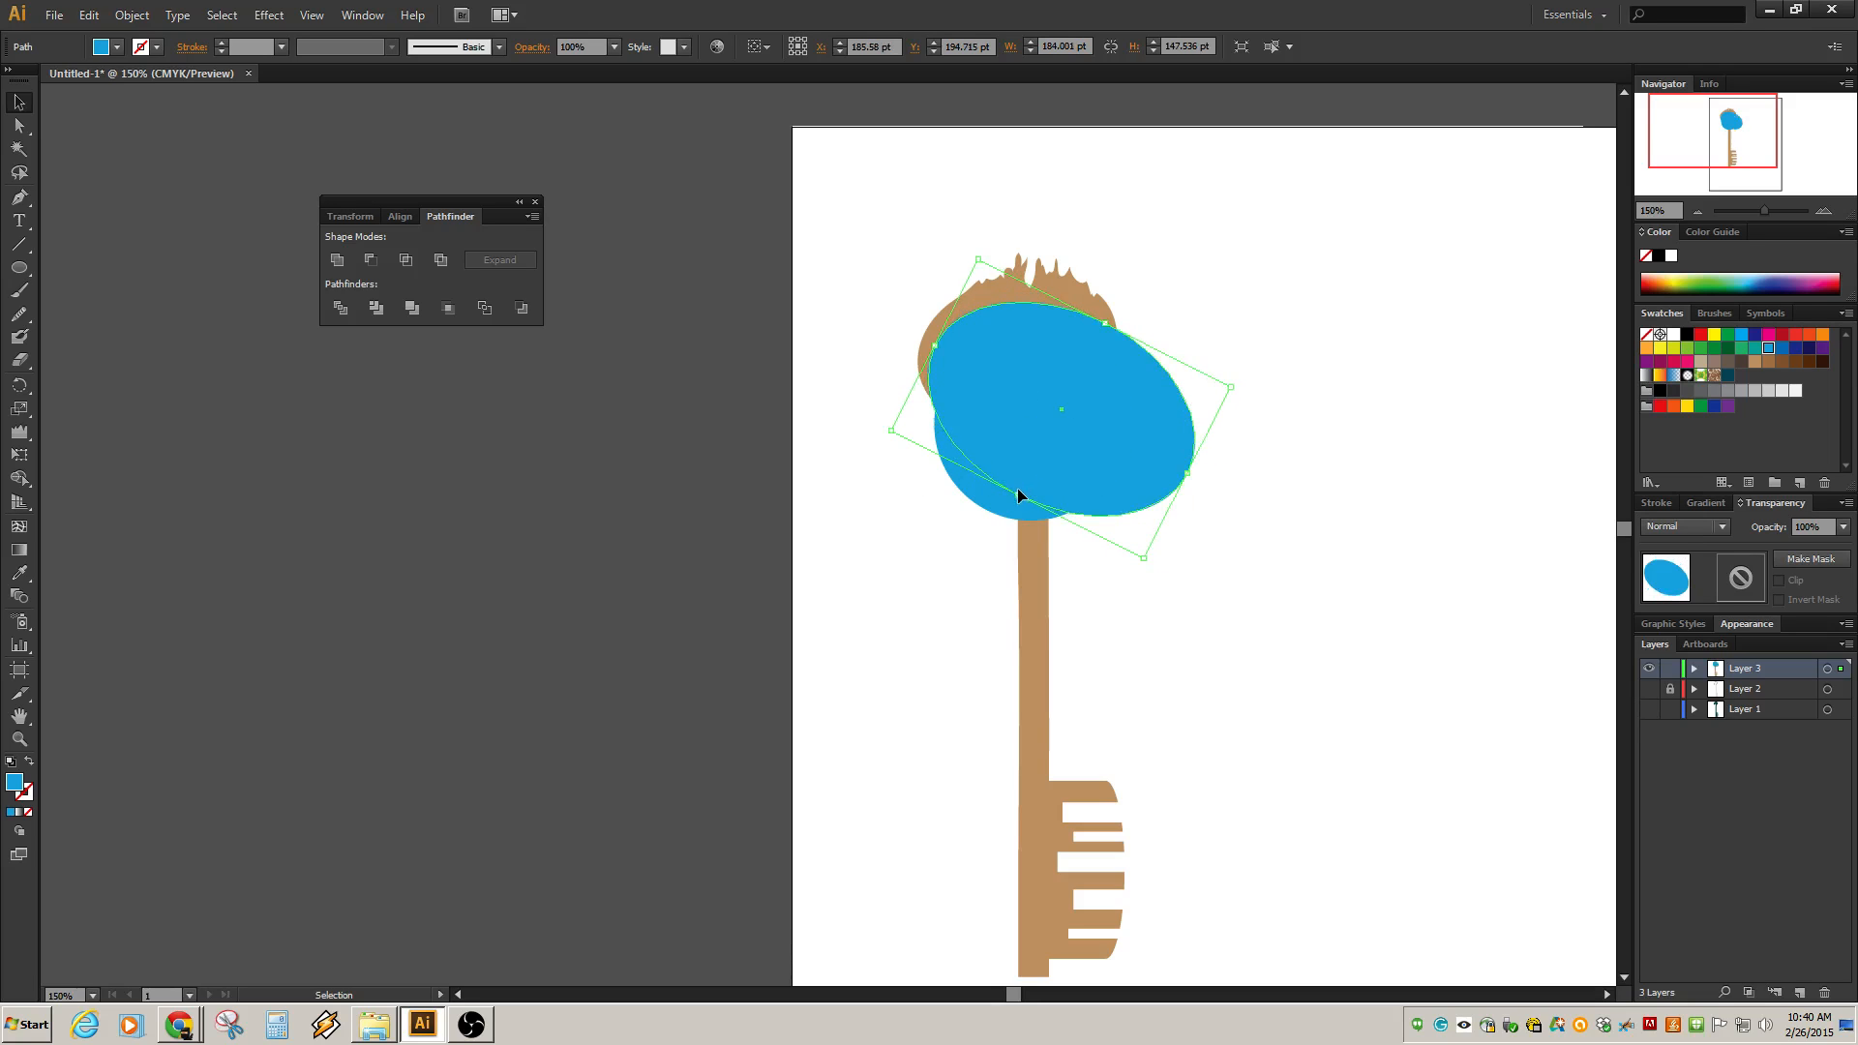
# Resize the blue ellipse into a circle about 195 pt wide over the bow.
pyautogui.moveTo(1018, 488); pyautogui.dragTo(976, 575)
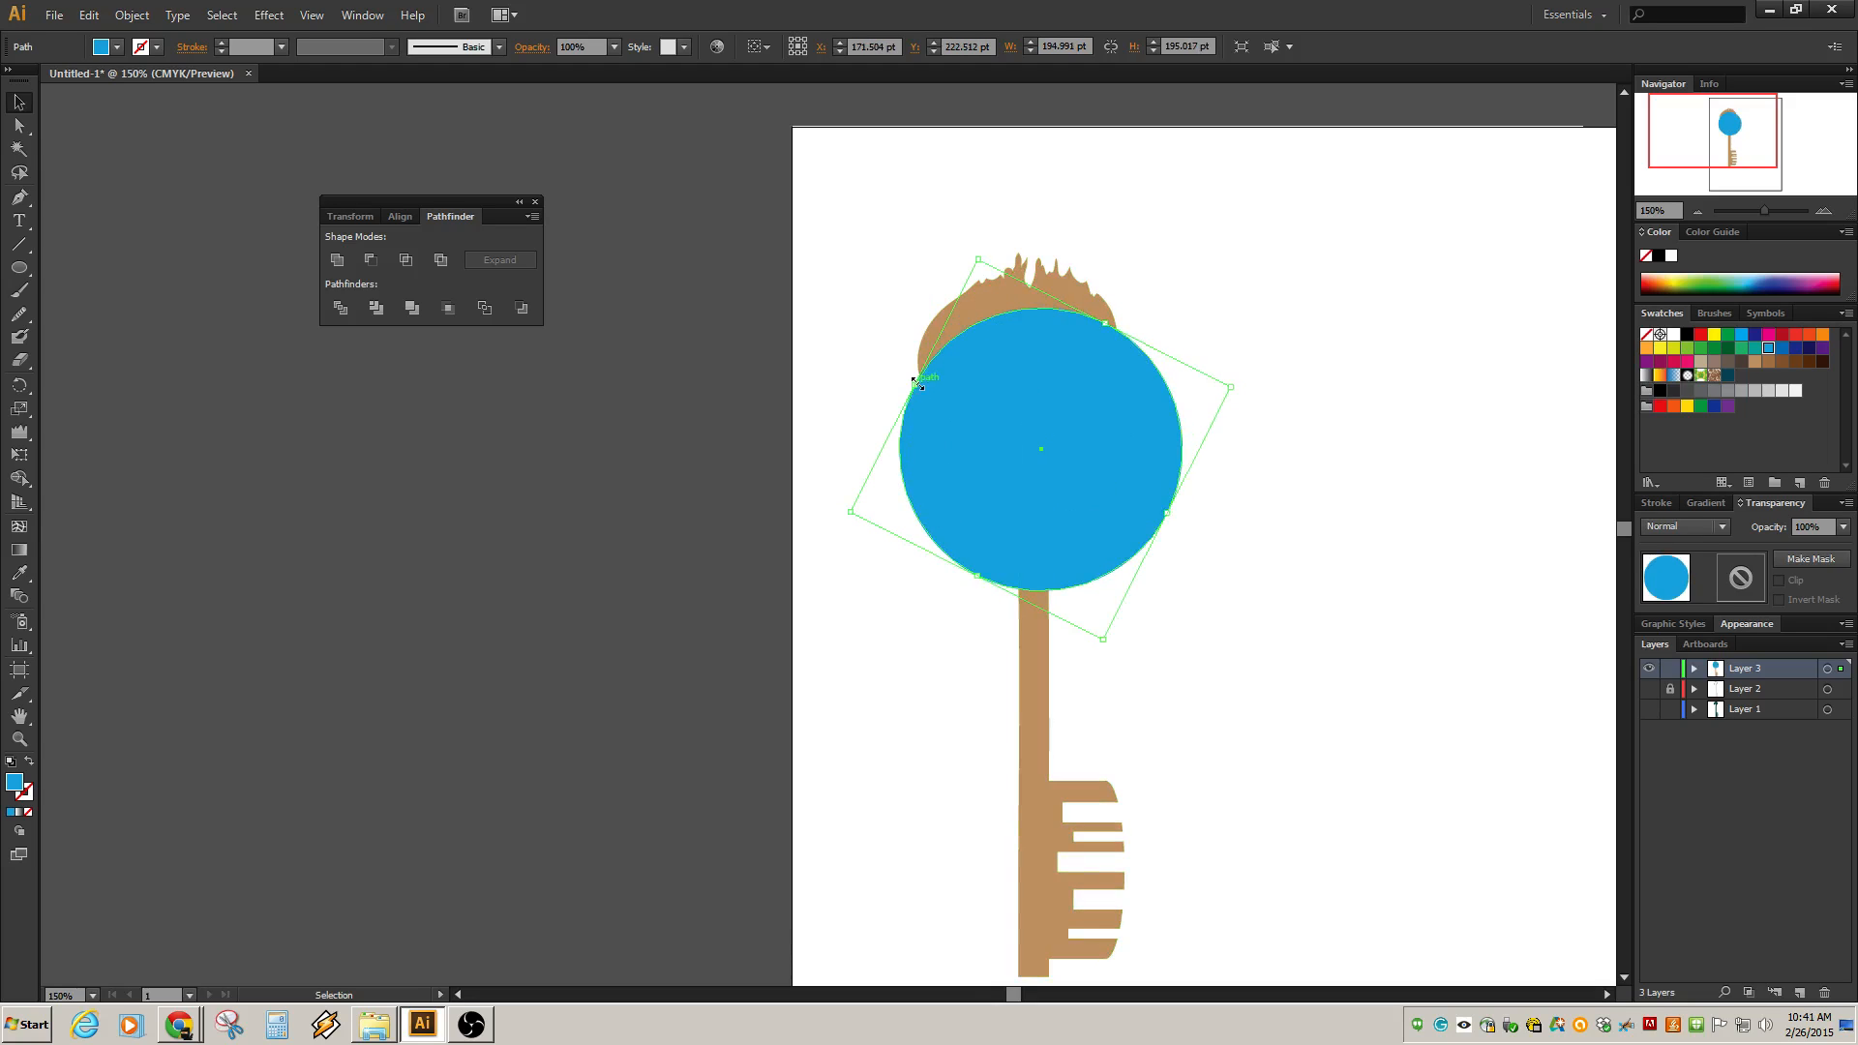
pyautogui.moveTo(916, 381)
pyautogui.mouseDown()
pyautogui.moveTo(905, 354)
pyautogui.moveTo(903, 375)
pyautogui.mouseUp()
# Move the large blue circle down so it covers the lower part of the bow.
pyautogui.moveTo(838, 187); pyautogui.dragTo(1280, 714)
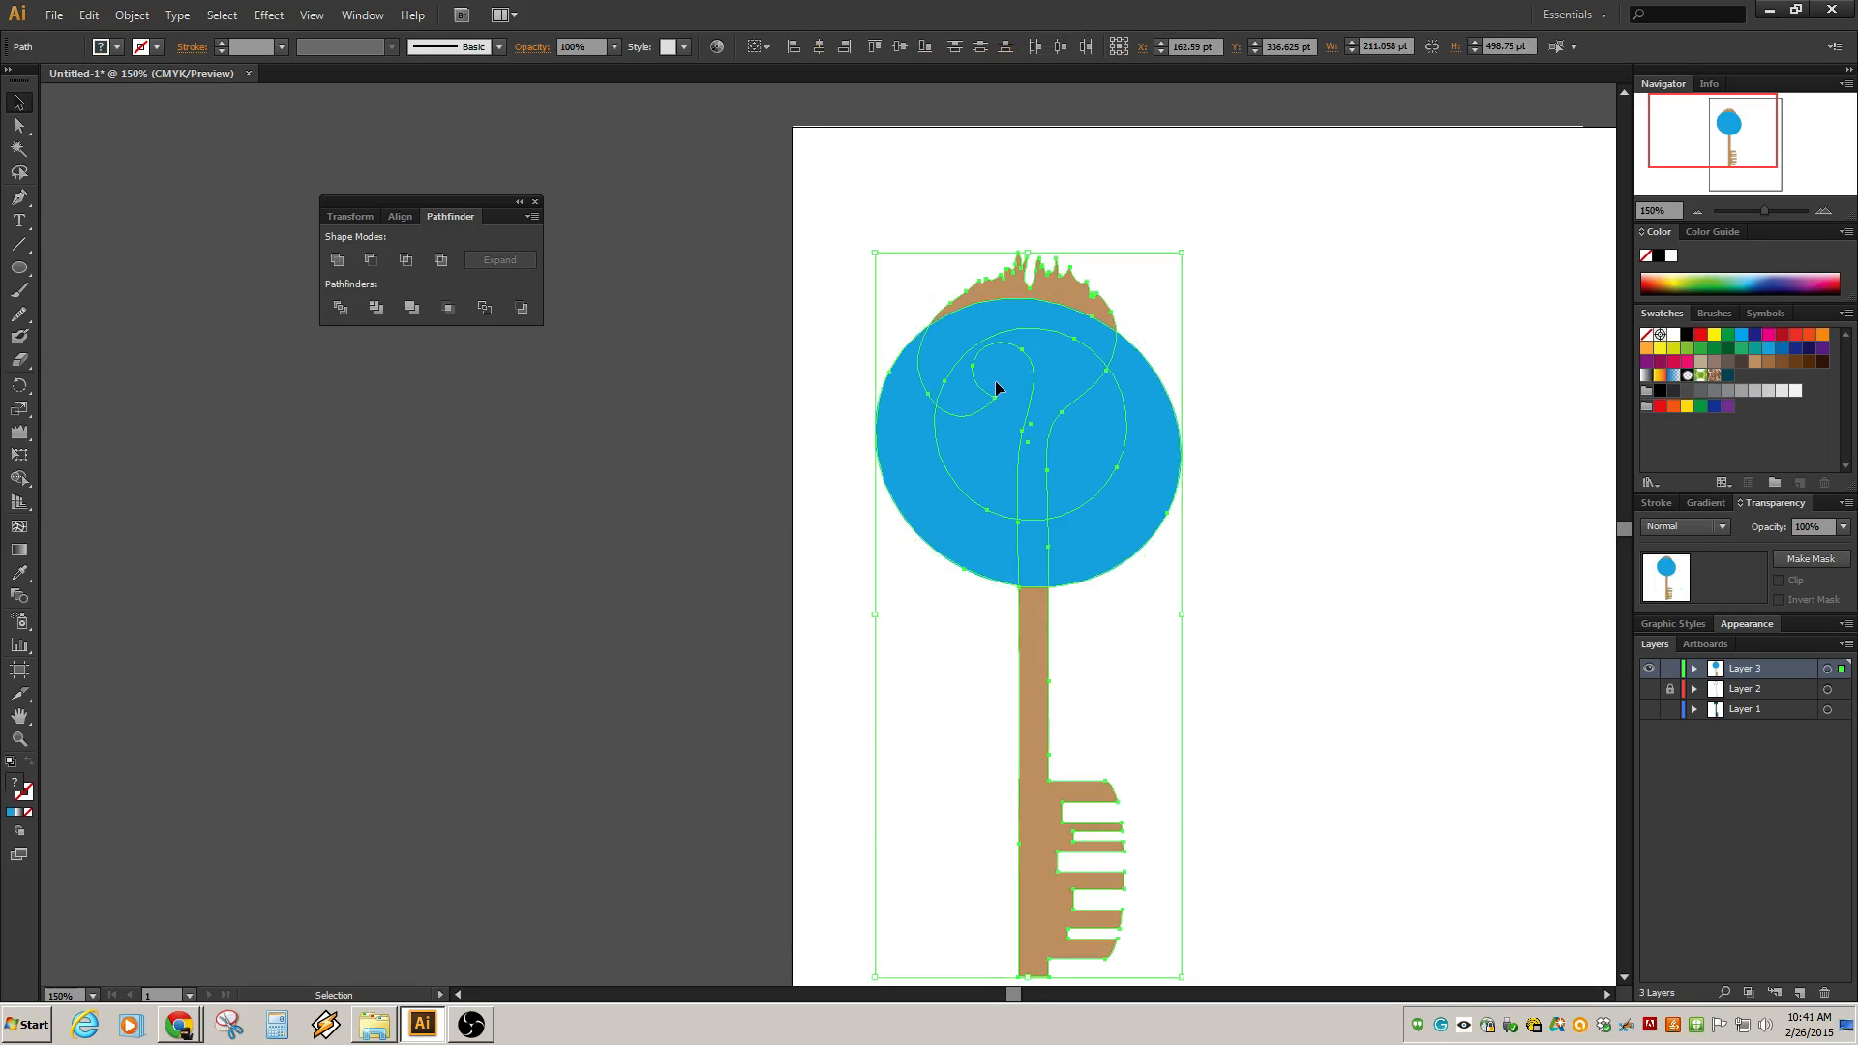
pyautogui.click(1367, 356)
pyautogui.click(1158, 424)
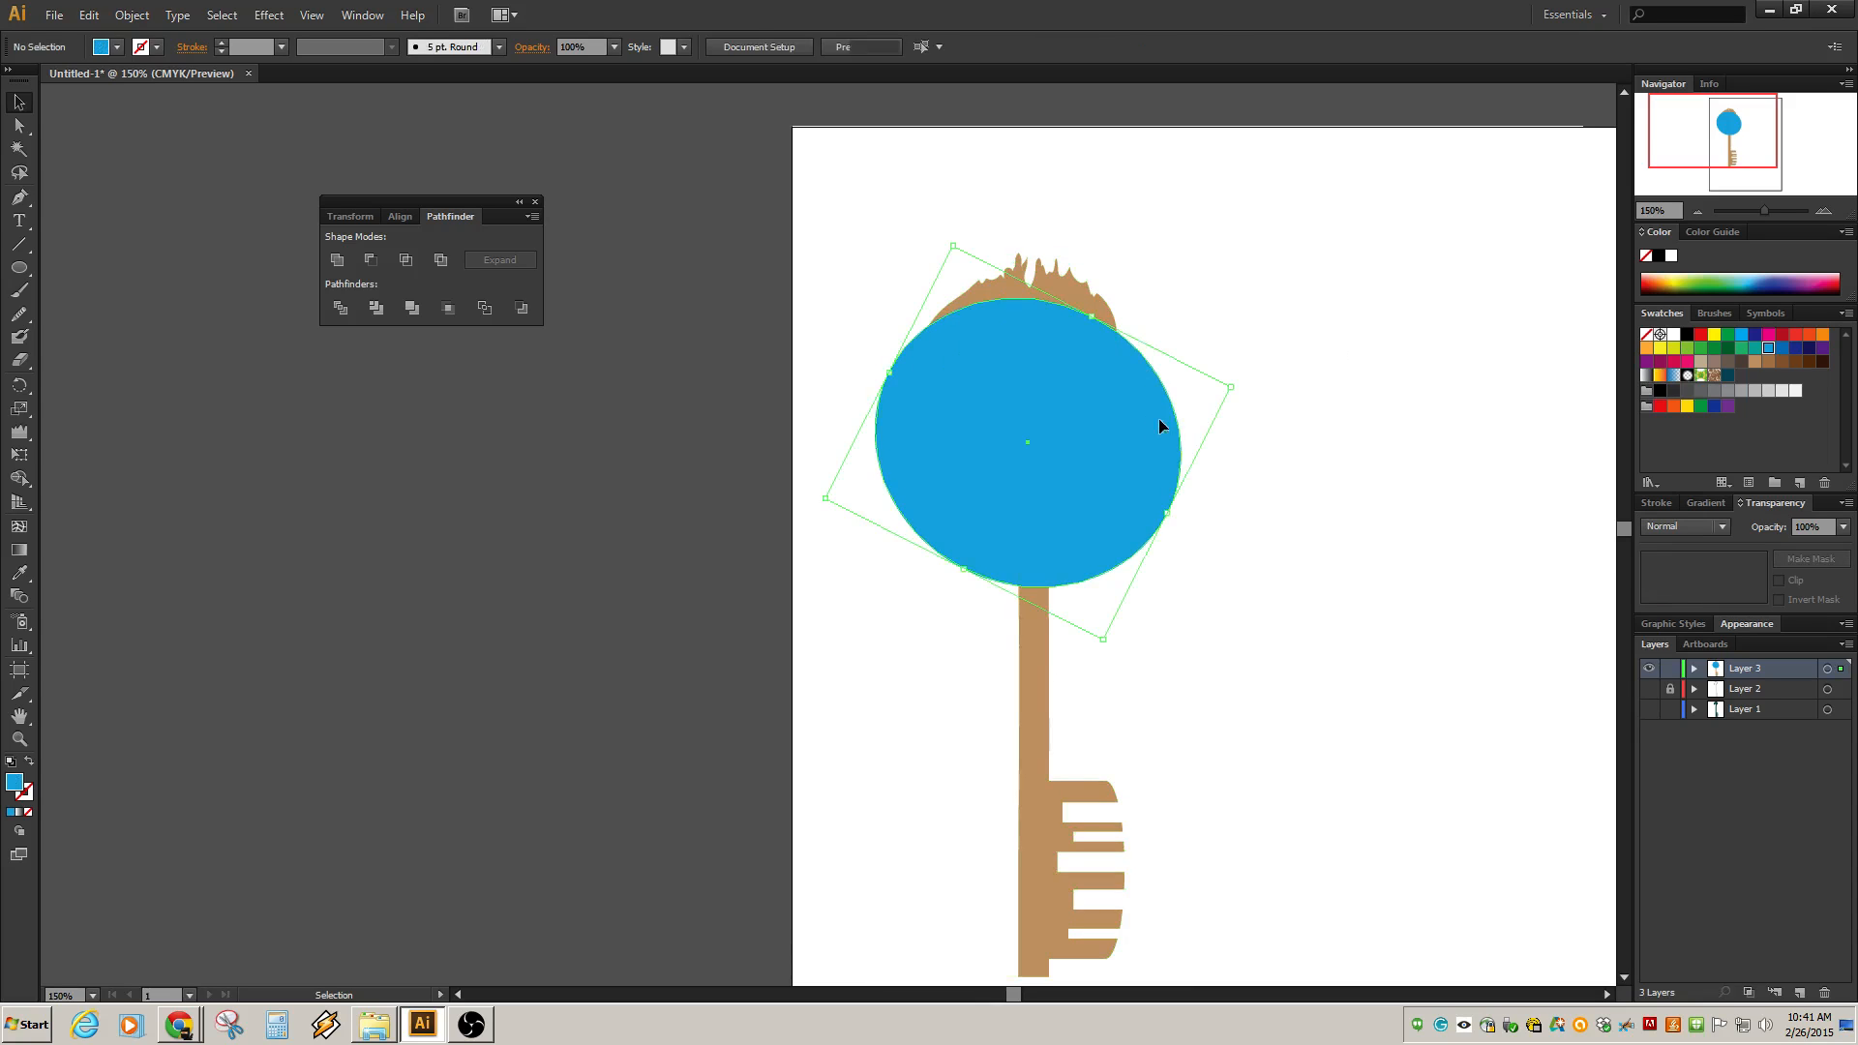
pyautogui.moveTo(1063, 446); pyautogui.dragTo(1058, 485)
pyautogui.click(1170, 365)
pyautogui.click(1044, 337)
pyautogui.click(1169, 358)
pyautogui.click(1036, 362)
pyautogui.click(1269, 341)
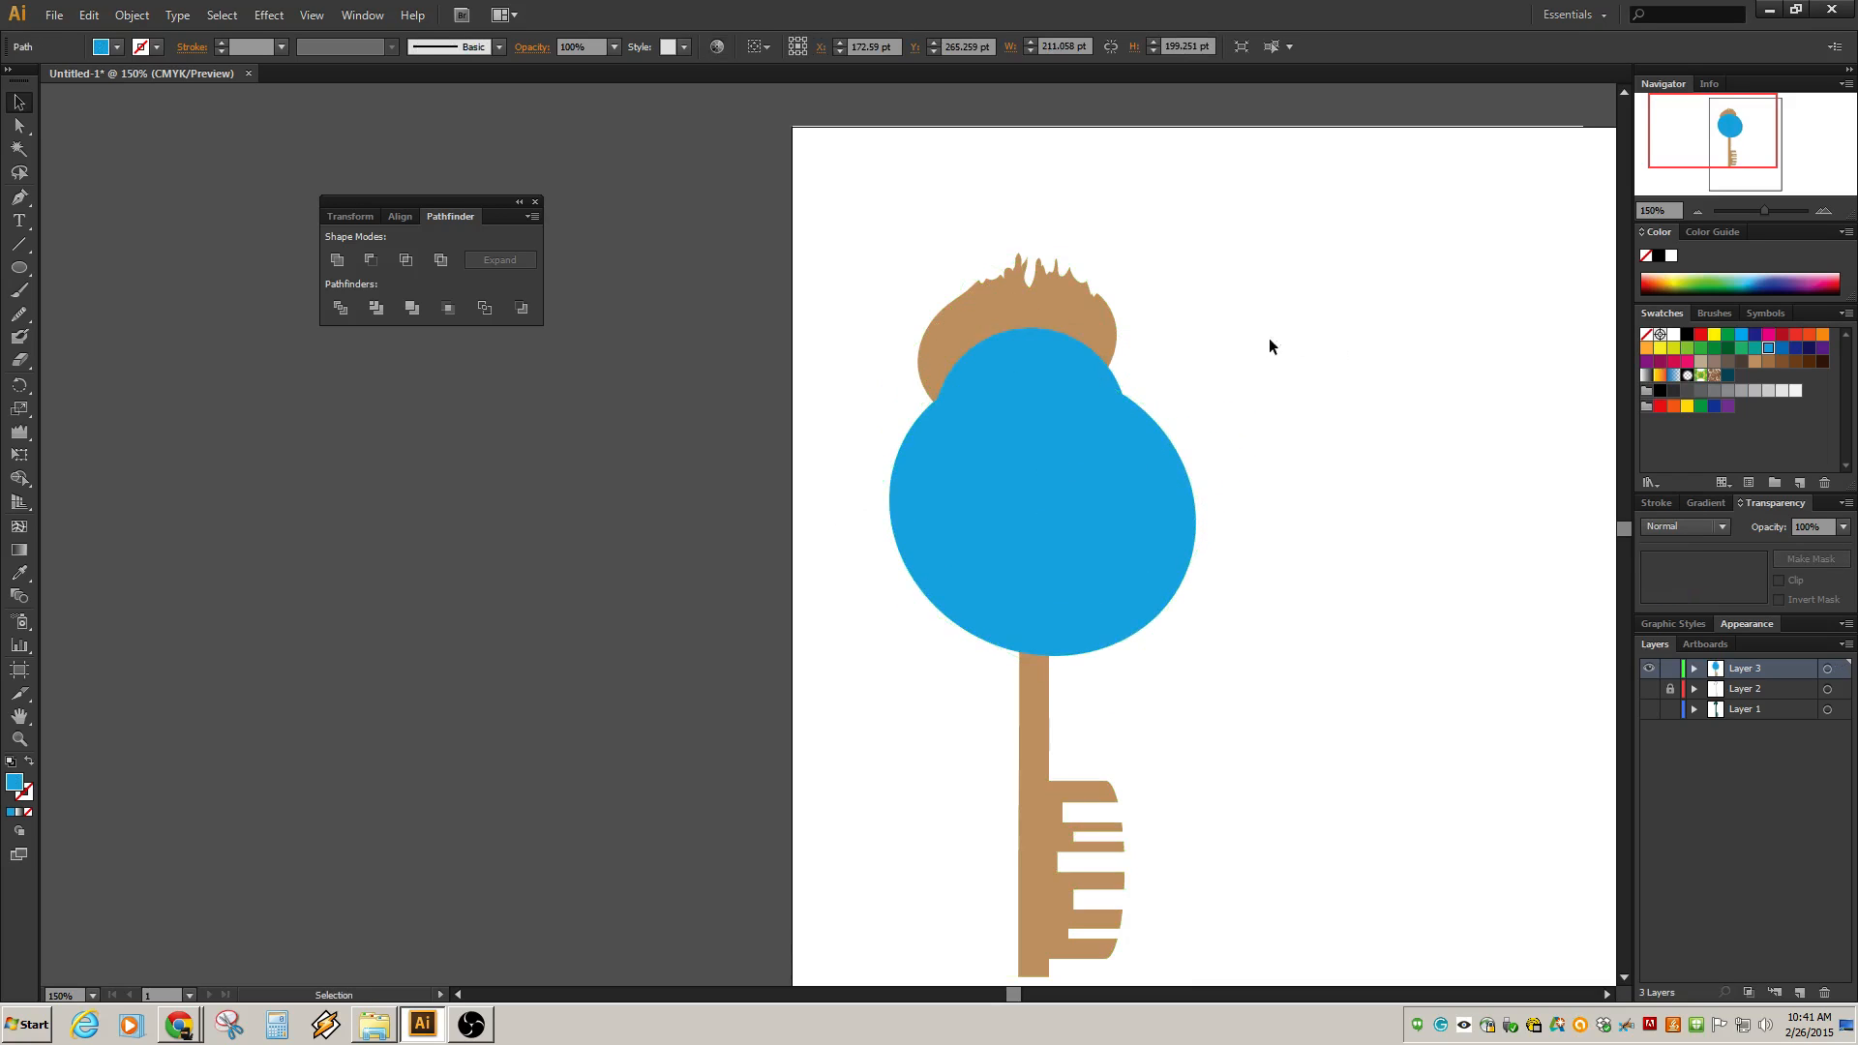
# Nudge the smaller blue circle slightly upward at the top of the bow.
pyautogui.click(1053, 352)
pyautogui.moveTo(1021, 406); pyautogui.dragTo(1021, 395)
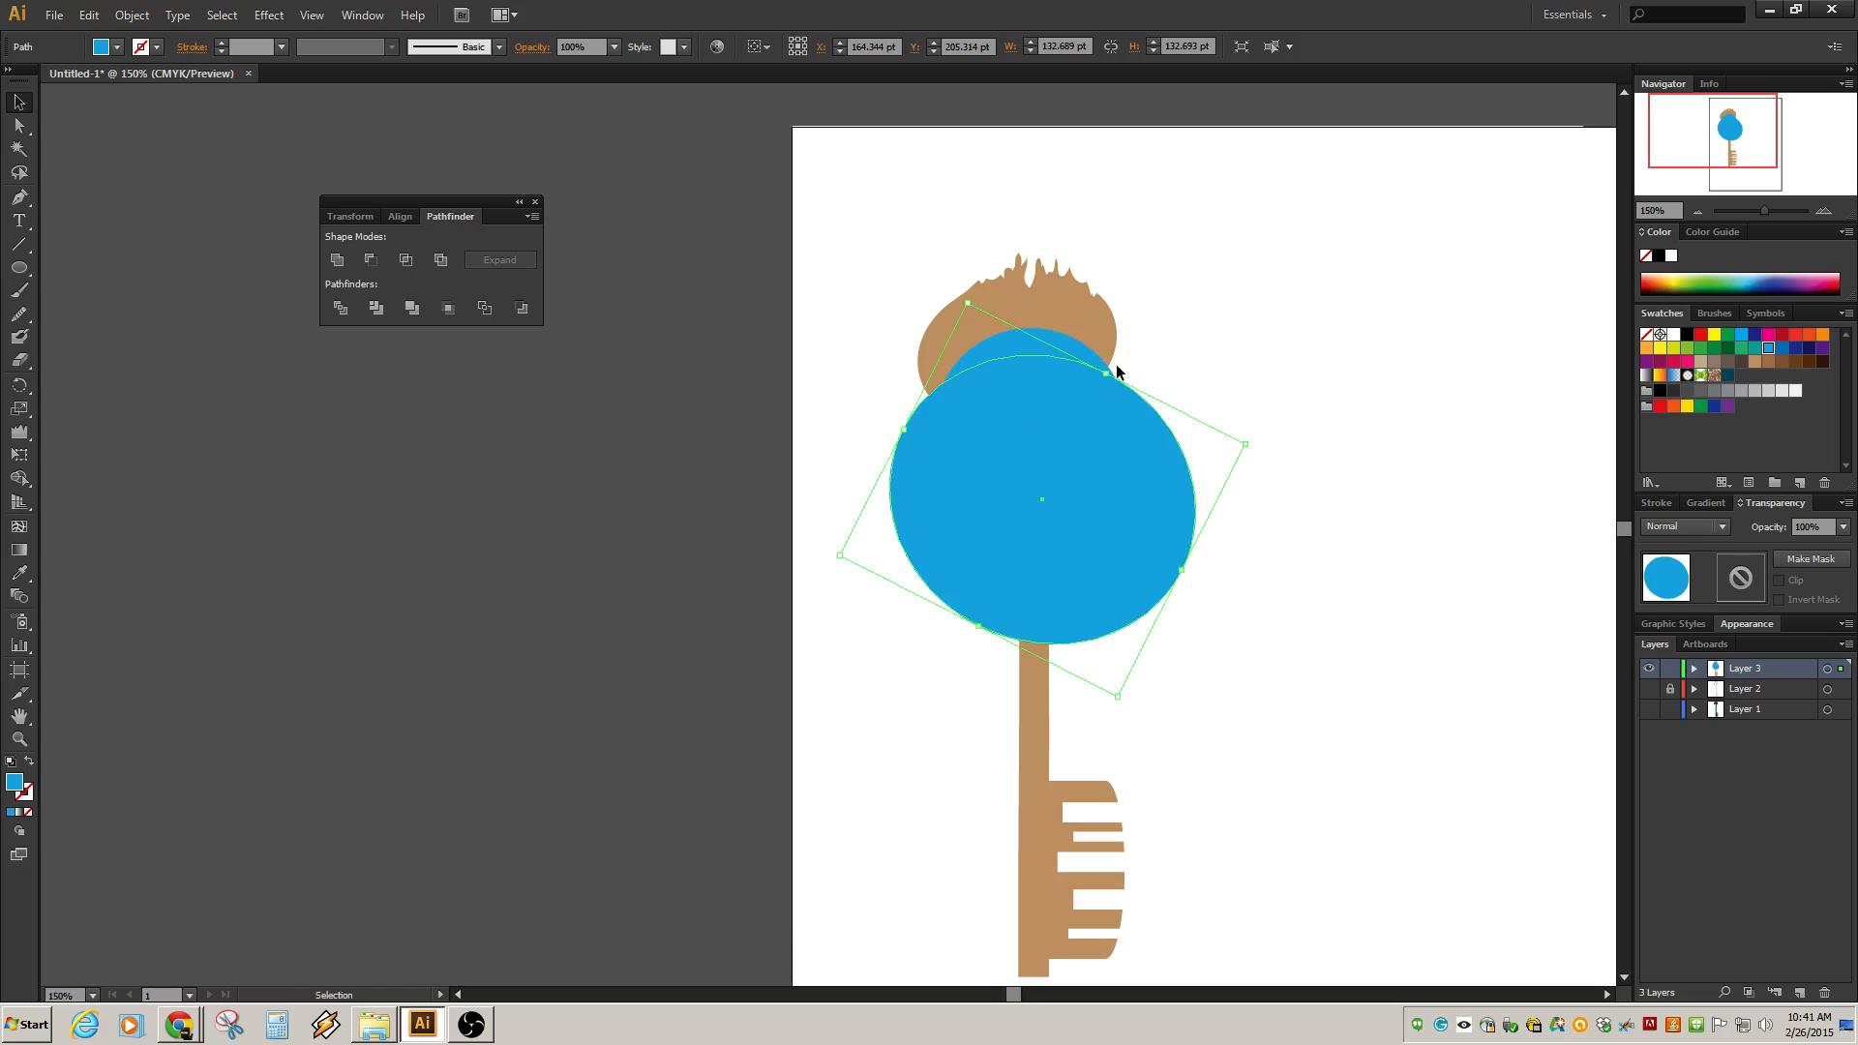
pyautogui.click(1168, 352)
pyautogui.click(1043, 341)
pyautogui.click(1019, 361)
pyautogui.click(1059, 341)
pyautogui.moveTo(1057, 339); pyautogui.dragTo(1087, 311)
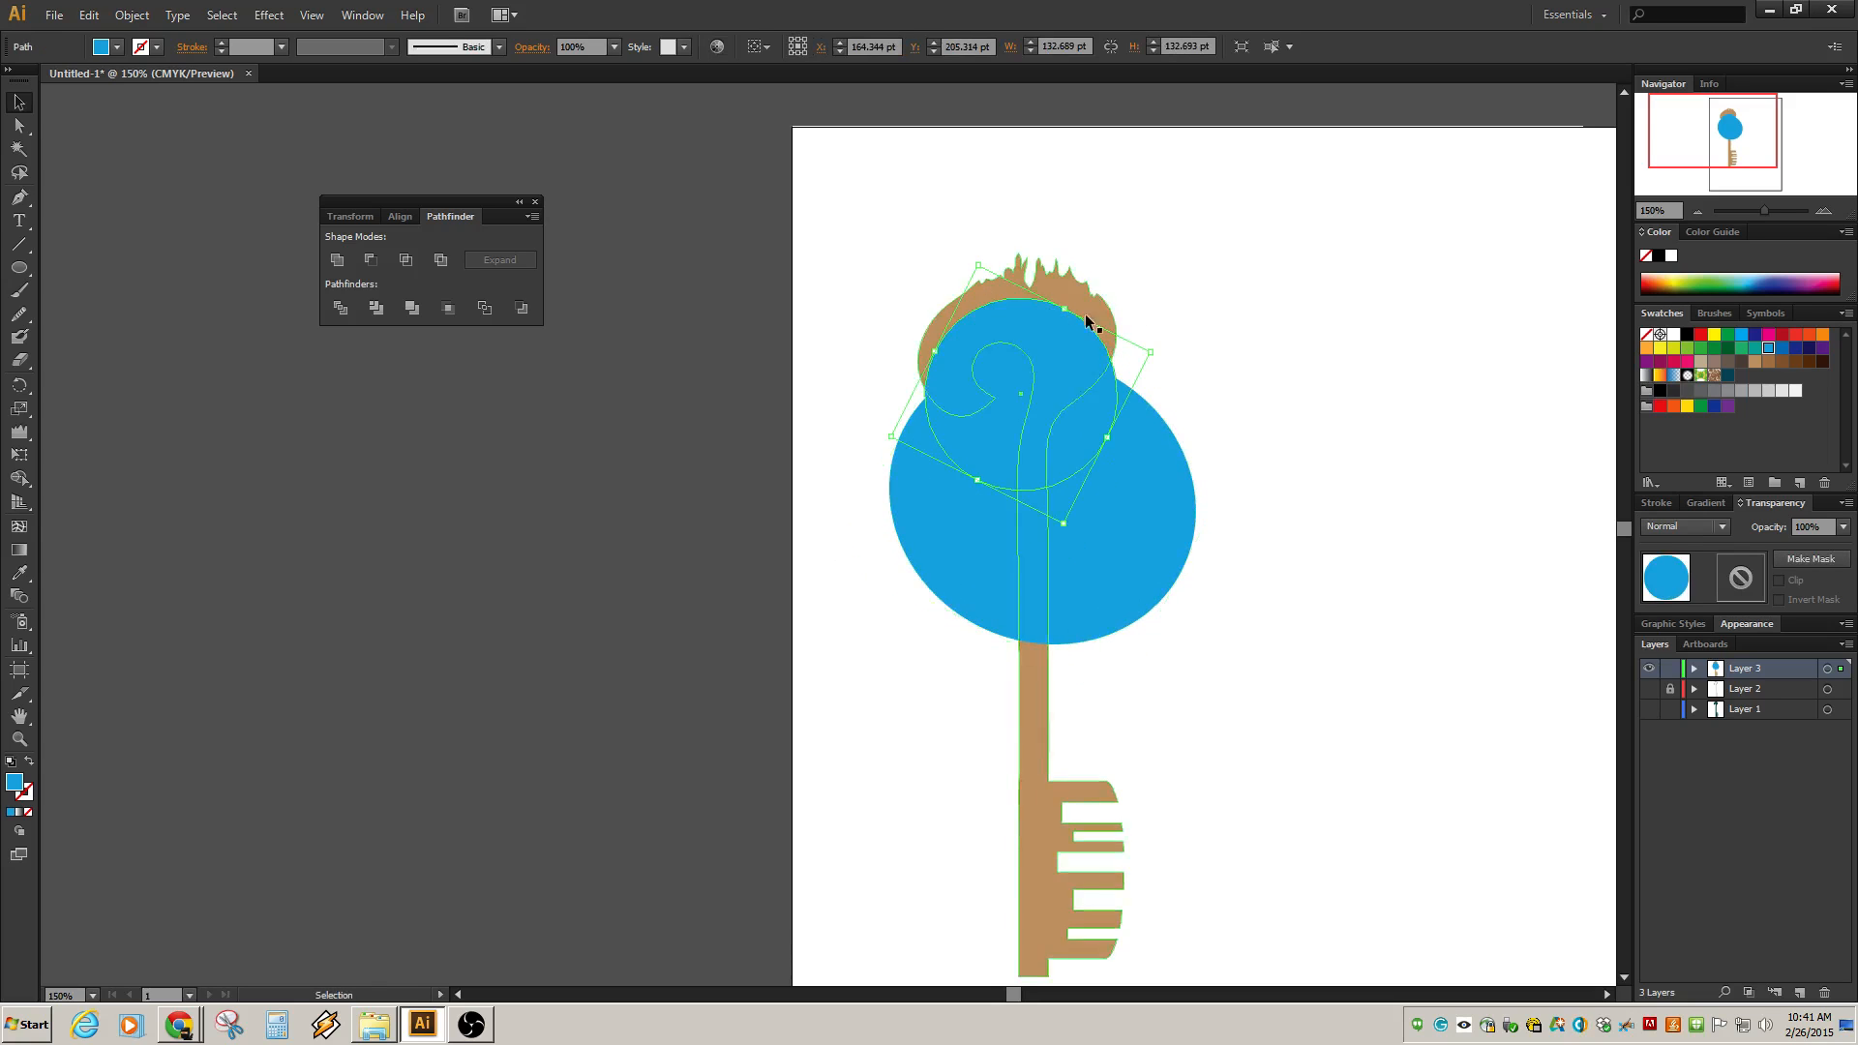
pyautogui.click(1233, 339)
pyautogui.keyDown('shift'); pyautogui.click(1125, 428); pyautogui.keyUp('shift')
pyautogui.keyDown('shift'); pyautogui.click(1093, 349); pyautogui.keyUp('shift')
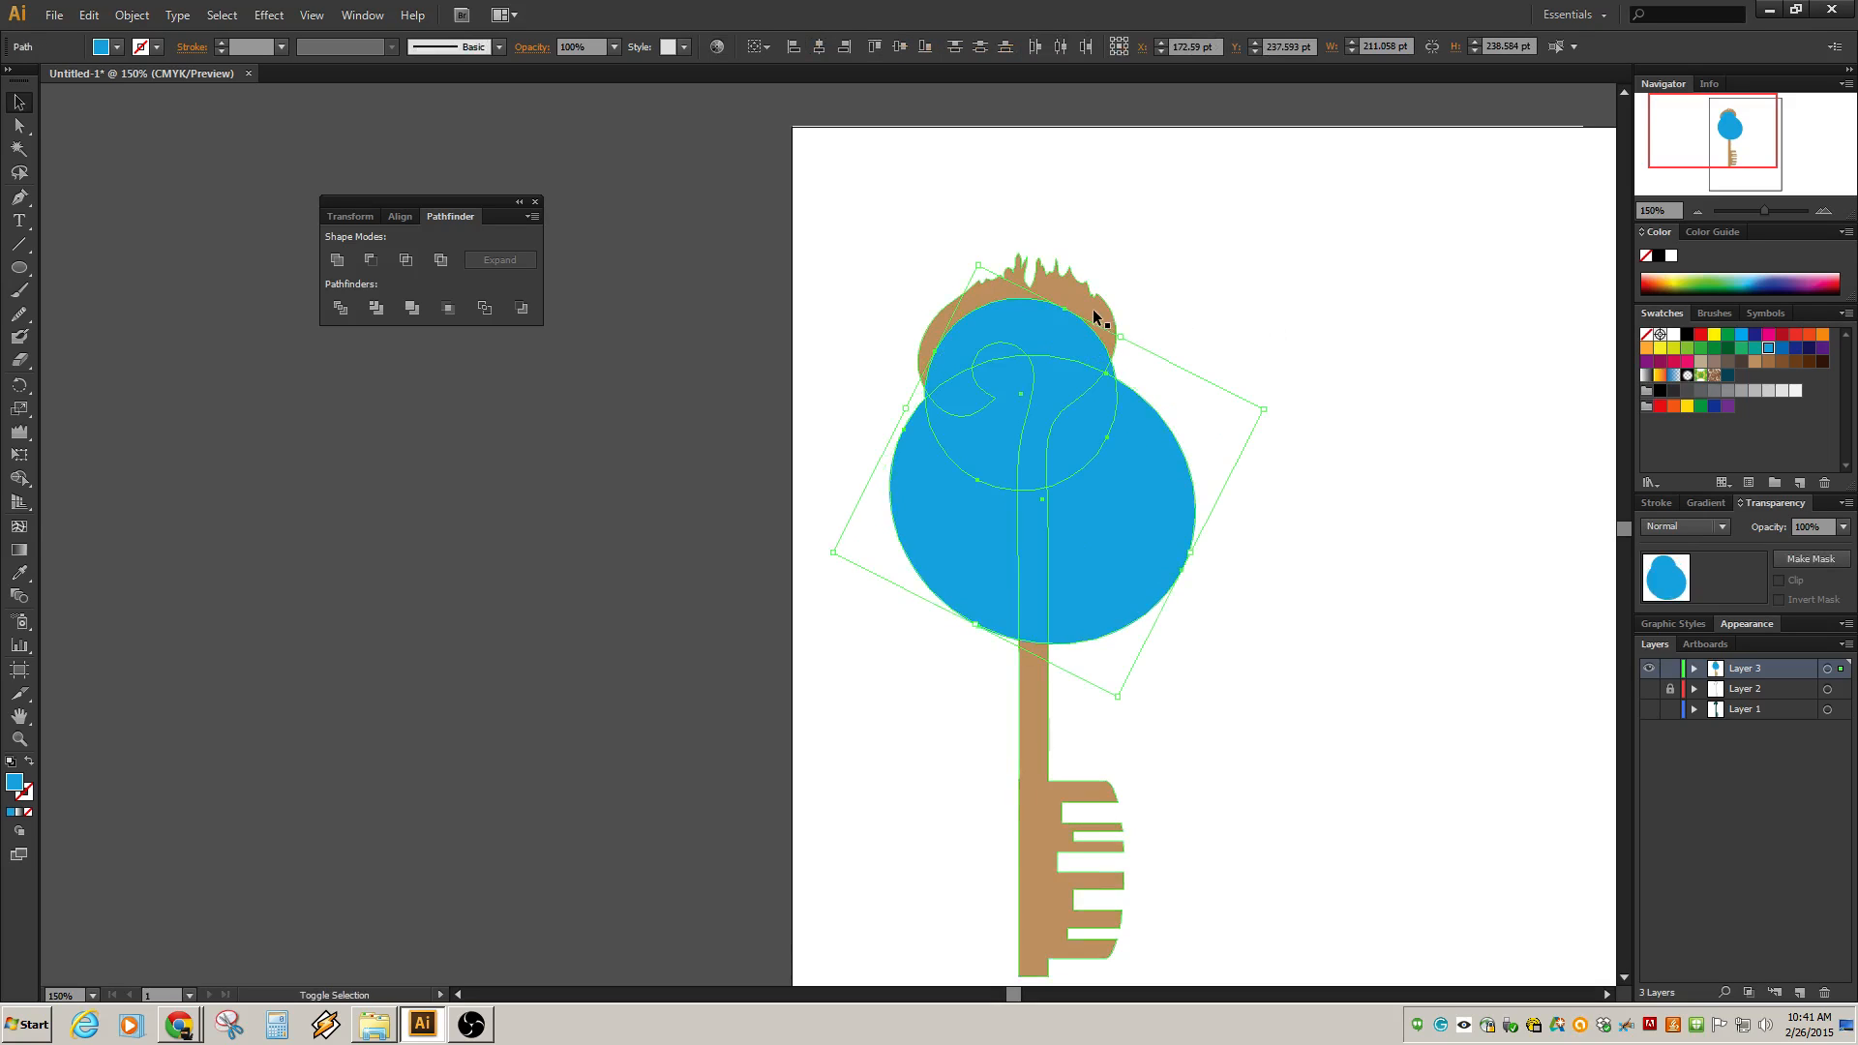
pyautogui.keyDown('shift'); pyautogui.click(1096, 313); pyautogui.keyUp('shift')
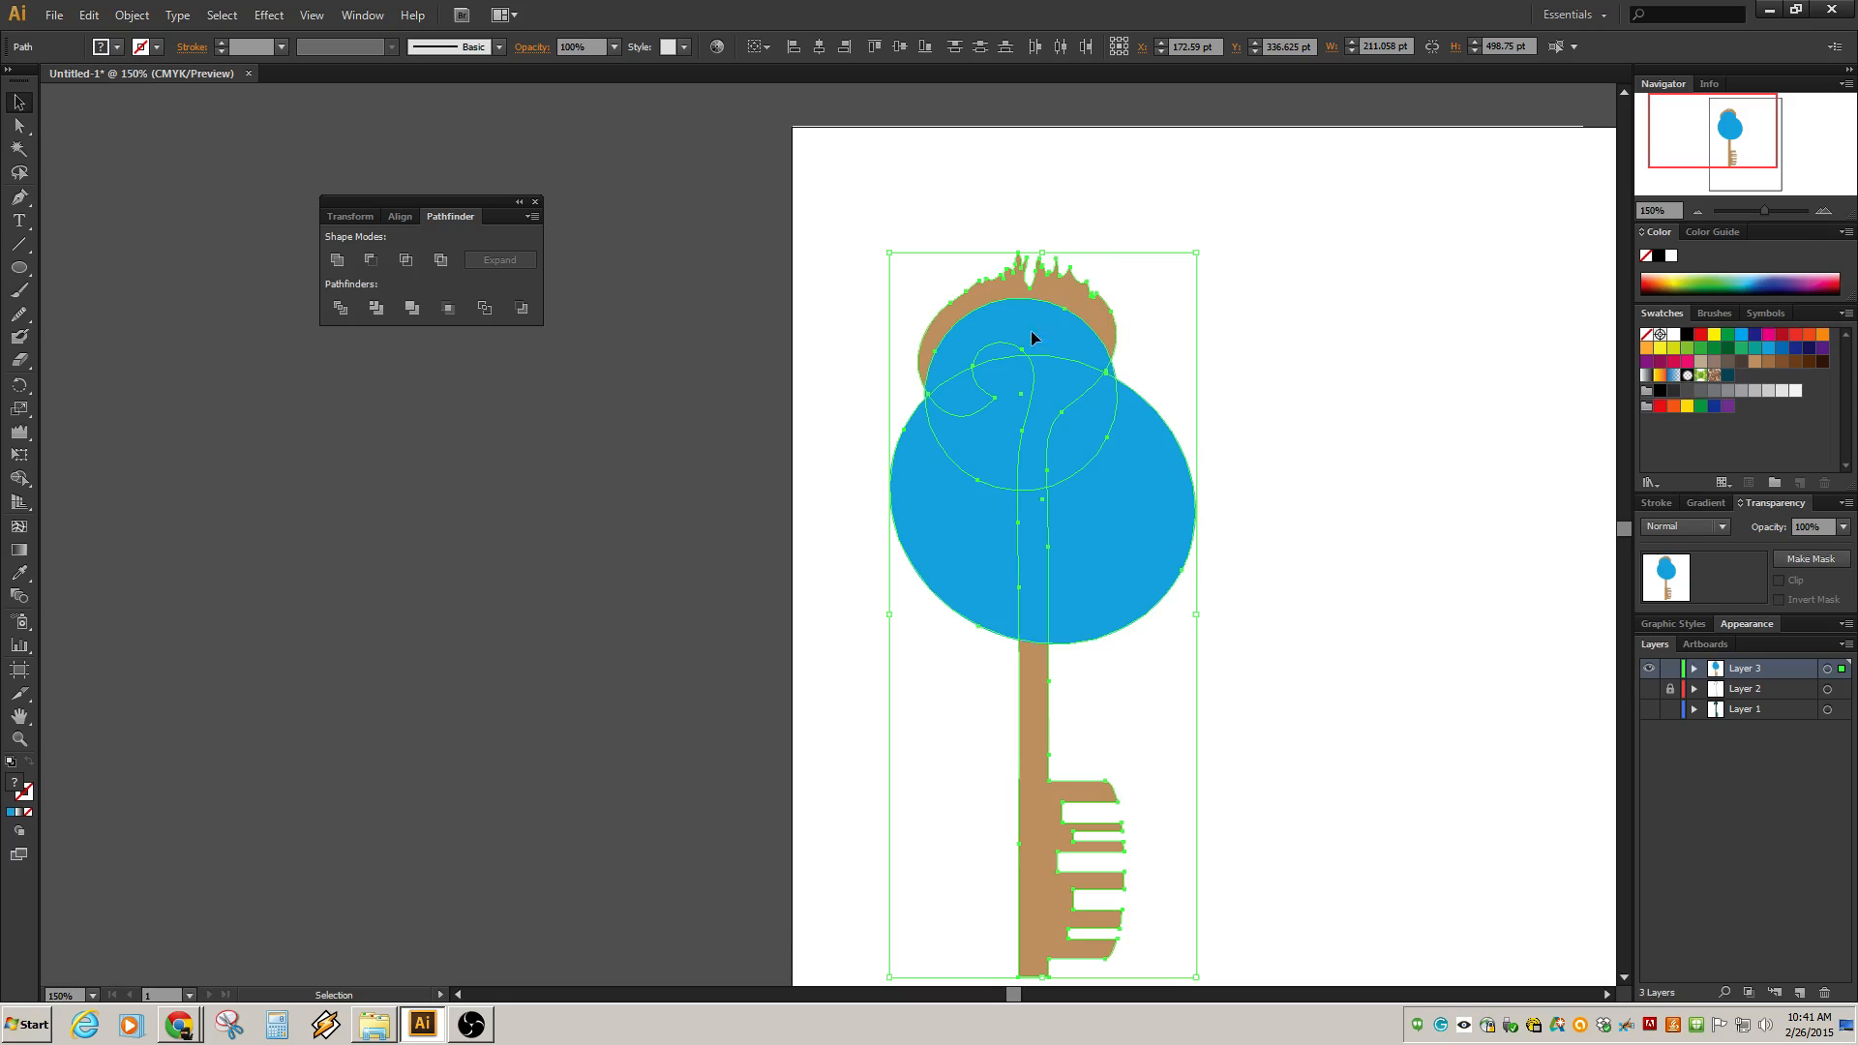
pyautogui.click(873, 535)
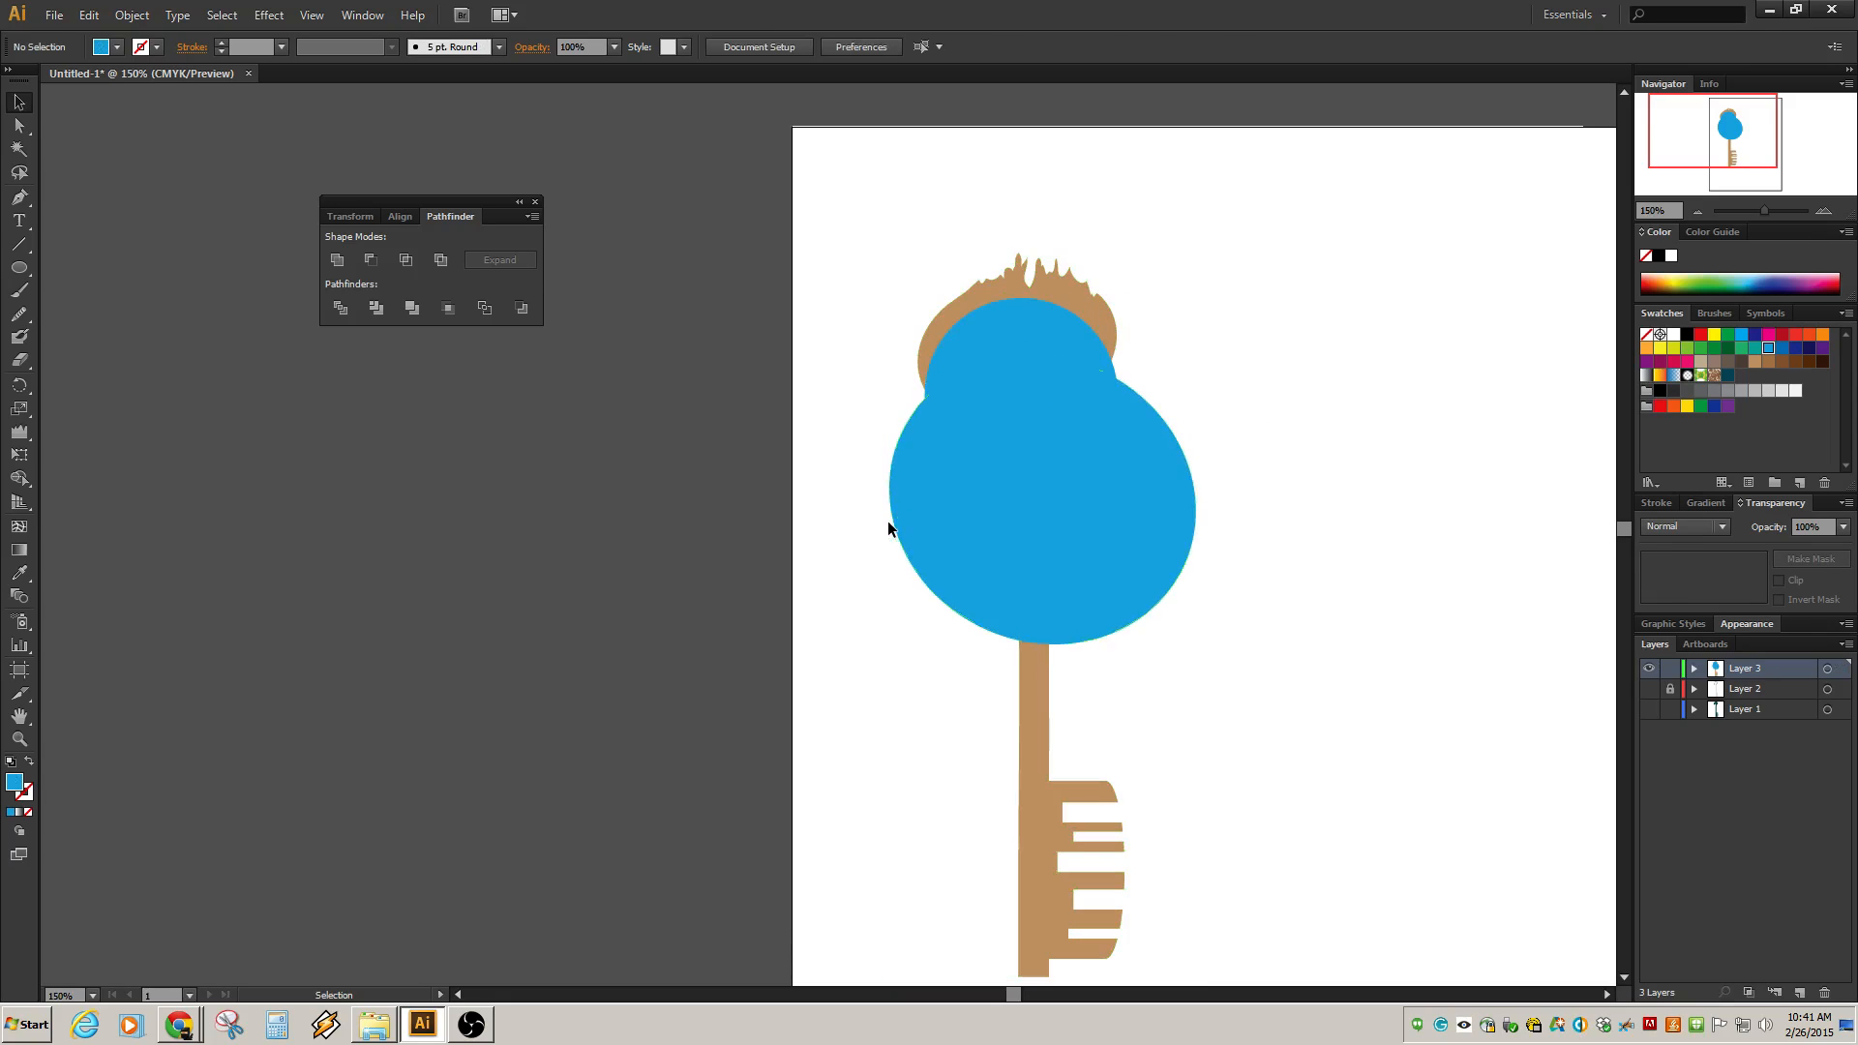
# Stretch and rotate the lower blue circle into a tilted ellipse about 165 by 172 pt over the bow.
pyautogui.click(910, 555)
pyautogui.moveTo(841, 557); pyautogui.dragTo(901, 472)
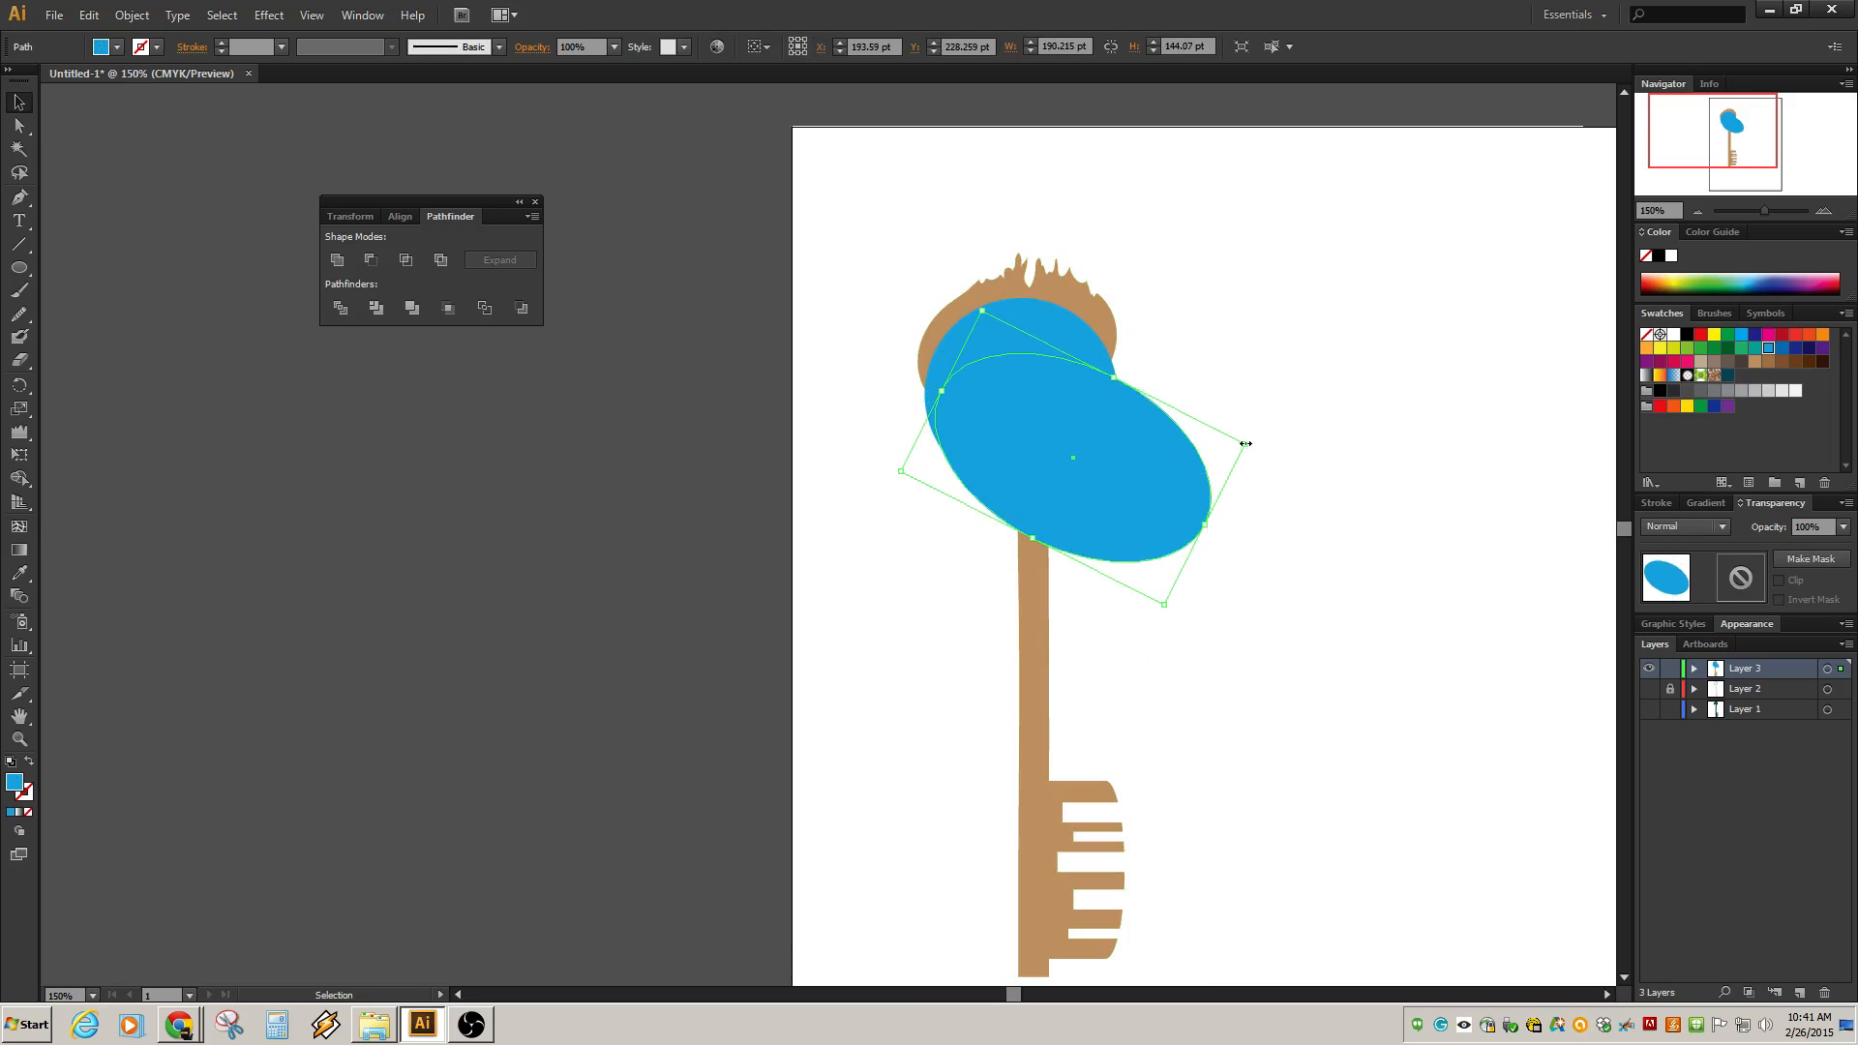
pyautogui.moveTo(1257, 437); pyautogui.dragTo(1225, 507)
pyautogui.moveTo(1097, 486)
pyautogui.mouseDown()
pyautogui.moveTo(1061, 499)
pyautogui.moveTo(1088, 491)
pyautogui.moveTo(1071, 489)
pyautogui.mouseUp()
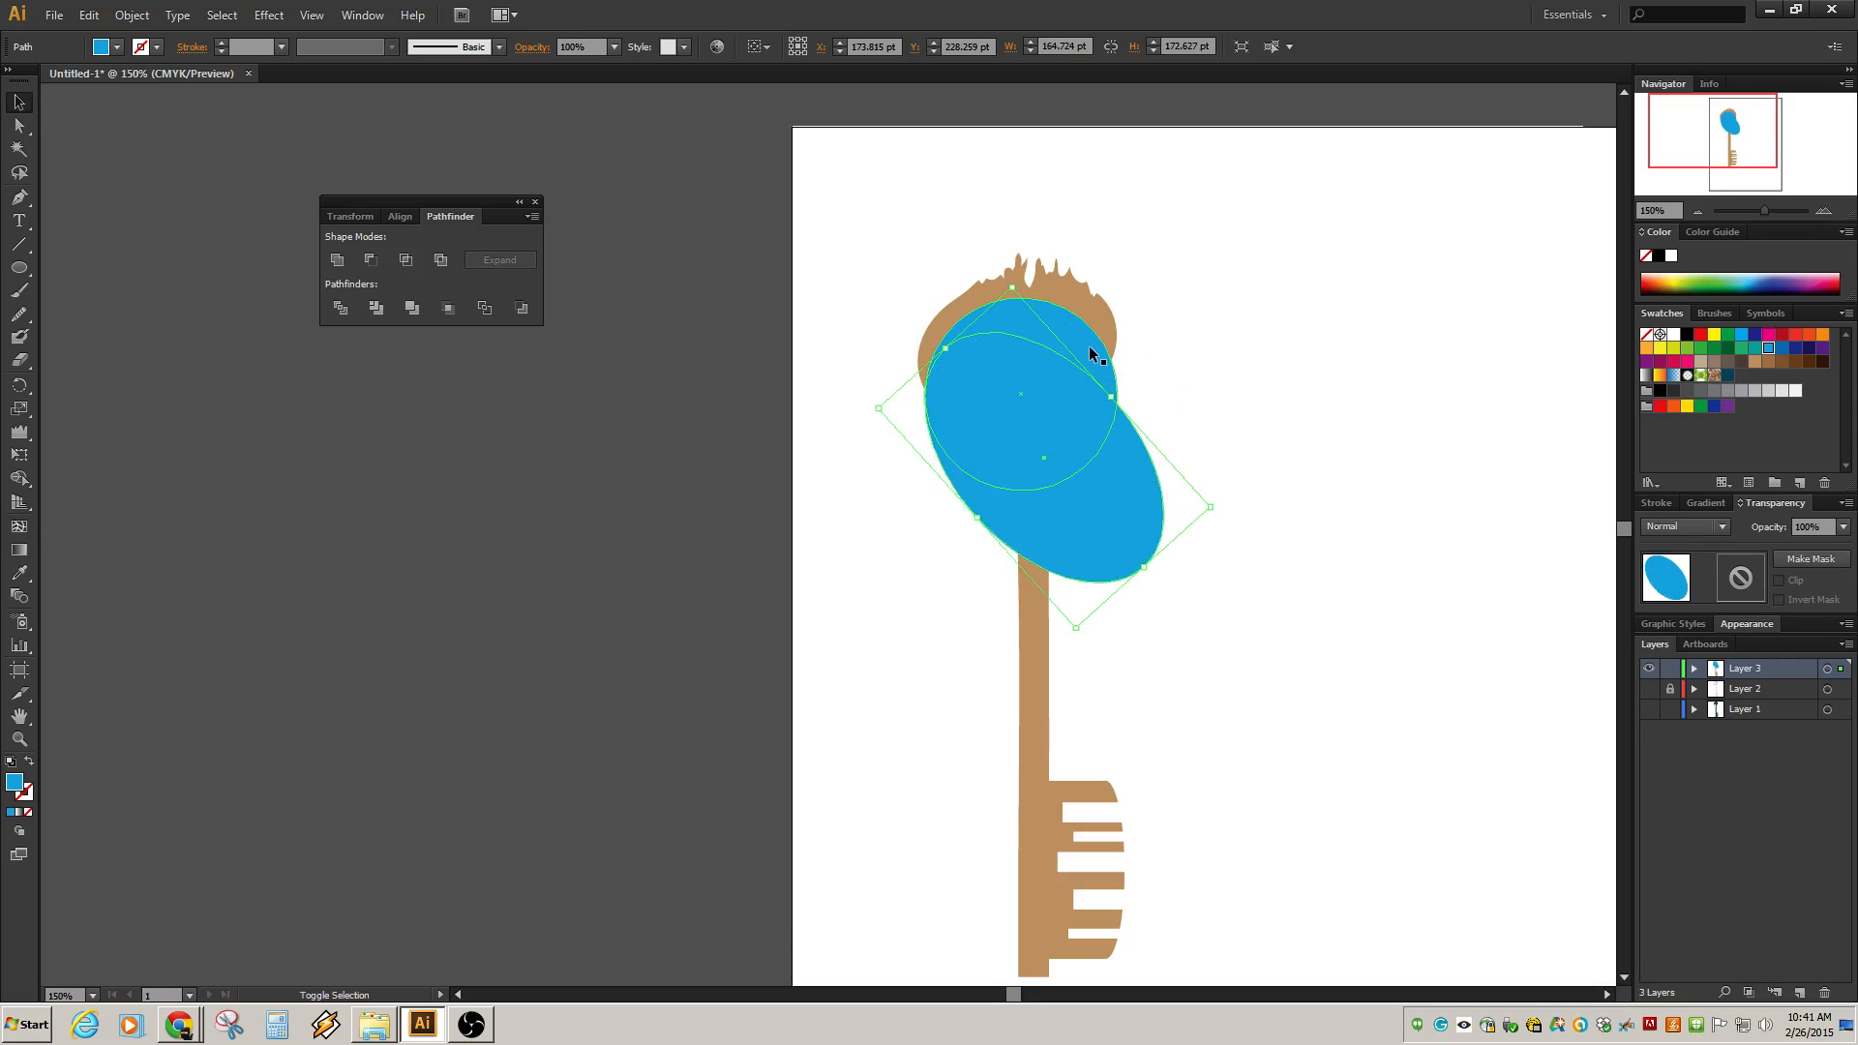
# Draw a blue circle about 163 pt wide over the bow's upper left with the Ellipse tool.
pyautogui.moveTo(26, 280); pyautogui.dragTo(72, 311)
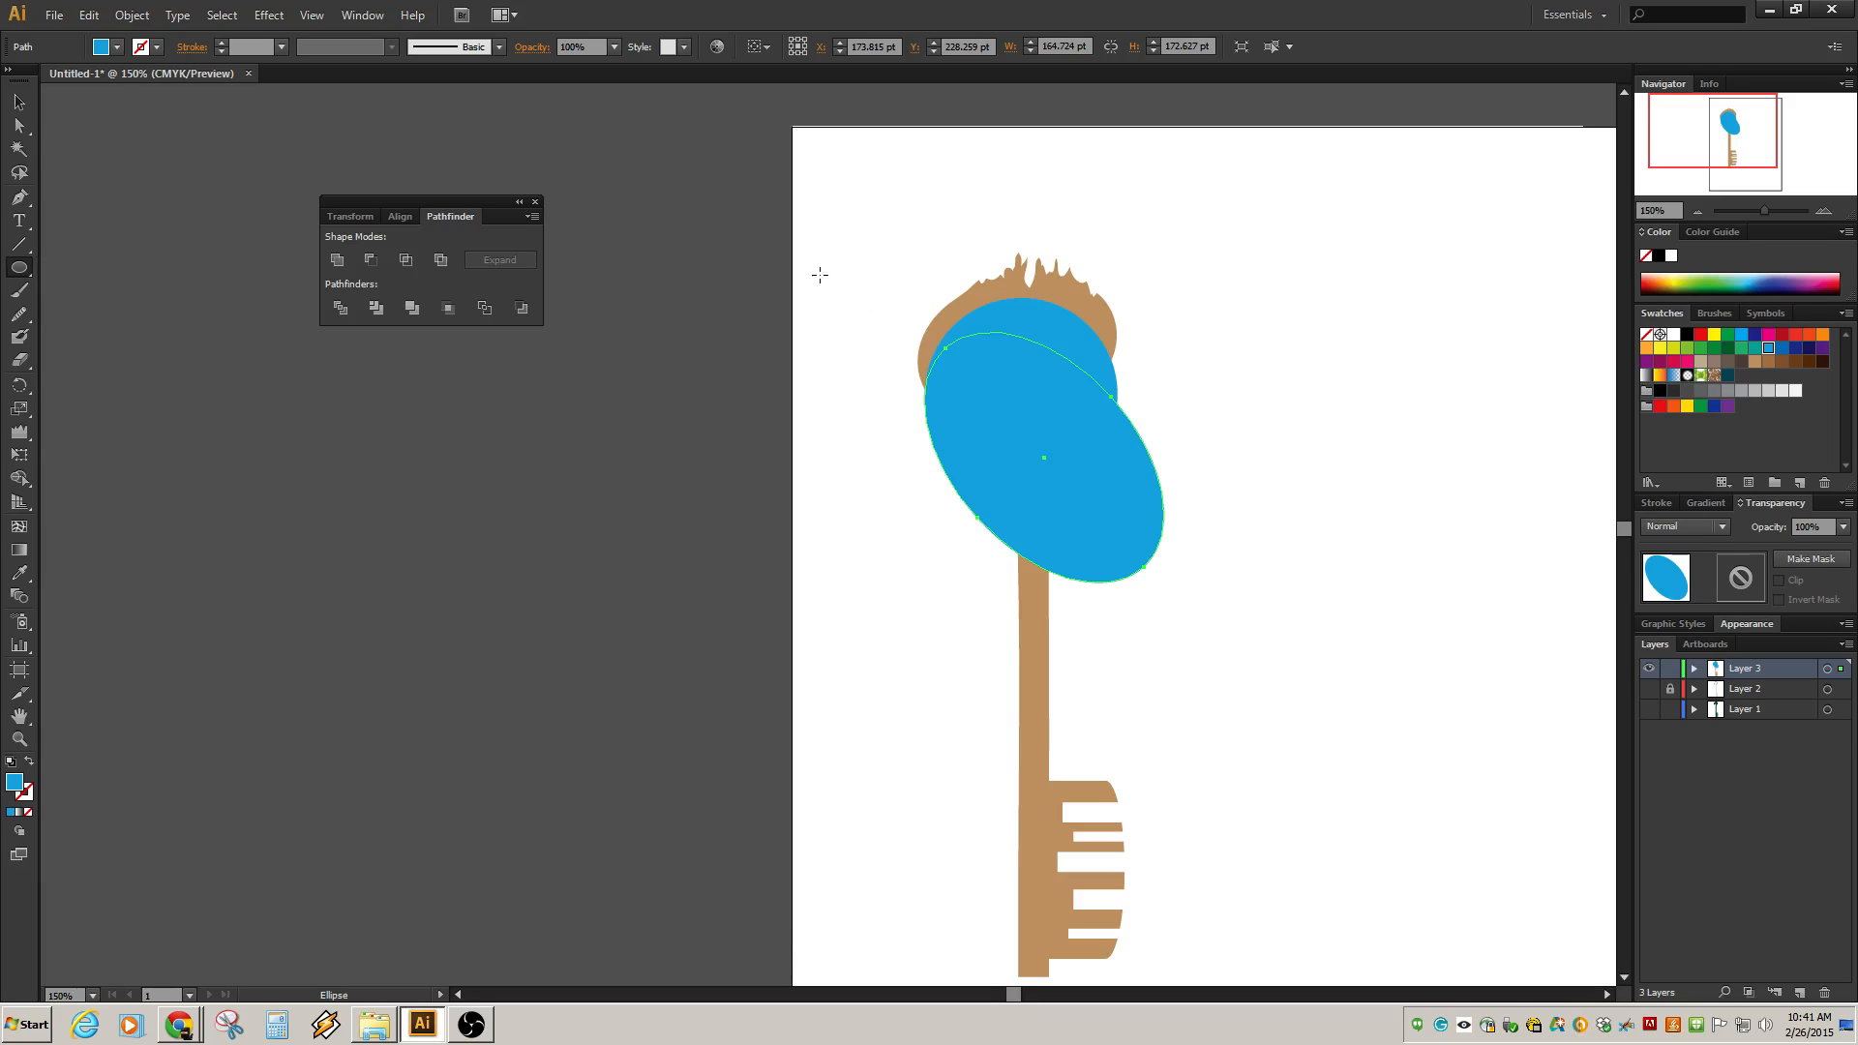
pyautogui.moveTo(843, 226); pyautogui.dragTo(1080, 491)
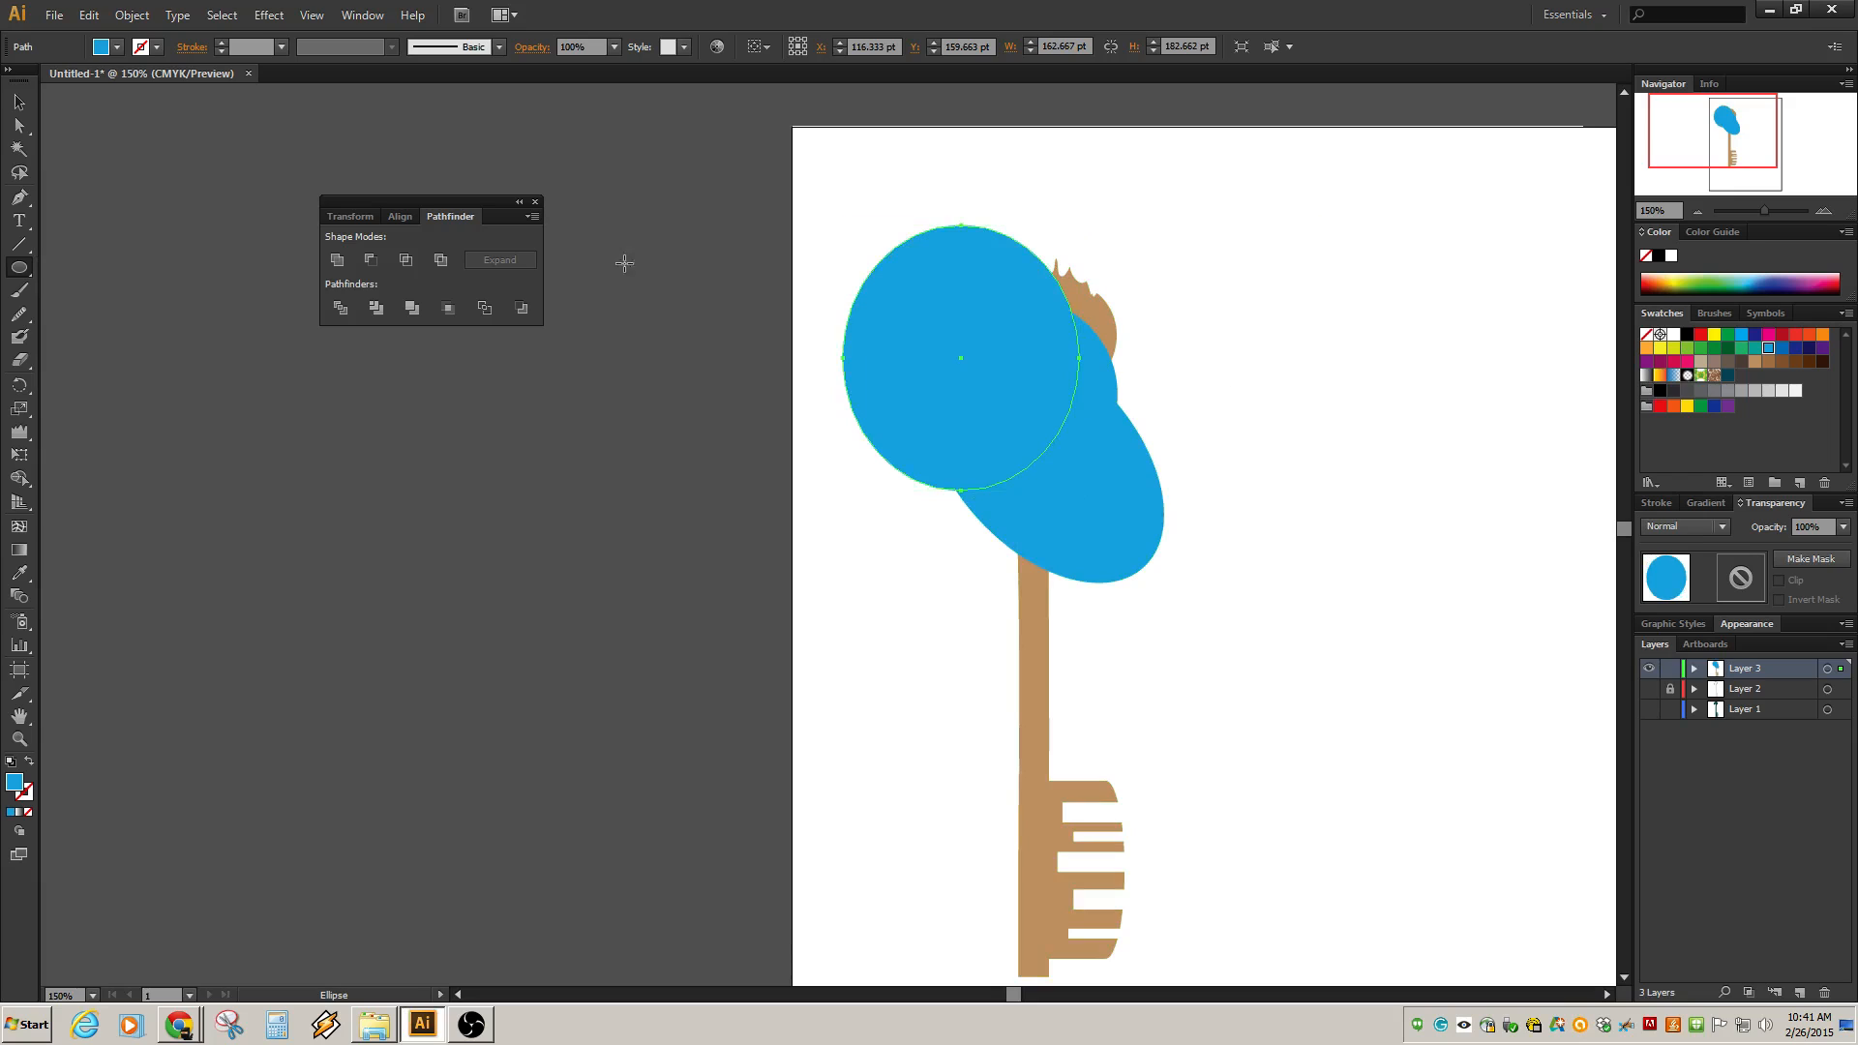
pyautogui.click(19, 102)
# Select the key and circles and merge the outer circle regions with the Shape Builder, removing the curl's inner area.
pyautogui.moveTo(1341, 218); pyautogui.dragTo(846, 563)
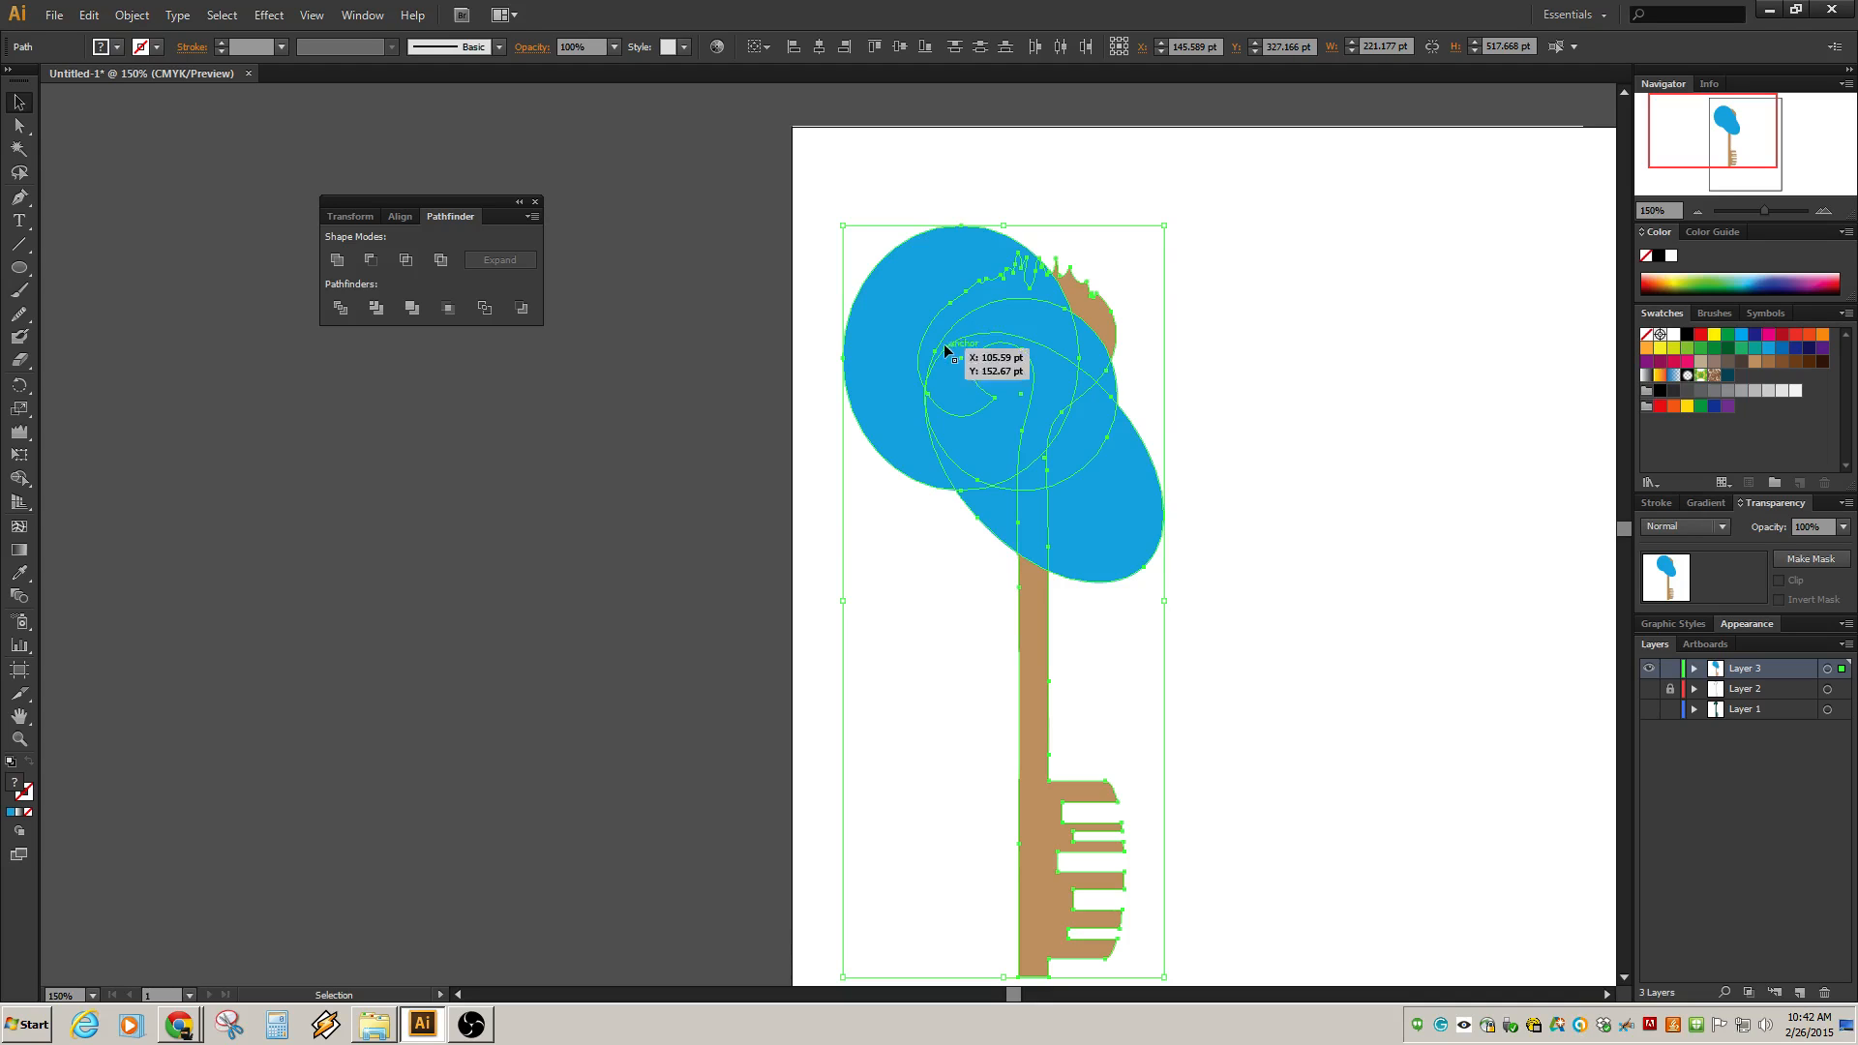
pyautogui.click(19, 478)
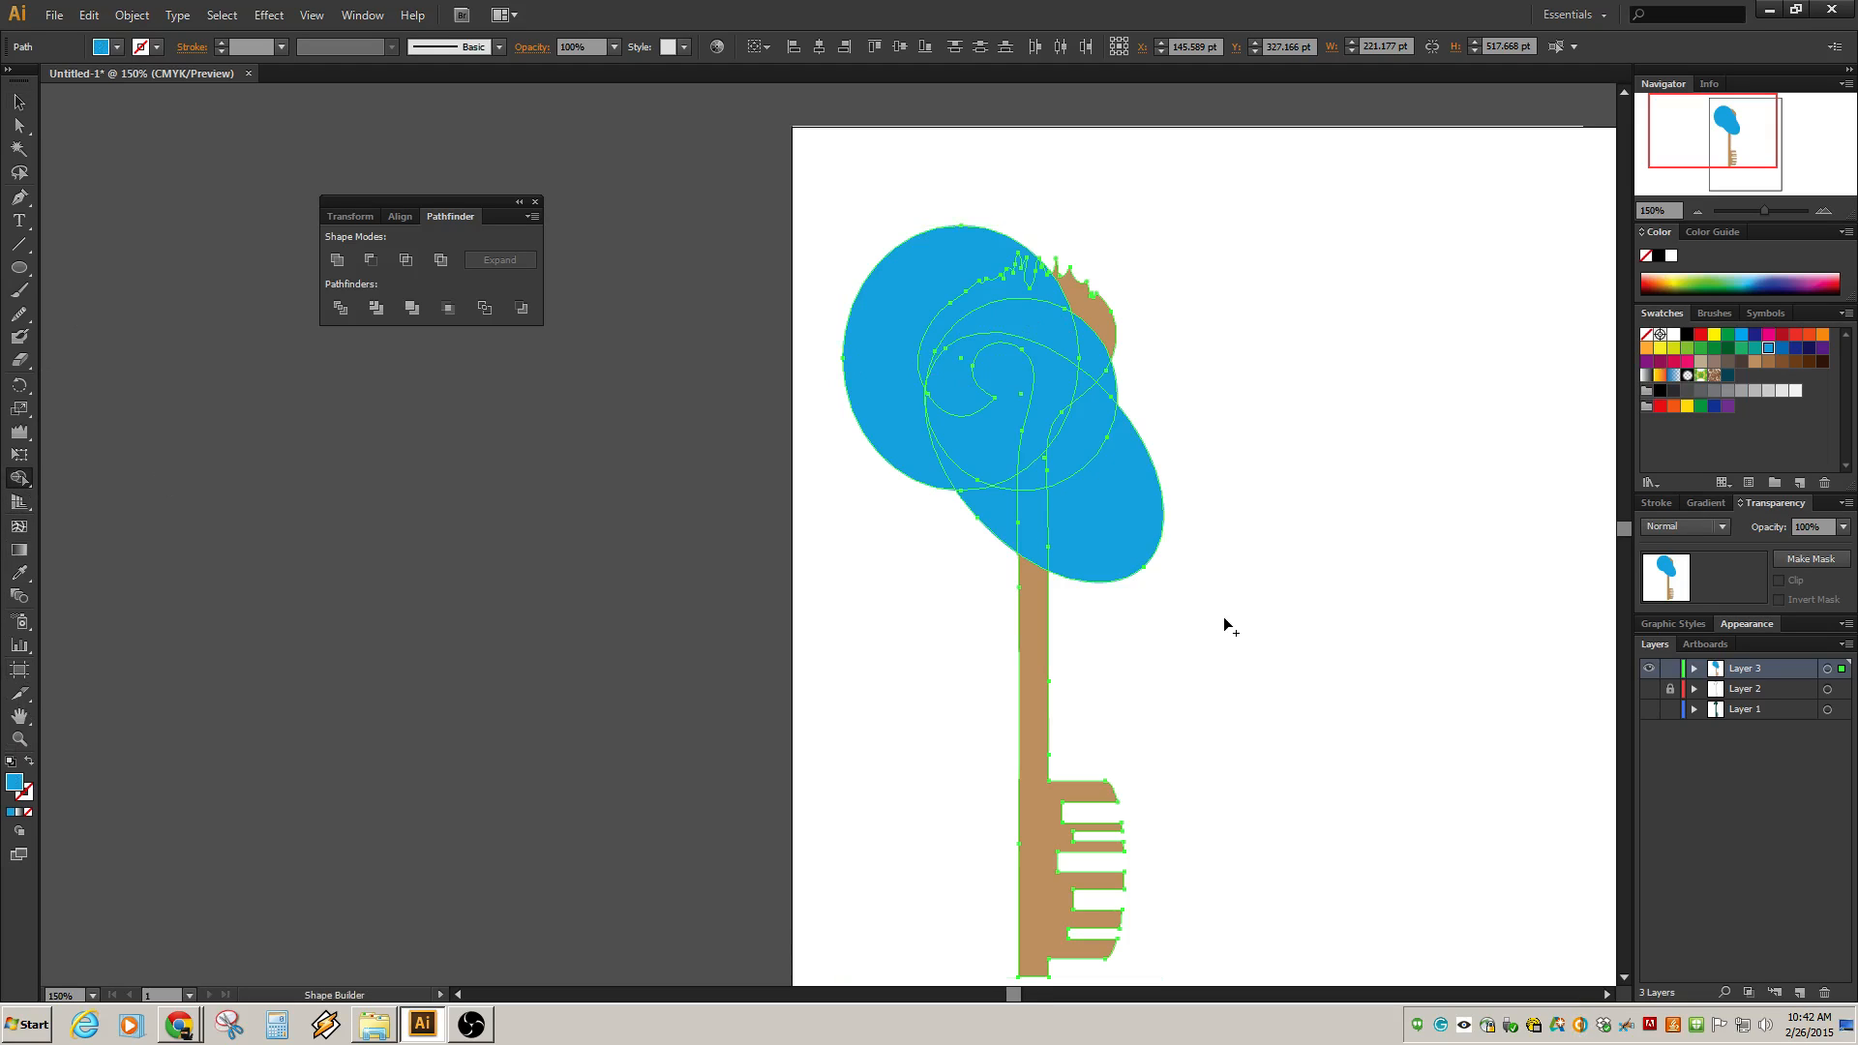
pyautogui.moveTo(1206, 614)
pyautogui.mouseDown()
pyautogui.moveTo(1096, 508)
pyautogui.moveTo(1060, 429)
pyautogui.mouseUp()
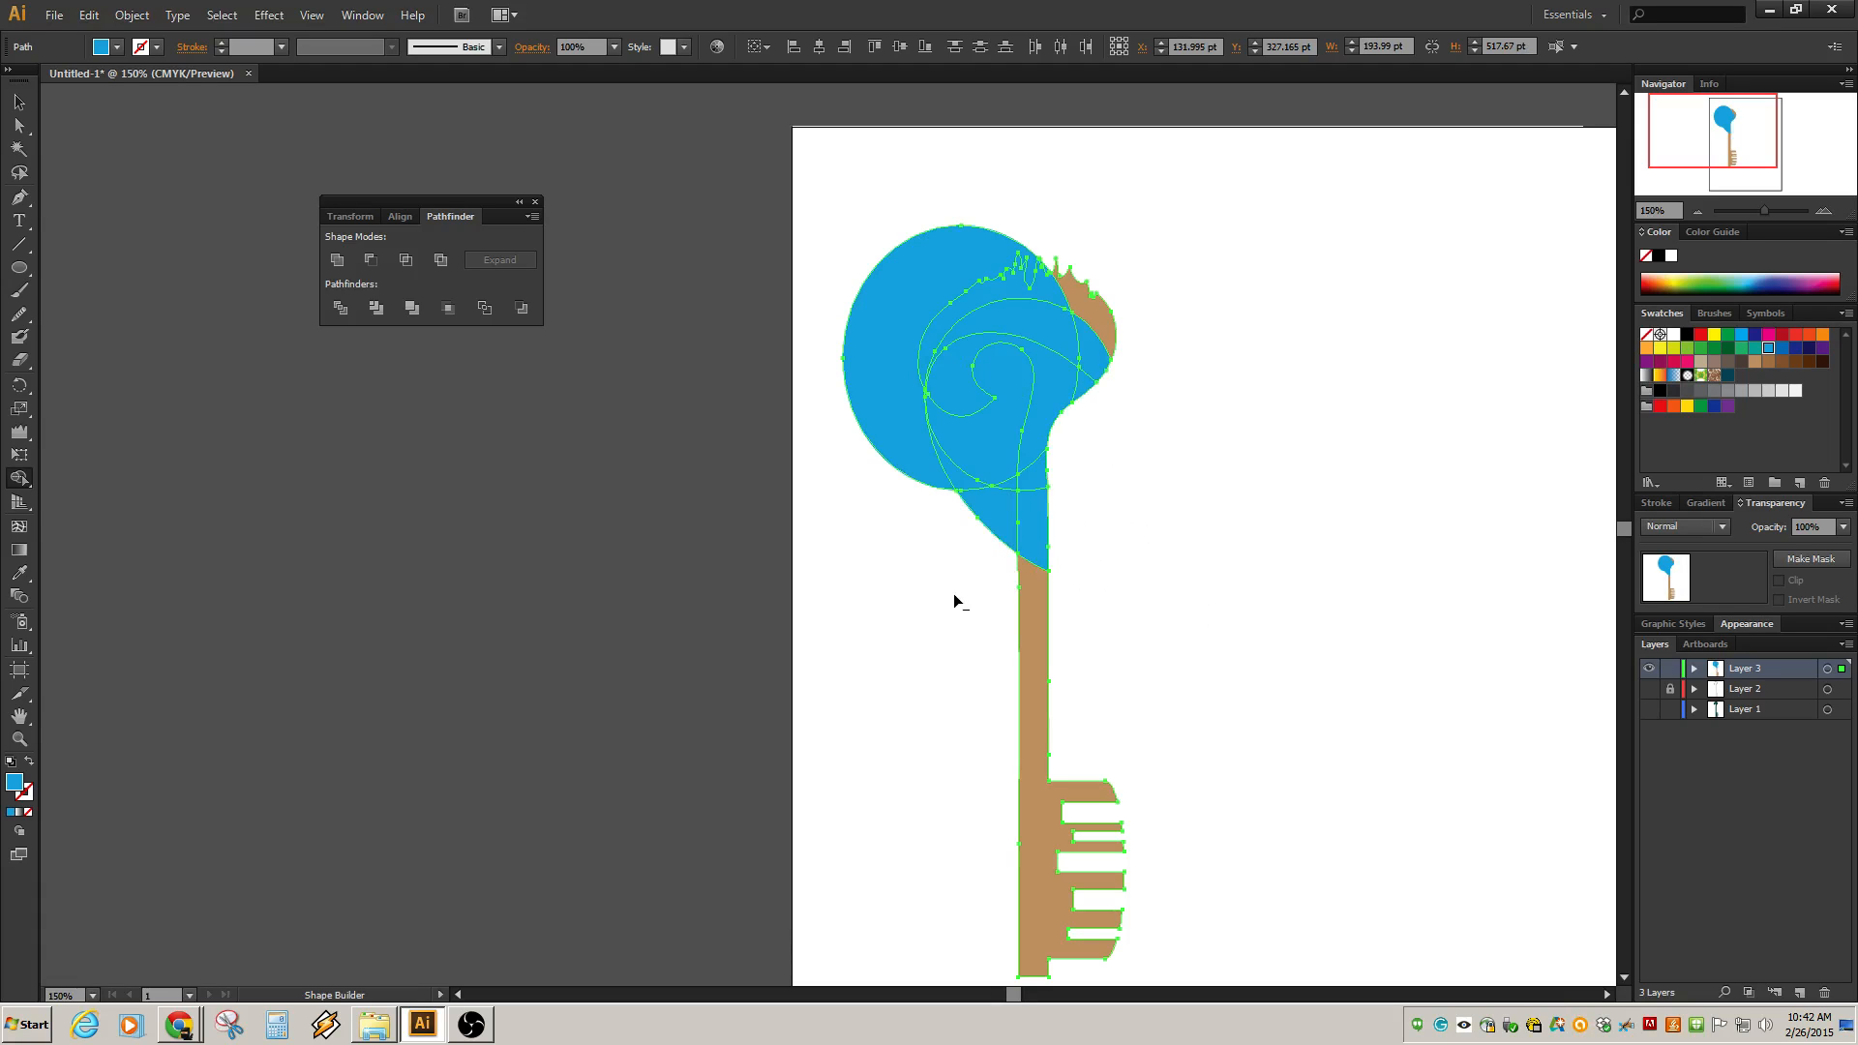
pyautogui.moveTo(955, 586)
pyautogui.mouseDown()
pyautogui.moveTo(995, 448)
pyautogui.moveTo(992, 535)
pyautogui.mouseUp()
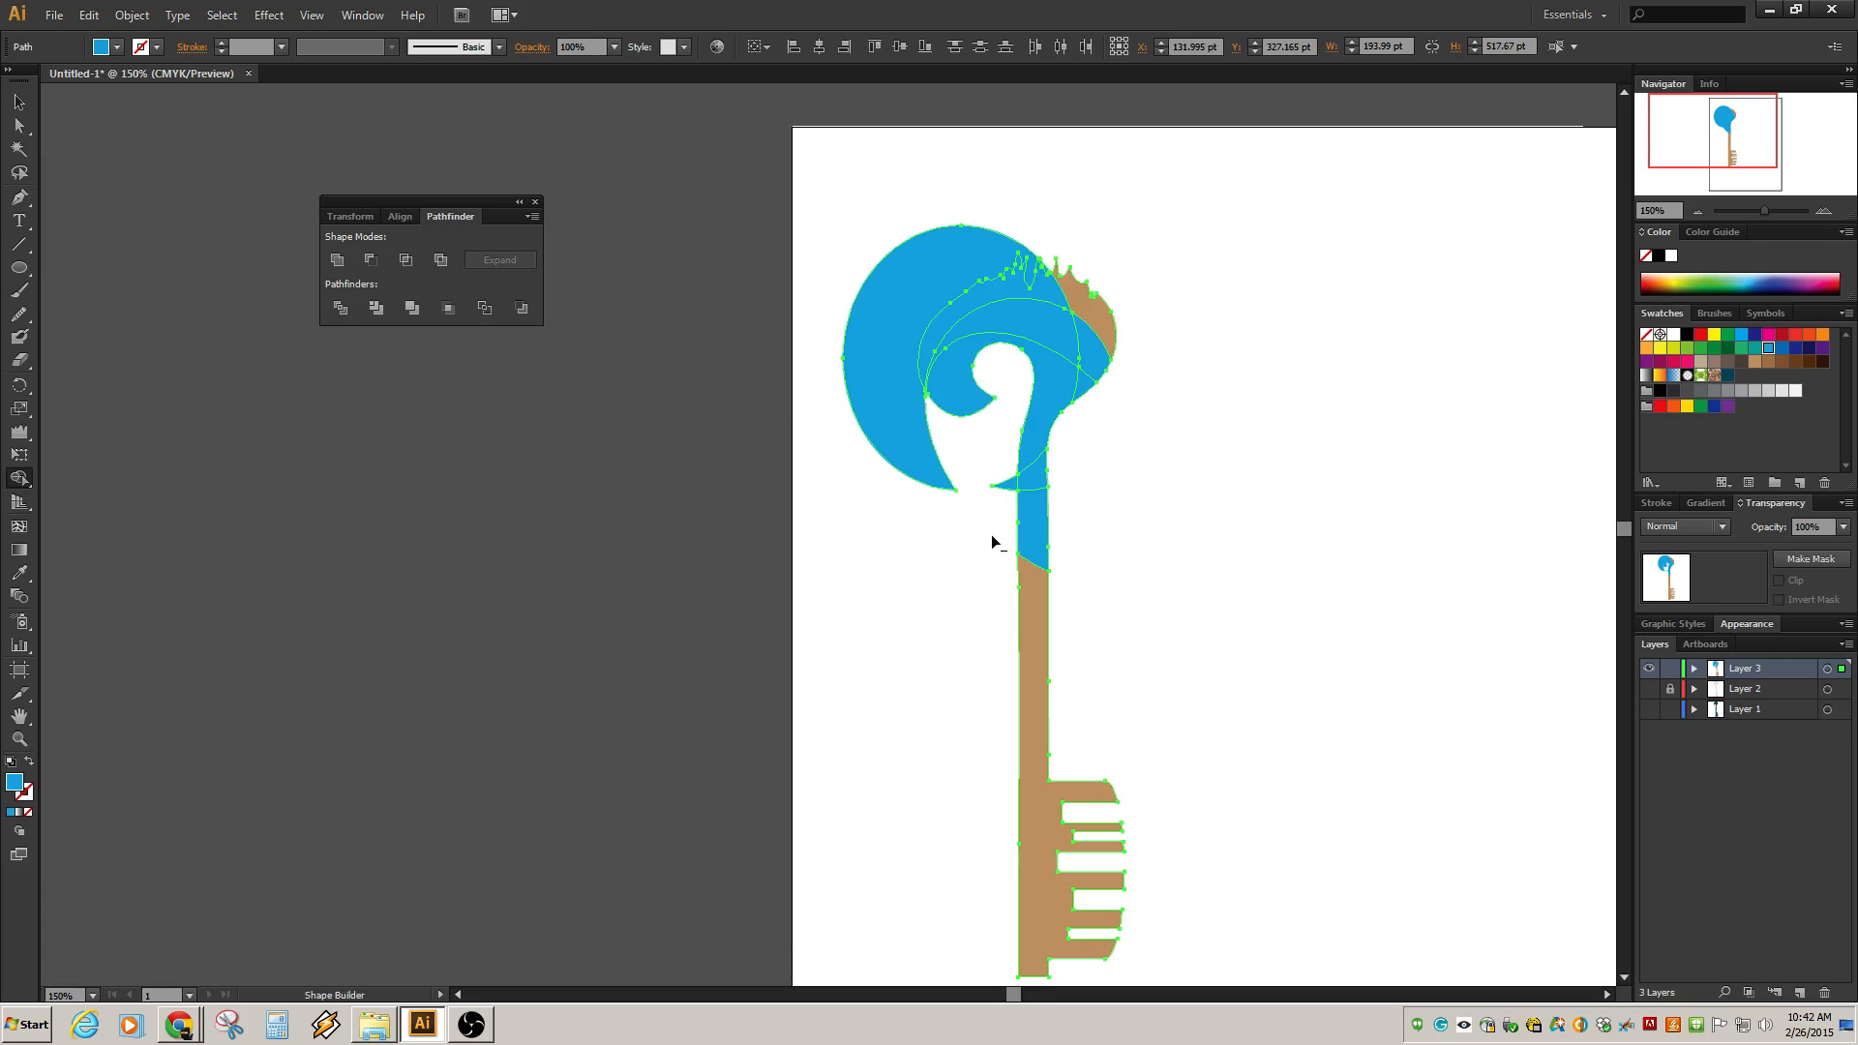
# Remove the remaining unwanted regions with the Shape Builder, leaving only a crescent along the bow's top.
pyautogui.keyDown('alt'); pyautogui.click(879, 434); pyautogui.keyUp('alt')
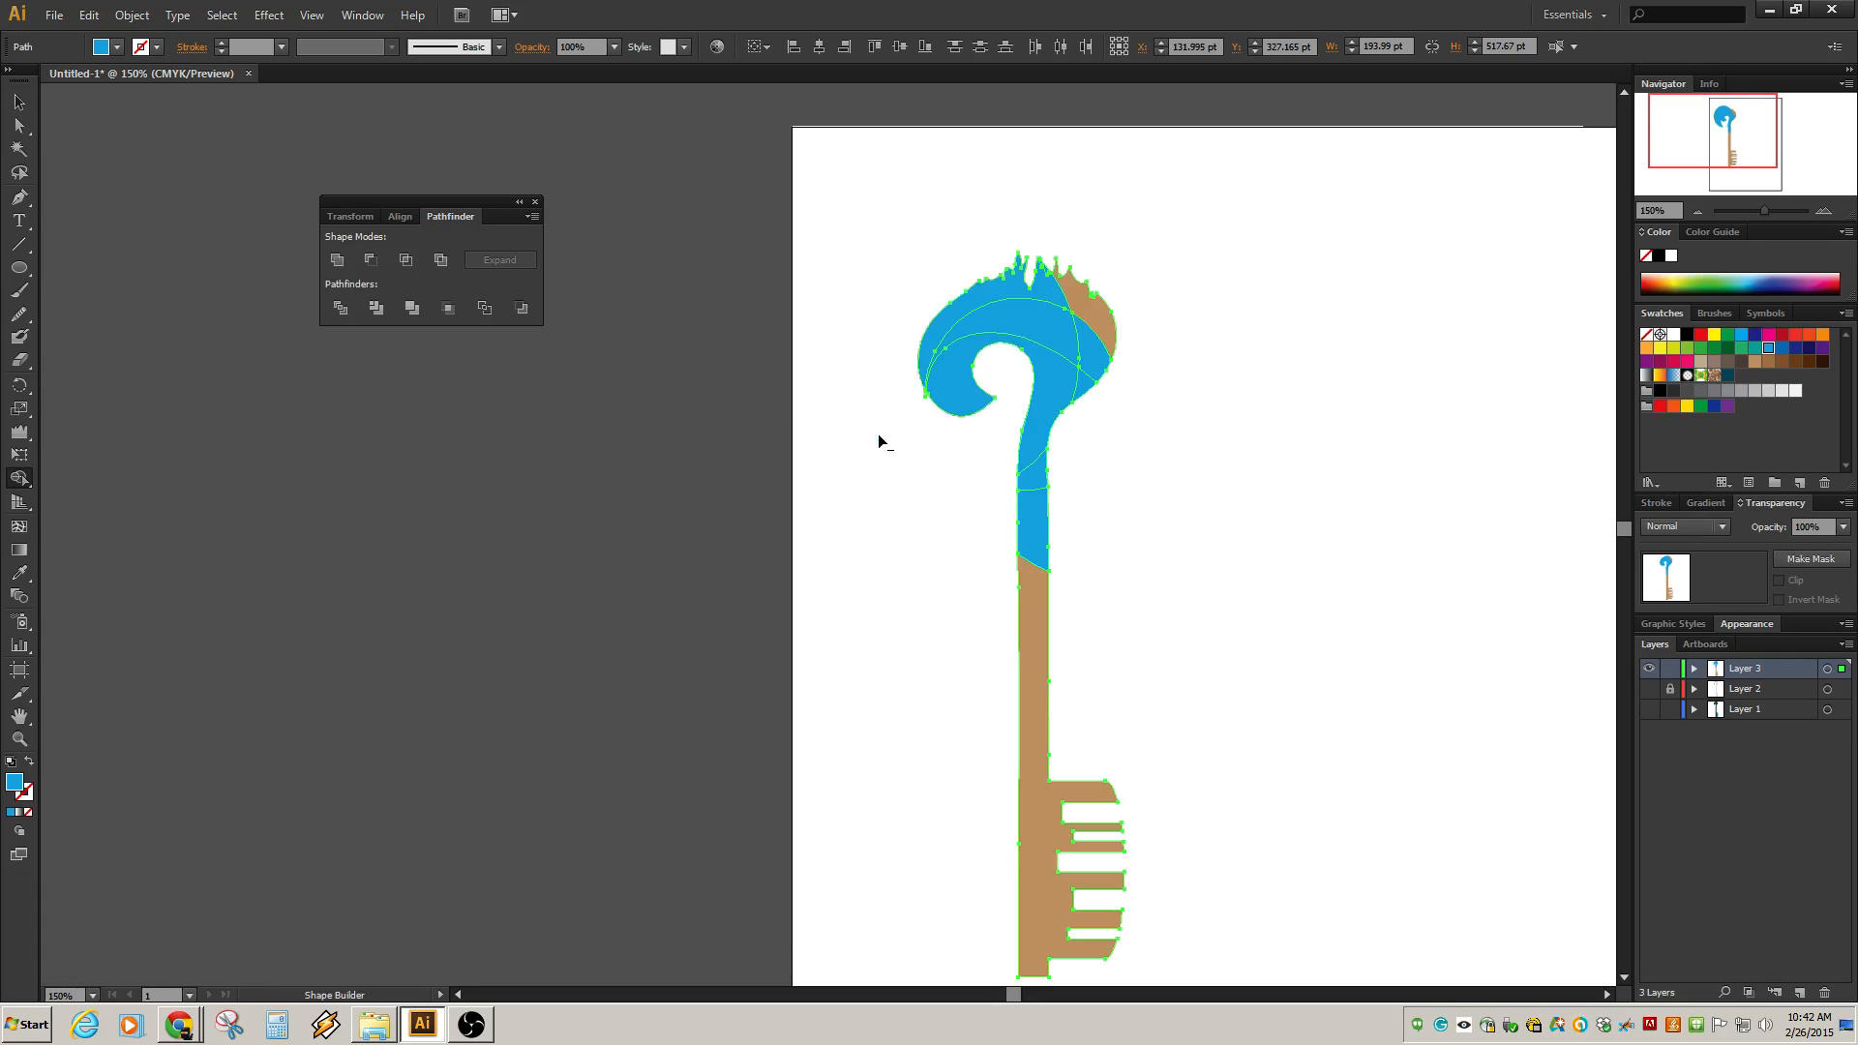
pyautogui.moveTo(961, 448)
pyautogui.mouseDown()
pyautogui.moveTo(961, 389)
pyautogui.moveTo(1016, 290)
pyautogui.moveTo(1060, 283)
pyautogui.mouseUp()
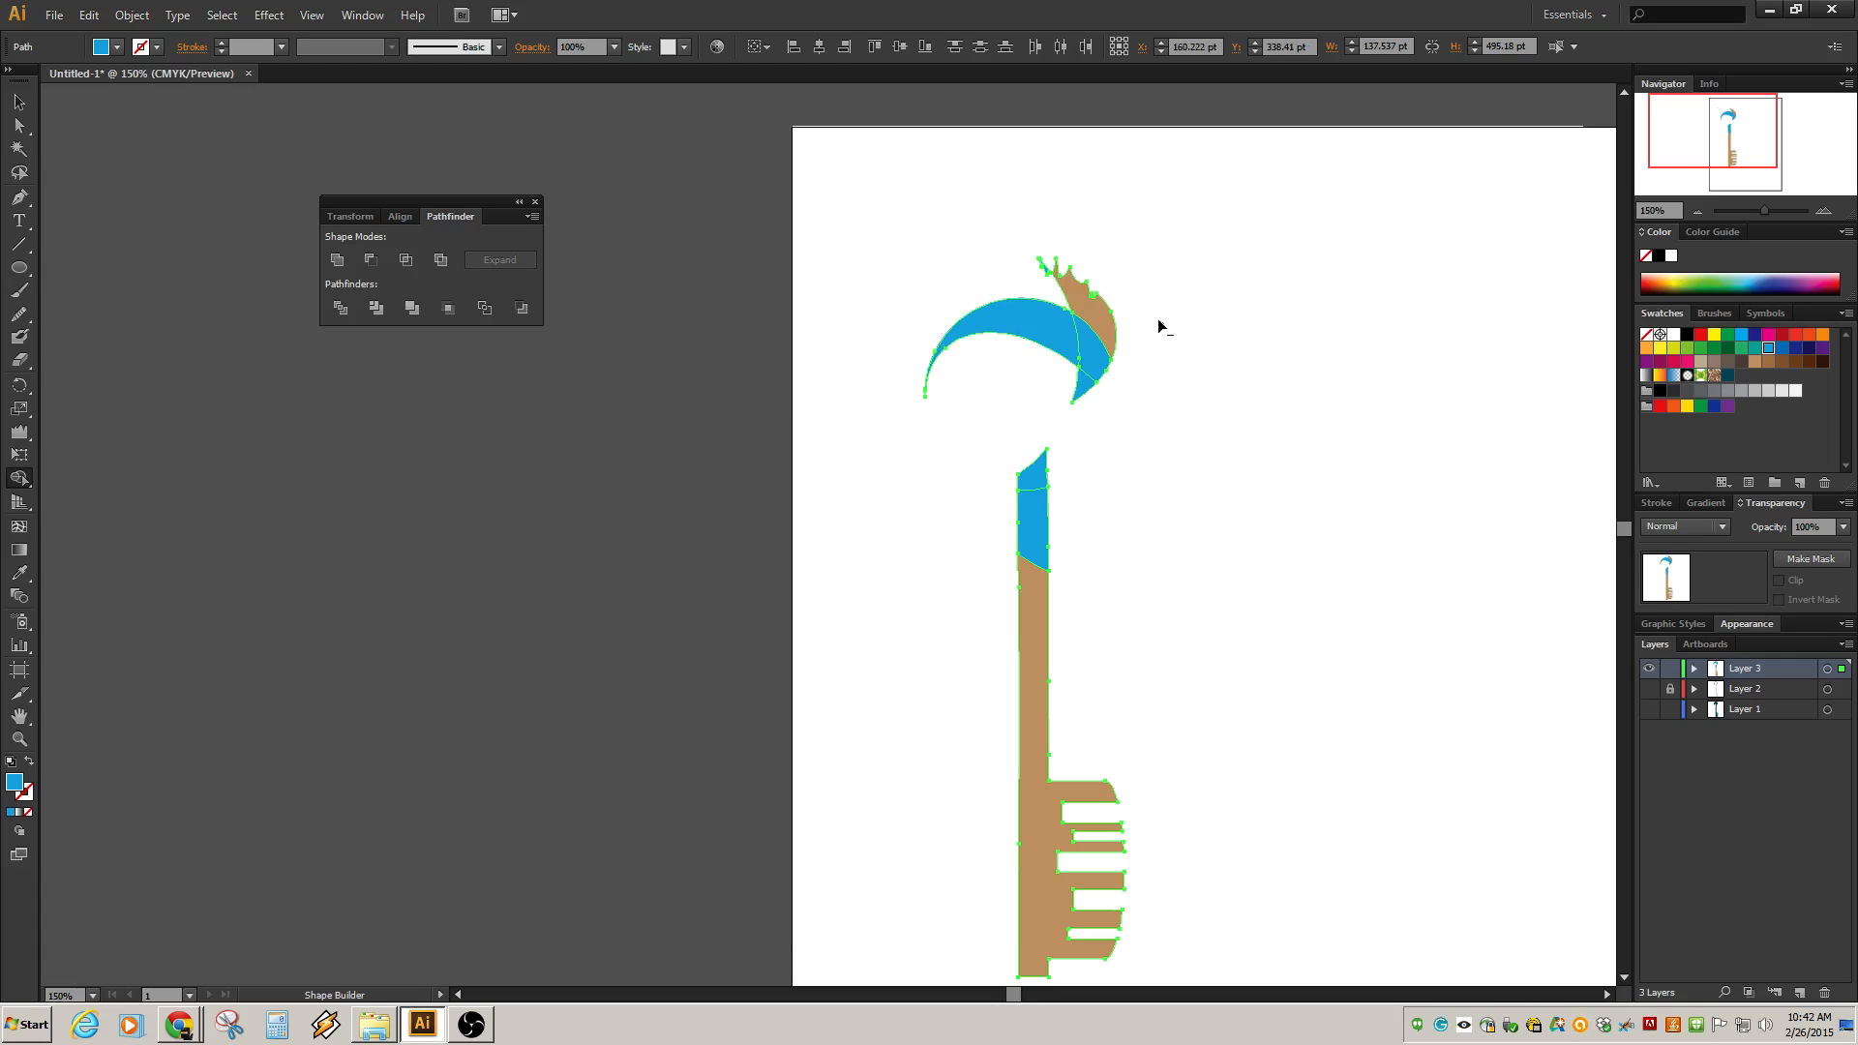
pyautogui.keyDown('alt'); pyautogui.click(1080, 304); pyautogui.keyUp('alt')
pyautogui.keyDown('alt'); pyautogui.click(1102, 372); pyautogui.keyUp('alt')
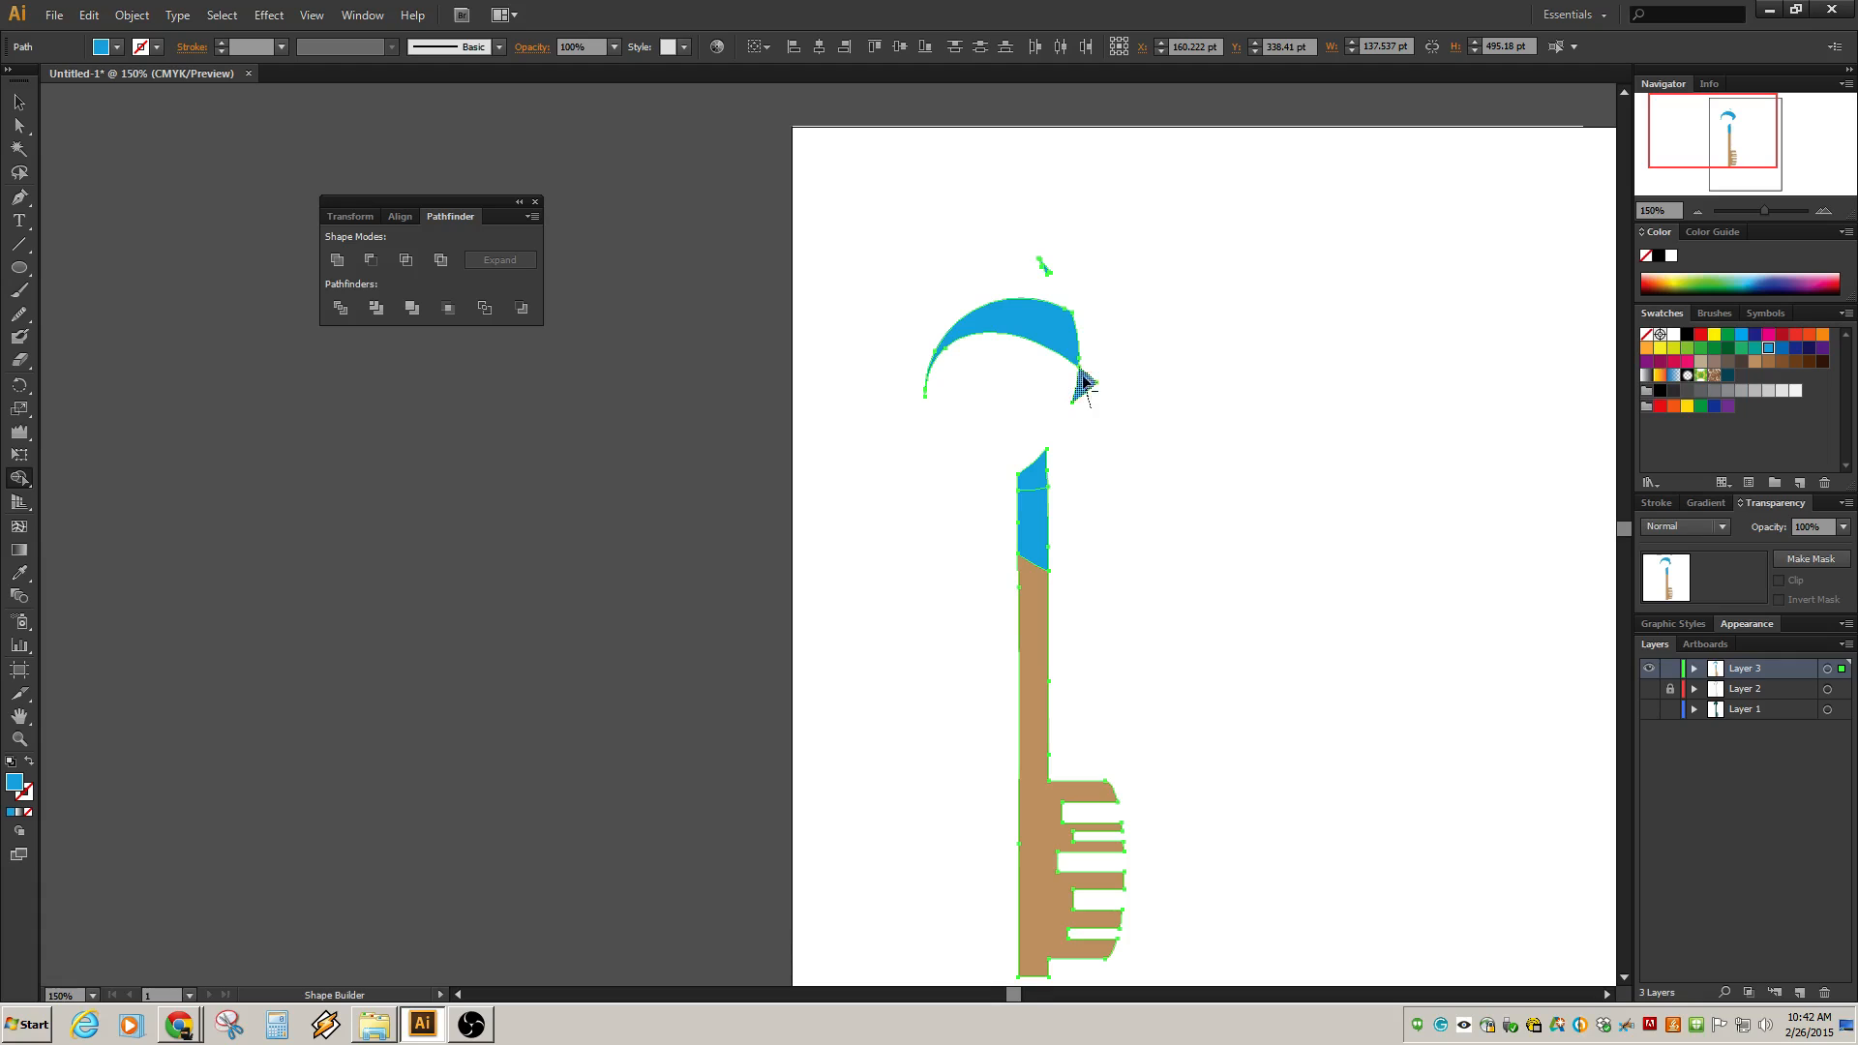
pyautogui.keyDown('alt'); pyautogui.click(1082, 383); pyautogui.keyUp('alt')
pyautogui.moveTo(1030, 426); pyautogui.dragTo(1045, 748)
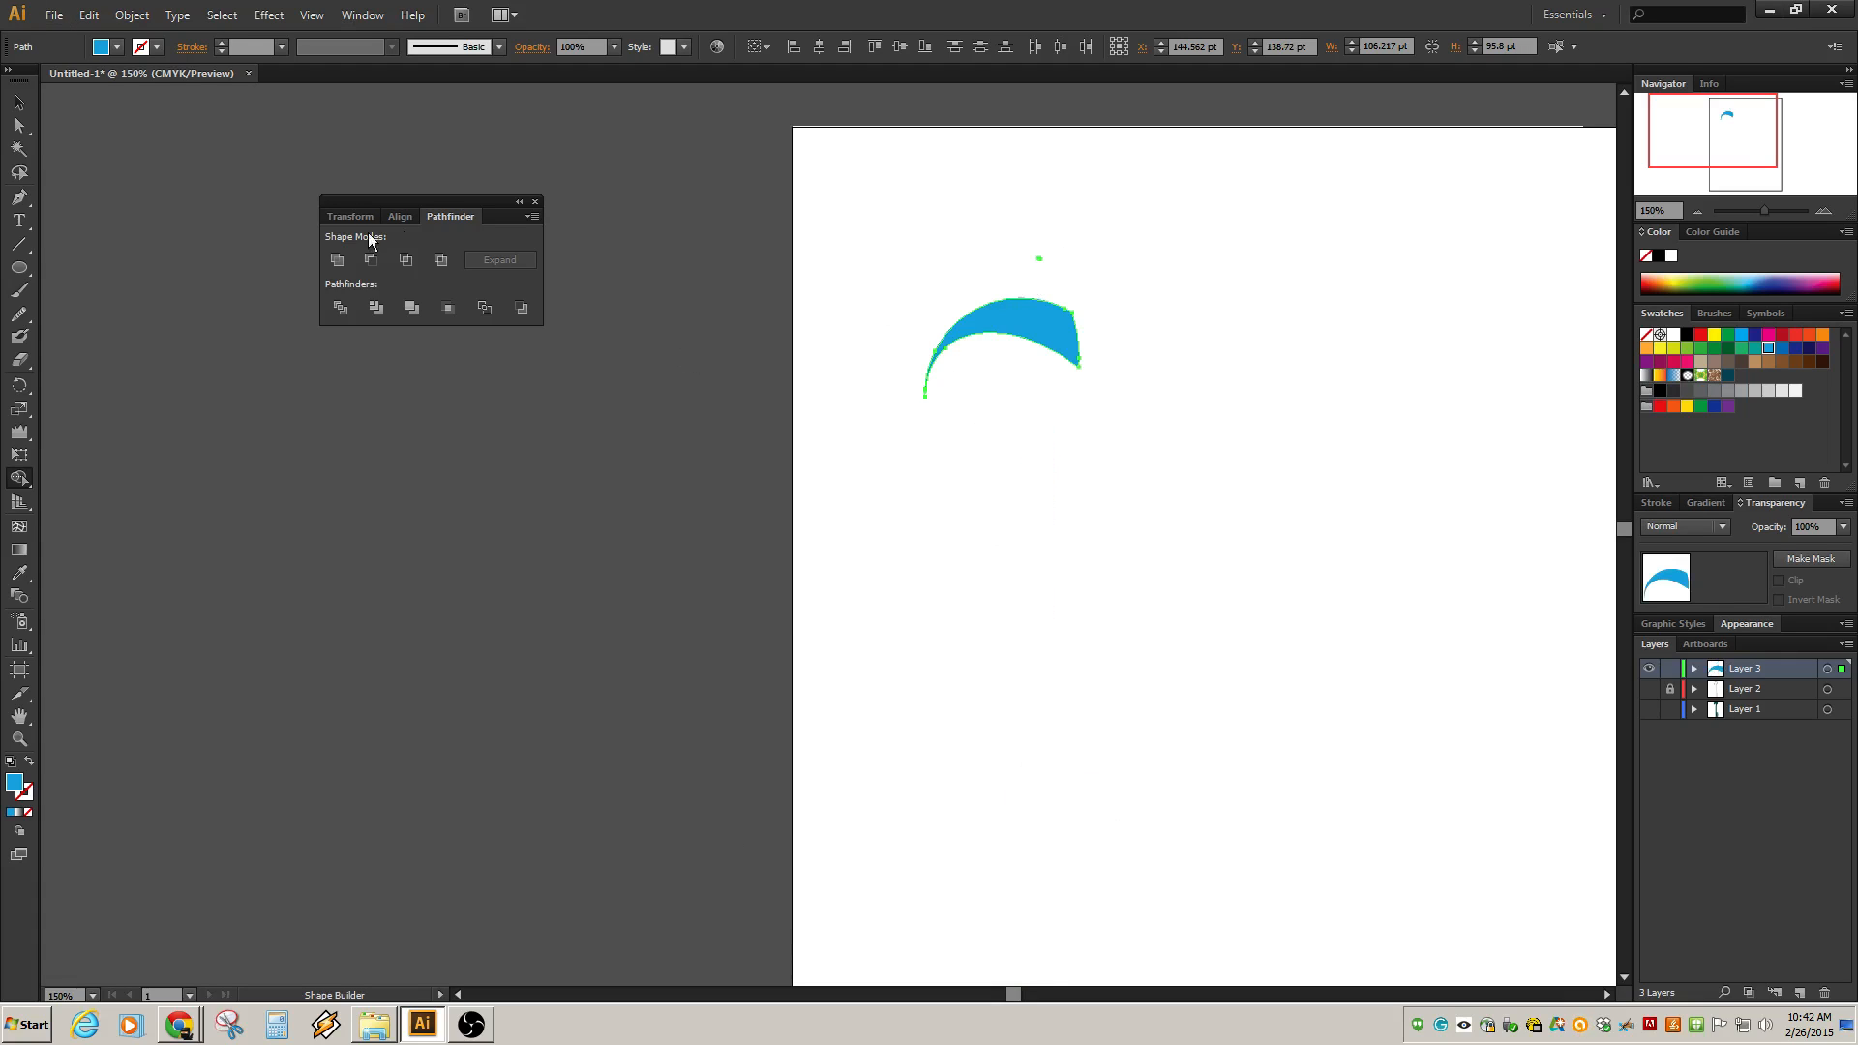
# Fill the crescent with the tan swatch.
pyautogui.click(1755, 361)
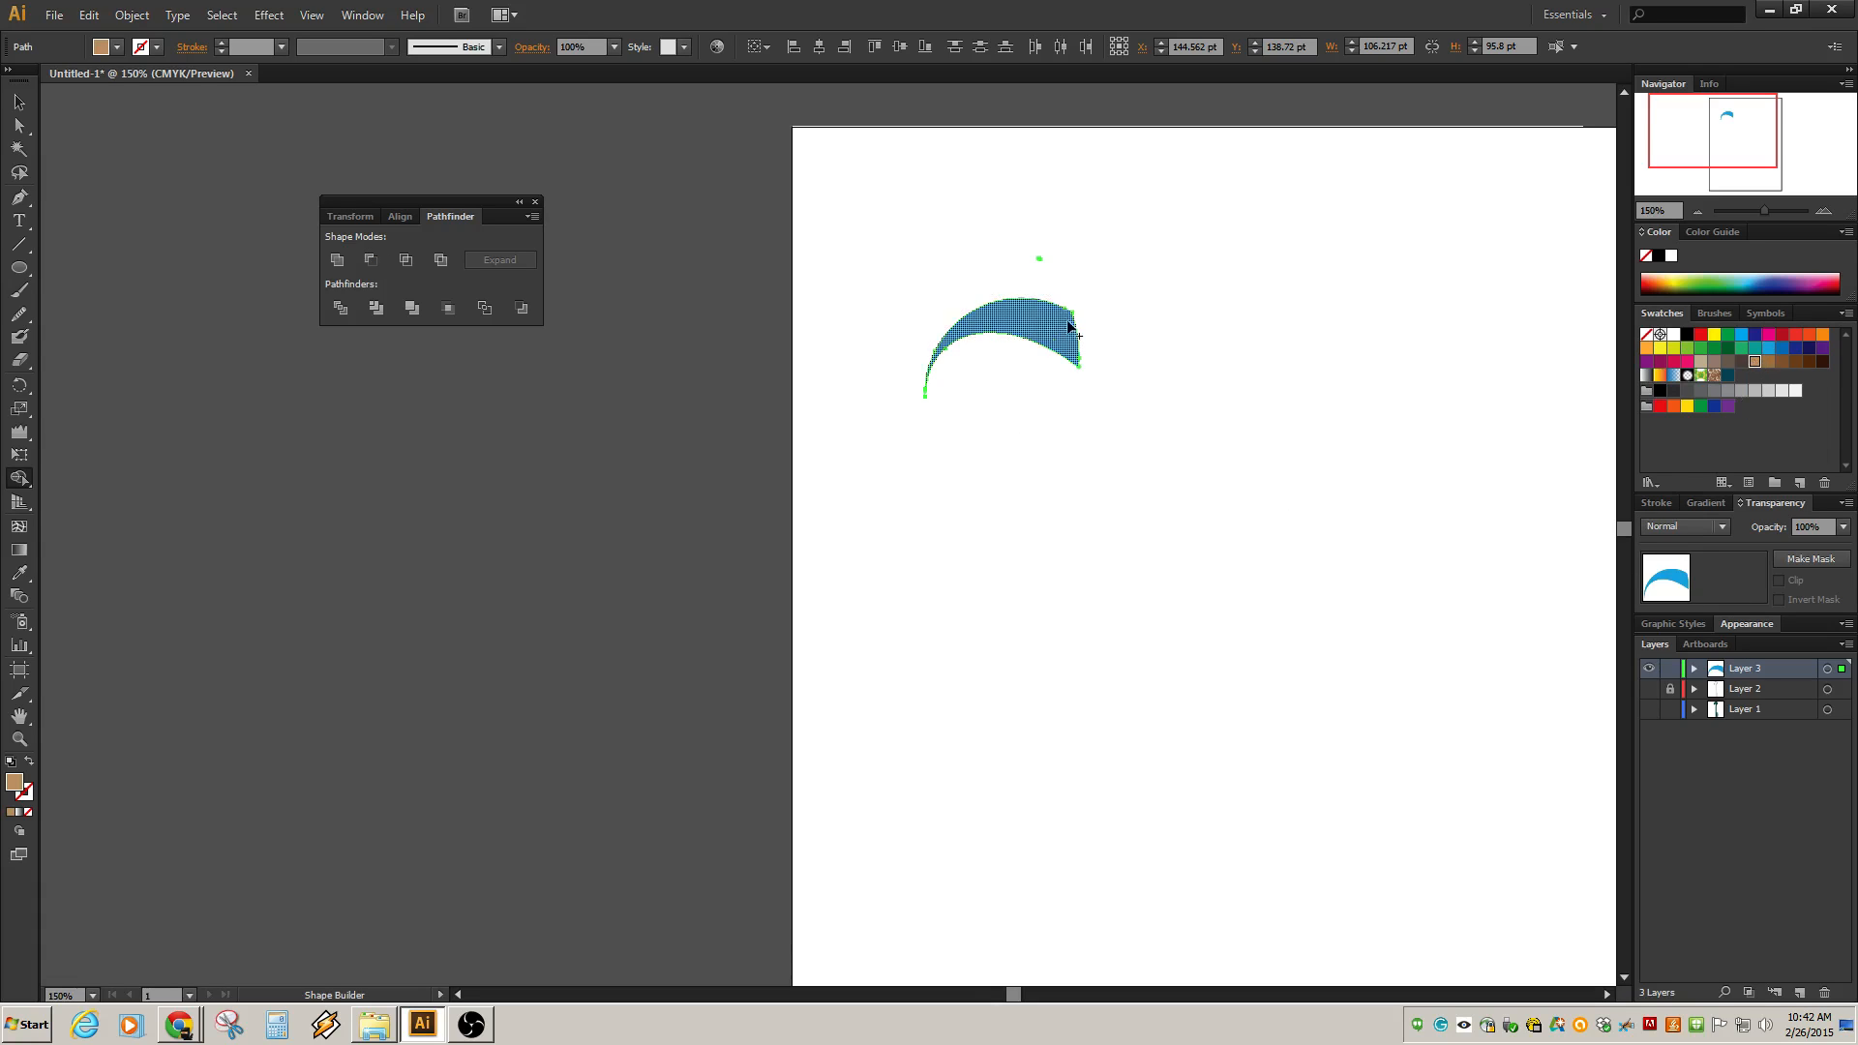
pyautogui.press('v')
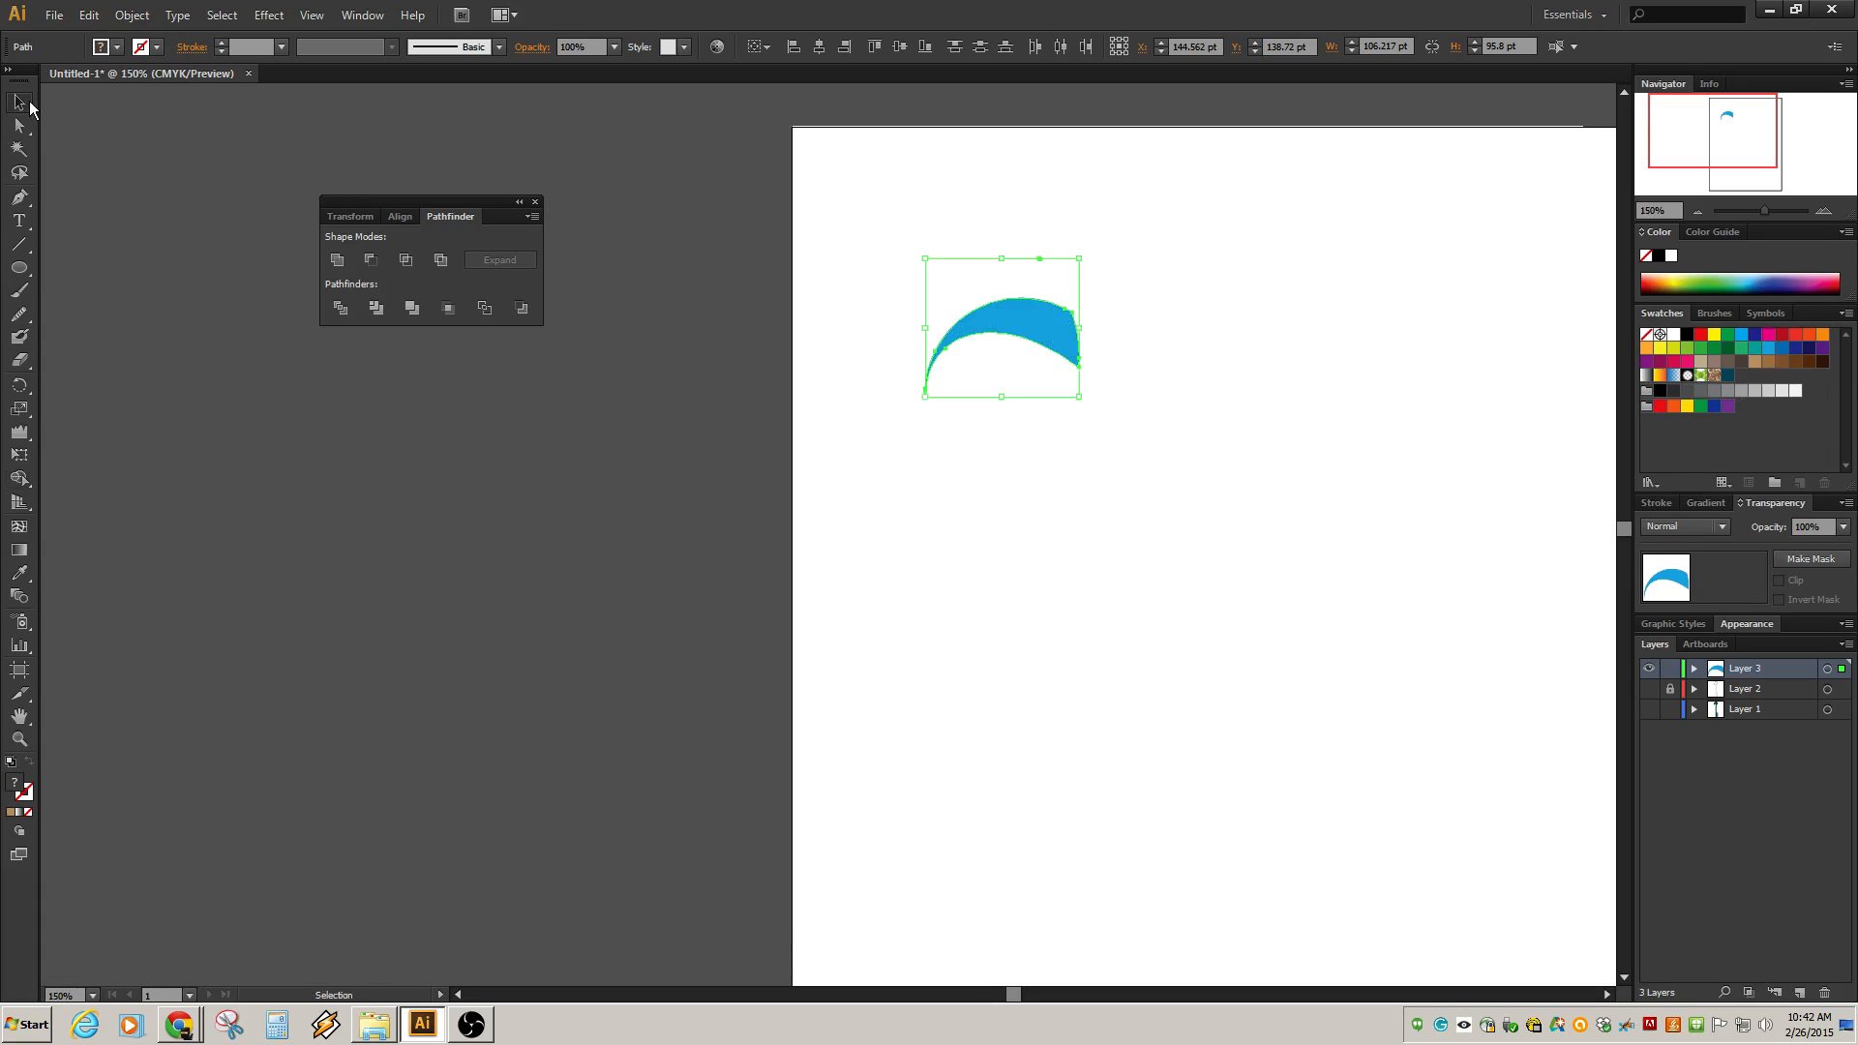
pyautogui.click(1755, 362)
pyautogui.click(1062, 290)
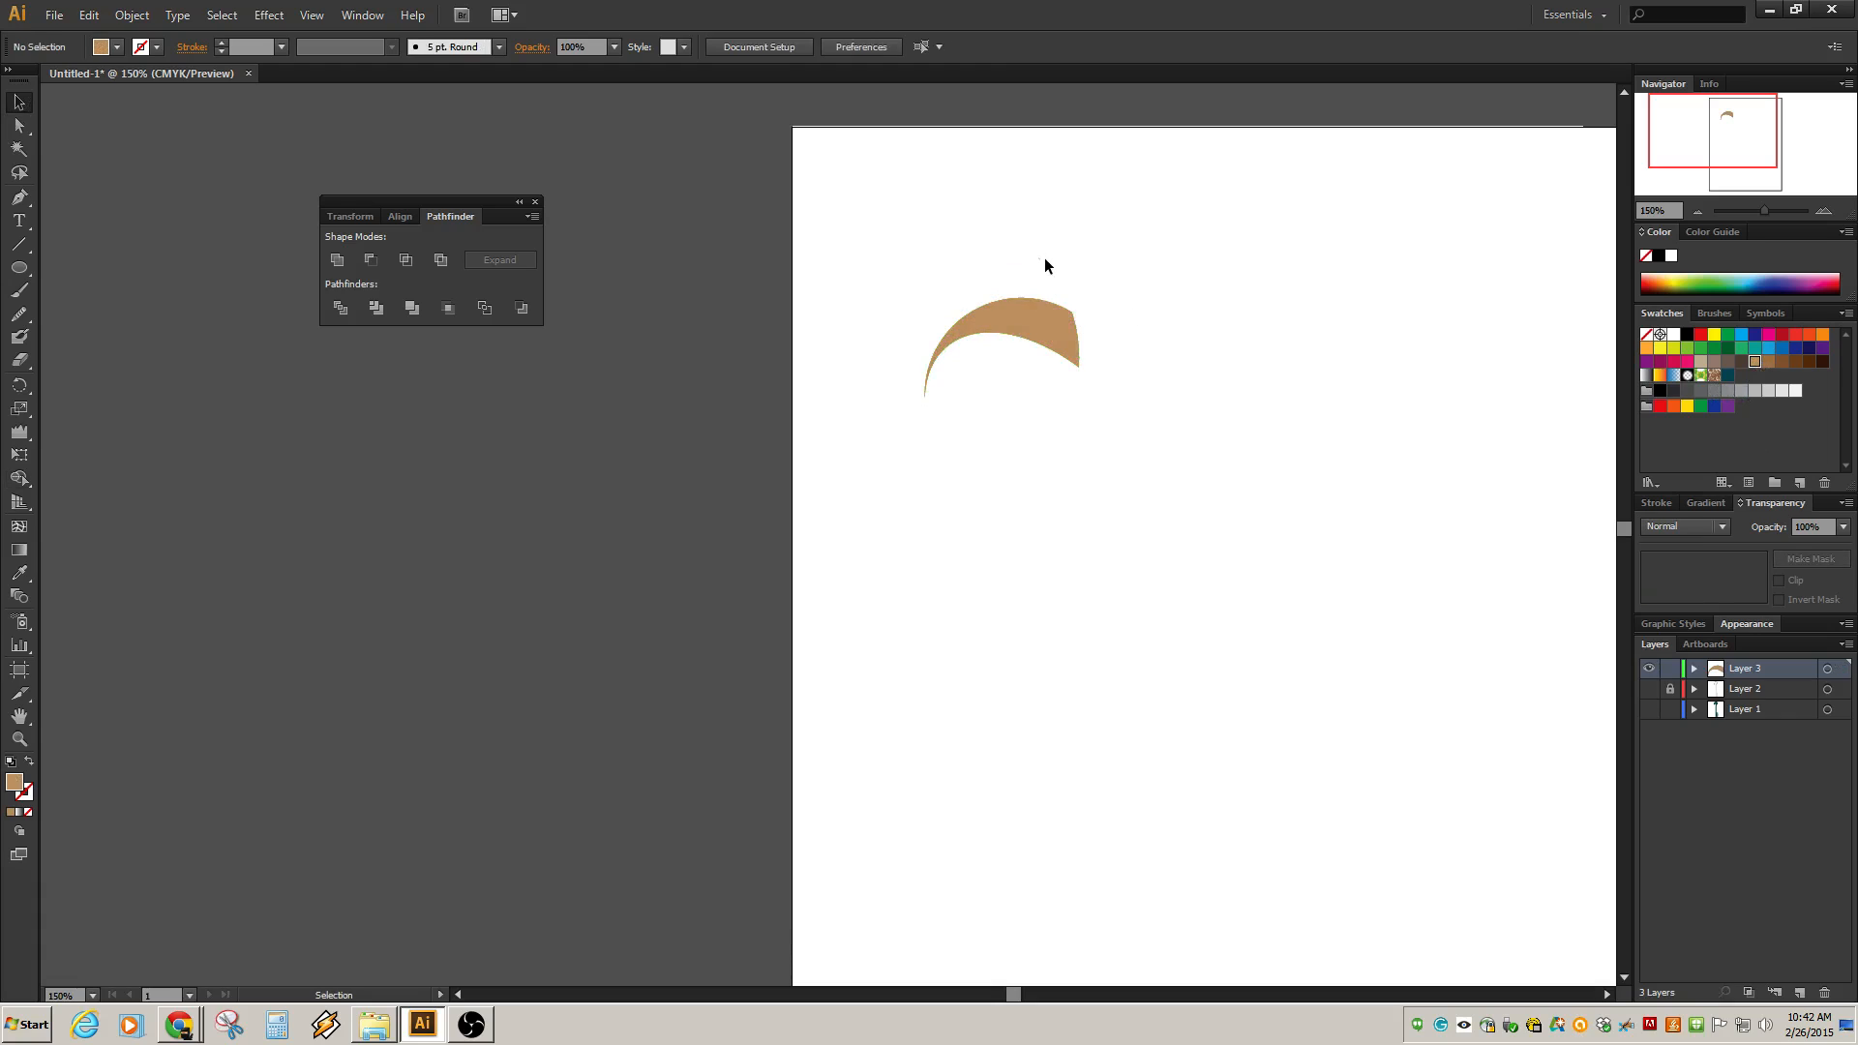
# Delete the small leftover fragment above the crescent.
pyautogui.click(1043, 257)
pyautogui.press('Delete')
pyautogui.click(1035, 336)
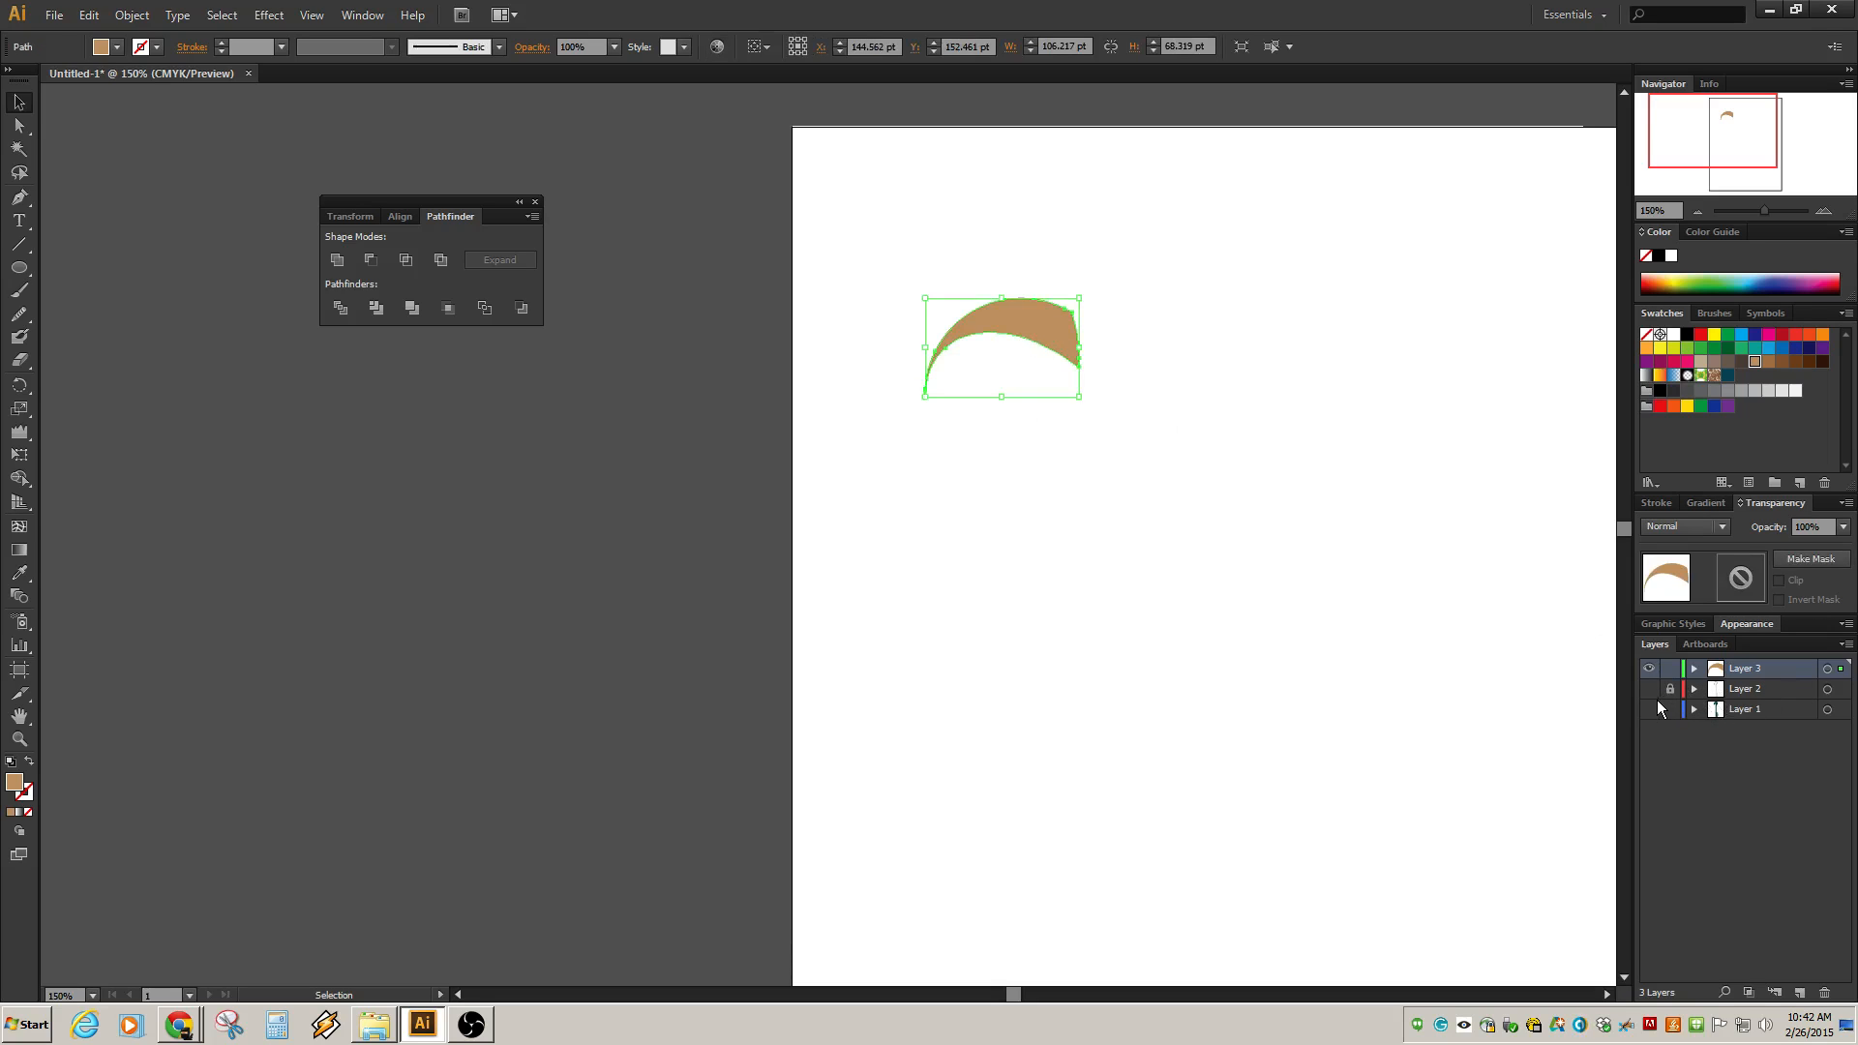
# Make Layer 2 and Layer 1 visible again.
pyautogui.click(1649, 691)
pyautogui.click(1649, 711)
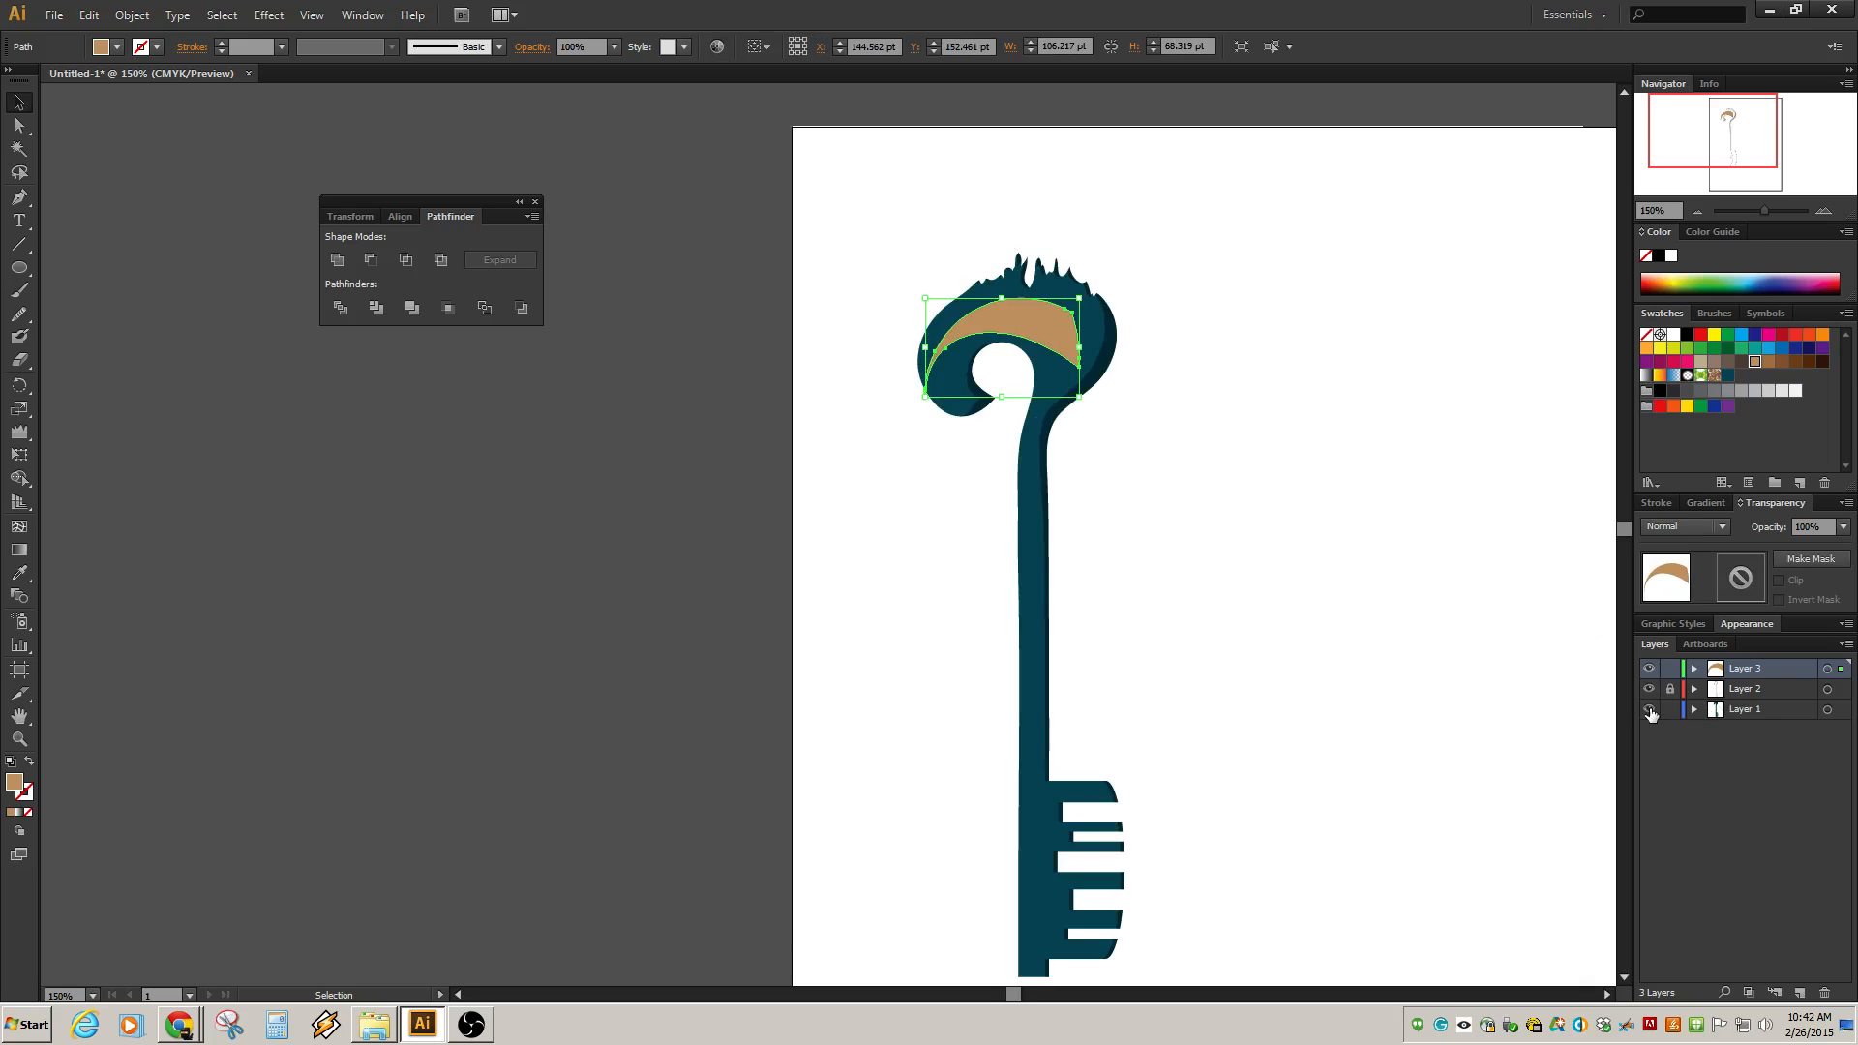
# Zoom in on the crescent's lower tip and try adjusting its anchor point, undoing the changes.
pyautogui.click(1326, 451)
pyautogui.click(1031, 331)
pyautogui.click(19, 126)
pyautogui.click(867, 505)
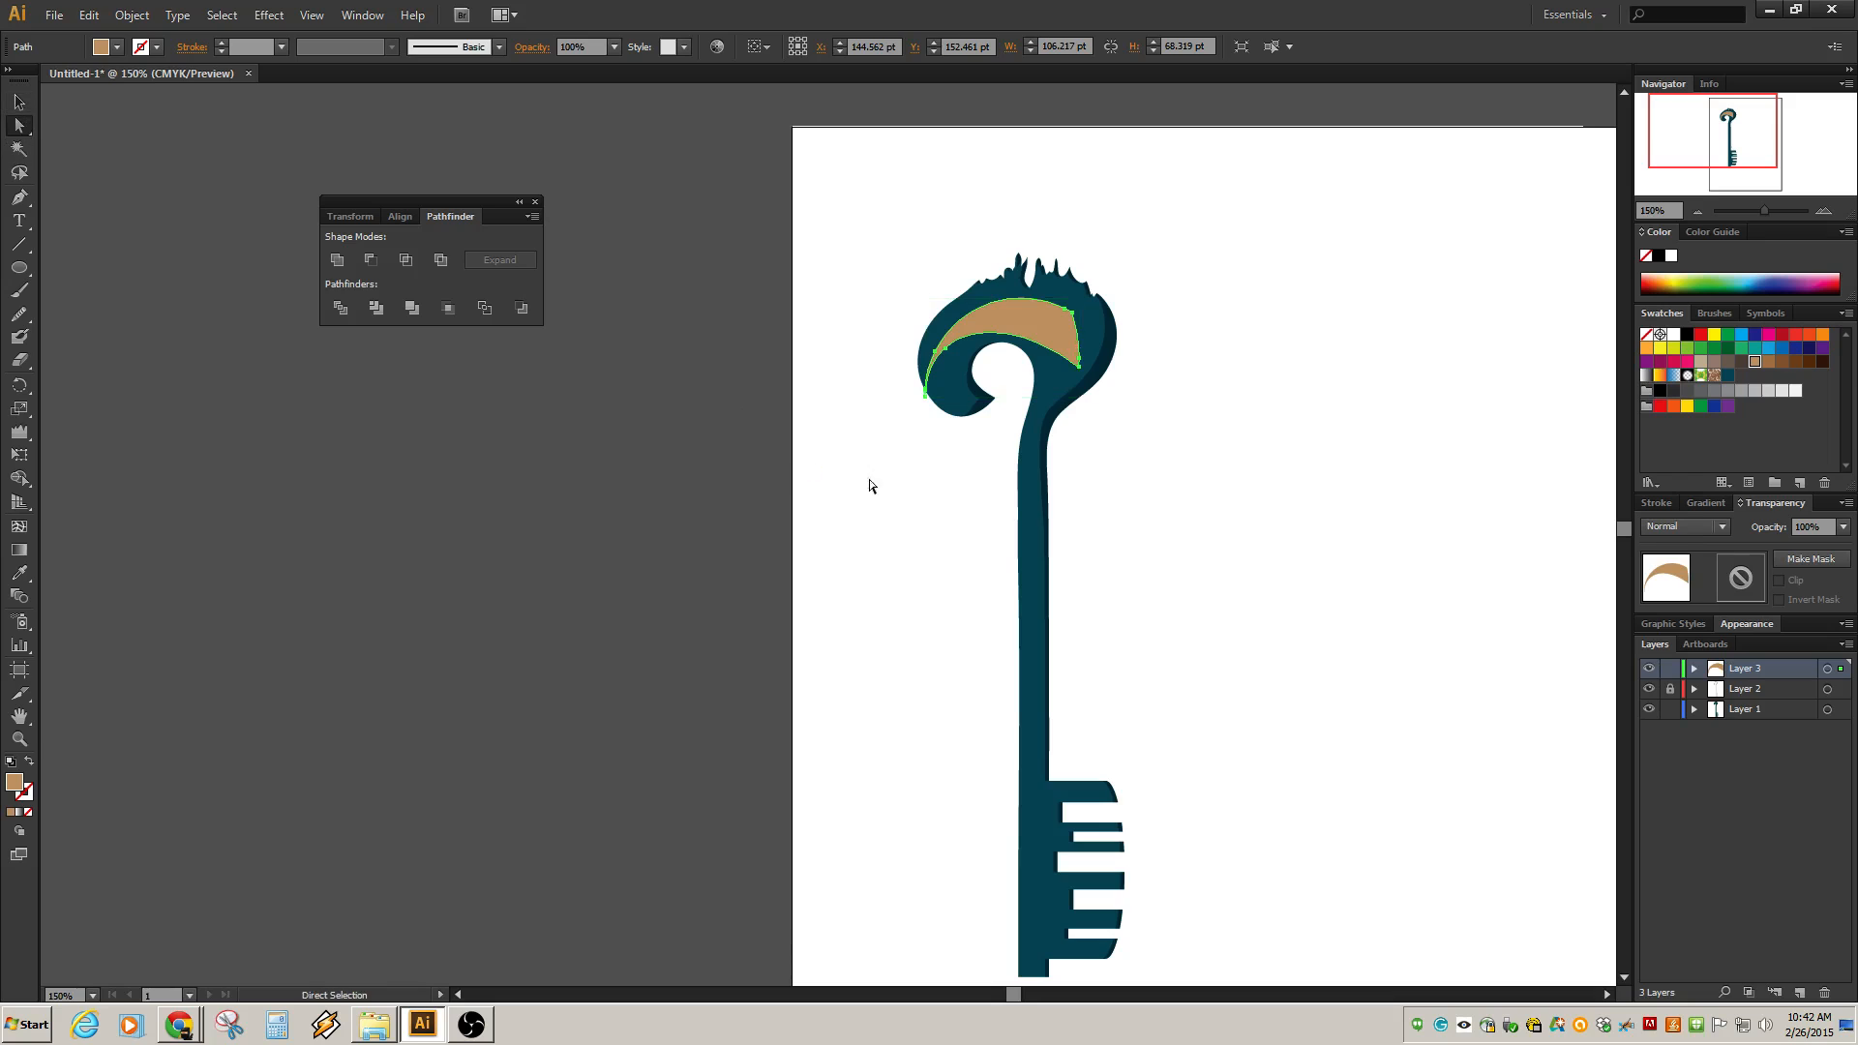
pyautogui.click(927, 399)
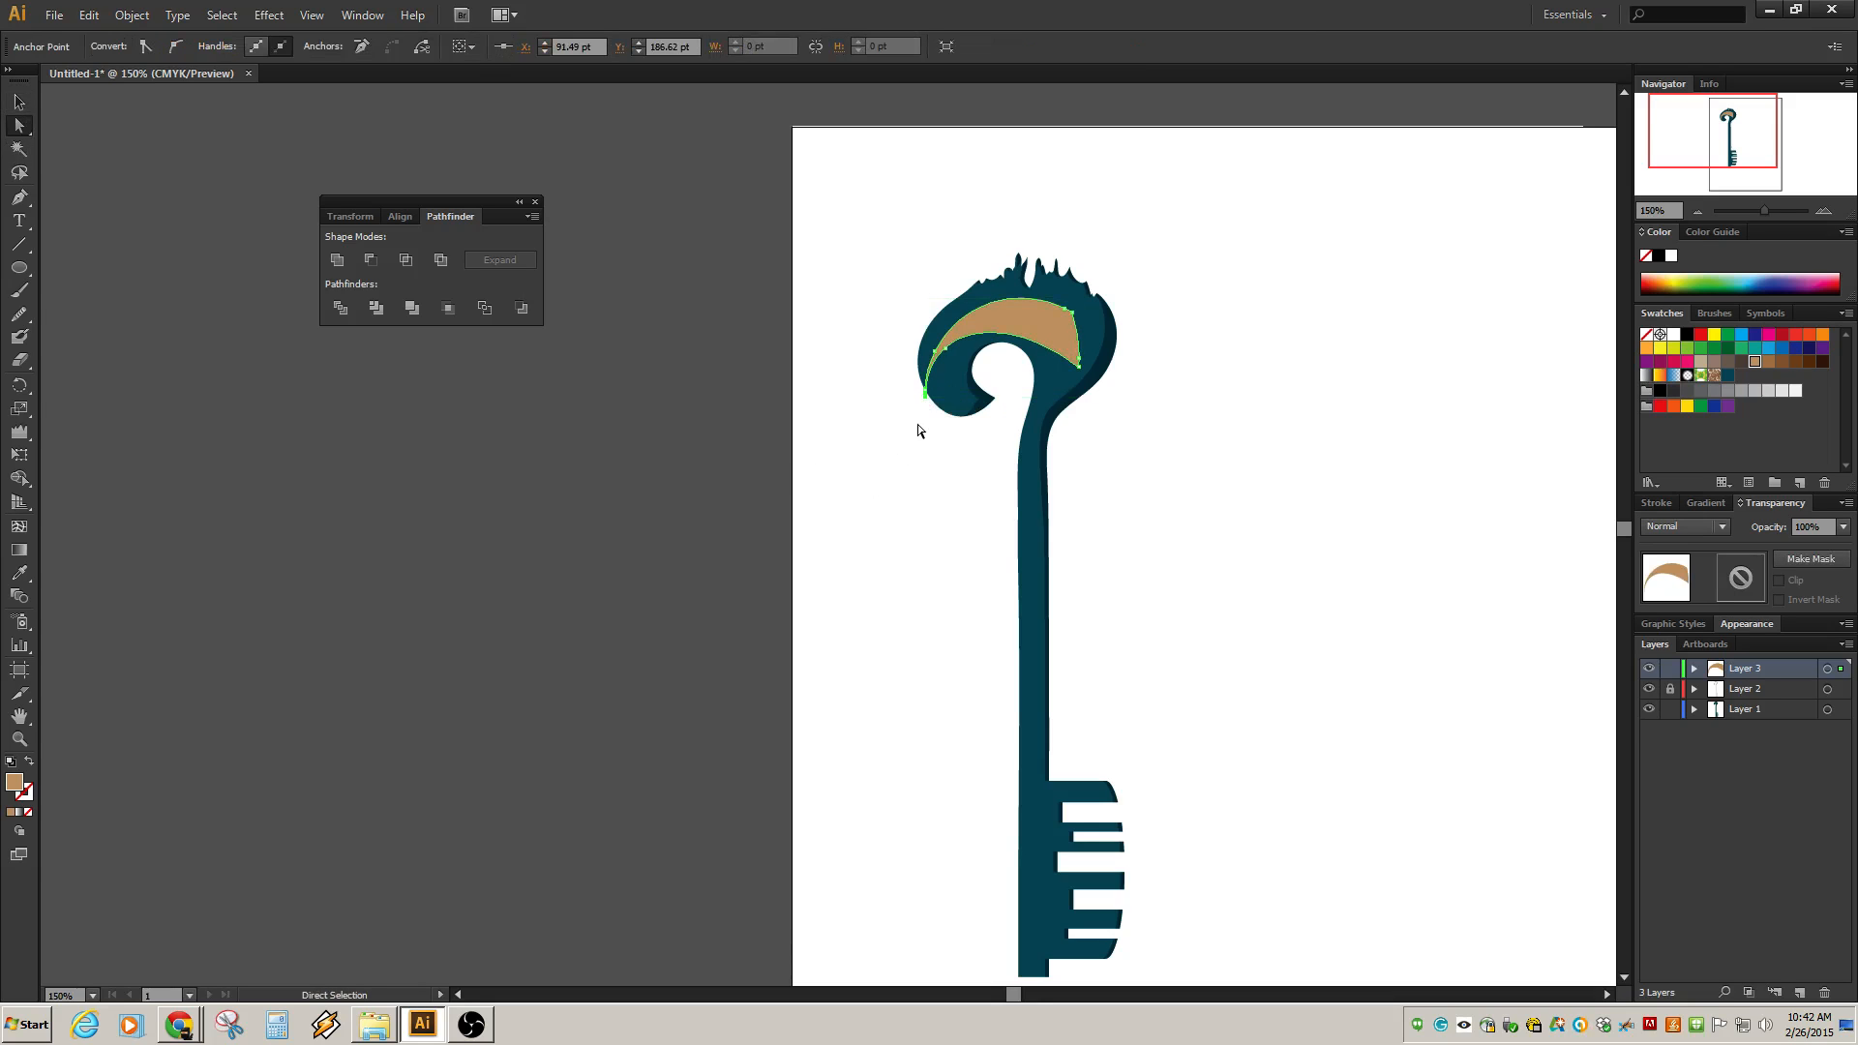
pyautogui.scroll(6, 934, 397)
pyautogui.scroll(-1, 925, 408)
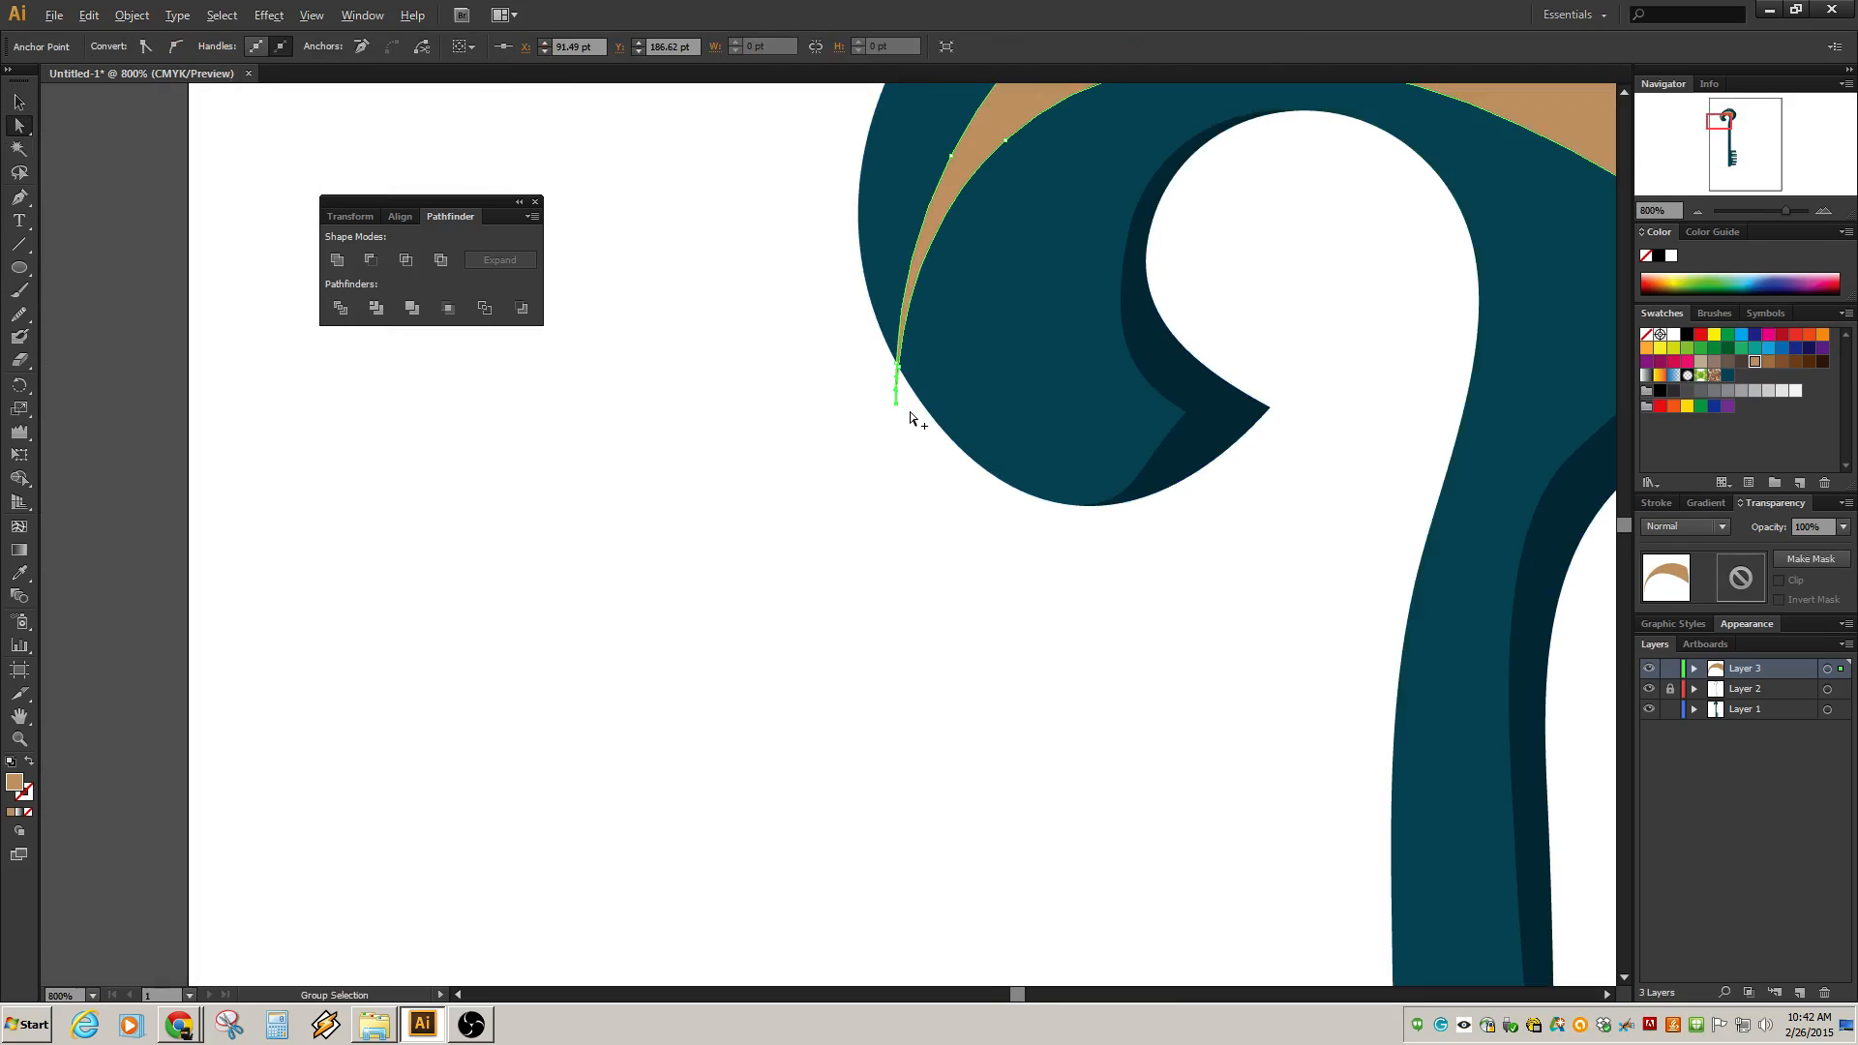
pyautogui.moveTo(856, 354); pyautogui.dragTo(917, 422)
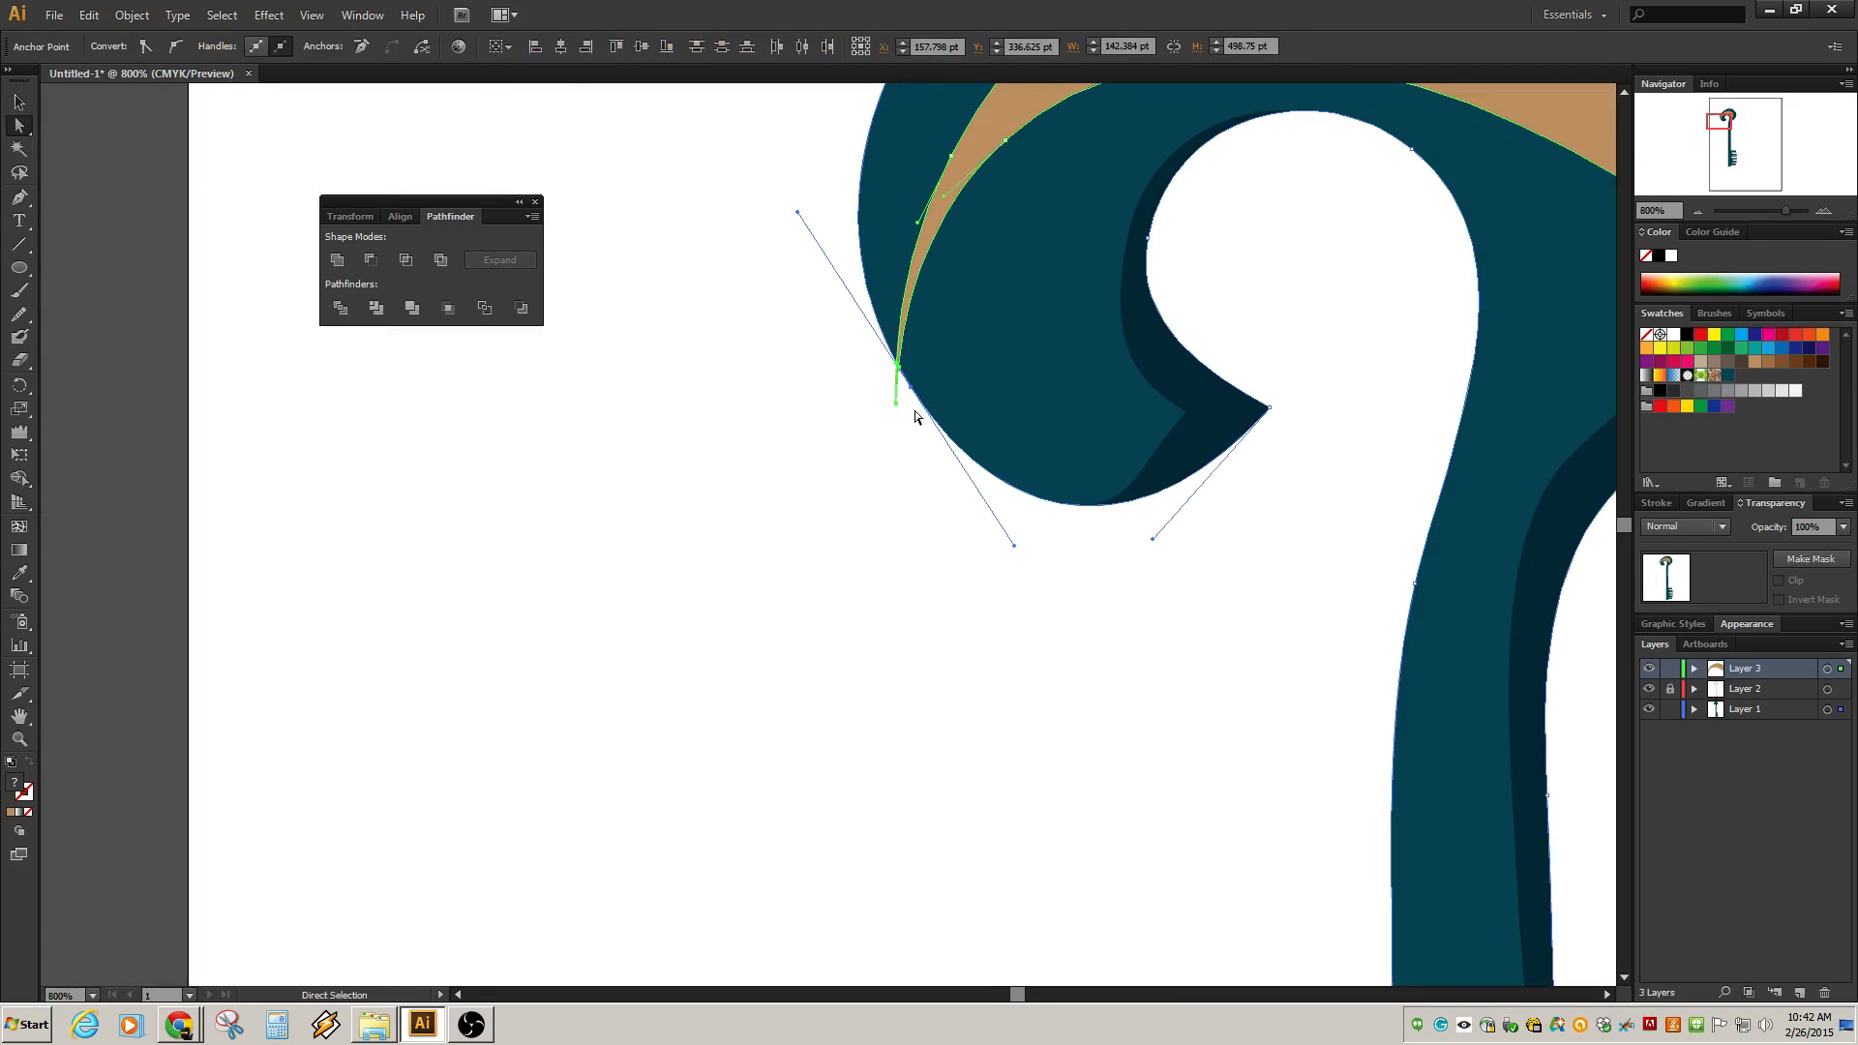
pyautogui.keyDown('shift'); pyautogui.click(936, 419); pyautogui.keyUp('shift')
pyautogui.moveTo(896, 402)
pyautogui.mouseDown()
pyautogui.moveTo(995, 381)
pyautogui.moveTo(901, 404)
pyautogui.mouseUp()
pyautogui.hotkey('ctrl', 'z')
pyautogui.hotkey('ctrl', 'z')
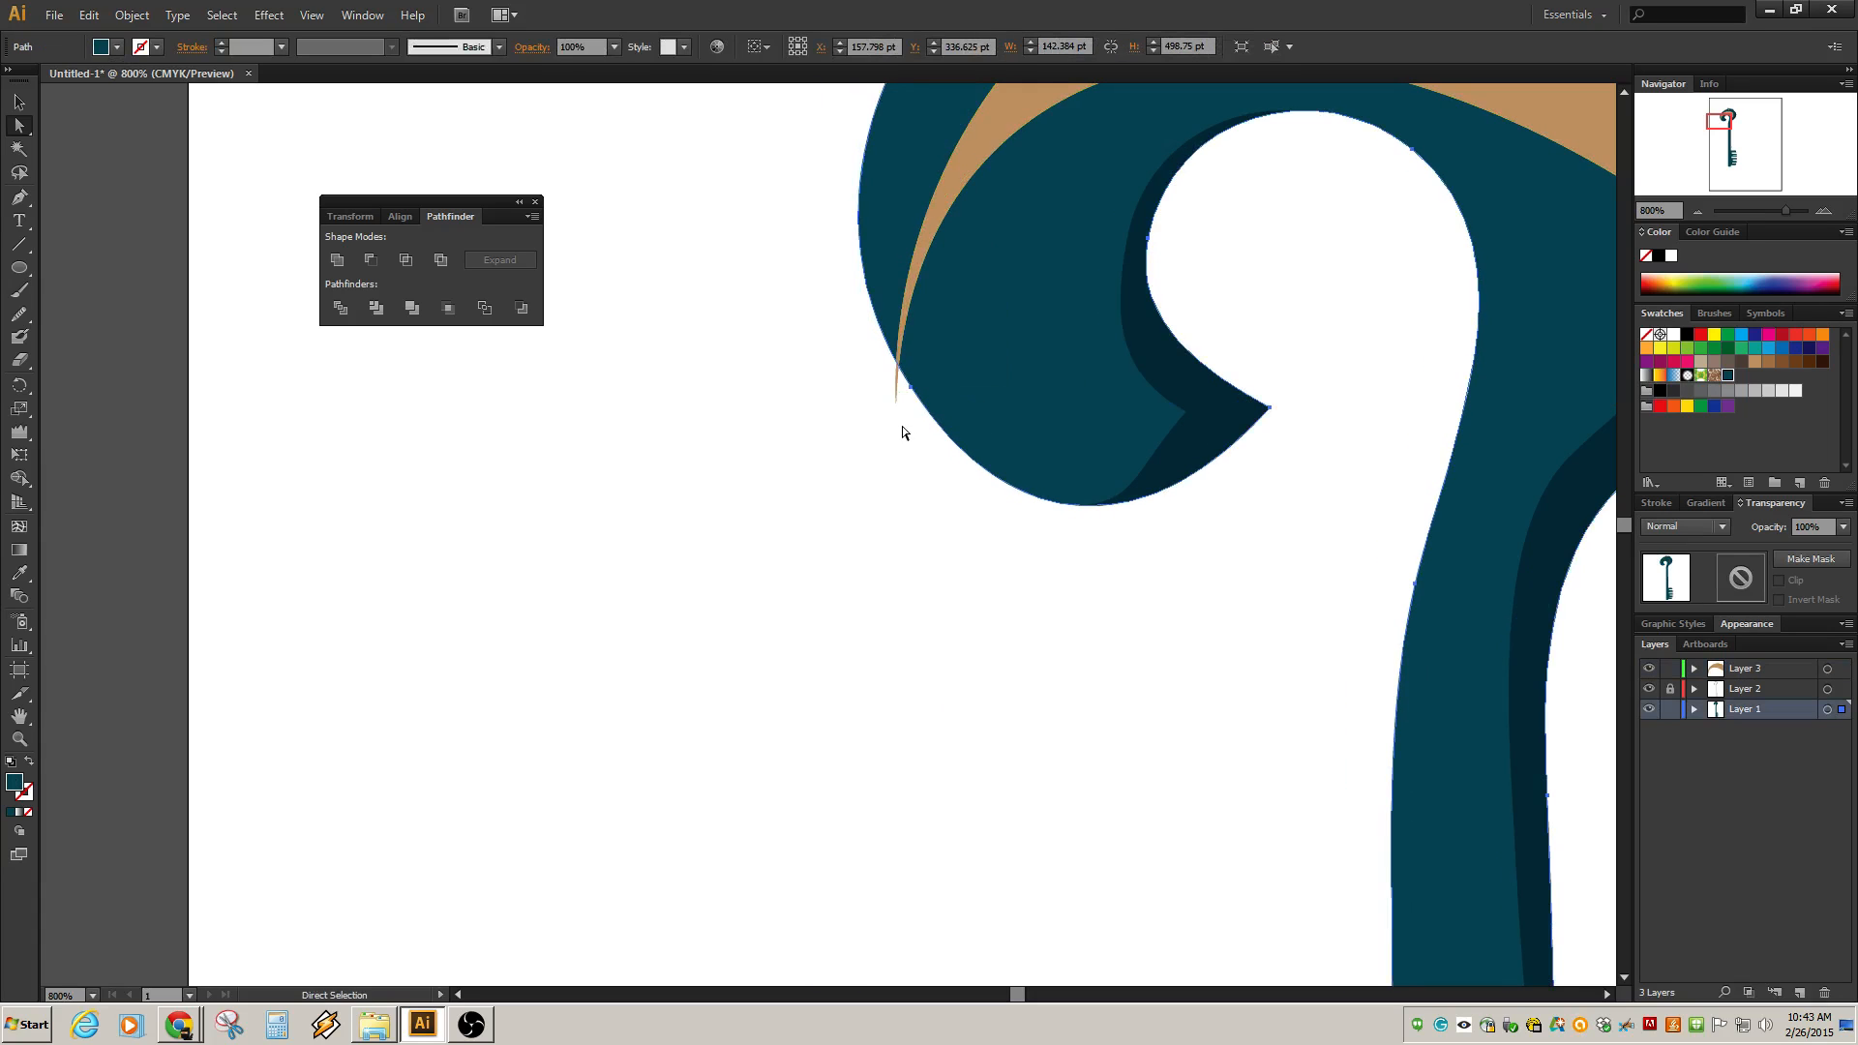
# Try again to pull the crescent's lower tip anchor inward, undoing each attempt.
pyautogui.click(962, 200)
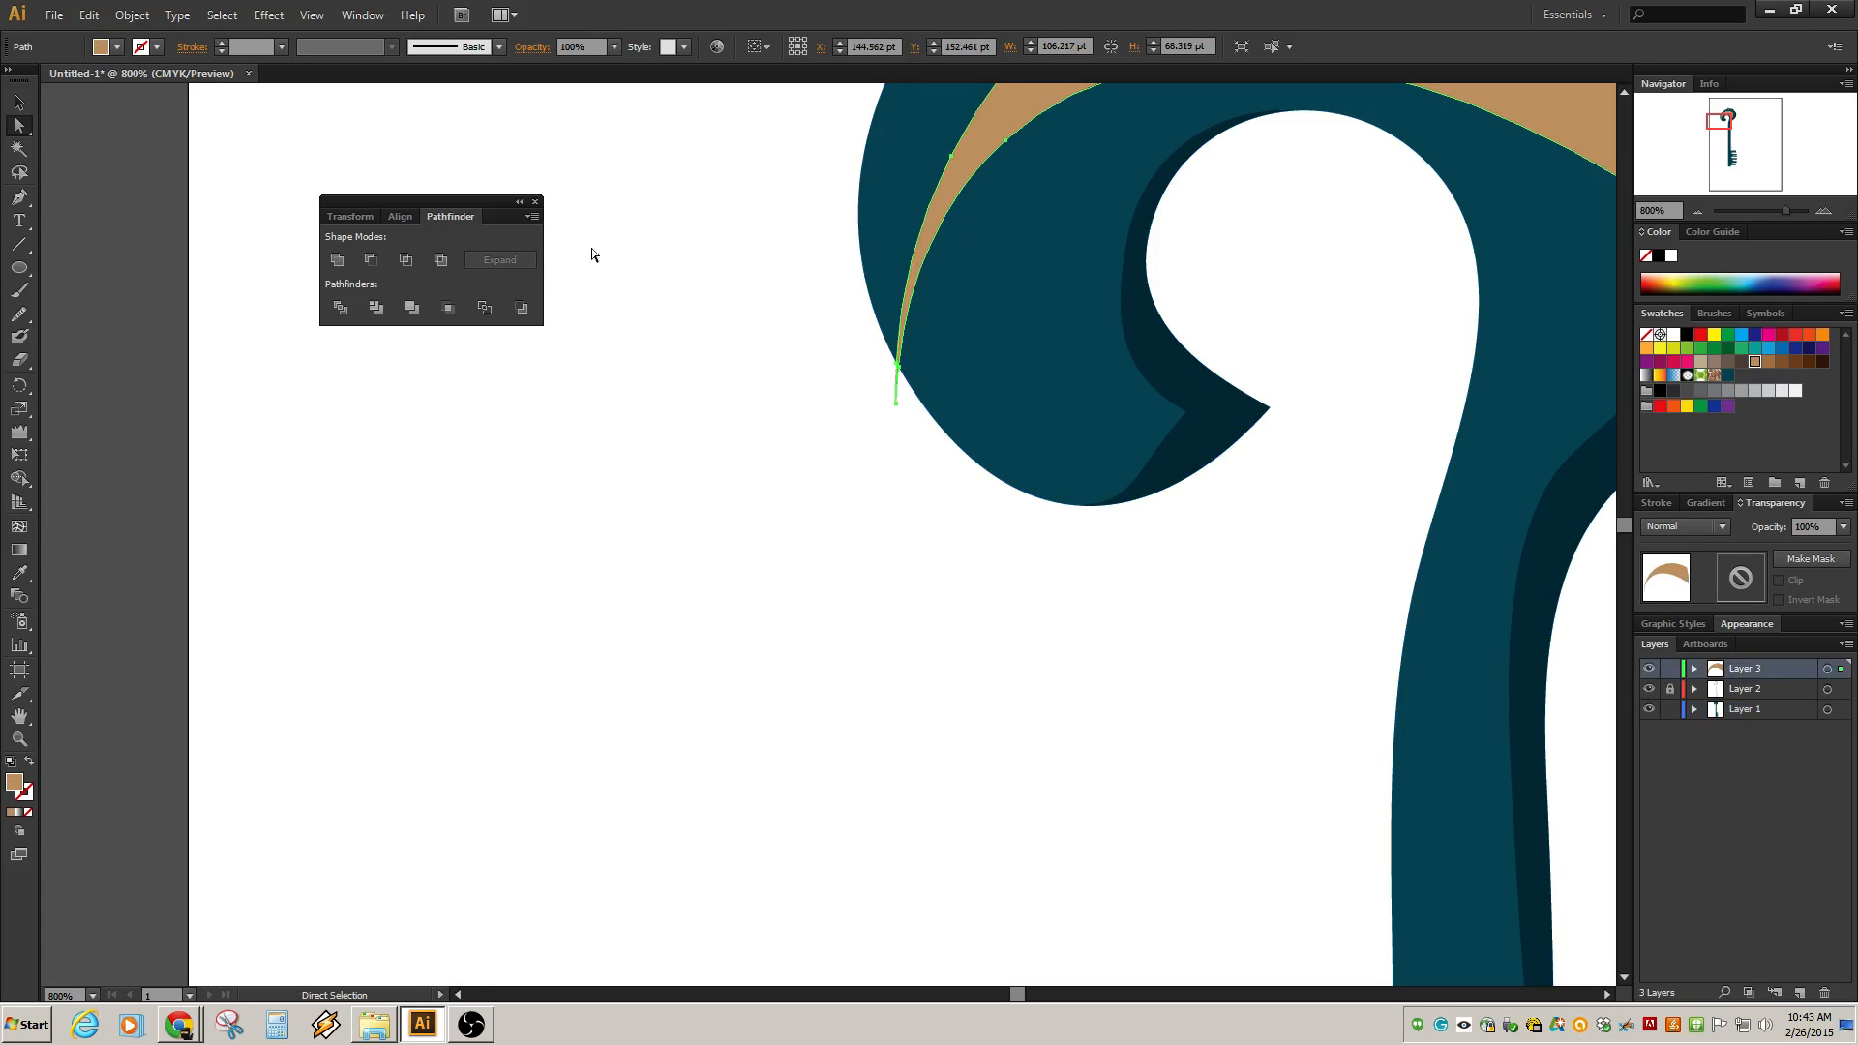
pyautogui.moveTo(701, 310); pyautogui.dragTo(929, 441)
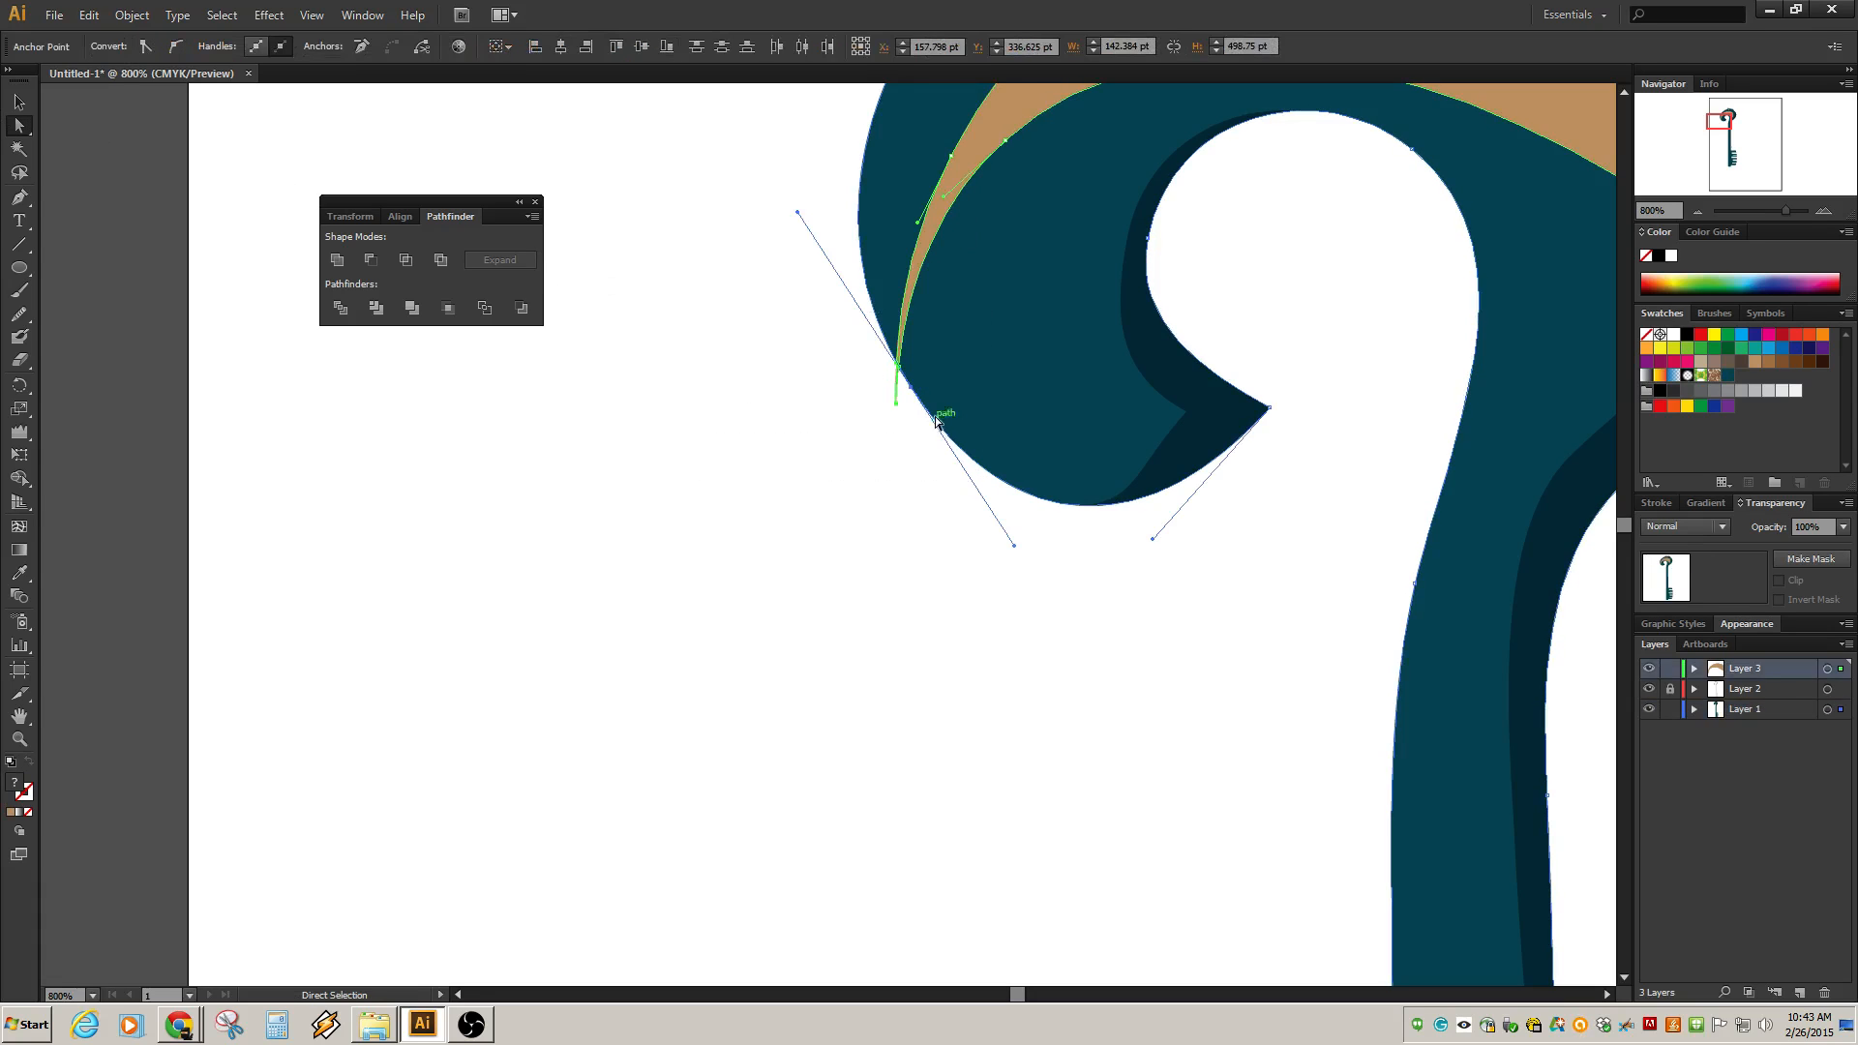
pyautogui.moveTo(940, 361); pyautogui.dragTo(906, 394)
pyautogui.hotkey('ctrl', 'z')
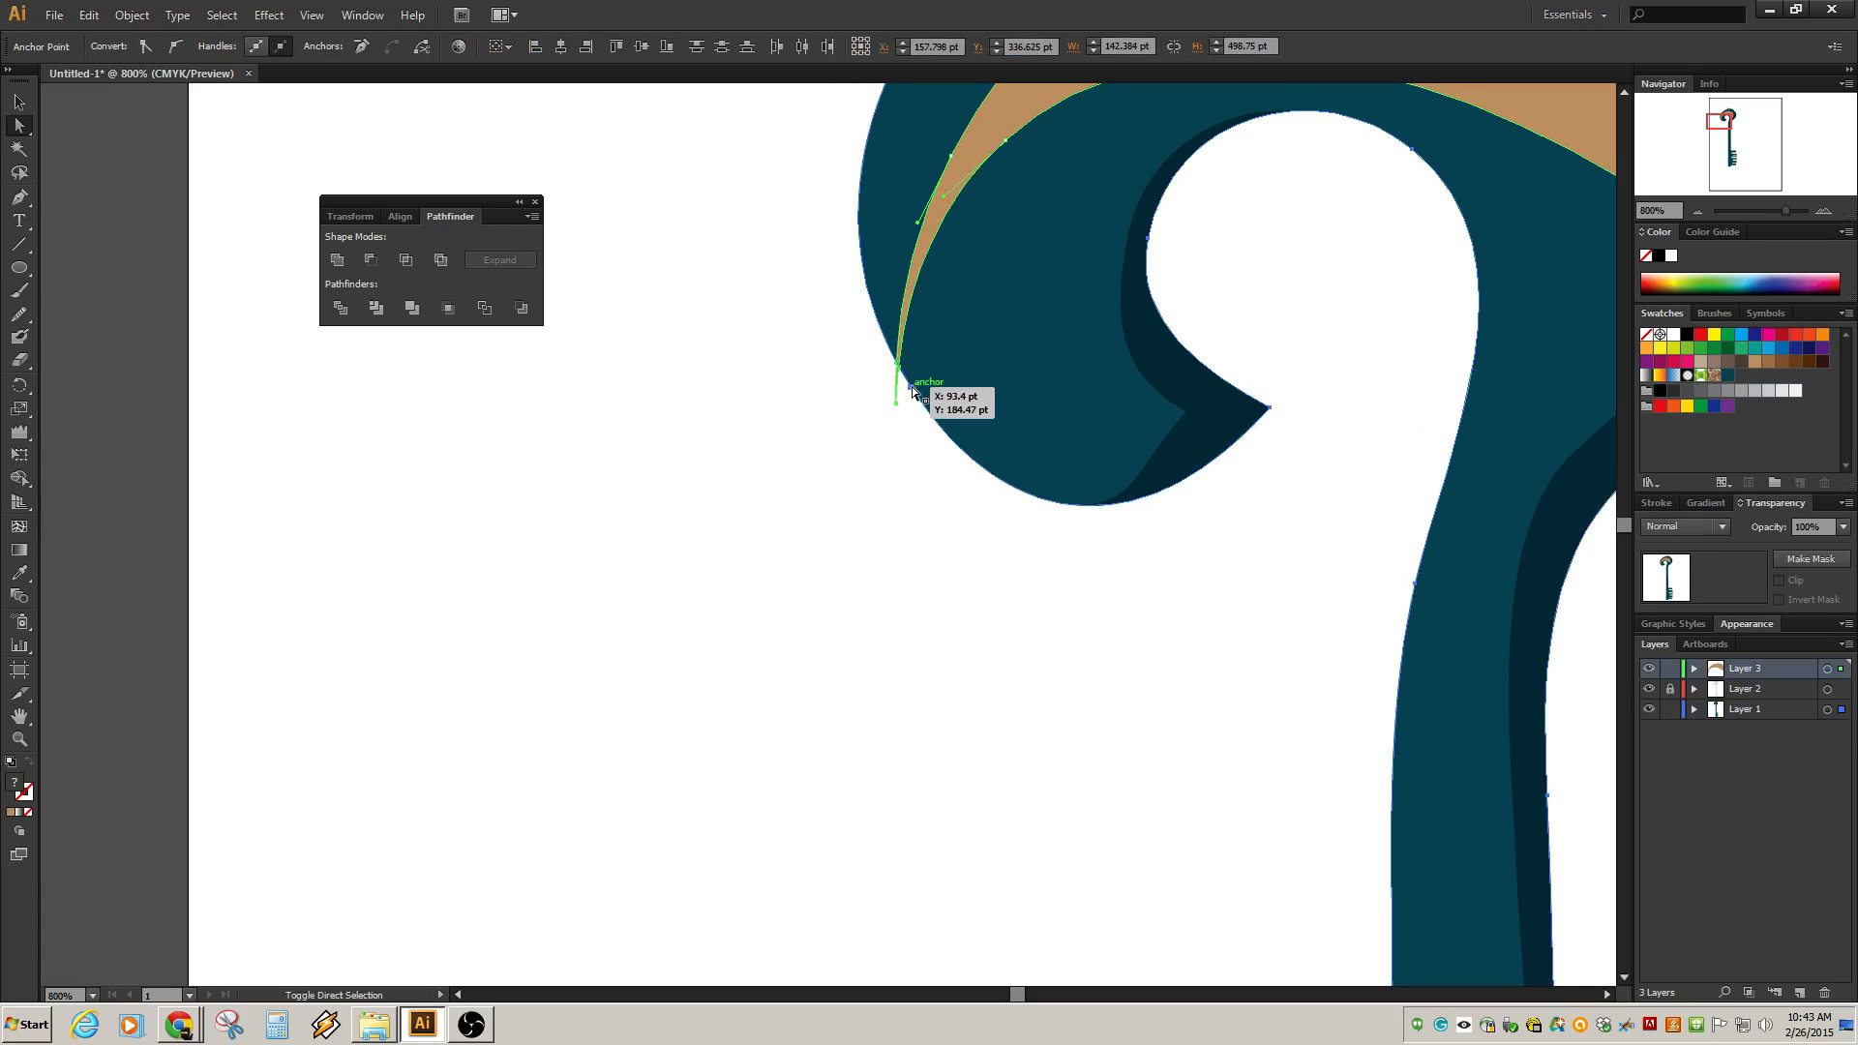
pyautogui.keyDown('shift'); pyautogui.click(911, 387); pyautogui.keyUp('shift')
pyautogui.keyDown('shift'); pyautogui.click(911, 387); pyautogui.keyUp('shift')
pyautogui.moveTo(898, 402); pyautogui.dragTo(953, 402)
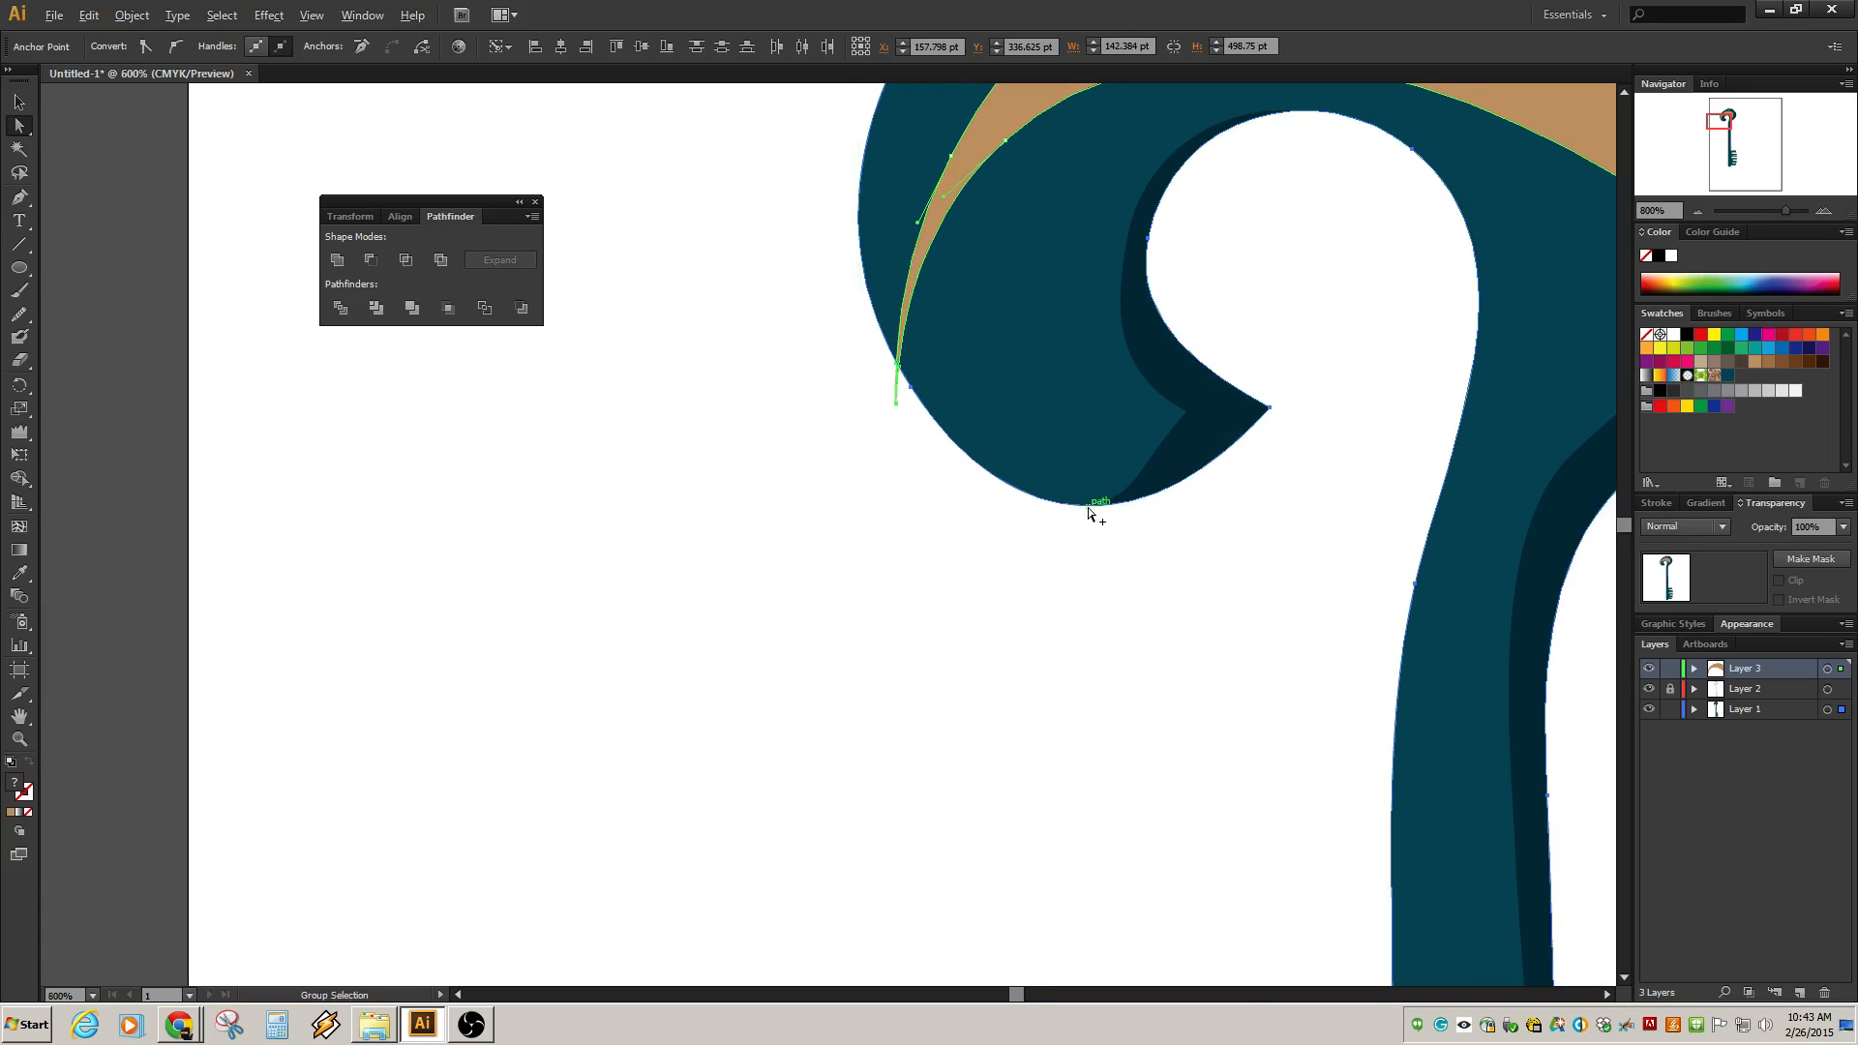
pyautogui.keyDown('alt'); pyautogui.scroll(-3, 1091, 510); pyautogui.keyUp('alt')
pyautogui.click(1164, 493)
pyautogui.click(1190, 317)
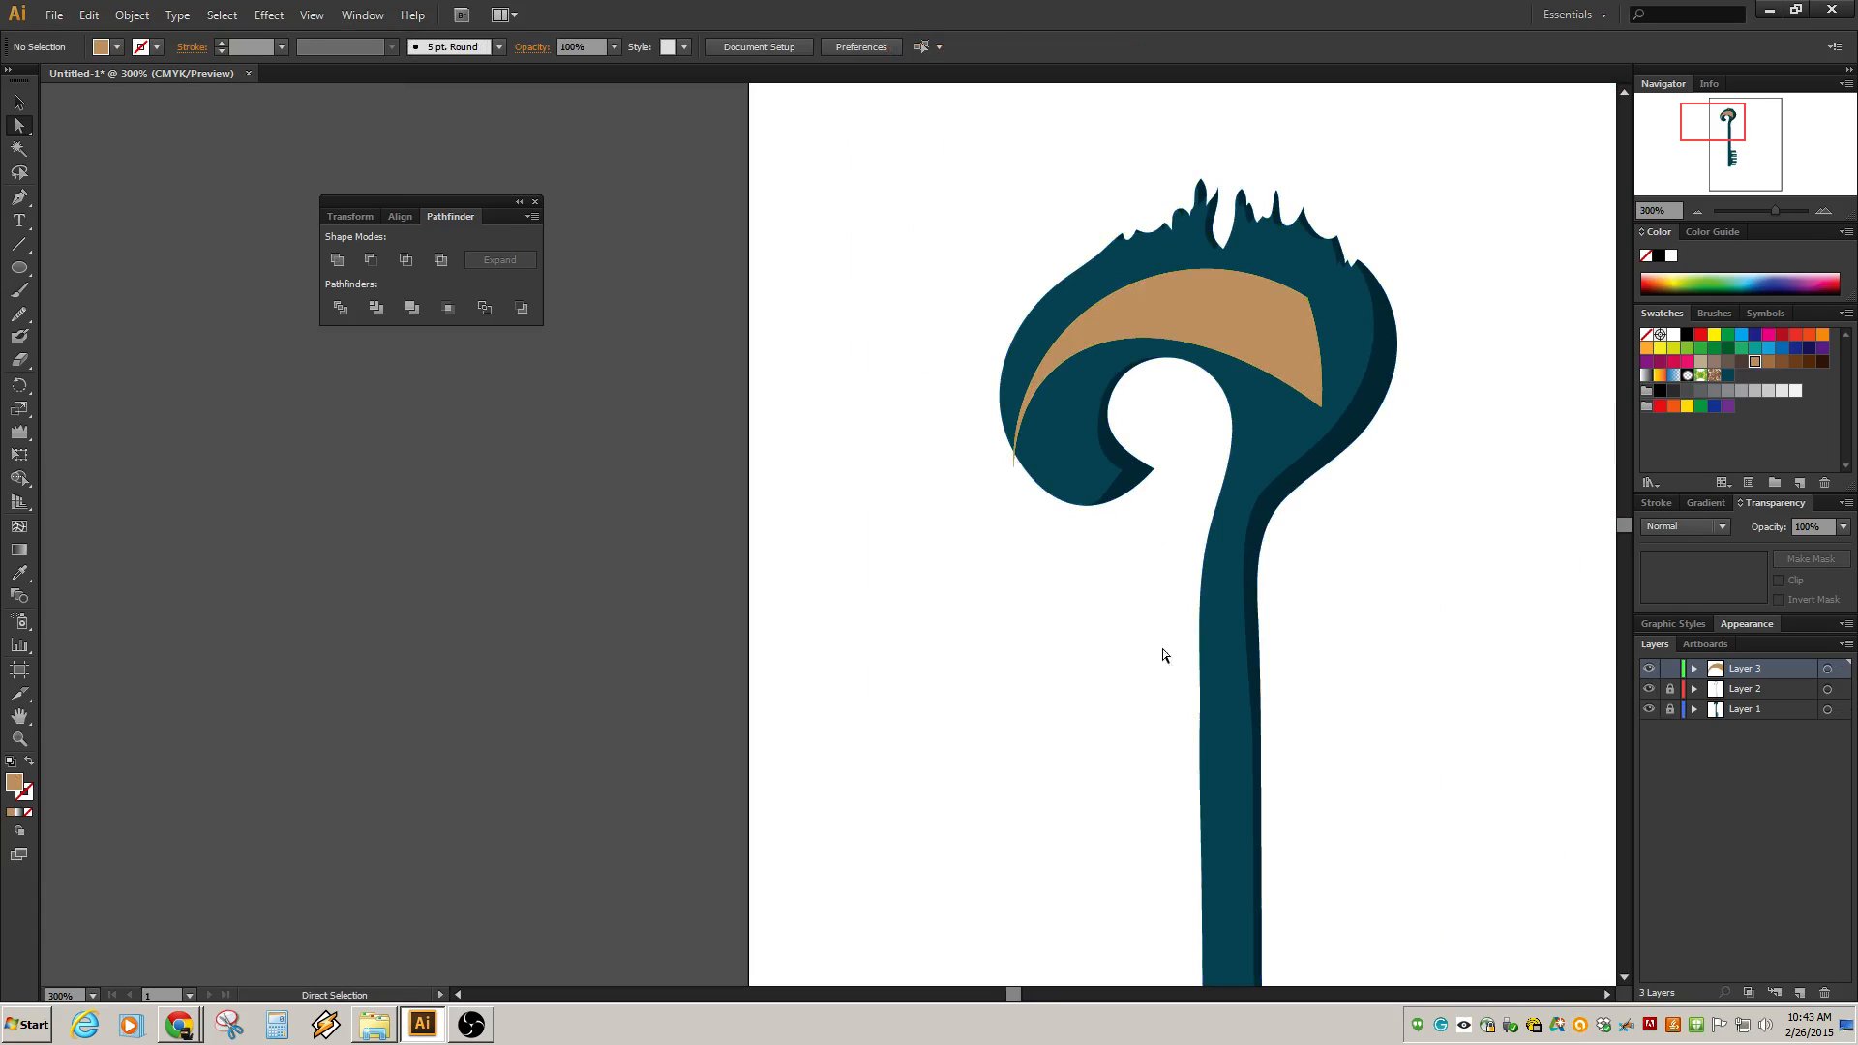
pyautogui.moveTo(946, 414); pyautogui.dragTo(1090, 531)
pyautogui.moveTo(1014, 467); pyautogui.dragTo(1078, 476)
pyautogui.scroll(3, 1061, 511)
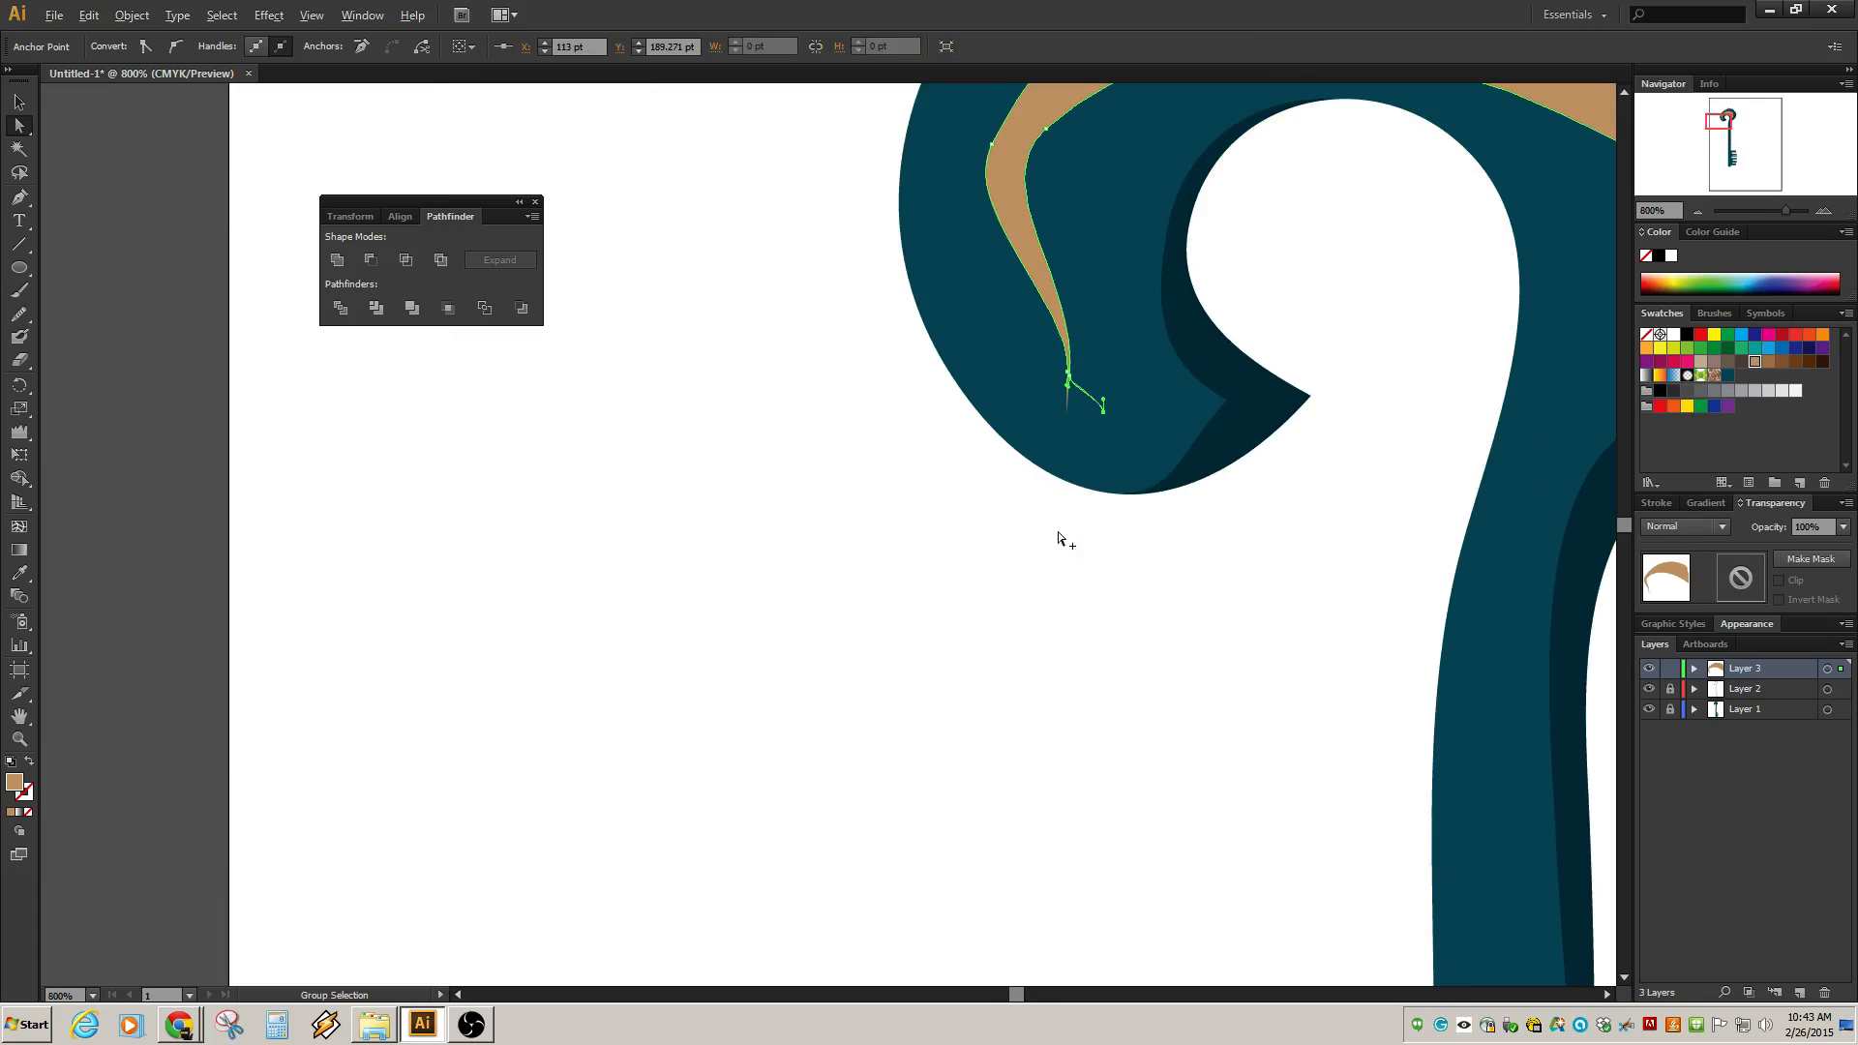
pyautogui.hotkey('ctrl', 'z')
pyautogui.scroll(-1, 1200, 580)
pyautogui.scroll(-4, 1268, 552)
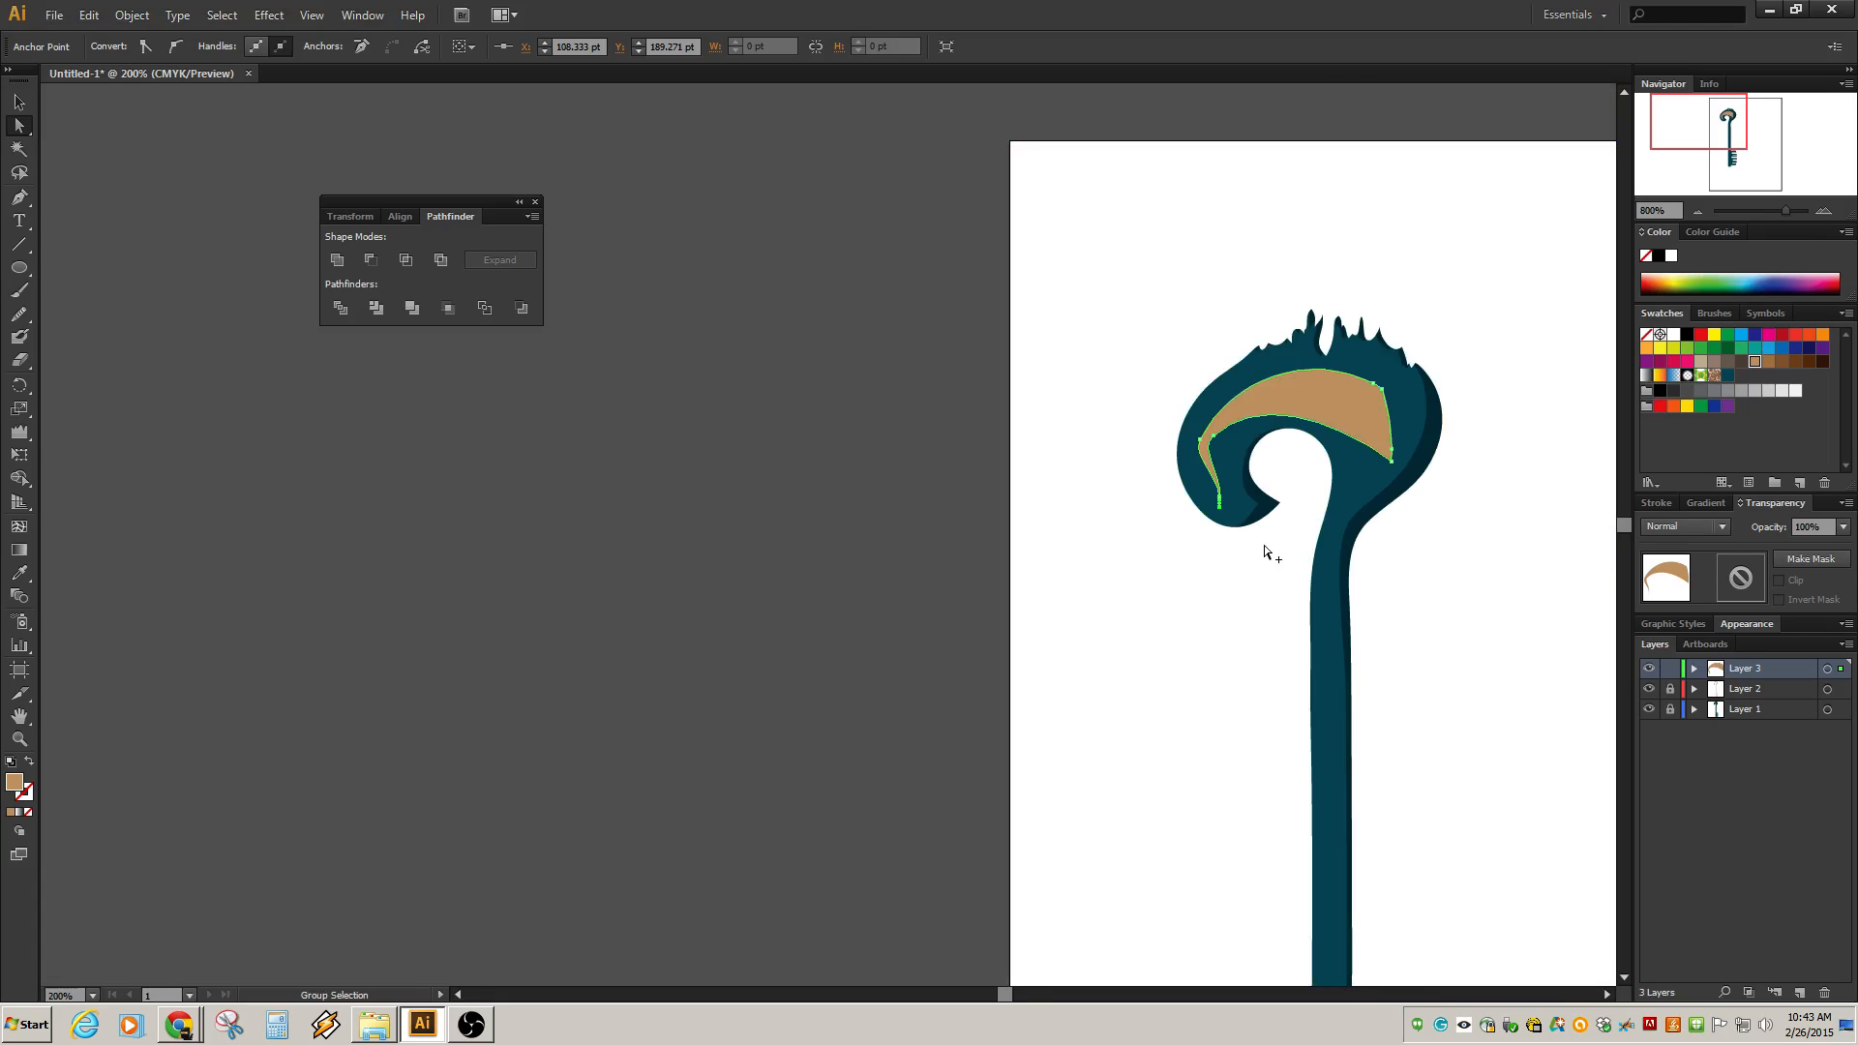
pyautogui.click(1274, 568)
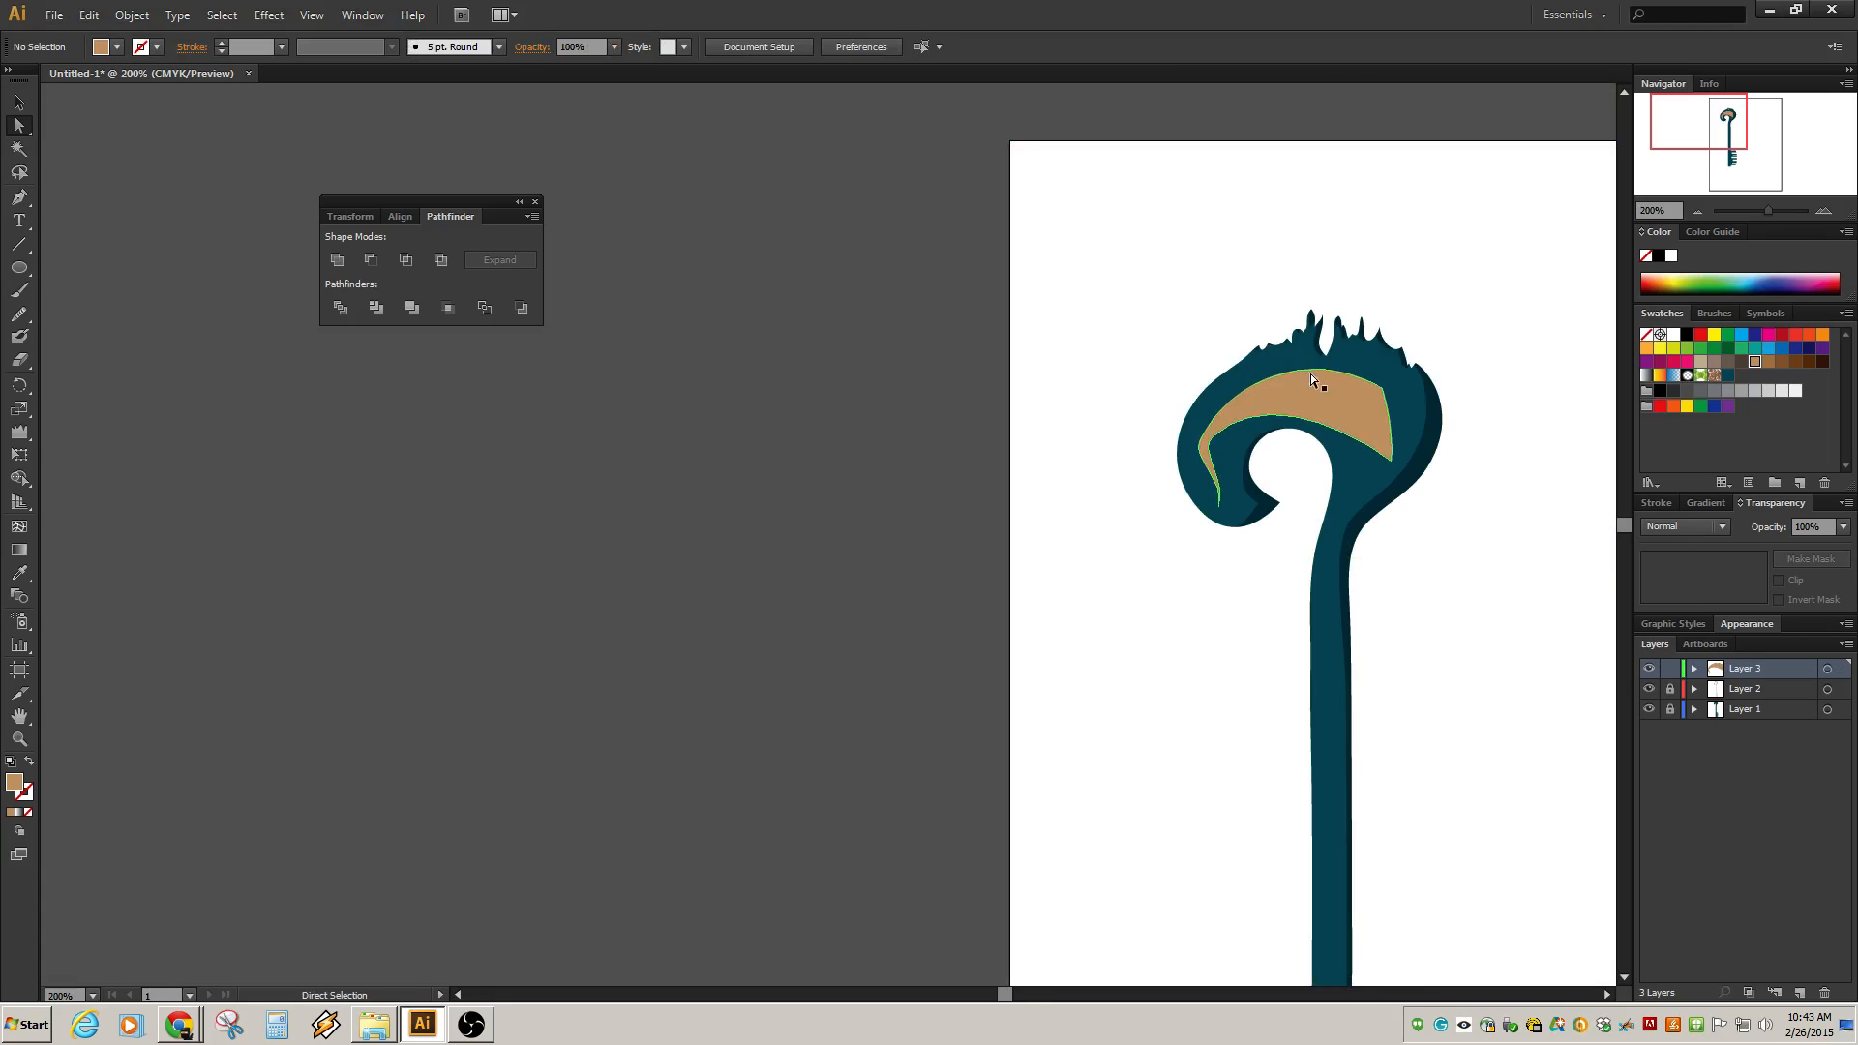
# Resize the crescent narrower and taller, then delete the leftover original copies behind it.
pyautogui.click(1231, 453)
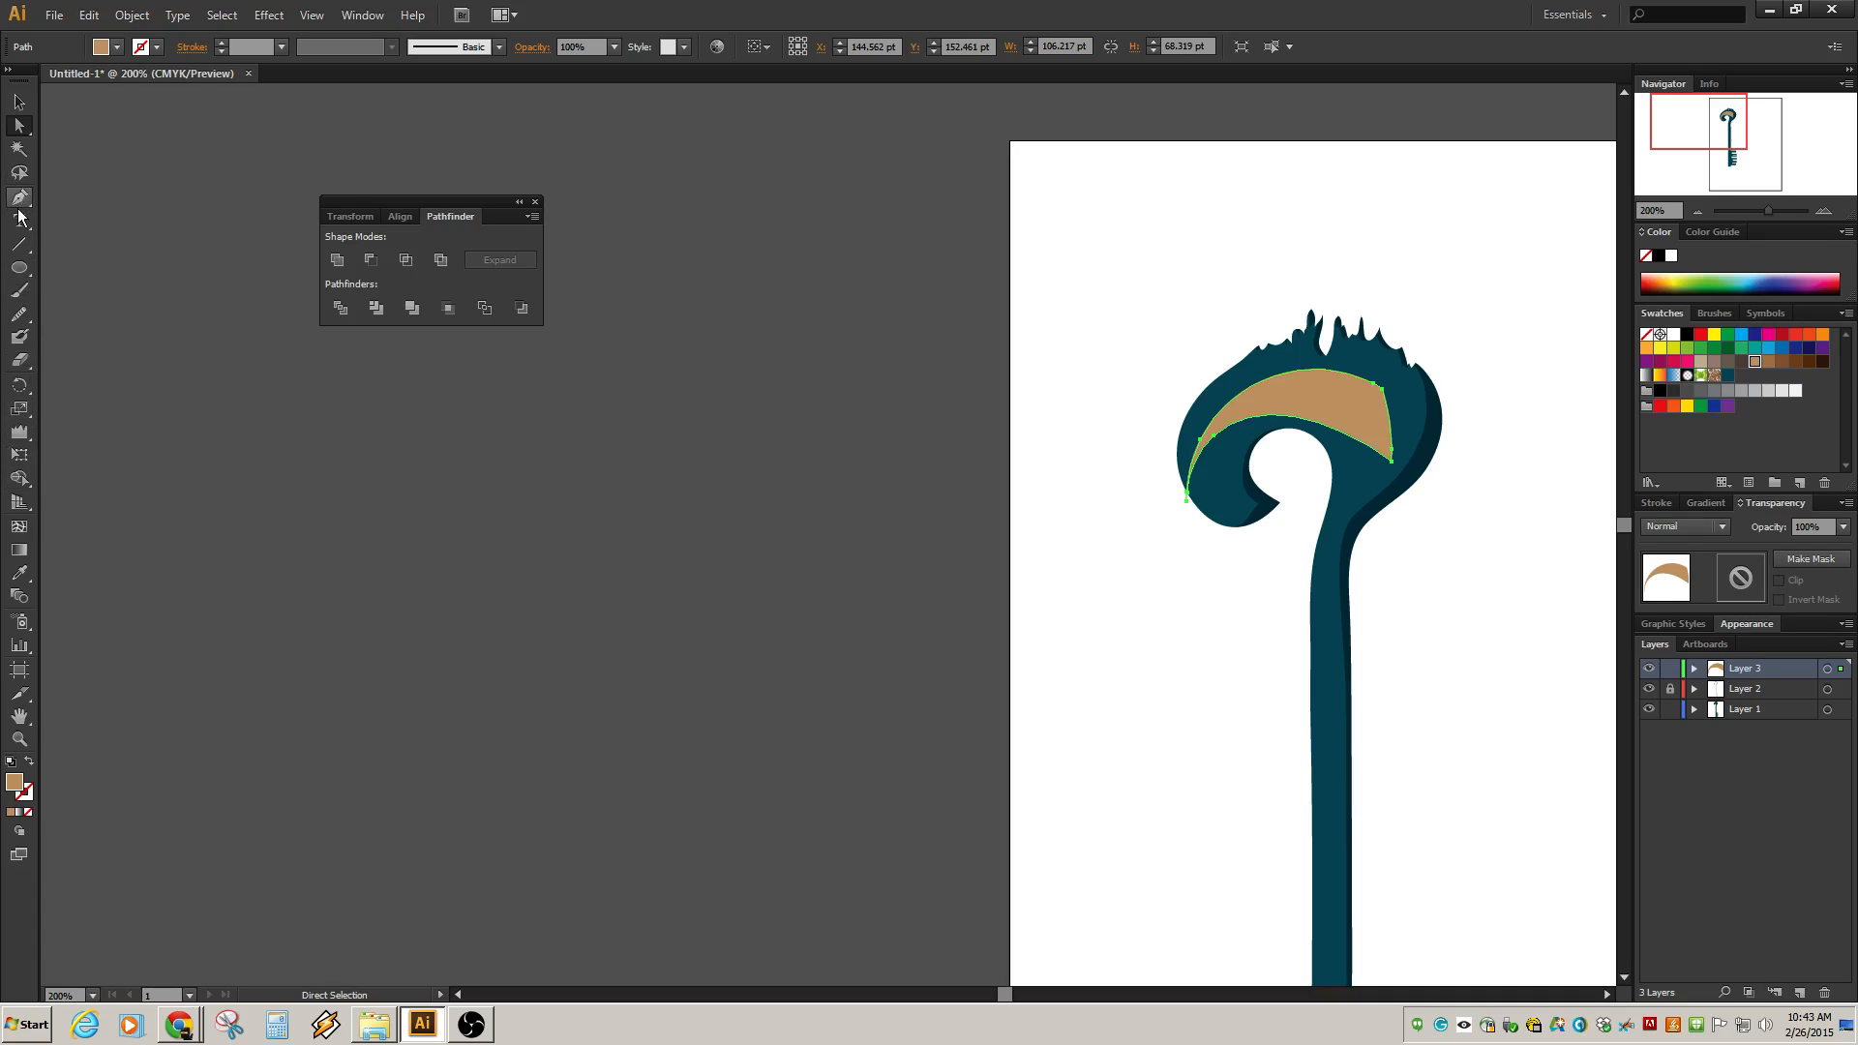
pyautogui.click(20, 102)
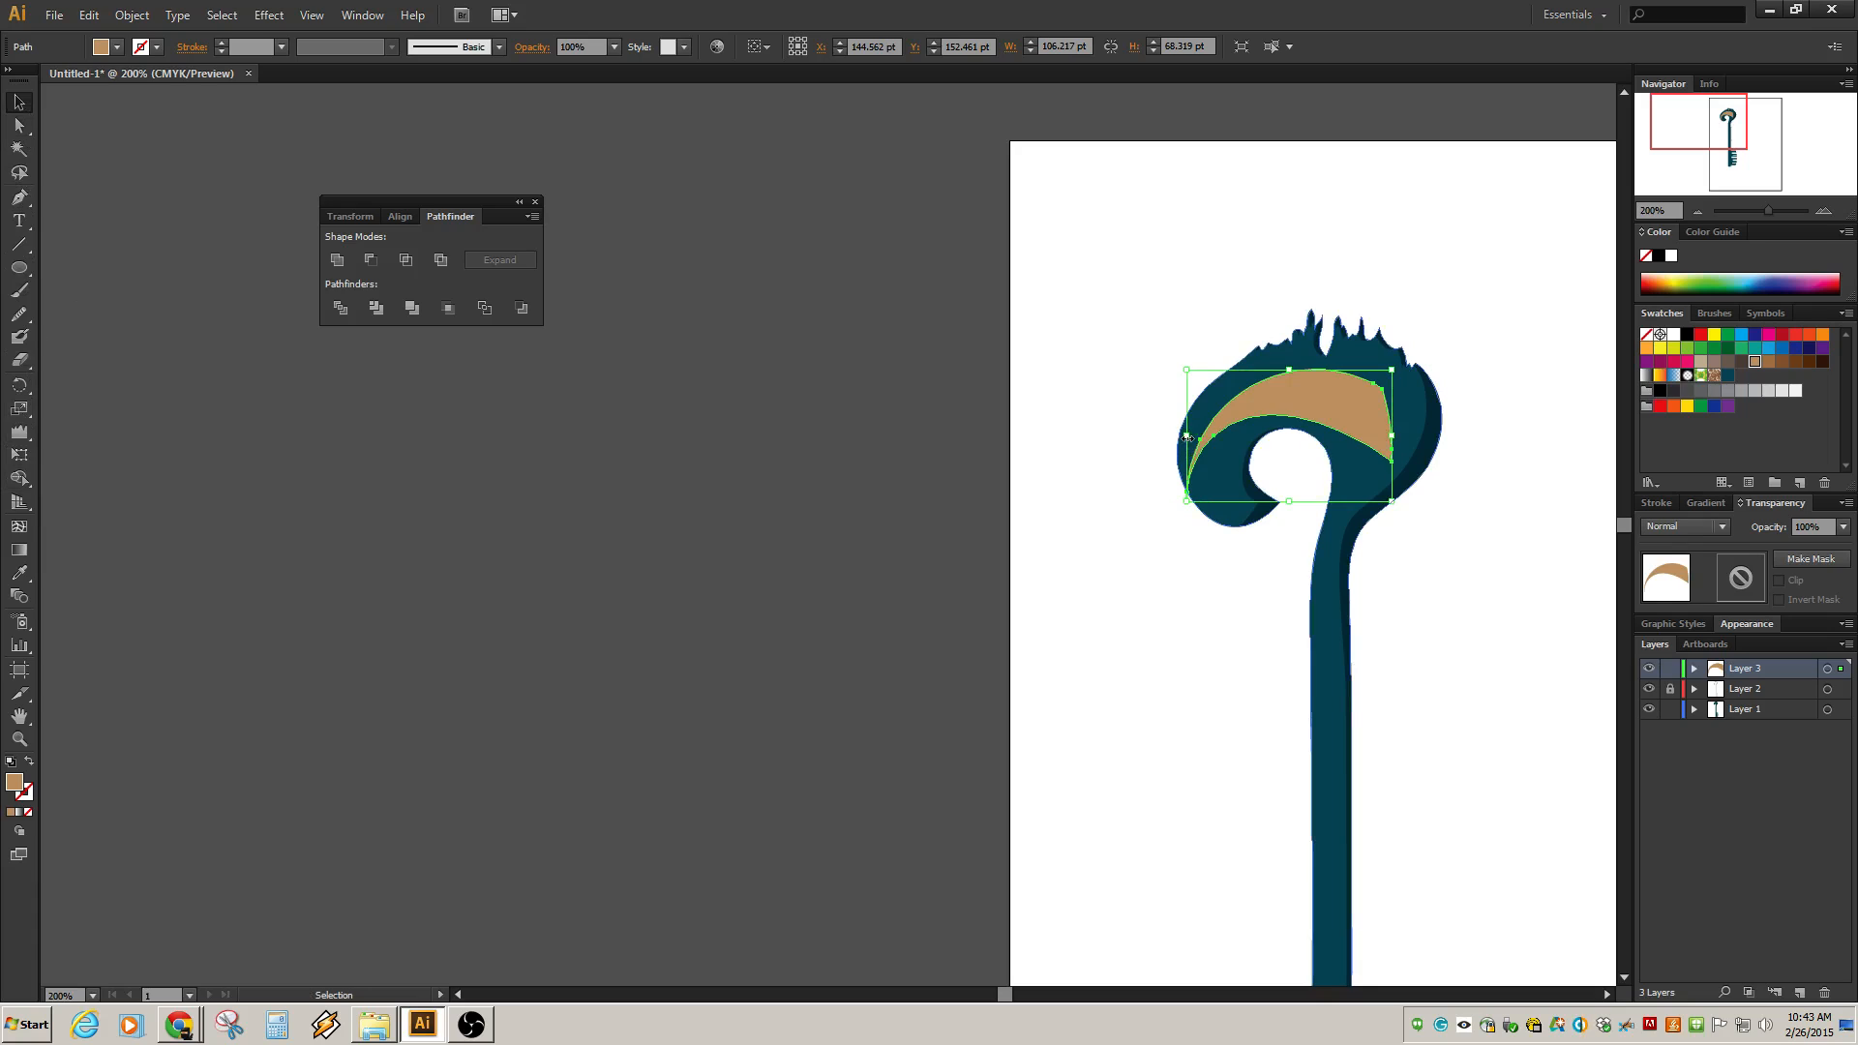
pyautogui.moveTo(1188, 436); pyautogui.dragTo(1219, 437)
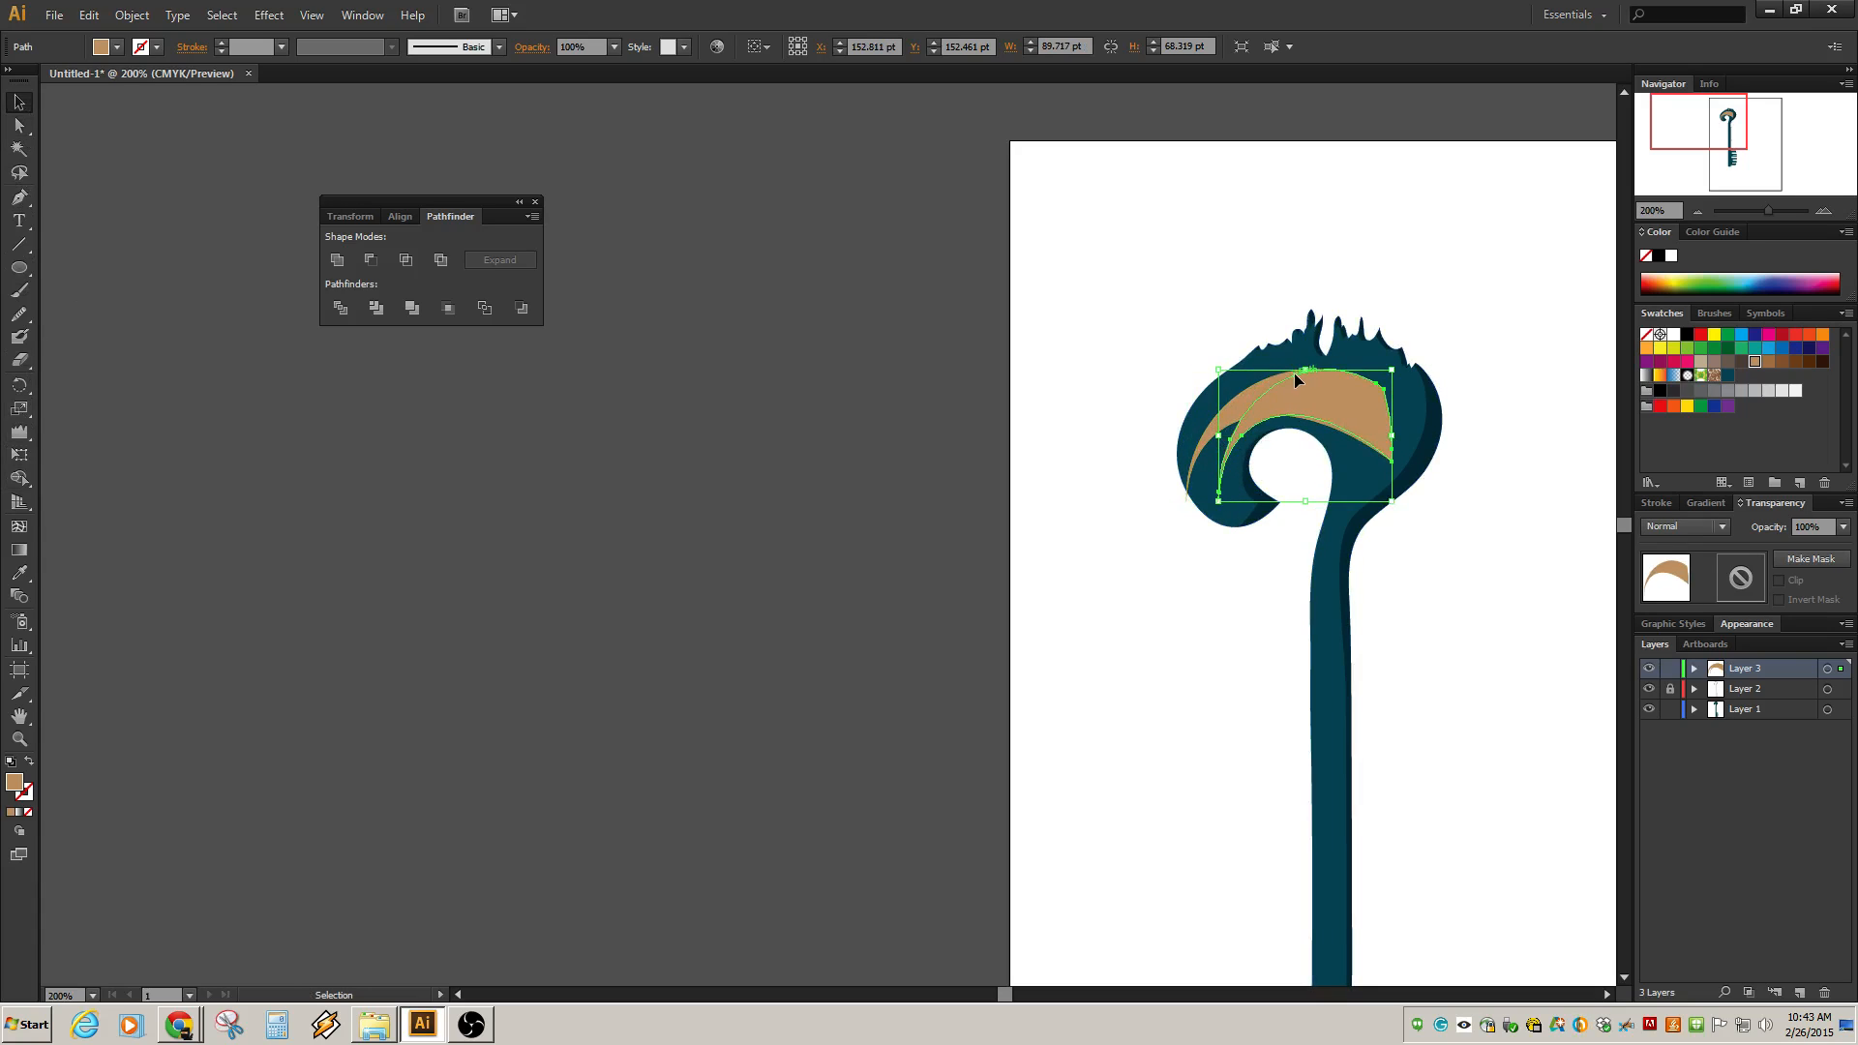
pyautogui.moveTo(1305, 370)
pyautogui.mouseDown()
pyautogui.moveTo(1311, 331)
pyautogui.moveTo(1306, 362)
pyautogui.mouseUp()
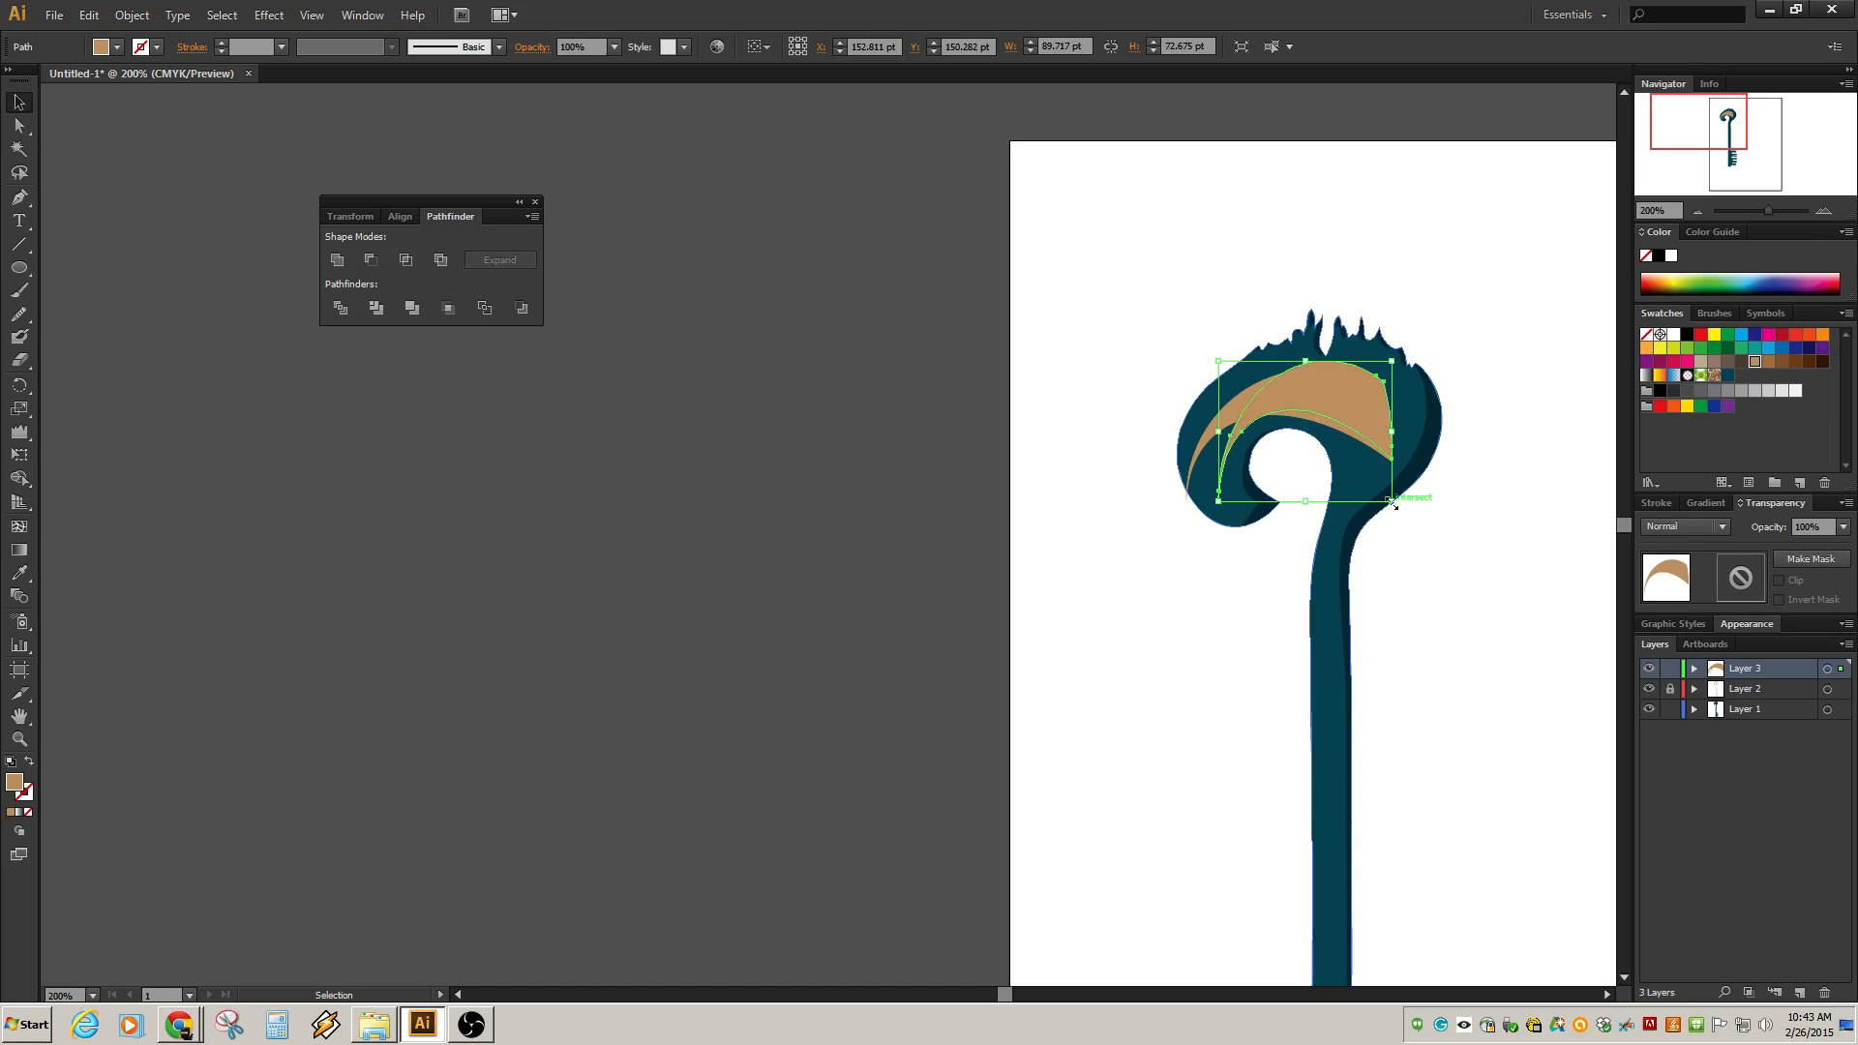
pyautogui.moveTo(1392, 502); pyautogui.dragTo(1316, 503)
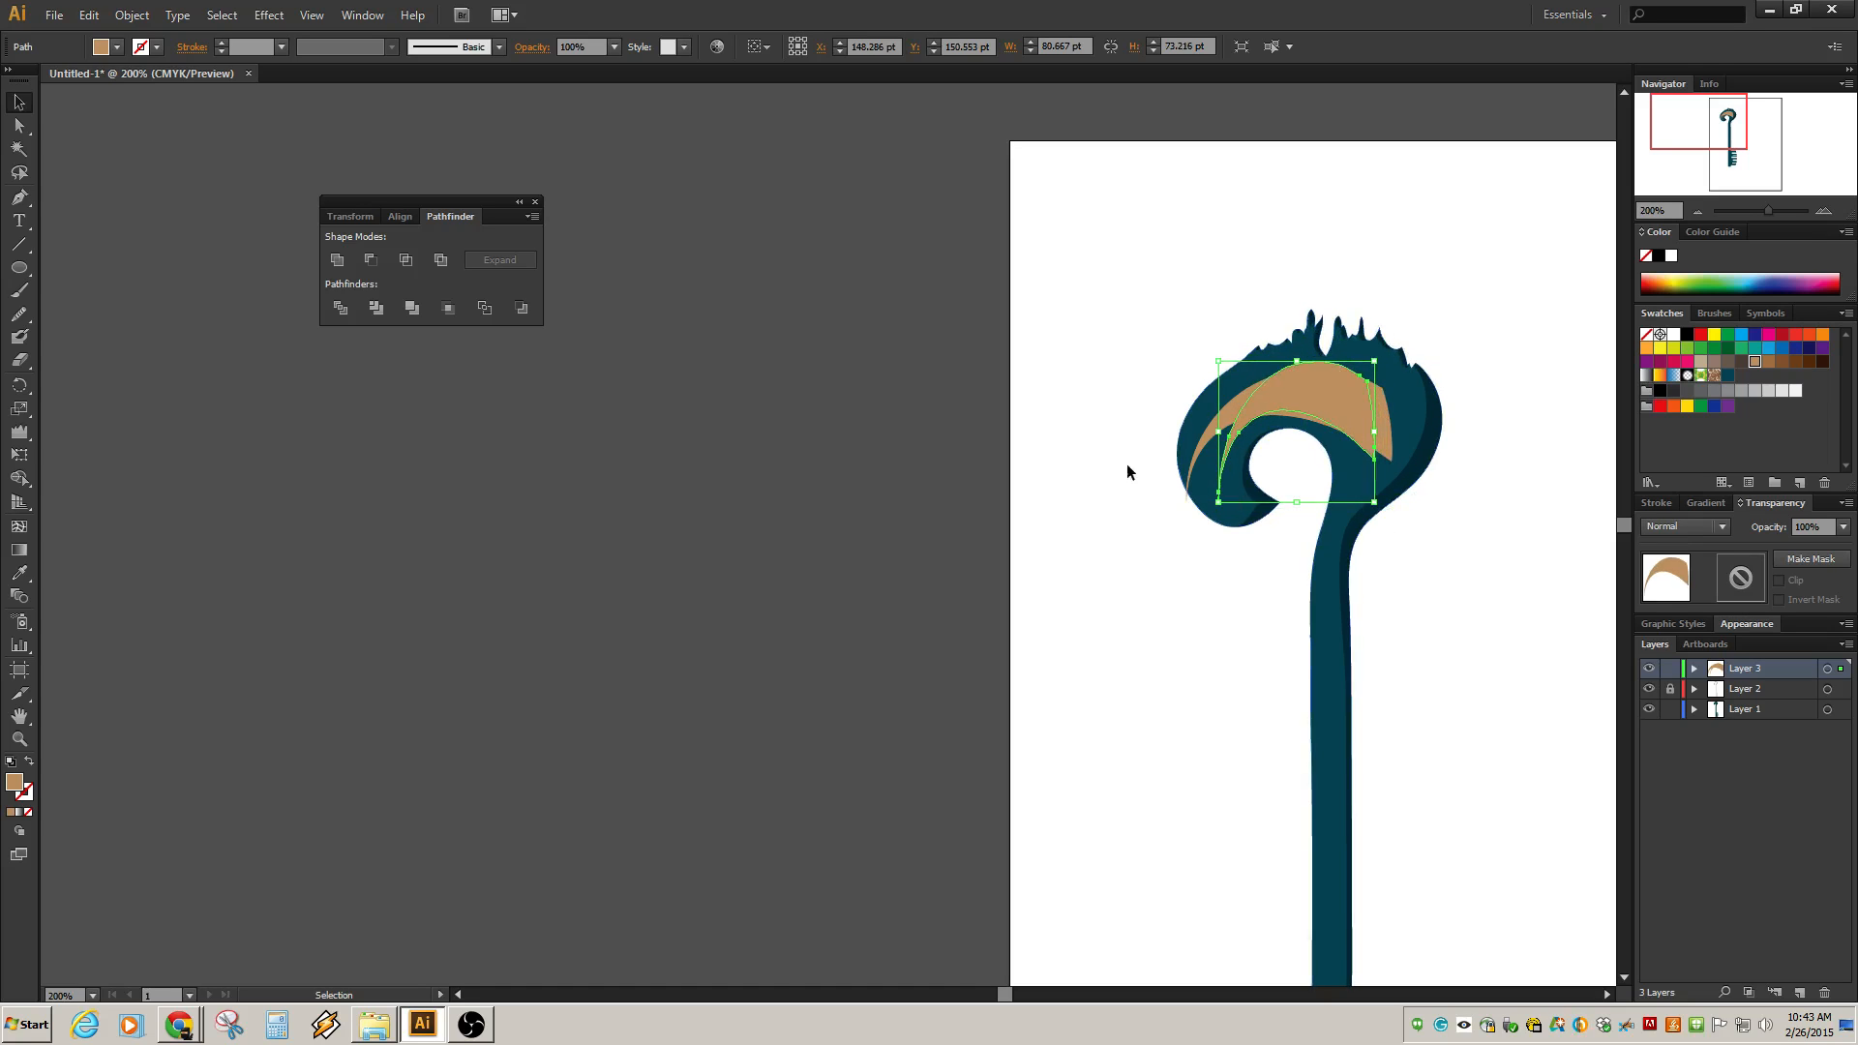
pyautogui.click(1107, 394)
pyautogui.click(1227, 414)
pyautogui.press('Delete')
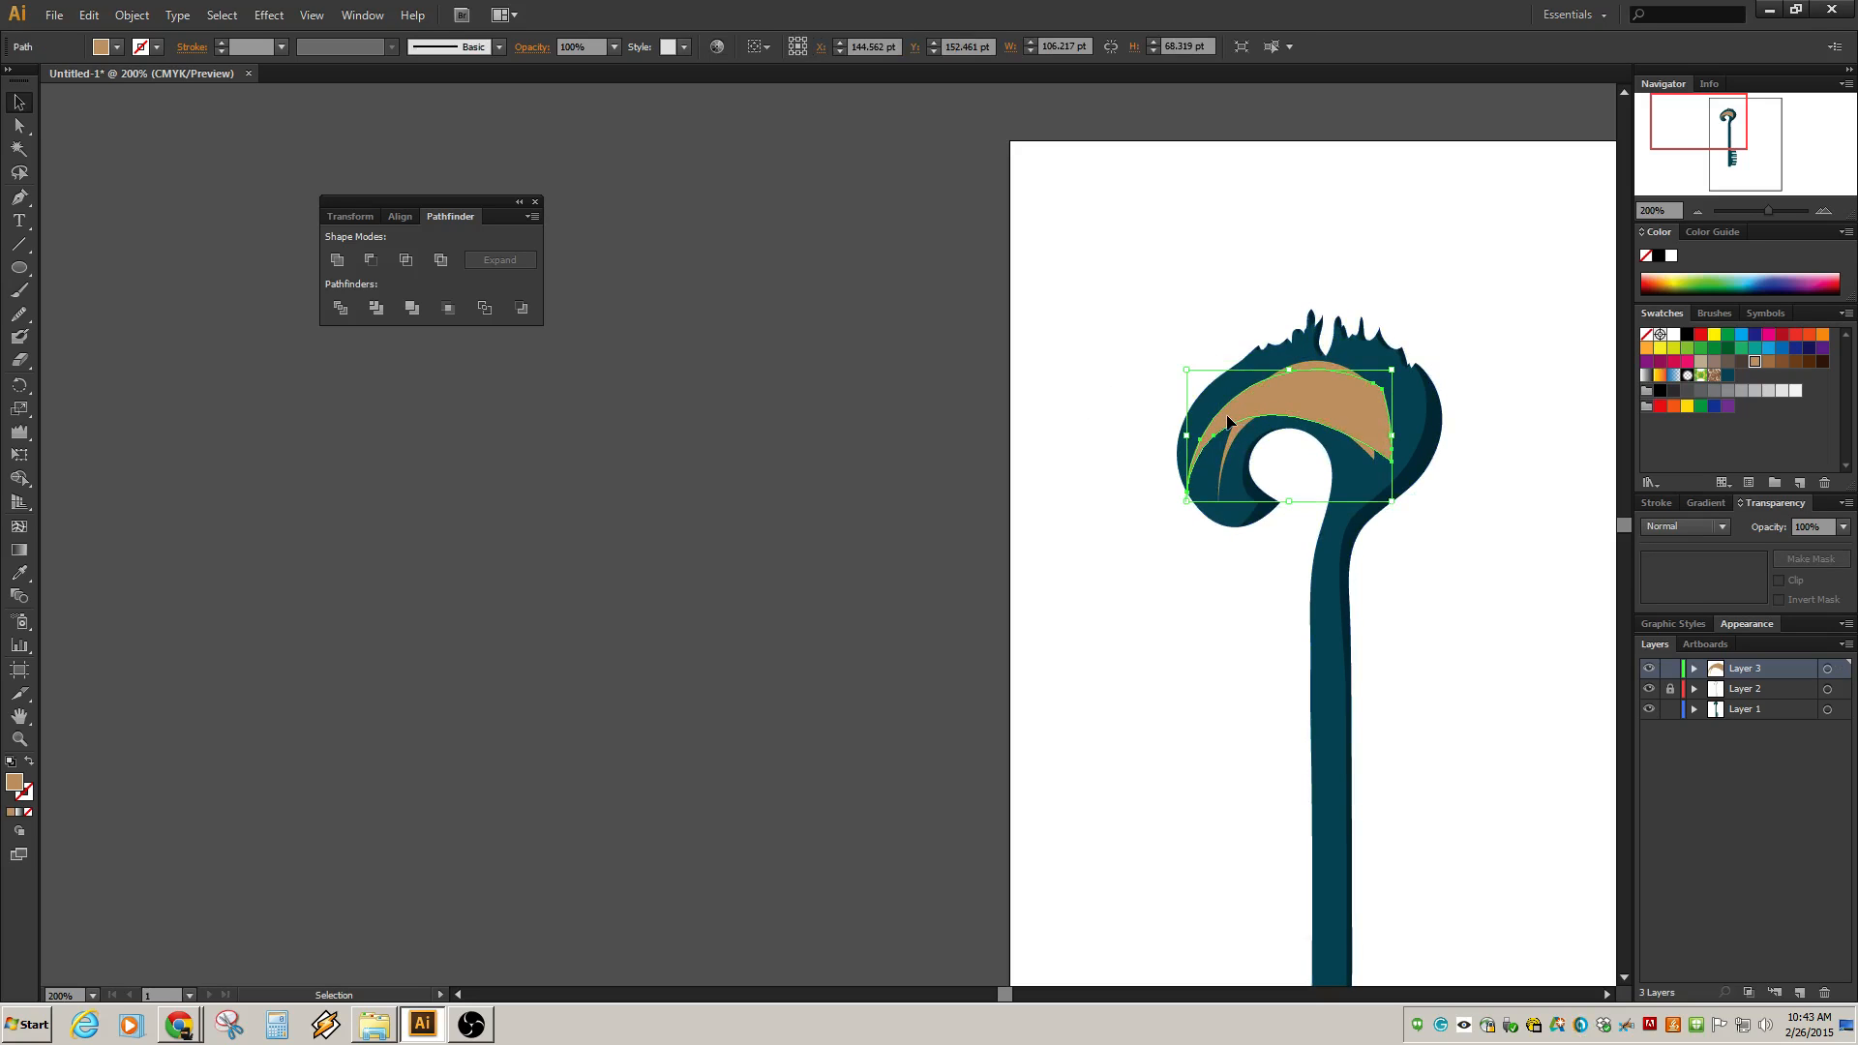
pyautogui.click(1229, 417)
pyautogui.click(1229, 422)
pyautogui.press('Delete')
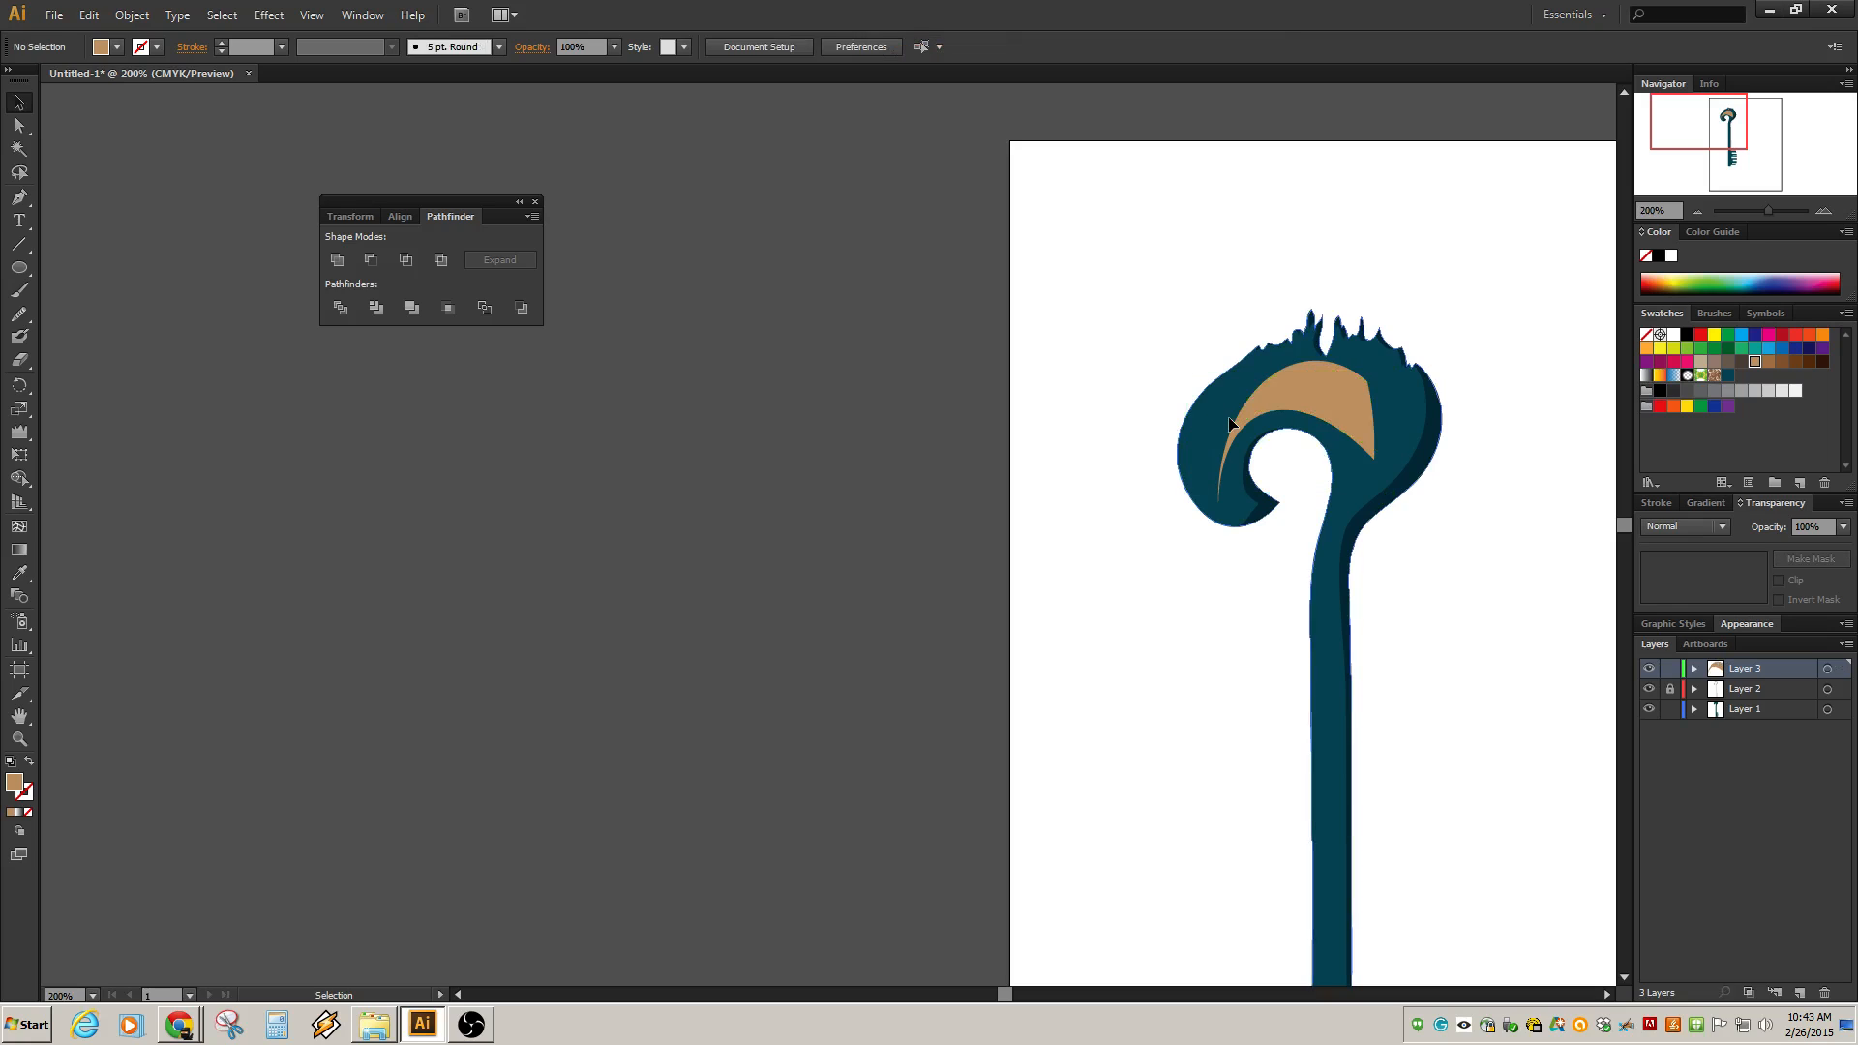
# Shorten the resized crescent by raising its bottom edge.
pyautogui.click(1324, 409)
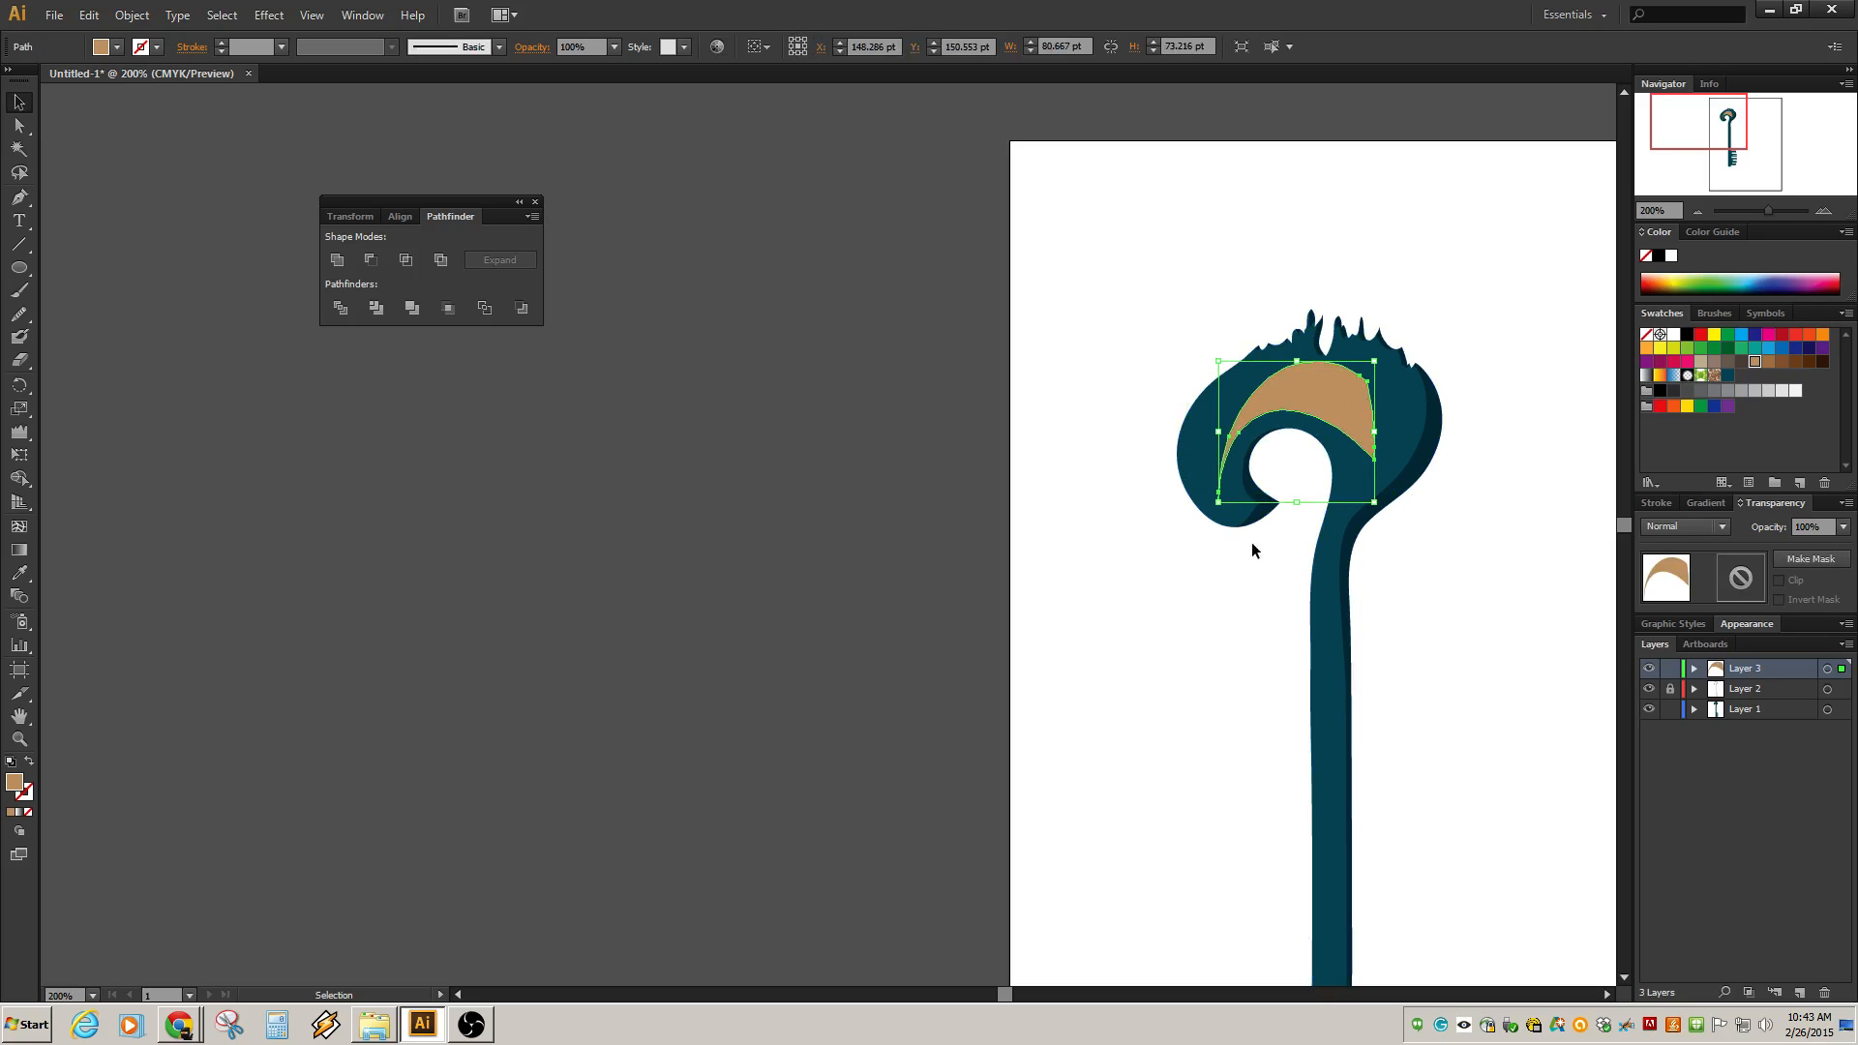
pyautogui.moveTo(1220, 503); pyautogui.dragTo(1219, 468)
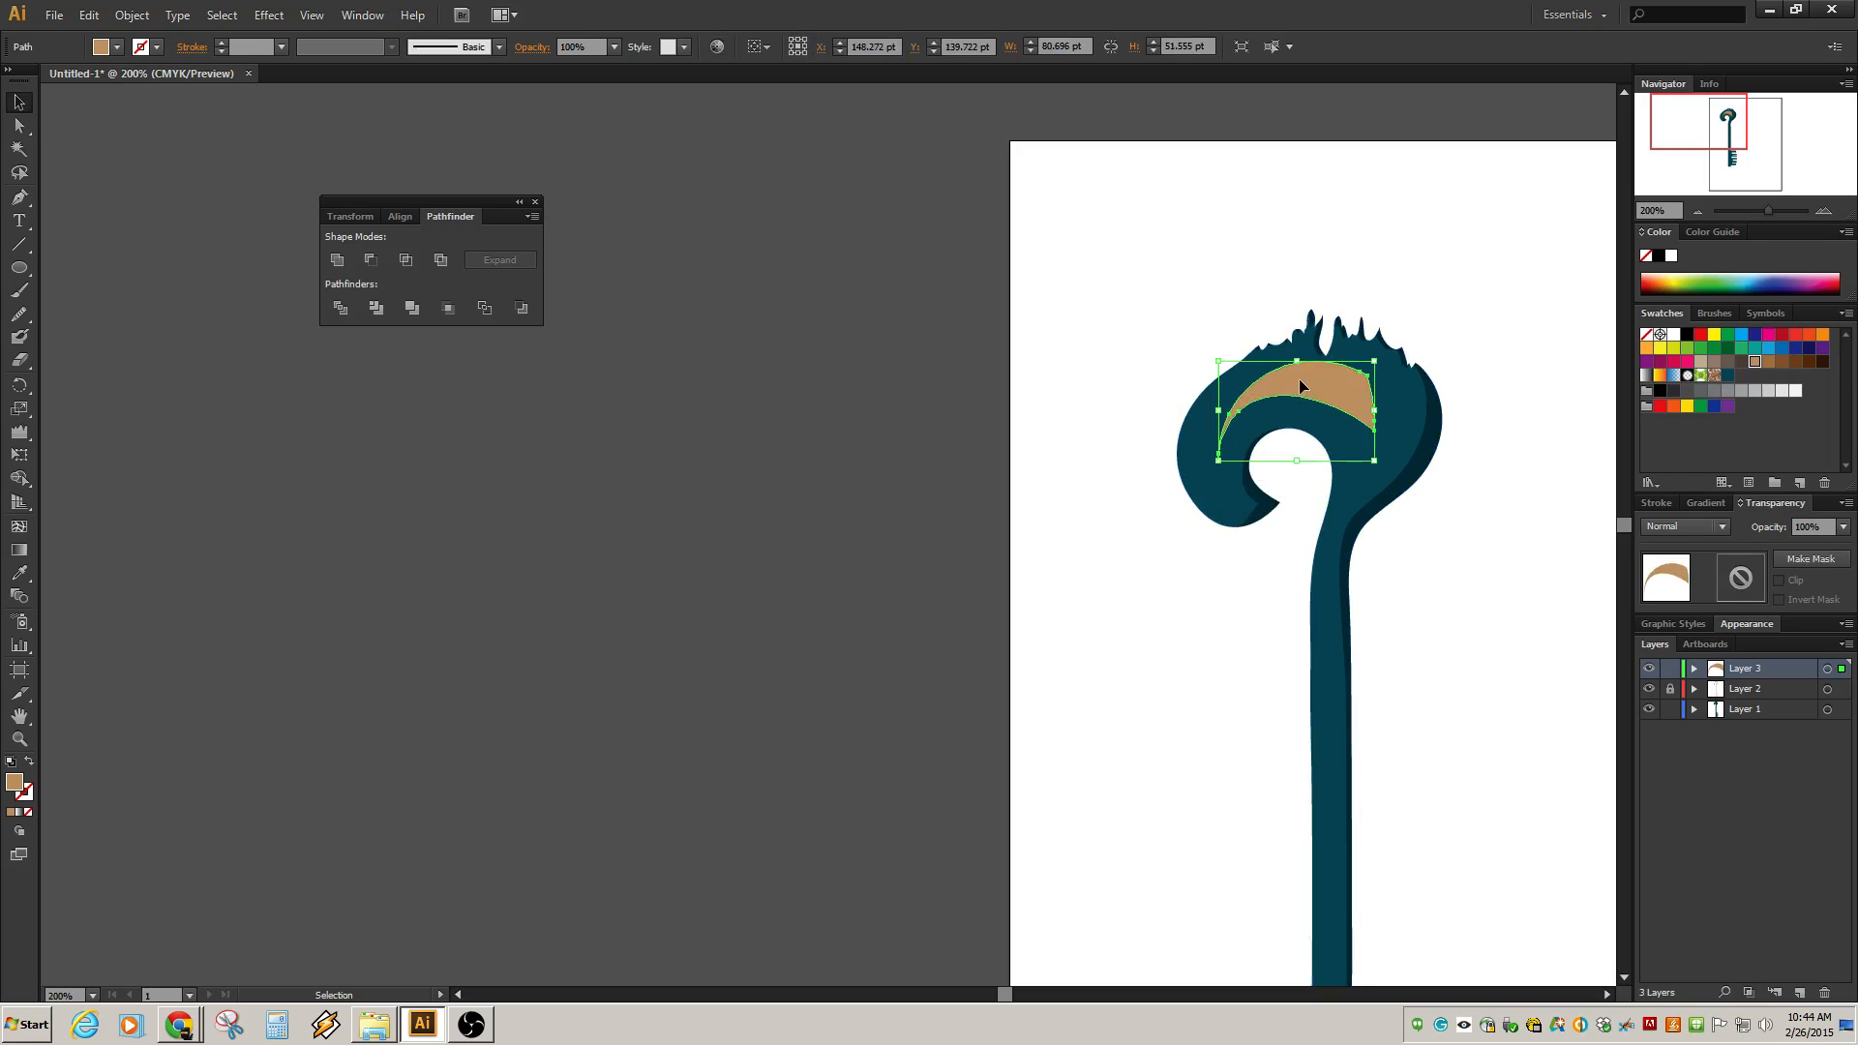
pyautogui.click(1136, 346)
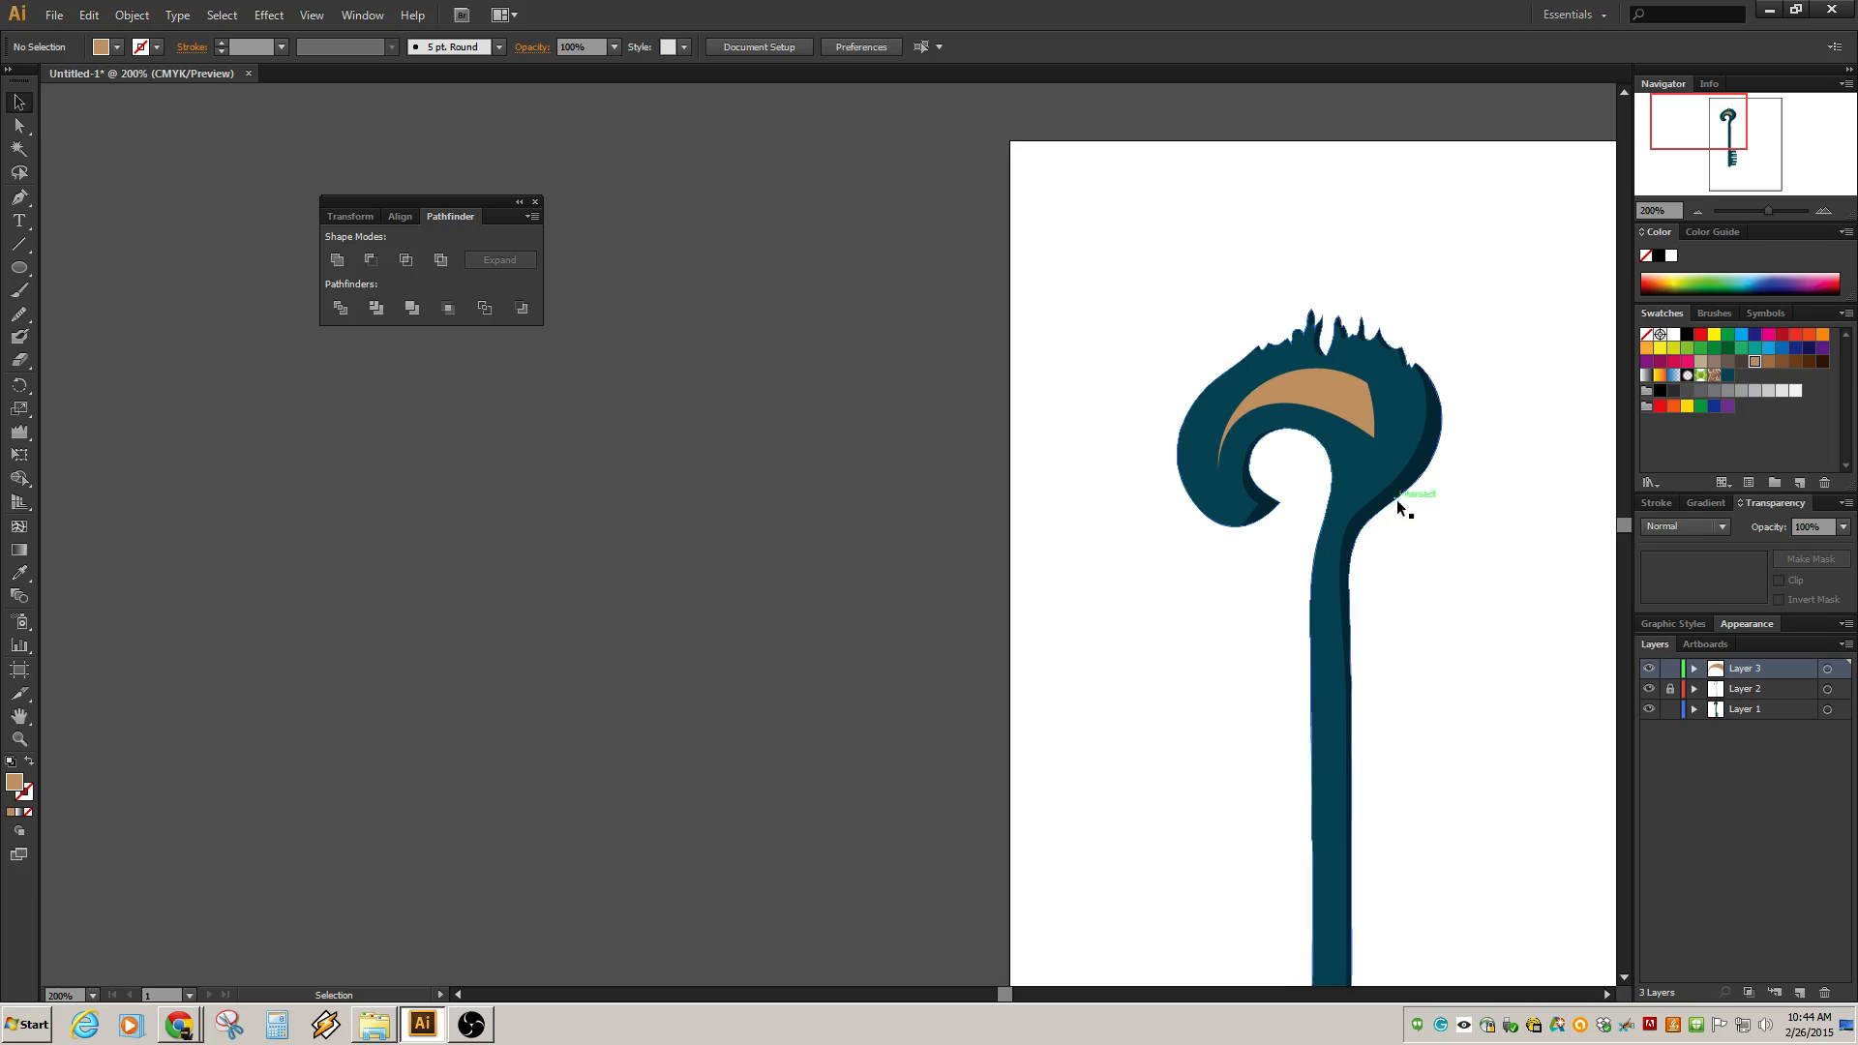
pyautogui.click(1326, 389)
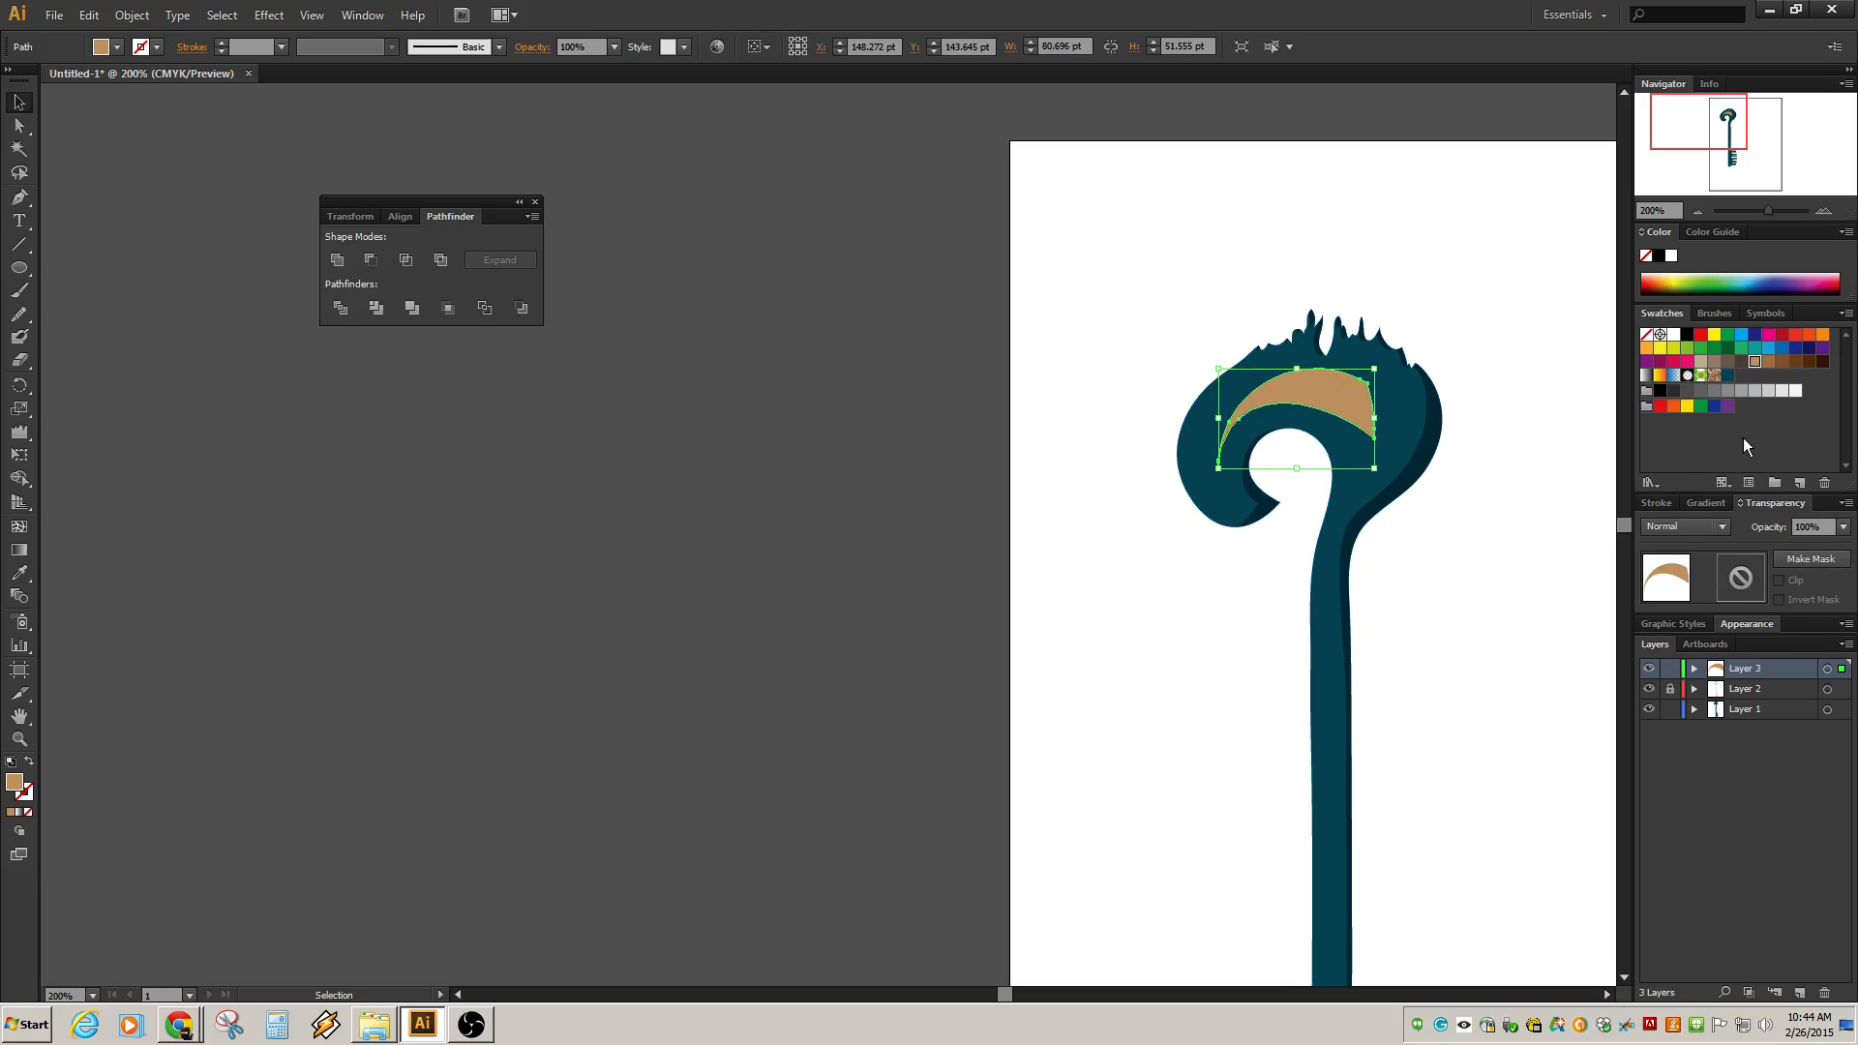
# Set the crescent's blending mode to Darken.
pyautogui.click(1721, 526)
pyautogui.click(1687, 579)
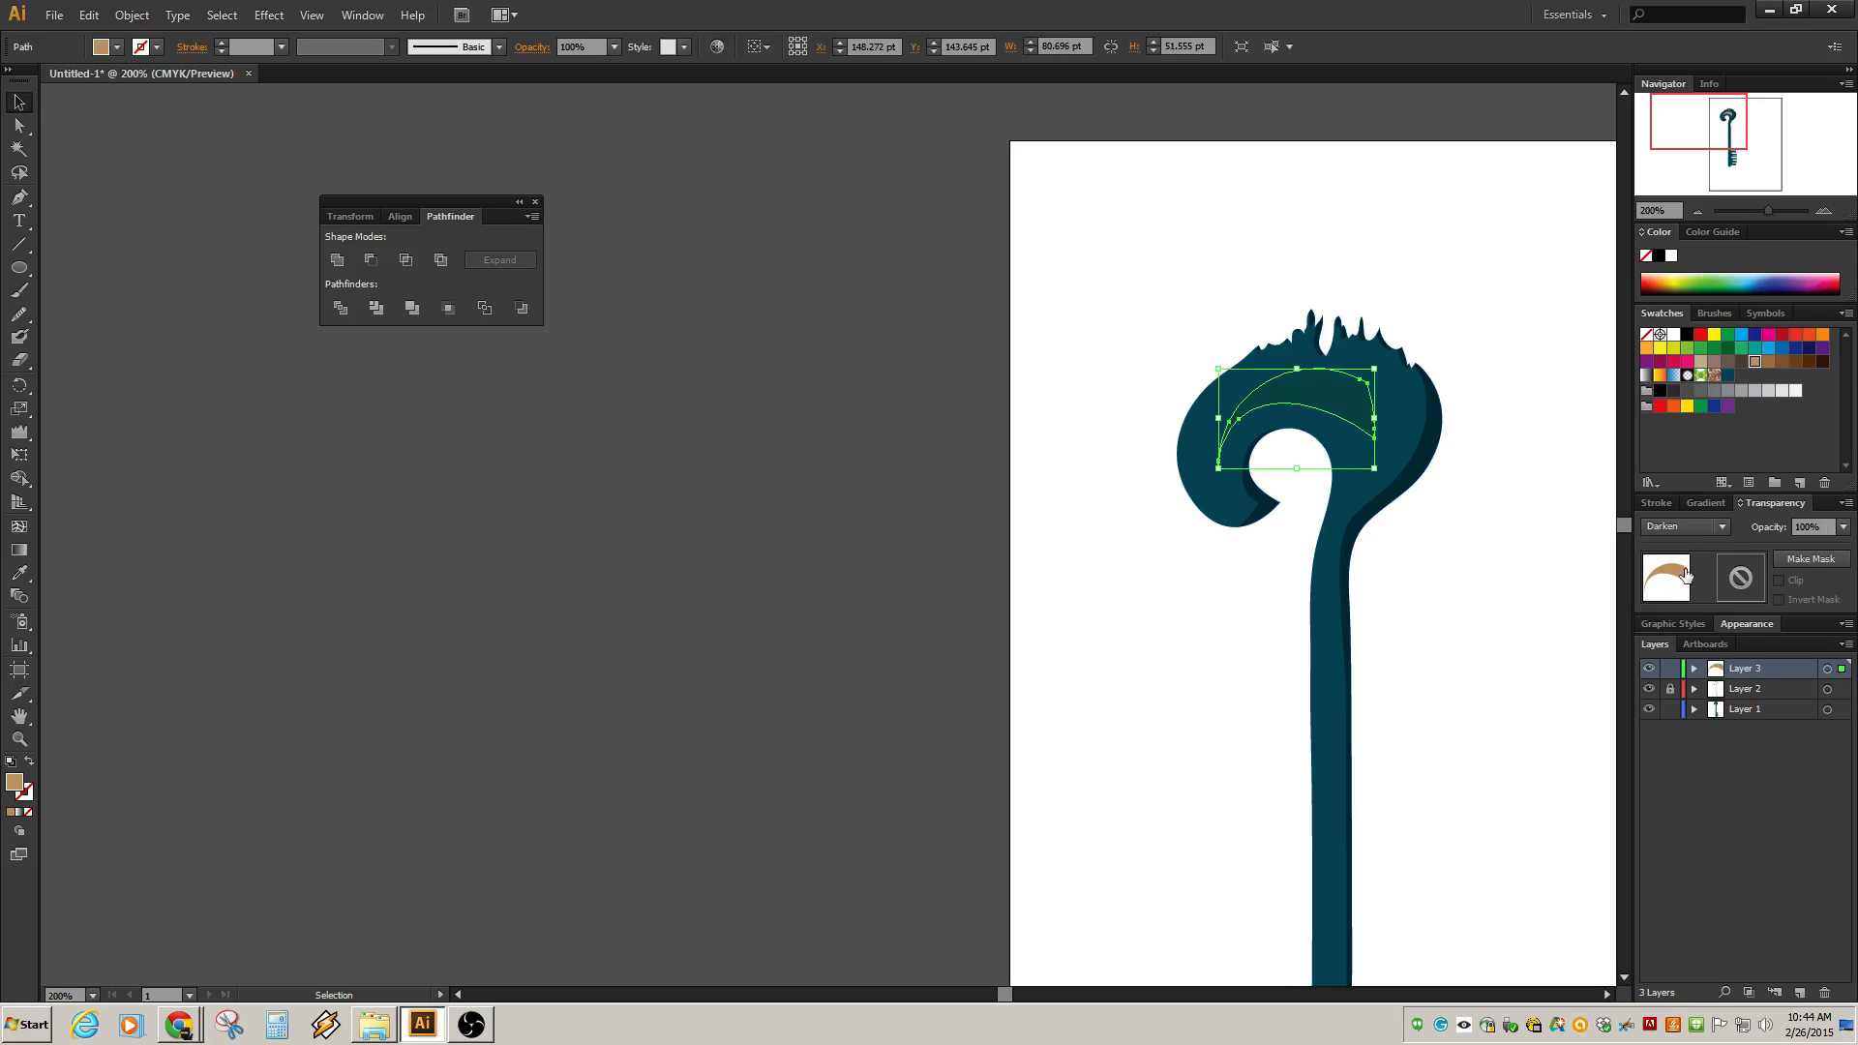
pyautogui.click(1498, 265)
pyautogui.click(1340, 392)
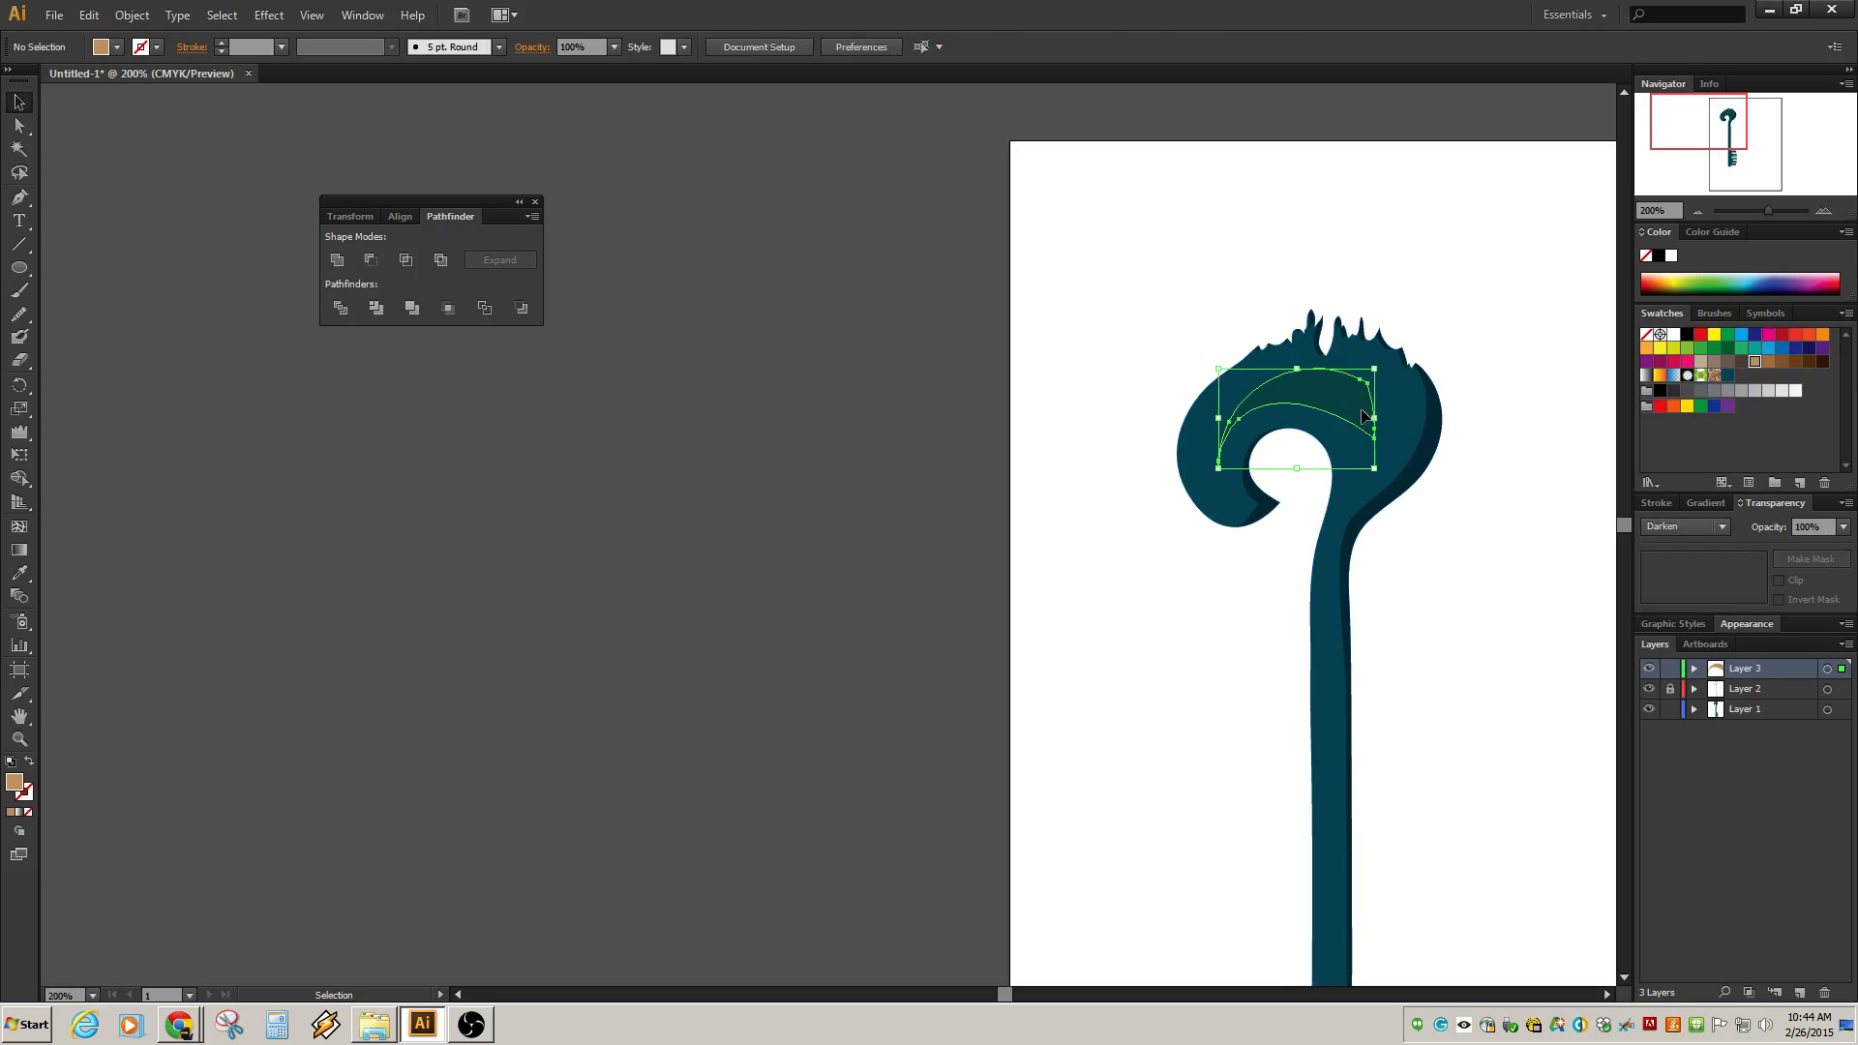
# Set the crescent's blending mode to Screen and its opacity to 10%.
pyautogui.click(1721, 525)
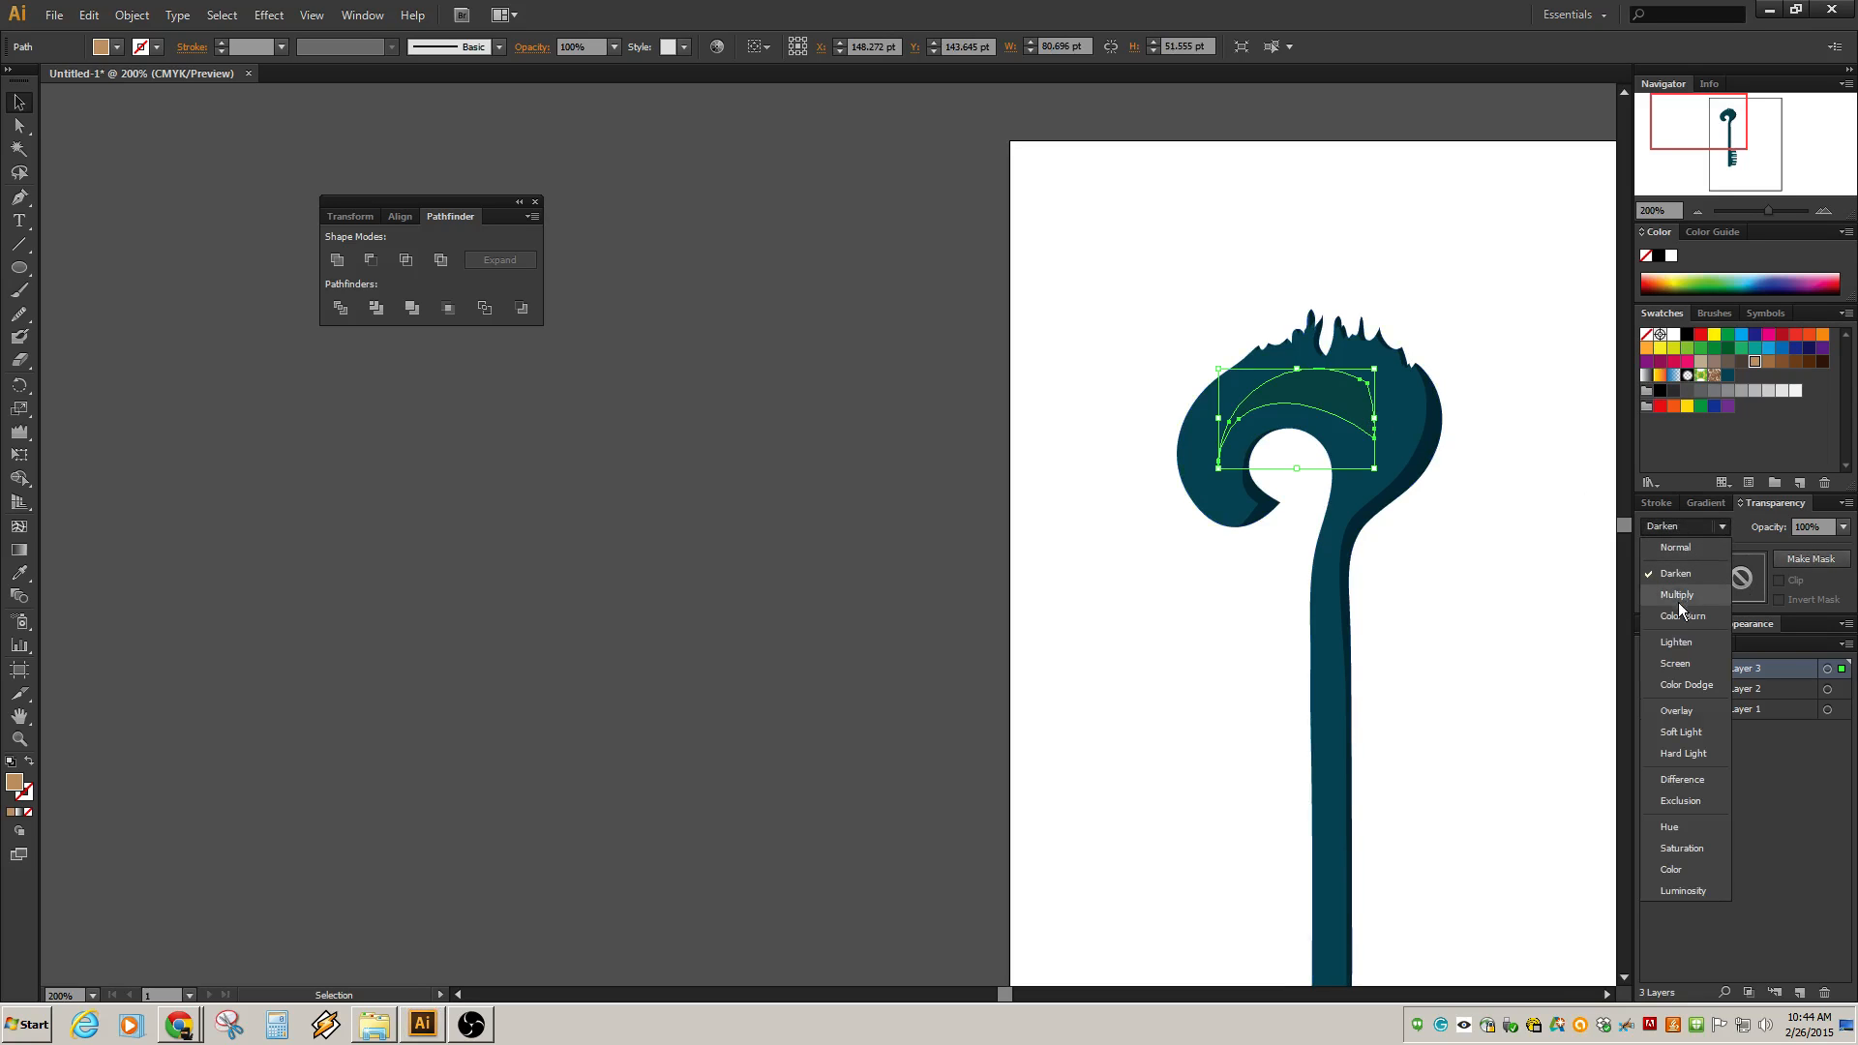
pyautogui.click(1675, 668)
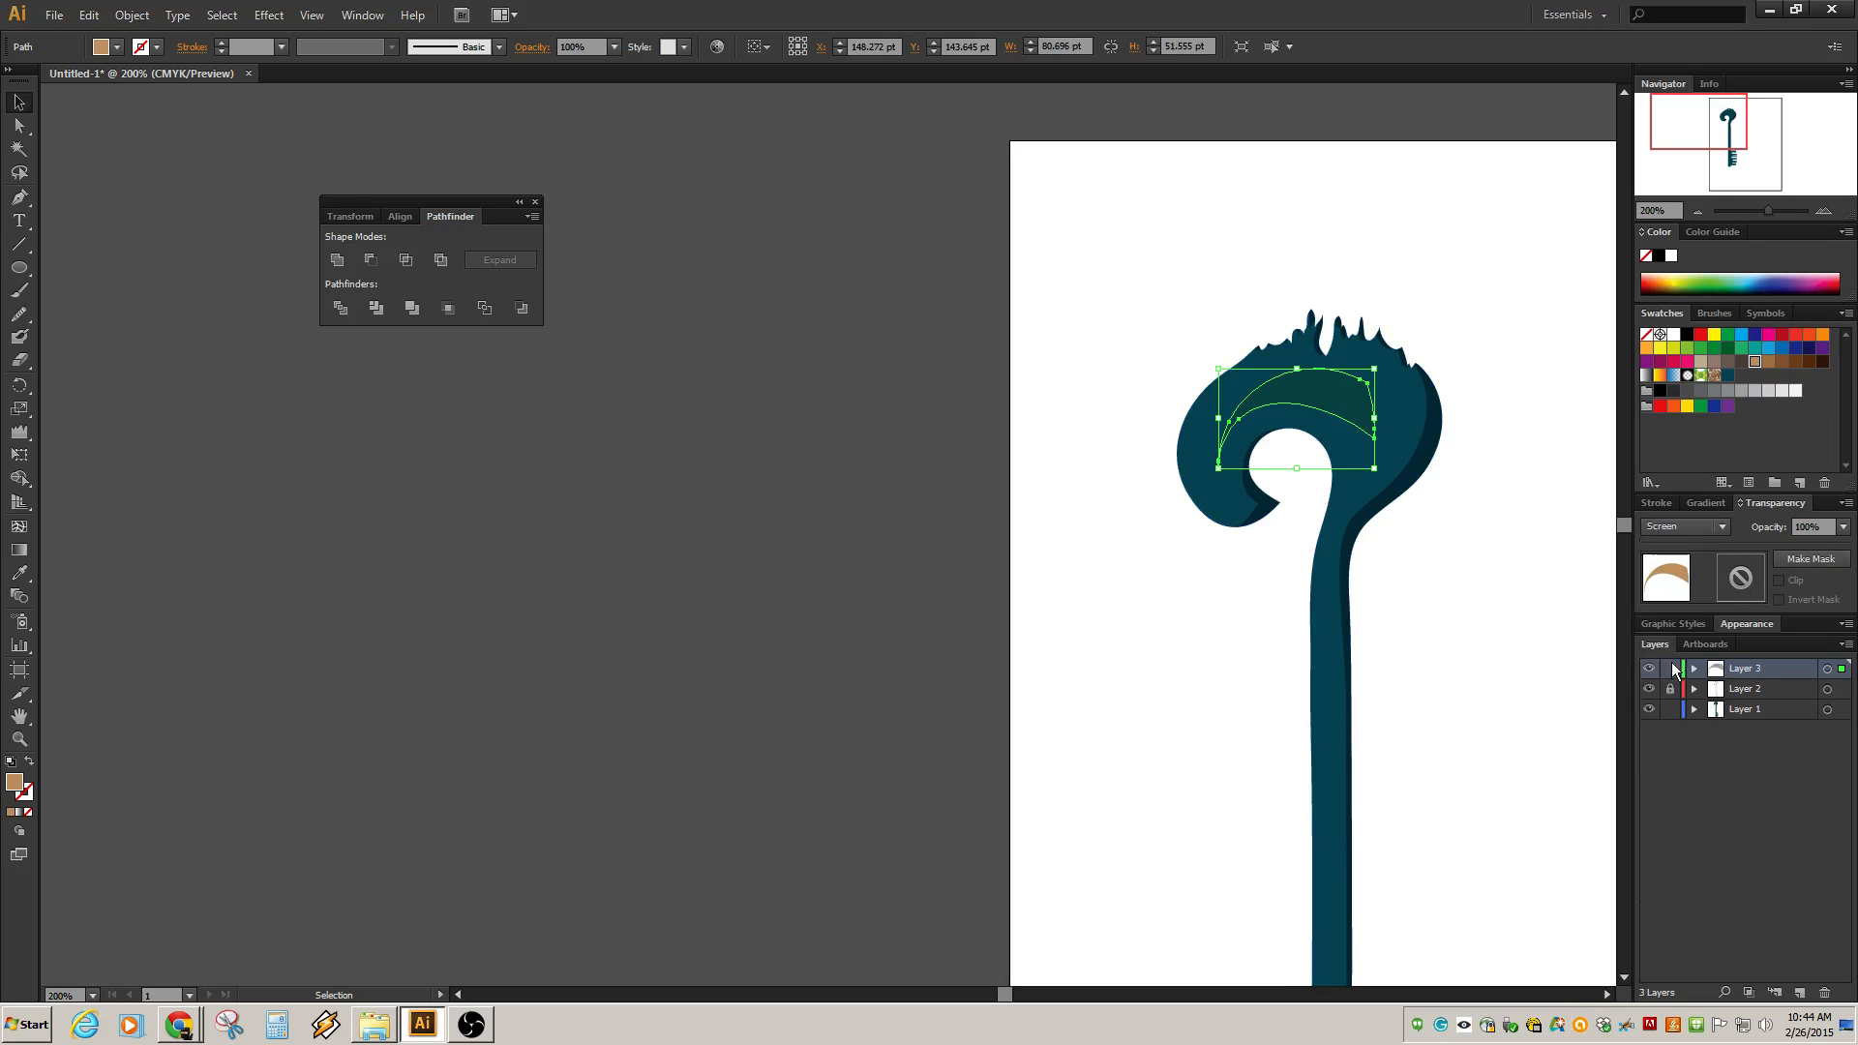
pyautogui.click(1844, 527)
pyautogui.click(1815, 570)
pyautogui.click(1497, 337)
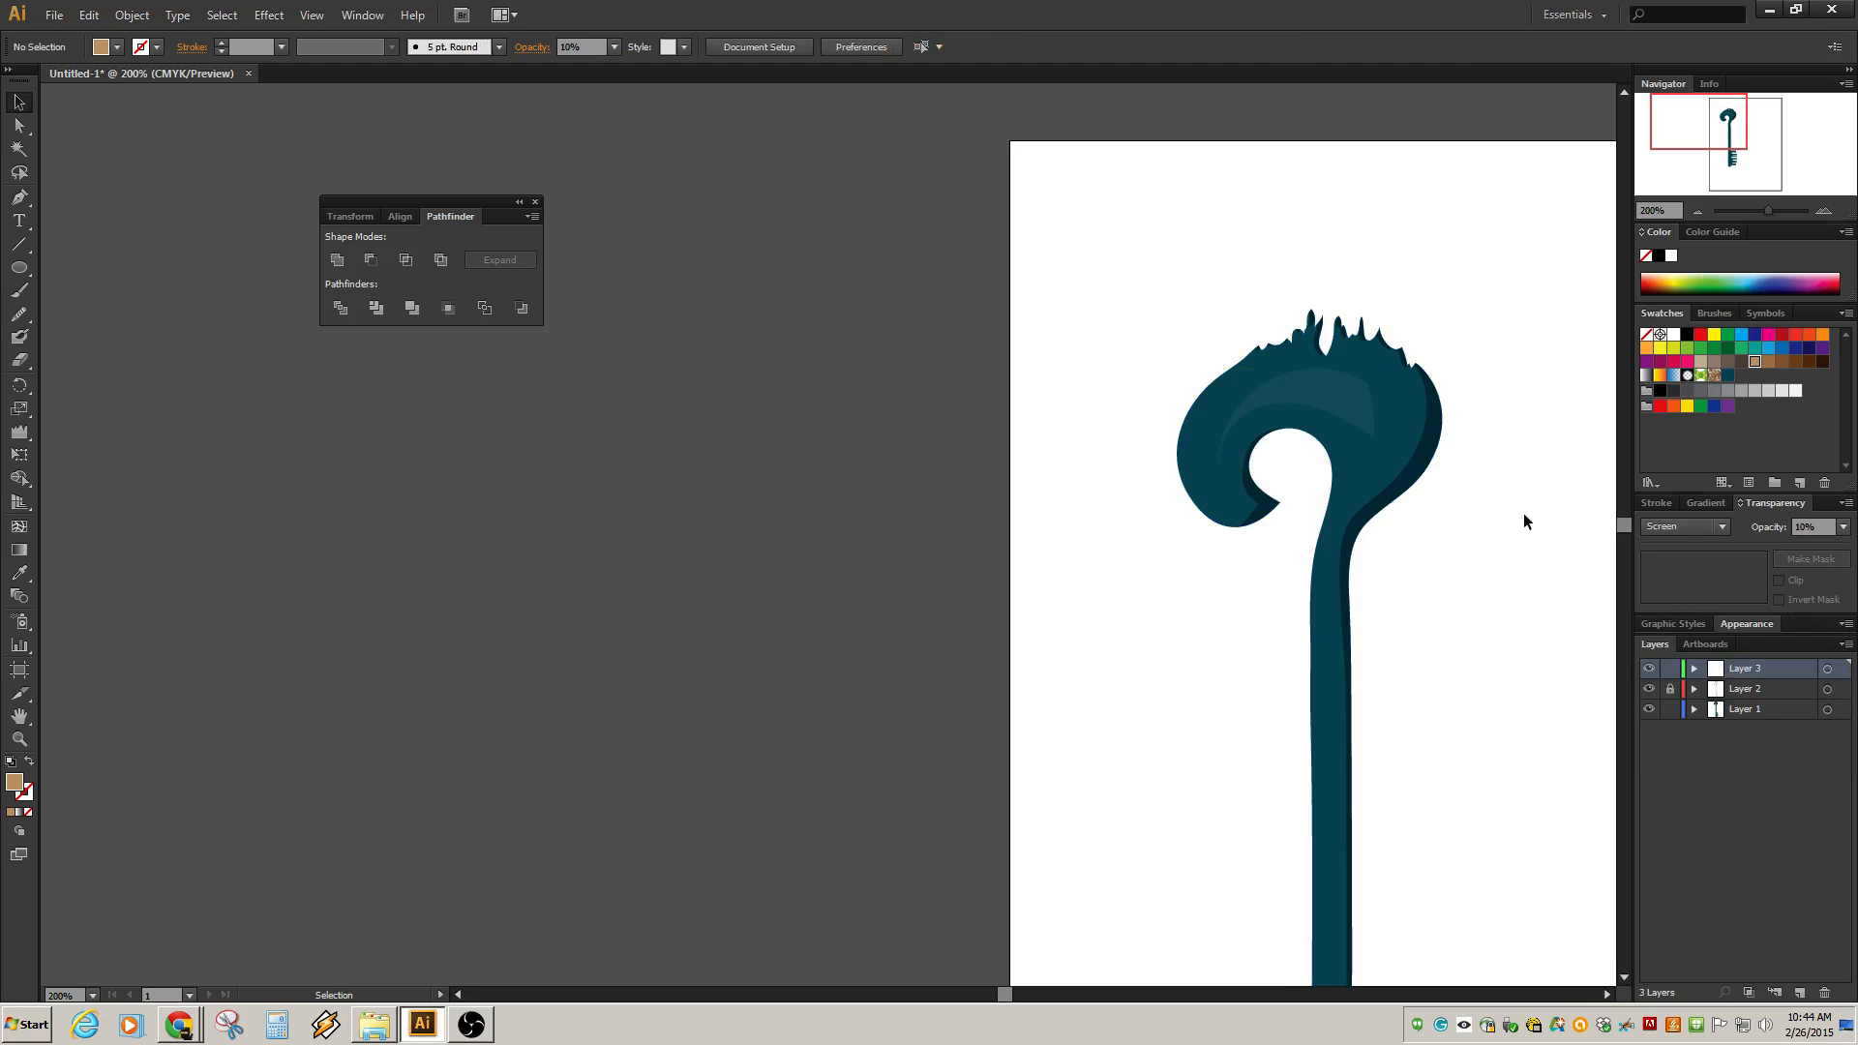
# Duplicate the key silhouette path in front within Layer 1.
pyautogui.keyDown('alt'); pyautogui.scroll(-2, 1482, 650); pyautogui.keyUp('alt')
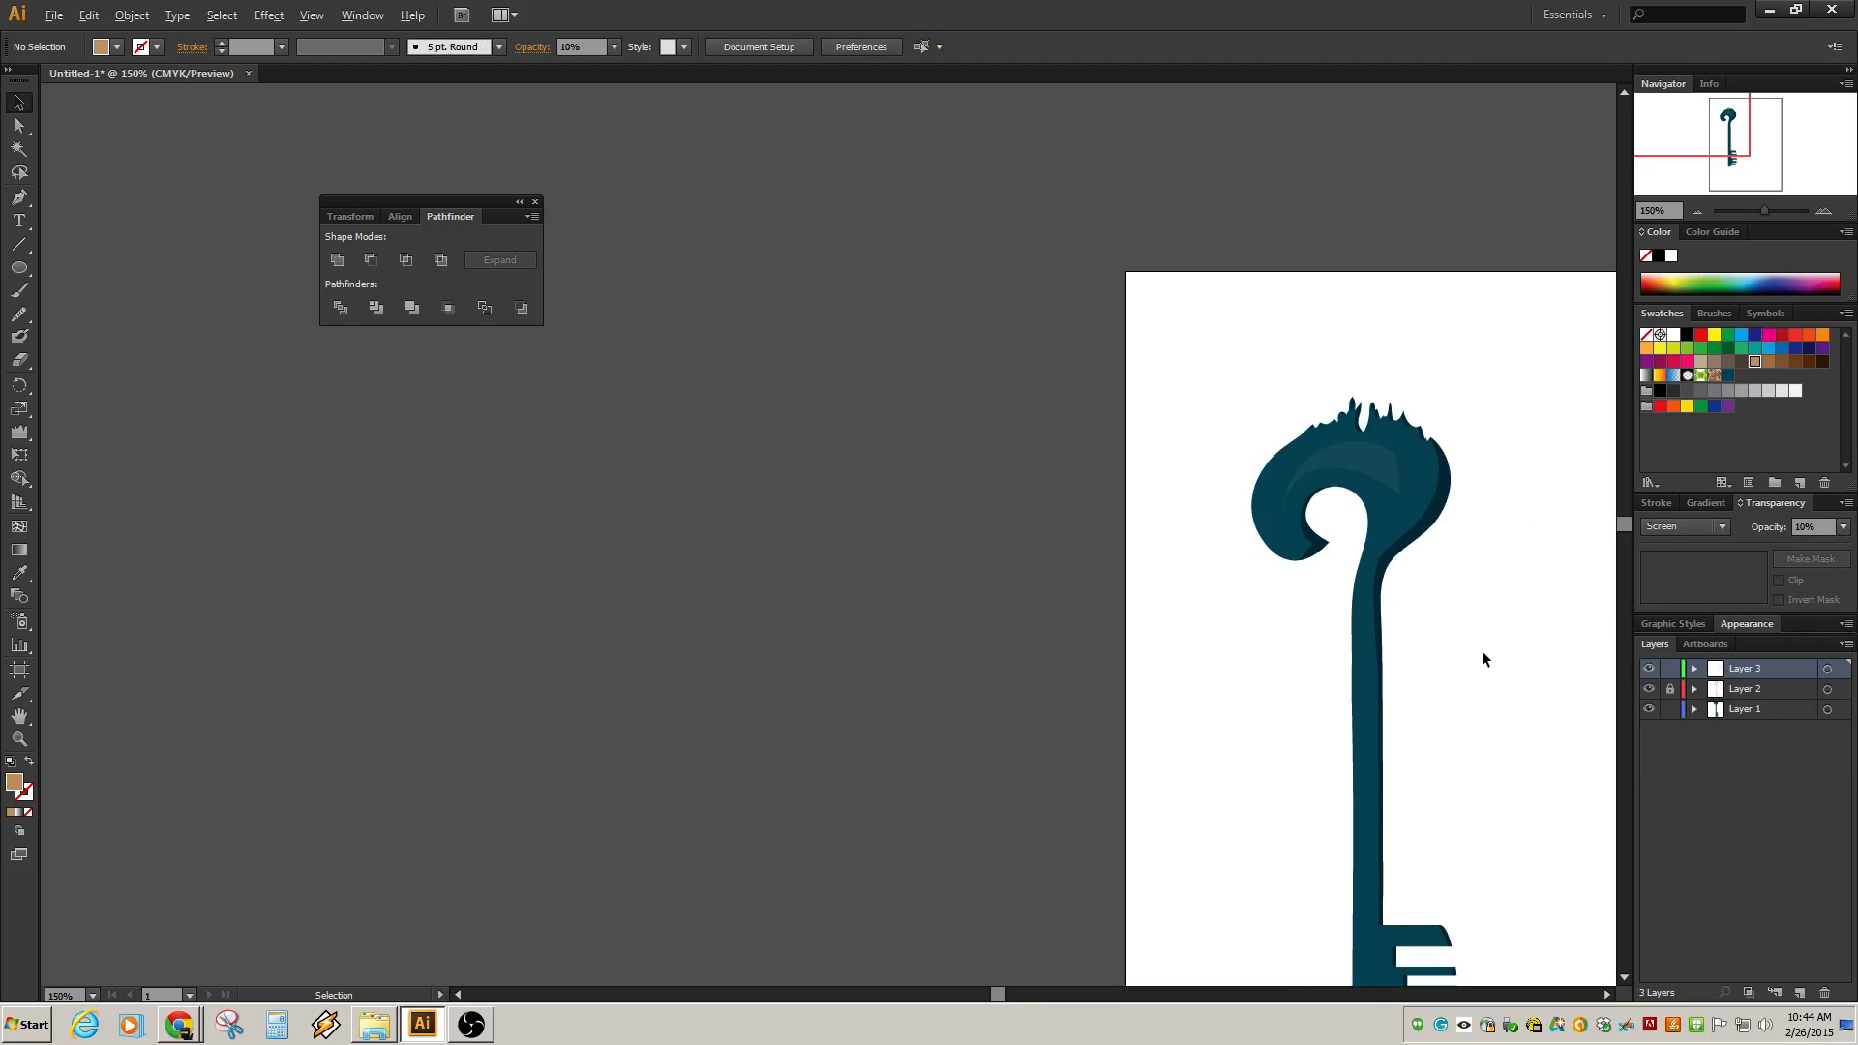
pyautogui.keyDown('alt'); pyautogui.scroll(1, 1478, 654); pyautogui.keyUp('alt')
pyautogui.click(1363, 658)
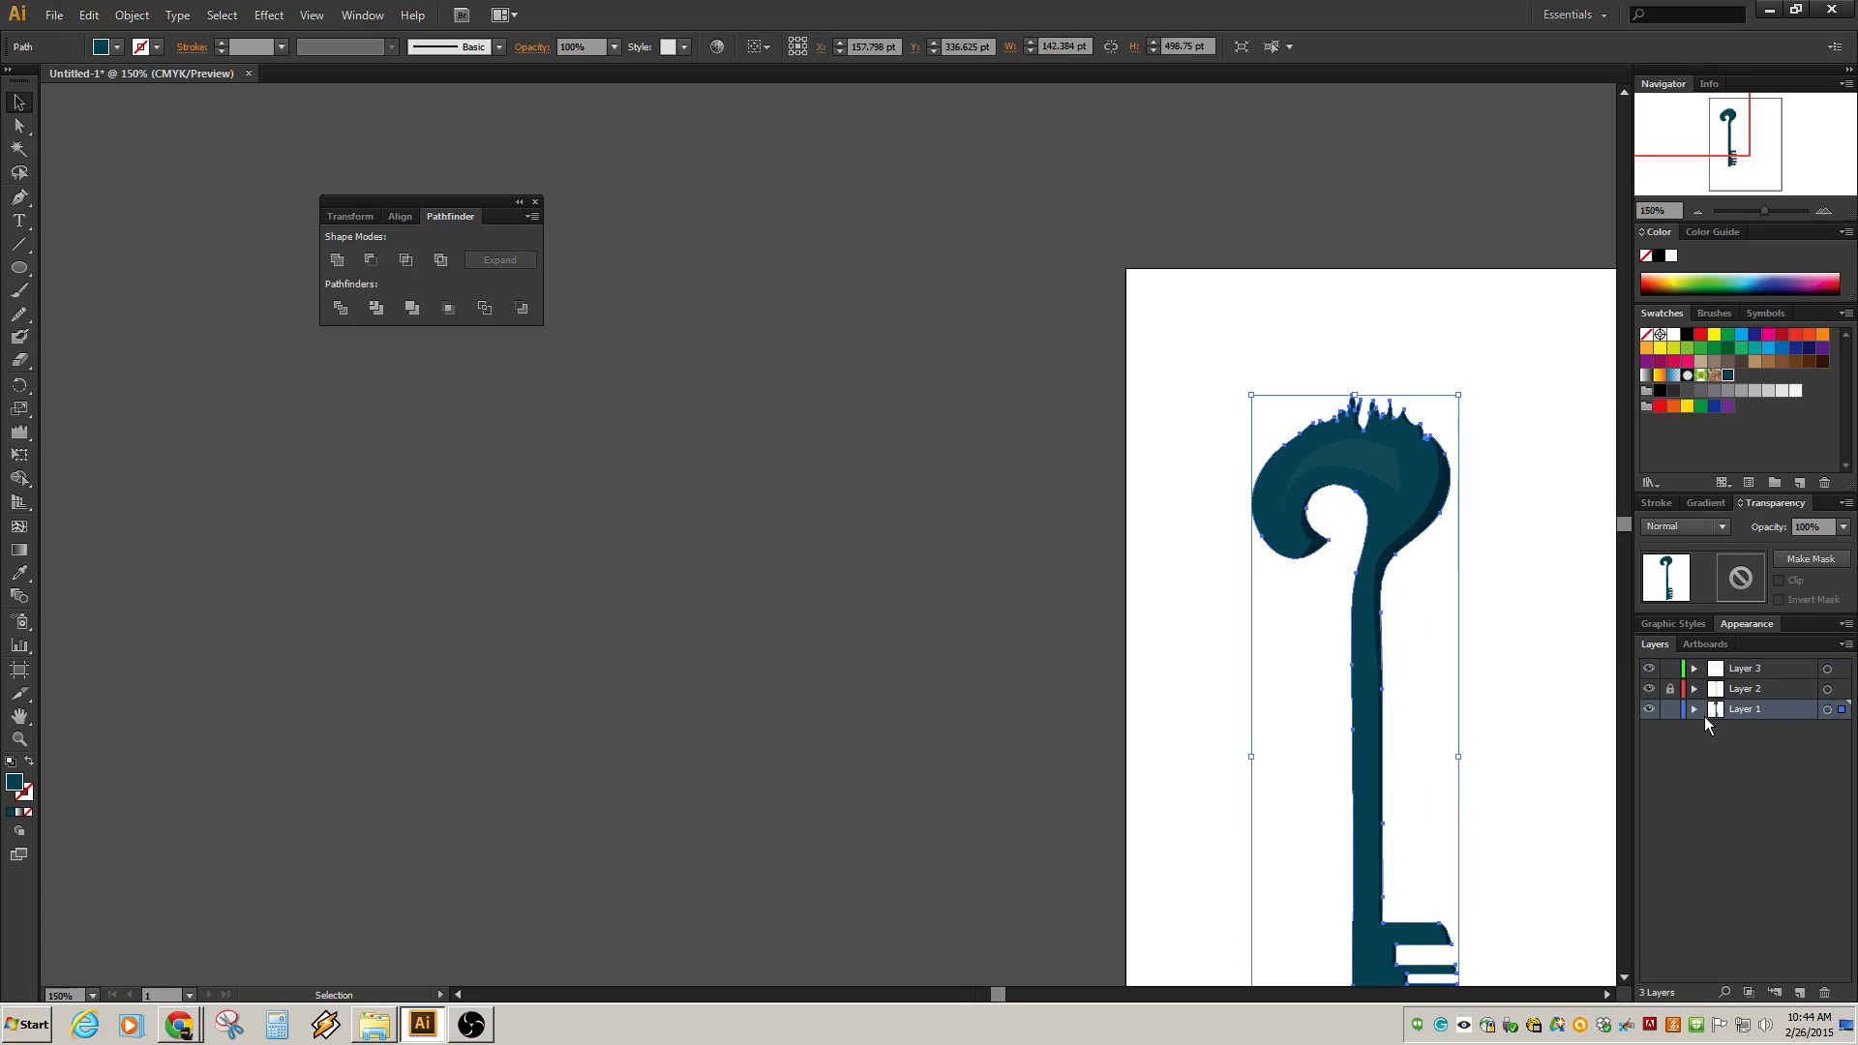
pyautogui.click(1694, 709)
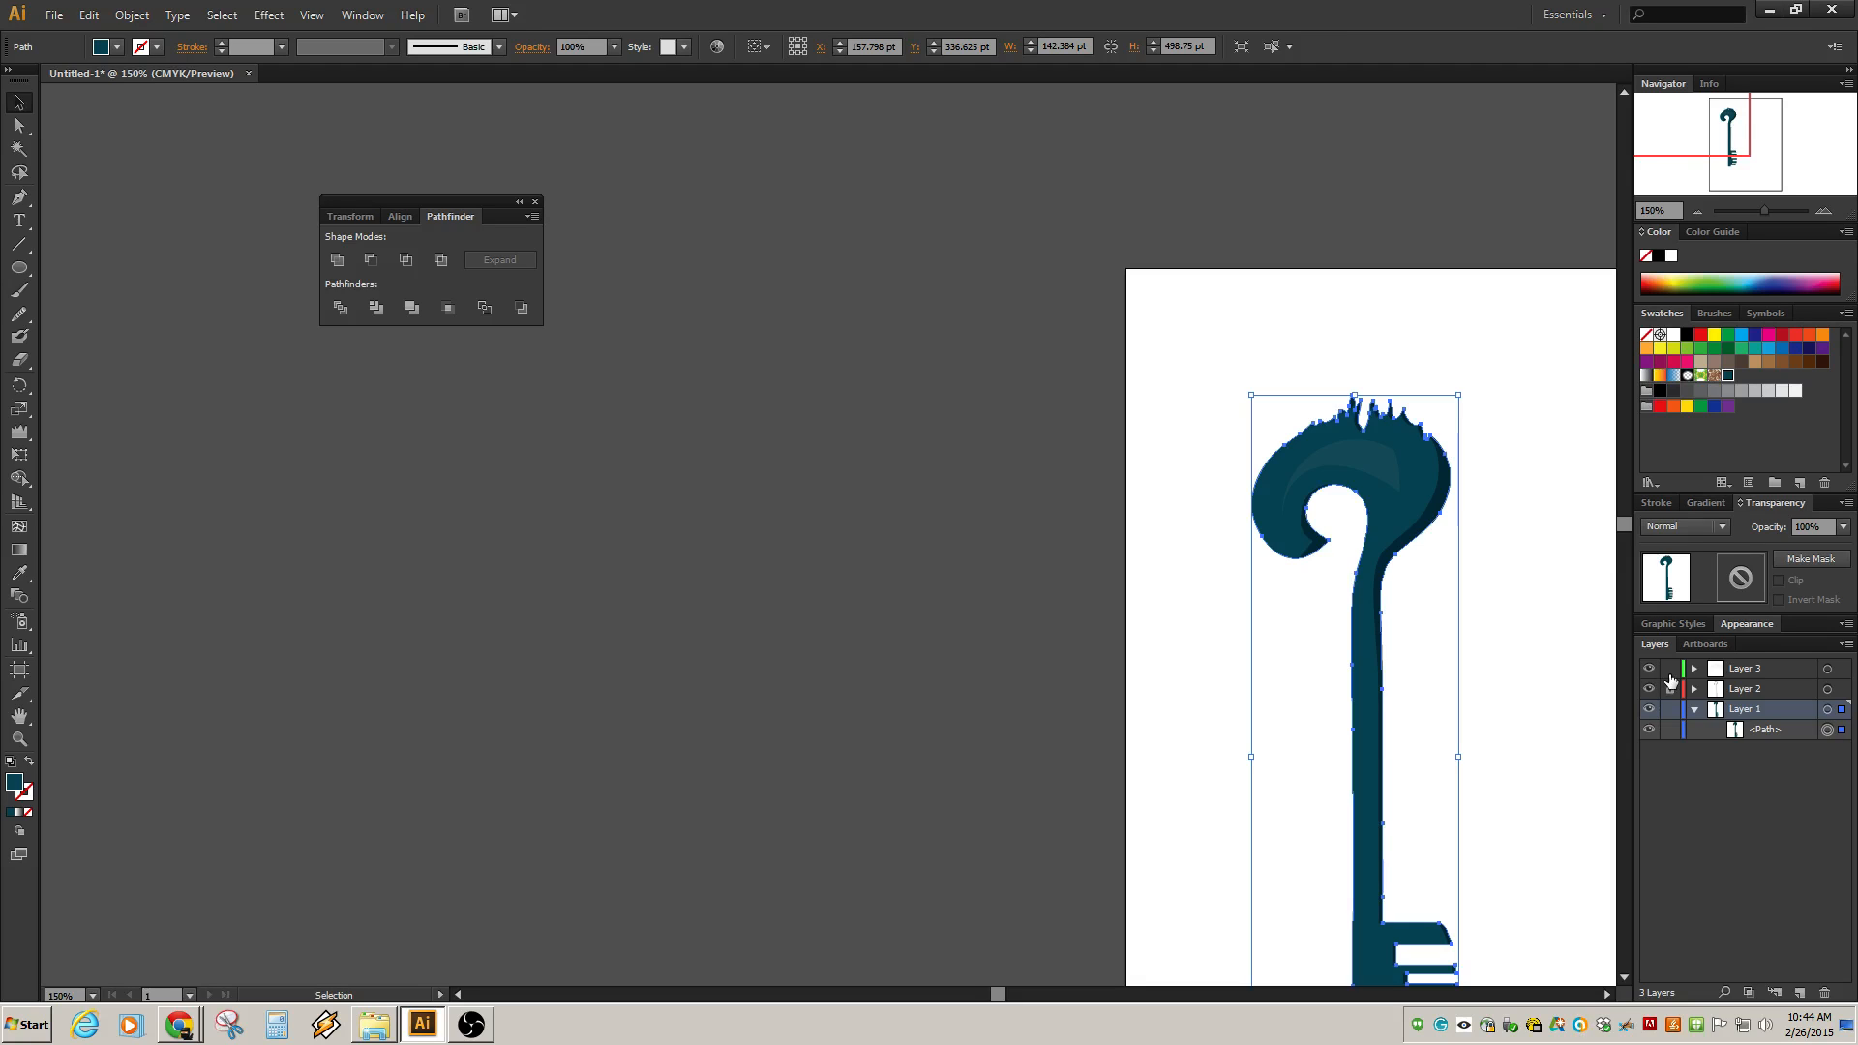
pyautogui.hotkey('ctrl', 'f')
pyautogui.click(1750, 756)
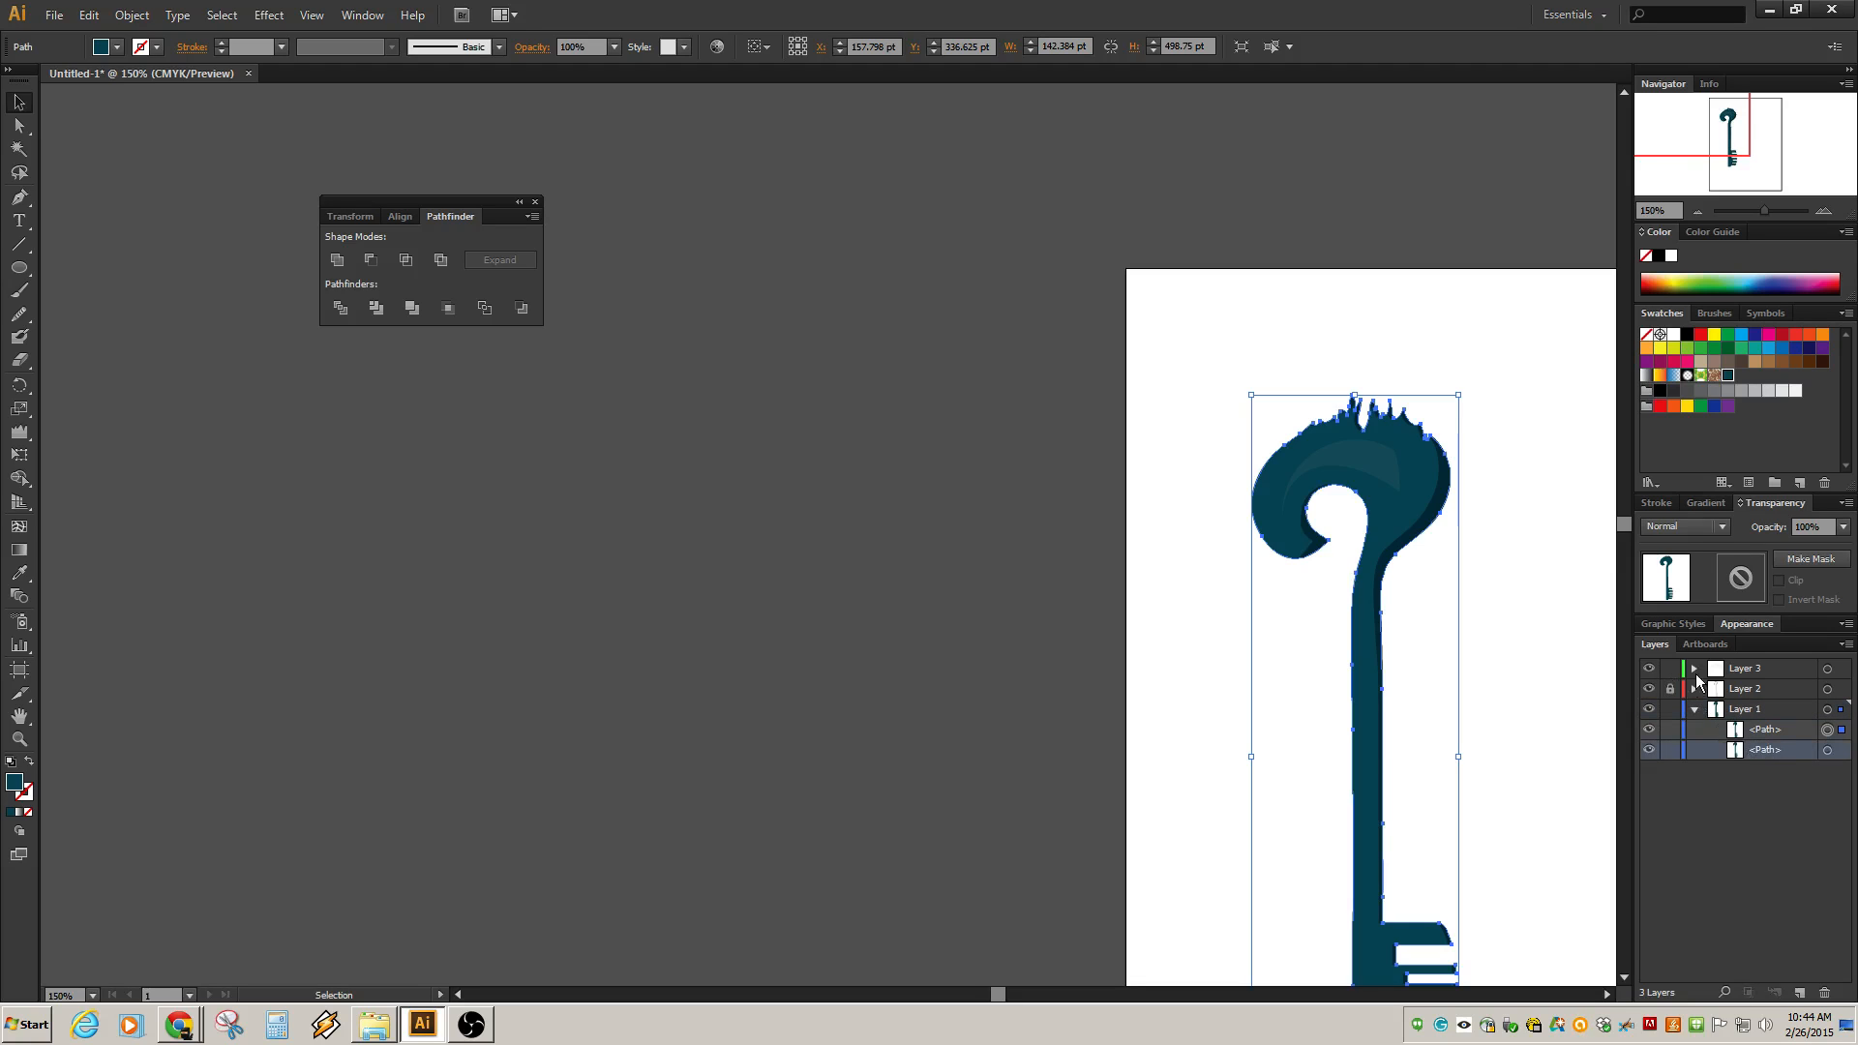
# Create Layer 4 and move the duplicated key path into it.
pyautogui.click(1694, 670)
pyautogui.click(1695, 669)
pyautogui.moveTo(1761, 759); pyautogui.dragTo(1712, 671)
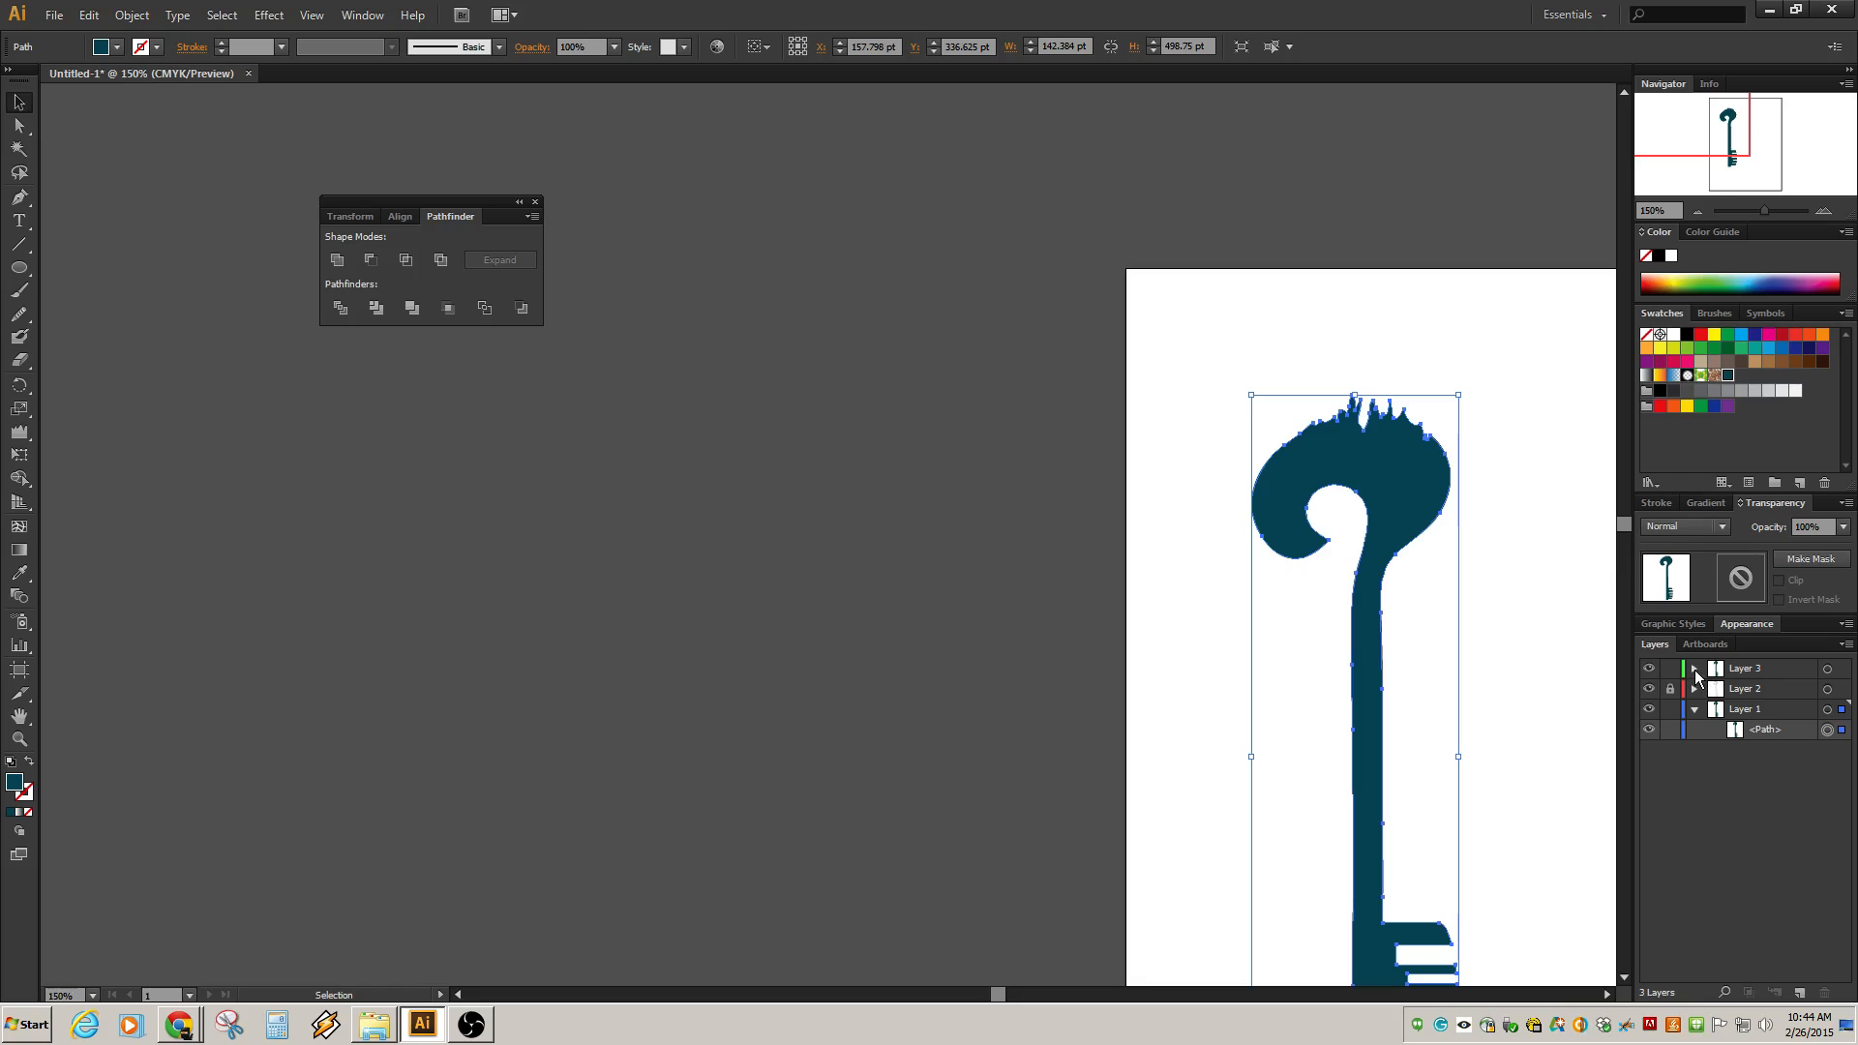
pyautogui.click(1695, 670)
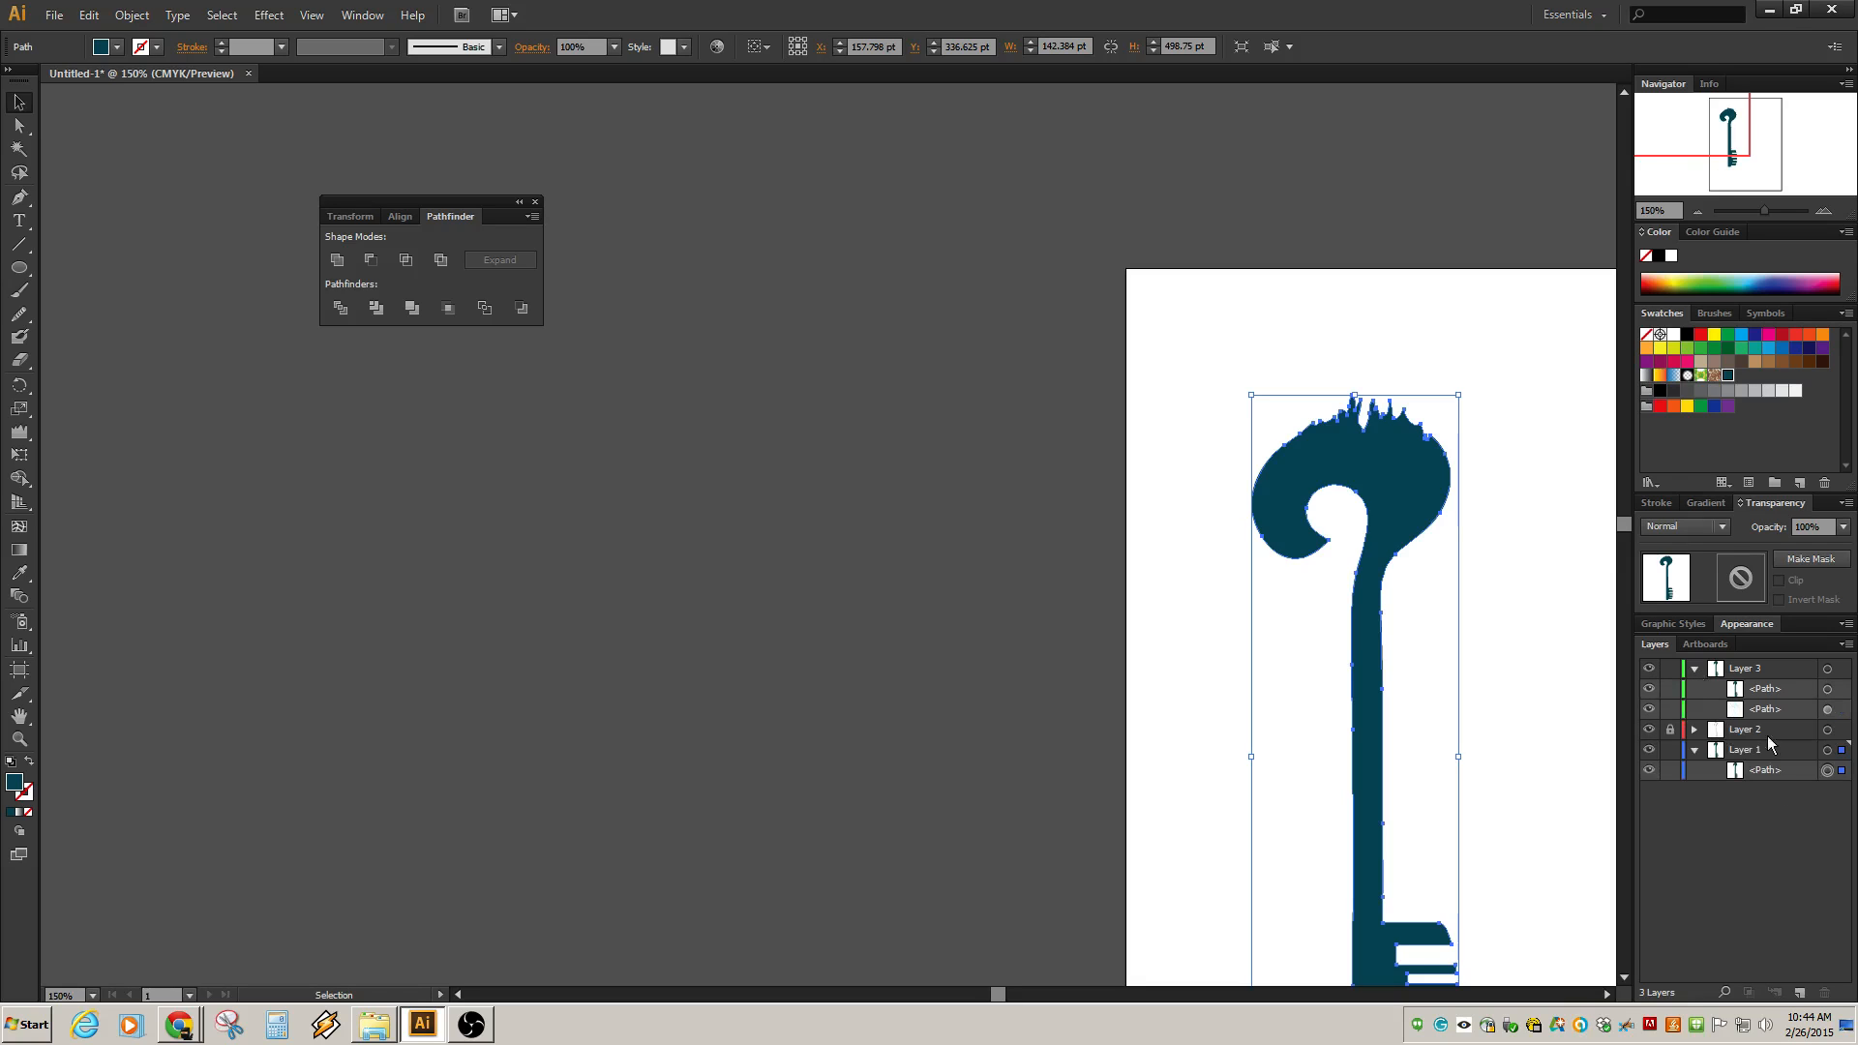
pyautogui.click(1801, 993)
pyautogui.moveTo(1723, 669)
pyautogui.mouseDown()
pyautogui.moveTo(1754, 755)
pyautogui.moveTo(1745, 675)
pyautogui.mouseUp()
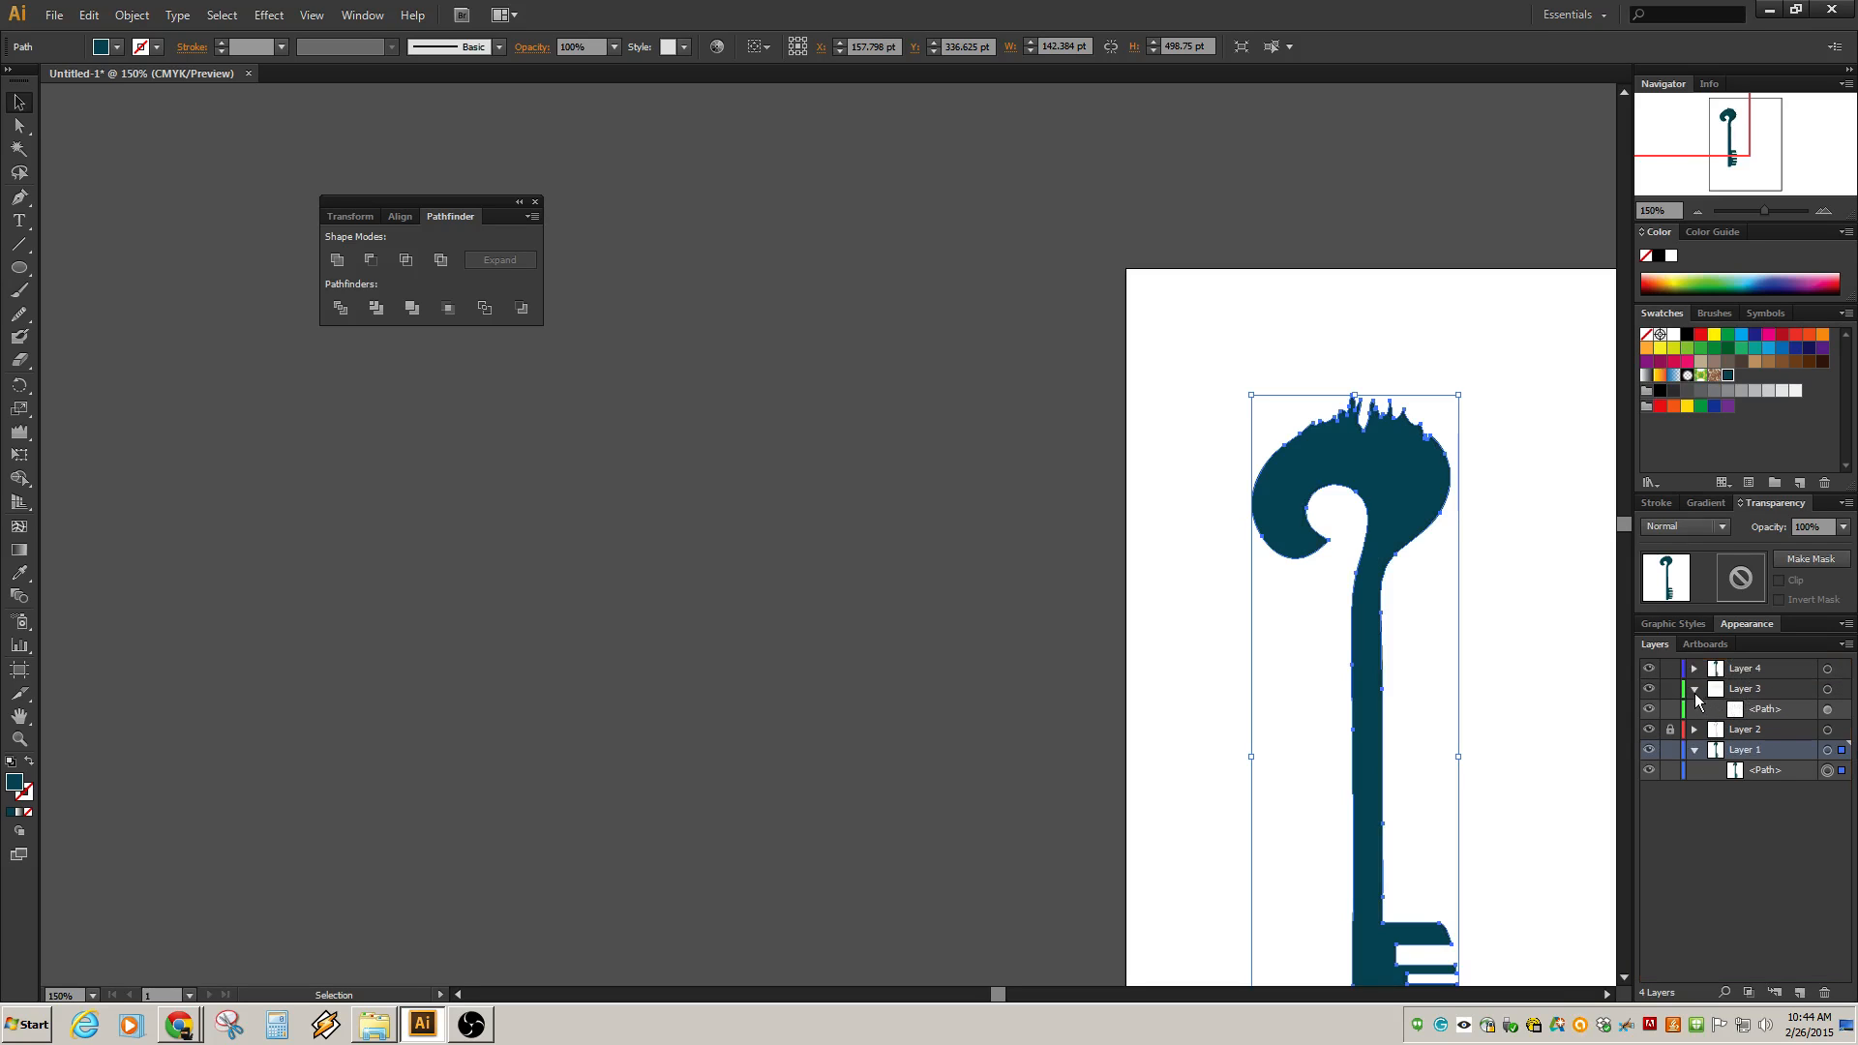
# Collapse the layers, then lock and hide every layer except Layer 4.
pyautogui.click(1695, 689)
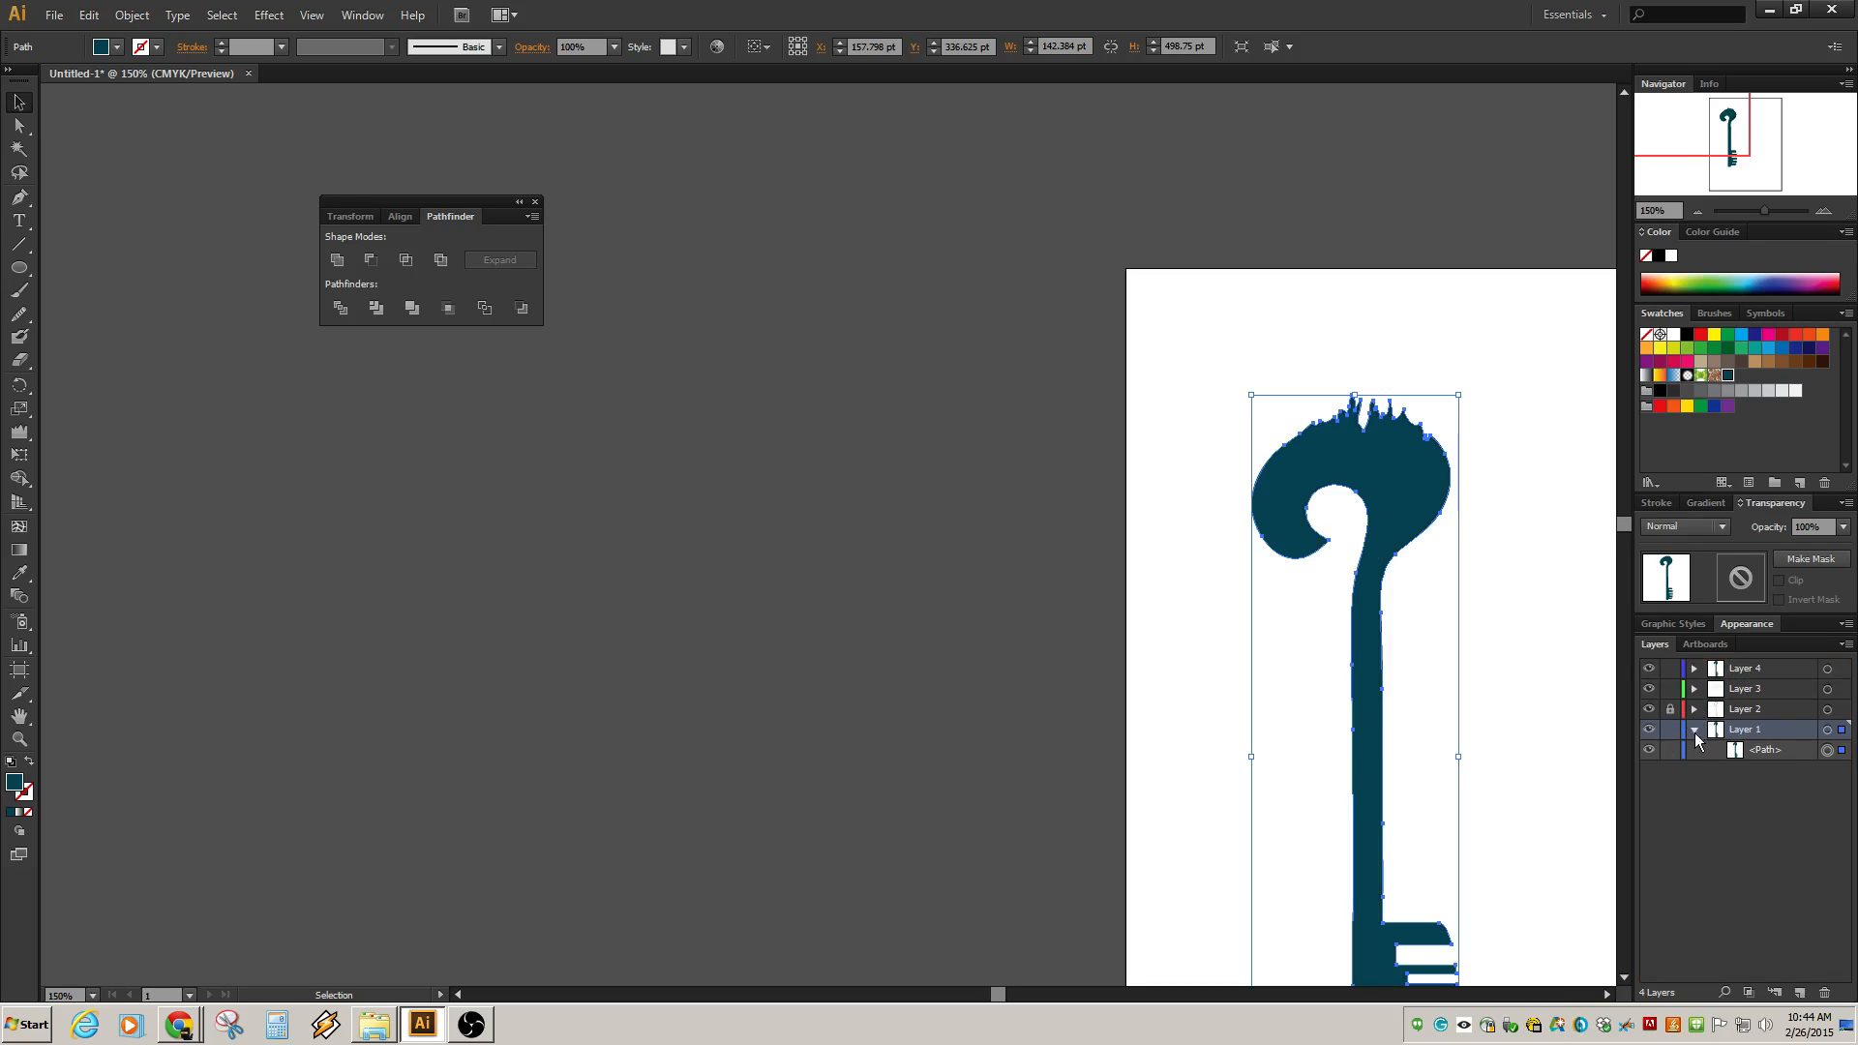
pyautogui.click(1694, 731)
pyautogui.click(1668, 690)
pyautogui.click(1669, 730)
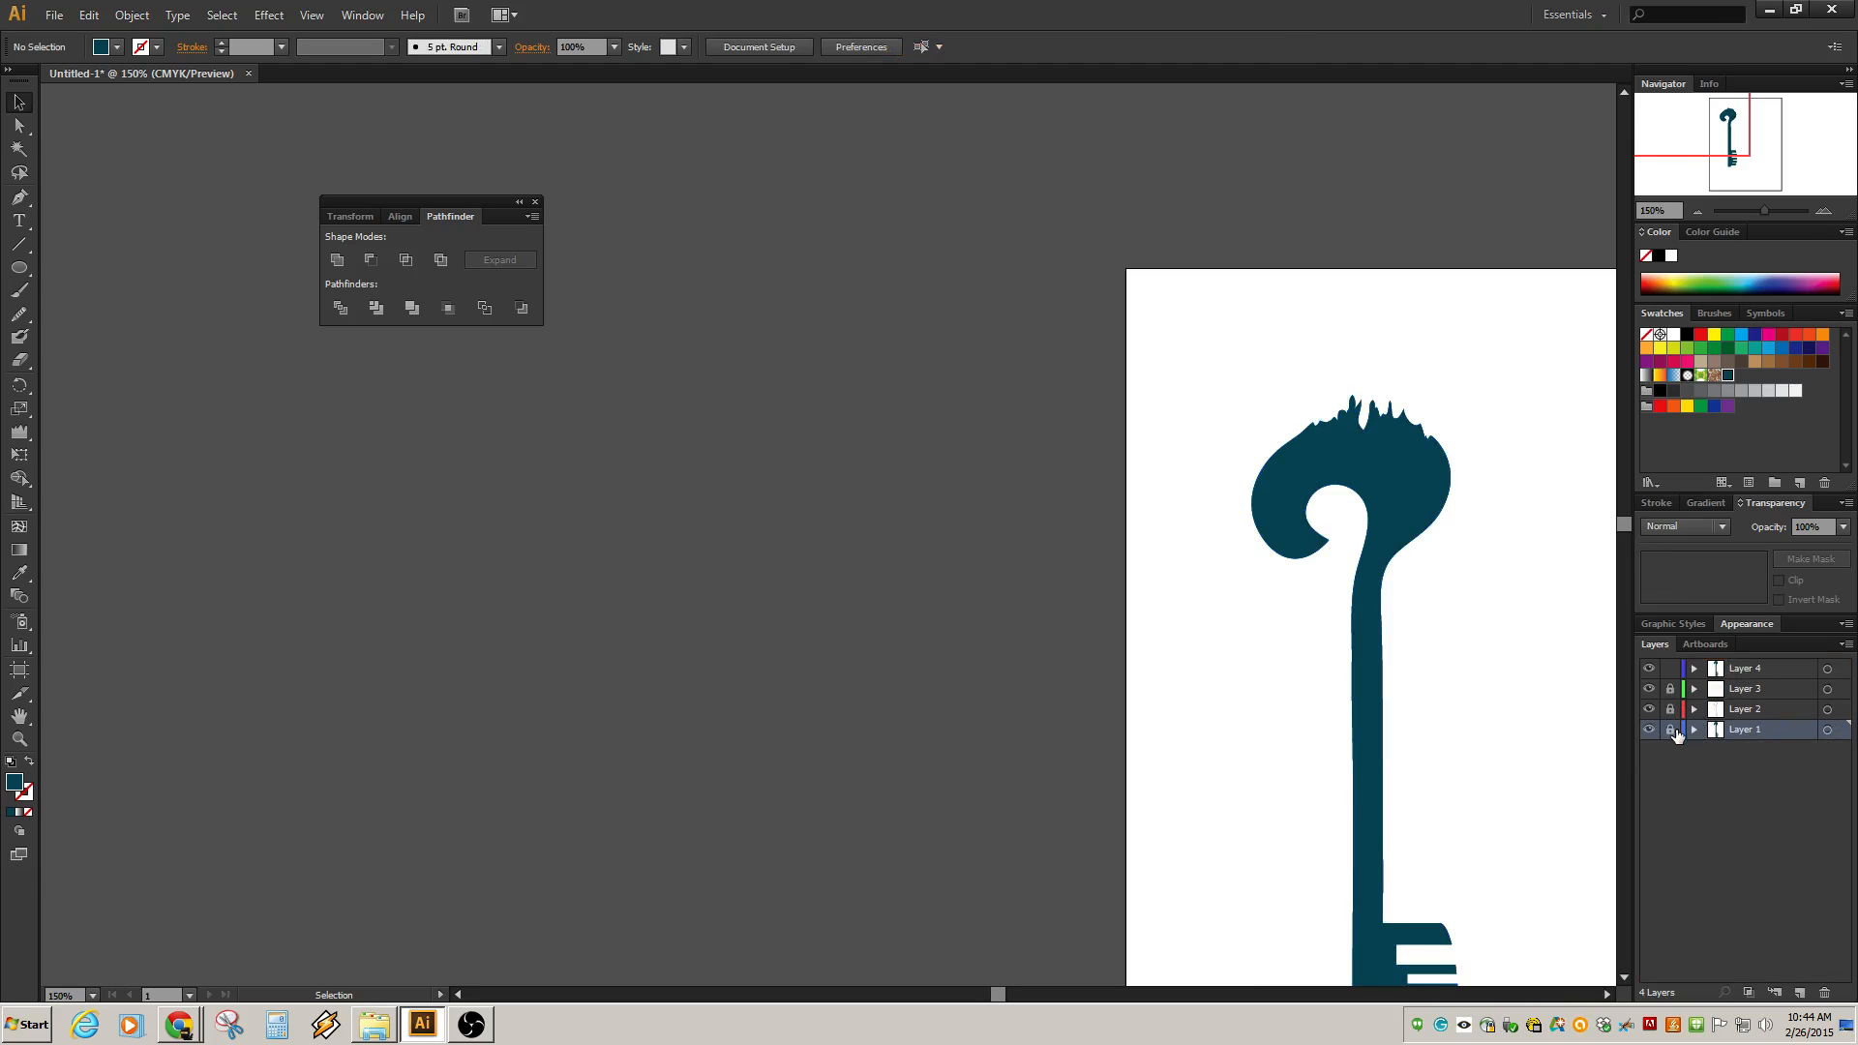
pyautogui.click(1649, 710)
pyautogui.click(1648, 689)
# Select the duplicated key shape on Layer 4.
pyautogui.click(1422, 500)
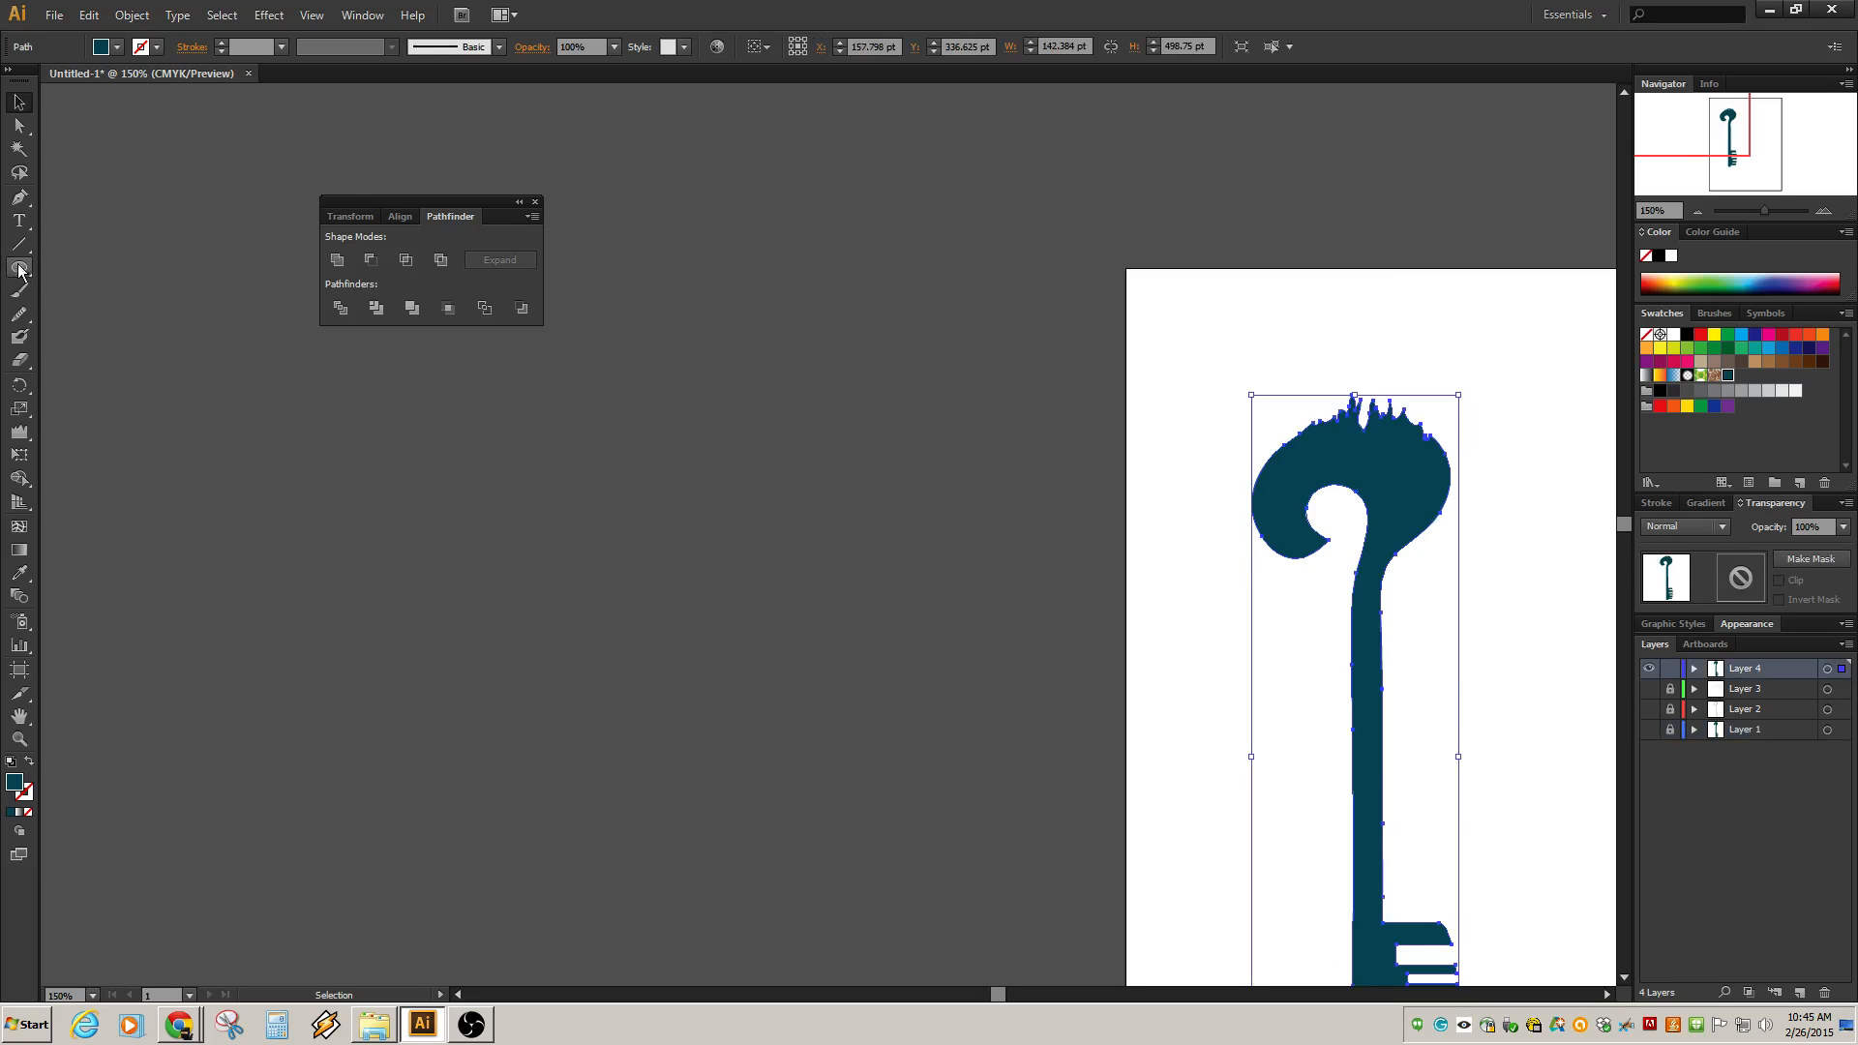
pyautogui.press('space')
pyautogui.moveTo(1298, 743); pyautogui.dragTo(1196, 448)
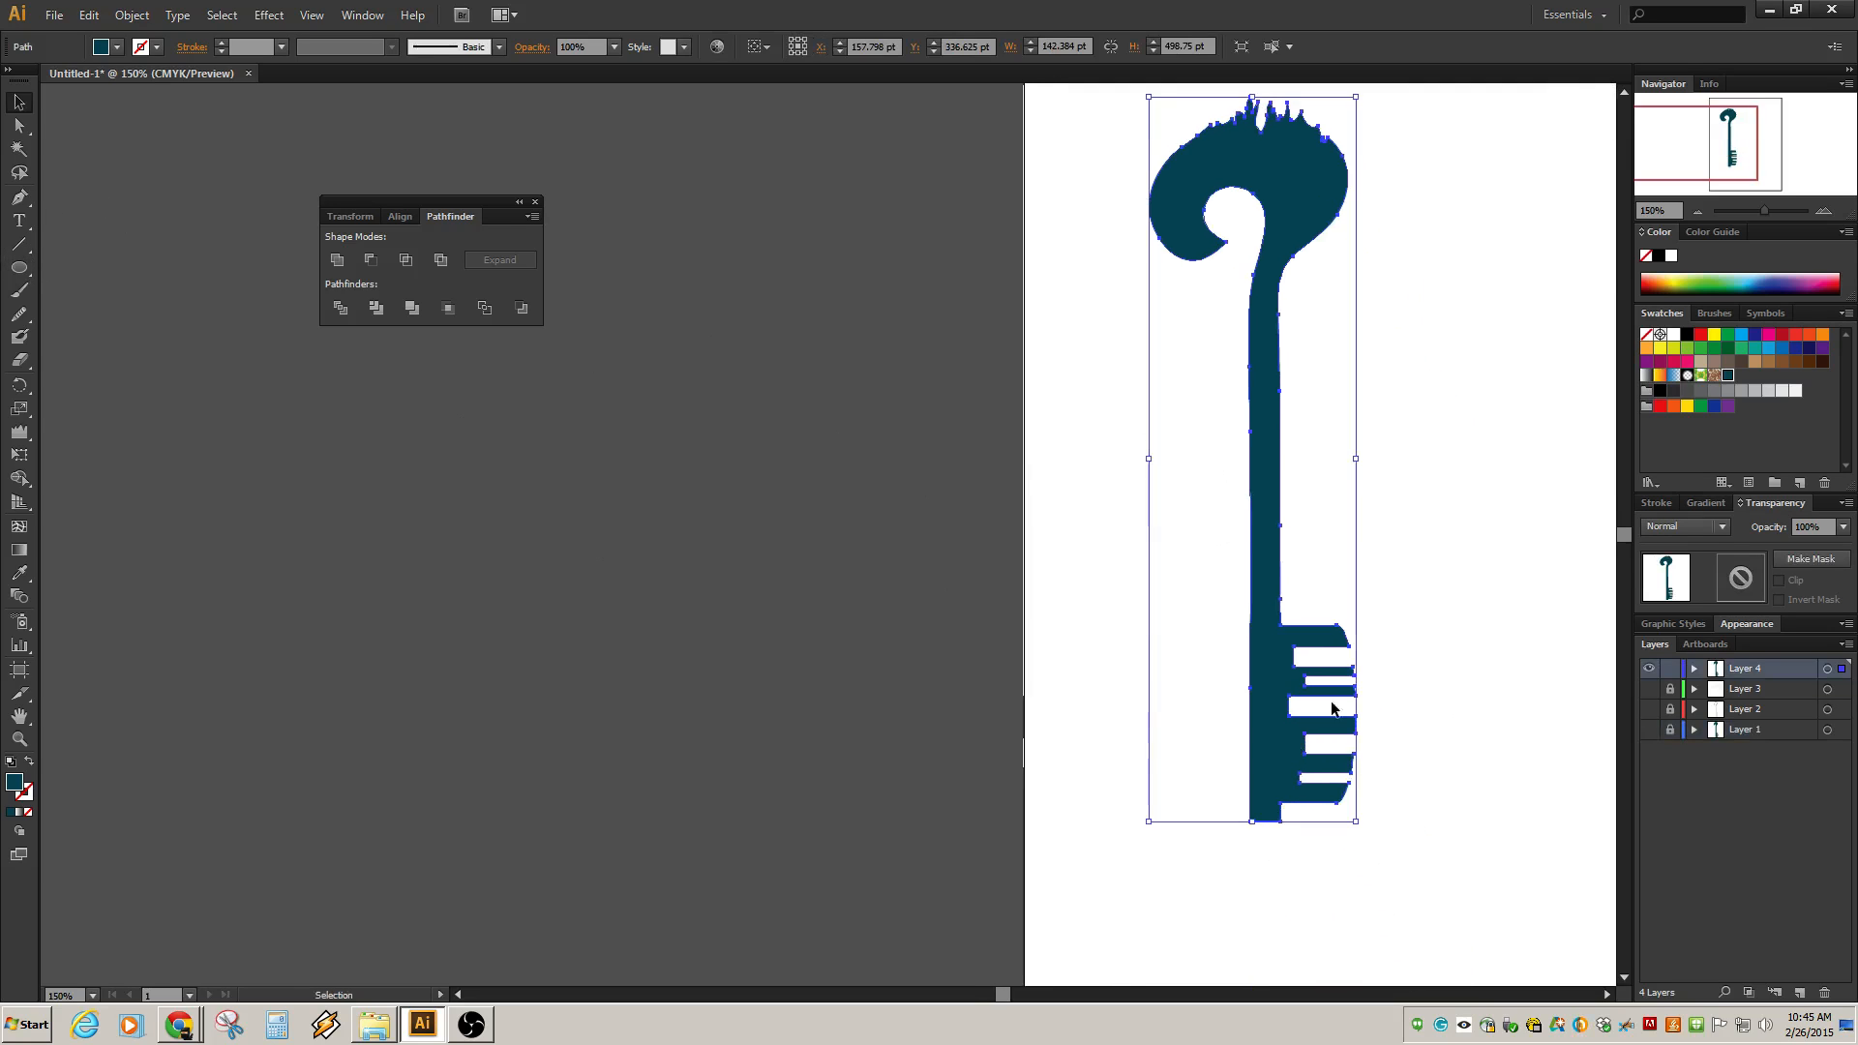
# Draw a rectangle covering the key's left half, from above the bow down to the shaft's bottom.
pyautogui.click(20, 268)
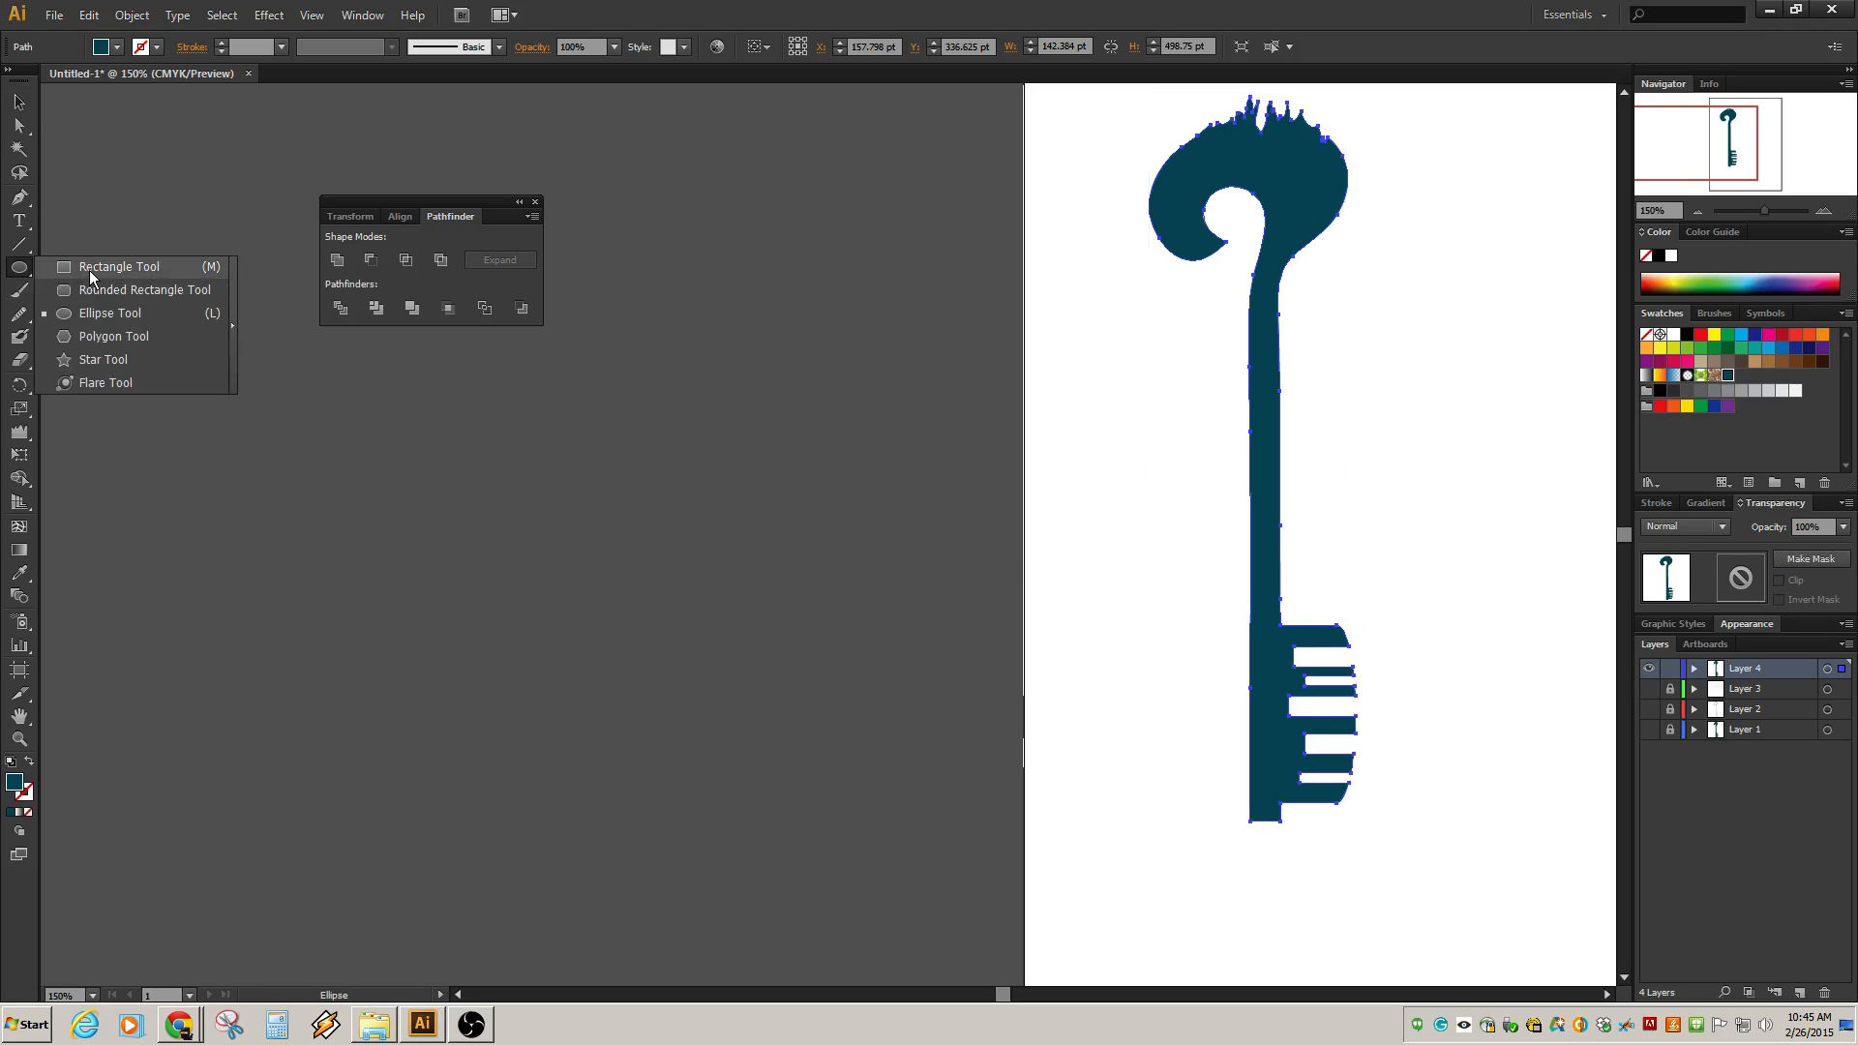
pyautogui.click(92, 273)
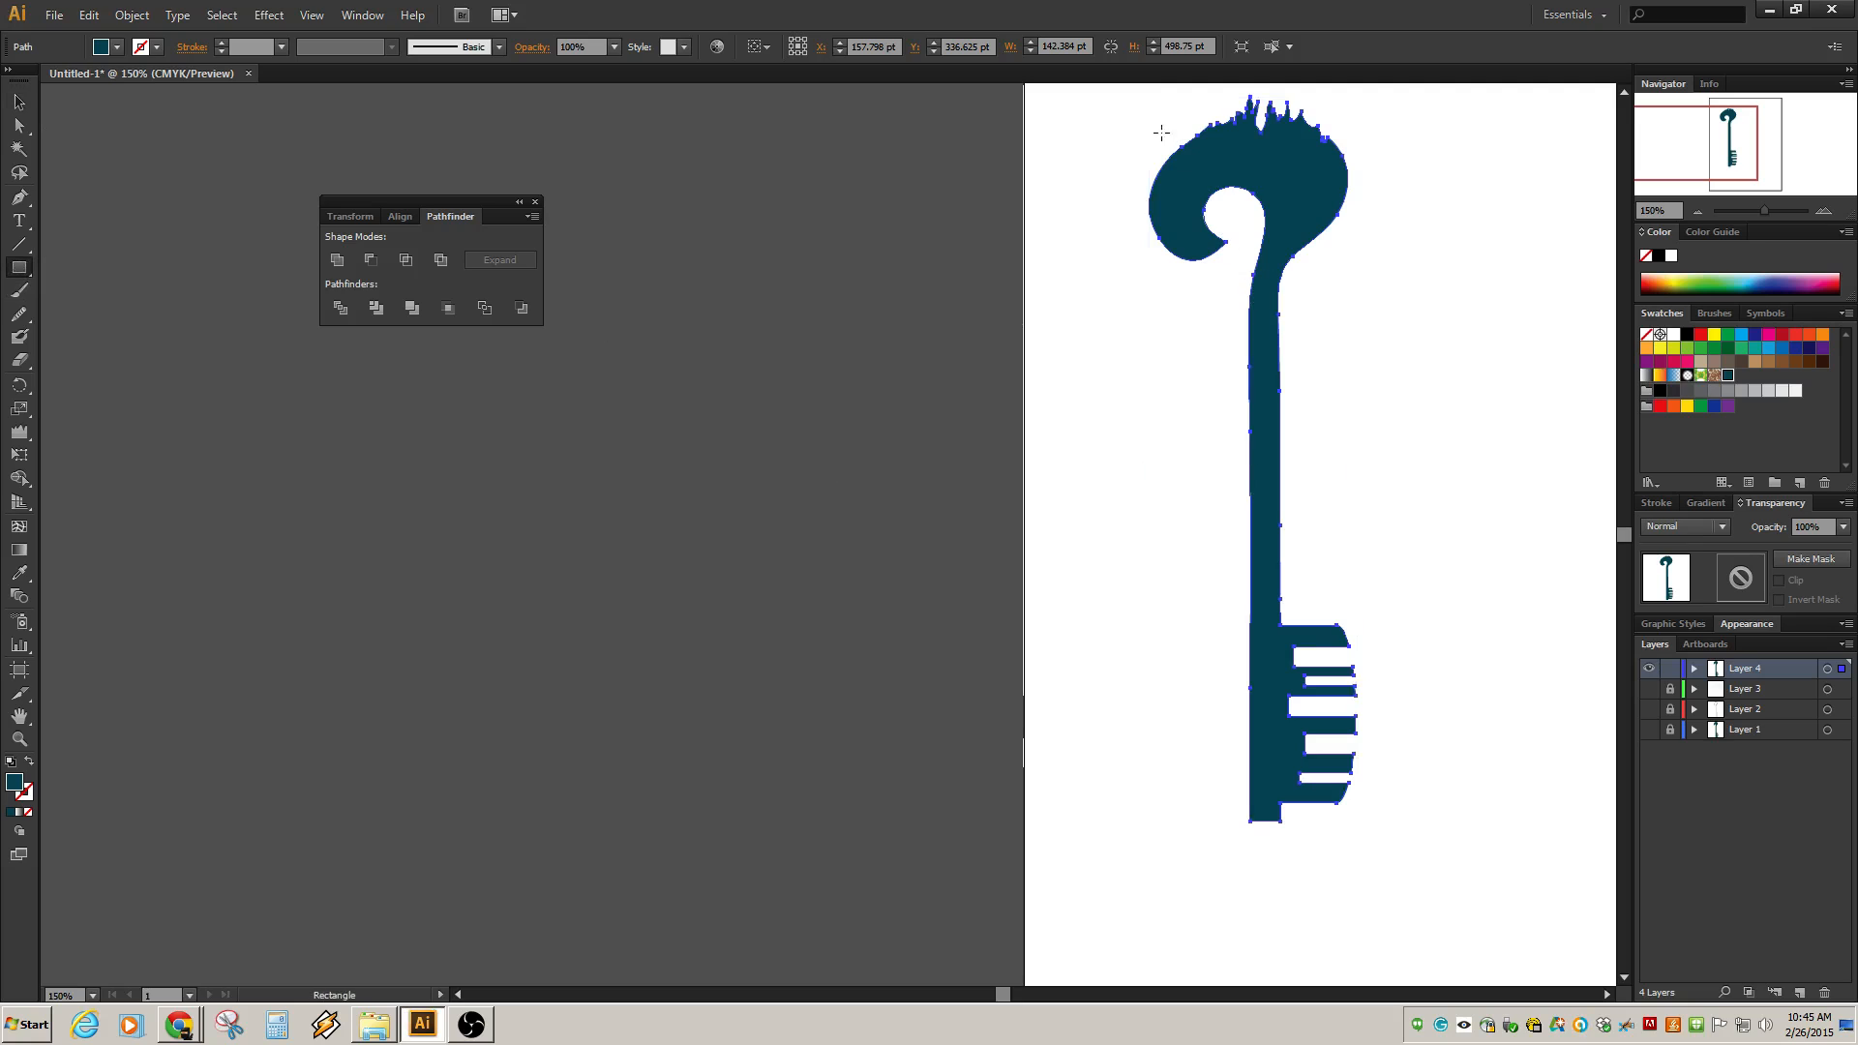
pyautogui.moveTo(1139, 115); pyautogui.dragTo(1259, 893)
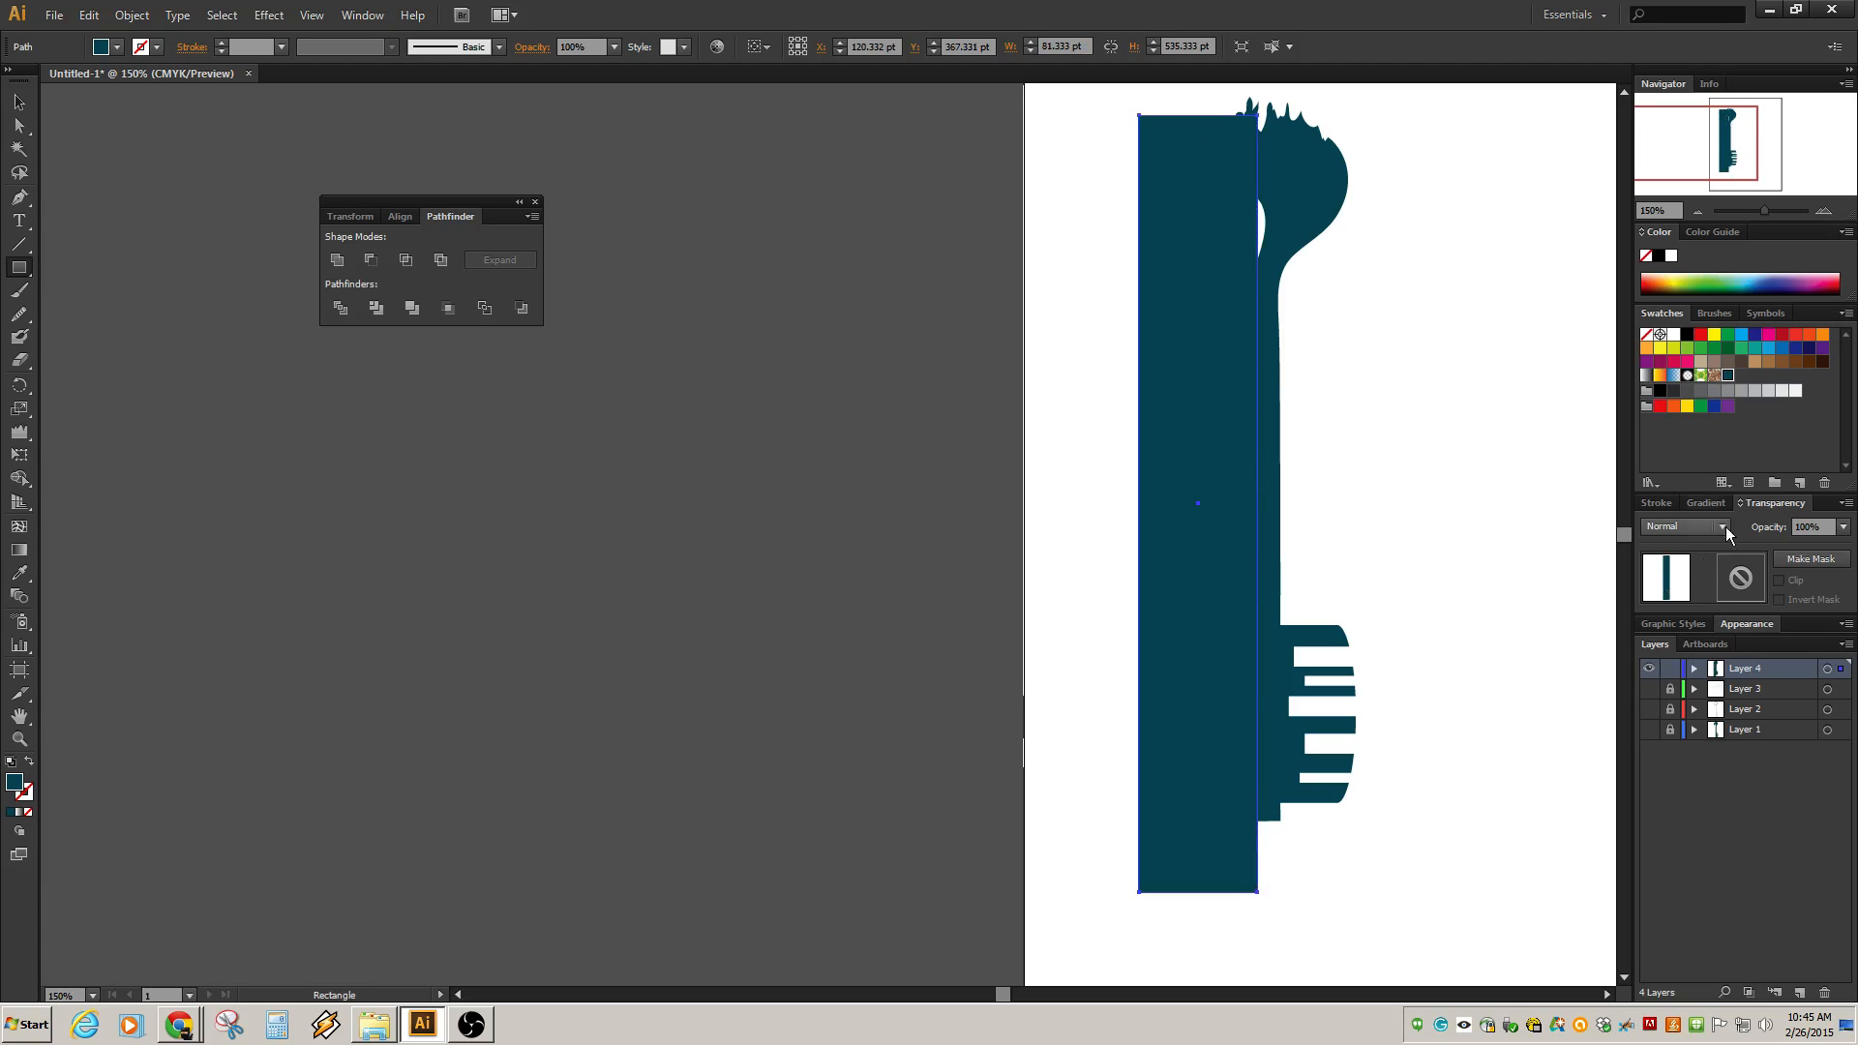
# Fill the rectangle with the tan swatch and nudge it 1 pt to the left.
pyautogui.click(1755, 361)
pyautogui.press('Left')
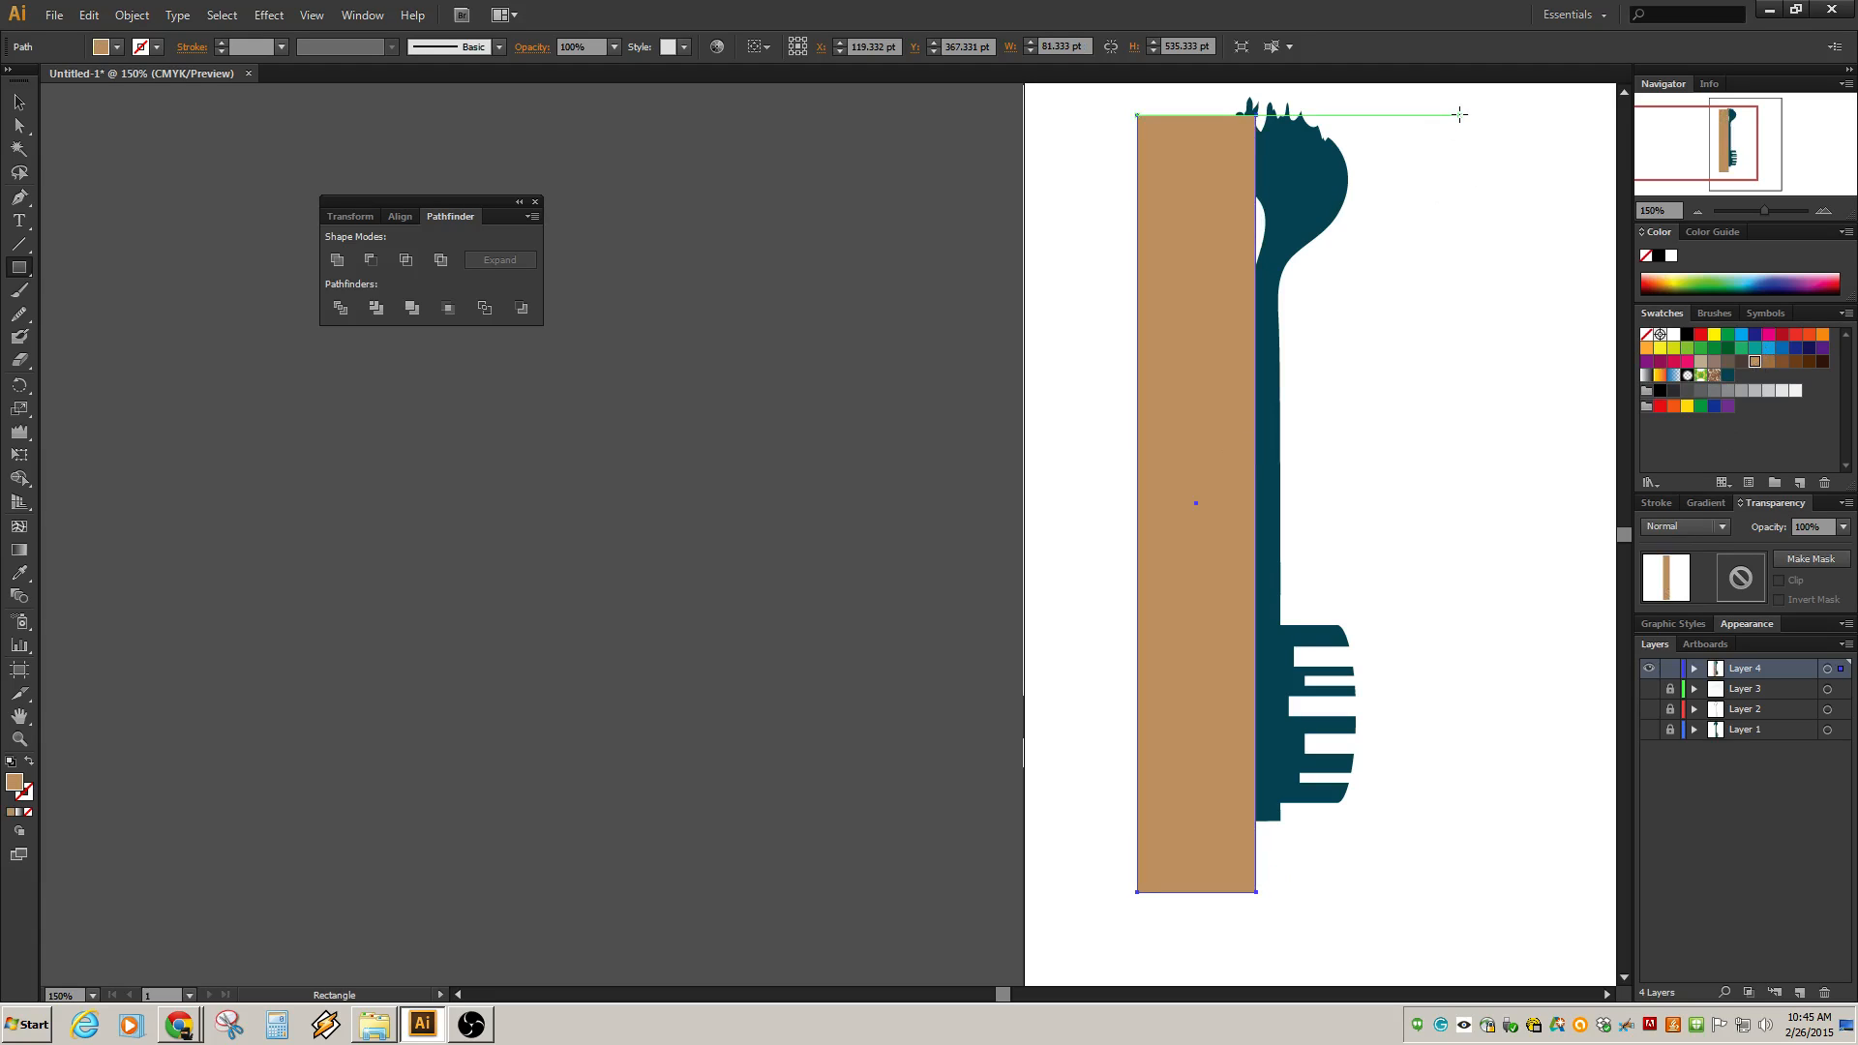
# Draw a second tan rectangle over the upper right of the key and shift it slightly.
pyautogui.moveTo(1490, 115); pyautogui.dragTo(1264, 613)
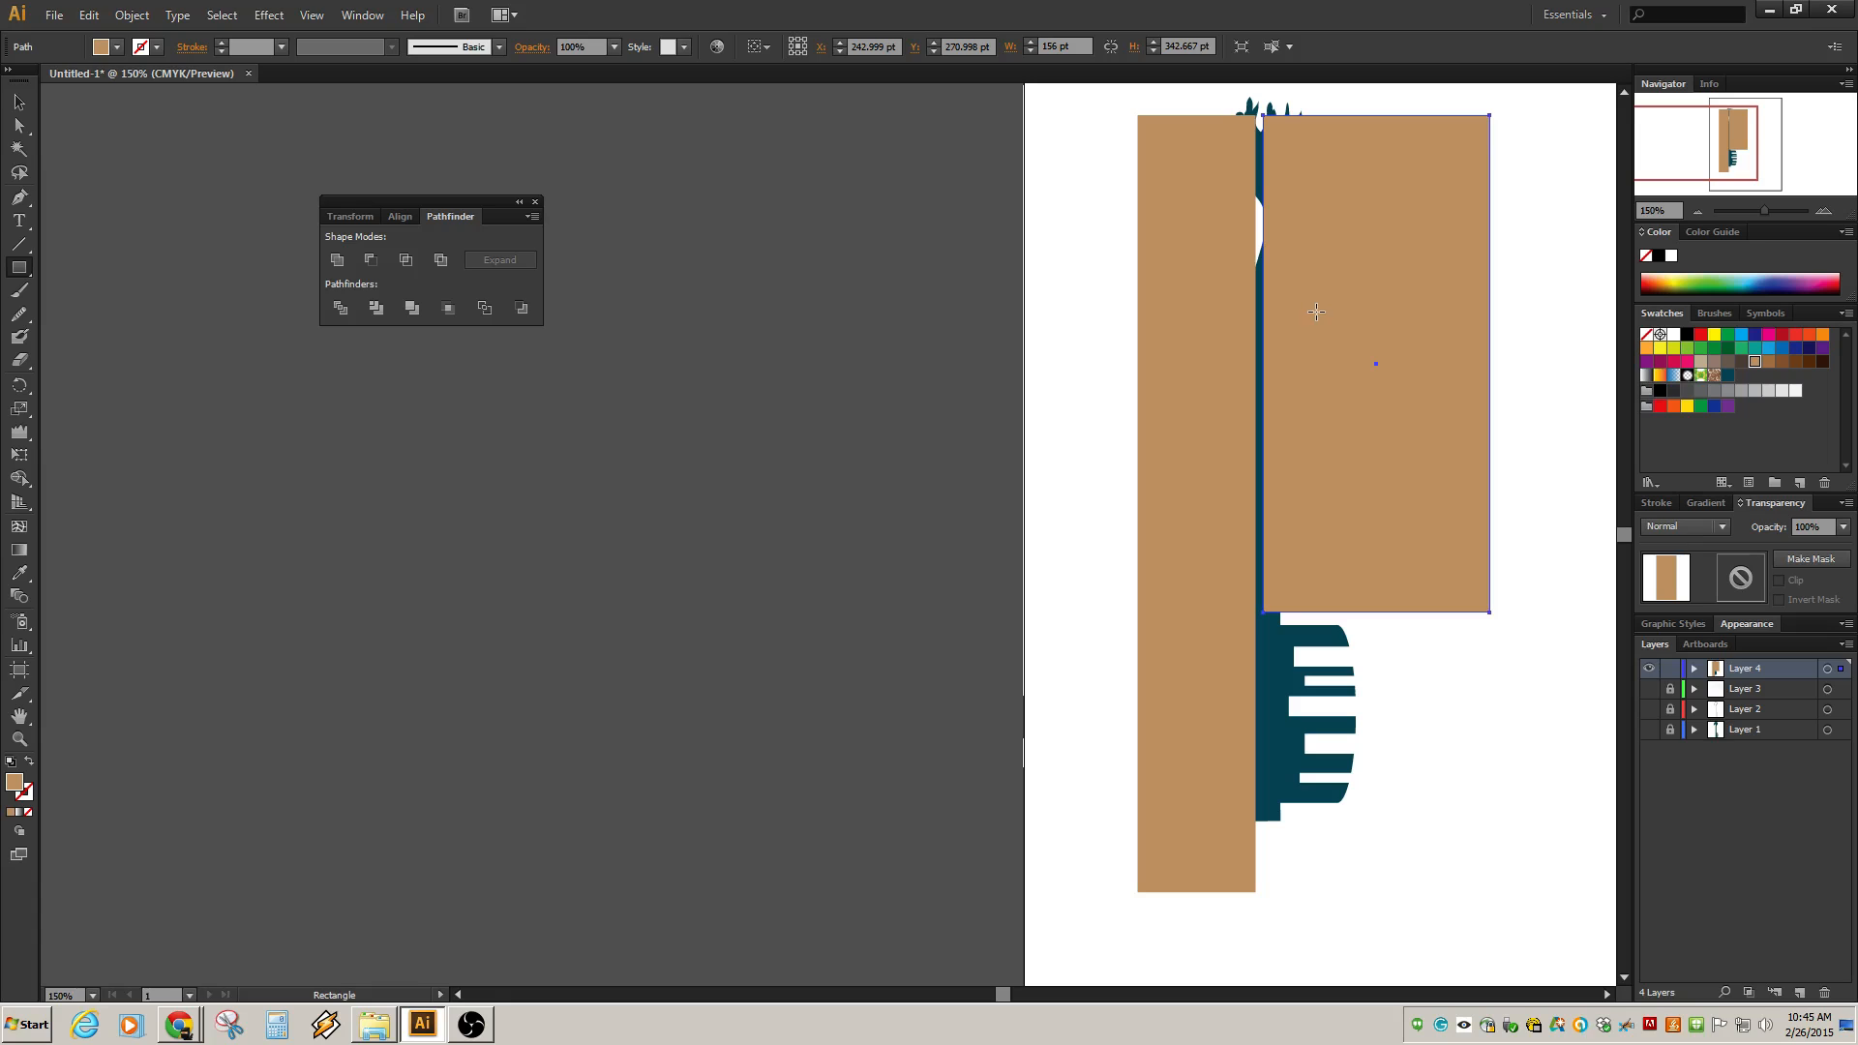
pyautogui.press('v')
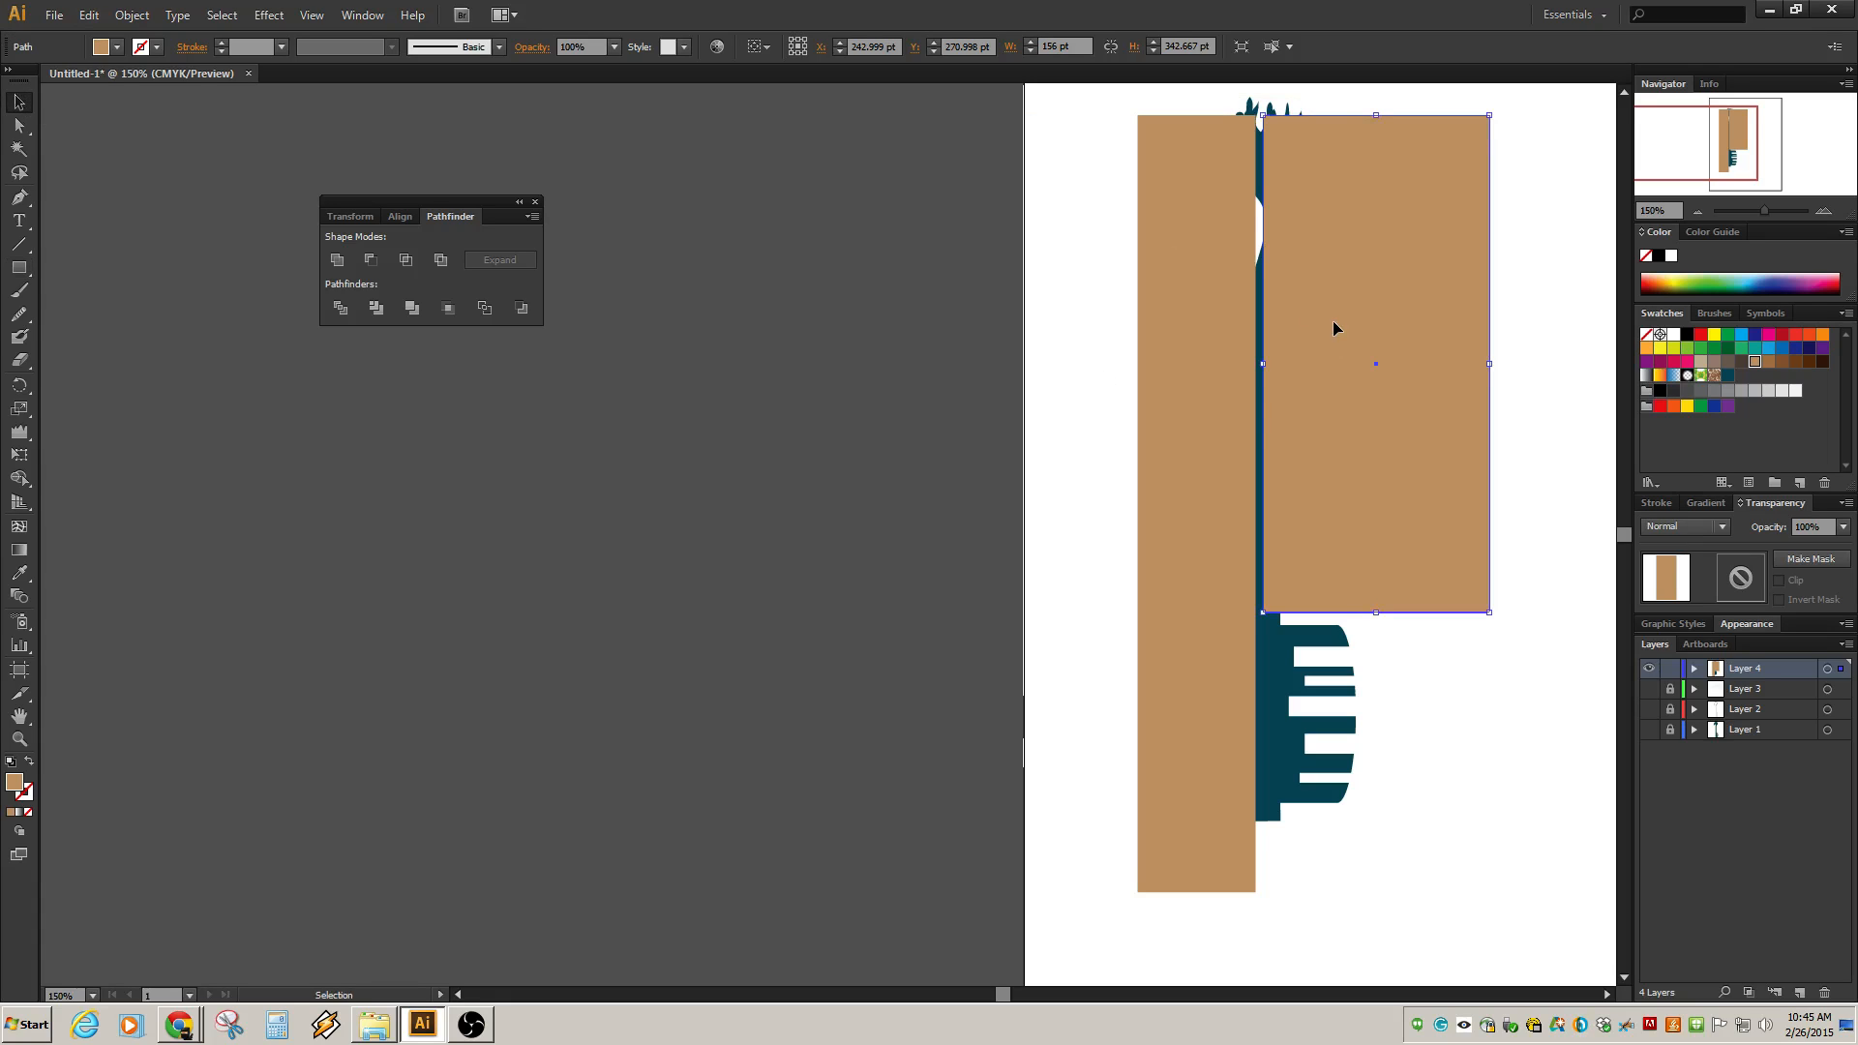
pyautogui.moveTo(1333, 322); pyautogui.dragTo(1344, 326)
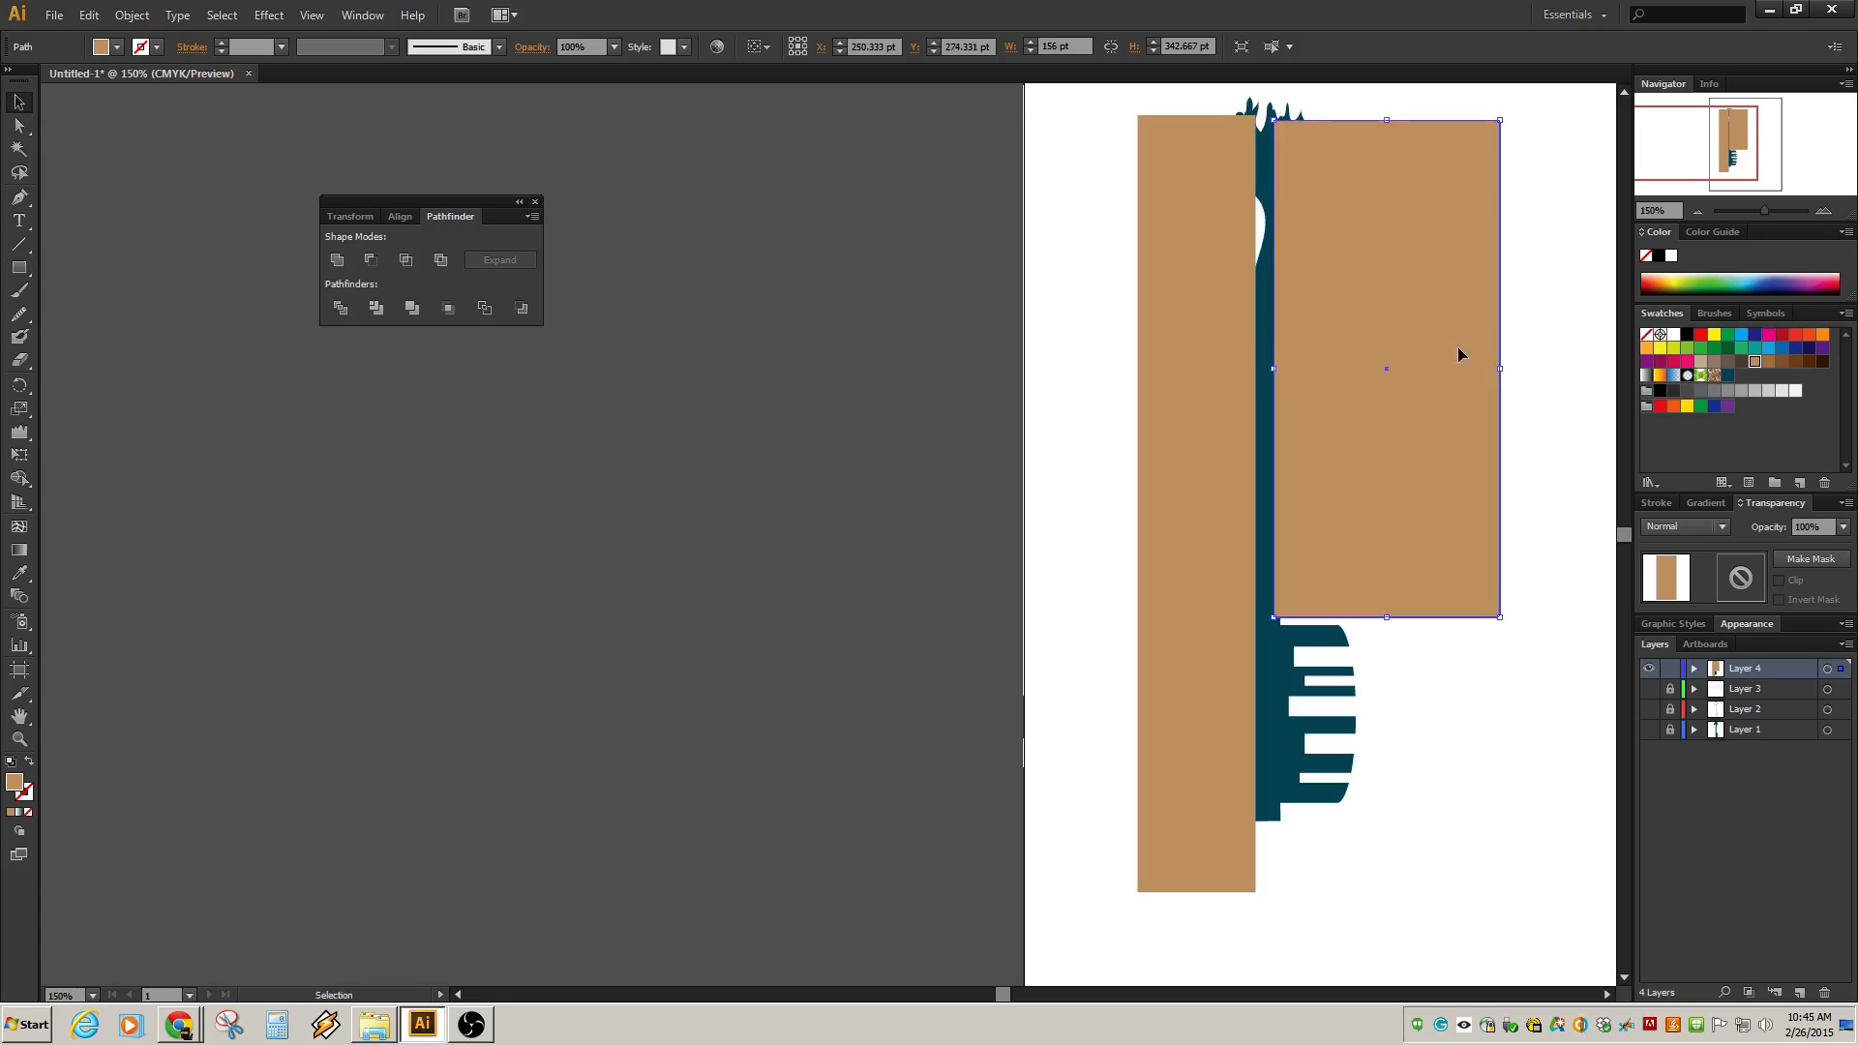
# Duplicate the upper rectangle downward and shrink the copy into a thin horizontal bar.
pyautogui.click(1514, 360)
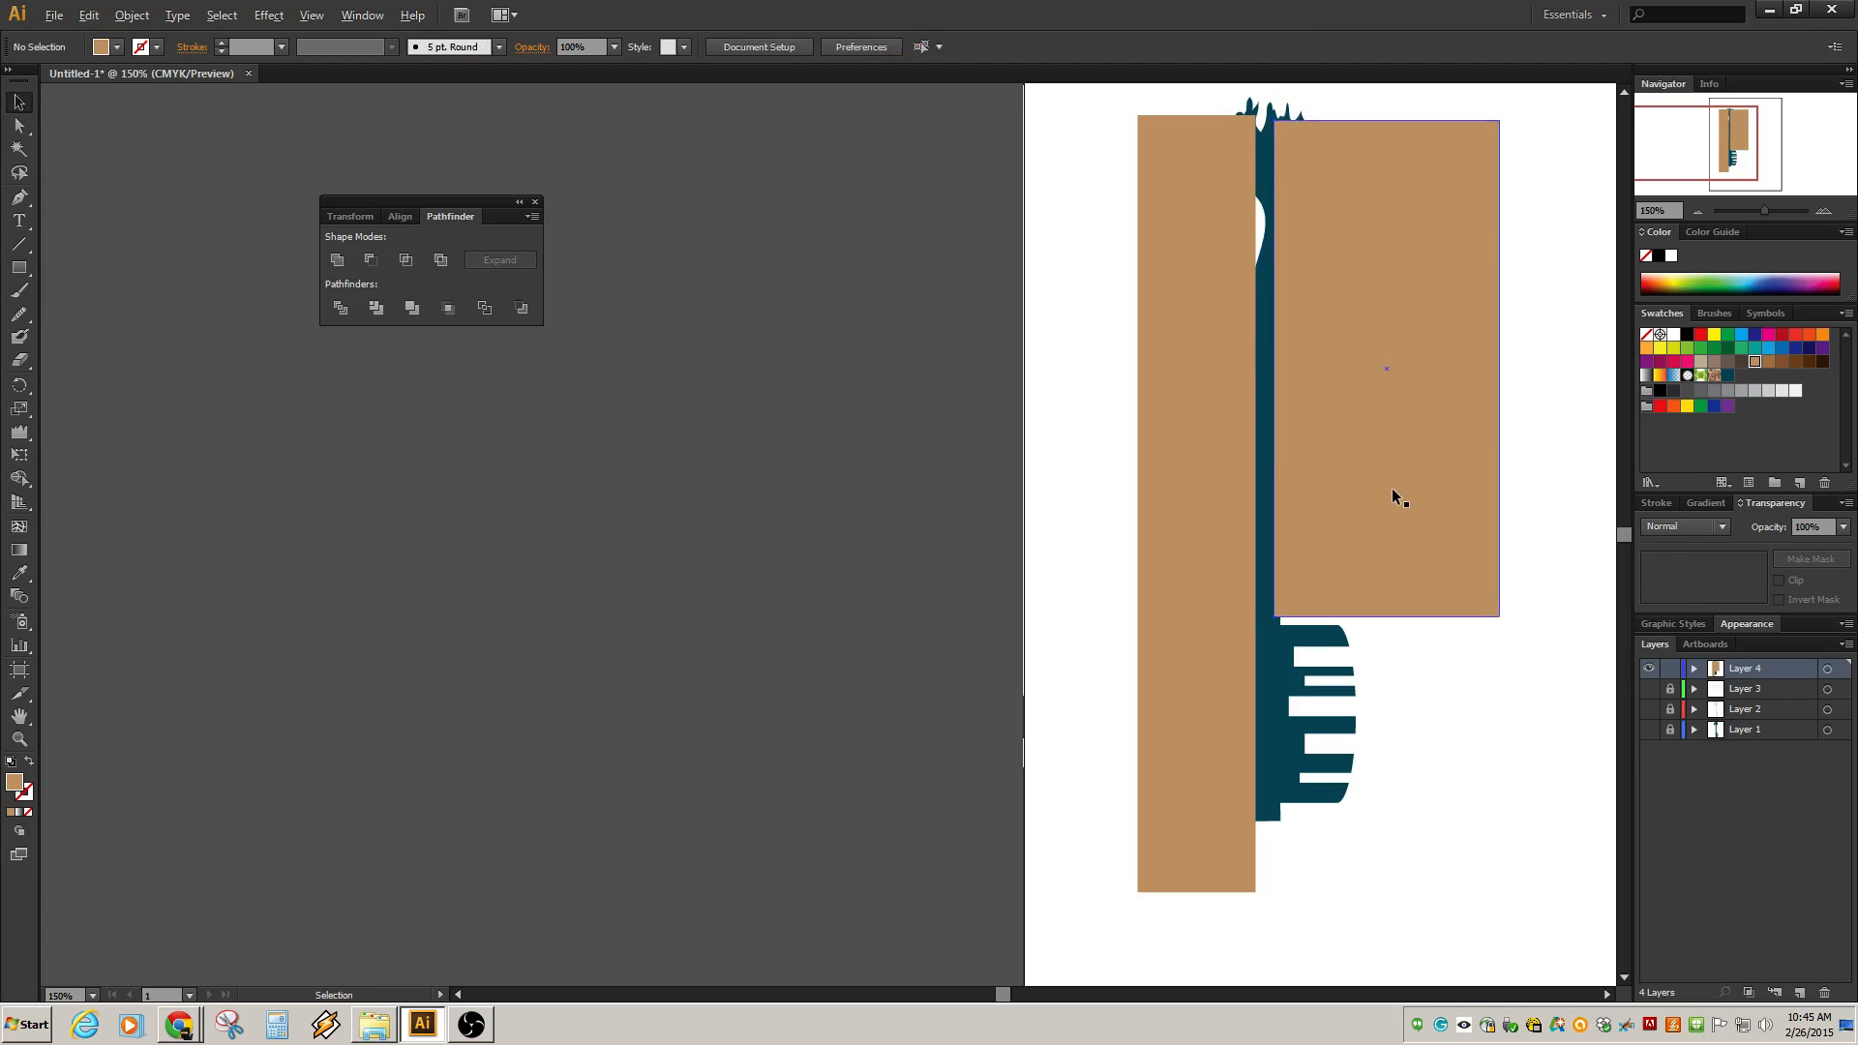
pyautogui.keyDown('alt'); pyautogui.moveTo(1394, 498); pyautogui.dragTo(1407, 675); pyautogui.keyUp('alt')
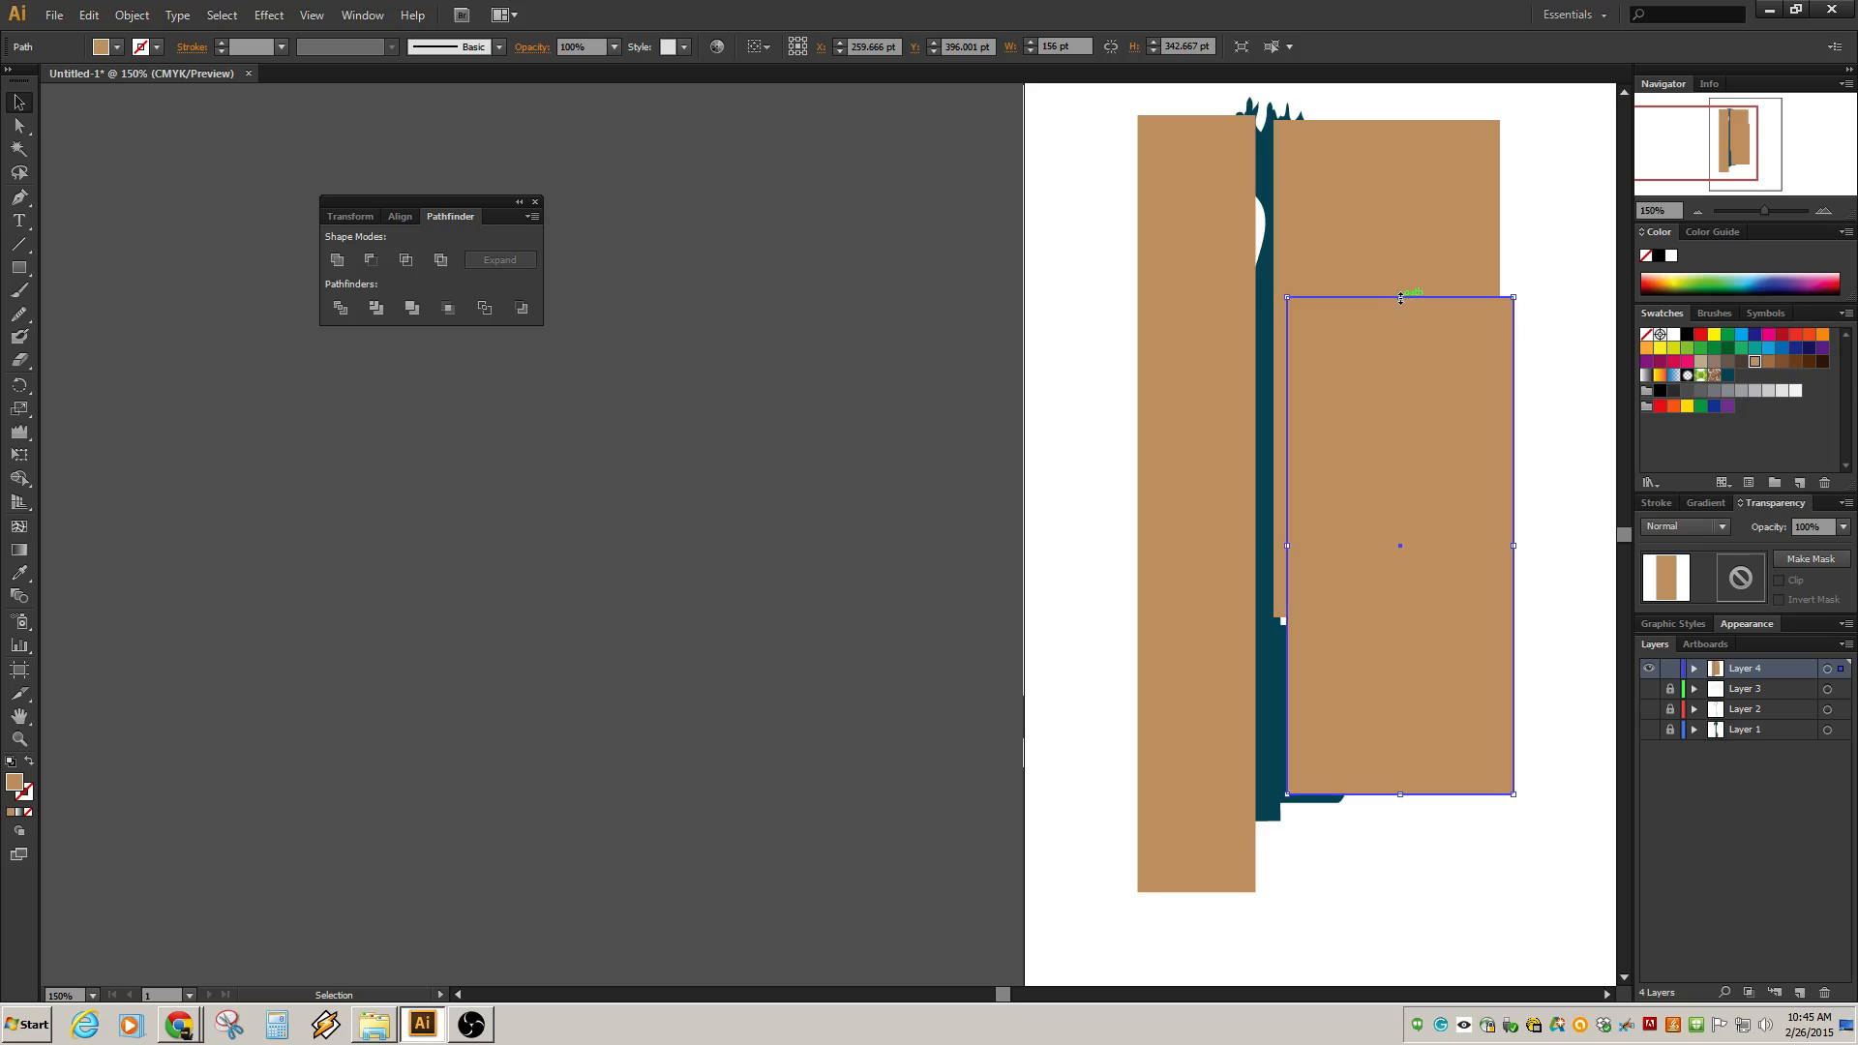
pyautogui.moveTo(1400, 298); pyautogui.dragTo(1376, 639)
# Shorten the bar to about 47 pt wide and position it over the key's top tooth.
pyautogui.scroll(5, 1332, 671)
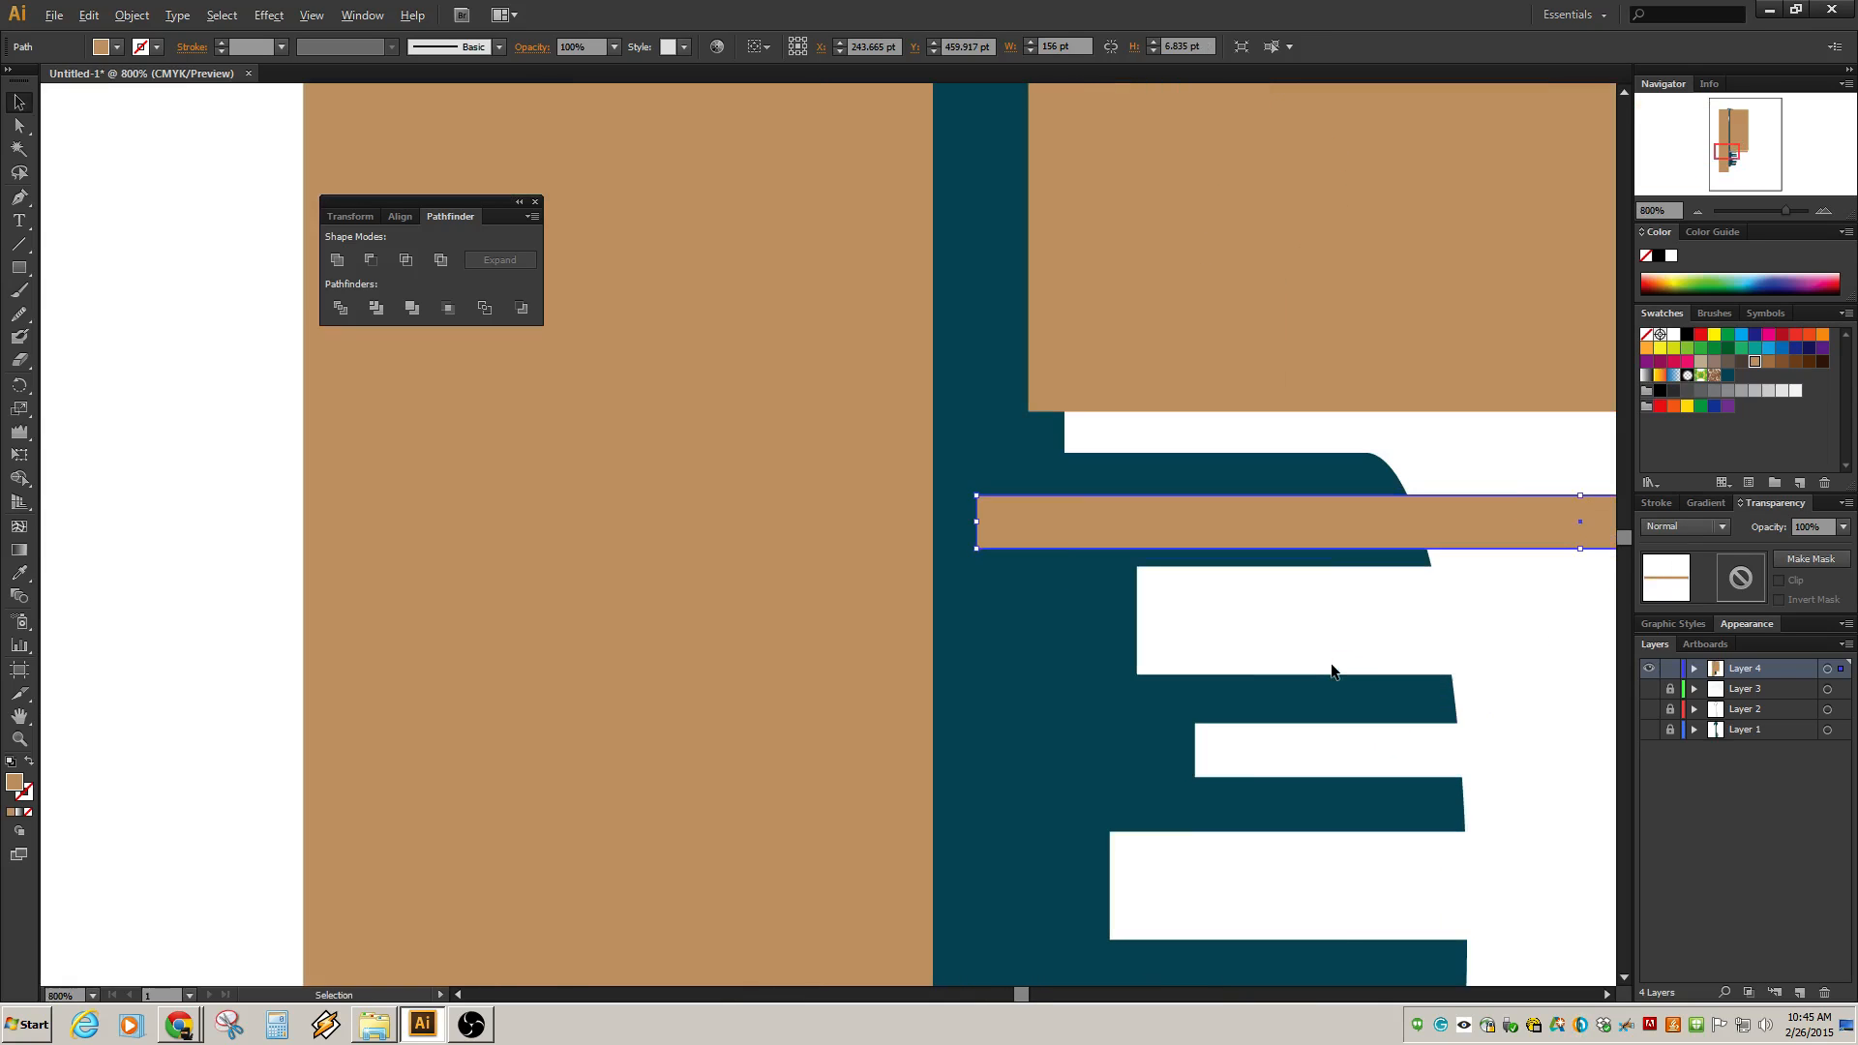
pyautogui.scroll(-3, 1332, 670)
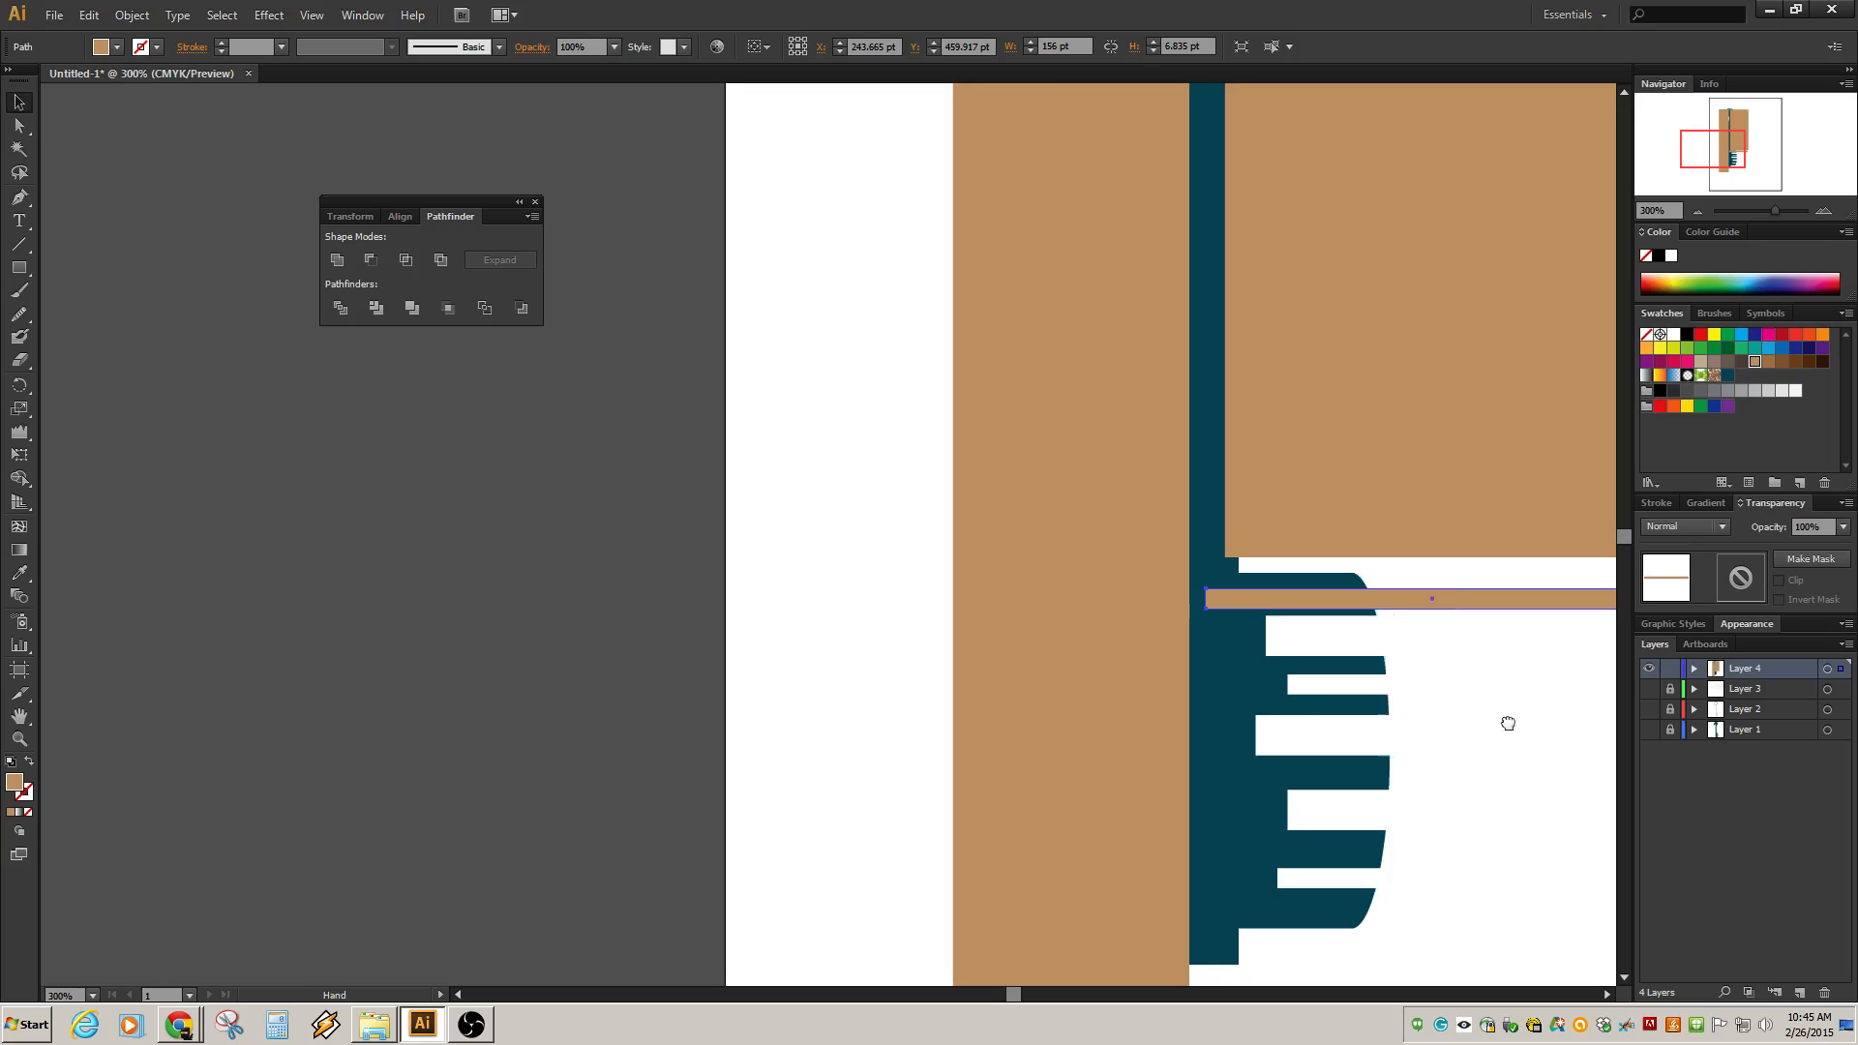
pyautogui.hscroll(3, 1506, 722)
pyautogui.moveTo(1450, 605); pyautogui.dragTo(1107, 595)
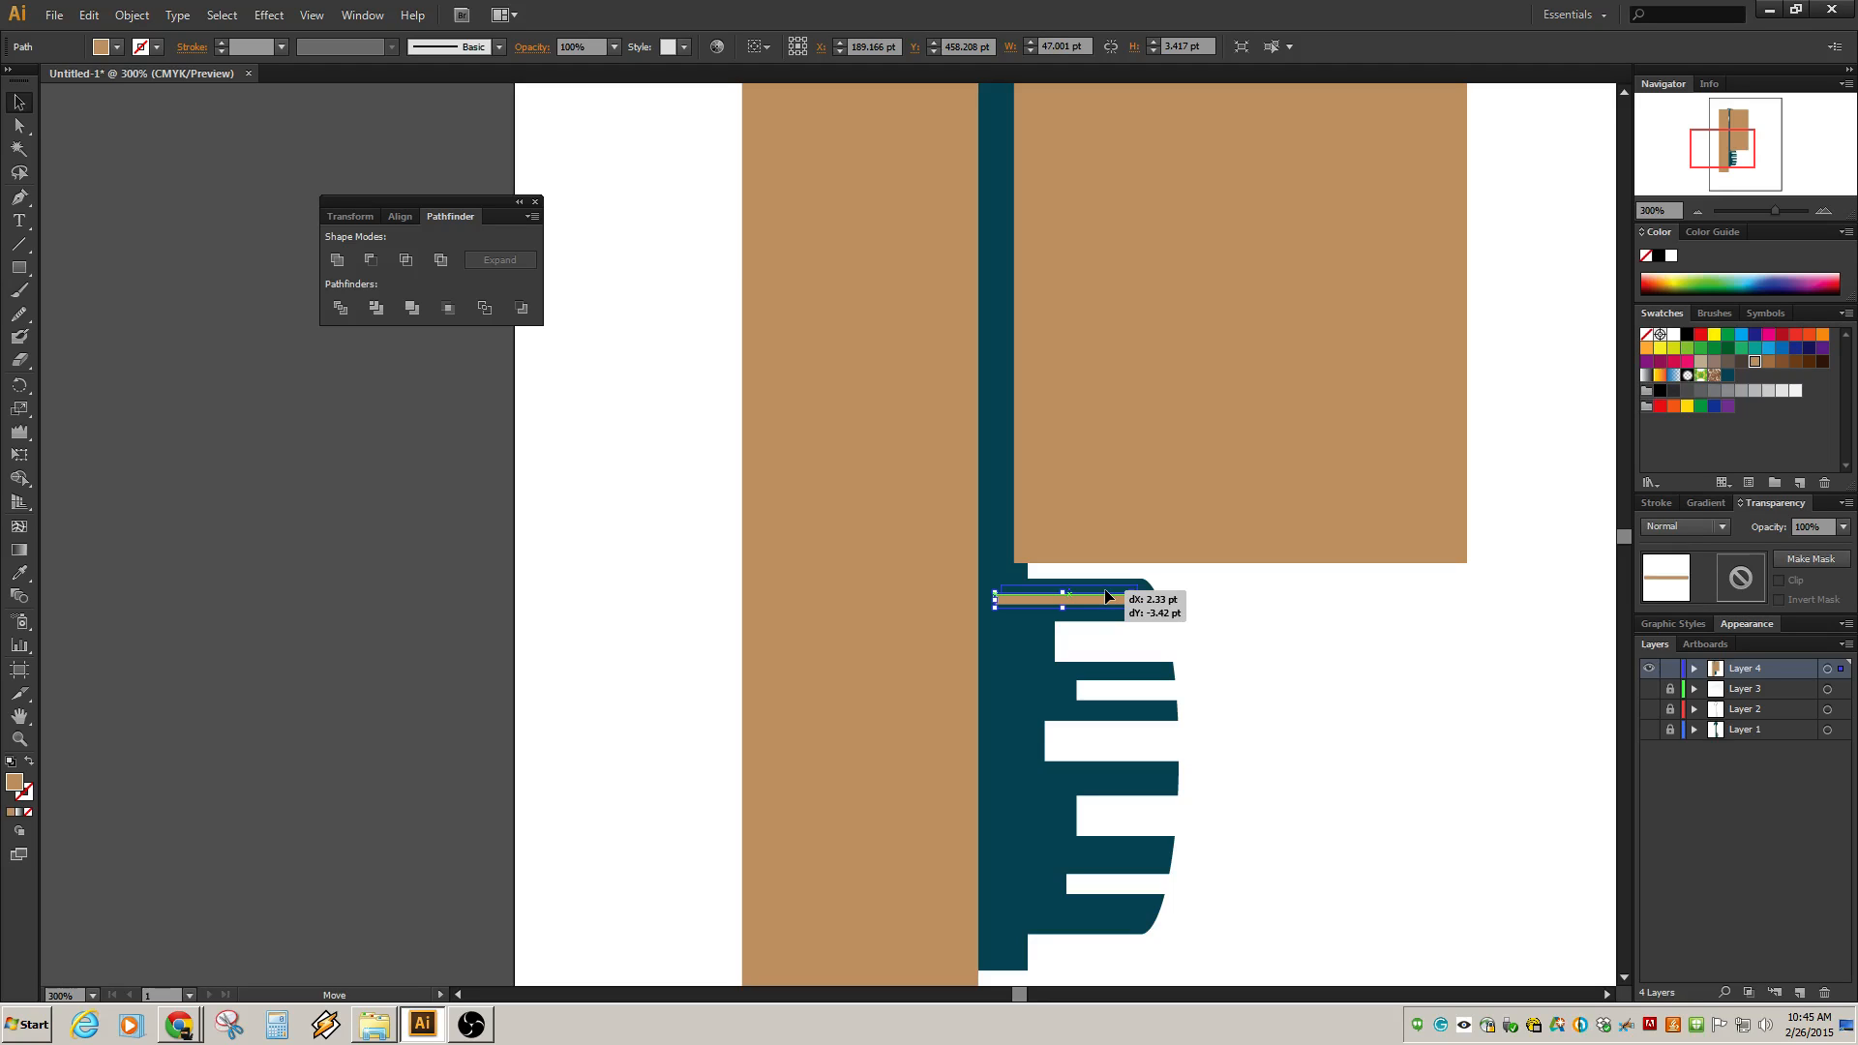
pyautogui.moveTo(1106, 595); pyautogui.dragTo(1106, 594)
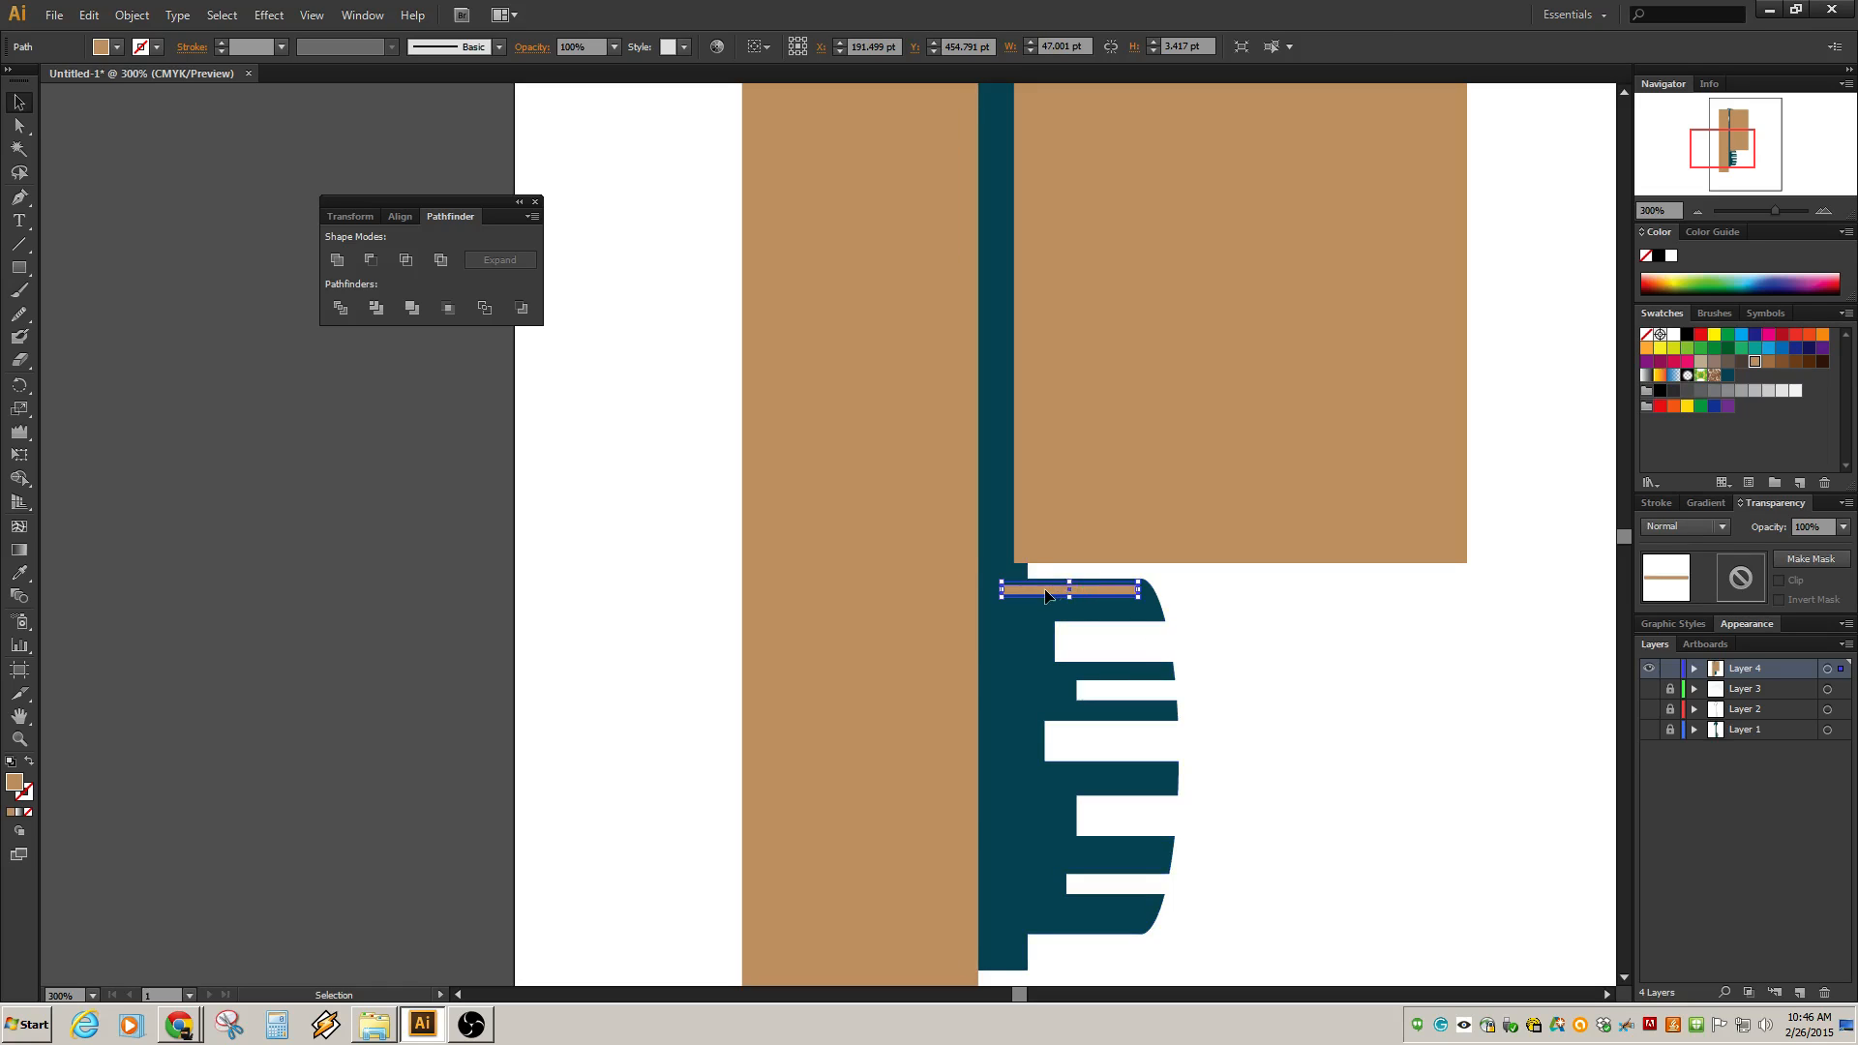
pyautogui.moveTo(1046, 596)
pyautogui.mouseDown()
pyautogui.moveTo(1120, 620)
pyautogui.moveTo(1121, 650)
pyautogui.moveTo(1060, 610)
pyautogui.mouseUp()
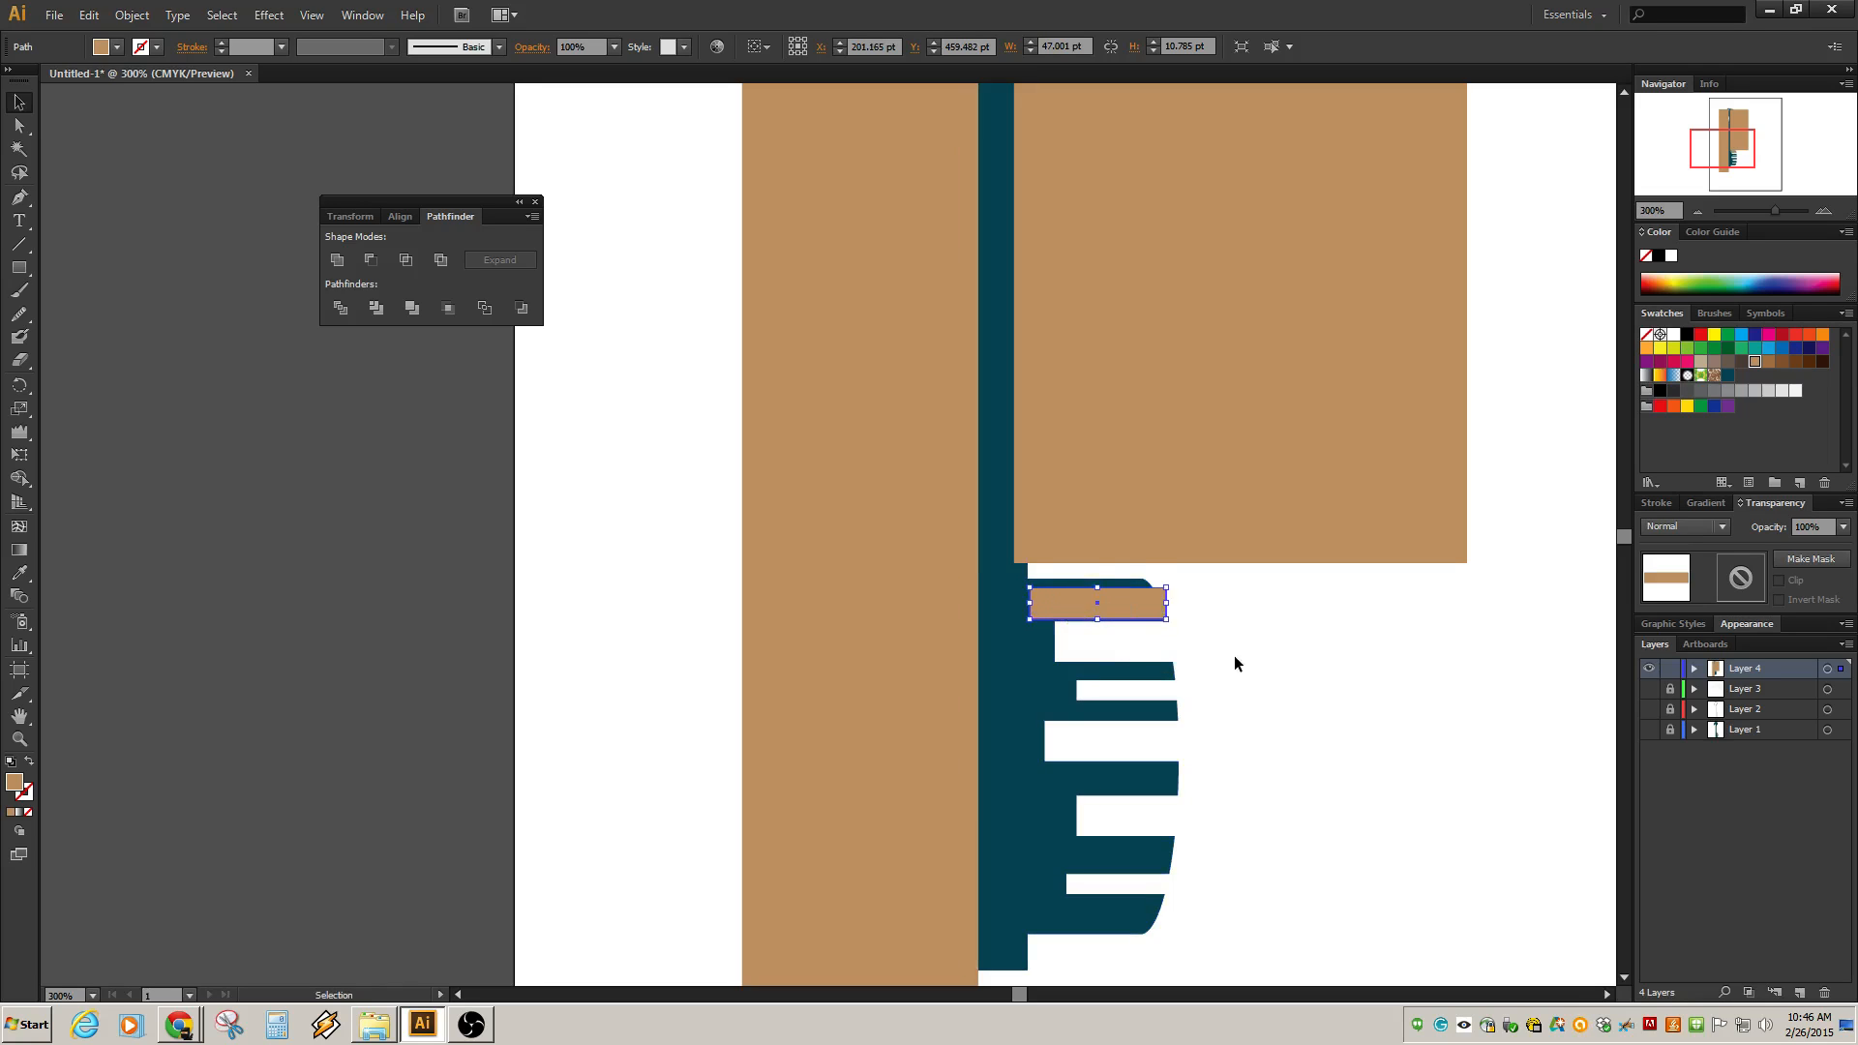
# Duplicate the tan bar onto each of the remaining teeth, undoing misplaced copies.
pyautogui.scroll(-2, 1248, 620)
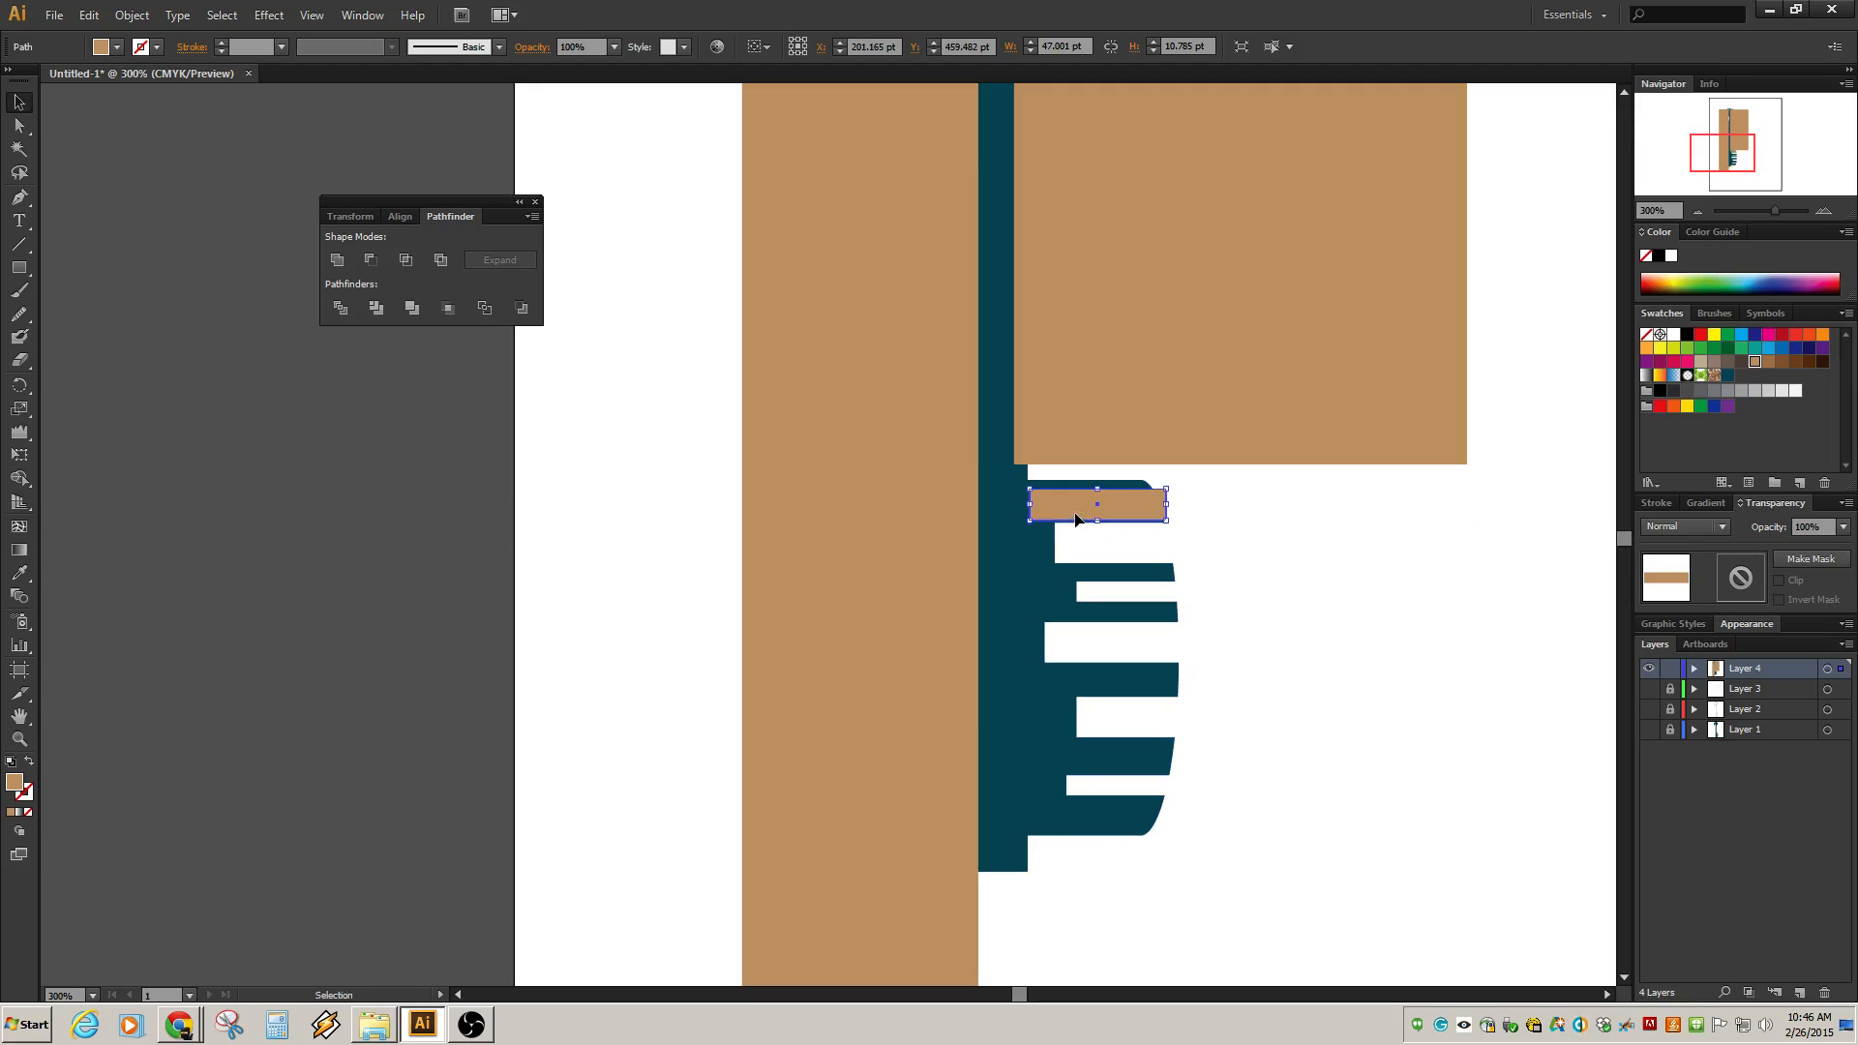
pyautogui.moveTo(1069, 510); pyautogui.dragTo(1077, 618)
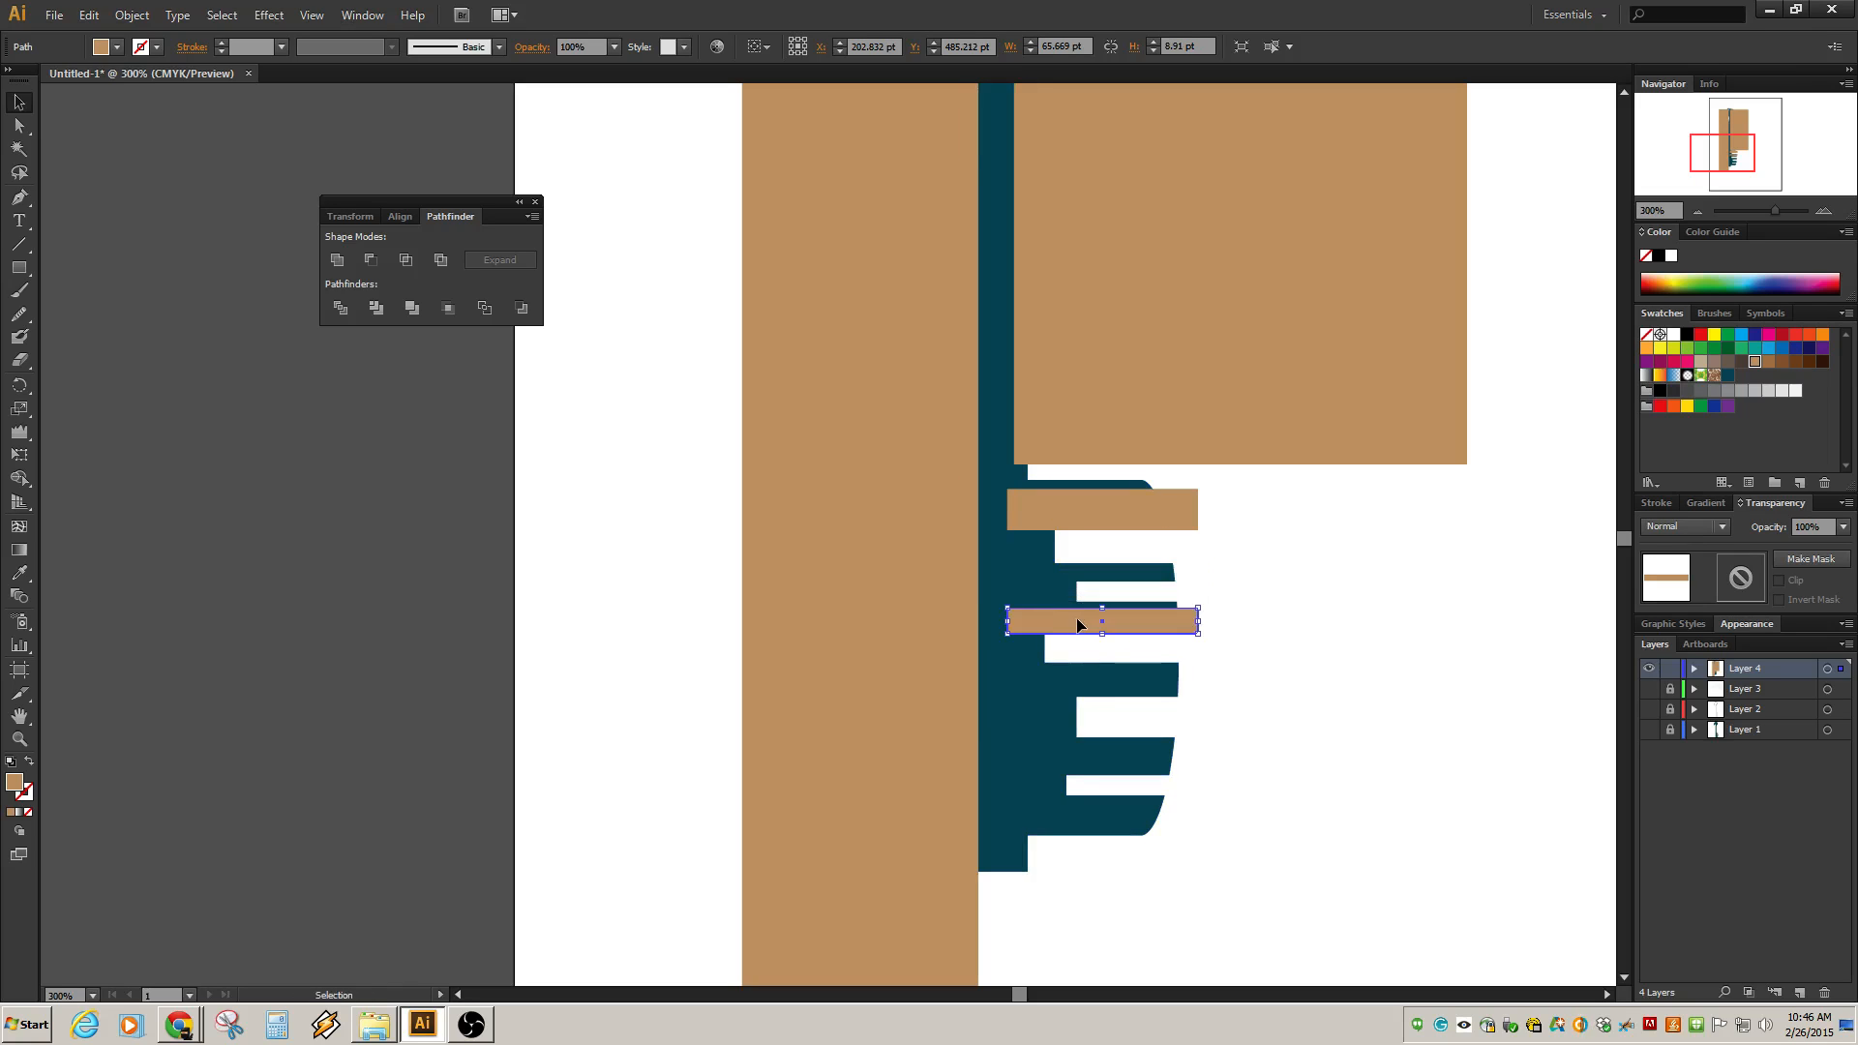
pyautogui.hotkey('ctrl', 'z')
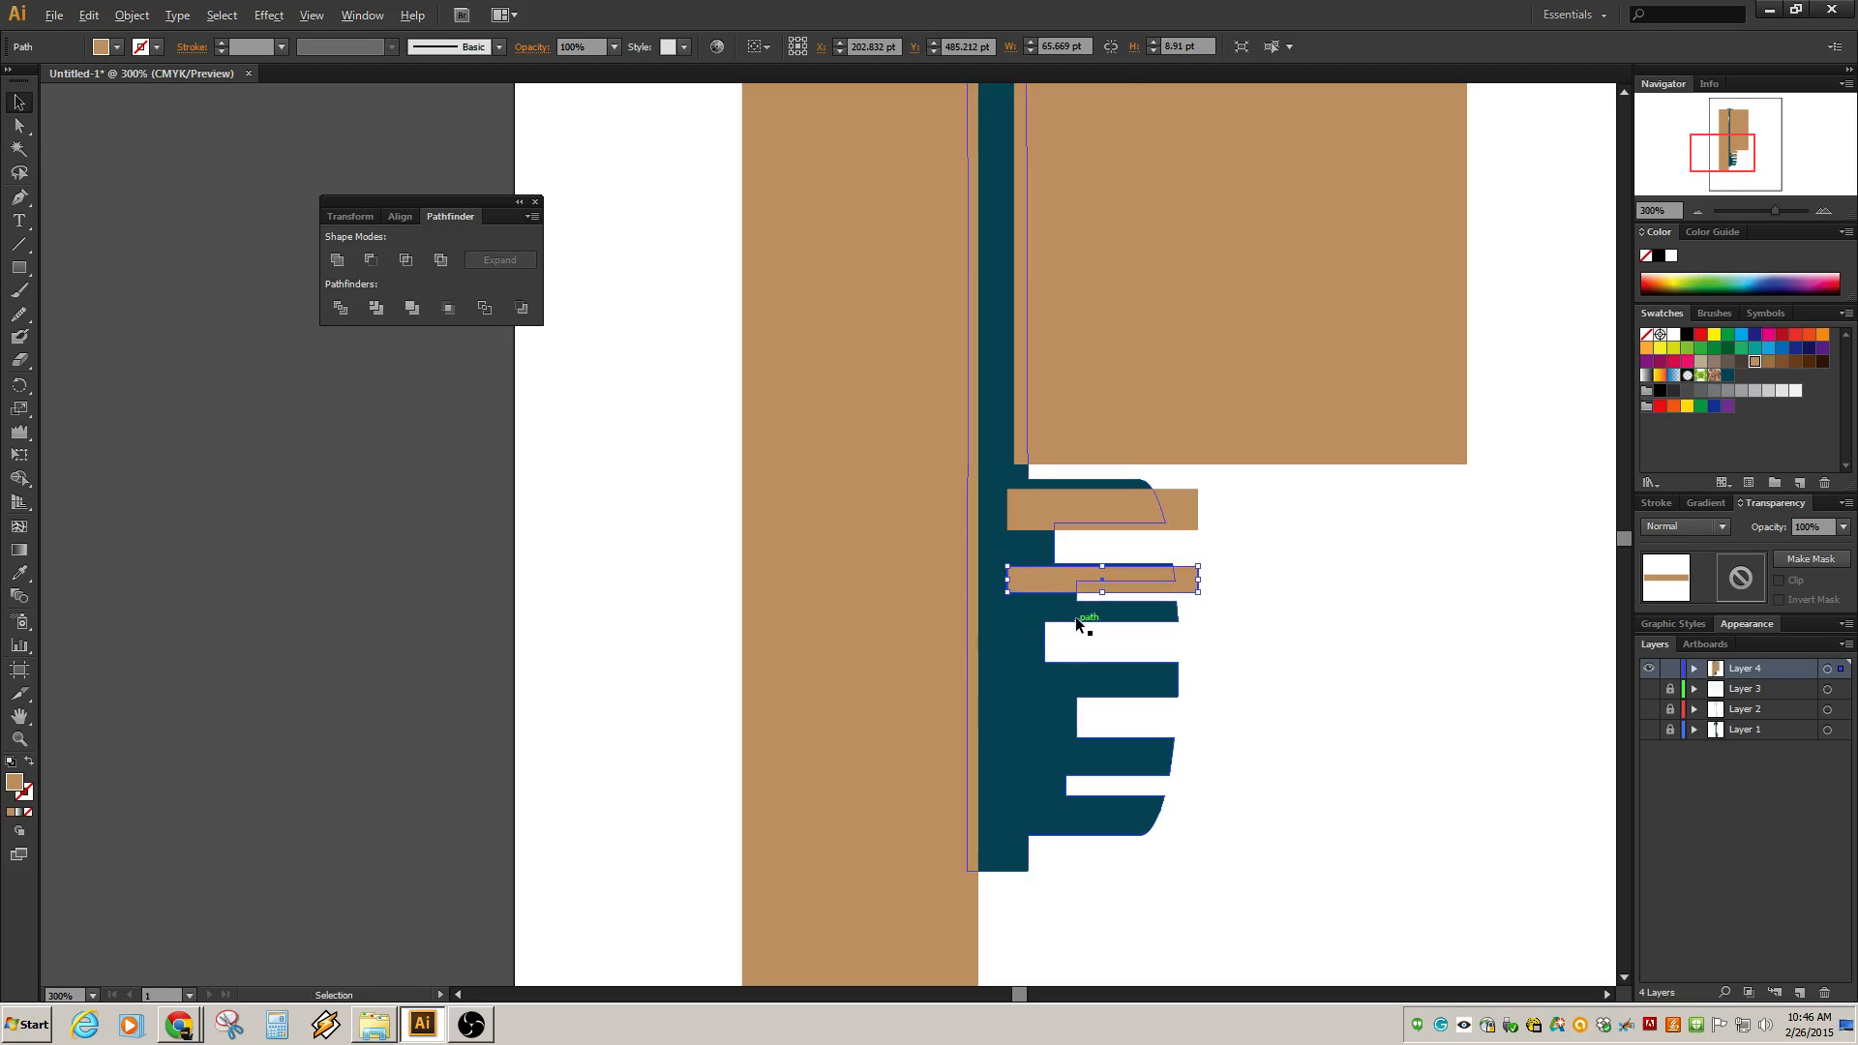
pyautogui.moveTo(1066, 584); pyautogui.dragTo(1071, 676)
pyautogui.moveTo(1070, 689); pyautogui.dragTo(1063, 770)
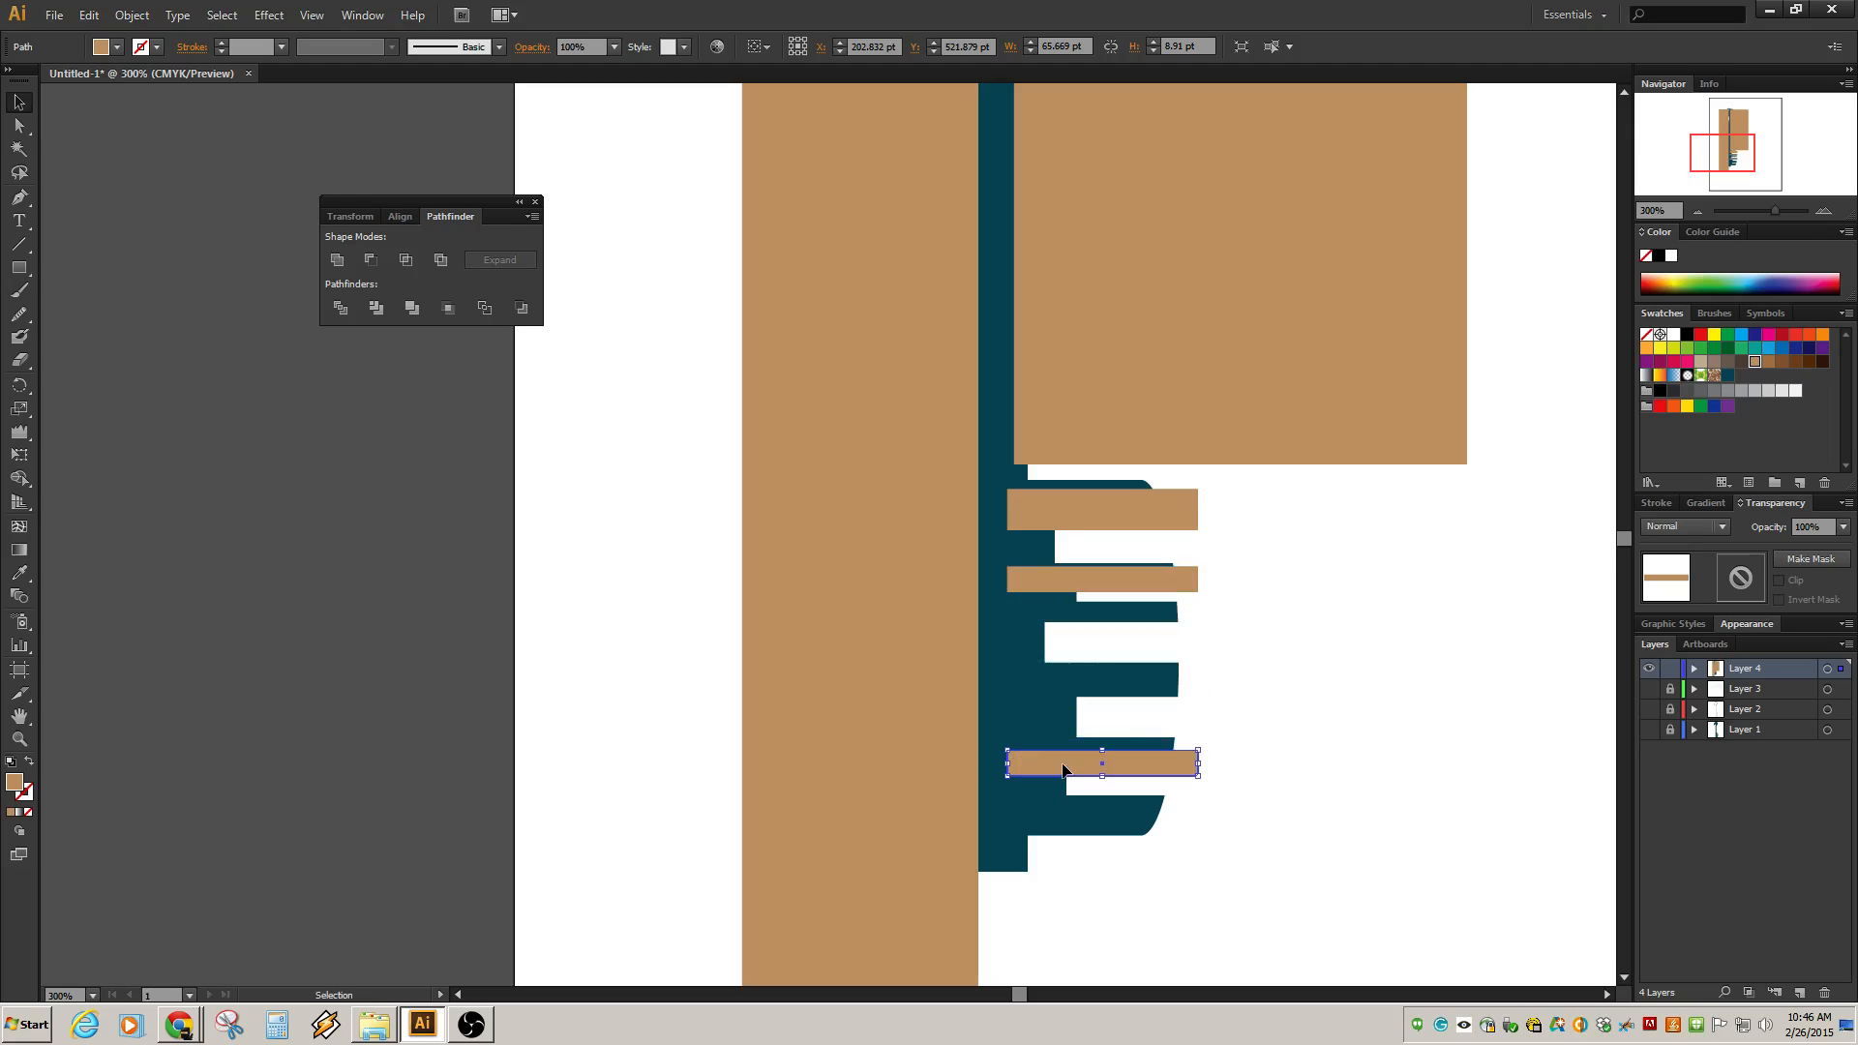
pyautogui.hotkey('ctrl', 'z')
pyautogui.hotkey('ctrl', 'z')
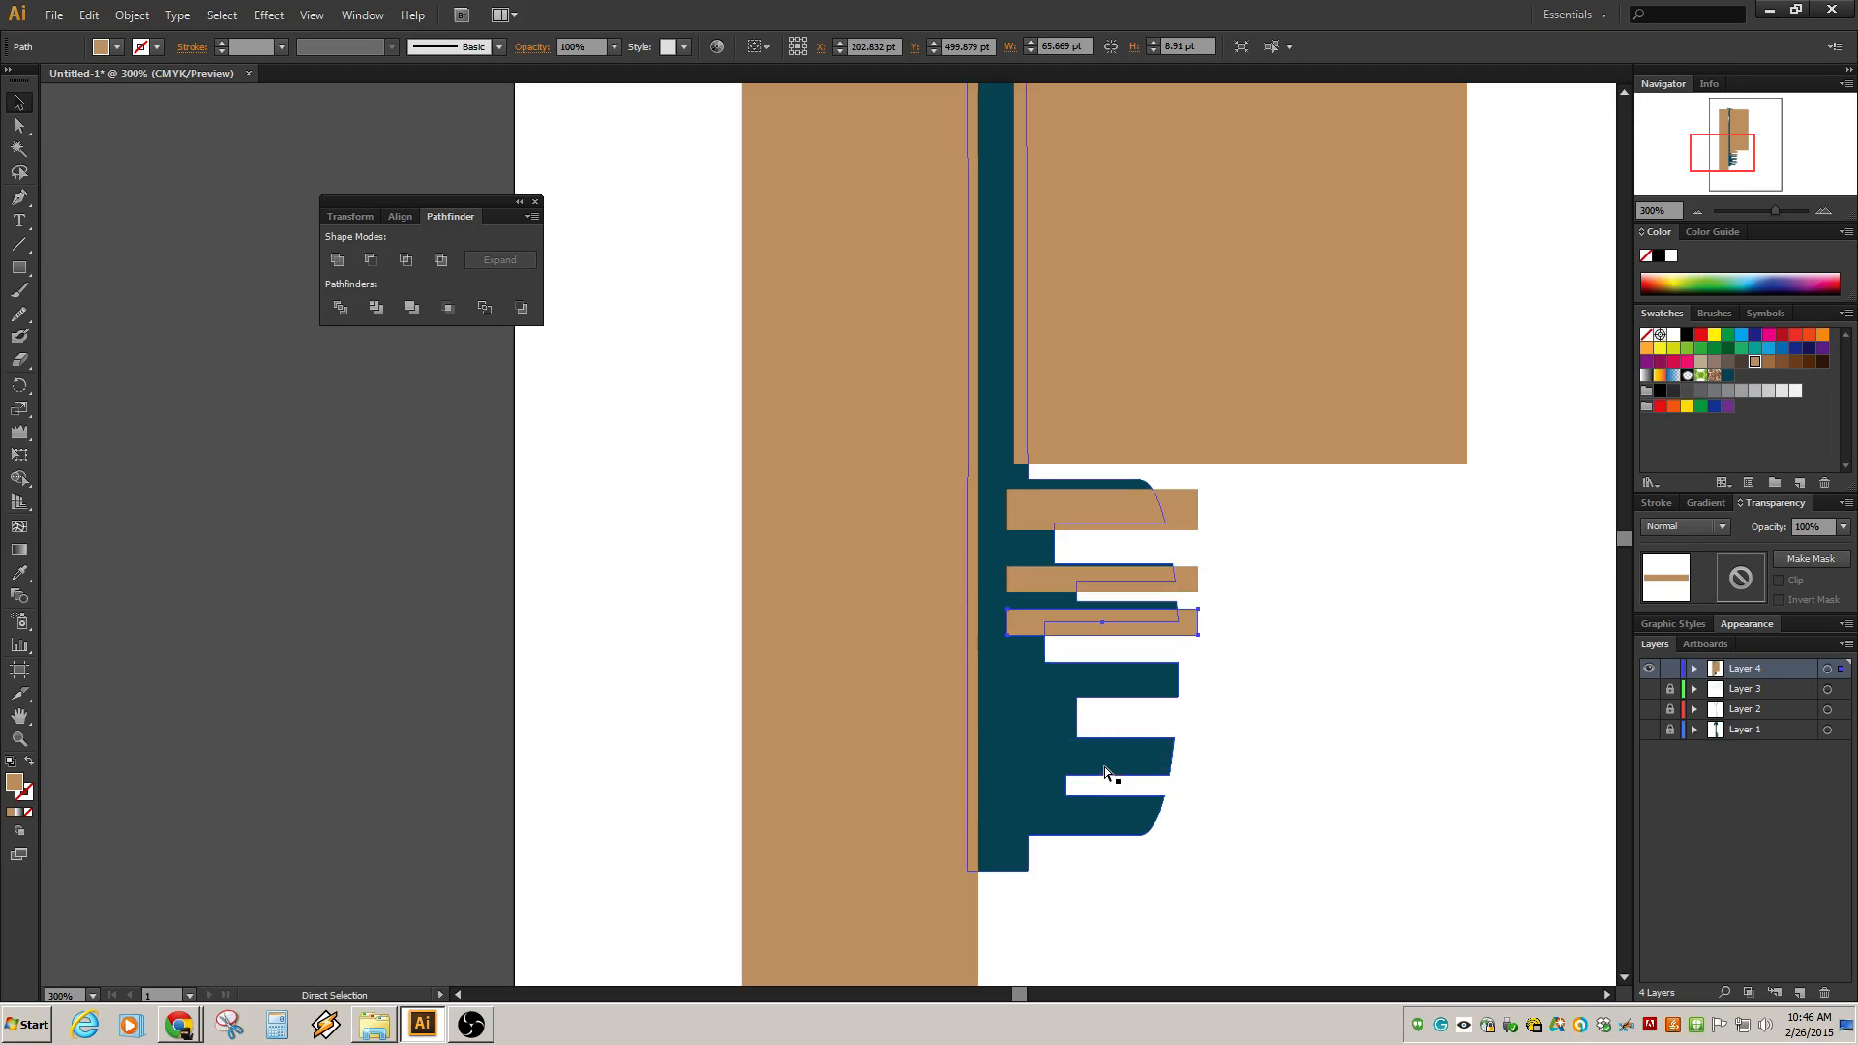
pyautogui.moveTo(1084, 630); pyautogui.dragTo(1076, 831)
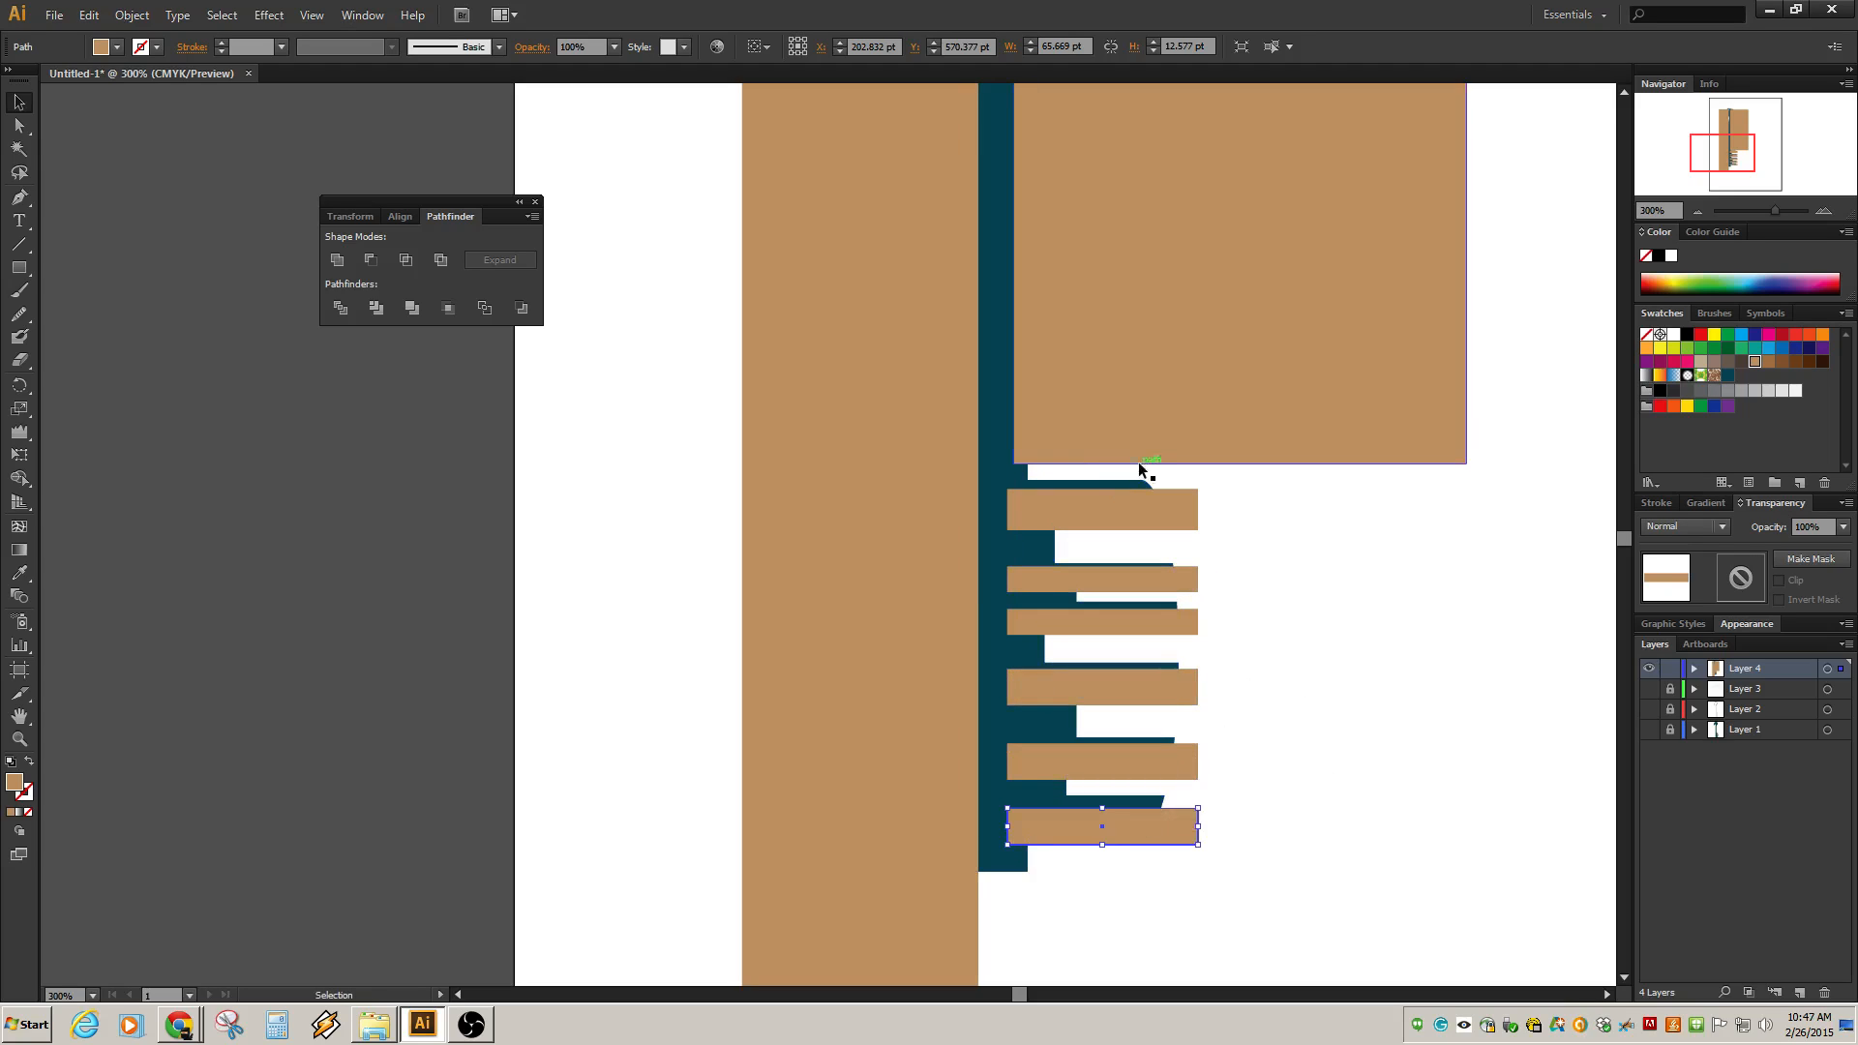
# Draw a narrow vertical rectangle, about 11 by 131 pt, along the shaft beside the teeth.
pyautogui.click(18, 268)
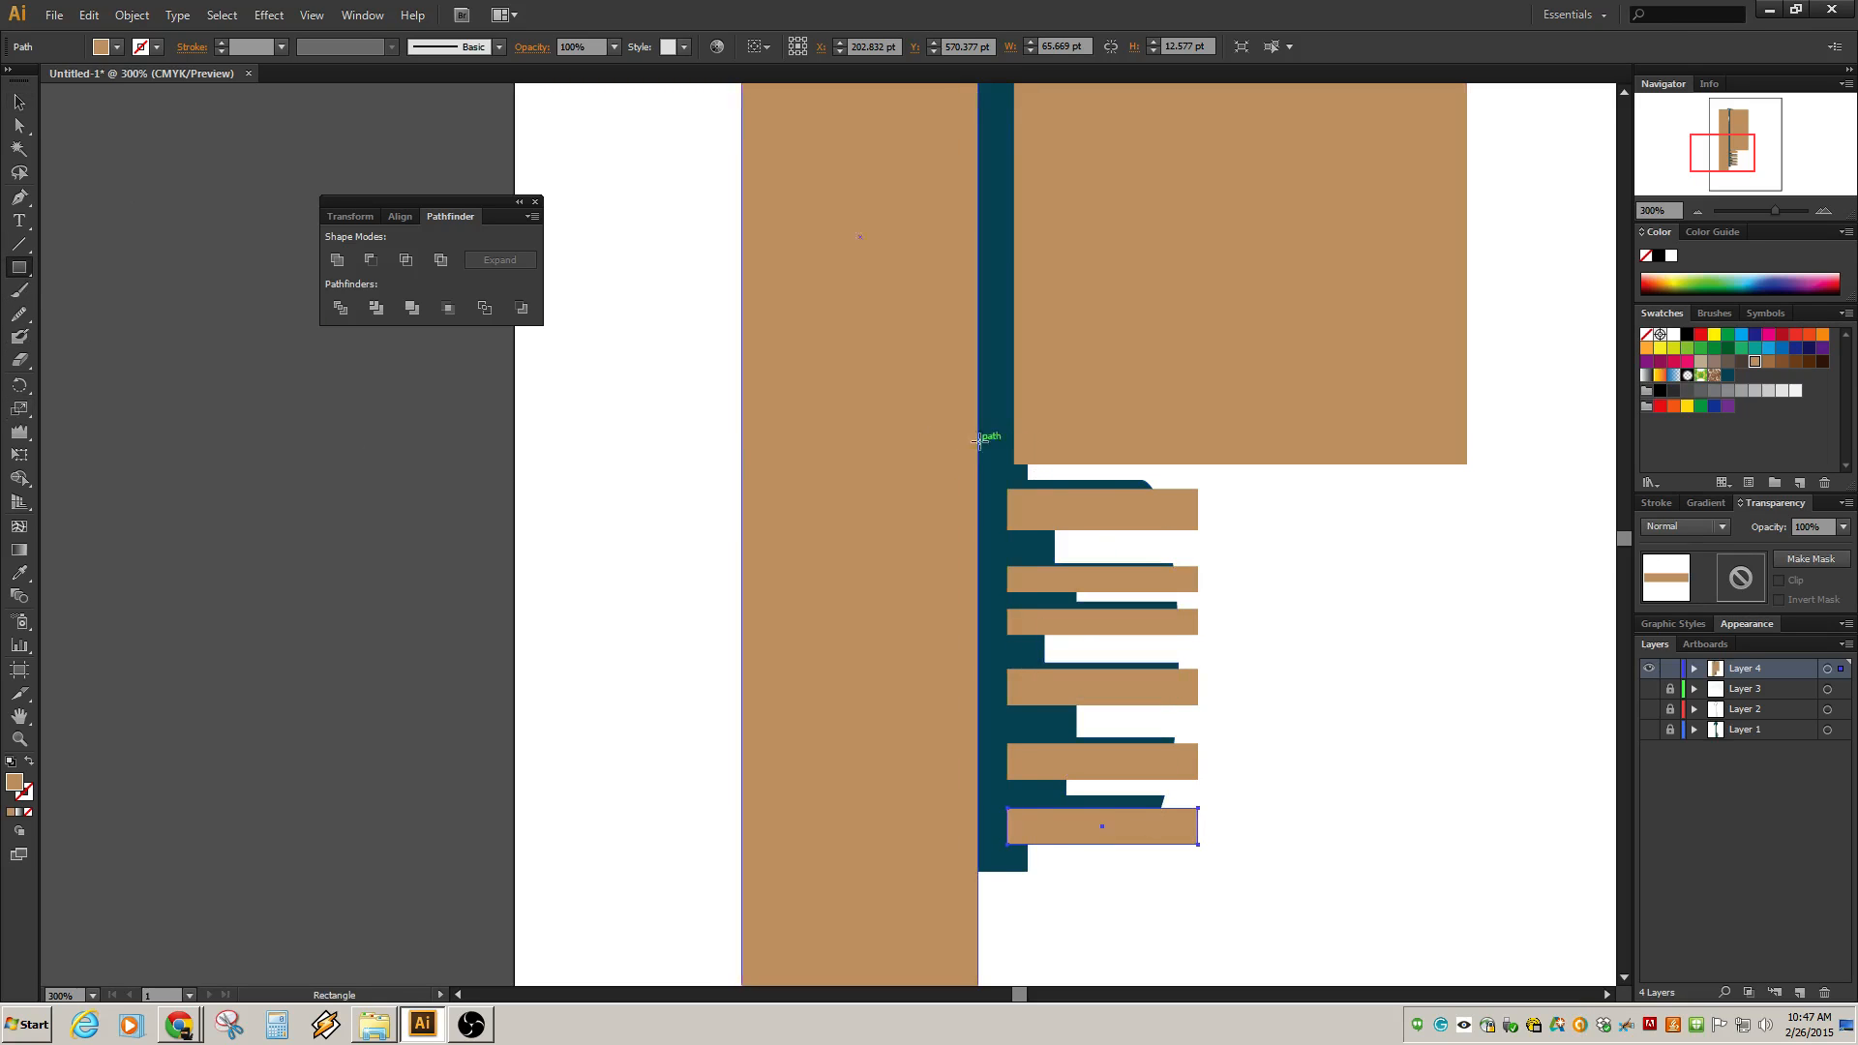
pyautogui.moveTo(1013, 465); pyautogui.dragTo(1047, 844)
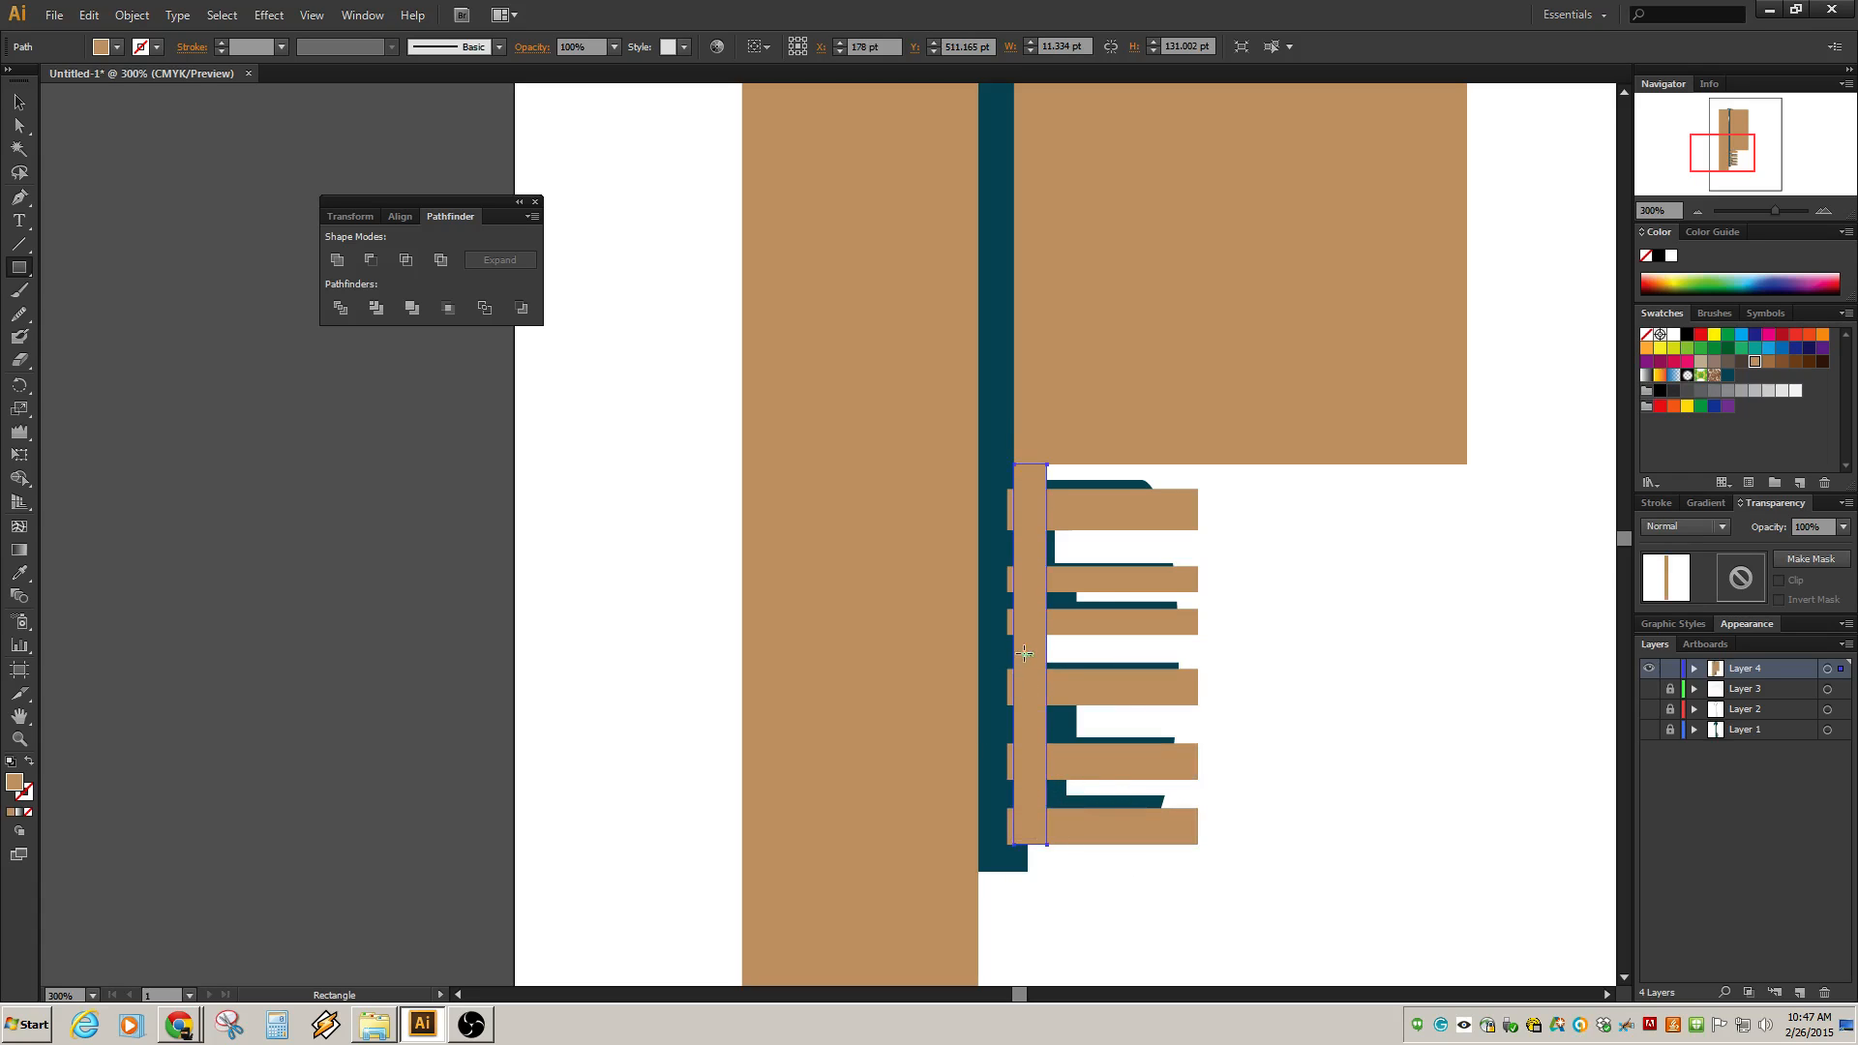
# Draw a wide rectangle, about 238 by 107 pt, across the key's bow.
pyautogui.click(21, 109)
pyautogui.hotkey('ctrl', '1')
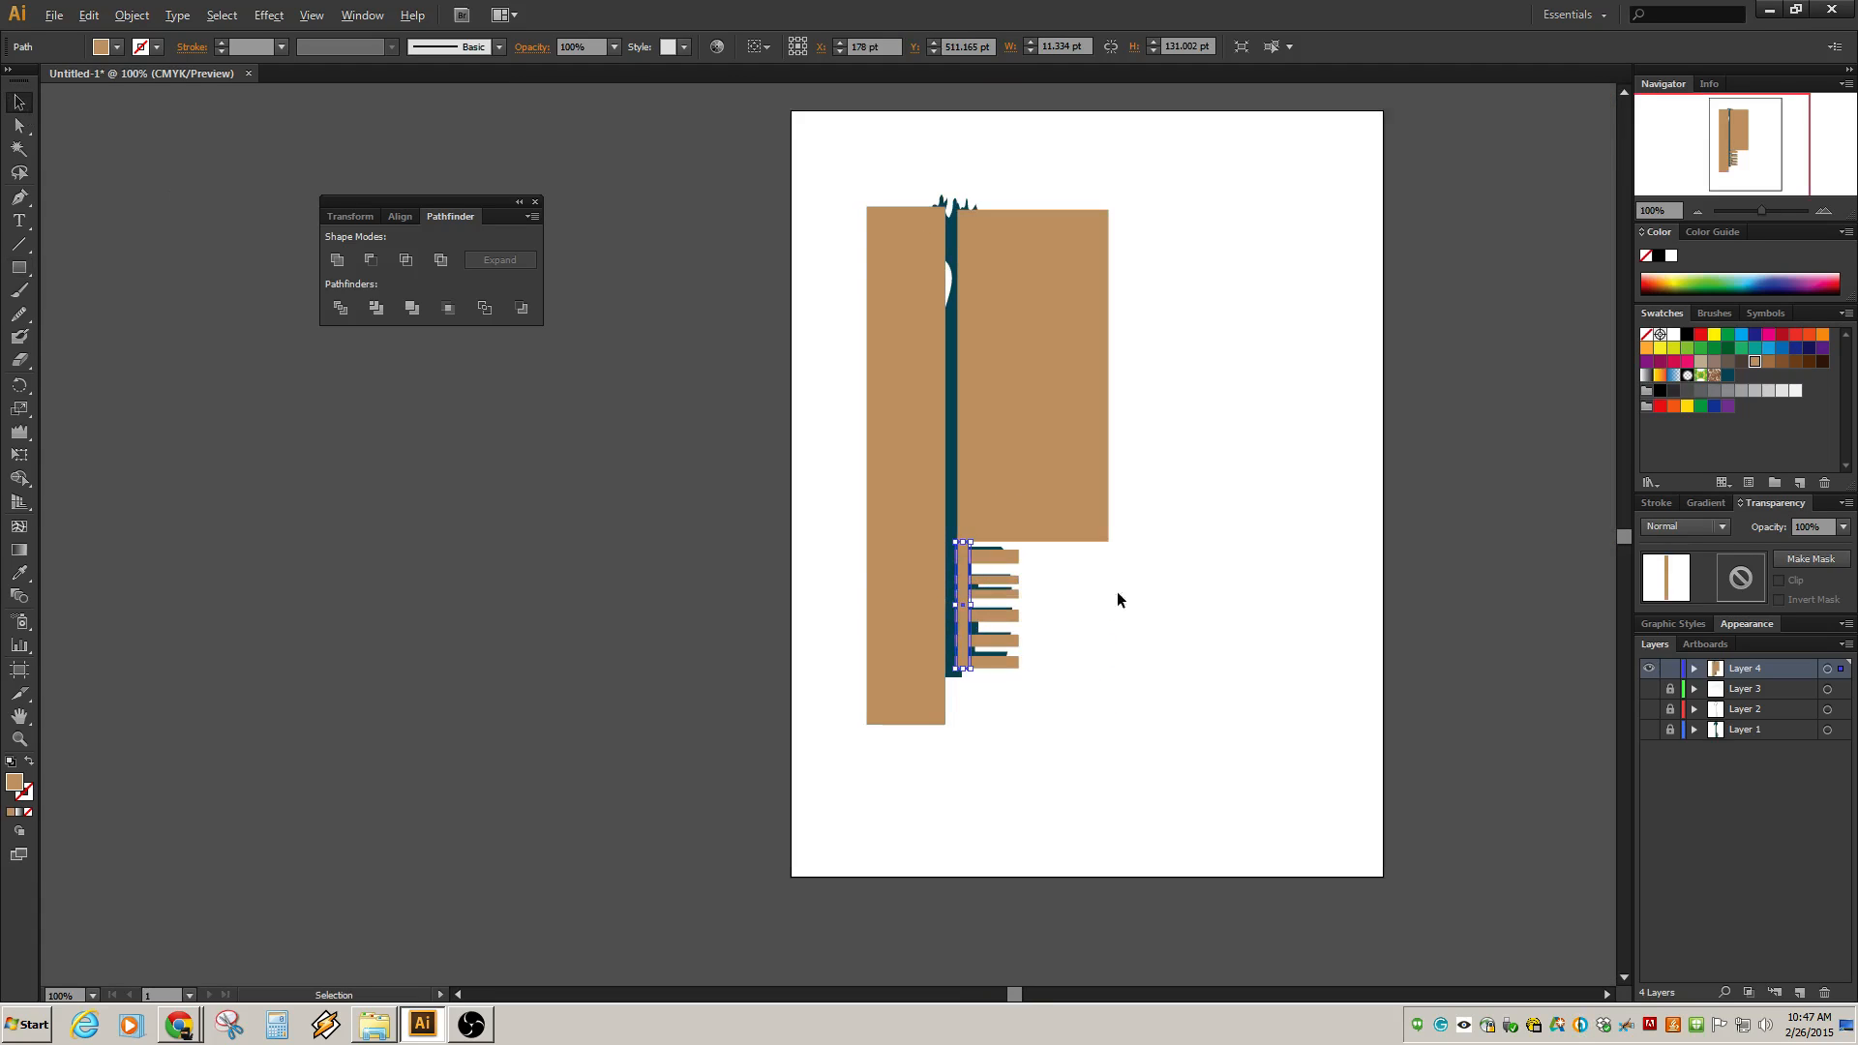
pyautogui.press('alt')
pyautogui.click(21, 267)
pyautogui.moveTo(829, 162); pyautogui.dragTo(1060, 264)
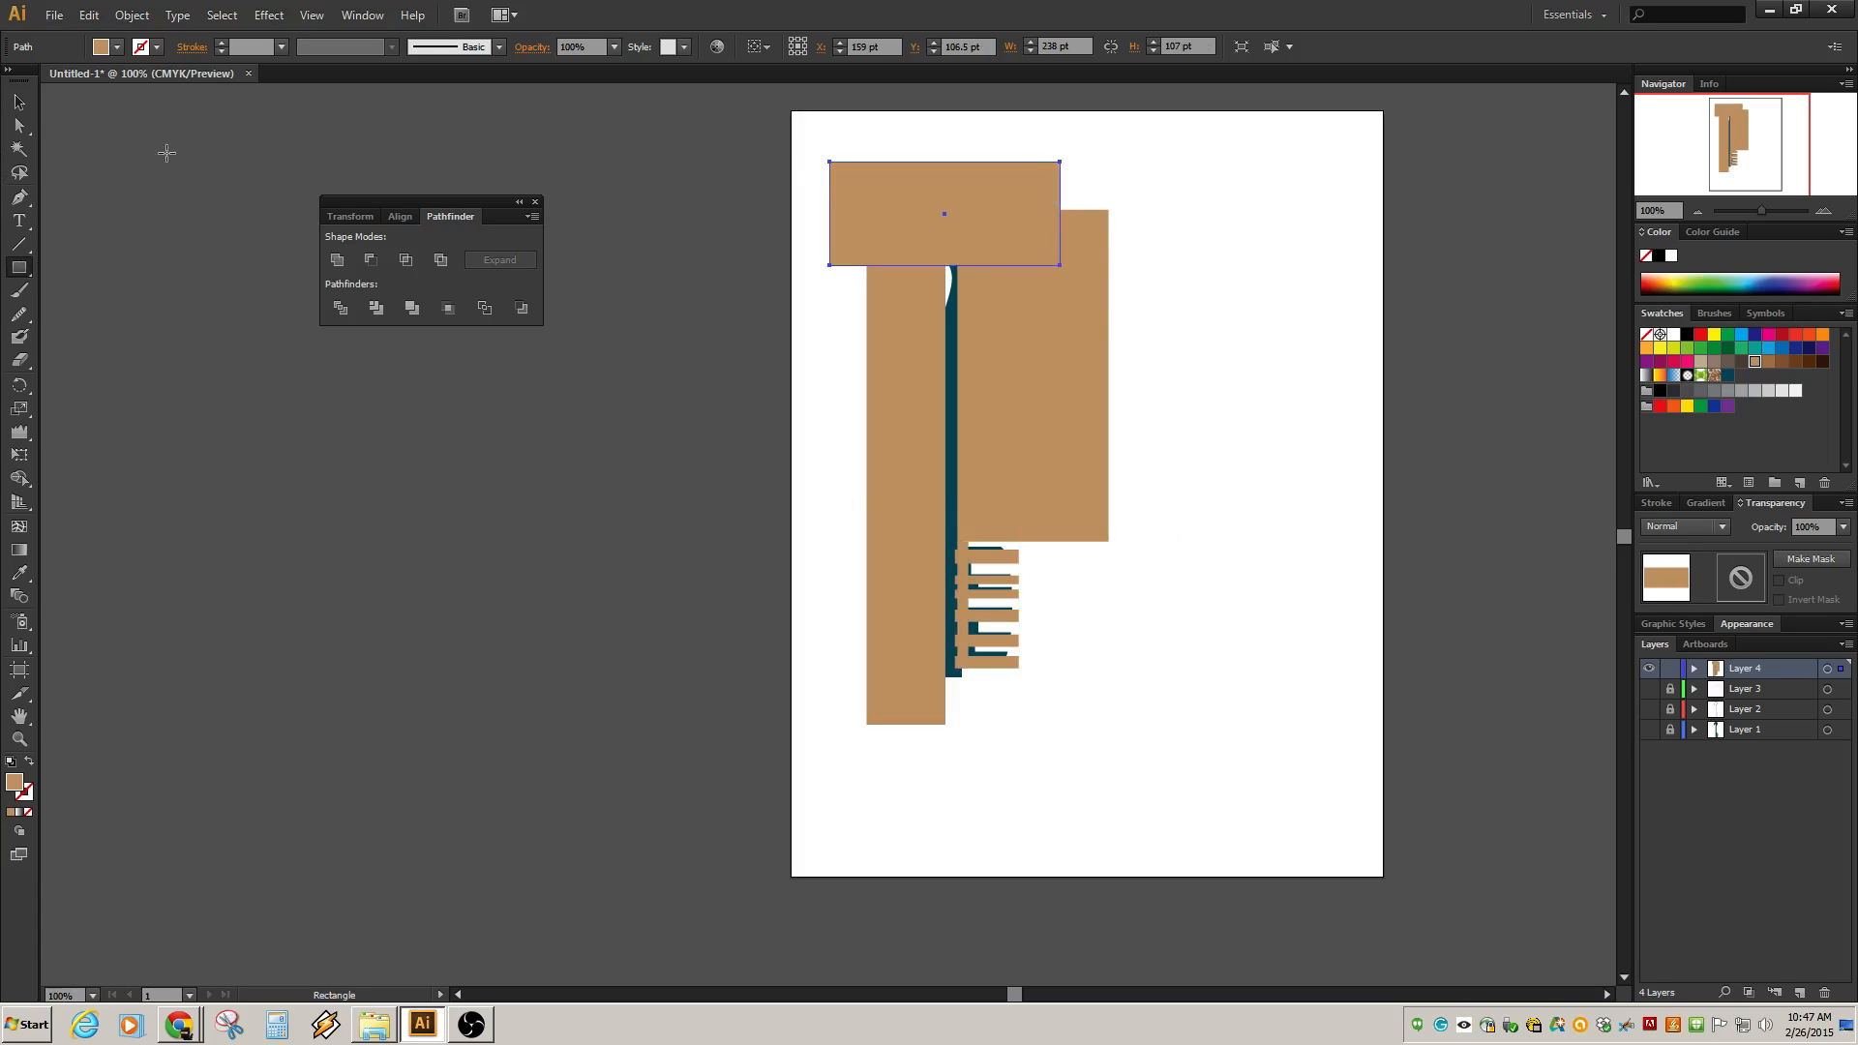
# Select all shapes and use Shape Builder to delete the large rectangle regions around the shaft and bow.
pyautogui.click(20, 102)
pyautogui.moveTo(716, 115); pyautogui.dragTo(1146, 768)
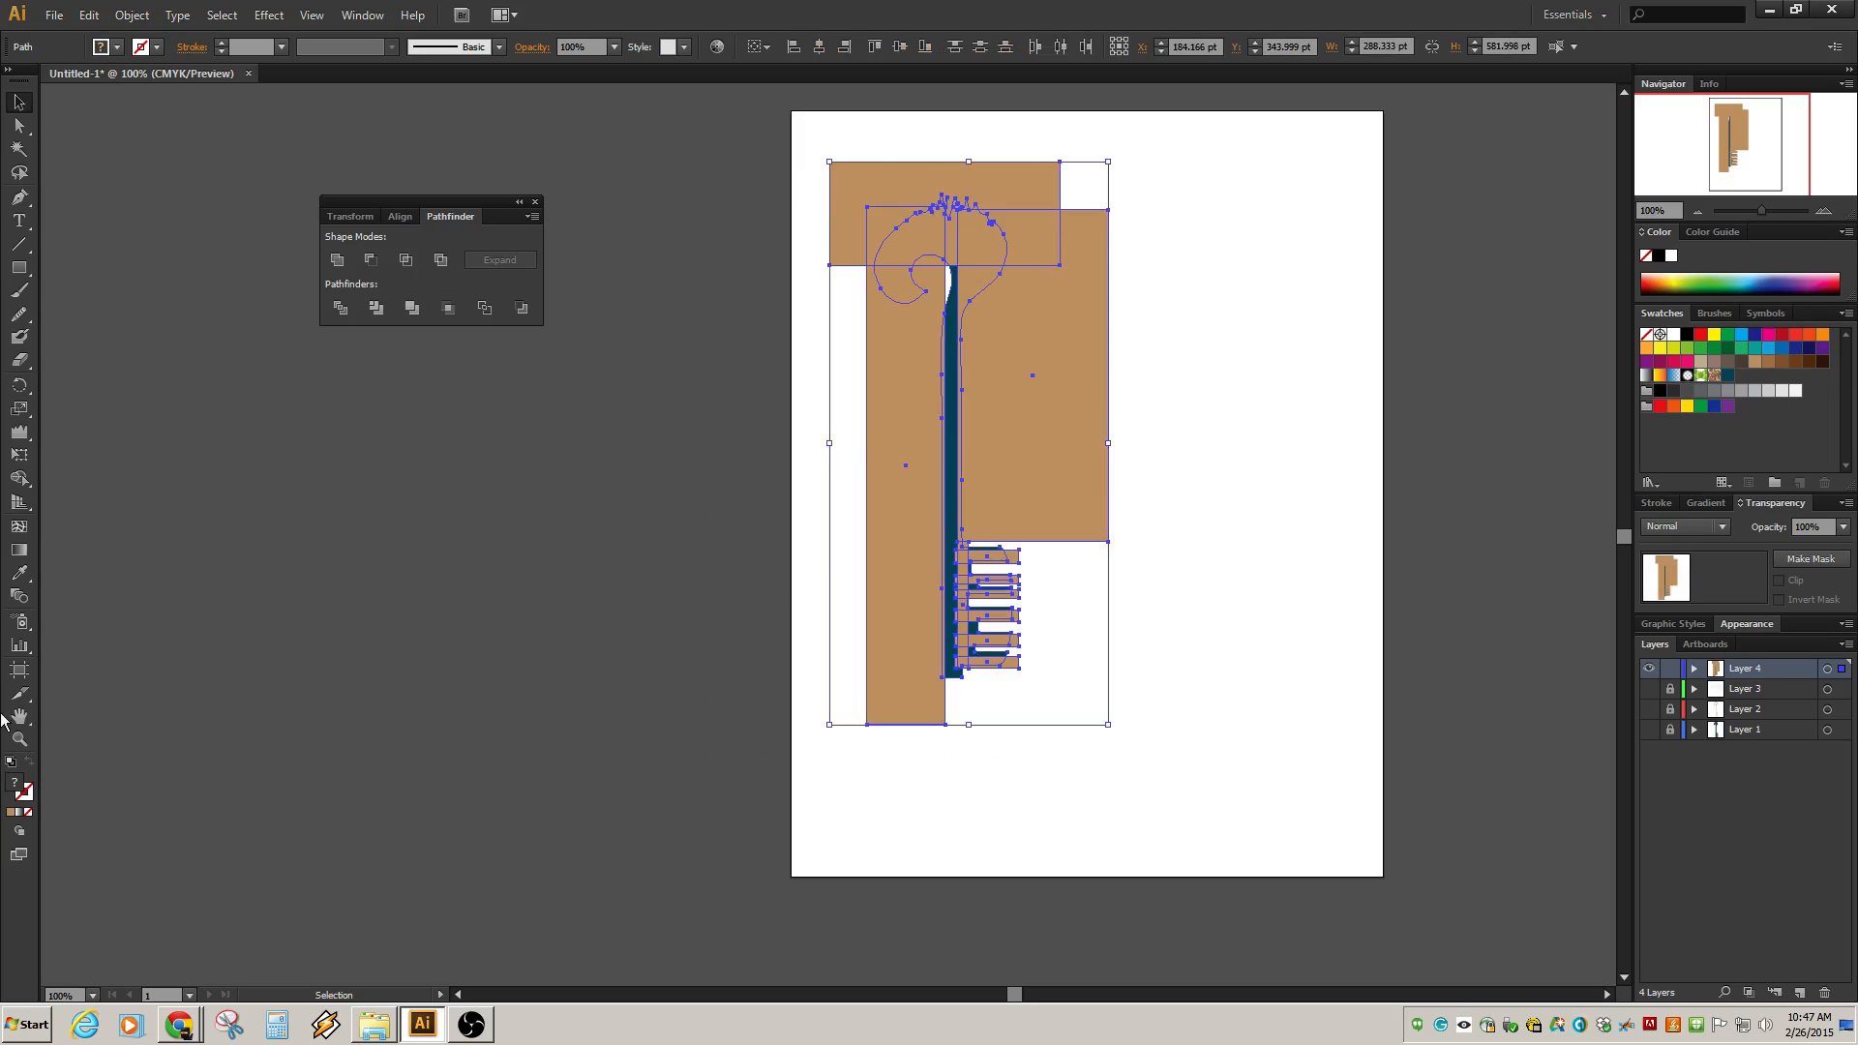
pyautogui.click(19, 478)
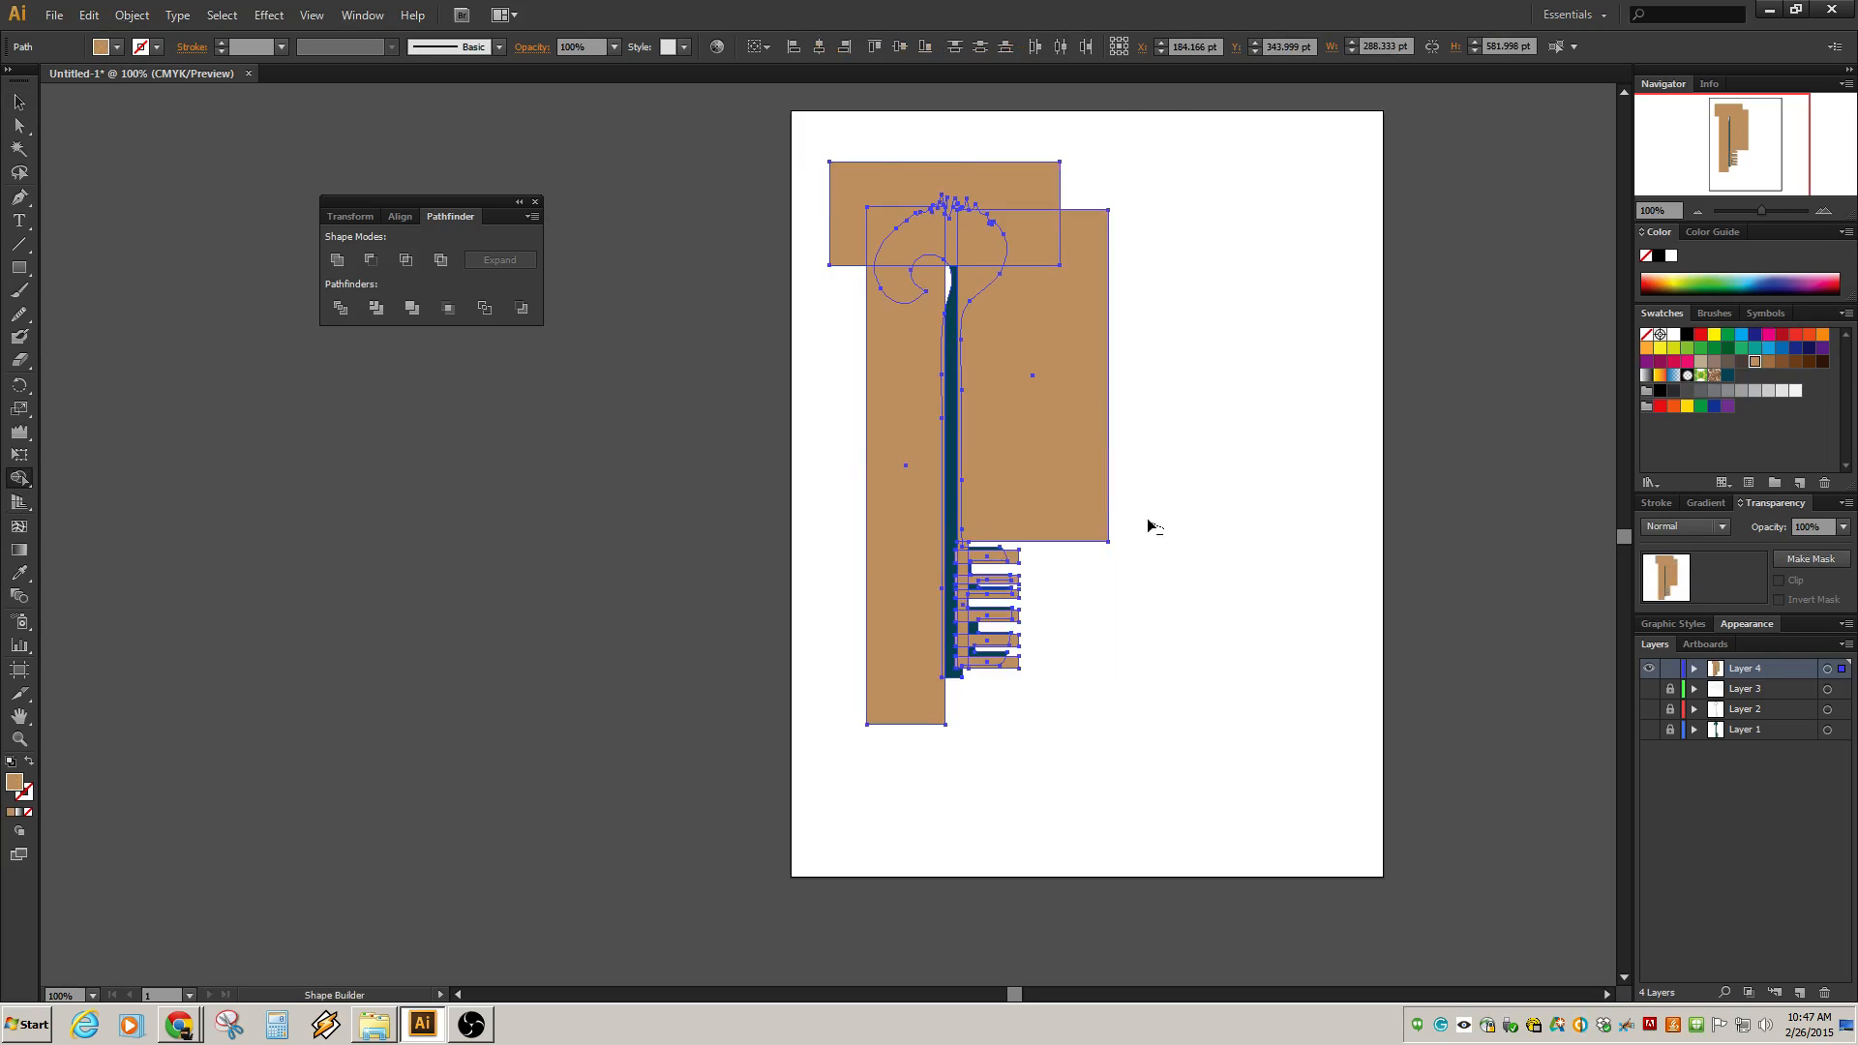
pyautogui.moveTo(1150, 526)
pyautogui.mouseDown()
pyautogui.moveTo(1048, 407)
pyautogui.moveTo(979, 271)
pyautogui.mouseUp()
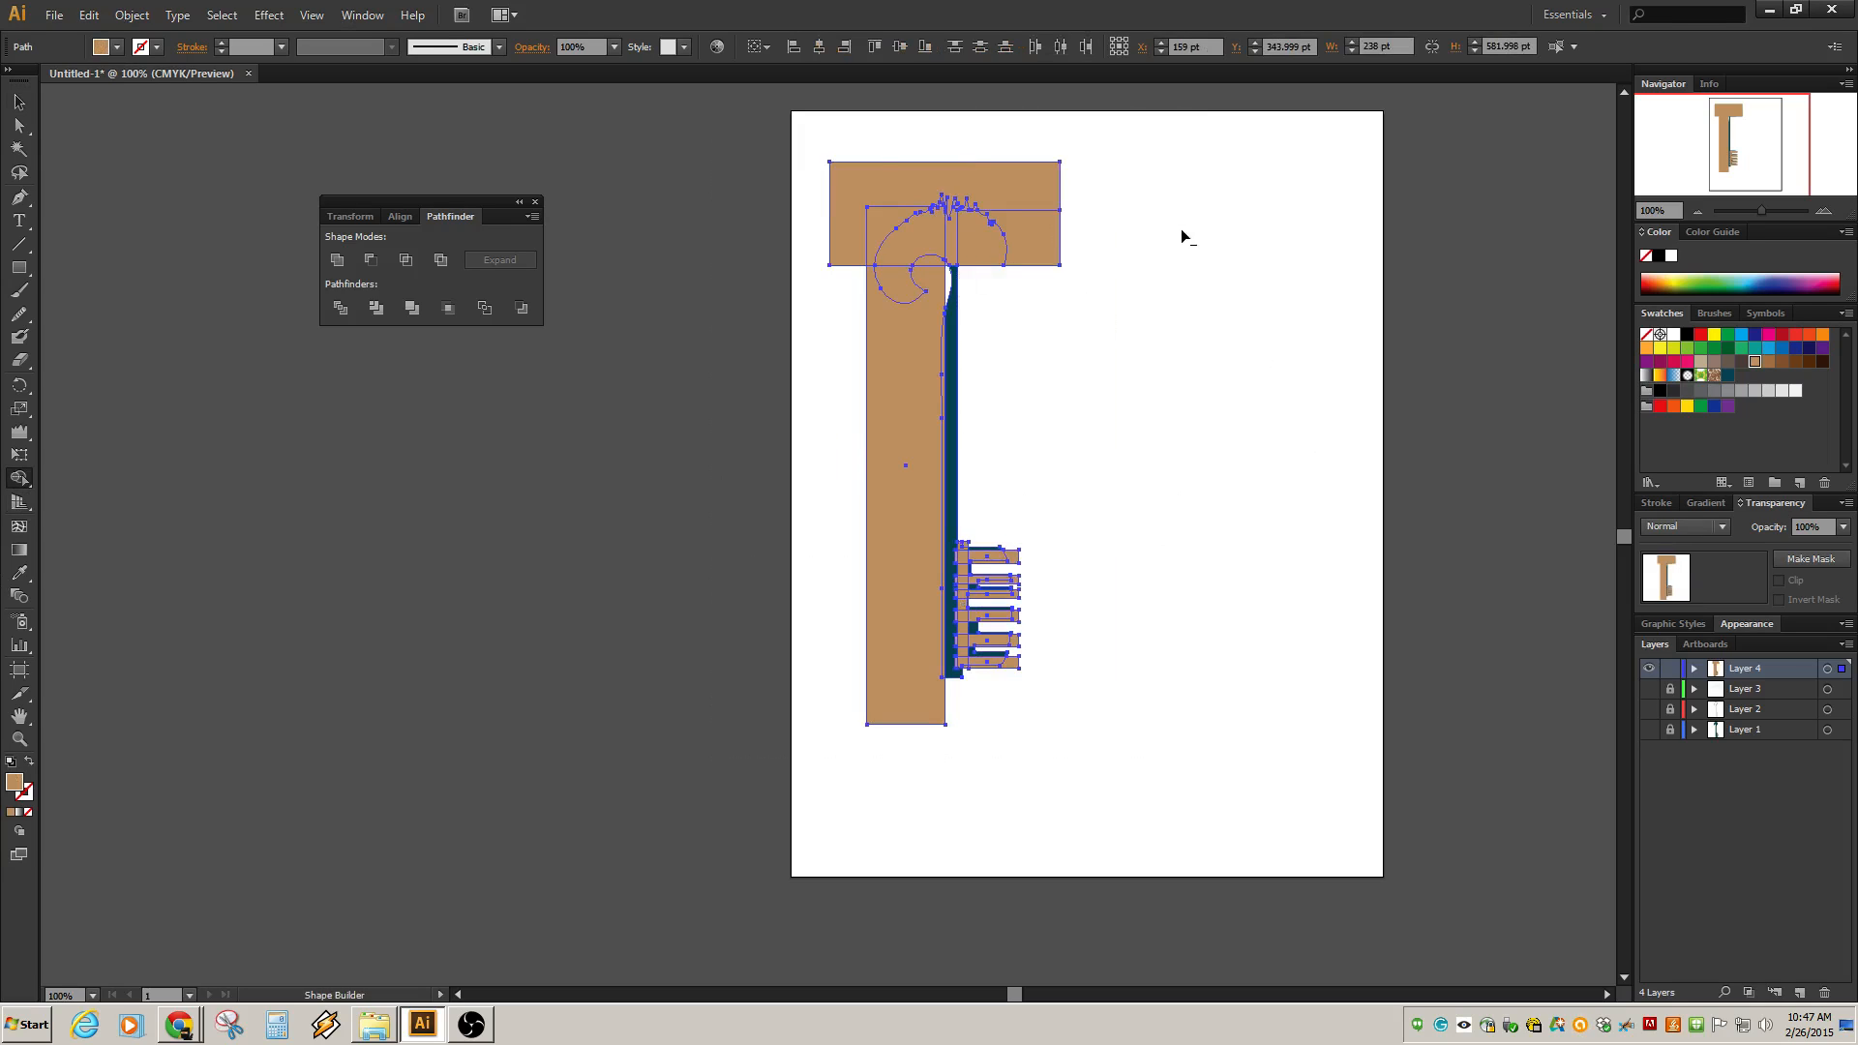
pyautogui.moveTo(1177, 228); pyautogui.dragTo(902, 236)
pyautogui.moveTo(1168, 195)
pyautogui.mouseDown()
pyautogui.moveTo(881, 210)
pyautogui.moveTo(1000, 216)
pyautogui.moveTo(891, 296)
pyautogui.moveTo(892, 318)
pyautogui.mouseUp()
pyautogui.moveTo(929, 230)
pyautogui.mouseDown()
pyautogui.moveTo(945, 394)
pyautogui.moveTo(900, 373)
pyautogui.mouseUp()
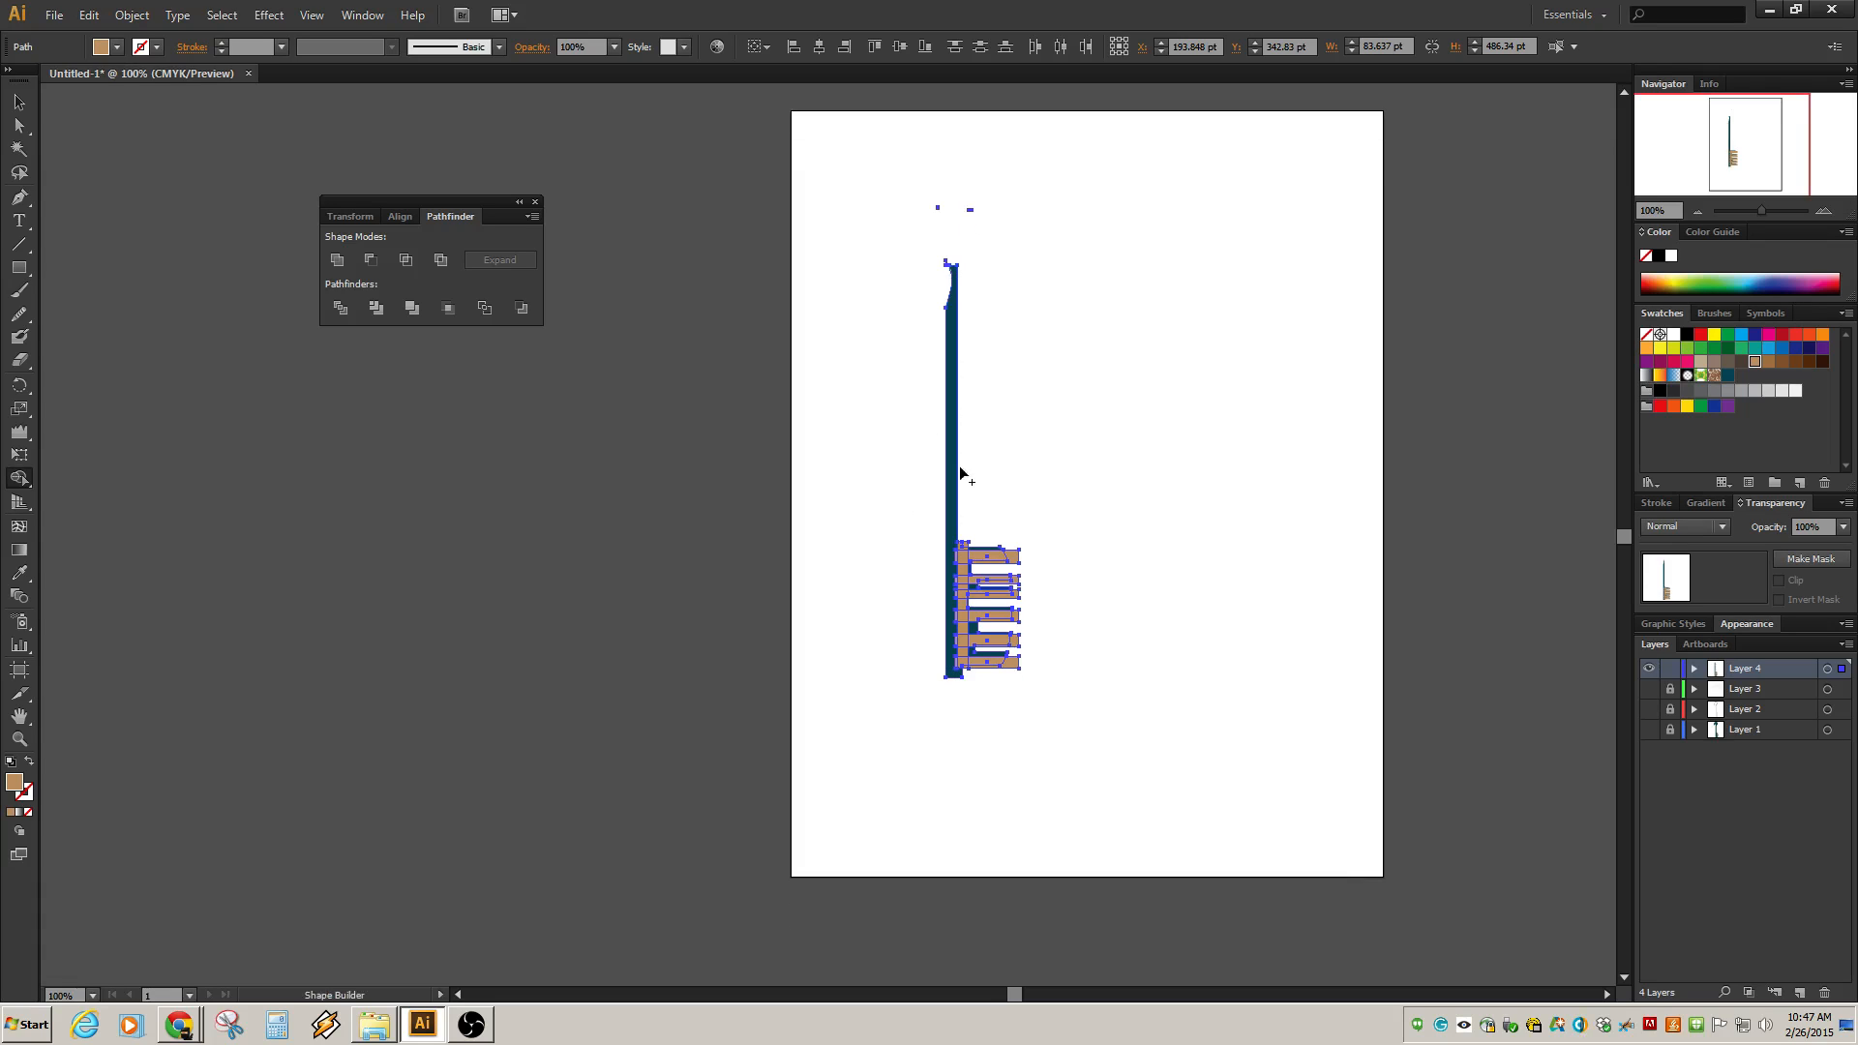
# Delete the small leftover fragments above the shaft with Shape Builder.
pyautogui.scroll(2, 962, 477)
pyautogui.scroll(3, 1026, 438)
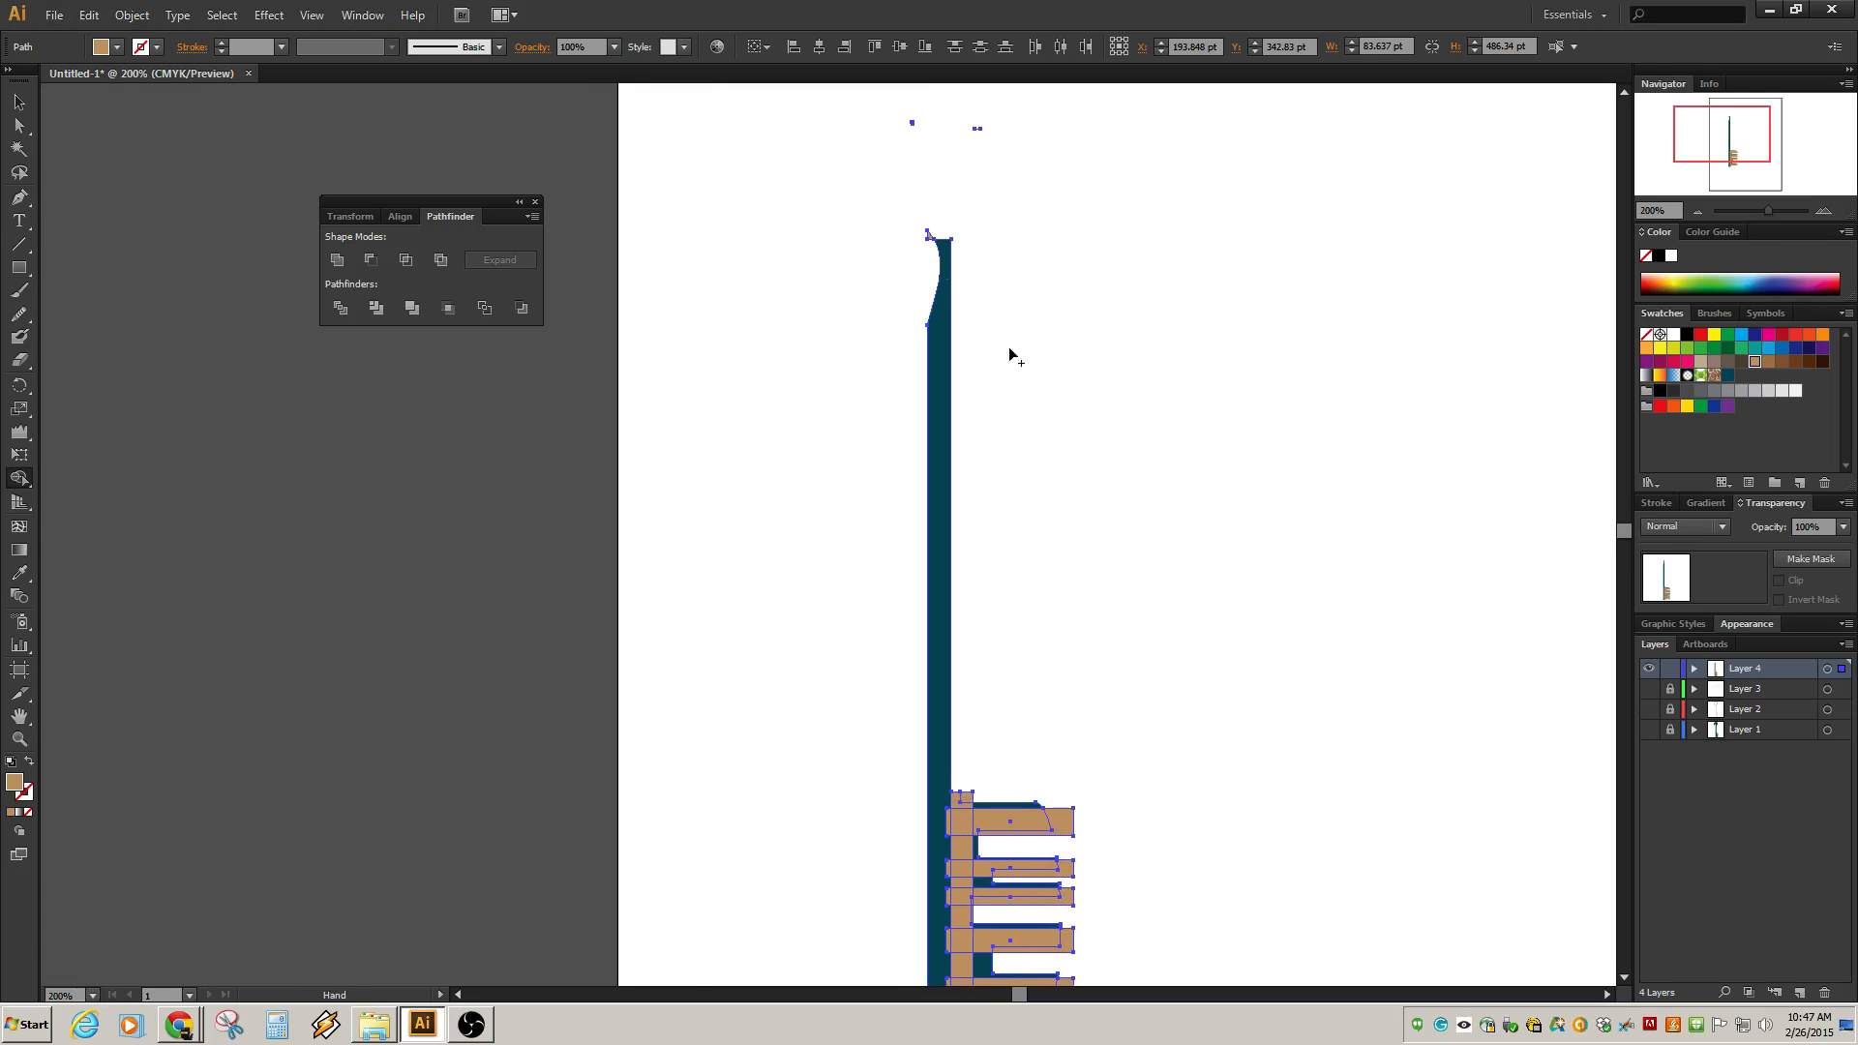
pyautogui.moveTo(880, 203); pyautogui.dragTo(931, 240)
pyautogui.moveTo(957, 137); pyautogui.dragTo(993, 135)
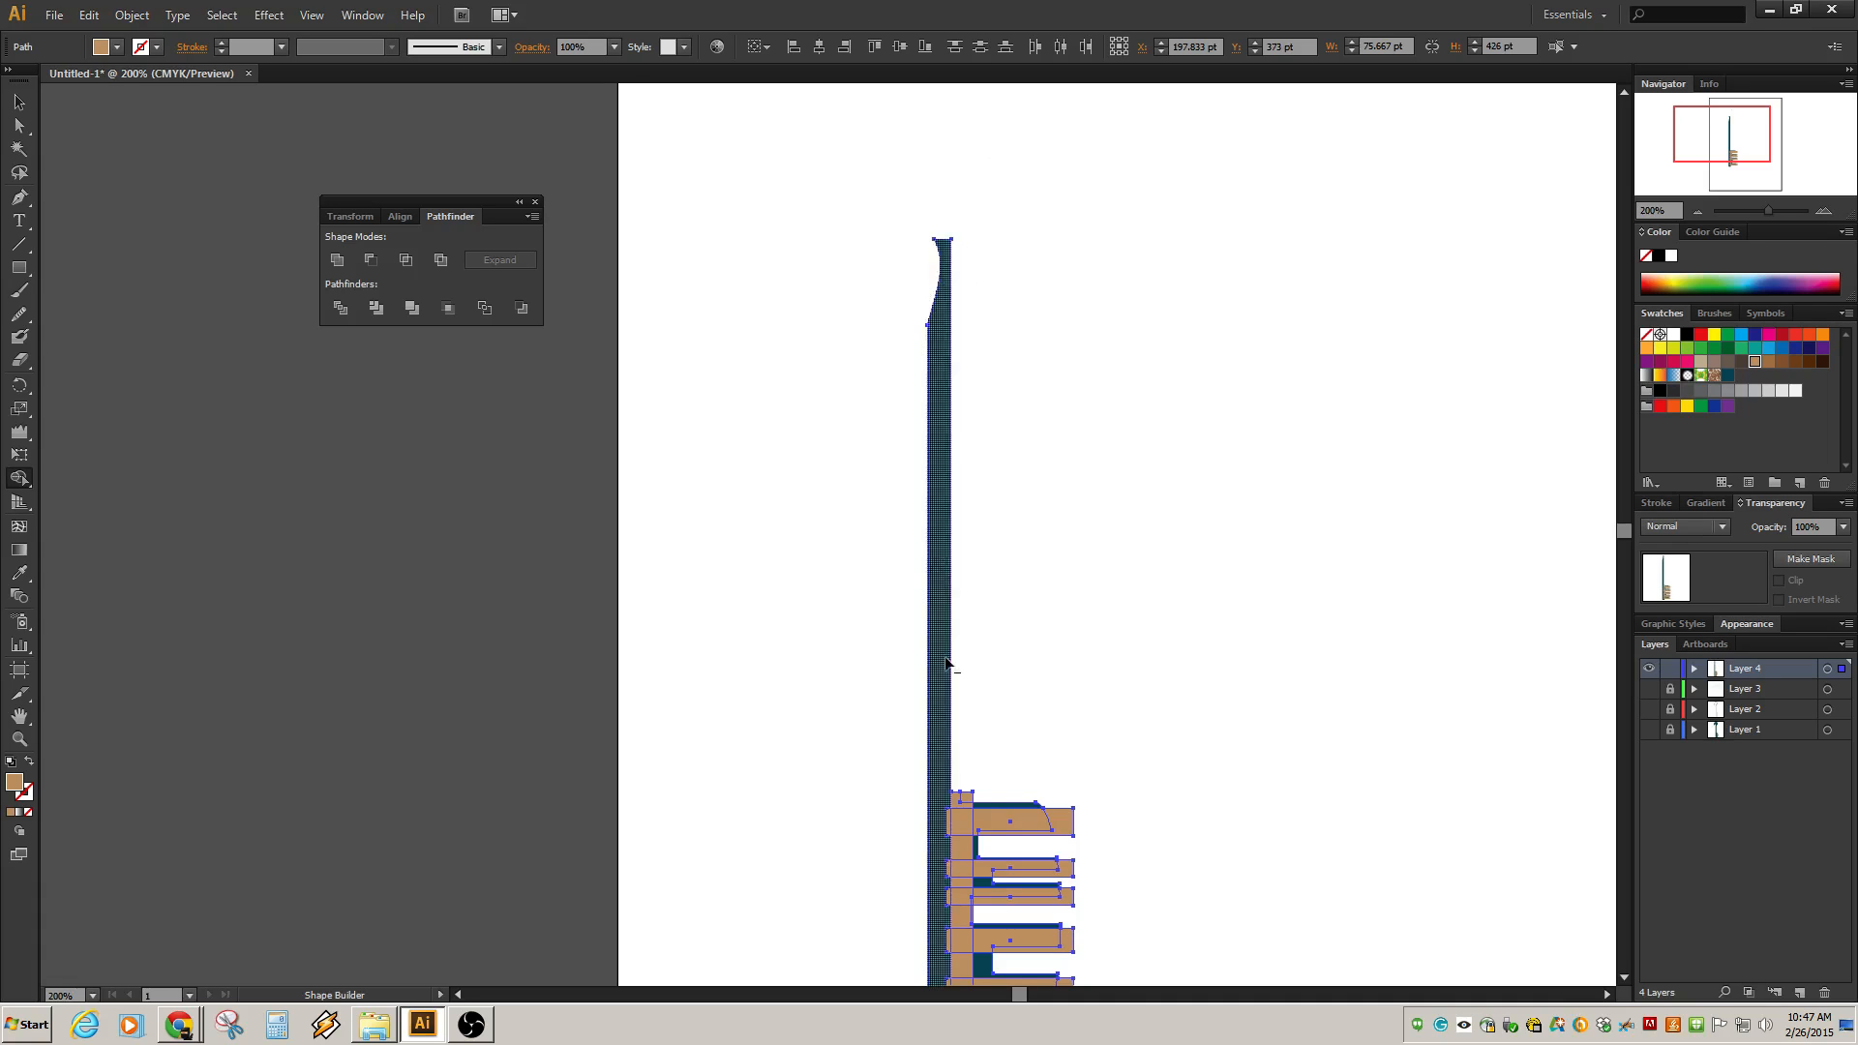
# Delete the remaining tan rectangle regions across the teeth with Shape Builder.
pyautogui.moveTo(1109, 693)
pyautogui.mouseDown()
pyautogui.moveTo(1120, 468)
pyautogui.moveTo(1059, 422)
pyautogui.moveTo(976, 499)
pyautogui.moveTo(982, 747)
pyautogui.mouseUp()
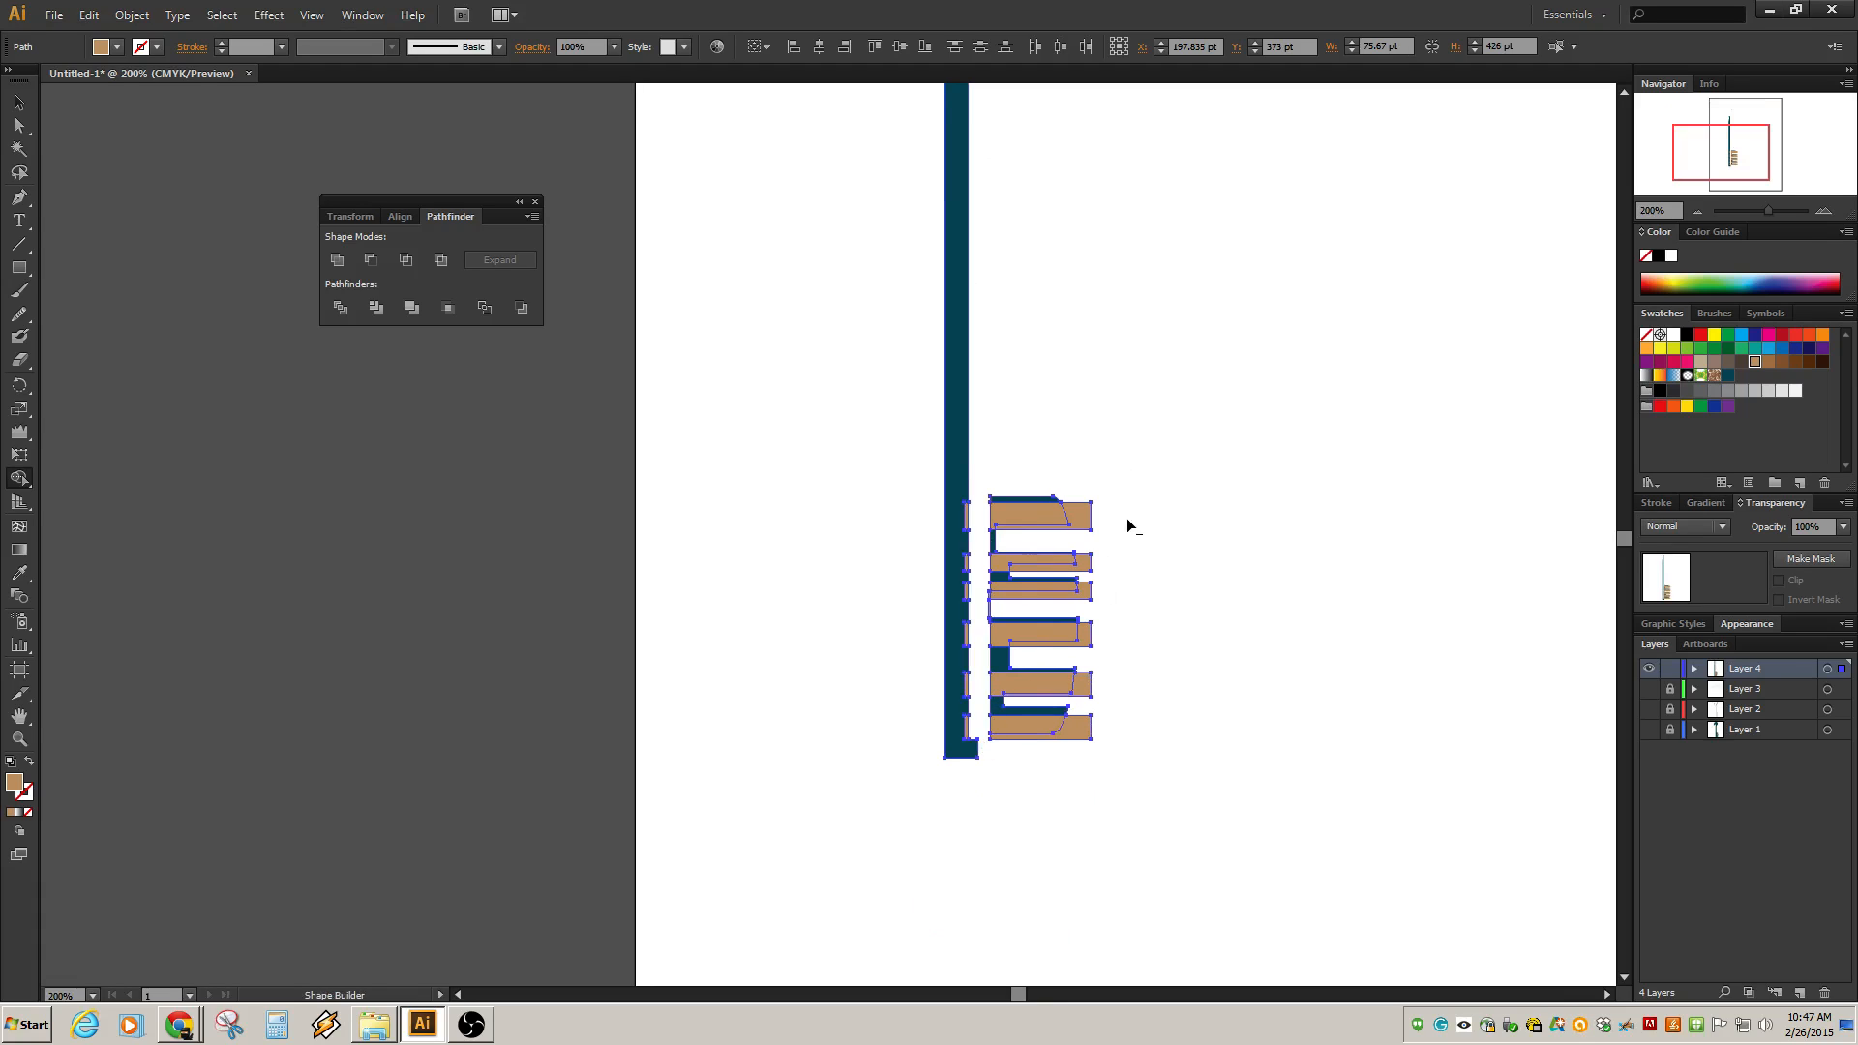
pyautogui.moveTo(1127, 519); pyautogui.dragTo(978, 523)
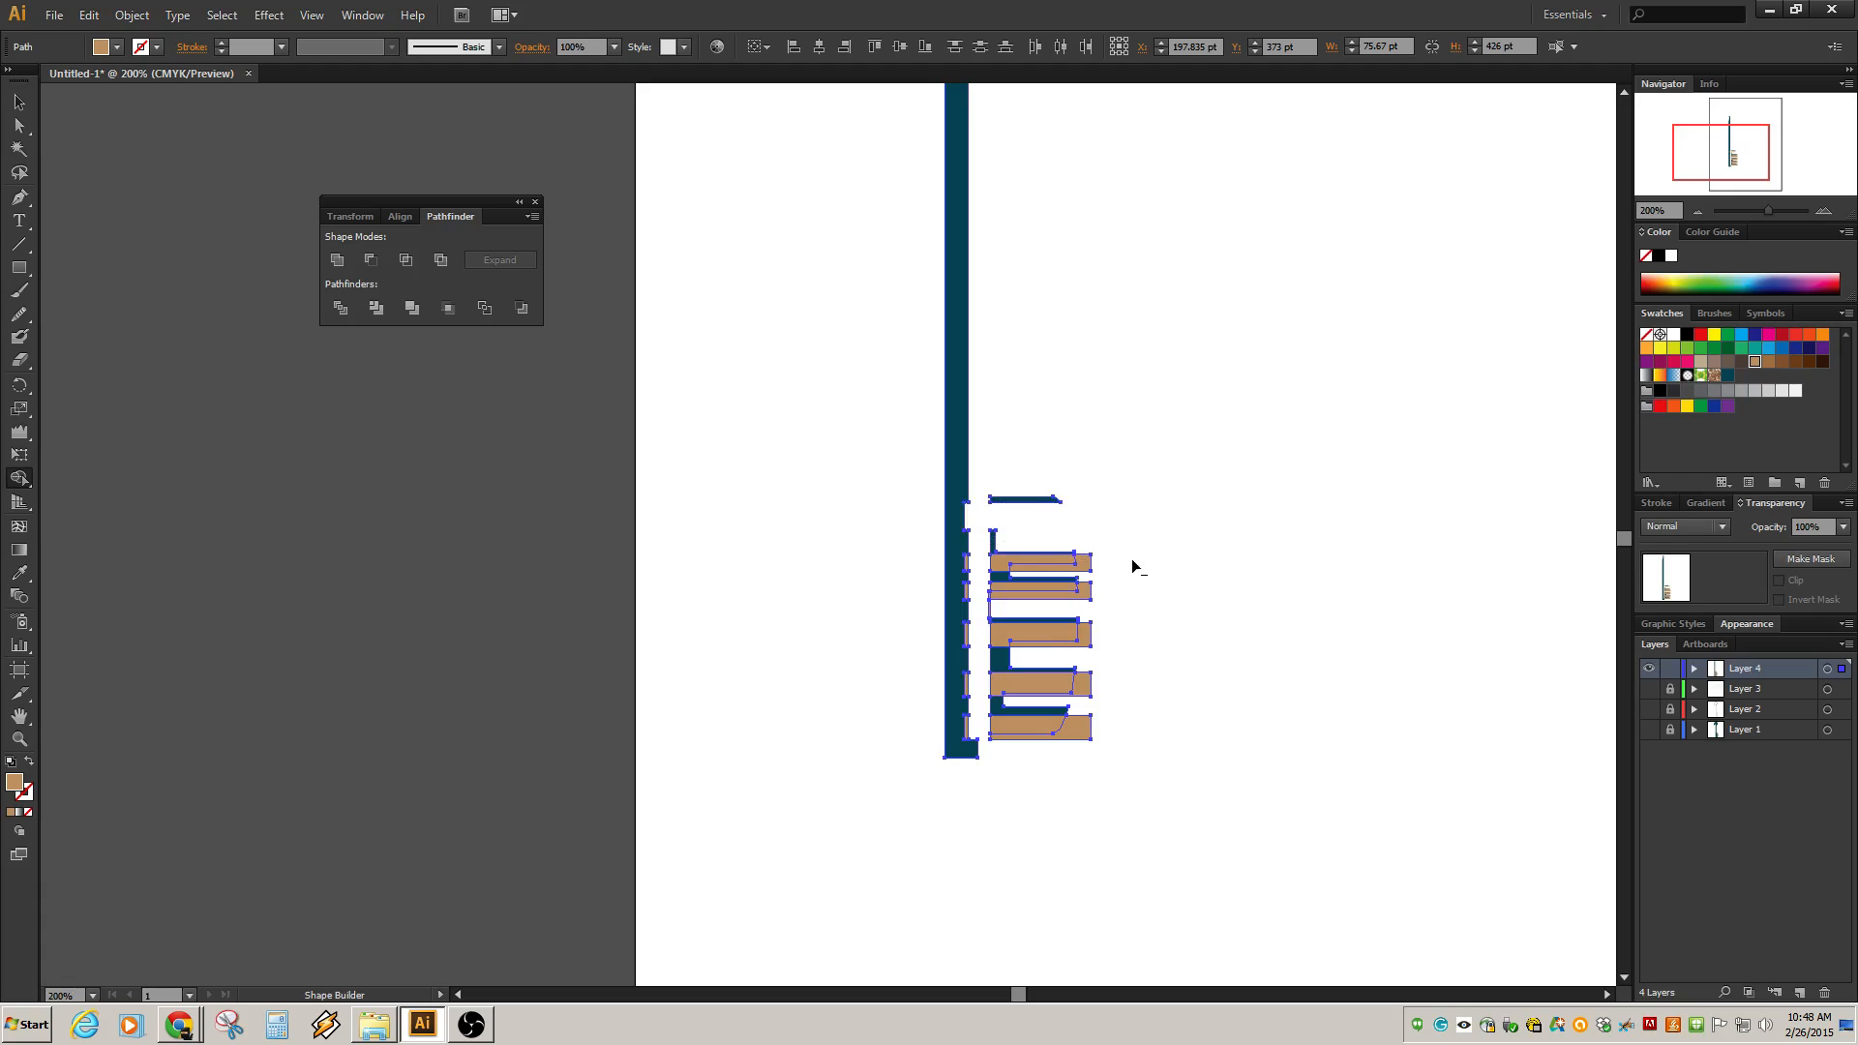
pyautogui.moveTo(1133, 565); pyautogui.dragTo(970, 573)
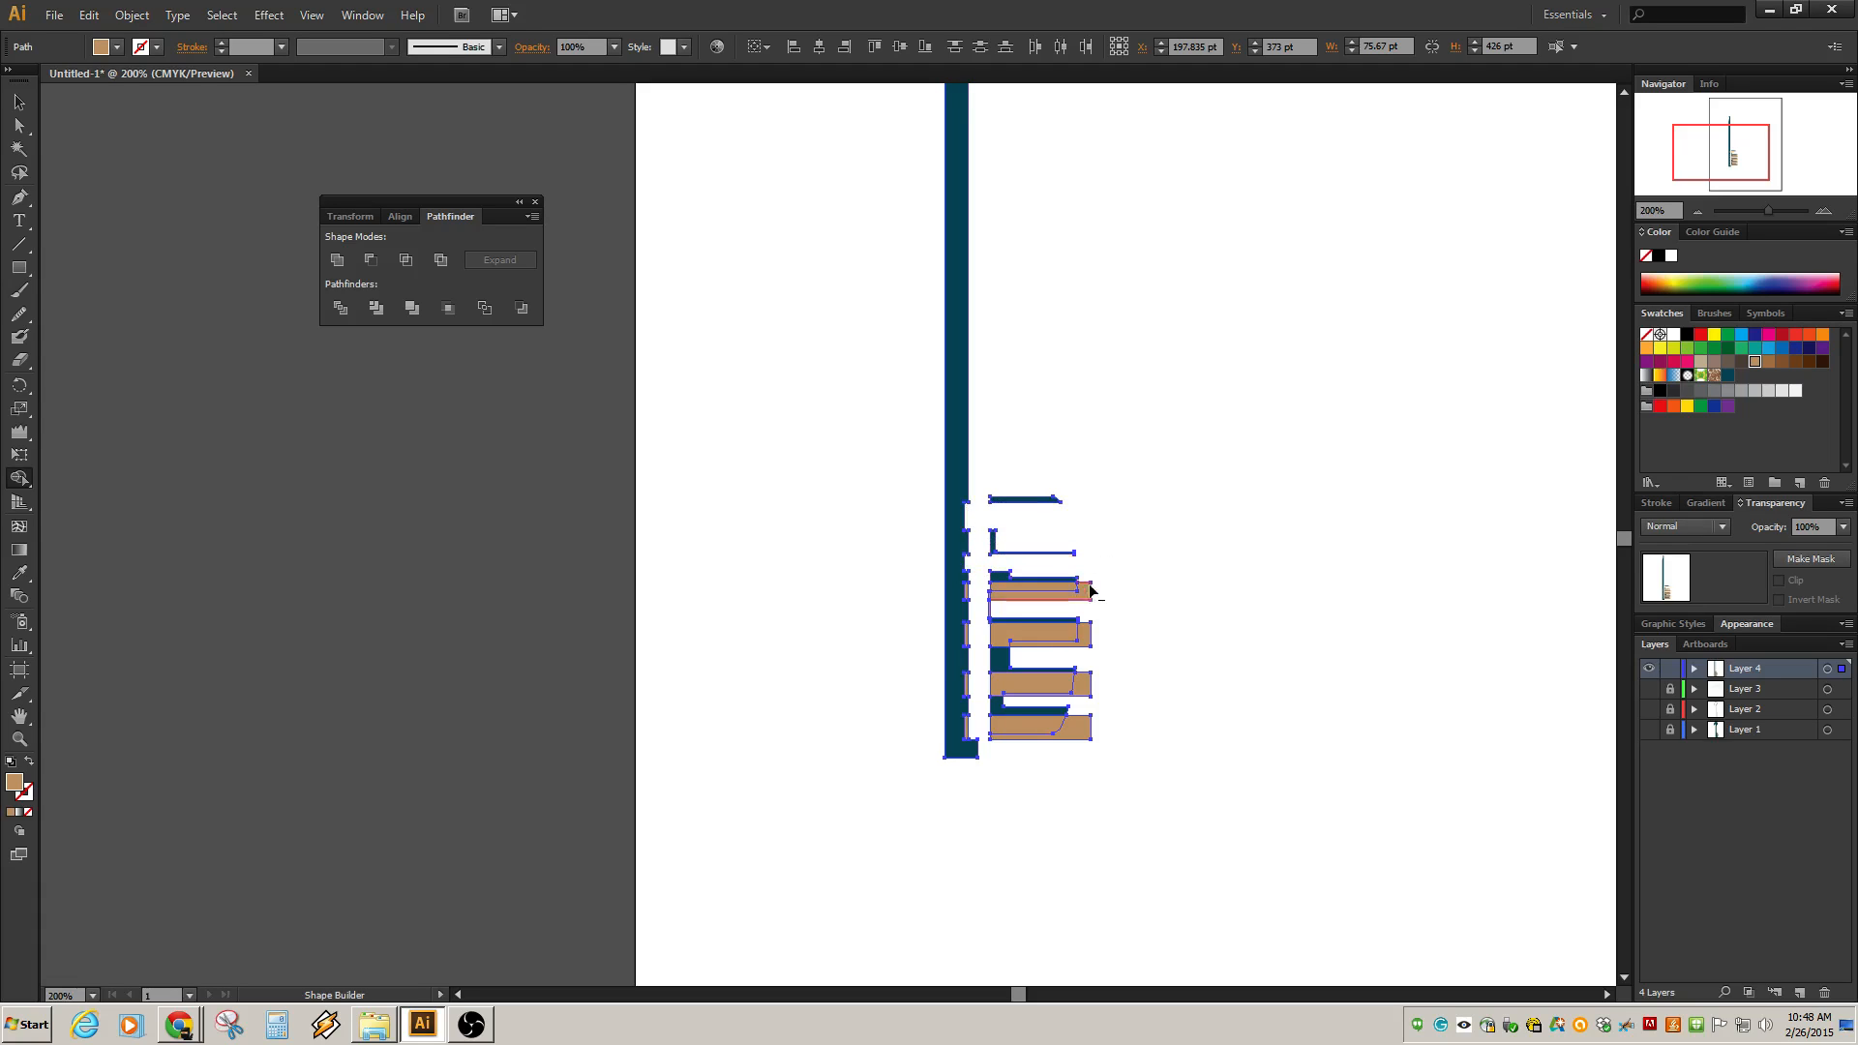
pyautogui.moveTo(1134, 590); pyautogui.dragTo(968, 598)
pyautogui.scroll(3, 1018, 643)
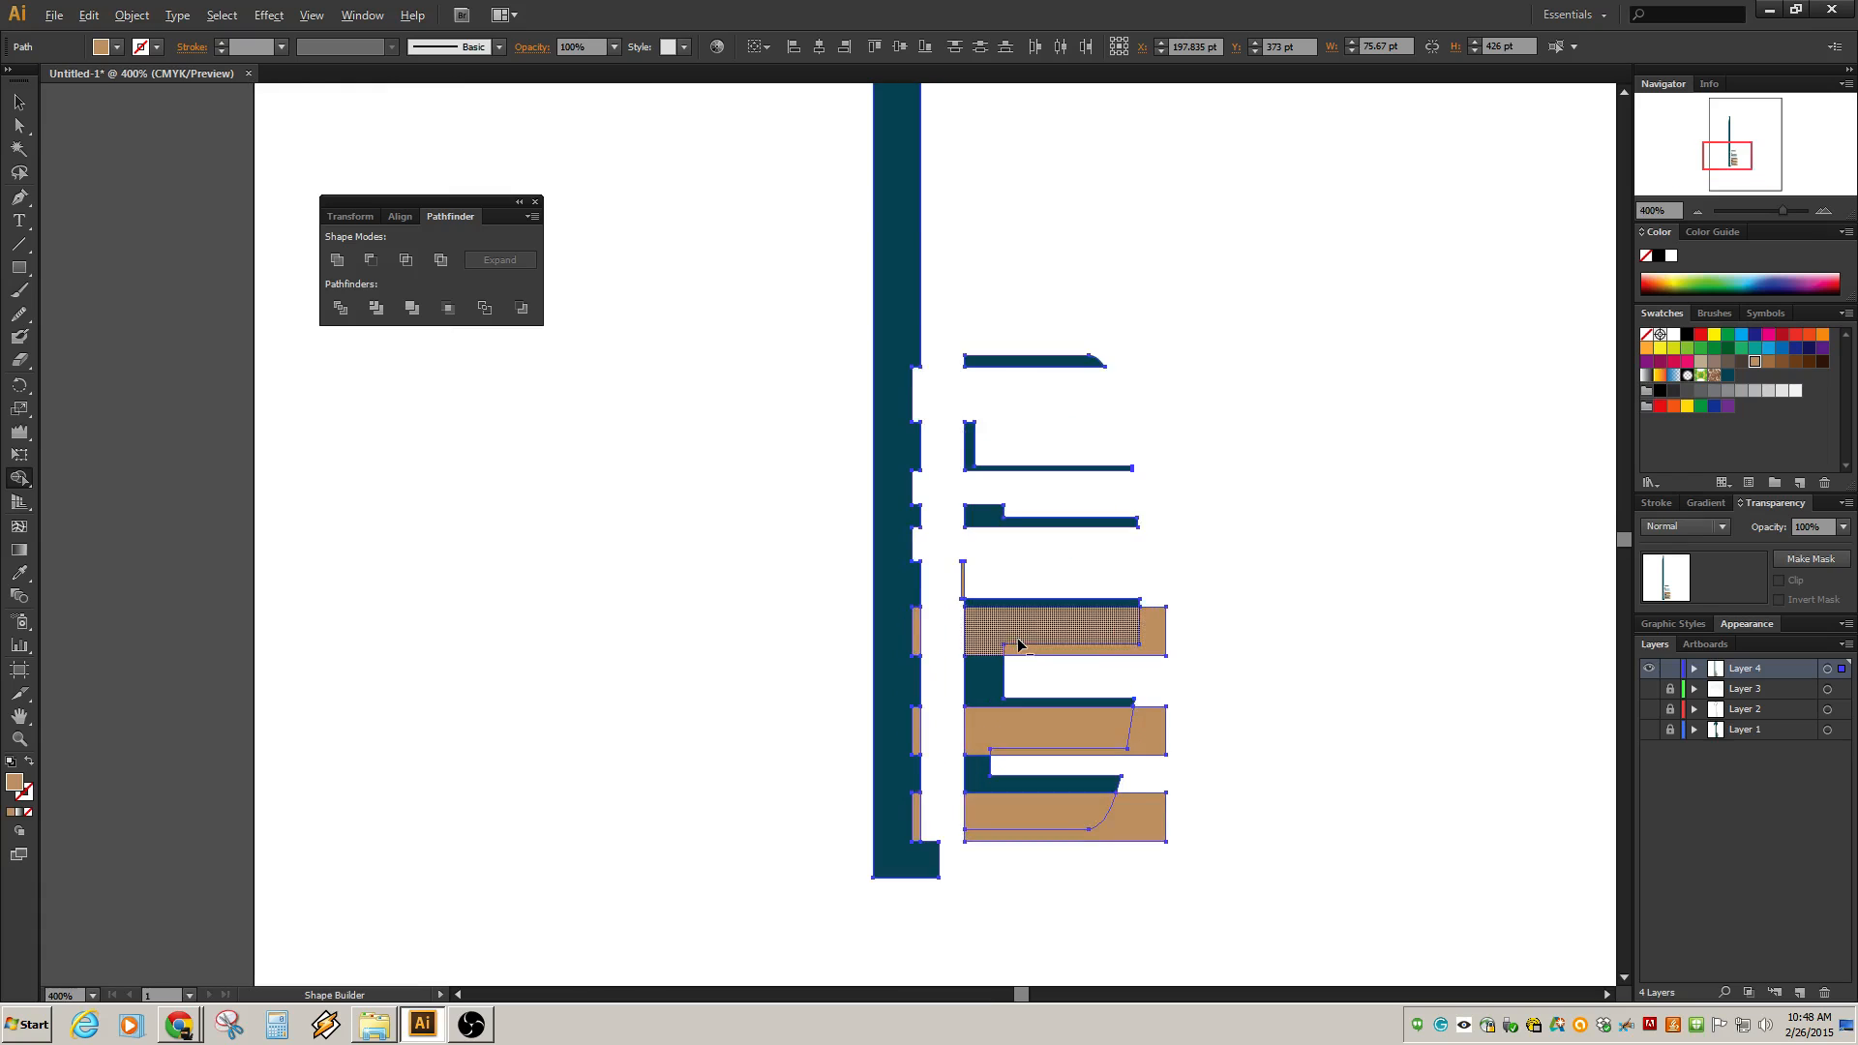
pyautogui.keyDown('alt'); pyautogui.click(935, 549); pyautogui.keyUp('alt')
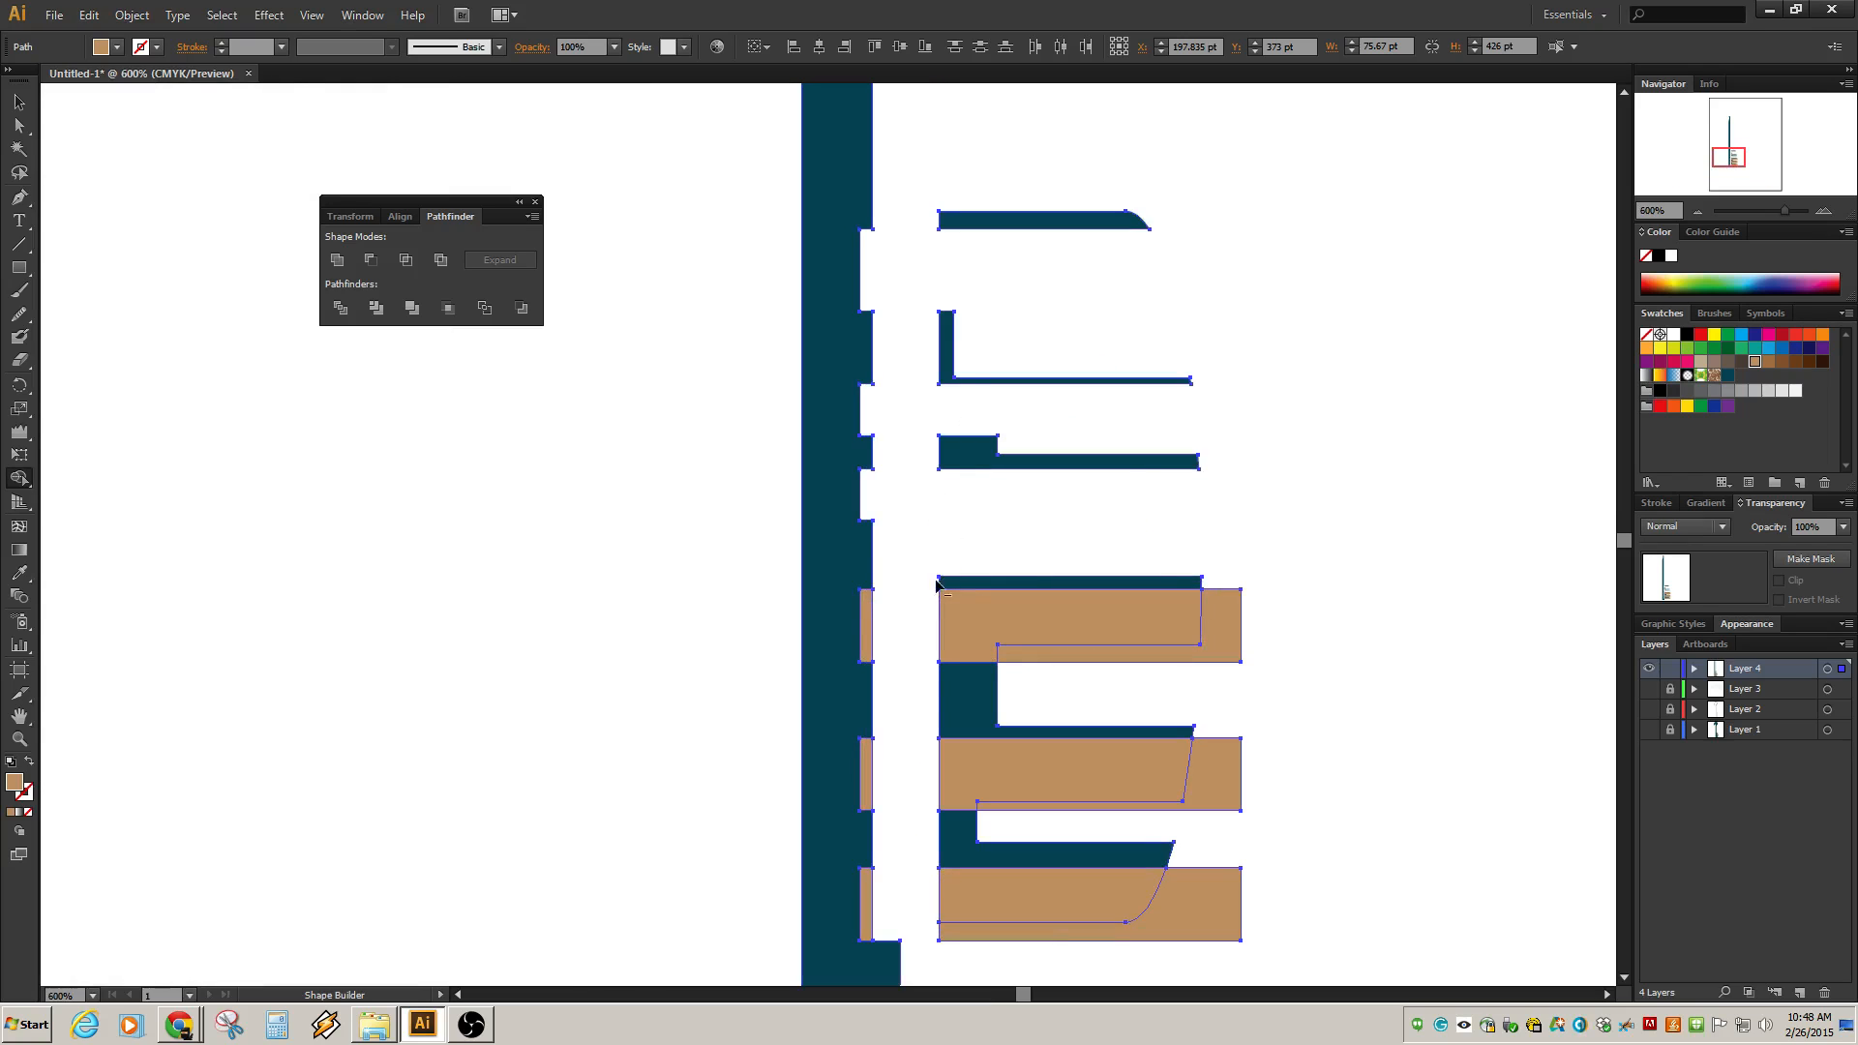
pyautogui.keyDown('alt'); pyautogui.click(867, 626); pyautogui.keyUp('alt')
pyautogui.moveTo(897, 622); pyautogui.dragTo(1276, 640)
pyautogui.moveTo(1315, 775); pyautogui.dragTo(868, 786)
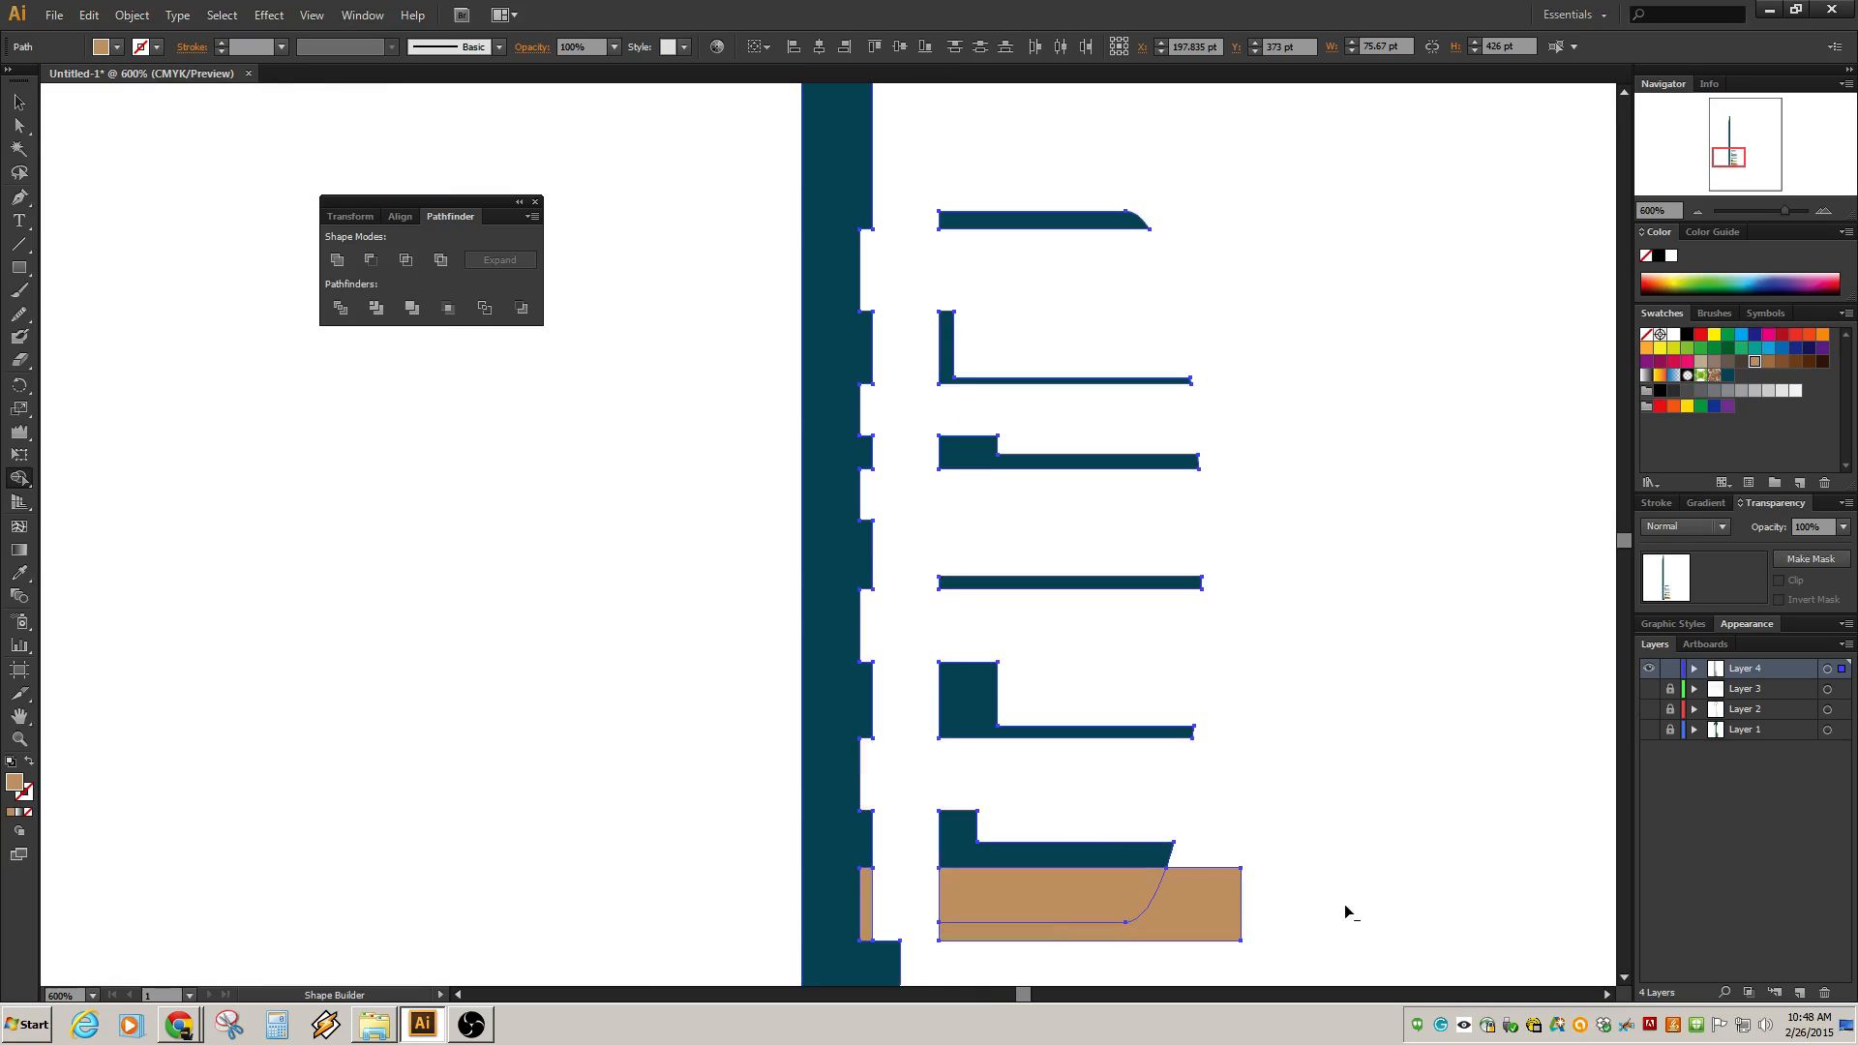
pyautogui.moveTo(1349, 911); pyautogui.dragTo(871, 920)
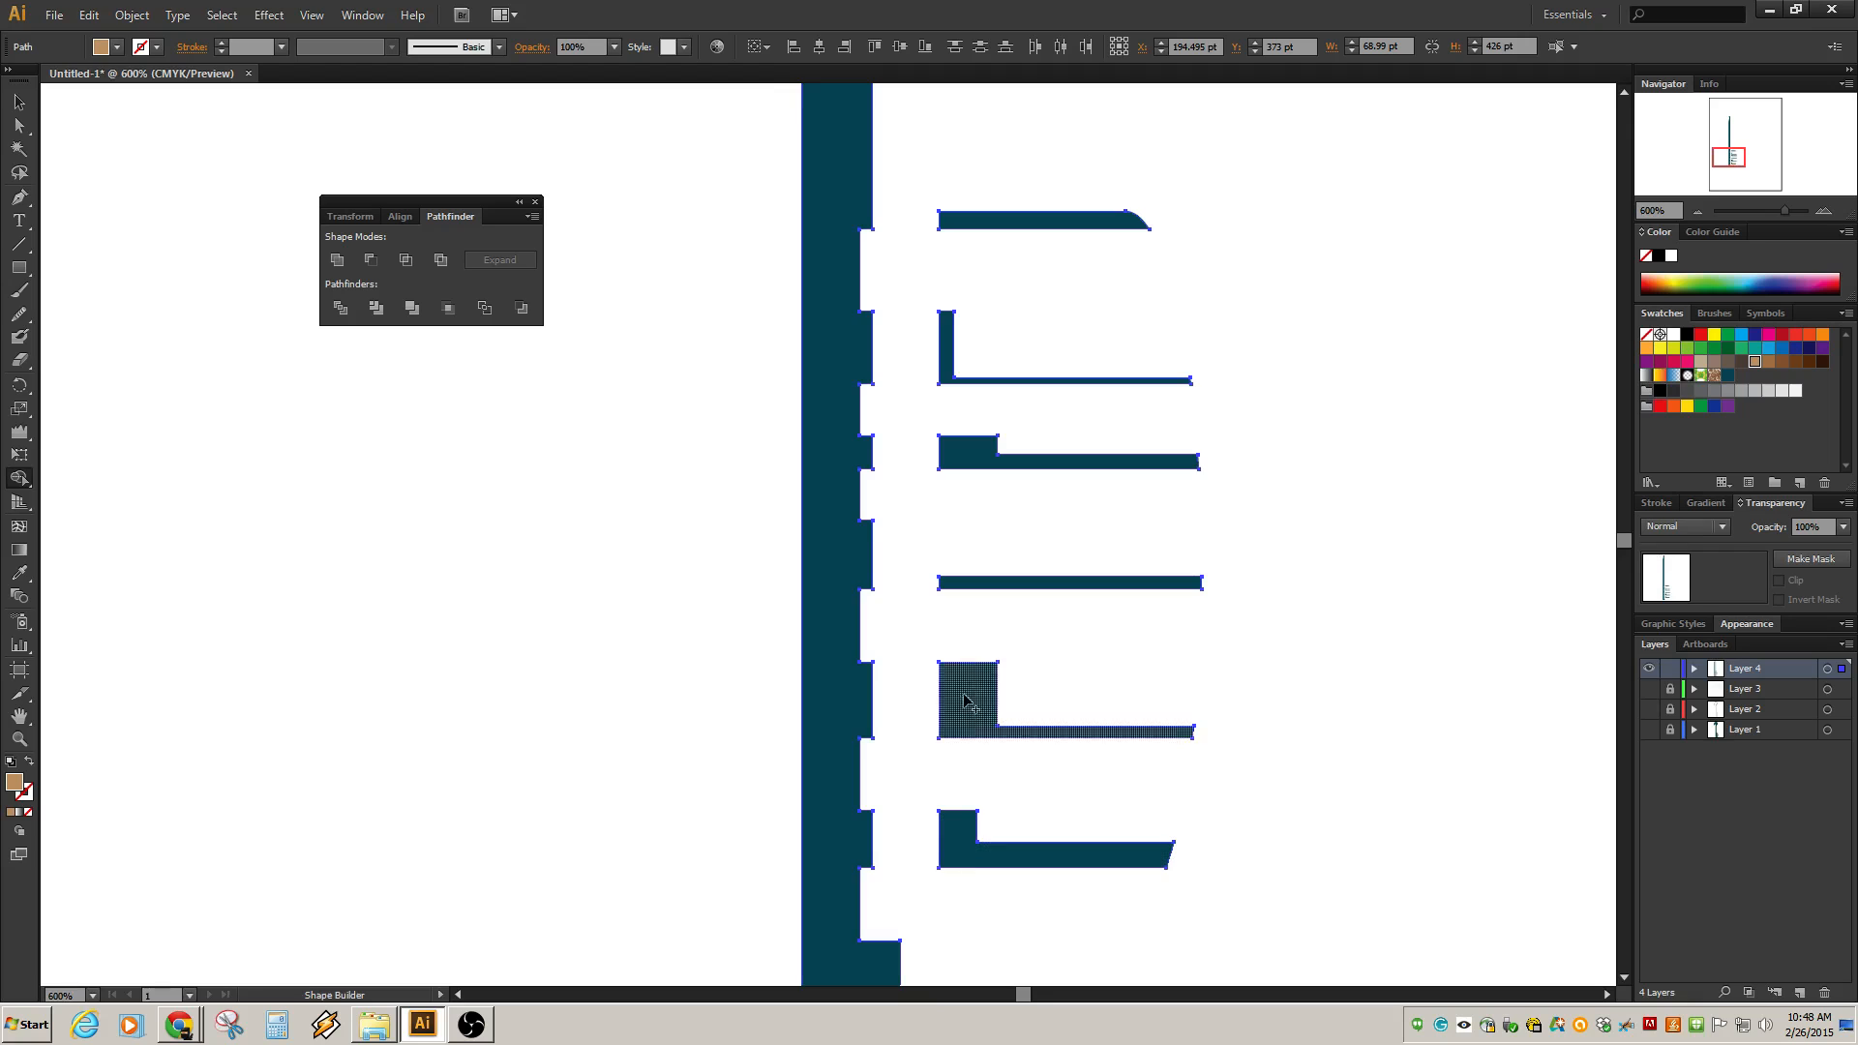
# Show the three hidden layers beneath Layer 4 again.
pyautogui.scroll(-6, 1029, 676)
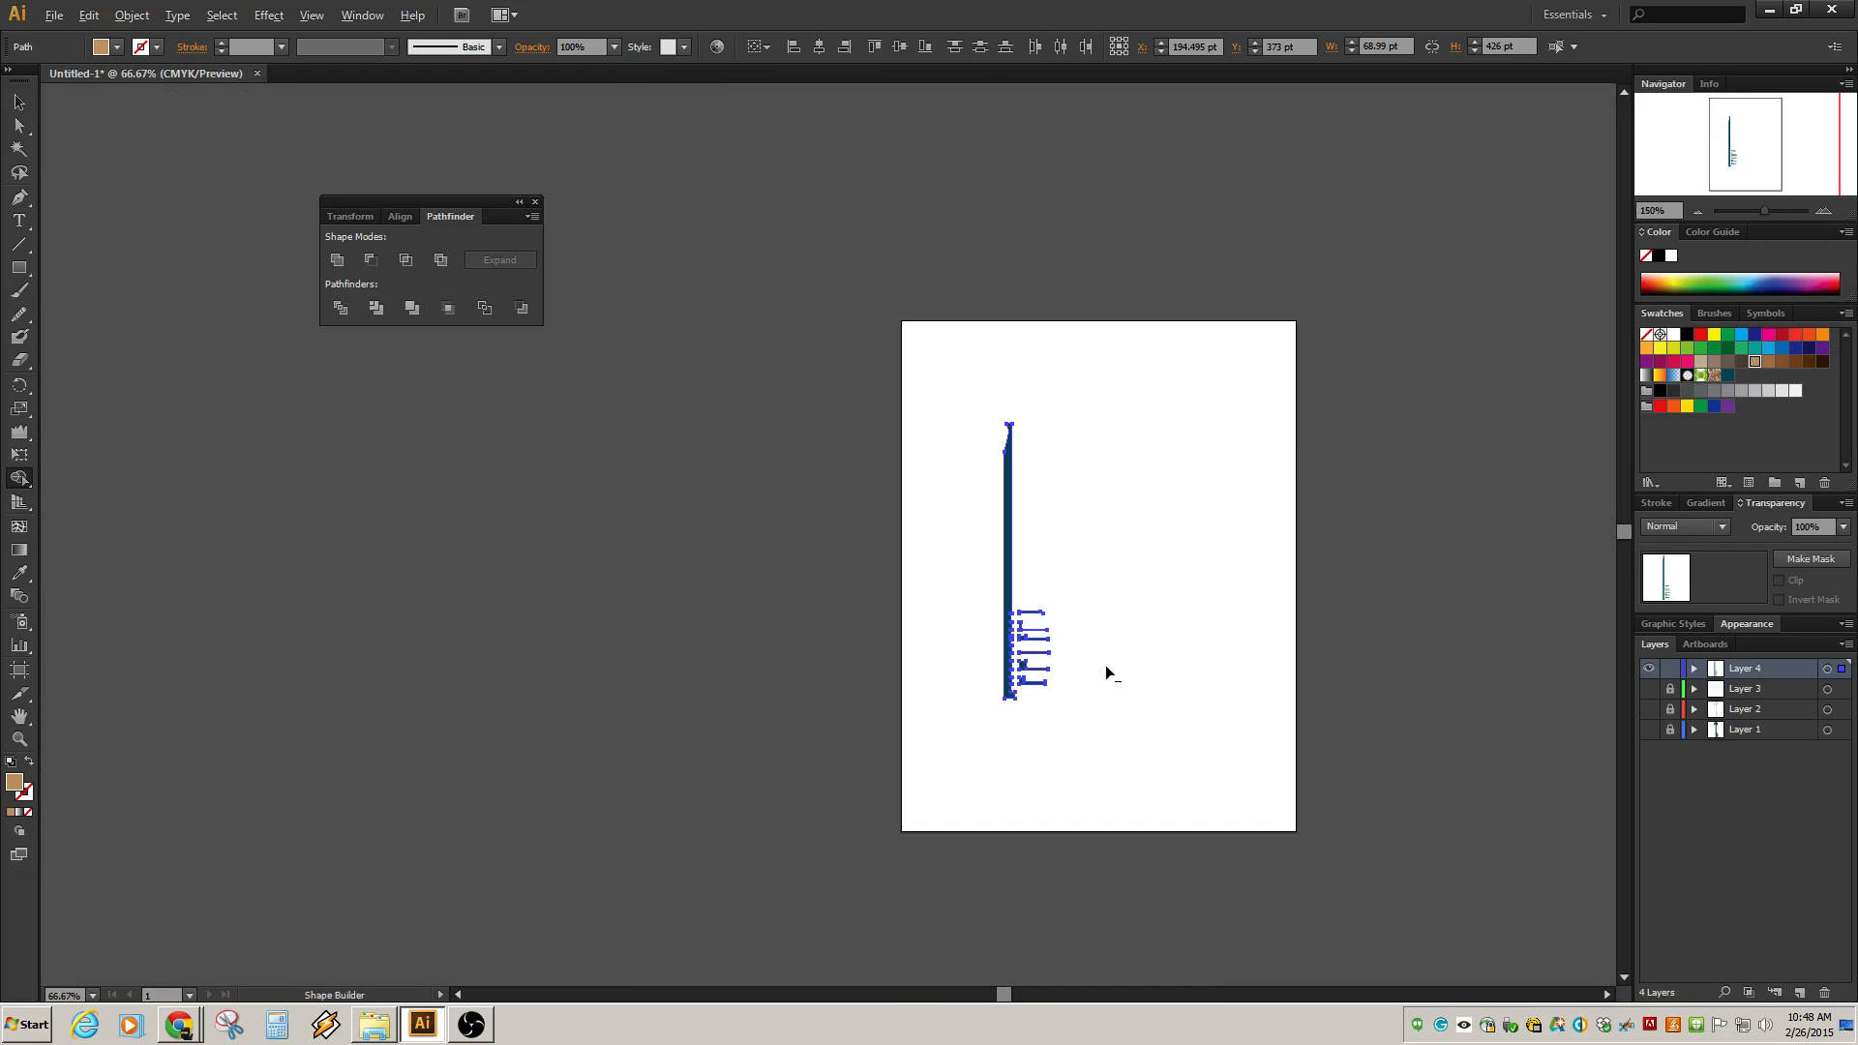
pyautogui.scroll(1, 1106, 668)
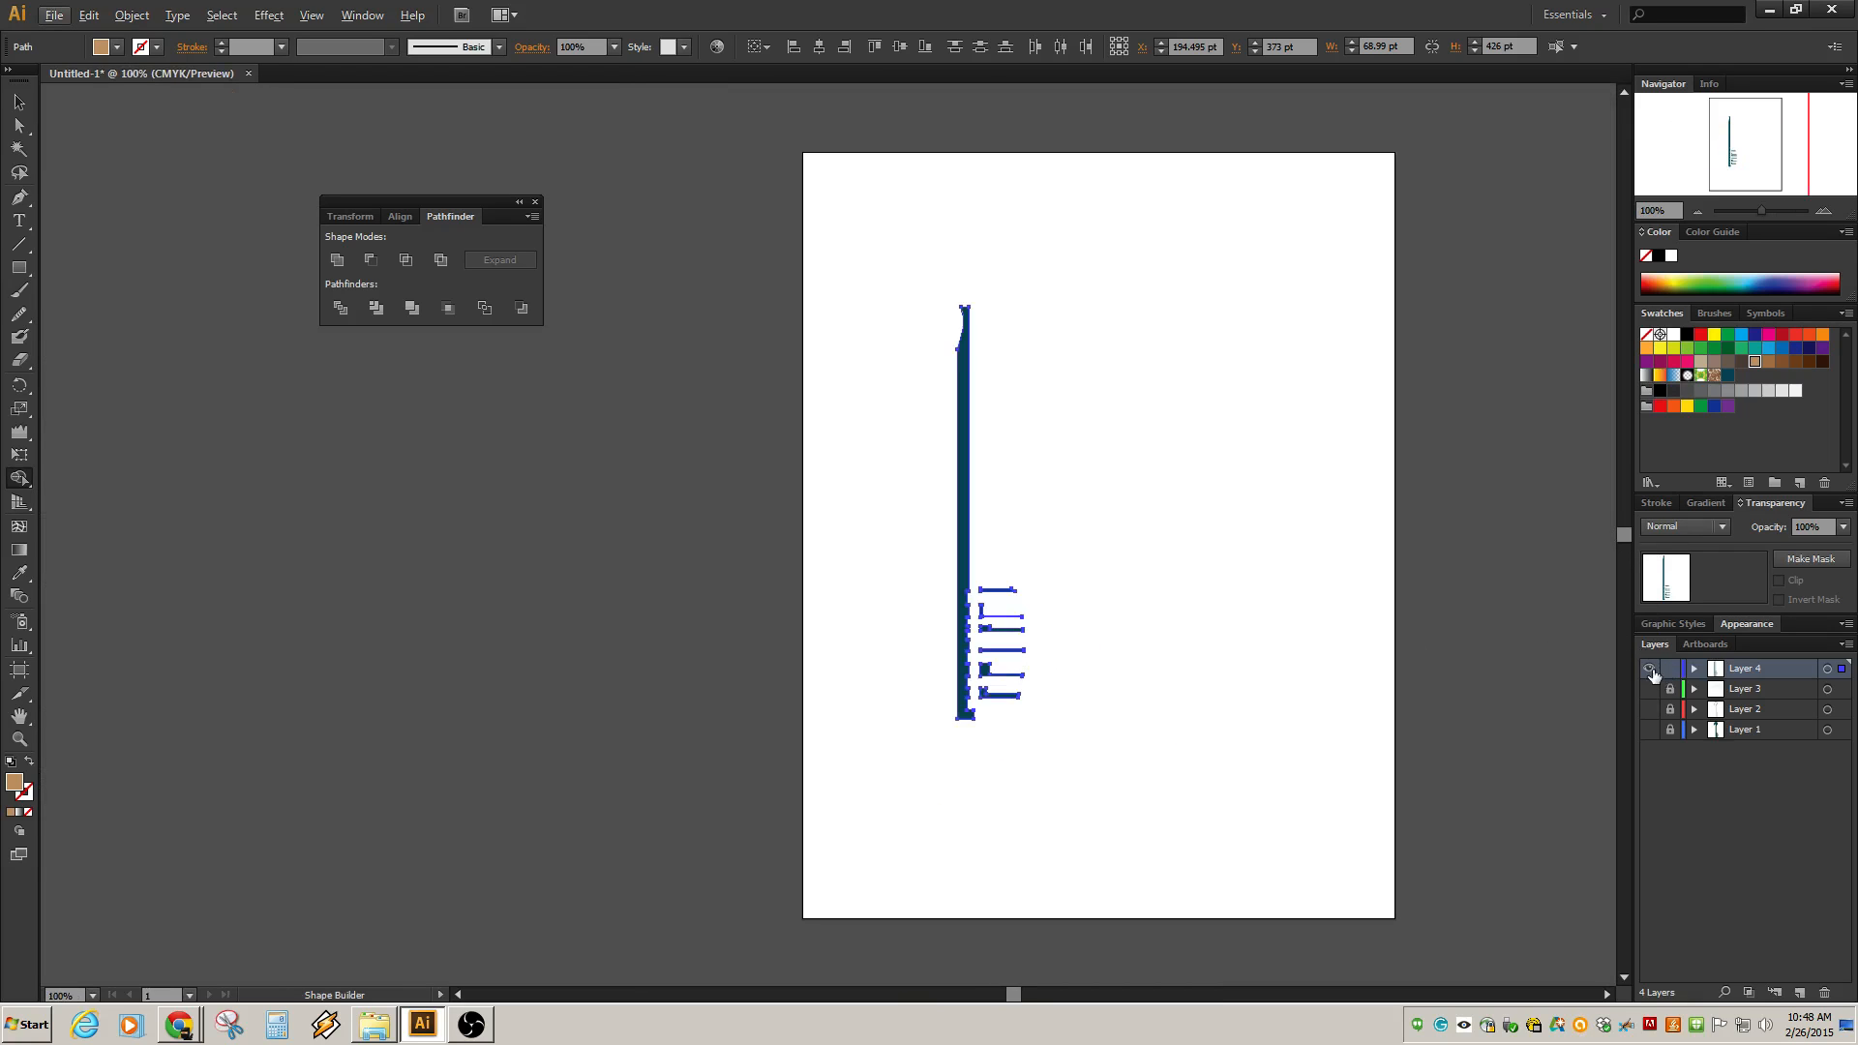
pyautogui.moveTo(1649, 732); pyautogui.dragTo(1646, 680)
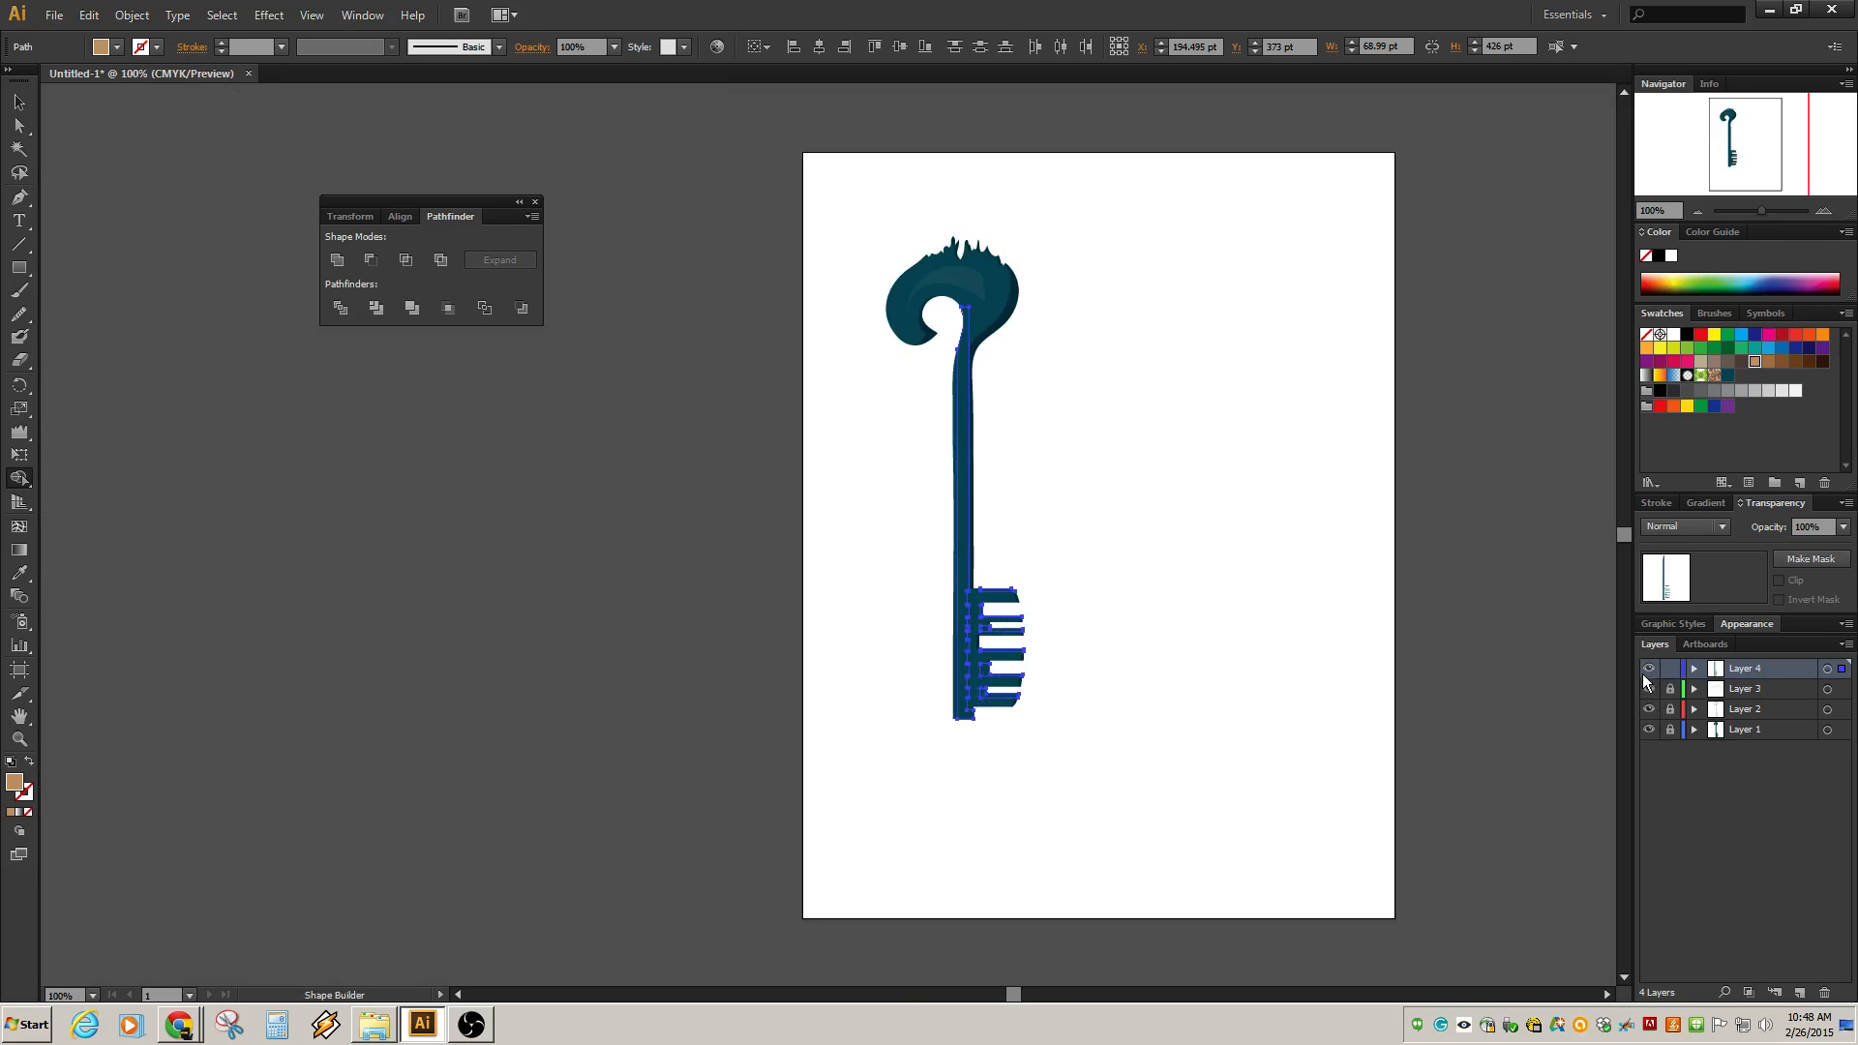
# Set Layer 4 to Screen blend mode with 10% opacity.
pyautogui.click(1827, 669)
pyautogui.click(1716, 531)
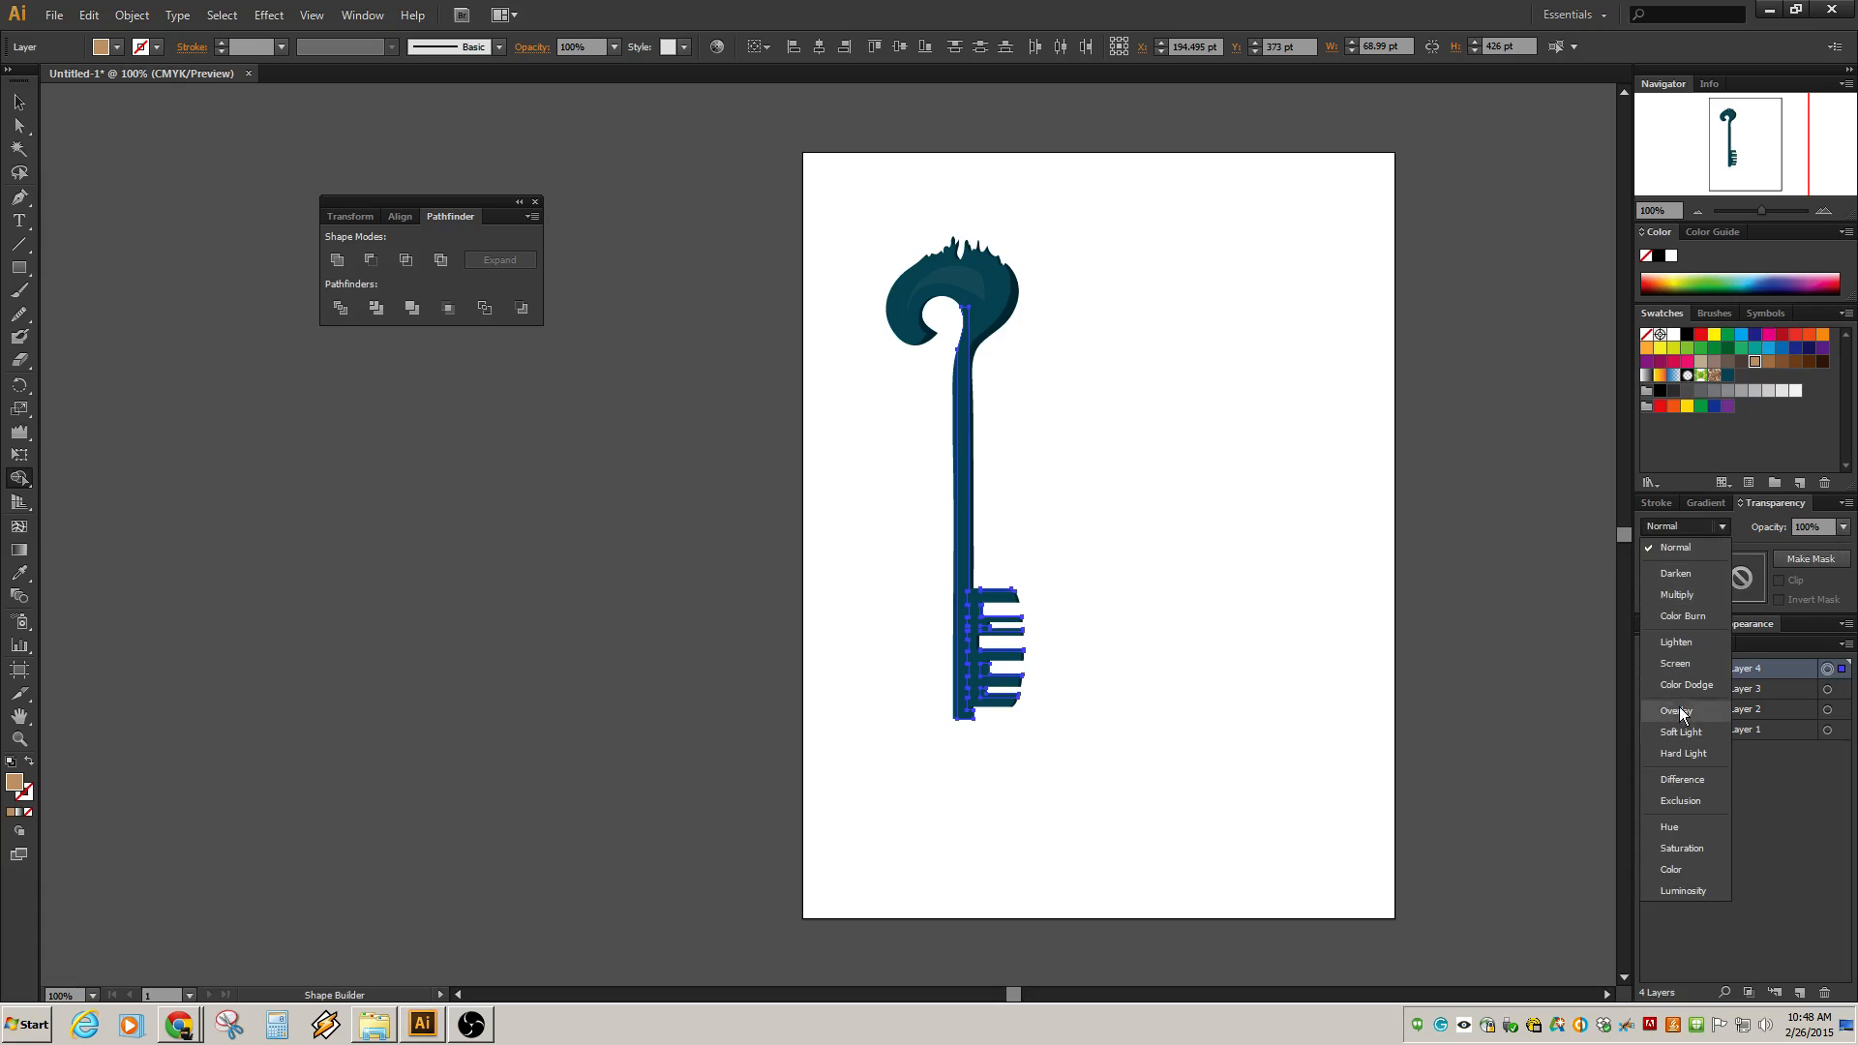
pyautogui.click(1676, 663)
pyautogui.click(1843, 527)
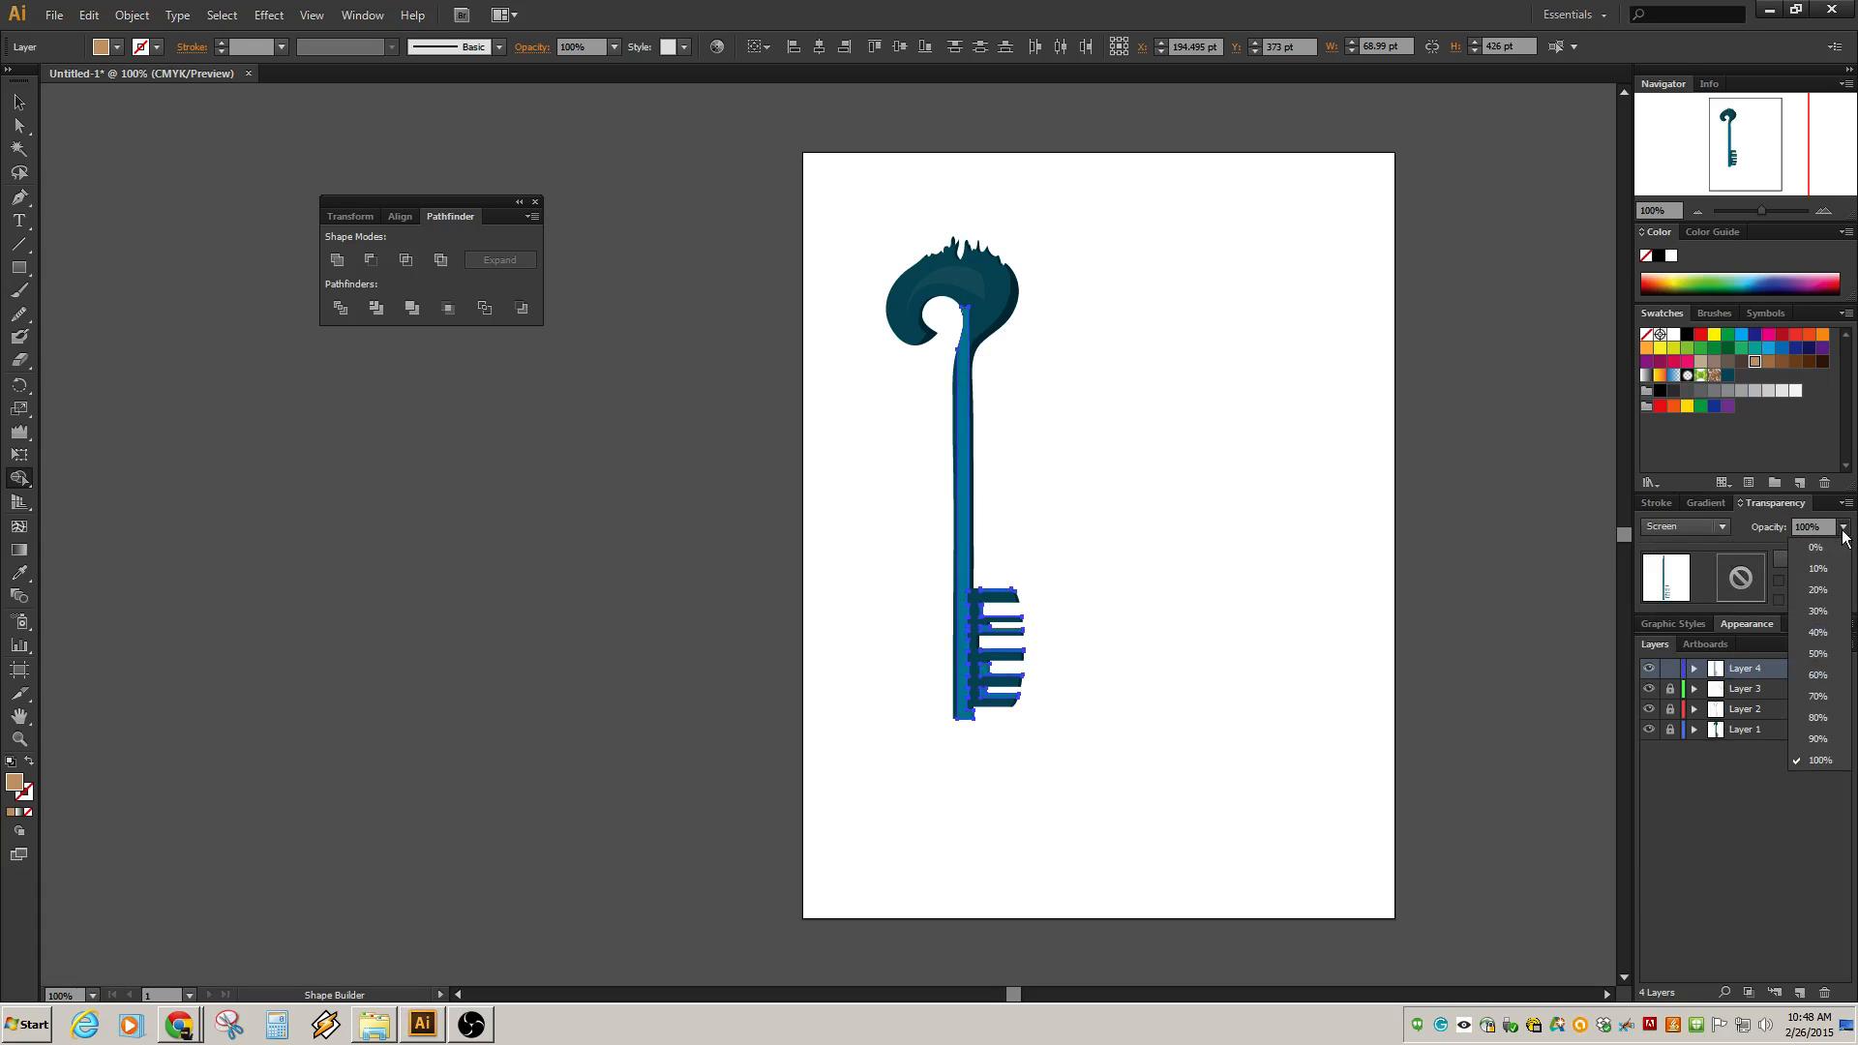
pyautogui.click(1815, 741)
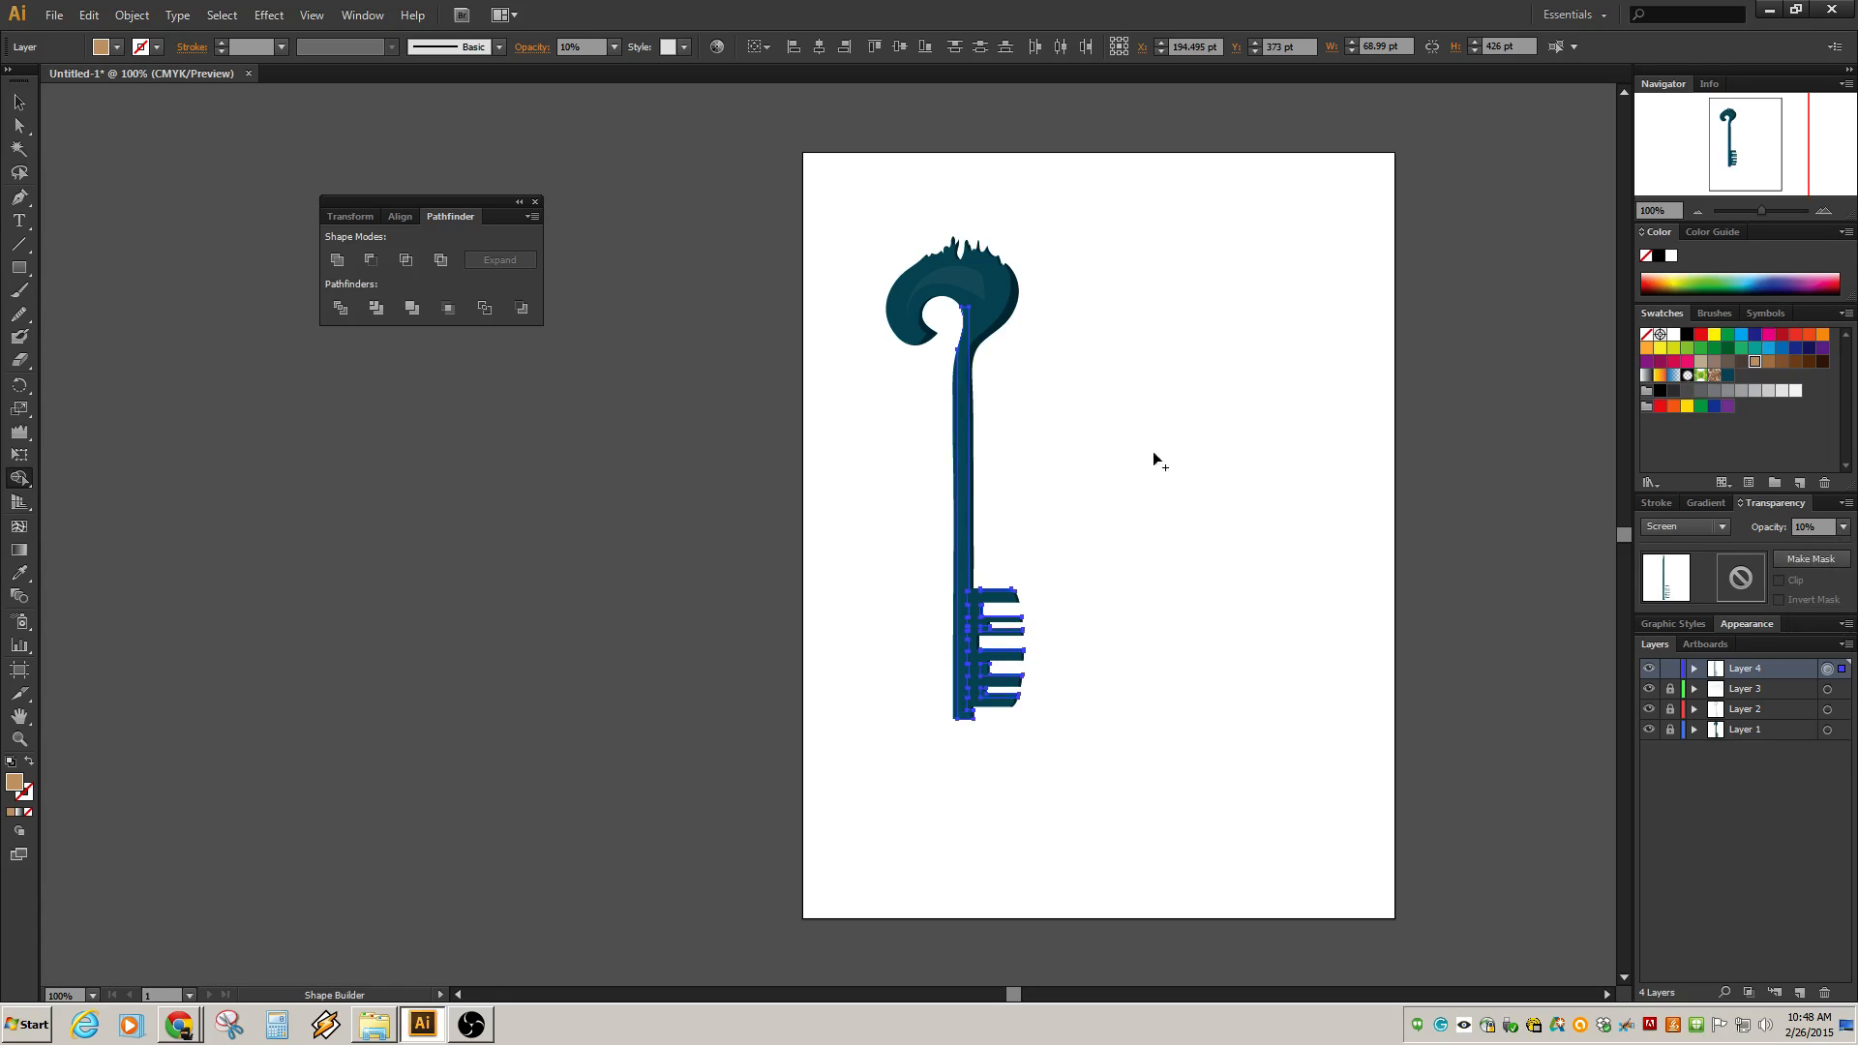
# Raise Layer 4's opacity to 20%.
pyautogui.press('v')
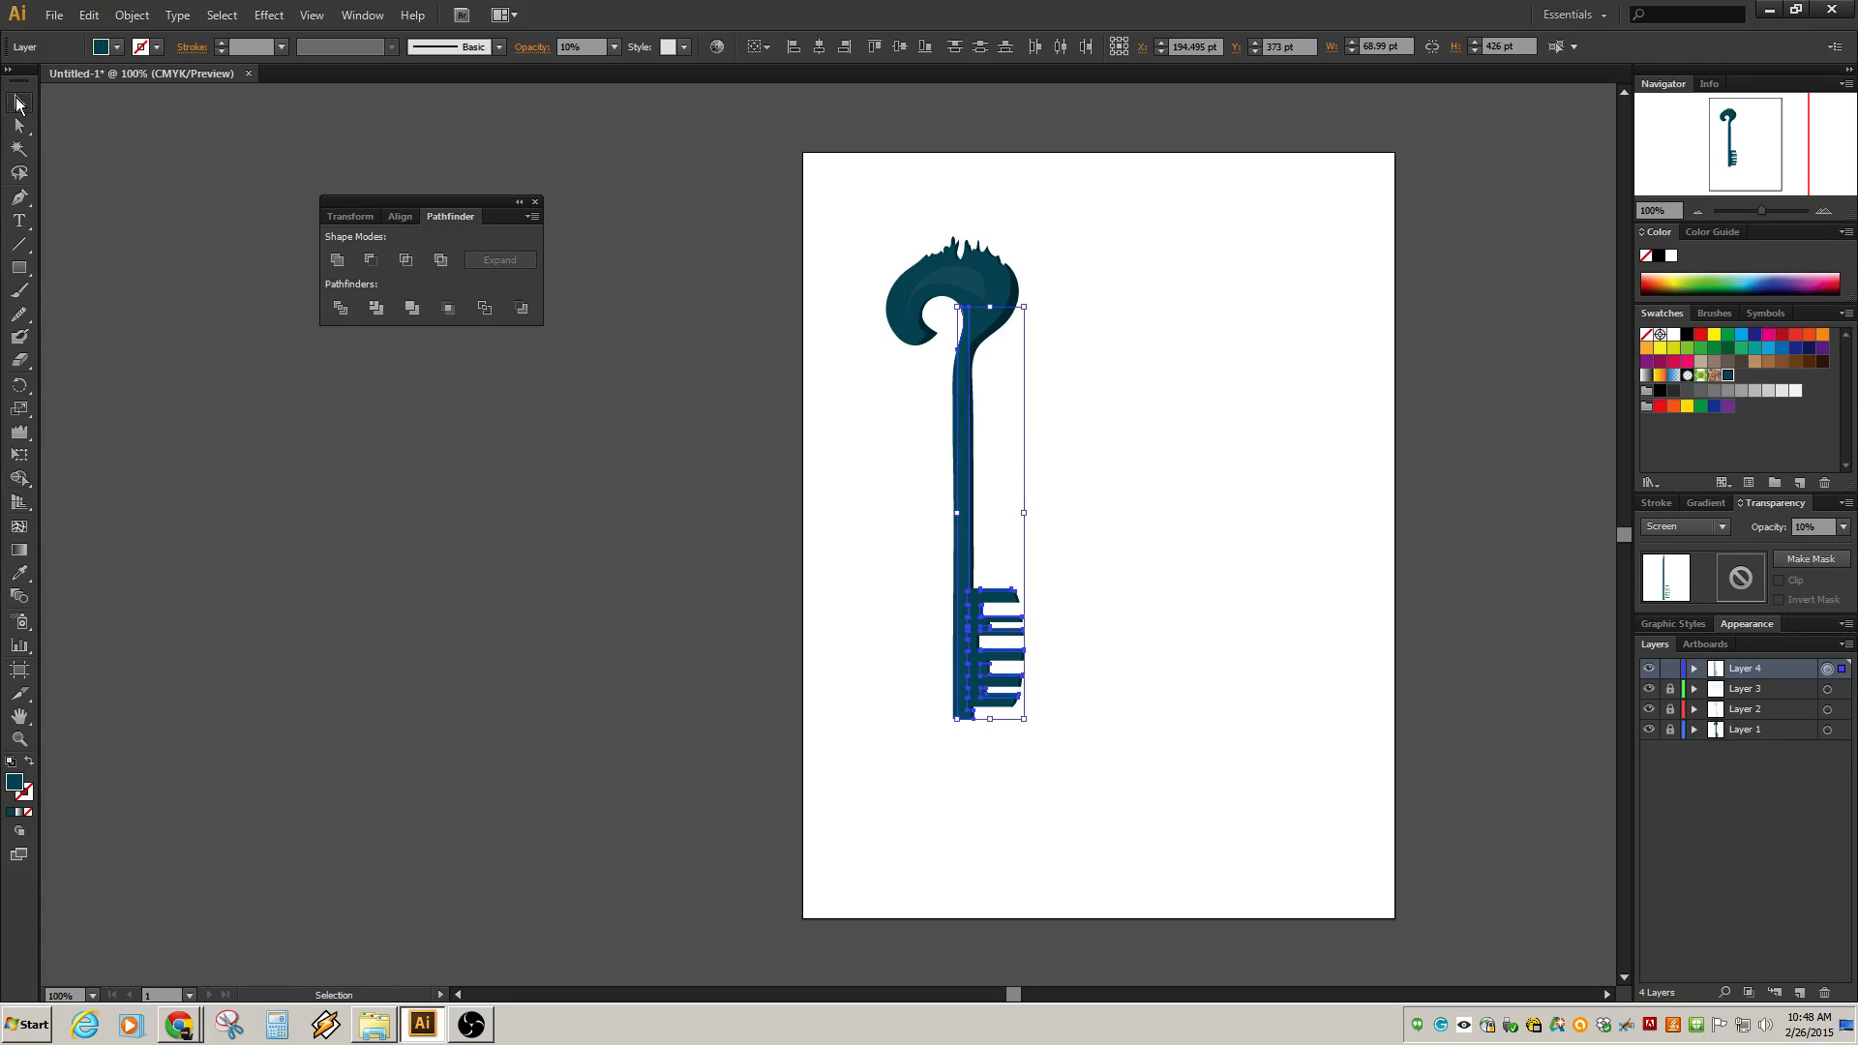
pyautogui.click(850, 447)
pyautogui.scroll(3, 997, 586)
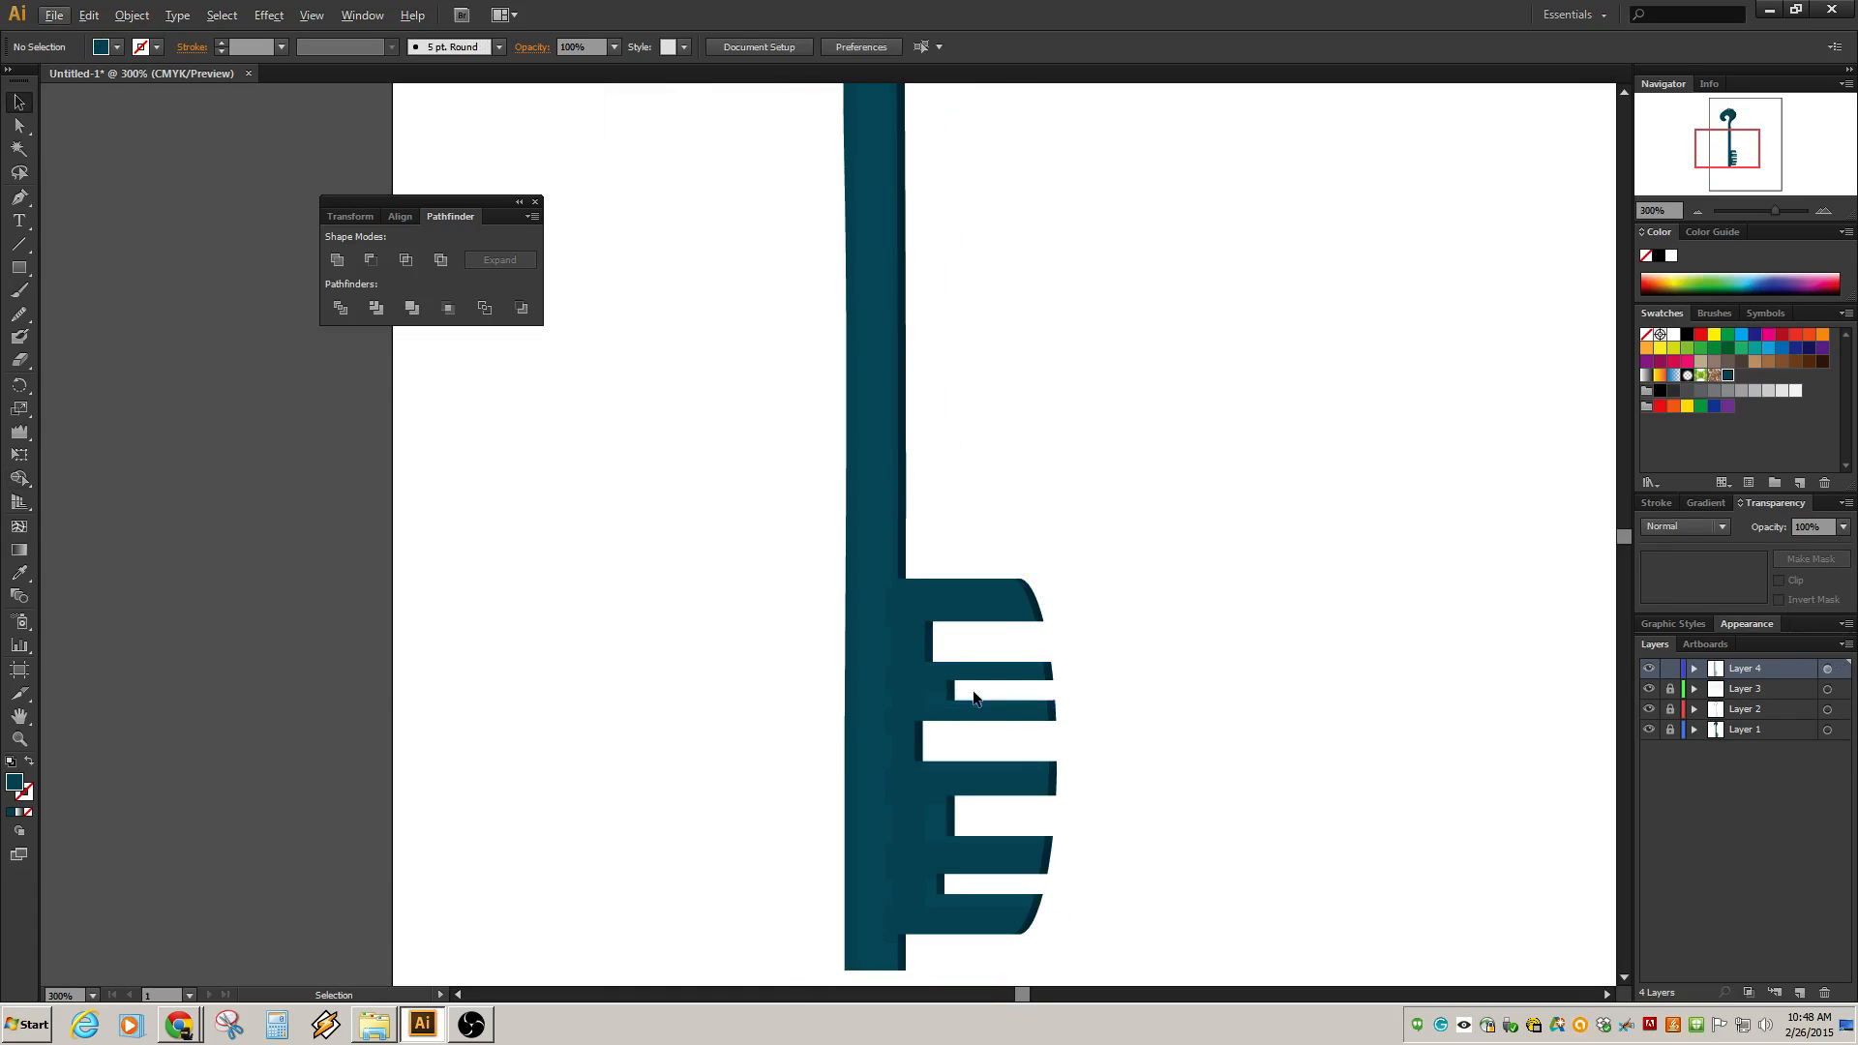
pyautogui.click(1828, 671)
pyautogui.click(1843, 526)
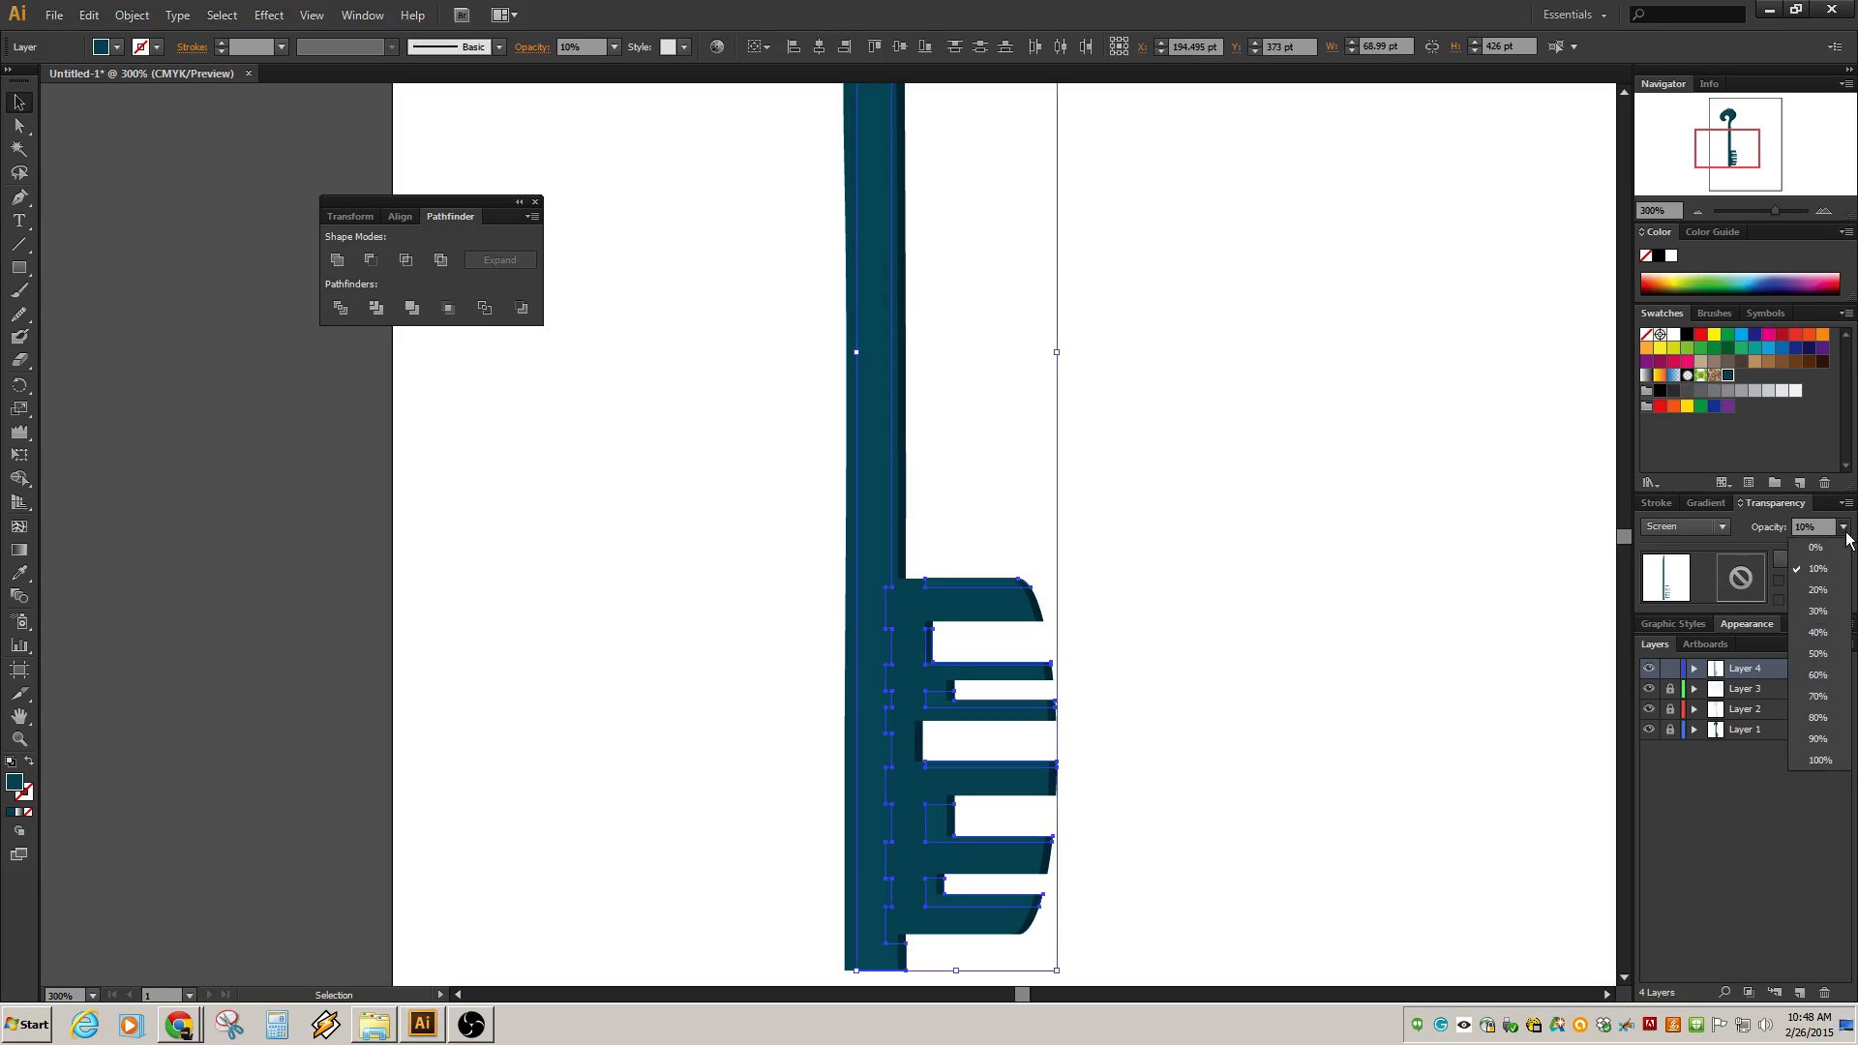
pyautogui.click(1819, 590)
pyautogui.click(1233, 612)
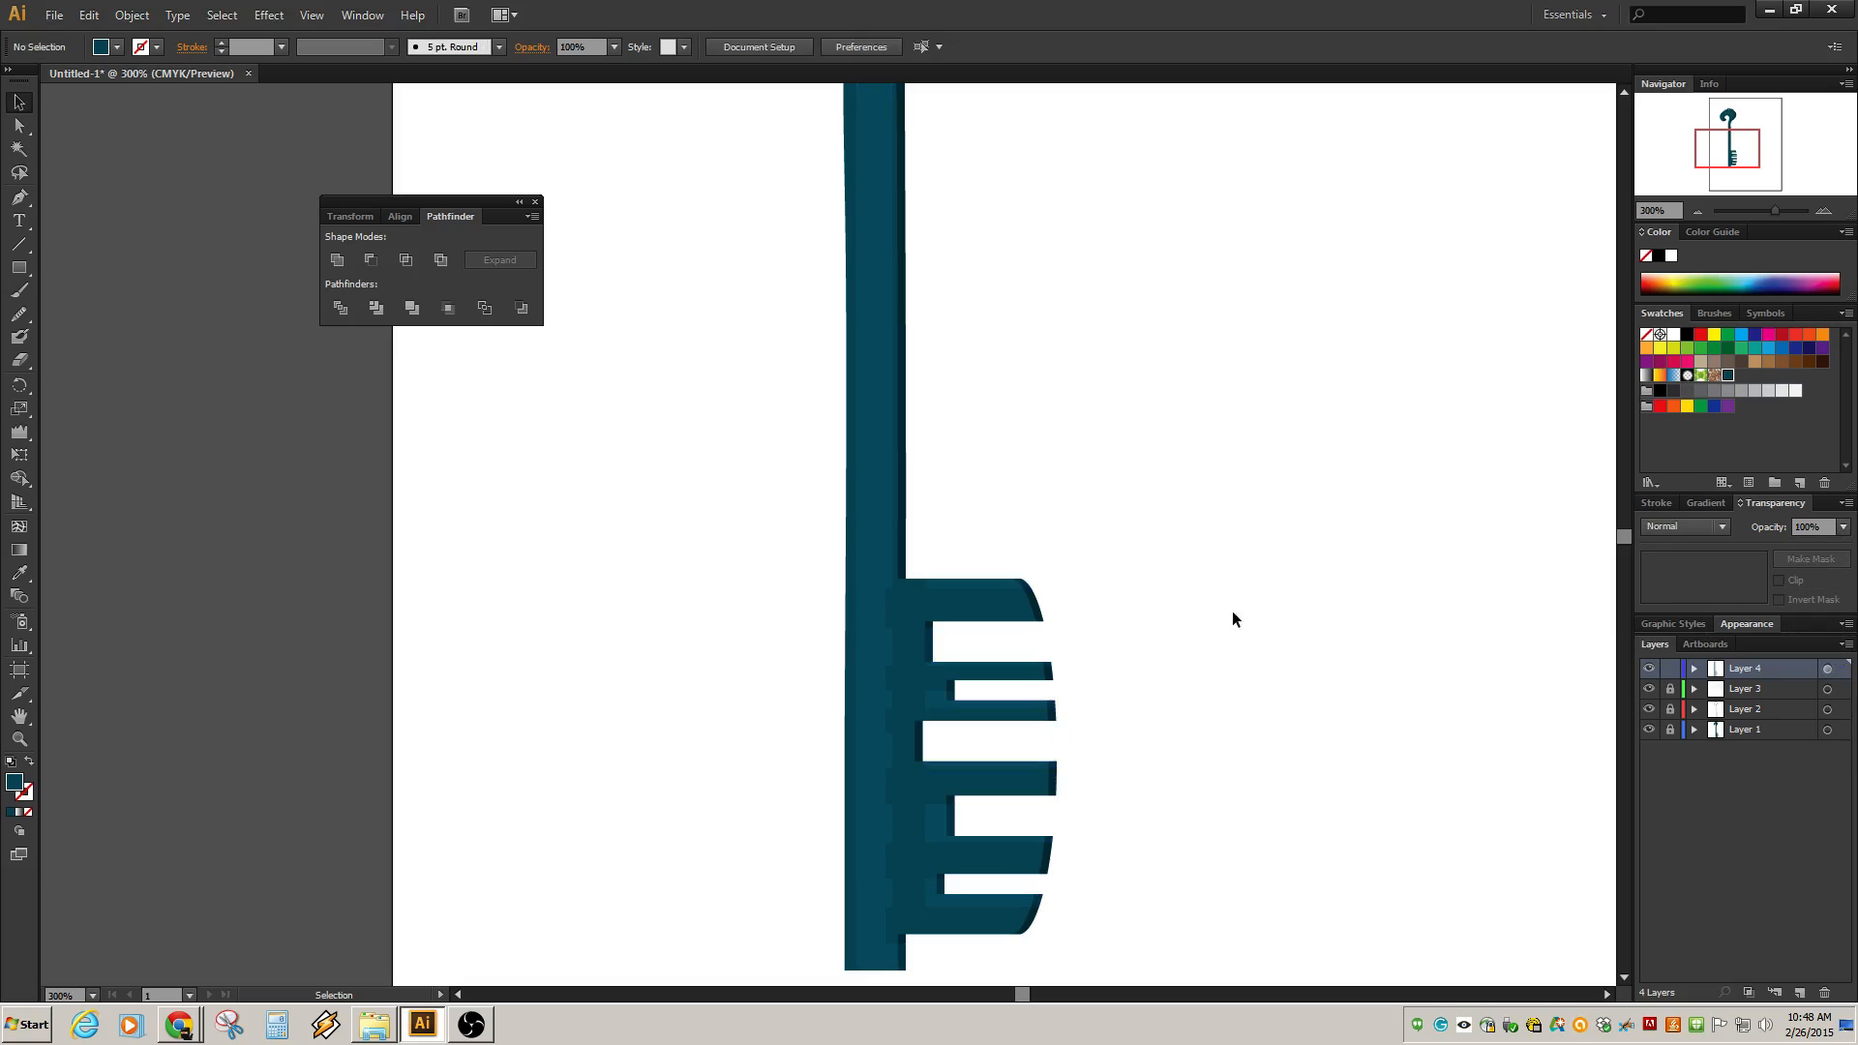
# Narrow the vertical highlight strip along the shaft to about 8.6 pt wide.
pyautogui.scroll(-2, 1245, 642)
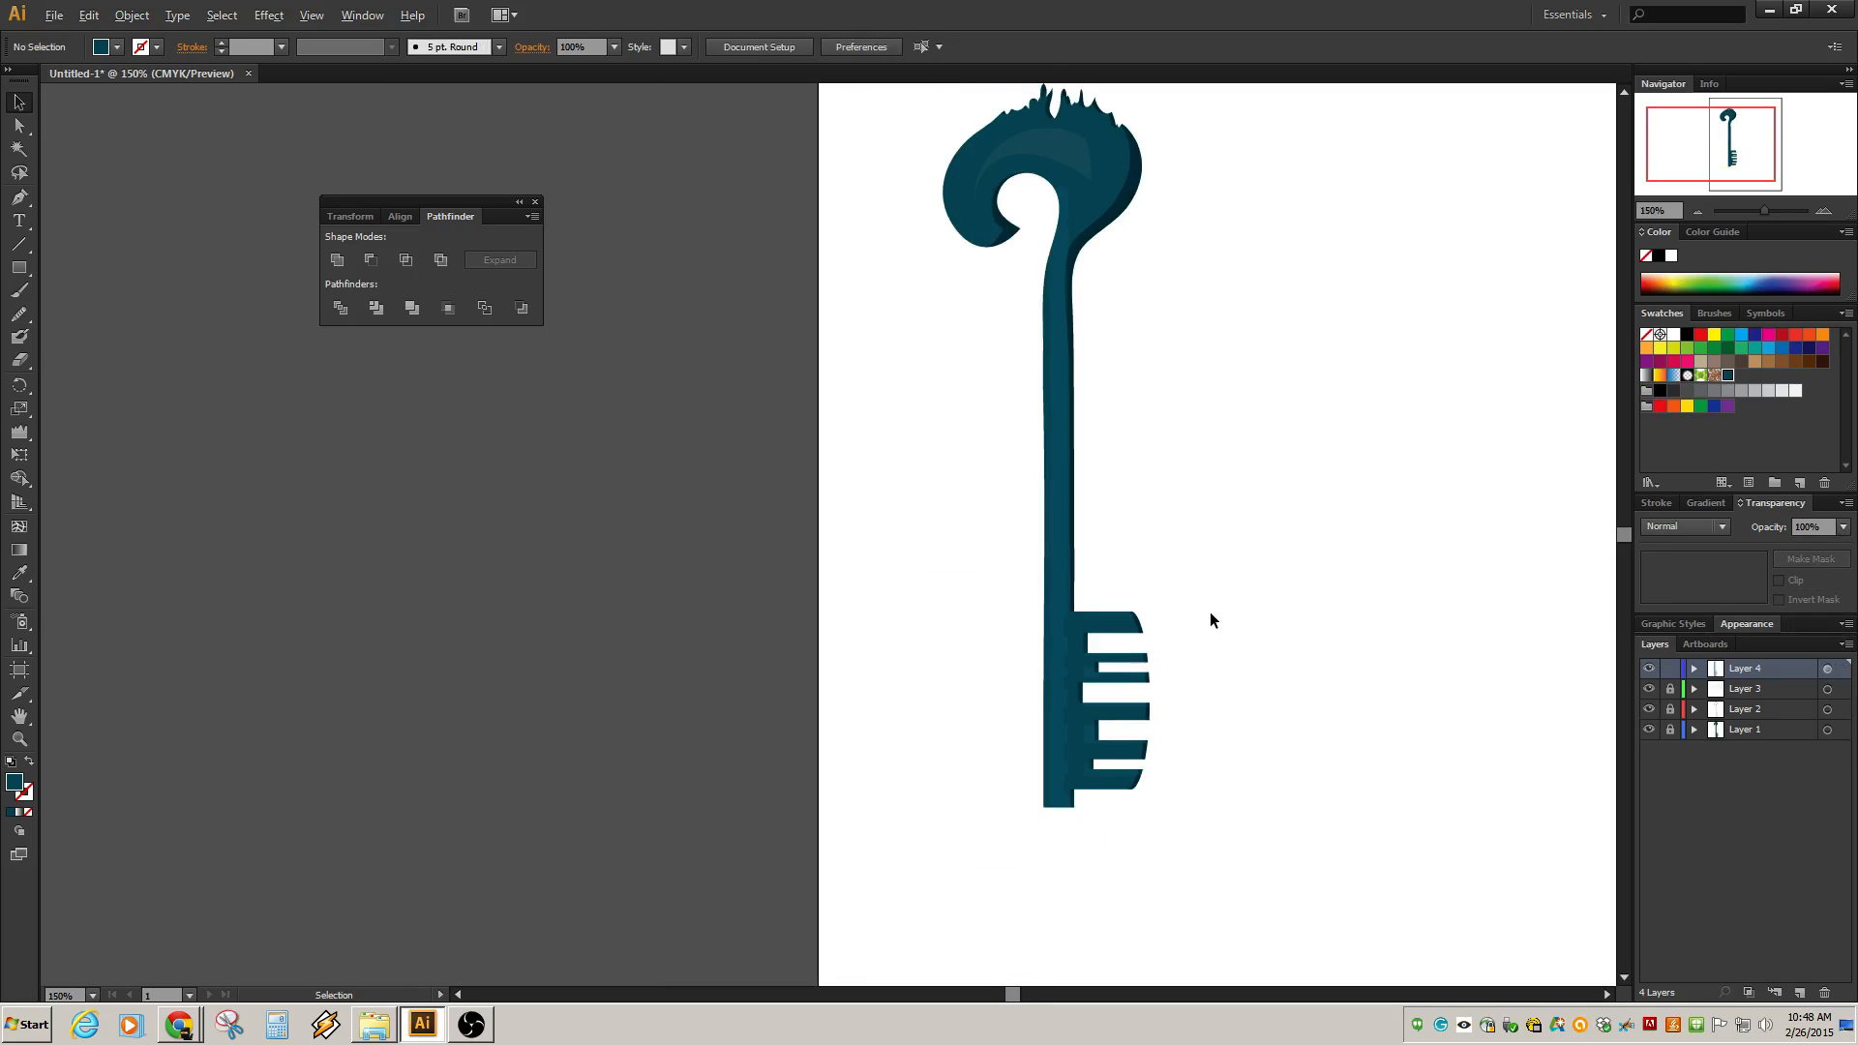
pyautogui.scroll(2, 1070, 554)
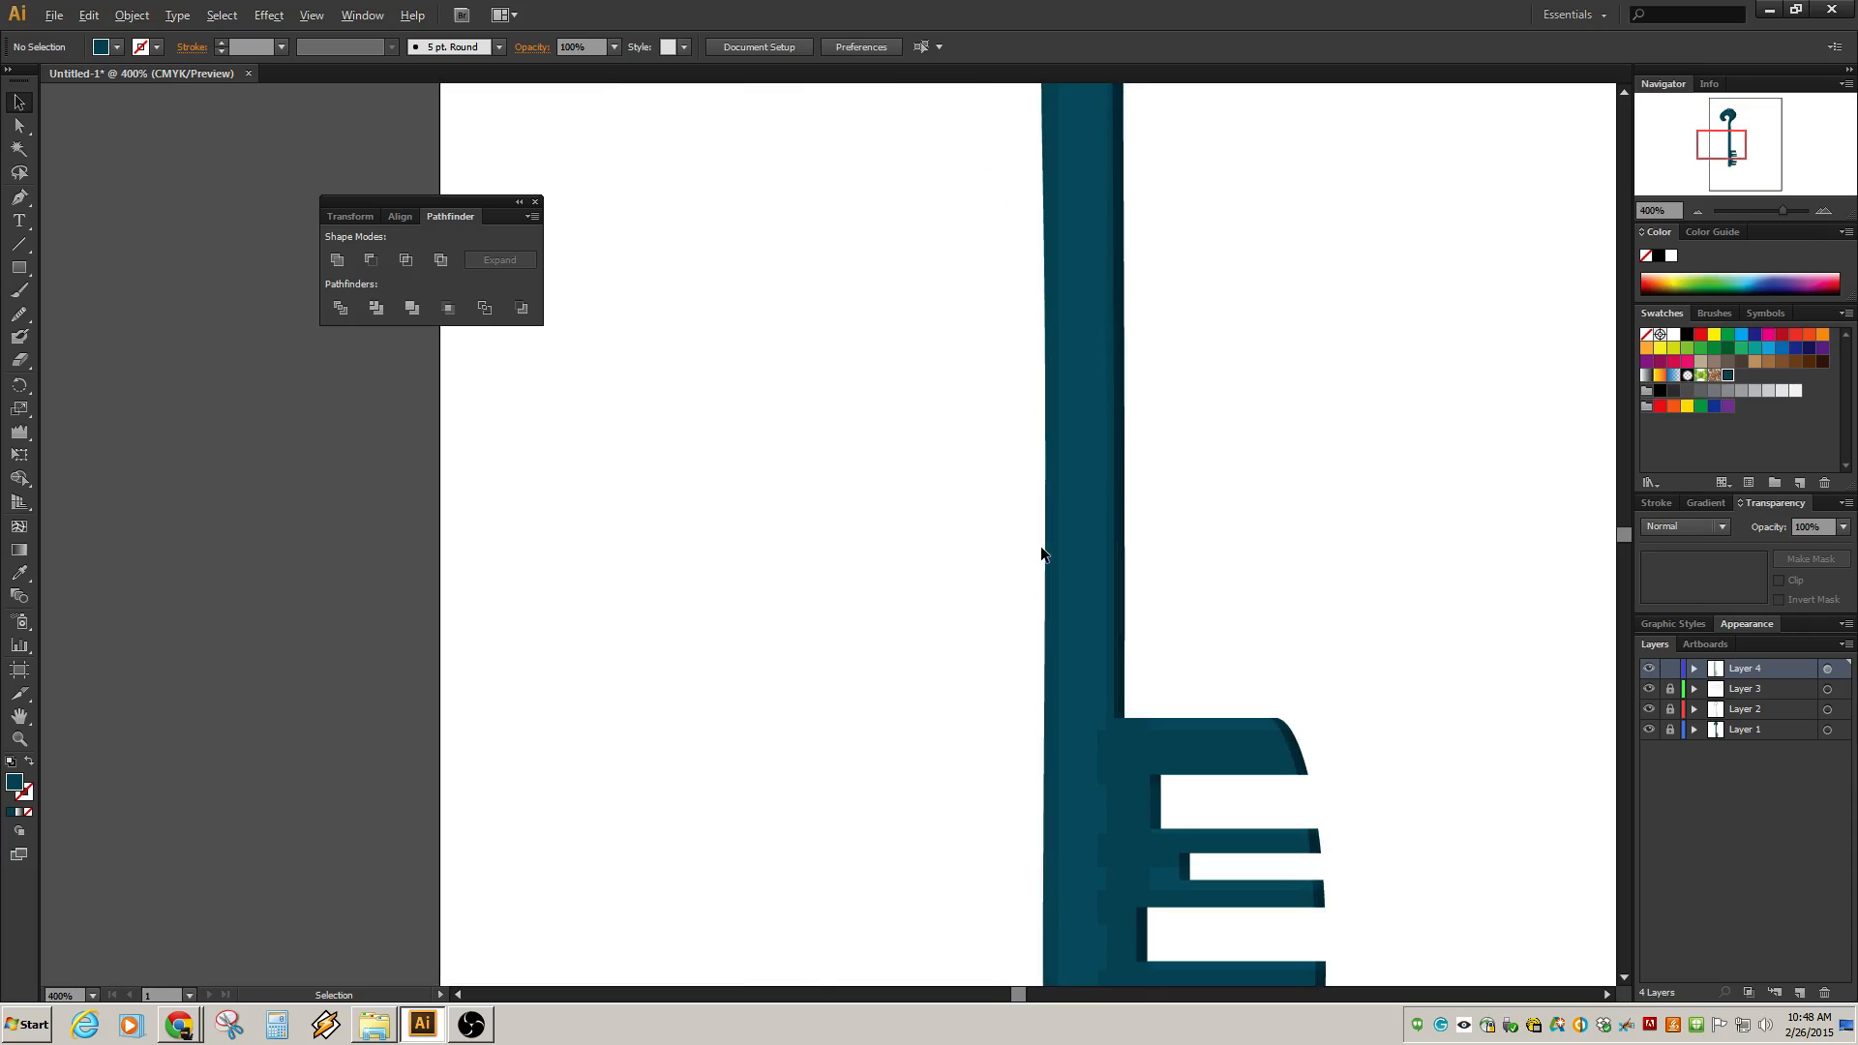
pyautogui.scroll(-1, 1065, 581)
pyautogui.click(1065, 593)
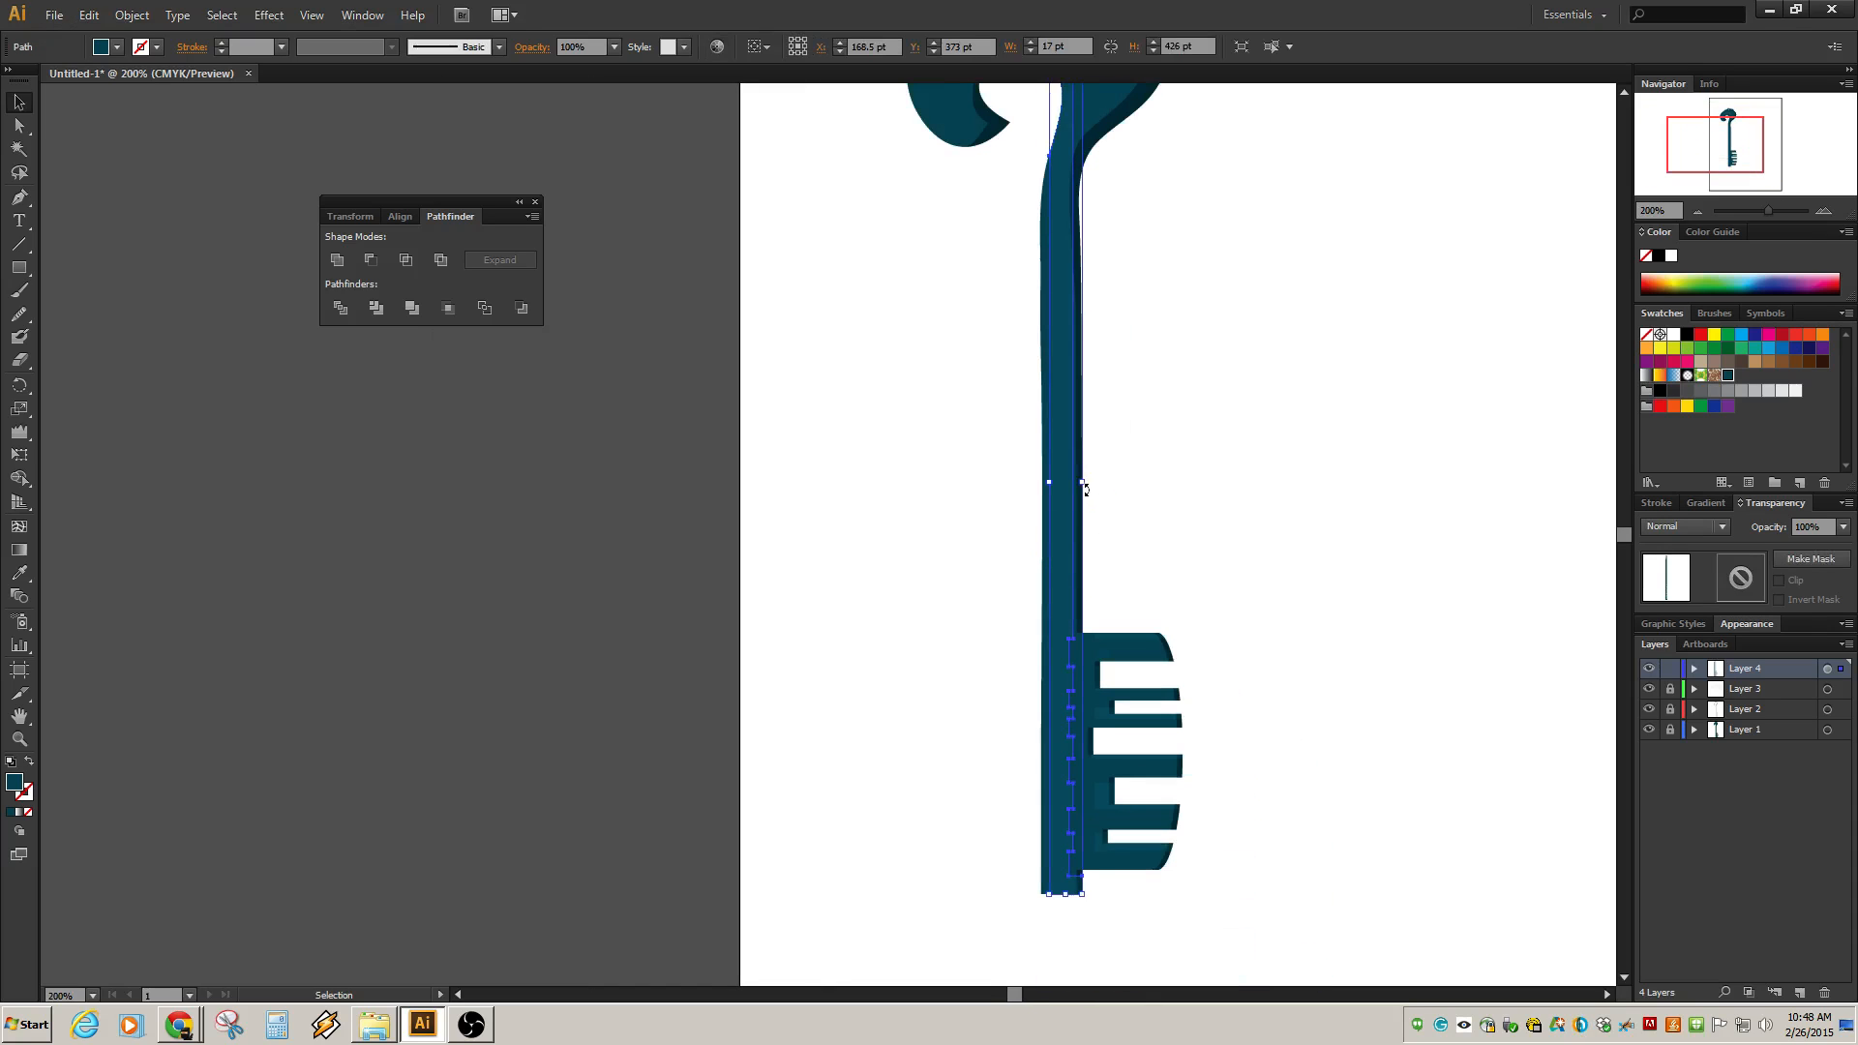
pyautogui.moveTo(1079, 481); pyautogui.dragTo(1061, 483)
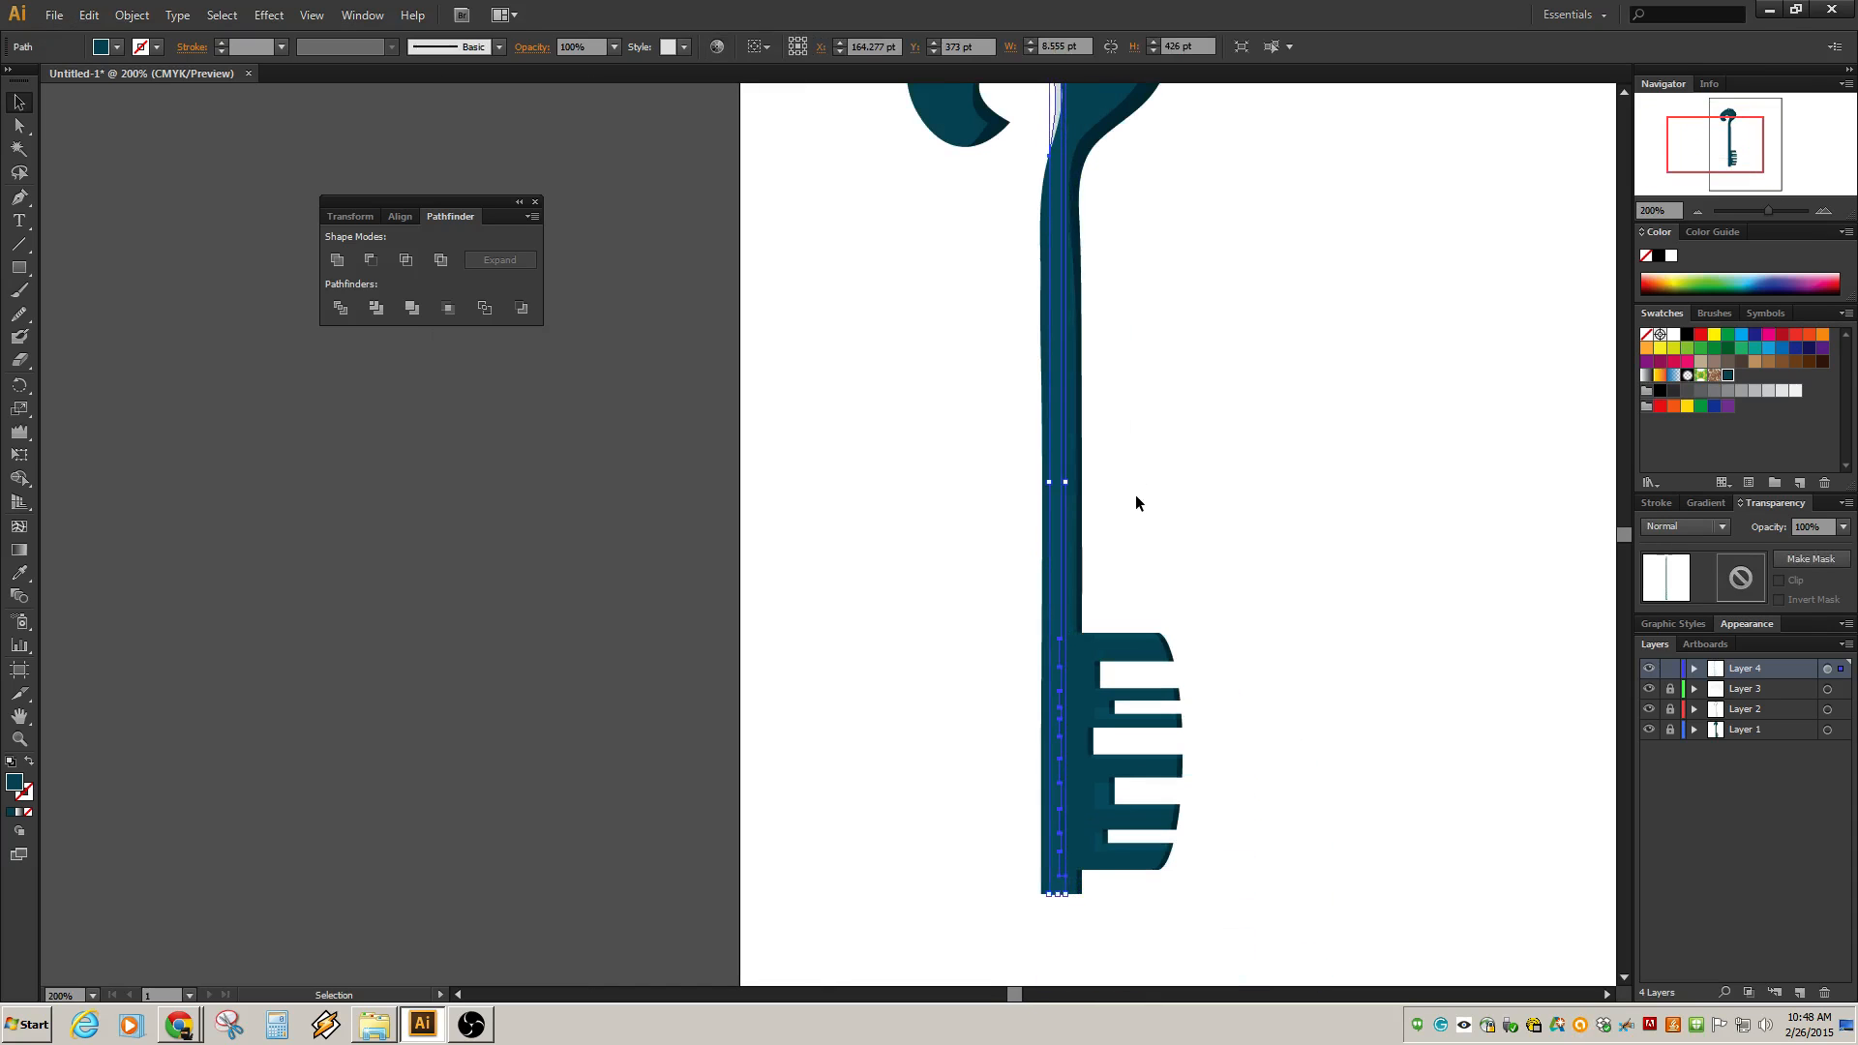
pyautogui.click(1142, 542)
# Fill all of Layer 4's shapes with white.
pyautogui.click(1062, 519)
pyautogui.click(1838, 669)
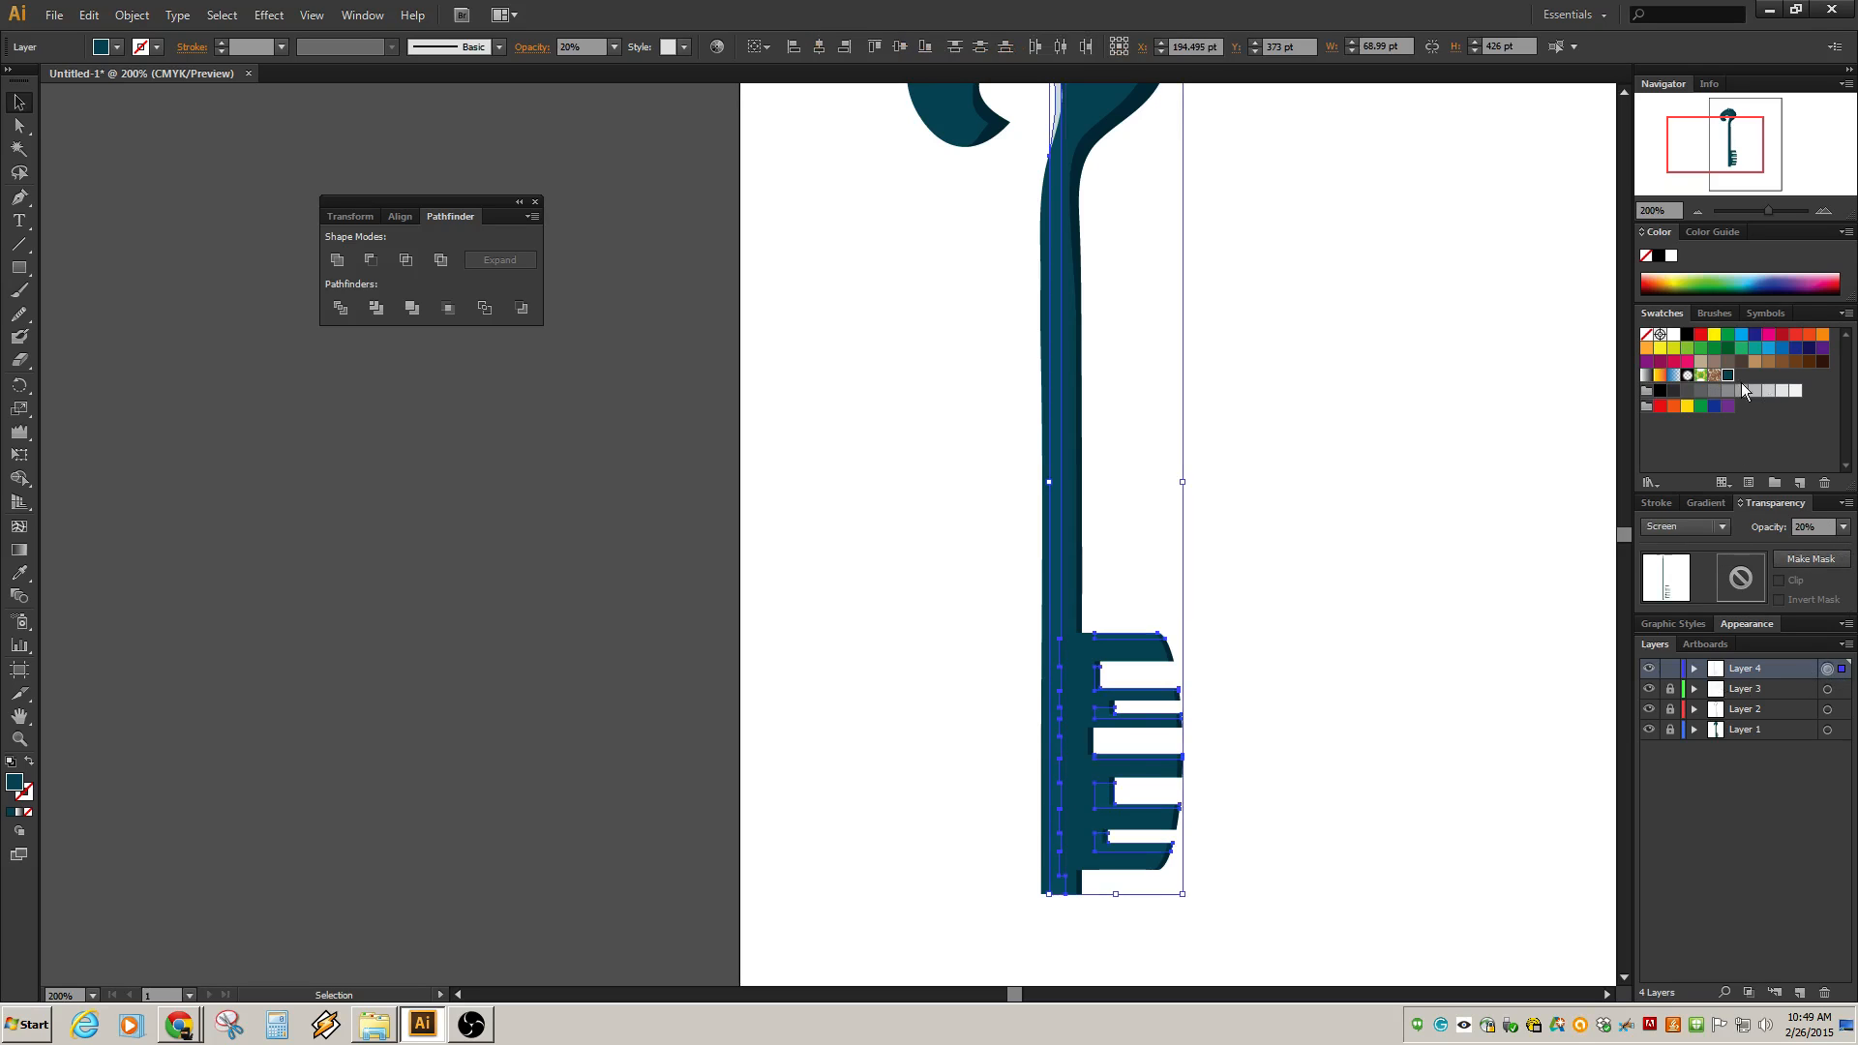
pyautogui.click(1794, 392)
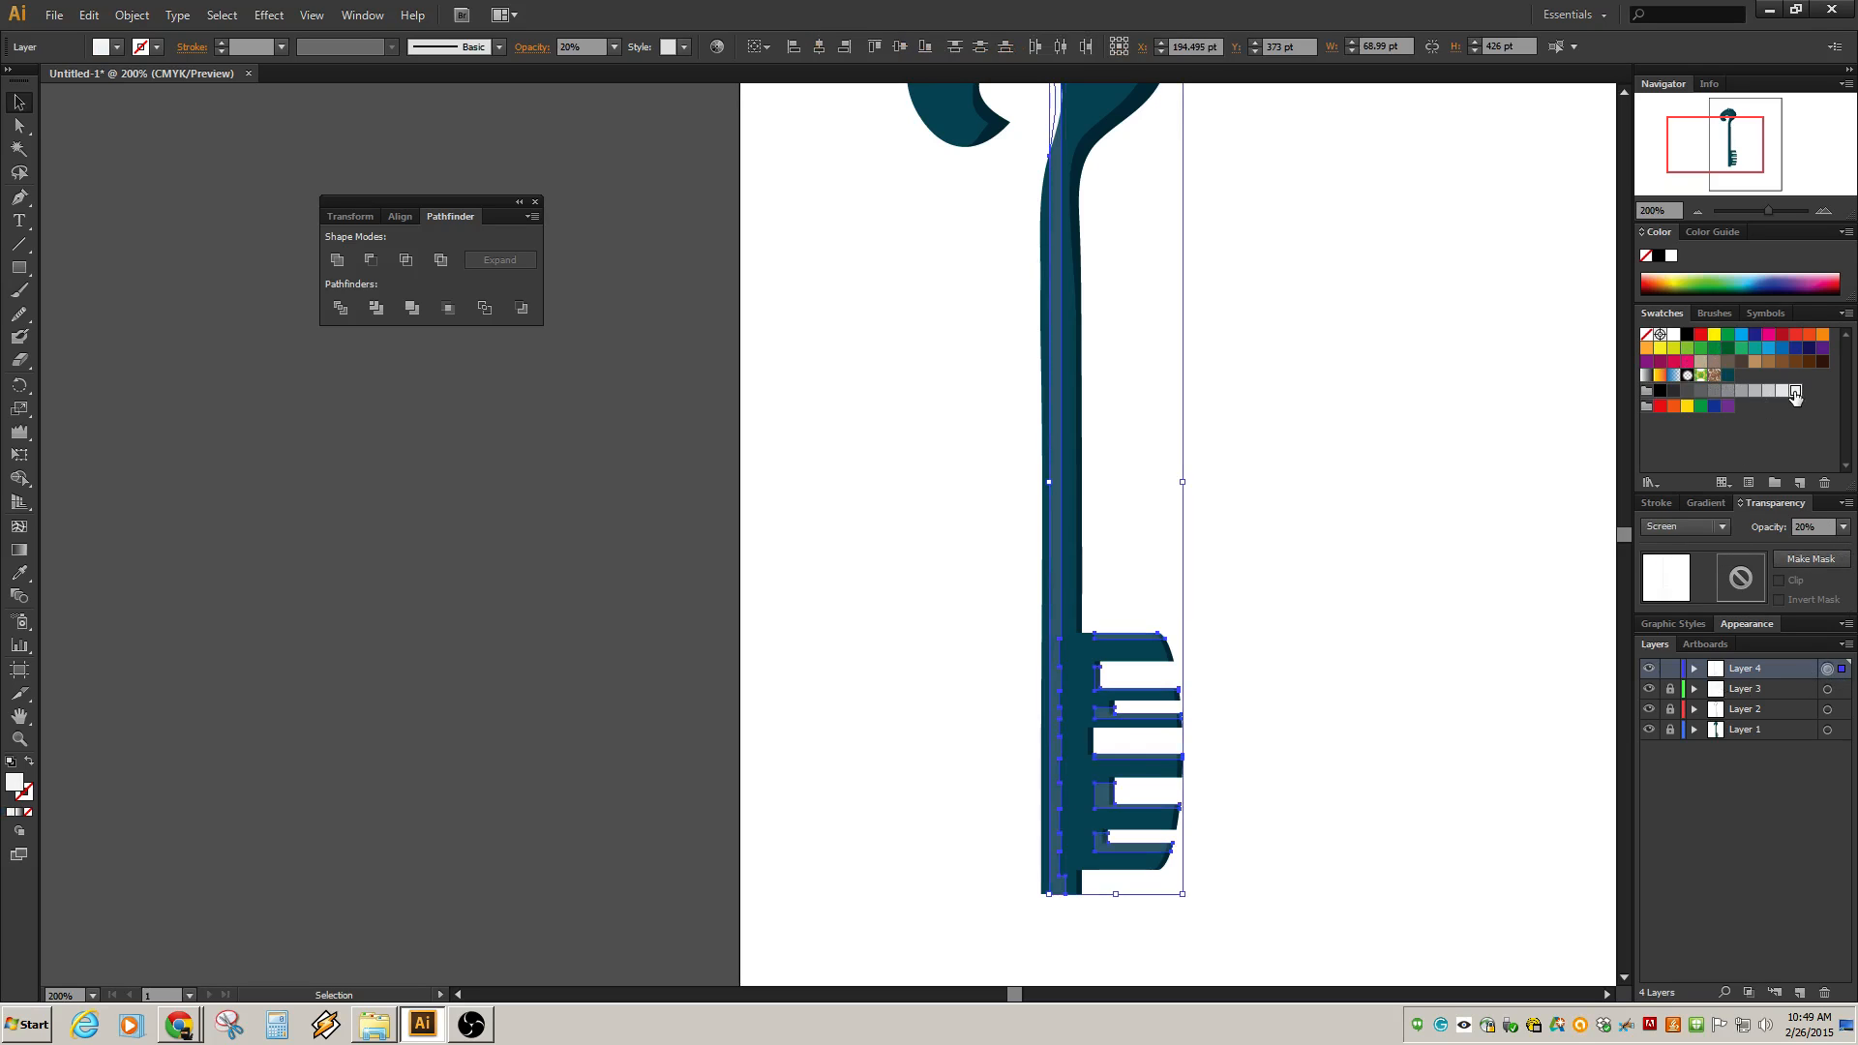
pyautogui.click(1287, 490)
# Move the top anchors of the shaft highlight strip down so it ends just below the bow's curl.
pyautogui.scroll(-2, 1175, 548)
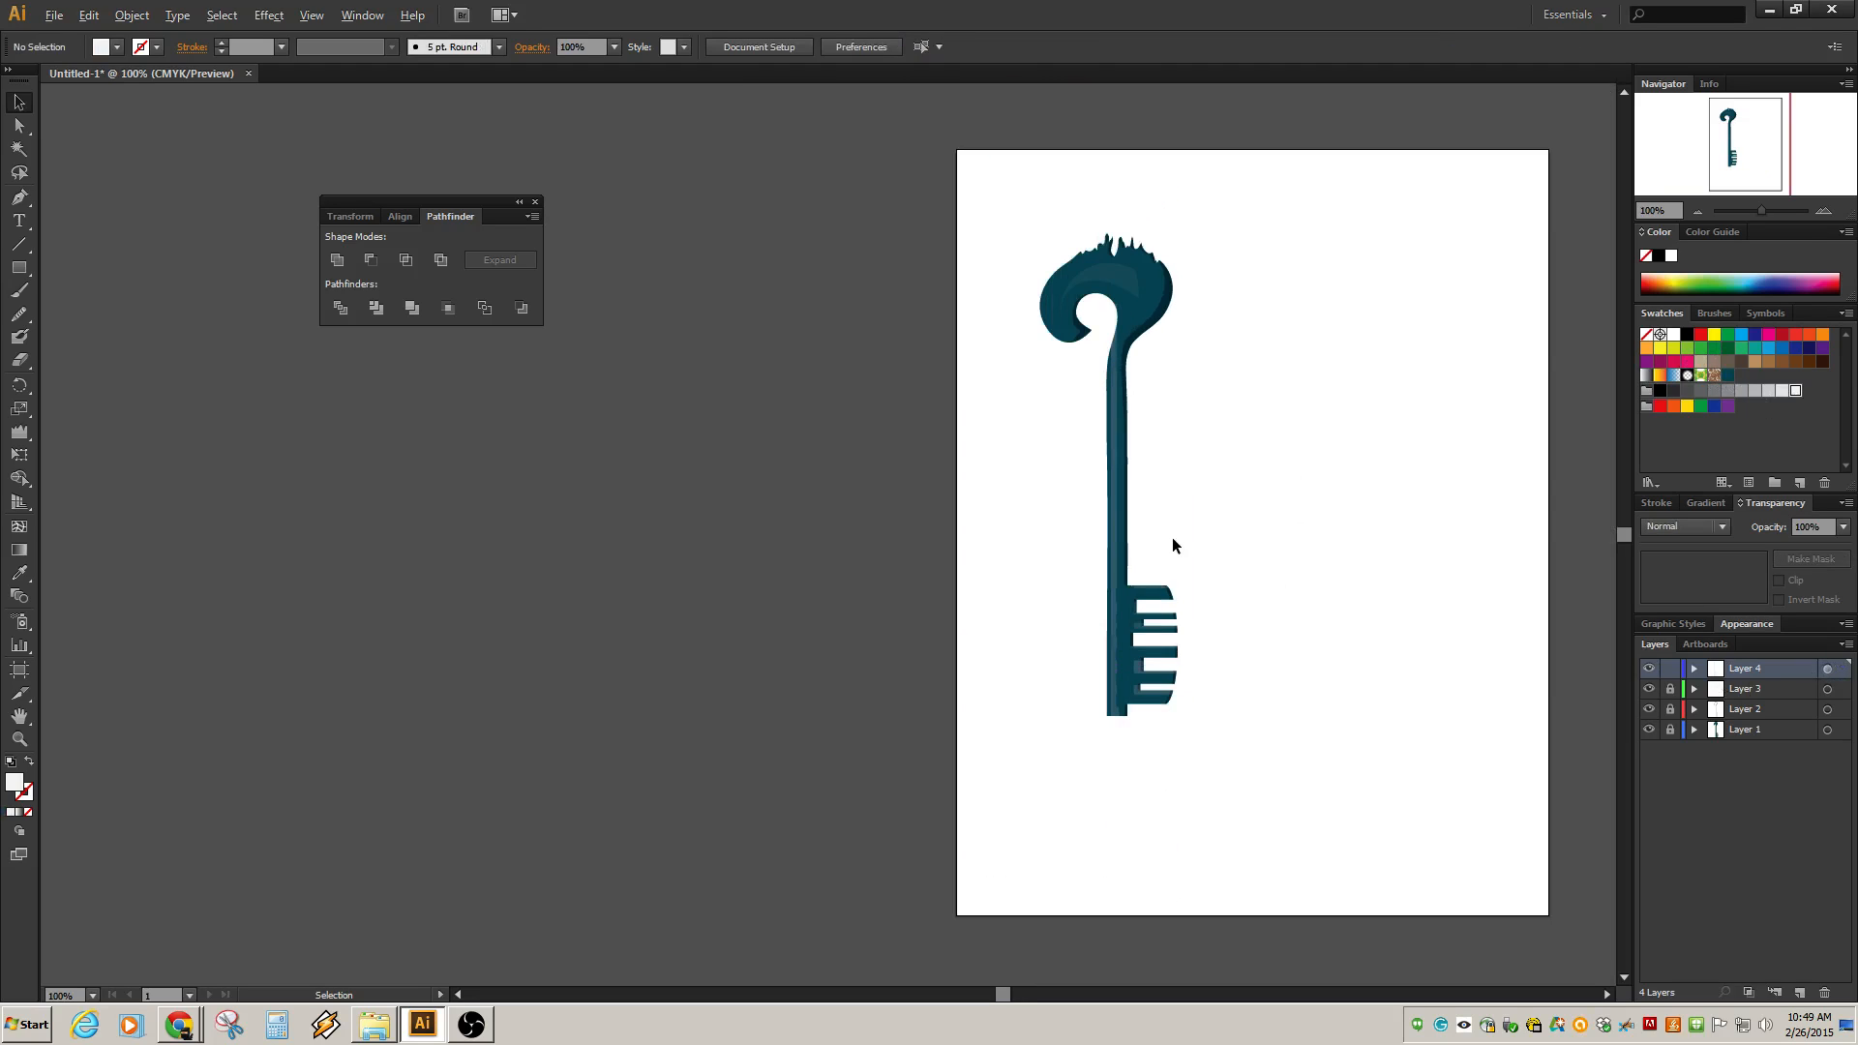
pyautogui.scroll(2, 1173, 545)
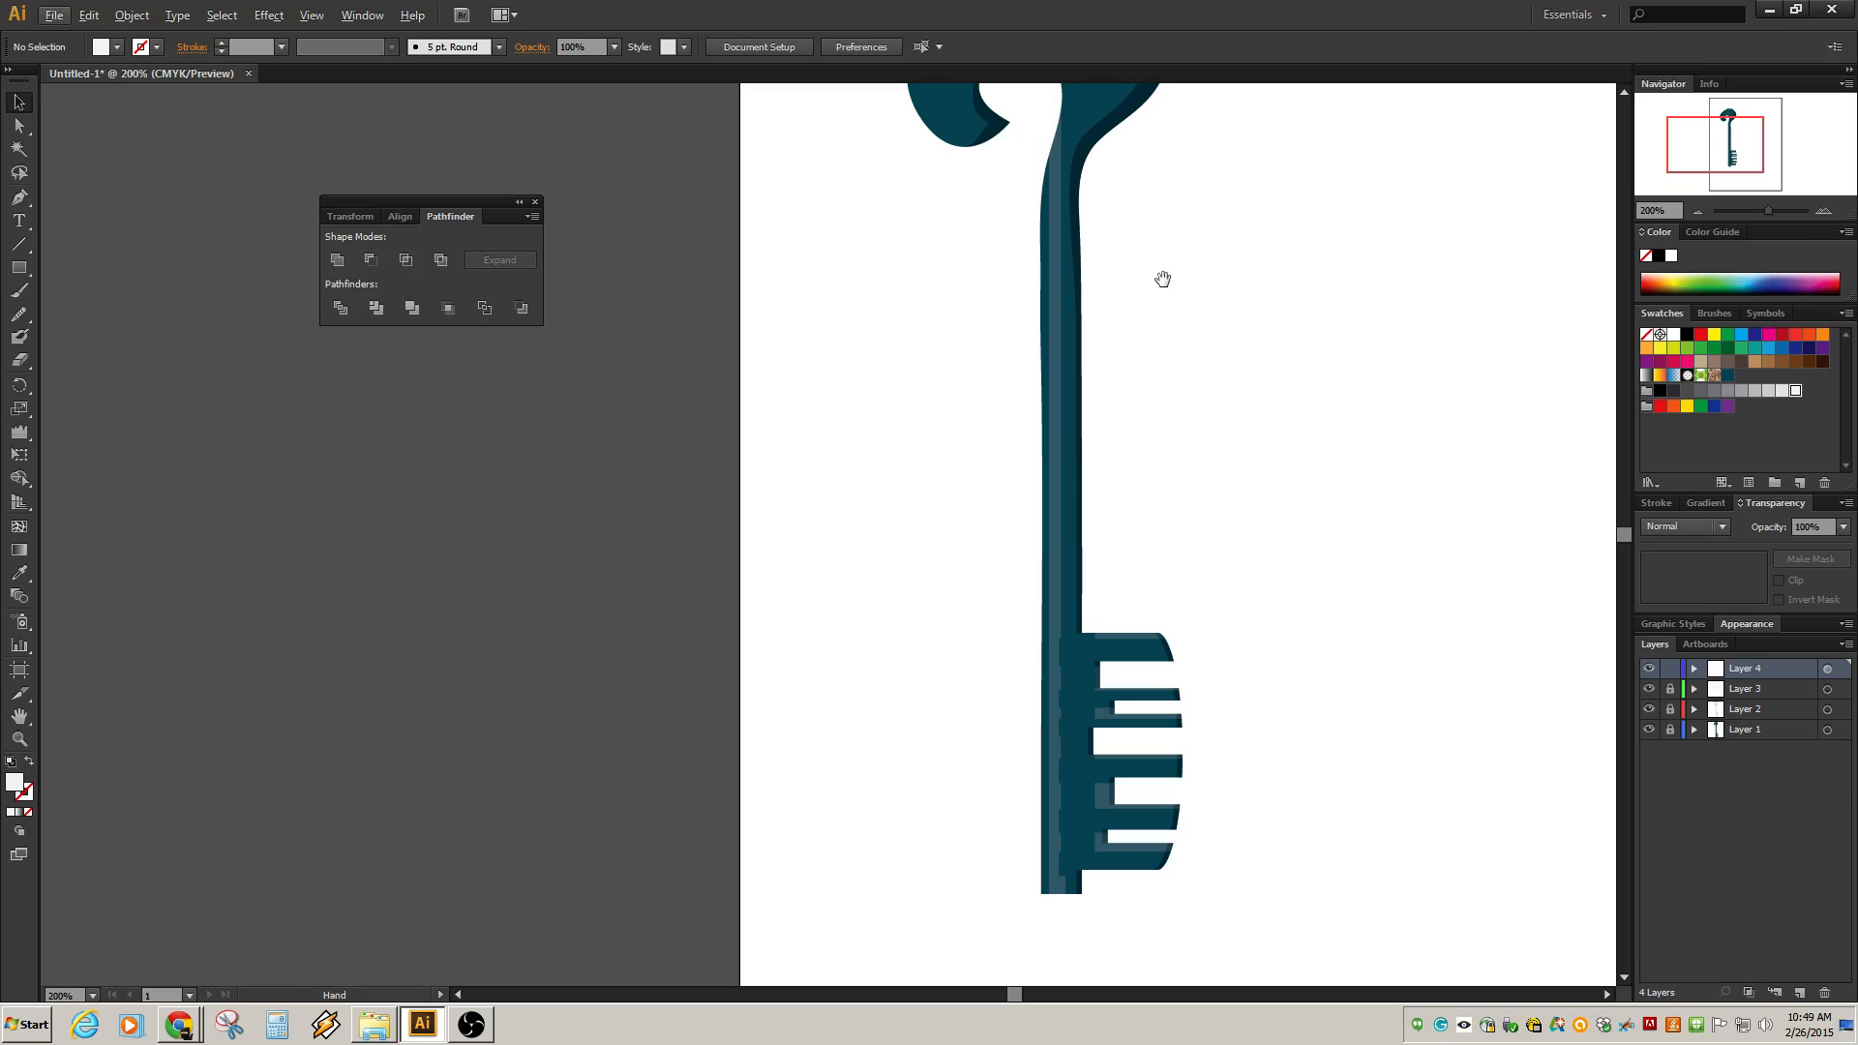
pyautogui.moveTo(1161, 278); pyautogui.dragTo(1232, 526)
pyautogui.click(1131, 479)
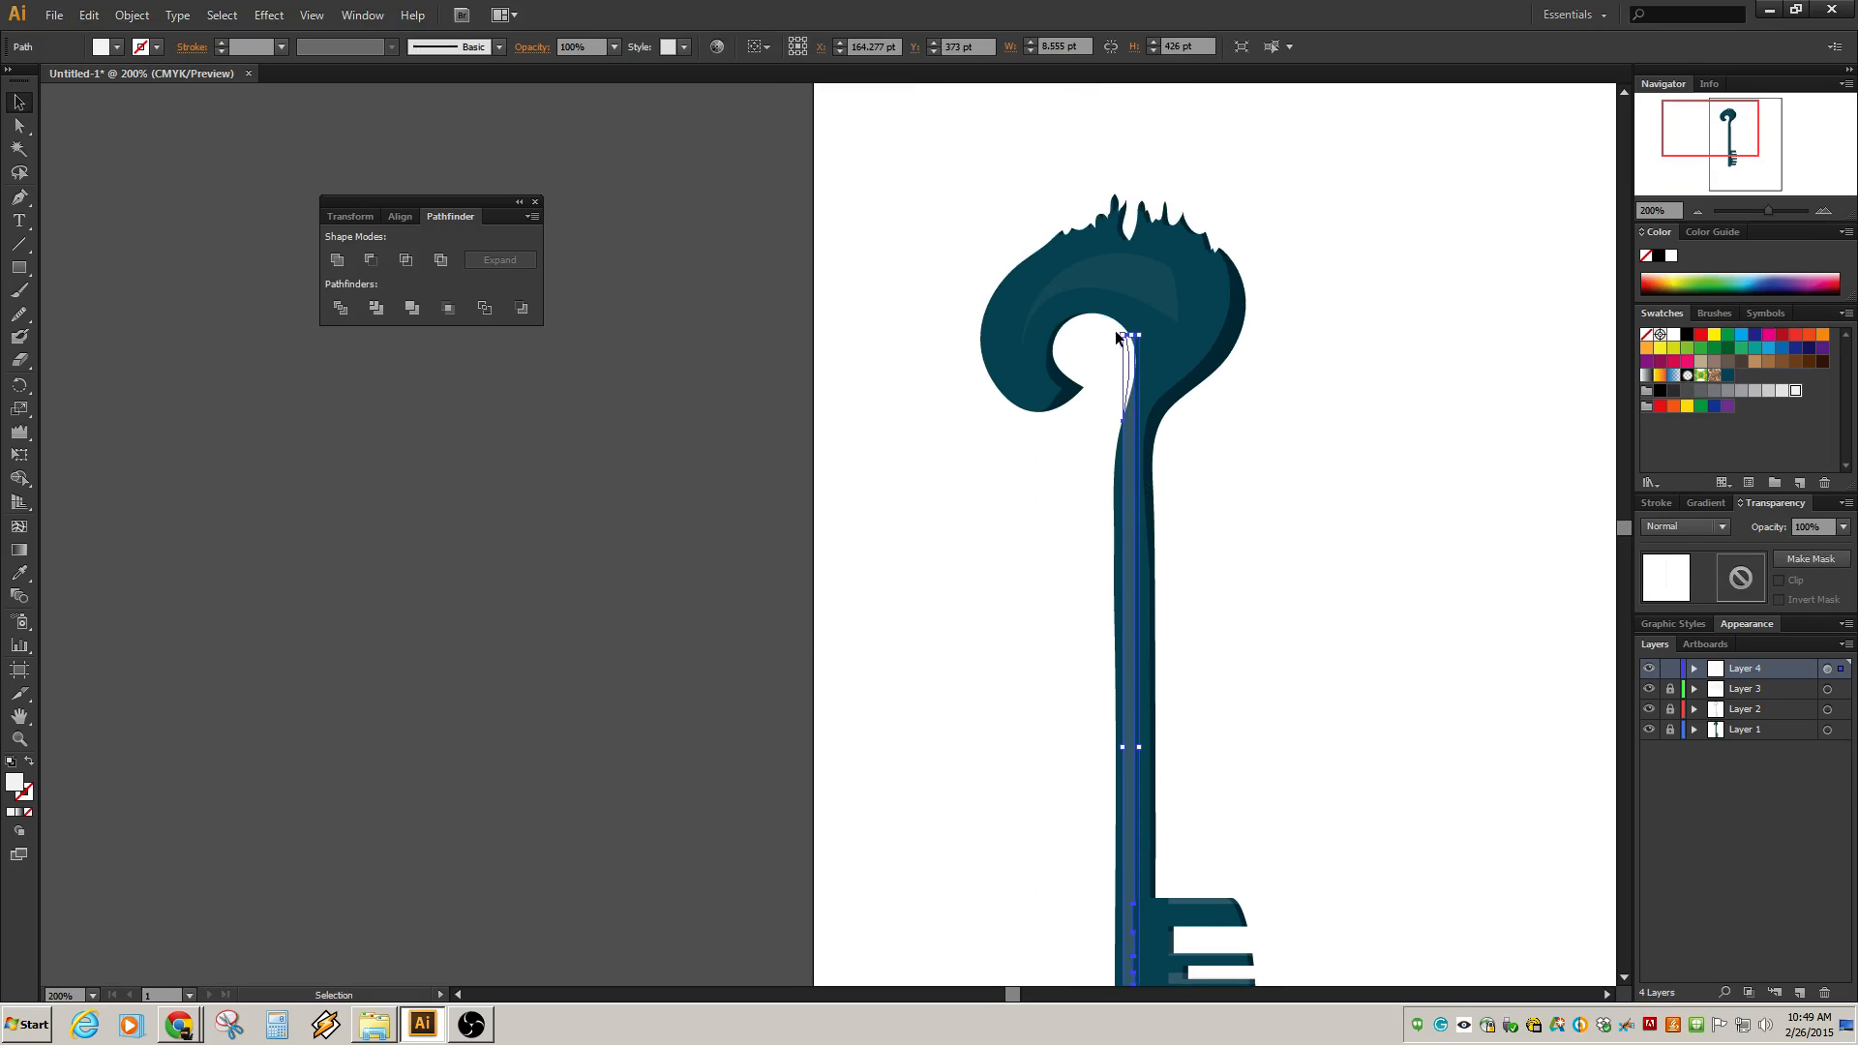
pyautogui.moveTo(1127, 335); pyautogui.dragTo(1132, 414)
pyautogui.click(1209, 468)
pyautogui.scroll(2, 1129, 455)
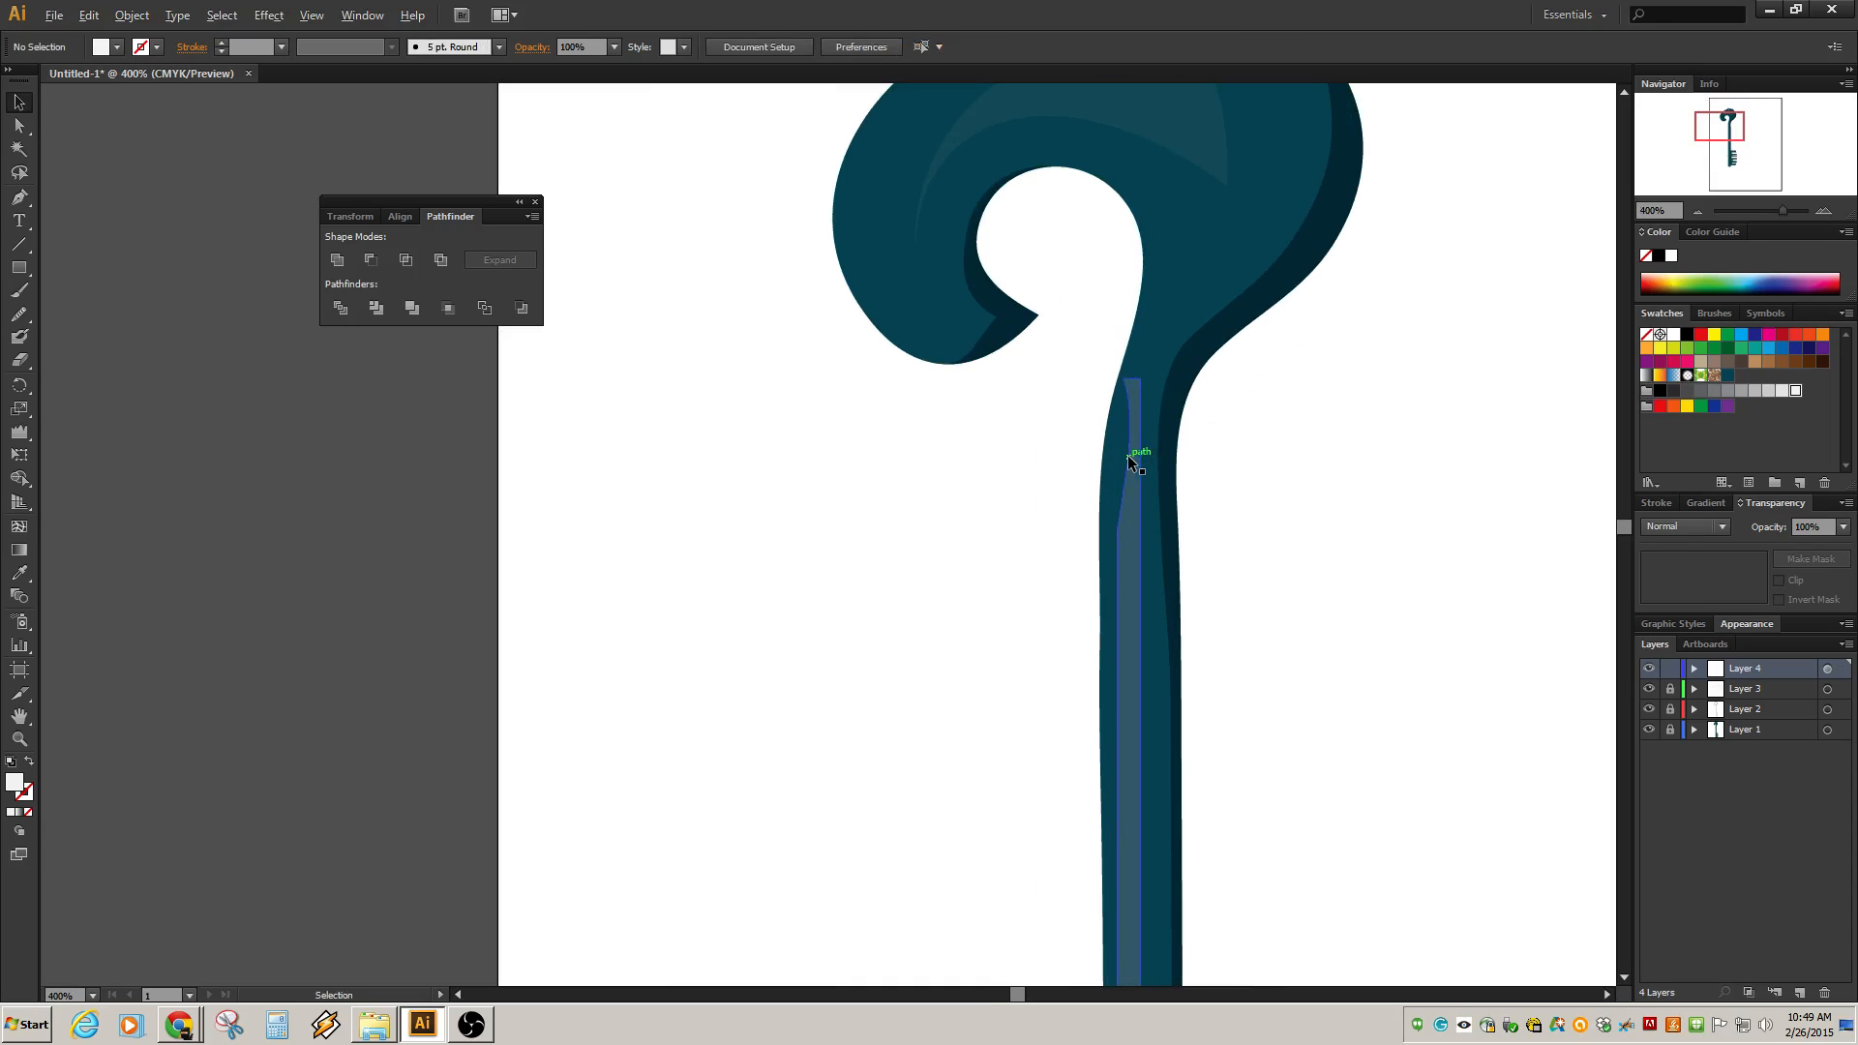
pyautogui.click(1145, 269)
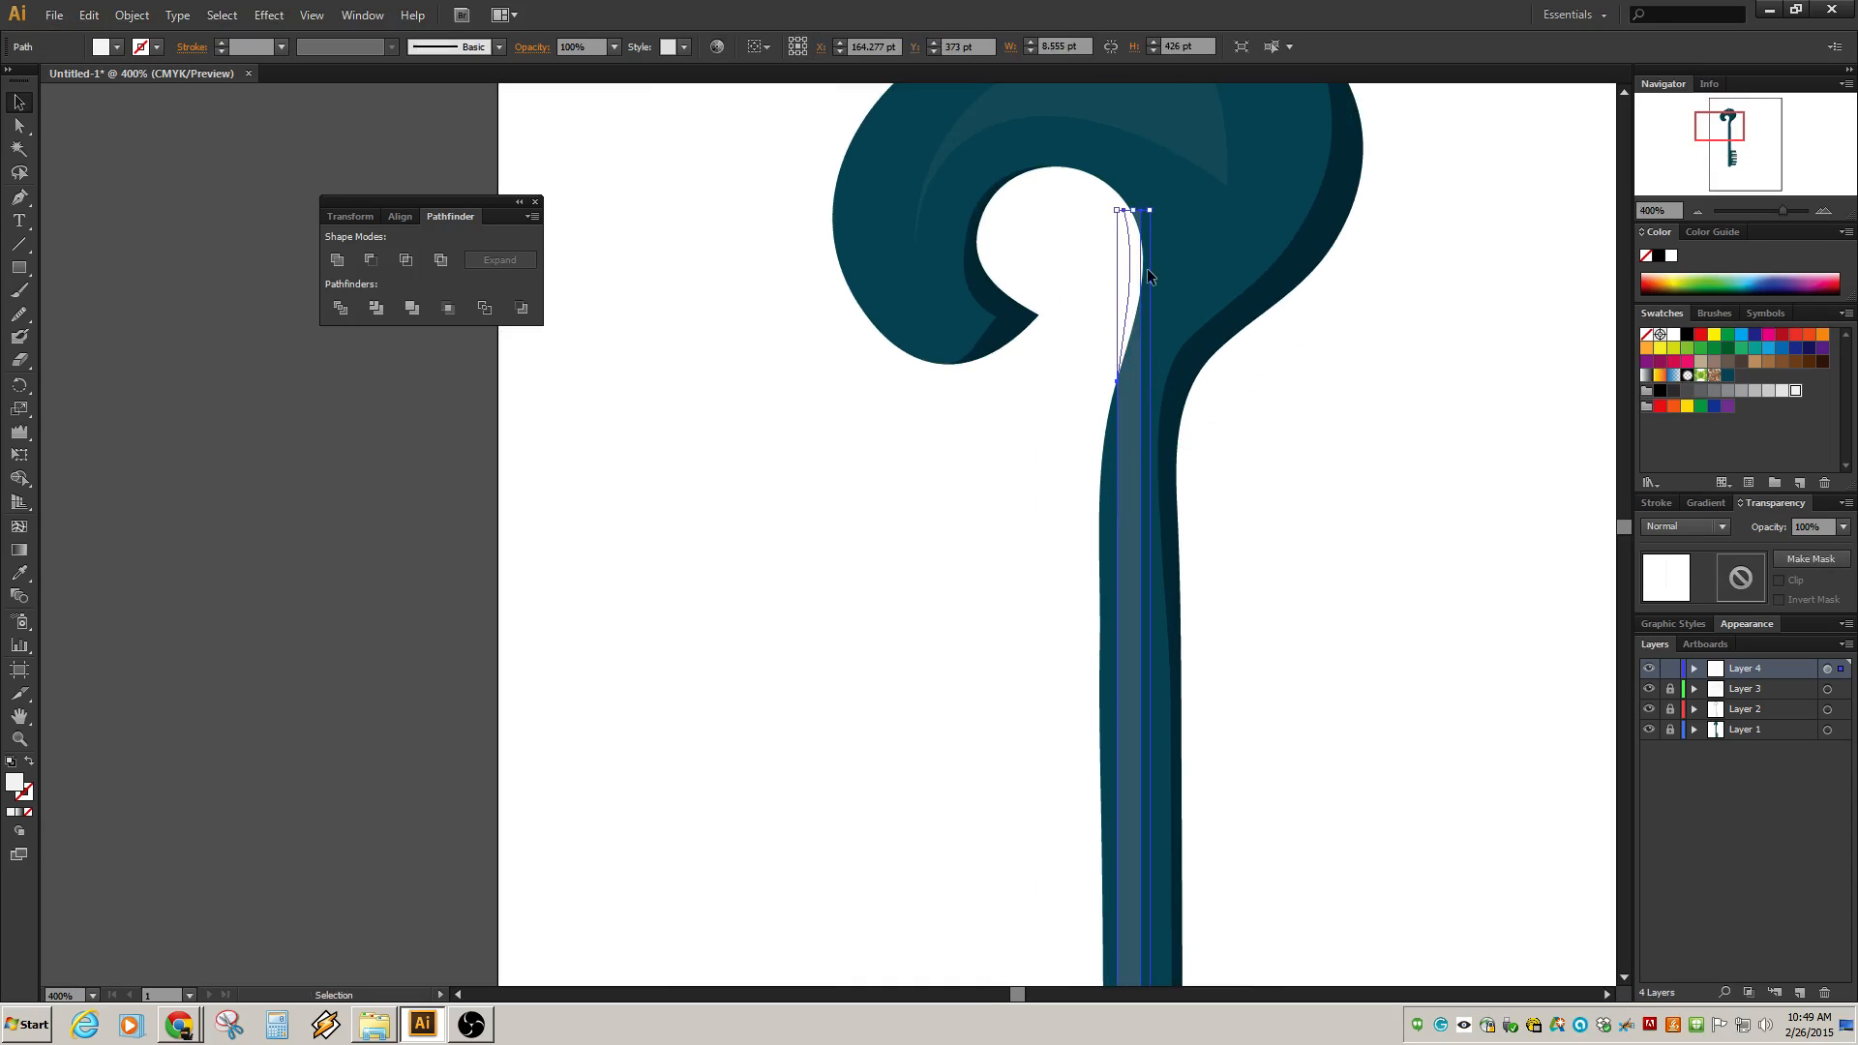
pyautogui.click(20, 126)
pyautogui.click(1142, 215)
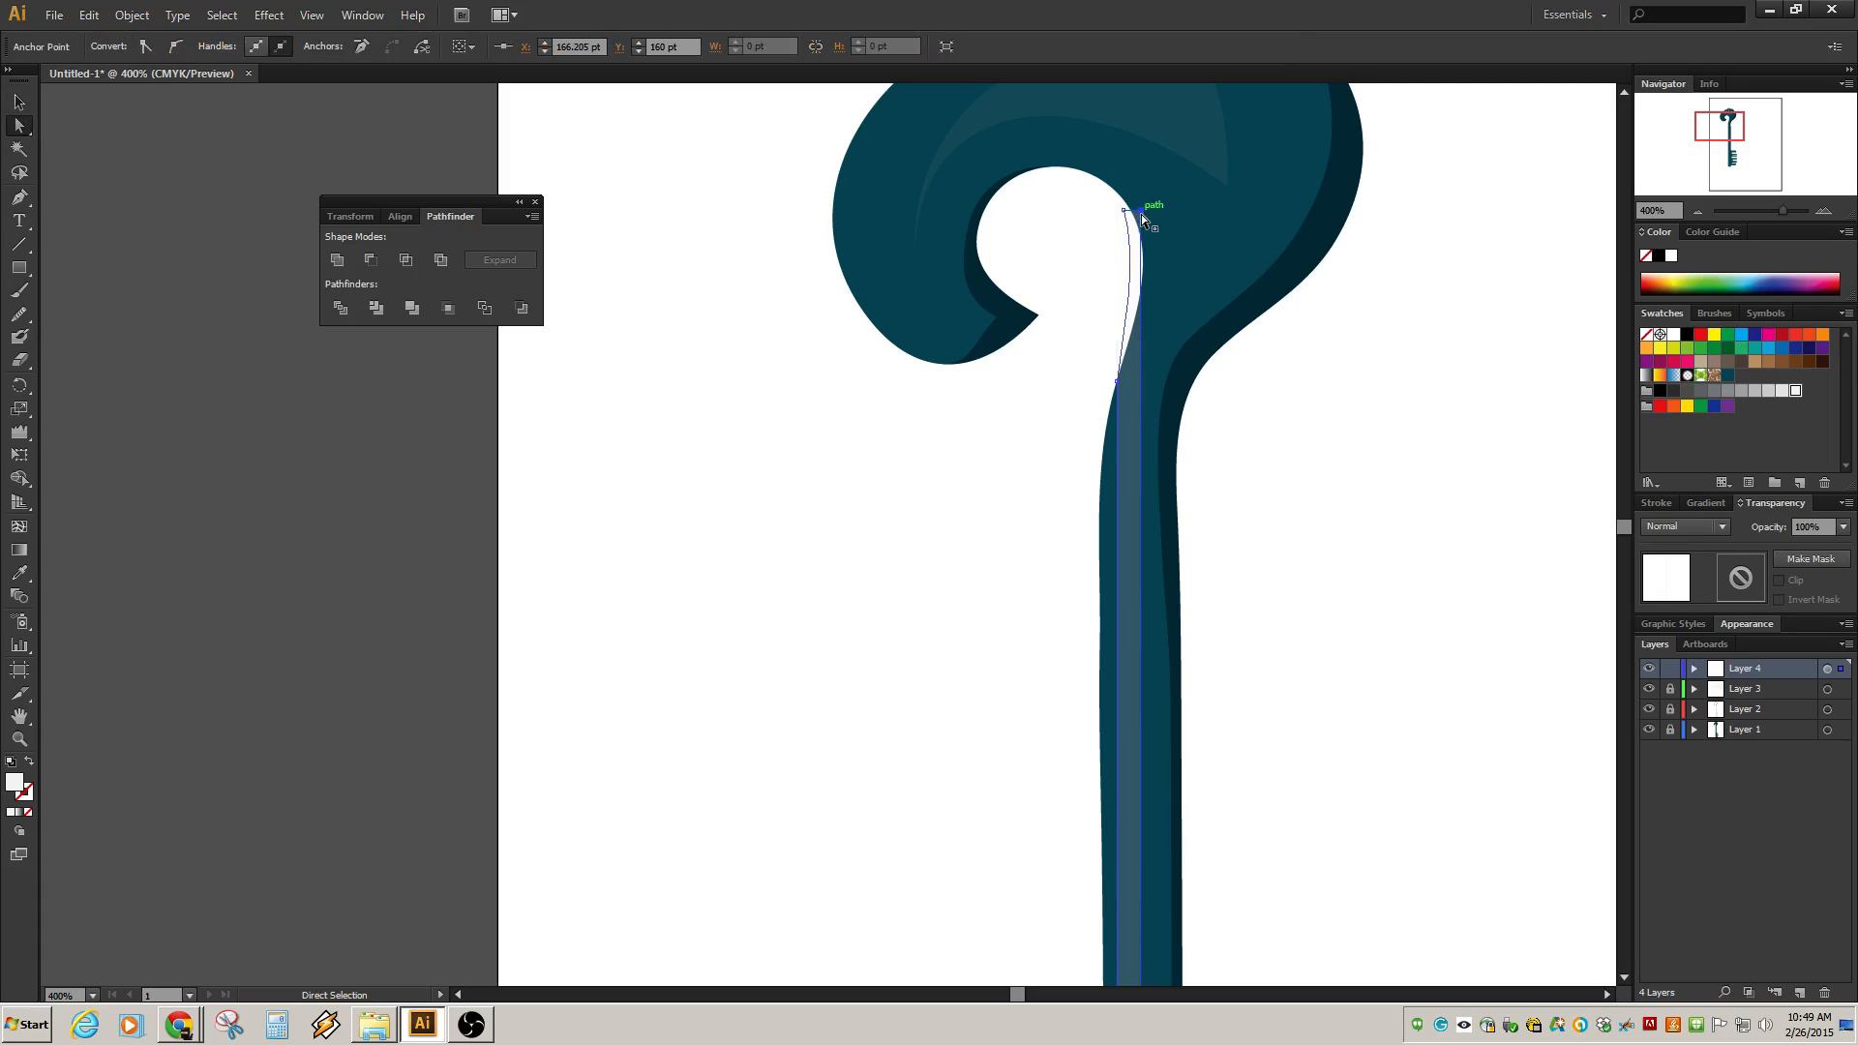
pyautogui.moveTo(1142, 214); pyautogui.dragTo(1129, 333)
pyautogui.hotkey('ctrl', 'z')
pyautogui.moveTo(1143, 225); pyautogui.dragTo(1127, 350)
pyautogui.click(1141, 375)
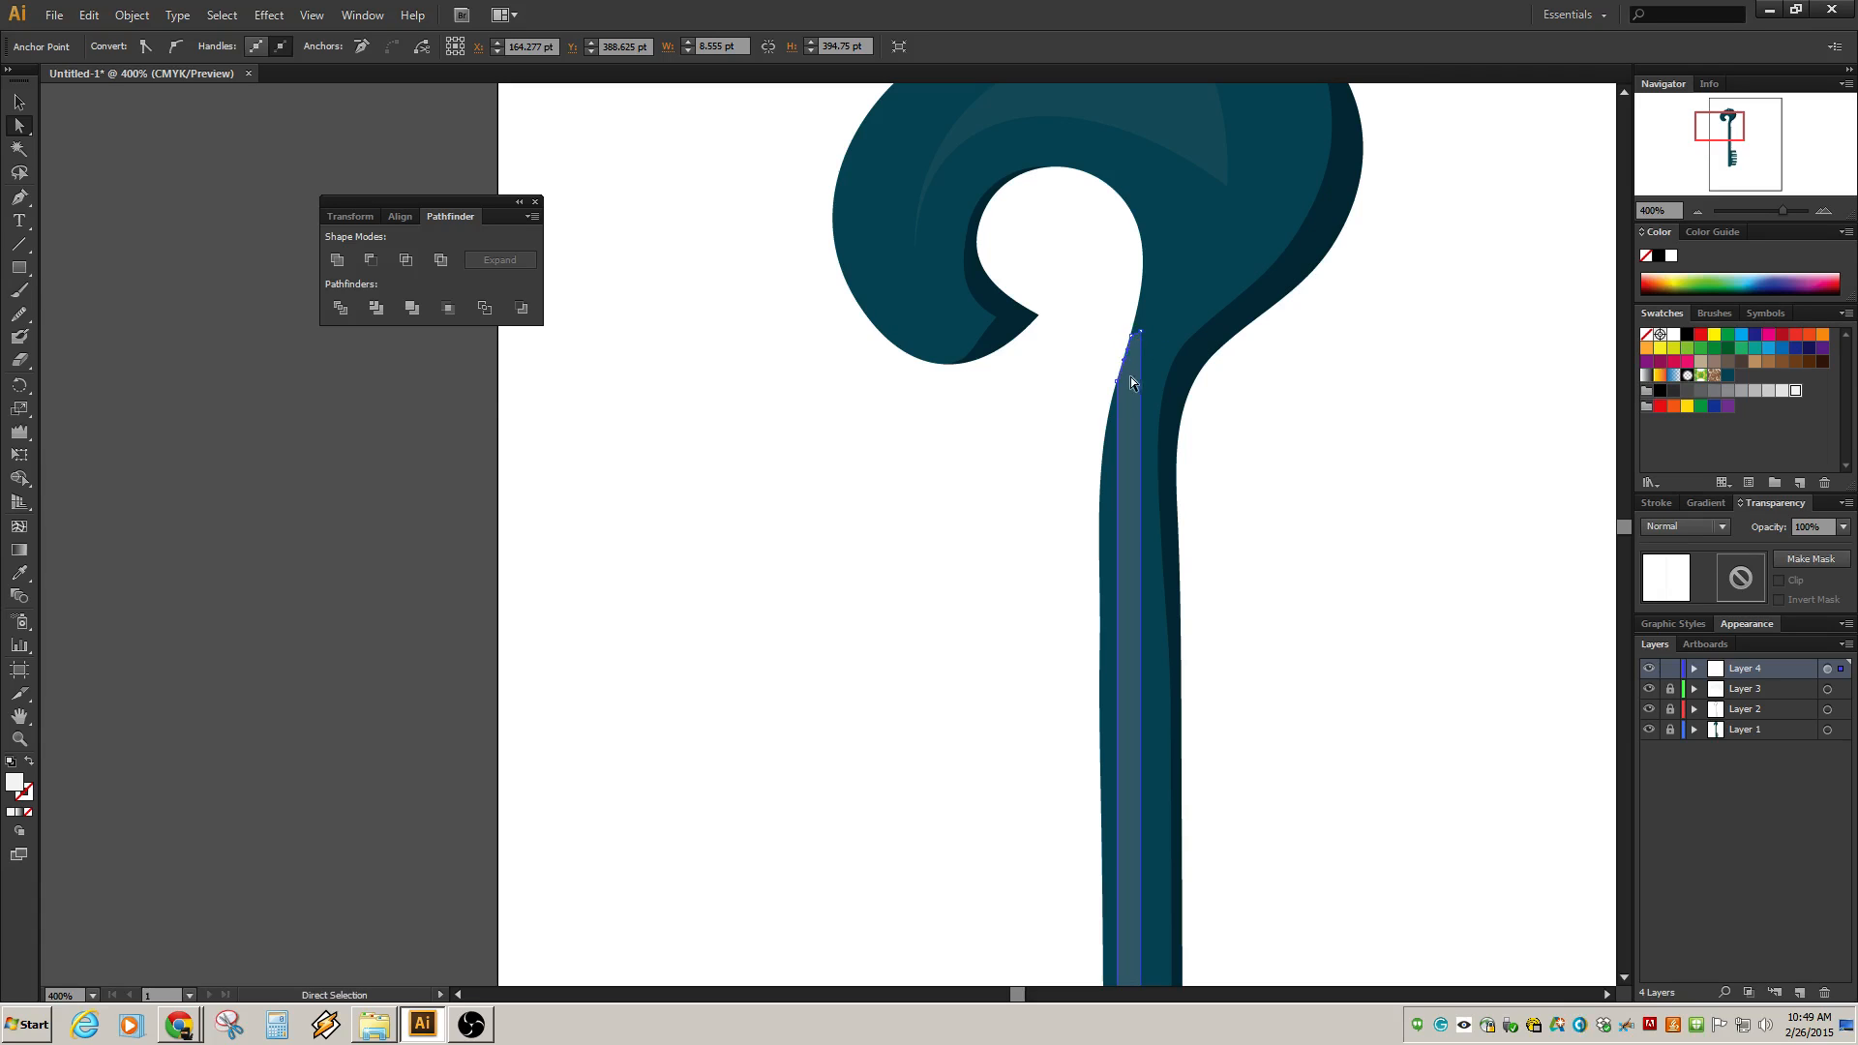
# Delete two small leftover highlight fragments beside the key's teeth.
pyautogui.scroll(-2, 1271, 551)
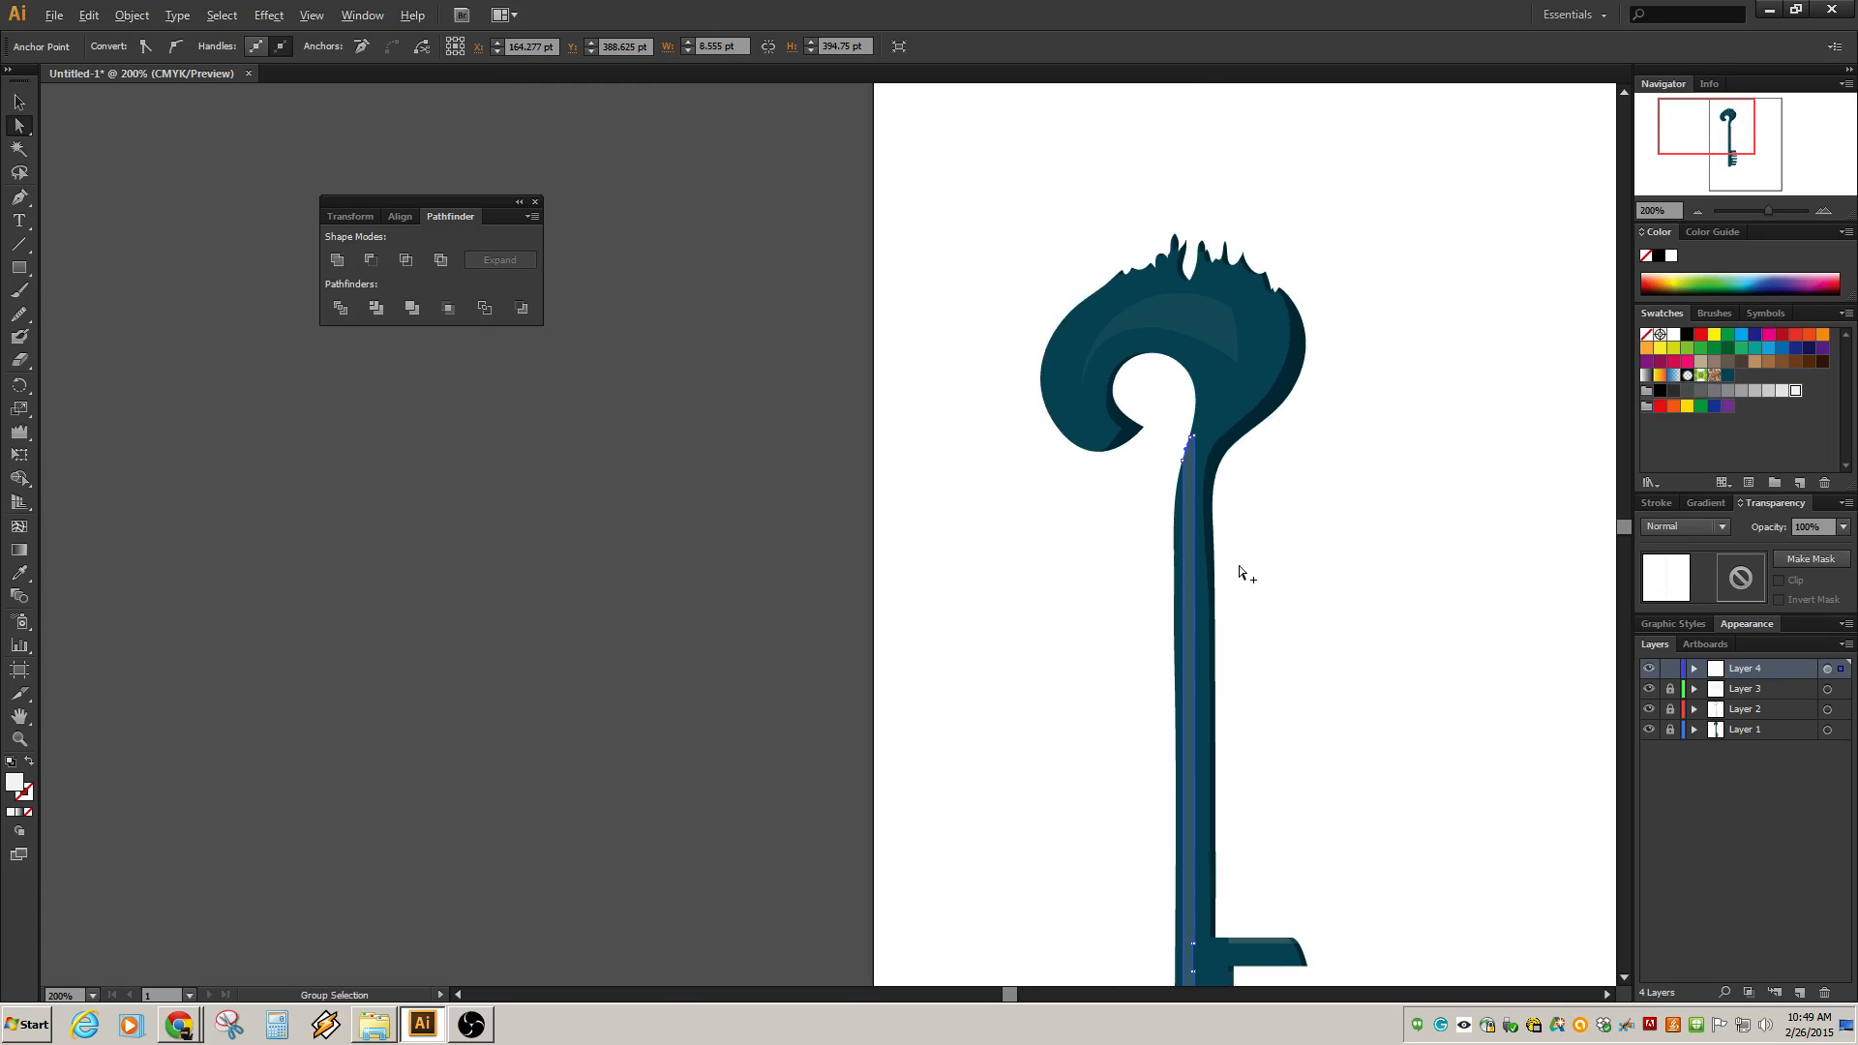
pyautogui.moveTo(1270, 629); pyautogui.dragTo(1238, 332)
pyautogui.click(1296, 411)
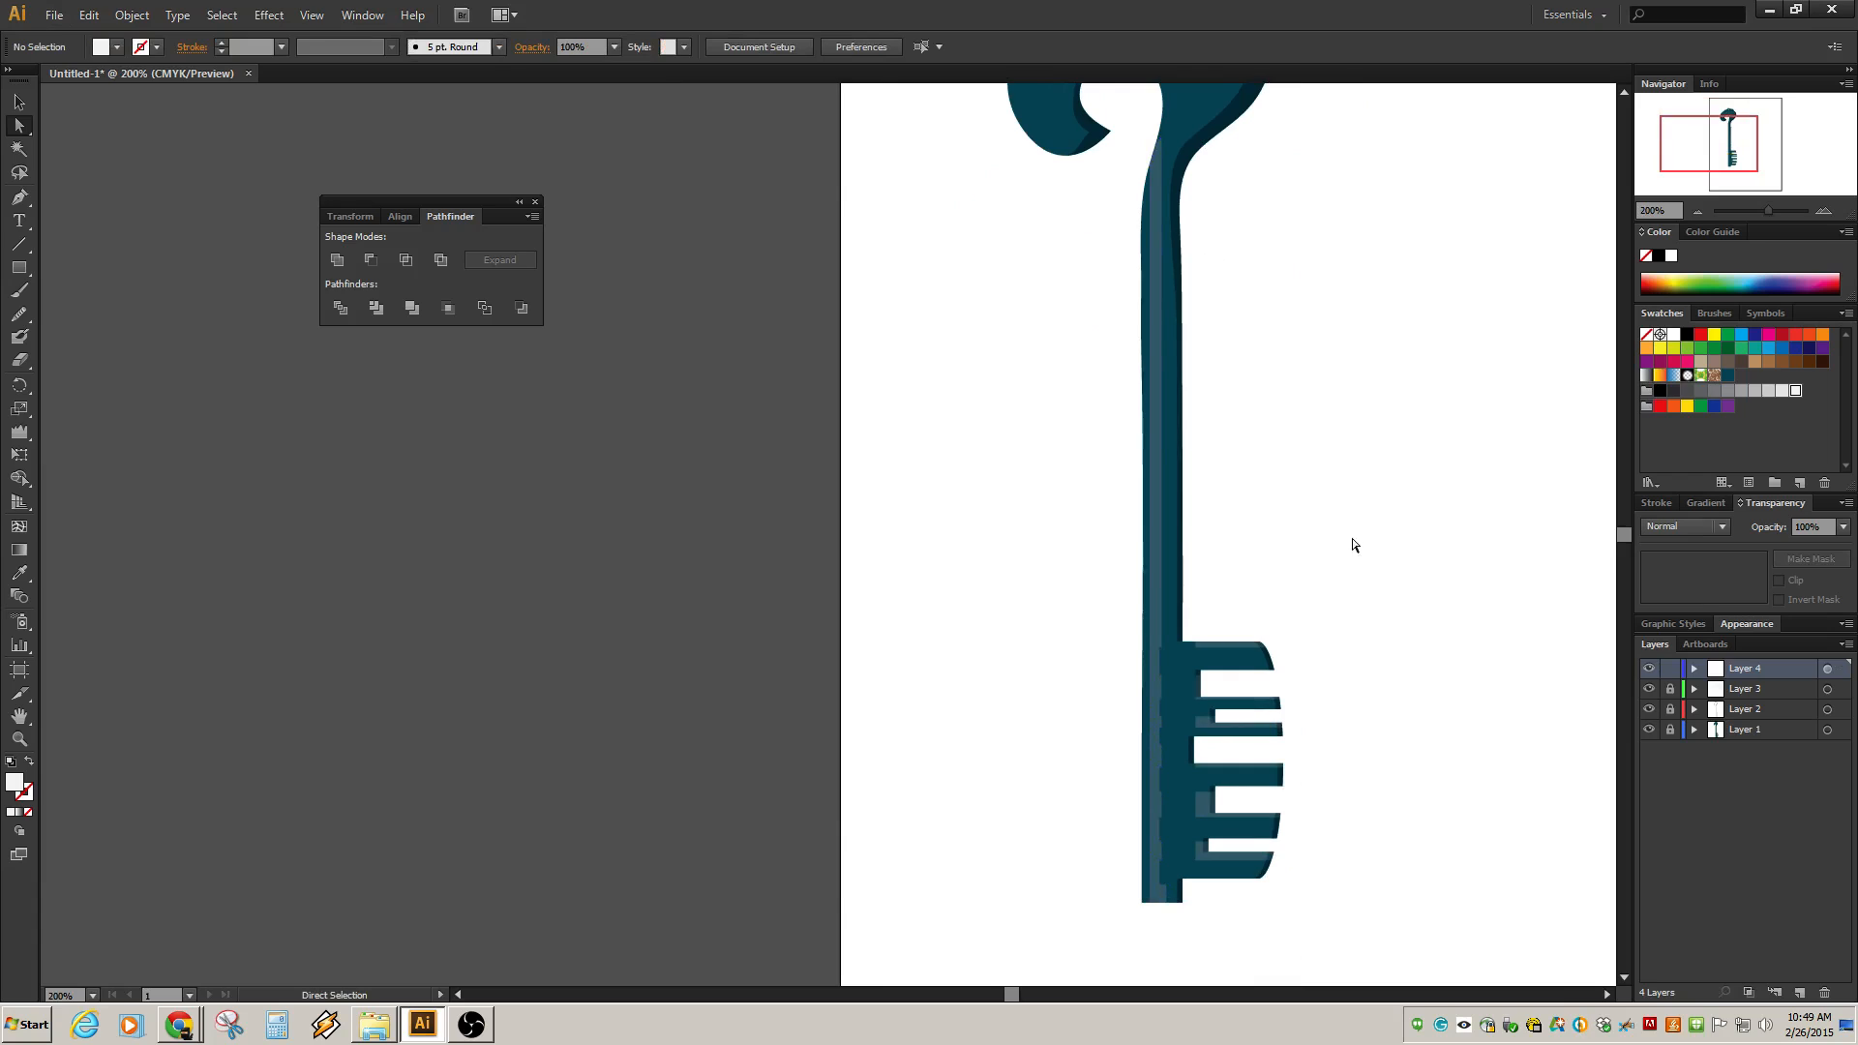
pyautogui.scroll(5, 1203, 745)
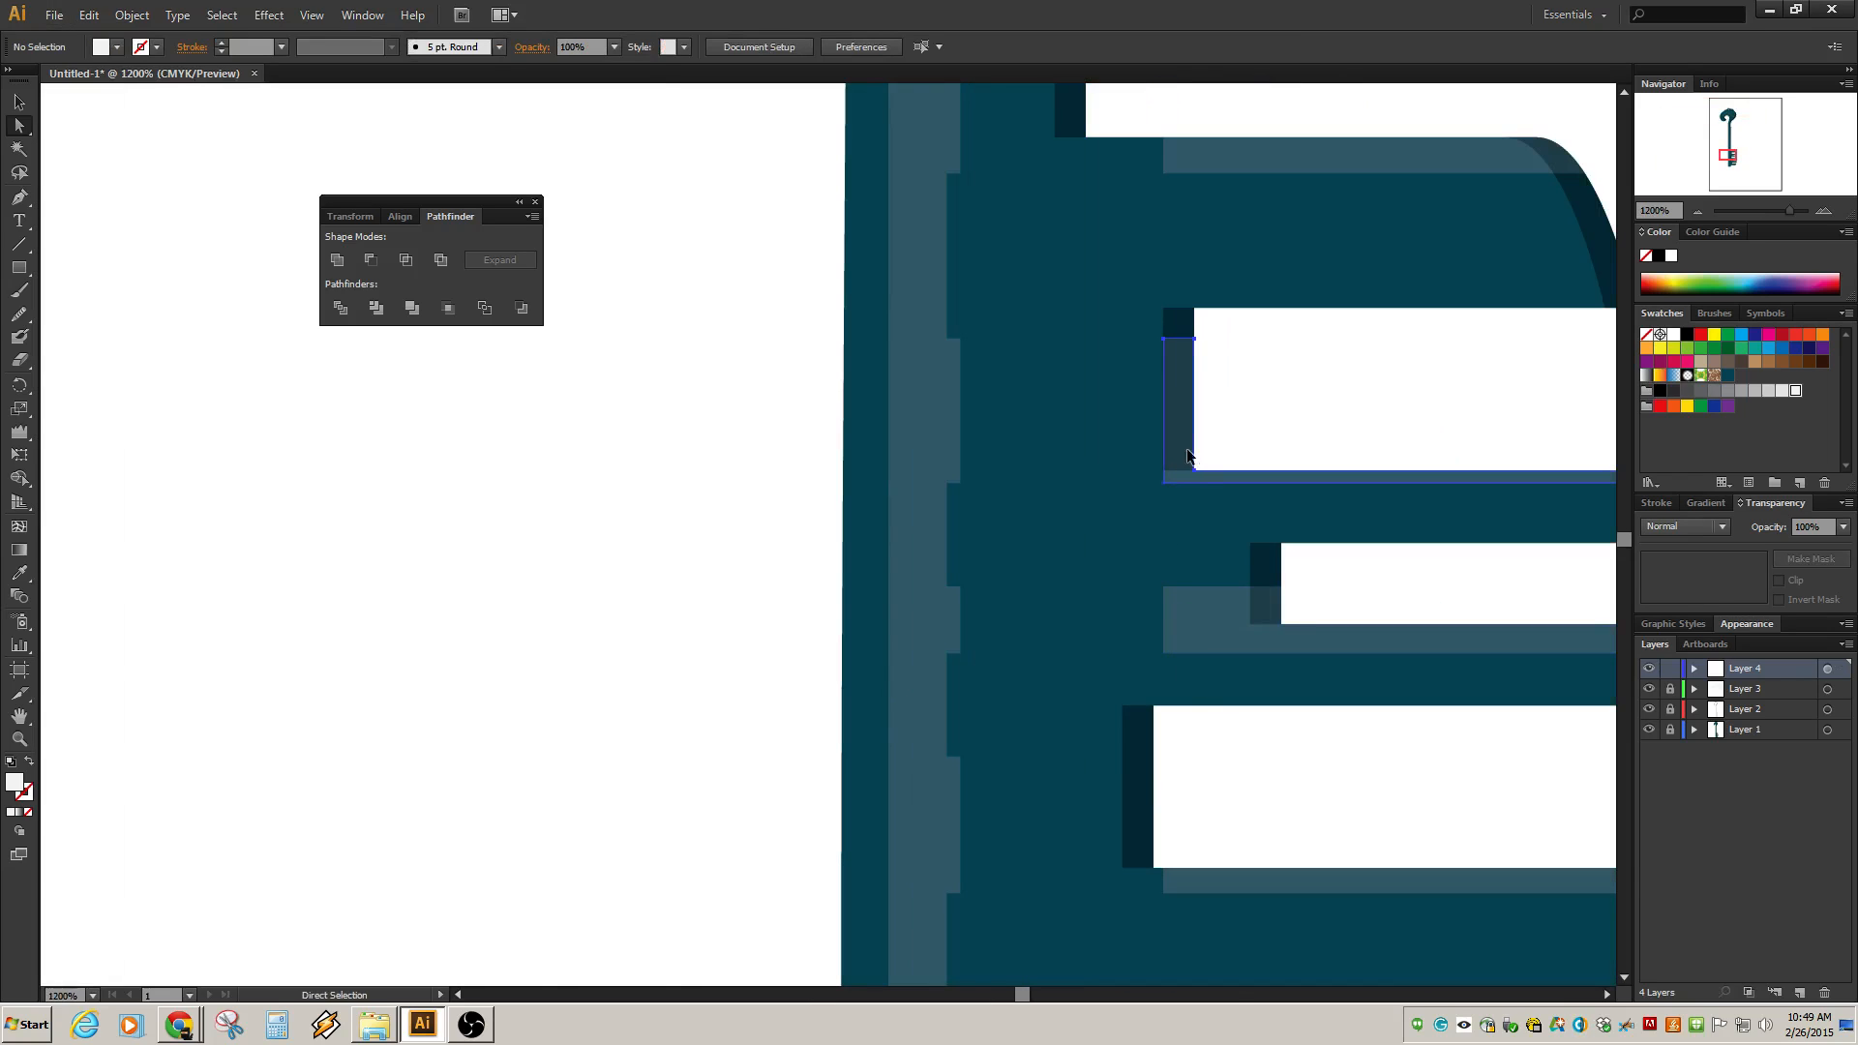
pyautogui.click(1187, 455)
pyautogui.press('Delete')
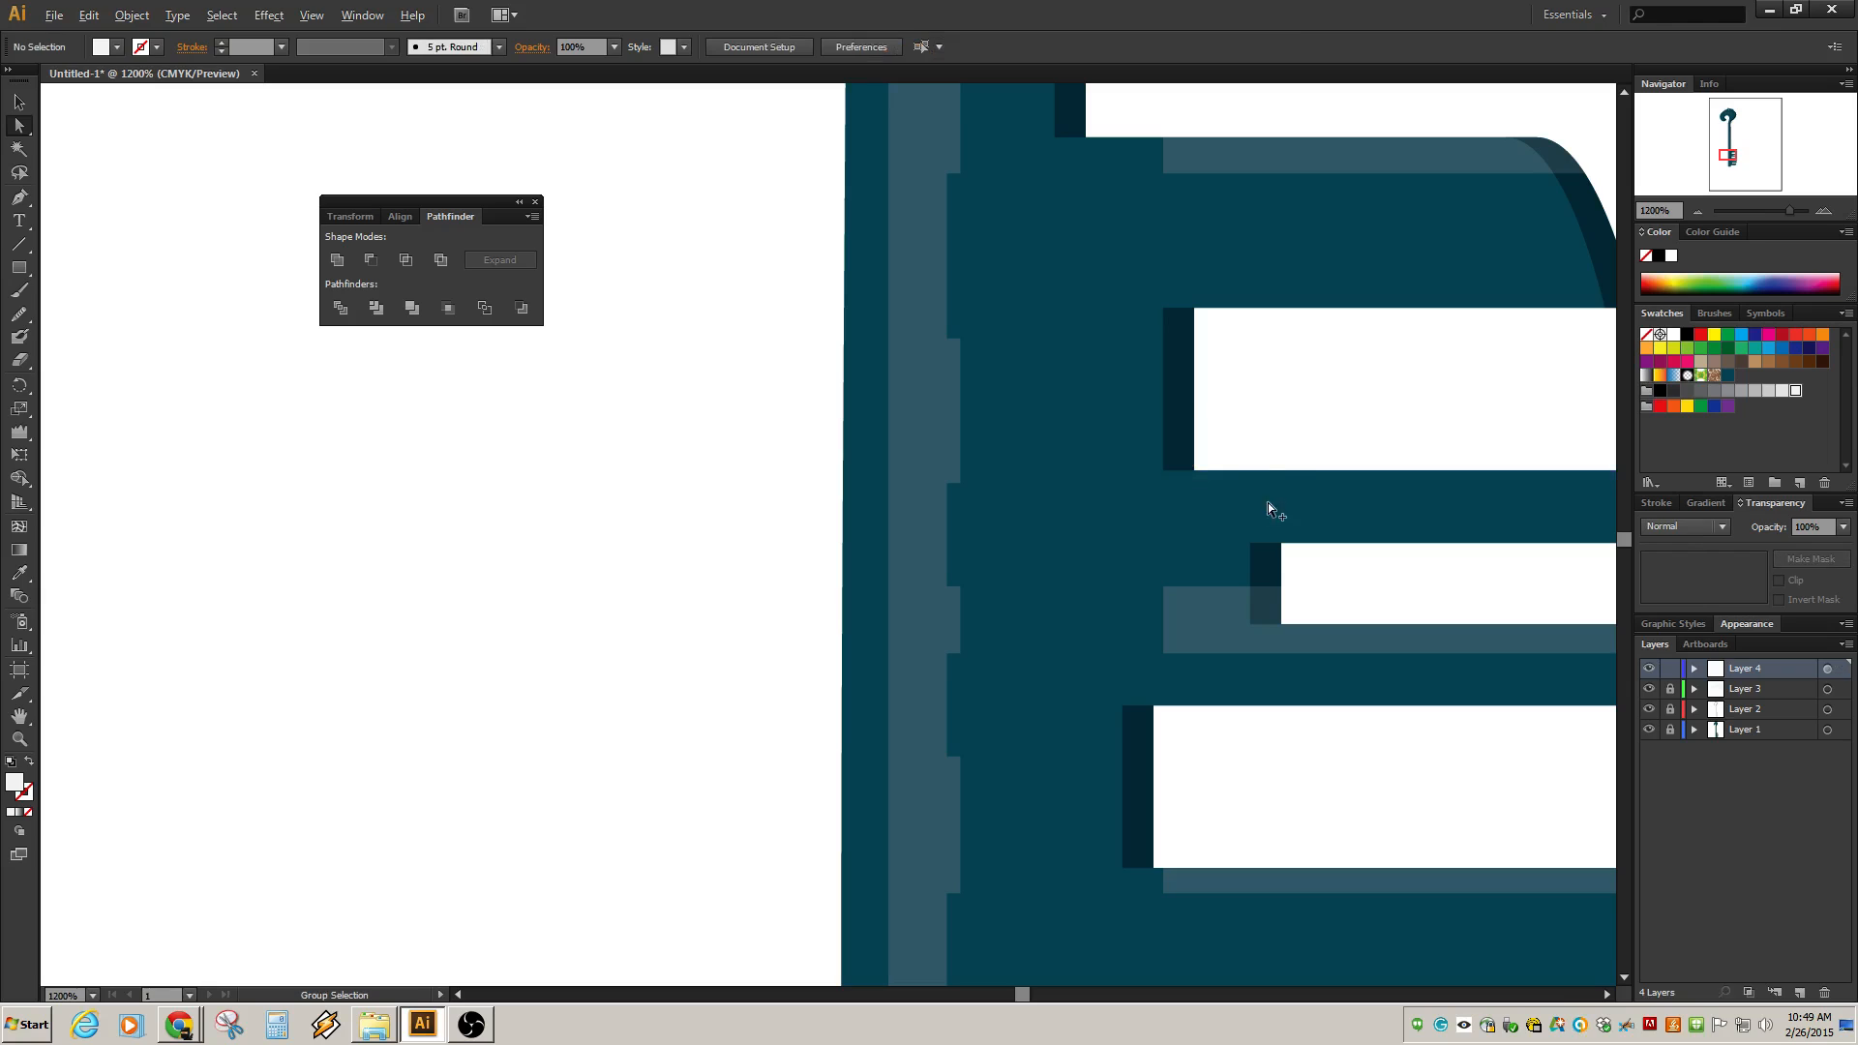
pyautogui.click(1185, 629)
pyautogui.press('Delete')
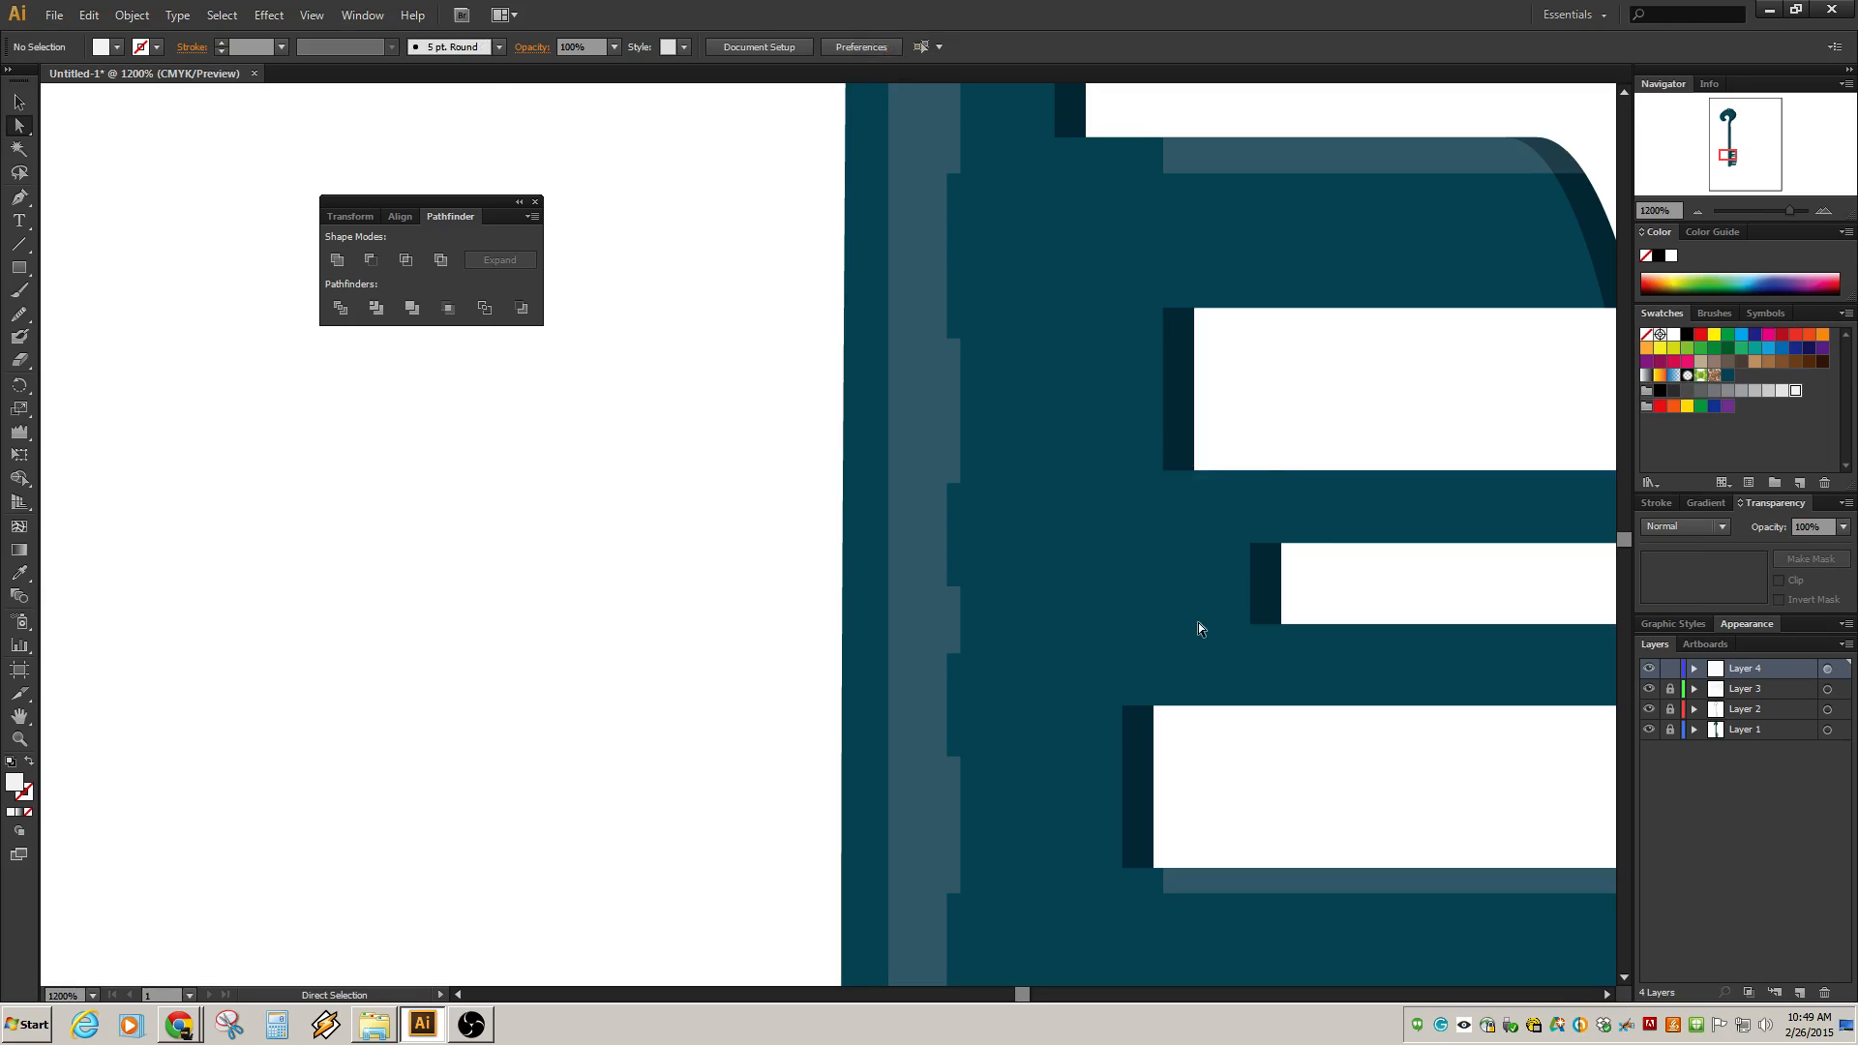
# Undo the two previous deletions of highlight fragments beside the key's teeth.
pyautogui.scroll(-3, 1222, 585)
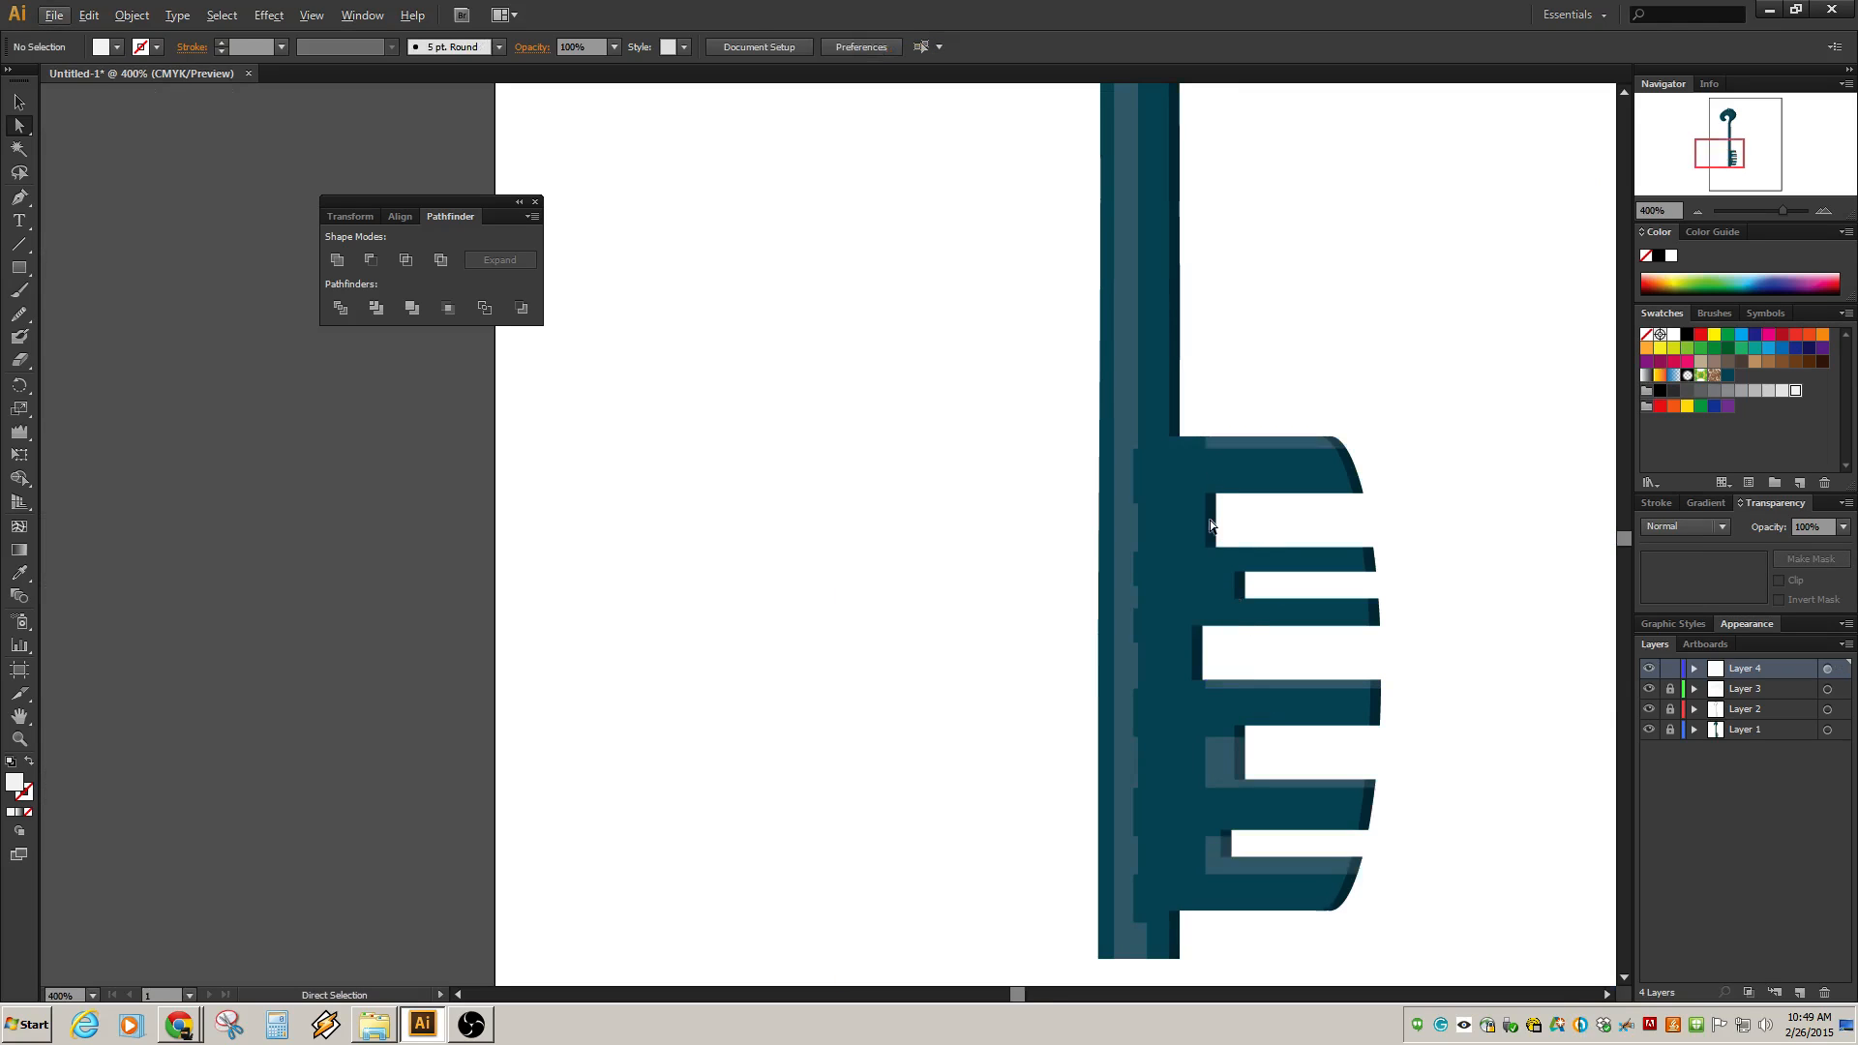
pyautogui.hotkey('ctrl', 'z')
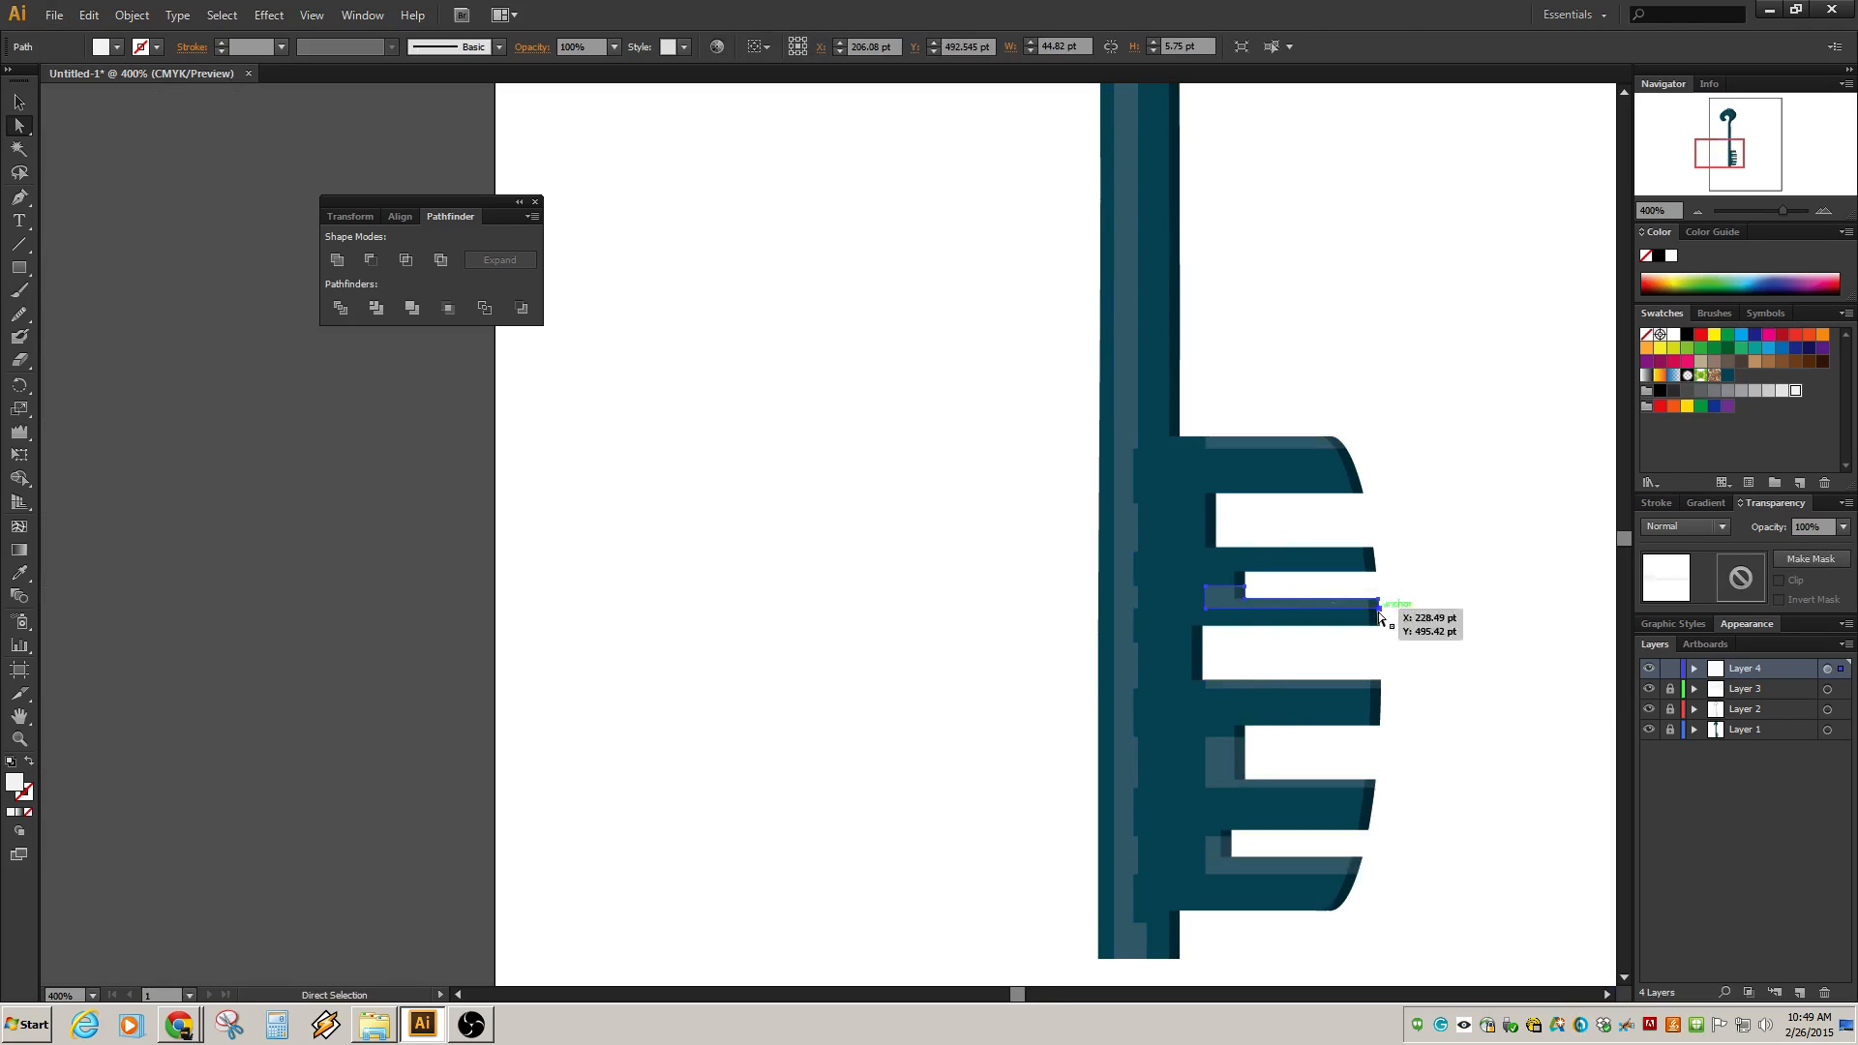
pyautogui.hotkey('ctrl', 'z')
pyautogui.click(1511, 667)
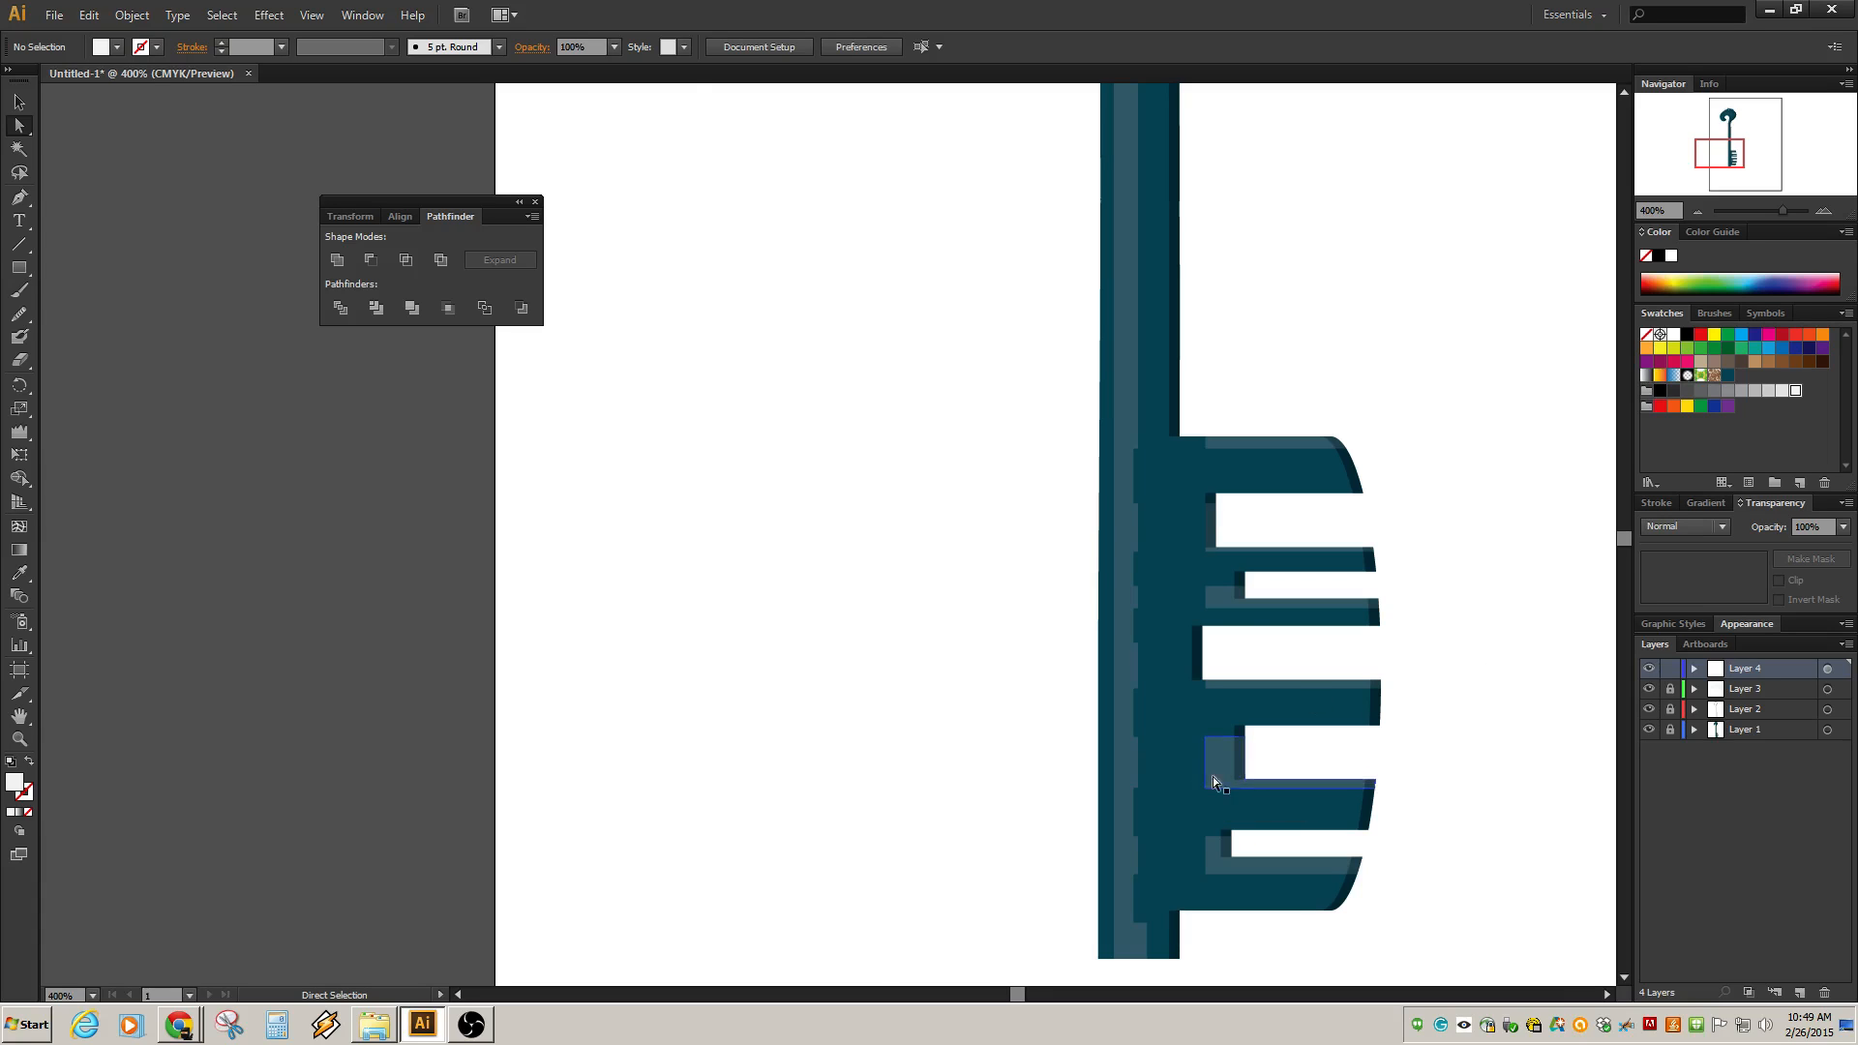
# Adjust the whole key's colors for fill and stroke, setting Cyan to -7% and Black to -1%.
pyautogui.scroll(-3, 1274, 675)
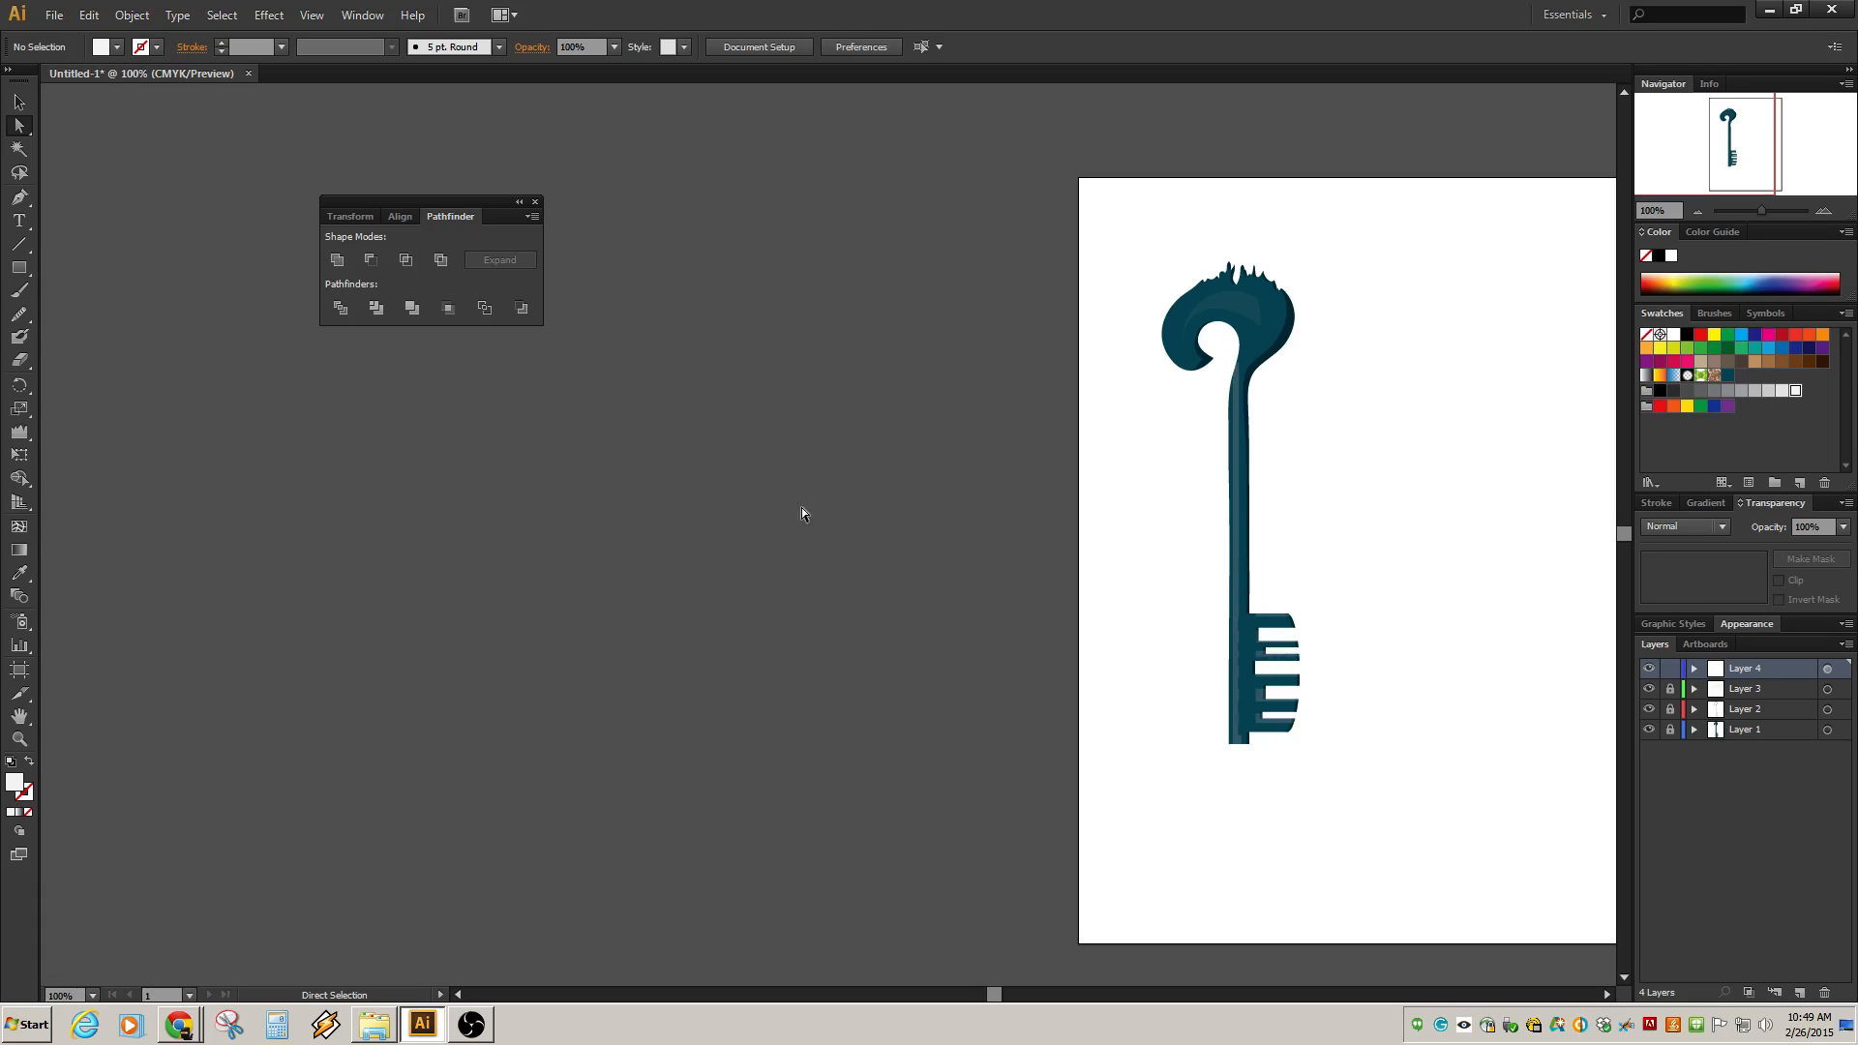
pyautogui.moveTo(1419, 529); pyautogui.dragTo(1163, 538)
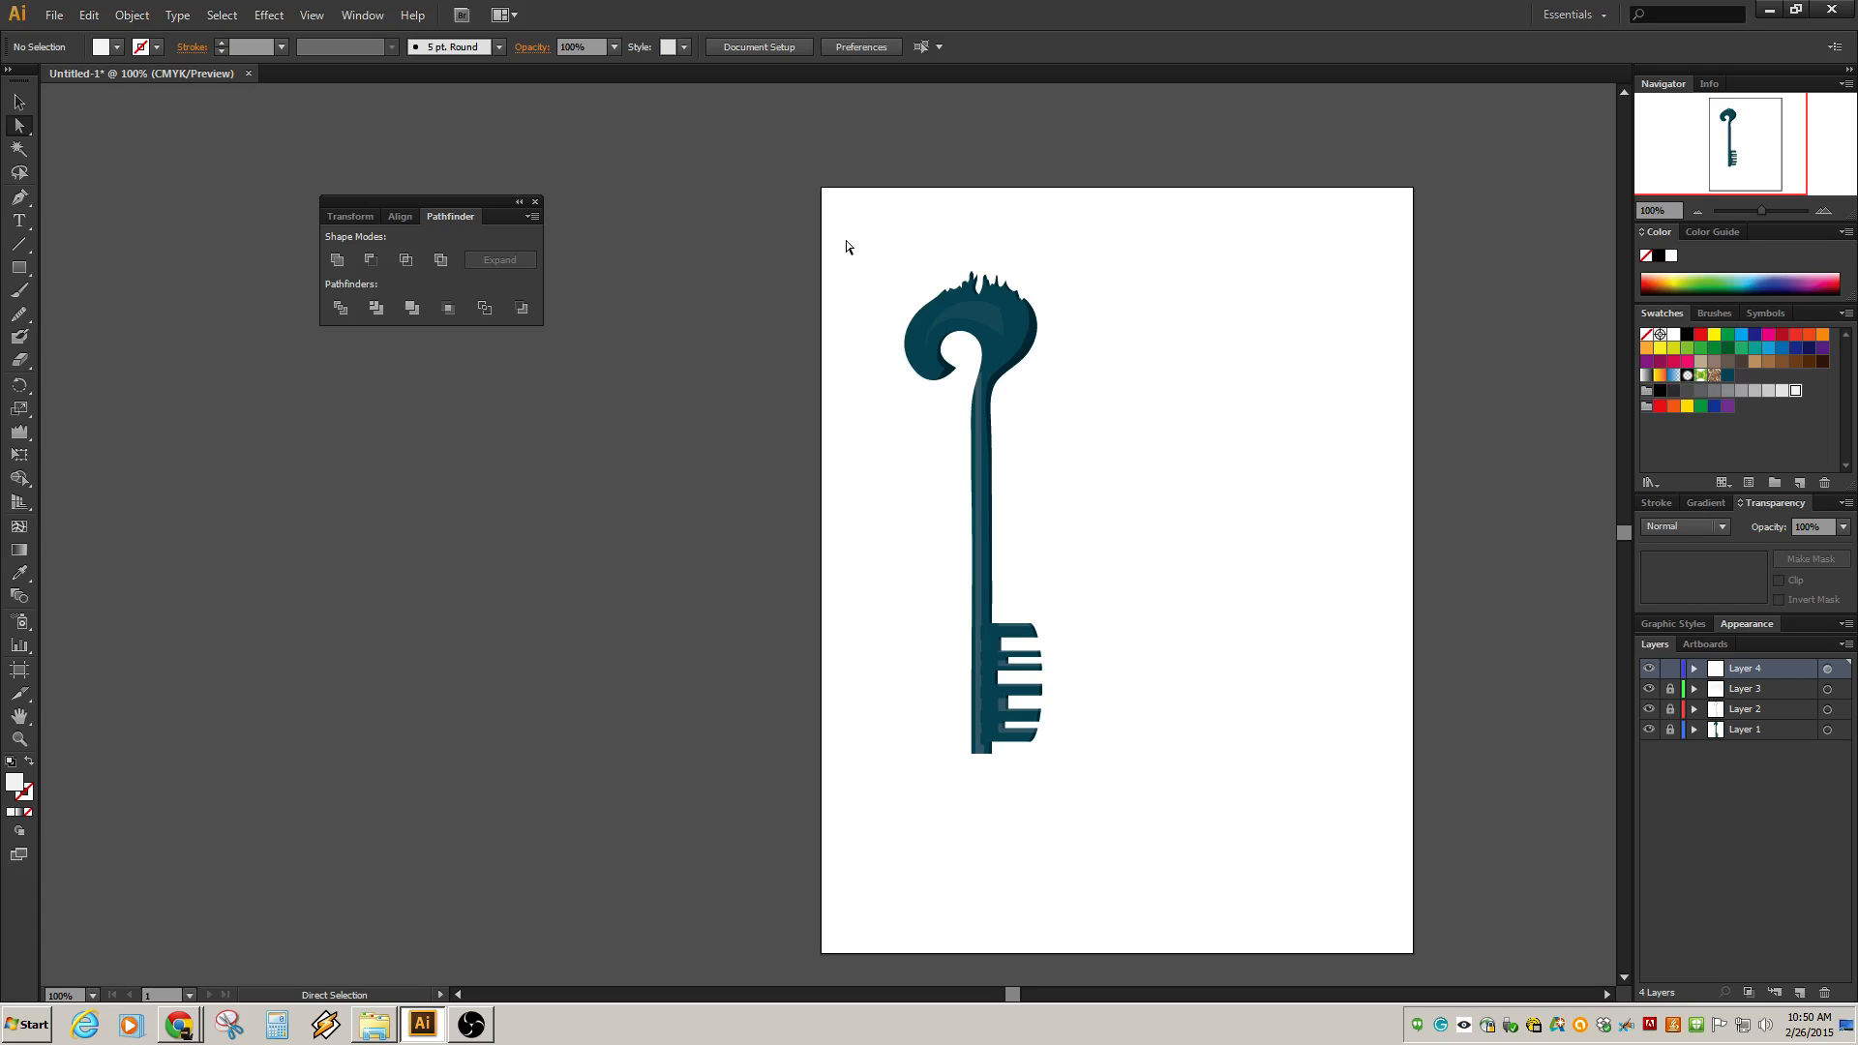
pyautogui.moveTo(848, 238); pyautogui.dragTo(1162, 832)
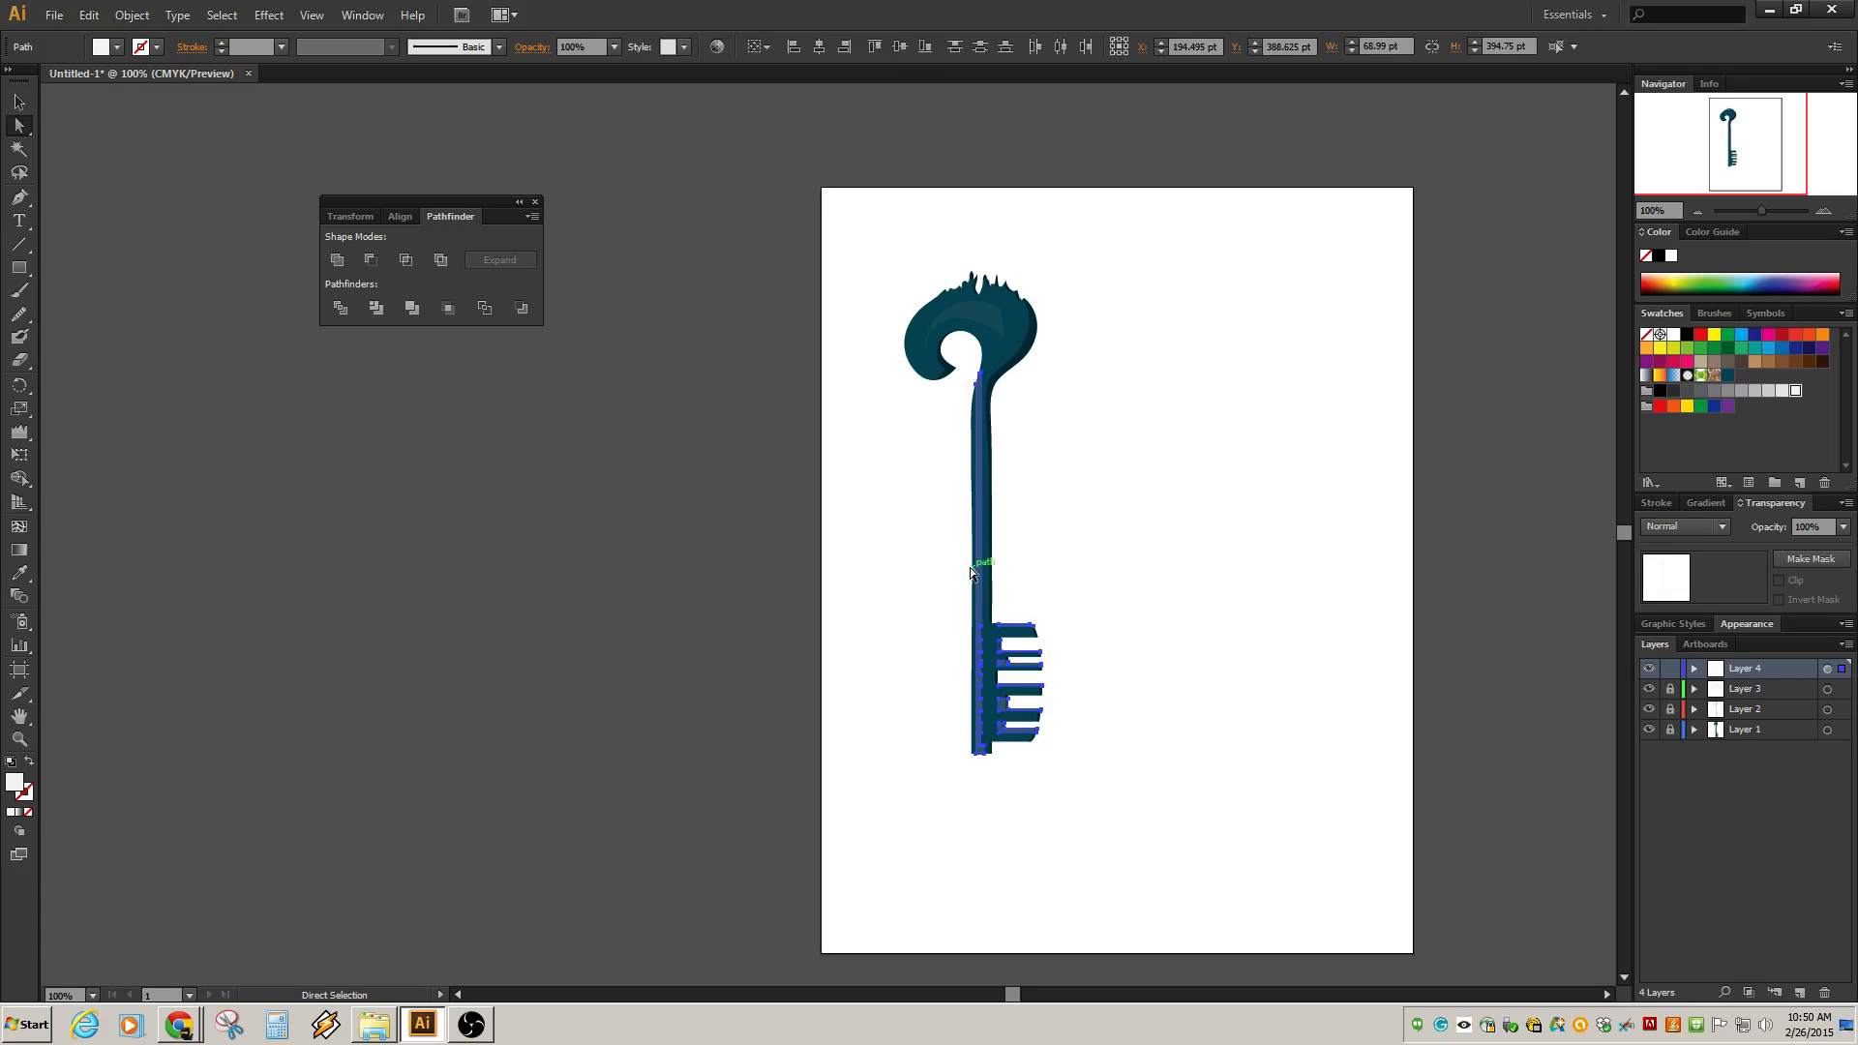
pyautogui.moveTo(1669, 690); pyautogui.dragTo(1676, 733)
pyautogui.click(1283, 694)
pyautogui.moveTo(849, 229); pyautogui.dragTo(1120, 830)
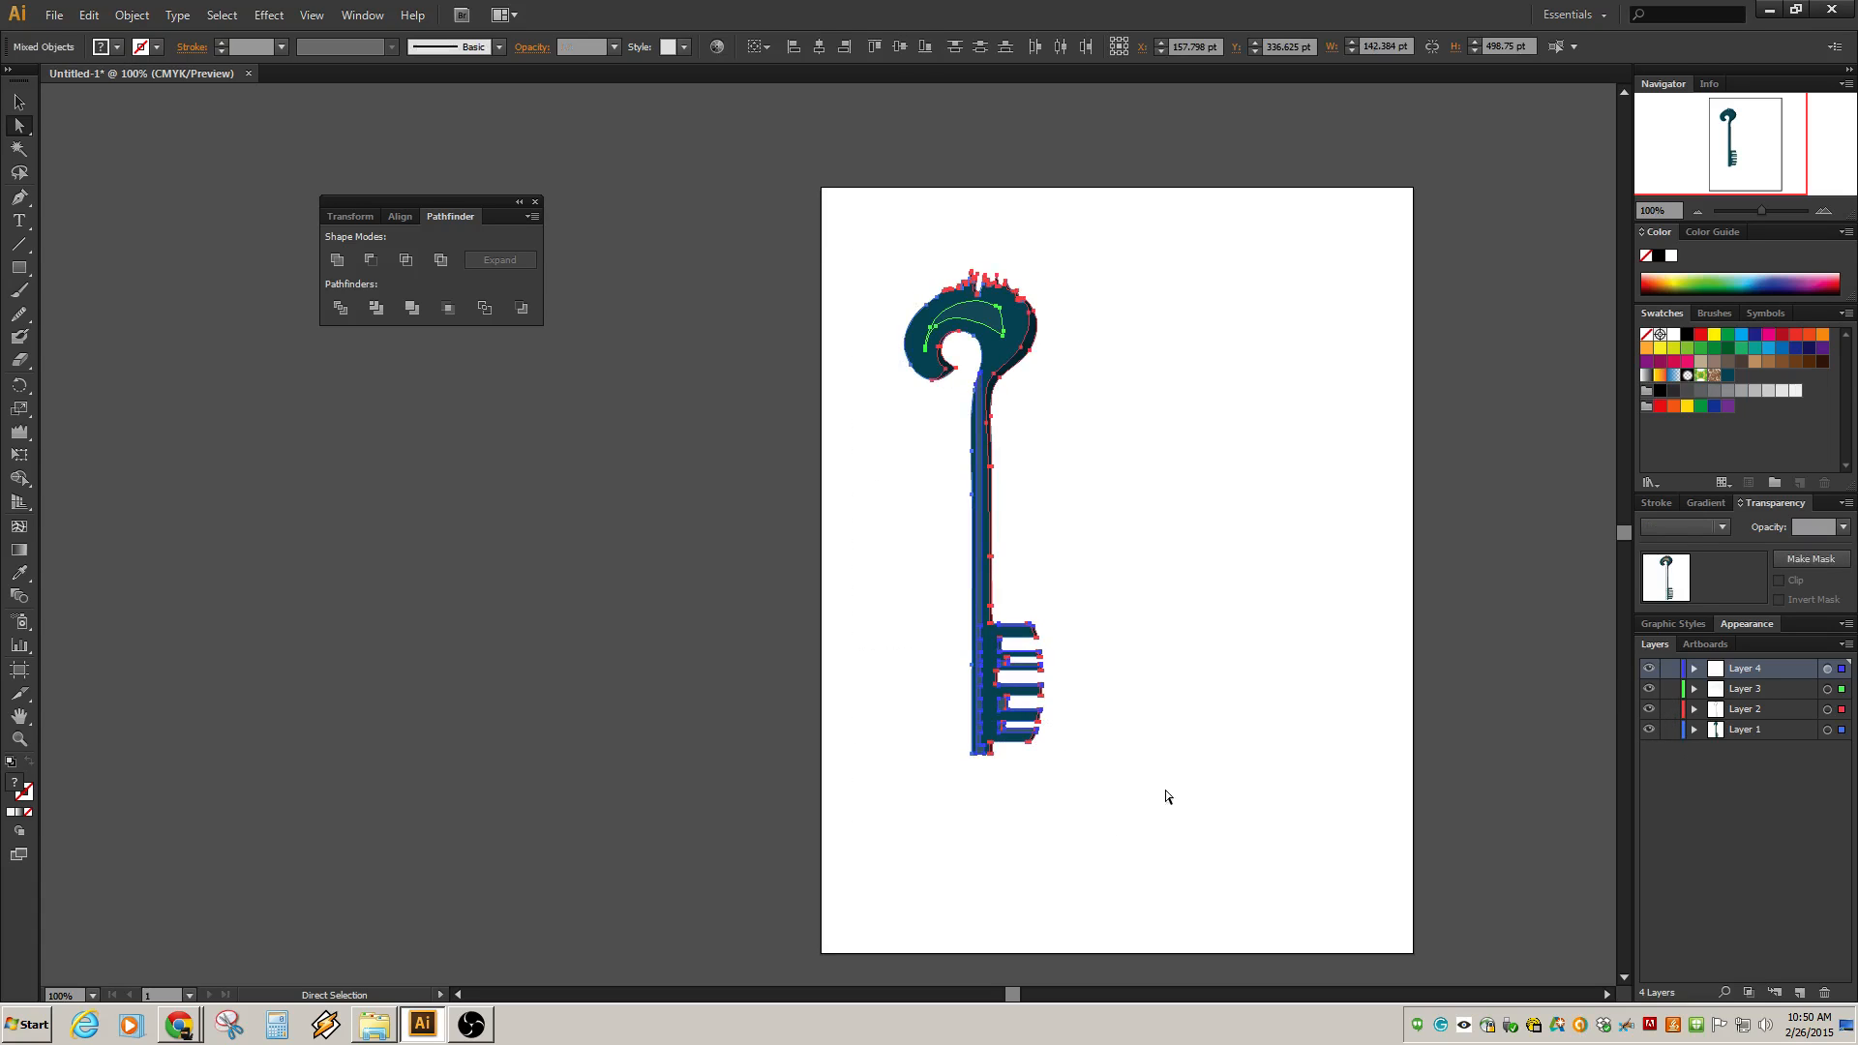
pyautogui.click(143, 17)
pyautogui.moveTo(88, 16)
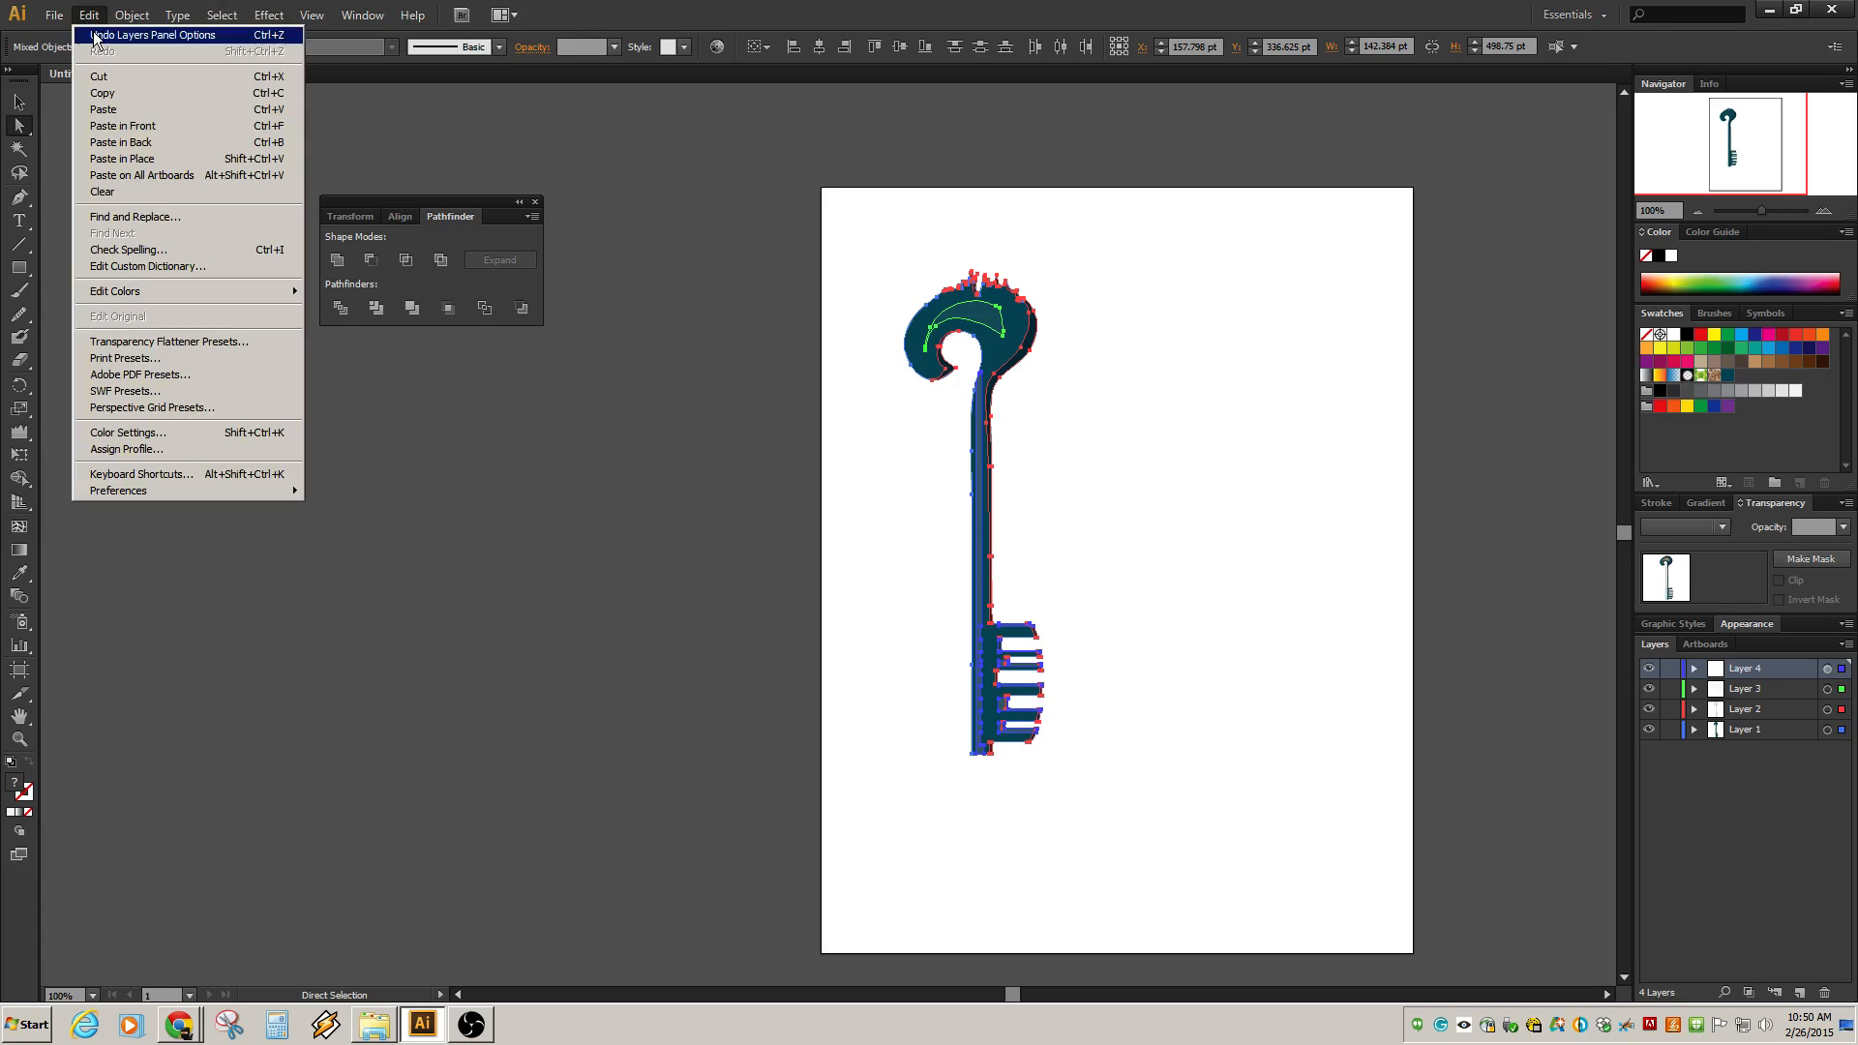
pyautogui.moveTo(147, 293)
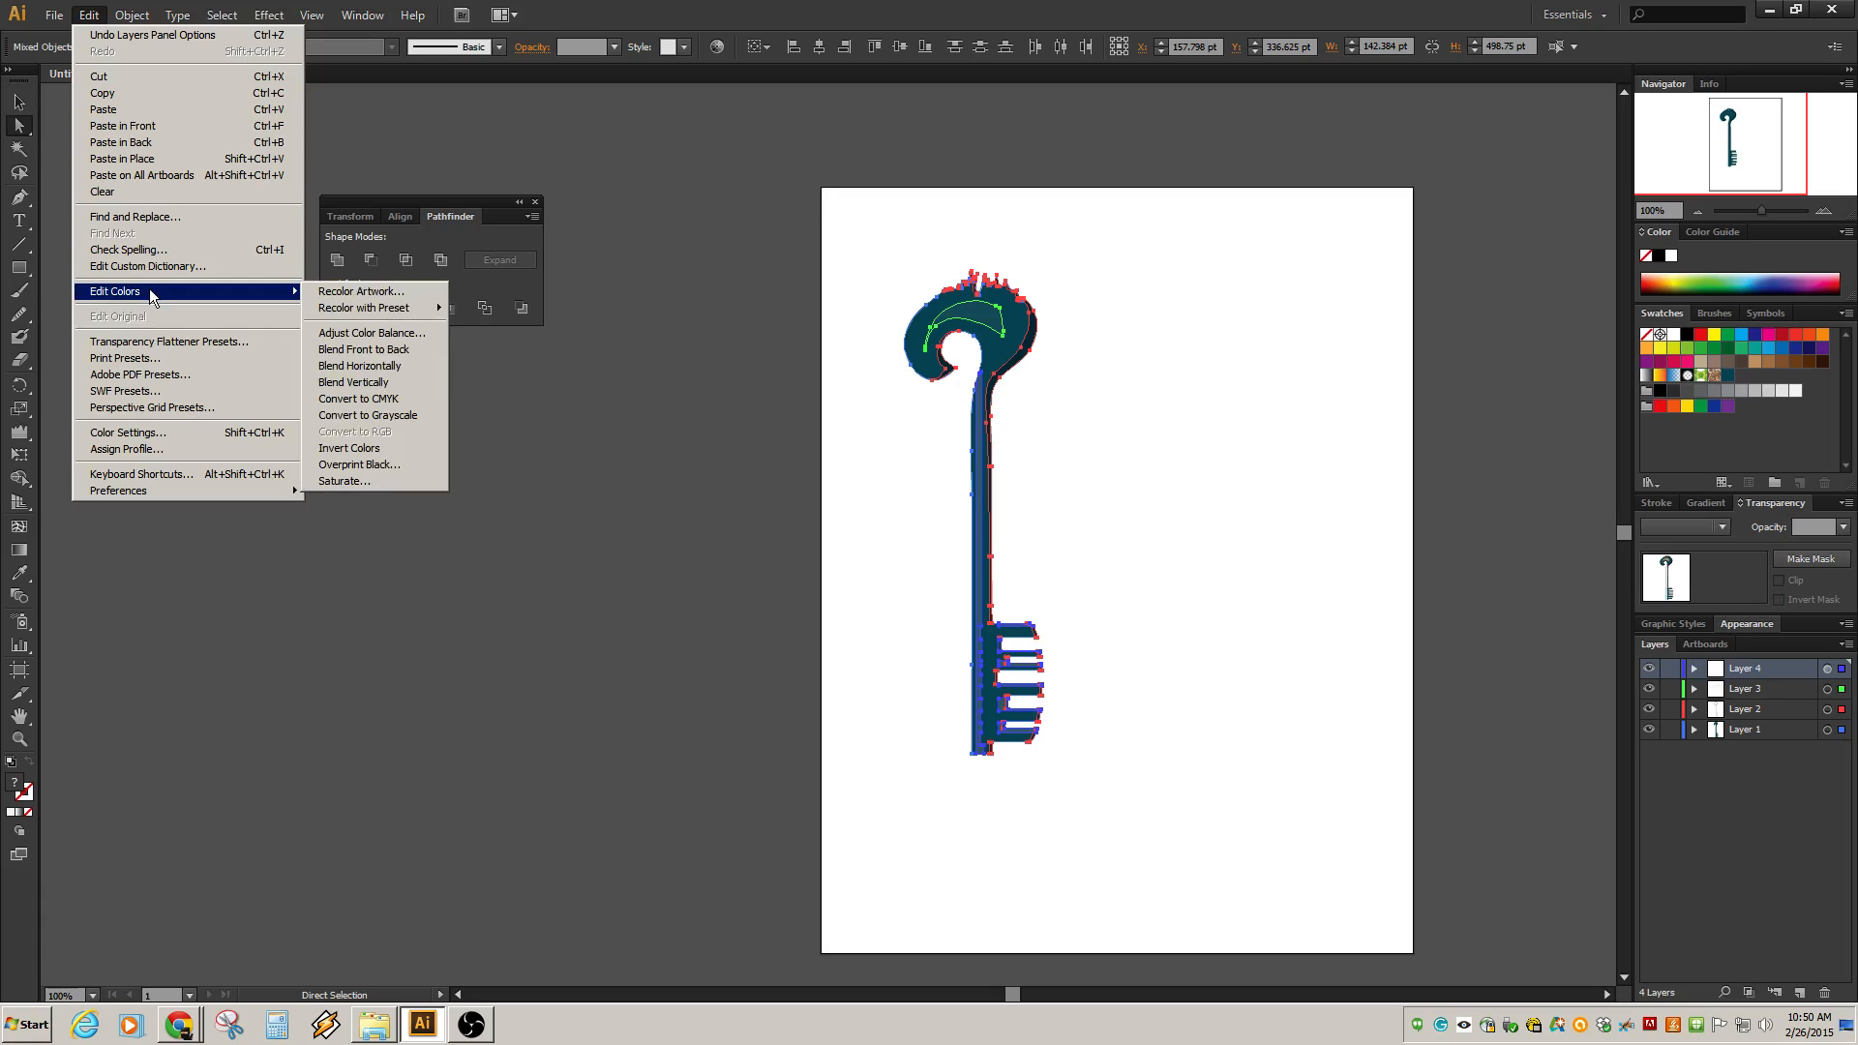
pyautogui.click(372, 333)
pyautogui.moveTo(1308, 110); pyautogui.dragTo(1348, 114)
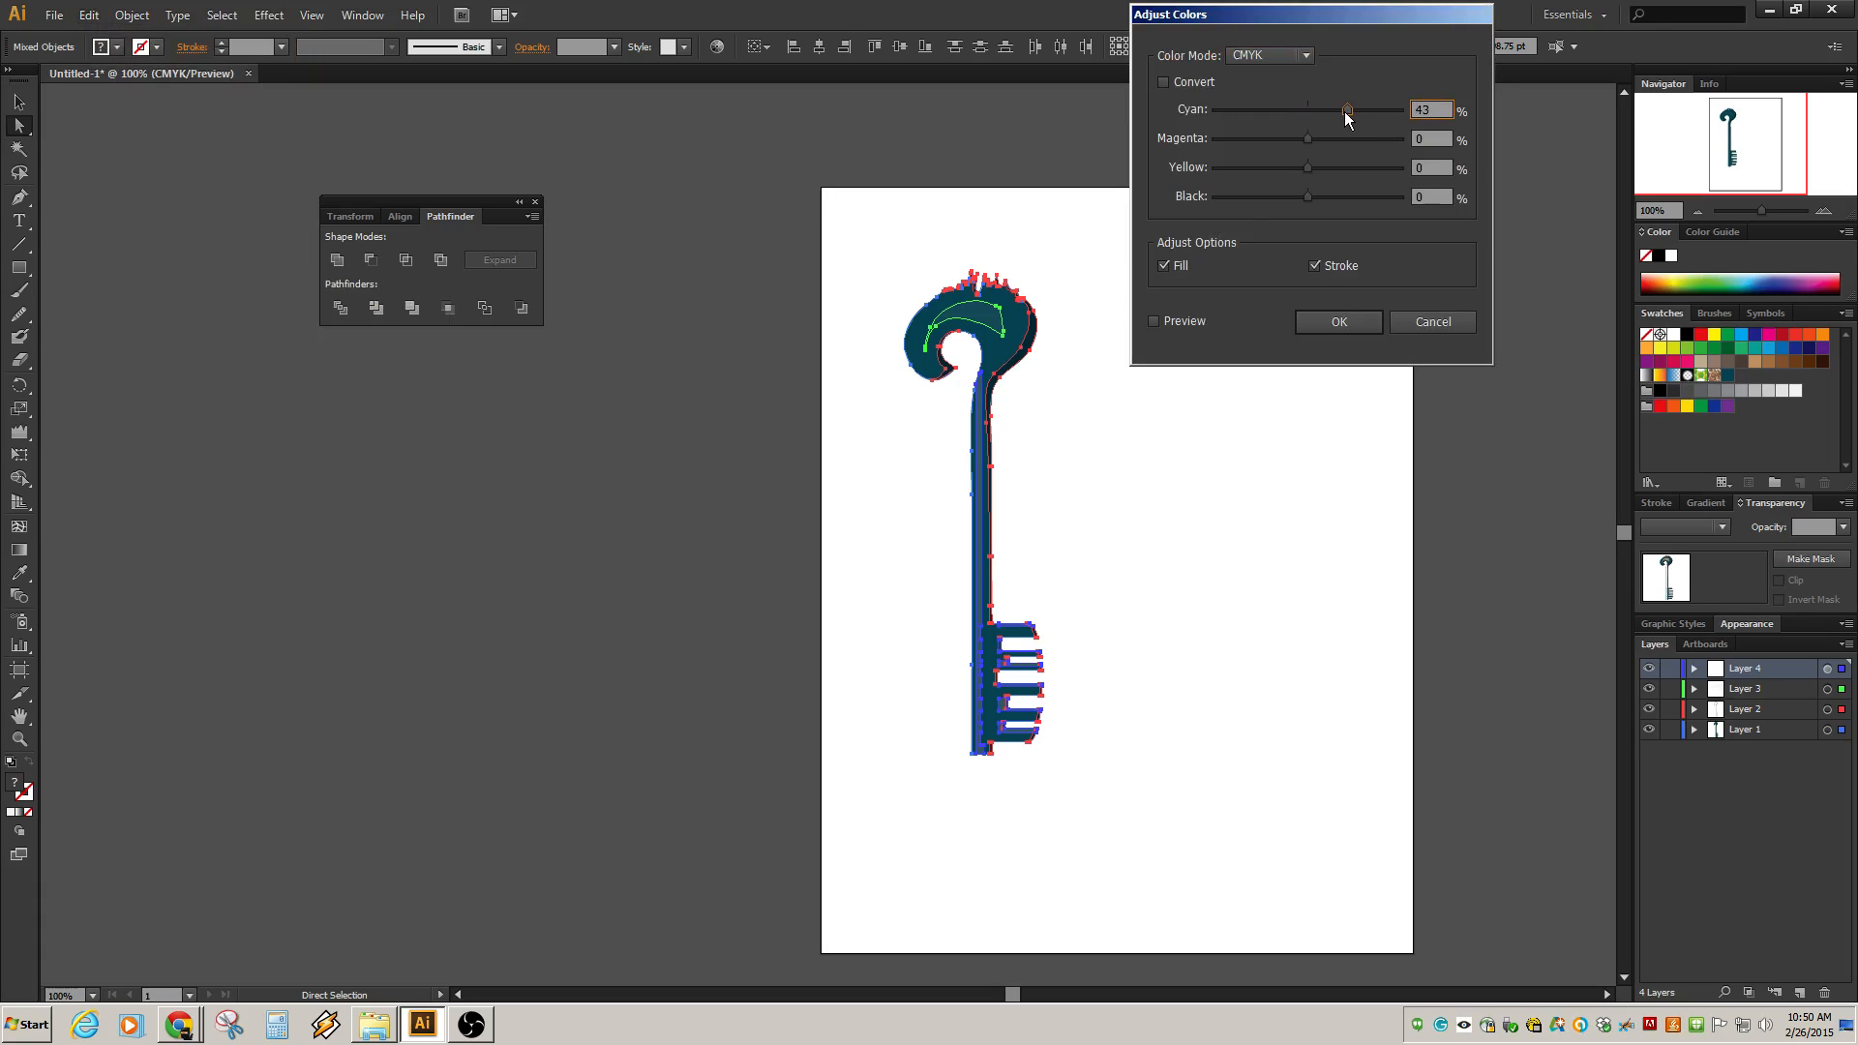
pyautogui.click(1154, 322)
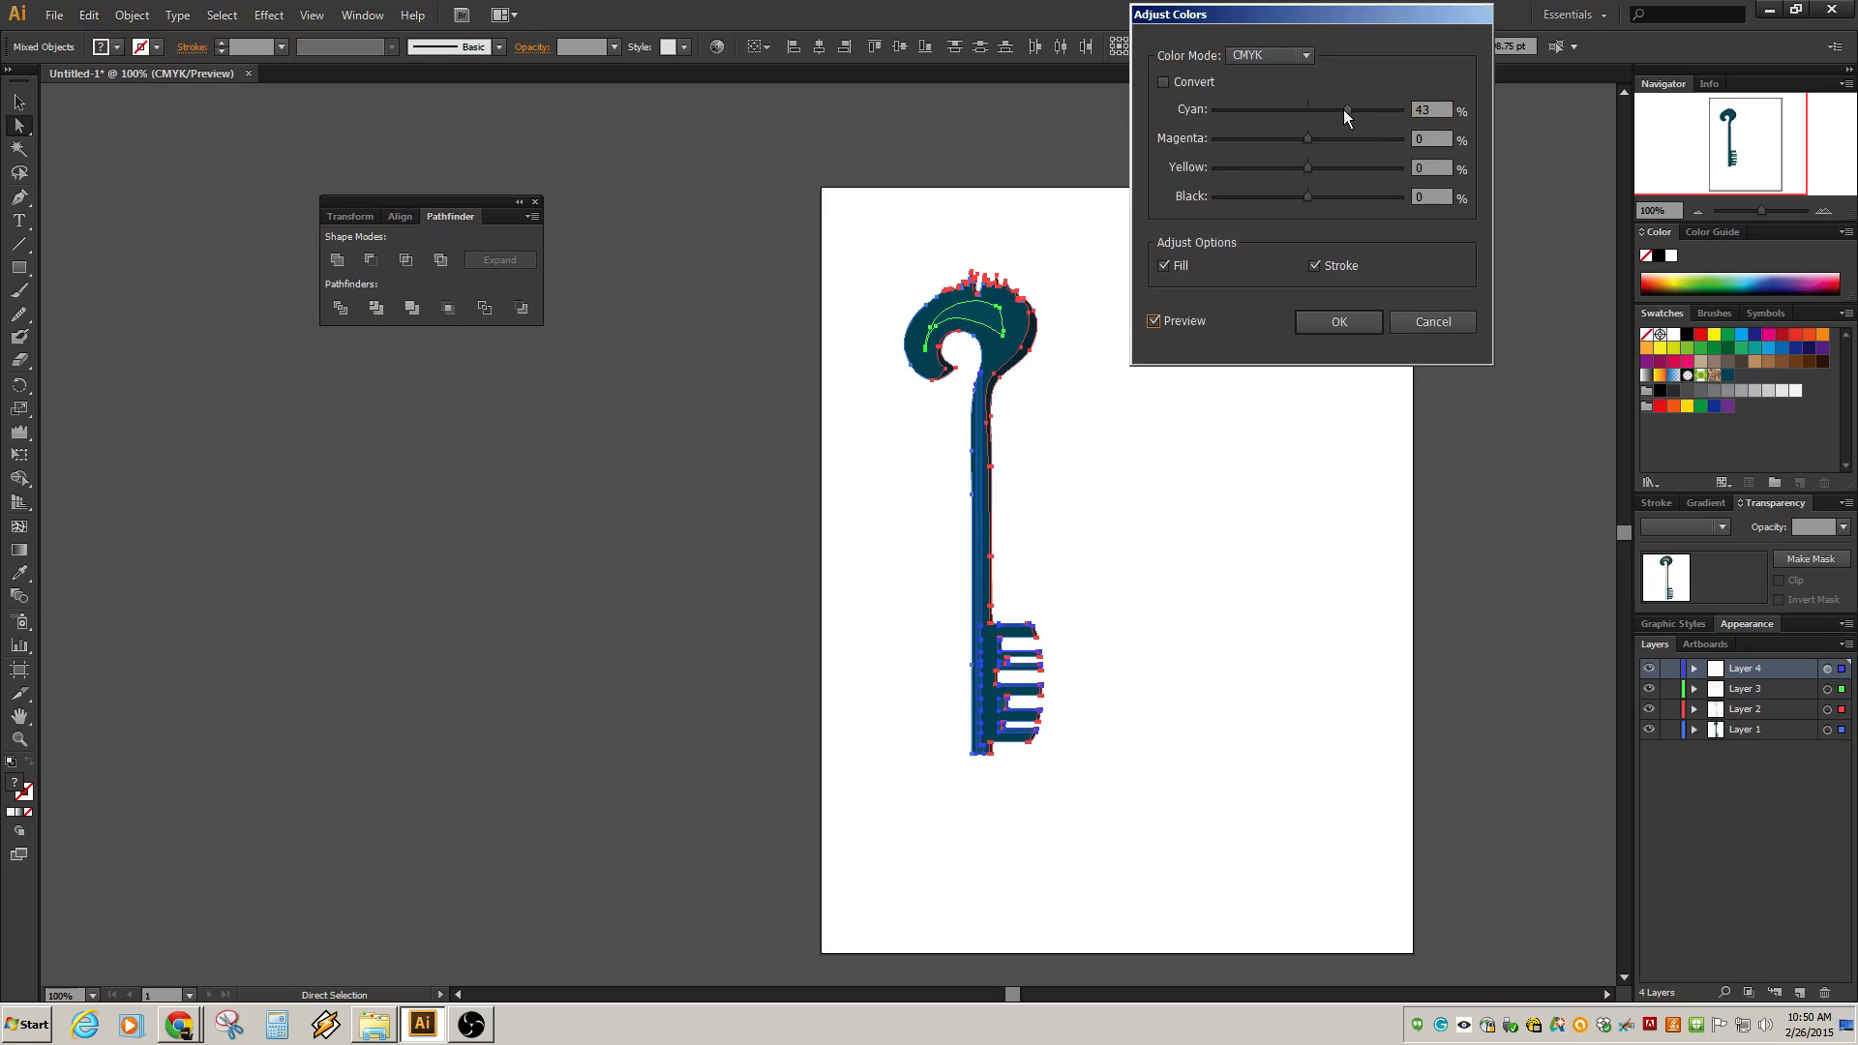
pyautogui.moveTo(1345, 109)
pyautogui.mouseDown()
pyautogui.moveTo(1237, 114)
pyautogui.moveTo(1382, 126)
pyautogui.moveTo(1302, 118)
pyautogui.mouseUp()
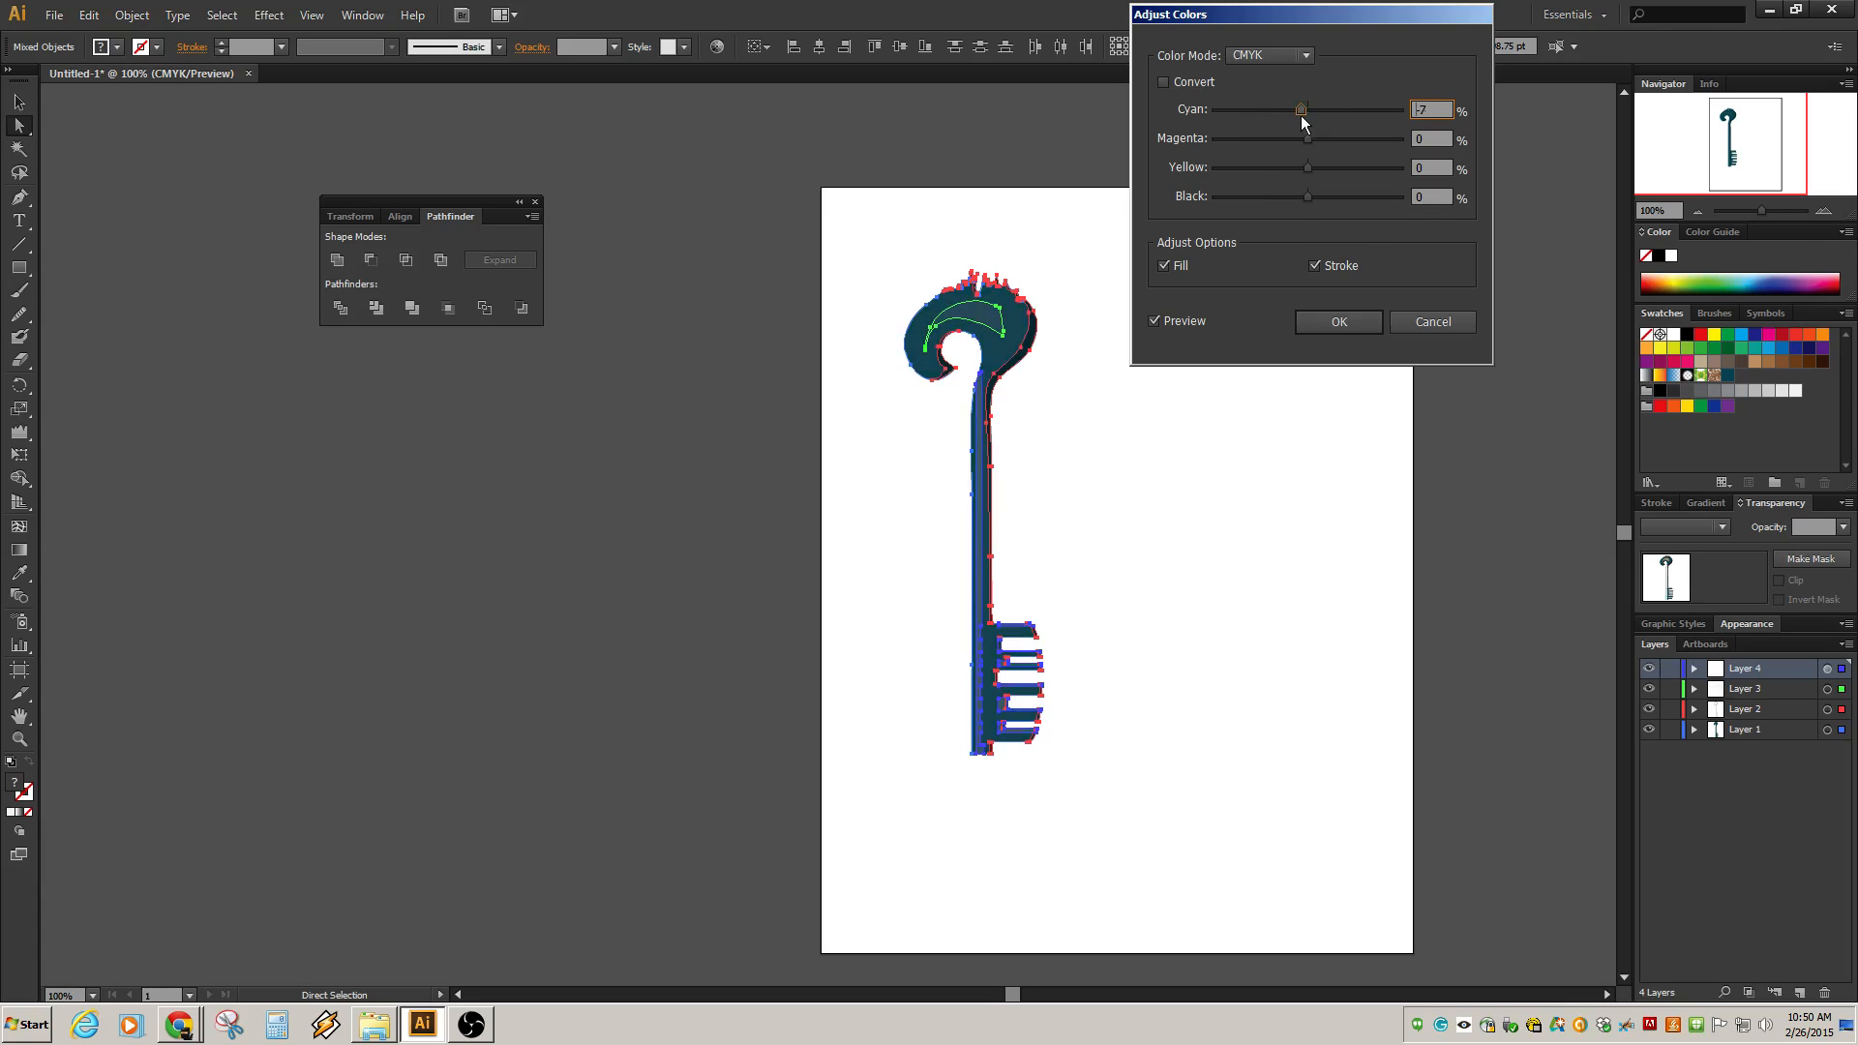
pyautogui.moveTo(1309, 196)
pyautogui.mouseDown()
pyautogui.moveTo(1327, 196)
pyautogui.moveTo(1253, 200)
pyautogui.moveTo(1306, 198)
pyautogui.mouseUp()
pyautogui.click(1313, 270)
pyautogui.click(1313, 269)
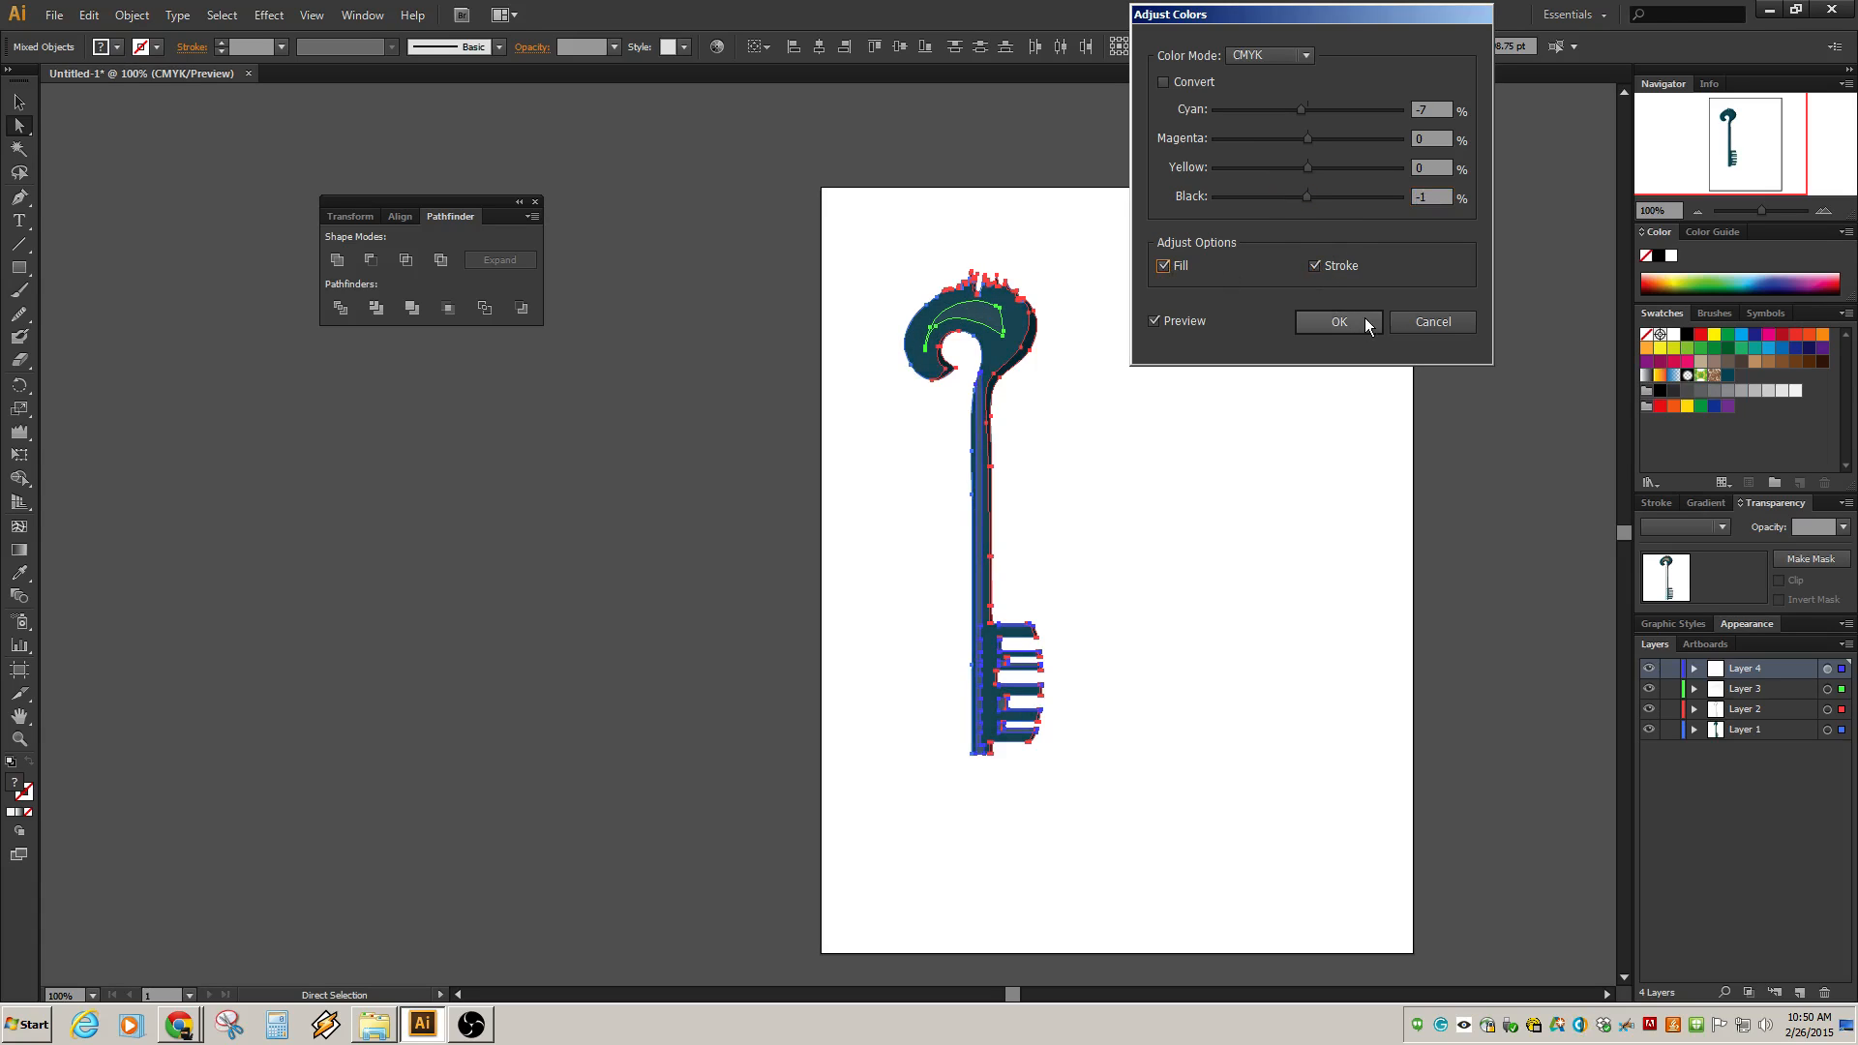
pyautogui.click(1330, 318)
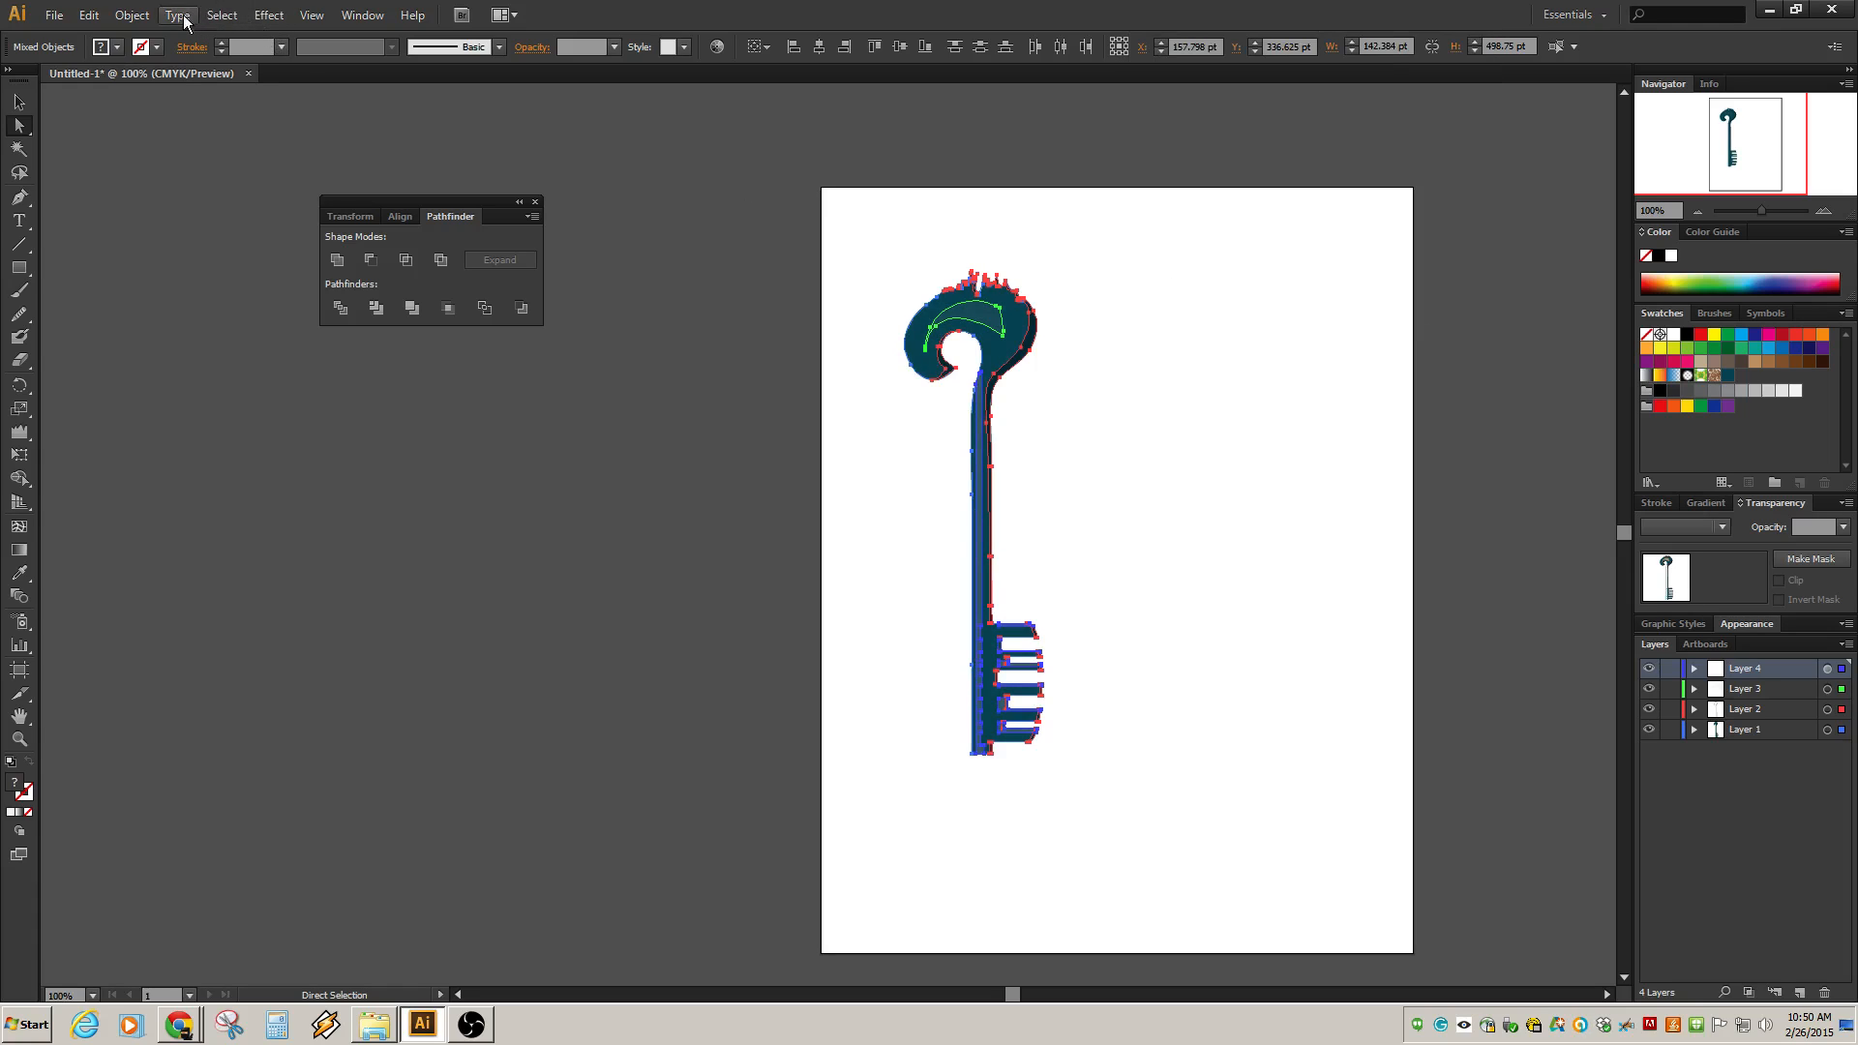
# Try recoloring the key artwork, raising the teal's brightness to 60 and shifting the tan color's hue to 74.
pyautogui.click(129, 17)
pyautogui.moveTo(88, 15)
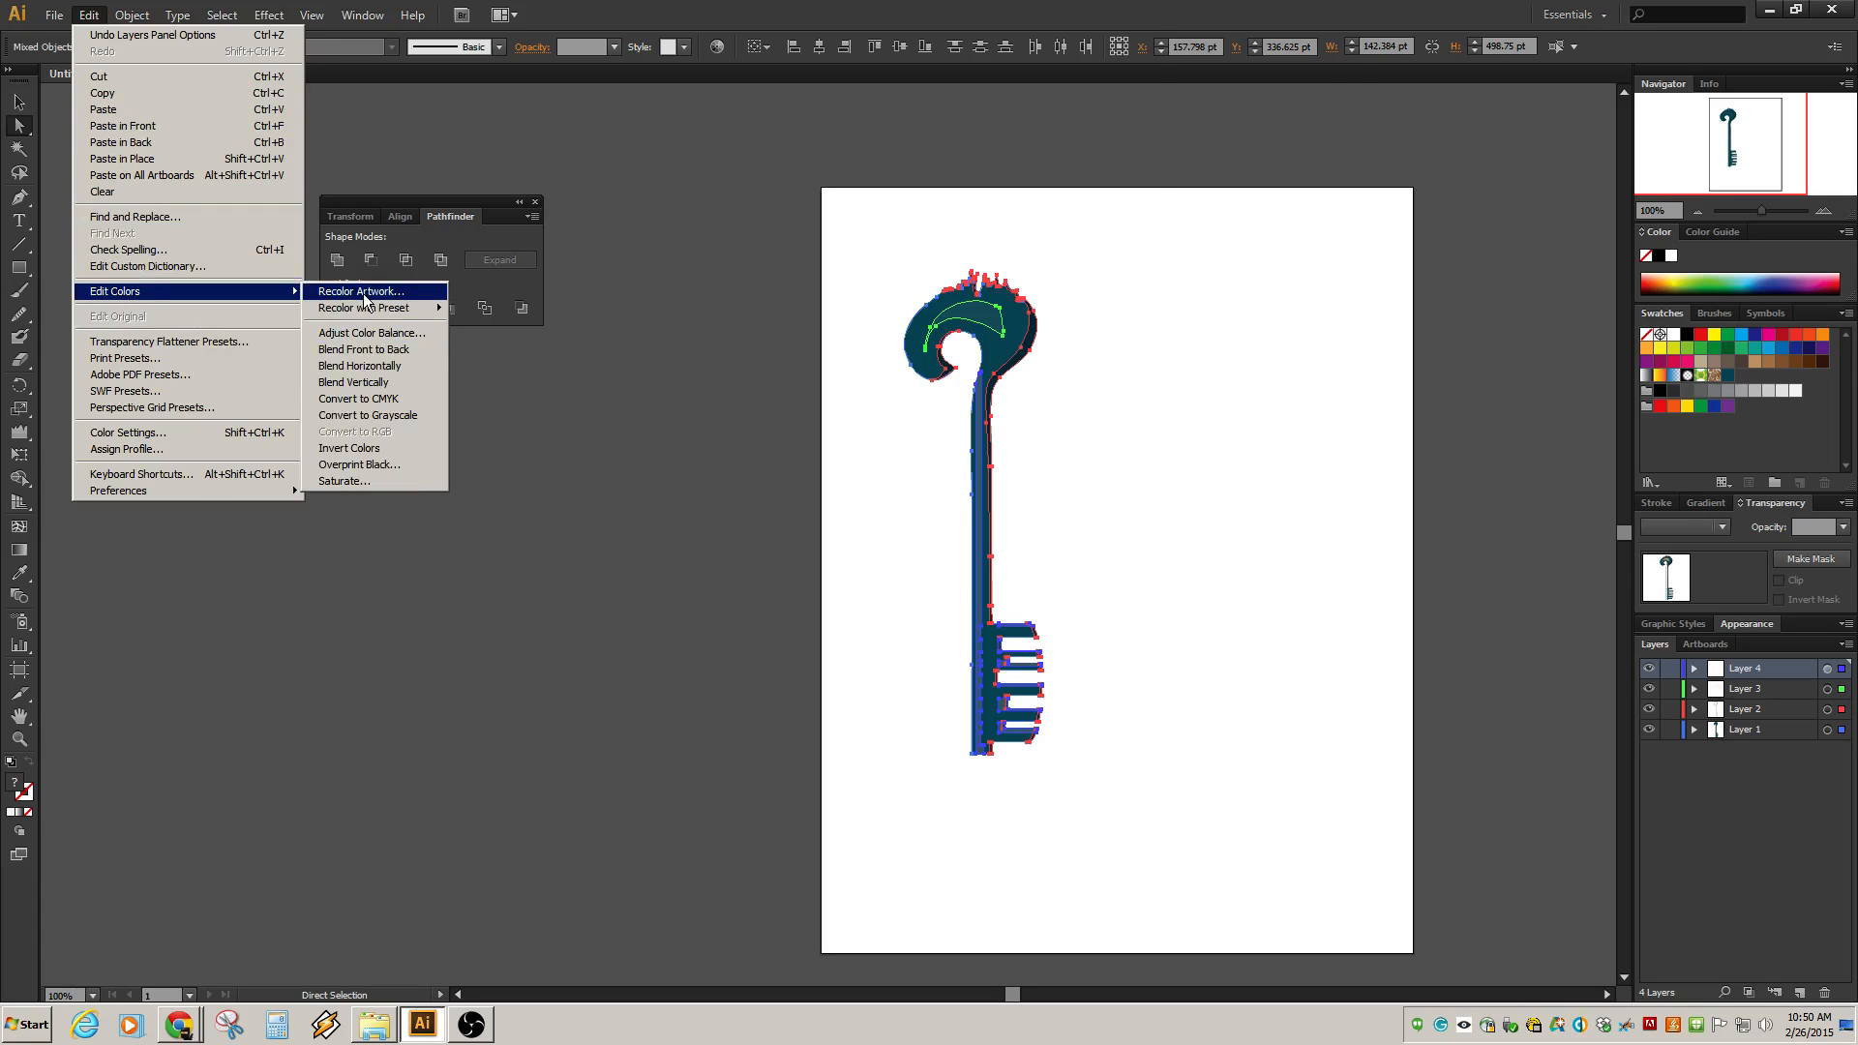
pyautogui.click(361, 291)
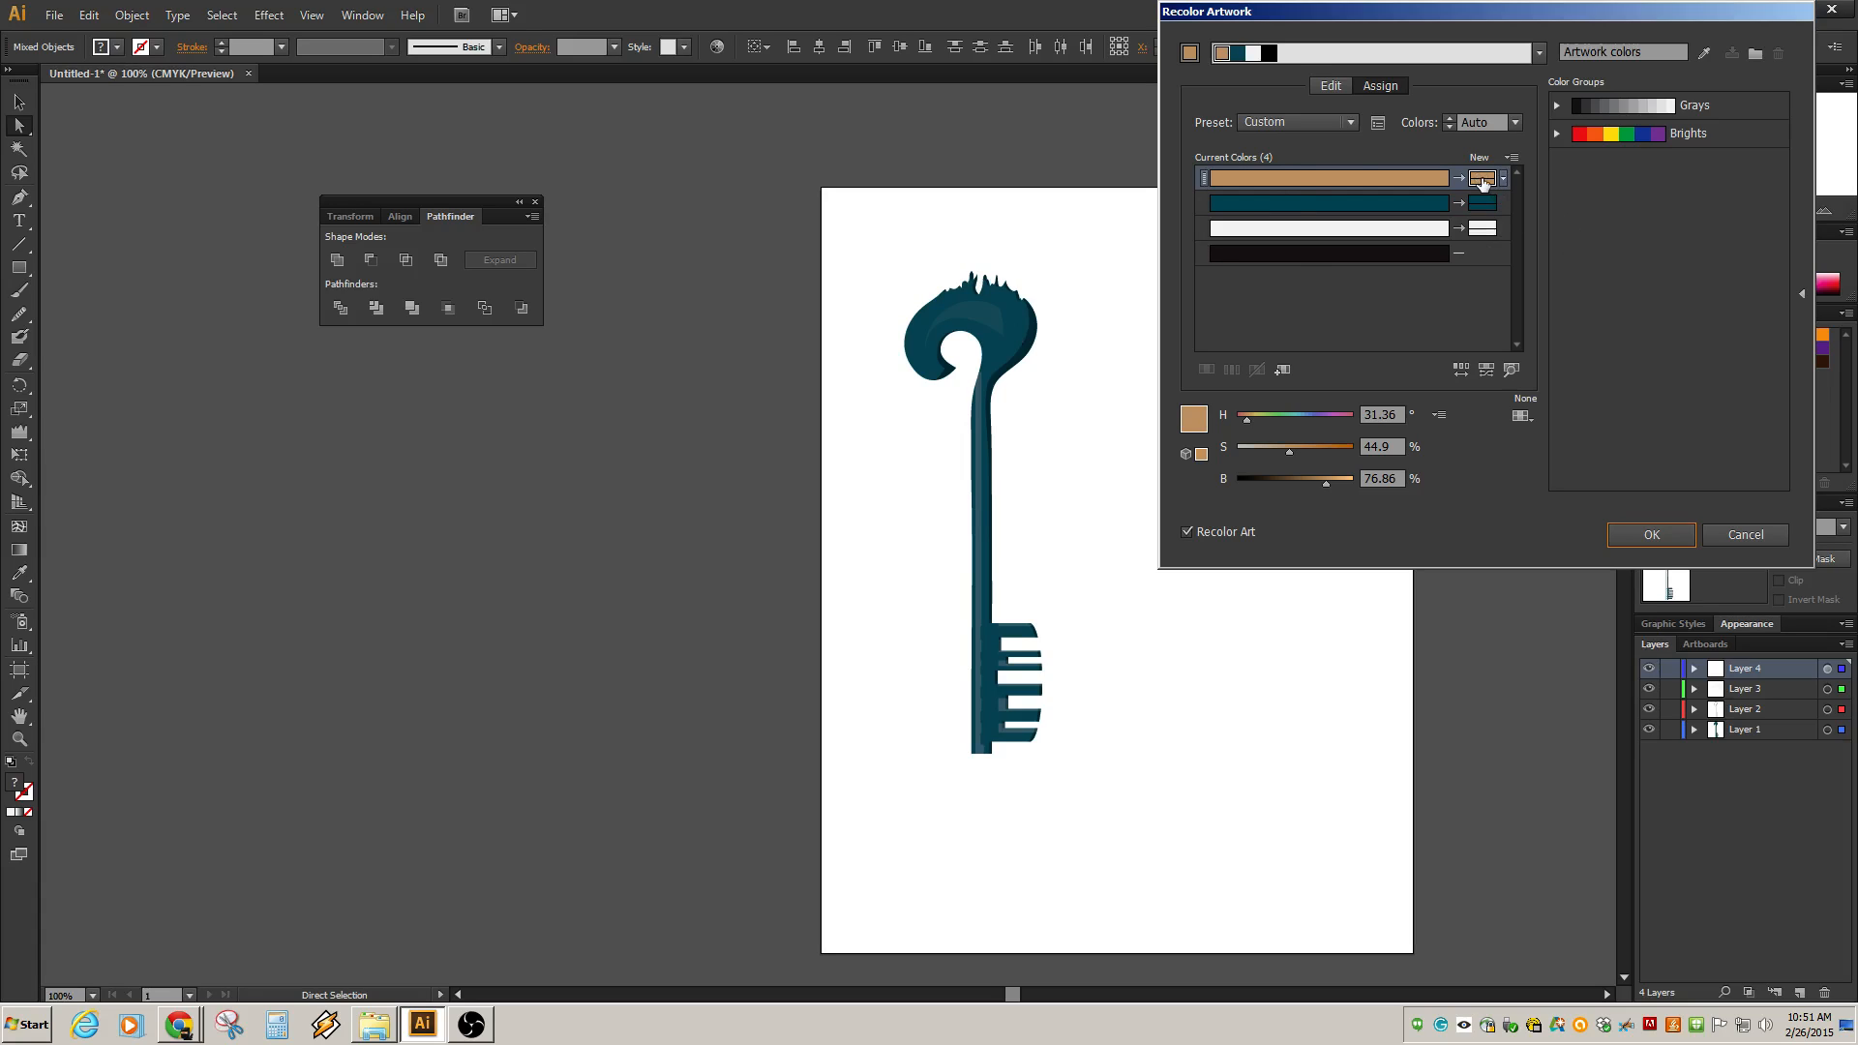
pyautogui.click(1430, 205)
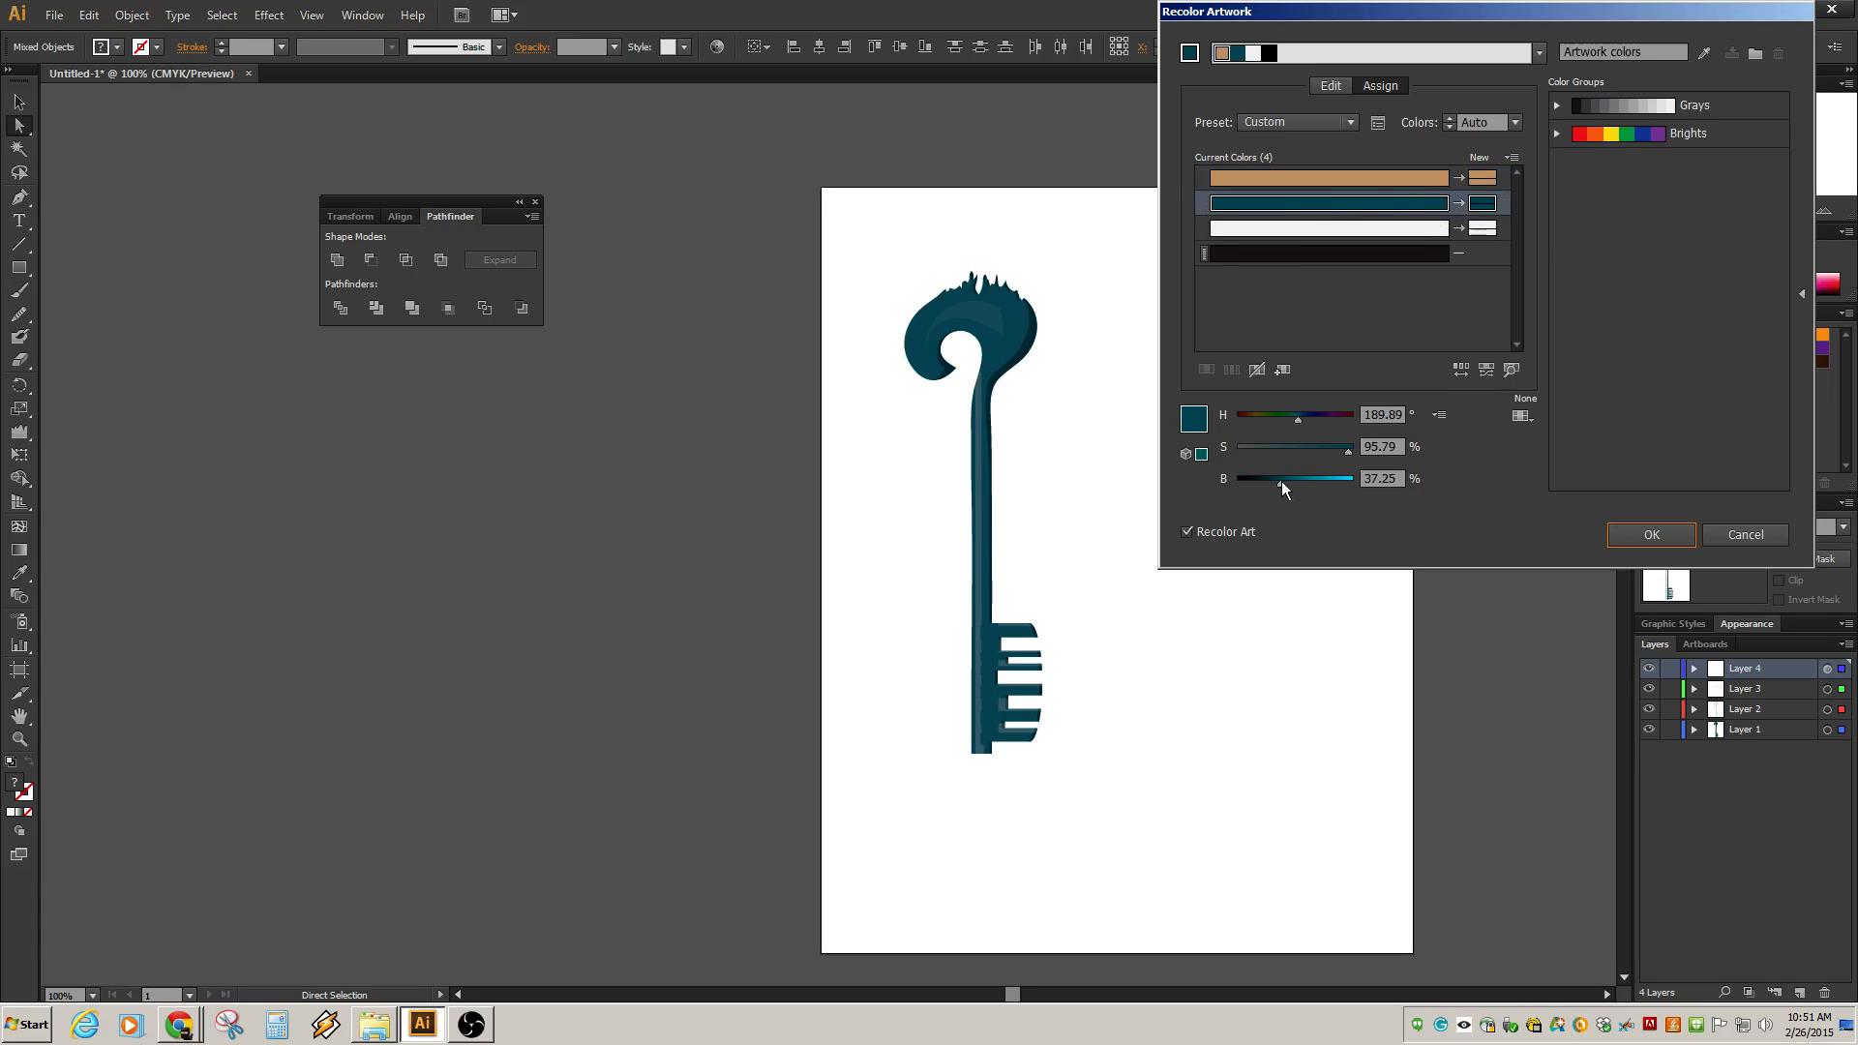
pyautogui.moveTo(1281, 480); pyautogui.dragTo(1303, 482)
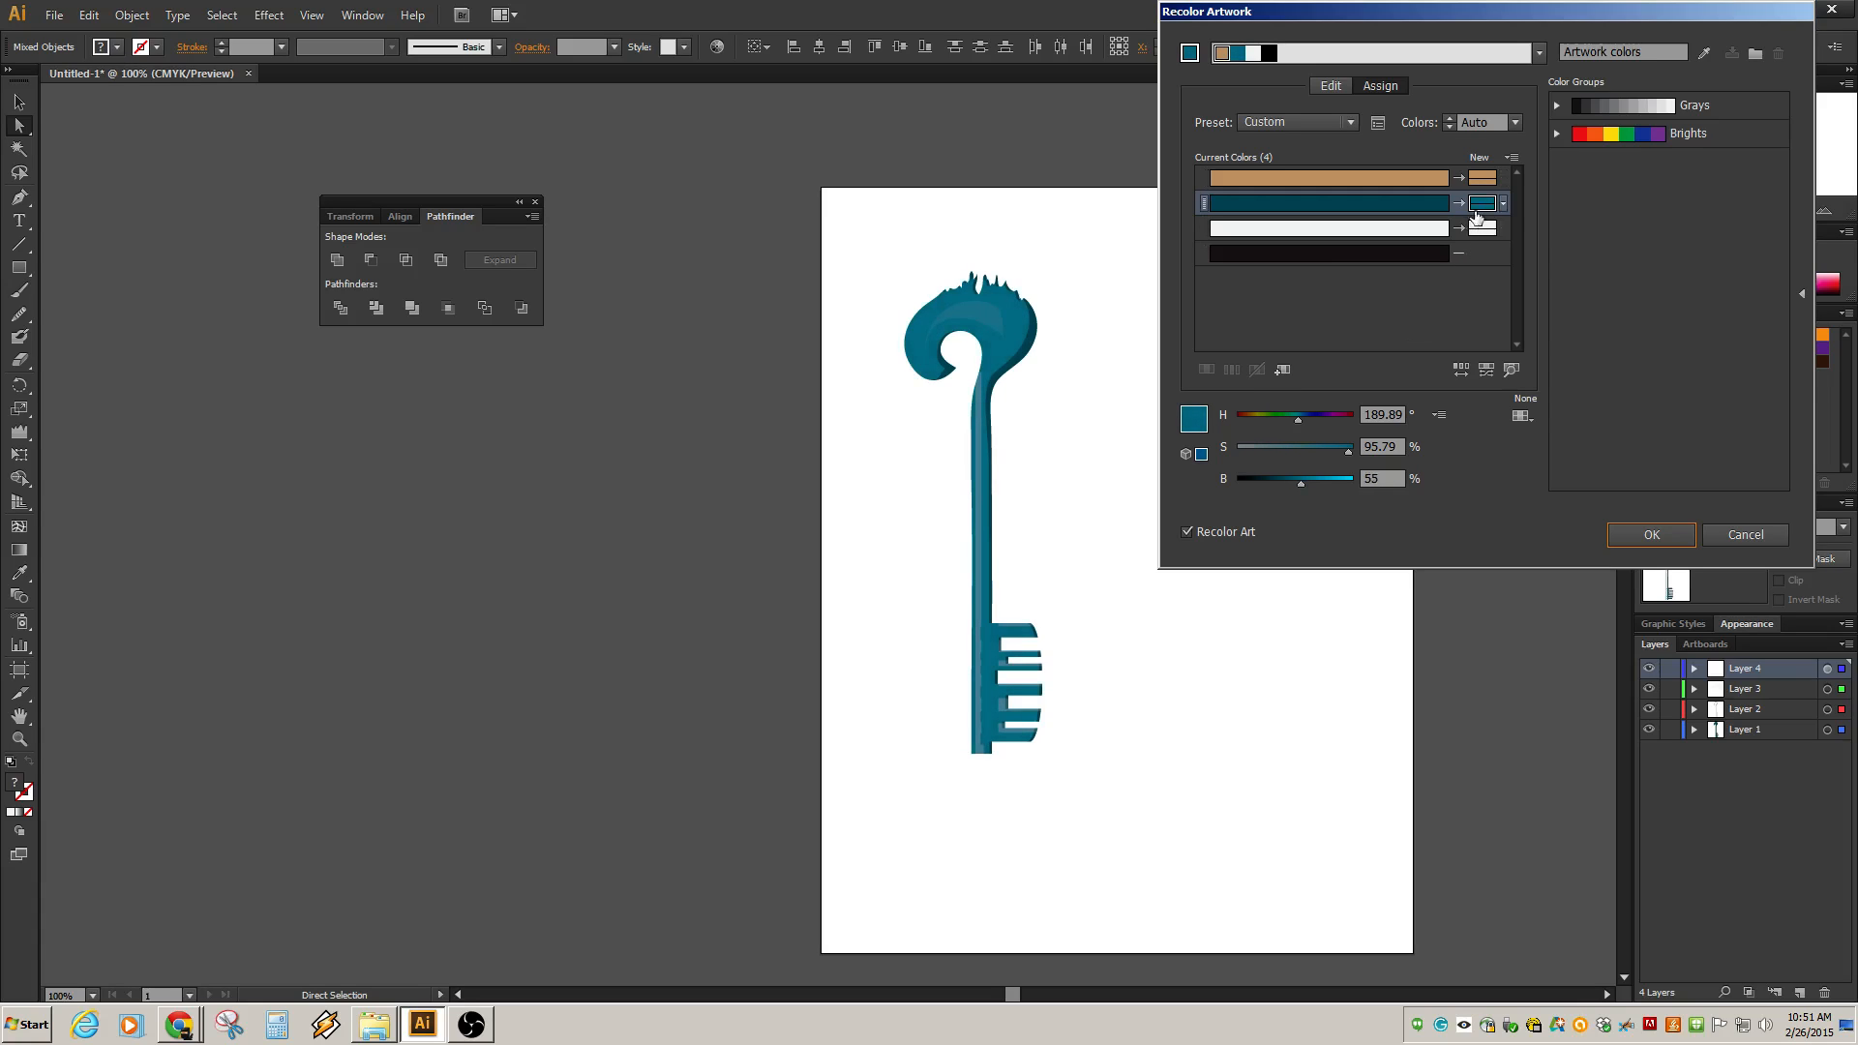
pyautogui.moveTo(1301, 482); pyautogui.dragTo(1306, 484)
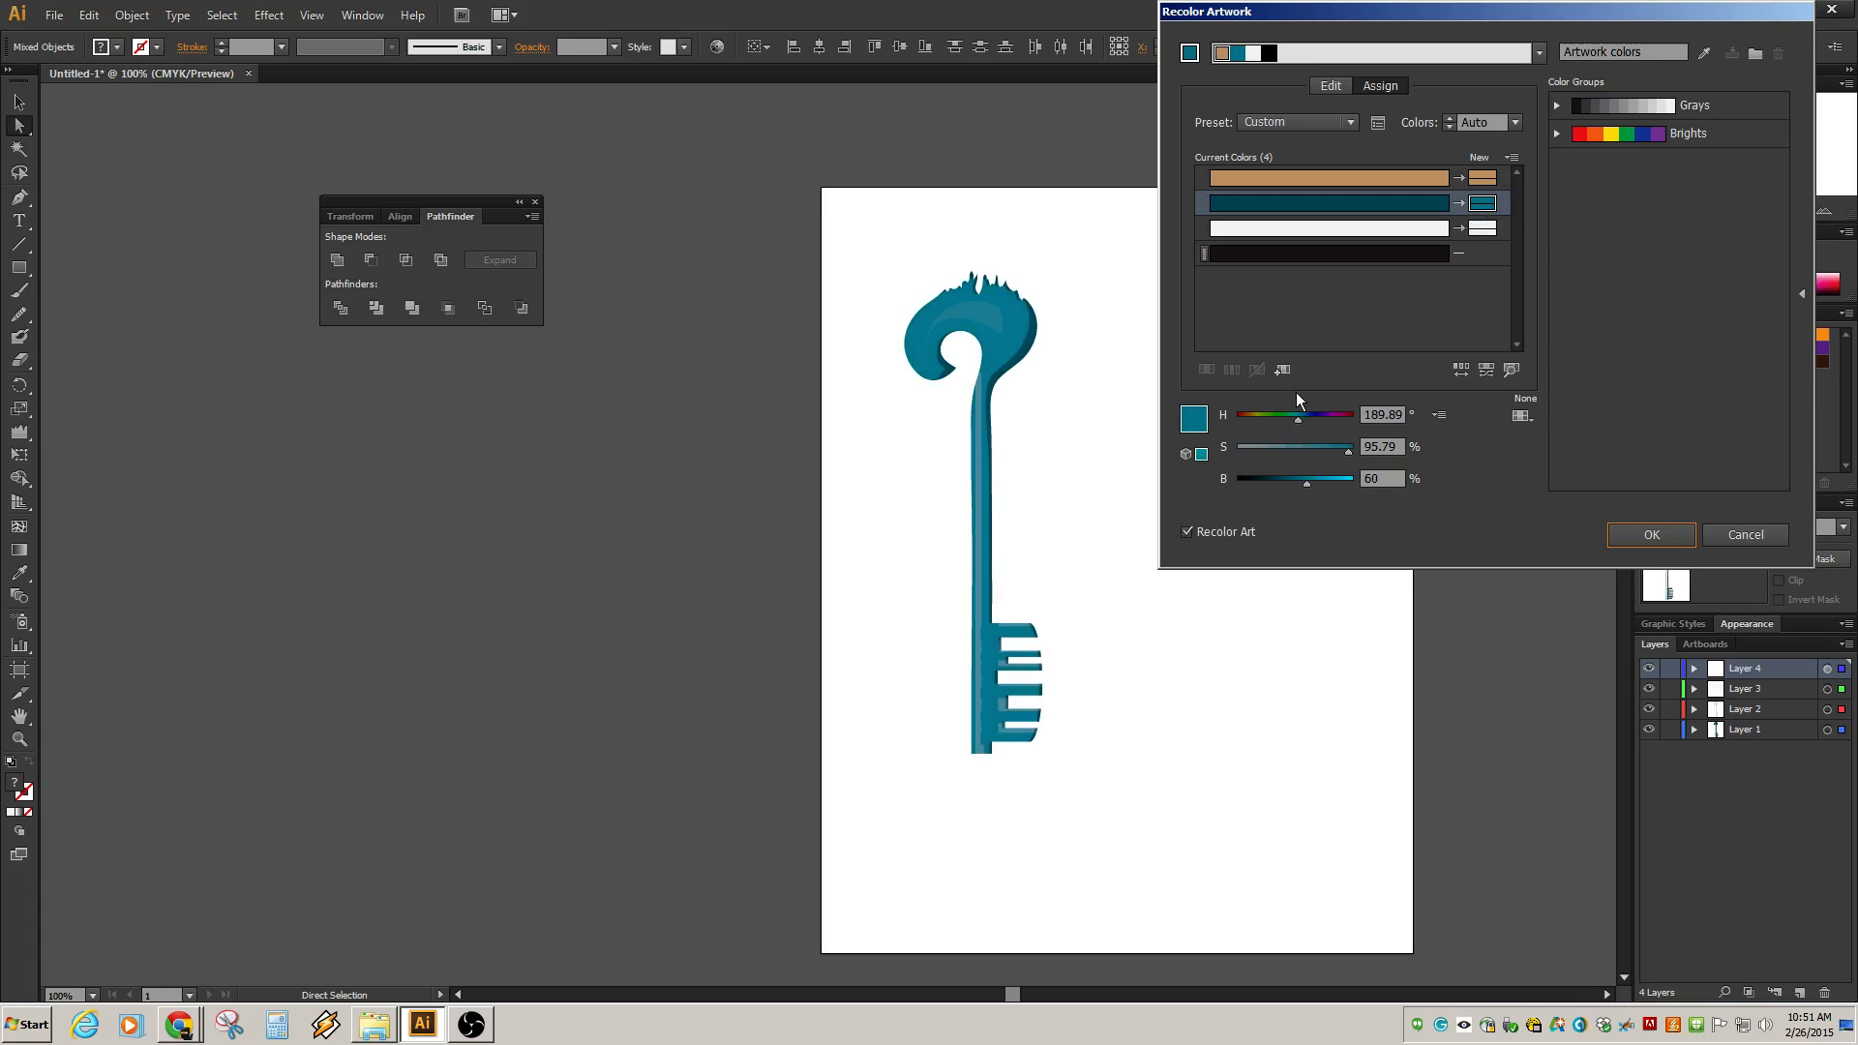
pyautogui.moveTo(1307, 416)
pyautogui.mouseDown()
pyautogui.moveTo(1263, 421)
pyautogui.moveTo(1298, 428)
pyautogui.mouseUp()
pyautogui.click(1496, 237)
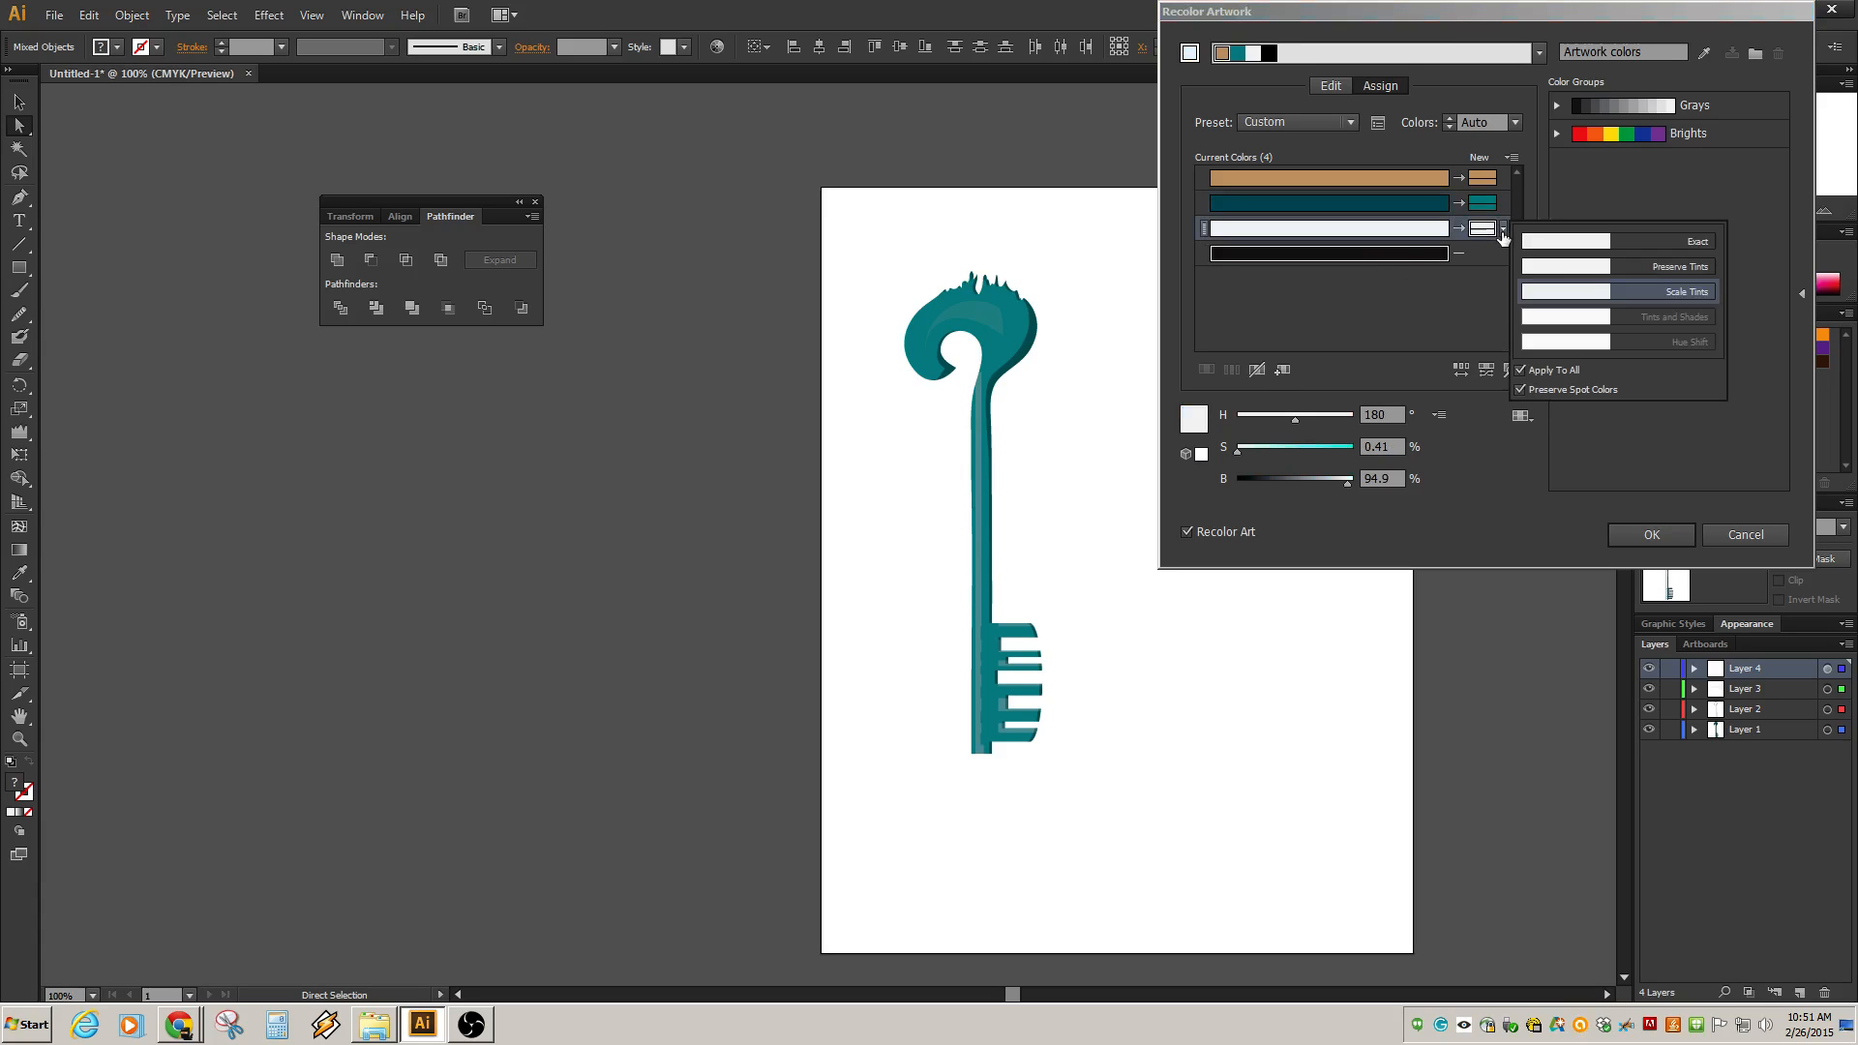
pyautogui.click(1241, 451)
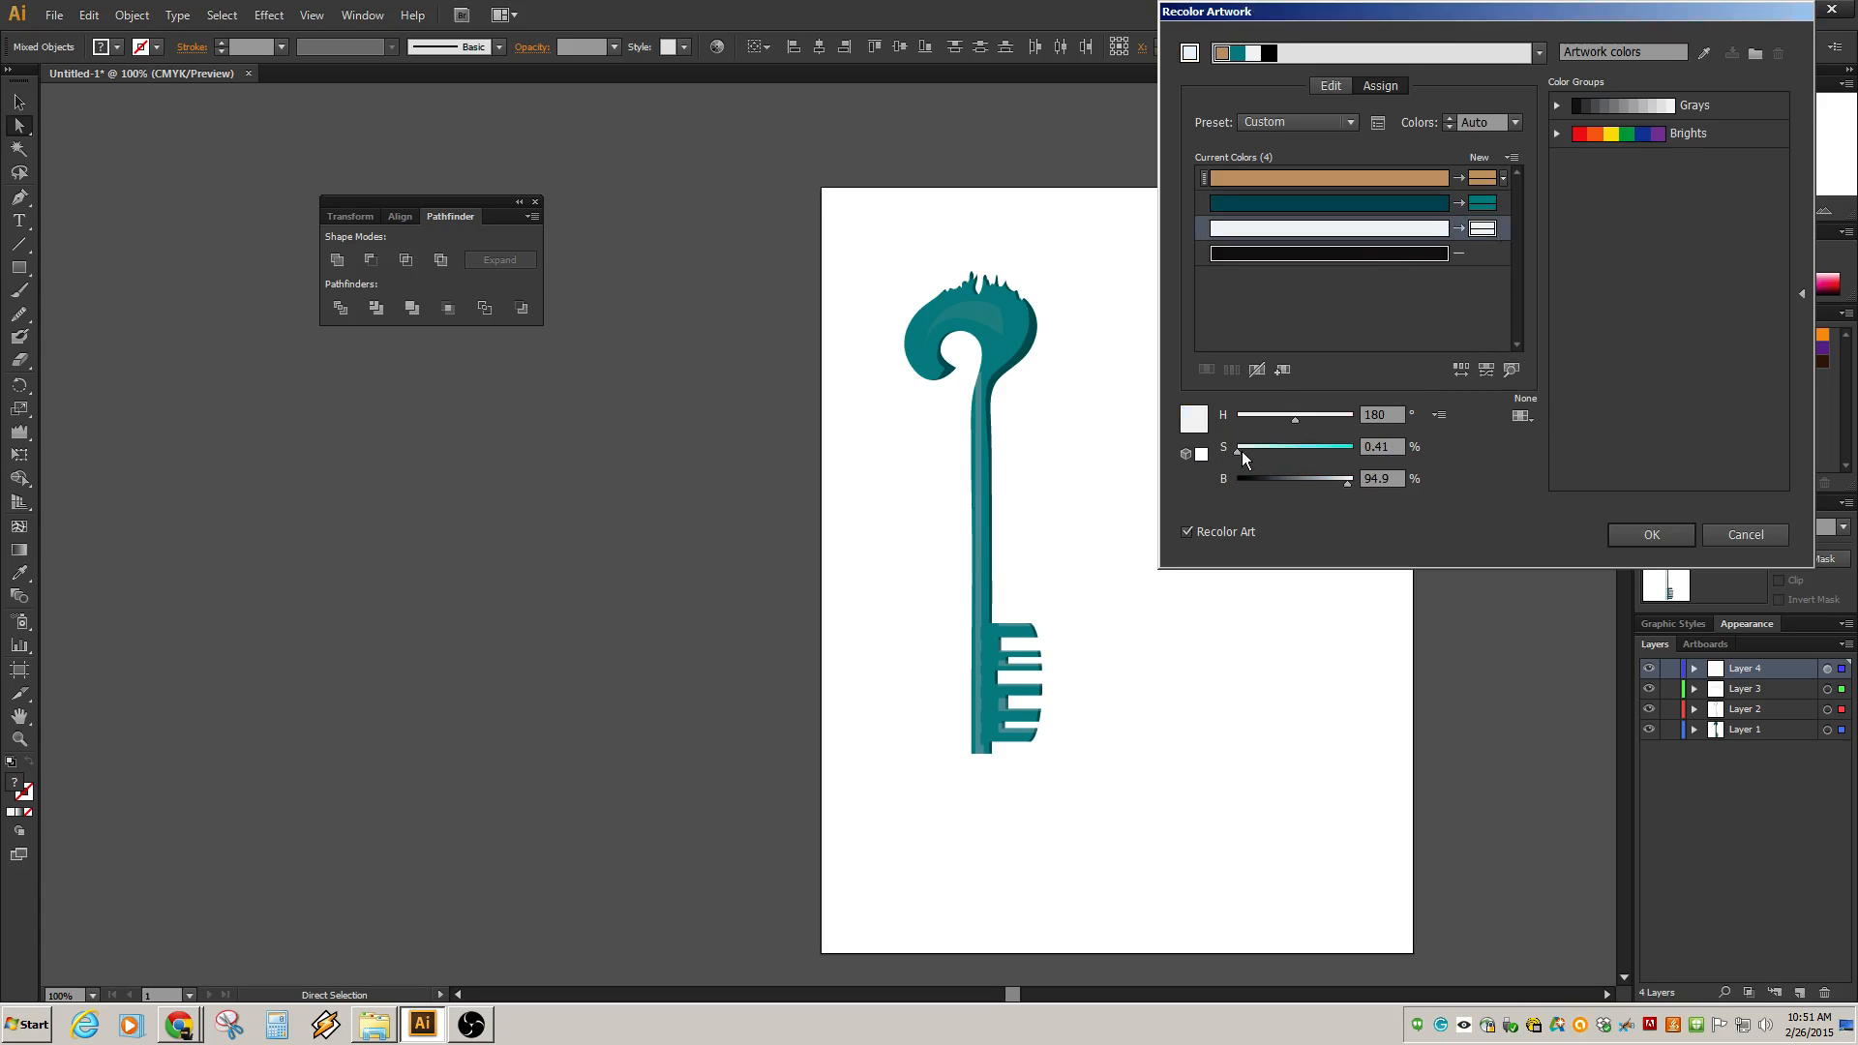
pyautogui.moveTo(1241, 450)
pyautogui.mouseDown()
pyautogui.moveTo(1331, 450)
pyautogui.moveTo(1217, 456)
pyautogui.mouseUp()
pyautogui.click(1482, 192)
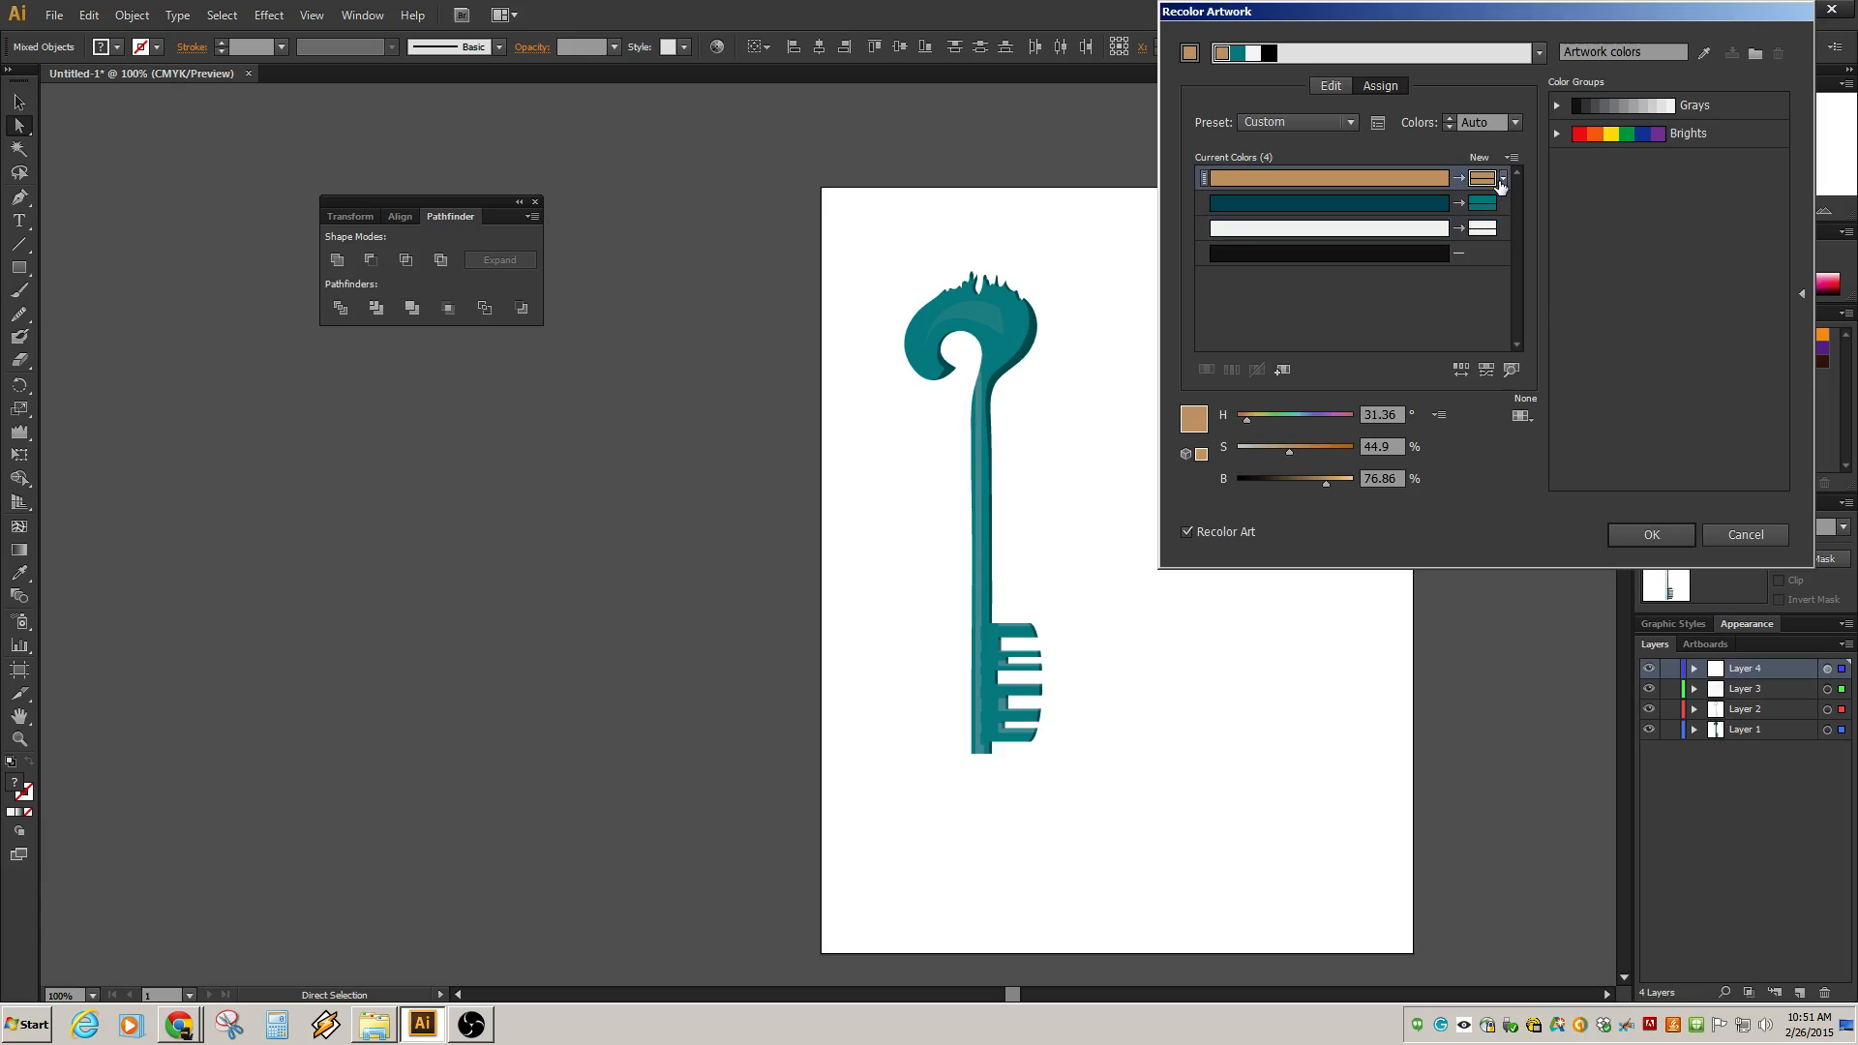
pyautogui.click(1504, 180)
pyautogui.click(1507, 197)
pyautogui.moveTo(1251, 422)
pyautogui.mouseDown()
pyautogui.moveTo(1314, 420)
pyautogui.moveTo(1209, 428)
pyautogui.moveTo(1347, 416)
pyautogui.moveTo(1263, 422)
pyautogui.mouseUp()
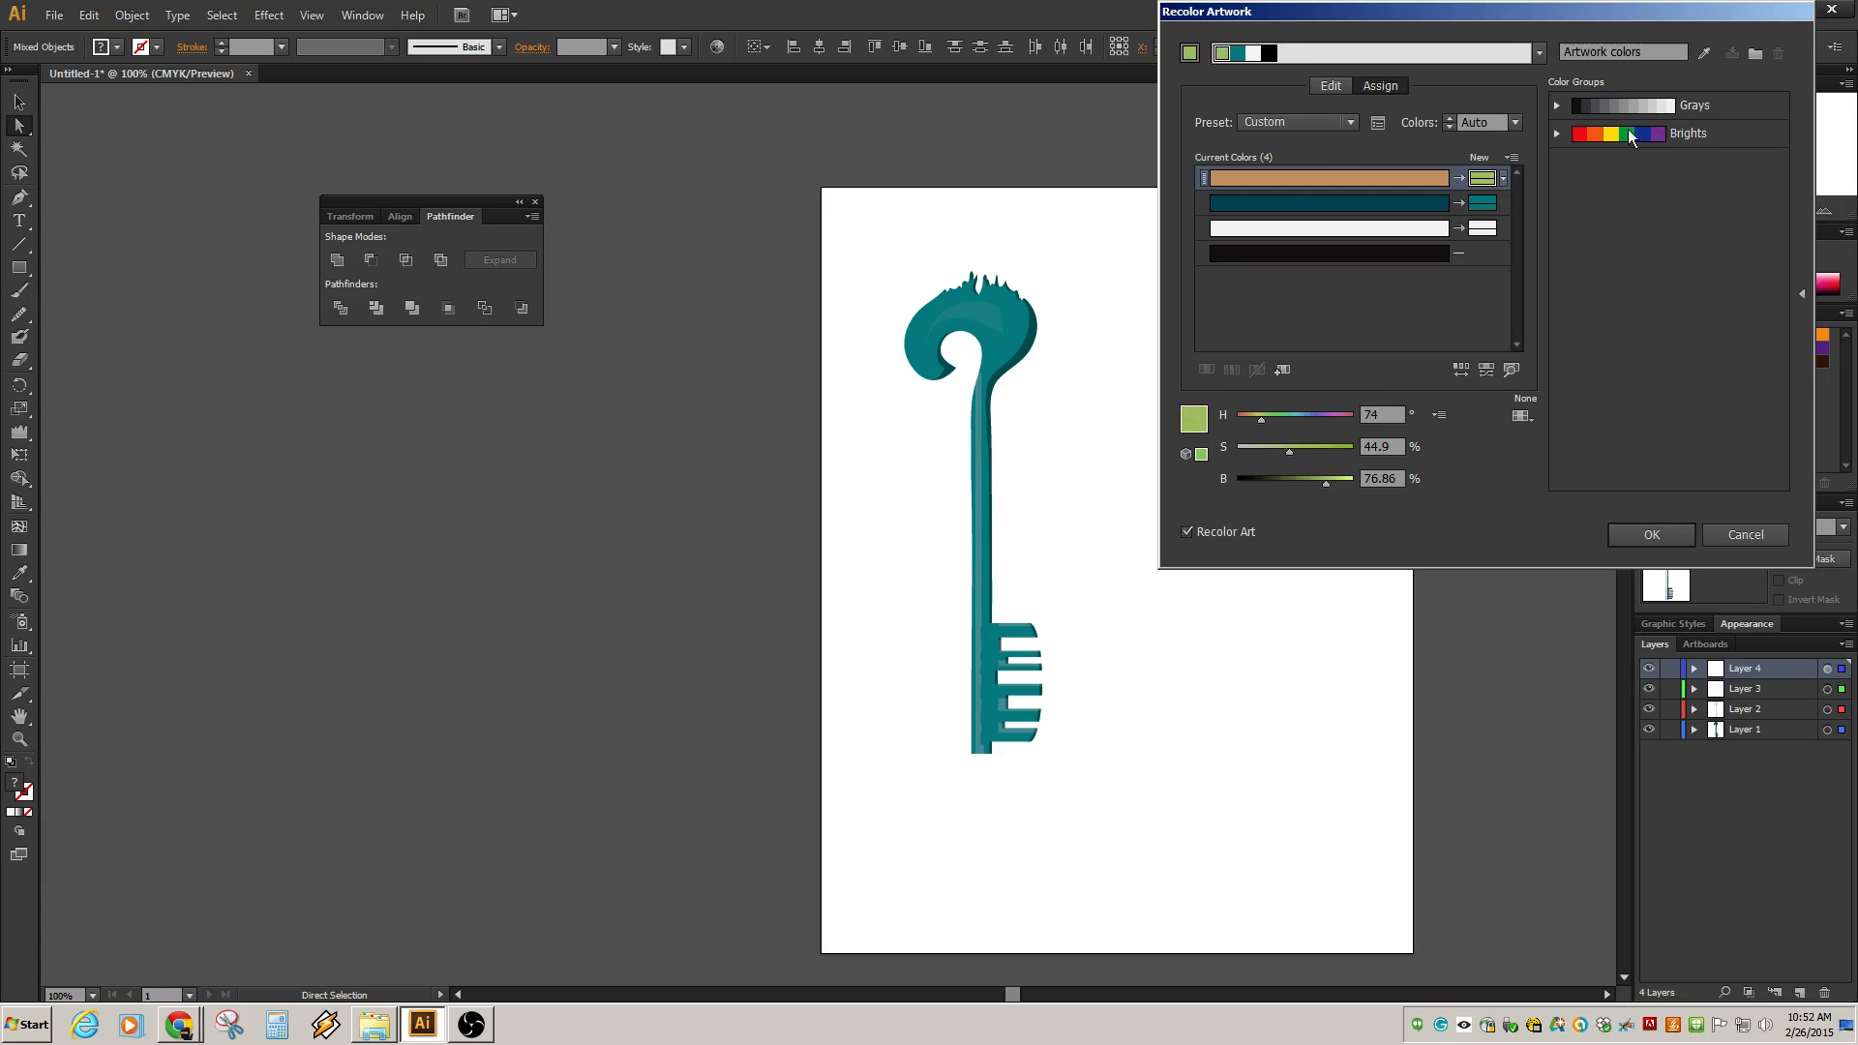
# Try the Brights color group with Analogous, Compound 1 and High Contrast 2 harmony rules, and cancel the recolor.
pyautogui.click(1666, 132)
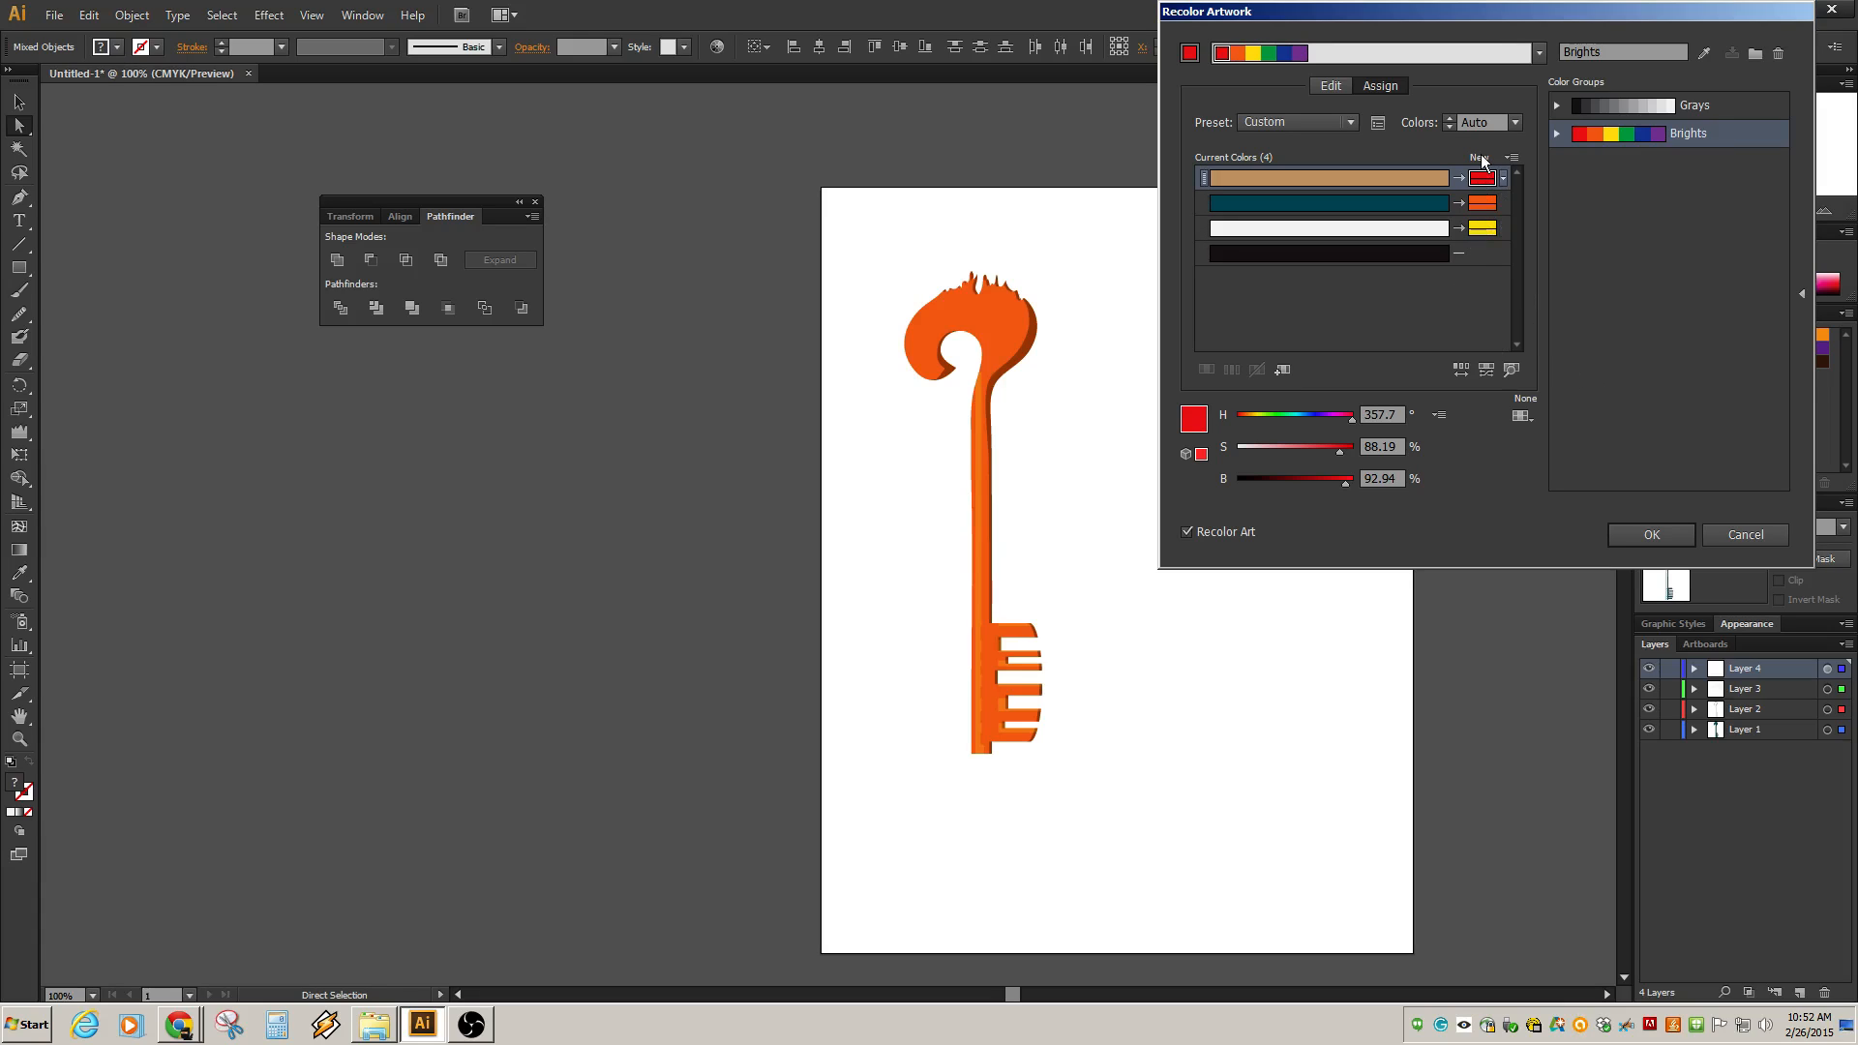
pyautogui.click(1538, 53)
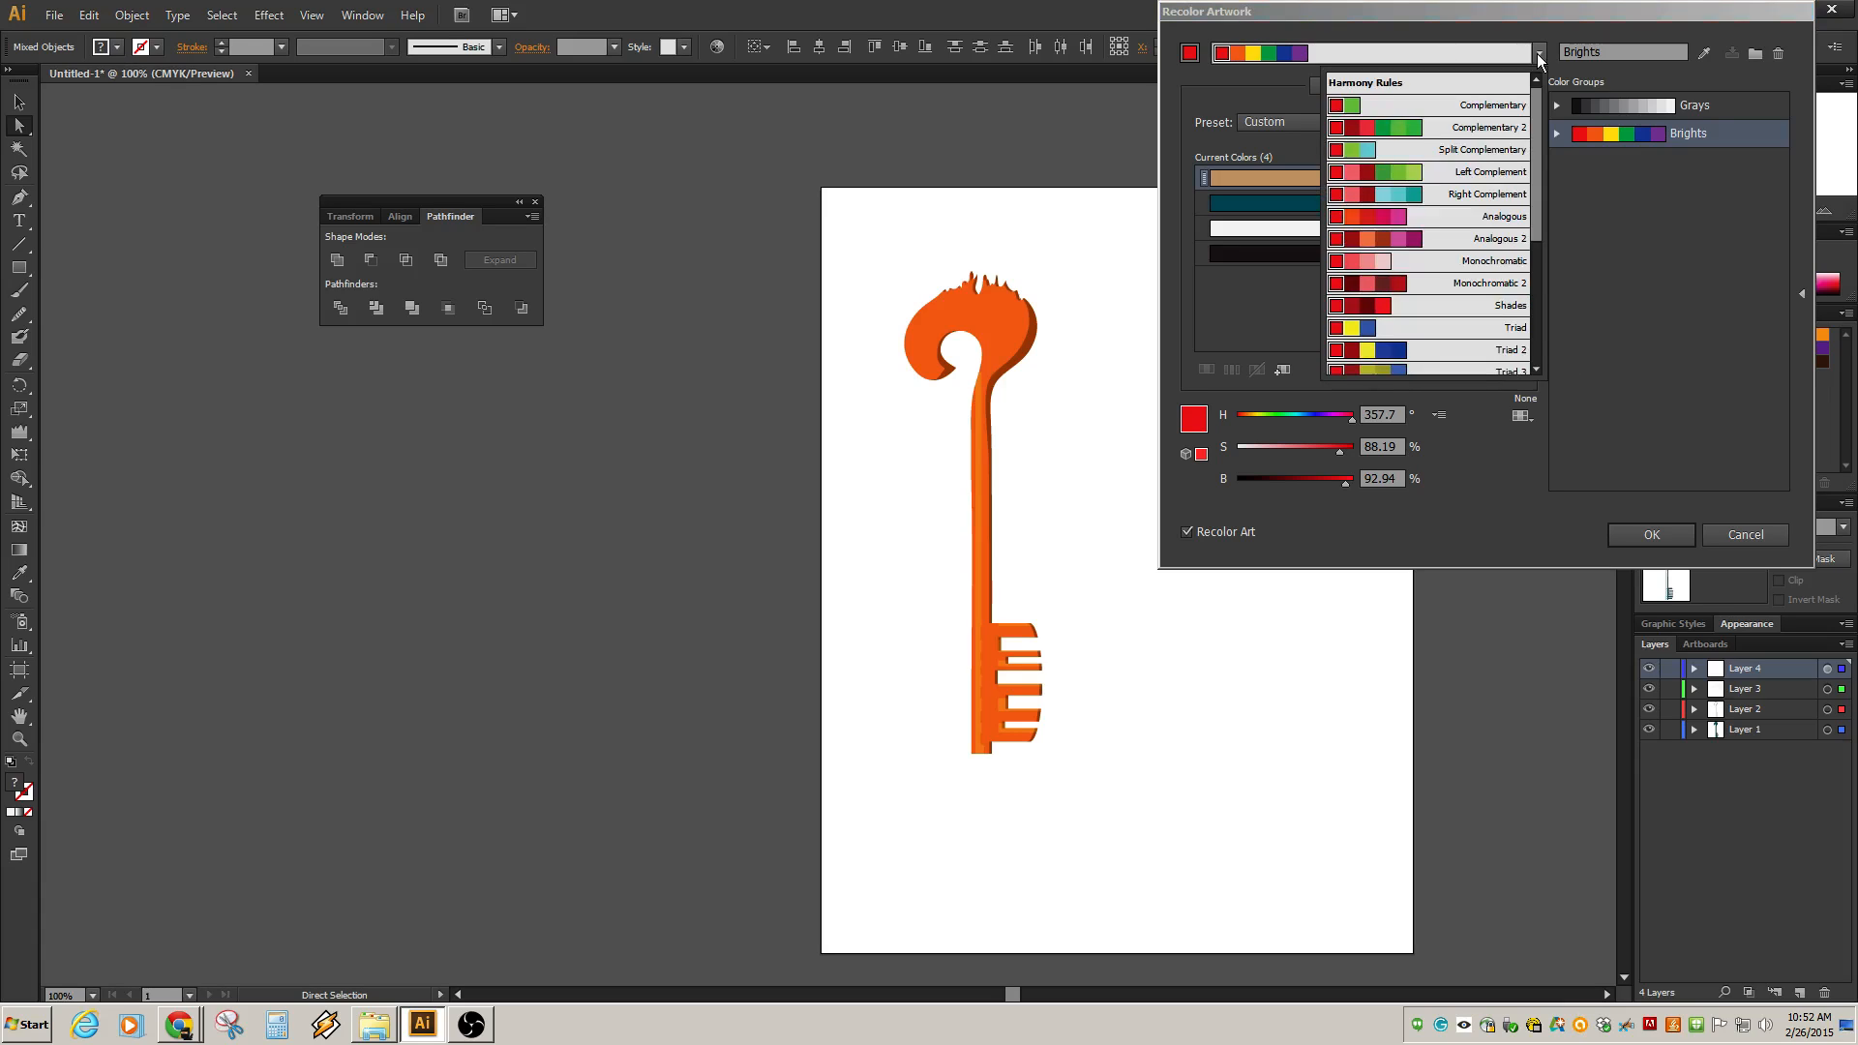
pyautogui.click(1478, 217)
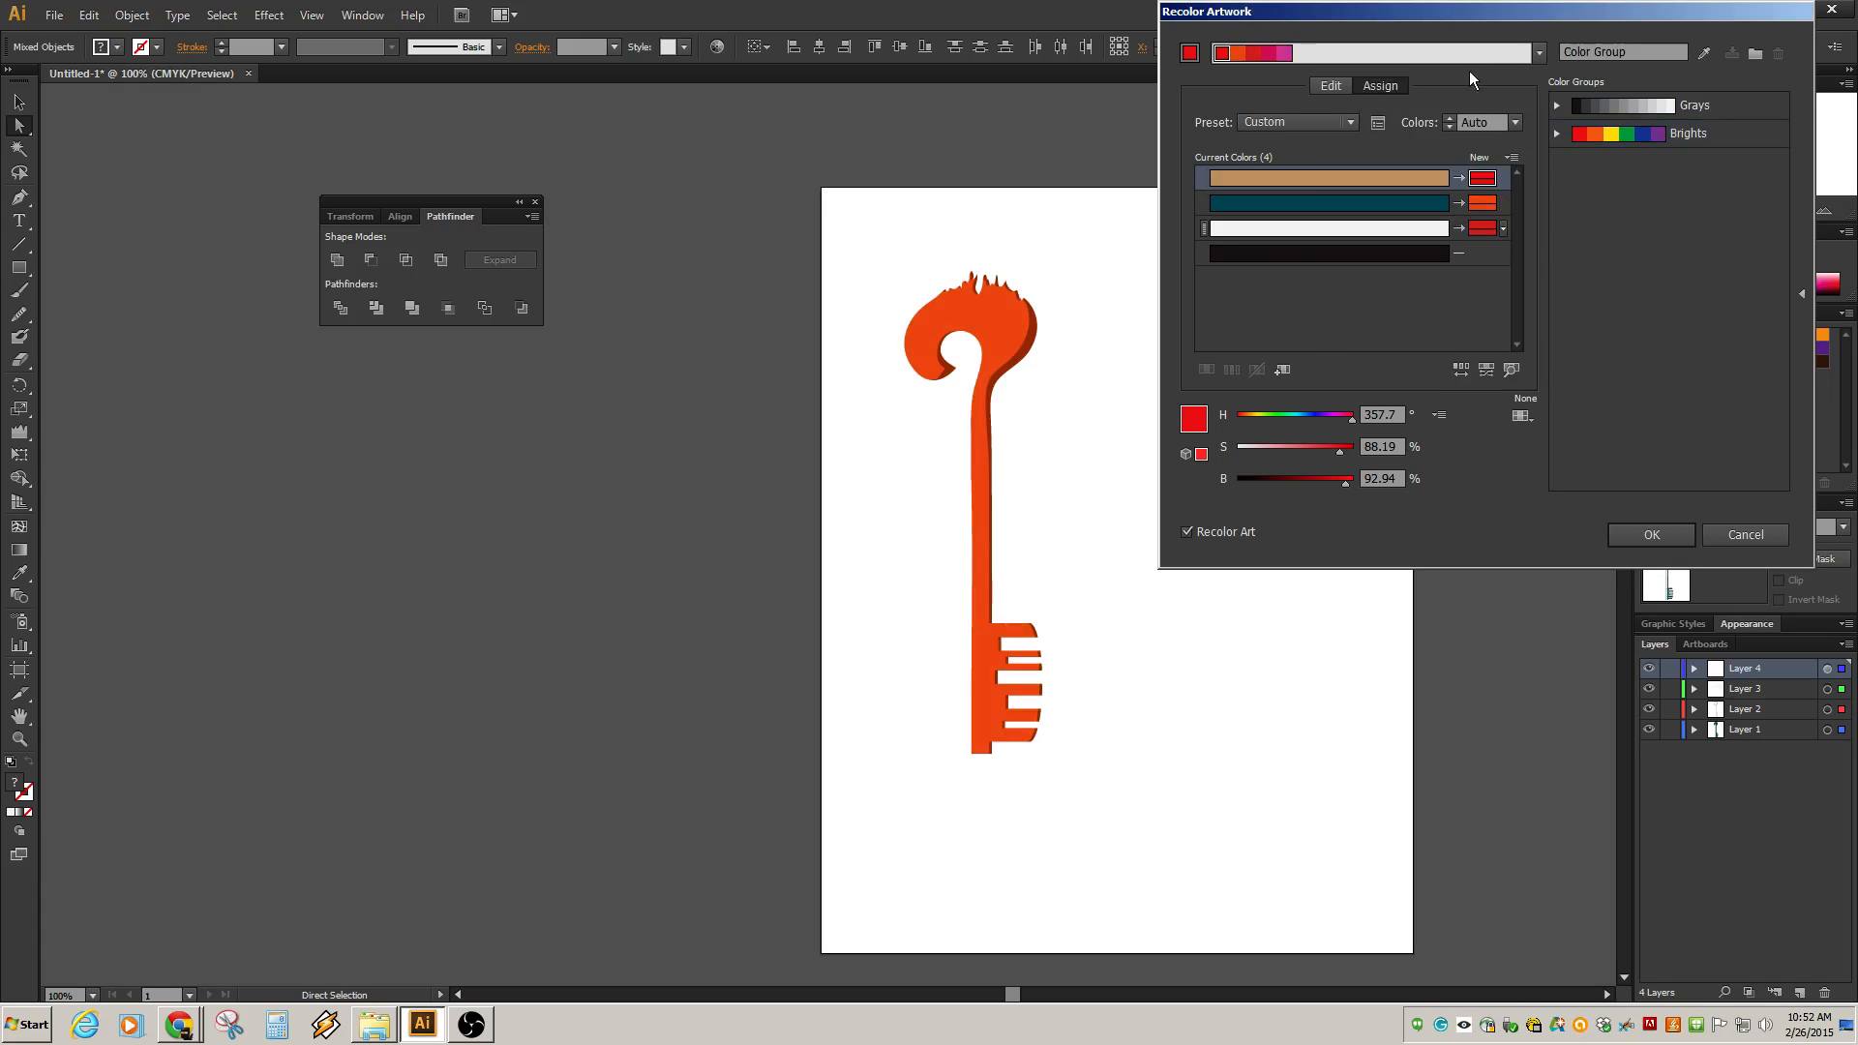
pyautogui.click(1530, 54)
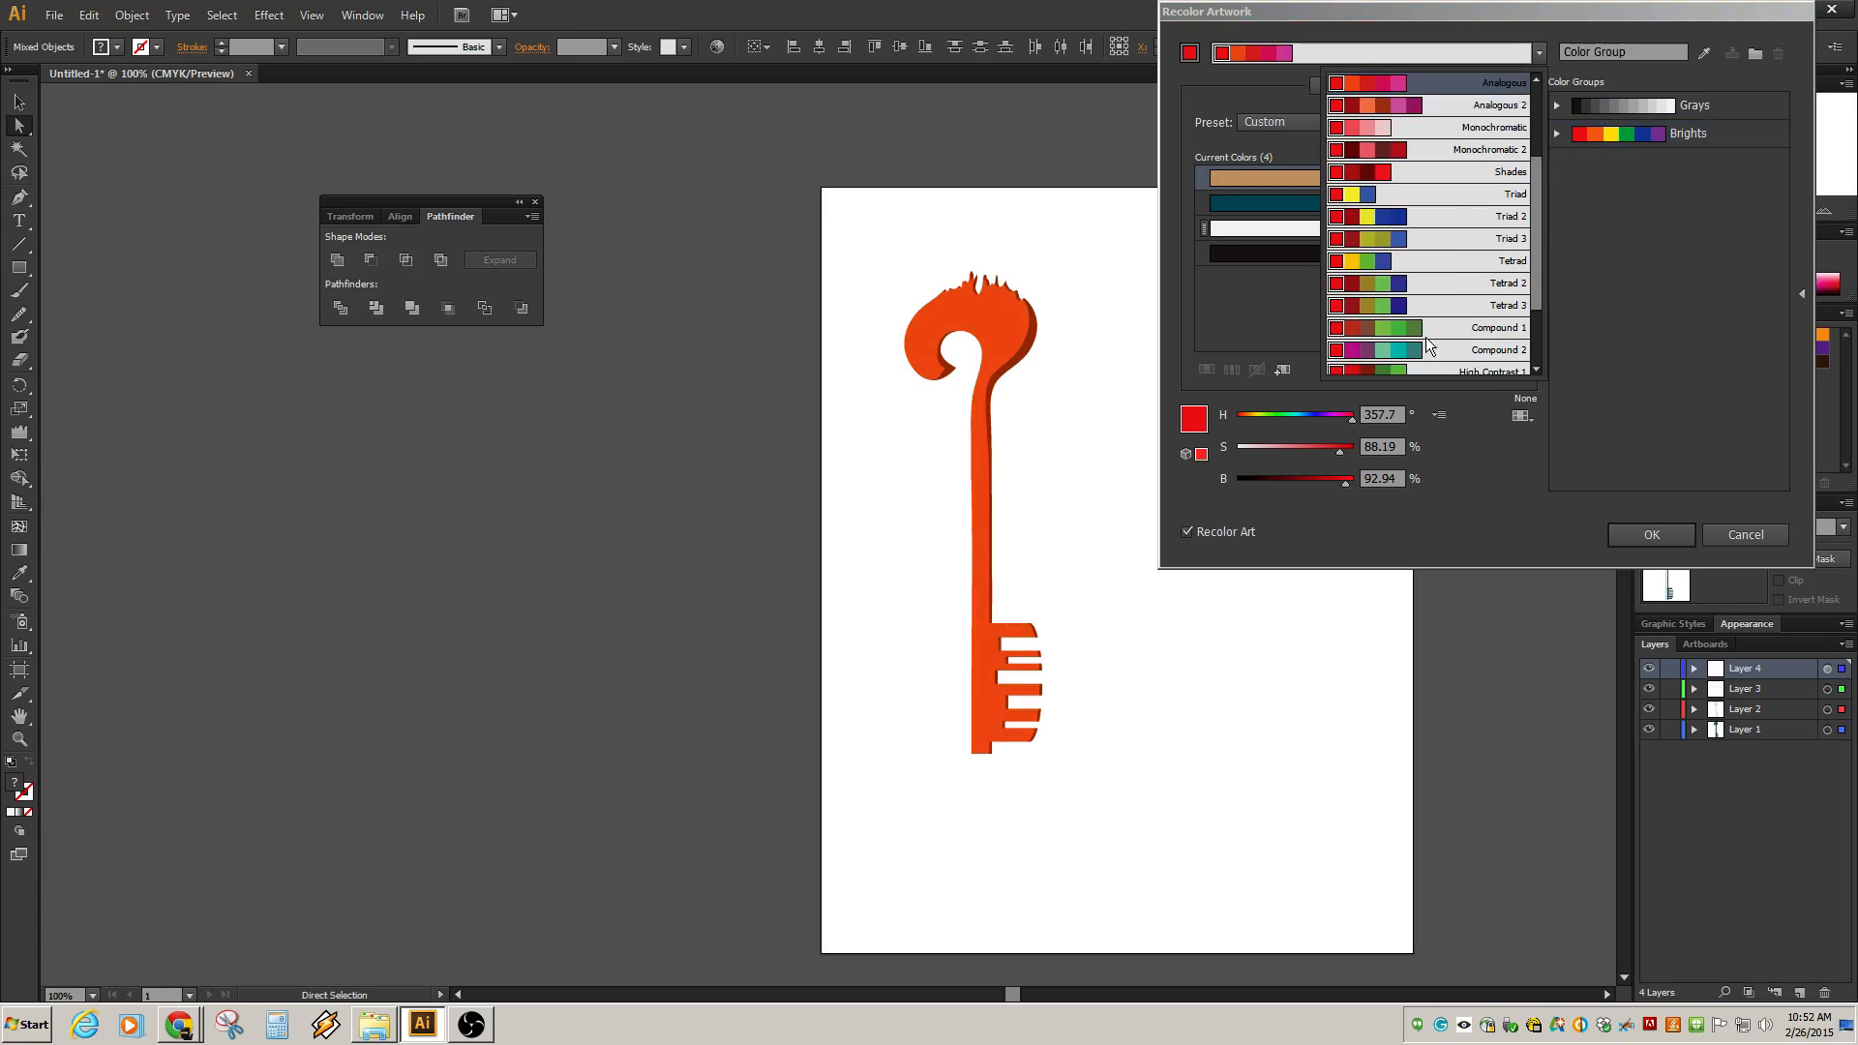
pyautogui.click(1428, 329)
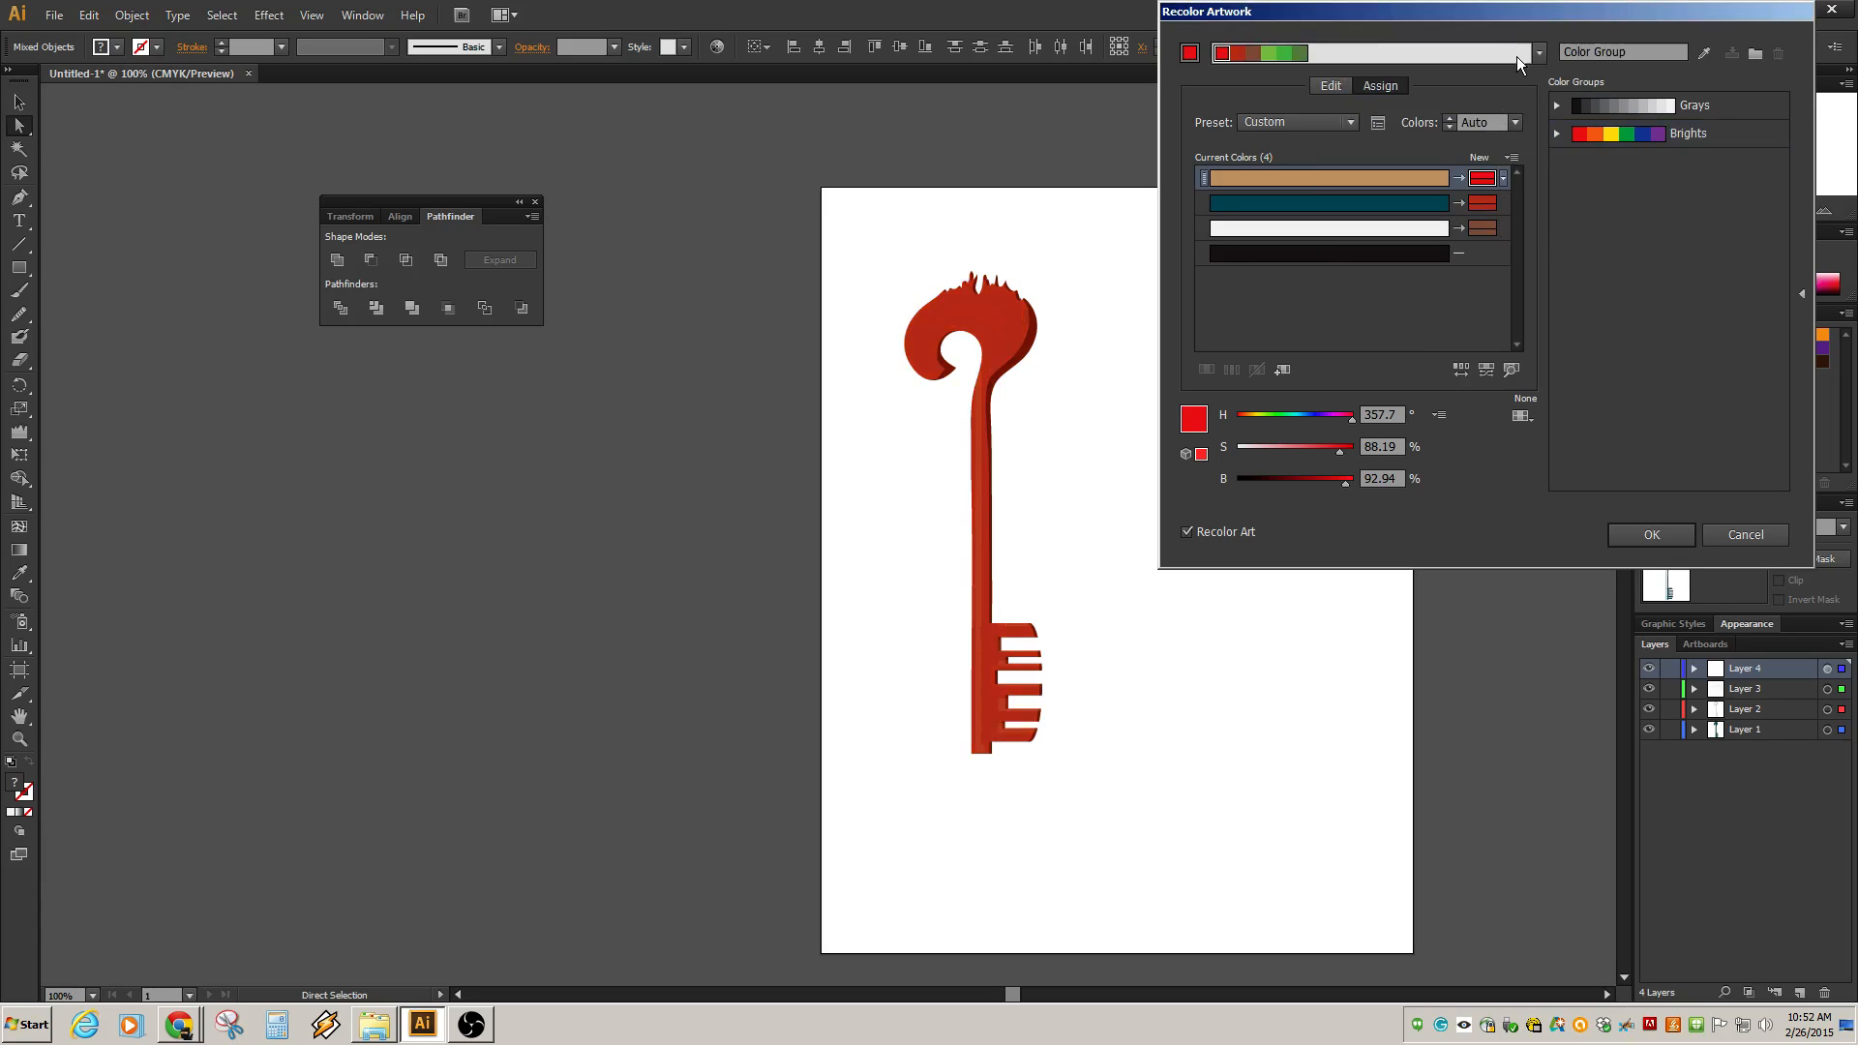
pyautogui.click(1537, 53)
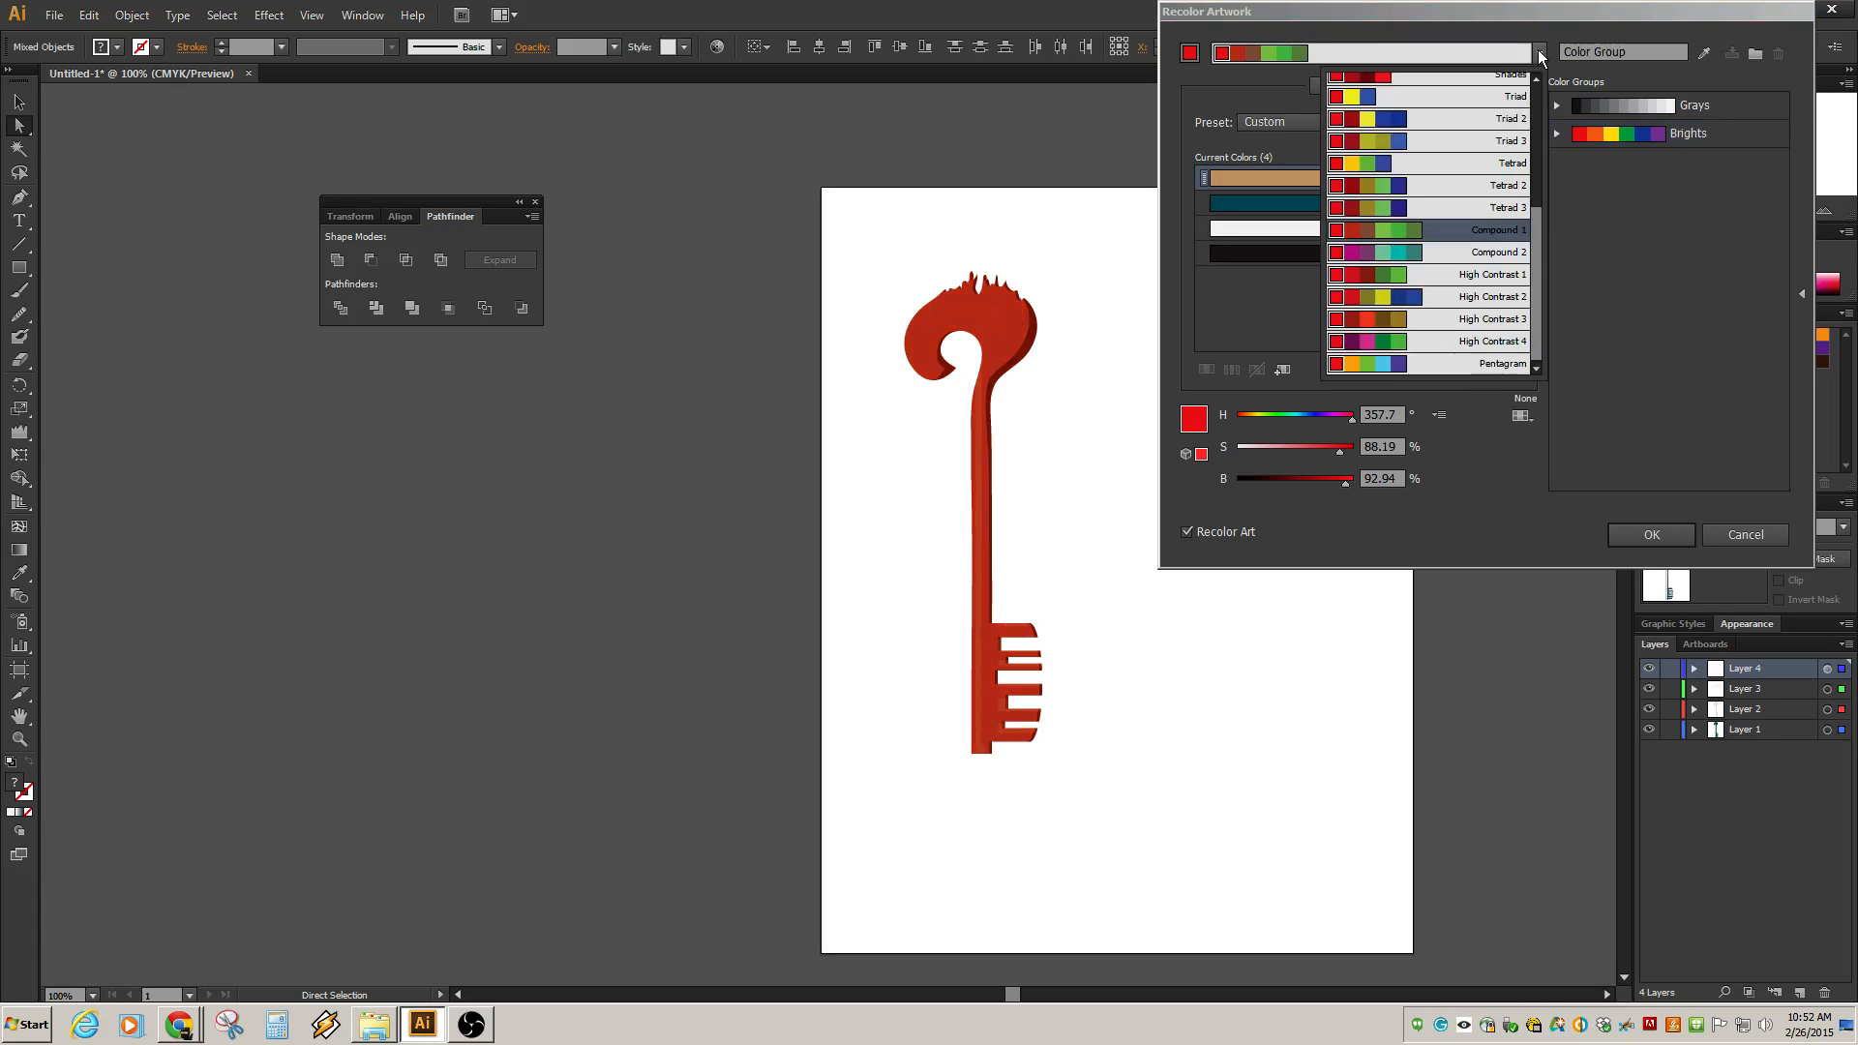
pyautogui.click(1457, 306)
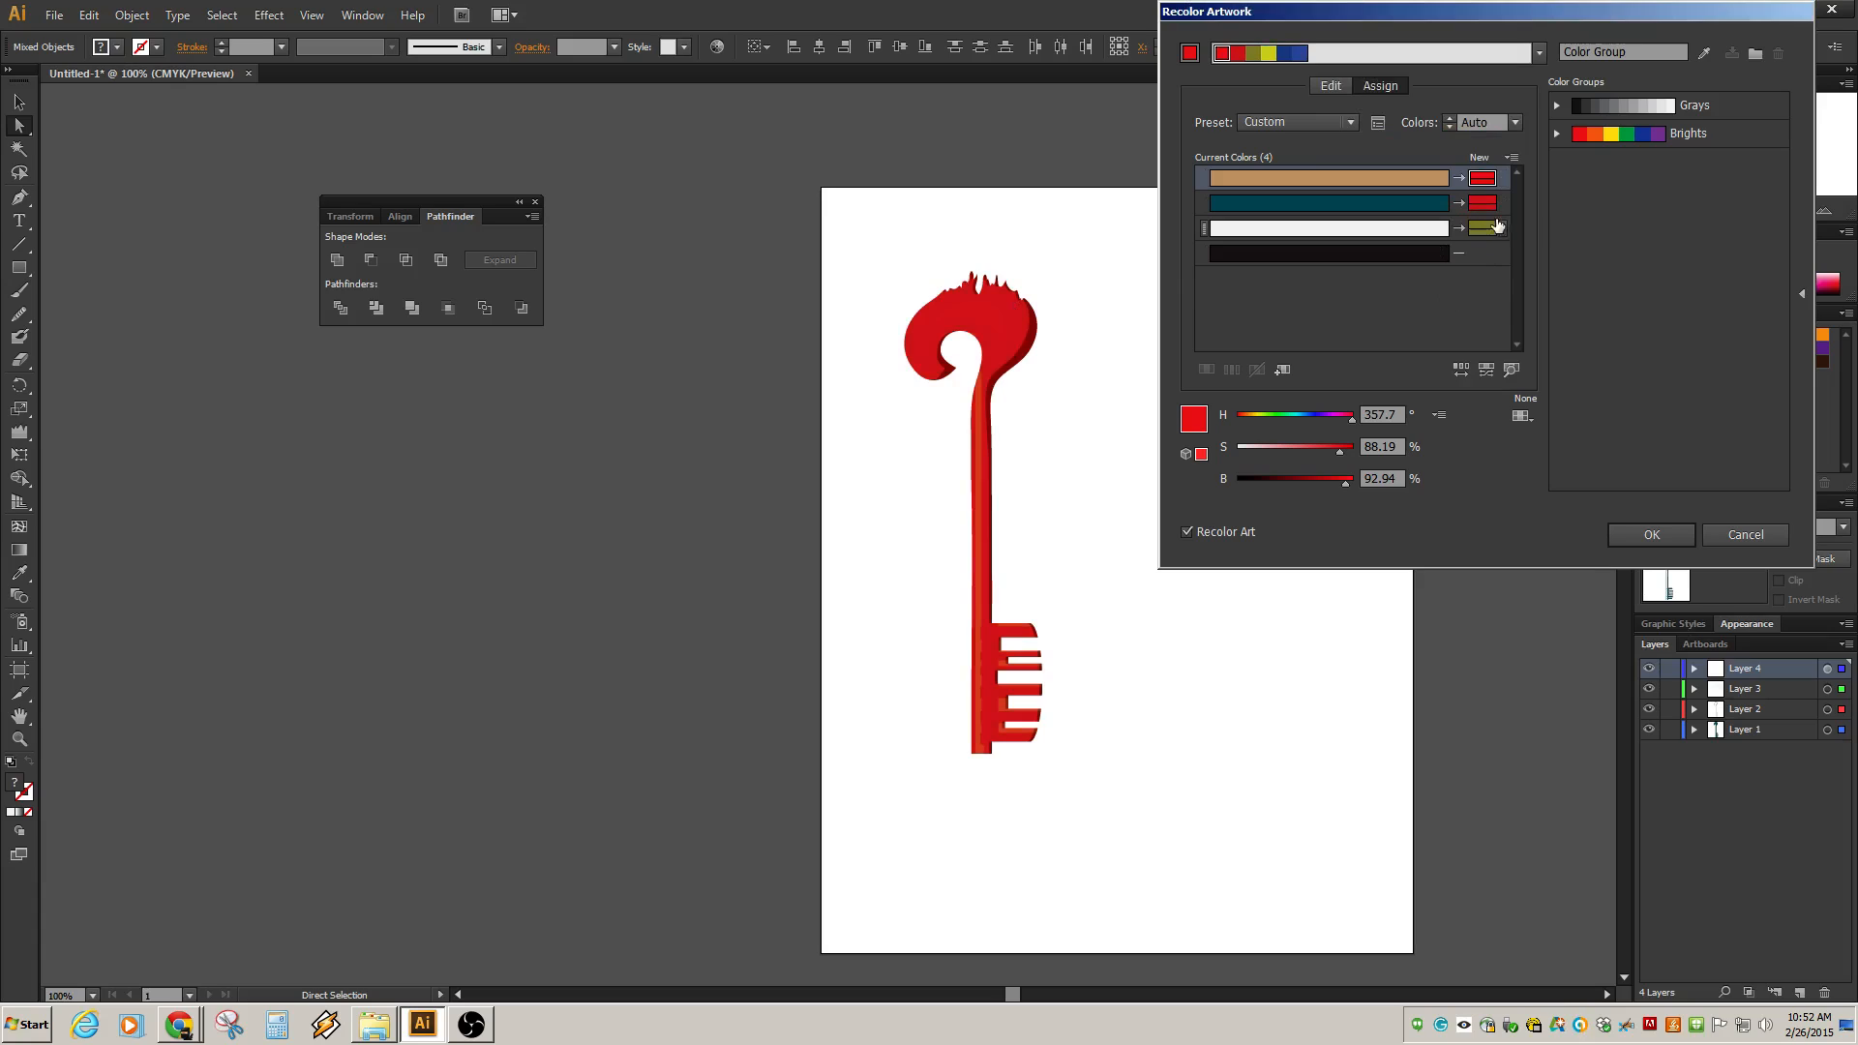
pyautogui.click(1504, 180)
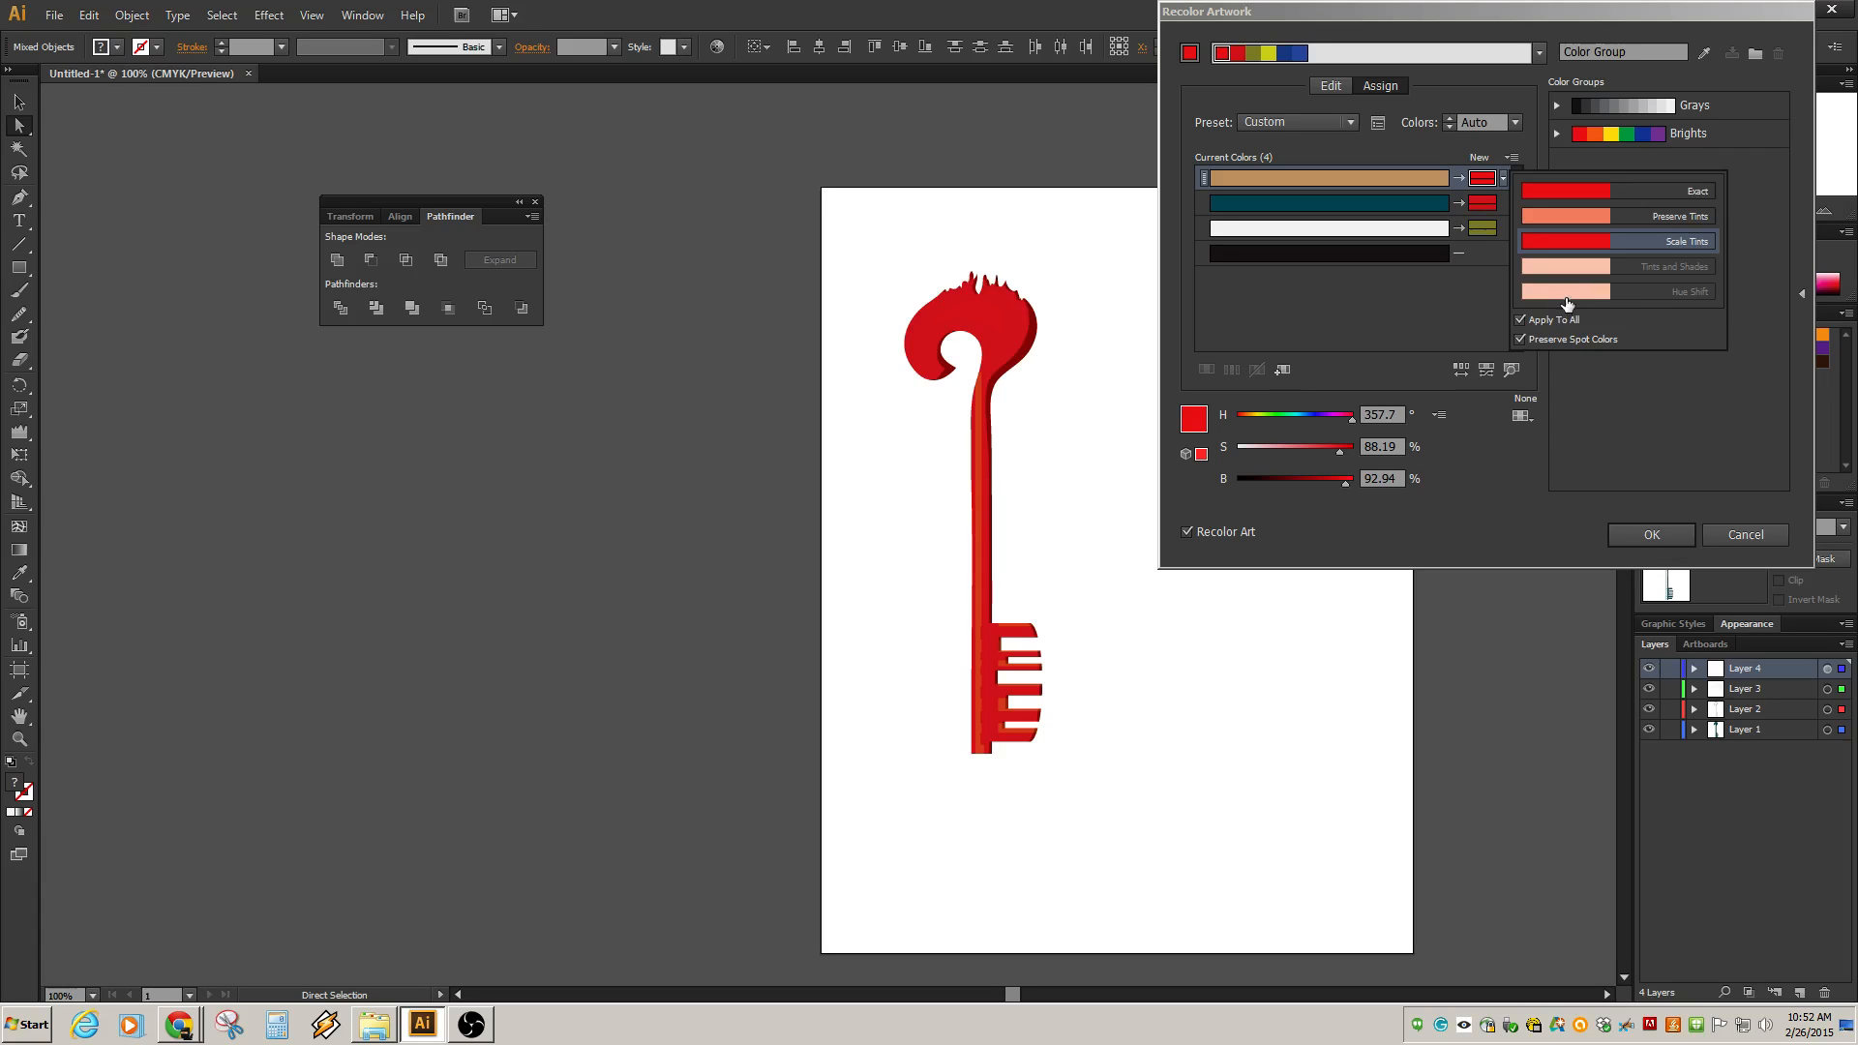
pyautogui.click(1667, 194)
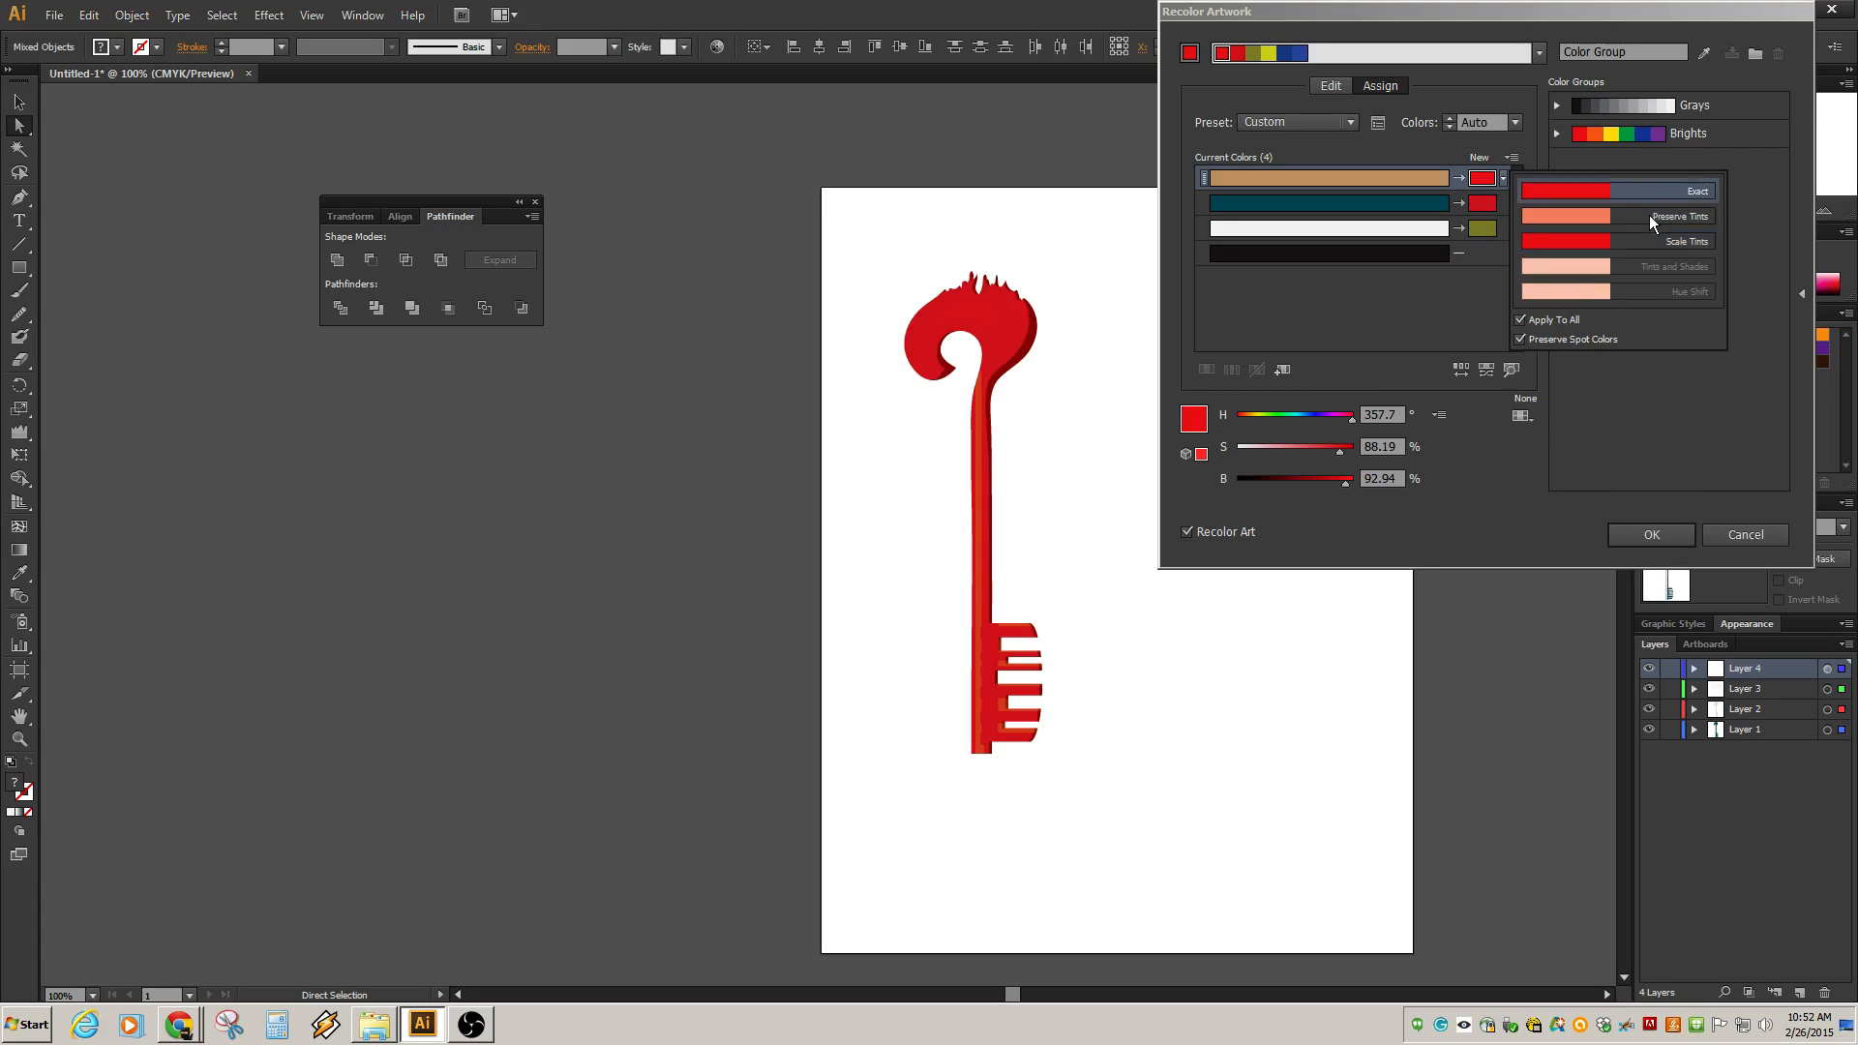
pyautogui.click(1649, 215)
pyautogui.click(1628, 354)
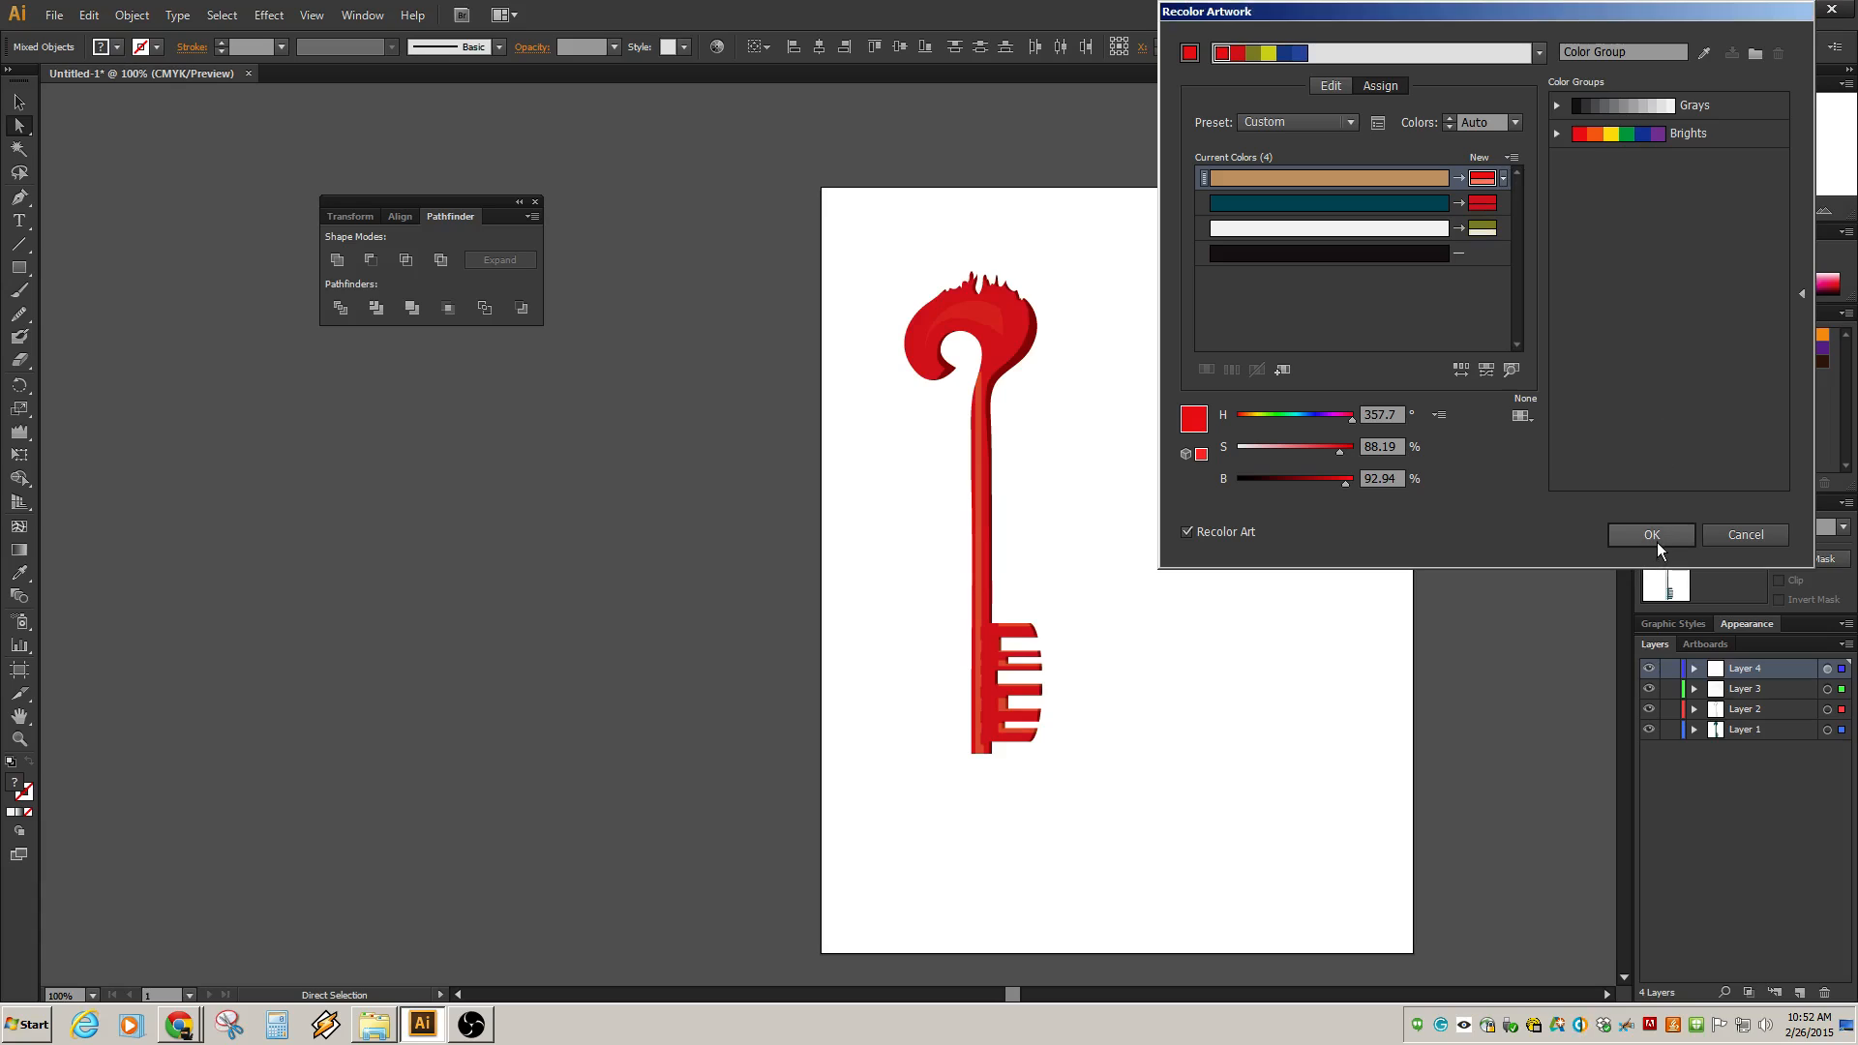
pyautogui.click(1686, 107)
pyautogui.click(1681, 129)
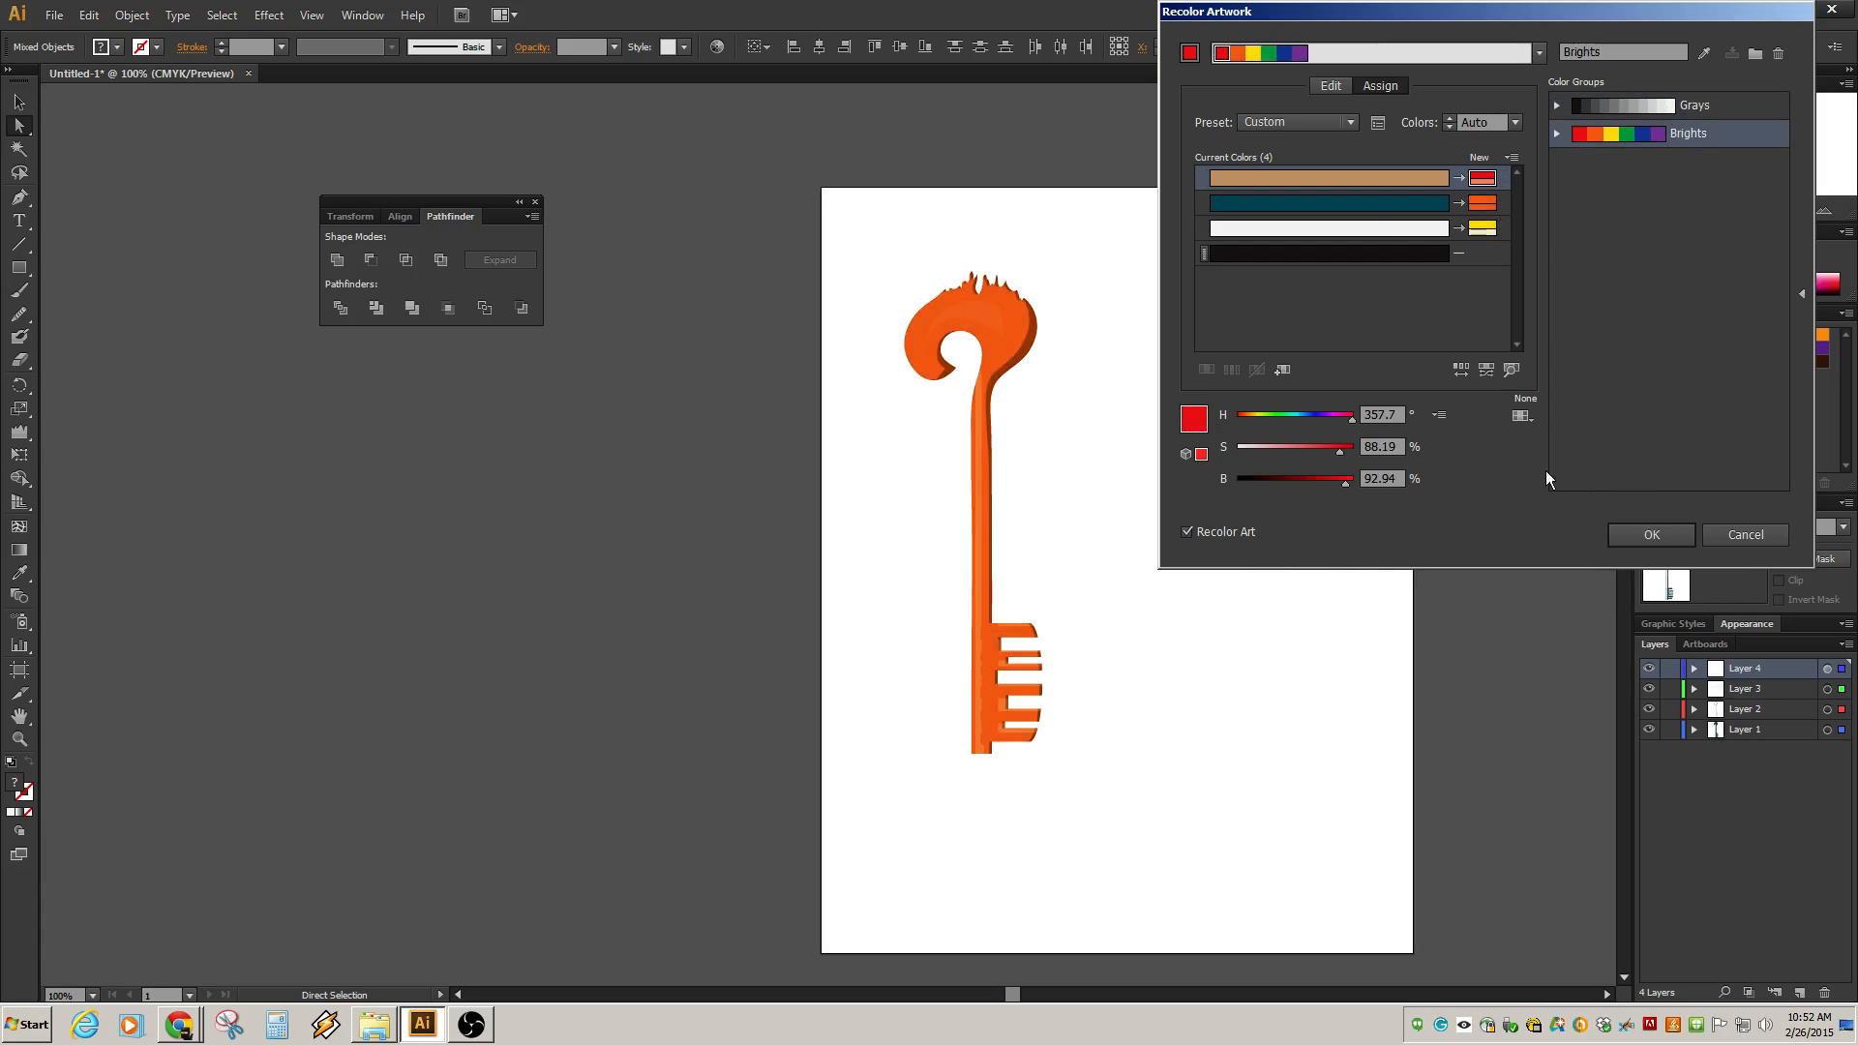
pyautogui.click(1745, 535)
pyautogui.click(780, 492)
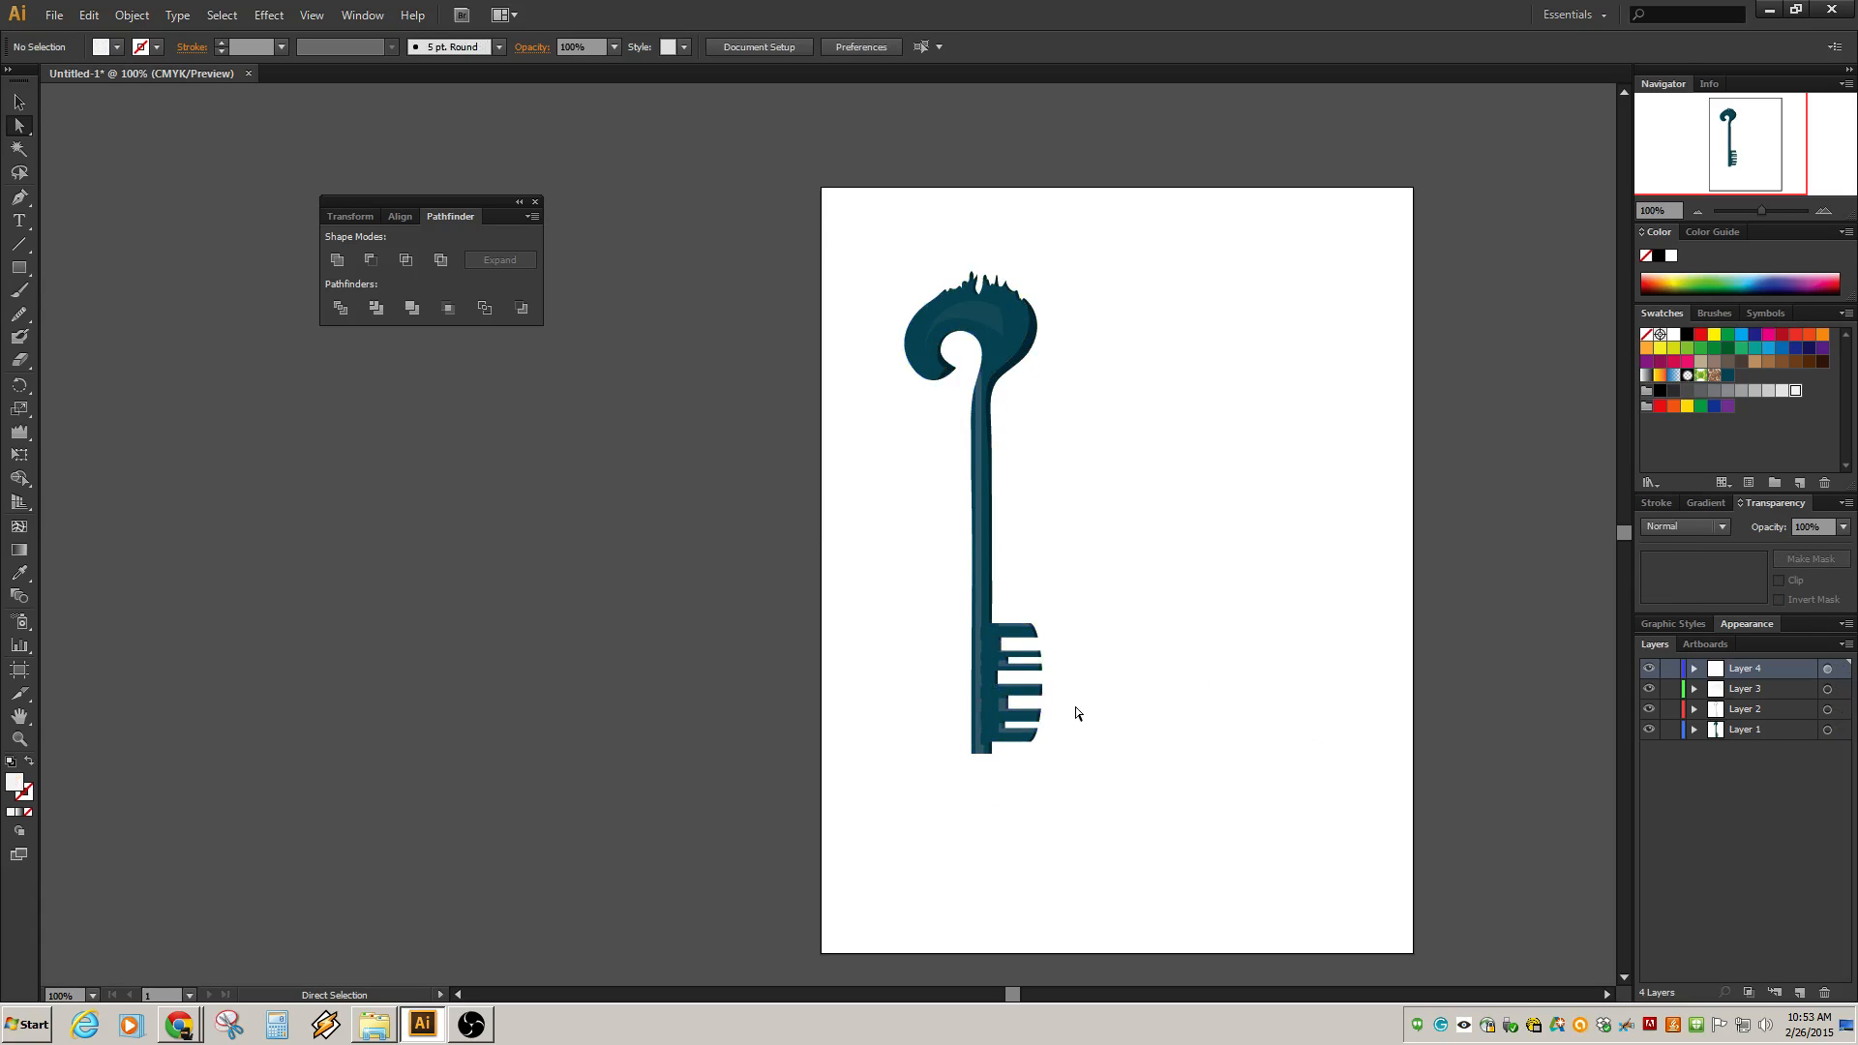
# Reshape the highlight on the second tooth by pulling its inner corner anchor down and left into a slanted point.
pyautogui.scroll(4, 1077, 718)
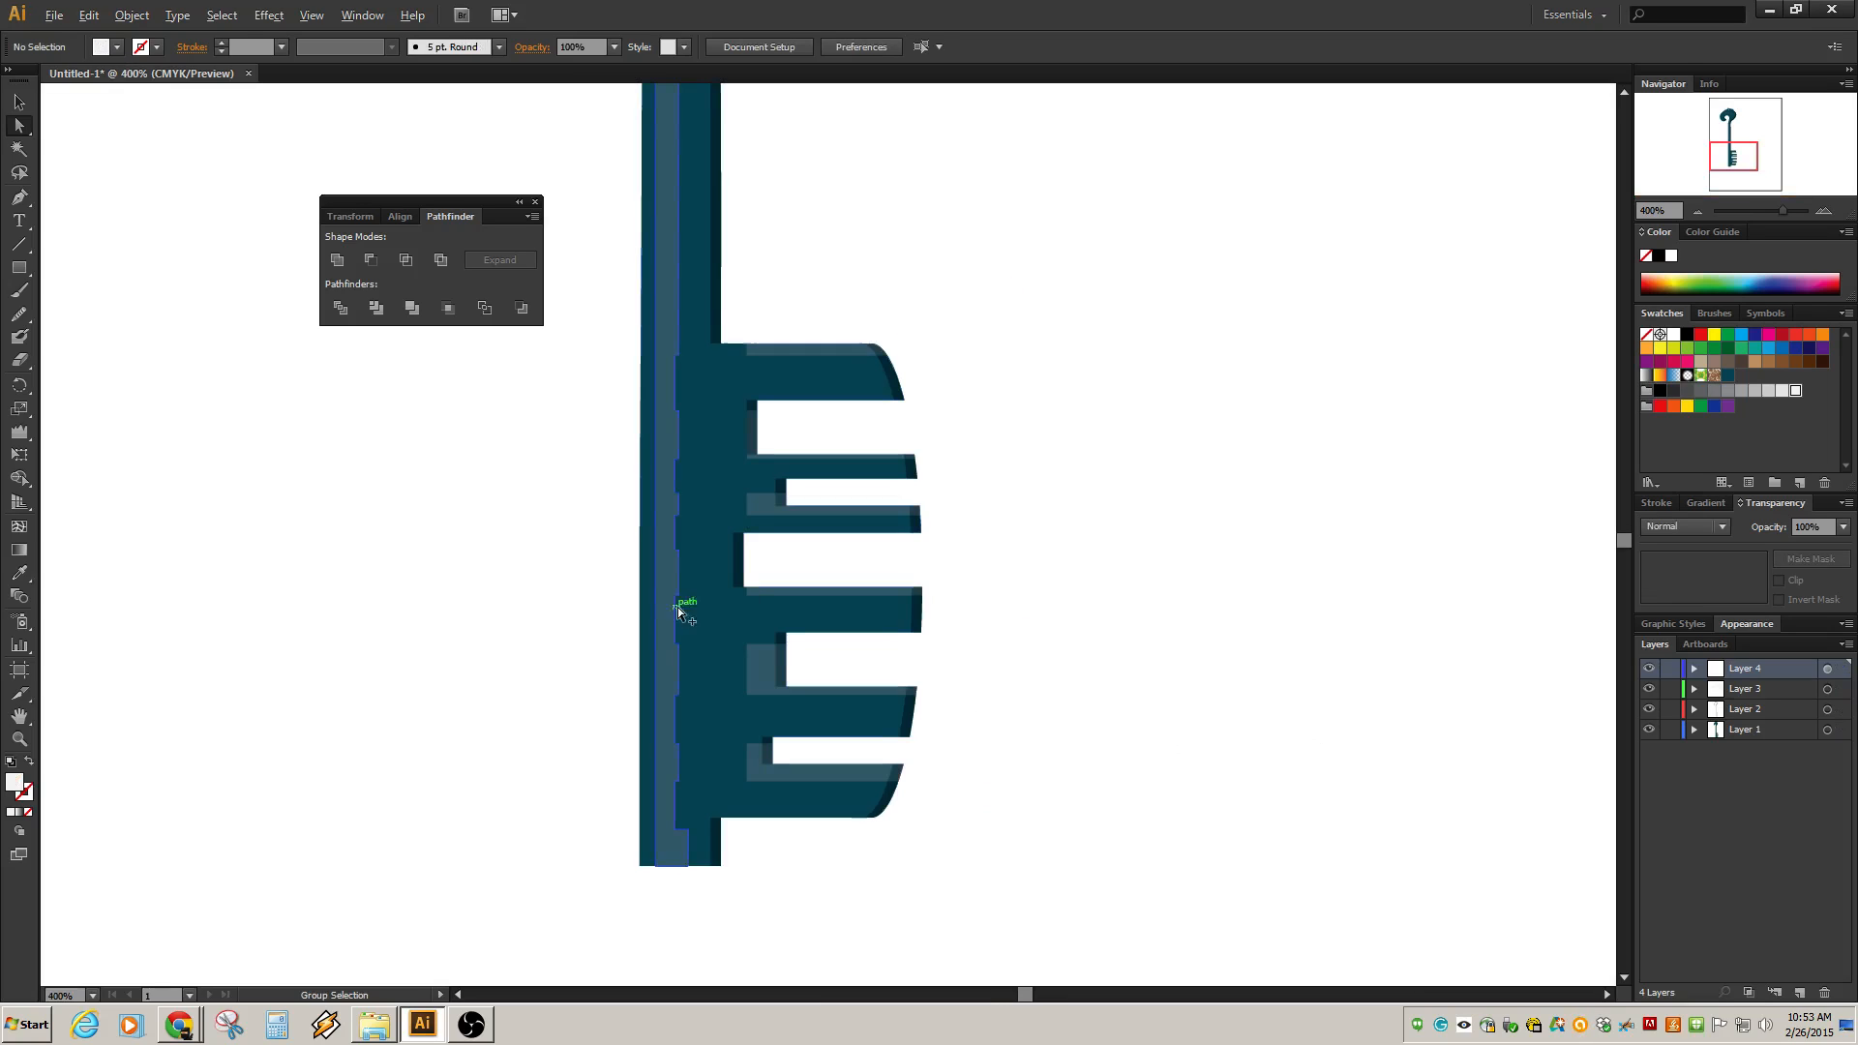
pyautogui.click(811, 346)
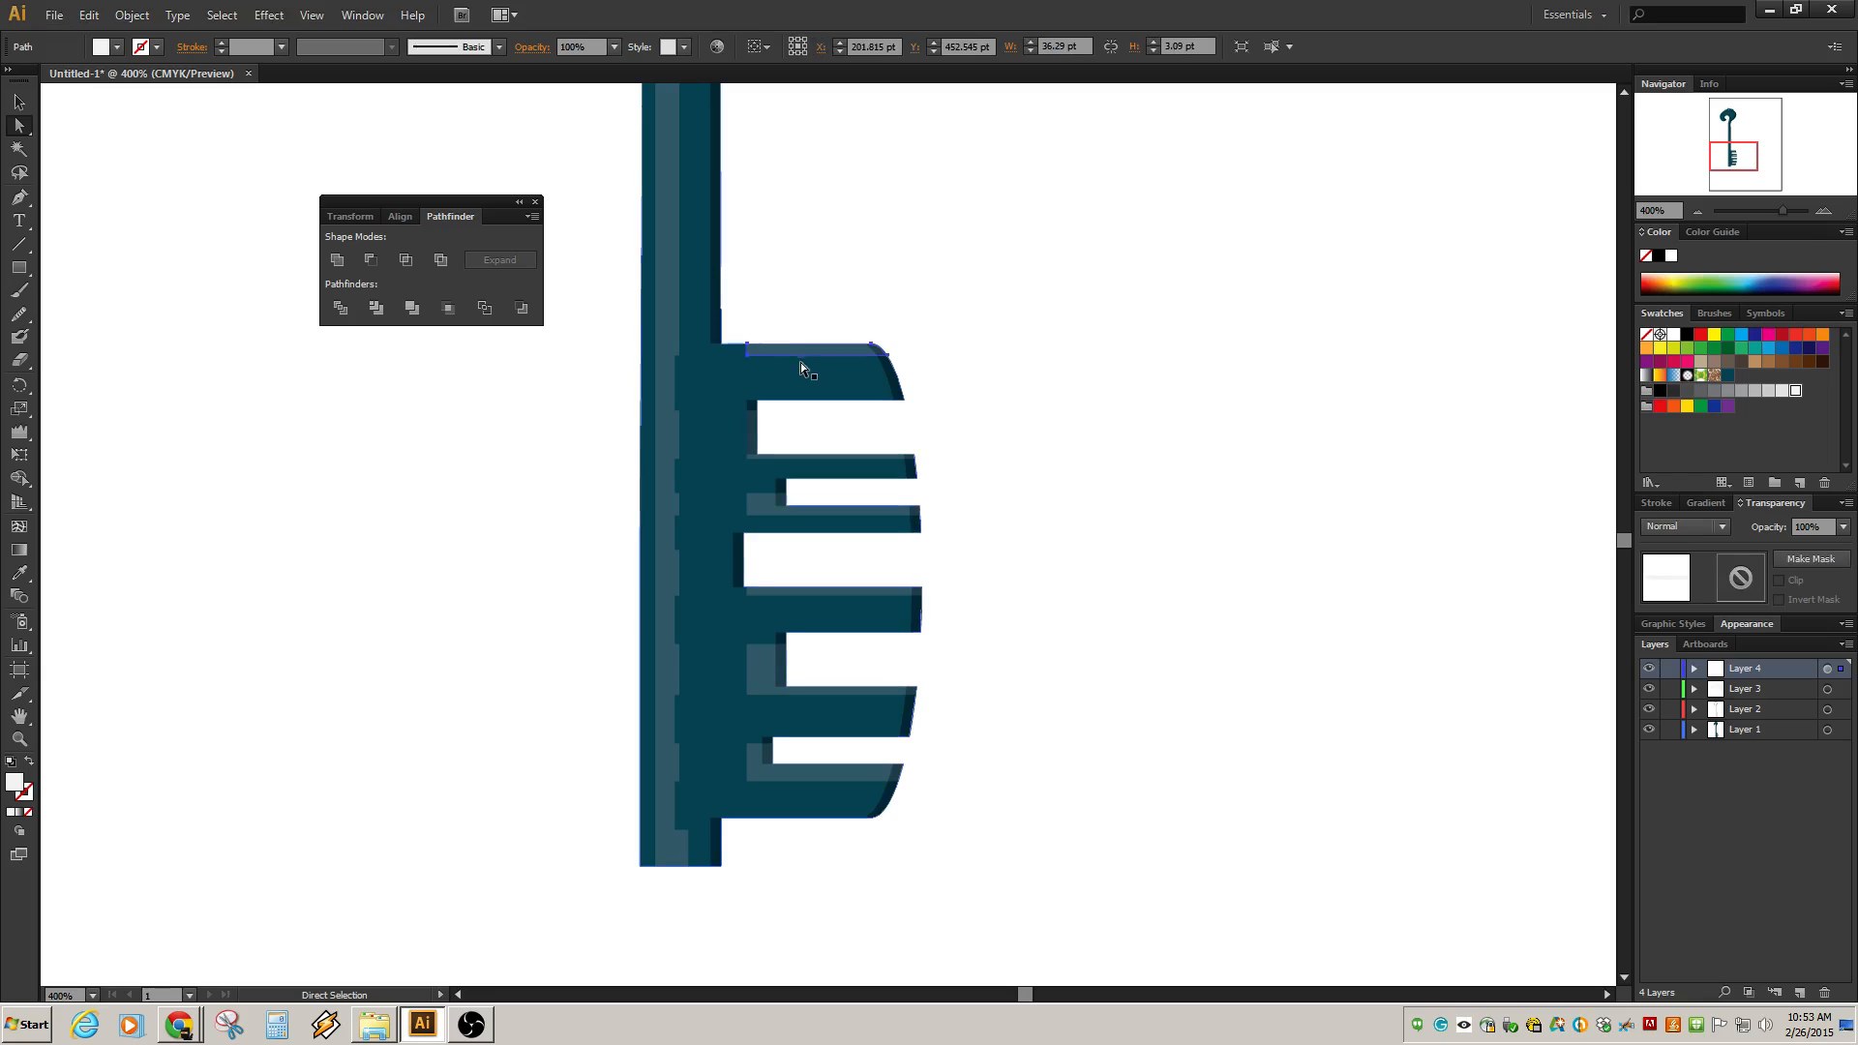
pyautogui.click(758, 508)
pyautogui.scroll(3, 770, 514)
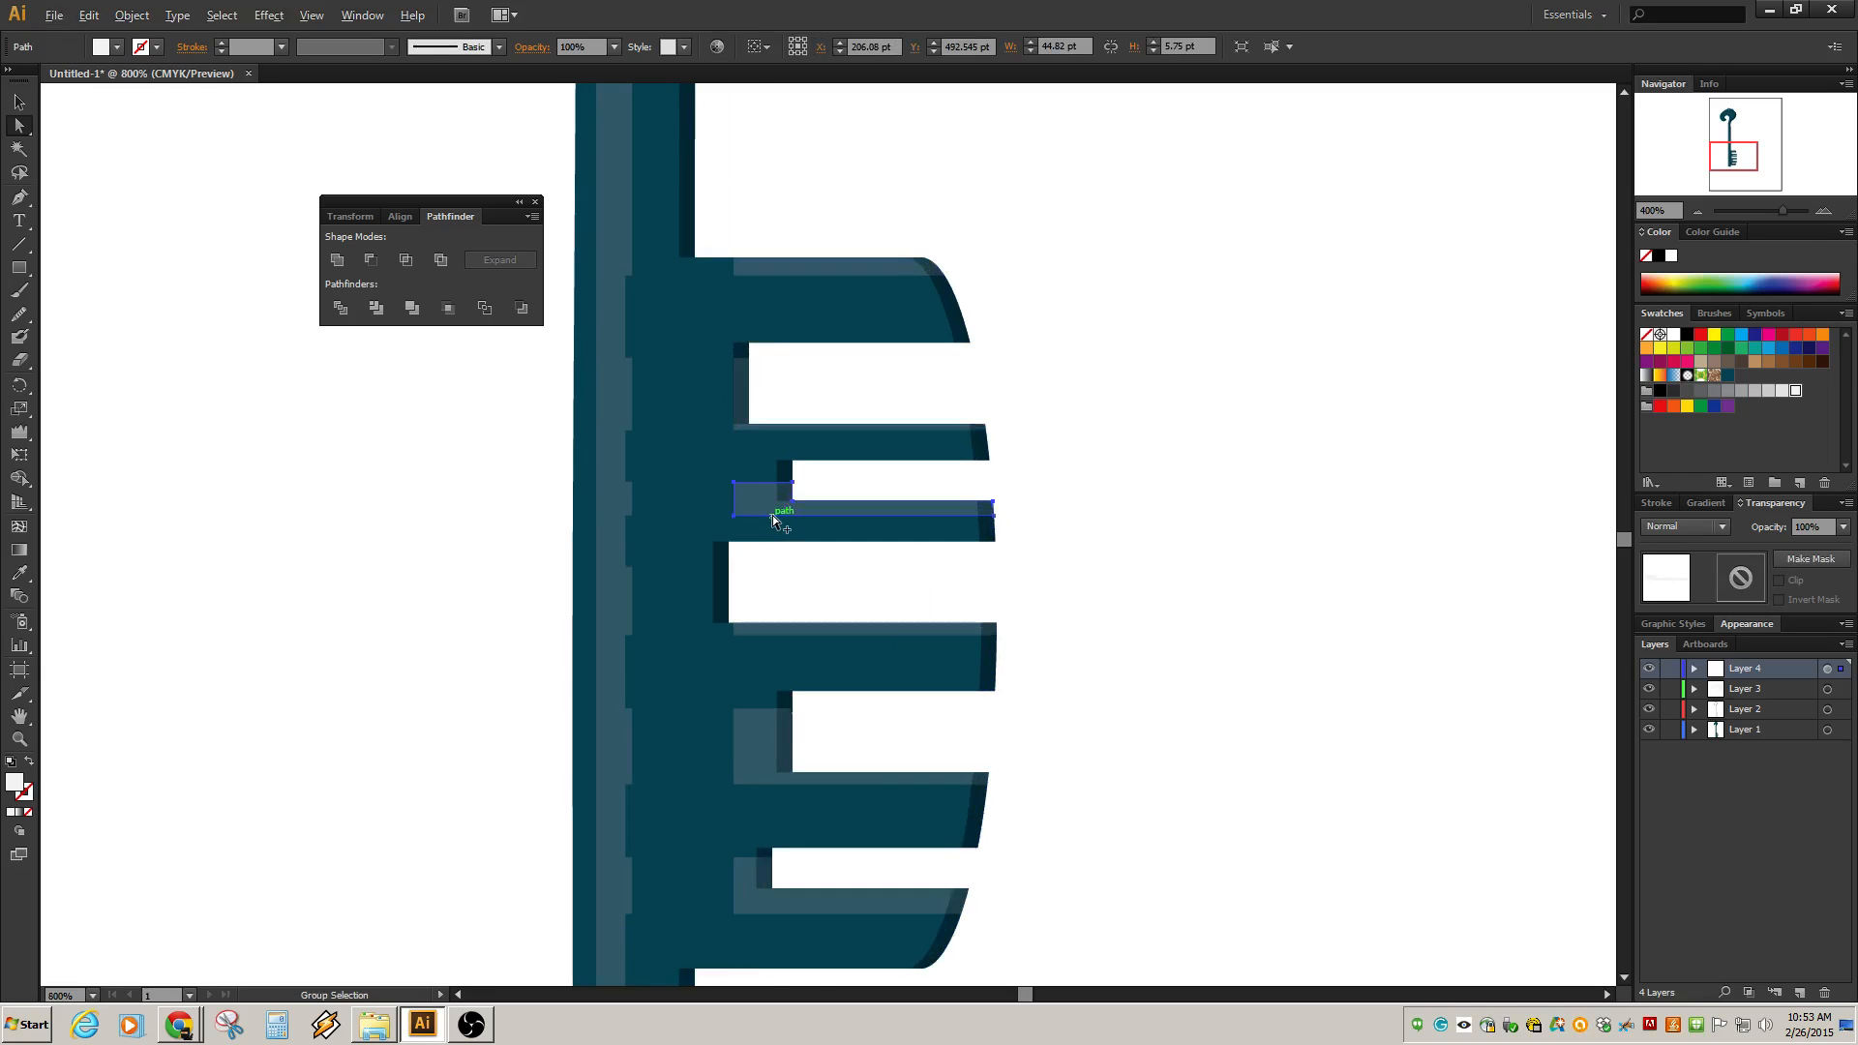
pyautogui.click(818, 442)
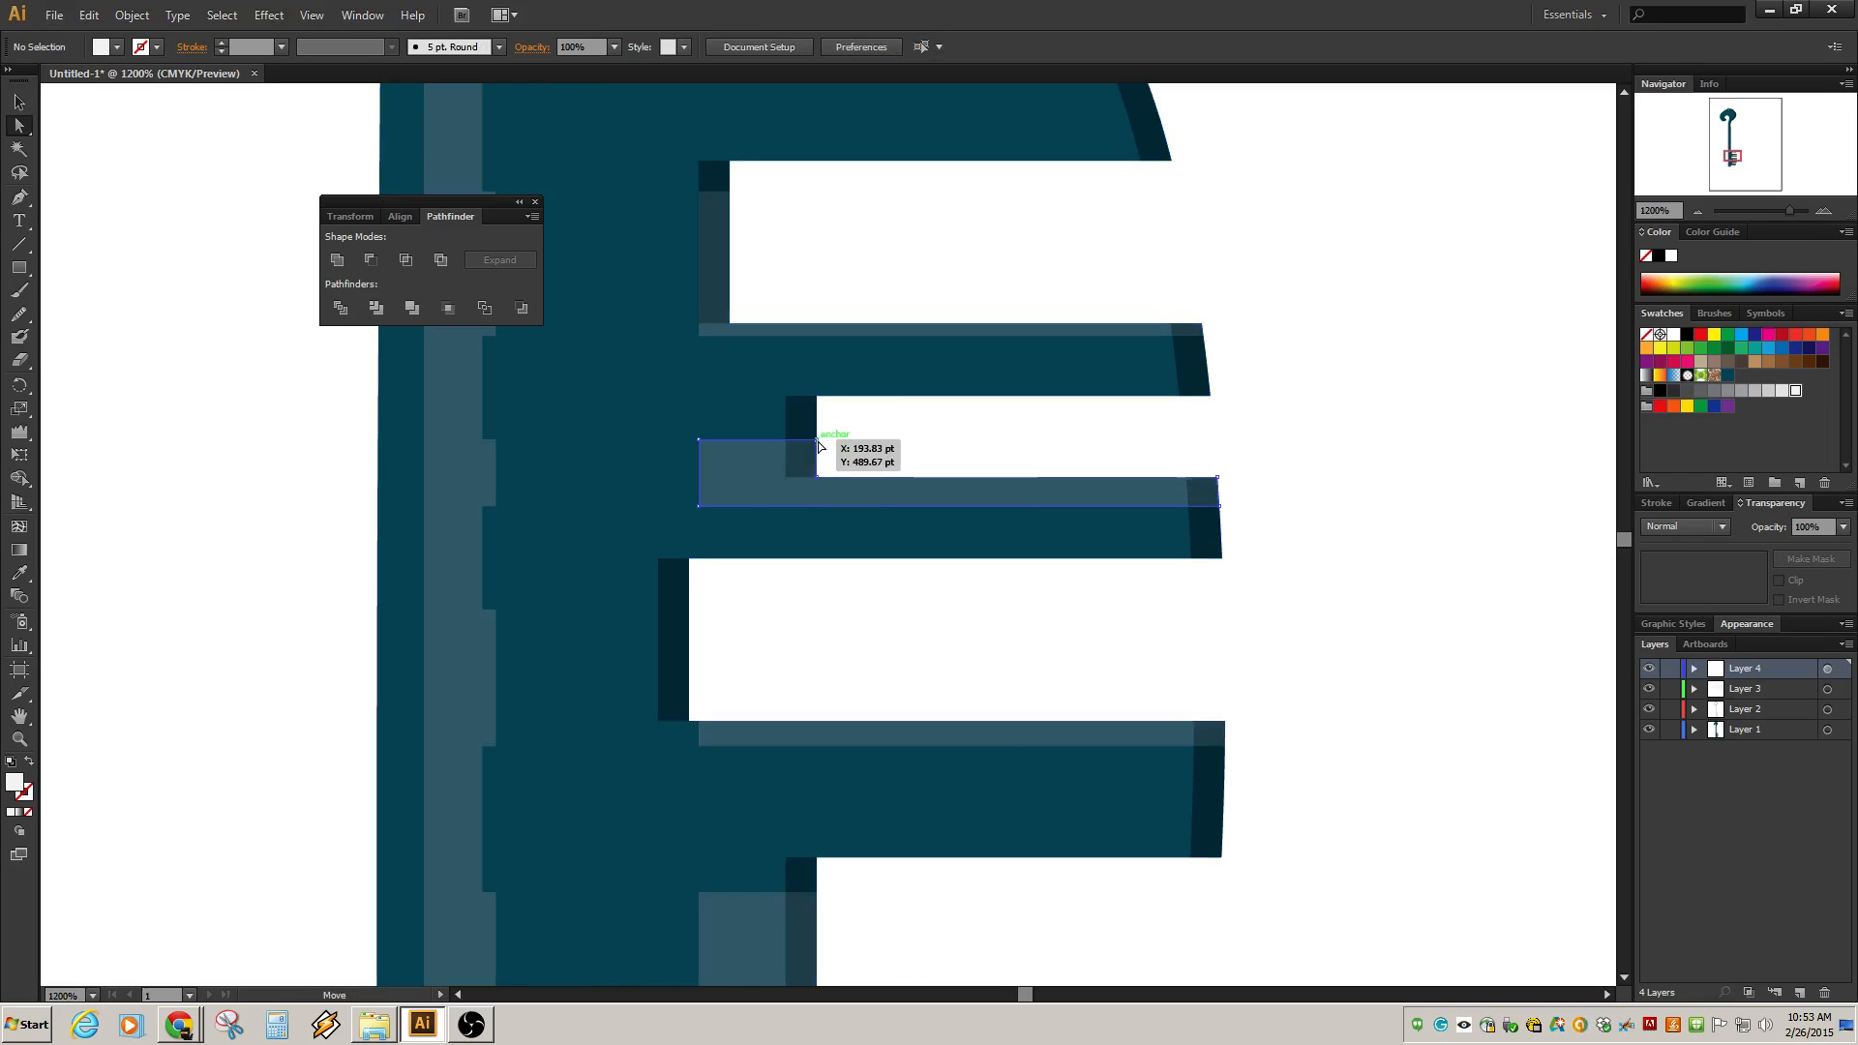
pyautogui.moveTo(818, 441); pyautogui.dragTo(756, 479)
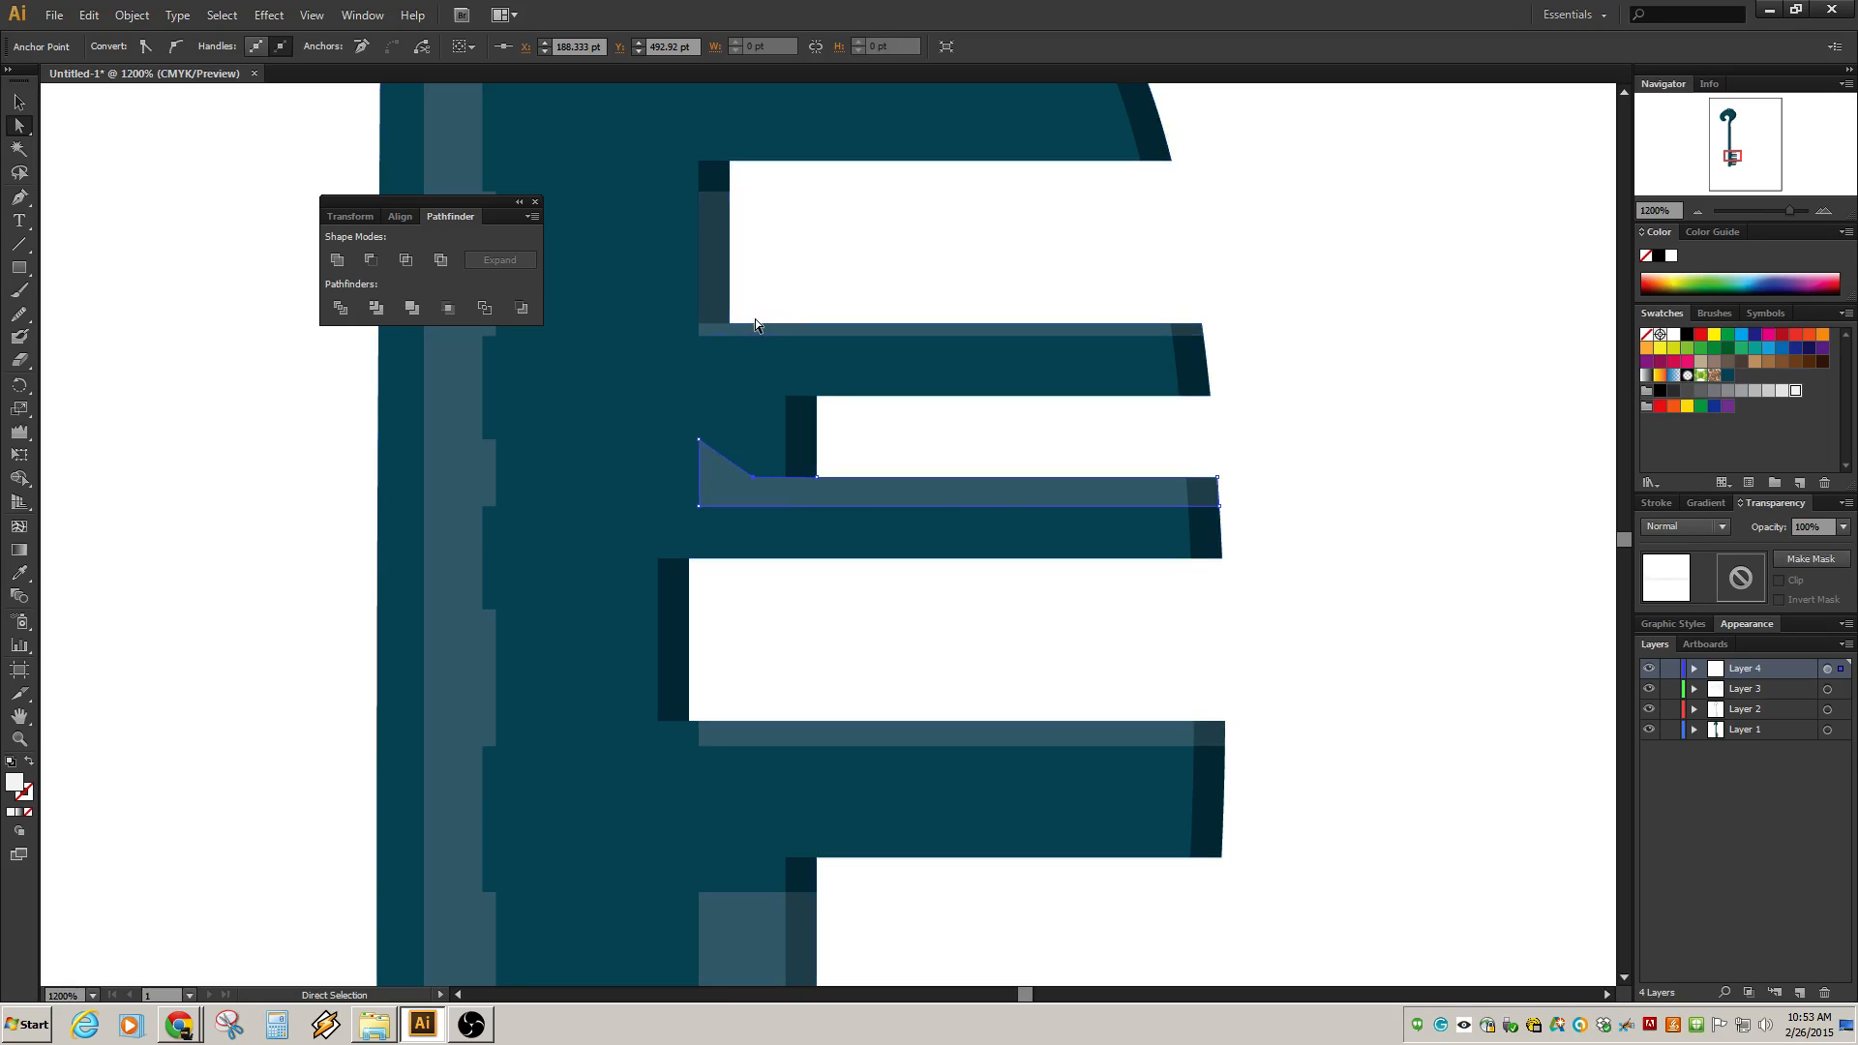
# Reshape the highlight above the first tooth gap into a slanted spike by moving its three inner anchors leftward.
pyautogui.click(693, 249)
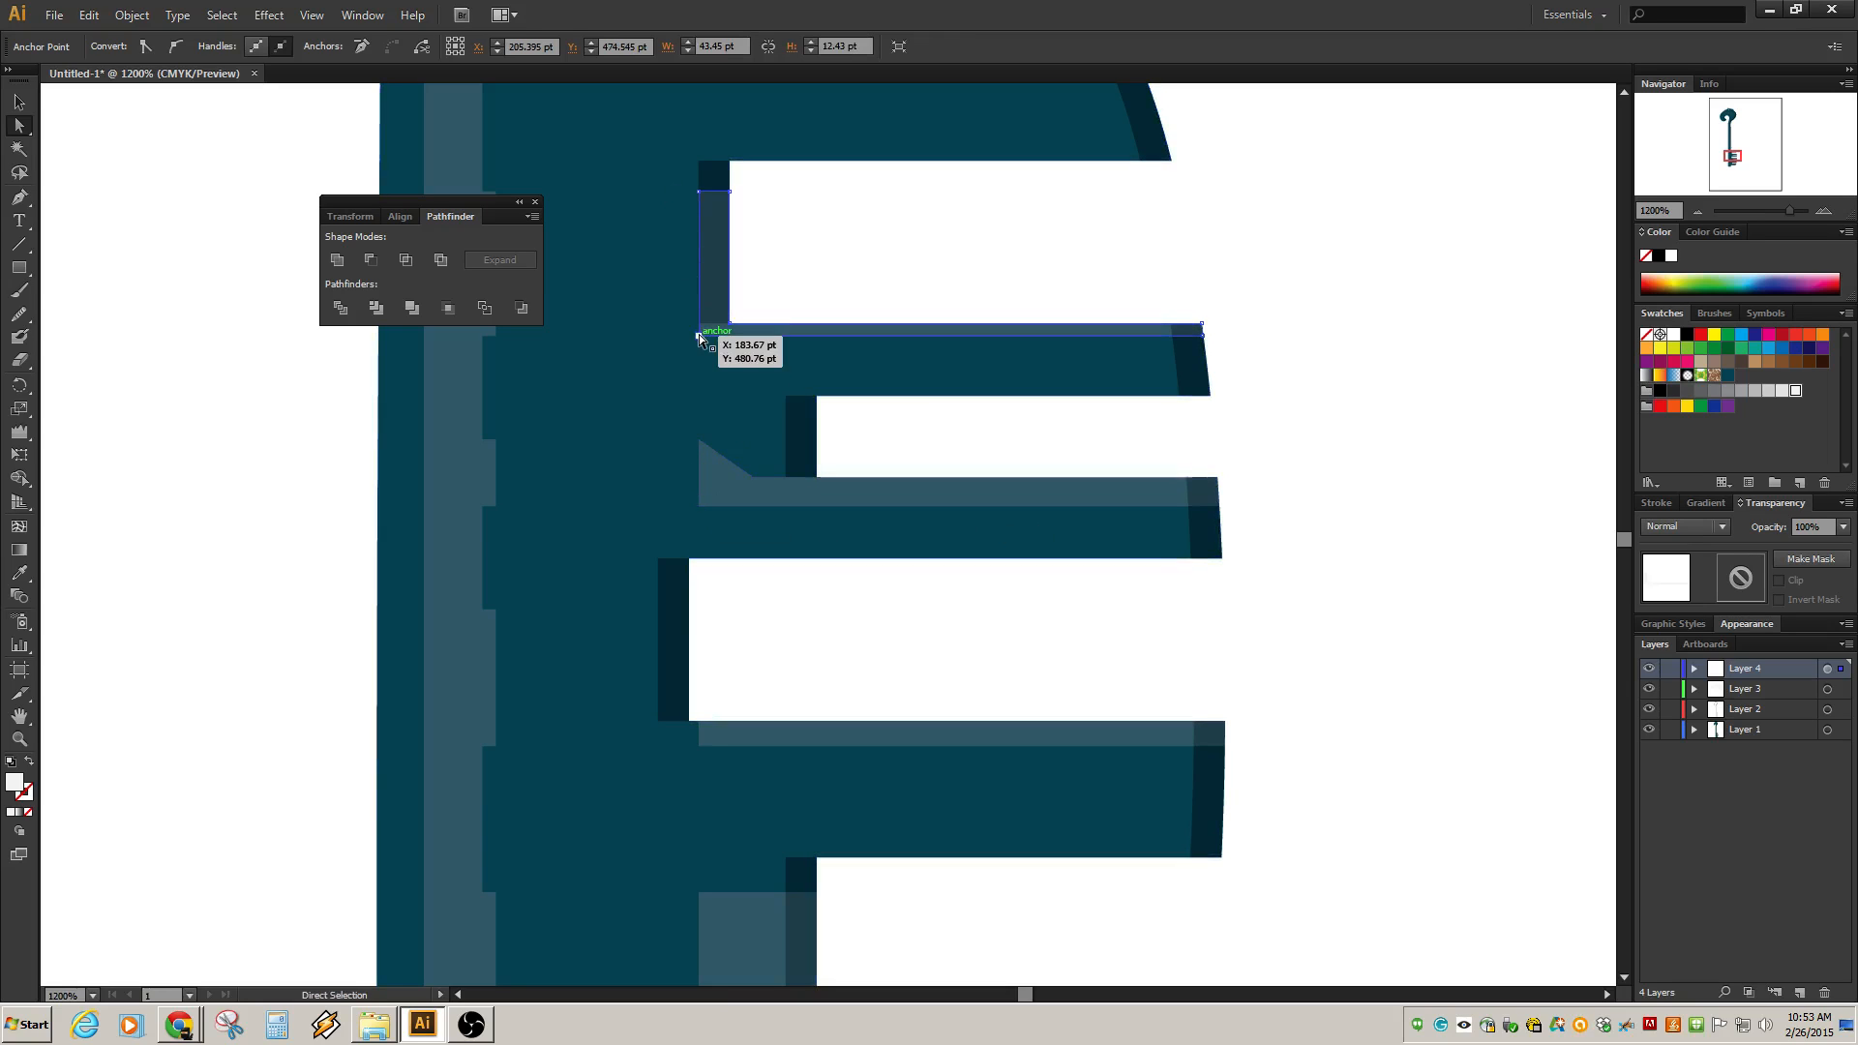
pyautogui.moveTo(699, 335); pyautogui.dragTo(631, 337)
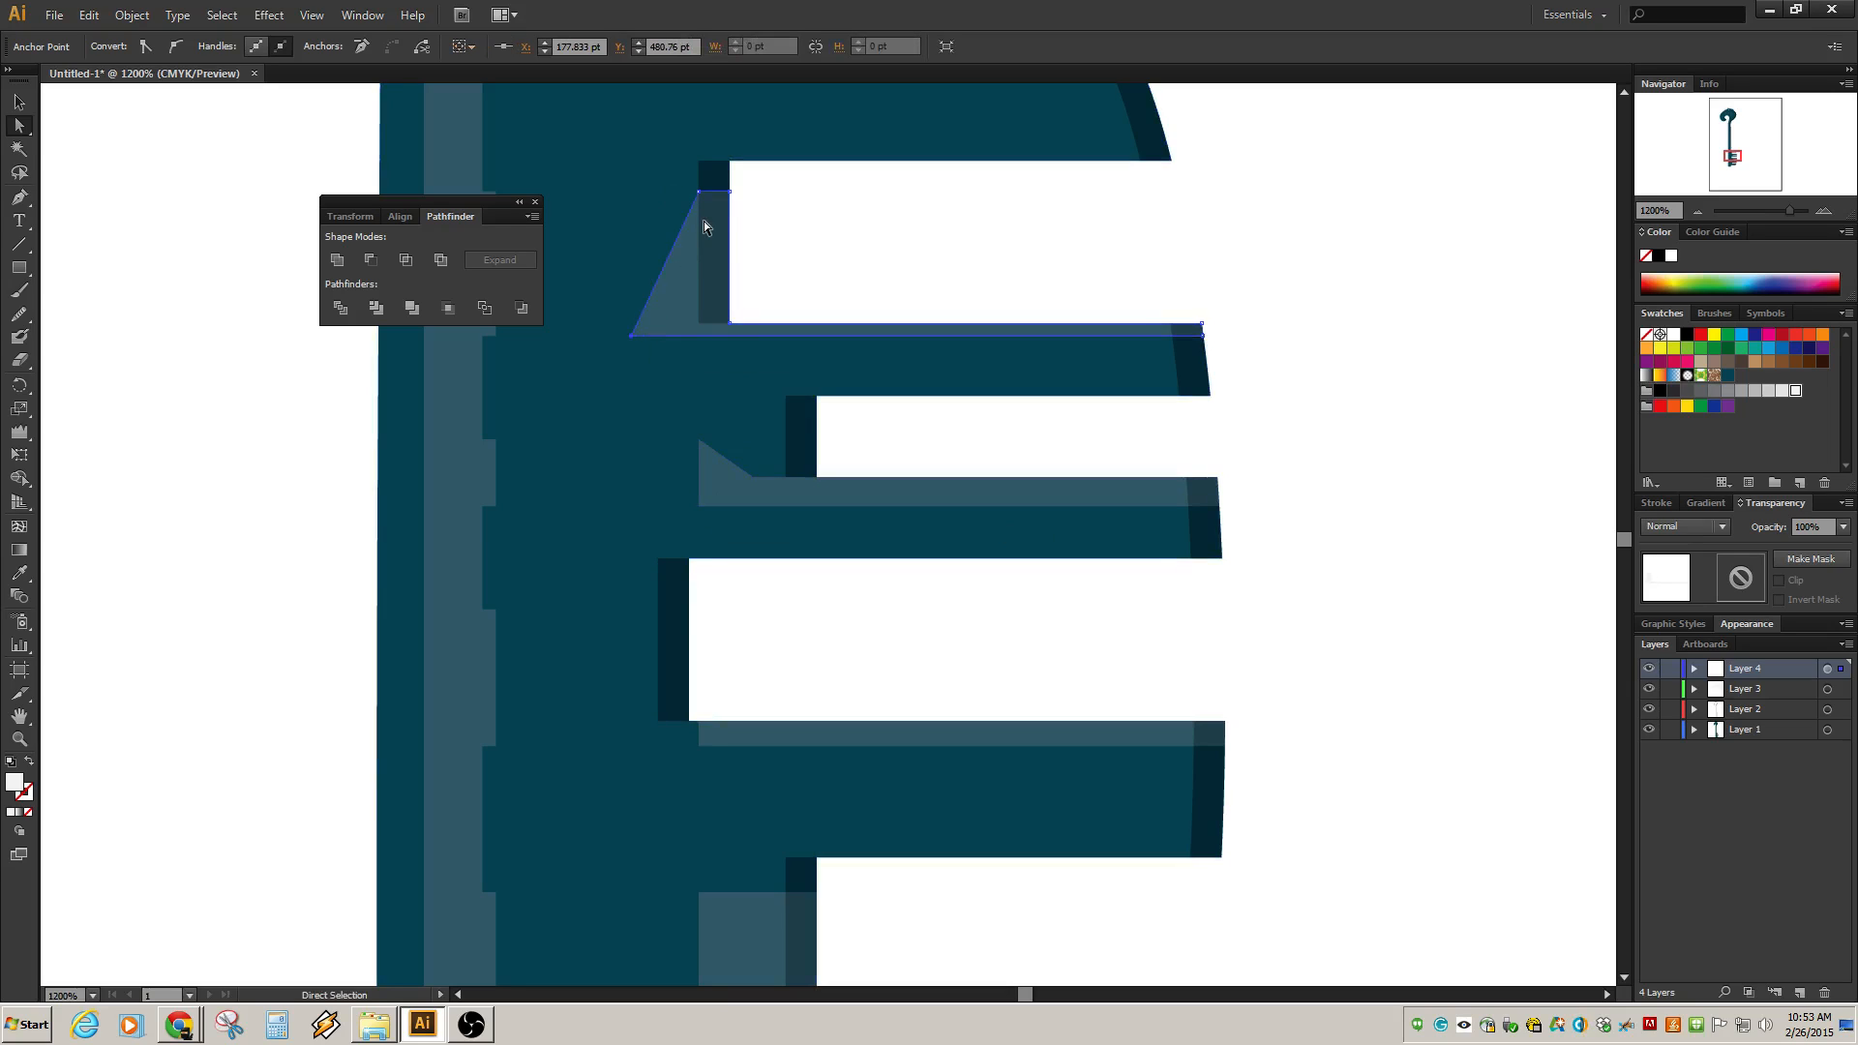
pyautogui.moveTo(699, 190); pyautogui.dragTo(590, 214)
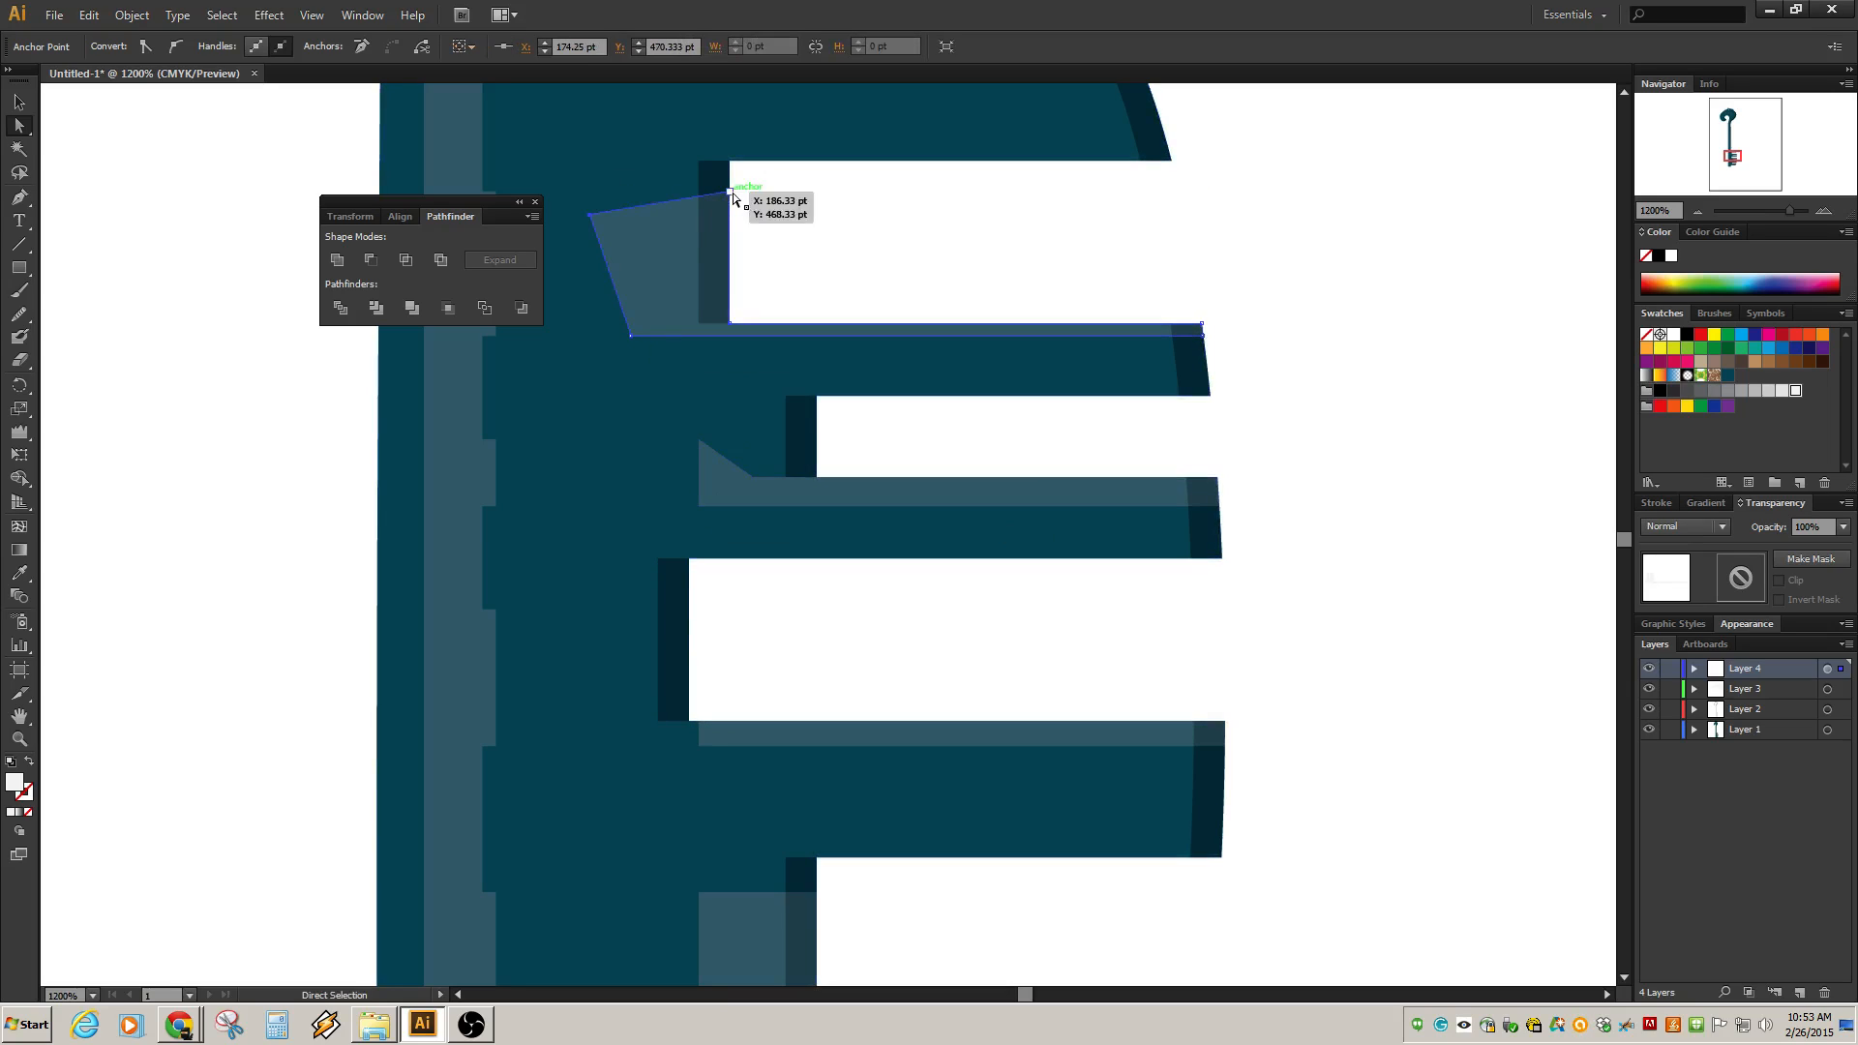
pyautogui.moveTo(731, 194); pyautogui.dragTo(702, 323)
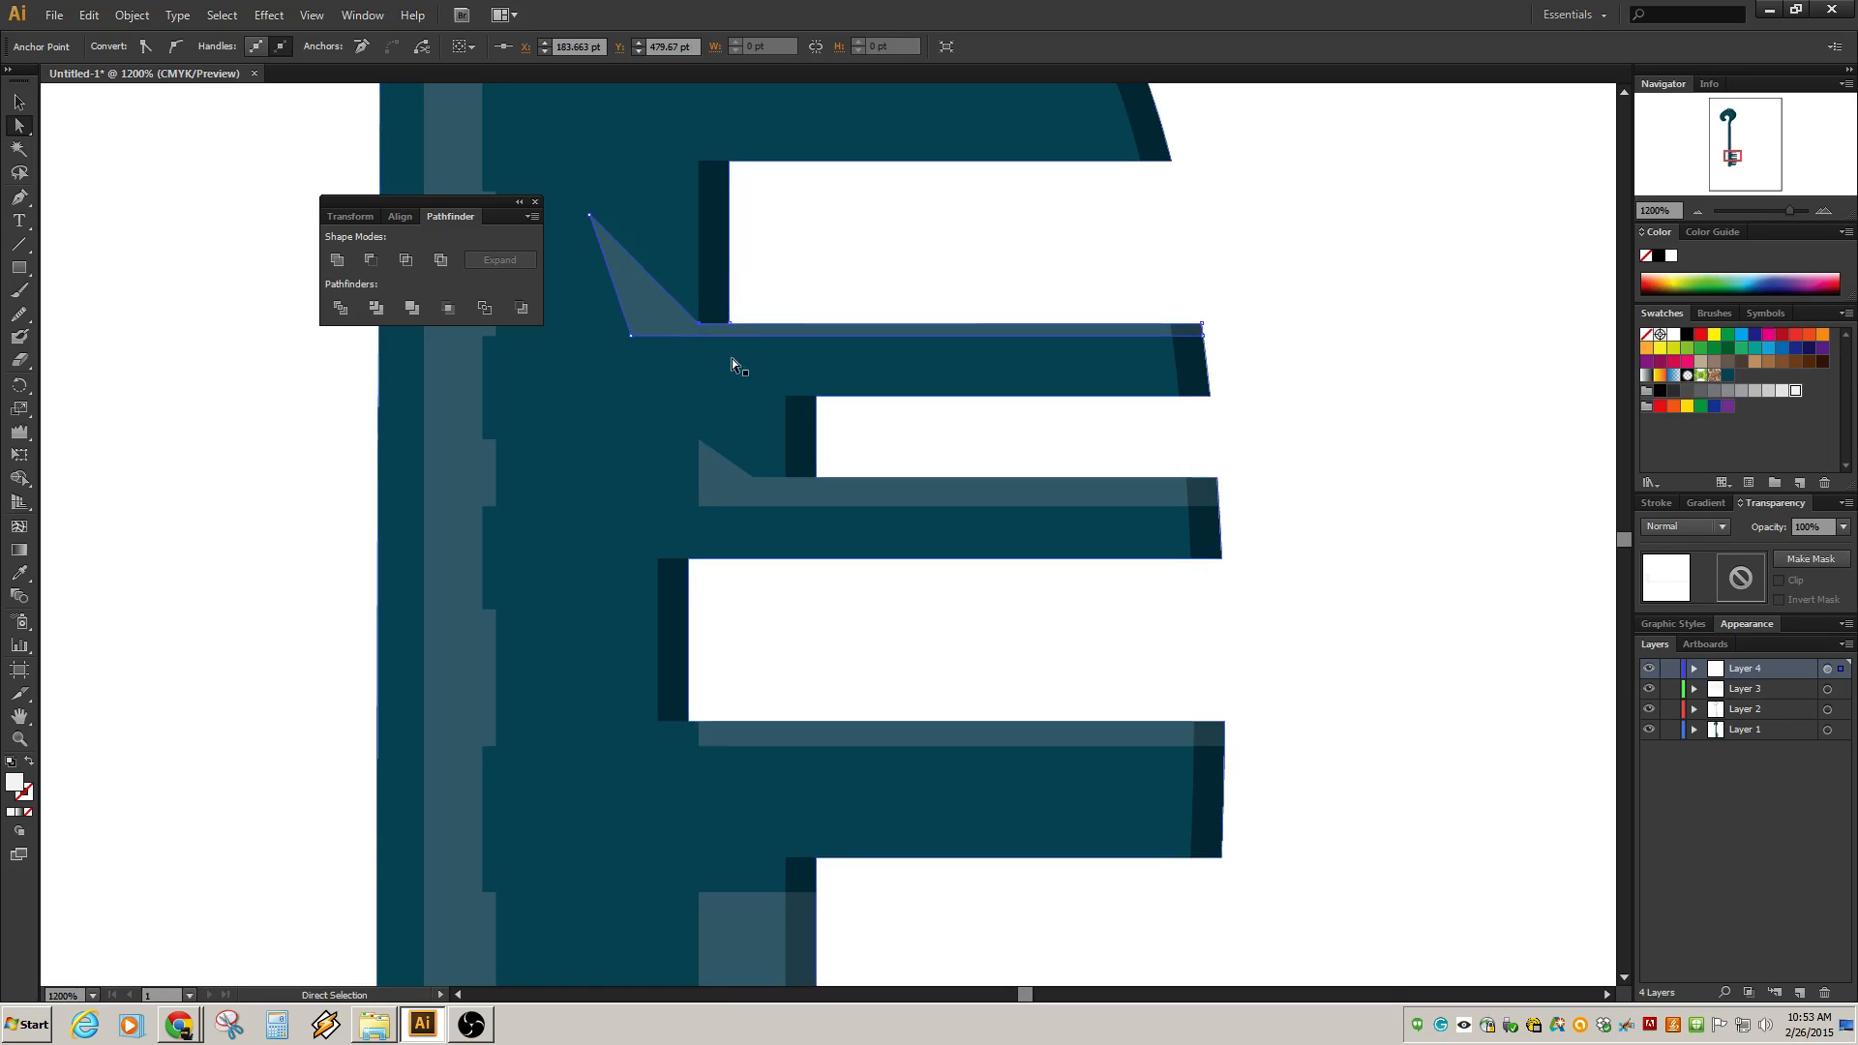
pyautogui.click(1301, 402)
pyautogui.scroll(-3, 966, 444)
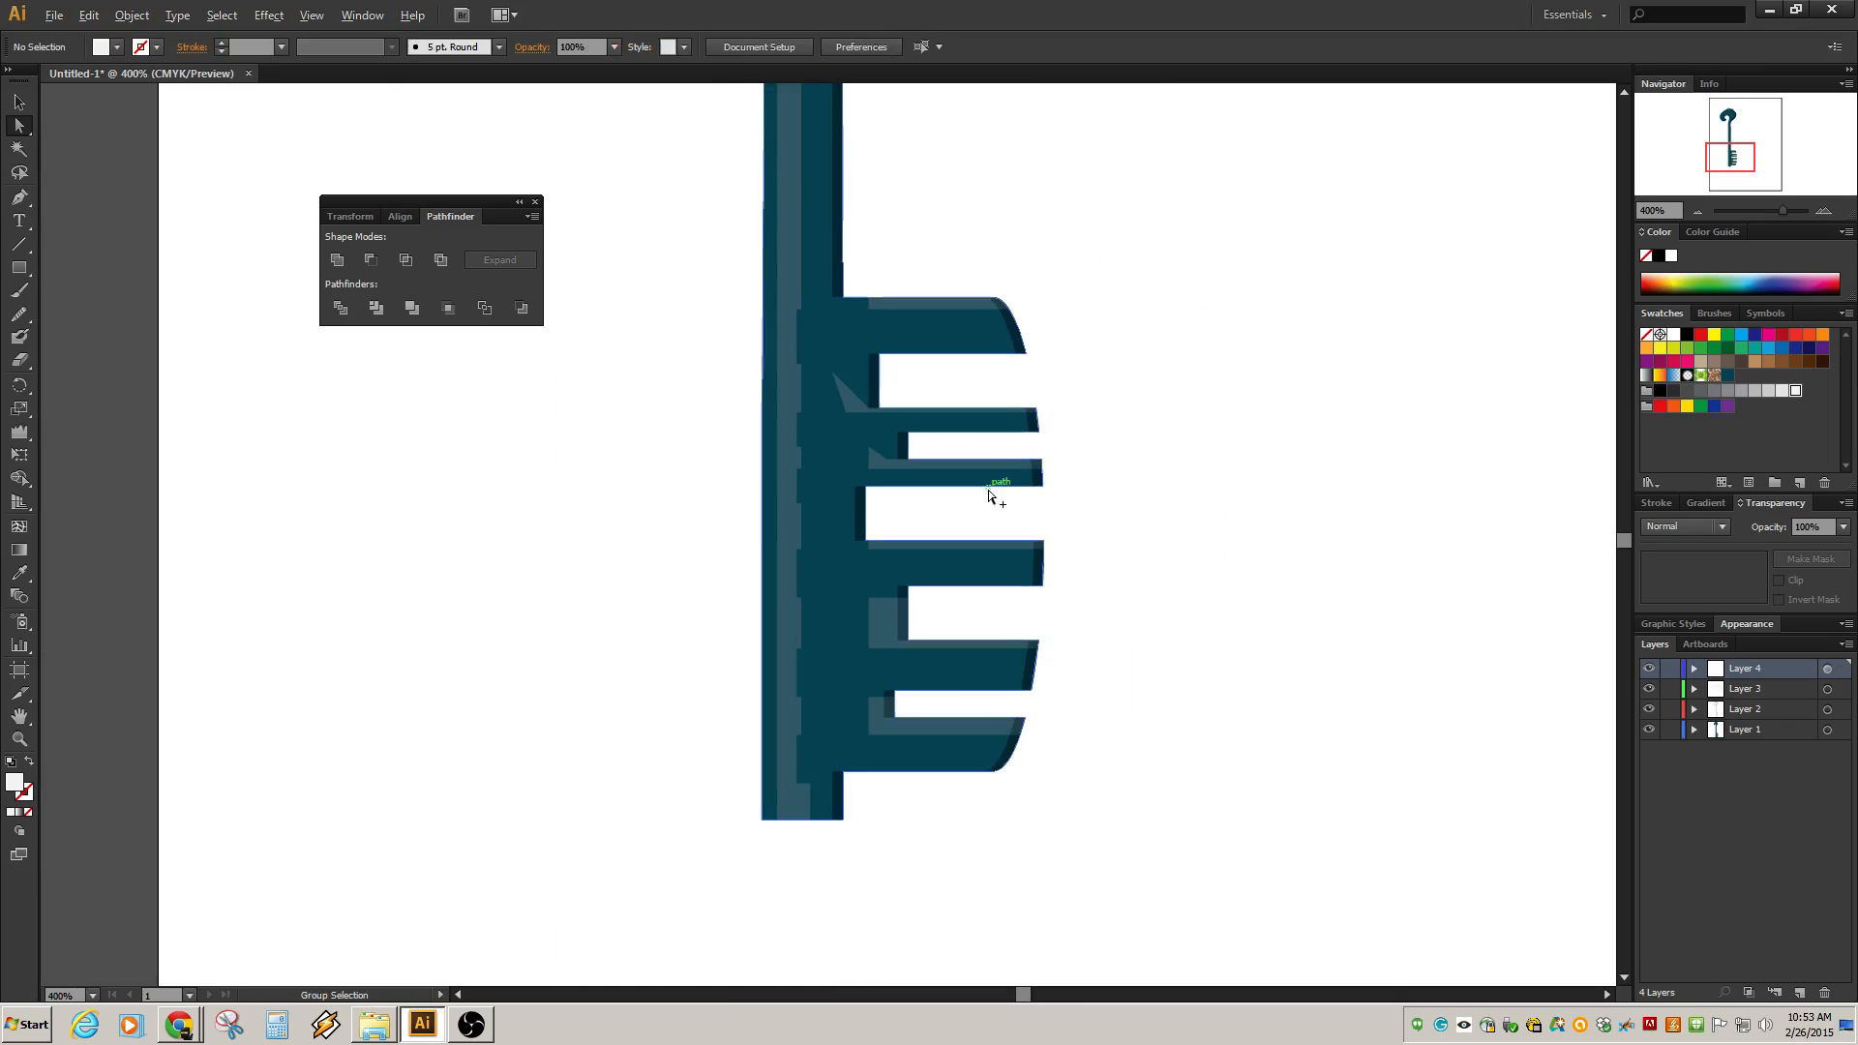
pyautogui.scroll(1, 876, 445)
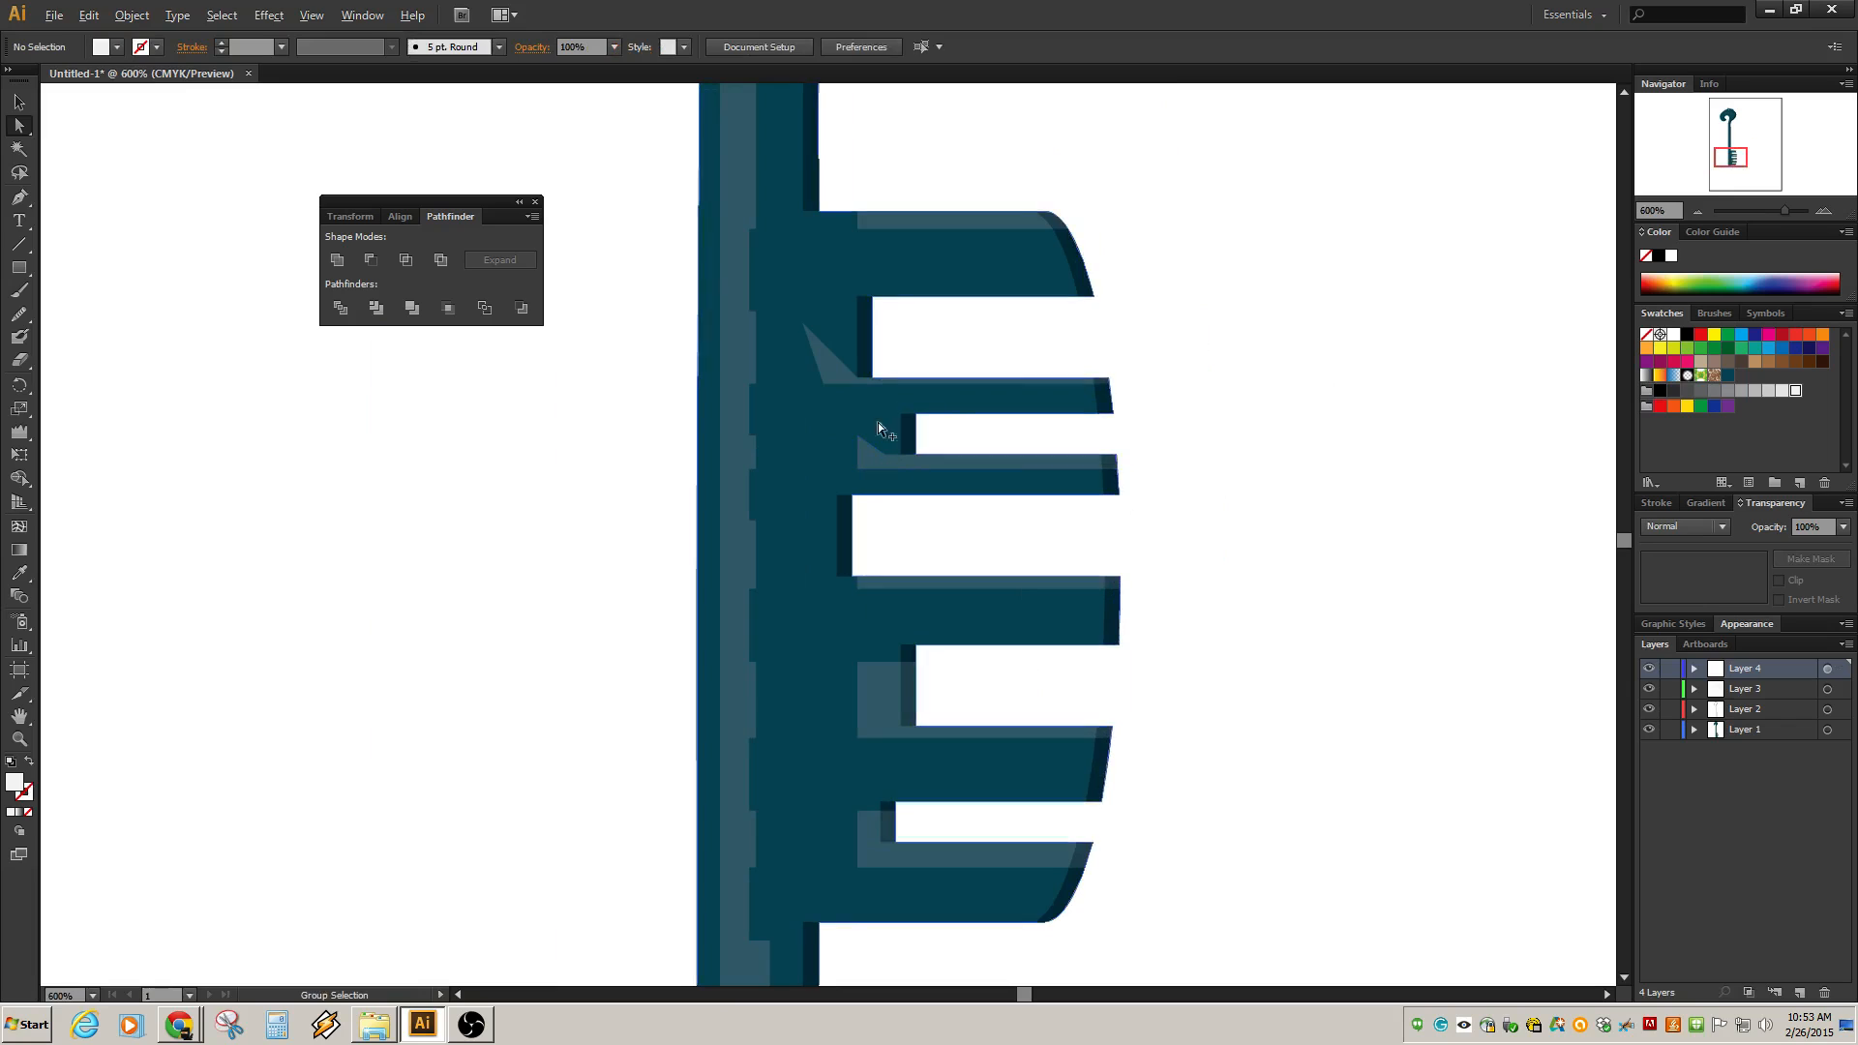
# Slant the inner end of the topmost tooth's upper highlight leftward by moving its corner anchor.
pyautogui.click(858, 229)
pyautogui.moveTo(859, 211); pyautogui.dragTo(808, 220)
pyautogui.click(1141, 286)
# Slant the inner end of the third tooth highlight leftward, undoing two tweaks to the highlight above it.
pyautogui.moveTo(858, 438); pyautogui.dragTo(830, 455)
pyautogui.click(833, 374)
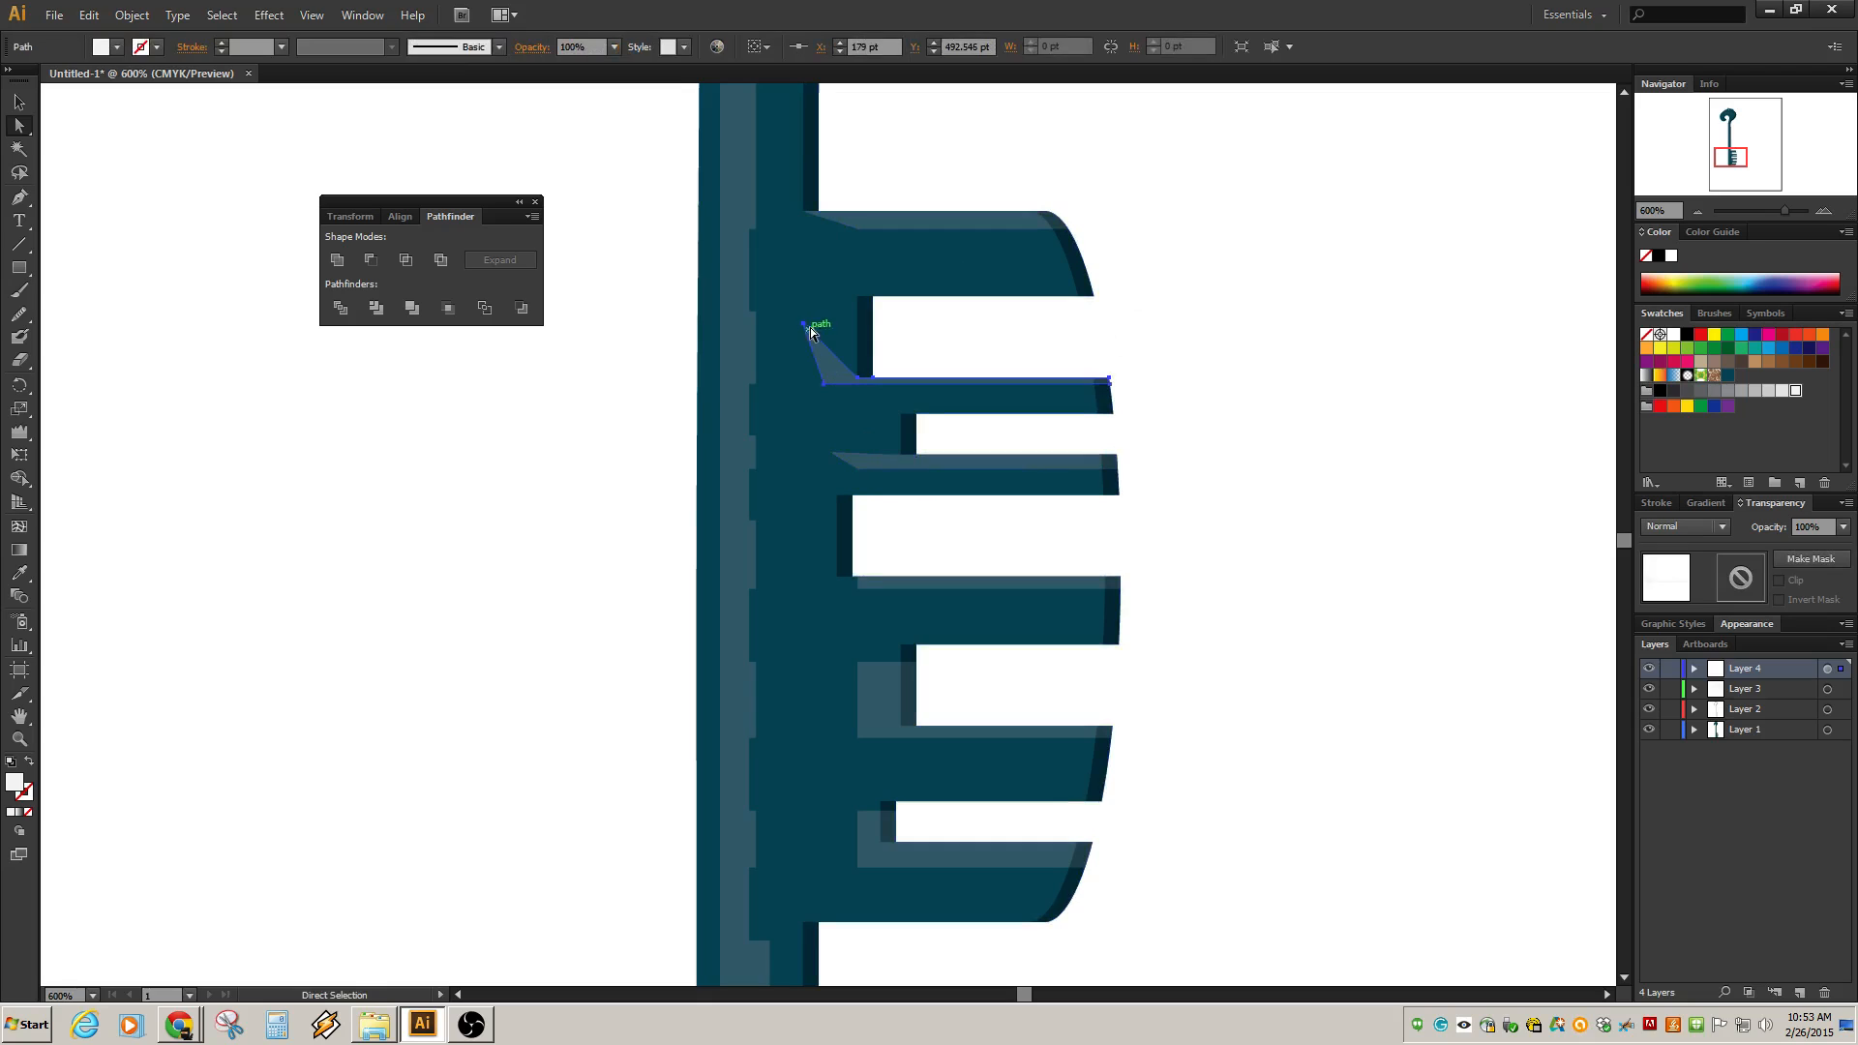
pyautogui.moveTo(804, 323); pyautogui.dragTo(807, 365)
pyautogui.hotkey('ctrl', 'z')
pyautogui.click(1163, 316)
pyautogui.click(827, 359)
pyautogui.hotkey('ctrl', 'z')
pyautogui.click(905, 333)
# Slant the inner ends of the lower three tooth highlights leftward by moving their corner anchors, undoing one misplaced drag.
pyautogui.click(908, 584)
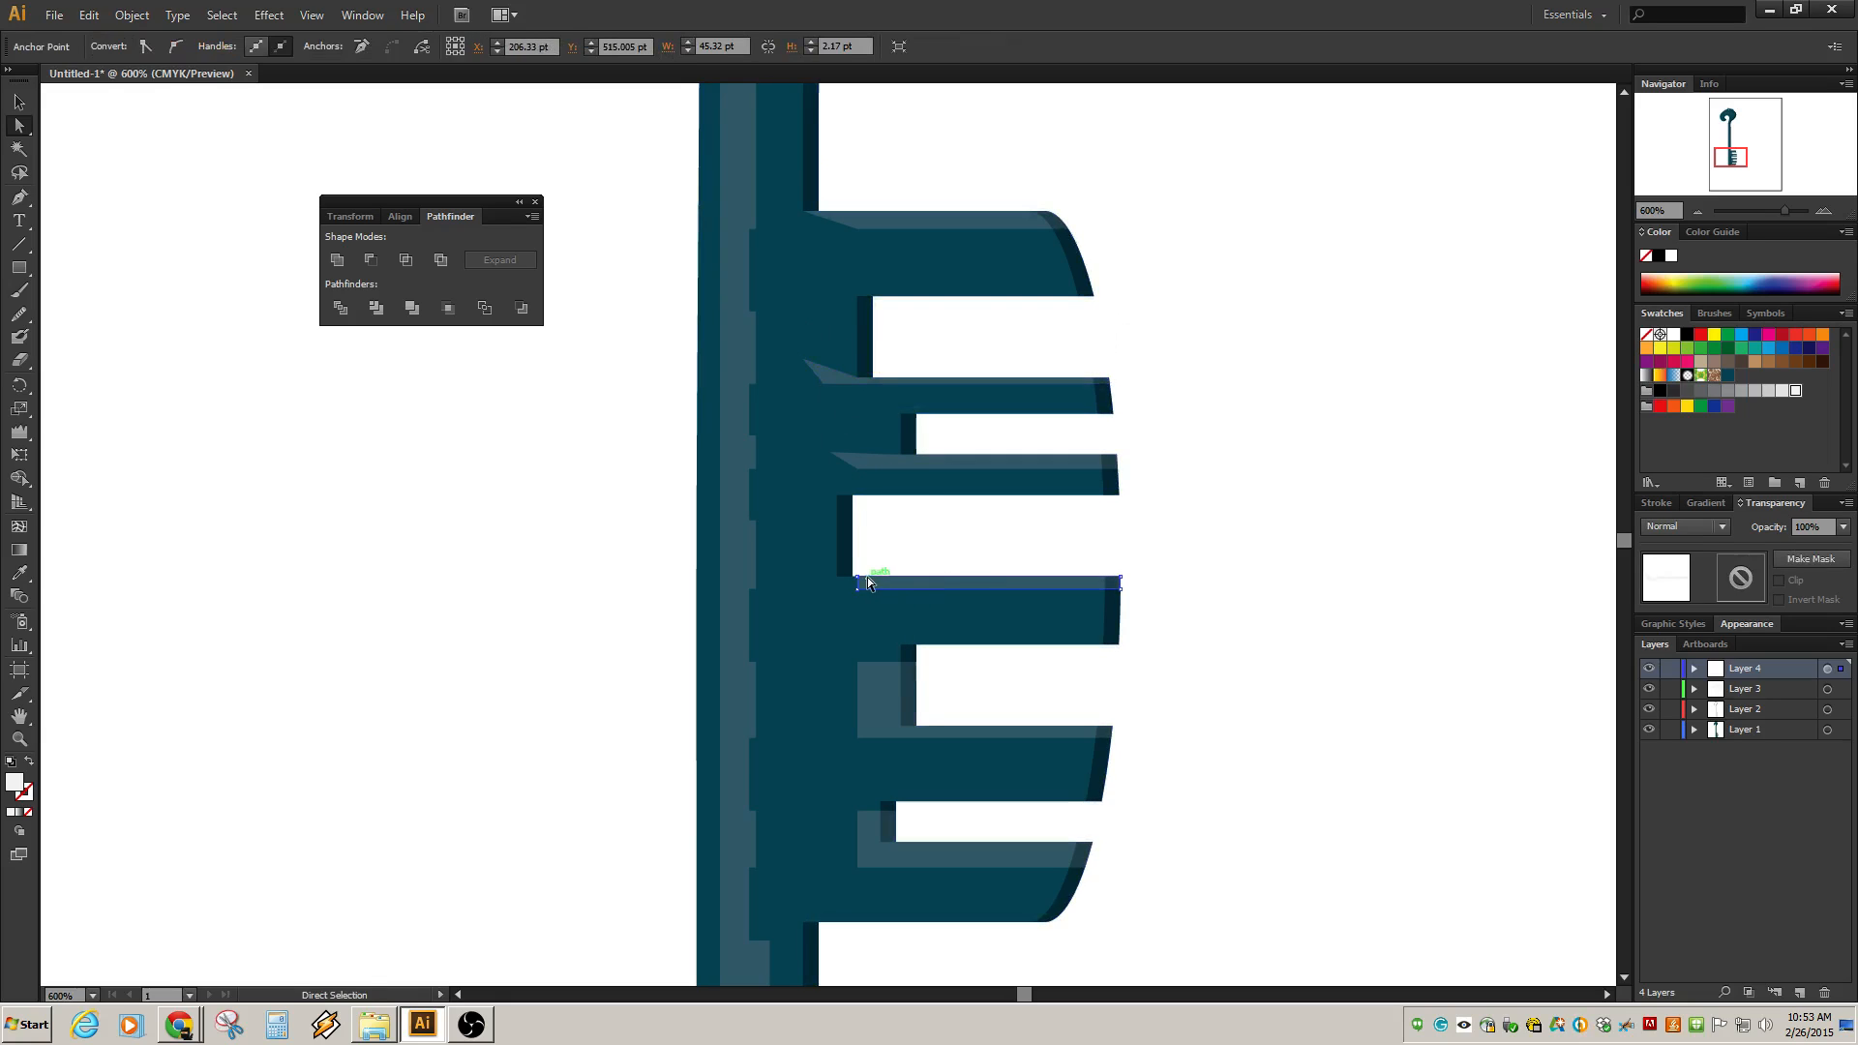
pyautogui.moveTo(857, 579); pyautogui.dragTo(839, 578)
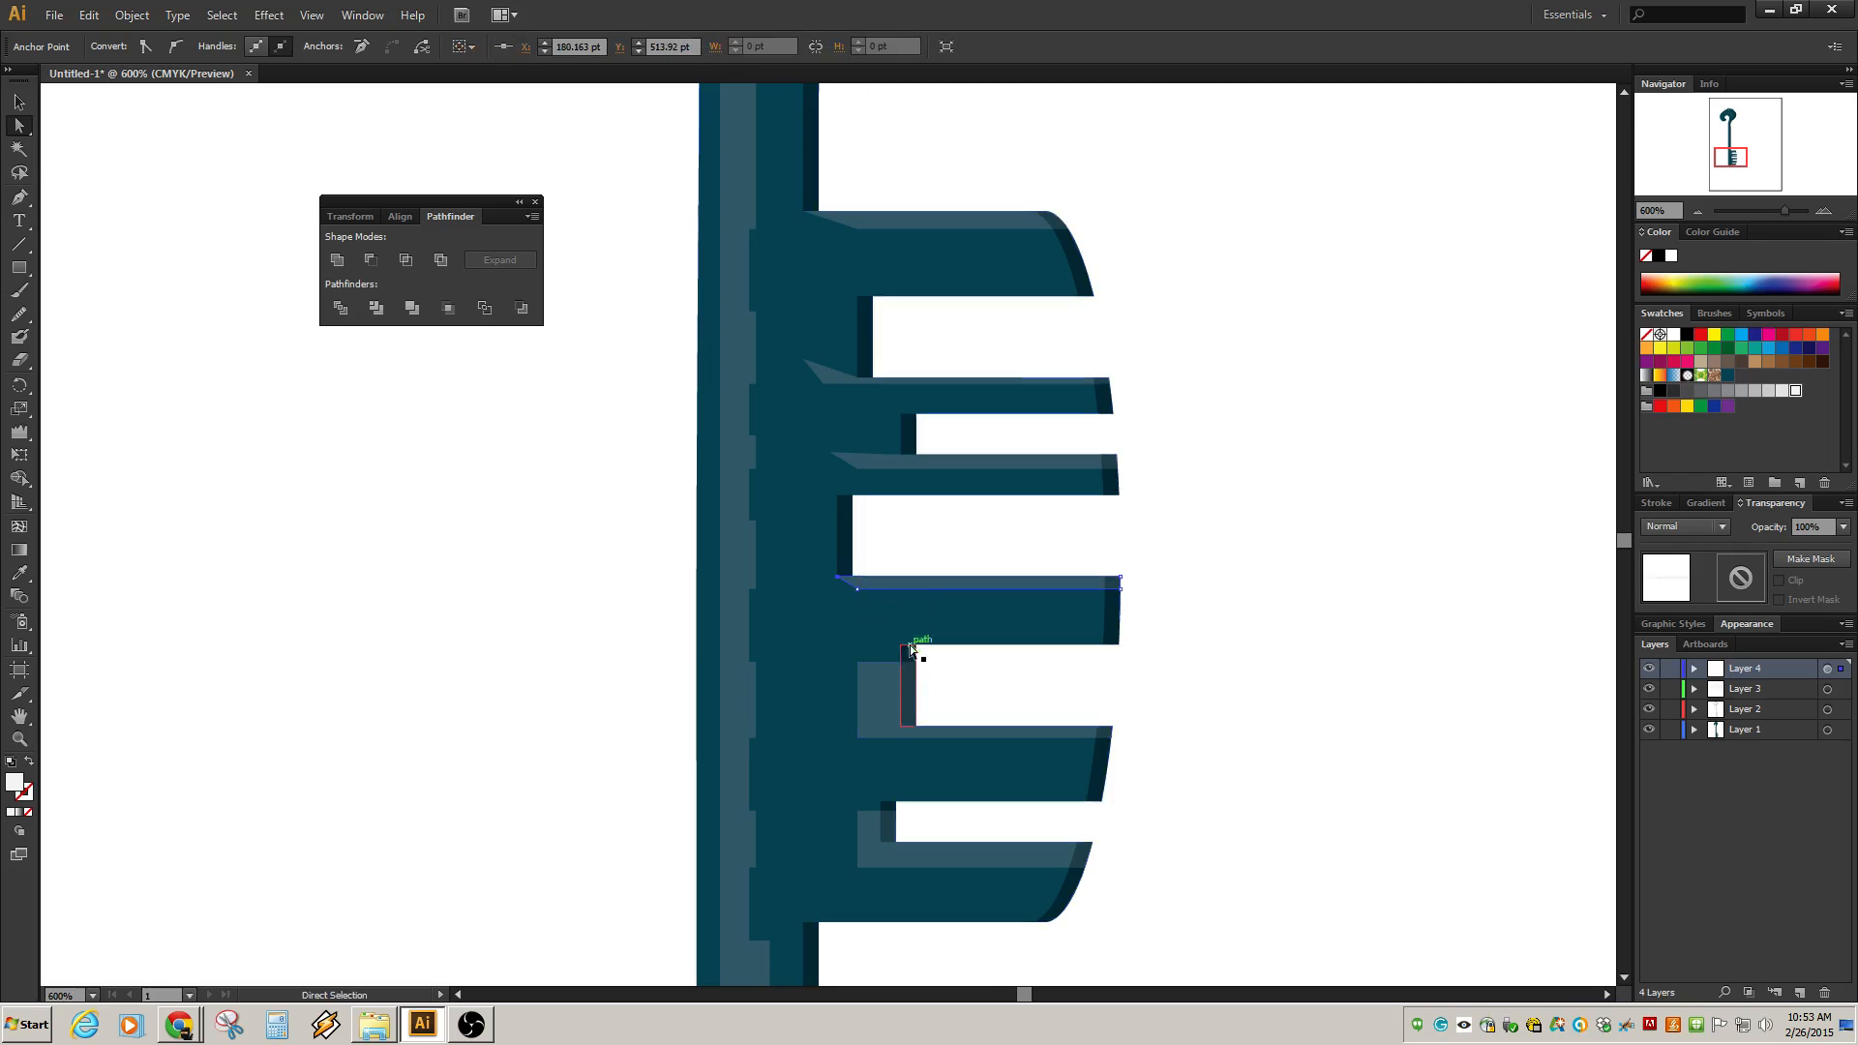
pyautogui.click(884, 694)
pyautogui.moveTo(858, 663); pyautogui.dragTo(824, 720)
pyautogui.hotkey('ctrl', 'z')
pyautogui.click(1173, 685)
pyautogui.click(891, 695)
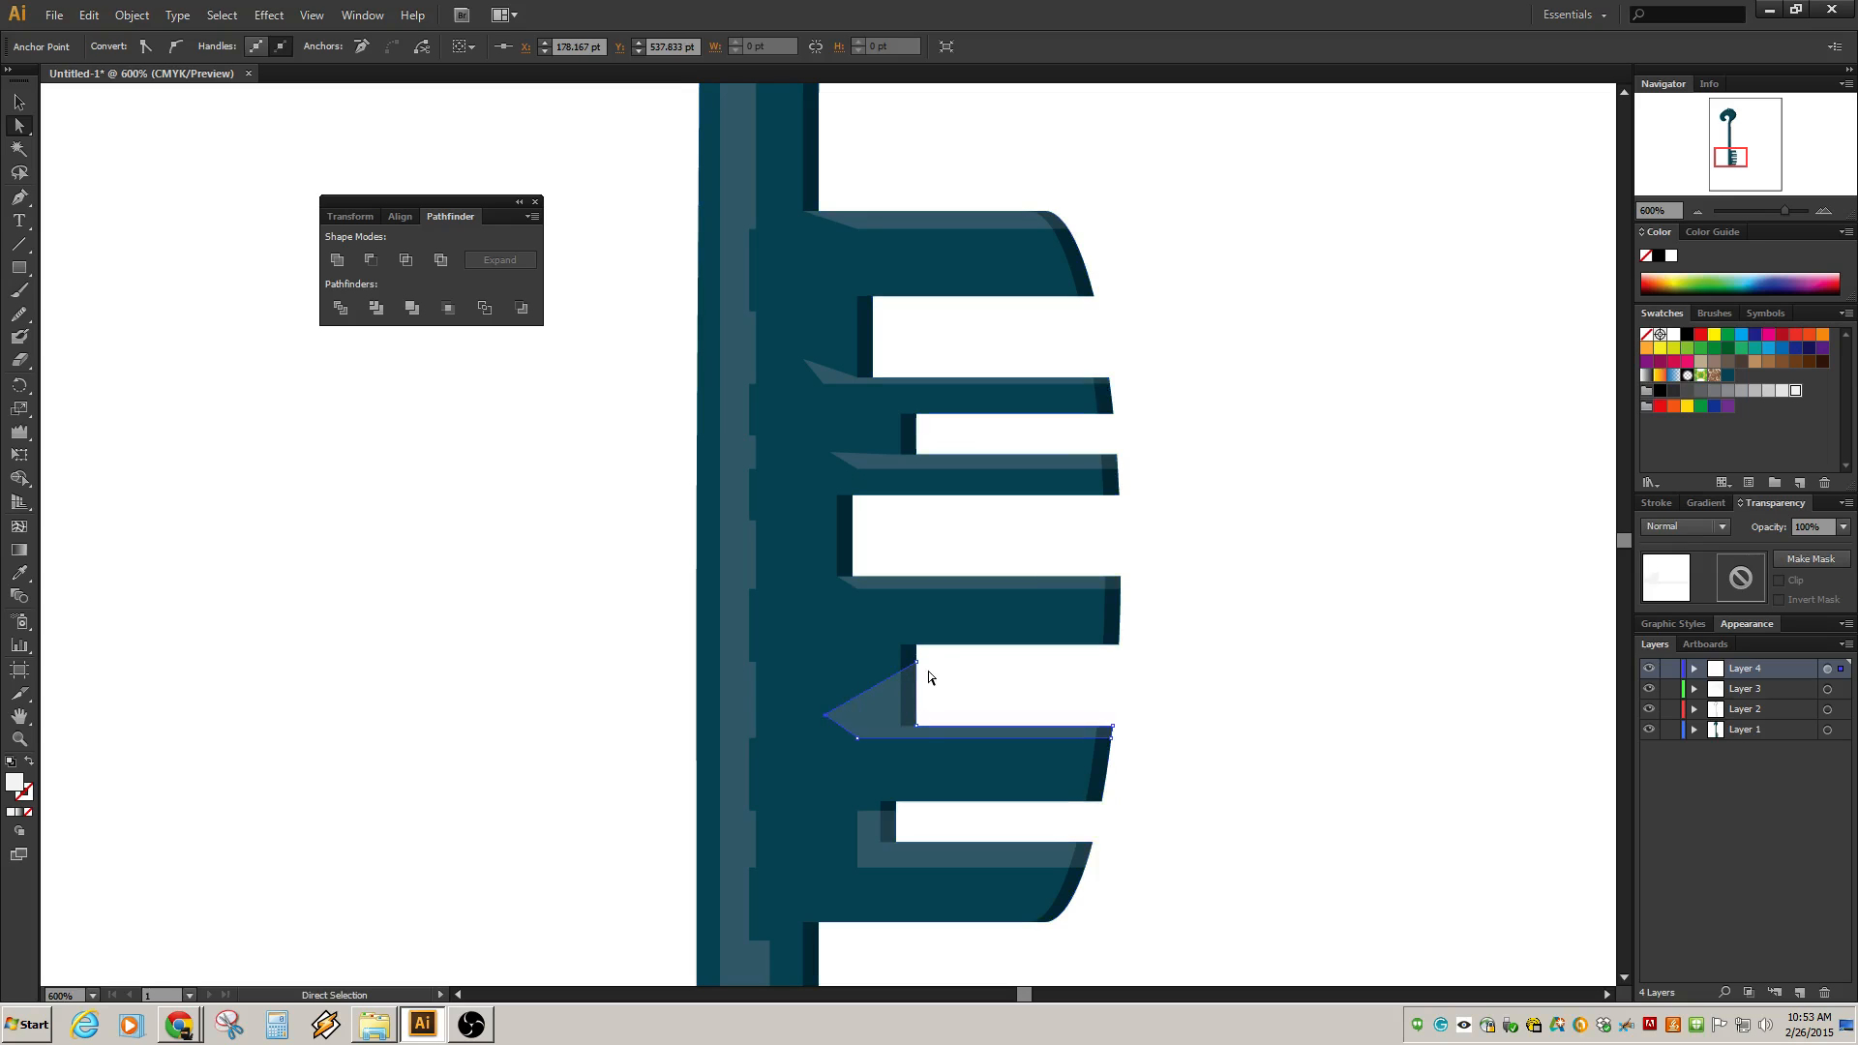
pyautogui.moveTo(917, 663); pyautogui.dragTo(885, 741)
pyautogui.click(943, 835)
pyautogui.click(865, 832)
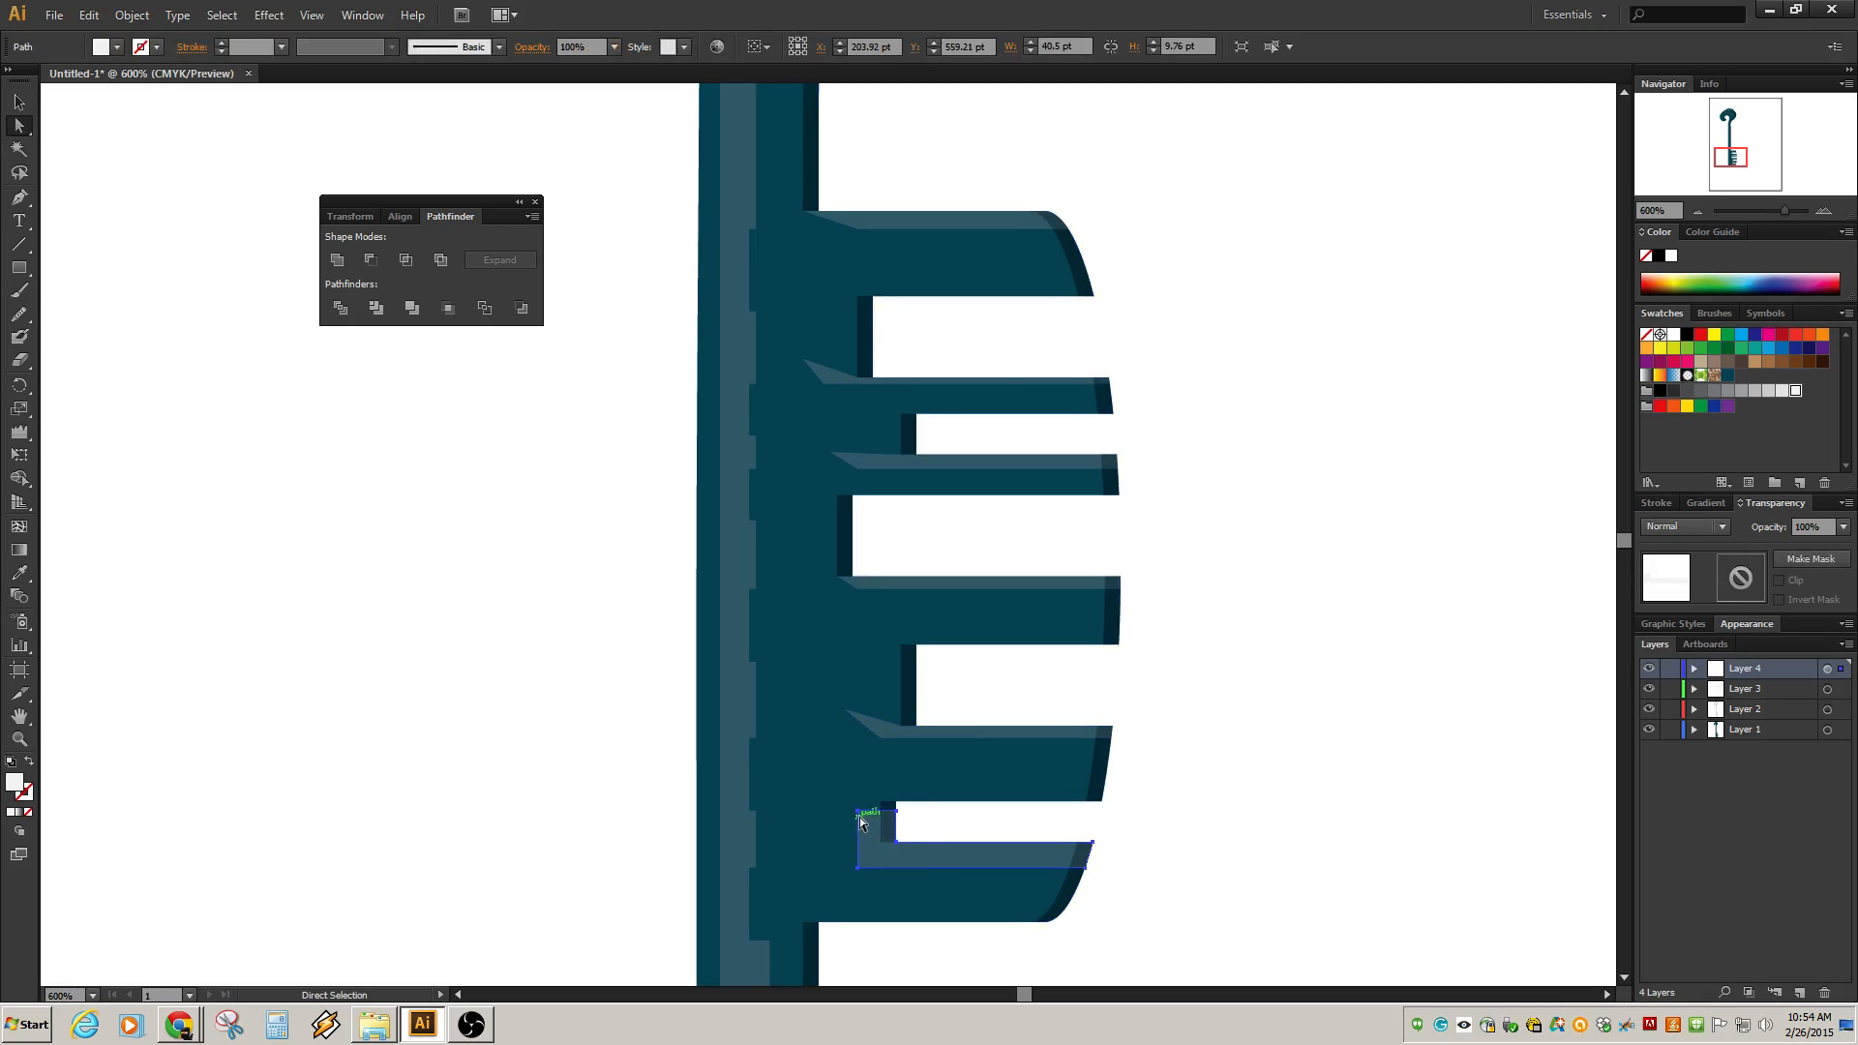
pyautogui.moveTo(858, 814)
pyautogui.mouseDown()
pyautogui.moveTo(838, 848)
pyautogui.moveTo(844, 829)
pyautogui.mouseUp()
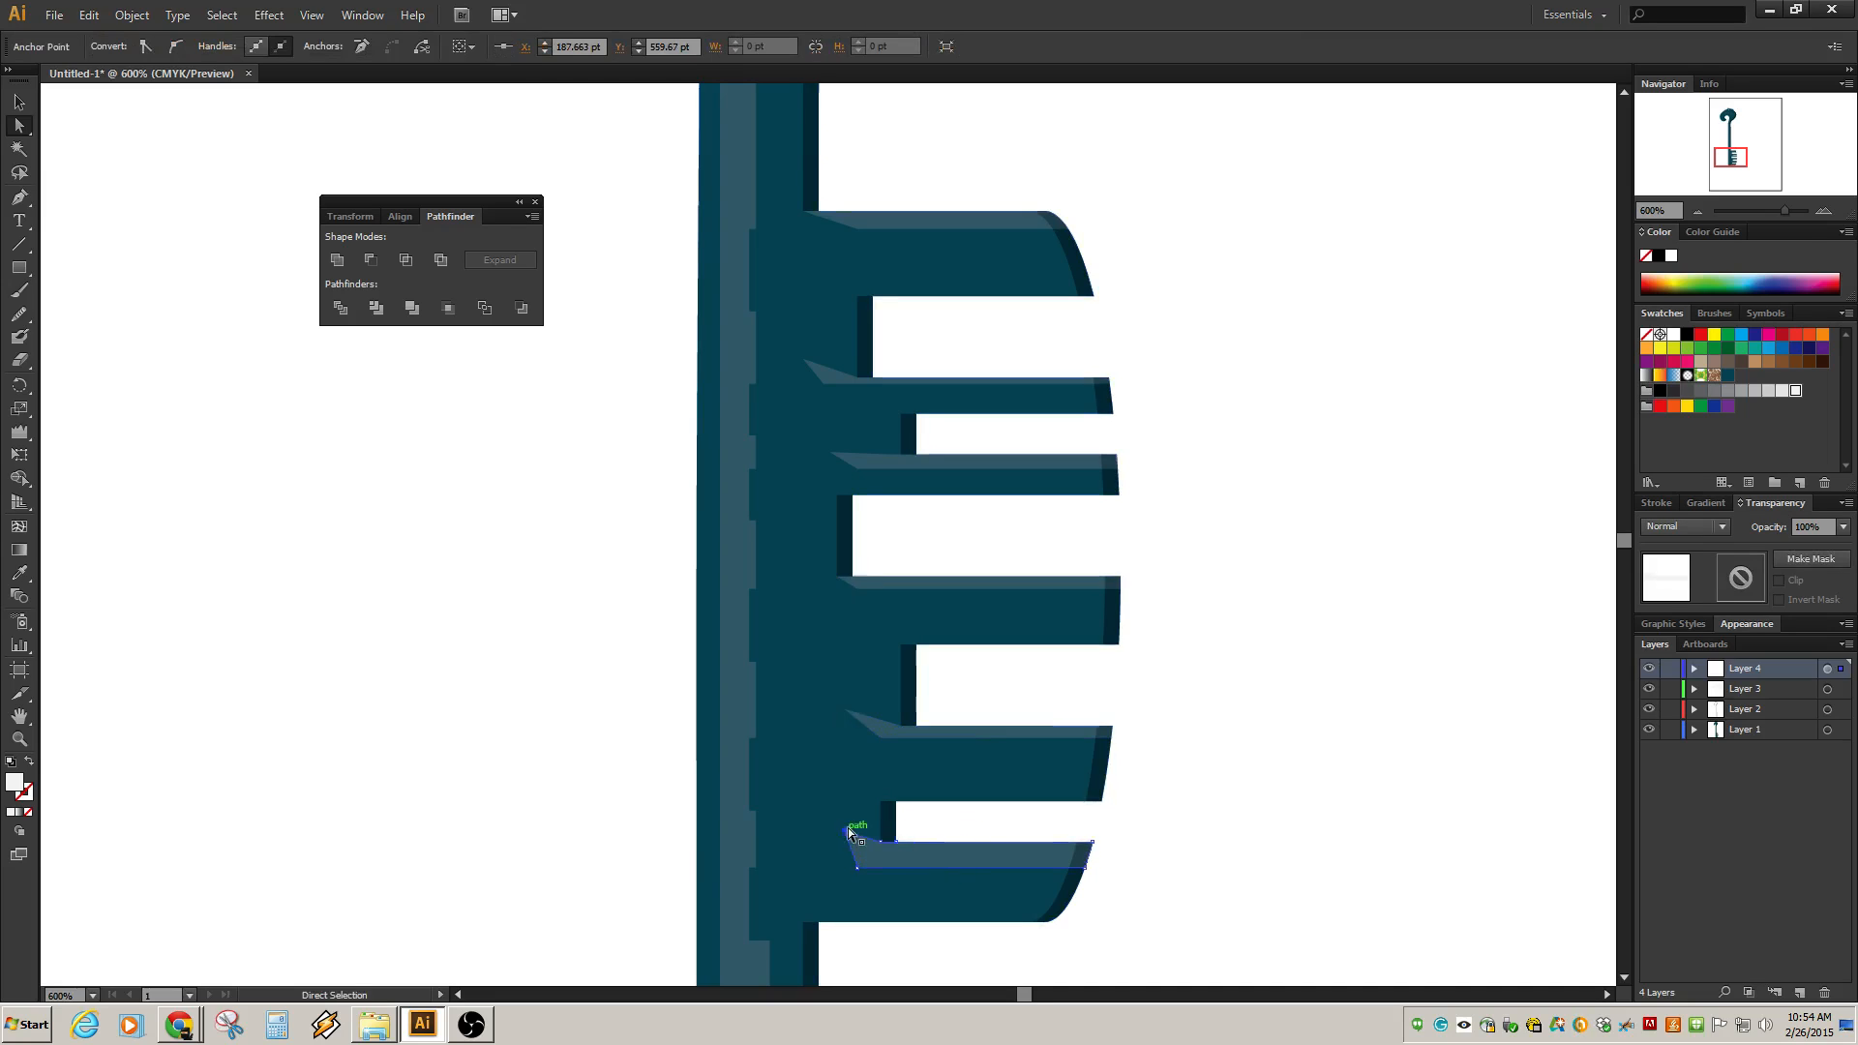
# Select the notch anchors along the shaft highlight's right edge and nudge them to the right.
pyautogui.click(753, 811)
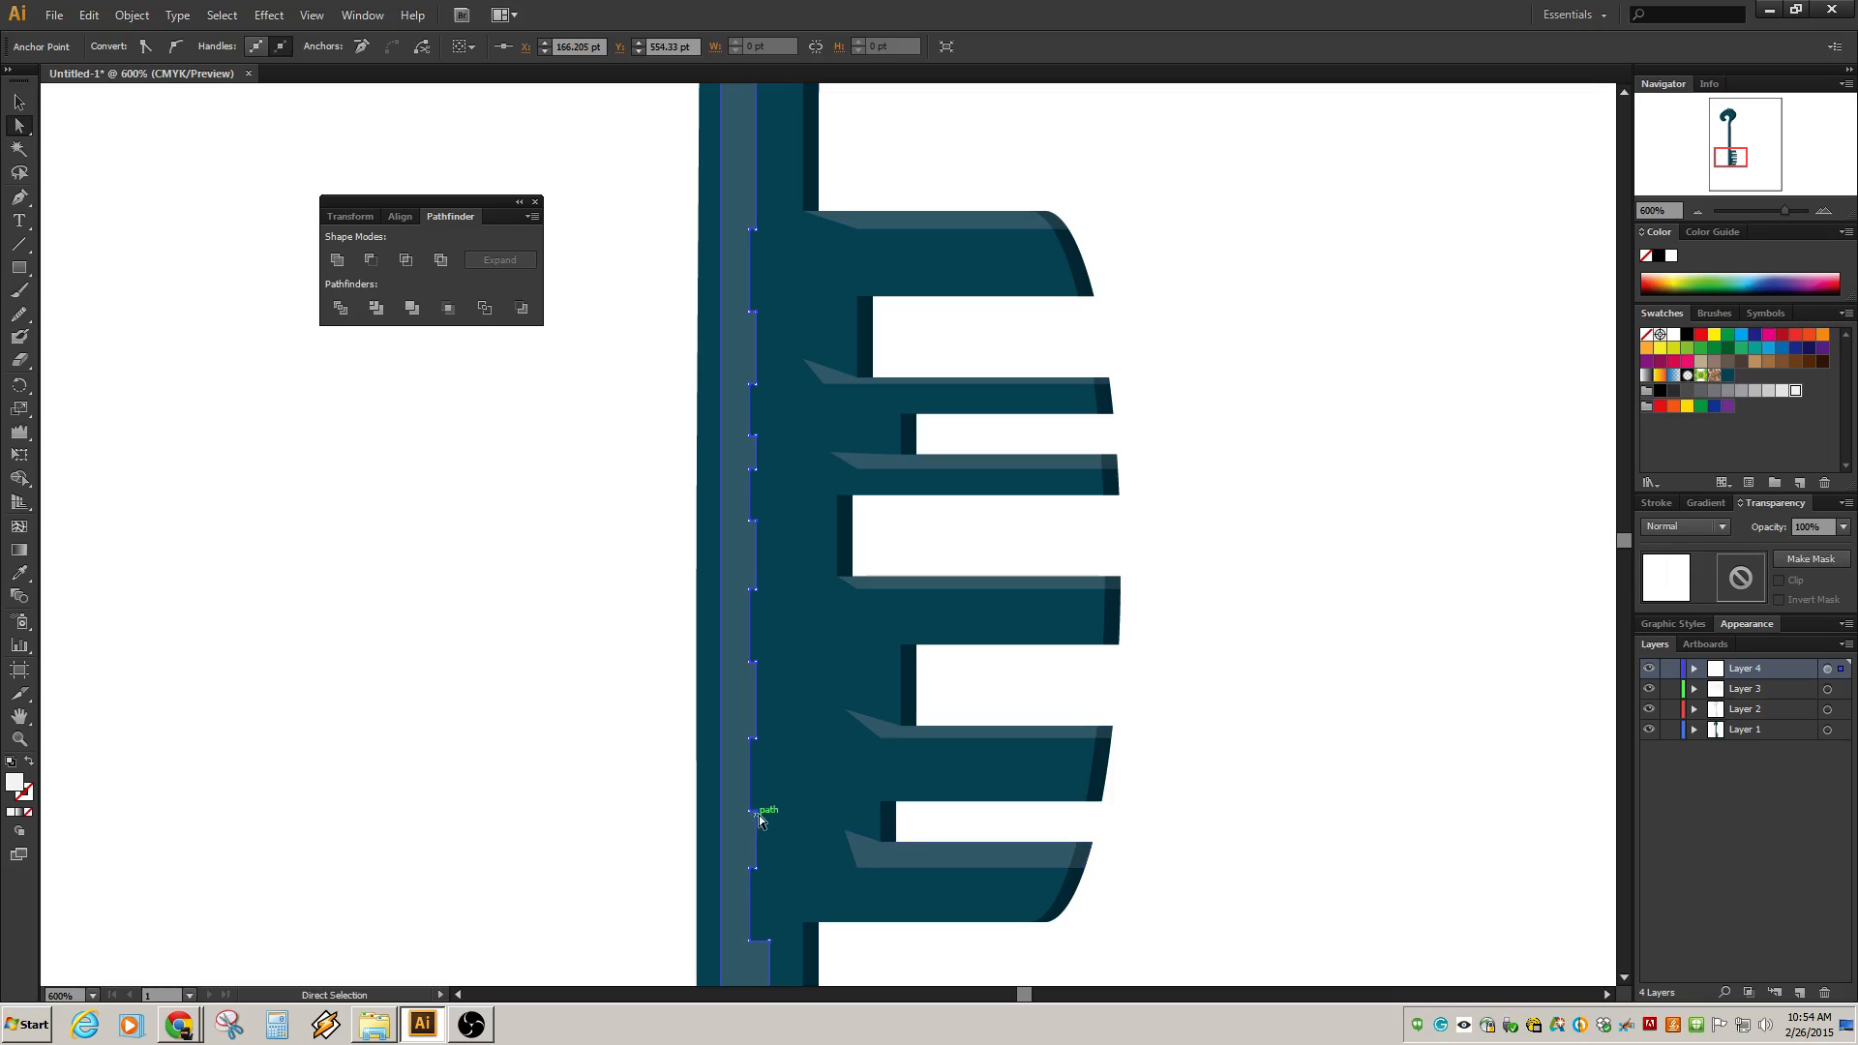
pyautogui.keyDown('shift'); pyautogui.click(756, 663); pyautogui.keyUp('shift')
pyautogui.keyDown('shift'); pyautogui.click(758, 522); pyautogui.keyUp('shift')
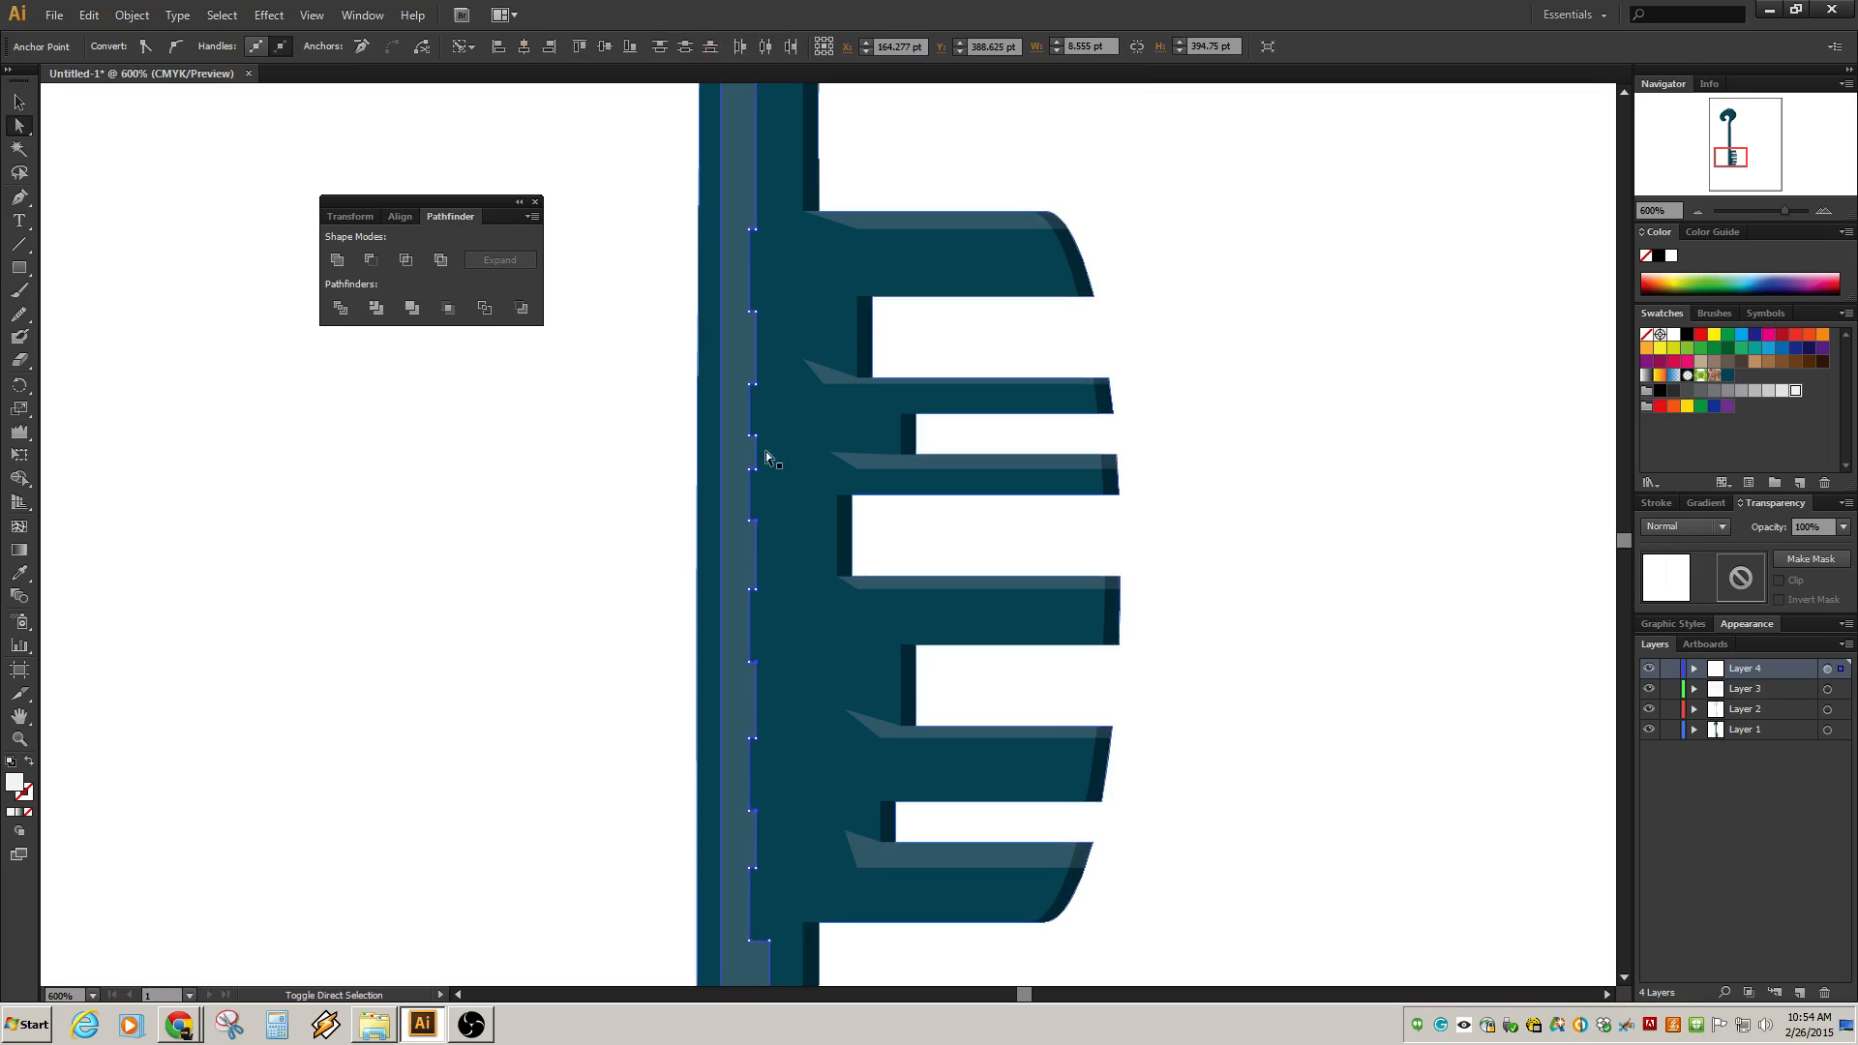
pyautogui.keyDown('shift'); pyautogui.click(757, 437); pyautogui.keyUp('shift')
pyautogui.keyDown('shift'); pyautogui.click(758, 312); pyautogui.keyUp('shift')
pyautogui.keyDown('shift'); pyautogui.click(757, 230); pyautogui.keyUp('shift')
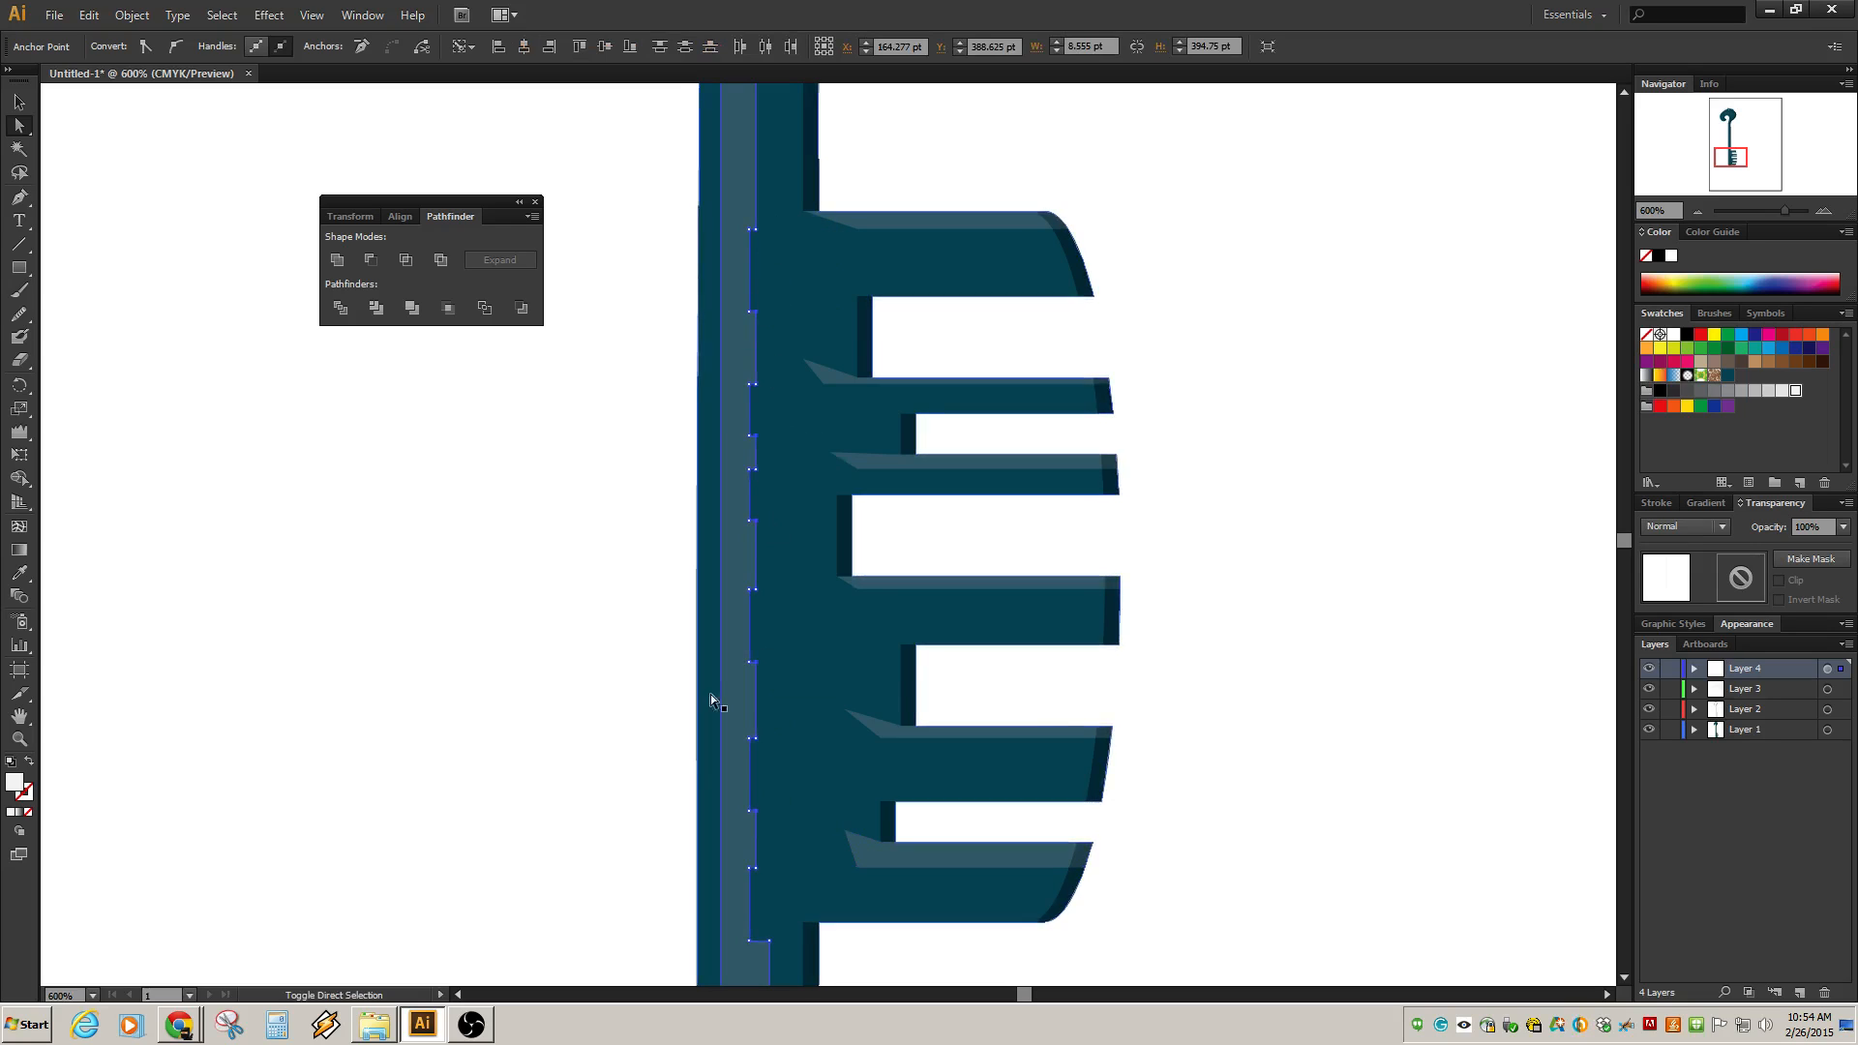
pyautogui.keyDown('shift'); pyautogui.click(771, 941); pyautogui.keyUp('shift')
pyautogui.scroll(-4, 852, 736)
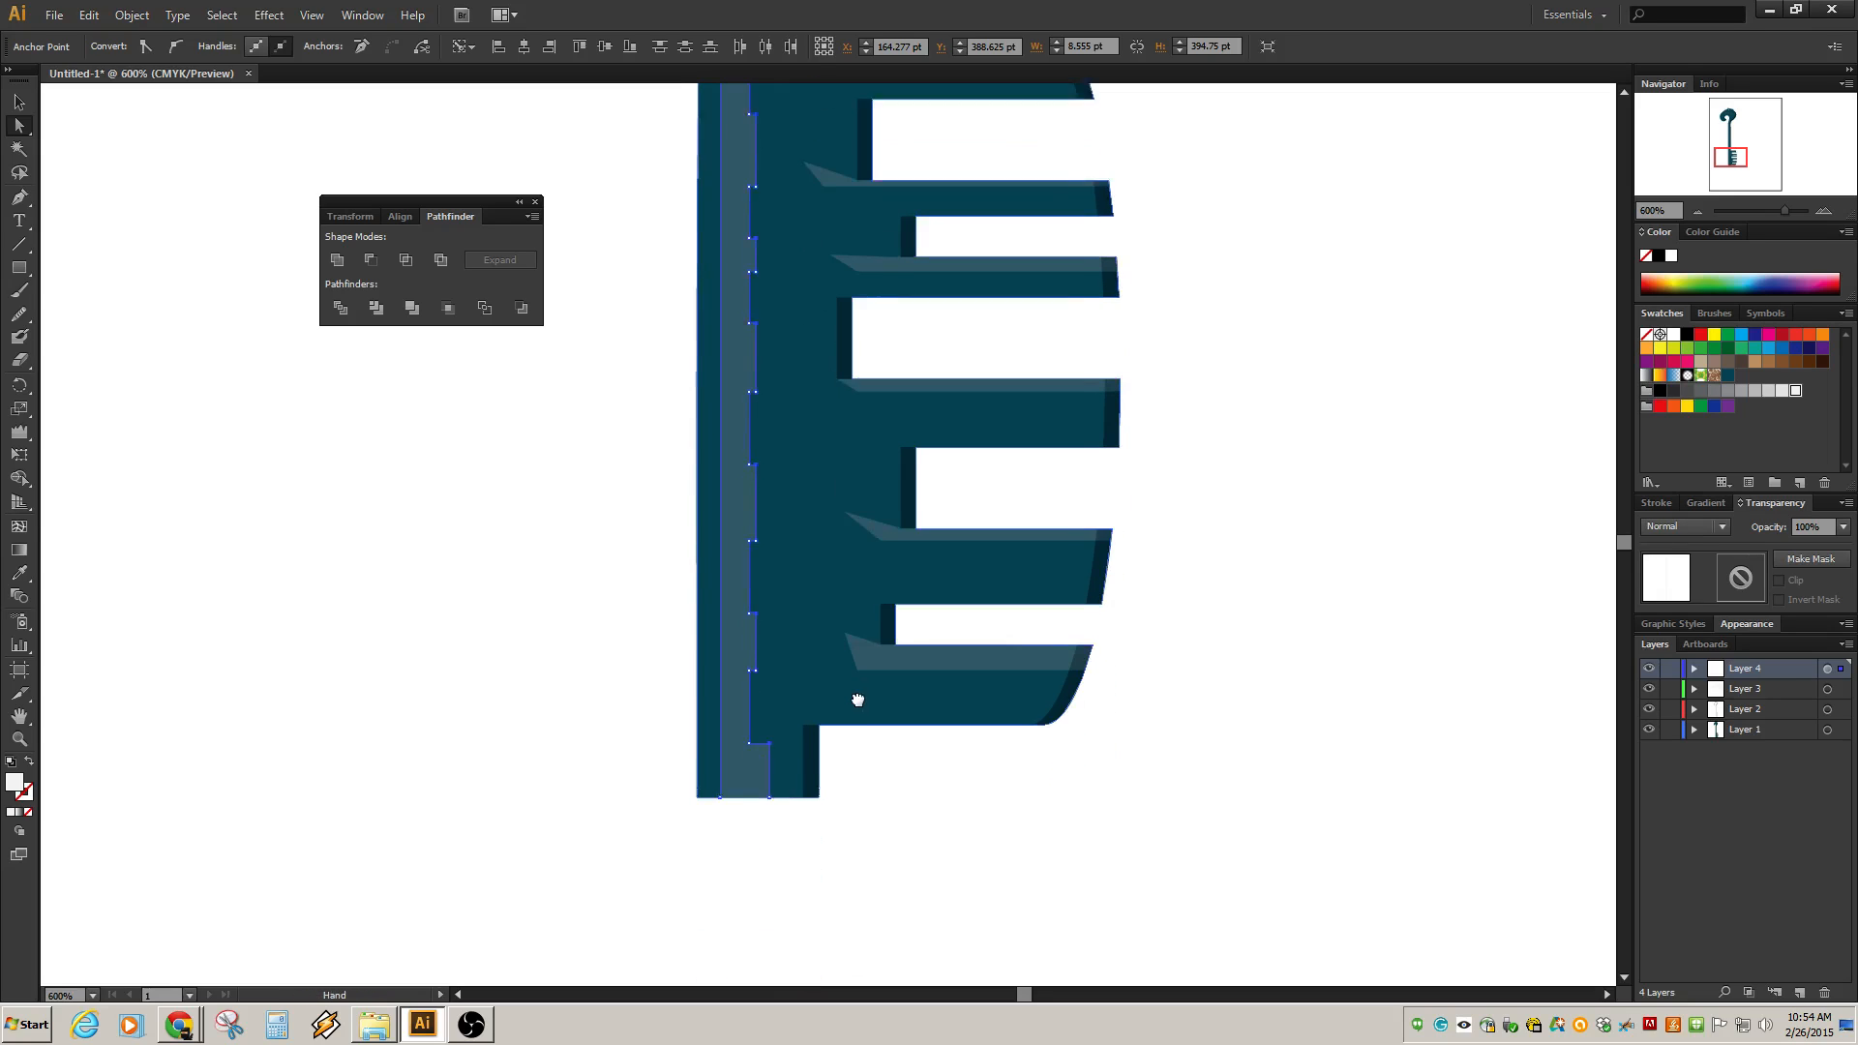
pyautogui.press('Right')
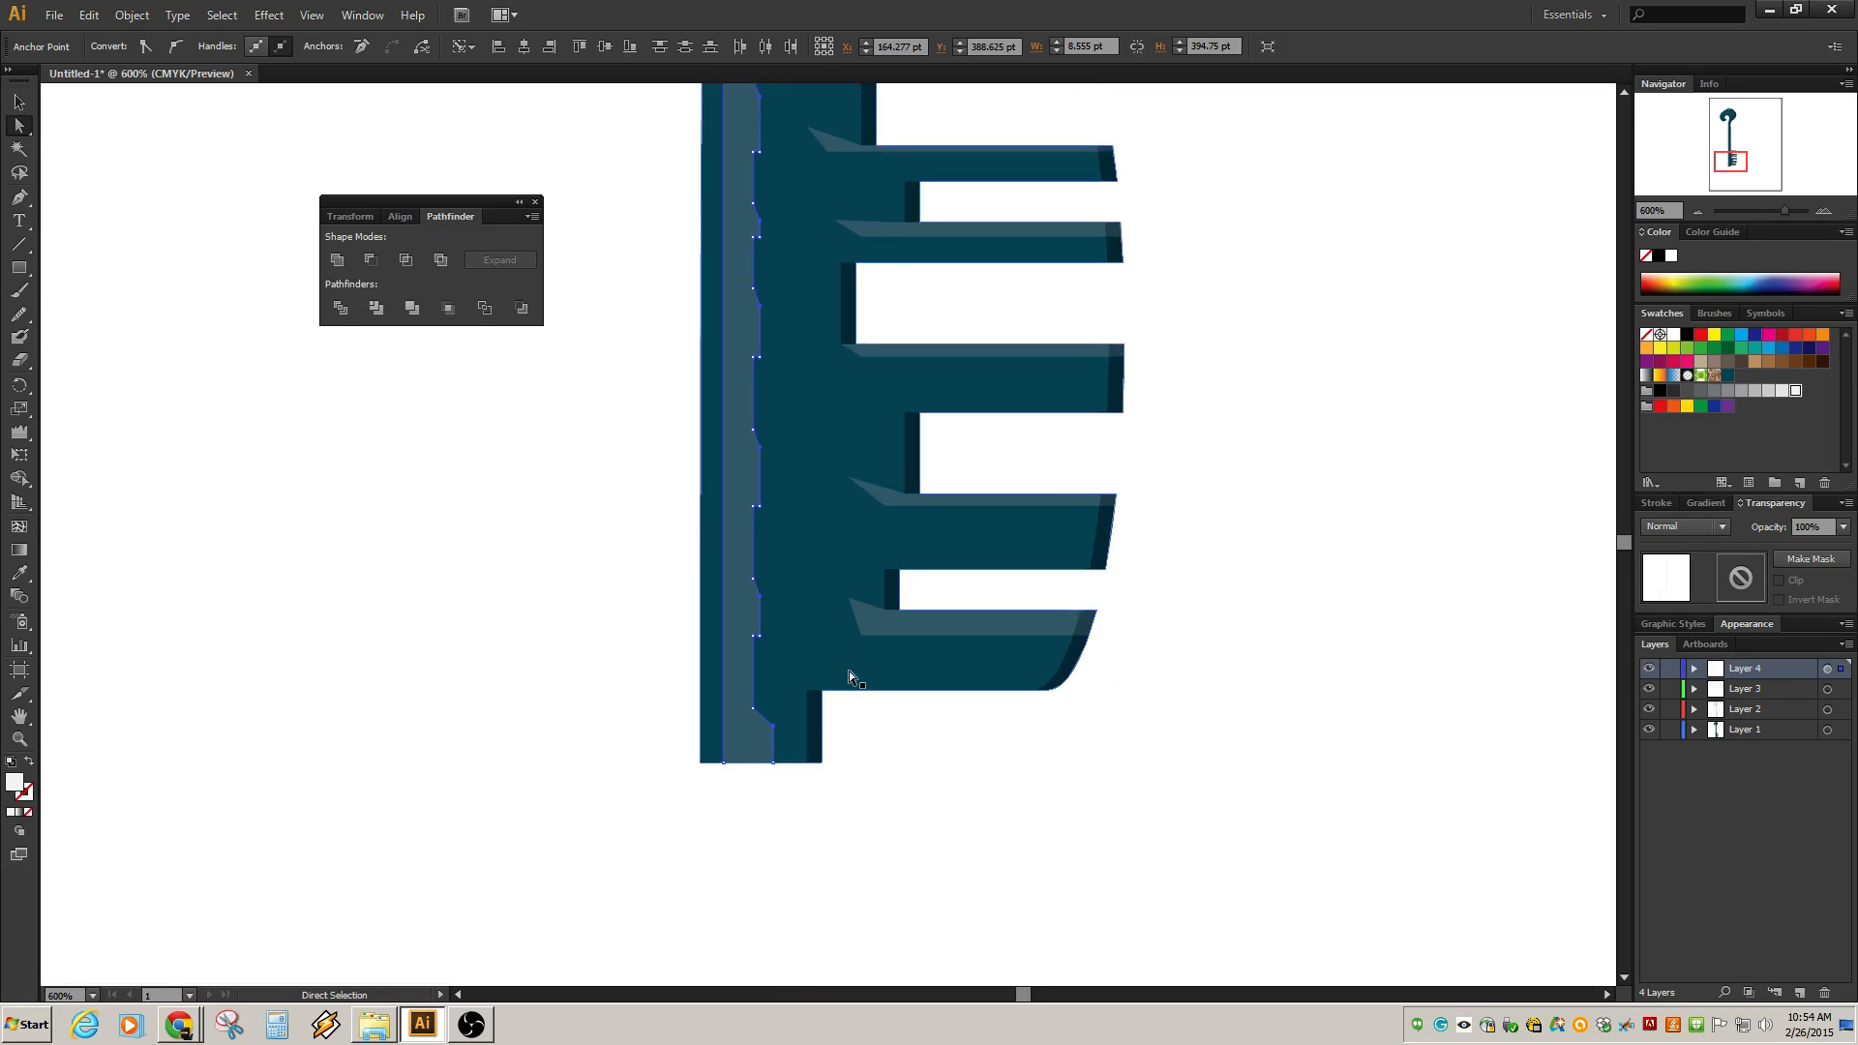
pyautogui.press('Right')
pyautogui.press('Left')
pyautogui.press('Left')
pyautogui.press('Right')
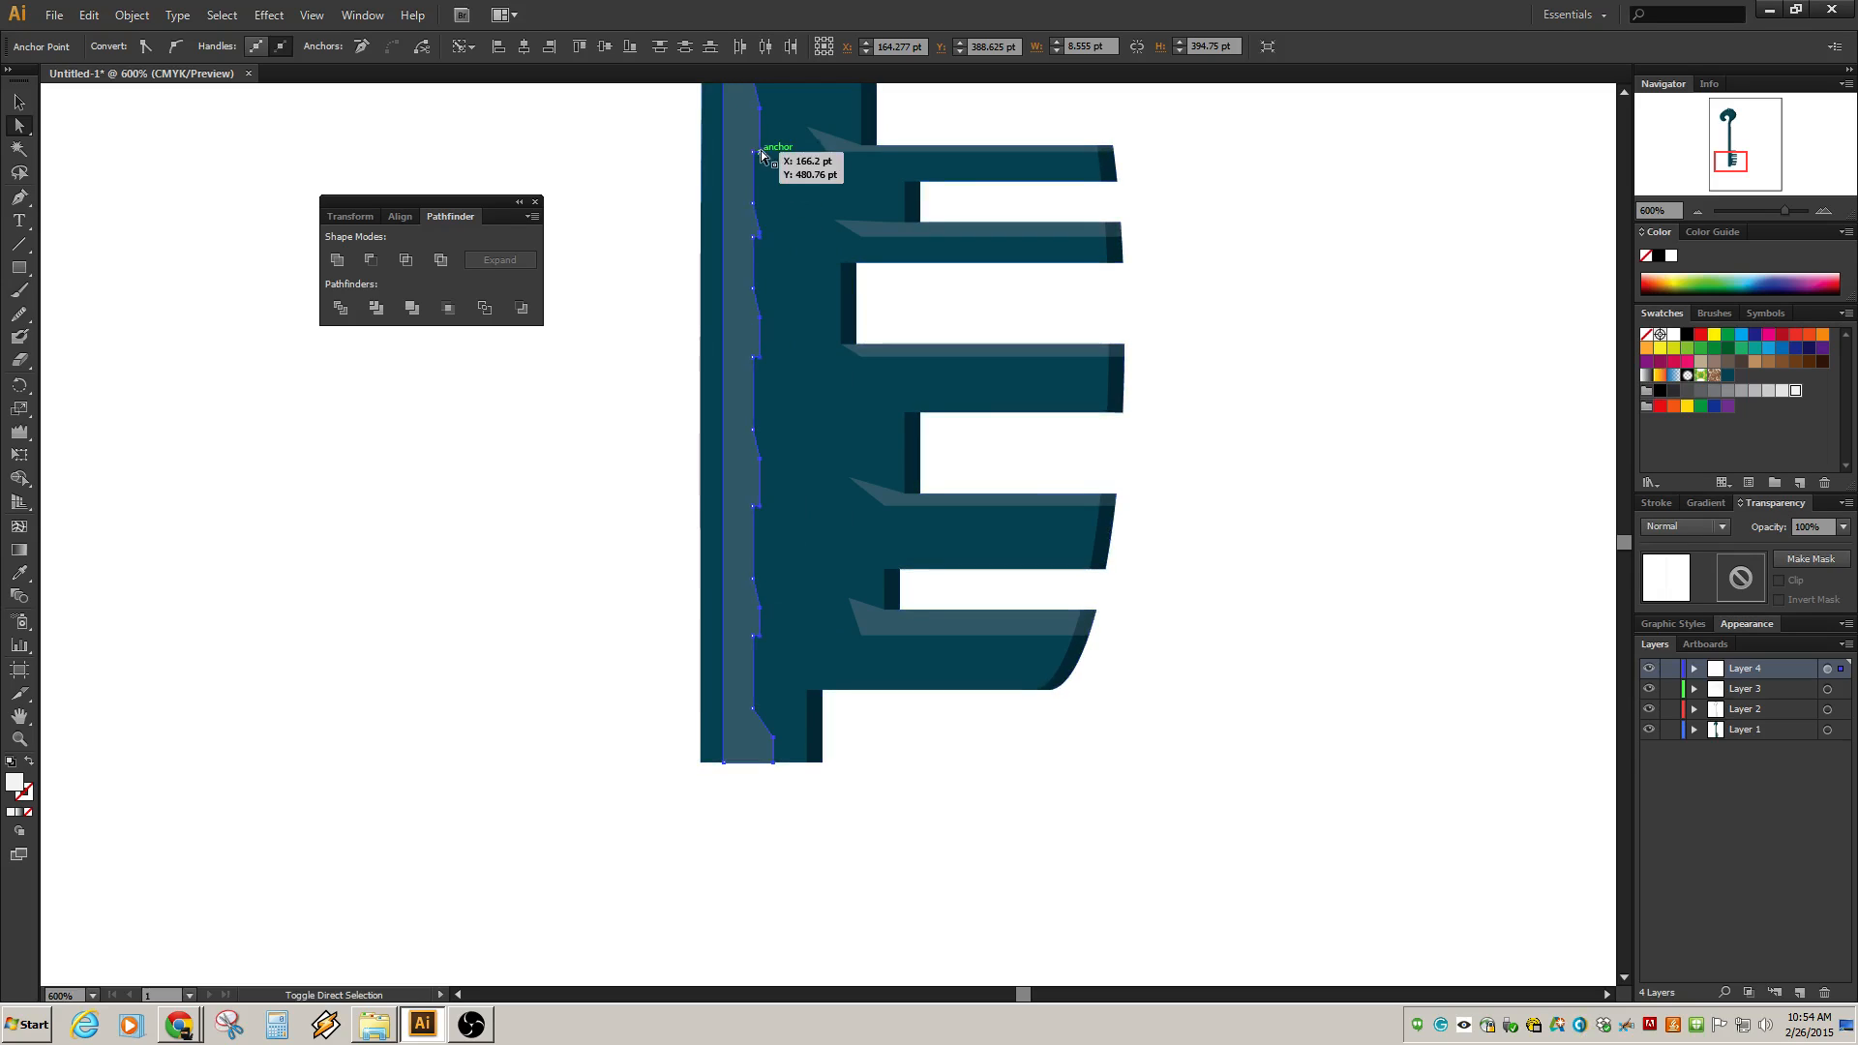
pyautogui.scroll(3, 782, 243)
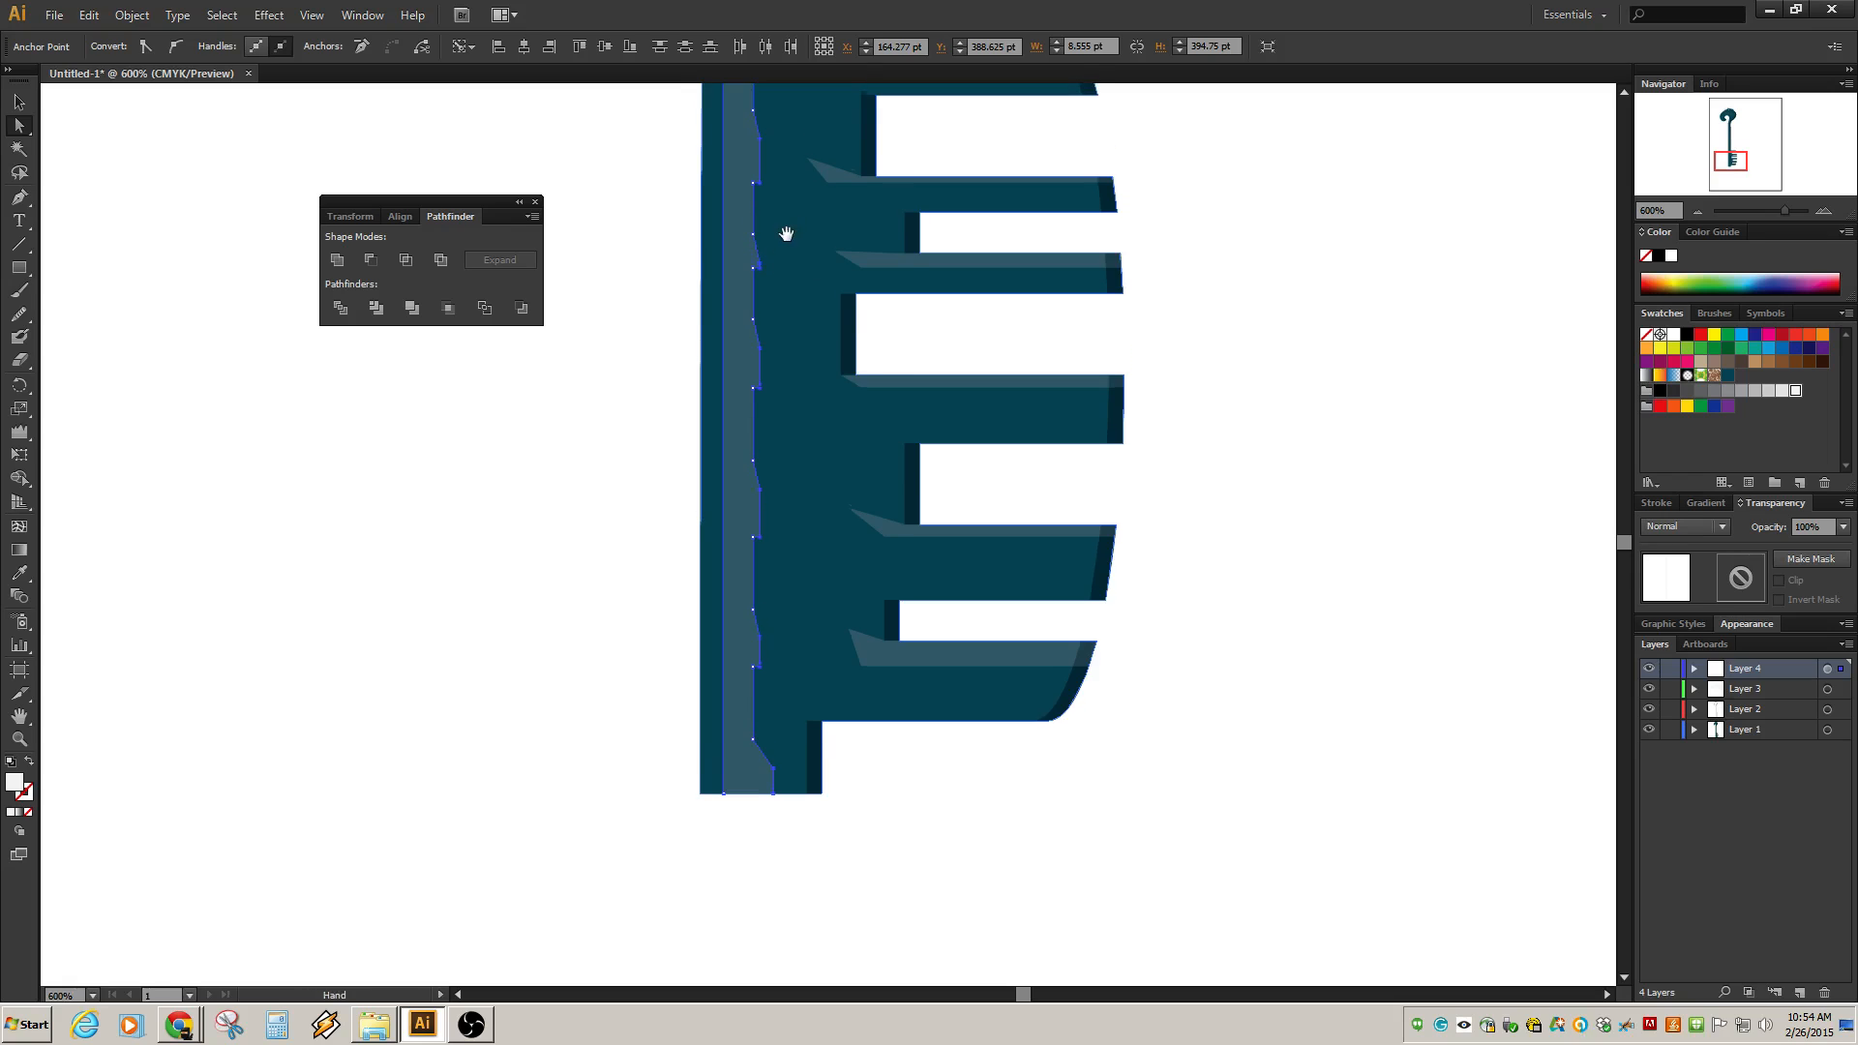
pyautogui.scroll(3, 782, 242)
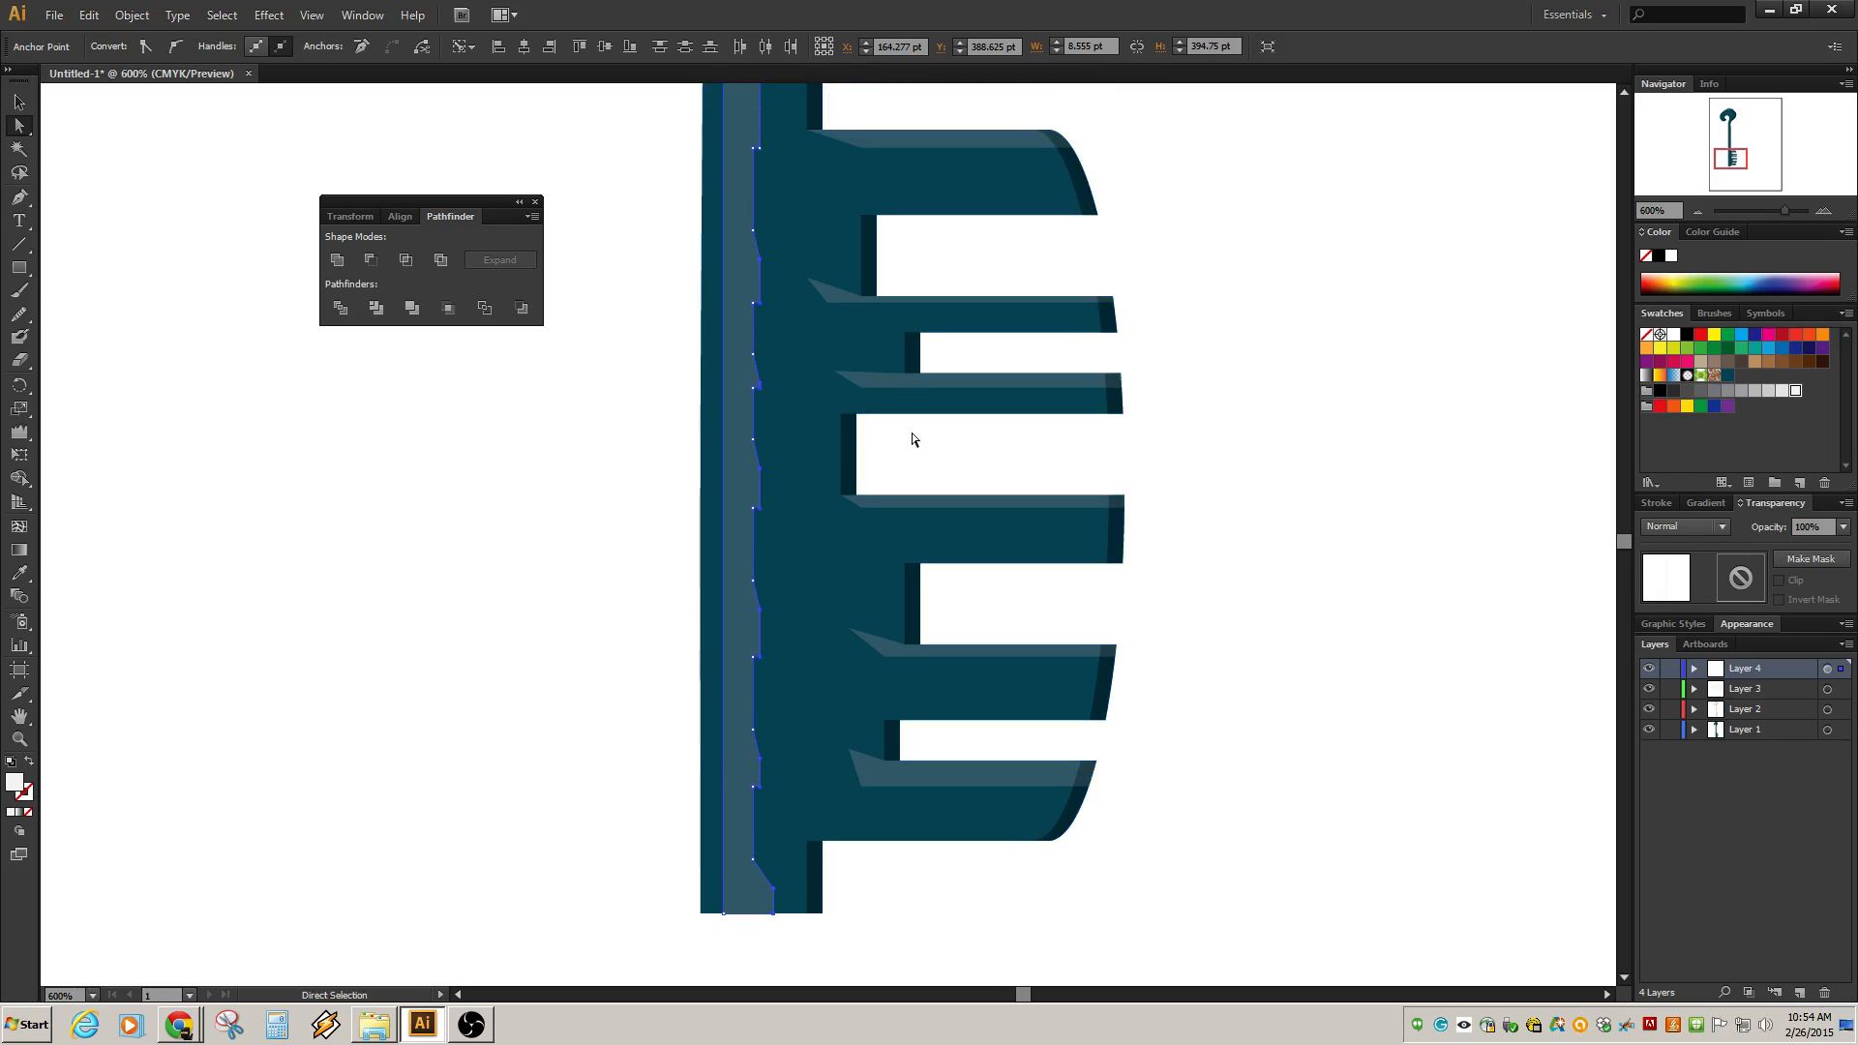
pyautogui.press('Right')
pyautogui.press('Right')
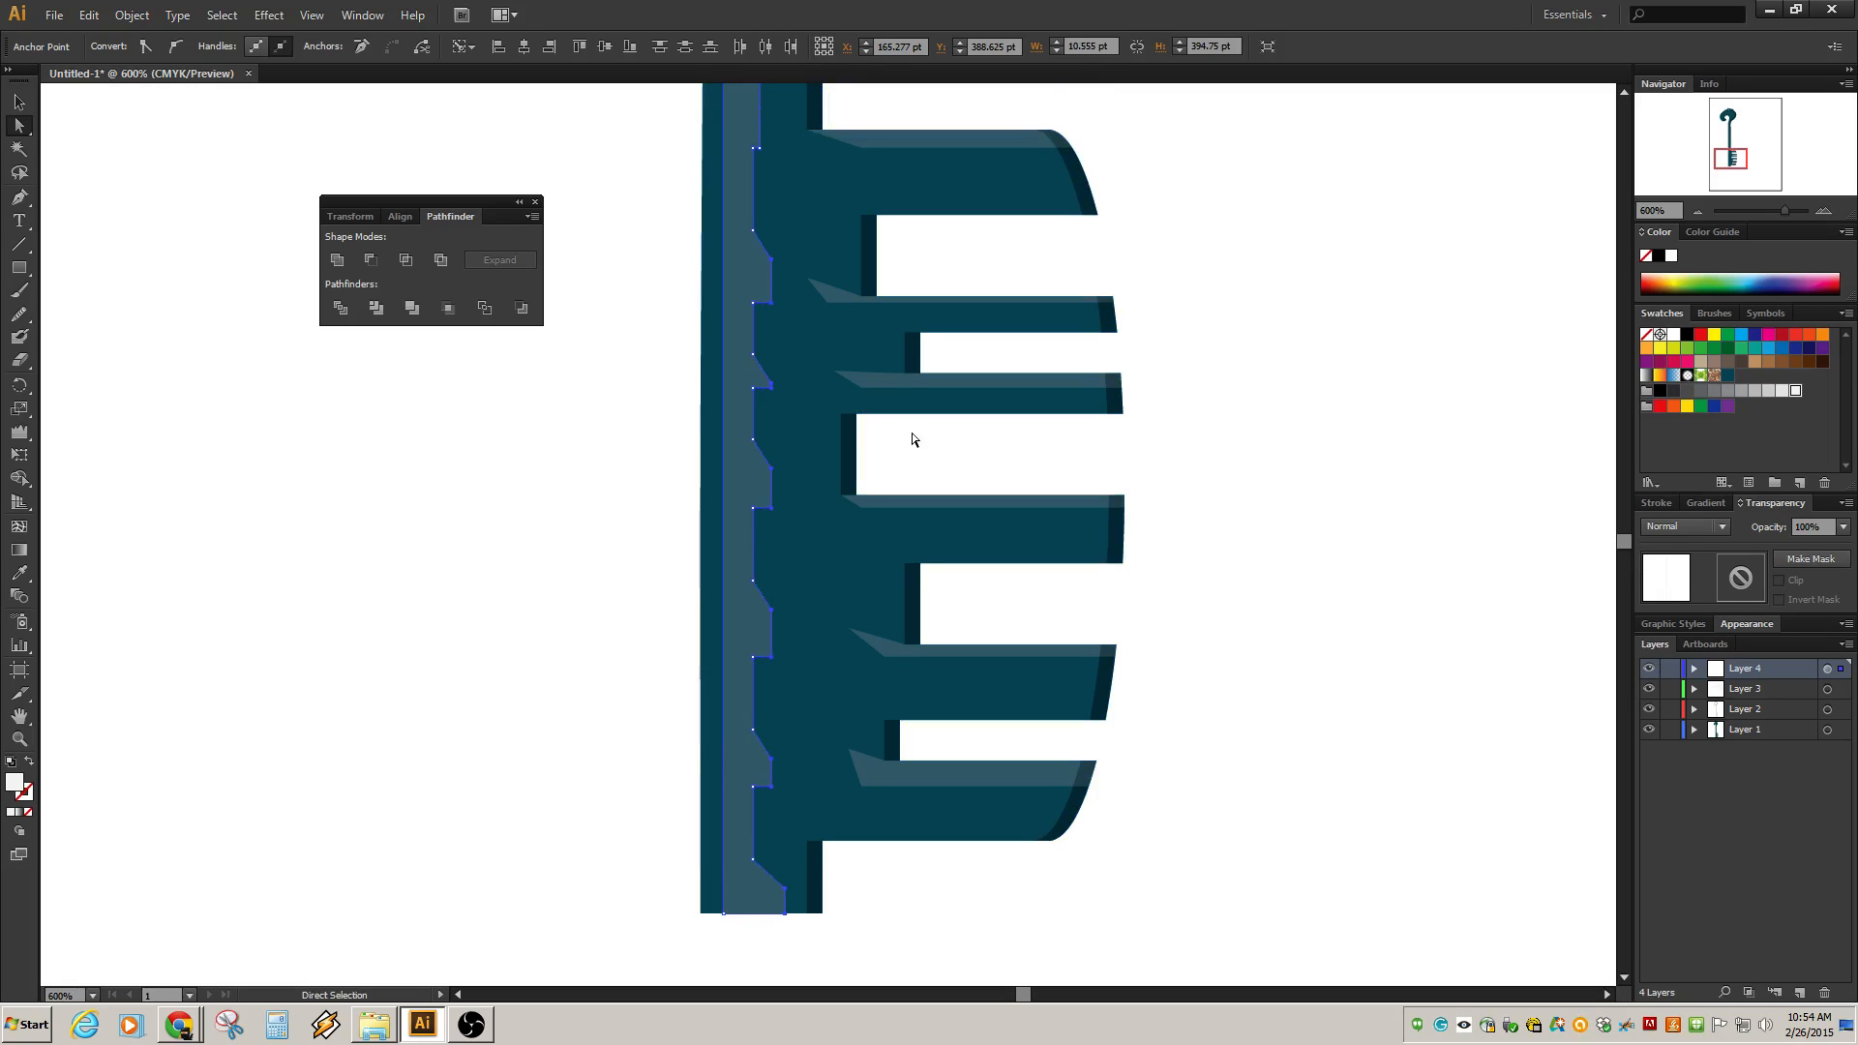
pyautogui.press('Right')
pyautogui.click(1134, 588)
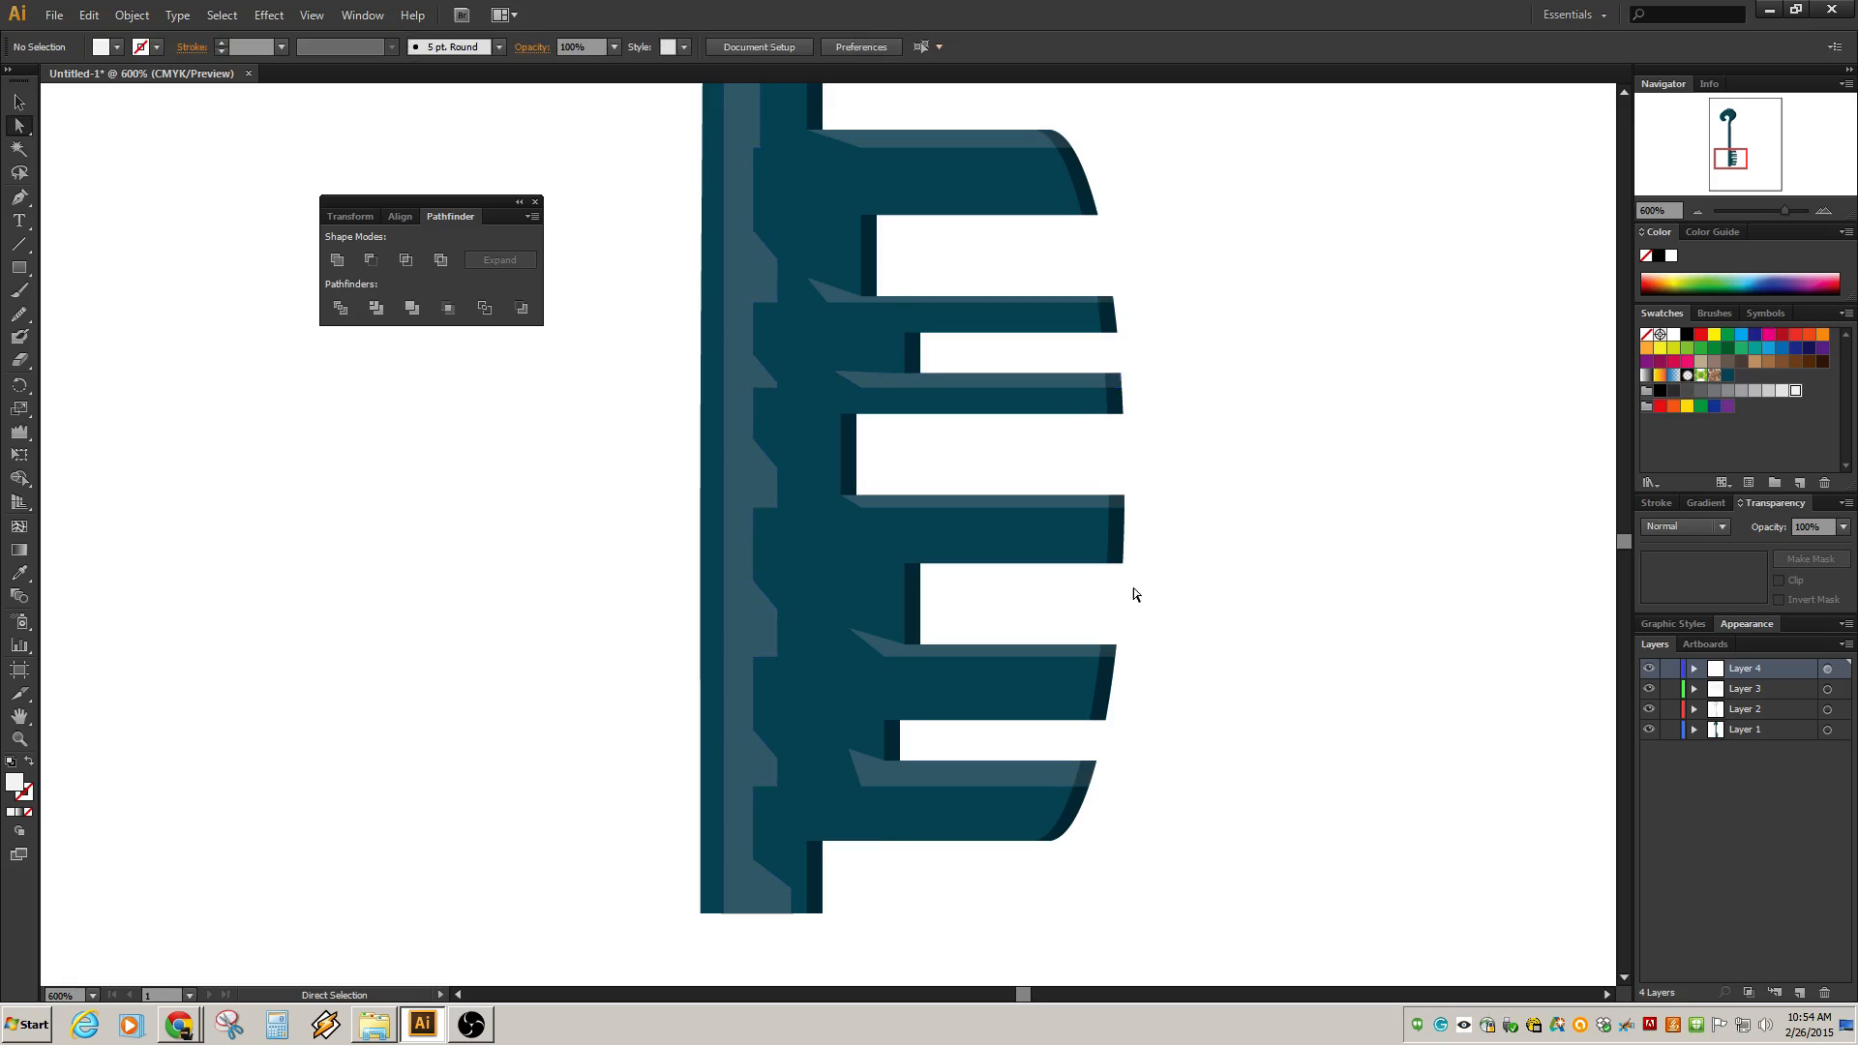
# Taper the top of the shaft highlight below the bow by dragging its upper anchor down toward the left edge.
pyautogui.scroll(-5, 1134, 588)
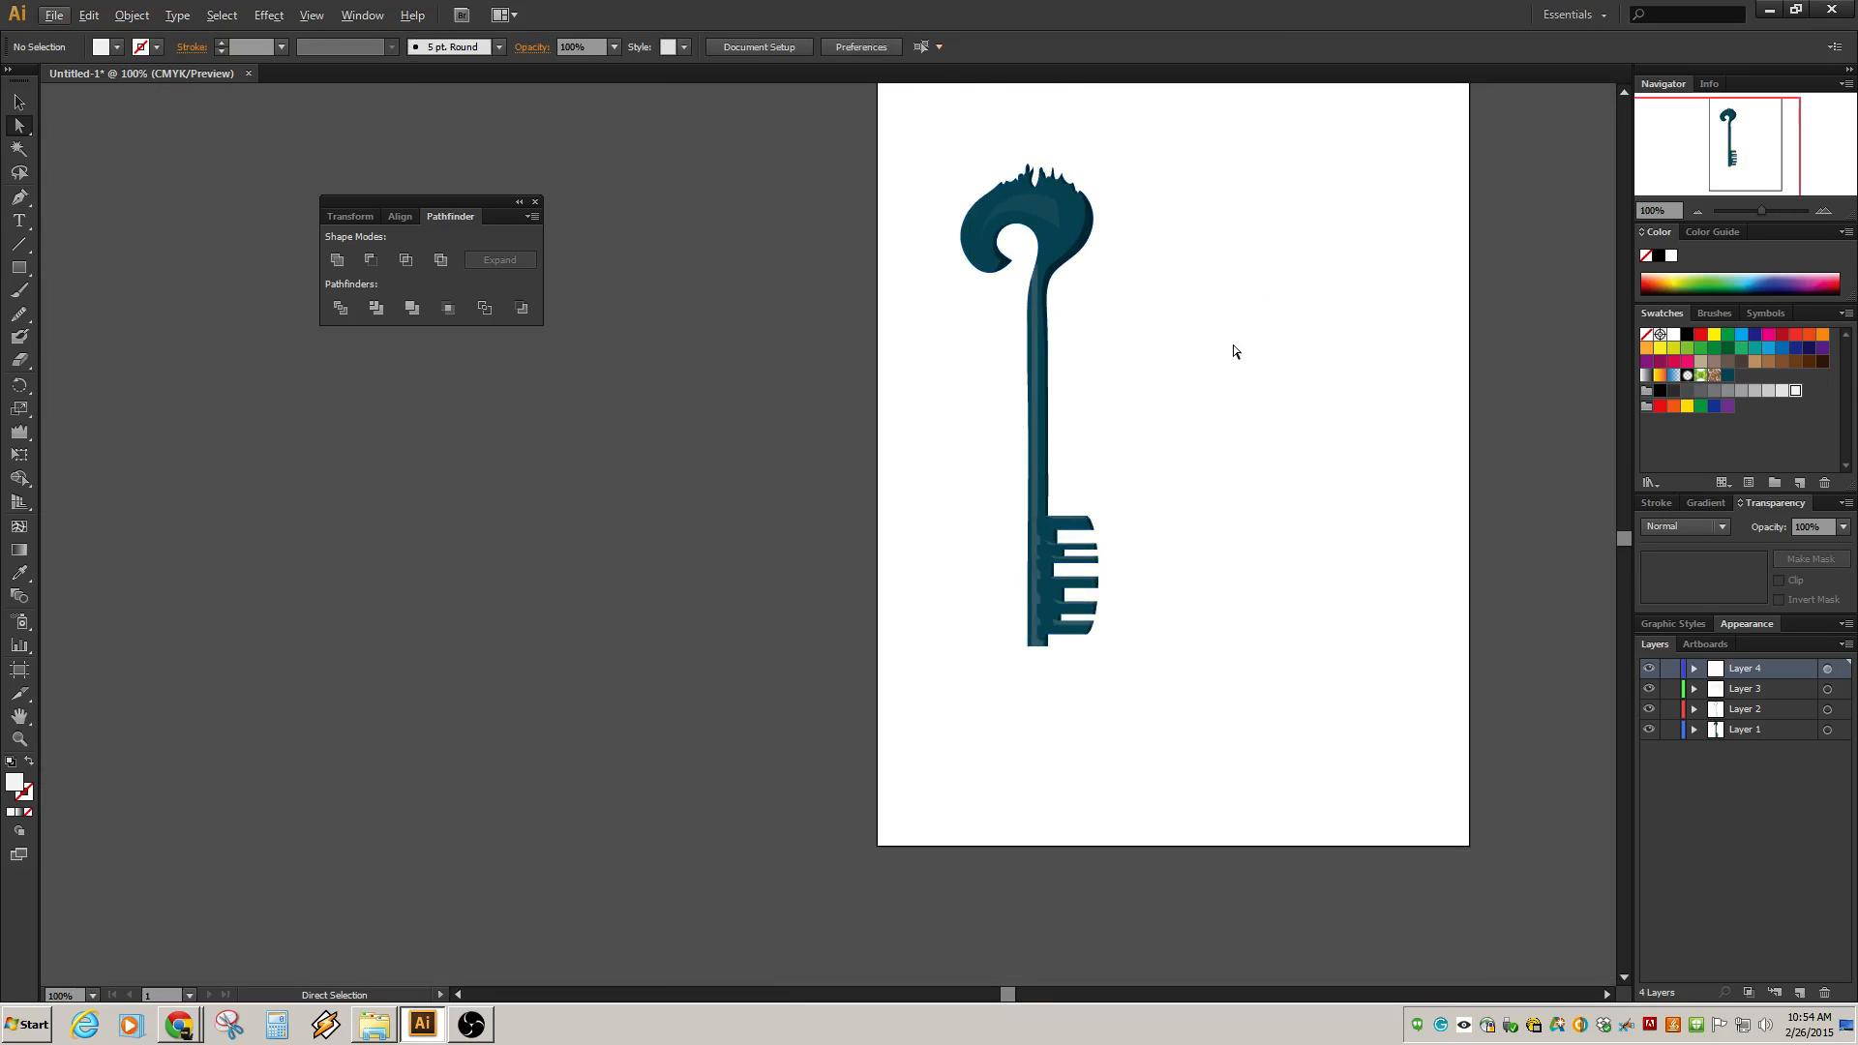
pyautogui.scroll(8, 1022, 281)
pyautogui.scroll(-5, 1078, 465)
pyautogui.scroll(1, 1016, 360)
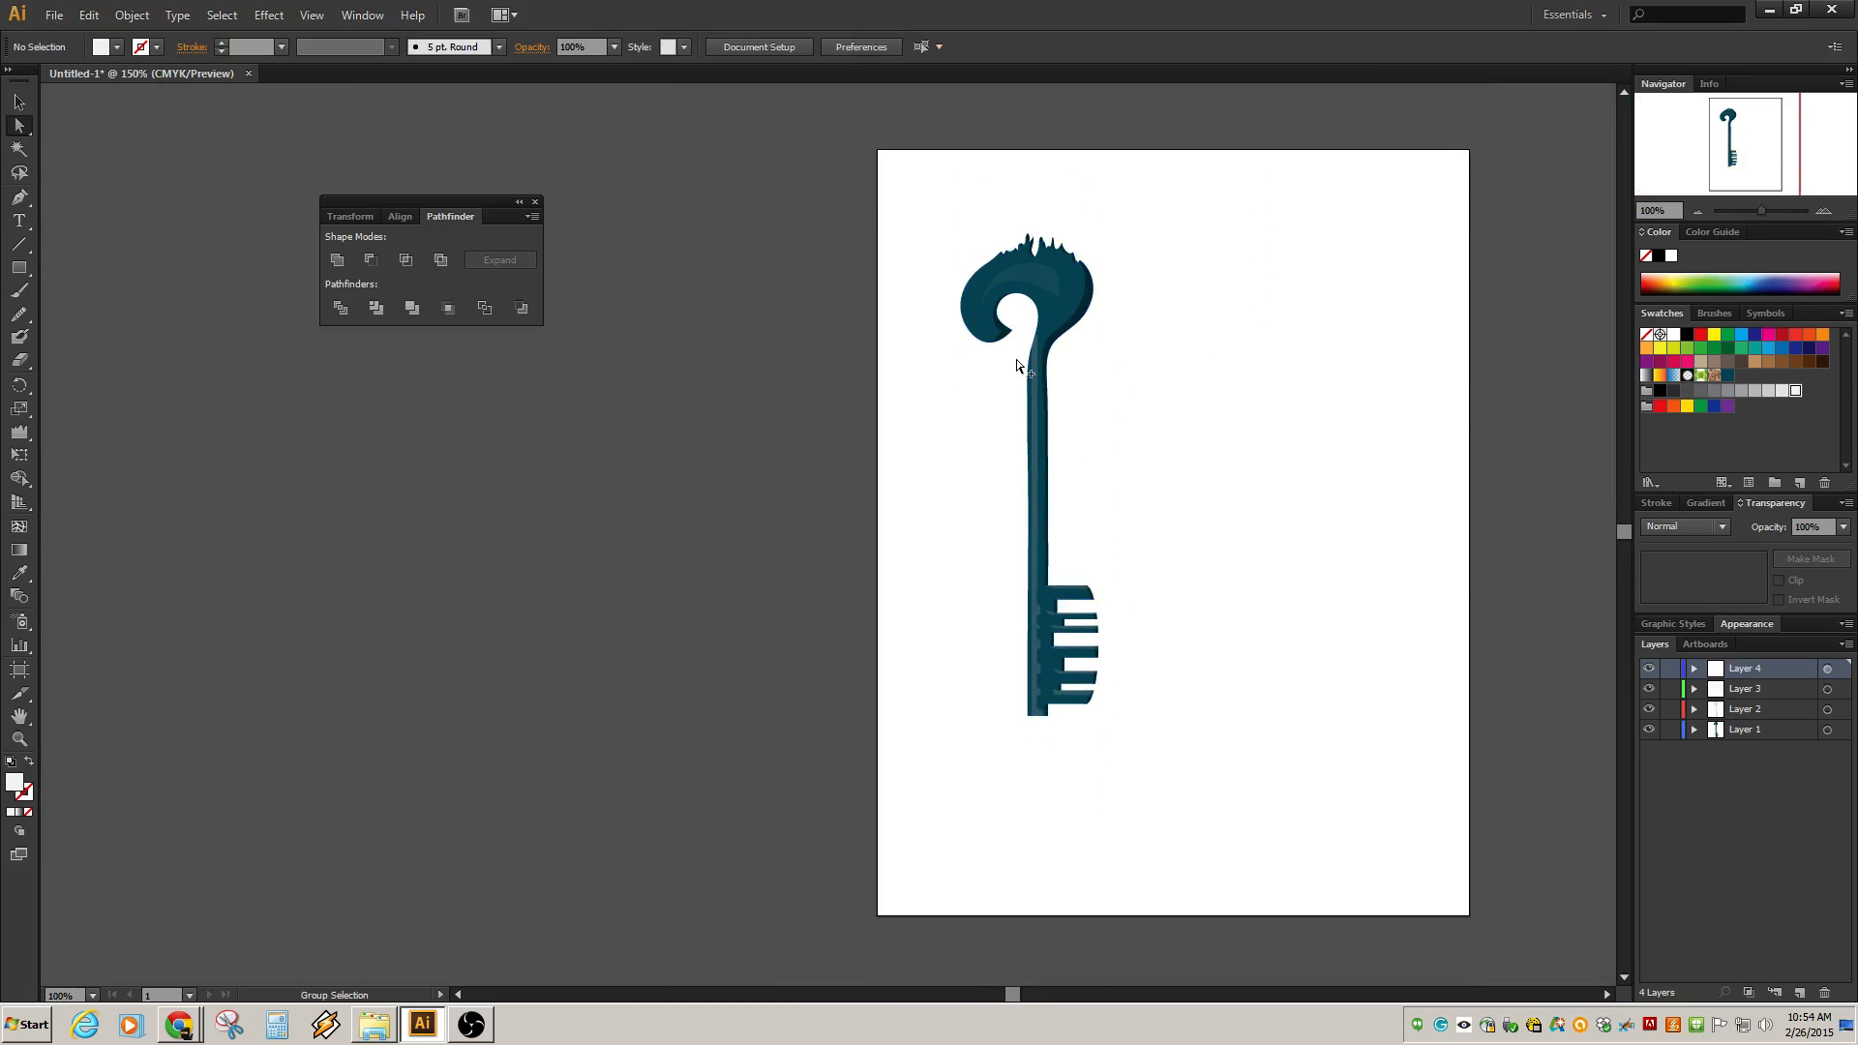
pyautogui.scroll(4, 1017, 365)
pyautogui.click(1120, 289)
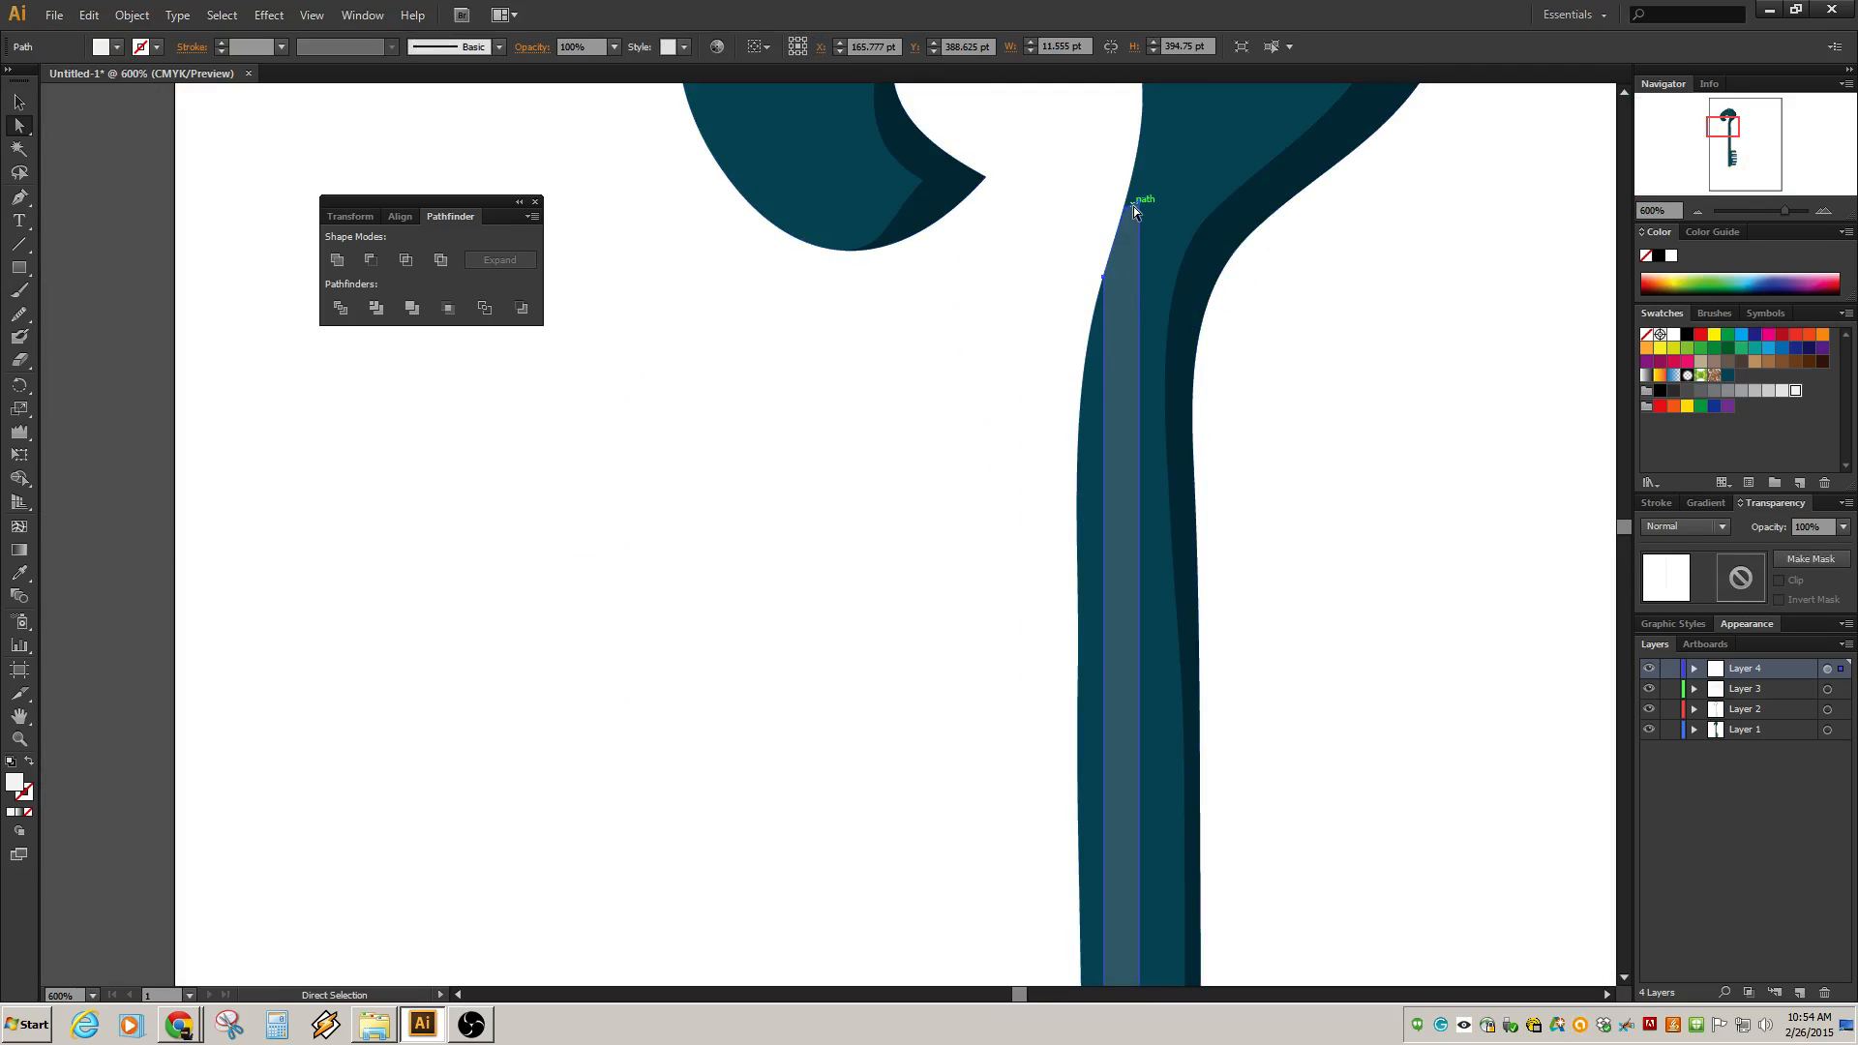
pyautogui.moveTo(1134, 207)
pyautogui.mouseDown()
pyautogui.moveTo(1128, 222)
pyautogui.moveTo(1136, 206)
pyautogui.mouseUp()
pyautogui.click(1303, 315)
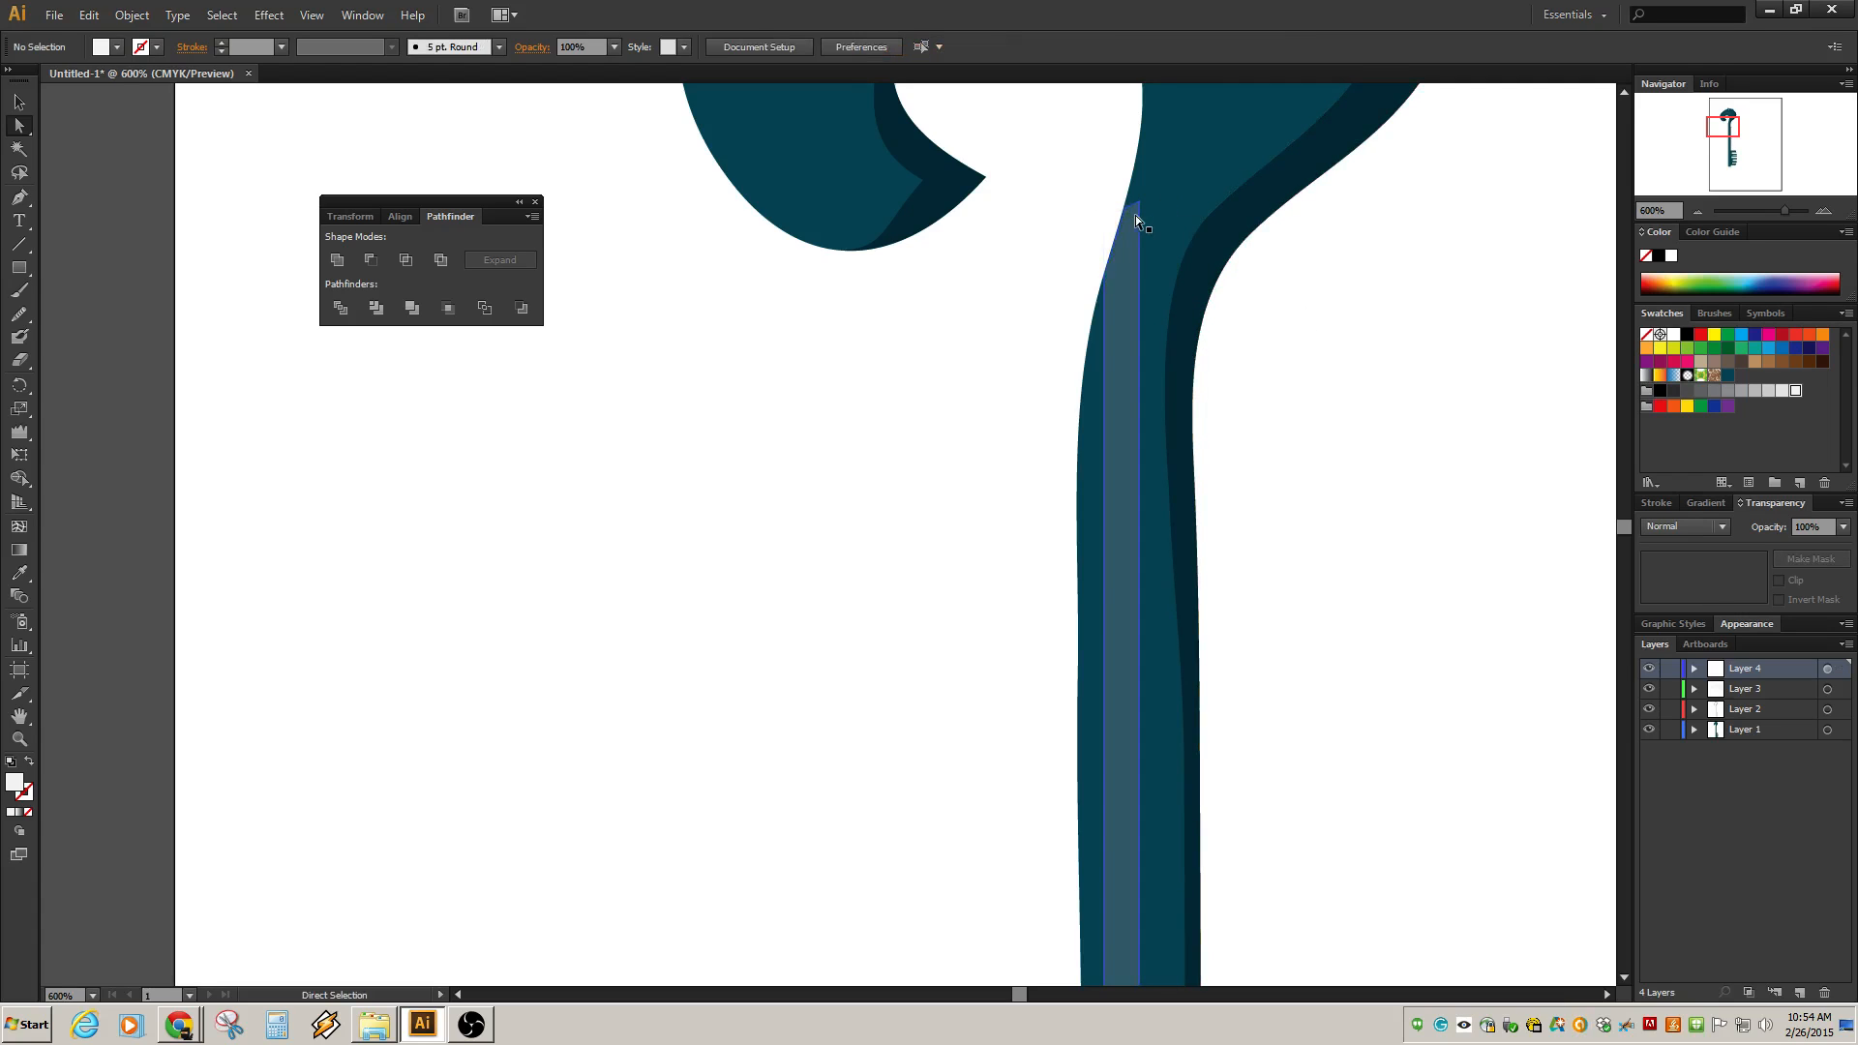
pyautogui.keyDown('ctrl'); pyautogui.click(1138, 225); pyautogui.keyUp('ctrl')
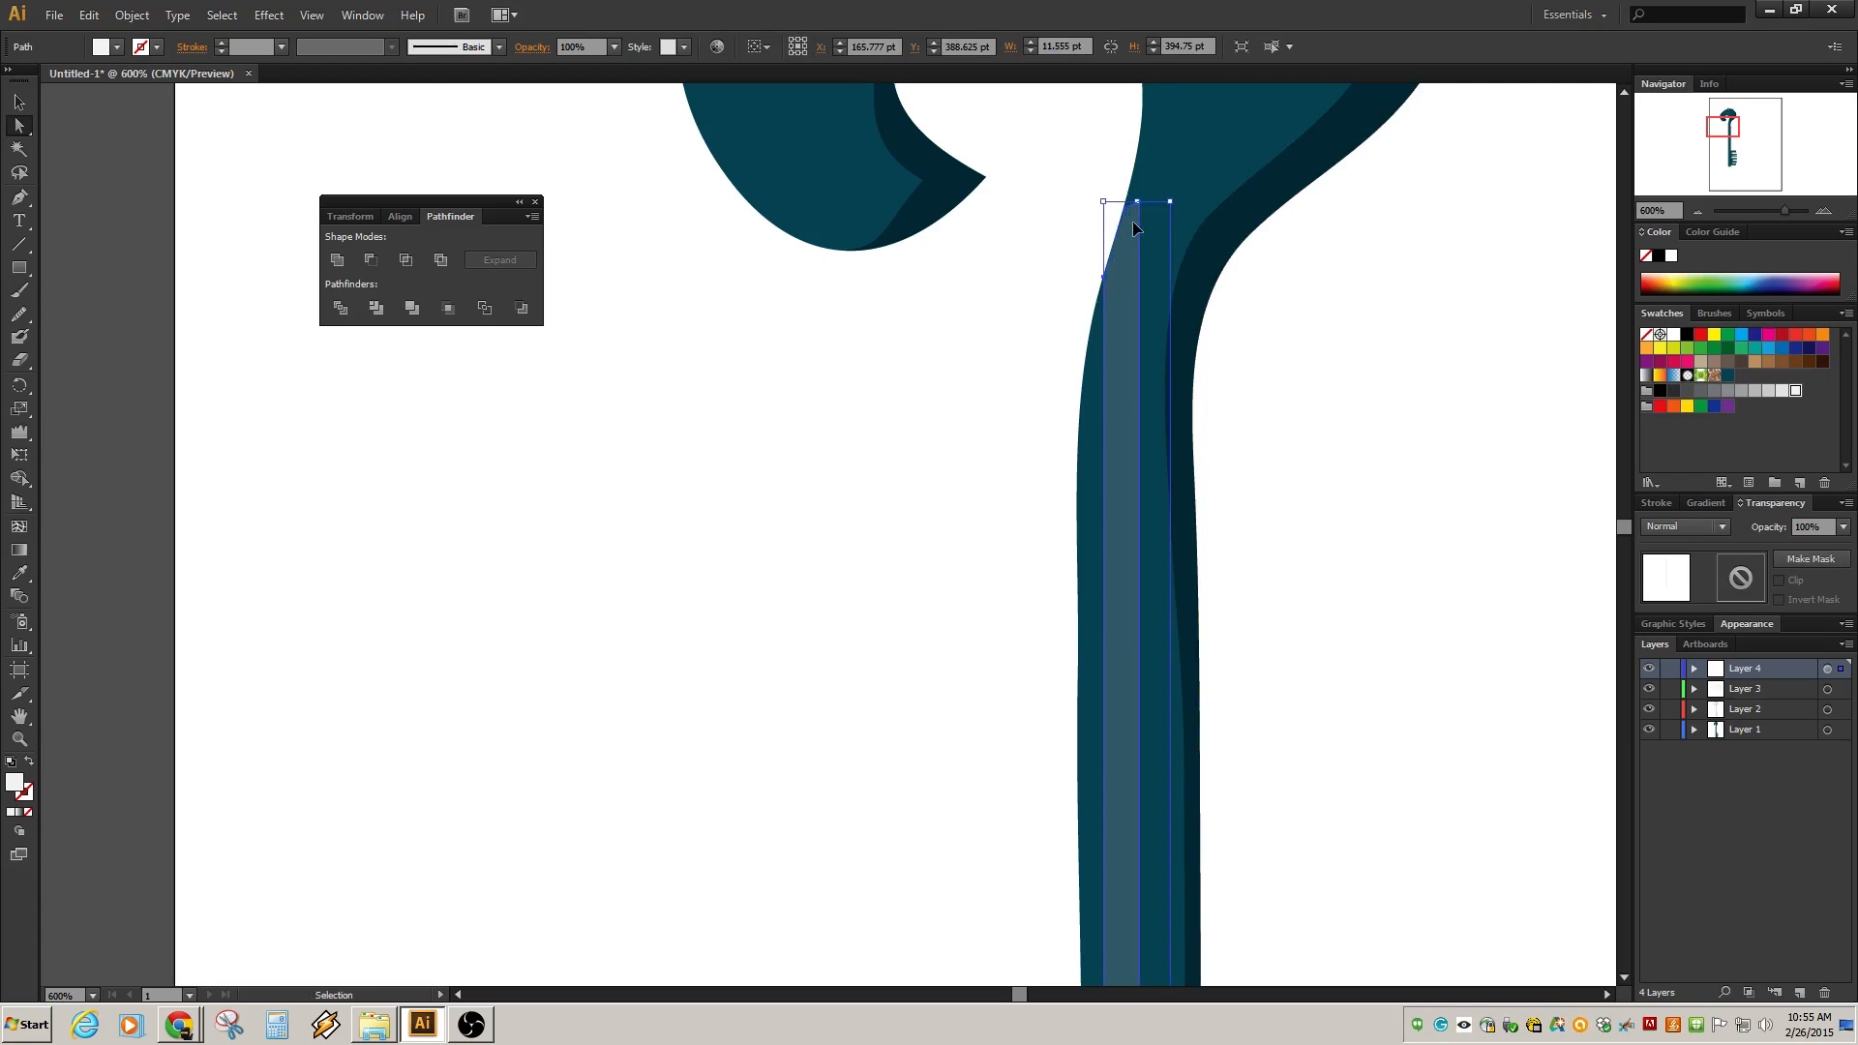
pyautogui.click(1090, 213)
pyautogui.moveTo(1126, 209); pyautogui.dragTo(1106, 313)
pyautogui.click(971, 383)
pyautogui.scroll(-4, 1124, 441)
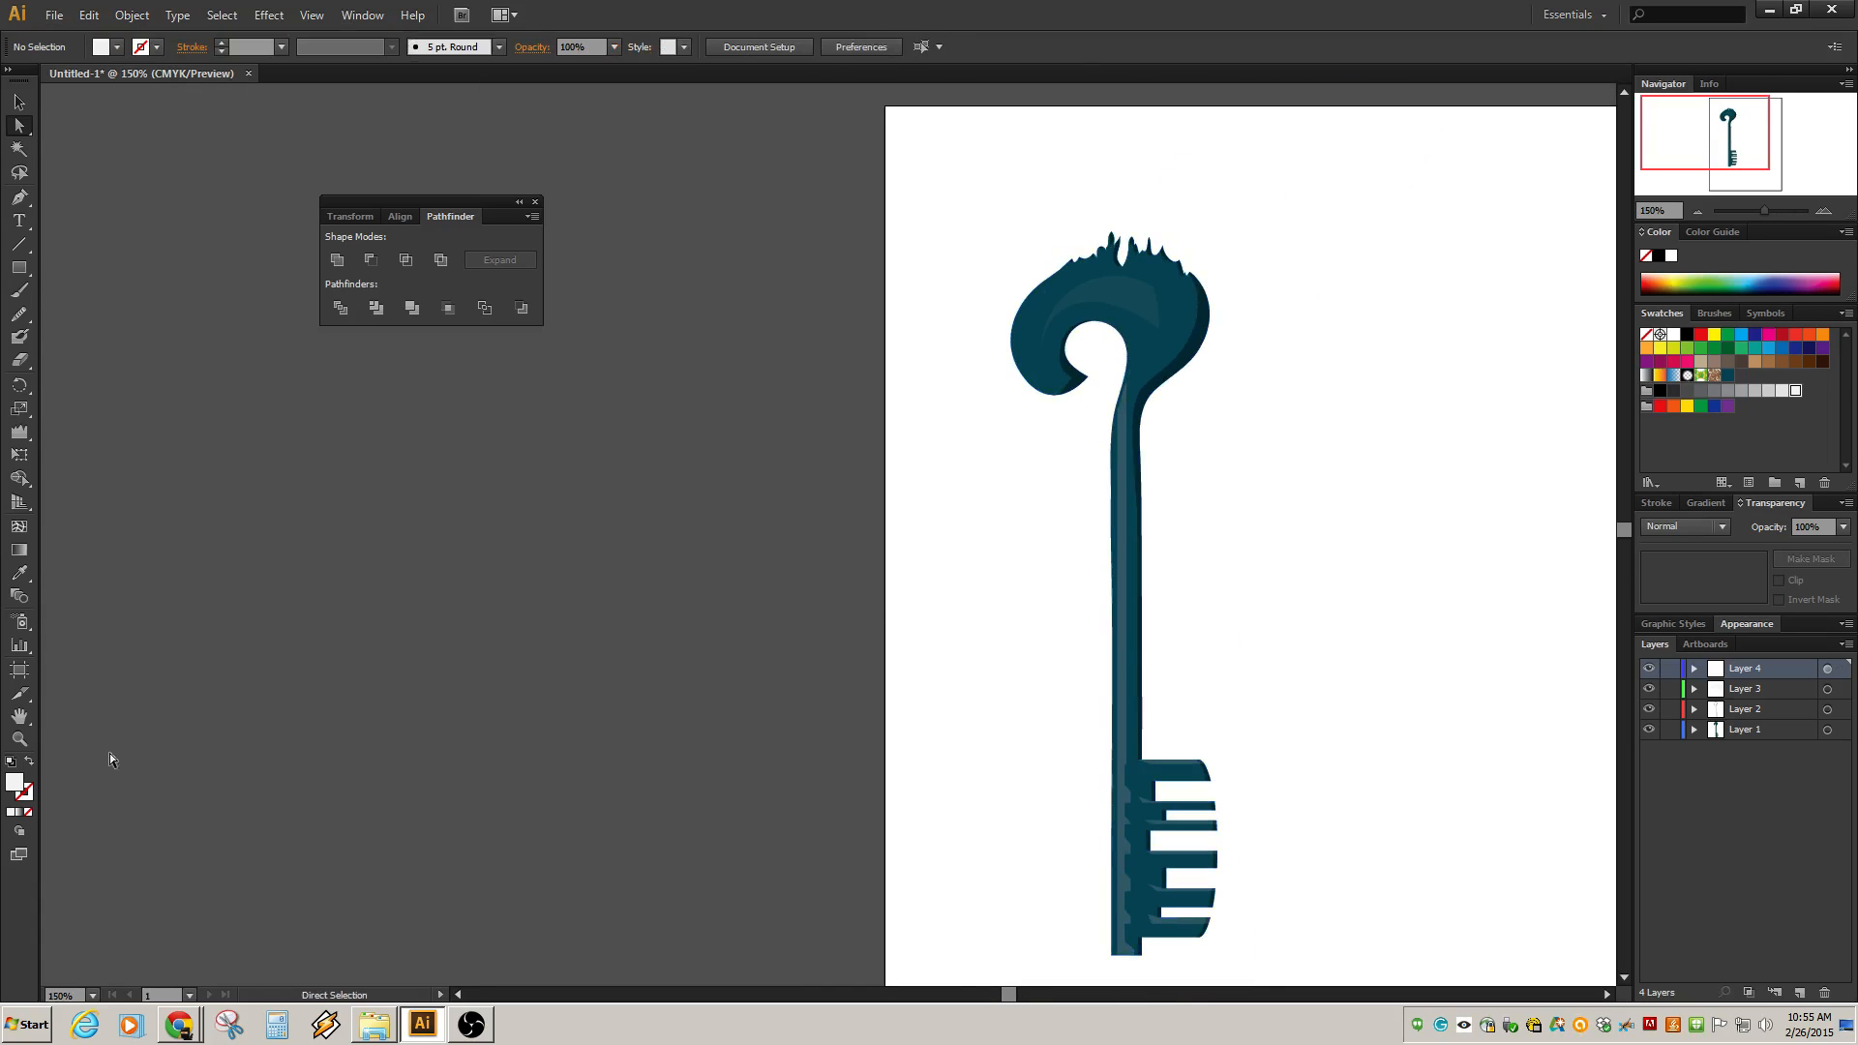
pyautogui.click(474, 1026)
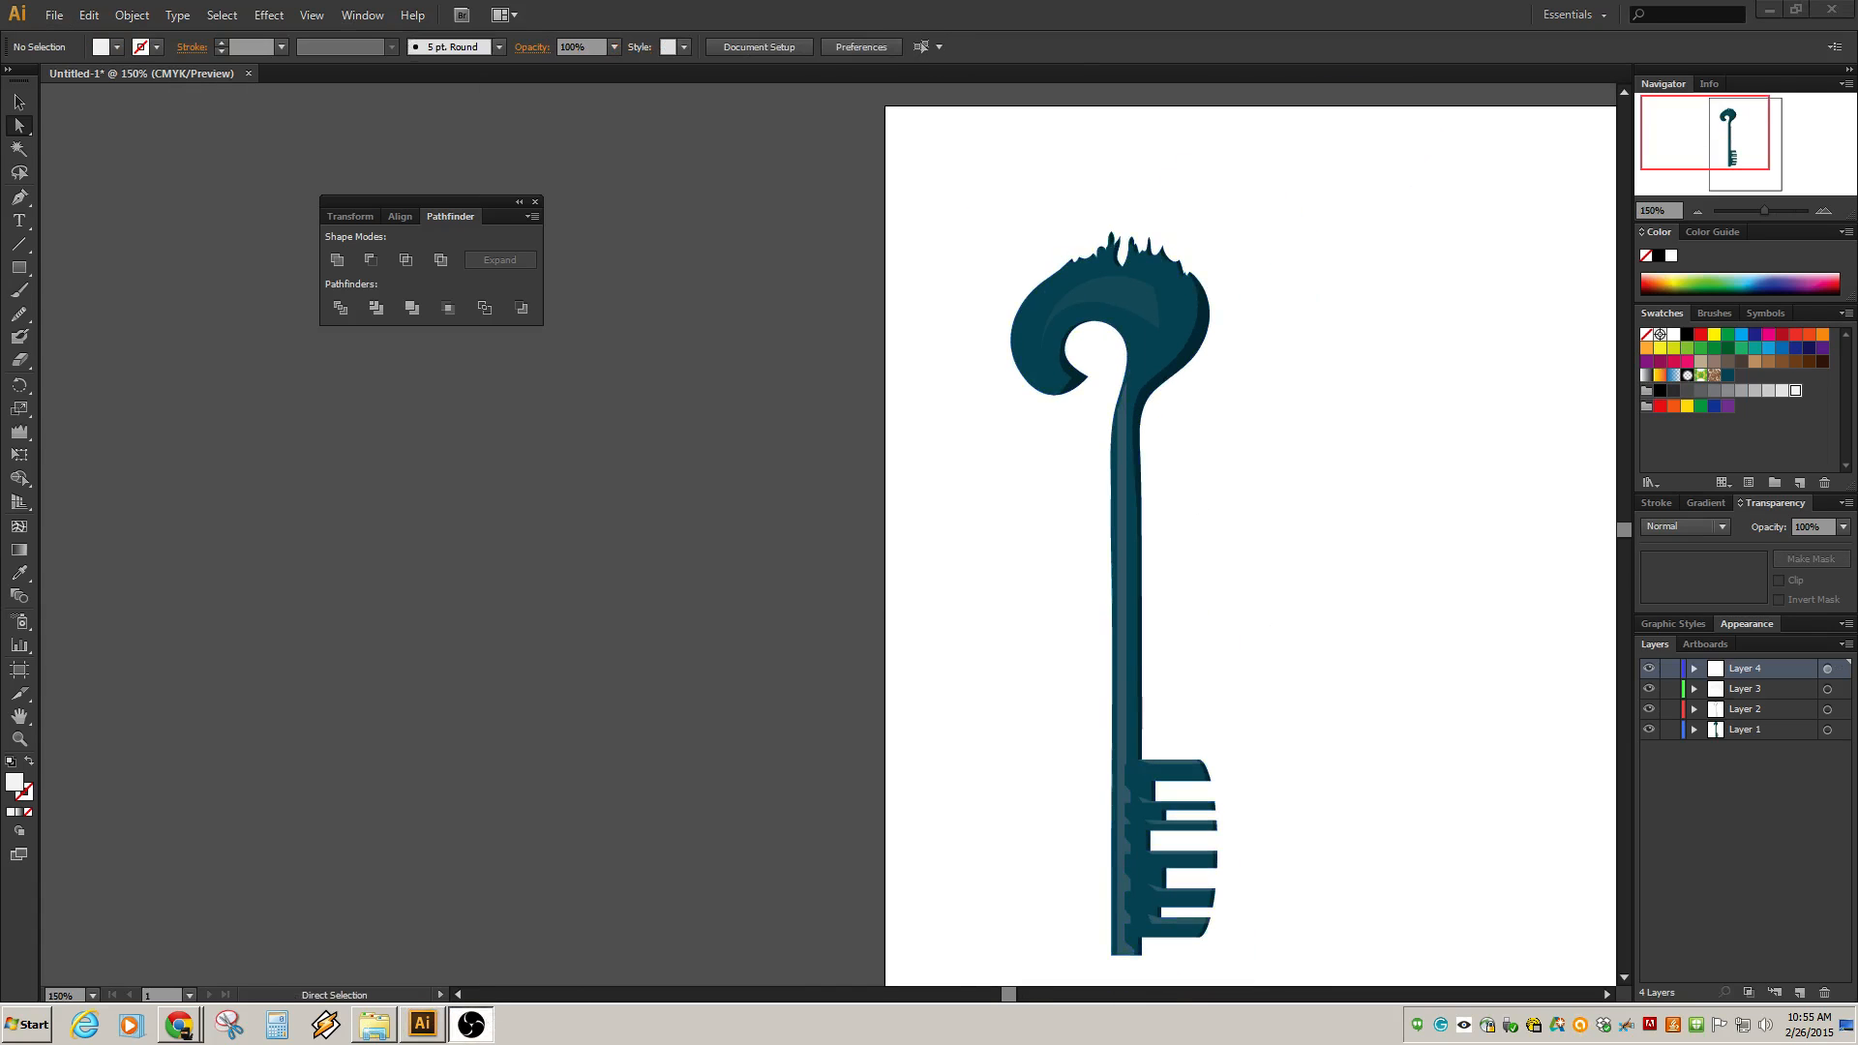